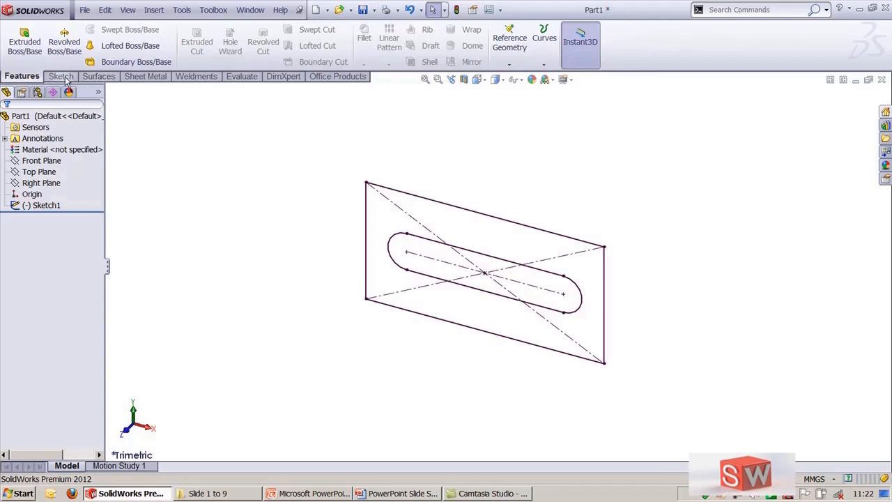
Step: Browse the command groups for sketching, surfaces, sheet metal, weldments, evaluation, DimXpert and office products
{"action": "left_click", "coordinate": [62, 77]}
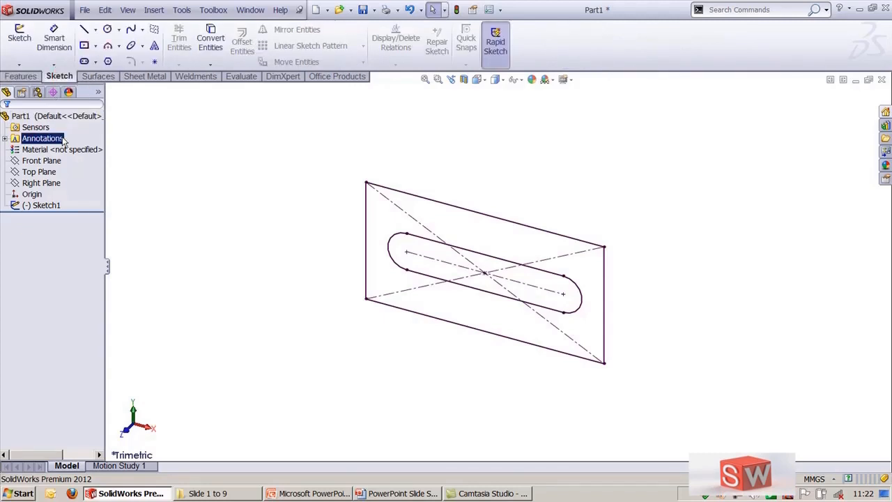
{"action": "left_click", "coordinate": [31, 77]}
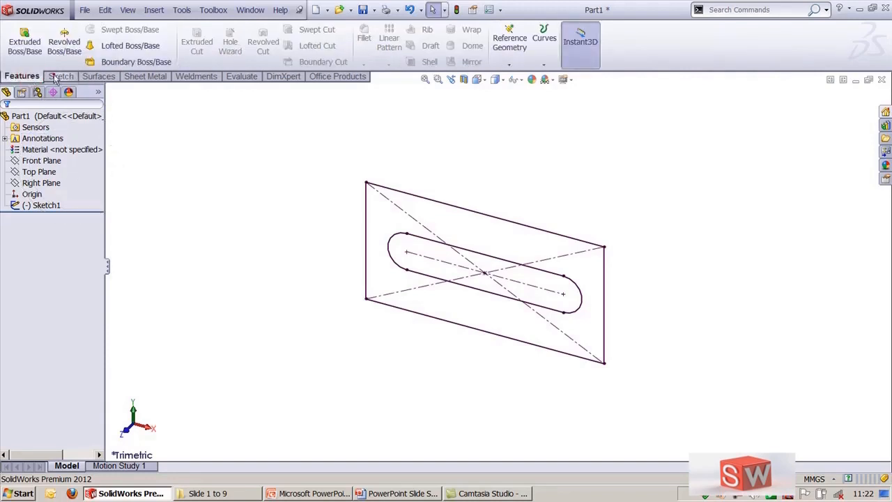
{"action": "left_click", "coordinate": [58, 77]}
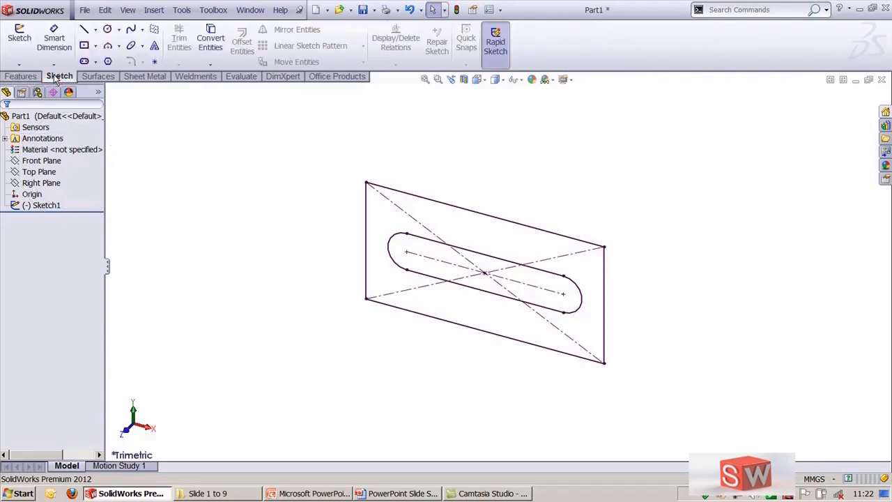
{"action": "left_click", "coordinate": [99, 78]}
{"action": "left_click", "coordinate": [148, 77]}
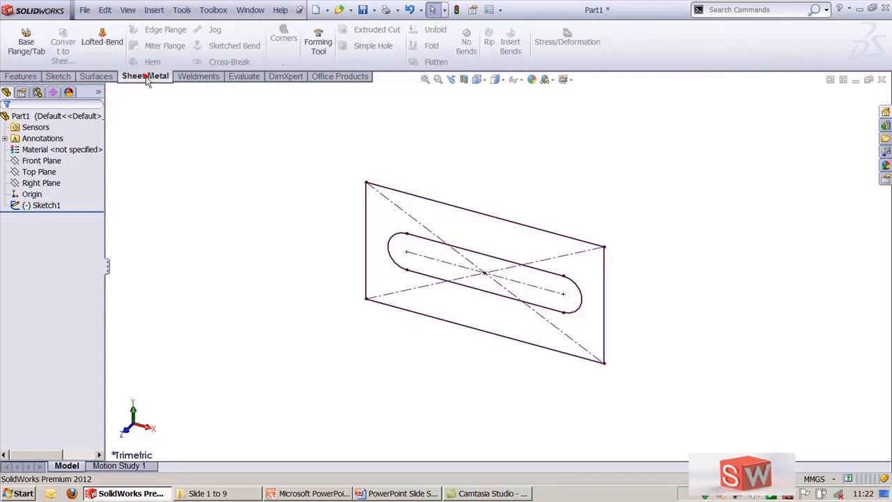
{"action": "left_click", "coordinate": [191, 77]}
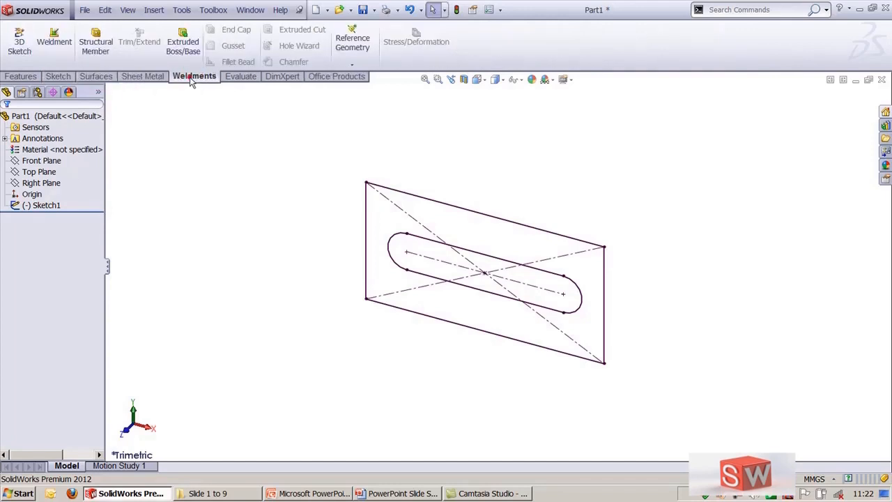
{"action": "left_click", "coordinate": [244, 76]}
{"action": "left_click", "coordinate": [282, 76]}
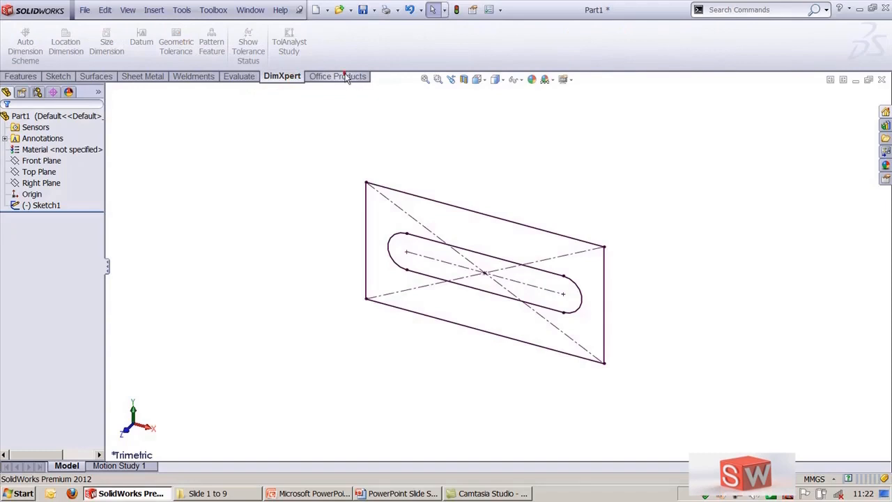
{"action": "left_click", "coordinate": [342, 77]}
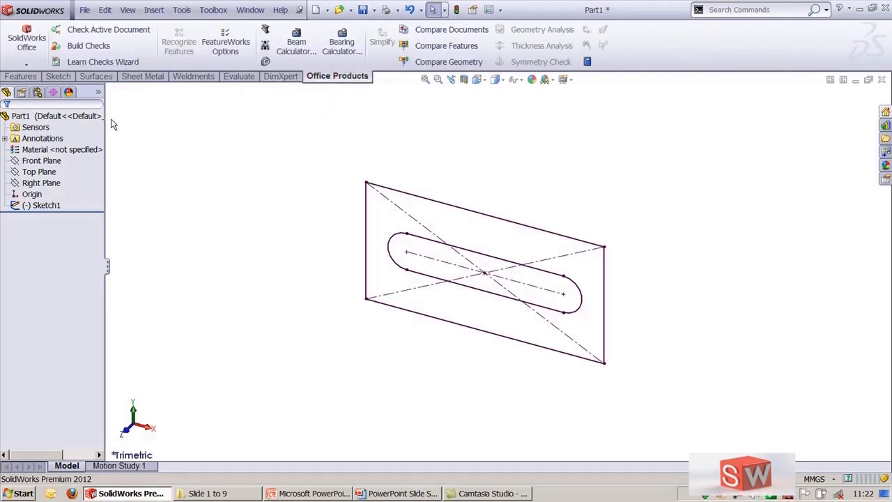
{"action": "left_click", "coordinate": [23, 77]}
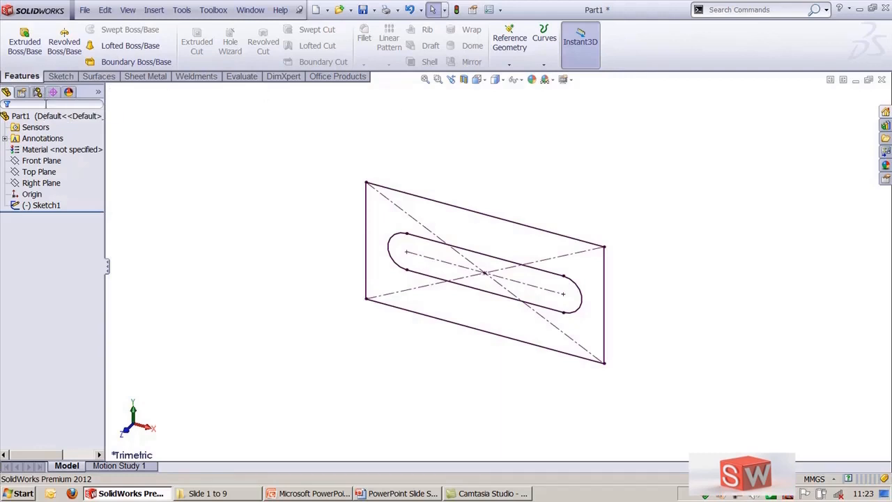
Step: Widen the feature tree and filter it by "right" to locate and highlight the Right Plane
{"action": "left_click_drag", "start_coordinate": [105, 172], "coordinate": [125, 175]}
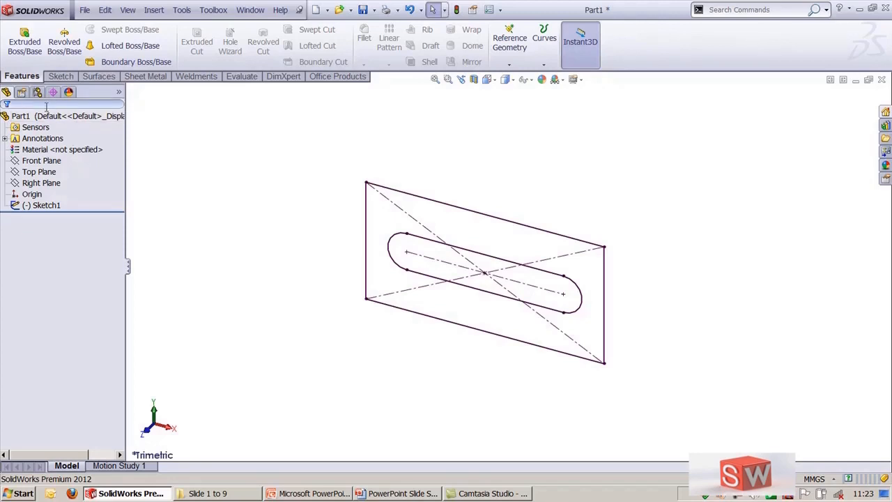
{"action": "type", "text": "right"}
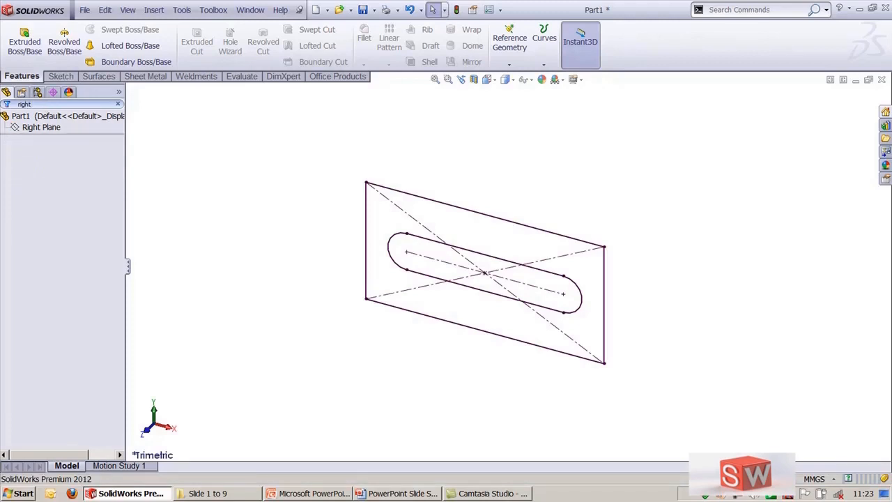
{"action": "left_click", "coordinate": [42, 127]}
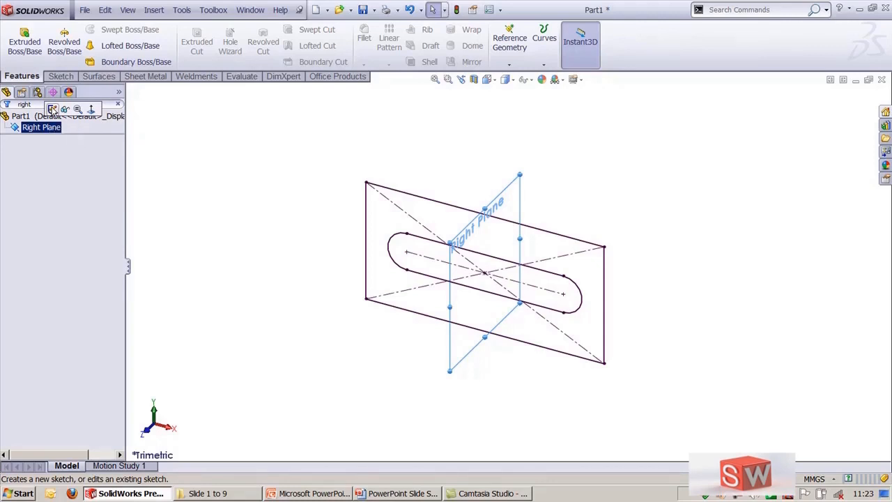
{"action": "left_click", "coordinate": [173, 150]}
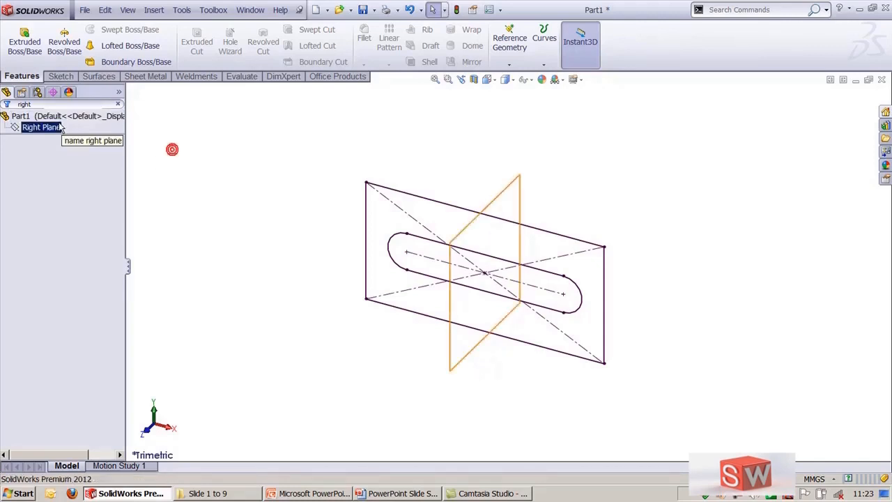
Step: Clear the "right" filter from the feature tree
{"action": "left_click", "coordinate": [48, 105]}
{"action": "key", "text": "BackSpace"}
{"action": "key", "text": "BackSpace"}
{"action": "key", "text": "BackSpace"}
{"action": "key", "text": "BackSpace"}
{"action": "key", "text": "BackSpace"}
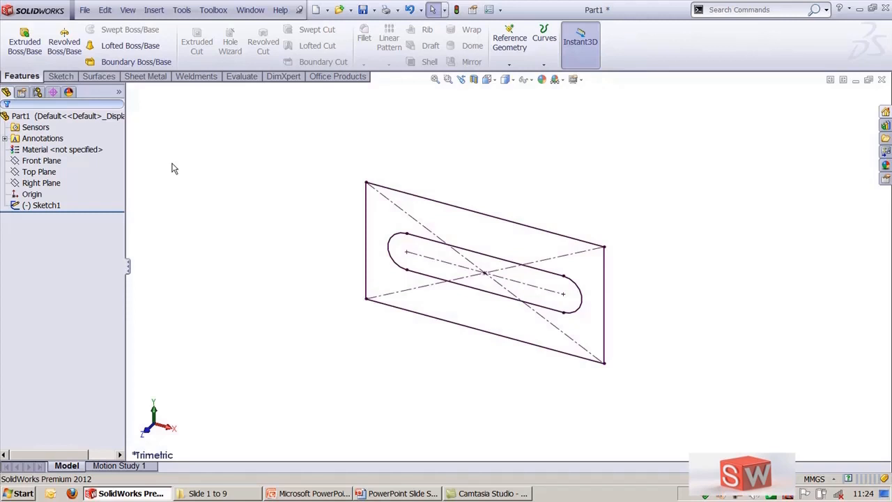
Step: Look through the property, configuration and DimXpert manager panes, returning to the feature tree
{"action": "left_click", "coordinate": [93, 106]}
{"action": "left_click", "coordinate": [70, 274]}
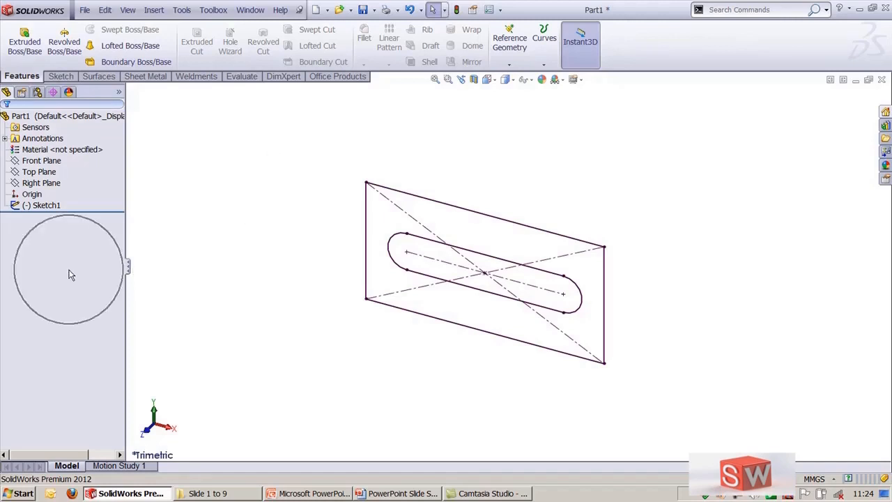
{"action": "left_click", "coordinate": [22, 93]}
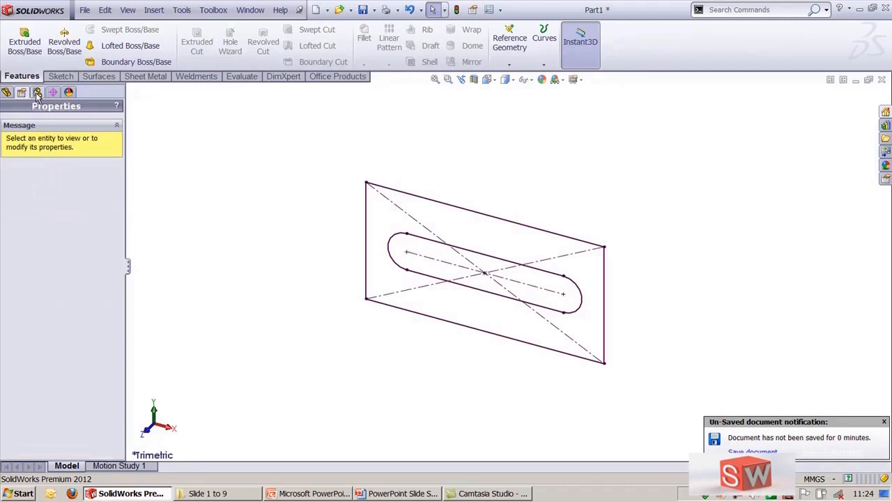
{"action": "left_click", "coordinate": [37, 93]}
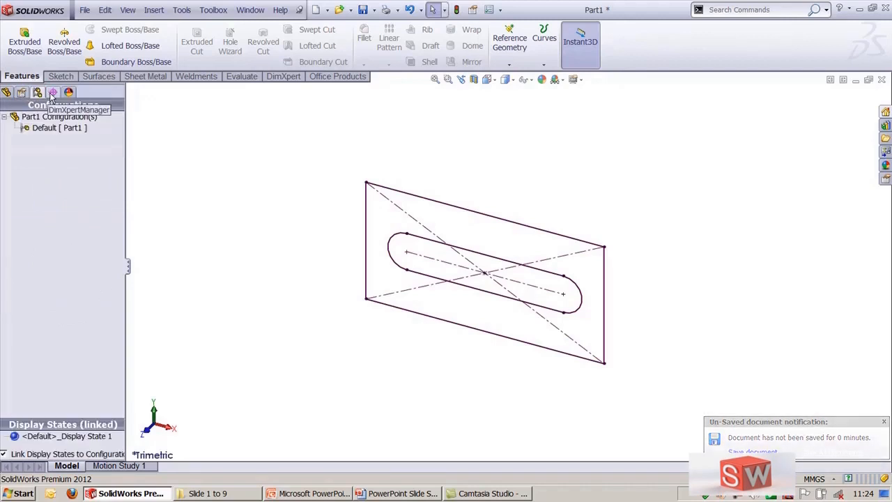
{"action": "left_click", "coordinate": [52, 94]}
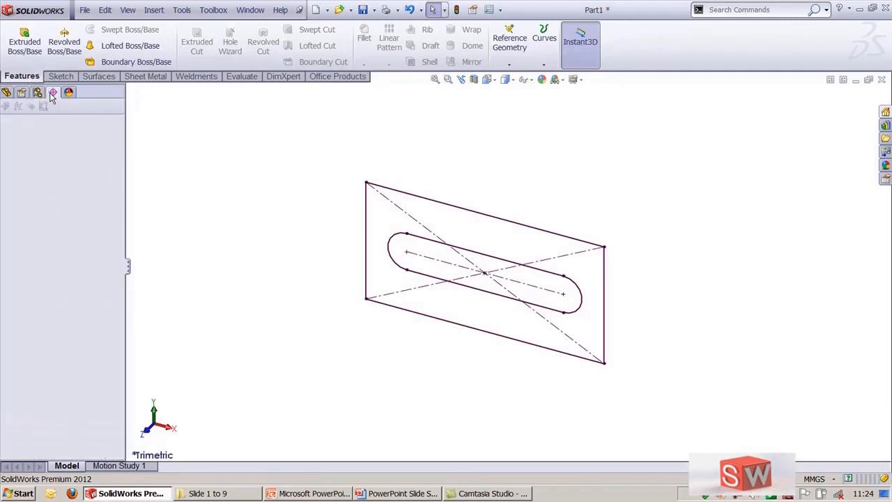
{"action": "left_click", "coordinate": [6, 93]}
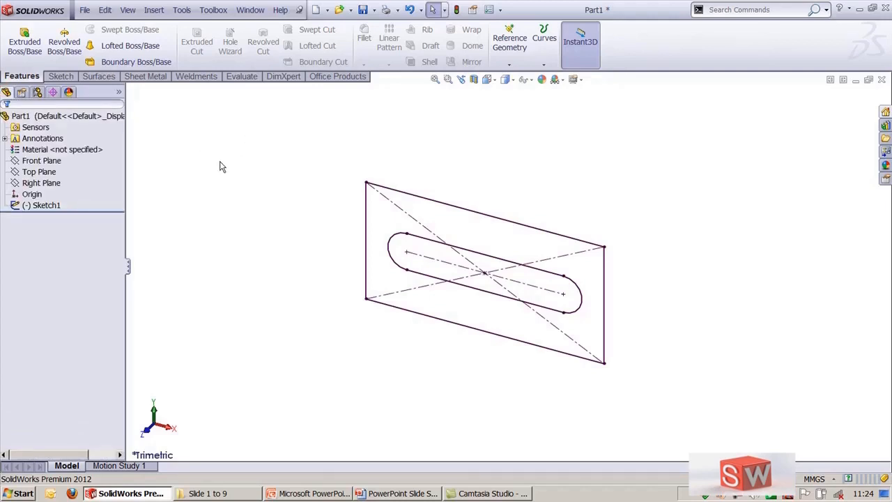
Step: Enable the SolidWorks 2D Emulator add-in, including loading it at start-up
{"action": "left_click_drag", "start_coordinate": [220, 164], "coordinate": [254, 264]}
{"action": "left_click", "coordinate": [181, 14]}
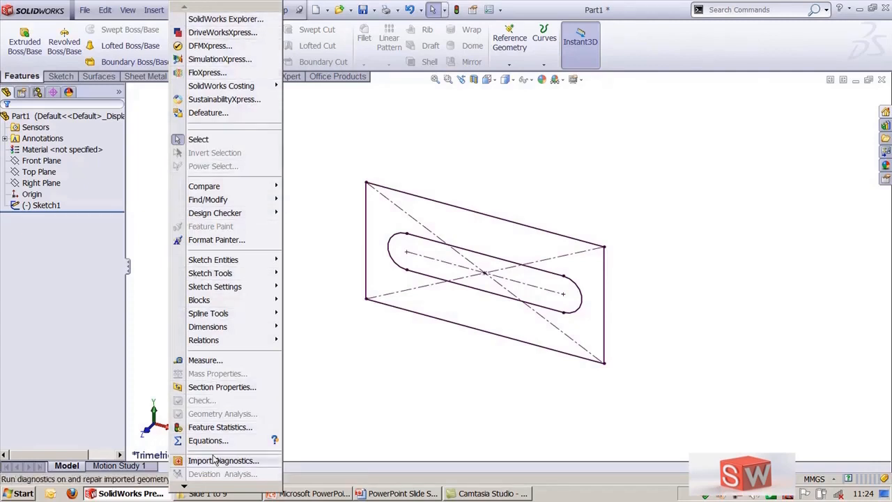
{"action": "left_click", "coordinate": [214, 486]}
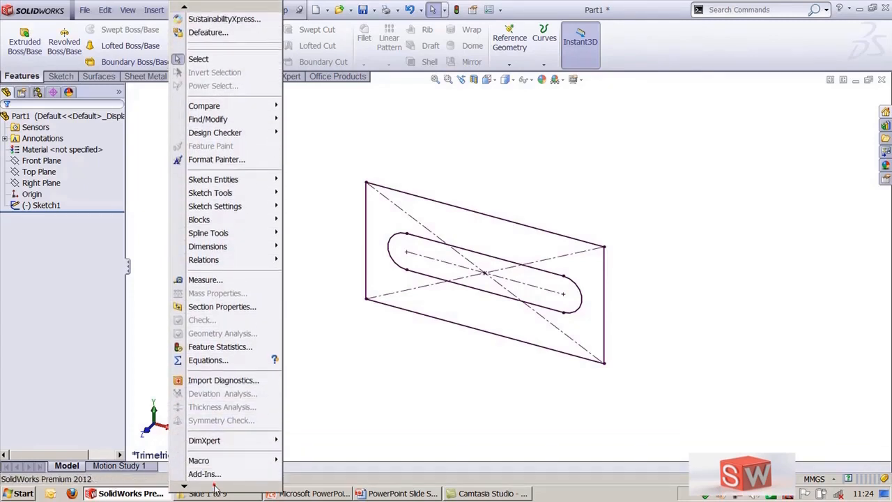
{"action": "left_click", "coordinate": [214, 460]}
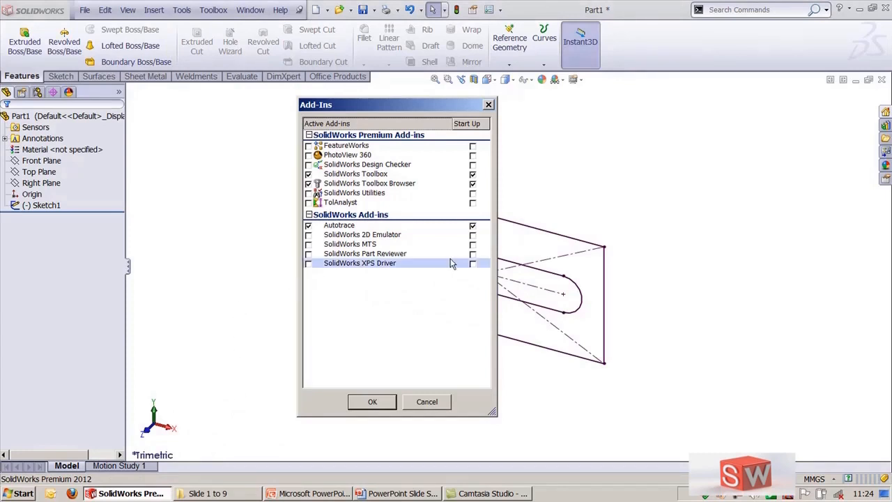
{"action": "left_click", "coordinate": [308, 235]}
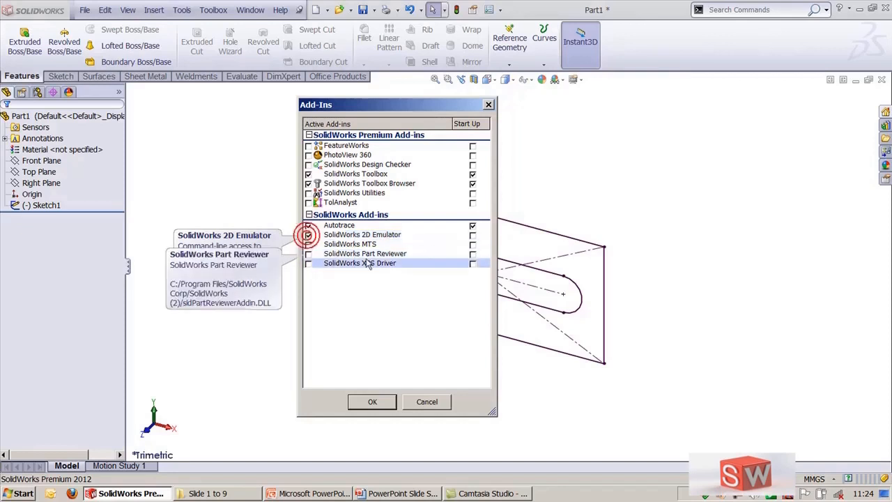
{"action": "left_click", "coordinate": [473, 237]}
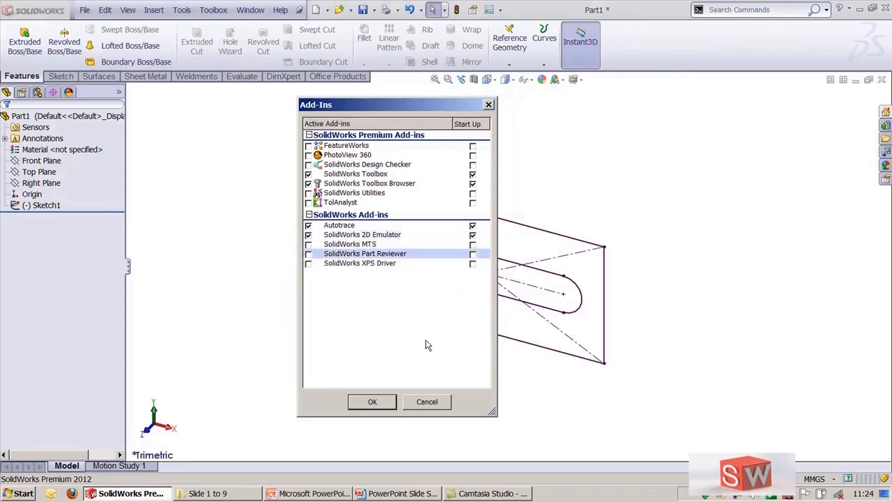
{"action": "left_click", "coordinate": [373, 405]}
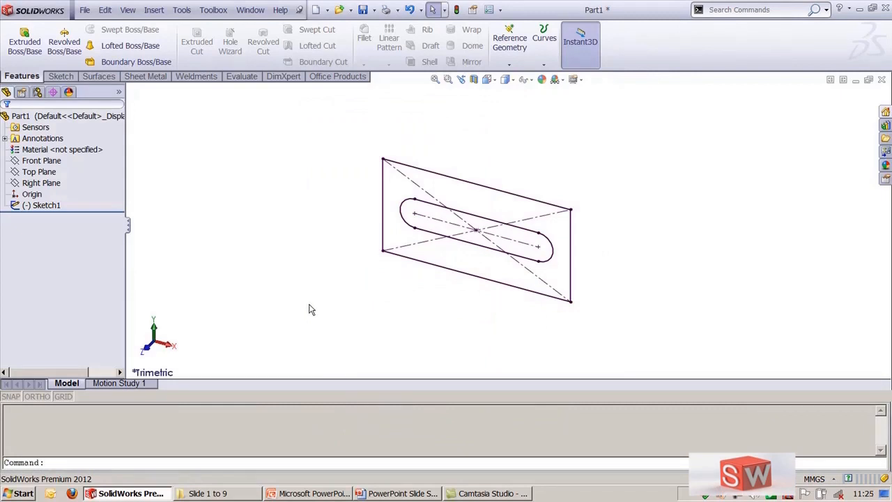
Step: Enter command 1 in the 2D Emulator command line and pick the Front Plane to open a sketch
{"action": "type", "text": "1"}
{"action": "key", "text": "Return"}
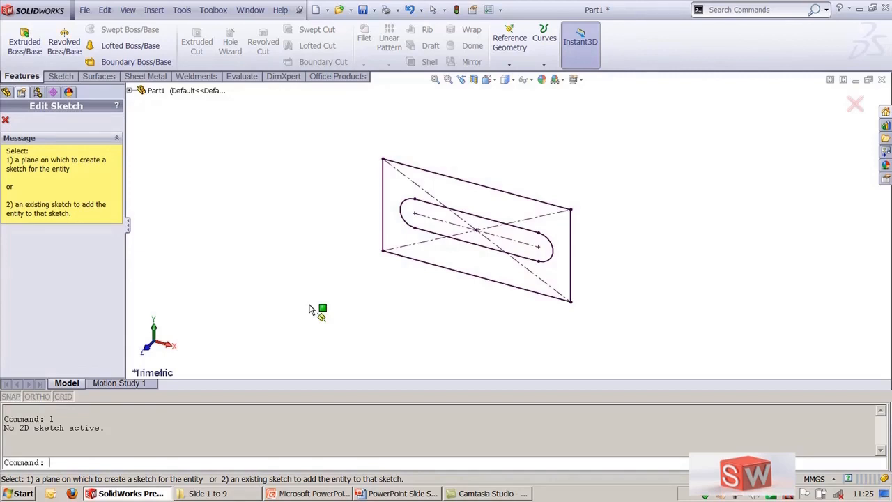
{"action": "left_click", "coordinate": [129, 91]}
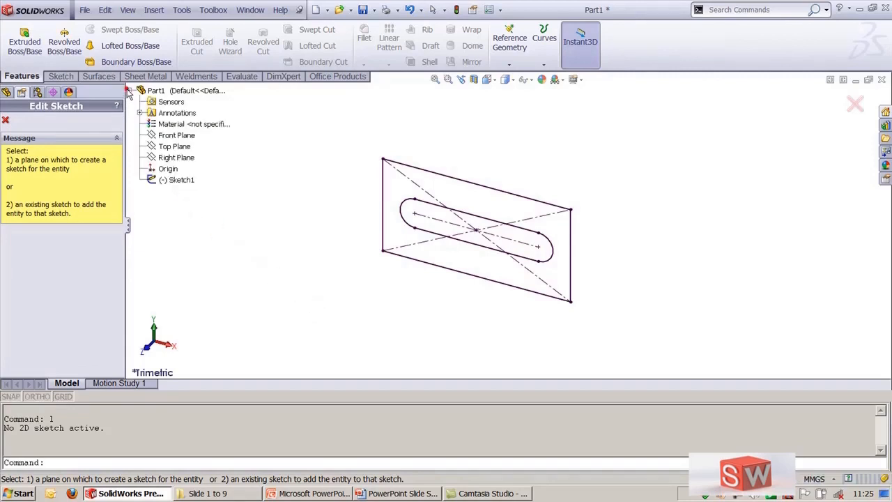
{"action": "left_click", "coordinate": [165, 150]}
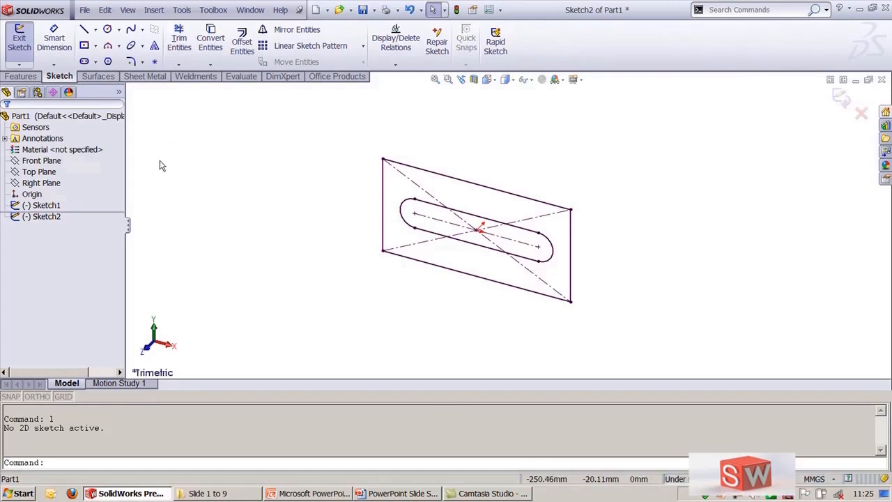
Step: Toggle ortho mode on and off, then exit the sketch discarding its changes
{"action": "key", "text": "F8"}
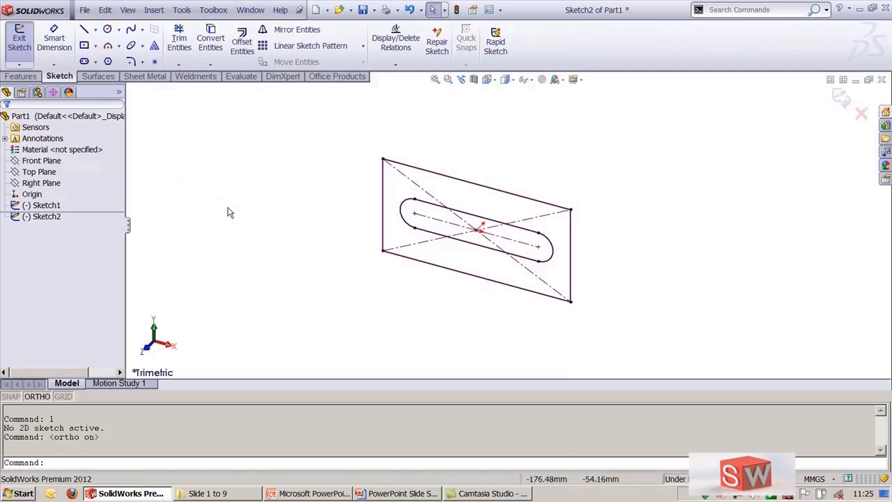
{"action": "key", "text": "F8"}
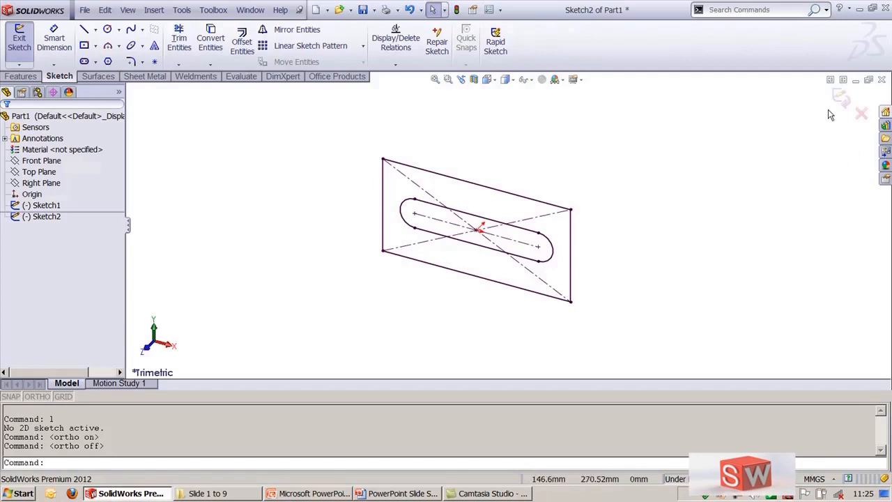
{"action": "left_click", "coordinate": [862, 115]}
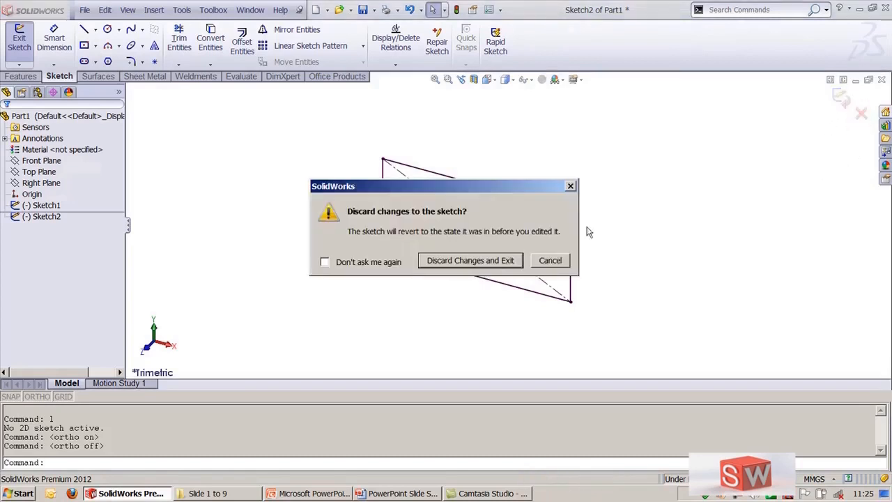
{"action": "left_click", "coordinate": [471, 260]}
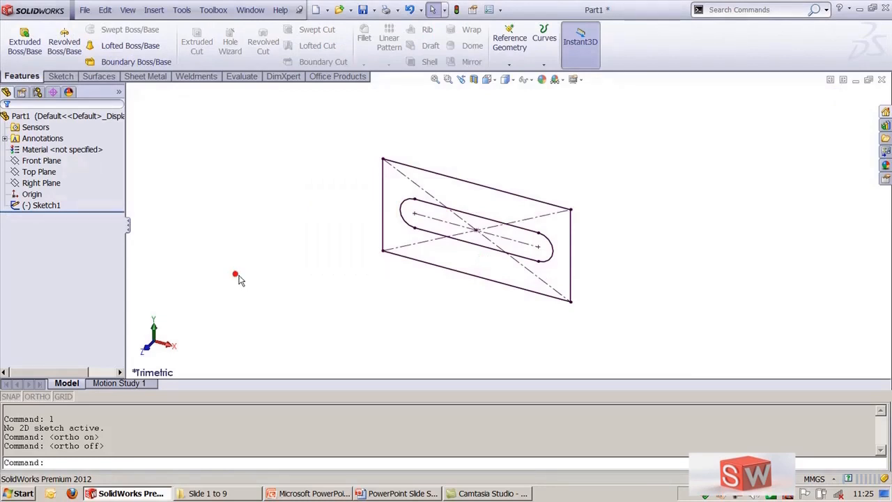
Step: Open a new sketch on the Front Plane and orient the view normal to it
{"action": "left_click", "coordinate": [43, 160]}
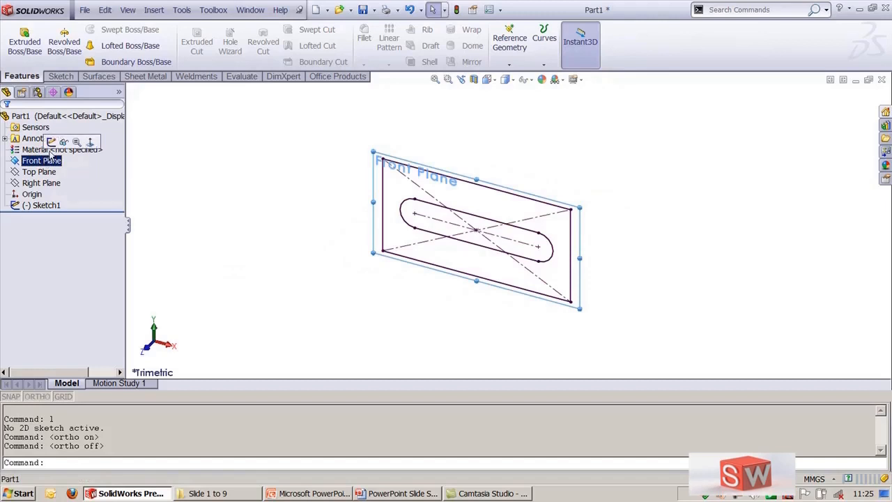
{"action": "left_click", "coordinate": [54, 143]}
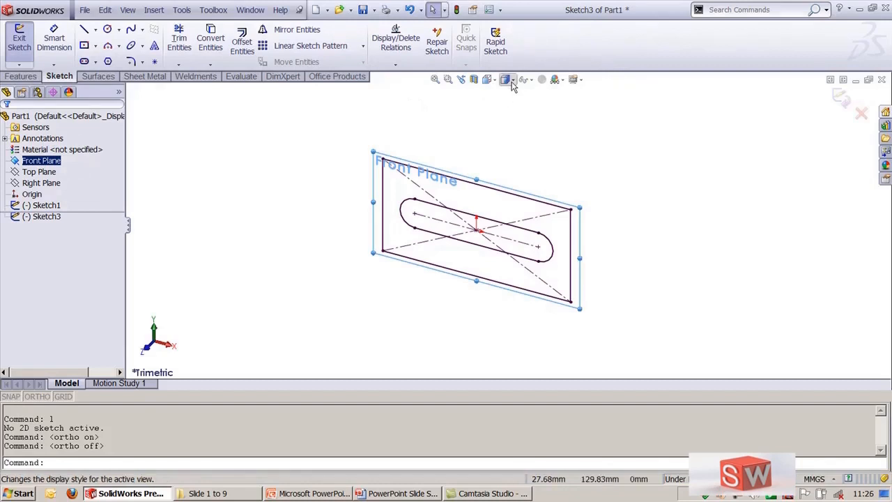
{"action": "left_click", "coordinate": [487, 79]}
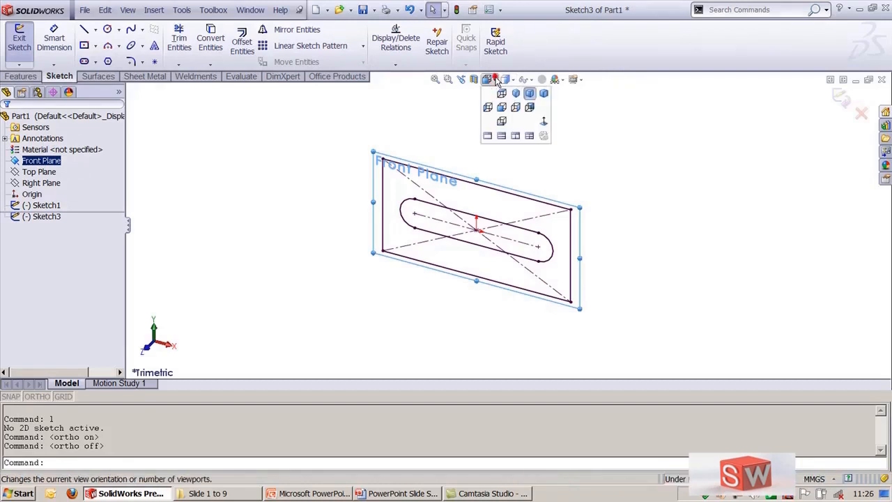
{"action": "left_click", "coordinate": [543, 124]}
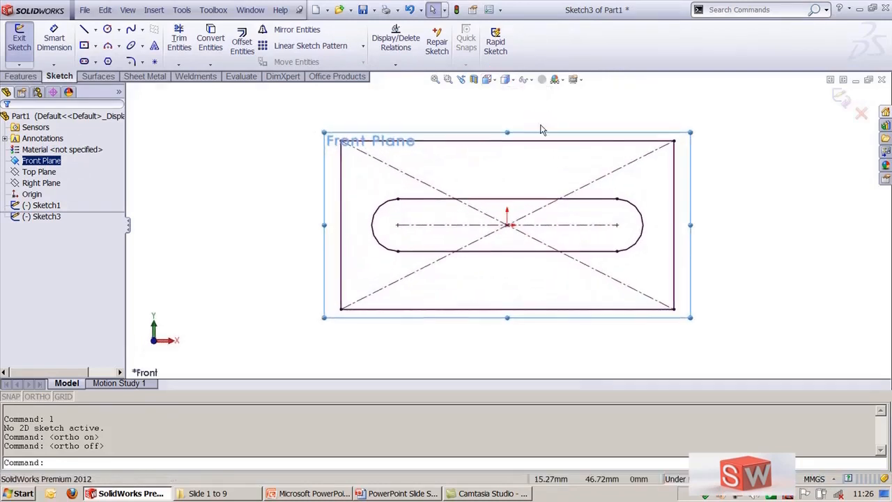
{"action": "left_click", "coordinate": [815, 303]}
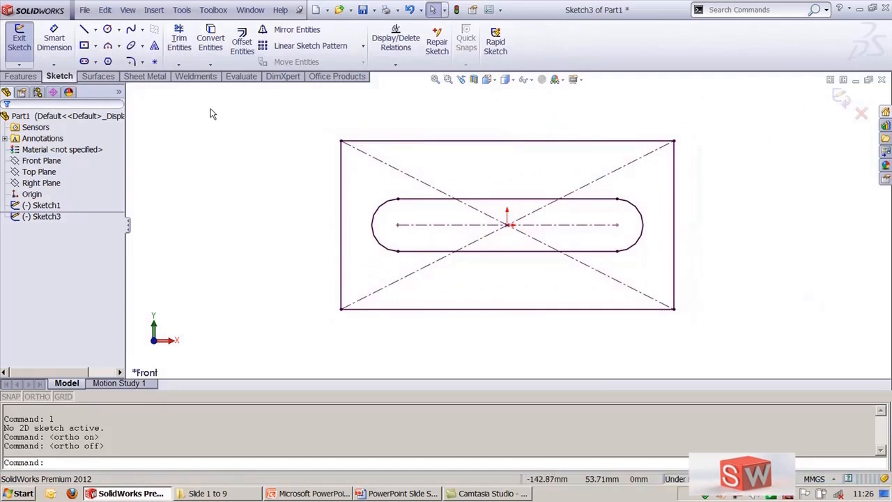
{"action": "left_click", "coordinate": [95, 33]}
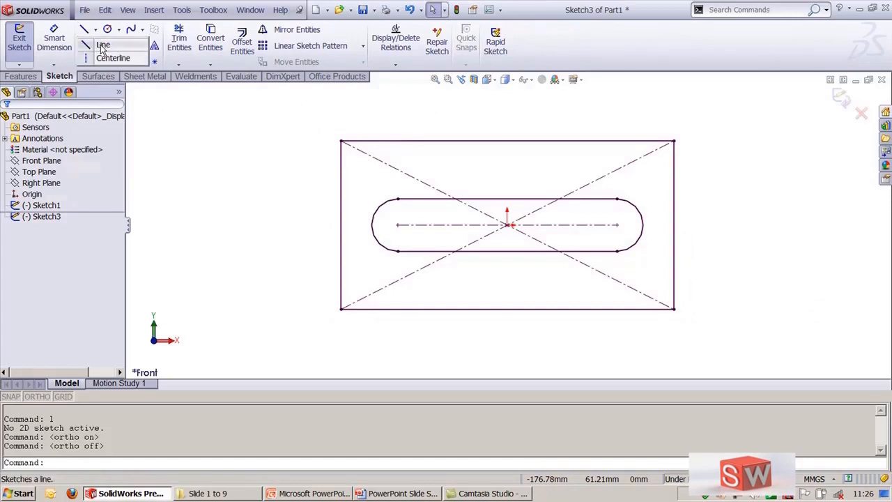
{"action": "left_click", "coordinate": [102, 46]}
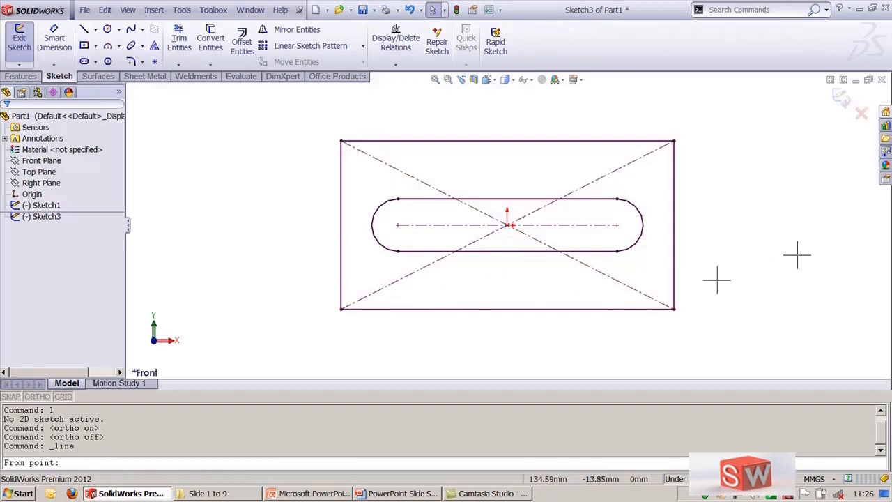
{"action": "key", "text": "Escape"}
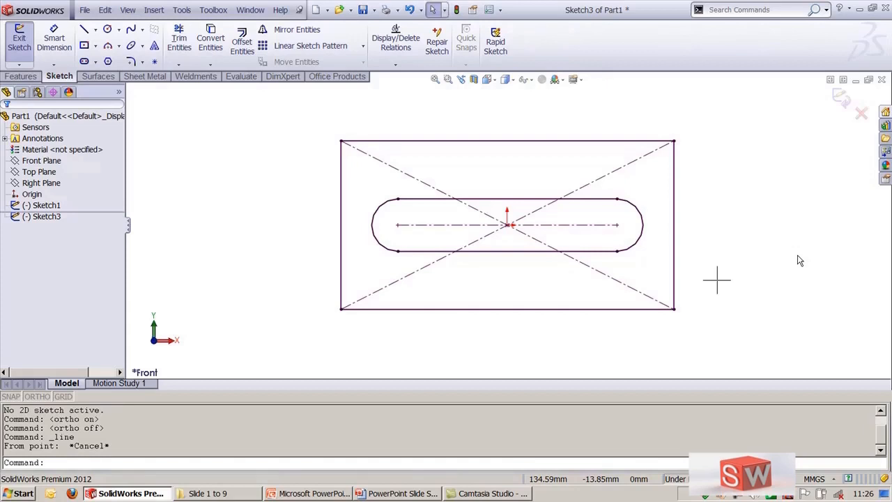
{"action": "type", "text": "l"}
{"action": "key", "text": "Return"}
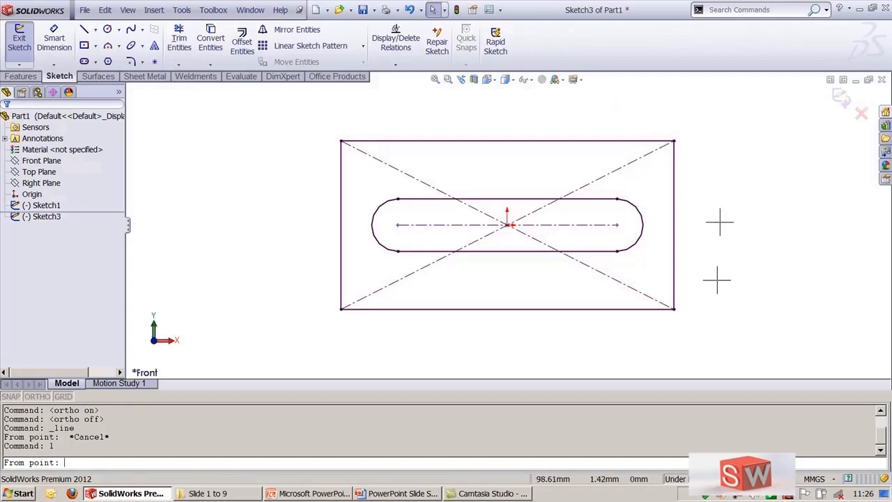
{"action": "type", "text": "0,0"}
{"action": "key", "text": "Return"}
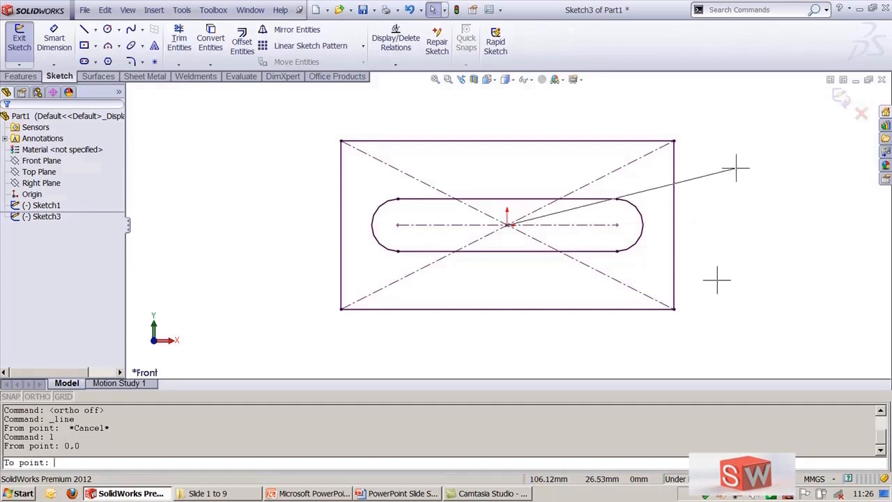
{"action": "type", "text": "@100,0"}
{"action": "key", "text": "Return"}
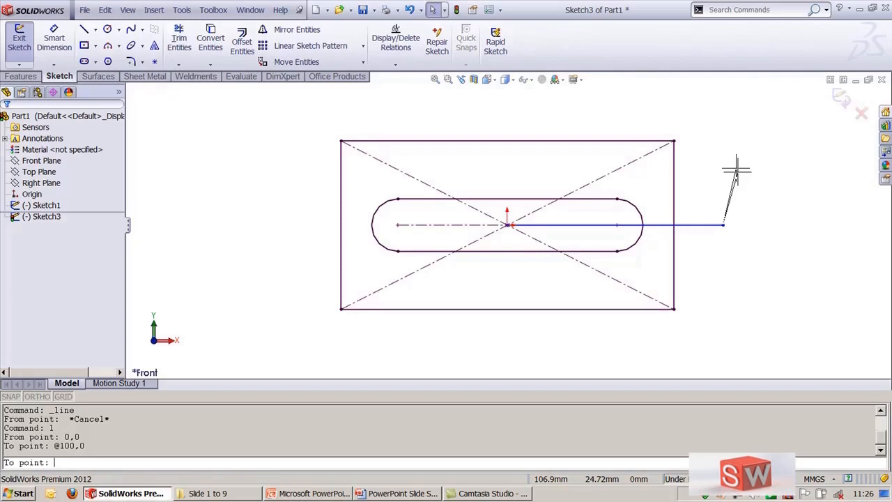
{"action": "left_click", "coordinate": [839, 101]}
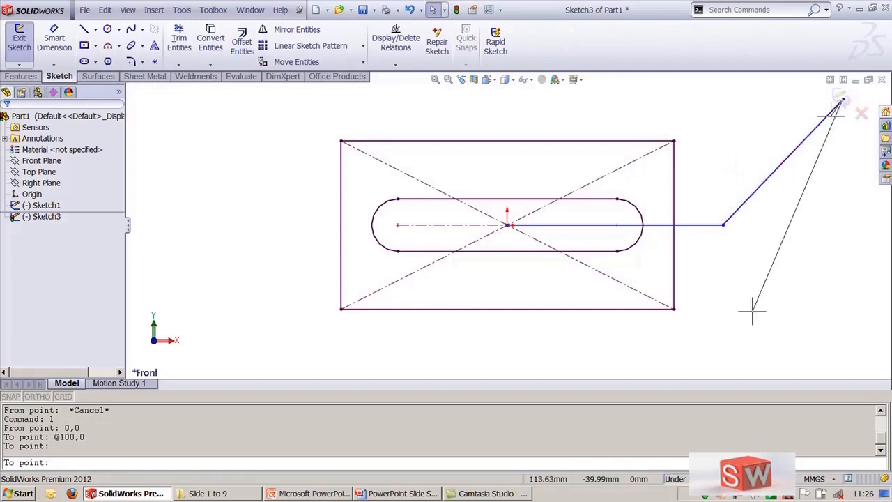
{"action": "key", "text": "Escape"}
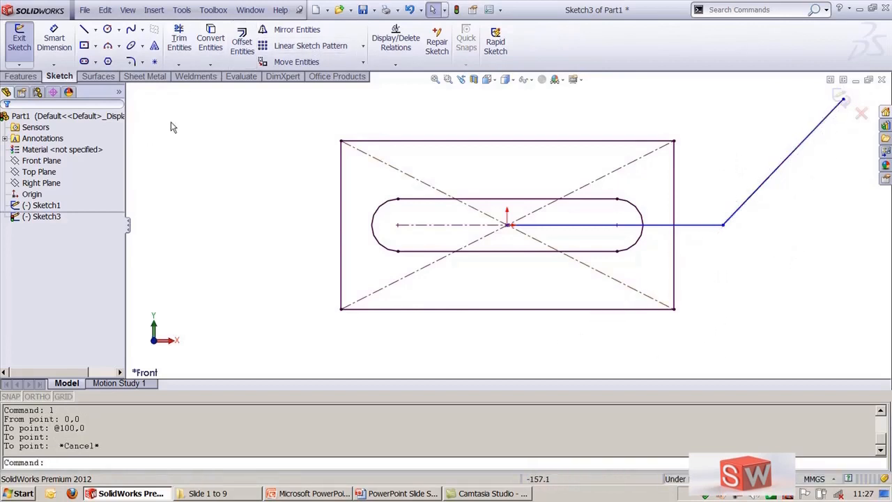
Step: Disable the SolidWorks 2D Emulator add-in and its loading at start-up
{"action": "left_click", "coordinate": [181, 10]}
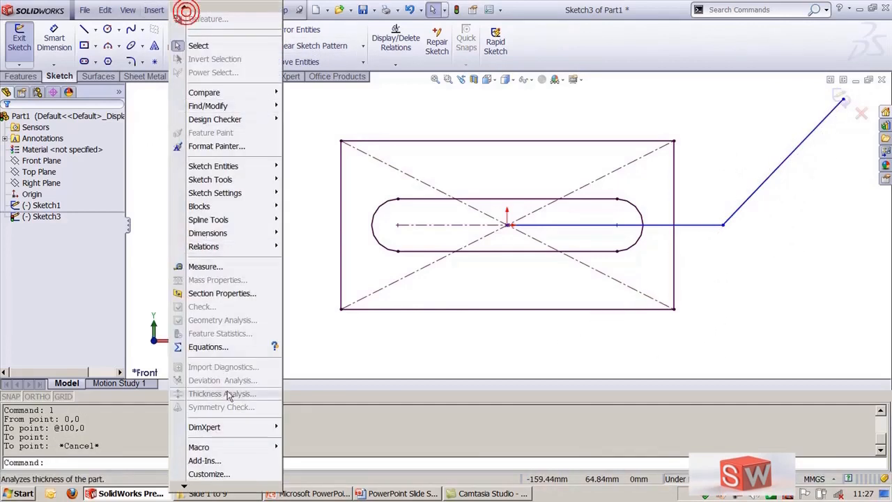
{"action": "left_click", "coordinate": [204, 461]}
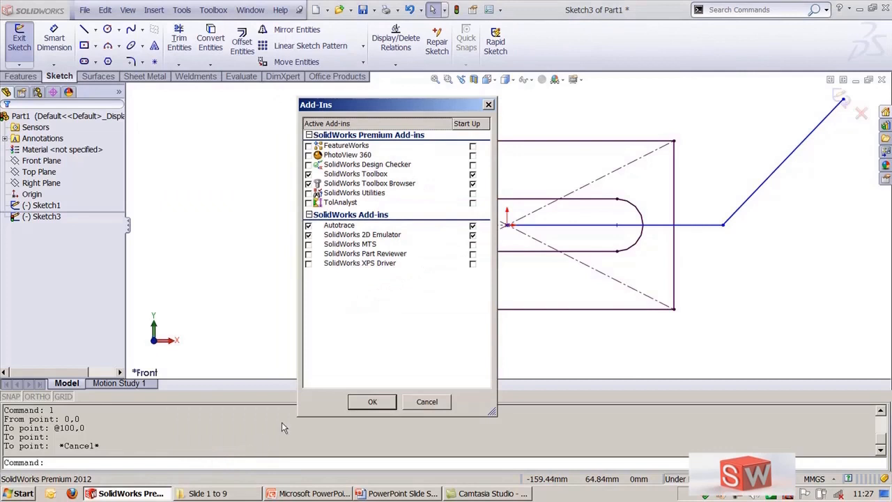
{"action": "left_click", "coordinate": [308, 234]}
{"action": "left_click", "coordinate": [472, 235]}
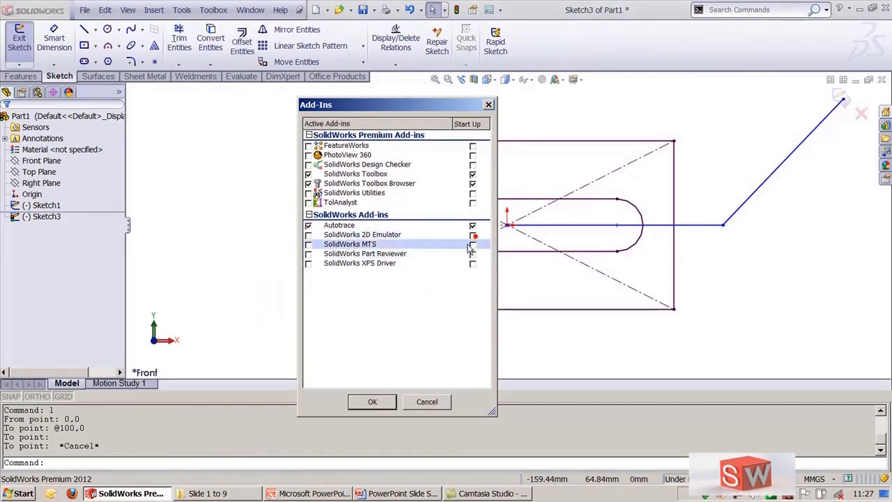
{"action": "left_click", "coordinate": [376, 403]}
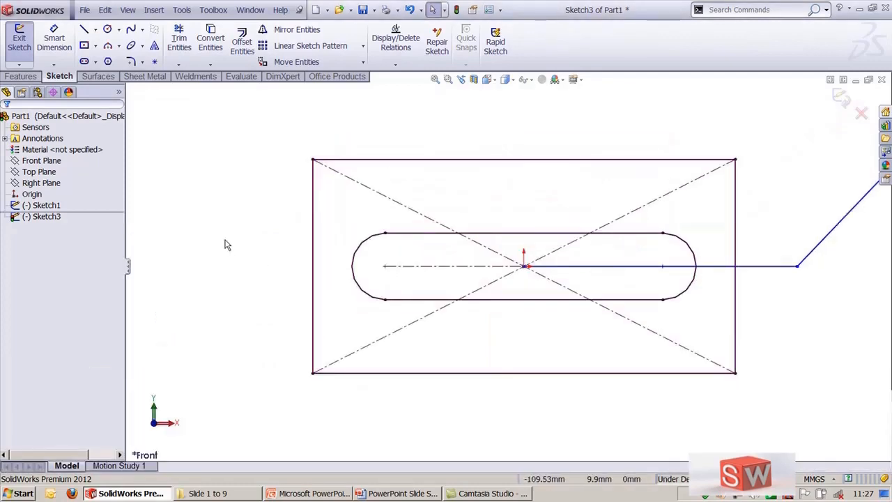
Step: Exit the sketch and delete the new sketch containing the drawn lines
{"action": "left_click", "coordinate": [842, 99]}
{"action": "left_click", "coordinate": [705, 121]}
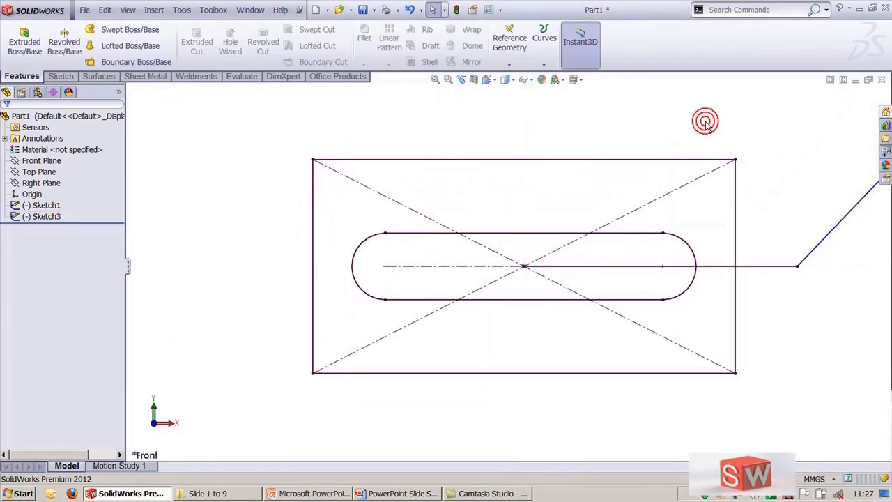
{"action": "key", "text": "ctrl+shift+z"}
{"action": "left_click", "coordinate": [635, 301]}
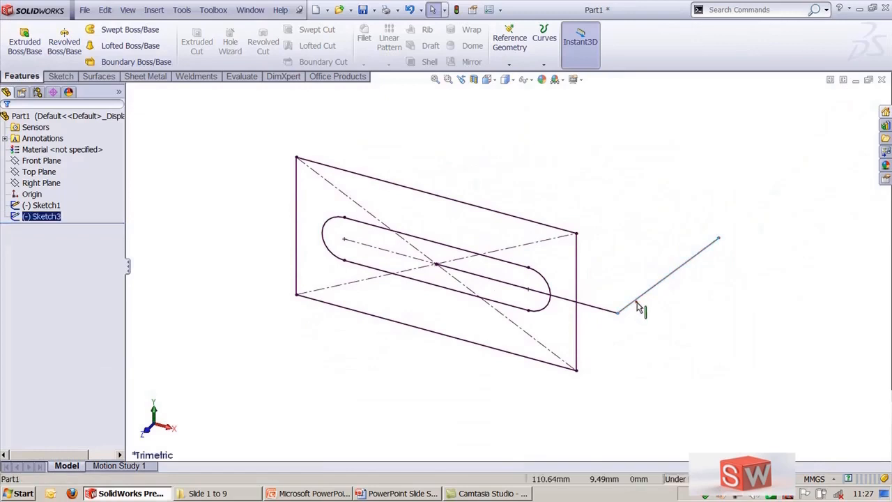
{"action": "key", "text": "Delete"}
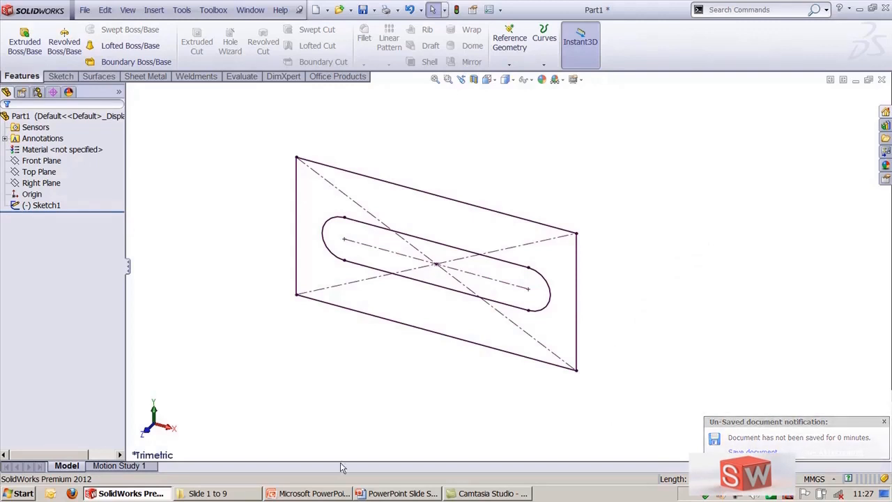
Step: Open and pin the Orientation dialog, then cycle through the standard views of the plate sketch
{"action": "left_click", "coordinate": [167, 426]}
{"action": "left_click", "coordinate": [158, 412]}
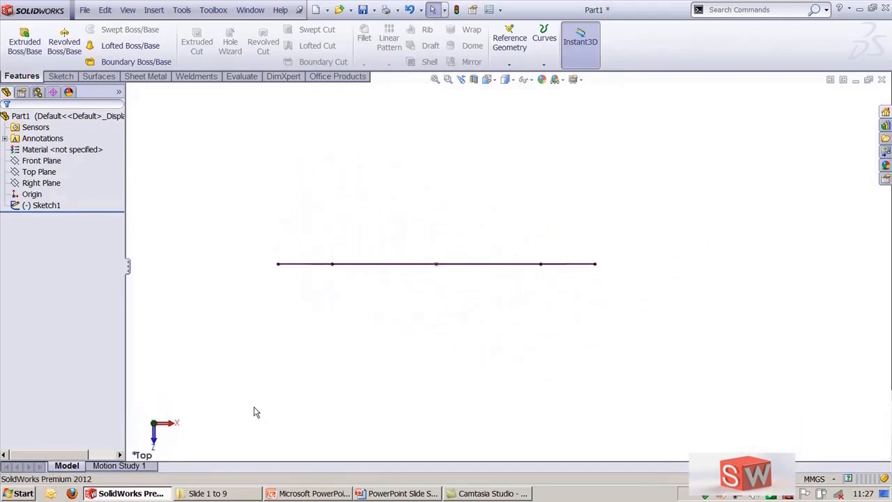
{"action": "key", "text": "space"}
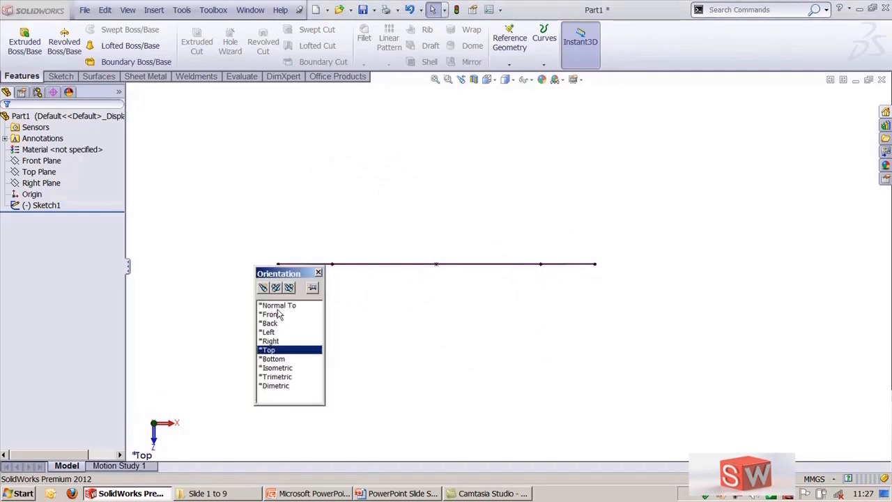
{"action": "left_click_drag", "start_coordinate": [283, 278], "coordinate": [791, 317]}
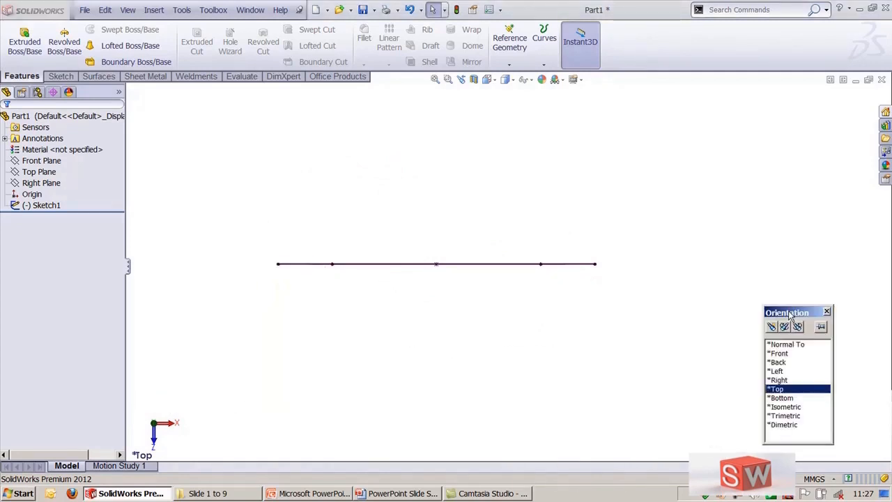
{"action": "left_click", "coordinate": [821, 327]}
{"action": "left_click", "coordinate": [786, 415]}
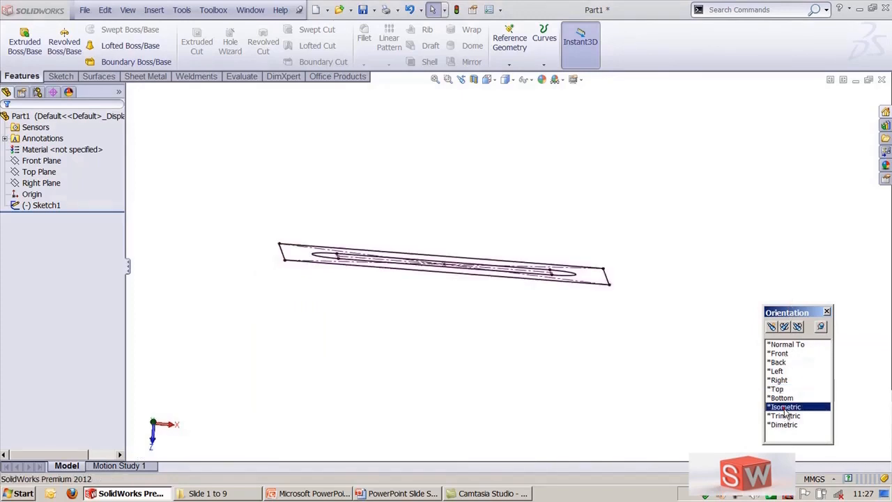
{"action": "left_click", "coordinate": [784, 424]}
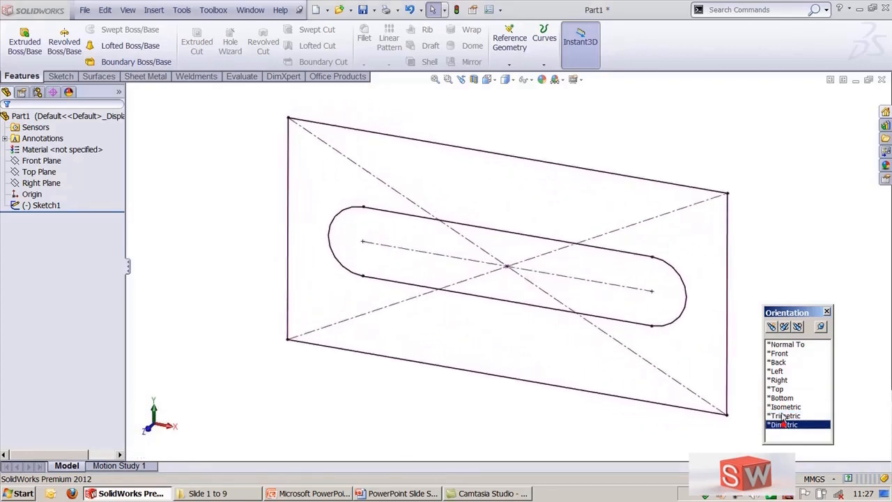
{"action": "left_click", "coordinate": [778, 354]}
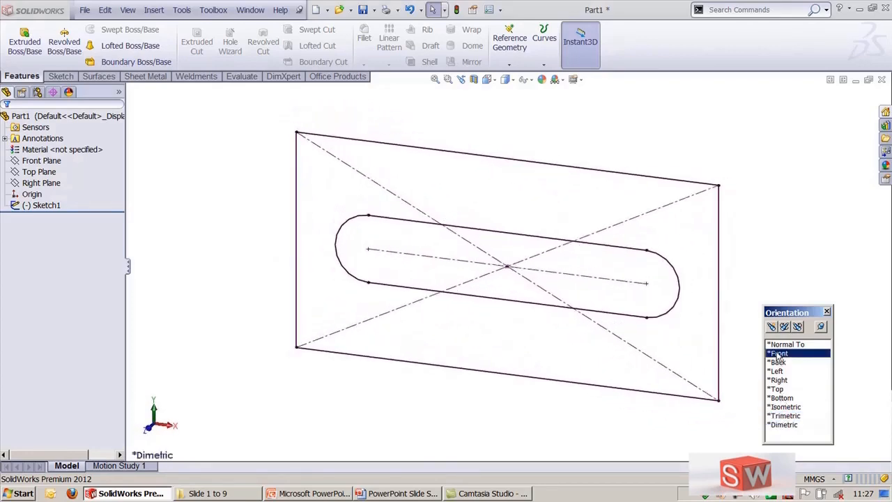
{"action": "left_click", "coordinate": [786, 407]}
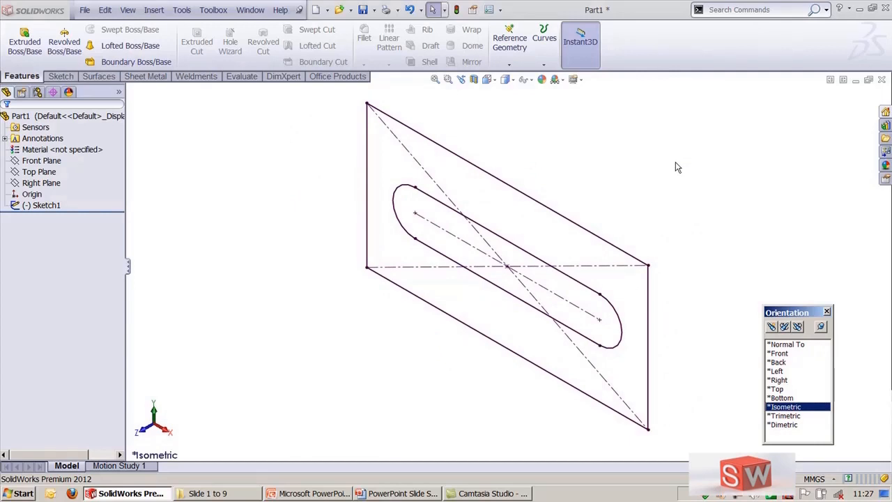
Step: Extrude the slotted plate sketch as a boss 50 mm deep
{"action": "left_click", "coordinate": [24, 43]}
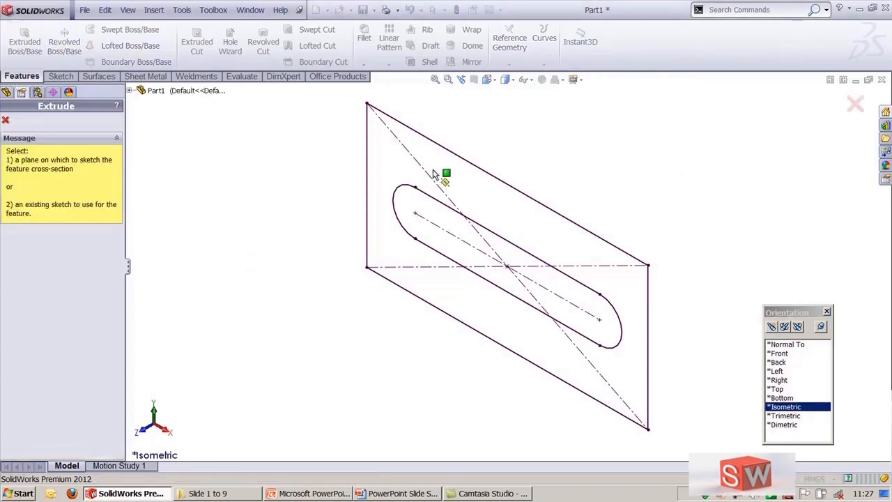
{"action": "left_click", "coordinate": [458, 161]}
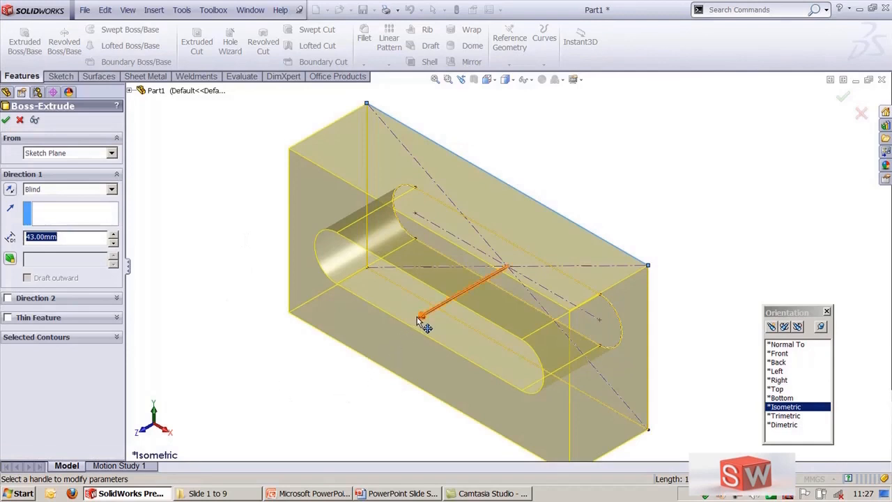
{"action": "mouse_move", "coordinate": [422, 318]}
{"action": "left_mouse_down"}
{"action": "mouse_move", "coordinate": [413, 335]}
{"action": "mouse_move", "coordinate": [365, 359]}
{"action": "mouse_move", "coordinate": [438, 338]}
{"action": "left_mouse_up"}
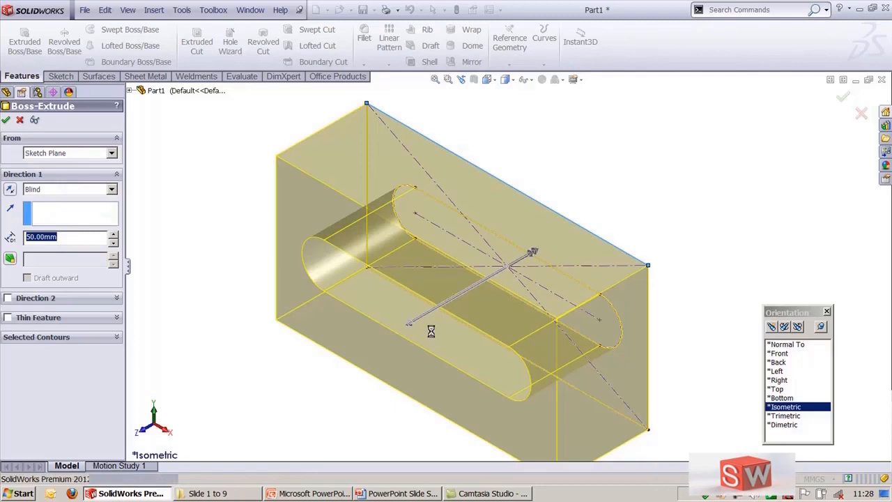
{"action": "right_click", "coordinate": [421, 318]}
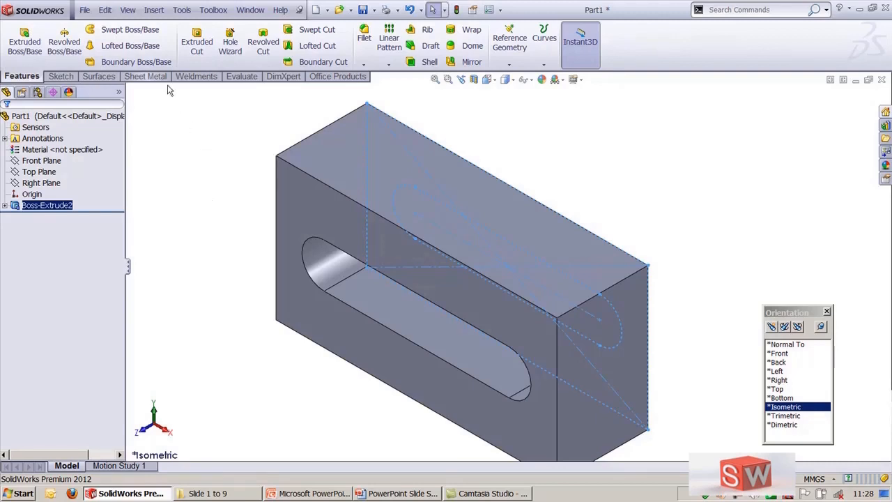
{"action": "left_click", "coordinate": [155, 14]}
{"action": "left_click", "coordinate": [213, 11]}
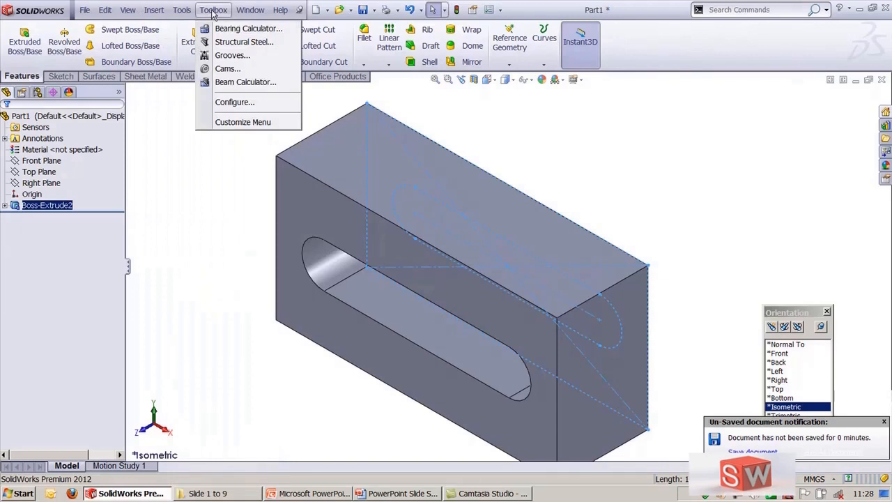
{"action": "left_click", "coordinate": [652, 181]}
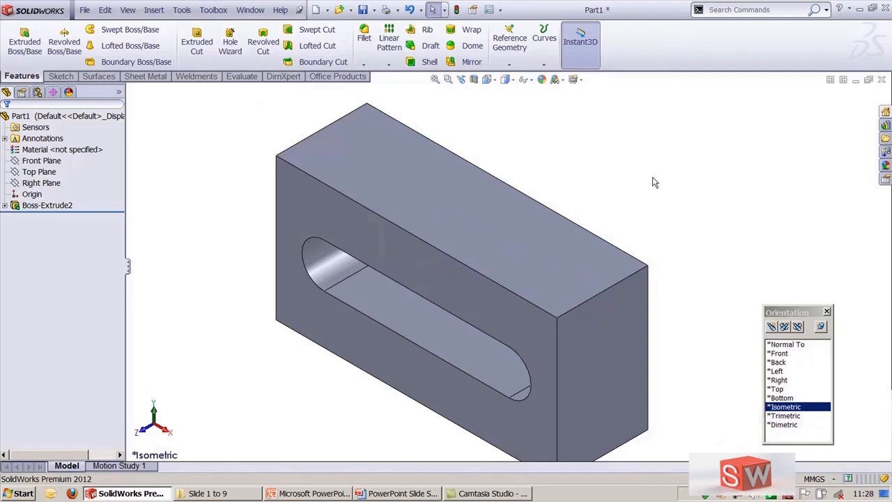
Step: Close the Orientation dialog
{"action": "key", "text": "z"}
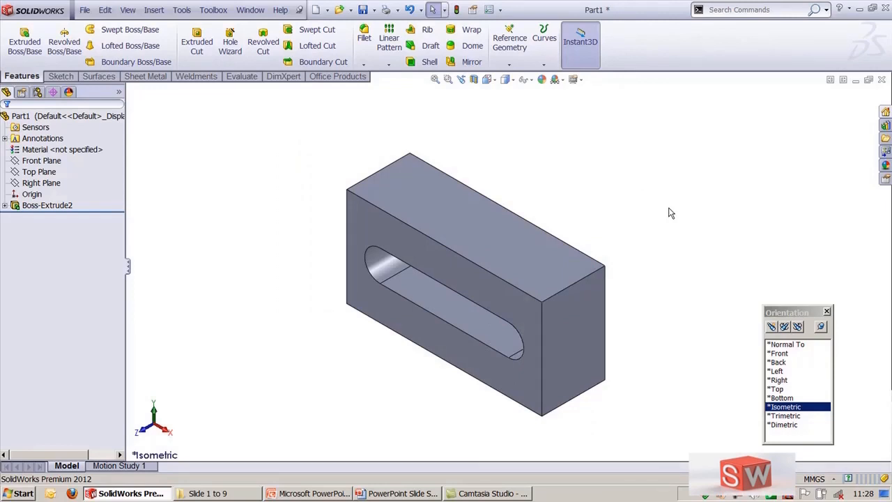
{"action": "left_click", "coordinate": [827, 312]}
Step: Open the Customize dialog's keyboard shortcut list and review the assigned command shortcuts
{"action": "right_click", "coordinate": [660, 59]}
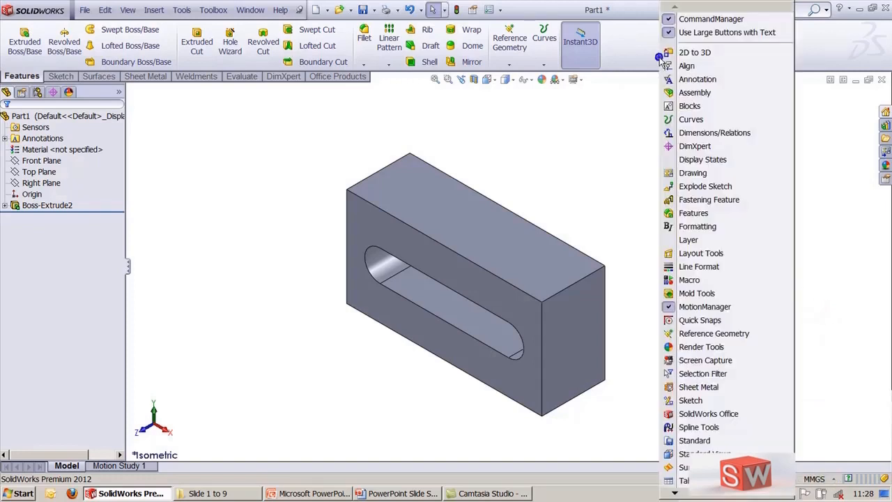
{"action": "mouse_move", "coordinate": [702, 495]}
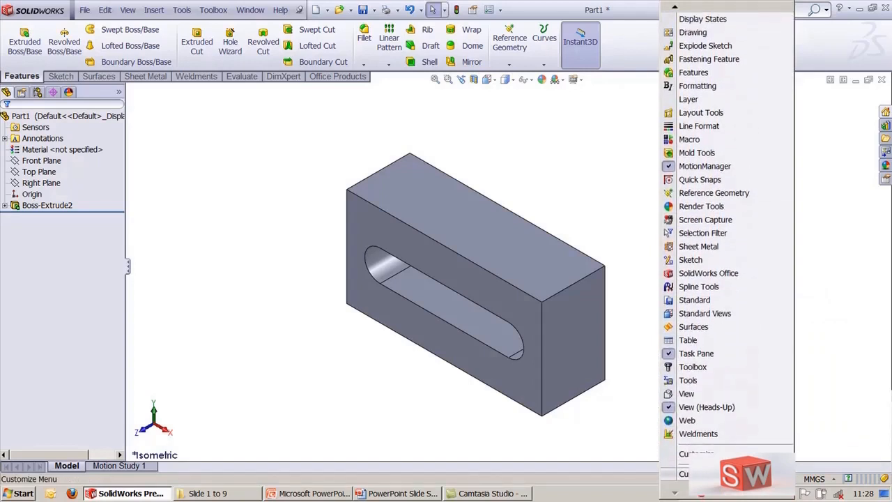
{"action": "left_click", "coordinate": [694, 474]}
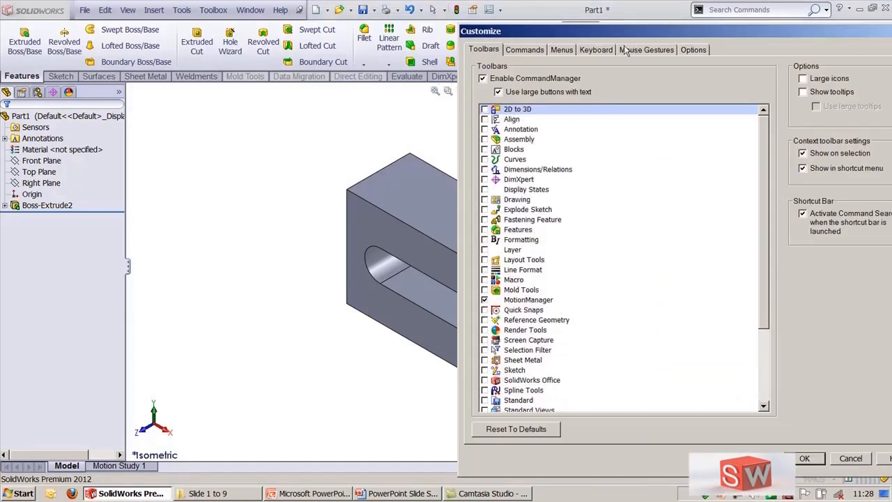
{"action": "left_click", "coordinate": [602, 50]}
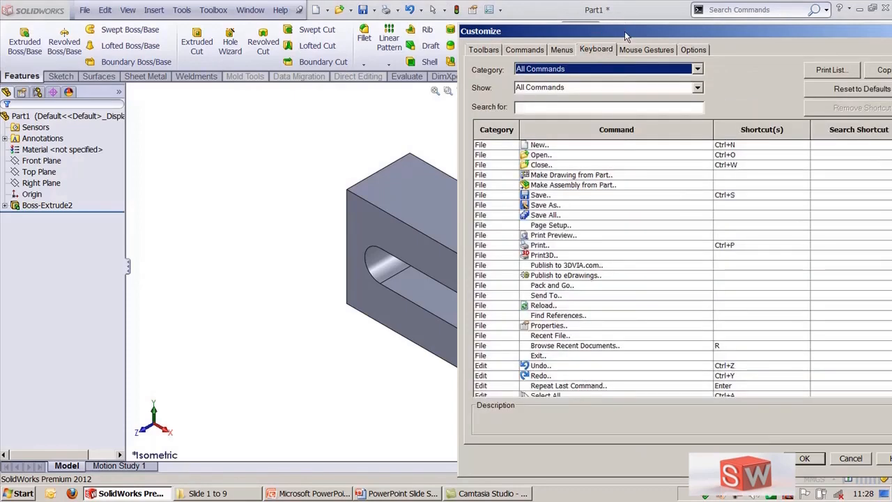
{"action": "left_click_drag", "start_coordinate": [625, 37], "coordinate": [483, 18]}
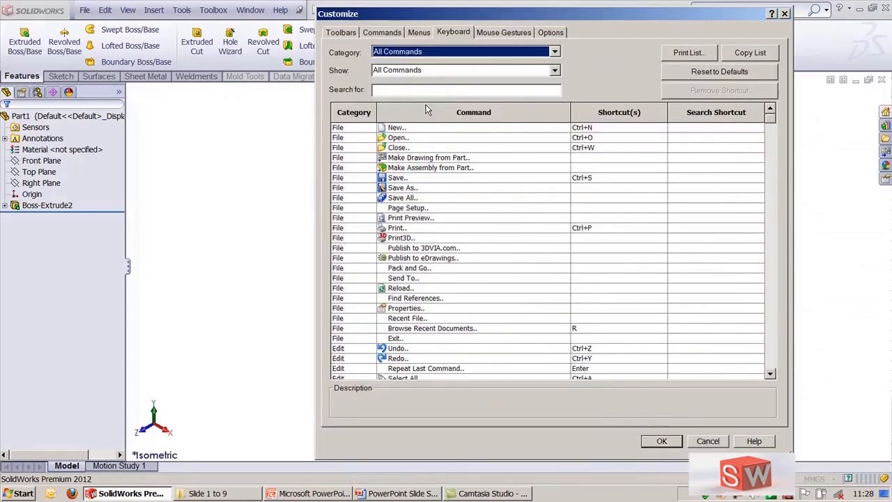
{"action": "left_click", "coordinate": [391, 91]}
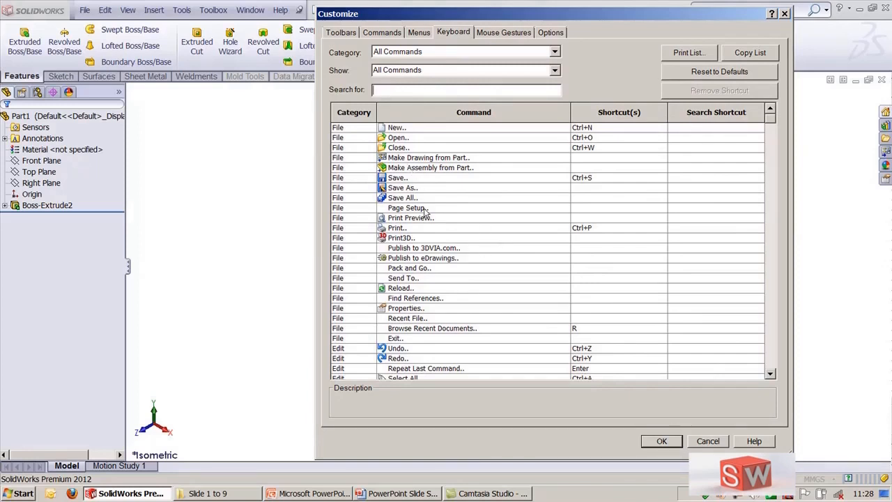
{"action": "left_click", "coordinate": [410, 128]}
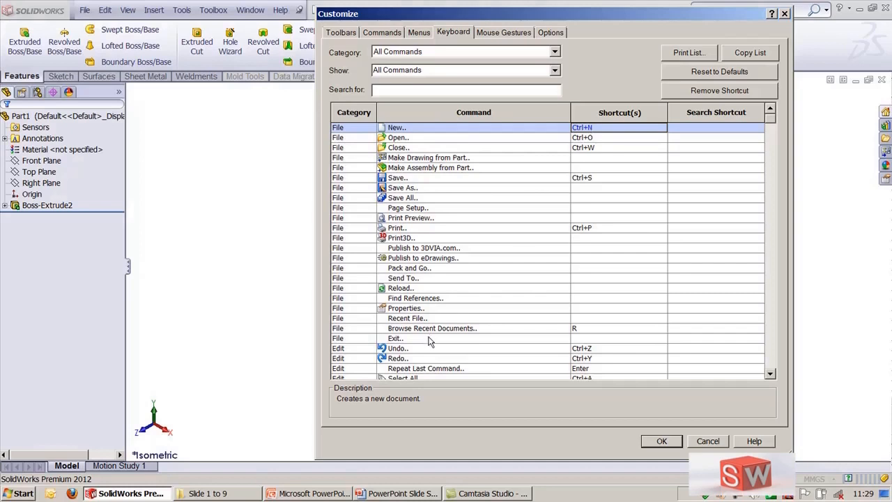
Step: Search the keyboard shortcut list for circle and select the Perimeter Circle command
{"action": "left_click", "coordinate": [422, 90]}
{"action": "type", "text": "circ"}
{"action": "type", "text": "le"}
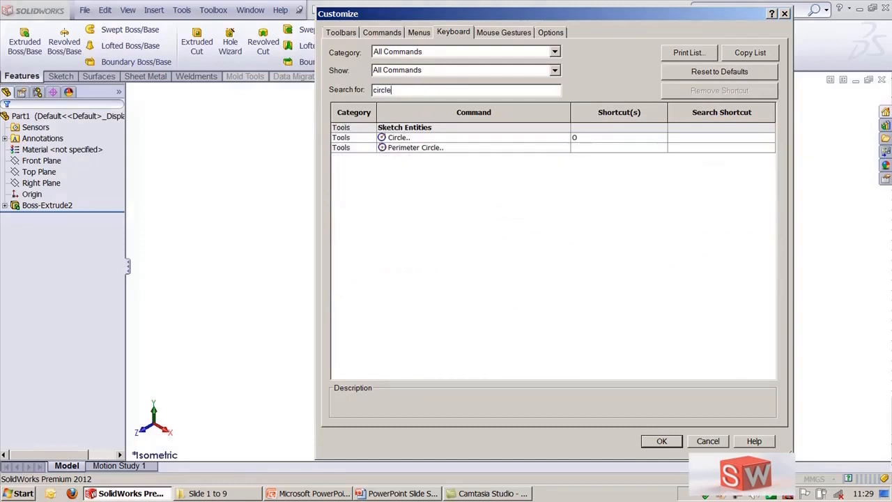
{"action": "left_click", "coordinate": [422, 138]}
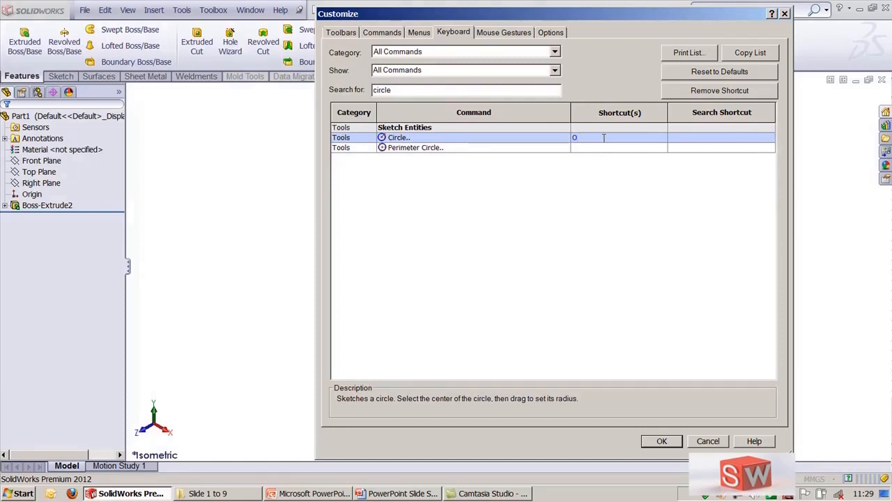
{"action": "left_click", "coordinate": [512, 149]}
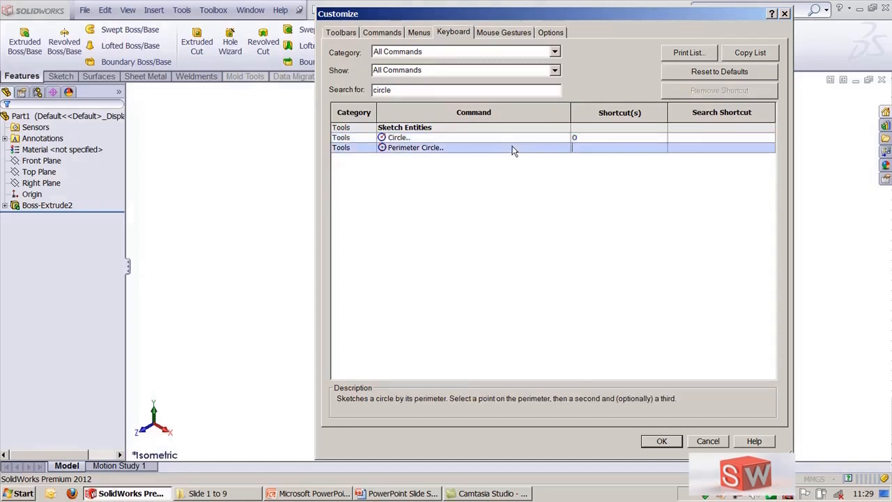
{"action": "left_click", "coordinate": [593, 146]}
{"action": "key", "text": "ctrl+alt"}
{"action": "key", "text": "BackSpace"}
{"action": "key", "text": "ctrl+o"}
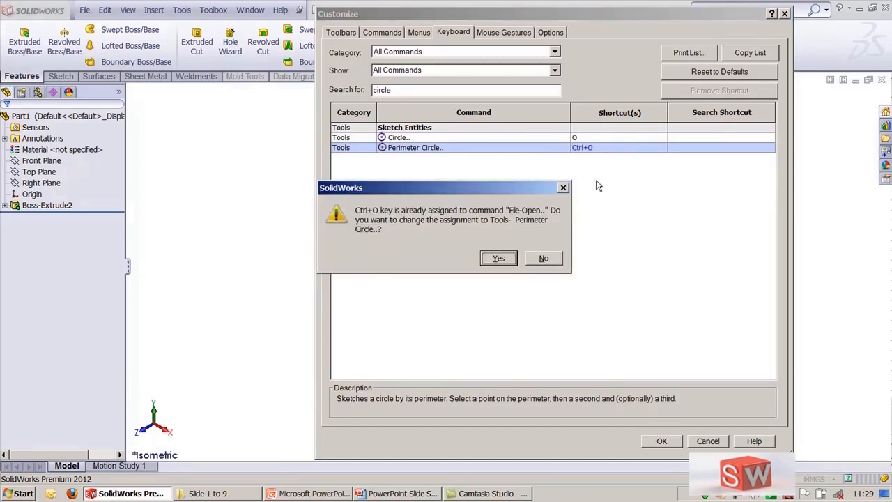
{"action": "left_click", "coordinate": [543, 259]}
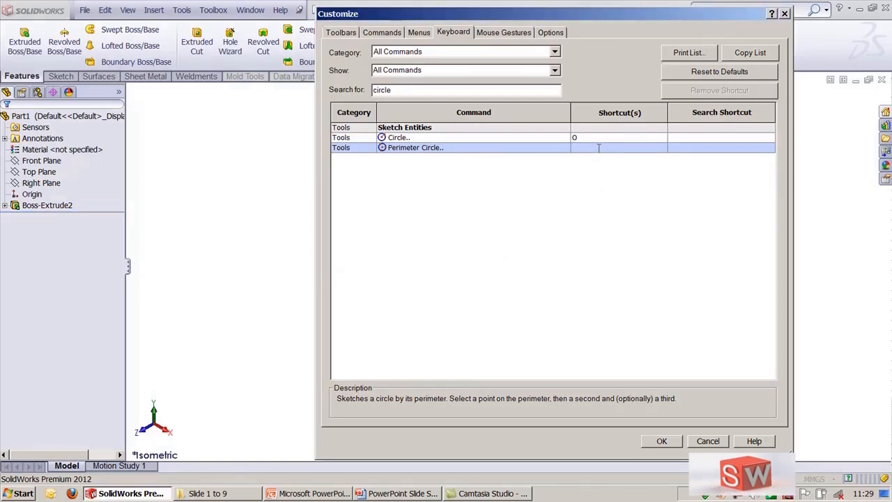
Step: Assign Ctrl+H as the Perimeter Circle shortcut and close the Customize dialog
{"action": "key", "text": "ctrl+h"}
{"action": "left_click", "coordinate": [661, 442]}
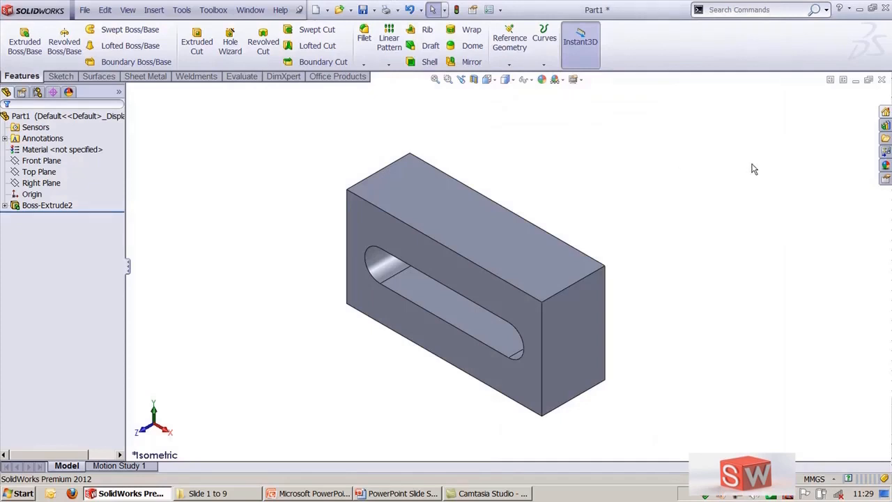
Step: Sketch a perimeter circle about 62 mm in radius on the plate's top face, then exit the sketch
{"action": "key", "text": "l"}
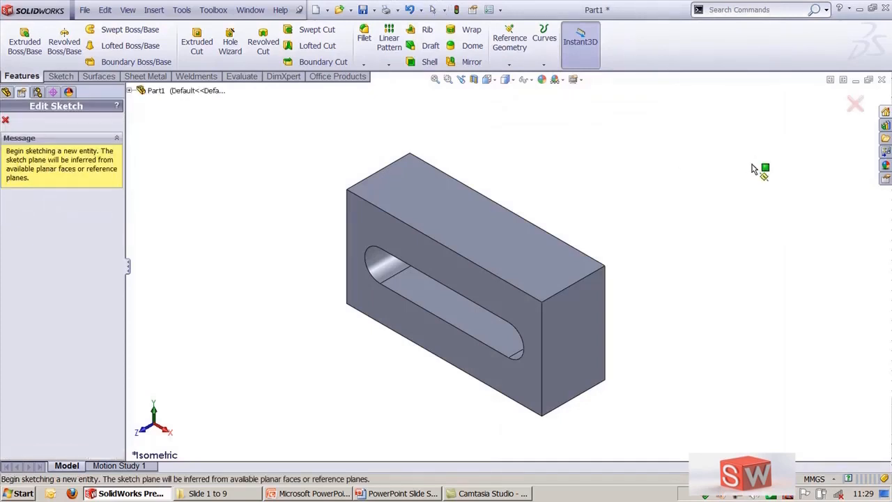
{"action": "left_click", "coordinate": [439, 191]}
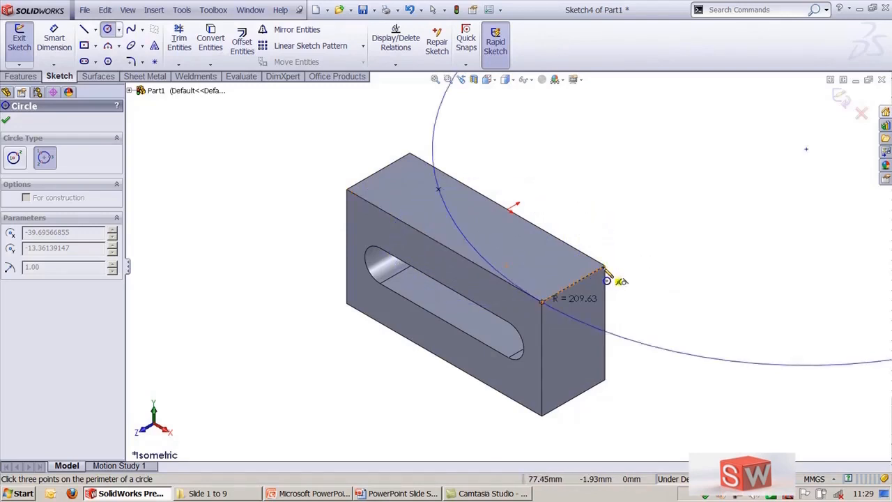
{"action": "left_click", "coordinate": [606, 275]}
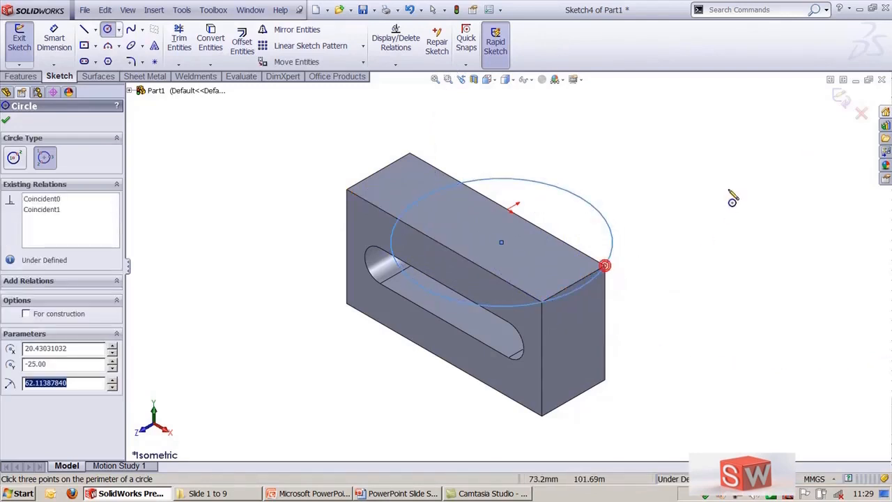
{"action": "key", "text": "Escape"}
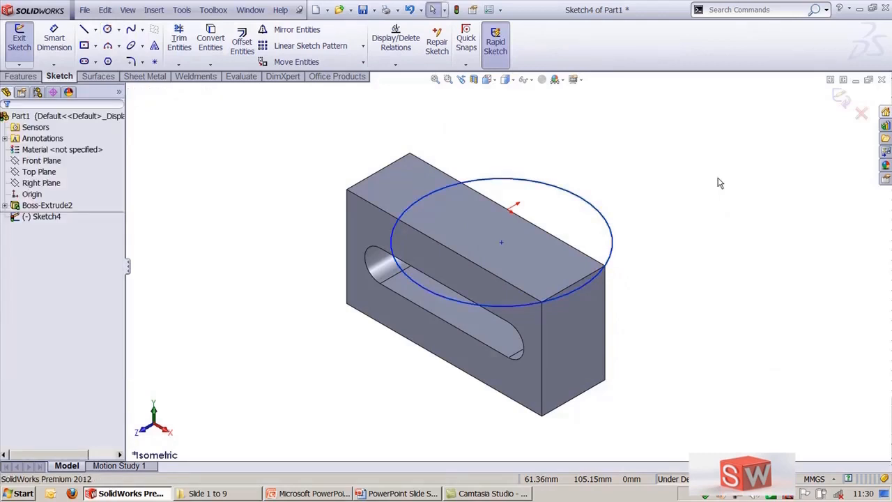
{"action": "left_click", "coordinate": [839, 98]}
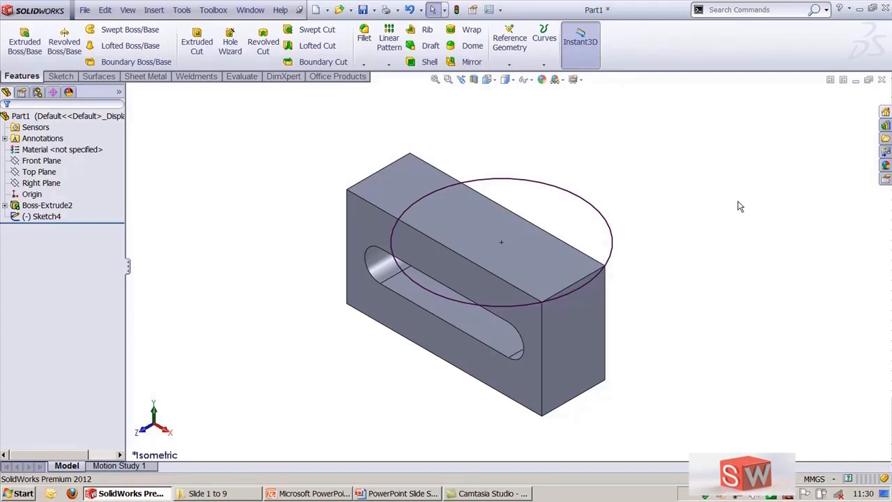
Step: Split the display into four viewports and inspect the plate and circle sketch in each view
{"action": "left_click", "coordinate": [493, 79]}
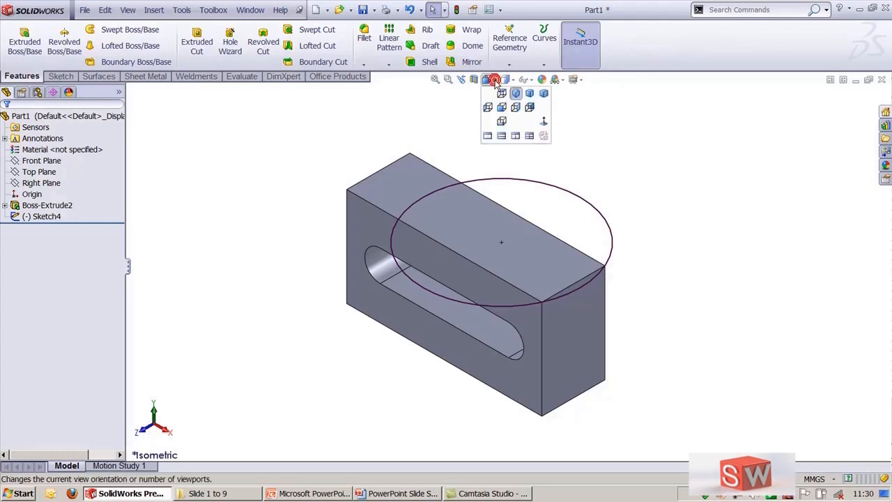
{"action": "left_click", "coordinate": [529, 137]}
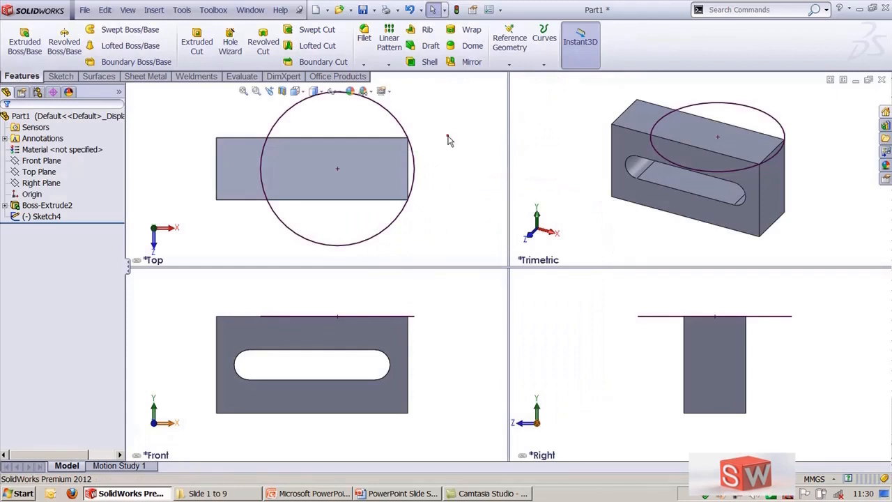
{"action": "left_click", "coordinate": [456, 297]}
{"action": "left_click", "coordinate": [448, 193]}
{"action": "mouse_move", "coordinate": [458, 133]}
{"action": "middle_mouse_down", "text": "ctrl"}
{"action": "mouse_move", "coordinate": [432, 153]}
{"action": "mouse_move", "coordinate": [460, 142]}
{"action": "middle_mouse_up", "text": "ctrl"}
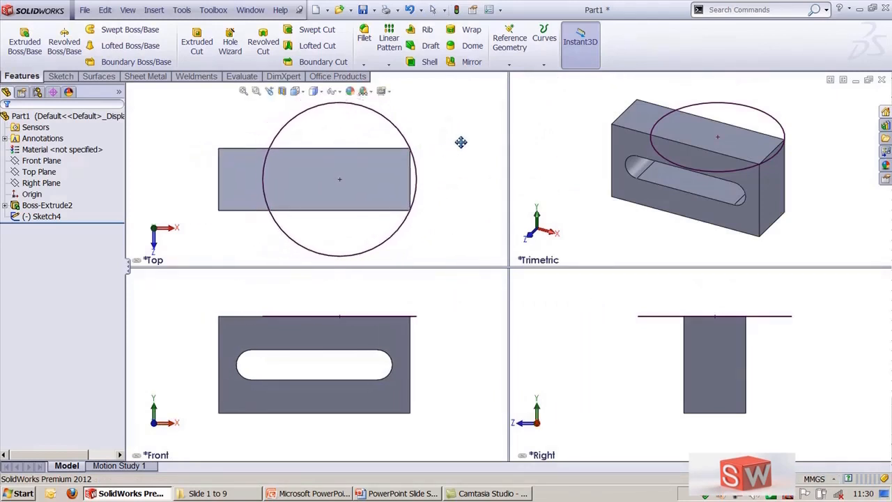
{"action": "middle_click_drag", "start_coordinate": [438, 110], "coordinate": [435, 117], "text": "ctrl"}
{"action": "left_click", "coordinate": [537, 324]}
{"action": "mouse_move", "coordinate": [576, 313]}
{"action": "middle_mouse_down", "text": "ctrl"}
{"action": "mouse_move", "coordinate": [555, 338]}
{"action": "mouse_move", "coordinate": [563, 319]}
{"action": "middle_mouse_up", "text": "ctrl"}
{"action": "left_click", "coordinate": [543, 168]}
{"action": "middle_click_drag", "start_coordinate": [547, 169], "coordinate": [607, 200]}
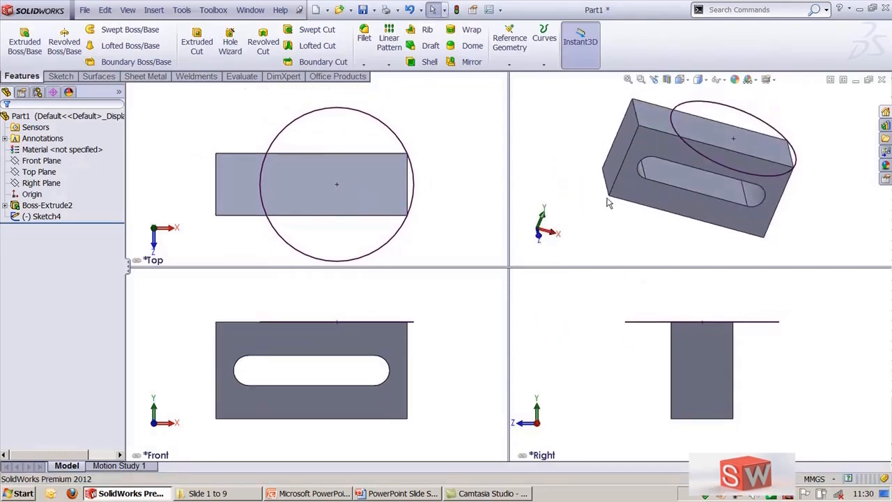
{"action": "left_click", "coordinate": [667, 176]}
{"action": "middle_click_drag", "start_coordinate": [613, 239], "coordinate": [605, 216]}
{"action": "left_click_drag", "start_coordinate": [671, 154], "coordinate": [671, 152]}
{"action": "left_click", "coordinate": [541, 124]}
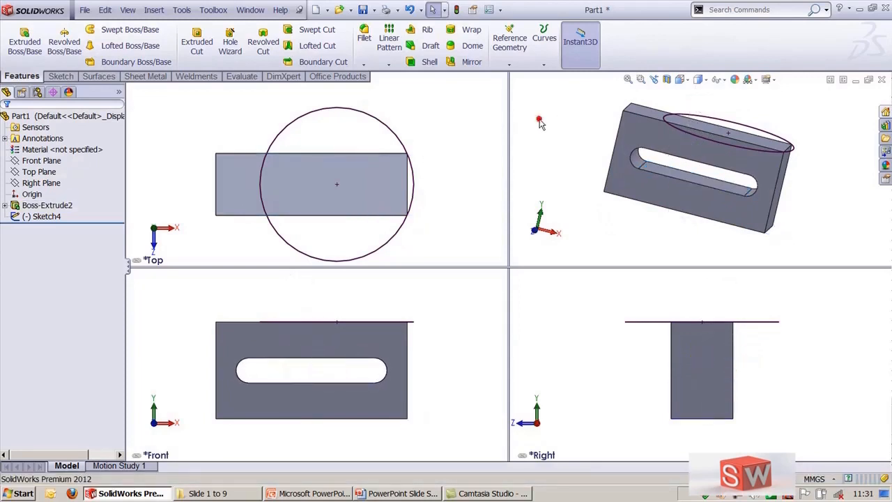
Step: Return the display to a single viewport
{"action": "left_click", "coordinate": [686, 77]}
{"action": "left_click", "coordinate": [681, 136]}
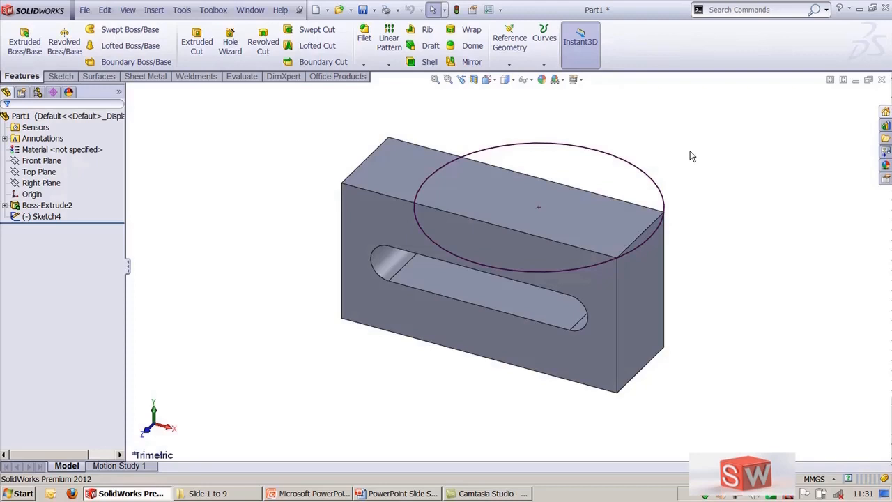
{"action": "left_click", "coordinate": [739, 10]}
{"action": "type", "text": "r"}
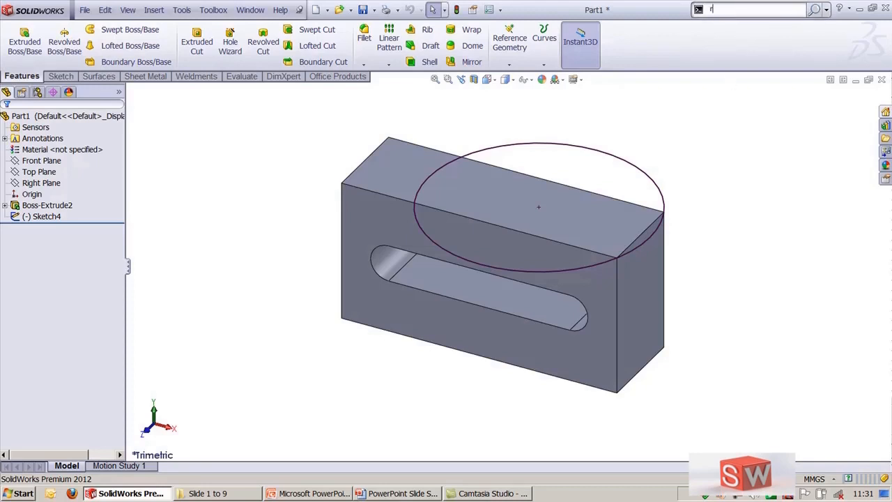
{"action": "type", "text": "evol"}
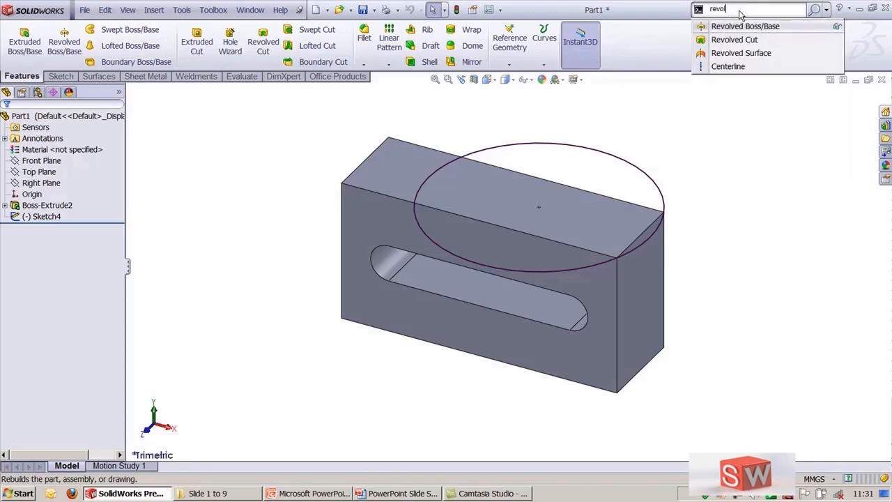
{"action": "type", "text": "ve"}
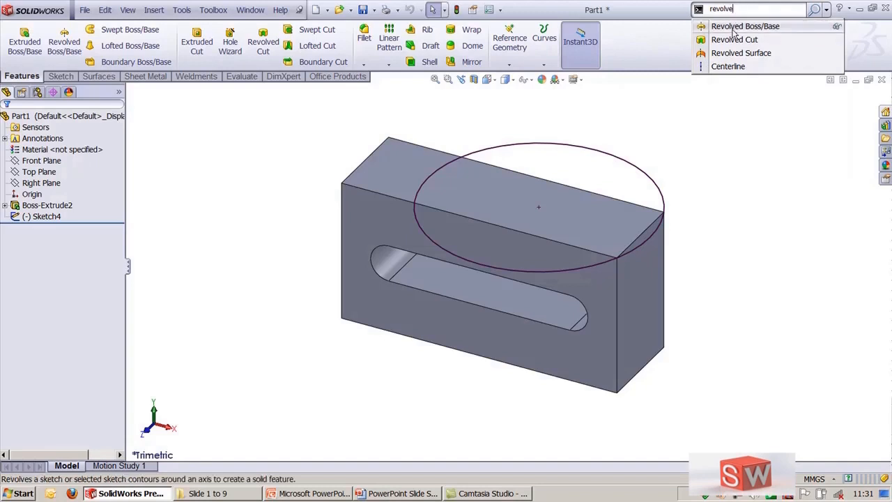
{"action": "left_click", "coordinate": [732, 26]}
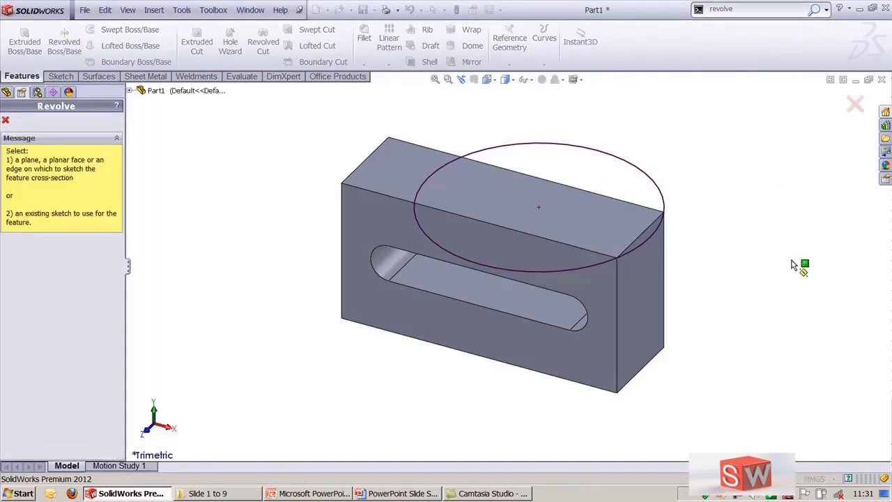
{"action": "left_click", "coordinate": [856, 104]}
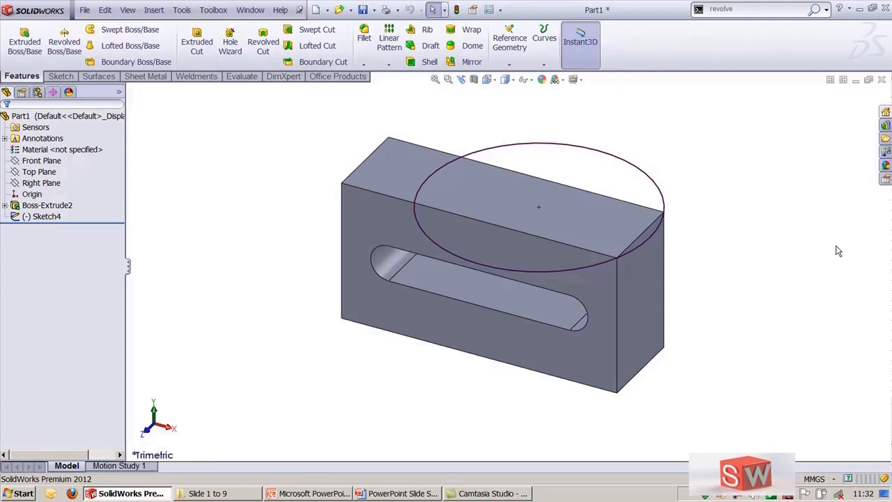
Step: Switch the plate between top and trimetric views, zoom into an area, then fit the model to the window
{"action": "right_click_drag", "start_coordinate": [747, 220], "coordinate": [757, 185]}
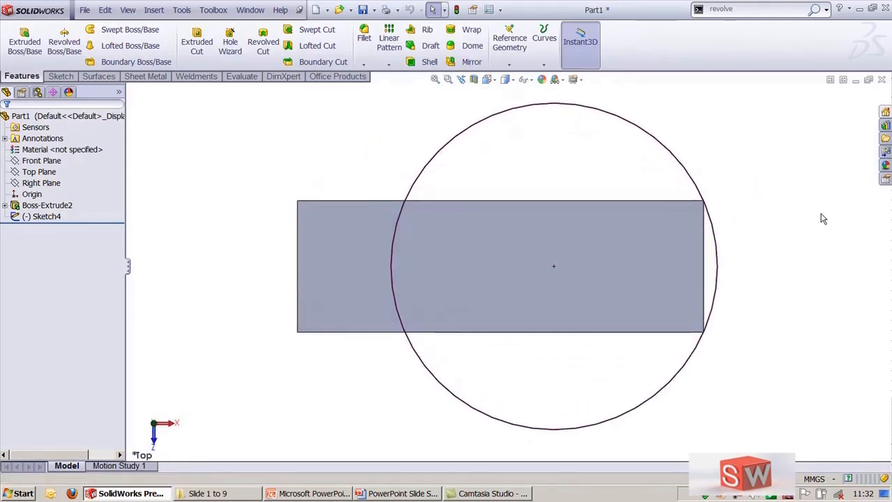
{"action": "right_click_drag", "start_coordinate": [758, 250], "coordinate": [800, 283]}
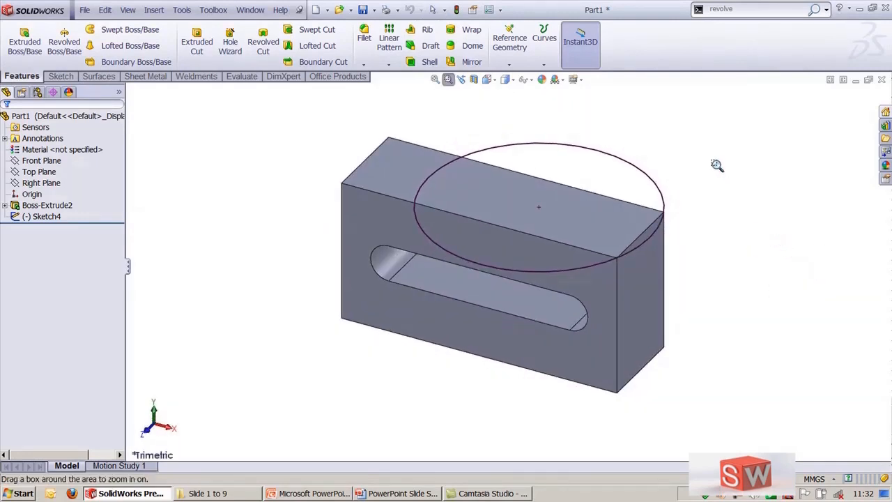
{"action": "left_click_drag", "start_coordinate": [697, 131], "coordinate": [283, 384]}
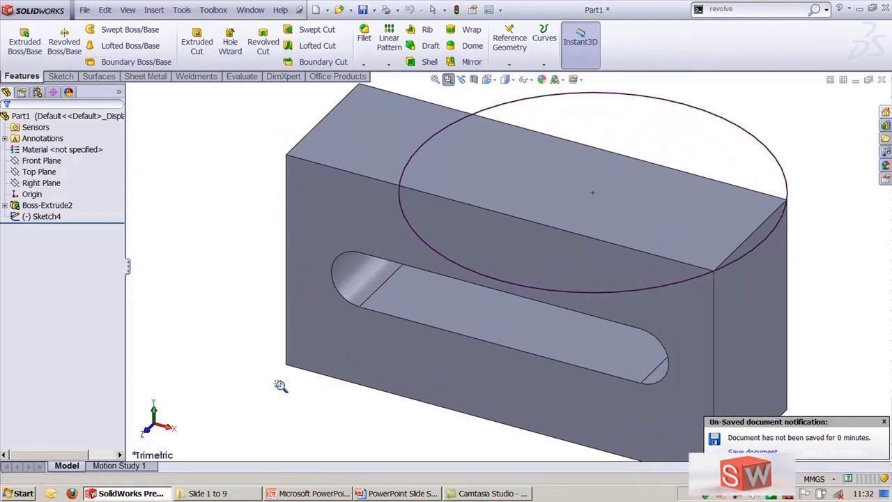
{"action": "key", "text": "Escape"}
{"action": "left_click", "coordinate": [219, 369]}
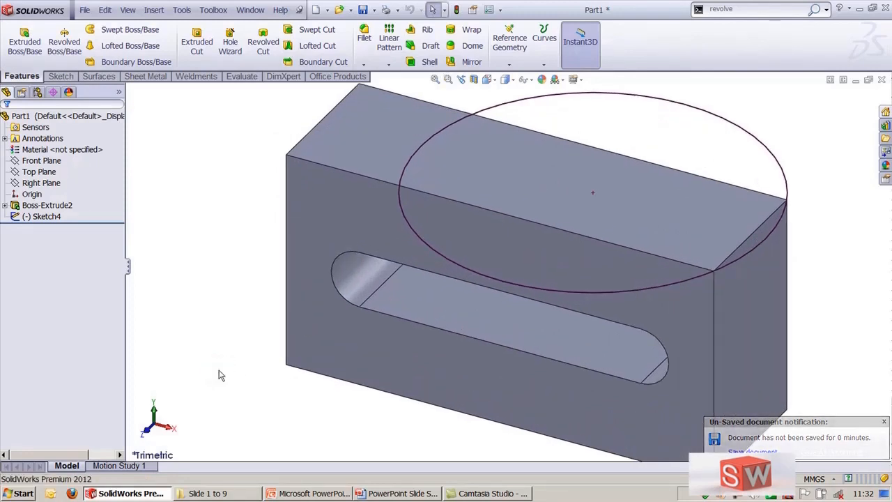
{"action": "key", "text": "f"}
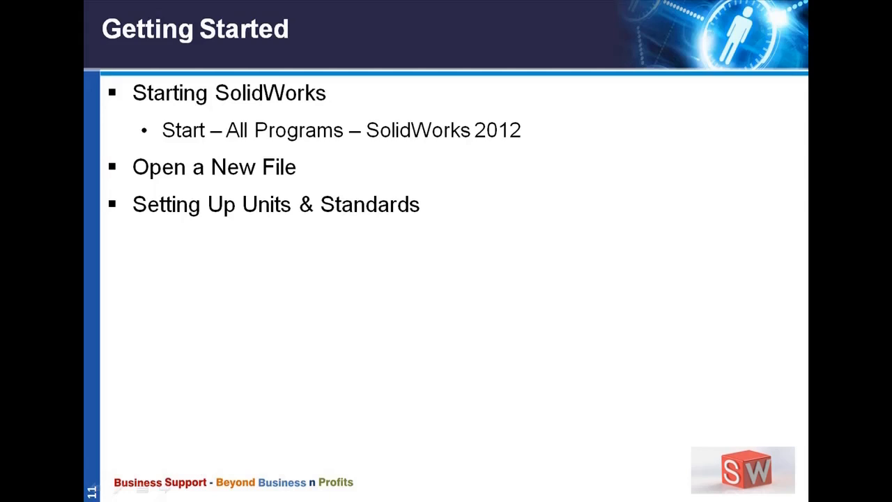
Step: Switch to the PowerPoint presentation
{"action": "key", "text": "alt+Tab"}
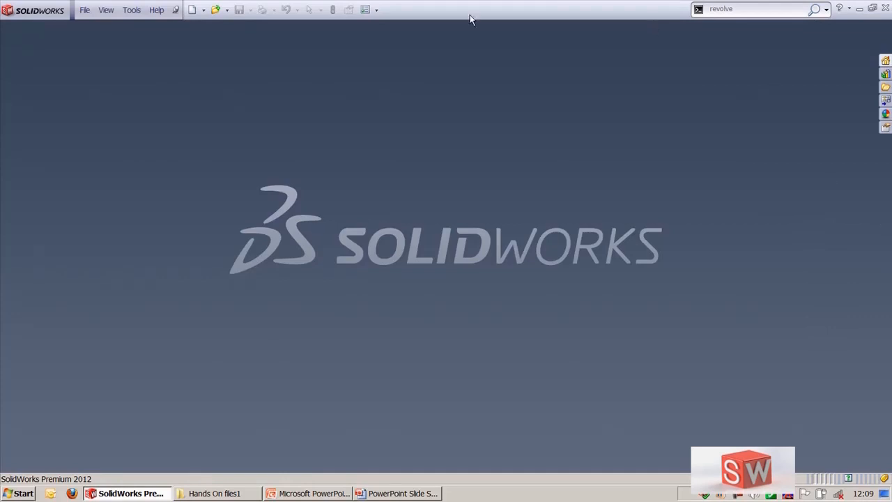
Step: Create a new Part document
{"action": "left_click", "coordinate": [82, 12]}
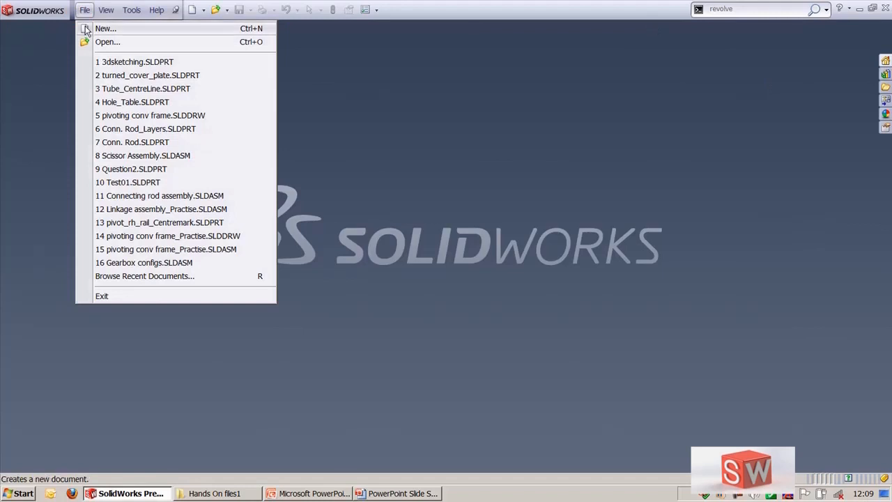
{"action": "left_click", "coordinate": [86, 30]}
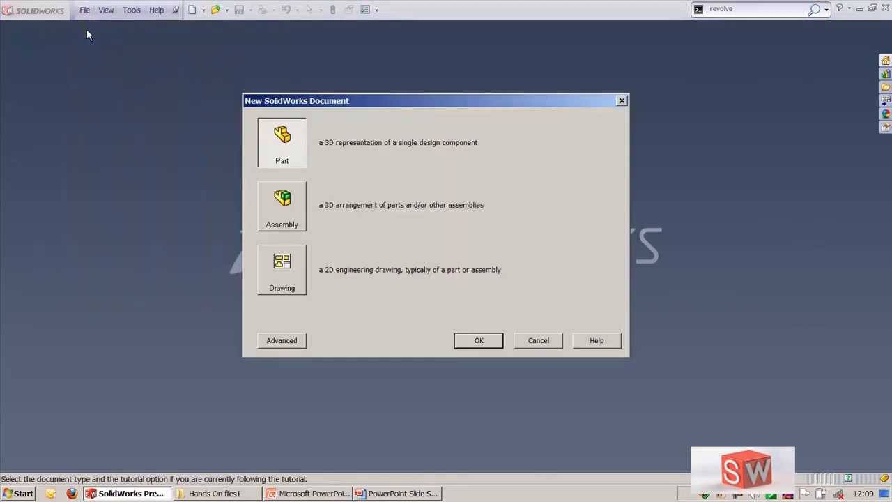
{"action": "left_click_drag", "start_coordinate": [278, 103], "coordinate": [294, 105]}
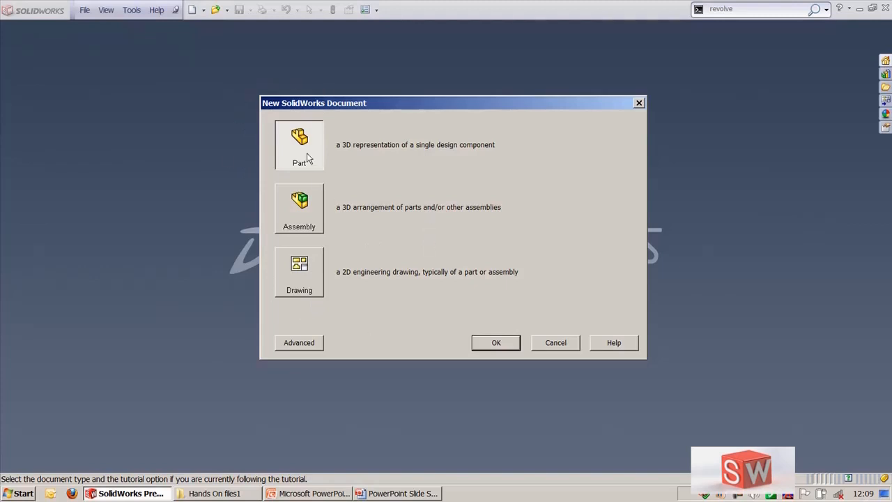
{"action": "left_click", "coordinate": [491, 343]}
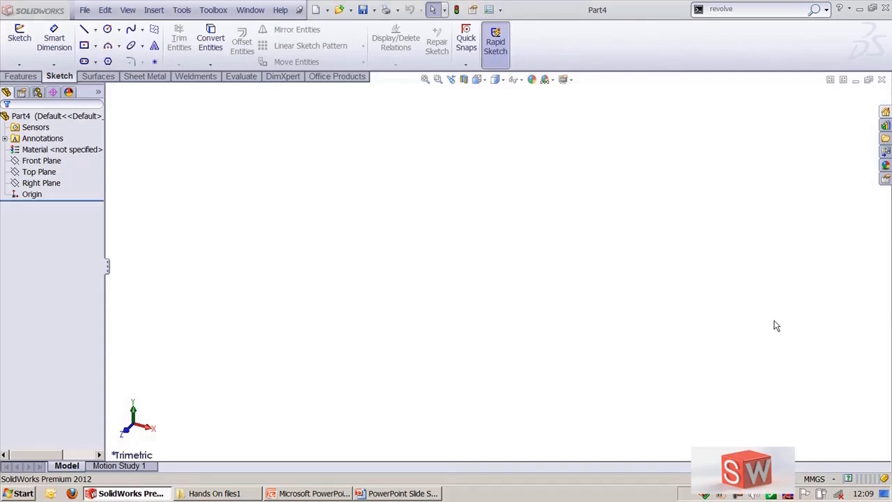
Step: Review the document units and overall drafting standard options in the document properties, then cancel the dialog
{"action": "left_click", "coordinate": [835, 479]}
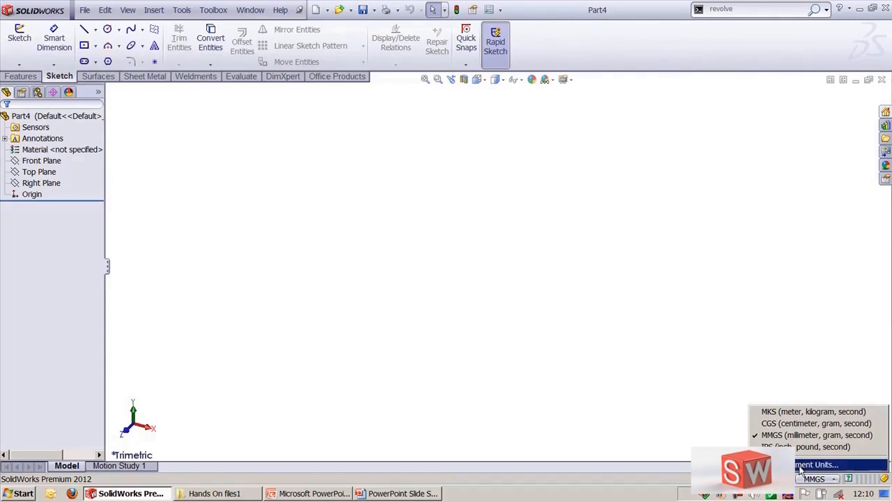
{"action": "left_click", "coordinate": [809, 465]}
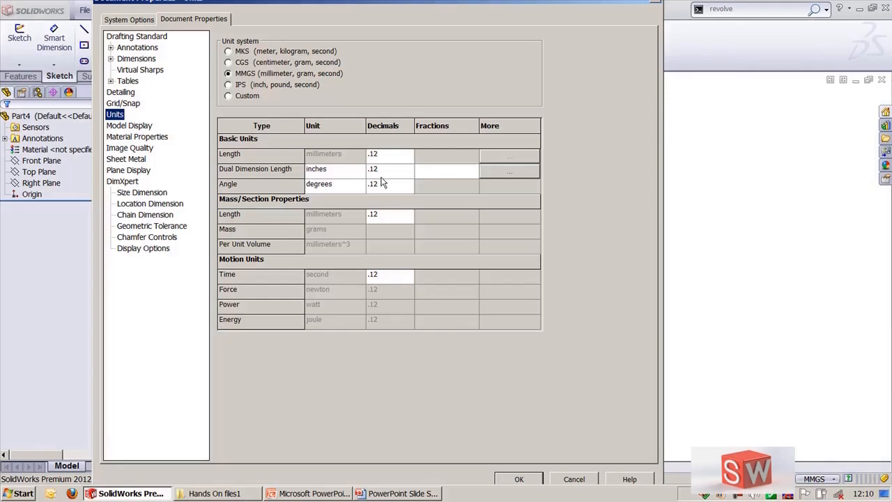
{"action": "left_click", "coordinate": [127, 38]}
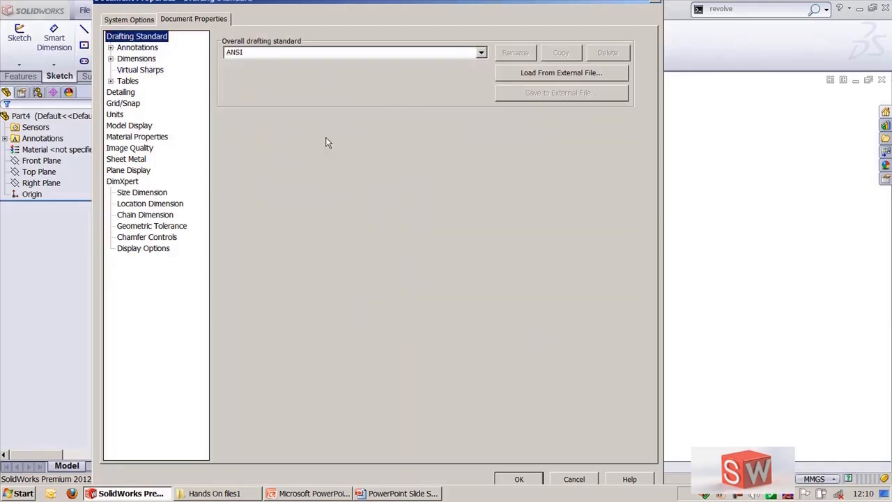
{"action": "left_click", "coordinate": [481, 54]}
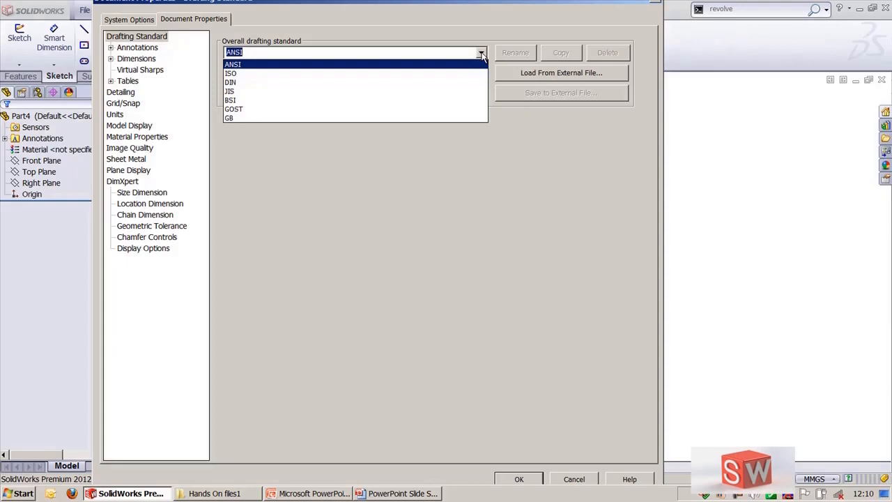
{"action": "left_click", "coordinate": [481, 54]}
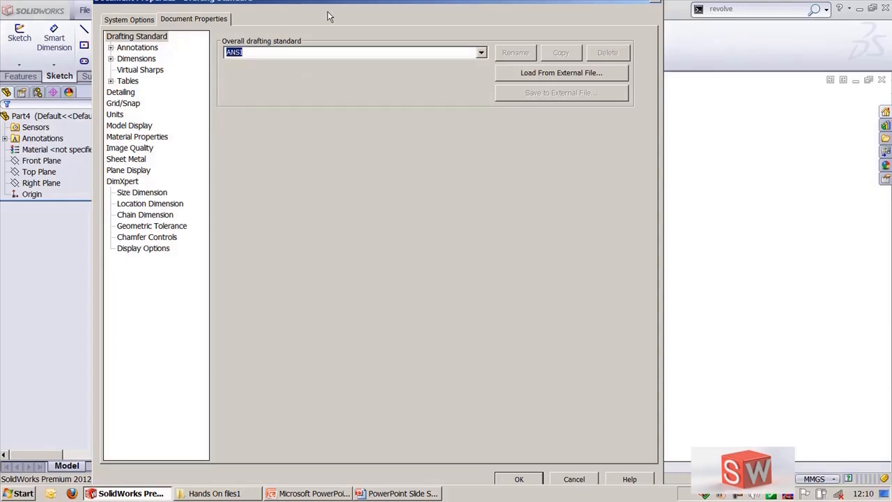
{"action": "left_click", "coordinate": [481, 54]}
{"action": "left_click", "coordinate": [481, 53]}
{"action": "left_click", "coordinate": [574, 482]}
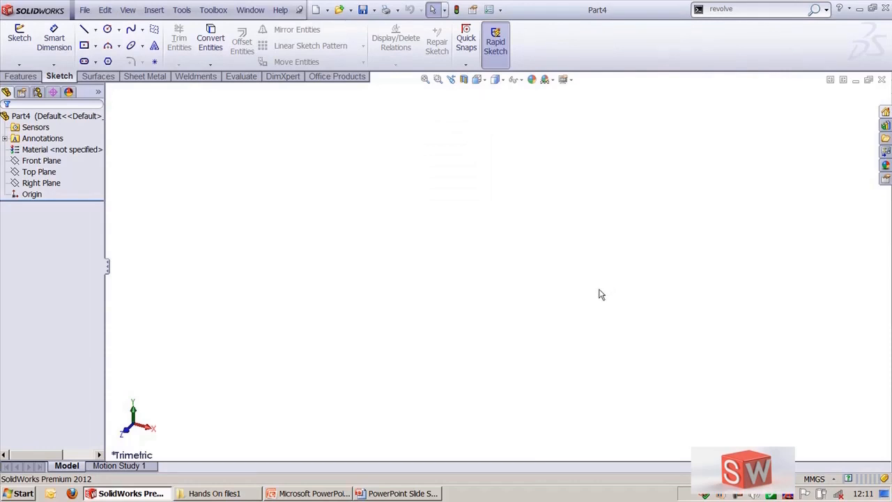
{"action": "left_click", "coordinate": [21, 78]}
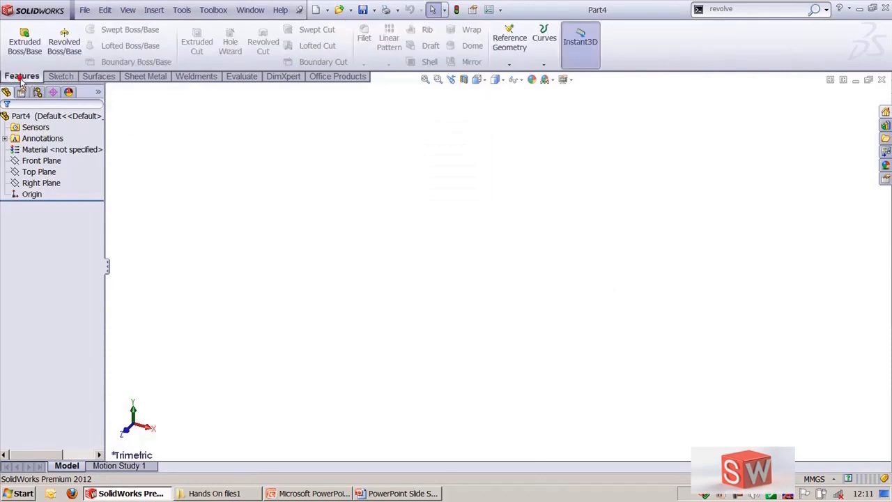
{"action": "left_click", "coordinate": [59, 77]}
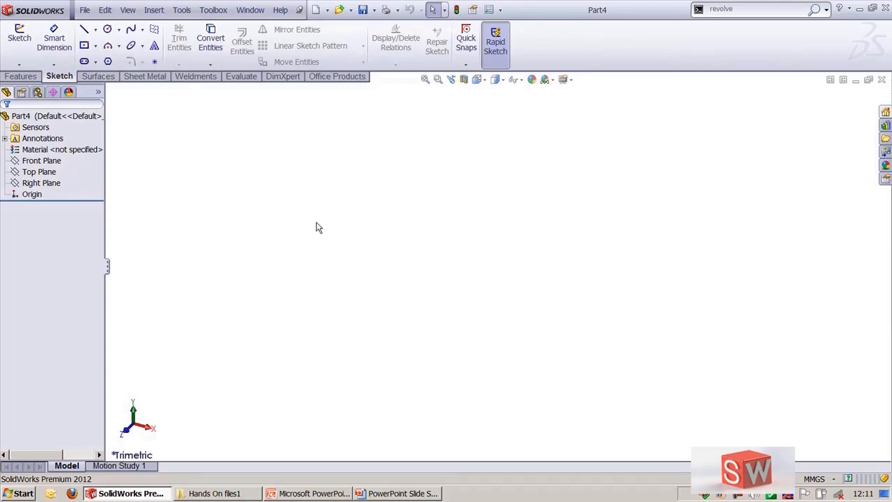
{"action": "left_click", "coordinate": [20, 65]}
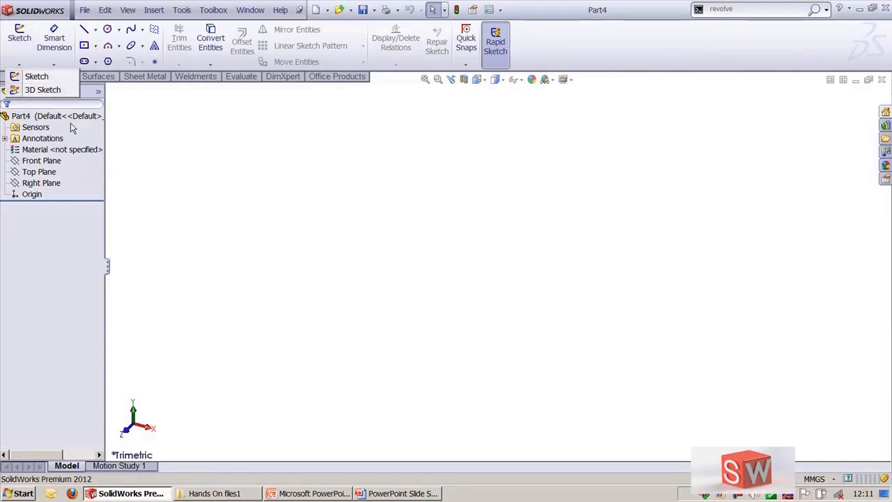
{"action": "left_click", "coordinate": [481, 235]}
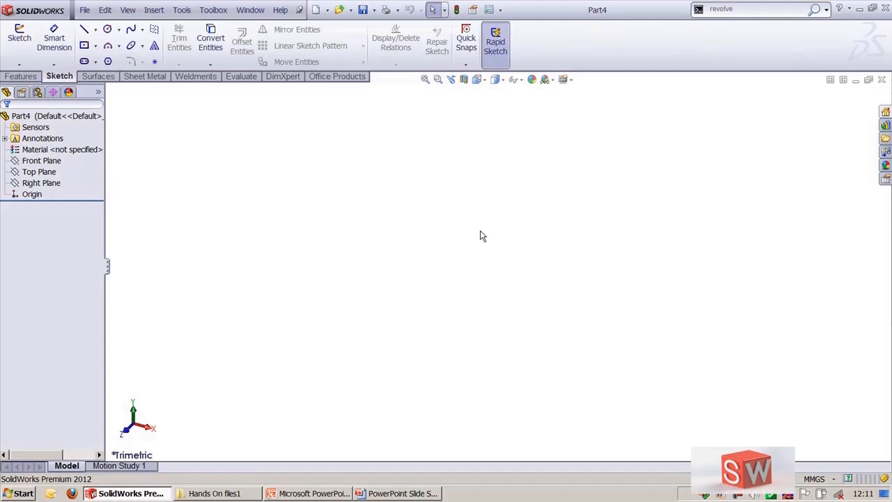
Step: Switch to the PowerPoint presentation and advance the slide show to the Sketching slide
{"action": "key", "text": "alt+Tab"}
{"action": "key", "text": "alt+Tab"}
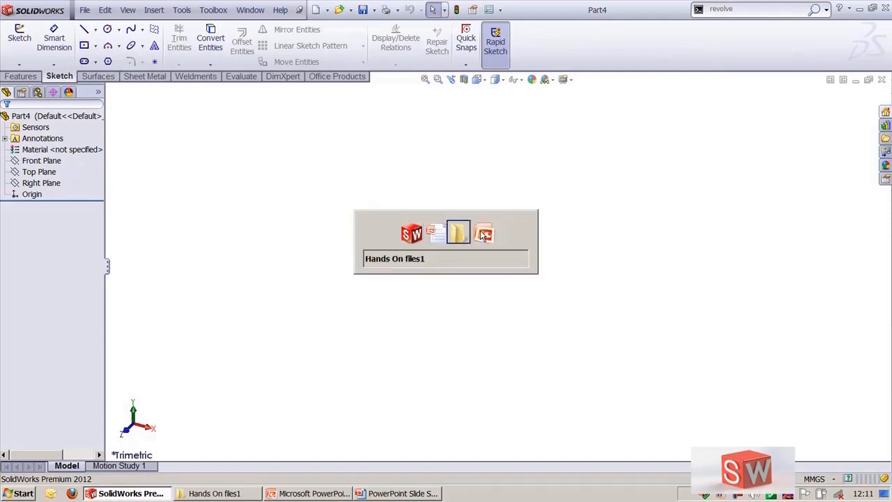
{"action": "key", "text": "alt+Tab"}
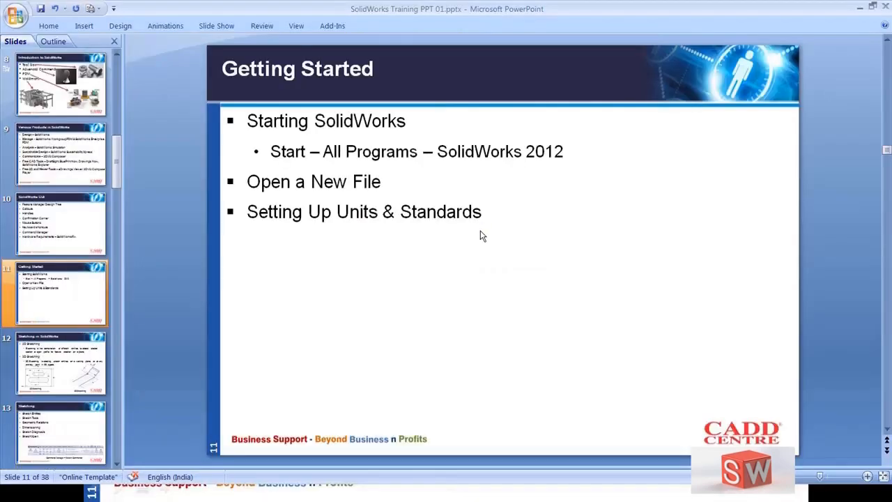
{"action": "key", "text": "alt+Tab"}
{"action": "key", "text": "alt+Tab"}
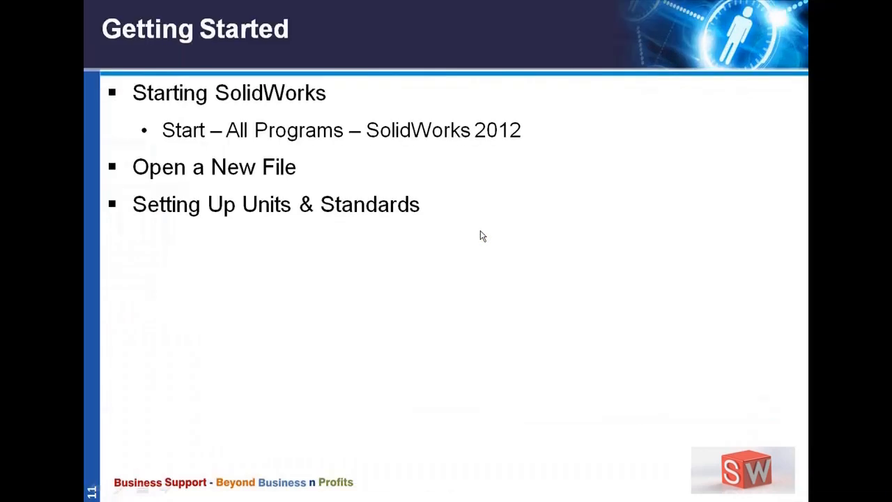
{"action": "left_click", "coordinate": [481, 237]}
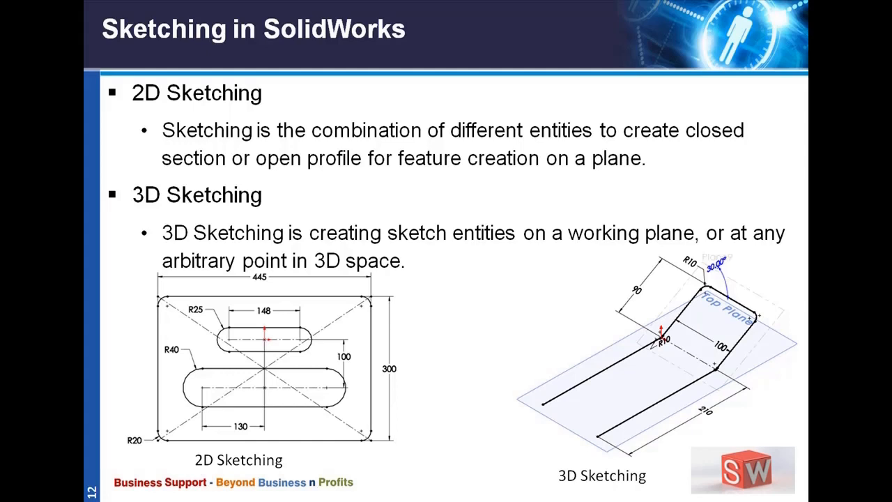
{"action": "key", "text": "Right"}
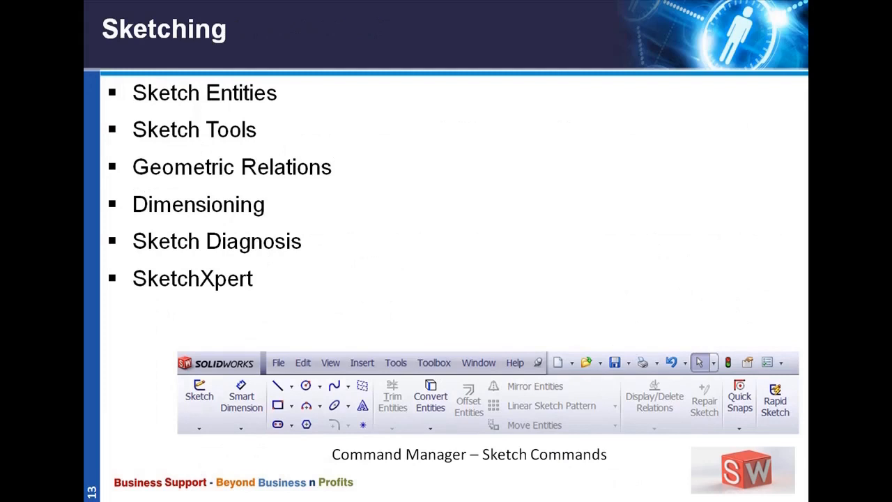
Step: Switch back to SolidWorks and browse the Sketch Tools commands in the Tools menu
{"action": "key", "text": "alt+Tab"}
{"action": "key", "text": "alt+Tab"}
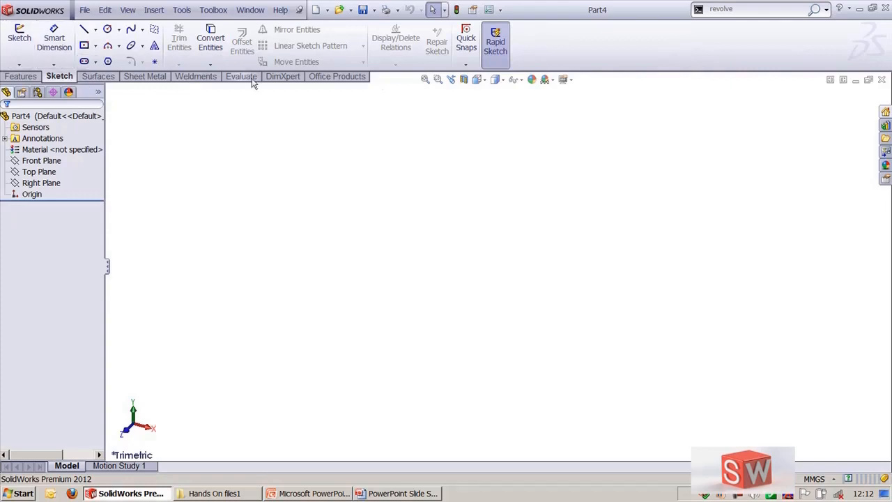
{"action": "left_click", "coordinate": [186, 13]}
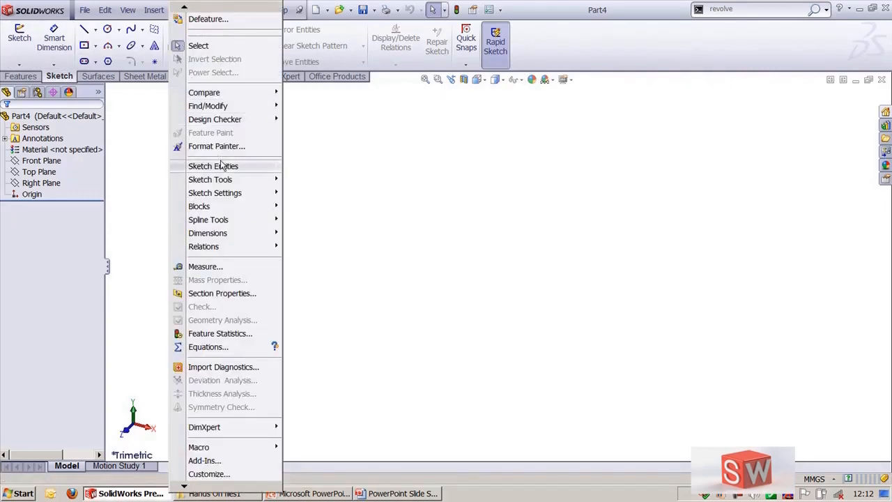
{"action": "mouse_move", "coordinate": [221, 165]}
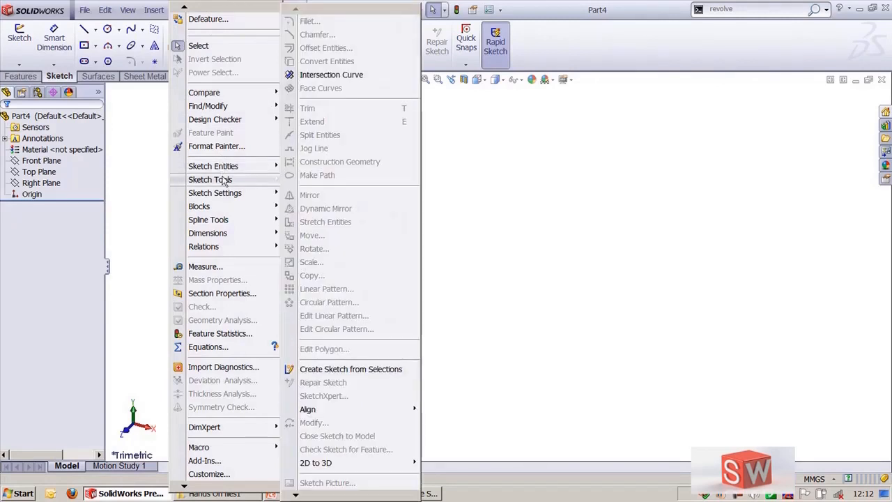
{"action": "left_click", "coordinate": [636, 58]}
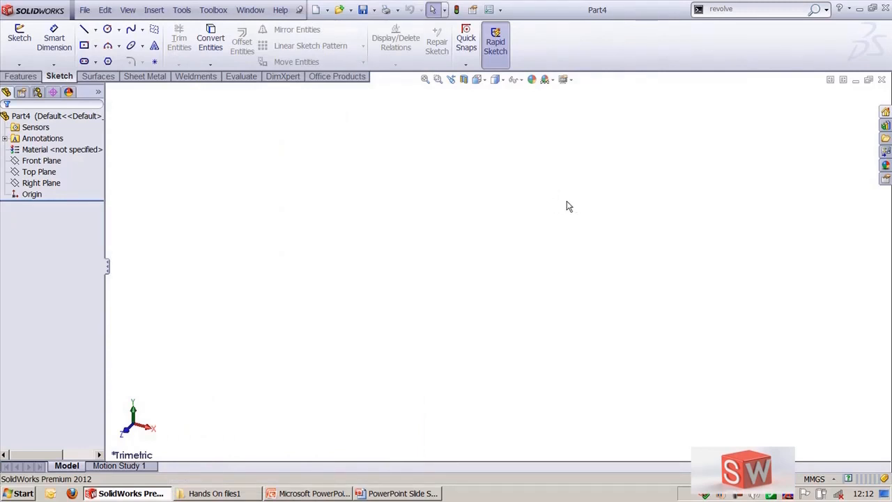
Step: Start a new 2D sketch on the Front Plane
{"action": "left_click", "coordinate": [20, 64]}
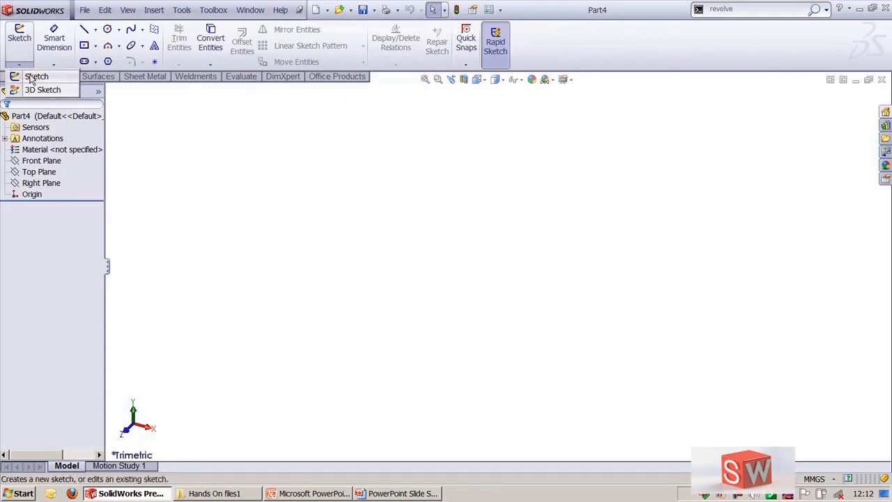
{"action": "left_click", "coordinate": [35, 77]}
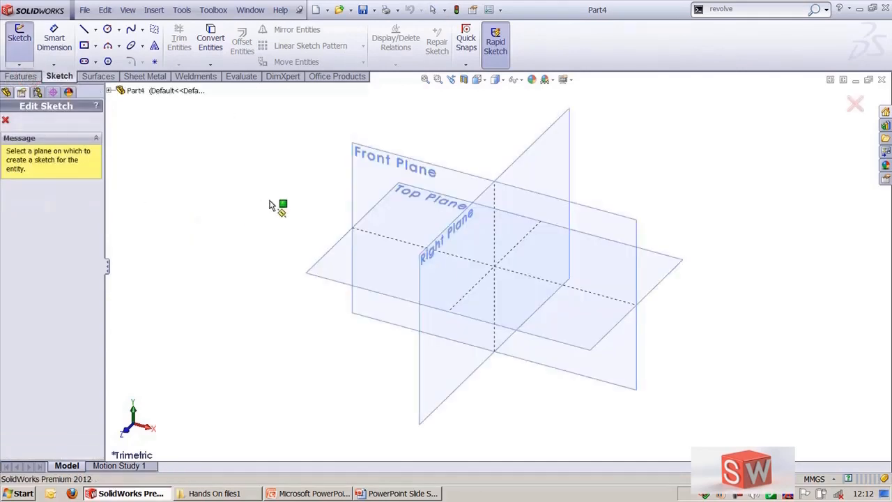
{"action": "left_click", "coordinate": [360, 173]}
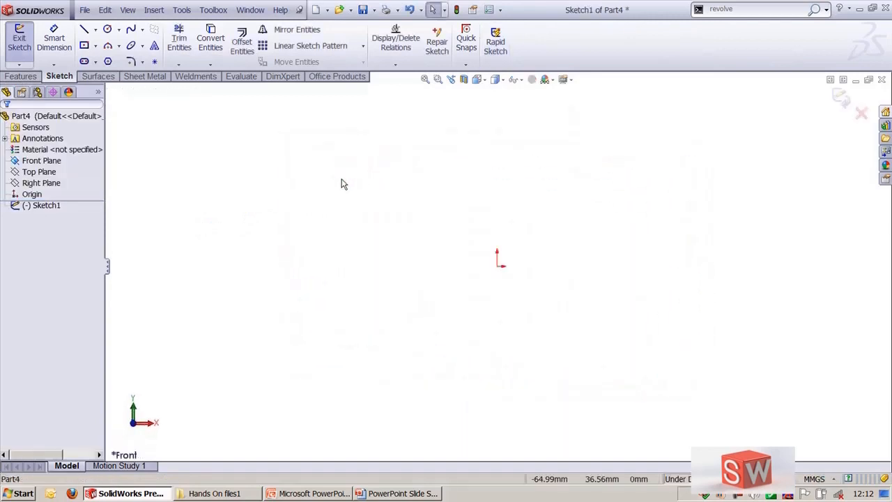
Step: Sketch a closed stepped line profile from the origin with a bottom edge about 110 mm and an angled step on top
{"action": "left_click", "coordinate": [84, 29]}
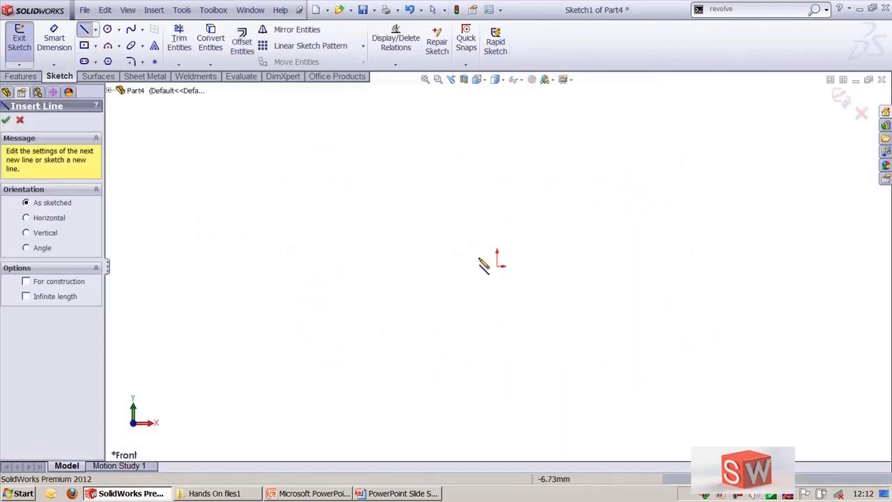
{"action": "left_click", "coordinate": [498, 264]}
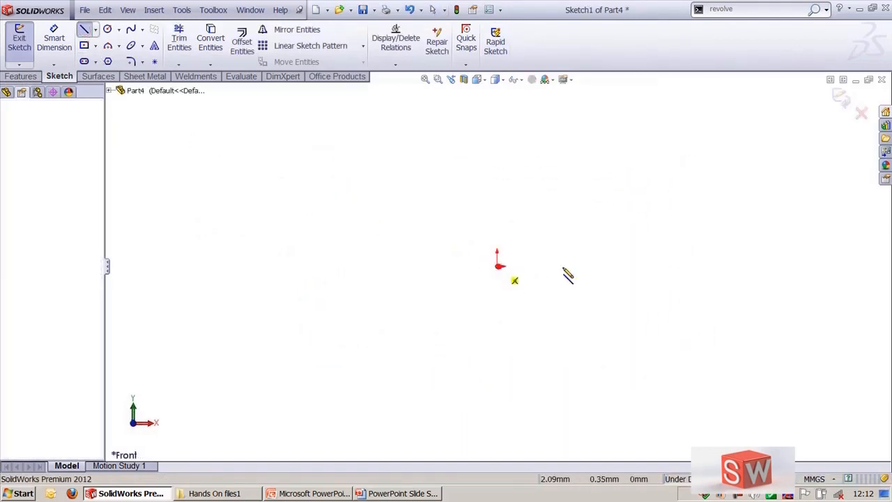
{"action": "left_click", "coordinate": [761, 266]}
{"action": "left_click", "coordinate": [760, 160]}
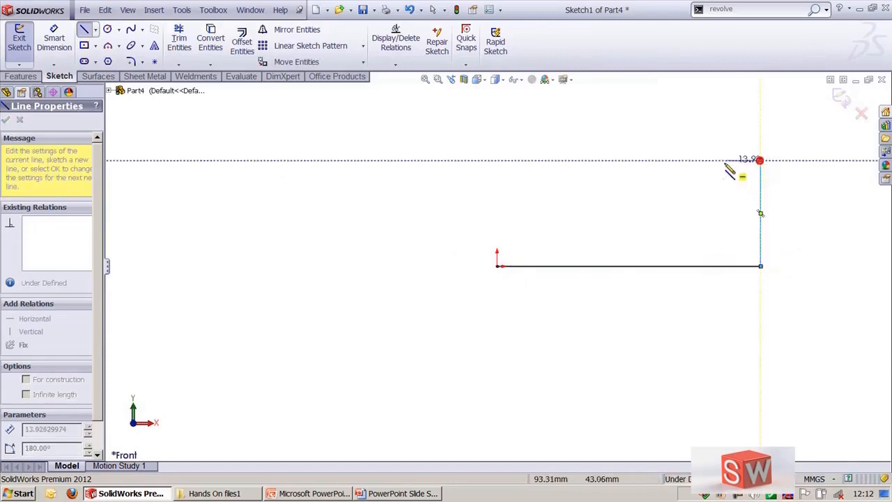
{"action": "left_click", "coordinate": [683, 161]}
{"action": "left_click", "coordinate": [654, 200]}
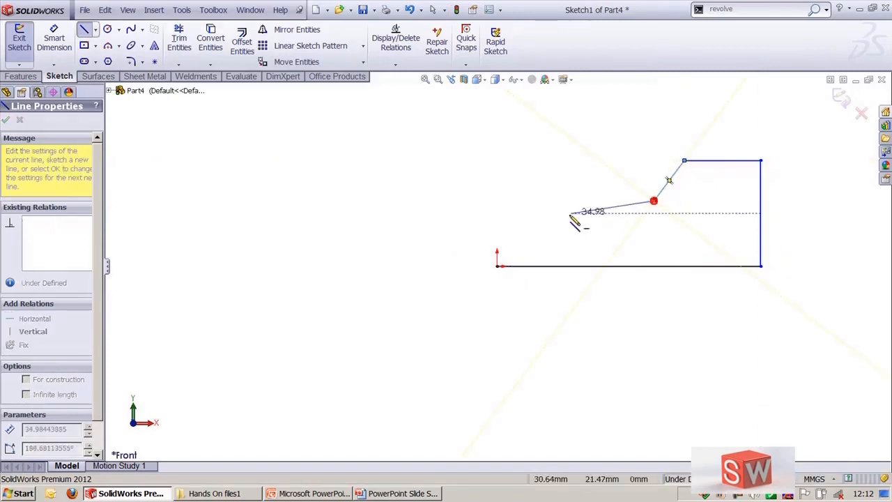
{"action": "left_click", "coordinate": [498, 201]}
{"action": "left_click", "coordinate": [497, 265]}
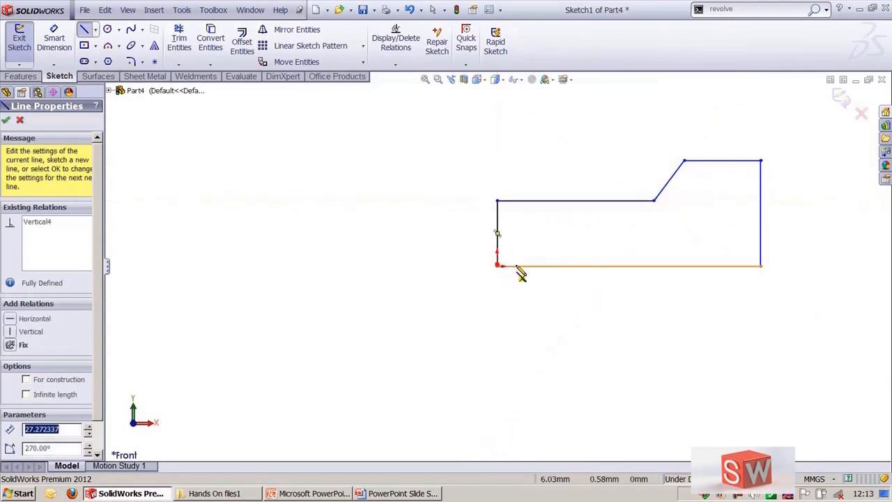
Step: Exit the sketch and switch the view to trimetric
{"action": "scroll", "coordinate": [584, 231], "scroll_direction": "up", "scroll_amount": 3}
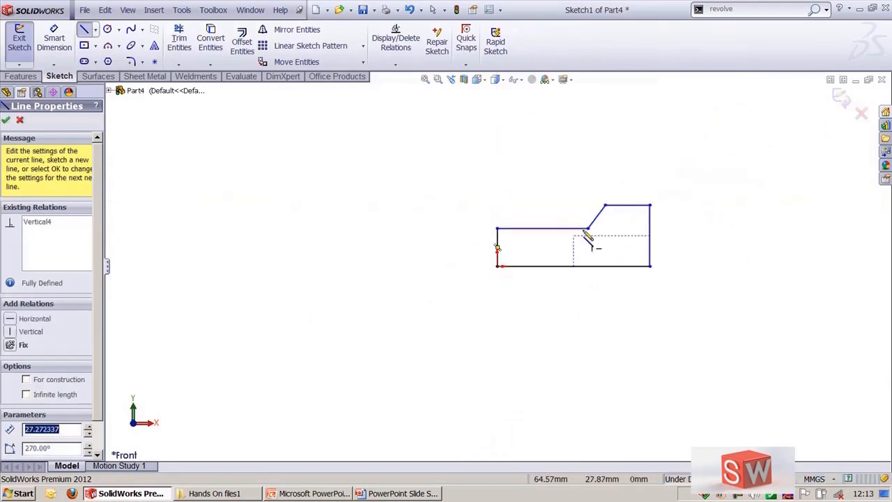
{"action": "scroll", "coordinate": [588, 236], "scroll_direction": "down", "scroll_amount": 3}
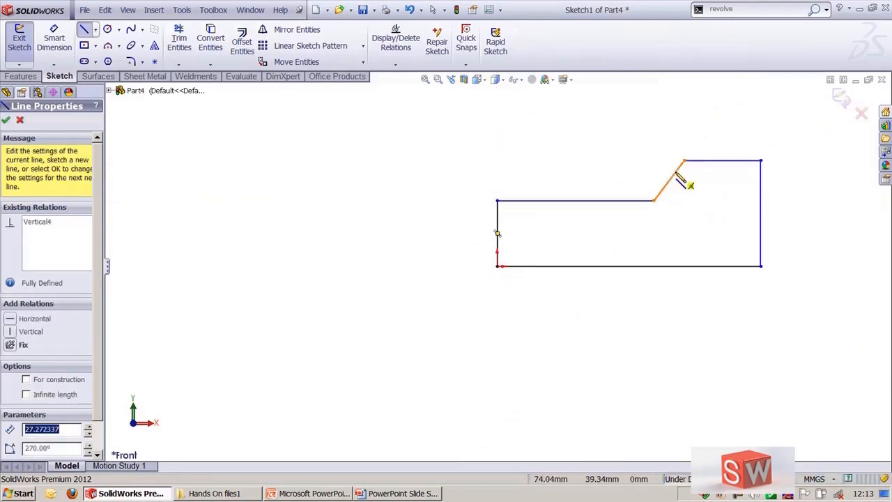
{"action": "left_click", "coordinate": [845, 98]}
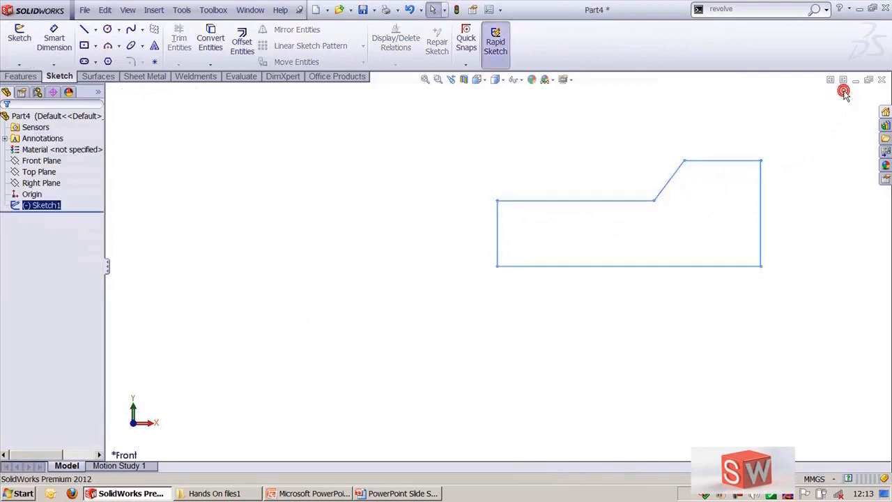
{"action": "left_click", "coordinate": [572, 149]}
{"action": "key", "text": "ctrl+7"}
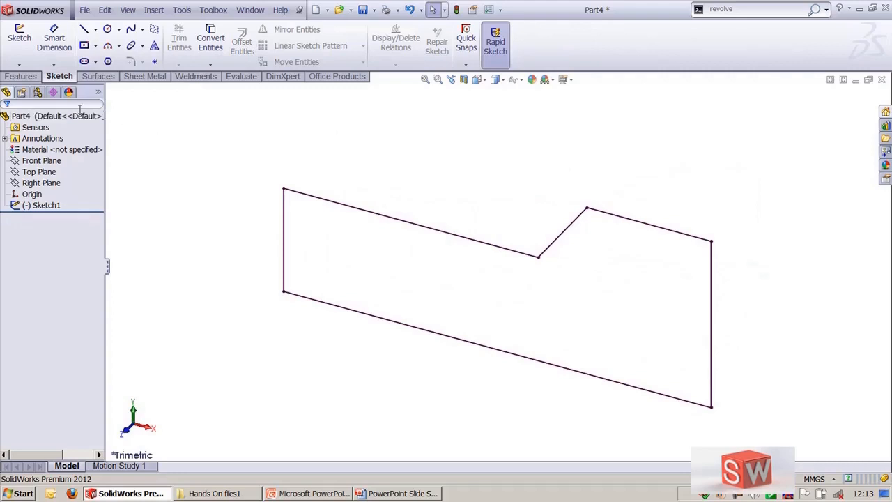
Step: Start a new 3D sketch and select the Top Plane
{"action": "left_click", "coordinate": [19, 65]}
{"action": "left_click", "coordinate": [38, 93]}
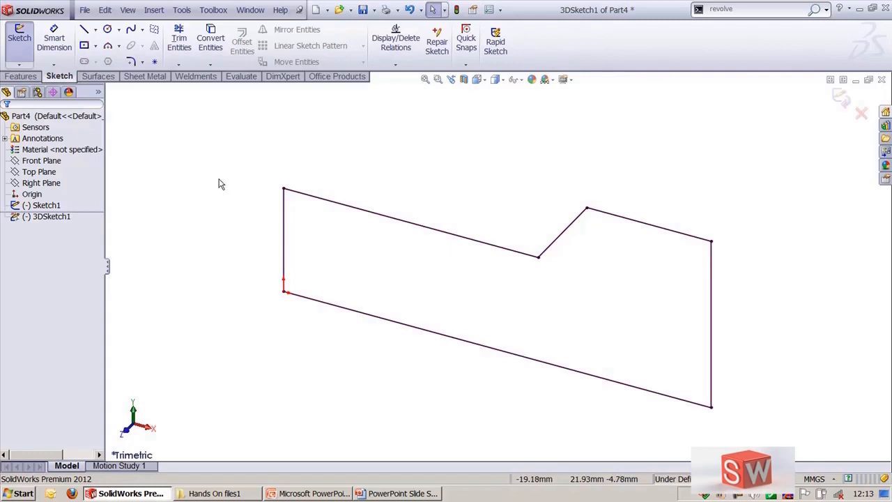
{"action": "scroll", "coordinate": [353, 163], "scroll_direction": "up", "scroll_amount": 5}
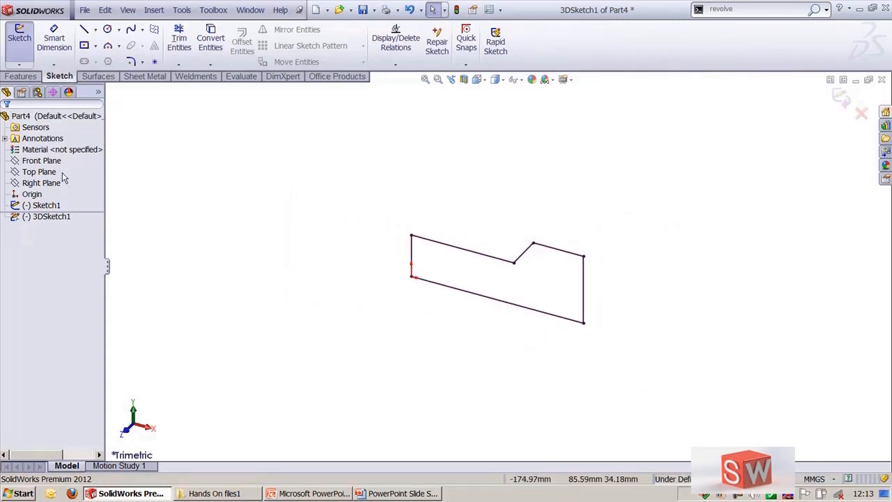
{"action": "left_click", "coordinate": [39, 172]}
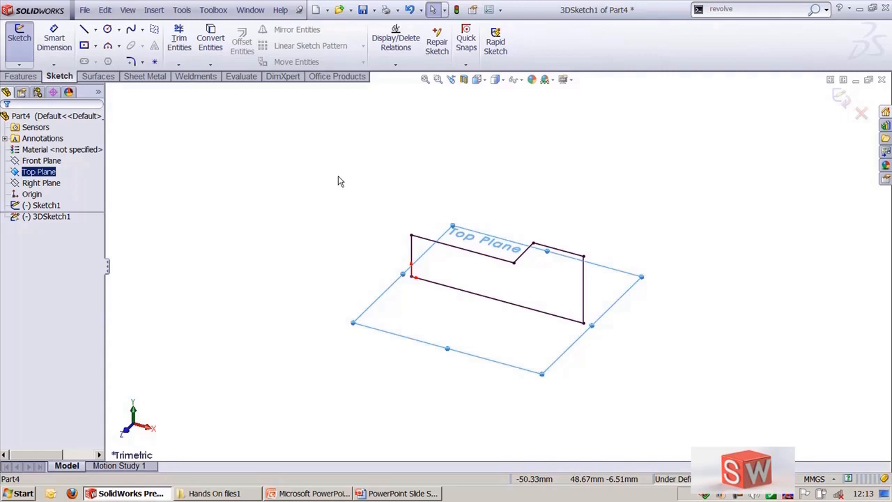
{"action": "left_click", "coordinate": [338, 176]}
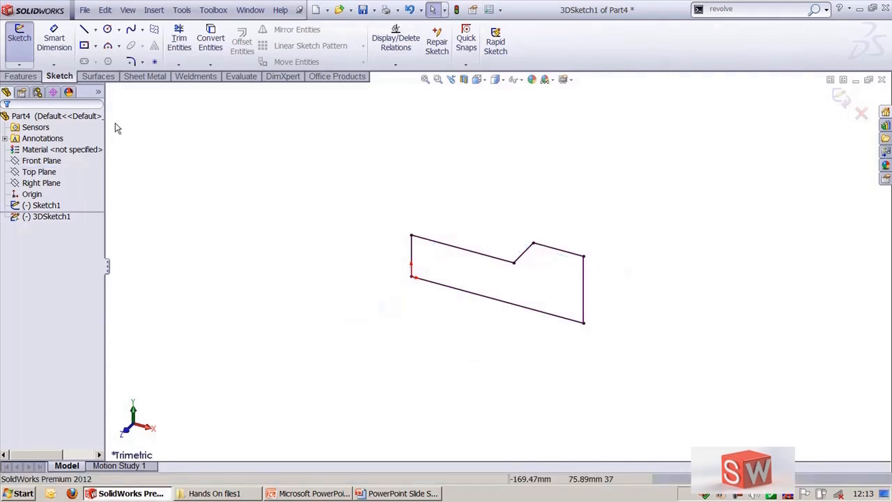
Step: Sketch a chain of three connected 3D lines from the origin, then exit the 3D sketch discarding its changes
{"action": "left_click", "coordinate": [83, 29]}
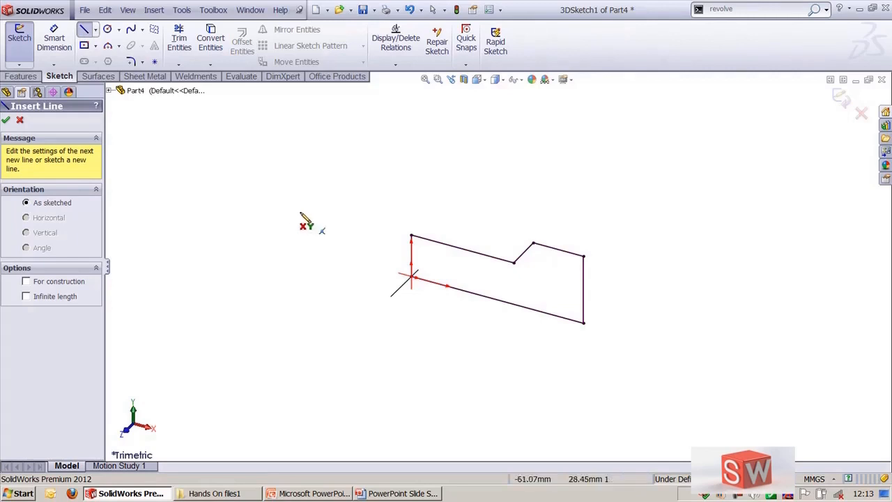
{"action": "left_click", "coordinate": [412, 277]}
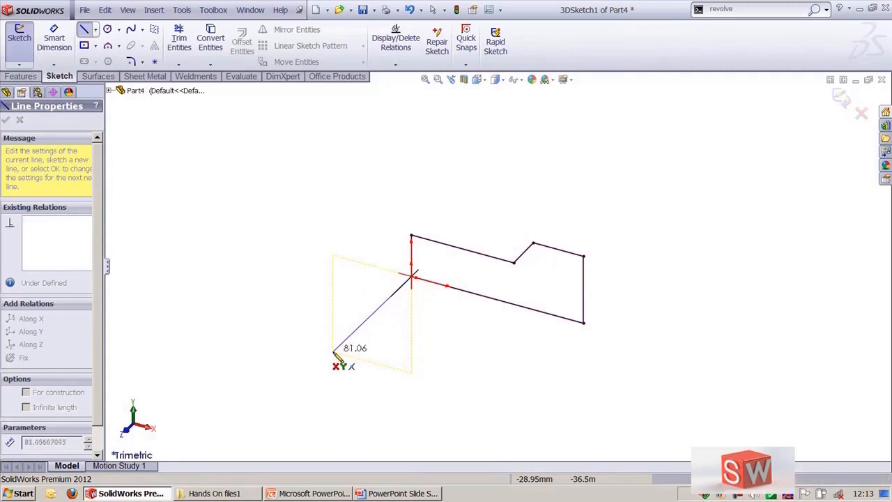
{"action": "left_click", "coordinate": [688, 351]}
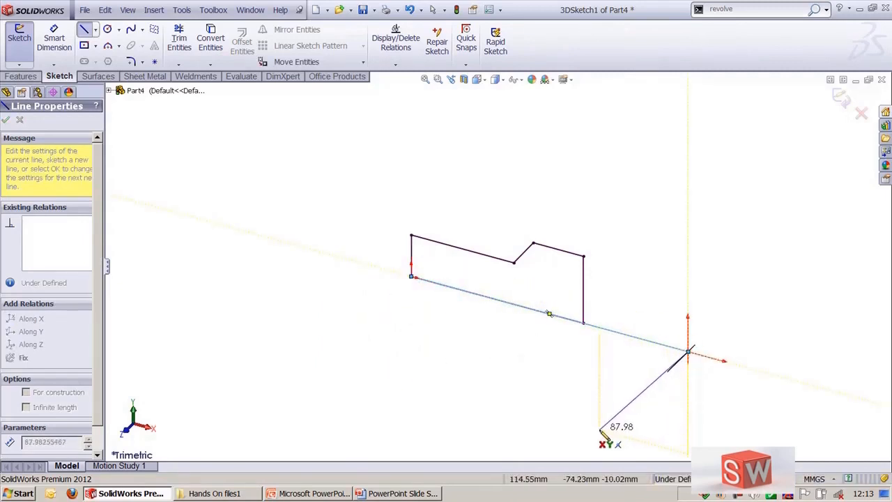
{"action": "mouse_move", "coordinate": [595, 423]}
{"action": "middle_mouse_down"}
{"action": "mouse_move", "coordinate": [480, 344]}
{"action": "mouse_move", "coordinate": [449, 347]}
{"action": "mouse_move", "coordinate": [498, 374]}
{"action": "middle_mouse_up"}
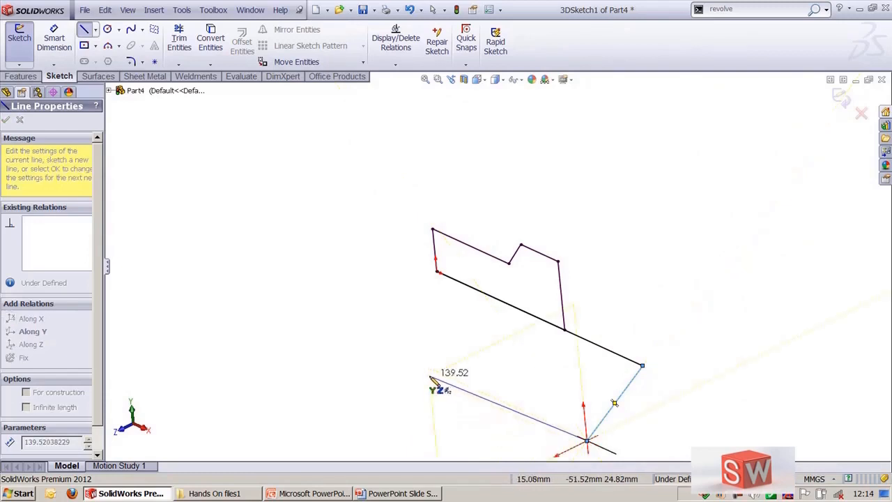
{"action": "left_click", "coordinate": [461, 380]}
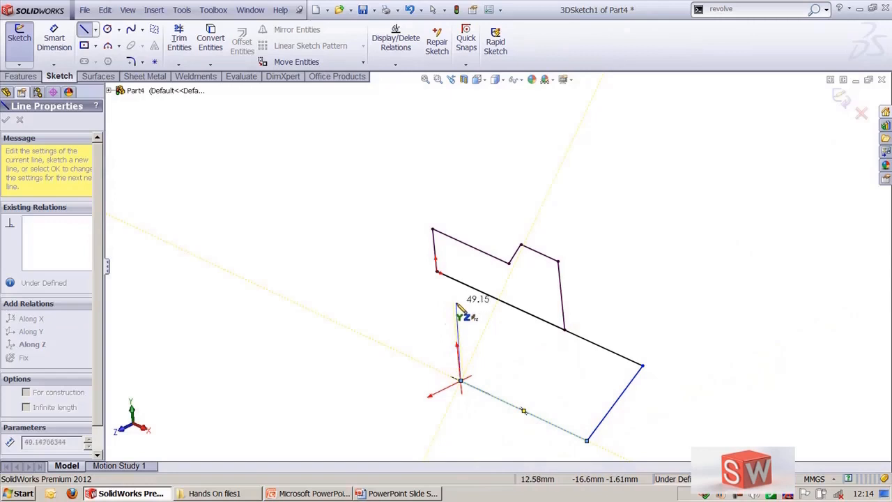
{"action": "left_click", "coordinate": [375, 423]}
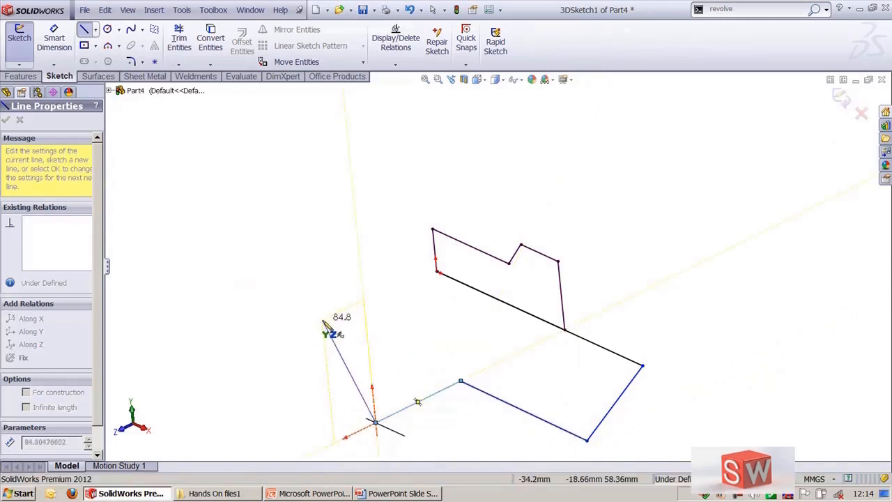
{"action": "key", "text": "Escape"}
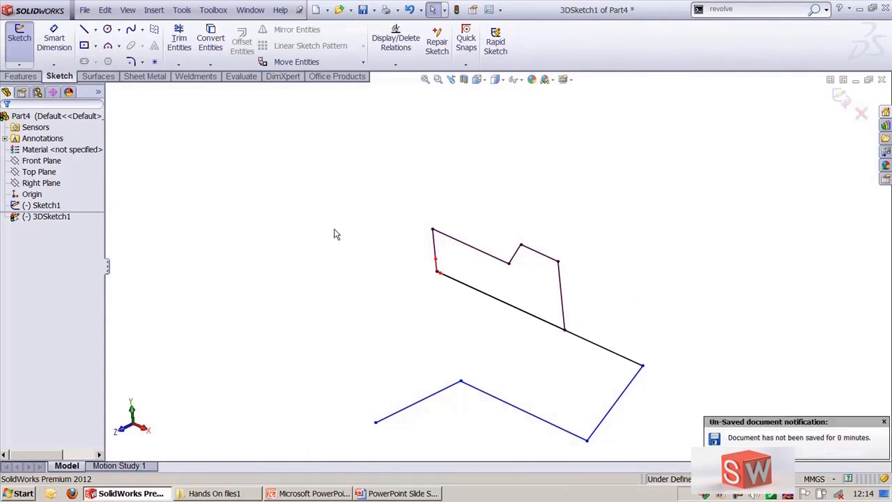
{"action": "left_click", "coordinate": [860, 113]}
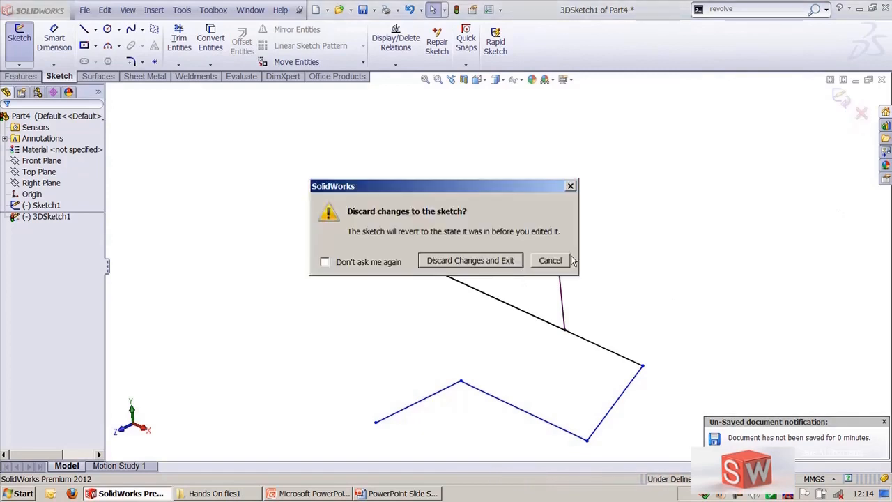
{"action": "left_click", "coordinate": [452, 260]}
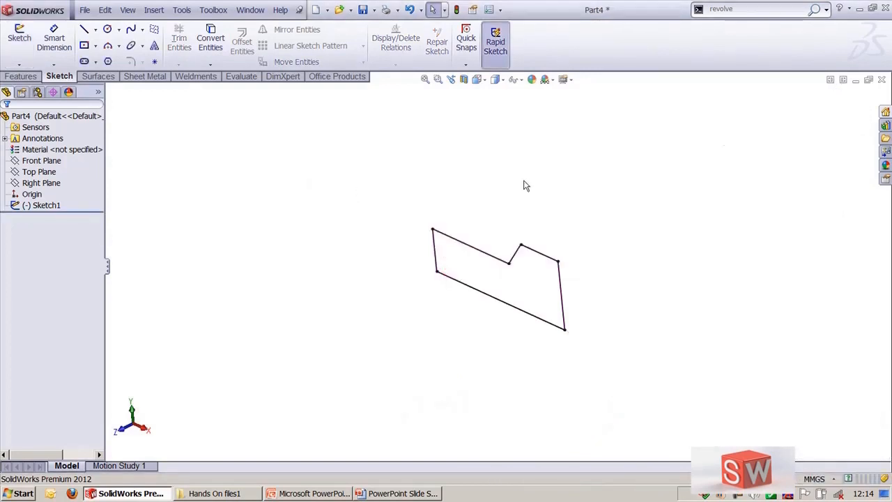
Step: Close the current part without saving and open 3dsketching.SLDPRT from the recent documents
{"action": "left_click", "coordinate": [882, 80]}
{"action": "left_click", "coordinate": [482, 269]}
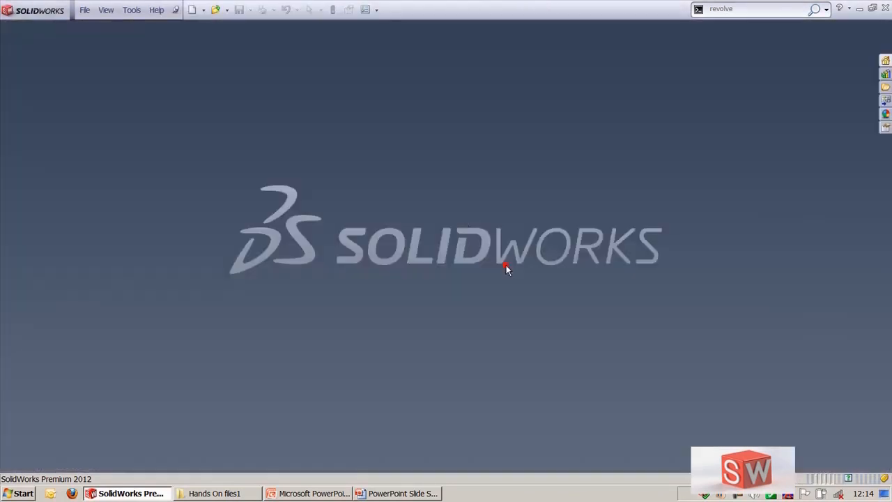
{"action": "left_click", "coordinate": [448, 204]}
{"action": "key", "text": "r"}
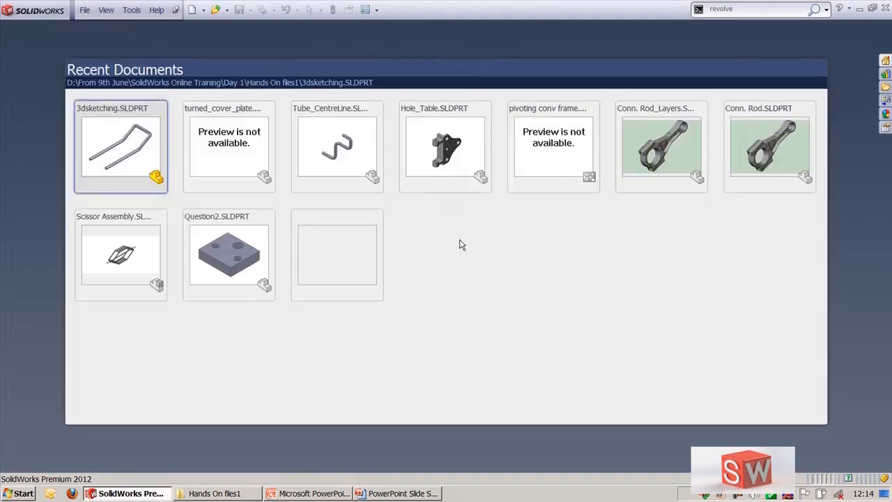
{"action": "left_click", "coordinate": [130, 145]}
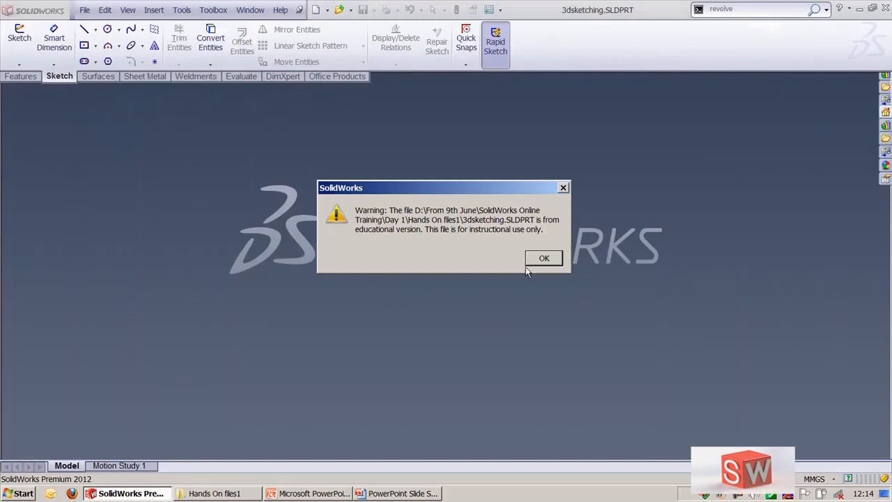
{"action": "left_click", "coordinate": [543, 259]}
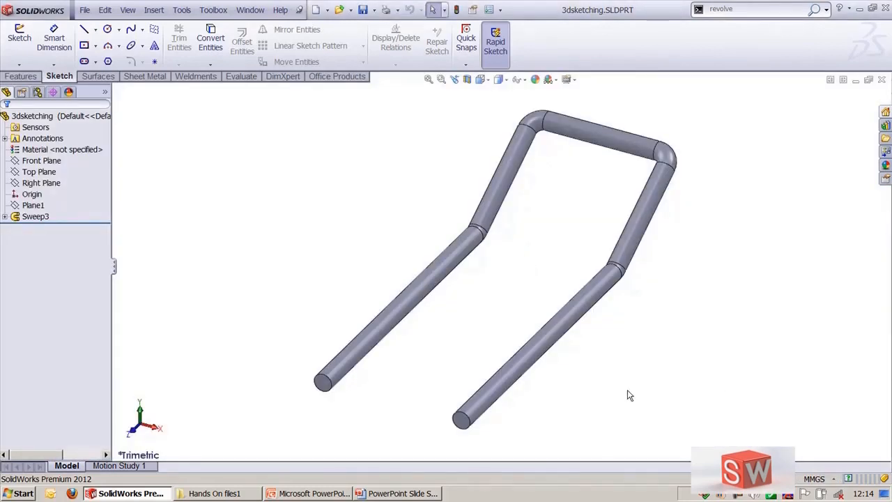
Step: Delete the Sweep3 tube feature to expose its 3D sketch path
{"action": "middle_click_drag", "start_coordinate": [628, 393], "coordinate": [613, 363]}
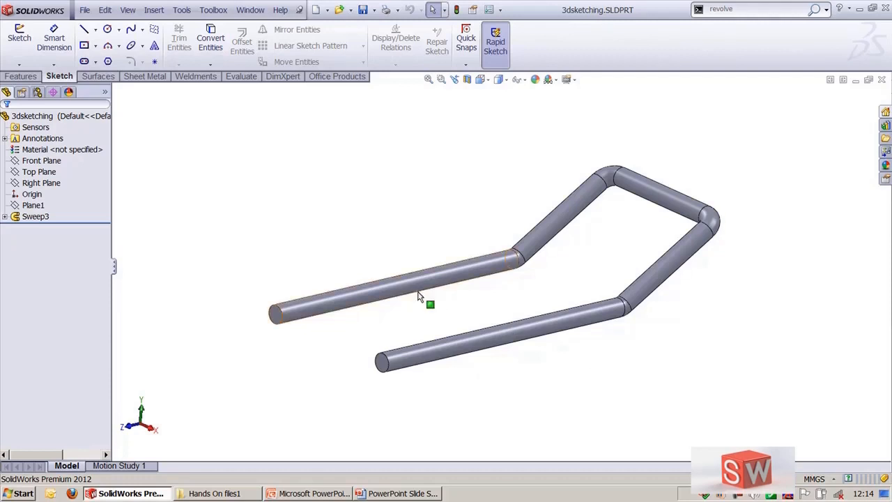
{"action": "left_click", "coordinate": [349, 296]}
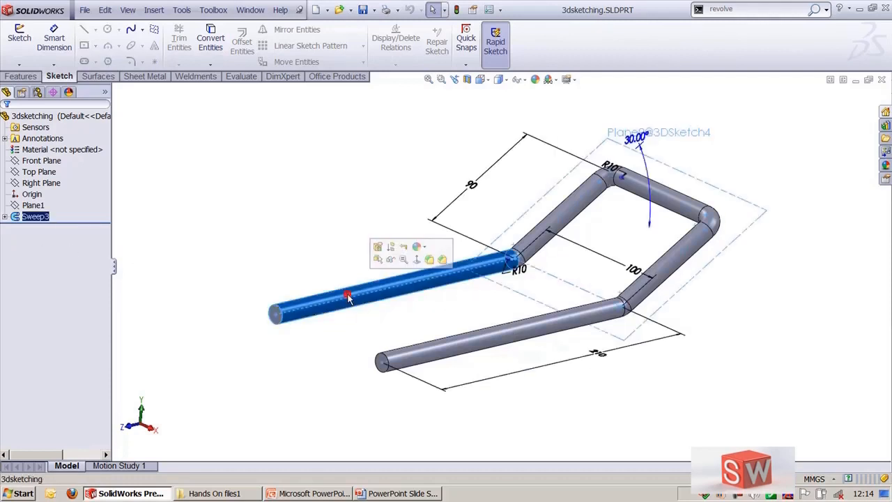
{"action": "key", "text": "Delete"}
{"action": "mouse_move", "coordinate": [354, 218]}
{"action": "middle_mouse_down"}
{"action": "mouse_move", "coordinate": [422, 232]}
{"action": "mouse_move", "coordinate": [344, 245]}
{"action": "middle_mouse_up"}
{"action": "left_click", "coordinate": [405, 287]}
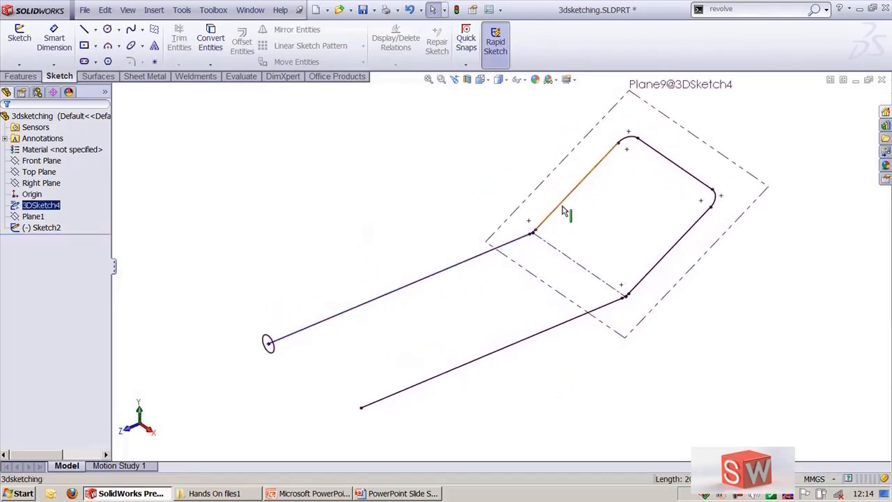
Step: Select individual segments of the 3D sketch path one by one to inspect them
{"action": "left_click", "coordinate": [450, 269]}
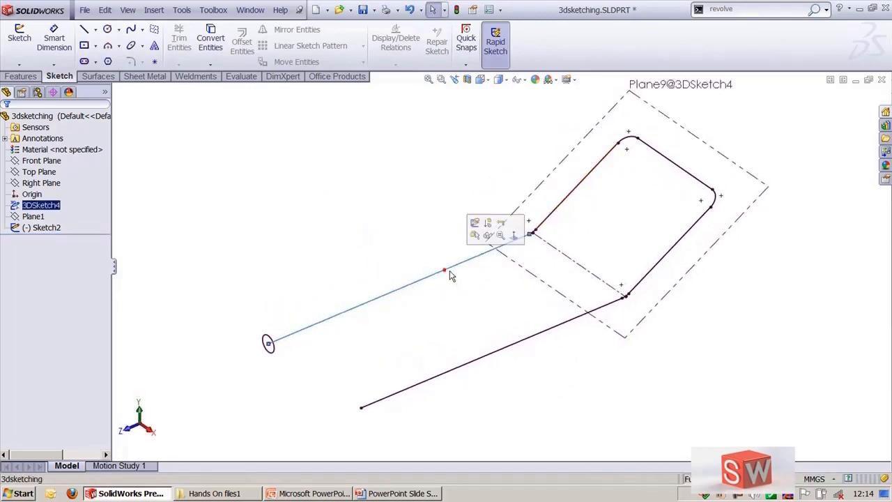
{"action": "left_click", "coordinate": [570, 195]}
{"action": "left_click", "coordinate": [671, 207]}
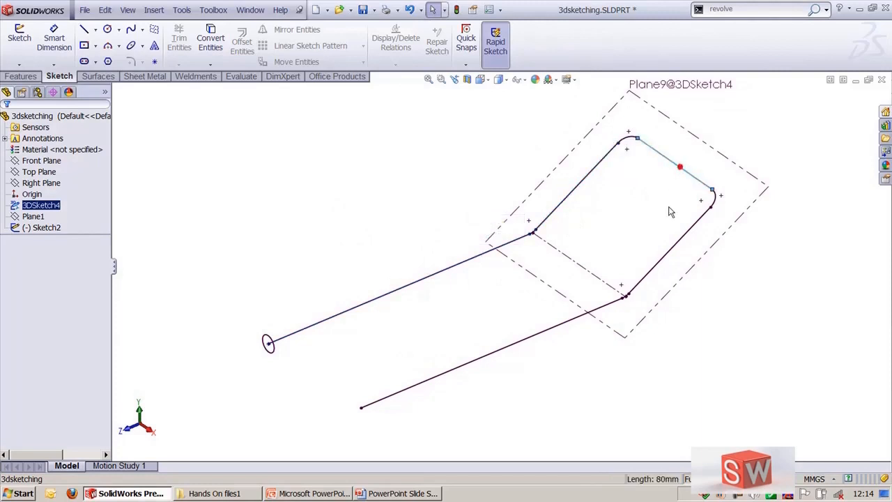
{"action": "left_click", "coordinate": [681, 245]}
{"action": "key", "text": "Escape"}
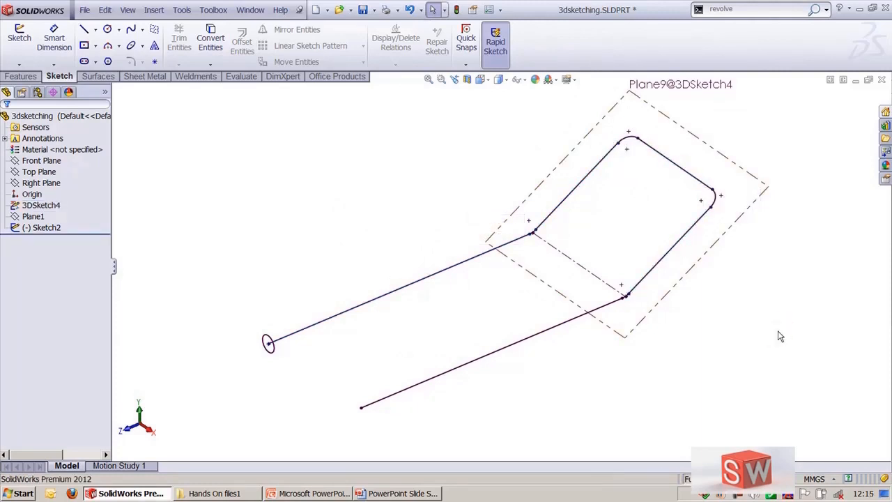
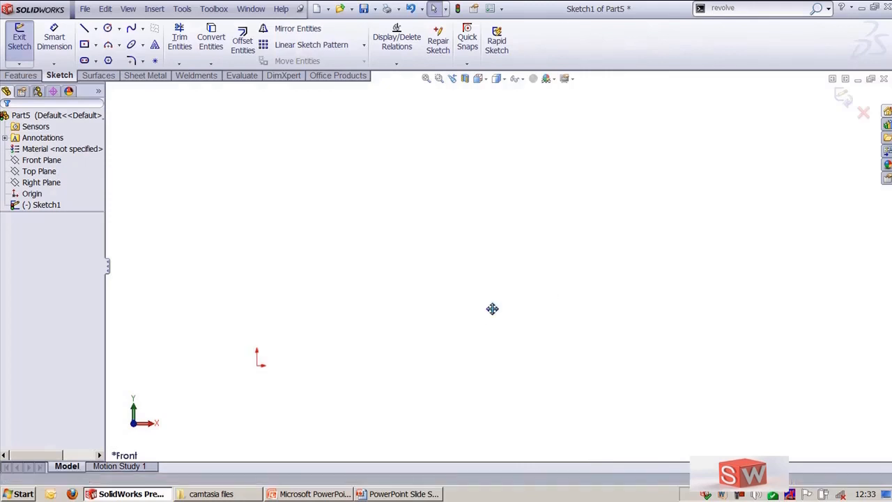
Step: Start the Line tool and sketch a horizontal line about 82 mm long from the origin
{"action": "middle_click_drag", "start_coordinate": [492, 307], "coordinate": [603, 239], "text": "ctrl"}
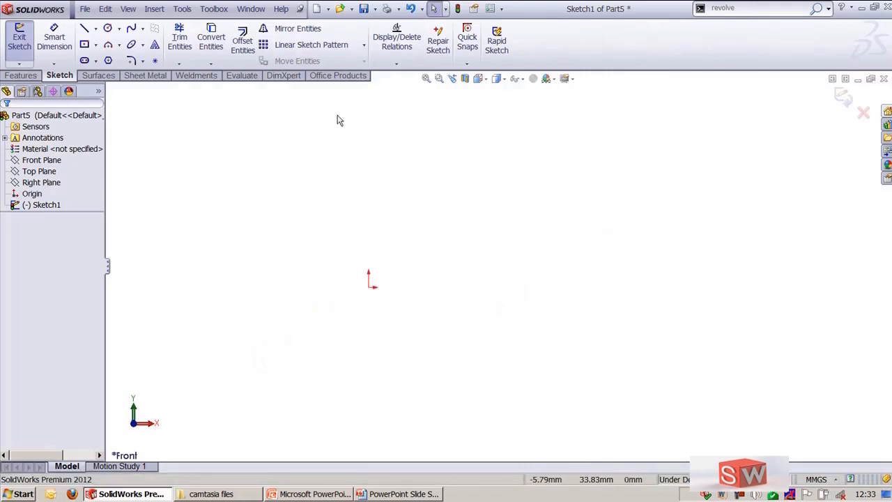
{"action": "left_click", "coordinate": [182, 10]}
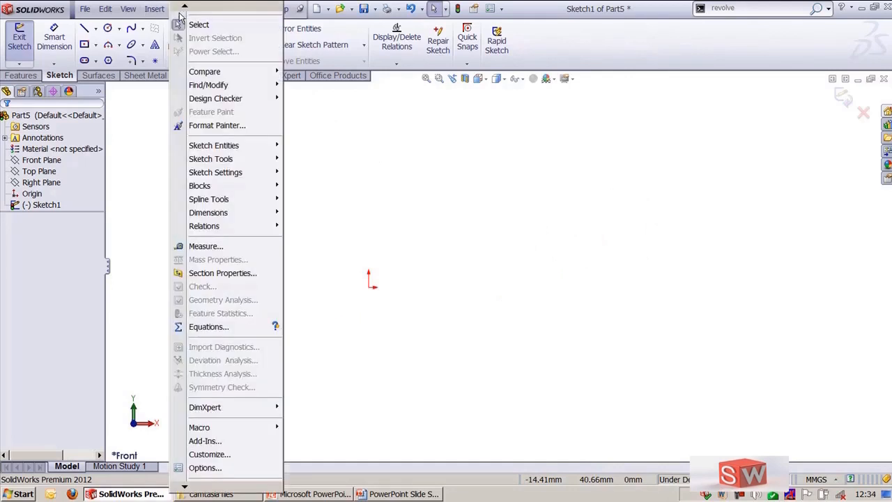
{"action": "mouse_move", "coordinate": [219, 149]}
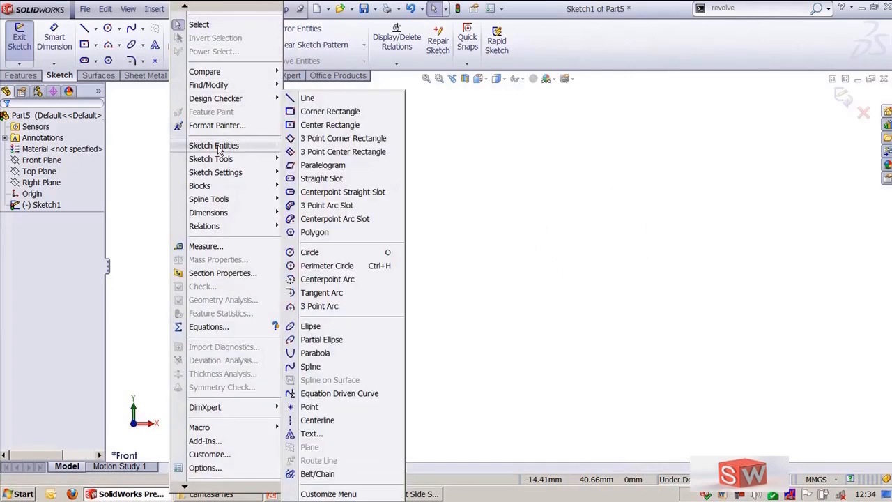
{"action": "left_click", "coordinate": [306, 98]}
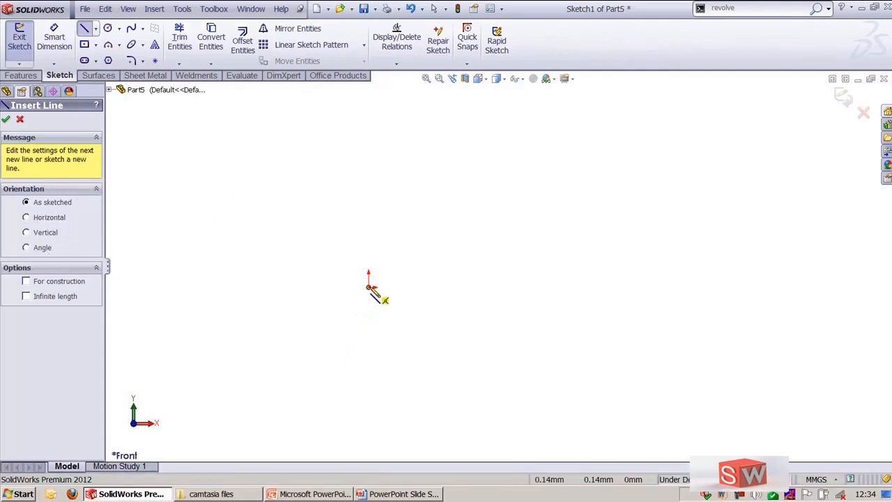
{"action": "left_click", "coordinate": [370, 287]}
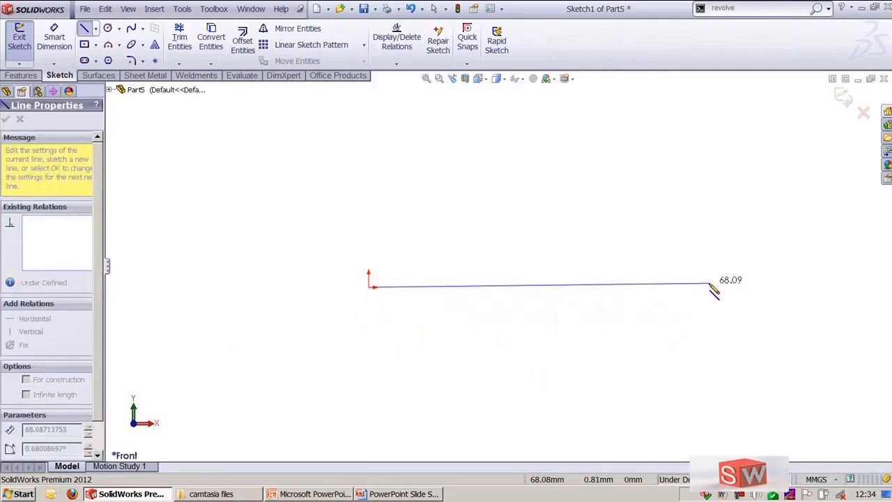
{"action": "middle_click_drag", "start_coordinate": [463, 295], "coordinate": [367, 347], "text": "ctrl"}
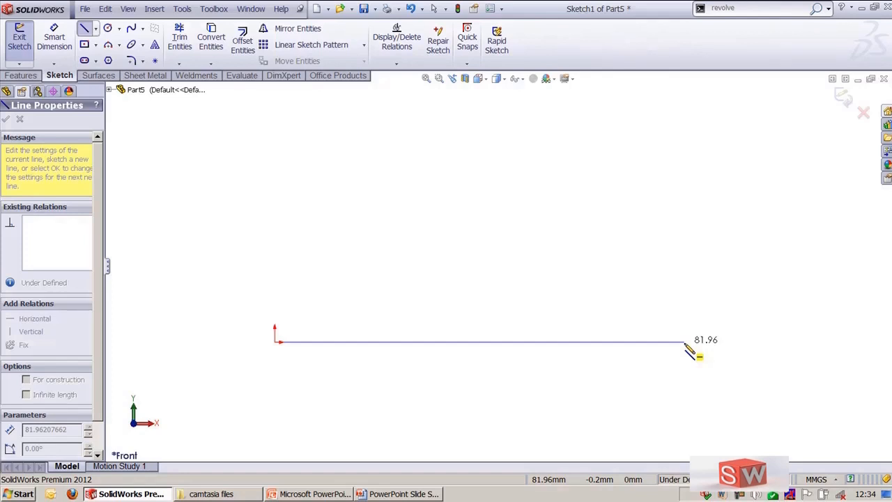
{"action": "left_click", "coordinate": [685, 342]}
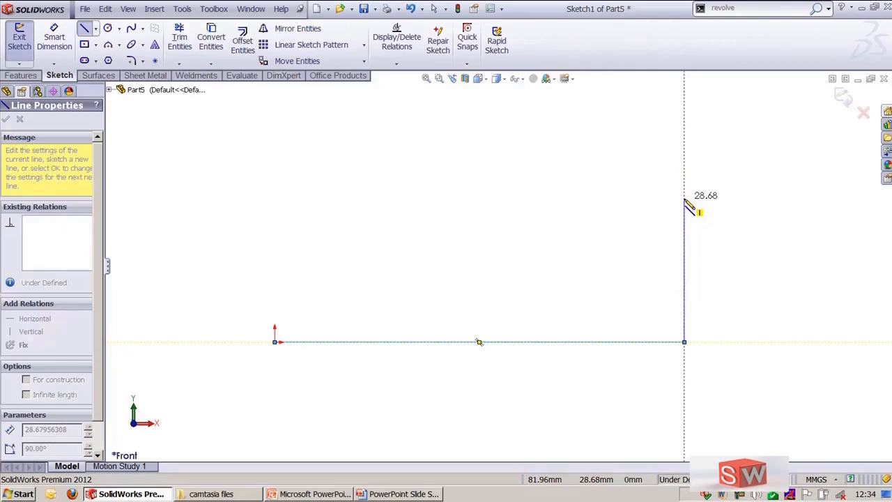
{"action": "key", "text": "Escape"}
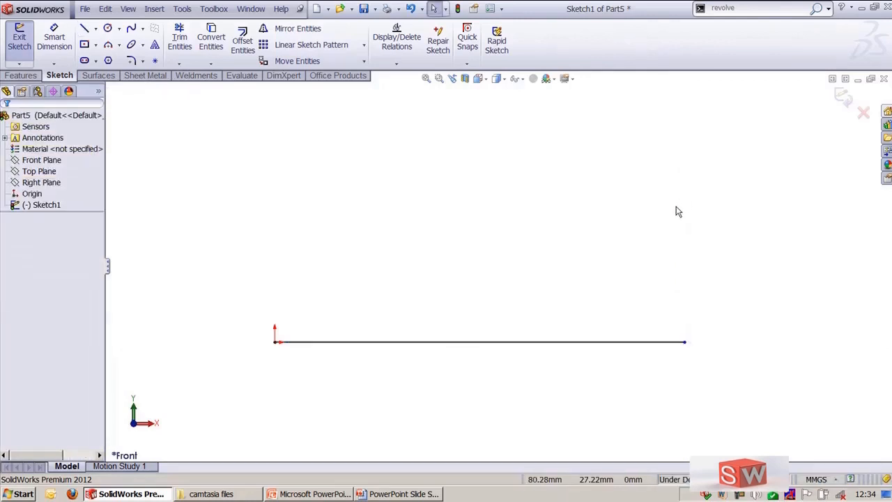
Step: Sketch a 60 mm vertical line upward from the horizontal line's right end using the Vertical orientation
{"action": "key", "text": "l"}
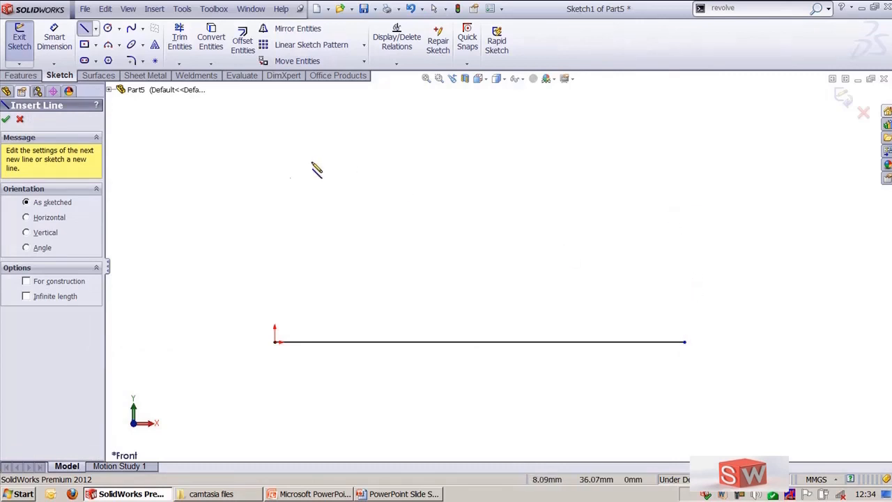
{"action": "left_click", "coordinate": [44, 234]}
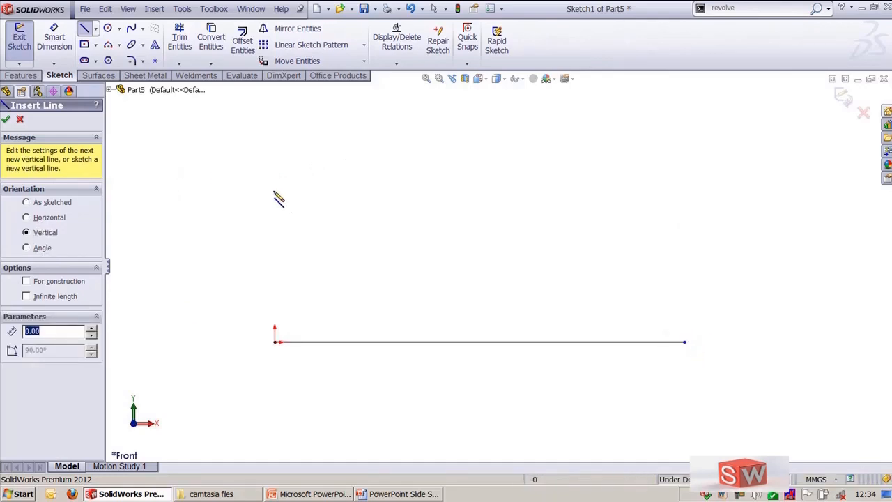
{"action": "type", "text": "6"}
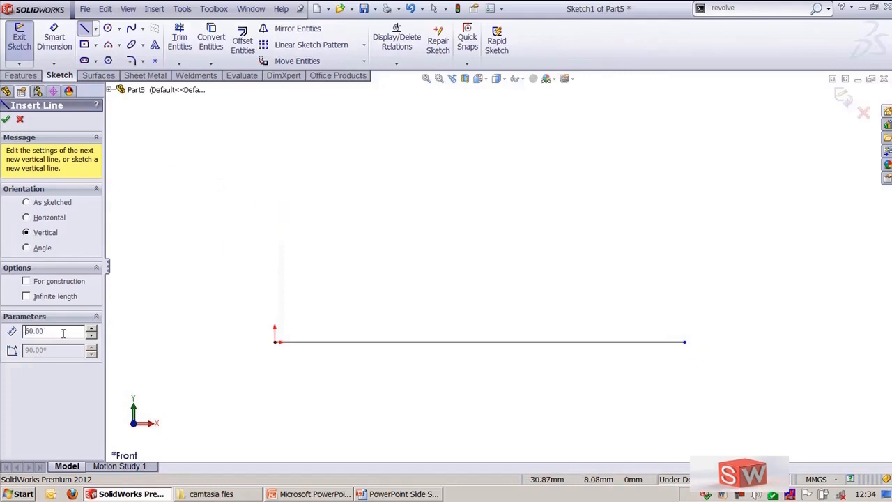
{"action": "left_click", "coordinate": [685, 342]}
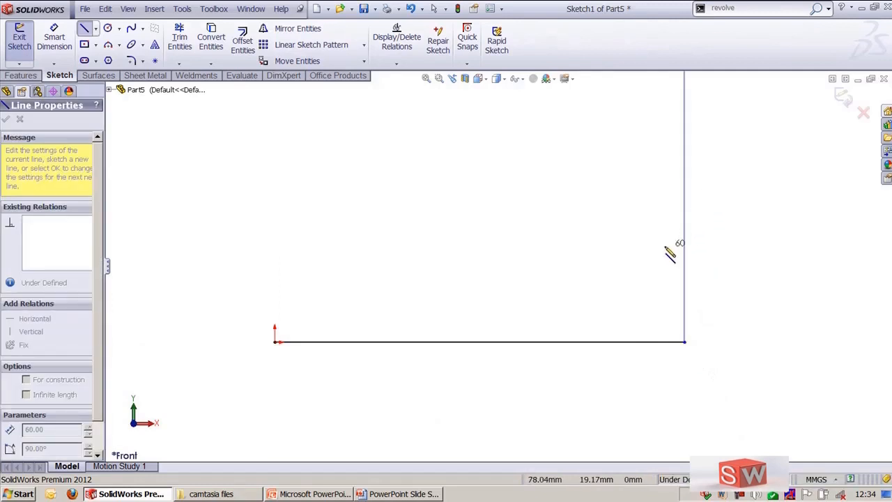
{"action": "key", "text": "f"}
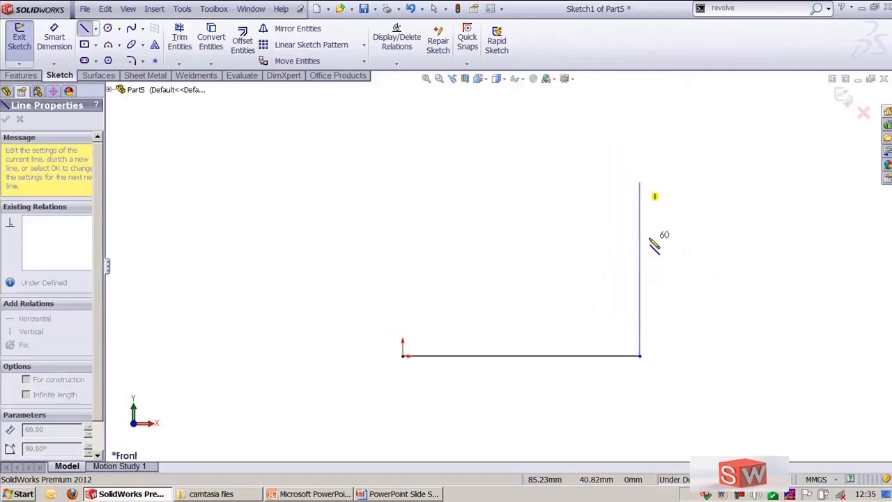
{"action": "left_click", "coordinate": [649, 239]}
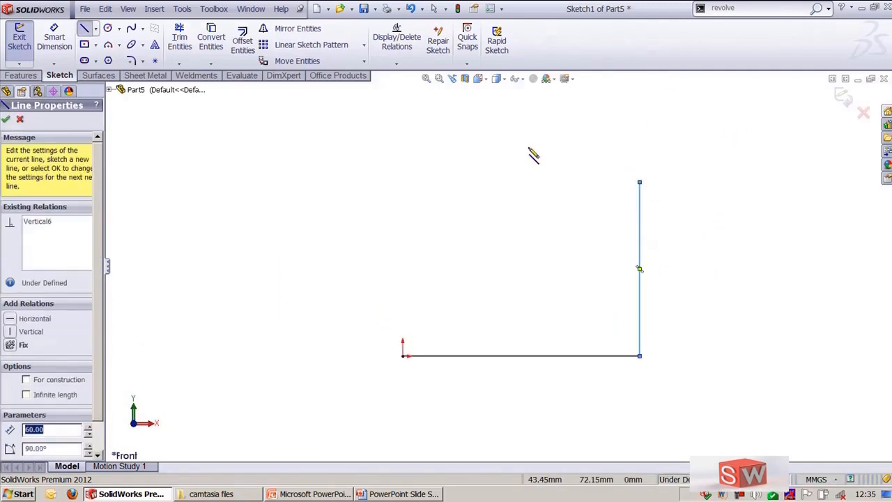
{"action": "key", "text": "Escape"}
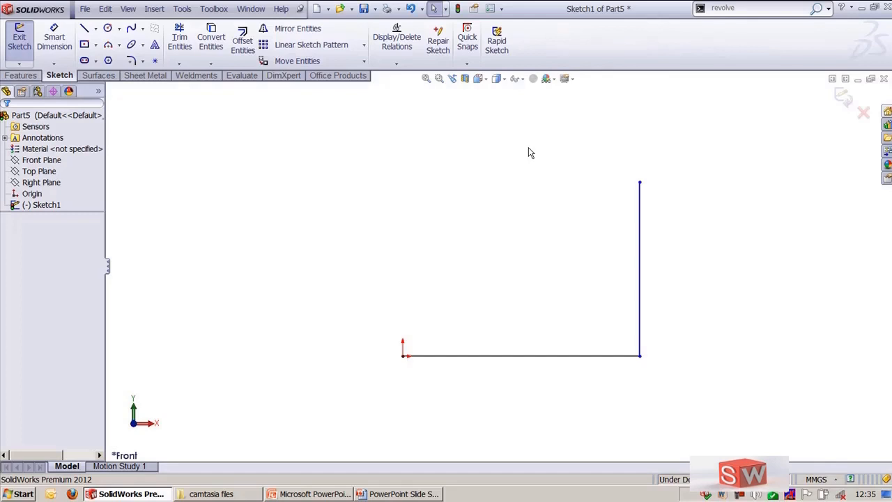
Step: Sketch a horizontal line about 38 mm long leftward from the vertical line's top end using the Horizontal orientation
{"action": "key", "text": "l"}
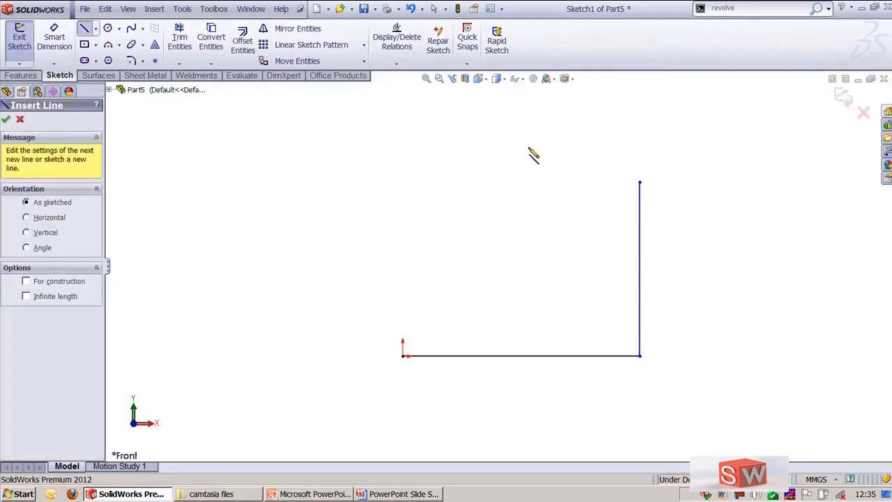
{"action": "left_click", "coordinate": [39, 219]}
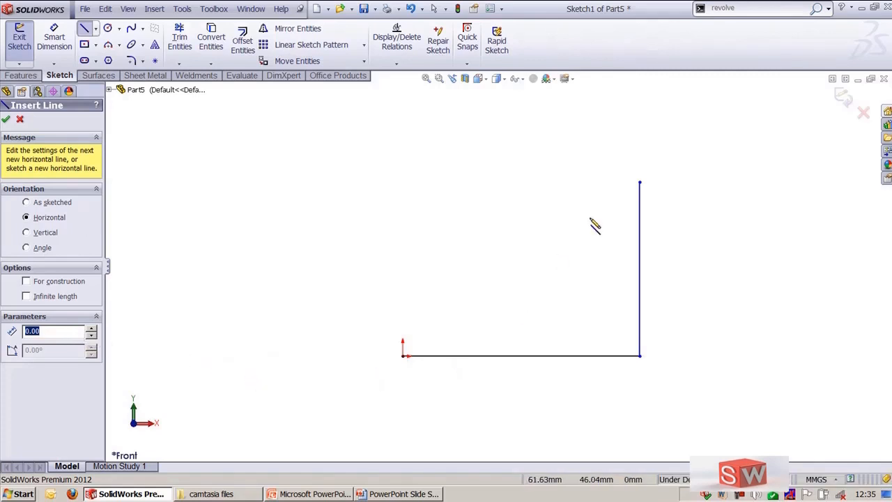
{"action": "left_click", "coordinate": [638, 182]}
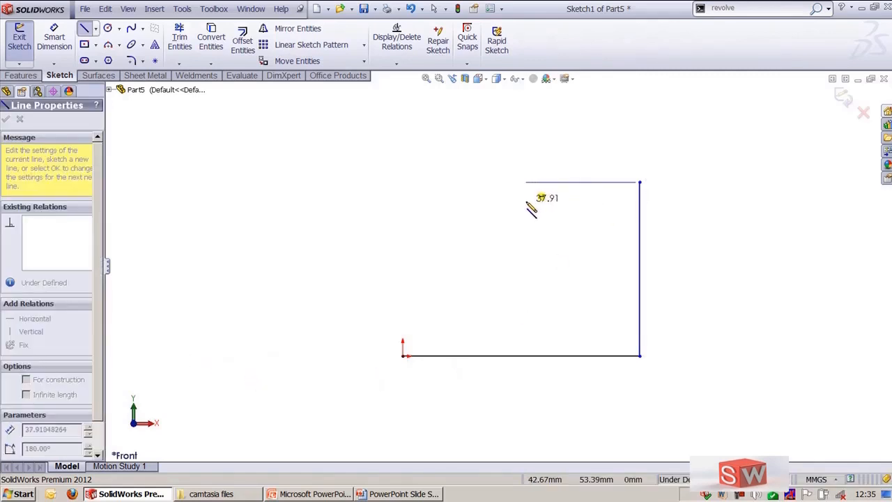
{"action": "left_click", "coordinate": [527, 204]}
{"action": "left_click", "coordinate": [53, 423]}
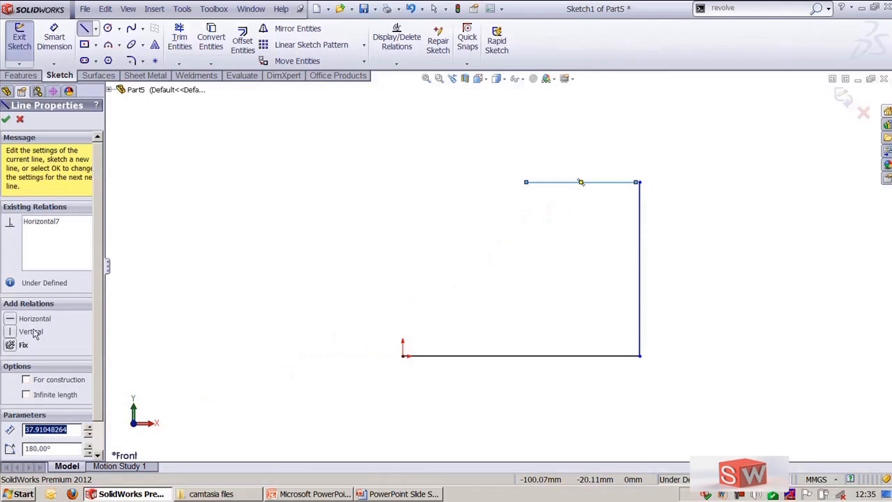
{"action": "key", "text": "Escape"}
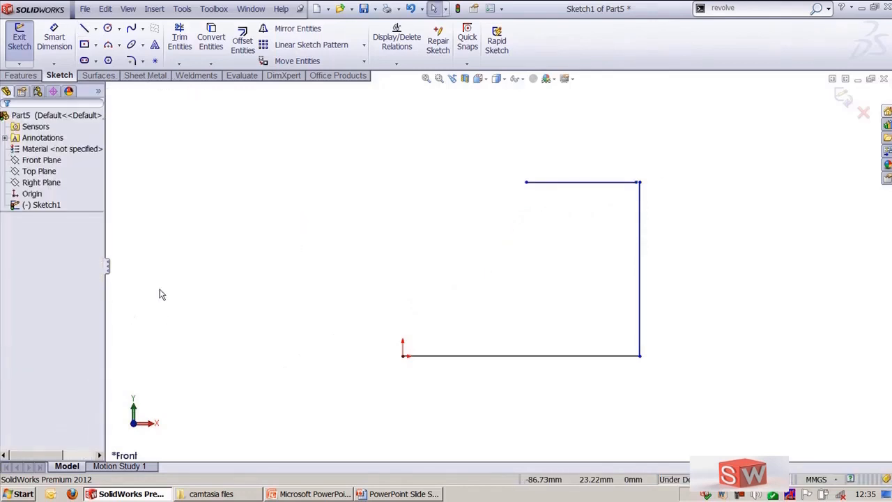
Step: Sketch a 30 mm line at 50° from the origin using the Angle orientation with Add dimensions enabled
{"action": "key", "text": "l"}
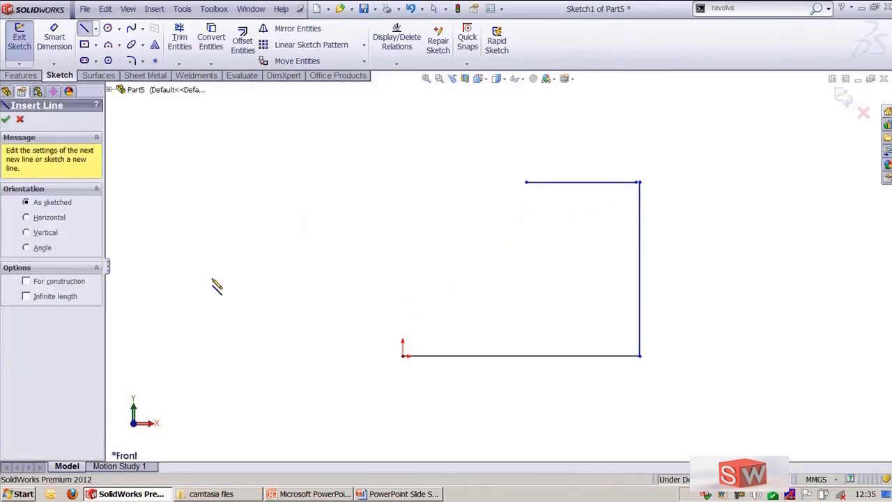
{"action": "left_click", "coordinate": [42, 248]}
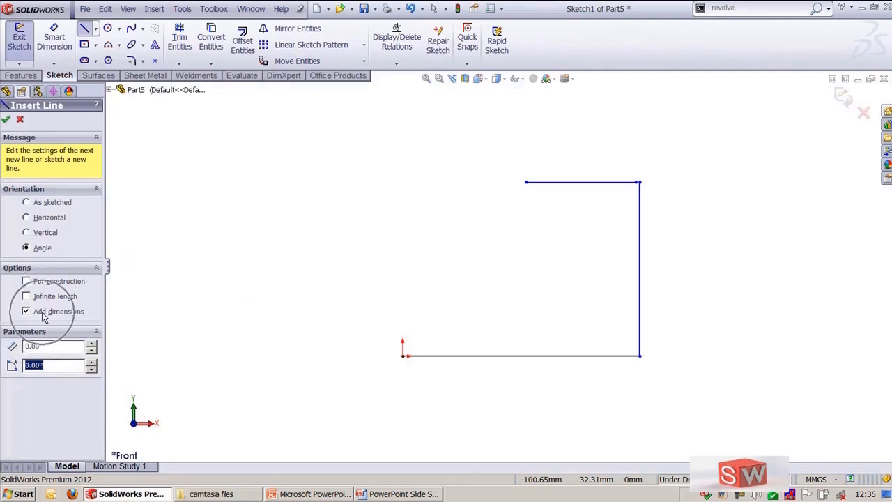
{"action": "left_click", "coordinate": [43, 315]}
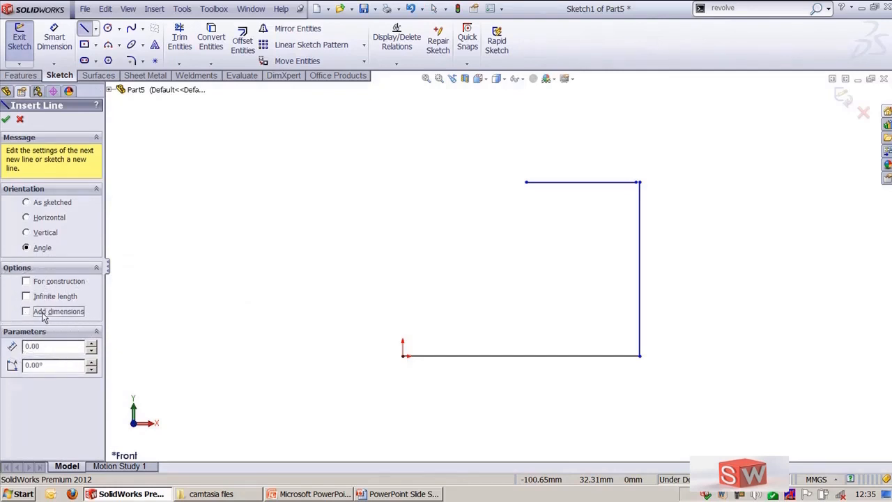
{"action": "left_click", "coordinate": [64, 347]}
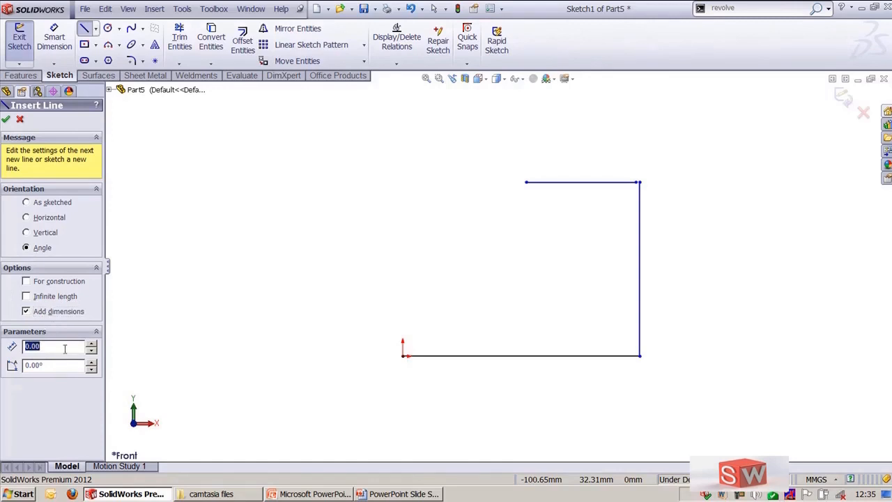
{"action": "type", "text": "30"}
{"action": "key", "text": "Tab"}
{"action": "type", "text": "2"}
{"action": "left_click", "coordinate": [403, 355]}
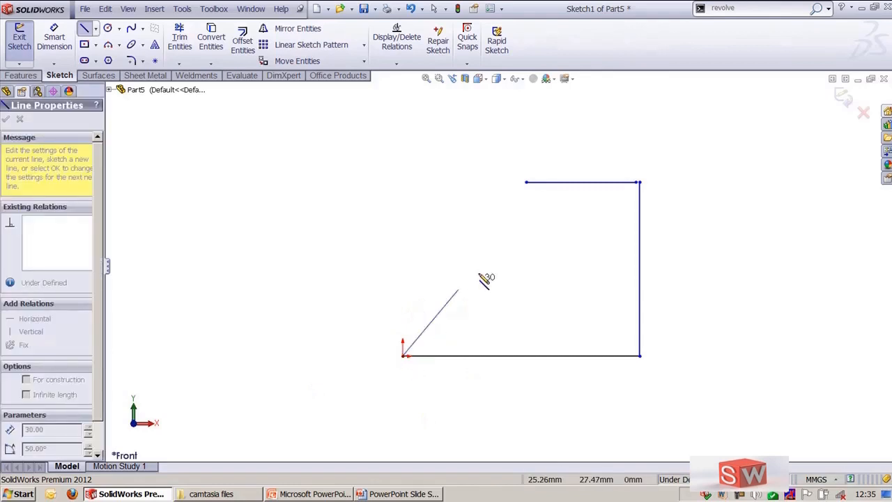
{"action": "left_click", "coordinate": [506, 234]}
{"action": "scroll", "coordinate": [495, 352], "scroll_direction": "down", "scroll_amount": 3}
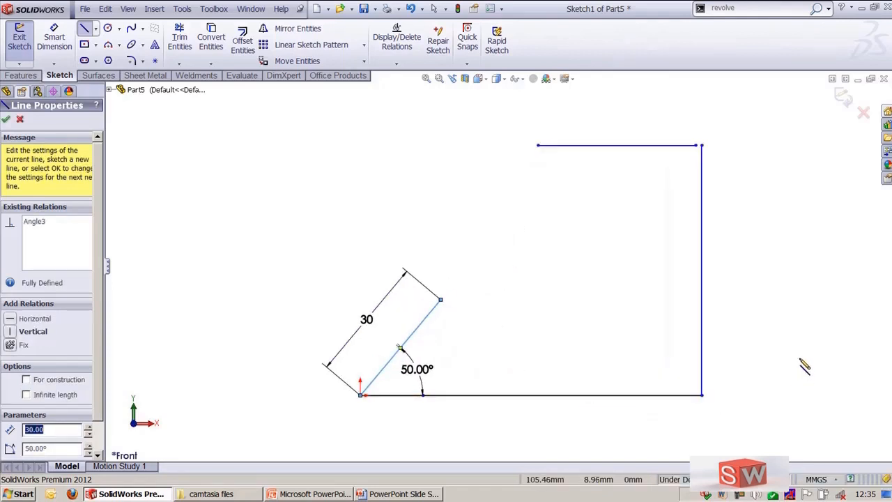
{"action": "key", "text": "Escape"}
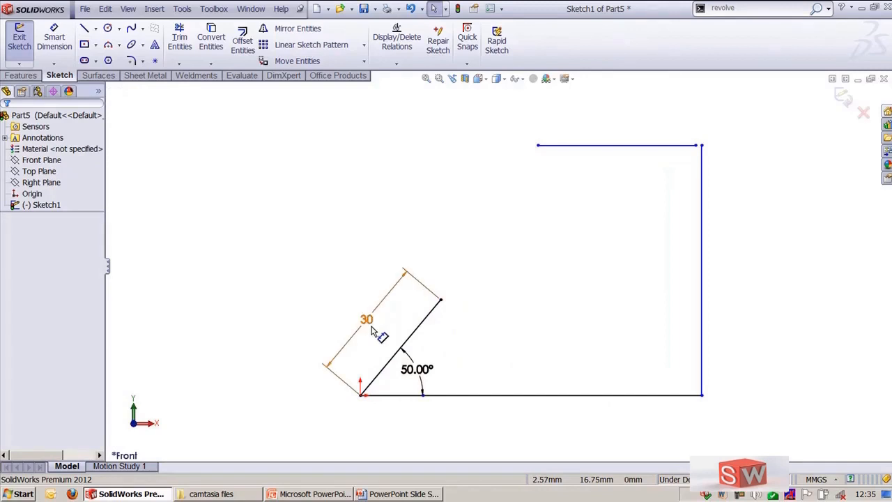
Step: Select the angled line's 30 mm length and 50° angle dimensions to inspect them
{"action": "left_click", "coordinate": [373, 334]}
{"action": "left_click", "coordinate": [467, 377]}
{"action": "left_click", "coordinate": [372, 336]}
{"action": "left_click", "coordinate": [490, 371]}
{"action": "left_click", "coordinate": [417, 369]}
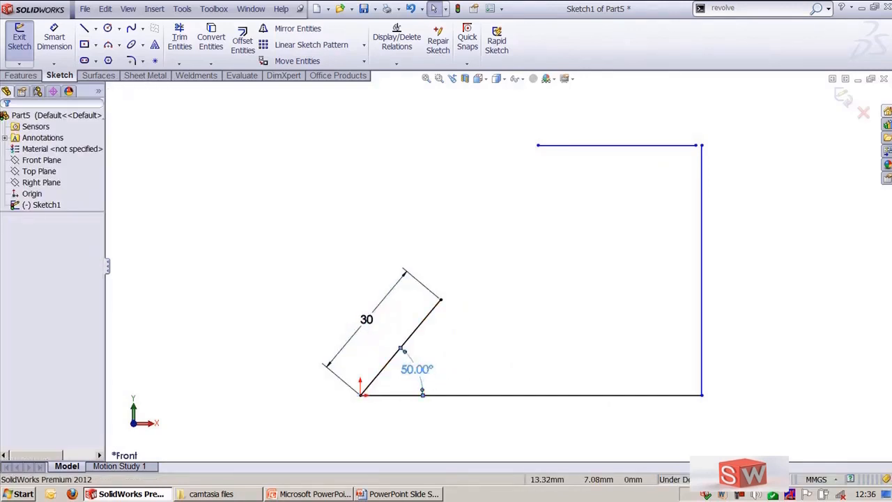
{"action": "left_click", "coordinate": [736, 318]}
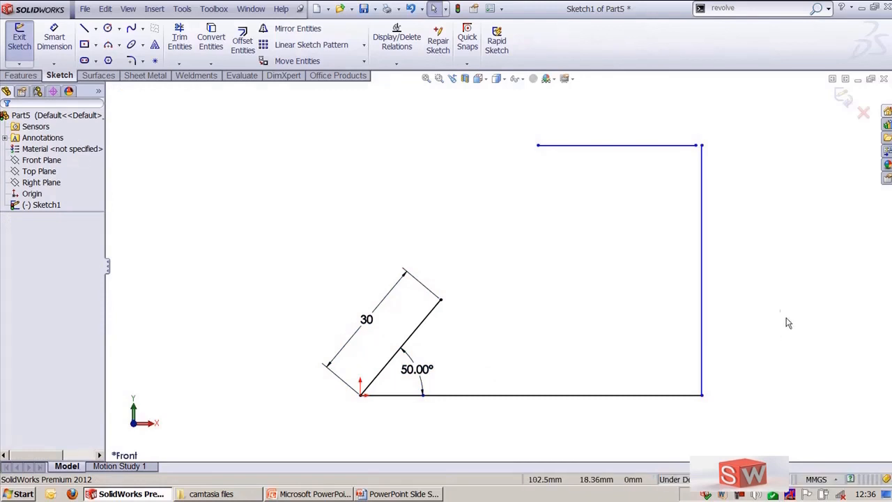
Step: Sketch a line about 28 mm long from the angled line's upper end, rising slightly to the right
{"action": "key", "text": "shift+z"}
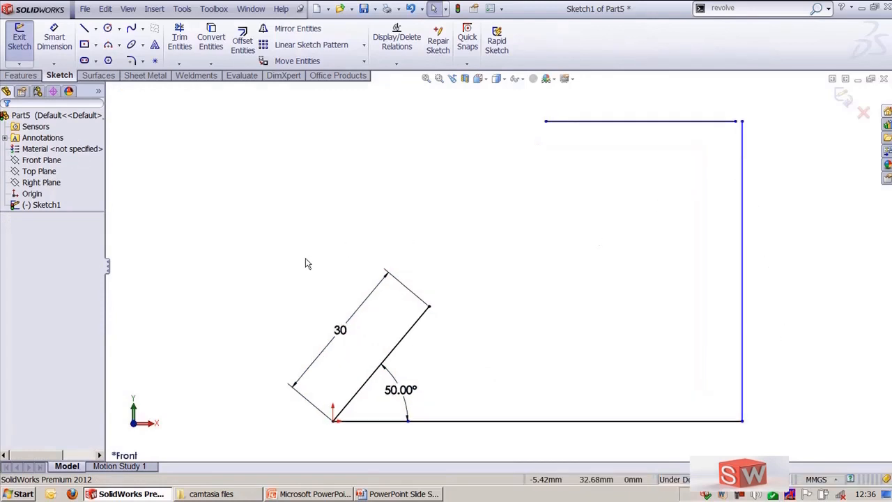
{"action": "left_click", "coordinate": [84, 28]}
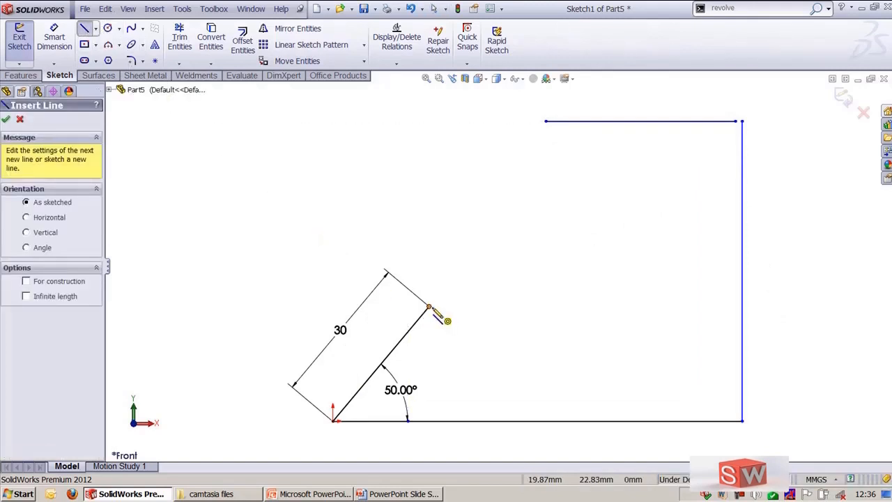
{"action": "left_click", "coordinate": [429, 306]}
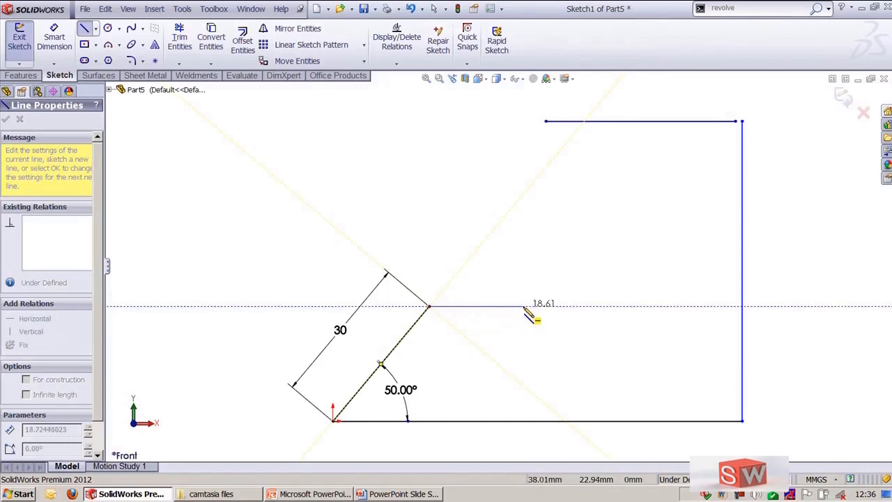
{"action": "scroll", "coordinate": [534, 318], "scroll_direction": "up", "scroll_amount": 1}
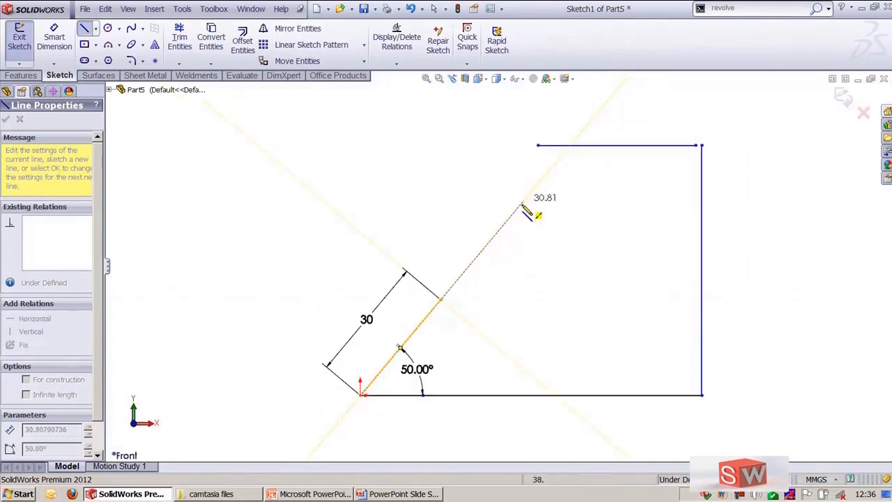
{"action": "mouse_move", "coordinate": [441, 300]}
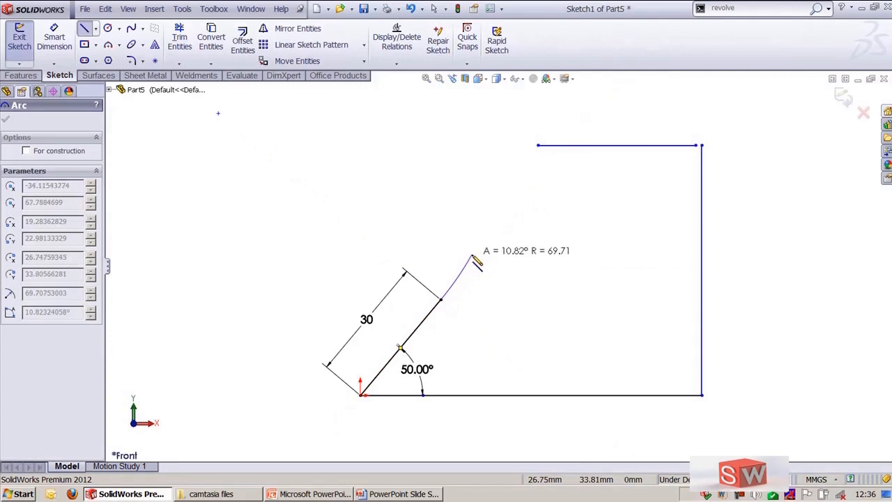
{"action": "key", "text": "Escape"}
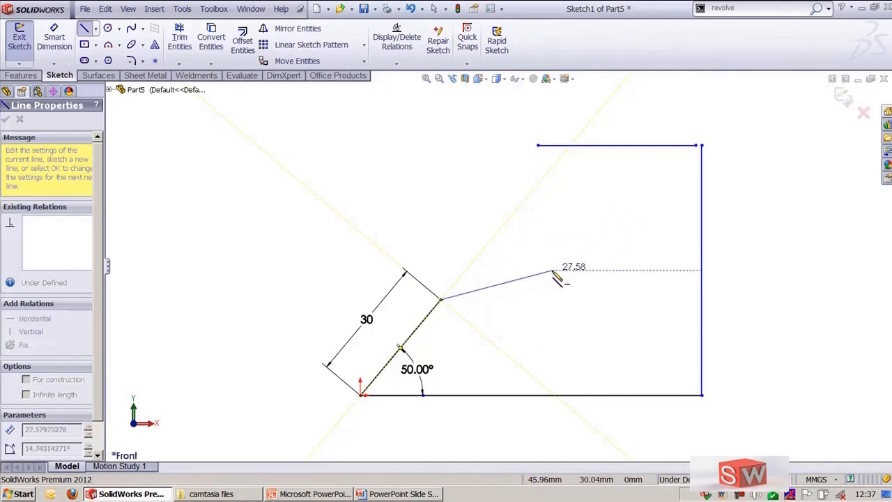
{"action": "left_click", "coordinate": [552, 270]}
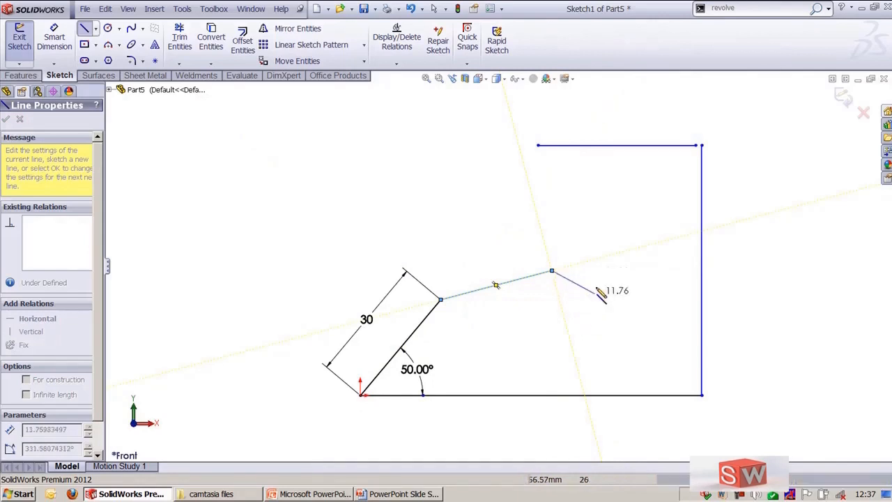
Step: Continue with a tangent arc of about 10 mm radius, then a vertical line up to the top horizontal line's left end
{"action": "mouse_move", "coordinate": [552, 271]}
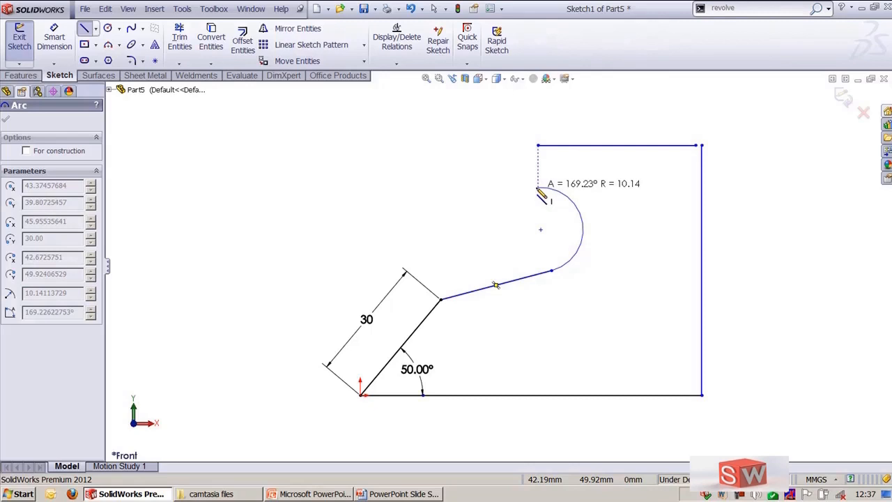
{"action": "left_click", "coordinate": [538, 187]}
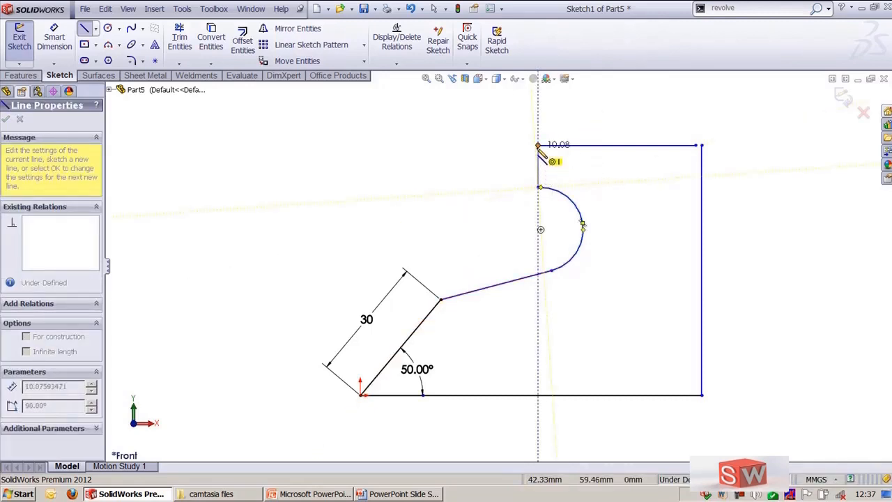
{"action": "left_click", "coordinate": [538, 146]}
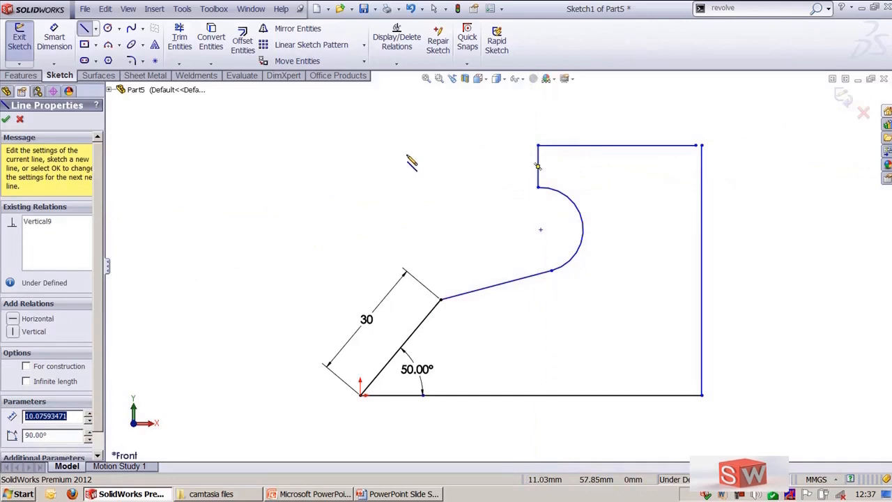
{"action": "key", "text": "Escape"}
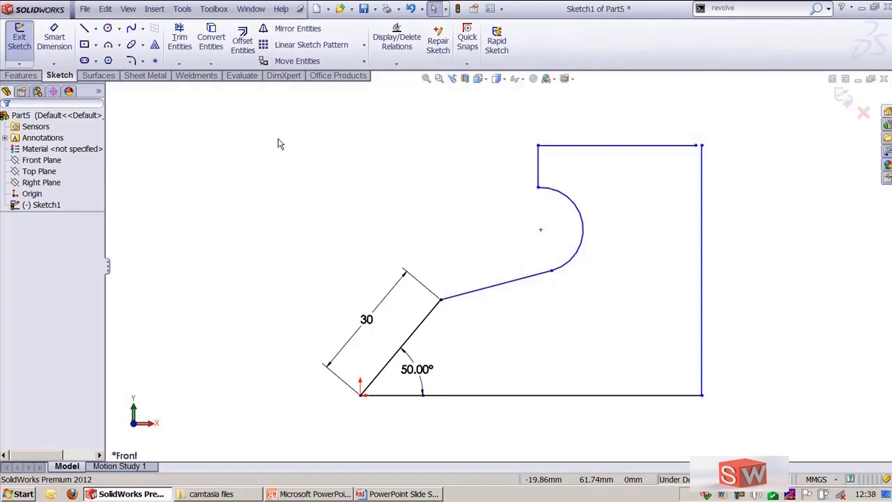
Step: Draw a construction line from the angled line's upper end to the bottom-right corner
{"action": "key", "text": "l"}
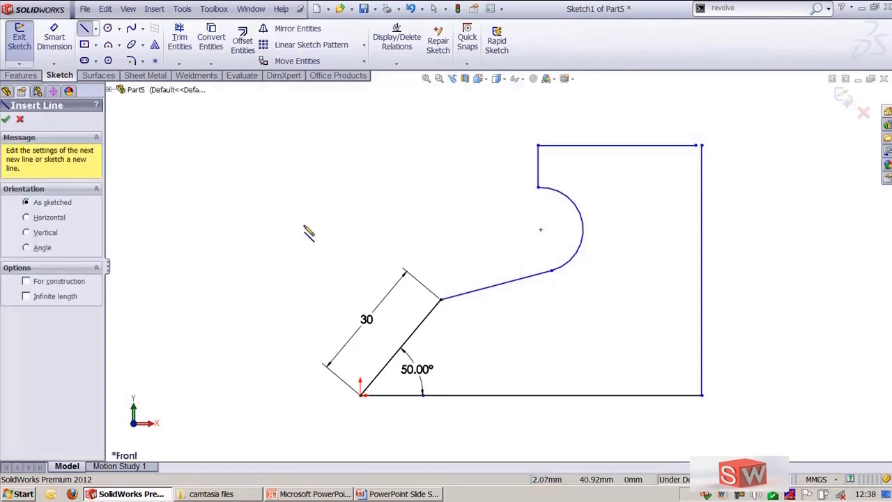
{"action": "left_click", "coordinate": [40, 284]}
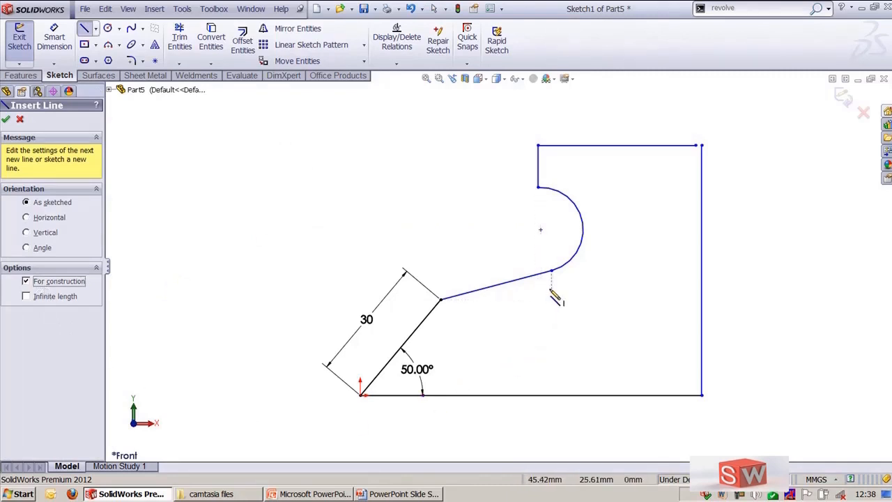
{"action": "left_click", "coordinate": [441, 300]}
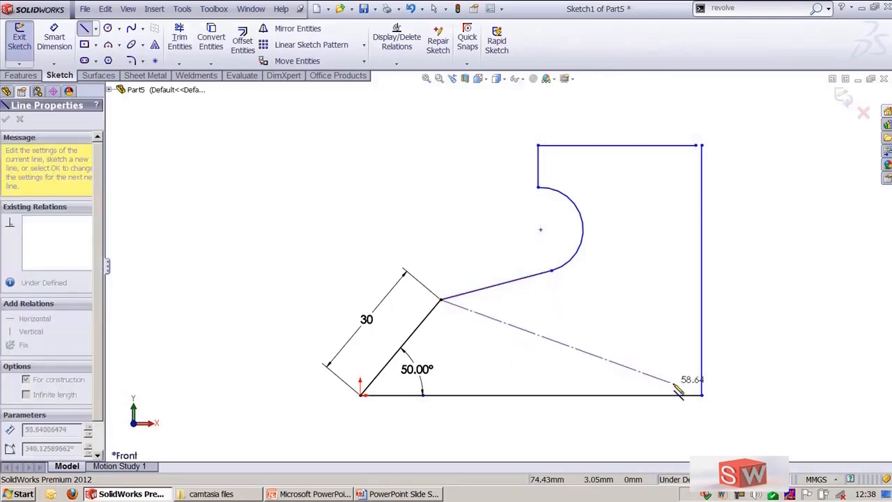
{"action": "left_click", "coordinate": [702, 395]}
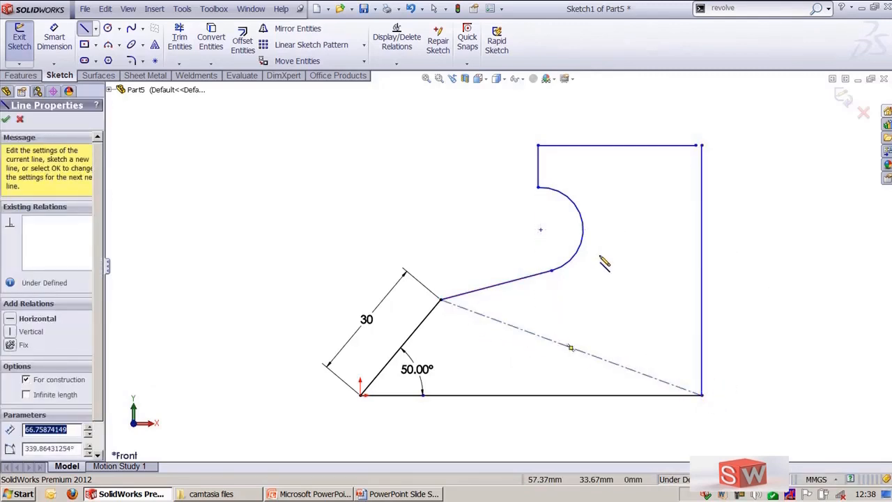
{"action": "key", "text": "Escape"}
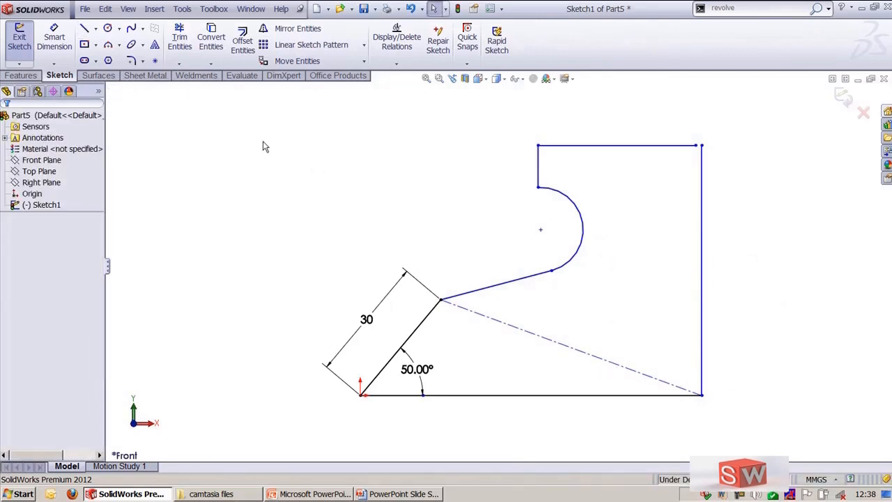
Step: Draw an infinite-length line through the arc's center and the bottom-right corner
{"action": "key", "text": "l"}
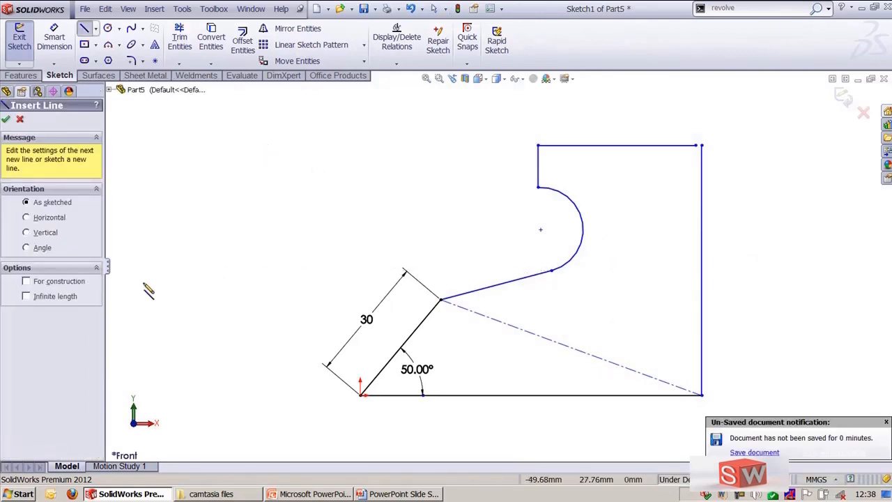
{"action": "left_click", "coordinate": [67, 298]}
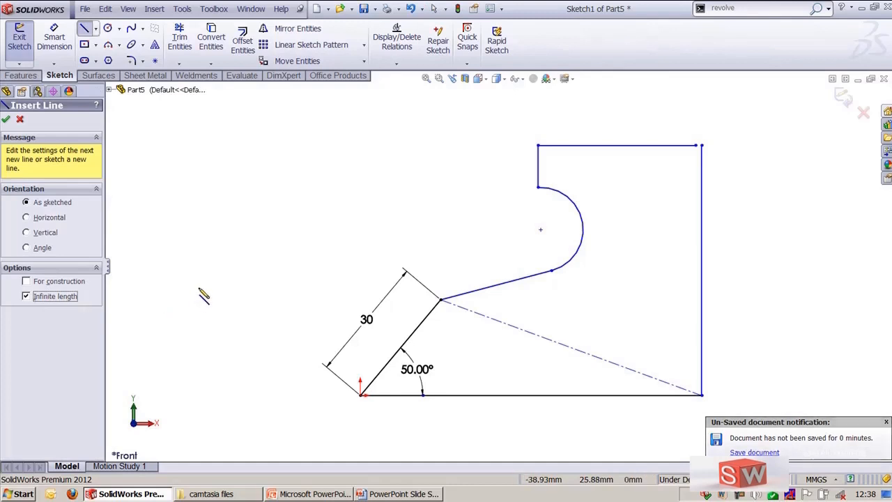
{"action": "left_click", "coordinate": [541, 231]}
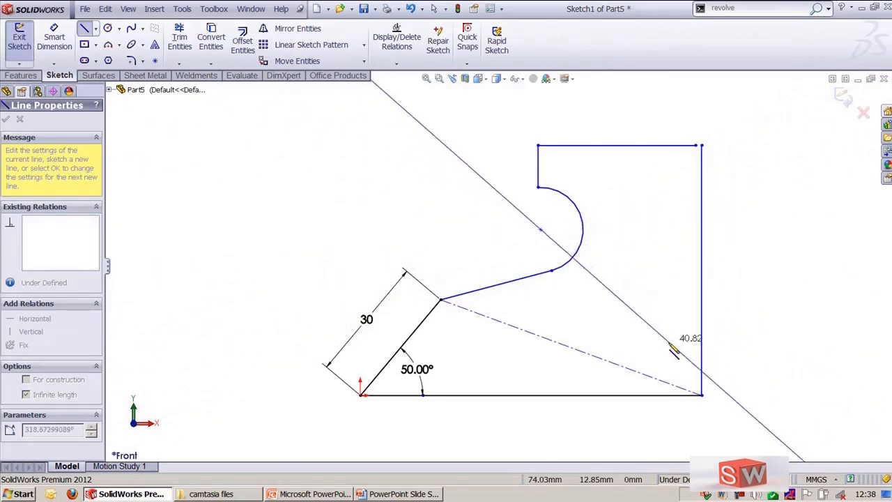
{"action": "left_click", "coordinate": [703, 395]}
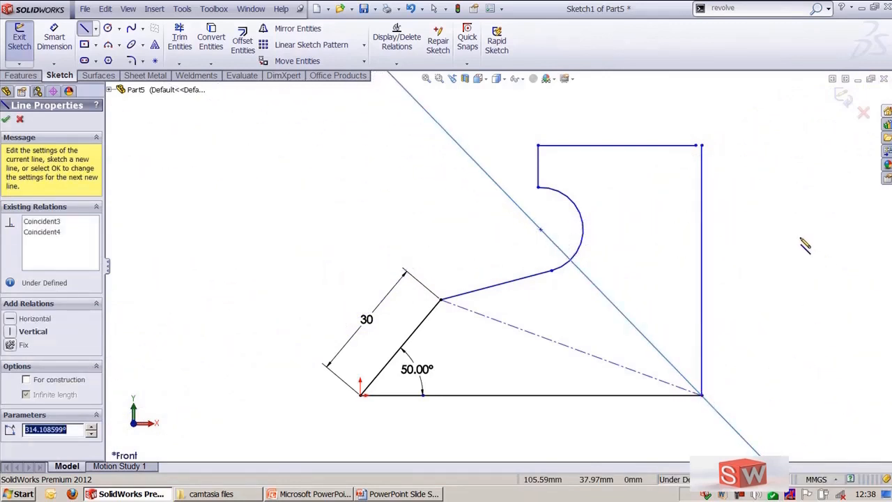
{"action": "key", "text": "Escape"}
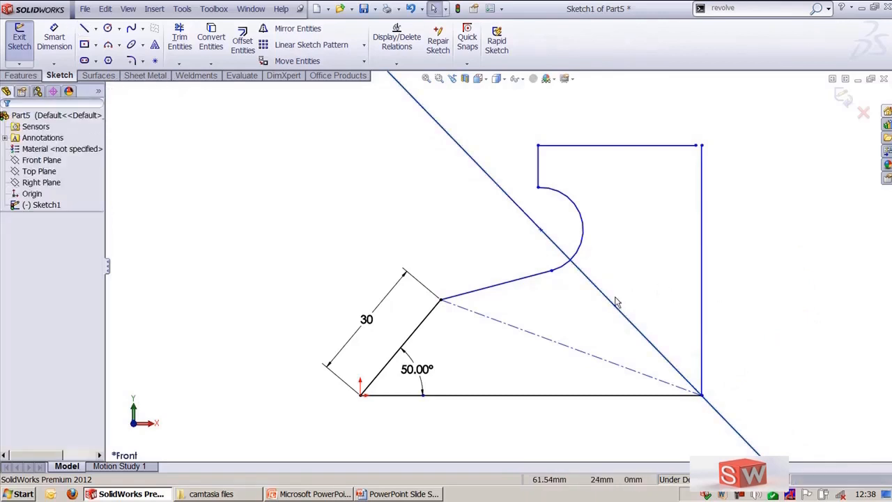
Step: Convert the infinite line into construction geometry
{"action": "left_click", "coordinate": [616, 309]}
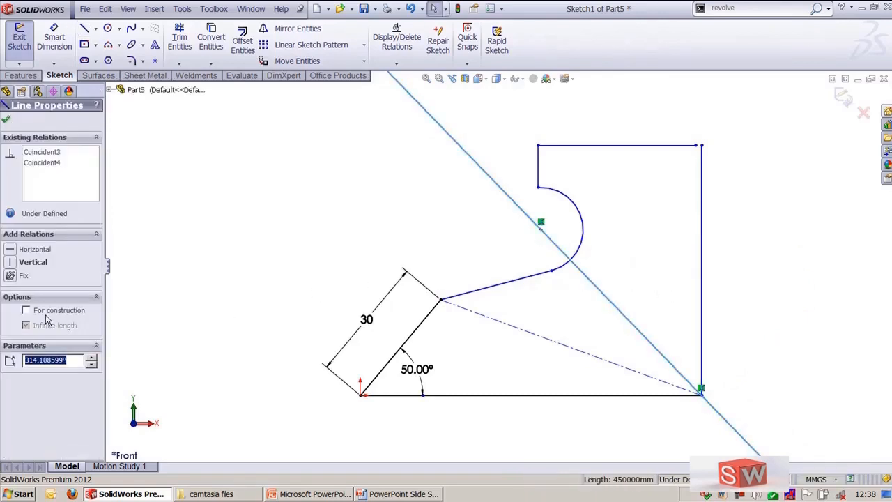
{"action": "left_click", "coordinate": [42, 312]}
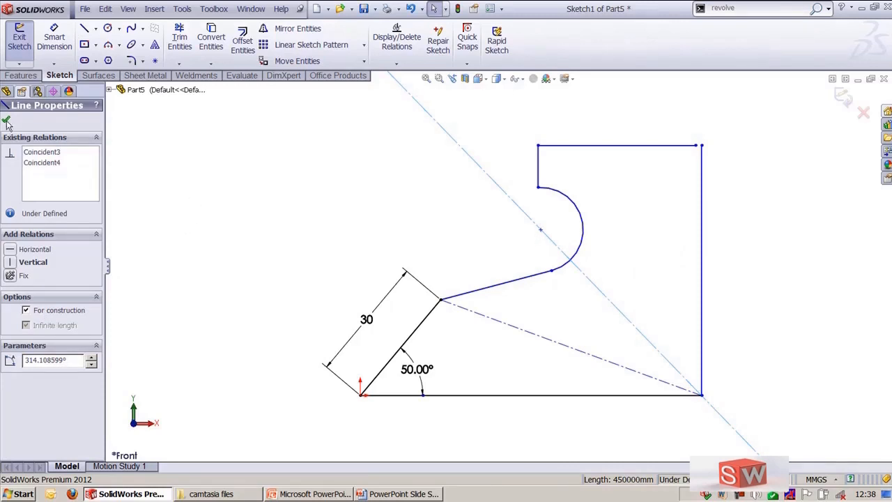
{"action": "left_click", "coordinate": [261, 159]}
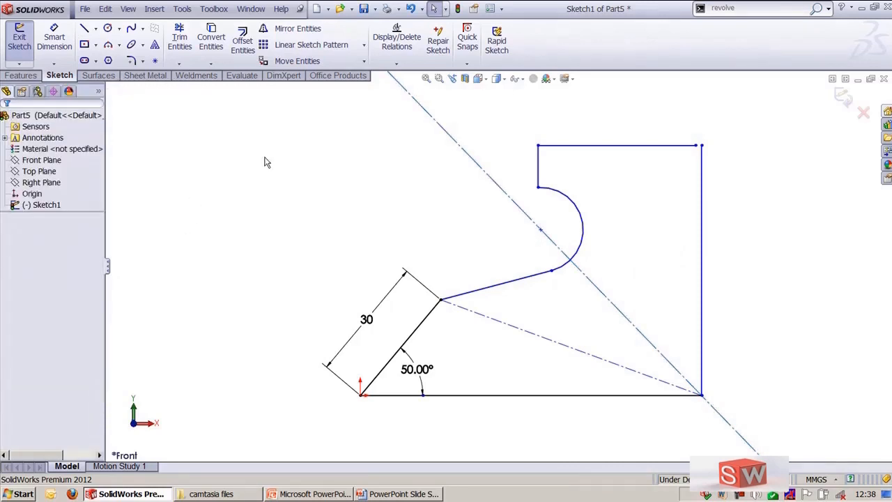
{"action": "left_click", "coordinate": [84, 28]}
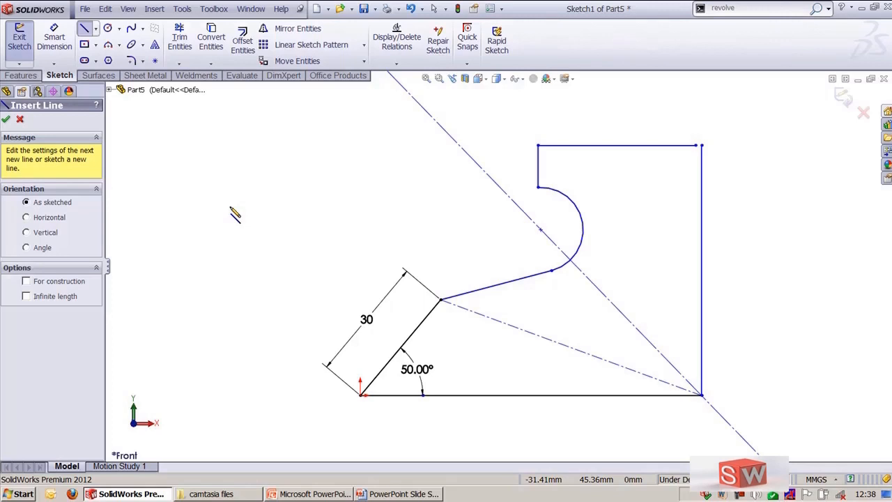
{"action": "key", "text": "Escape"}
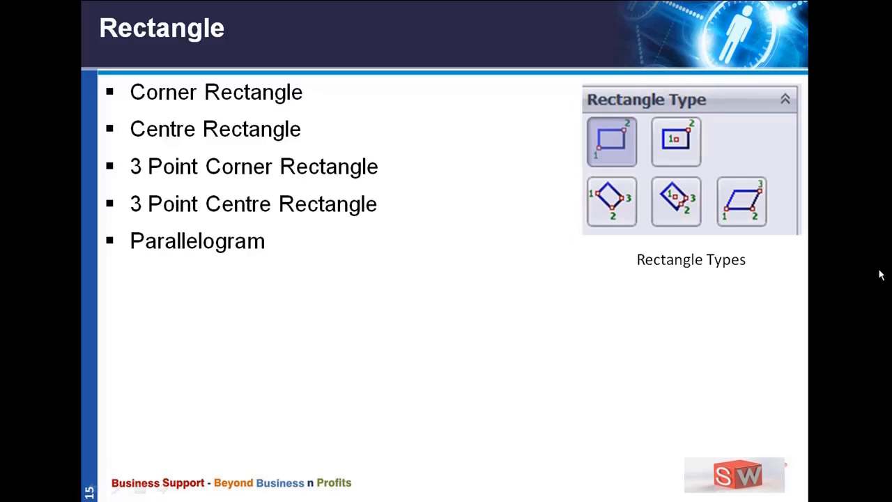
{"action": "key", "text": "alt+Tab"}
{"action": "key", "text": "alt+Tab"}
{"action": "key", "text": "alt+Tab"}
{"action": "key", "text": "alt+Tab"}
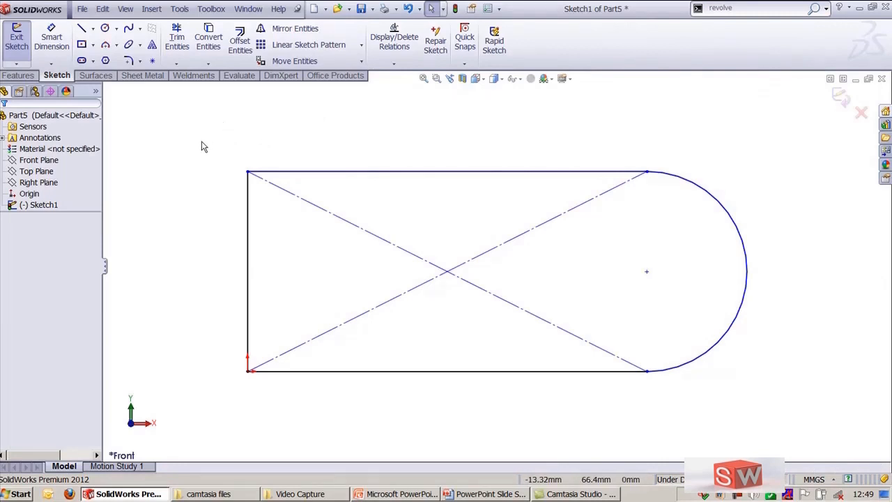
{"action": "left_click", "coordinate": [92, 46]}
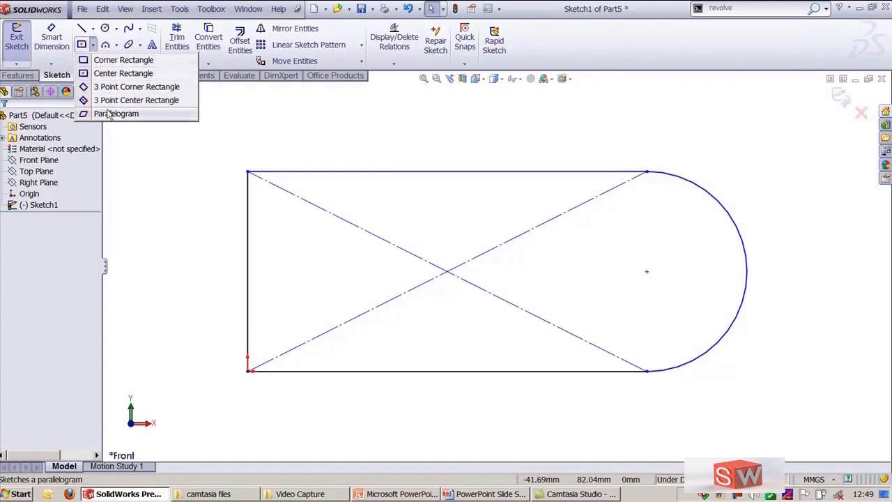
{"action": "left_click", "coordinate": [105, 61]}
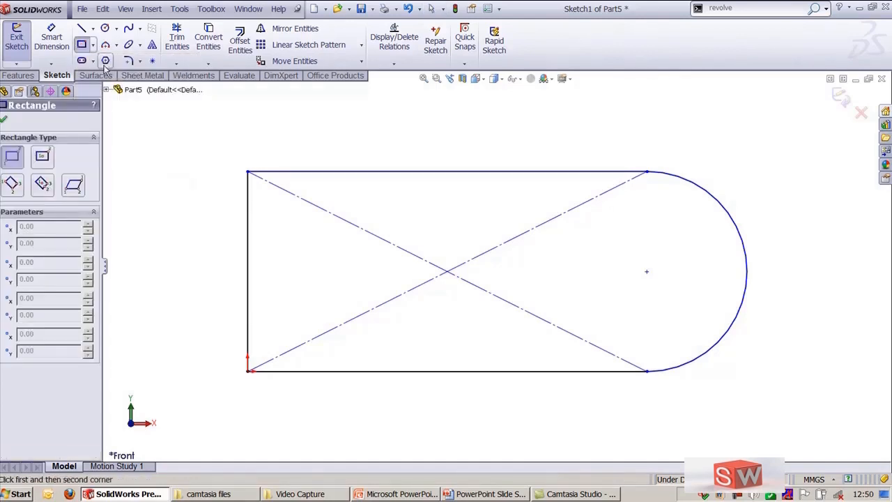
{"action": "left_click_drag", "start_coordinate": [104, 186], "coordinate": [121, 185]}
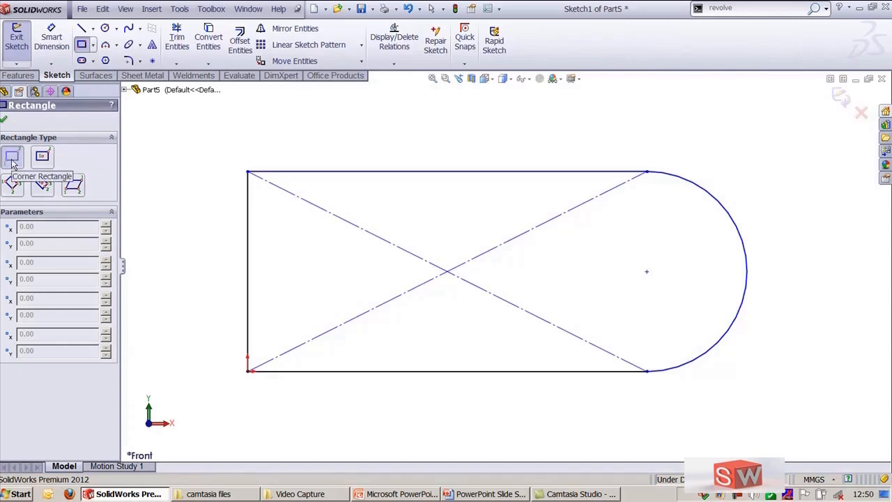
{"action": "key", "text": "Escape"}
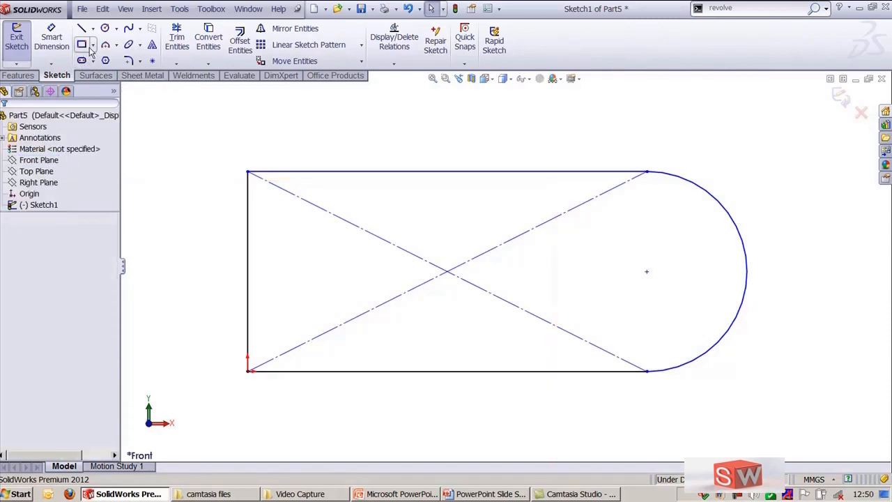
Step: Draw a corner rectangle about 115 by 32 mm on top of the profile's upper edge
{"action": "left_click", "coordinate": [93, 45]}
{"action": "left_click", "coordinate": [84, 60]}
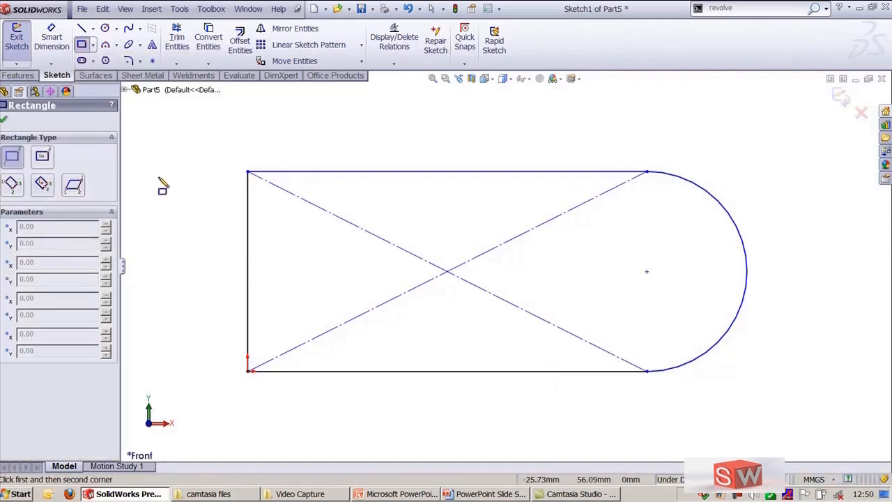
{"action": "left_click", "coordinate": [247, 171]}
{"action": "scroll", "coordinate": [599, 114], "scroll_direction": "up", "scroll_amount": 2}
{"action": "middle_click_drag", "start_coordinate": [607, 108], "coordinate": [600, 157], "text": "ctrl"}
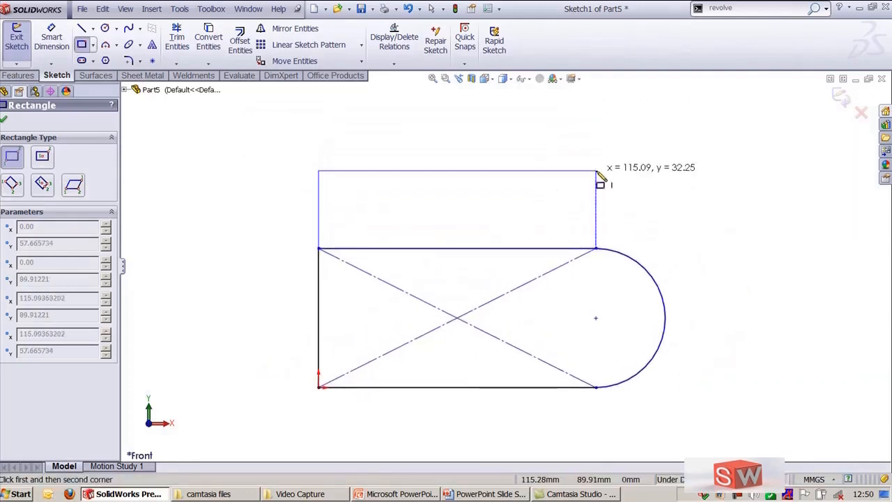
{"action": "left_click", "coordinate": [597, 172]}
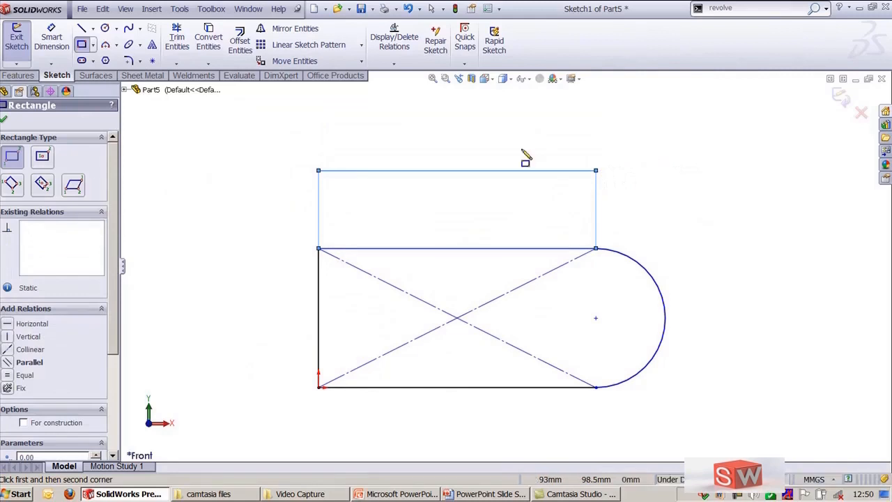
Step: Draw a center rectangle about 86 by 25 mm centered on the intersection of the construction diagonals
{"action": "left_click", "coordinate": [44, 162]}
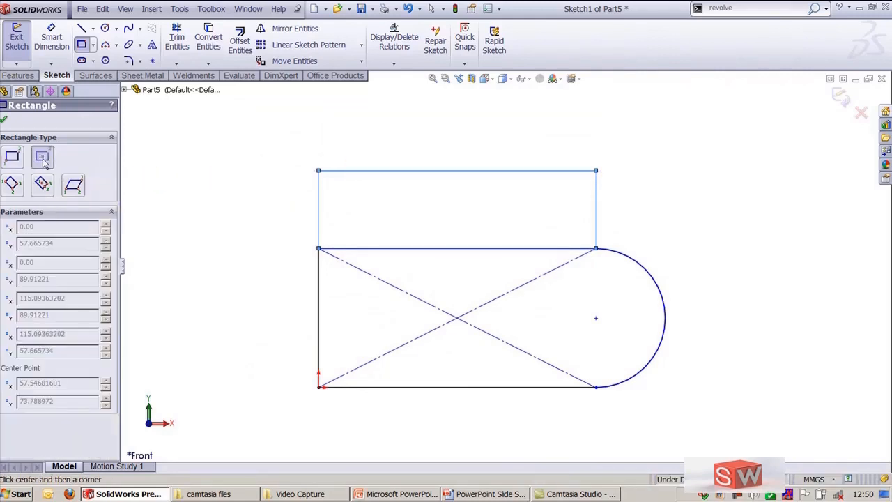
{"action": "left_click", "coordinate": [457, 318]}
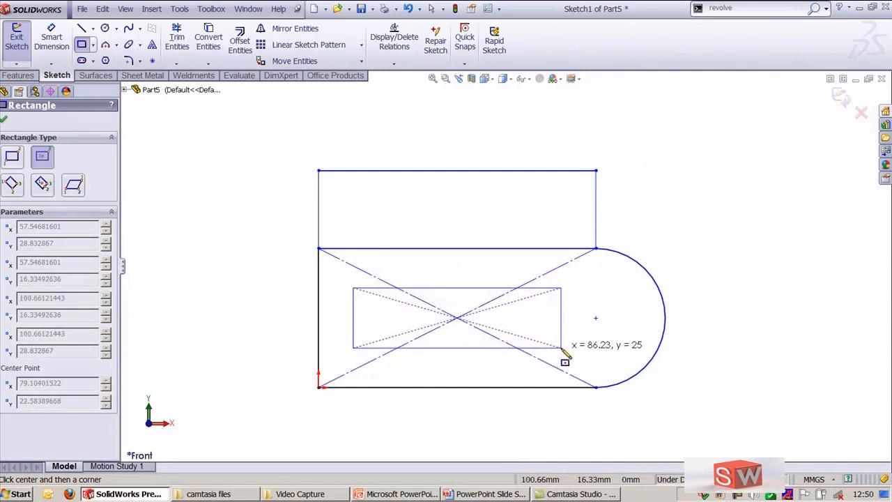
{"action": "left_click", "coordinate": [561, 348]}
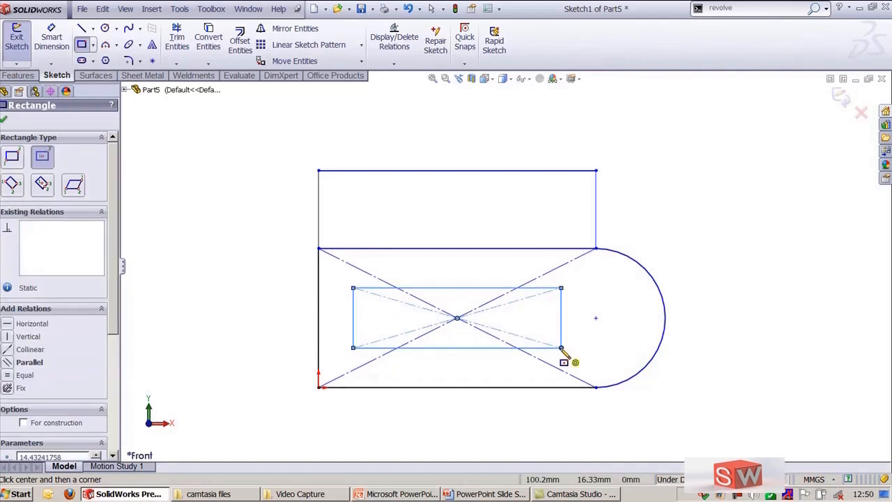
Step: Draw a 3 point corner rectangle from the top rectangle's upper-left corner, about 63 mm long at 24° and 29 mm wide
{"action": "left_click", "coordinate": [12, 184]}
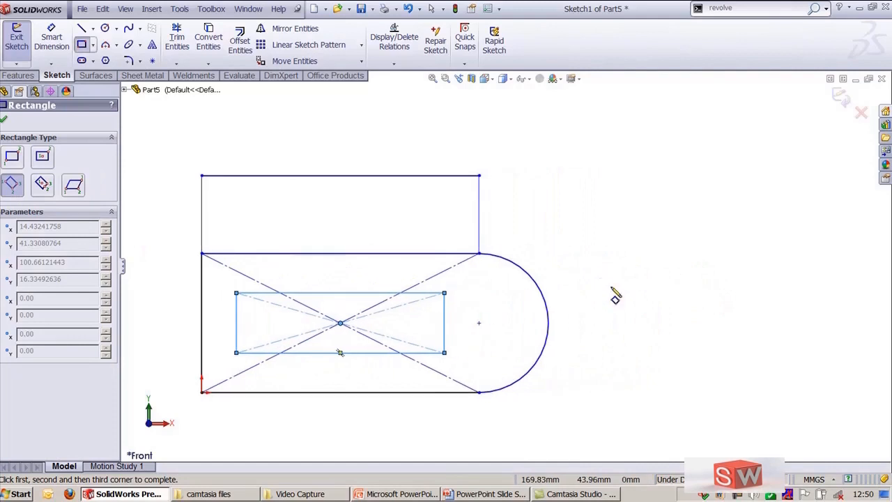
{"action": "mouse_move", "coordinate": [583, 265]}
{"action": "middle_mouse_down", "text": "ctrl"}
{"action": "mouse_move", "coordinate": [685, 283]}
{"action": "mouse_move", "coordinate": [717, 308]}
{"action": "middle_mouse_up", "text": "ctrl"}
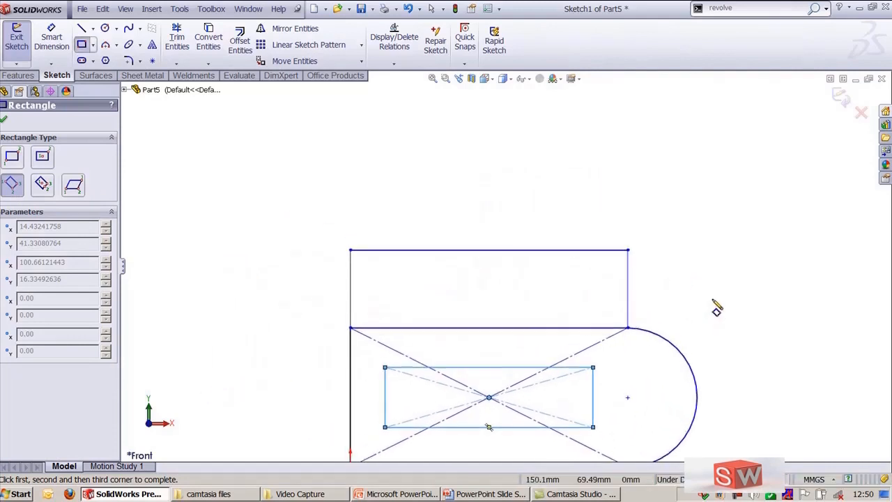
{"action": "left_click", "coordinate": [350, 250]}
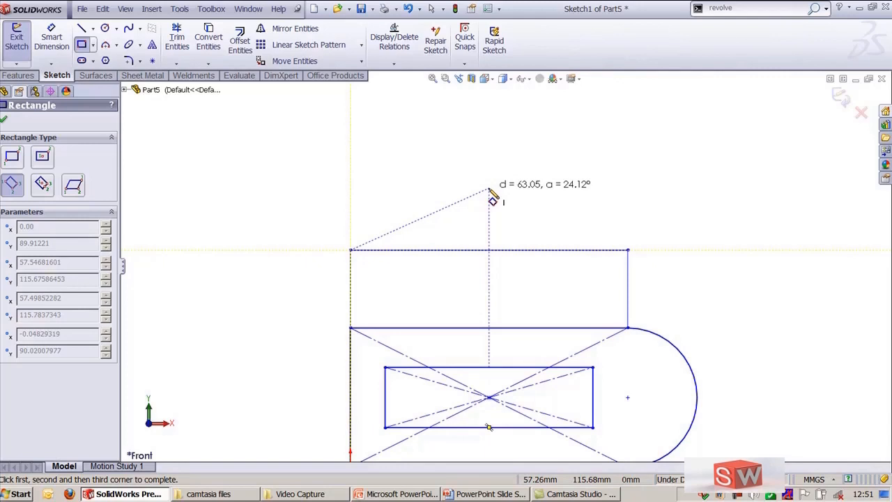
{"action": "left_click", "coordinate": [490, 189]}
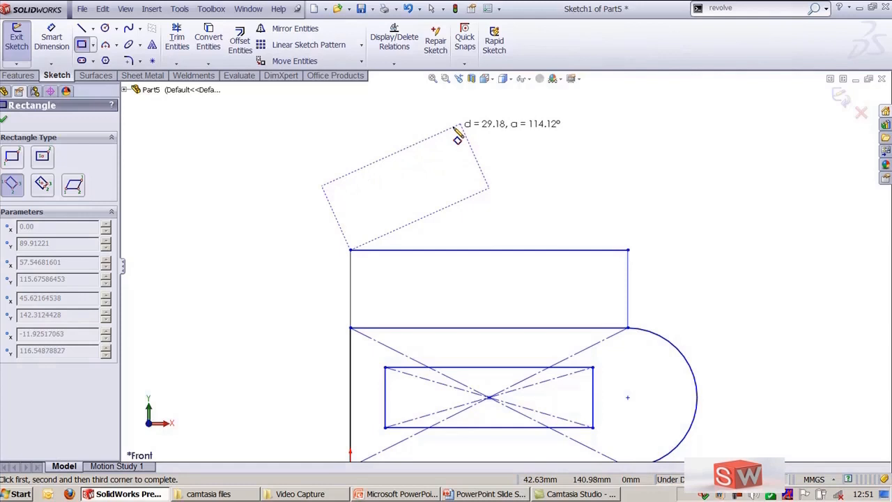
{"action": "left_click", "coordinate": [458, 137]}
{"action": "scroll", "coordinate": [564, 205], "scroll_direction": "up", "scroll_amount": 2}
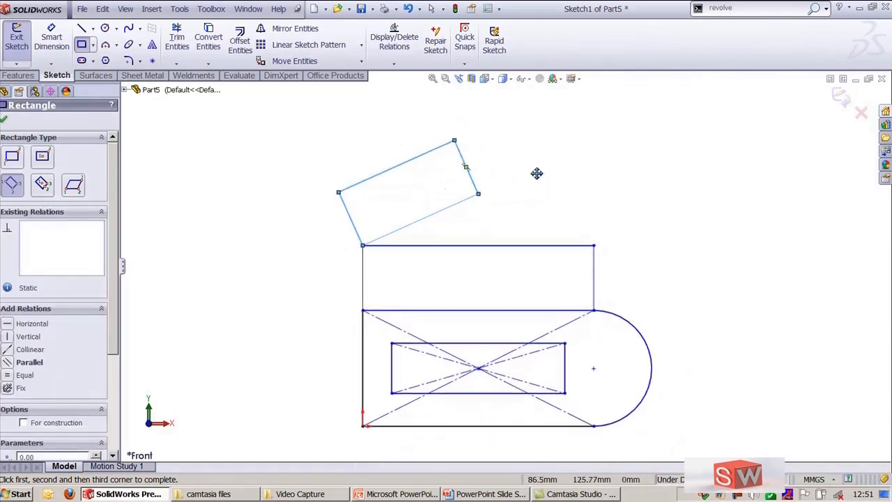
{"action": "middle_click_drag", "start_coordinate": [537, 173], "coordinate": [507, 159], "text": "ctrl"}
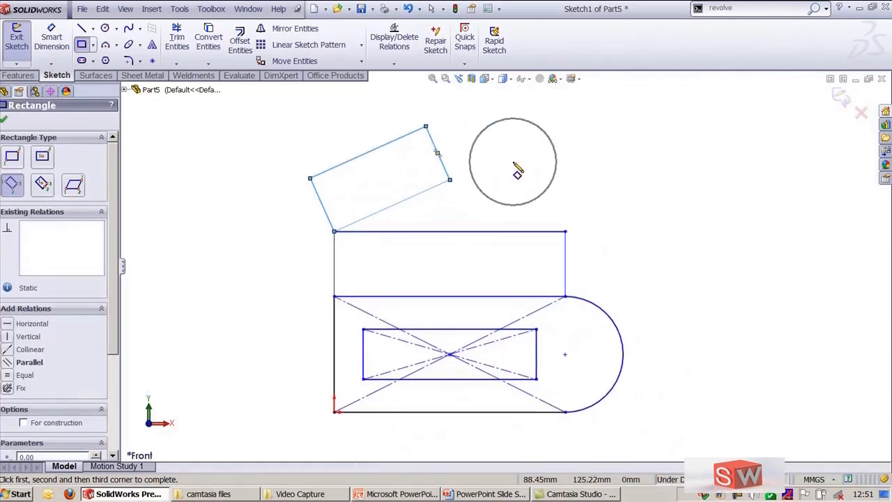
Step: Draw a 3 point center rectangle inside the top rectangle, about 16 mm wide at about 18° and 10 mm long
{"action": "left_click", "coordinate": [42, 185]}
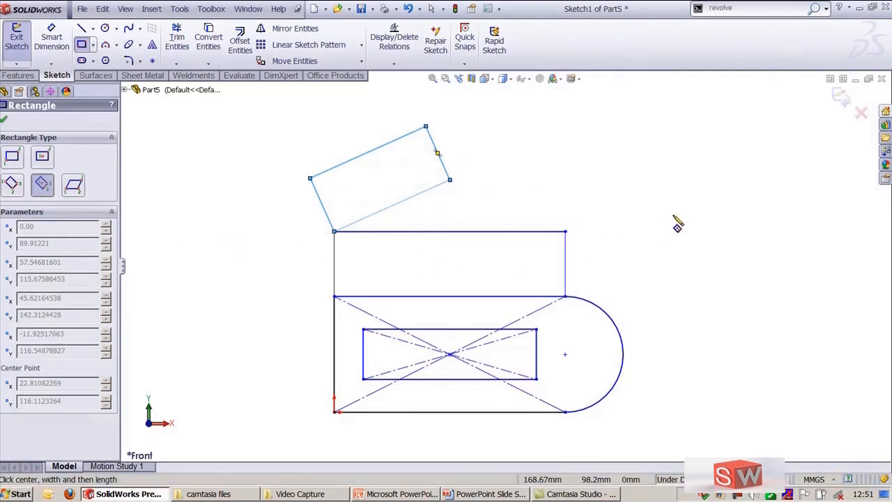
{"action": "scroll", "coordinate": [460, 275], "scroll_direction": "down", "scroll_amount": 3}
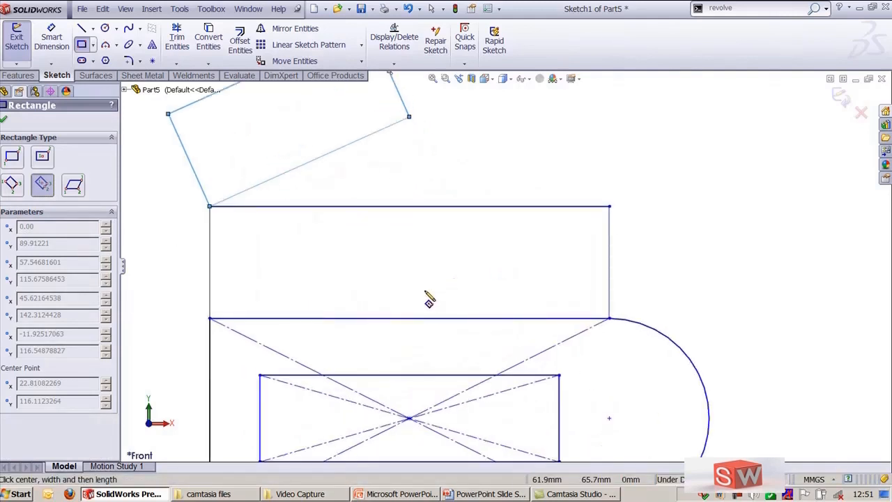
{"action": "middle_click_drag", "start_coordinate": [434, 296], "coordinate": [471, 269], "text": "ctrl"}
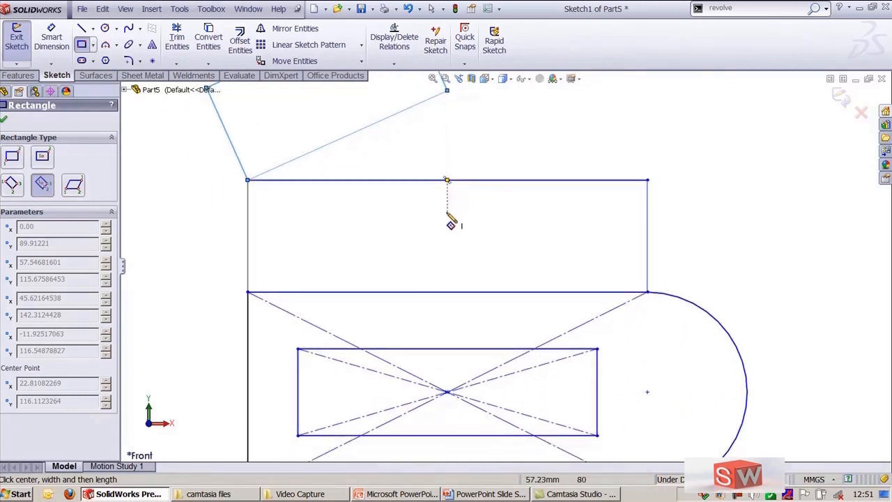
{"action": "left_click", "coordinate": [248, 236]}
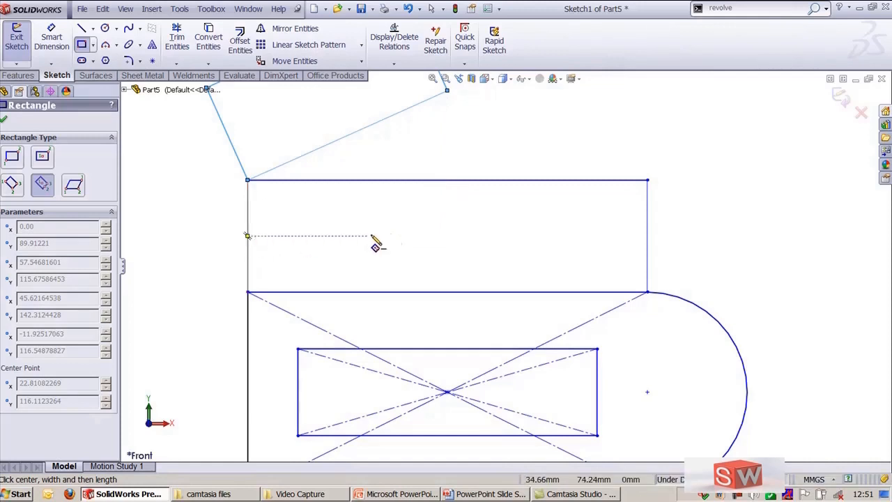
{"action": "left_click", "coordinate": [447, 237]}
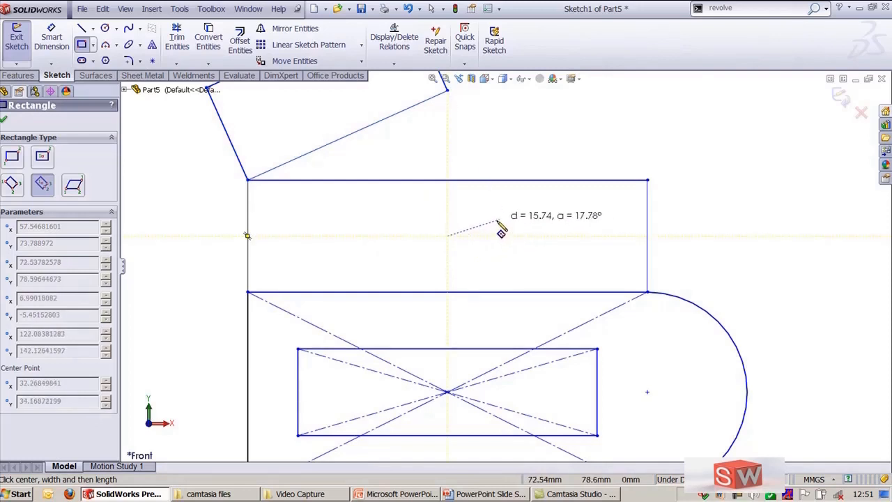
{"action": "left_click", "coordinate": [480, 227]}
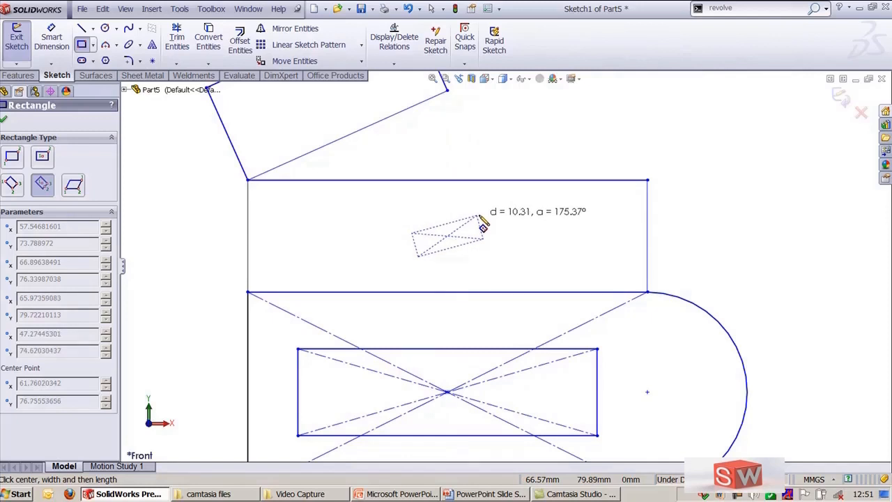
{"action": "left_click", "coordinate": [478, 218]}
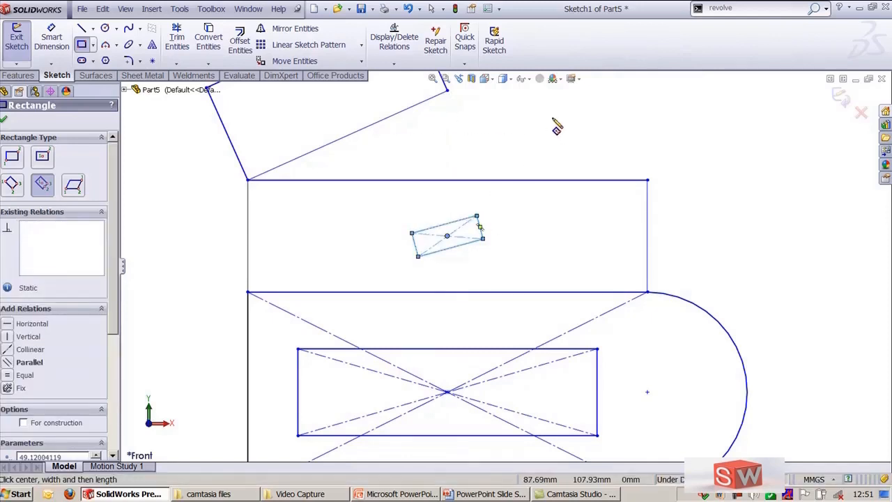
Step: Draw a parallelogram right of the profile, about 85 mm horizontal side and 36 mm slanted side at about 154°
{"action": "left_click", "coordinate": [74, 185]}
{"action": "scroll", "coordinate": [500, 362], "scroll_direction": "up", "scroll_amount": 3}
{"action": "middle_click_drag", "start_coordinate": [651, 265], "coordinate": [514, 257], "text": "ctrl"}
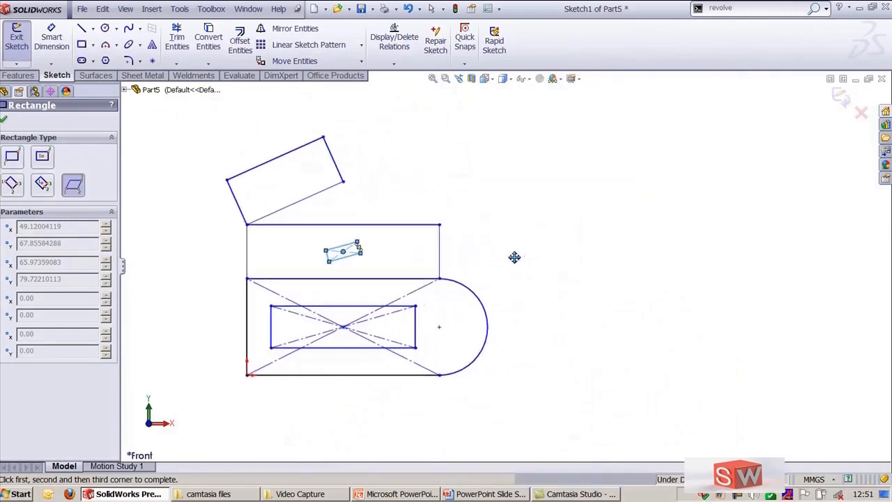
{"action": "left_click", "coordinate": [543, 224]}
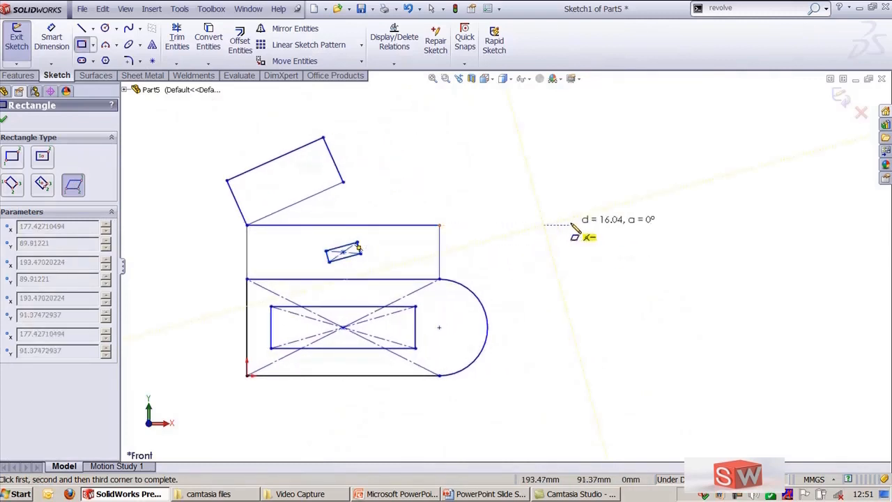
{"action": "left_click", "coordinate": [686, 225]}
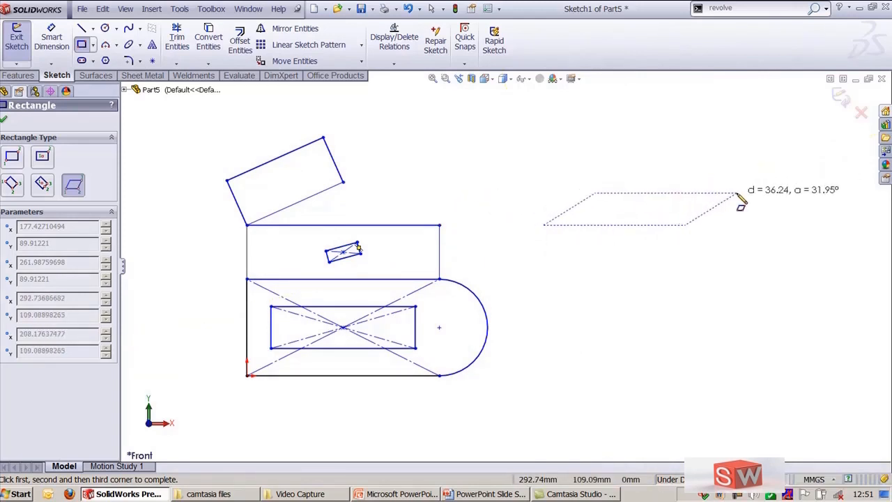
{"action": "left_click", "coordinate": [632, 200]}
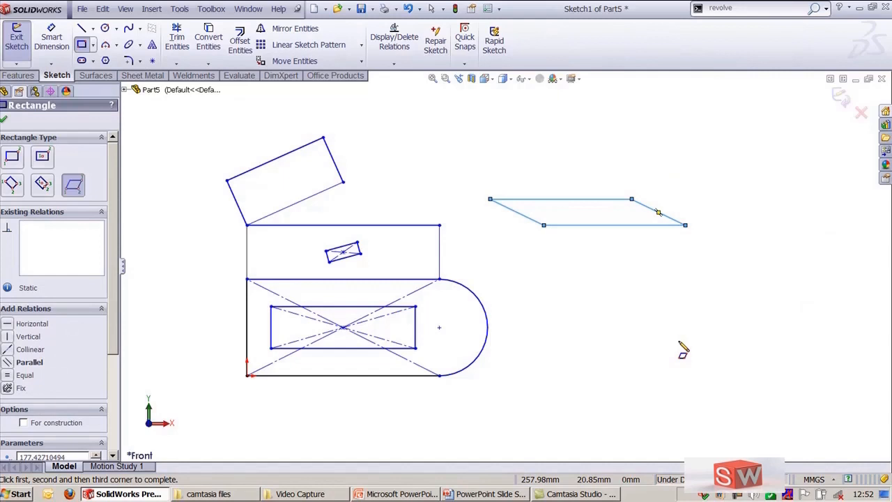
{"action": "key", "text": "Escape"}
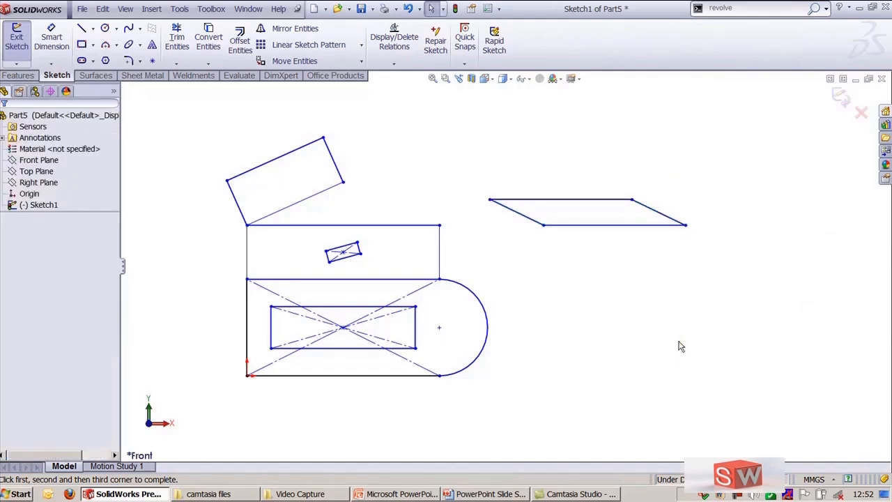
{"action": "scroll", "coordinate": [539, 374], "scroll_direction": "down", "scroll_amount": 1}
{"action": "scroll", "coordinate": [554, 380], "scroll_direction": "up", "scroll_amount": 1}
{"action": "middle_click_drag", "start_coordinate": [569, 380], "coordinate": [583, 378], "text": "ctrl"}
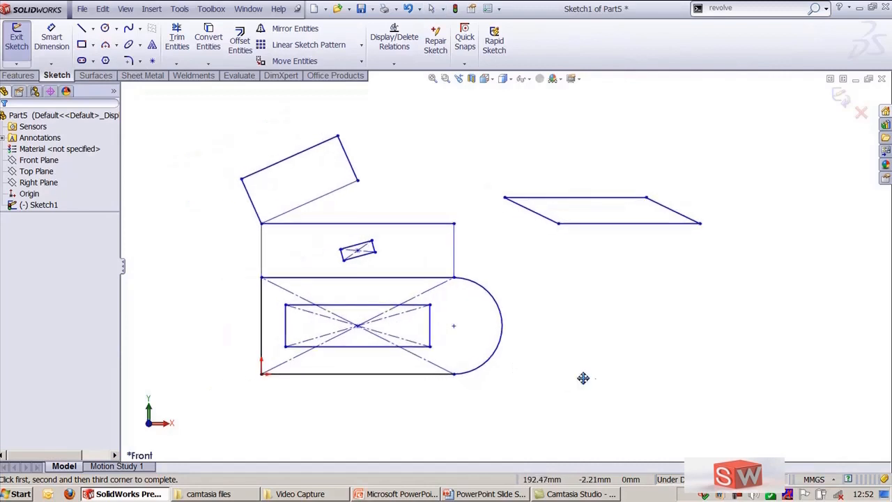
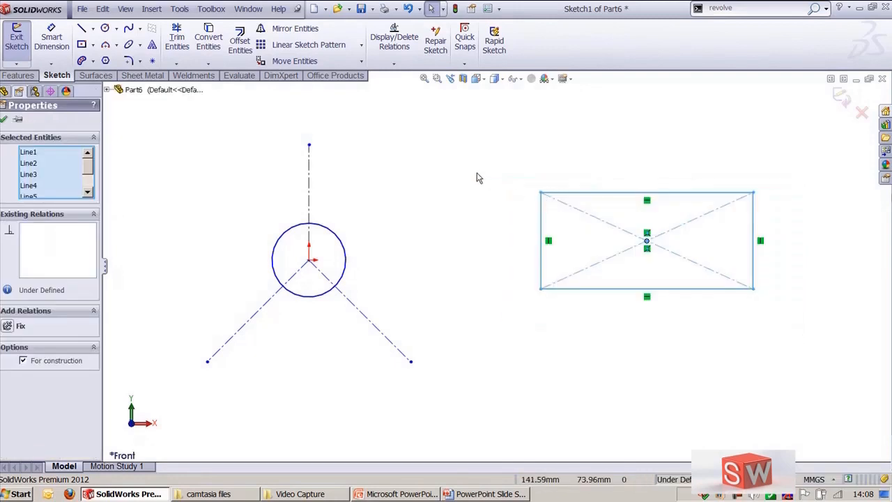
Step: Draw a centerpoint straight slot with added dimensions from the rectangle's center, about 119 mm long and 25 mm wide
{"action": "left_click", "coordinate": [477, 176]}
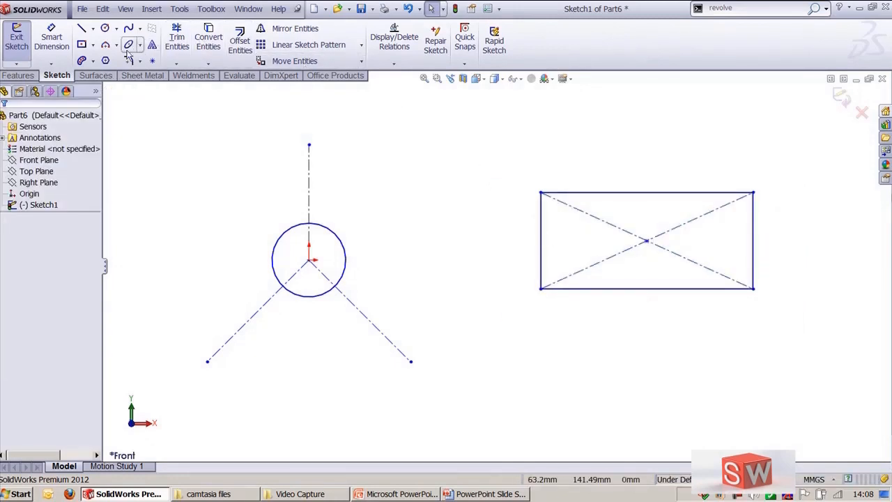
{"action": "left_click", "coordinate": [93, 62]}
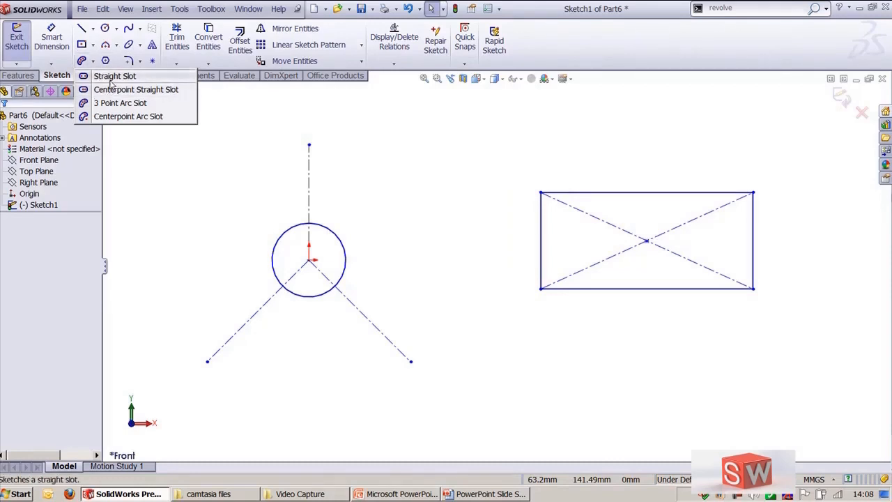
{"action": "left_click", "coordinate": [111, 76]}
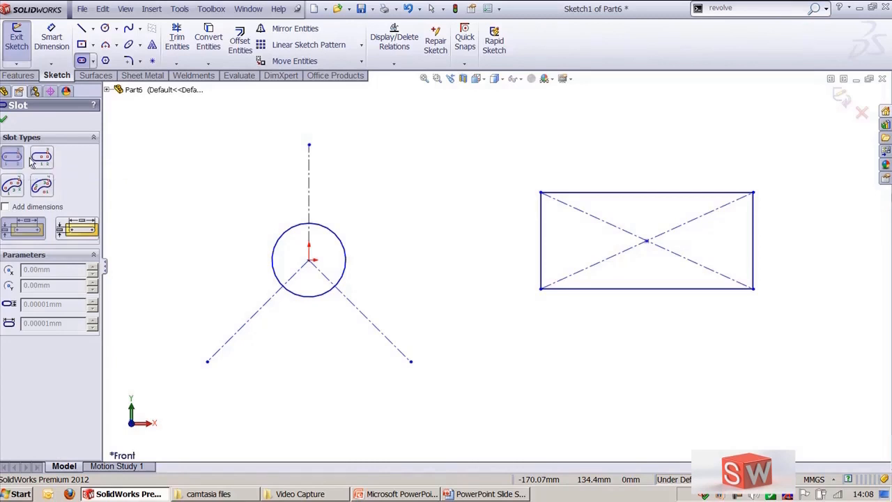
{"action": "left_click", "coordinate": [39, 160]}
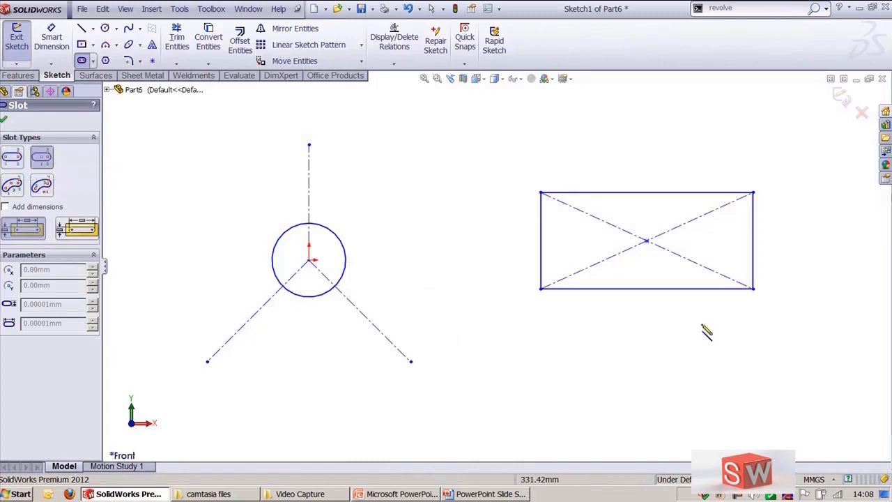
{"action": "left_click", "coordinate": [647, 241]}
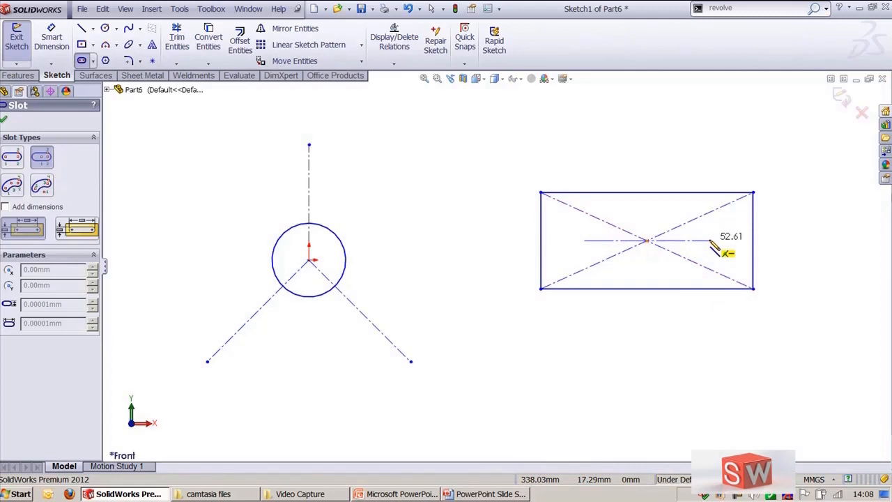
{"action": "left_click", "coordinate": [4, 207]}
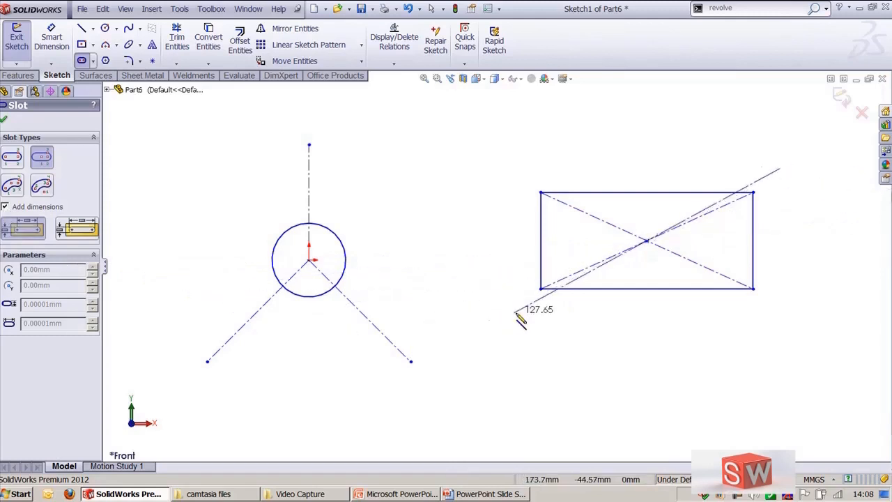
{"action": "left_click", "coordinate": [718, 241]}
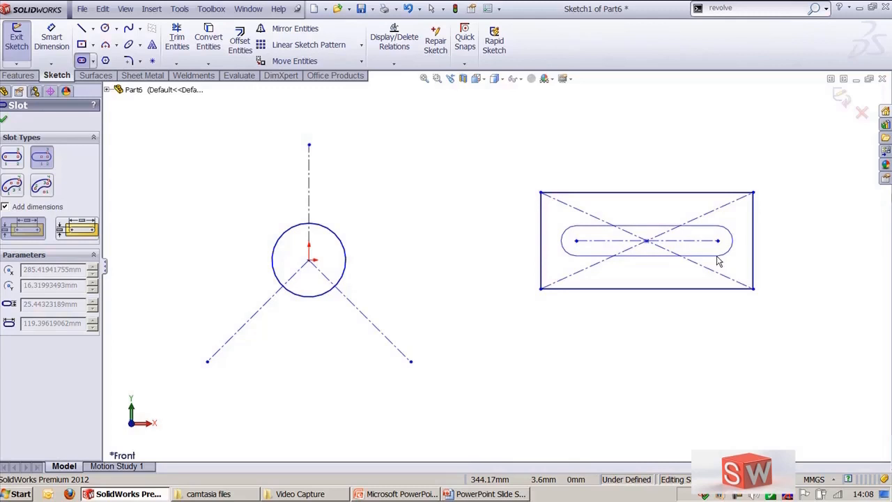
{"action": "left_click", "coordinate": [718, 261]}
Step: Draw a straight slot below the rectangle, about 179 mm long and 81 mm wide
{"action": "scroll", "coordinate": [807, 179], "scroll_direction": "down", "scroll_amount": 3}
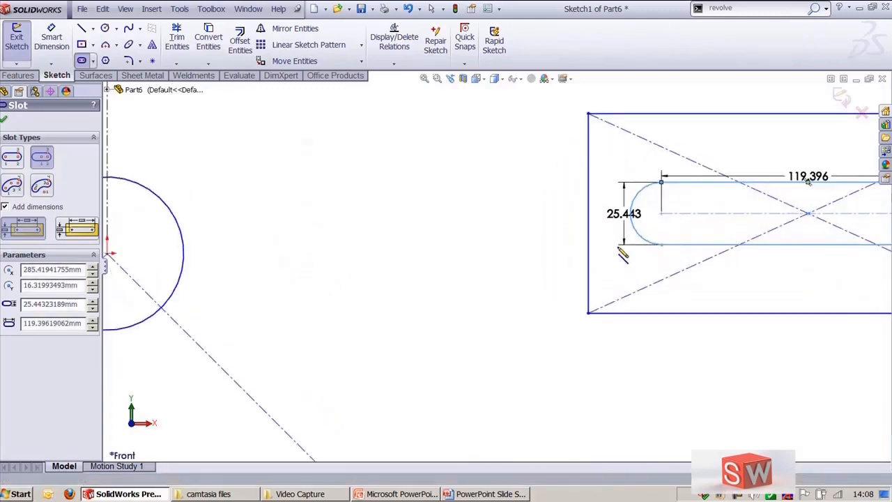
{"action": "scroll", "coordinate": [807, 180], "scroll_direction": "up", "scroll_amount": 3}
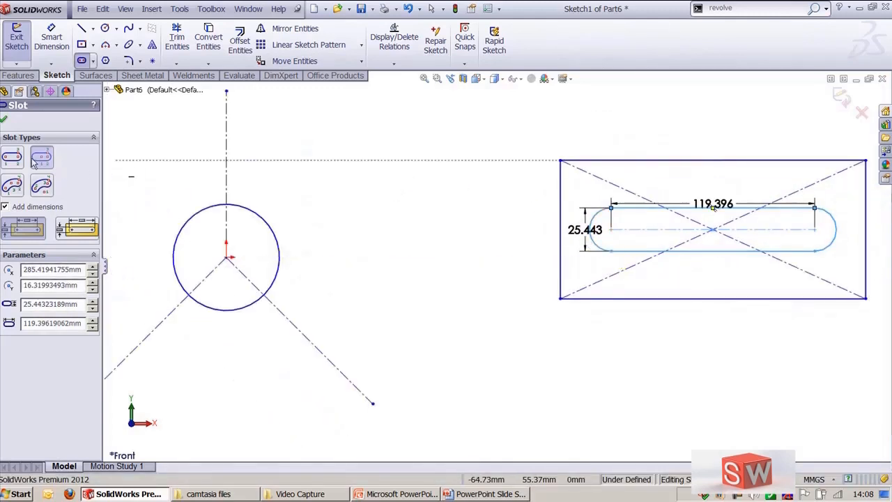
{"action": "left_click", "coordinate": [13, 158]}
{"action": "middle_click_drag", "start_coordinate": [709, 420], "coordinate": [603, 379], "text": "ctrl"}
{"action": "left_click", "coordinate": [267, 362]}
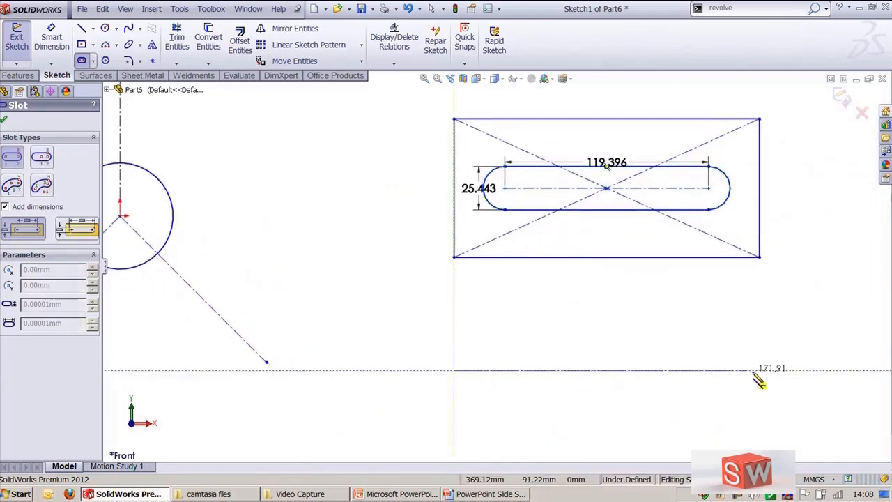
{"action": "left_click", "coordinate": [760, 370]}
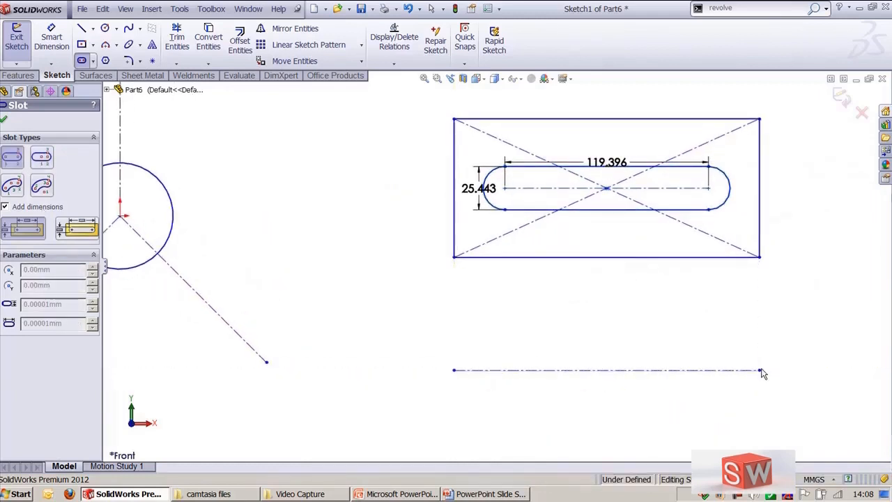
{"action": "left_click", "coordinate": [790, 445]}
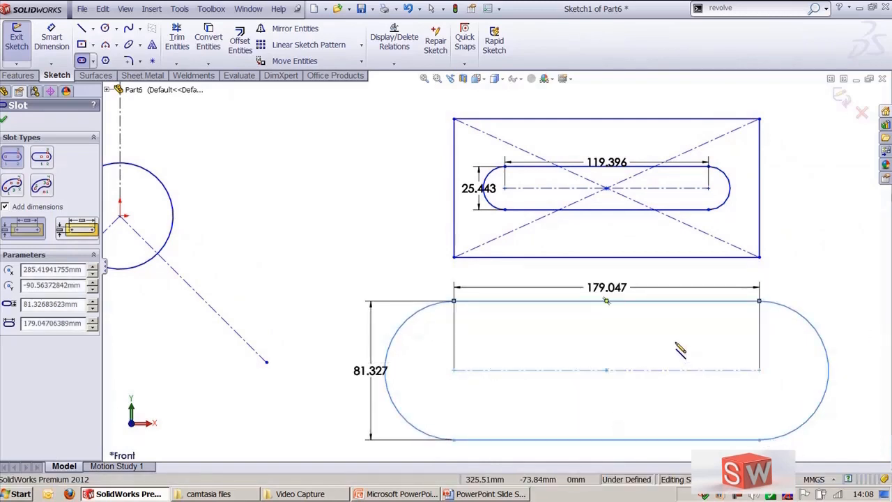
Step: Move the lower slot's length dimension inside the slot
{"action": "key", "text": "Escape"}
{"action": "left_click_drag", "start_coordinate": [607, 287], "coordinate": [613, 340]}
{"action": "left_click", "coordinate": [341, 230]}
{"action": "scroll", "coordinate": [716, 340], "scroll_direction": "up", "scroll_amount": 3}
{"action": "middle_click_drag", "start_coordinate": [473, 246], "coordinate": [592, 306], "text": "ctrl"}
{"action": "scroll", "coordinate": [457, 339], "scroll_direction": "down", "scroll_amount": 2}
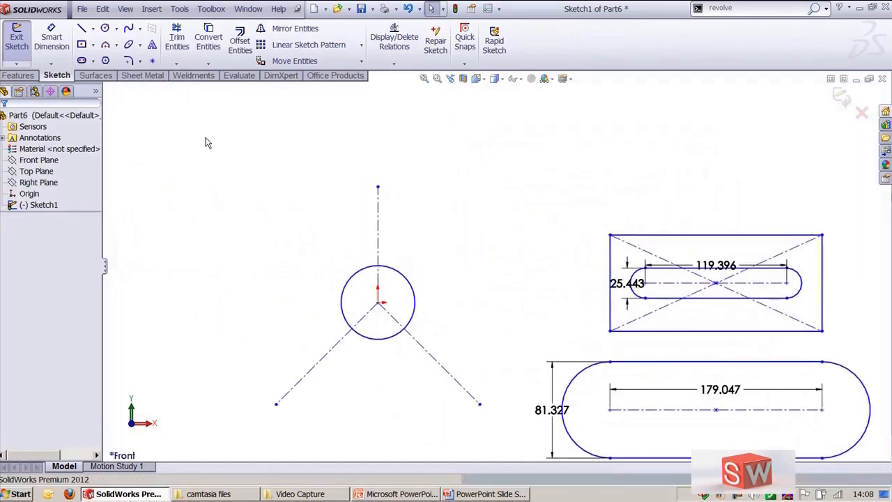
Step: Draw a 3 point arc slot between the lower endpoints of the construction lines, then undo it
{"action": "left_click", "coordinate": [93, 61]}
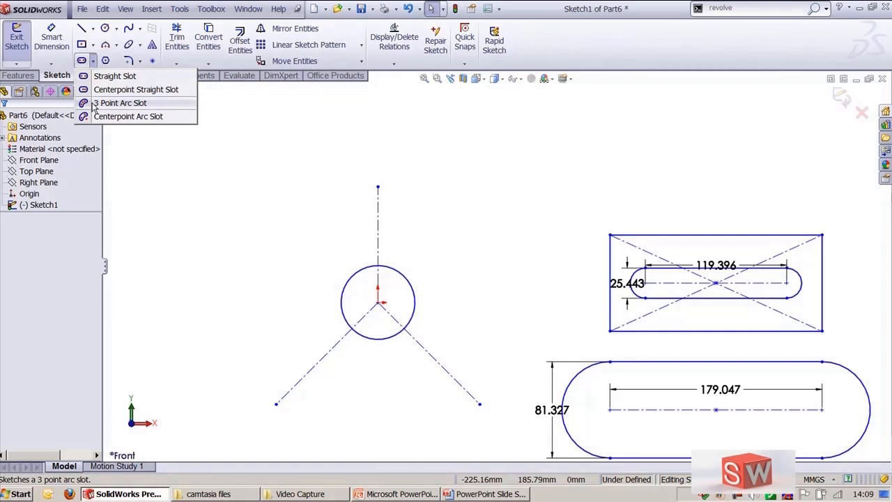
{"action": "left_click", "coordinate": [94, 104]}
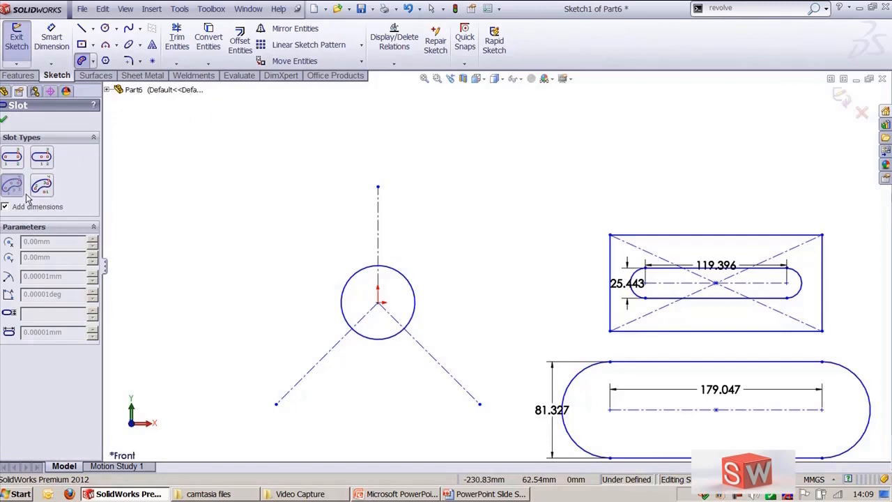
{"action": "left_click", "coordinate": [276, 403]}
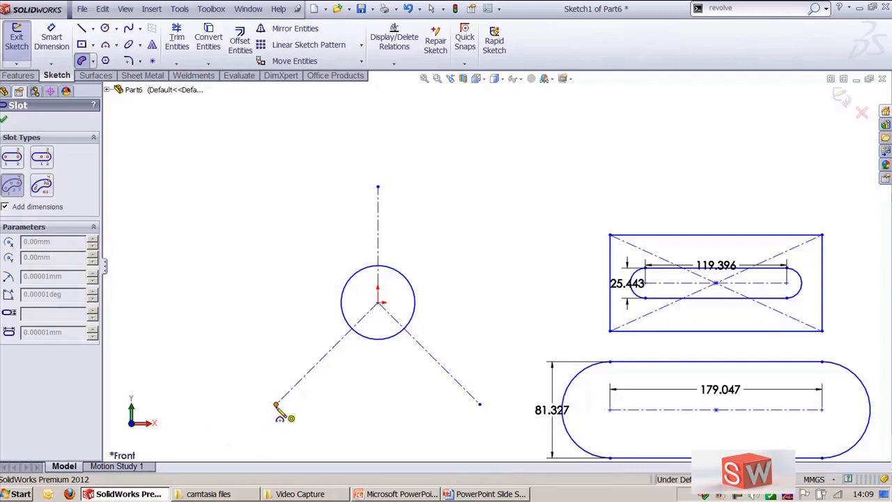
{"action": "left_click", "coordinate": [480, 404]}
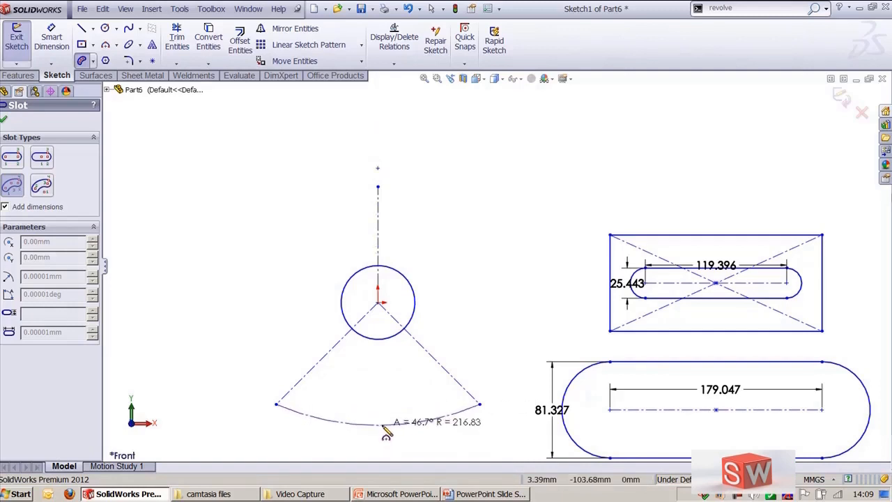
{"action": "left_click", "coordinate": [377, 426]}
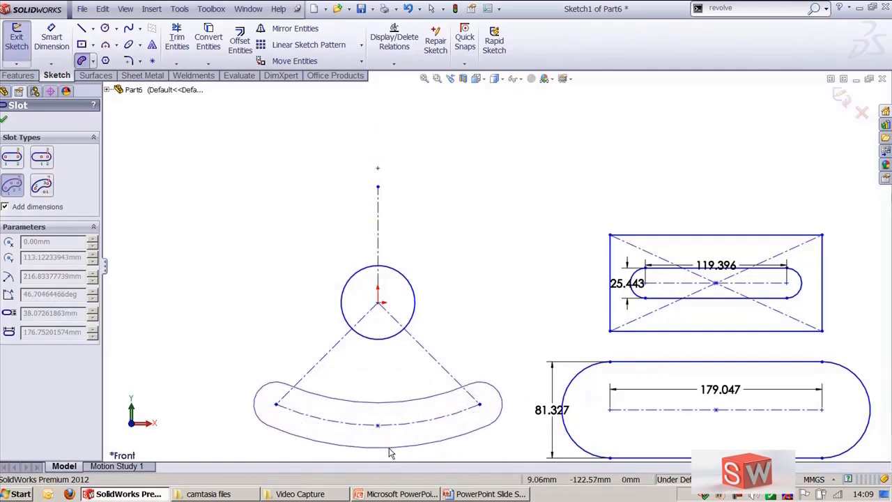
{"action": "middle_click_drag", "start_coordinate": [389, 448], "coordinate": [403, 388], "text": "ctrl"}
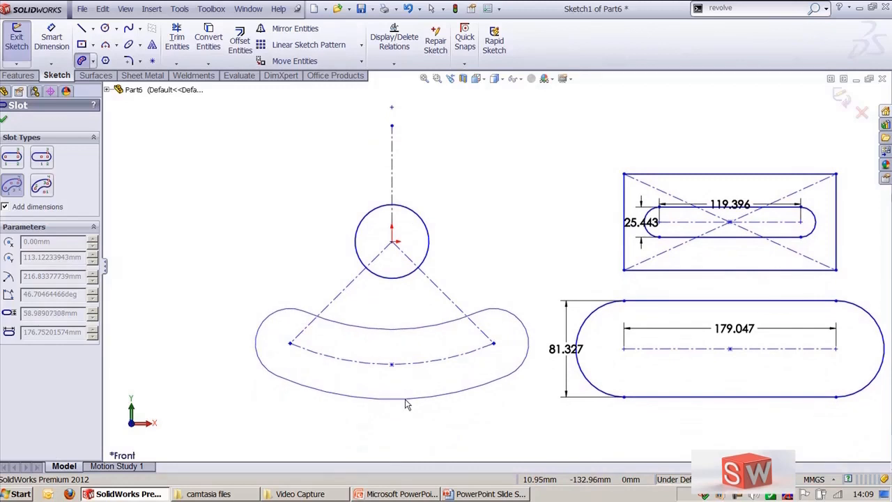
{"action": "left_click", "coordinate": [407, 405]}
{"action": "key", "text": "Escape"}
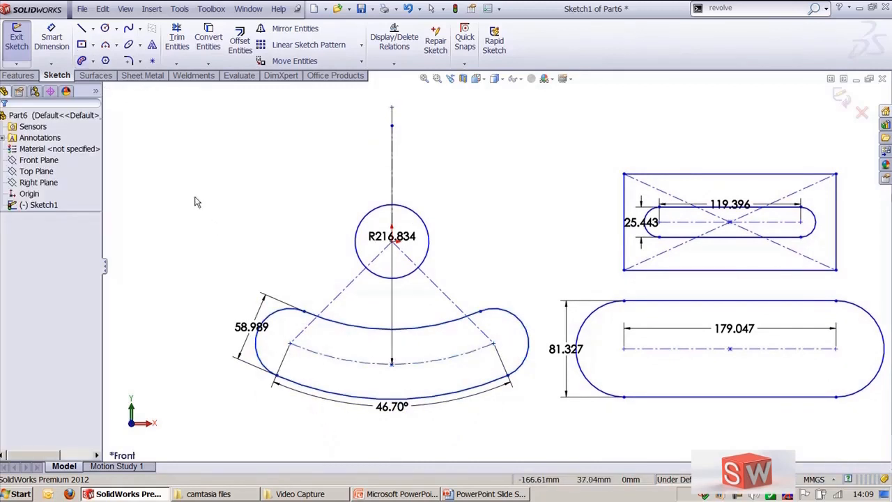
{"action": "key", "text": "ctrl+z"}
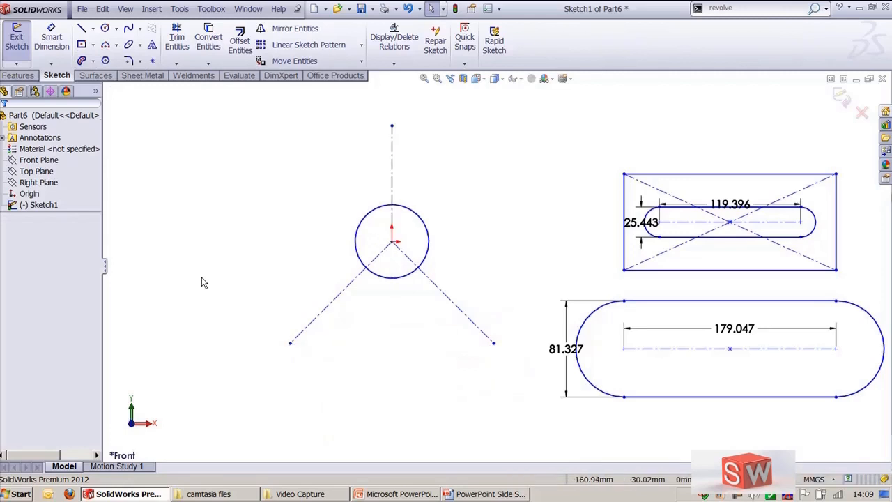
Step: Draw a centerpoint arc slot centered at the origin through the construction lines' lower endpoints, about 122 mm radius, 90° and 72 mm wide
{"action": "left_click", "coordinate": [93, 63]}
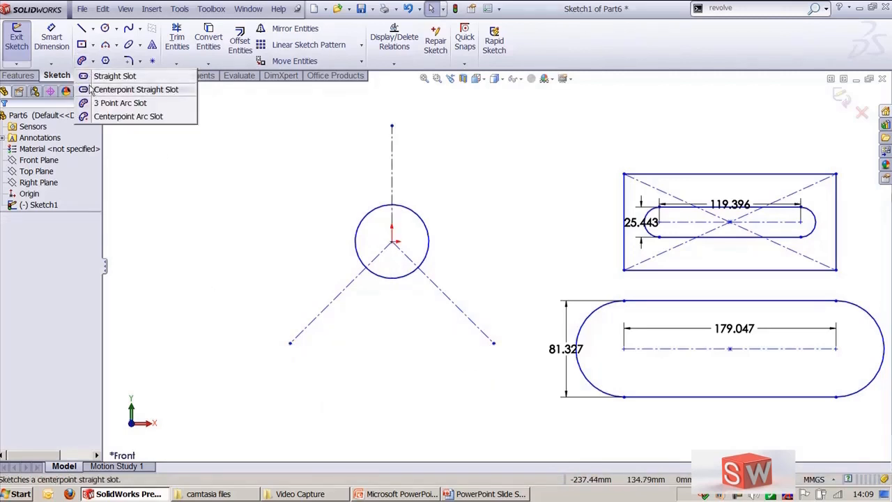
{"action": "left_click", "coordinate": [112, 117]}
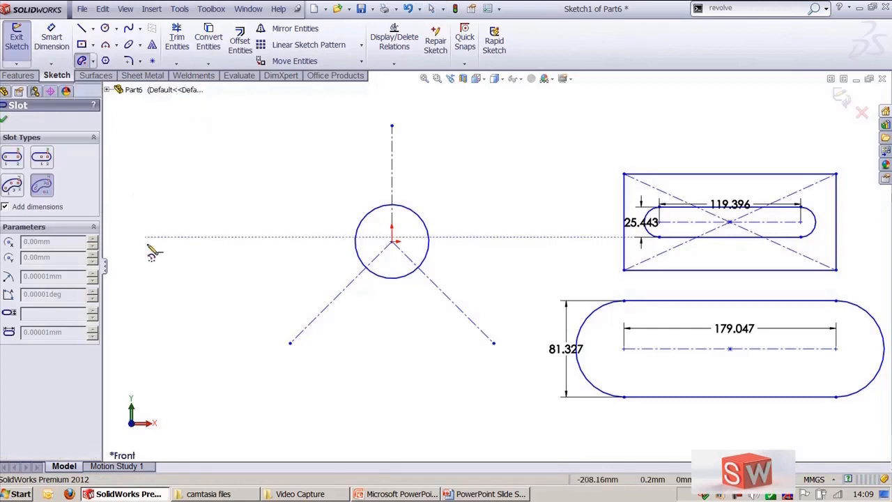
{"action": "left_click", "coordinate": [392, 242]}
{"action": "left_click", "coordinate": [290, 342]}
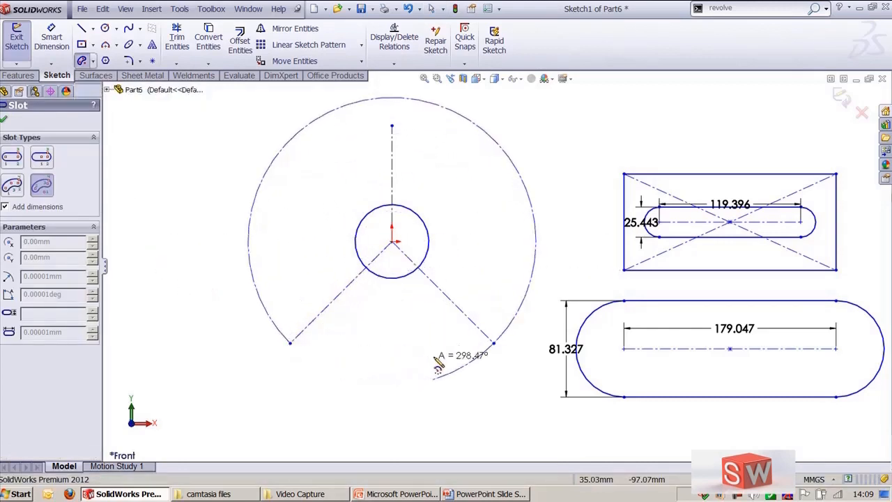
{"action": "left_click", "coordinate": [493, 345]}
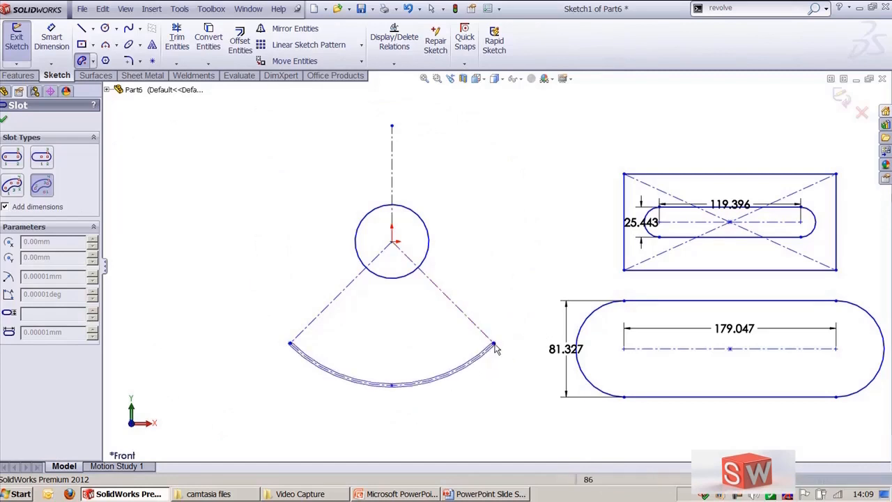
{"action": "left_click", "coordinate": [527, 342]}
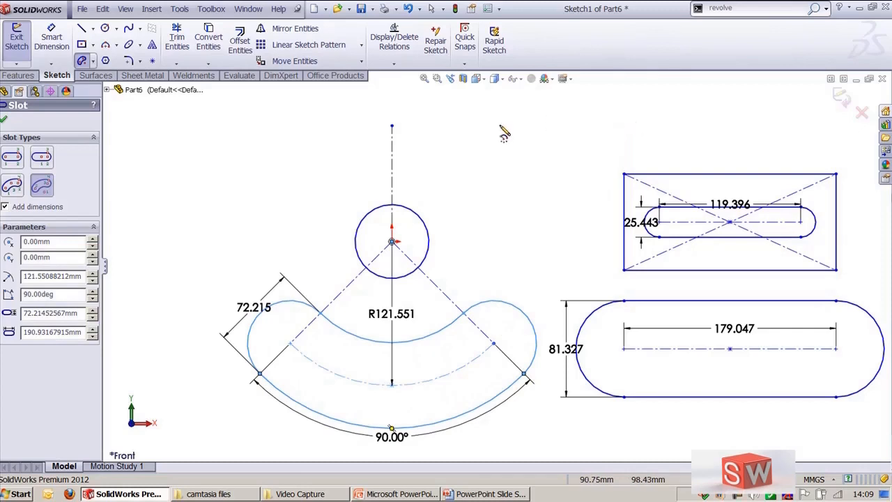
{"action": "key", "text": "Escape"}
Step: Reposition the arc slot's width, radius and angle dimensions away from the slot
{"action": "left_click_drag", "start_coordinate": [254, 308], "coordinate": [218, 288]}
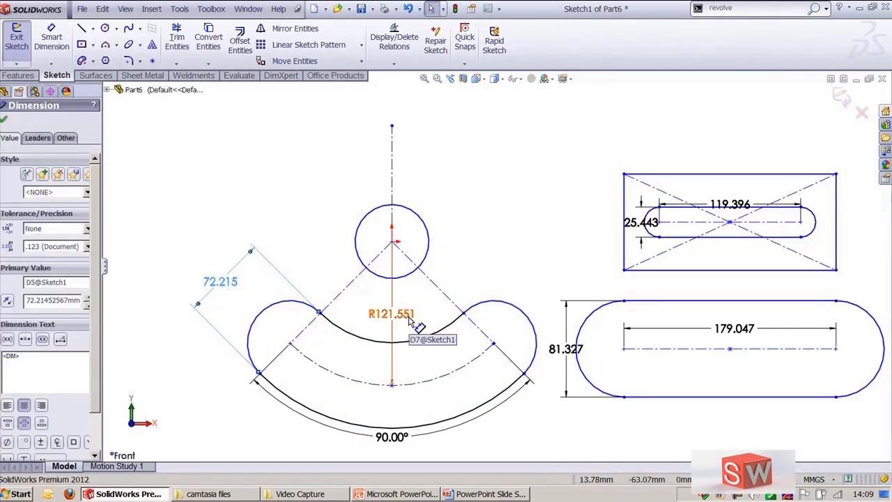
{"action": "left_click_drag", "start_coordinate": [412, 320], "coordinate": [277, 441]}
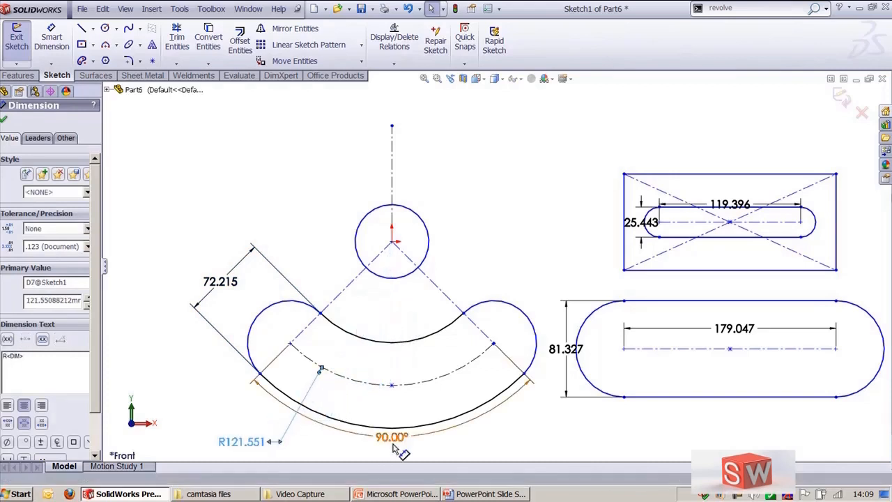
{"action": "left_click_drag", "start_coordinate": [392, 437], "coordinate": [476, 436]}
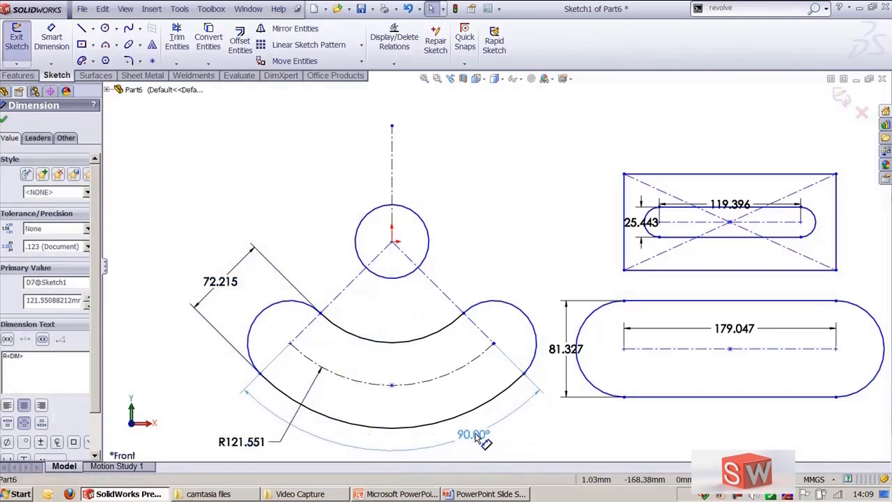
{"action": "left_click", "coordinate": [504, 225]}
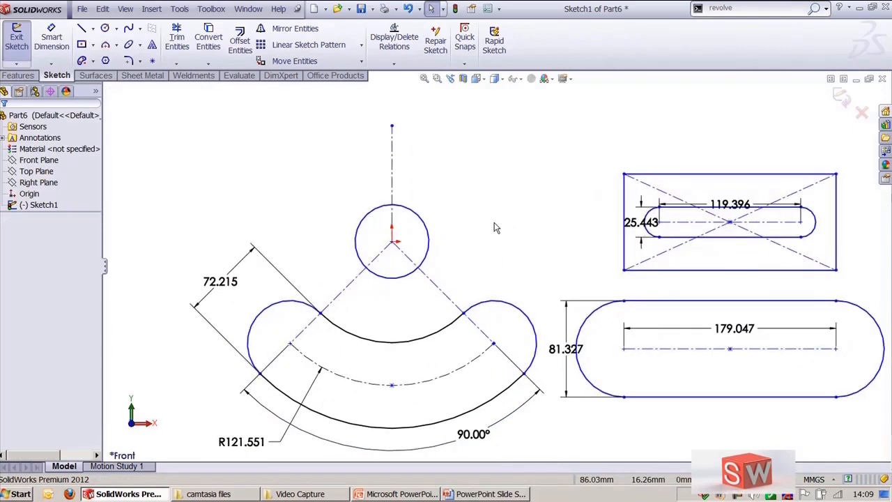
Step: Select the arc slot to inspect its slot parameters
{"action": "scroll", "coordinate": [495, 228], "scroll_direction": "up", "scroll_amount": 1}
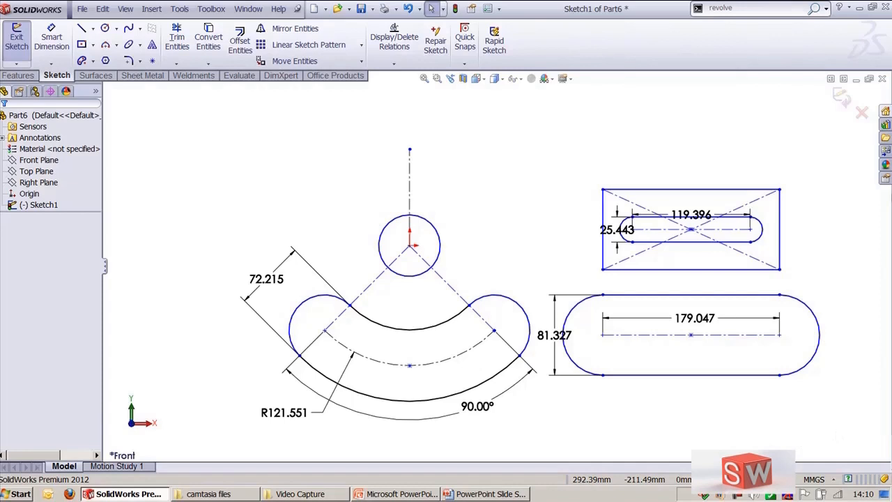
{"action": "left_click", "coordinate": [268, 280]}
{"action": "mouse_move", "coordinate": [278, 291]}
{"action": "left_mouse_down"}
{"action": "mouse_move", "coordinate": [542, 408]}
{"action": "mouse_move", "coordinate": [542, 427]}
{"action": "left_mouse_up"}
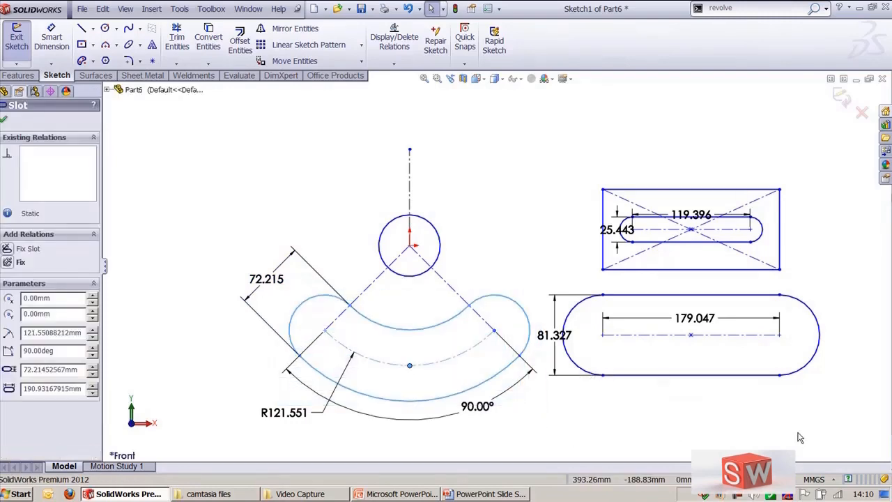
{"action": "left_click", "coordinate": [800, 438]}
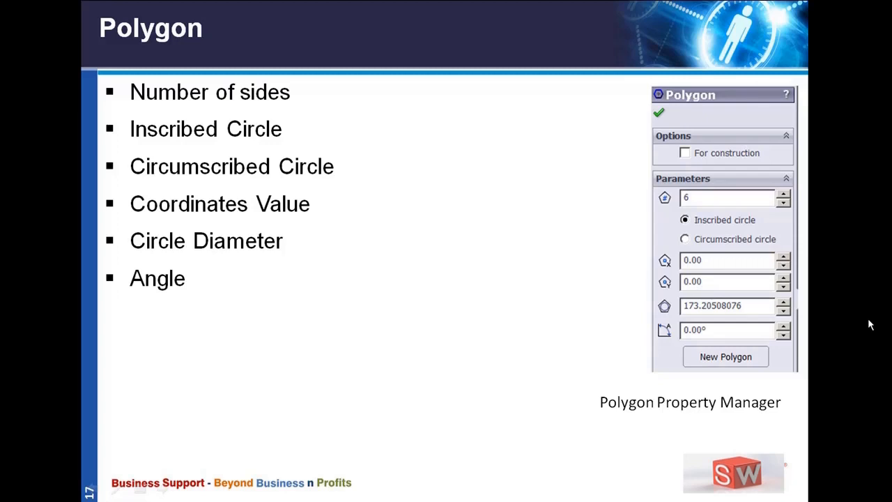
{"action": "left_click", "coordinate": [728, 367]}
{"action": "key", "text": "alt+Tab"}
{"action": "key", "text": "alt+Tab"}
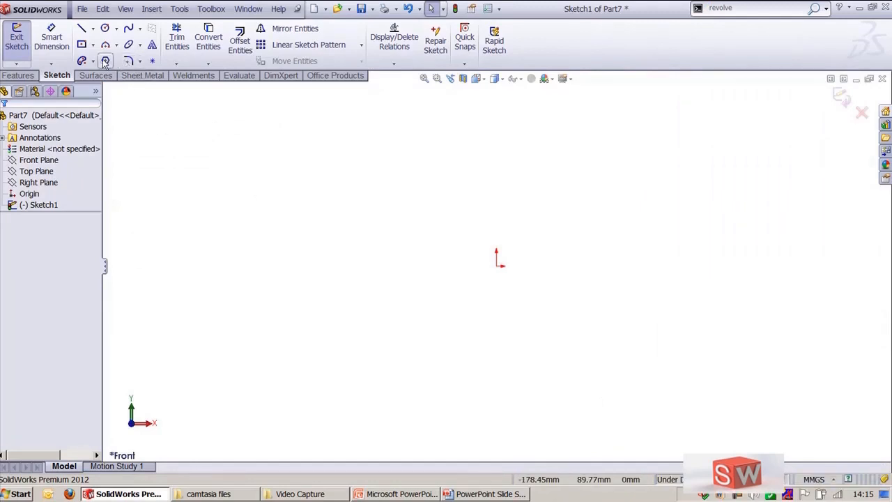
Step: Draw a polygon centered at the origin and set its number of sides to 6
{"action": "left_click", "coordinate": [179, 9]}
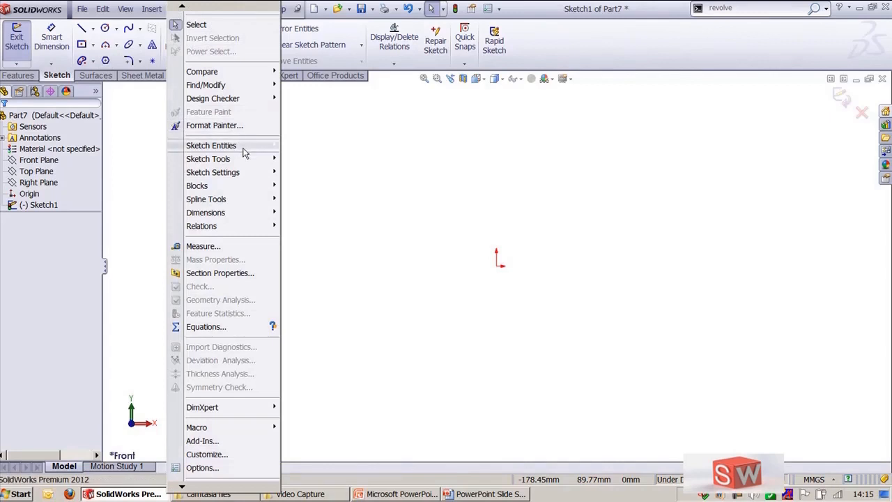
{"action": "mouse_move", "coordinate": [244, 152]}
{"action": "left_click", "coordinate": [331, 234]}
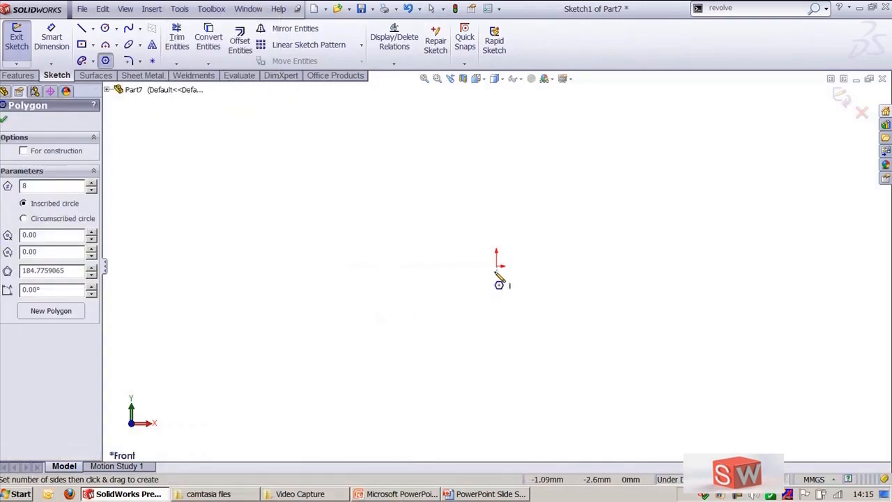
{"action": "left_click_drag", "start_coordinate": [497, 265], "coordinate": [612, 265]}
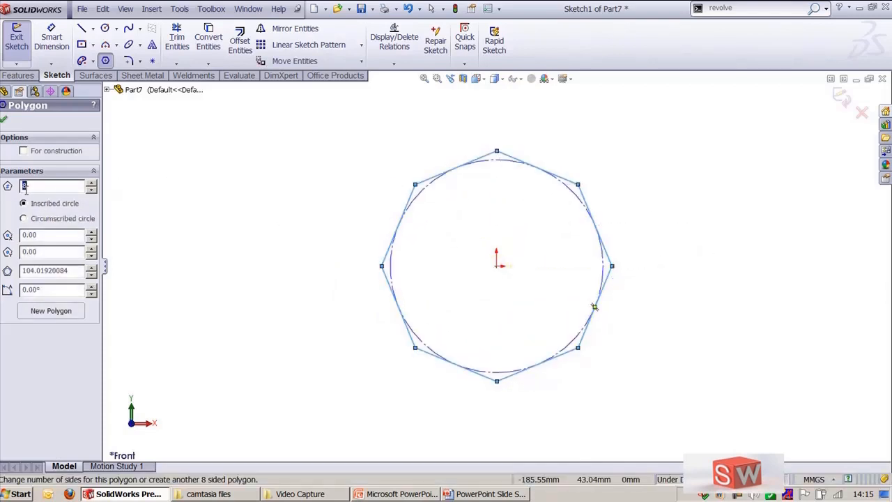
{"action": "type", "text": "6"}
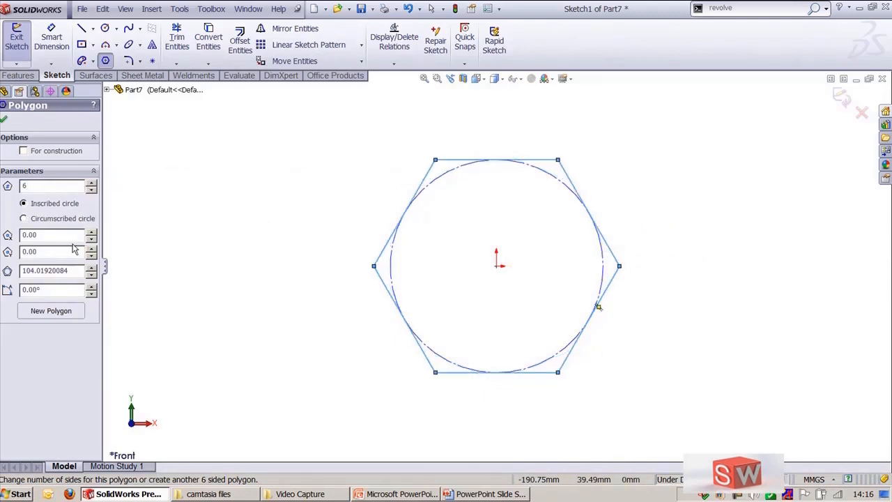
Step: Set the hexagon's inscribed circle diameter to 80 and its angle to 90°, then confirm the polygon
{"action": "double_click", "coordinate": [83, 270]}
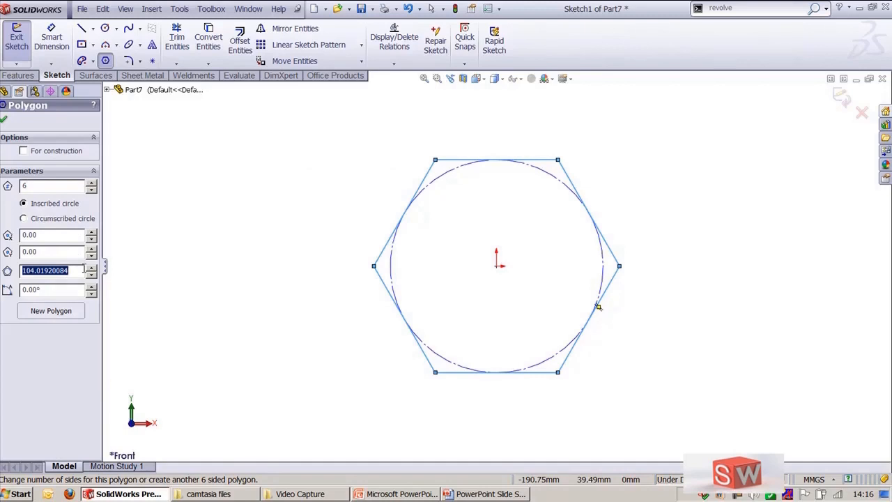
{"action": "type", "text": "80"}
{"action": "key", "text": "Return"}
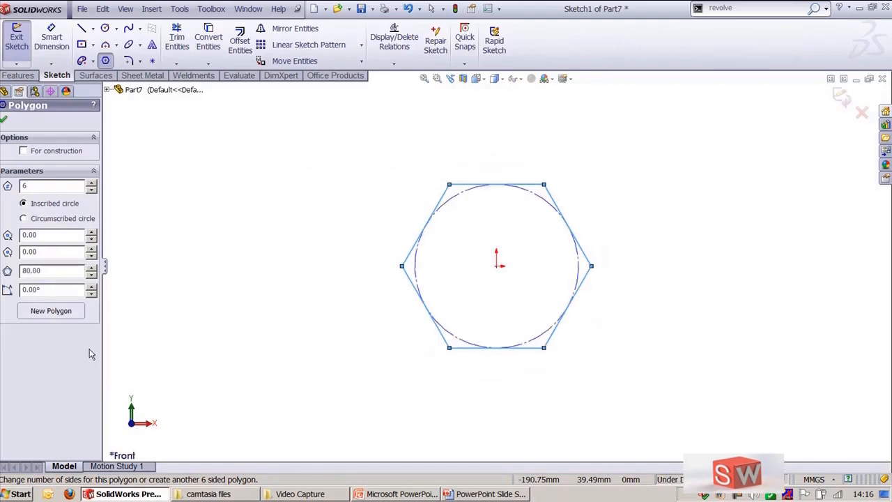
{"action": "double_click", "coordinate": [60, 291]}
{"action": "type", "text": "90"}
{"action": "key", "text": "Return"}
{"action": "left_click", "coordinate": [4, 121]}
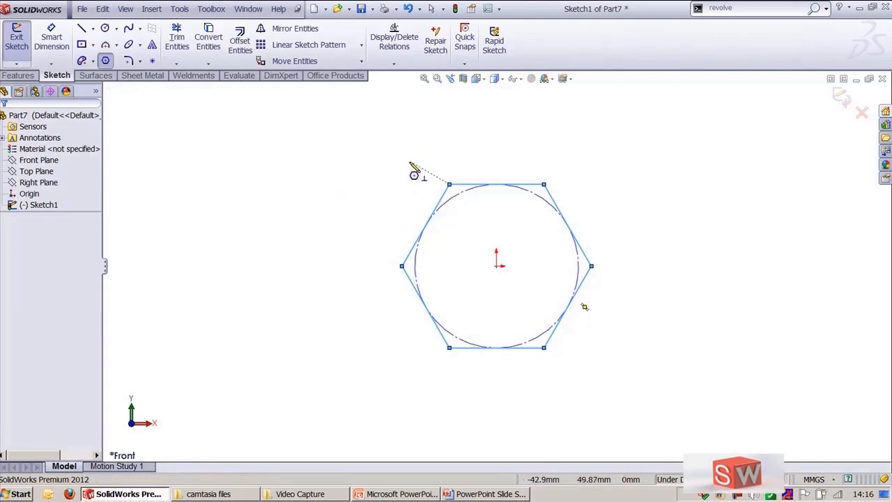
Step: Draw a second hexagon to the right of the first, about 25 mm in radius
{"action": "middle_click_drag", "start_coordinate": [727, 231], "coordinate": [638, 256], "text": "ctrl"}
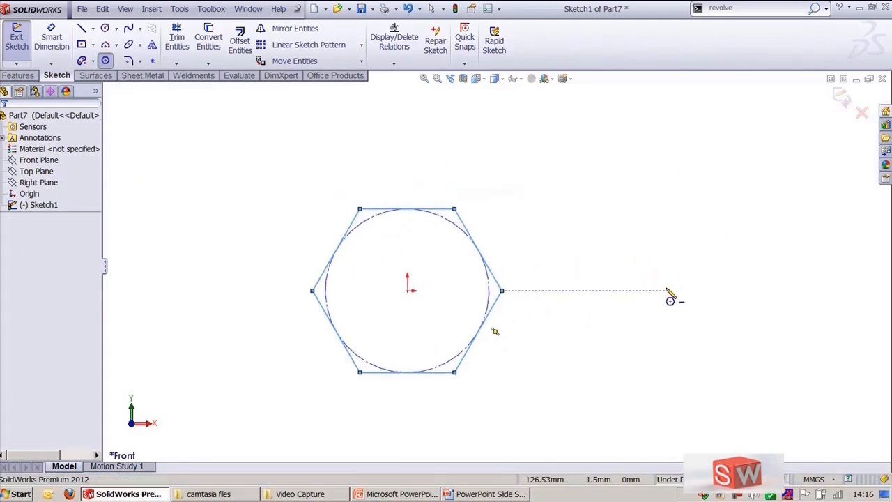
{"action": "left_click", "coordinate": [656, 290]}
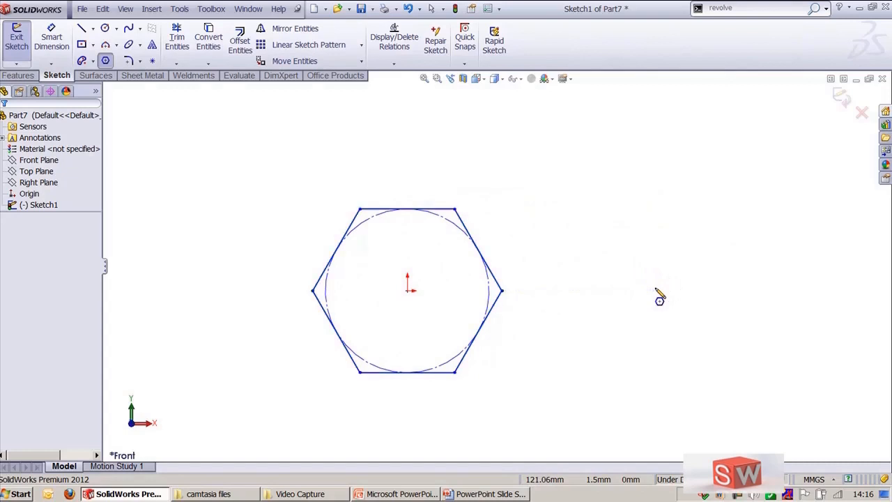
{"action": "left_click", "coordinate": [718, 291]}
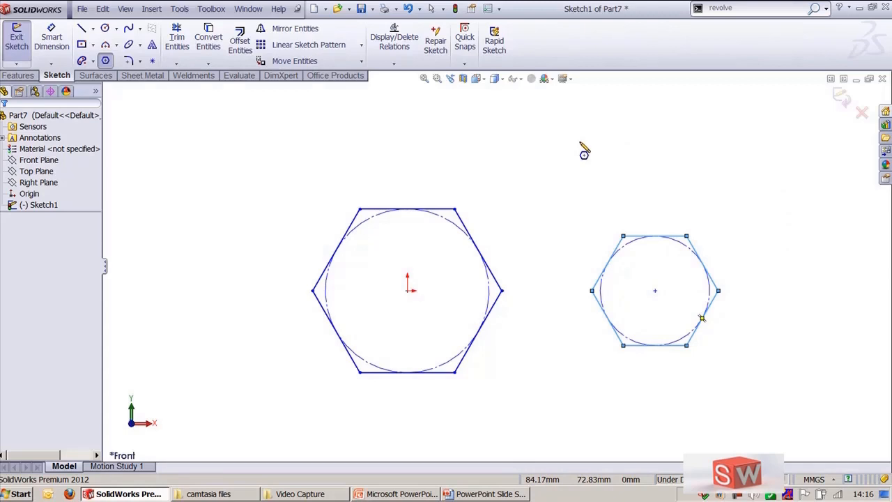
{"action": "key", "text": "Escape"}
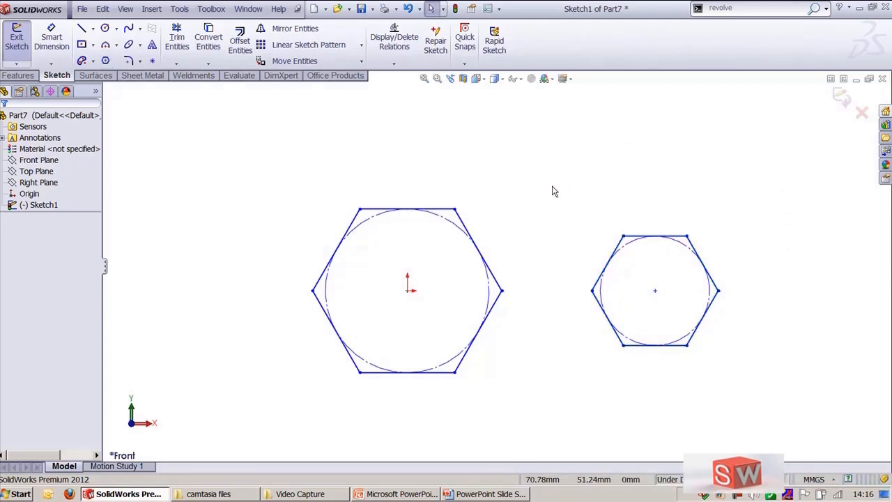
Step: Delete both hexagons from the sketch
{"action": "mouse_move", "coordinate": [551, 186]}
{"action": "left_mouse_down"}
{"action": "mouse_move", "coordinate": [647, 305]}
{"action": "mouse_move", "coordinate": [749, 381]}
{"action": "left_mouse_up"}
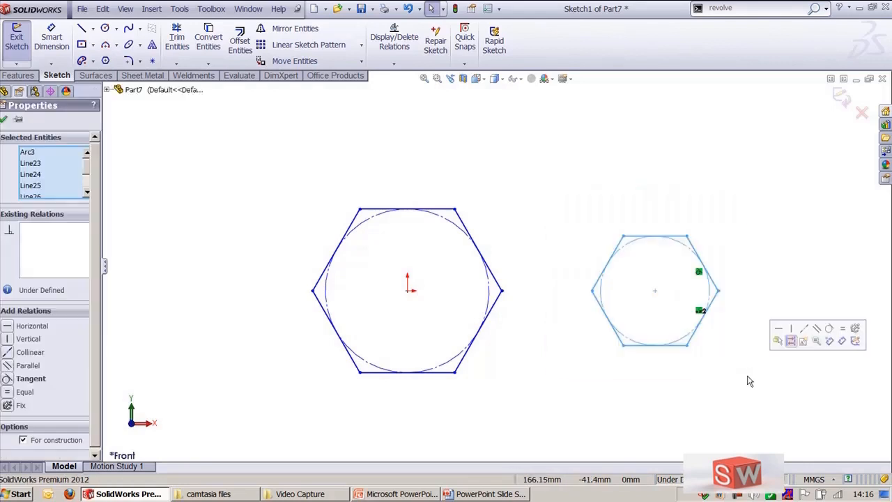
{"action": "key", "text": "Delete"}
{"action": "left_click_drag", "start_coordinate": [263, 173], "coordinate": [570, 396]}
{"action": "key", "text": "Delete"}
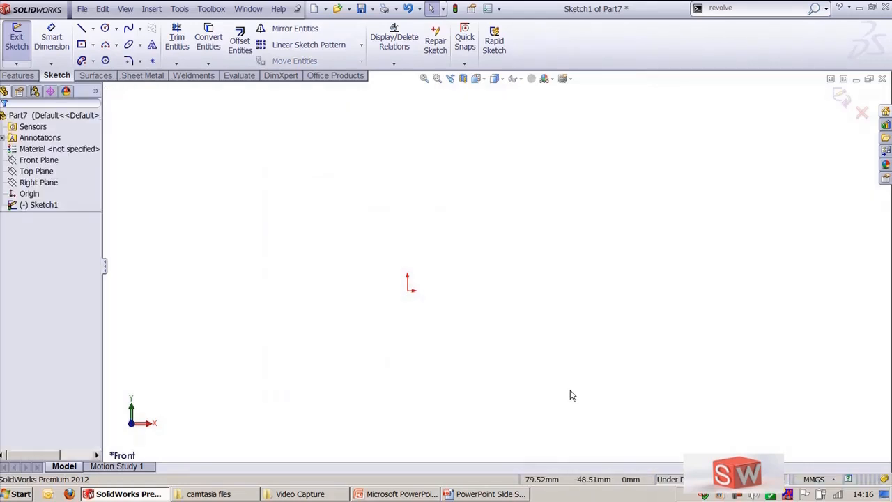
Step: Switch to the Part5 sketch window and review the available circle types
{"action": "key", "text": "ctrl+Tab"}
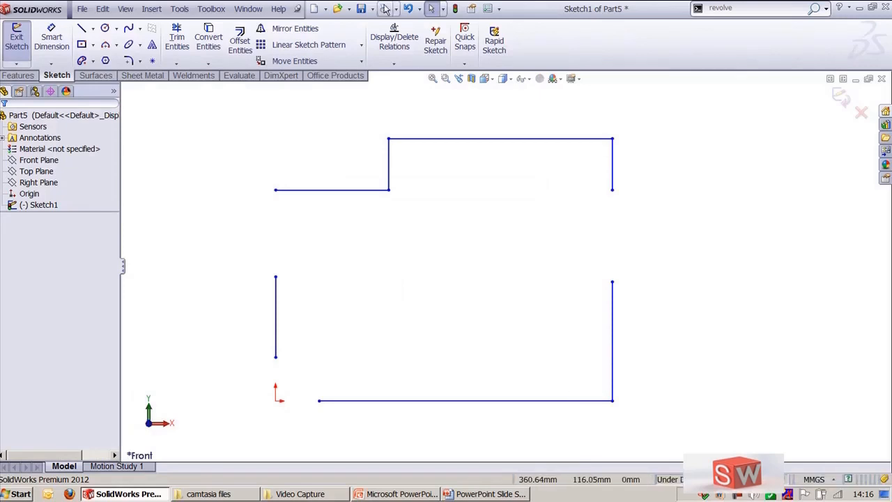
{"action": "left_click", "coordinate": [178, 10]}
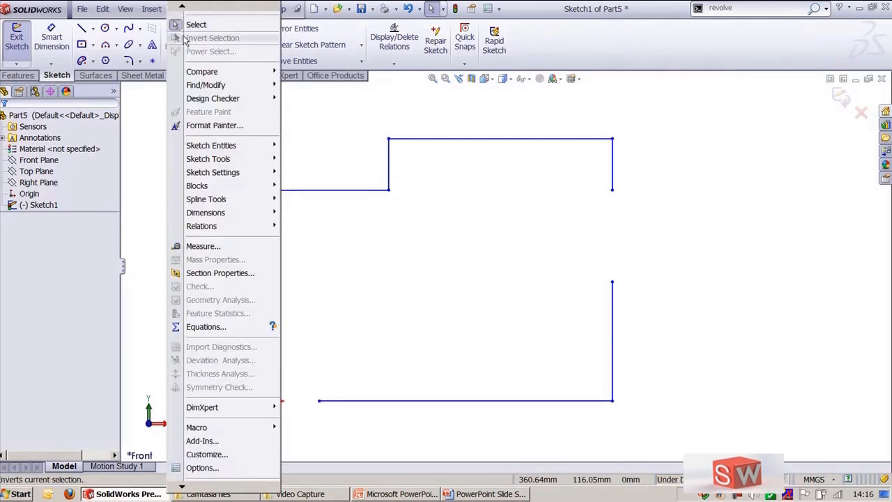
{"action": "mouse_move", "coordinate": [246, 162]}
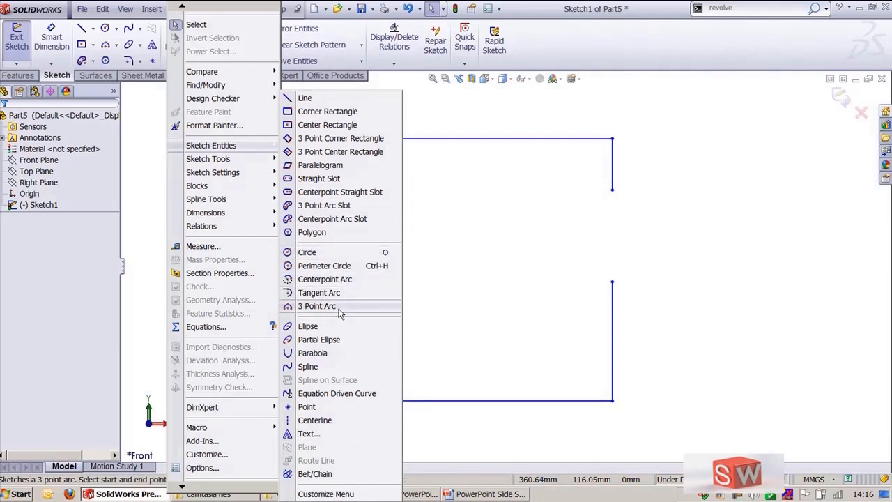
{"action": "left_click", "coordinate": [724, 238]}
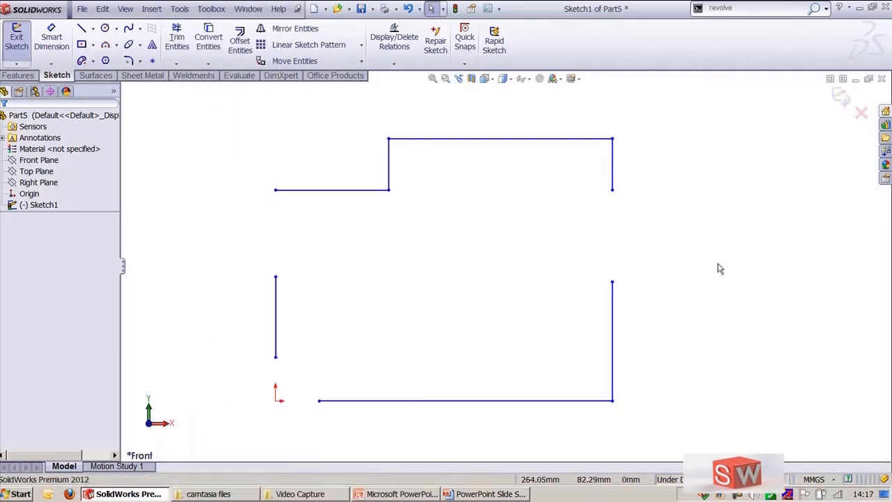
{"action": "left_click", "coordinate": [117, 29]}
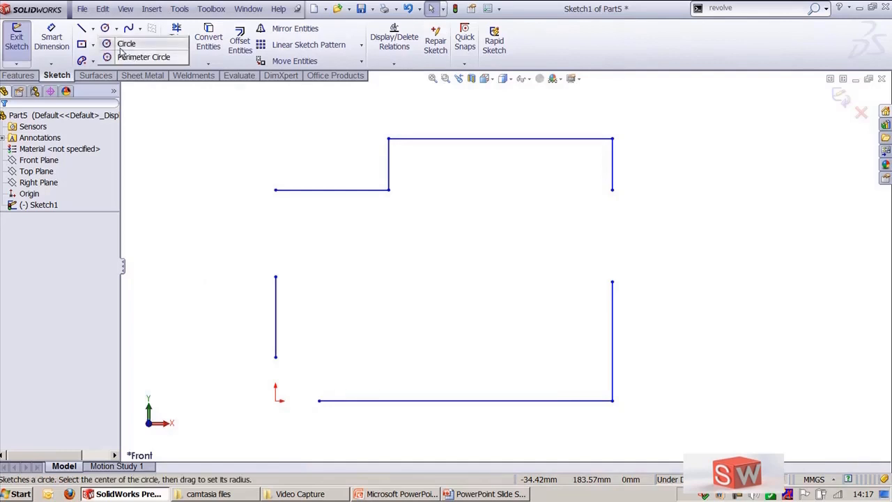
{"action": "left_click", "coordinate": [302, 134]}
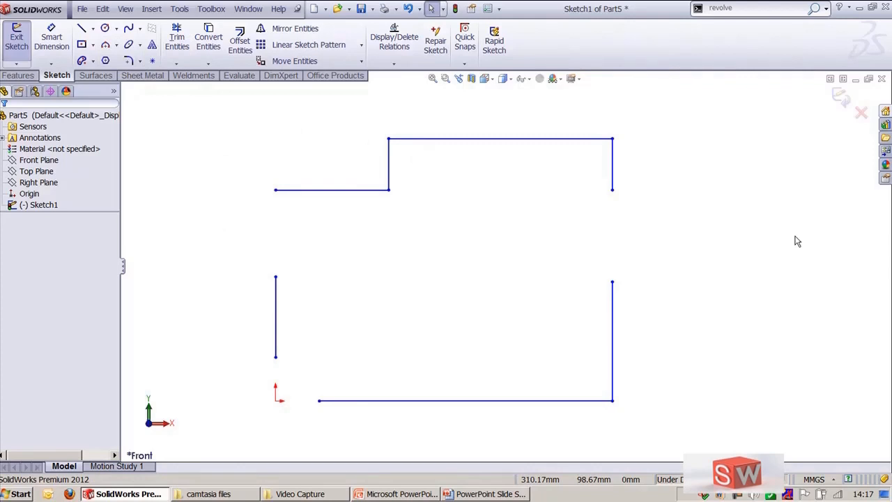
Step: Draw a center circle at the profile's lower-right corner, about 31 mm radius, and another to its right, about 32 mm radius
{"action": "key", "text": "c"}
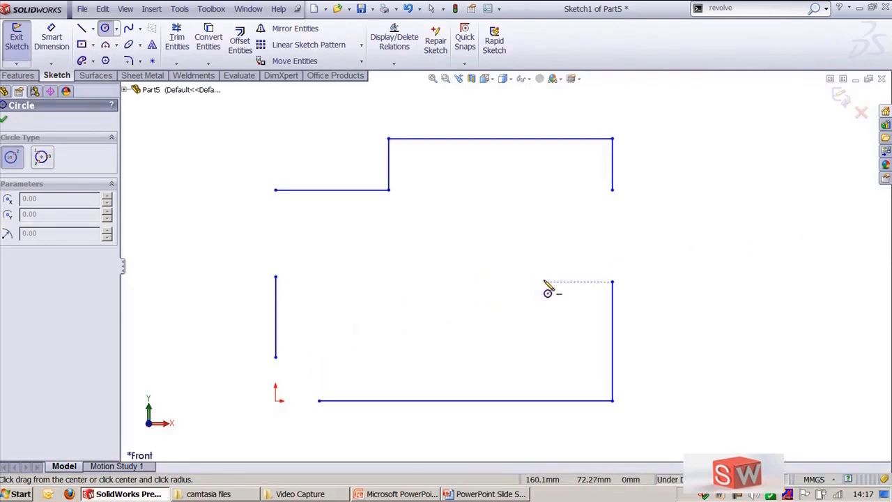
{"action": "left_click", "coordinate": [613, 400]}
{"action": "left_click", "coordinate": [613, 347]}
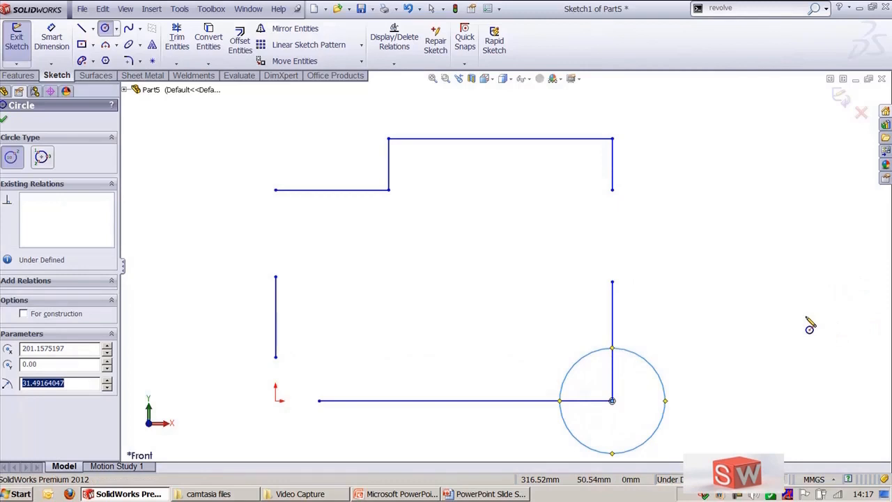
{"action": "left_click", "coordinate": [792, 277]}
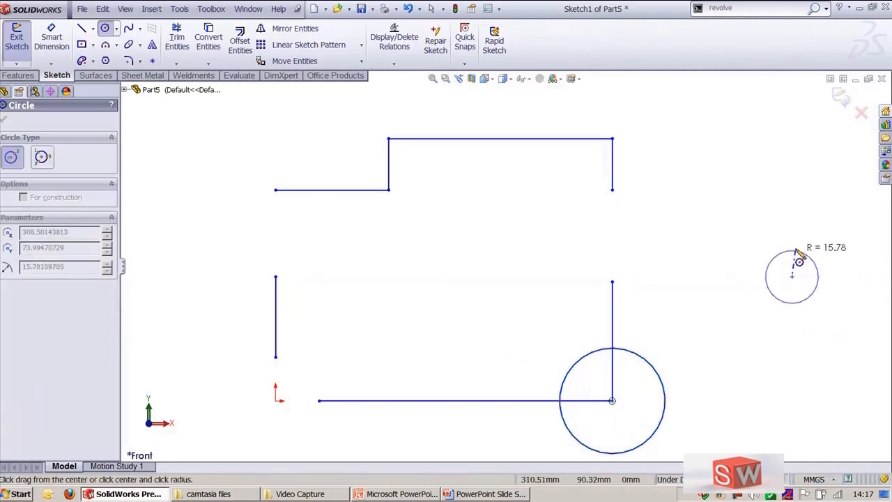
{"action": "left_click", "coordinate": [802, 224]}
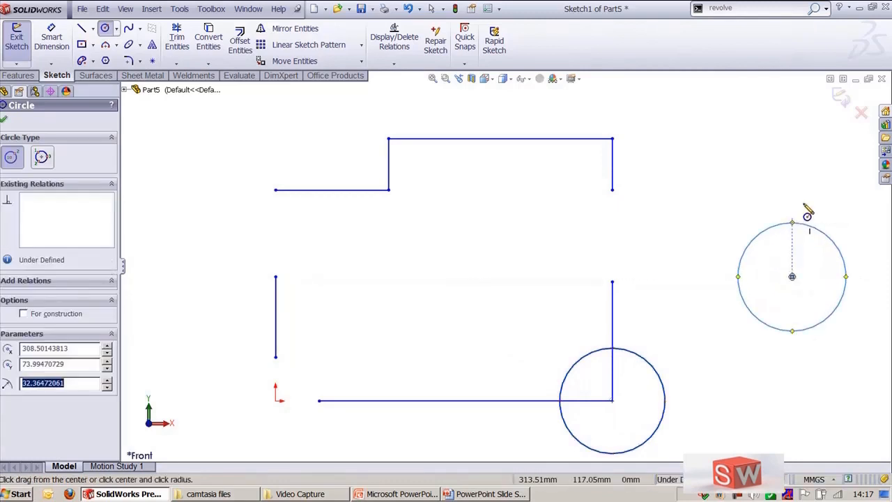
Step: Draw a perimeter circle through the corner, the right circle's center and the upper-right line, then undo it
{"action": "left_click", "coordinate": [43, 158]}
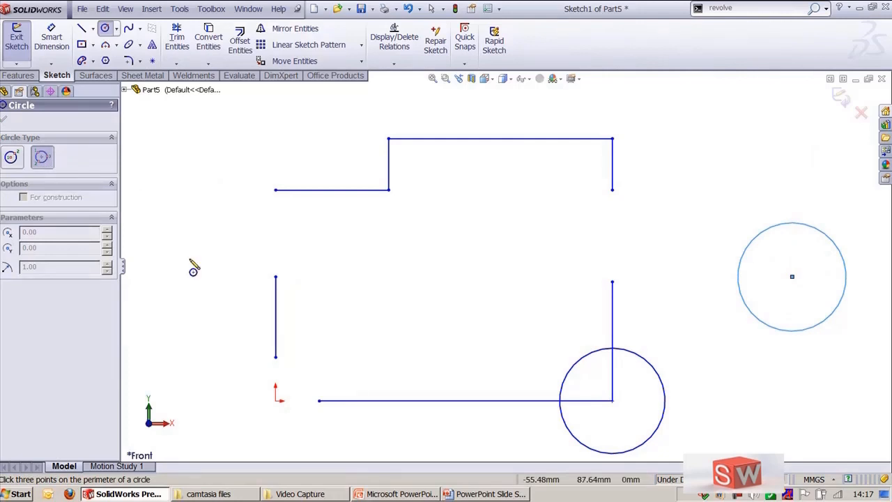
{"action": "left_click", "coordinate": [613, 401]}
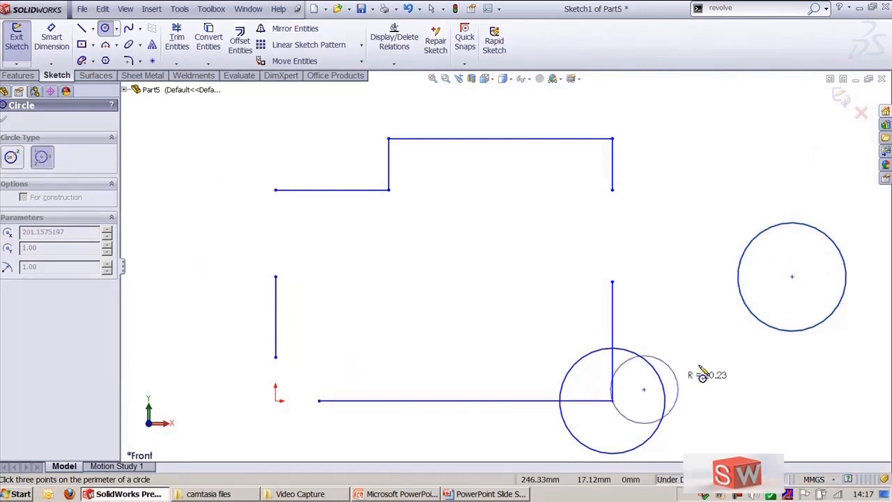
{"action": "left_click", "coordinate": [793, 277]}
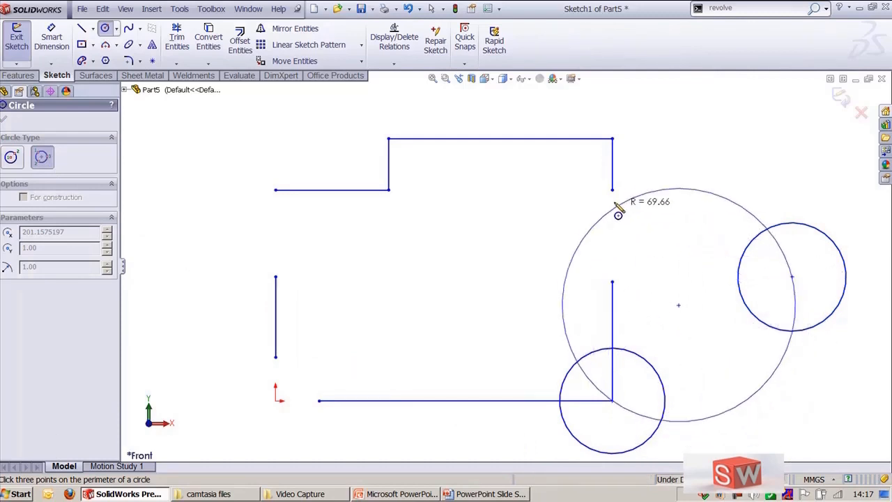
{"action": "left_click", "coordinate": [615, 193]}
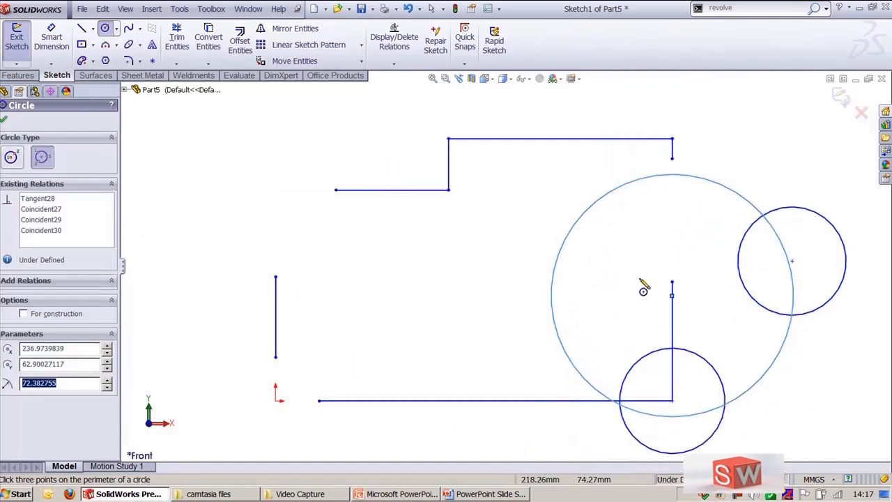
{"action": "scroll", "coordinate": [561, 237], "scroll_direction": "up", "scroll_amount": 3}
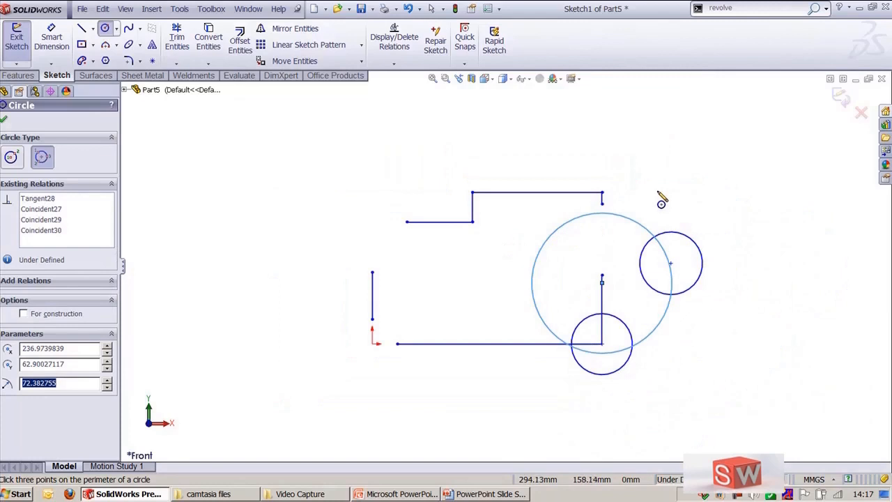
{"action": "key", "text": "ctrl+z"}
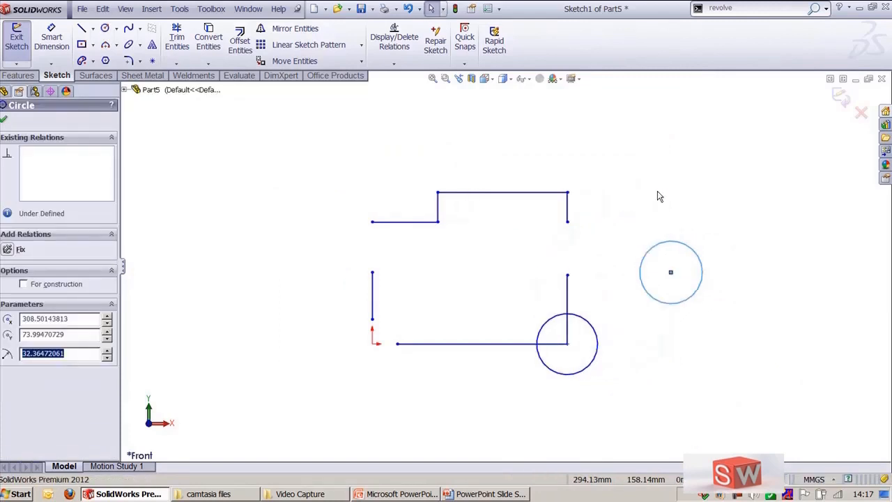
Step: Delete both circles from the sketch
{"action": "left_click", "coordinate": [705, 232]}
{"action": "middle_click_drag", "start_coordinate": [801, 207], "coordinate": [667, 264], "text": "ctrl"}
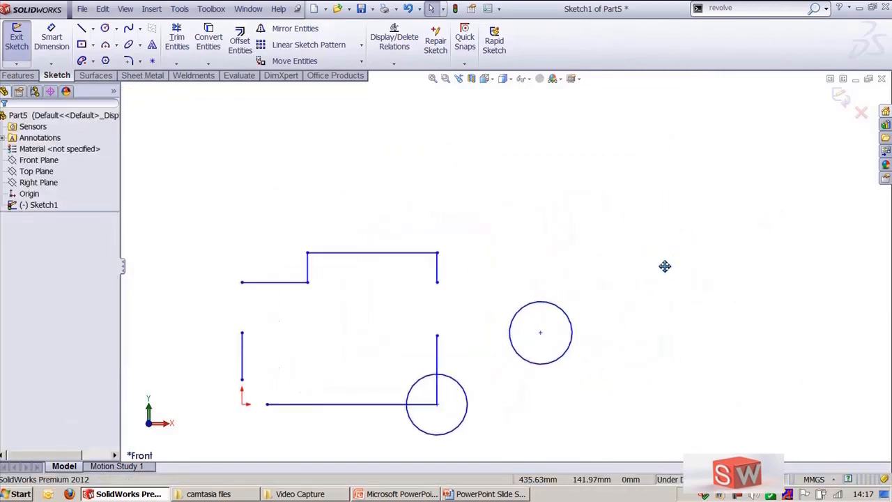
{"action": "left_click", "coordinate": [543, 309]}
{"action": "key", "text": "Delete"}
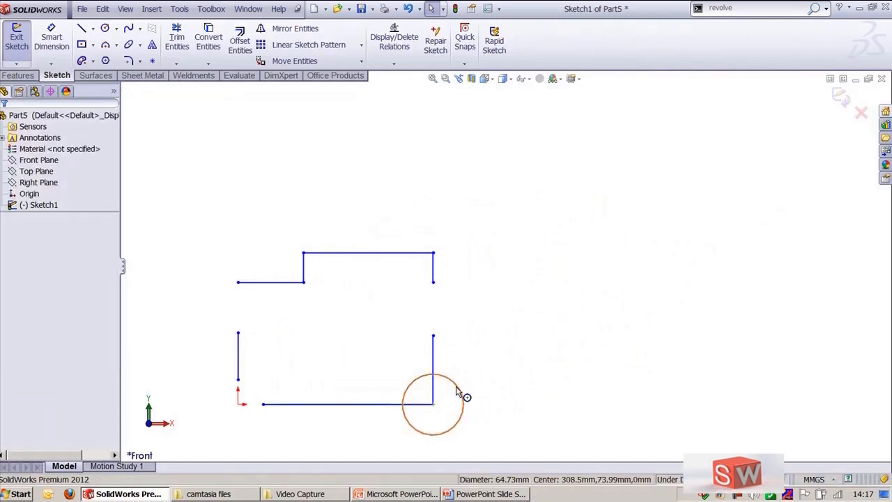
{"action": "left_click", "coordinate": [462, 393]}
{"action": "key", "text": "Delete"}
Step: Draw three center circles of different sizes in the open area to the right of the profile
{"action": "right_click_drag", "start_coordinate": [634, 256], "coordinate": [664, 237]}
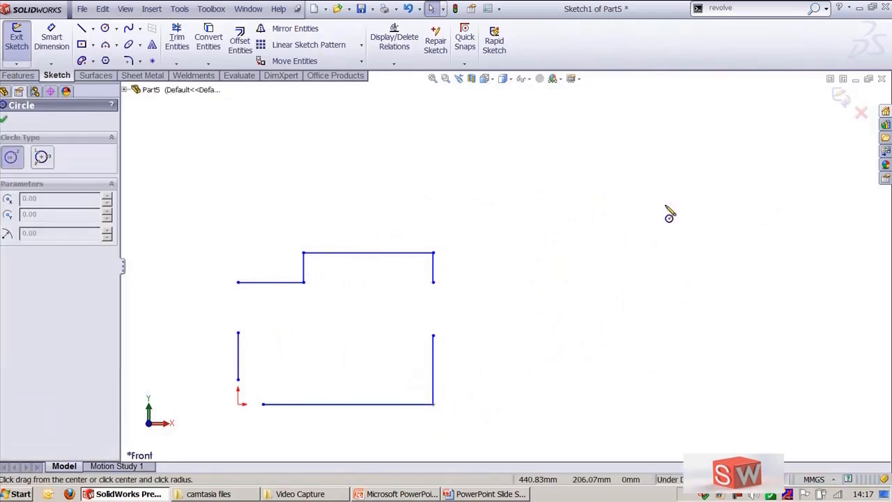
{"action": "left_click_drag", "start_coordinate": [646, 182], "coordinate": [667, 200]}
{"action": "left_click_drag", "start_coordinate": [574, 281], "coordinate": [602, 338]}
{"action": "left_click_drag", "start_coordinate": [783, 275], "coordinate": [801, 321]}
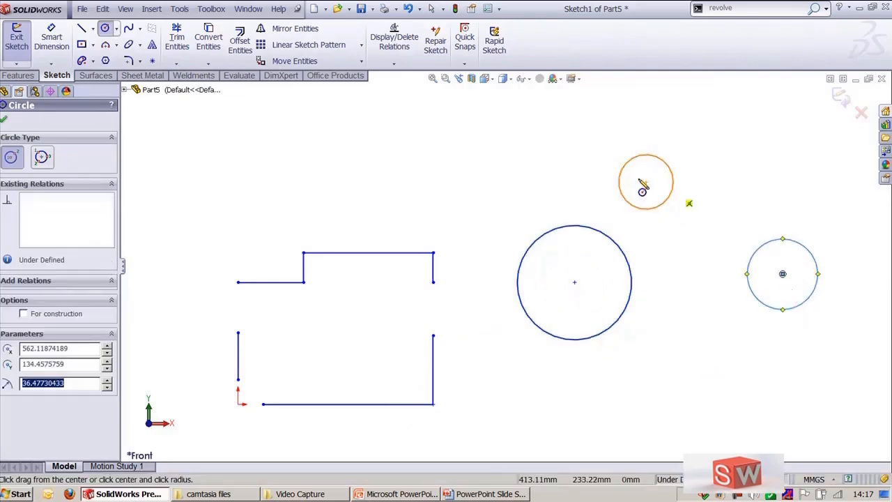
{"action": "key", "text": "Escape"}
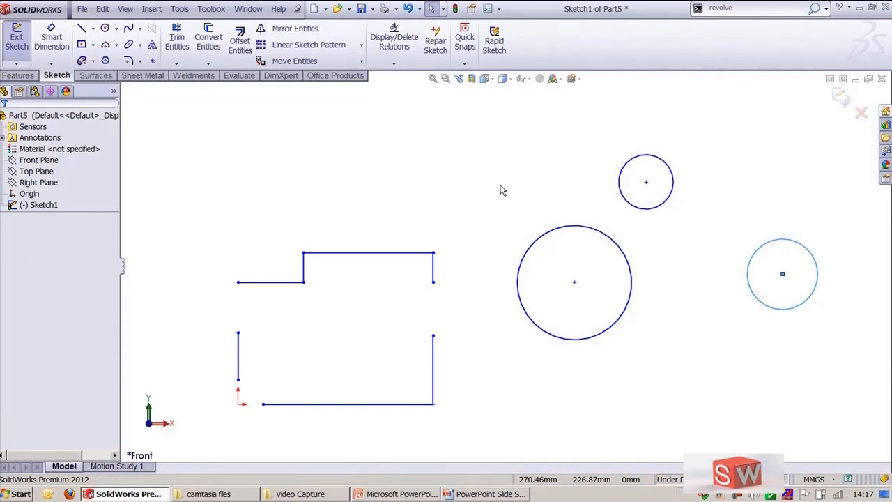
Step: Draw a perimeter circle through the centers of the three circles and convert it to construction geometry
{"action": "key", "text": "Return"}
{"action": "left_click", "coordinate": [44, 157]}
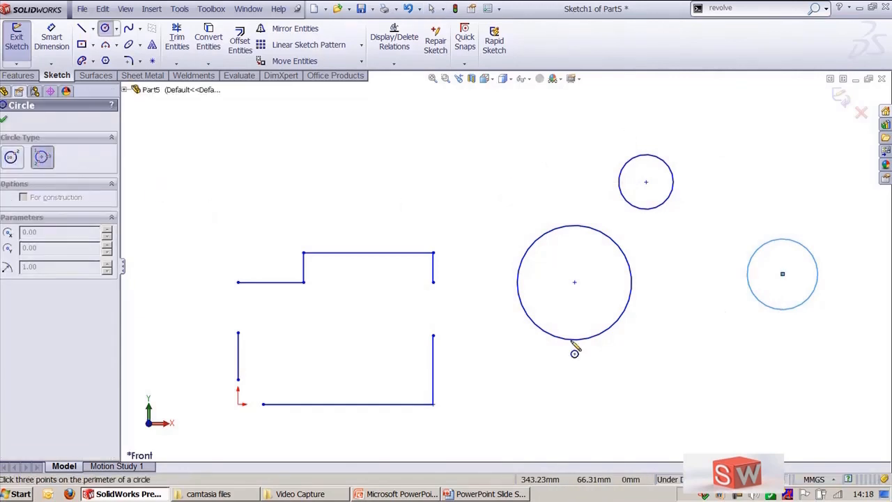
{"action": "left_click_drag", "start_coordinate": [574, 282], "coordinate": [784, 286]}
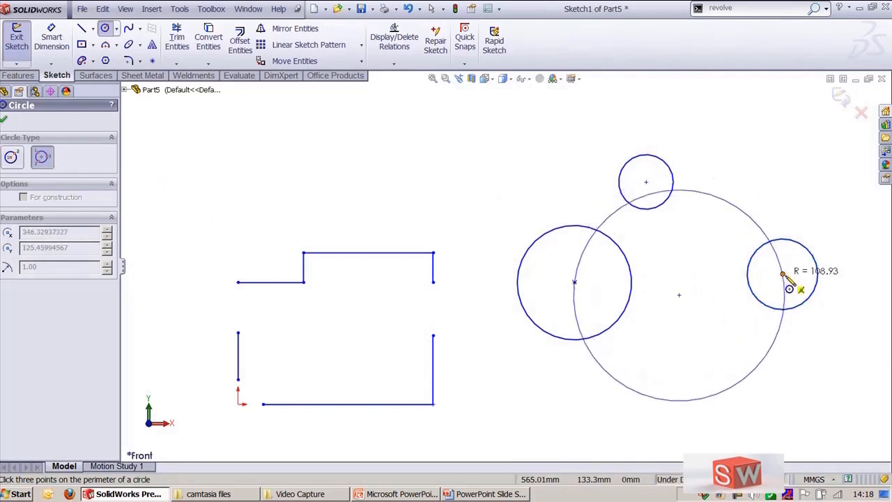
{"action": "left_click", "coordinate": [783, 275]}
{"action": "left_click", "coordinate": [646, 183]}
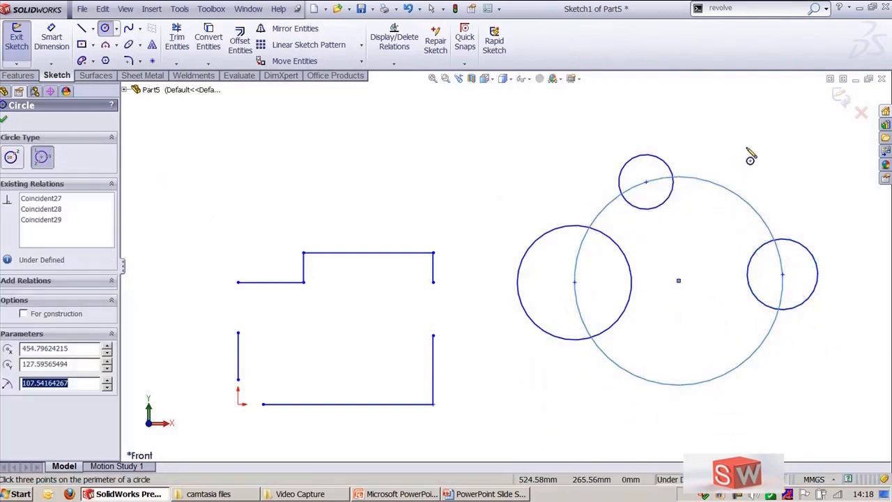
{"action": "key", "text": "Escape"}
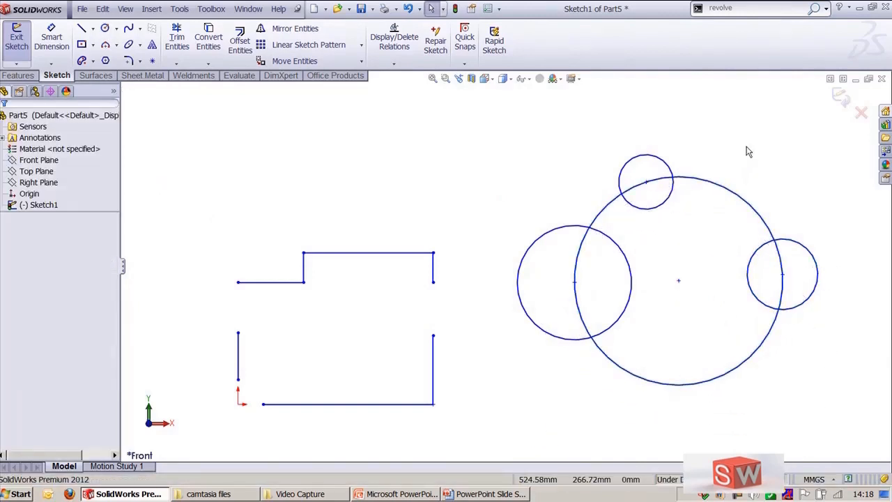
{"action": "left_click", "coordinate": [715, 185]}
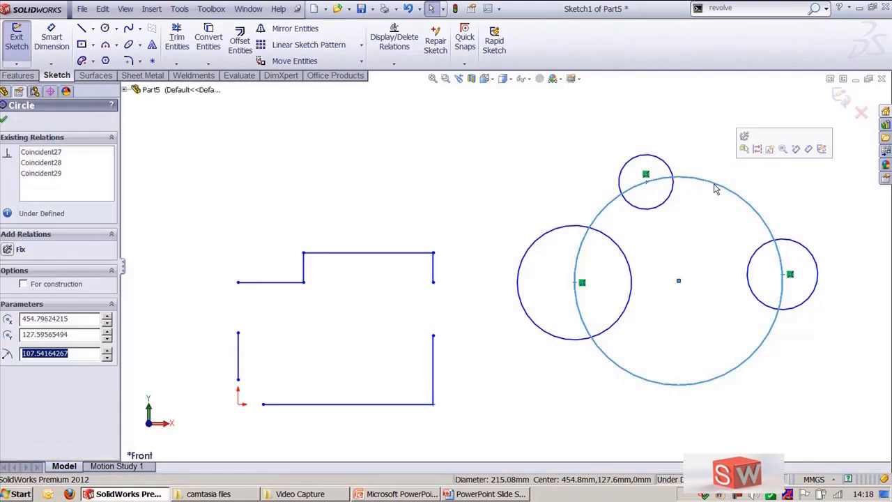
{"action": "left_click", "coordinate": [759, 150]}
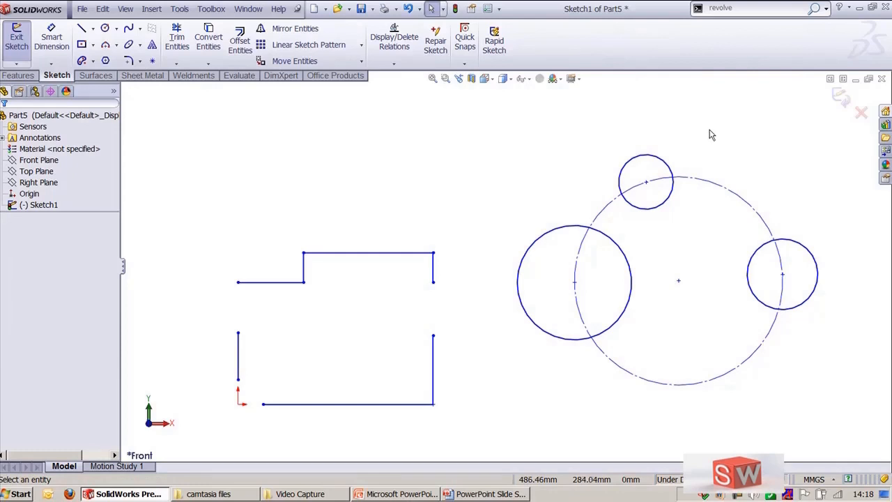
{"action": "key", "text": "l"}
{"action": "scroll", "coordinate": [540, 150], "scroll_direction": "up", "scroll_amount": 3}
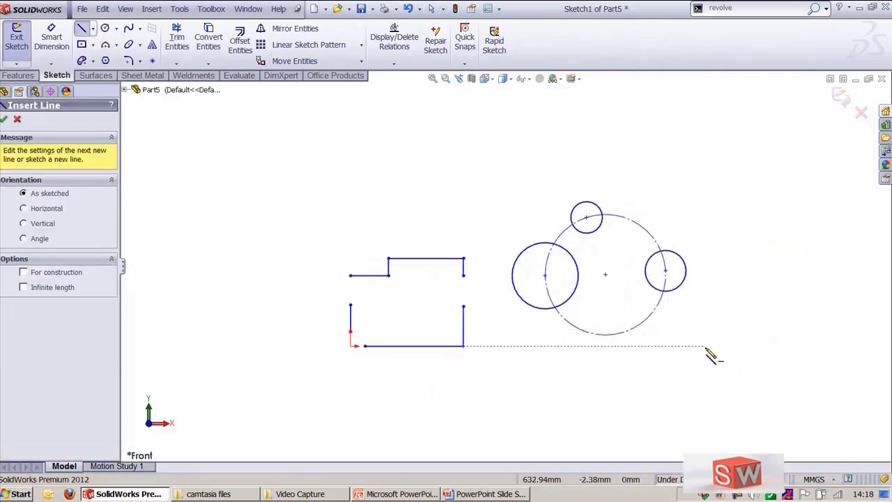
{"action": "key", "text": "Escape"}
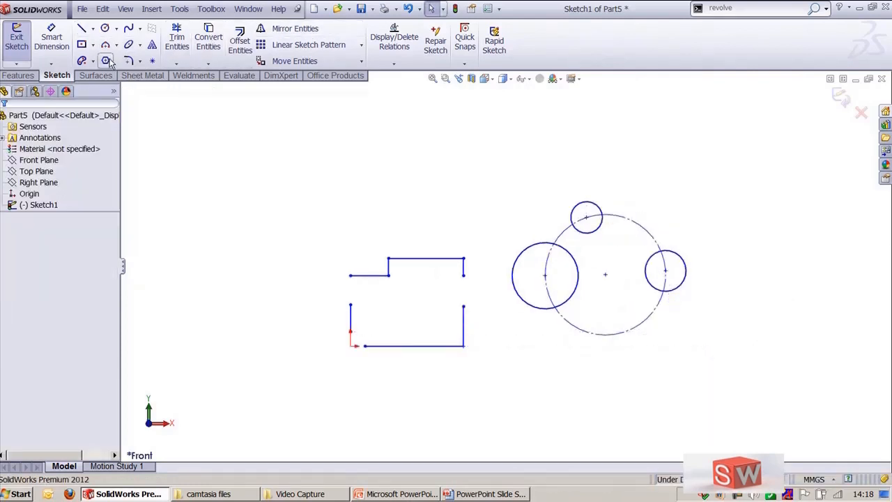
Step: Draw a three-sided polygon with an inscribed circle of about 93 mm diameter above the circles
{"action": "left_click", "coordinate": [105, 61]}
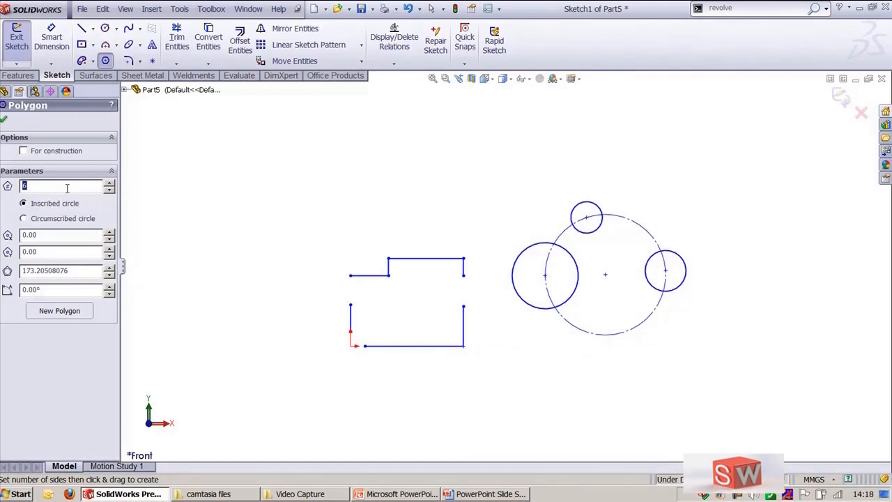
{"action": "type", "text": "3"}
{"action": "left_click_drag", "start_coordinate": [739, 170], "coordinate": [737, 134]}
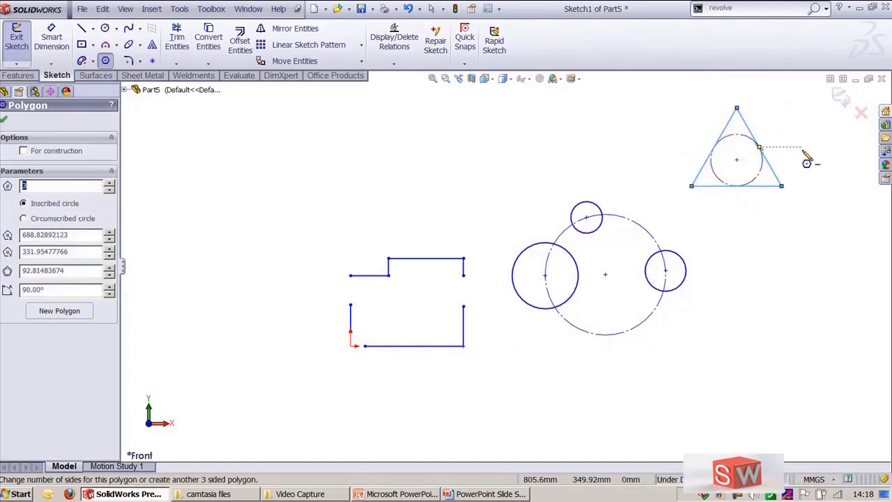
{"action": "middle_click_drag", "start_coordinate": [794, 151], "coordinate": [738, 240], "text": "ctrl"}
{"action": "scroll", "coordinate": [707, 248], "scroll_direction": "down", "scroll_amount": 4}
{"action": "middle_click_drag", "start_coordinate": [719, 200], "coordinate": [494, 232], "text": "ctrl"}
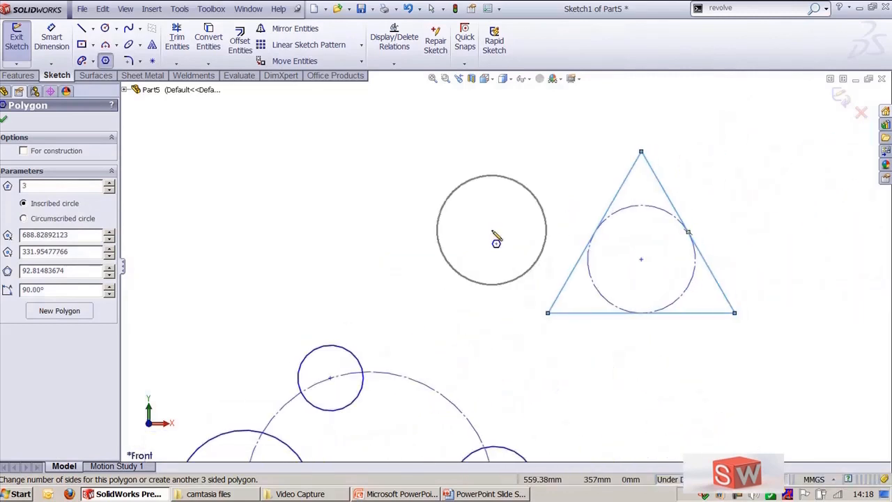
{"action": "key", "text": "Escape"}
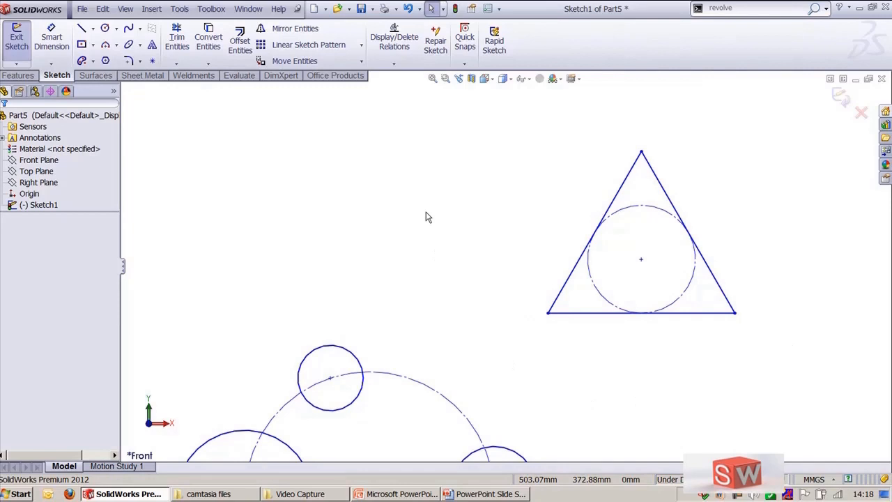
Step: Draw a perimeter circle through the triangle's three vertices
{"action": "left_click", "coordinate": [106, 29]}
{"action": "left_click", "coordinate": [46, 157]}
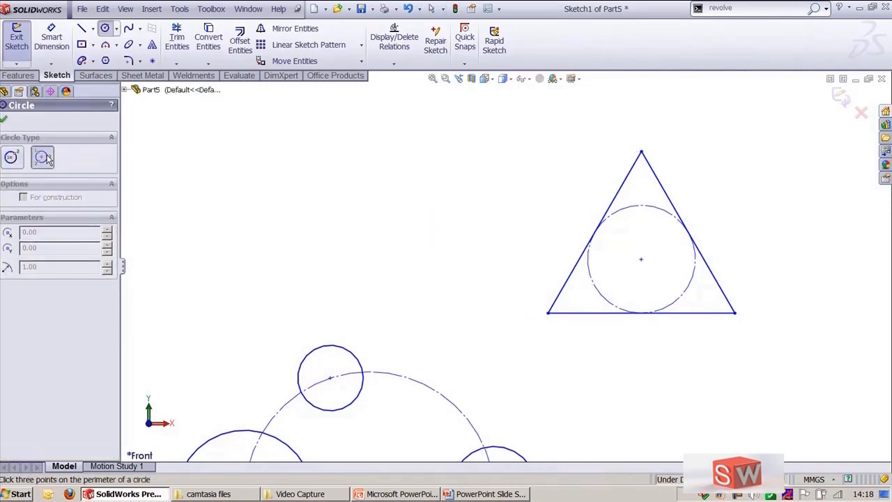
{"action": "left_click", "coordinate": [550, 312]}
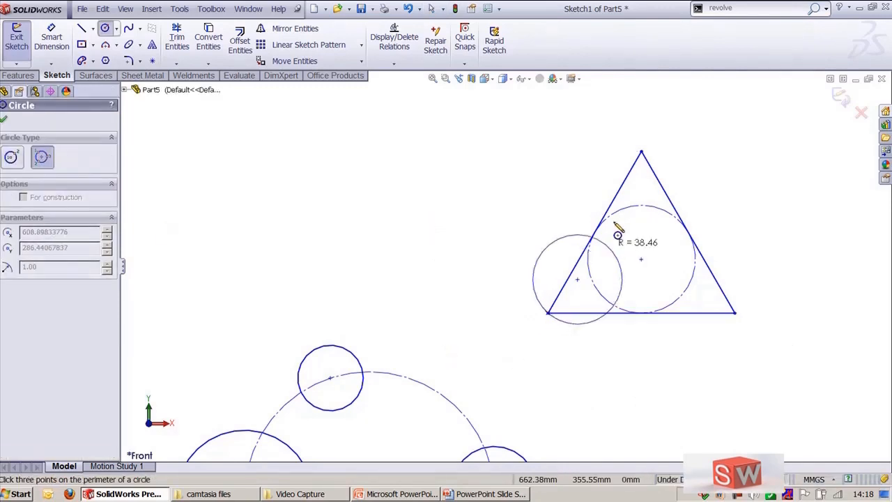
{"action": "left_click", "coordinate": [641, 151]}
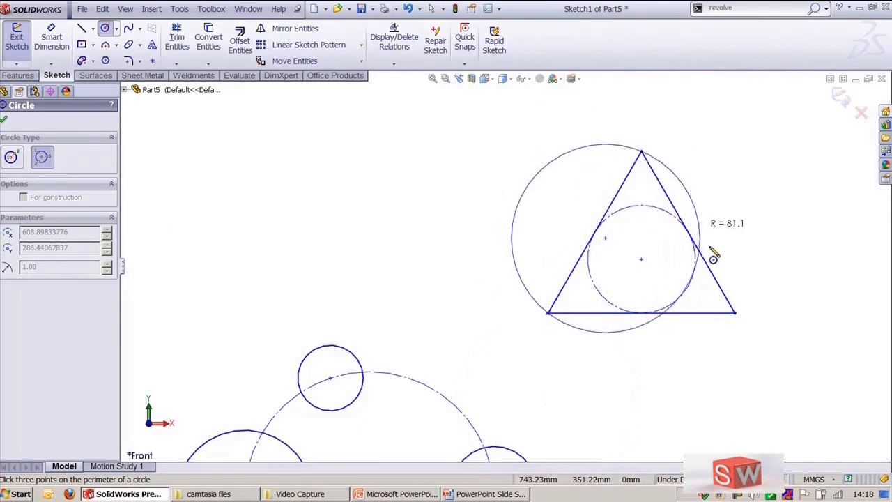
{"action": "left_click", "coordinate": [735, 313]}
{"action": "key", "text": "f"}
{"action": "key", "text": "Escape"}
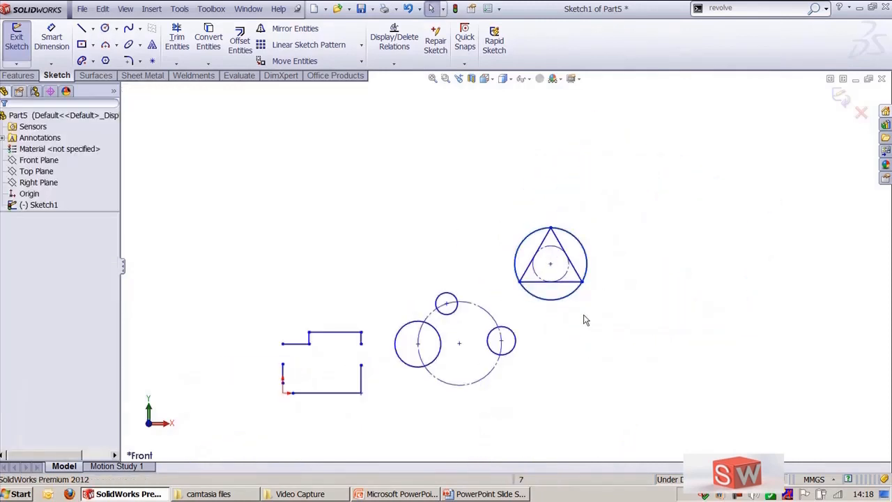
Step: Draw a centerpoint arc at the origin, about 26 mm radius, joining the profile's lower-left open line ends
{"action": "scroll", "coordinate": [566, 347], "scroll_direction": "down", "scroll_amount": 3}
{"action": "middle_click_drag", "start_coordinate": [562, 356], "coordinate": [719, 277], "text": "ctrl"}
{"action": "scroll", "coordinate": [630, 322], "scroll_direction": "down", "scroll_amount": 1}
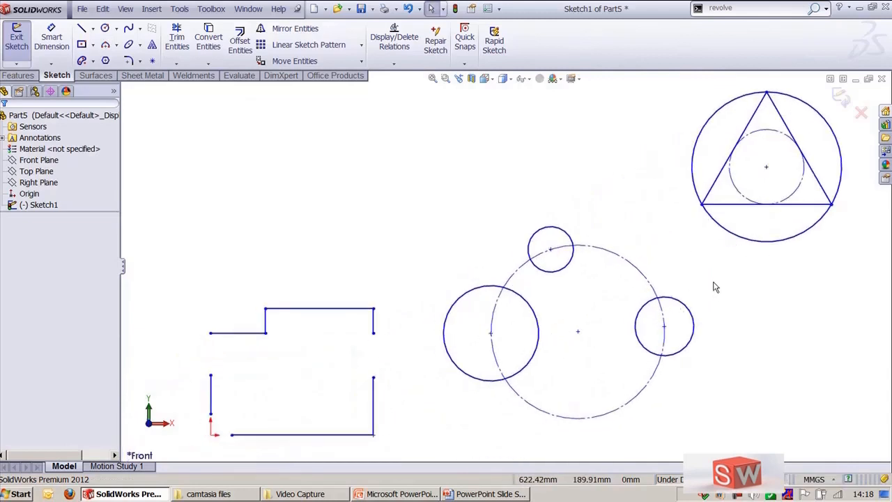
{"action": "middle_click_drag", "start_coordinate": [670, 255], "coordinate": [848, 196], "text": "ctrl"}
{"action": "scroll", "coordinate": [525, 305], "scroll_direction": "down", "scroll_amount": 4}
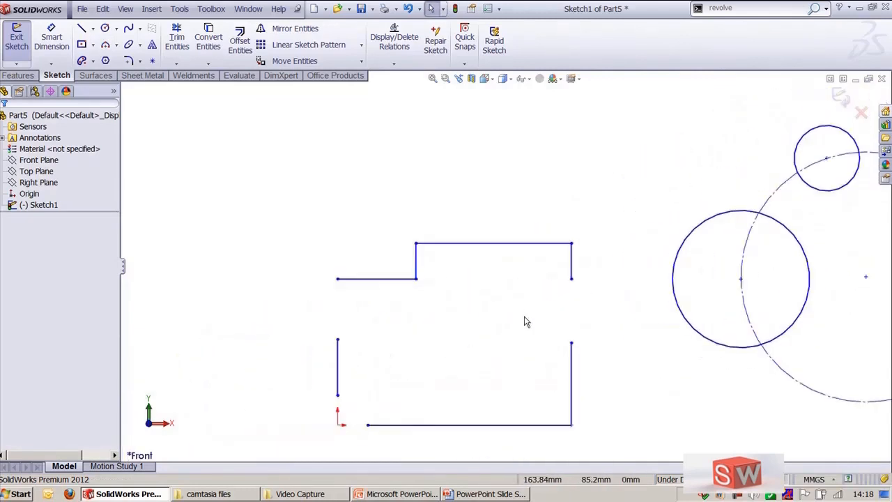
{"action": "middle_click_drag", "start_coordinate": [471, 357], "coordinate": [504, 279], "text": "ctrl"}
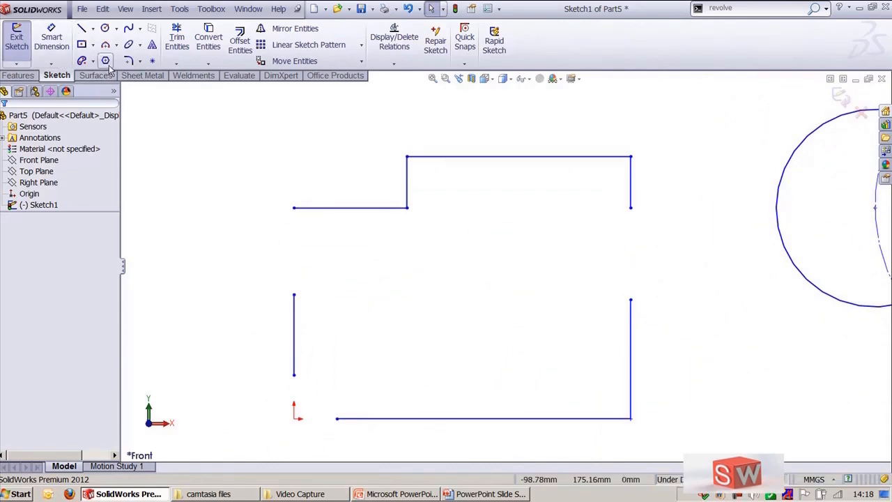
{"action": "left_click", "coordinate": [117, 44]}
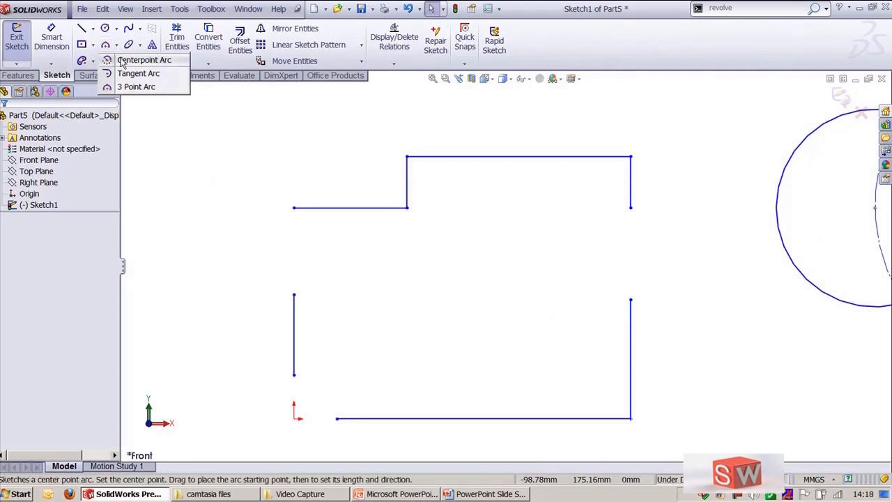
{"action": "left_click", "coordinate": [123, 61]}
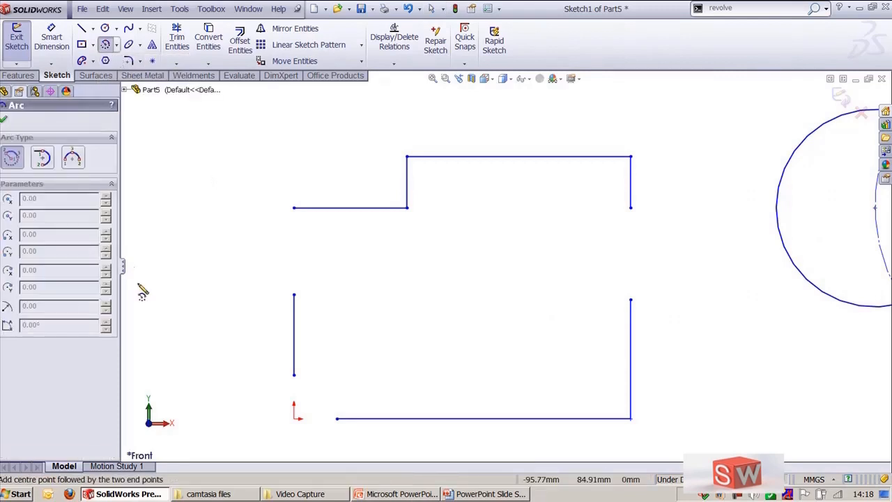
{"action": "left_click", "coordinate": [294, 419]}
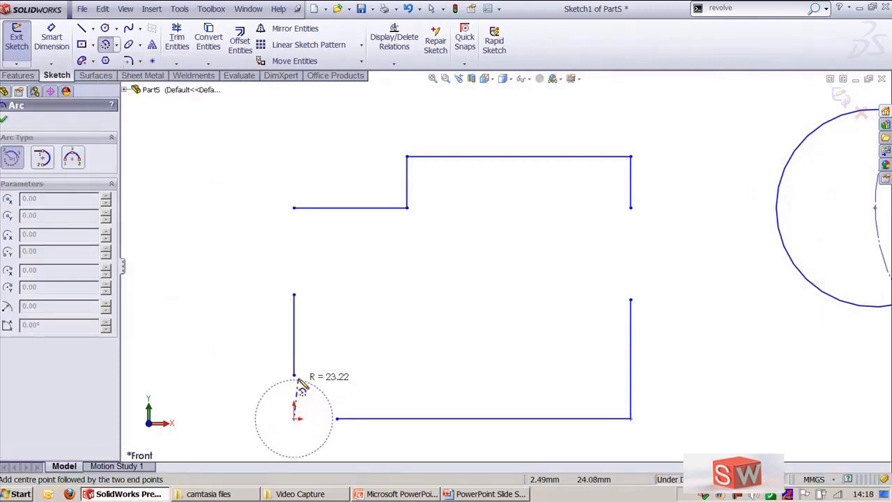
{"action": "left_click", "coordinate": [295, 375]}
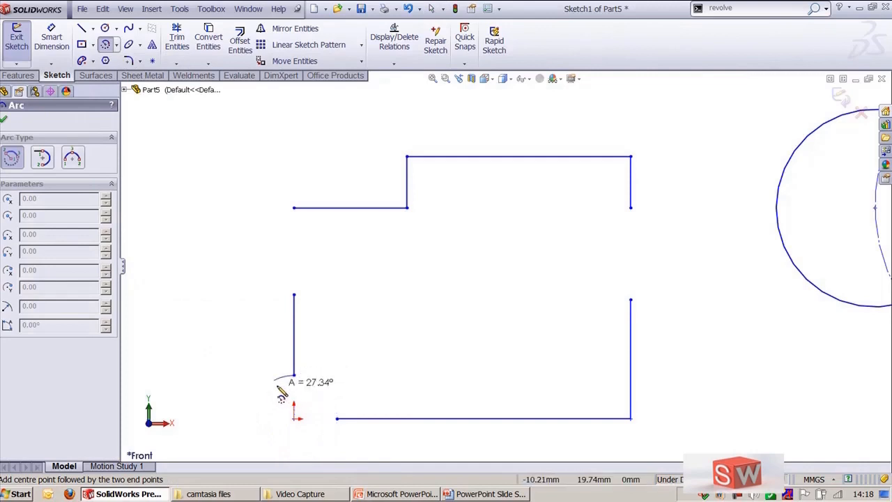
{"action": "left_click", "coordinate": [337, 419]}
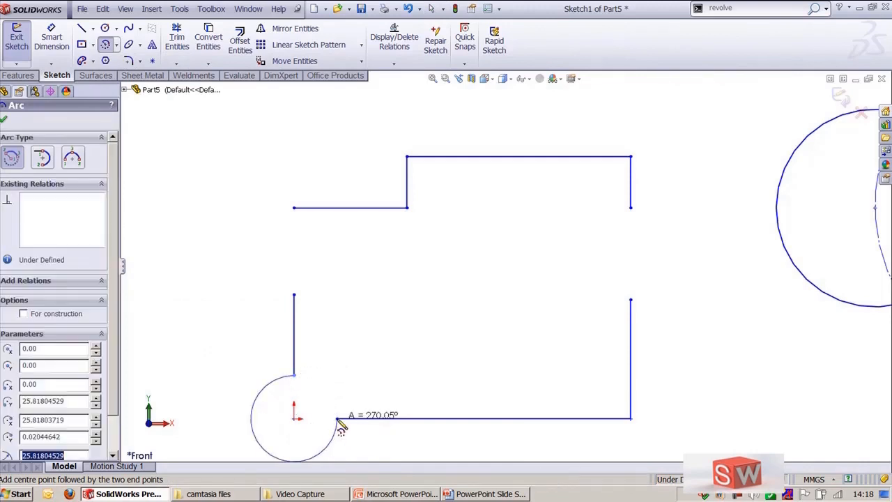
Step: Draw a tangent arc, about 28 mm radius, closing the gap at the profile's upper-left corner
{"action": "left_click", "coordinate": [117, 44]}
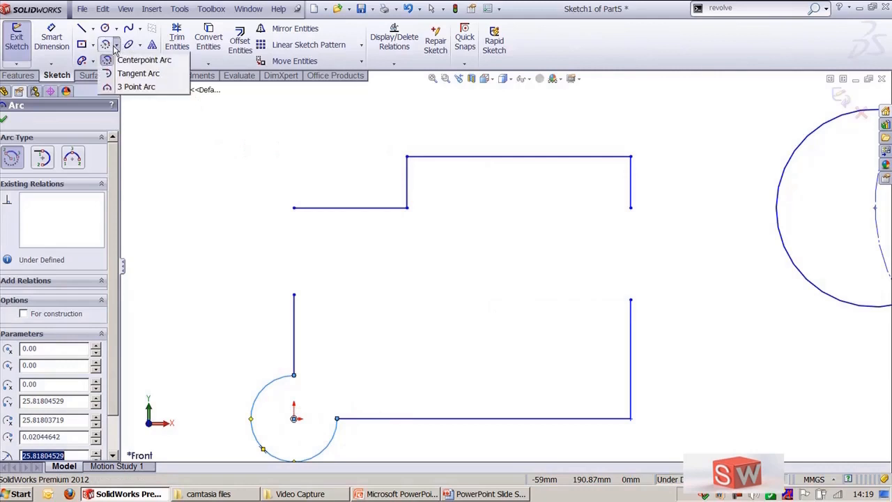
{"action": "left_click", "coordinate": [138, 74]}
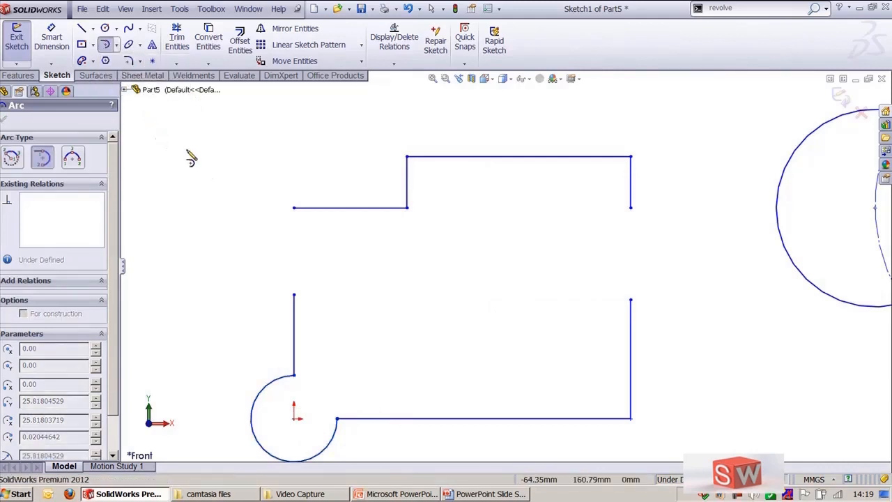
{"action": "left_click", "coordinate": [293, 208]}
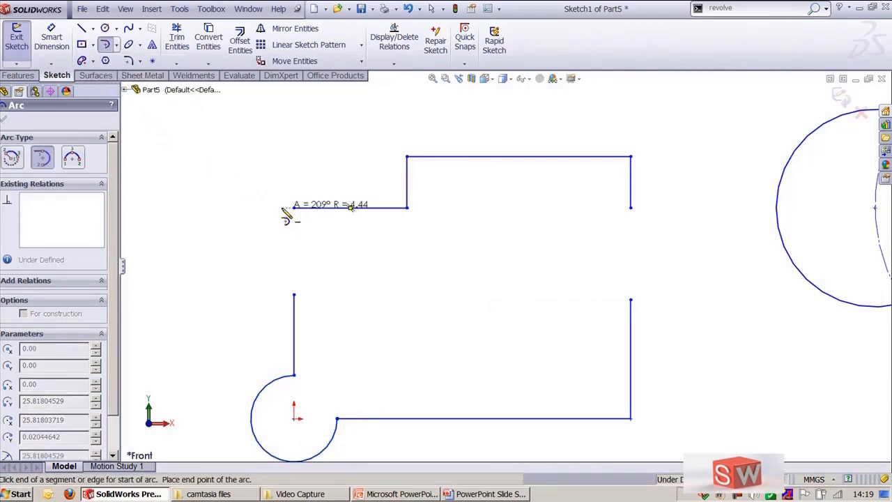
{"action": "left_click", "coordinate": [293, 294]}
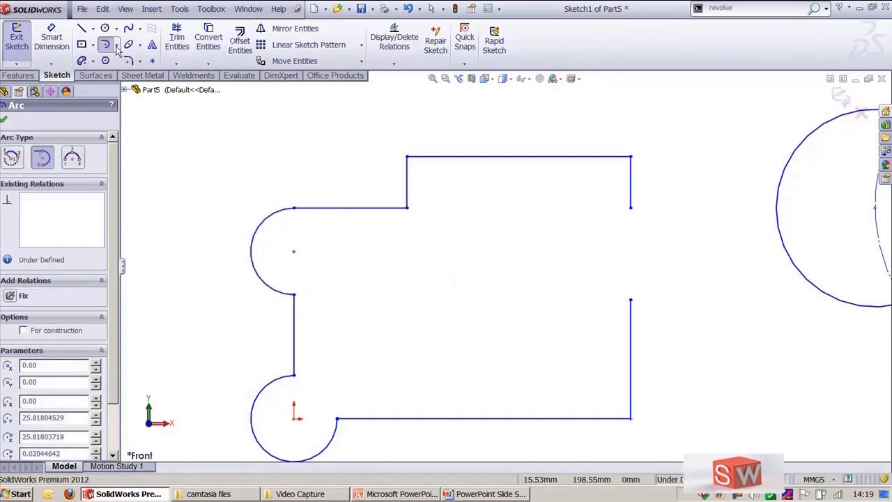
Step: Draw a 3 point arc, about 28 mm radius, bulging inward across the gap in the profile's right edge
{"action": "left_click", "coordinate": [139, 62]}
{"action": "left_click", "coordinate": [134, 87]}
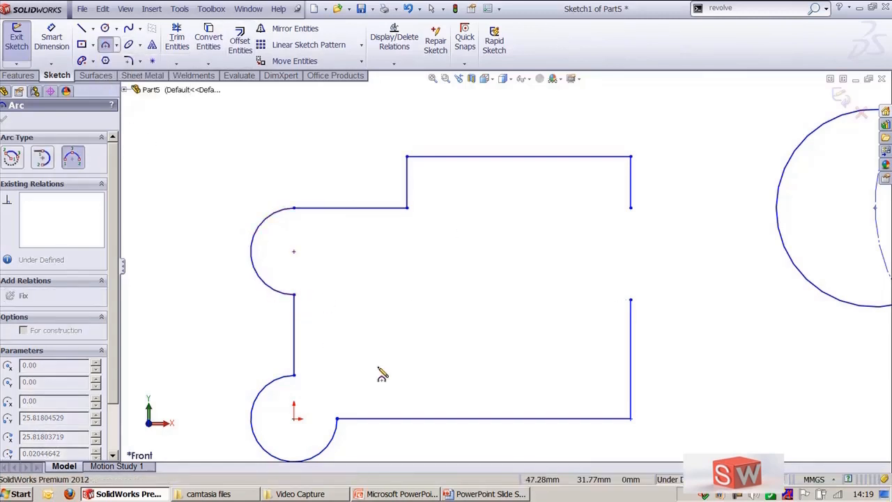
{"action": "left_click_drag", "start_coordinate": [631, 301], "coordinate": [631, 208]}
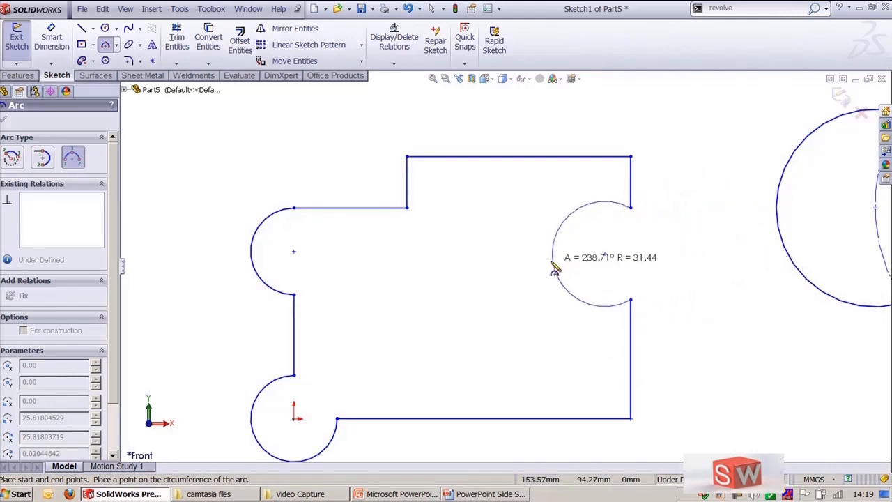
{"action": "left_click", "coordinate": [594, 267]}
{"action": "scroll", "coordinate": [527, 248], "scroll_direction": "up", "scroll_amount": 4}
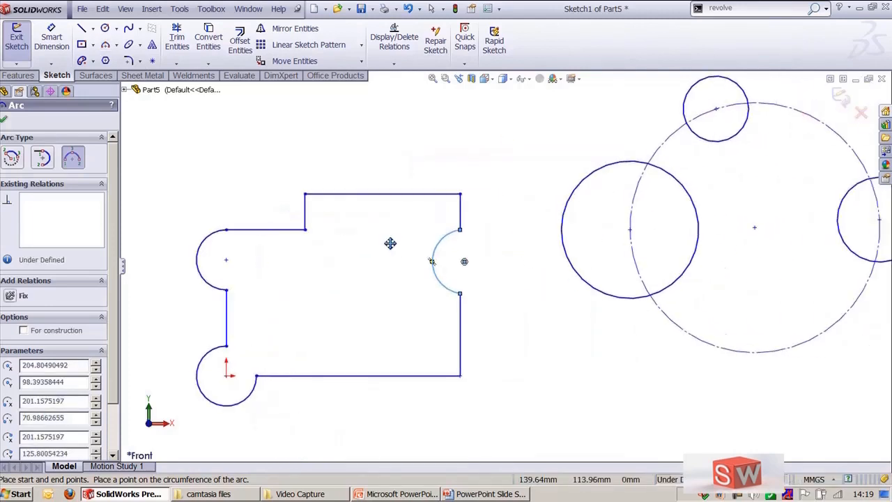
{"action": "scroll", "coordinate": [390, 243], "scroll_direction": "up", "scroll_amount": 1}
{"action": "key", "text": "Escape"}
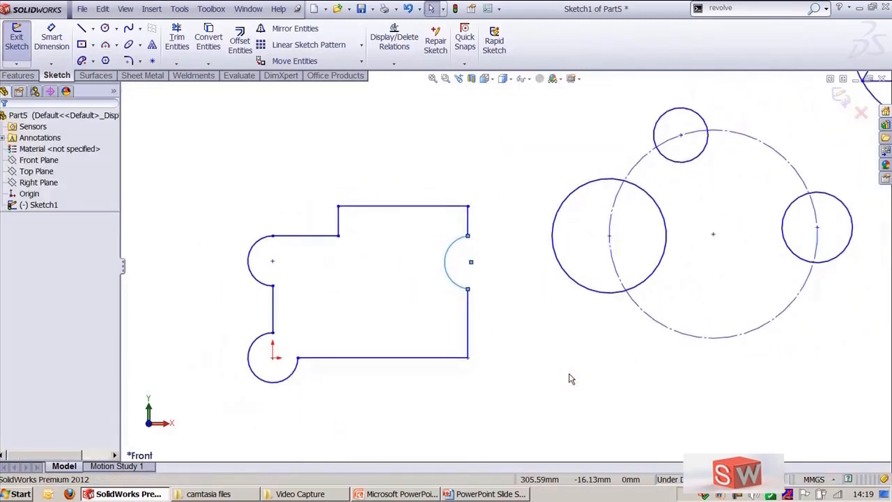
{"action": "key", "text": "Escape"}
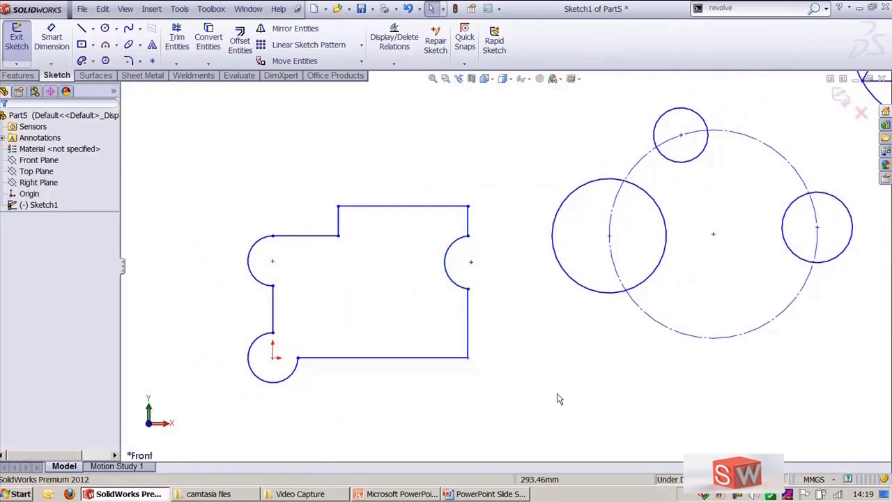
Step: Draw an ellipse above the profile with about 118 mm major and 86 mm minor radius
{"action": "scroll", "coordinate": [559, 399], "scroll_direction": "up", "scroll_amount": 2}
{"action": "middle_click_drag", "start_coordinate": [701, 368], "coordinate": [627, 411], "text": "ctrl"}
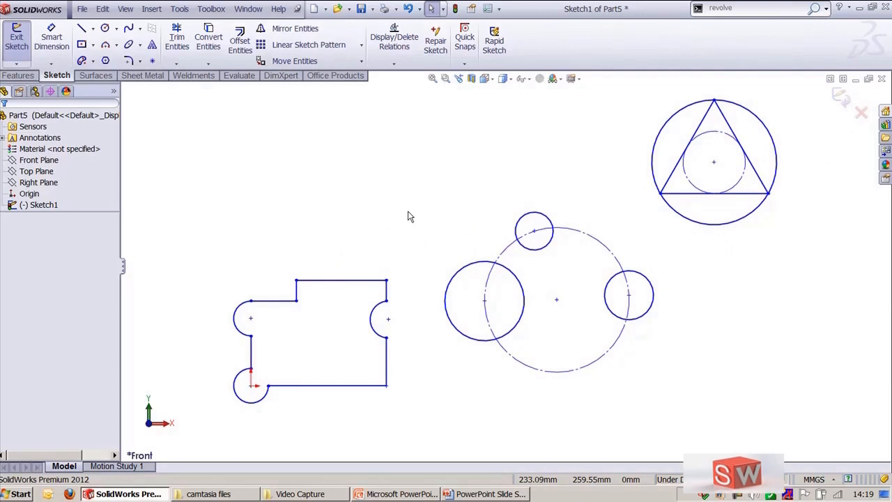
{"action": "left_click", "coordinate": [179, 9]}
{"action": "mouse_move", "coordinate": [246, 161]}
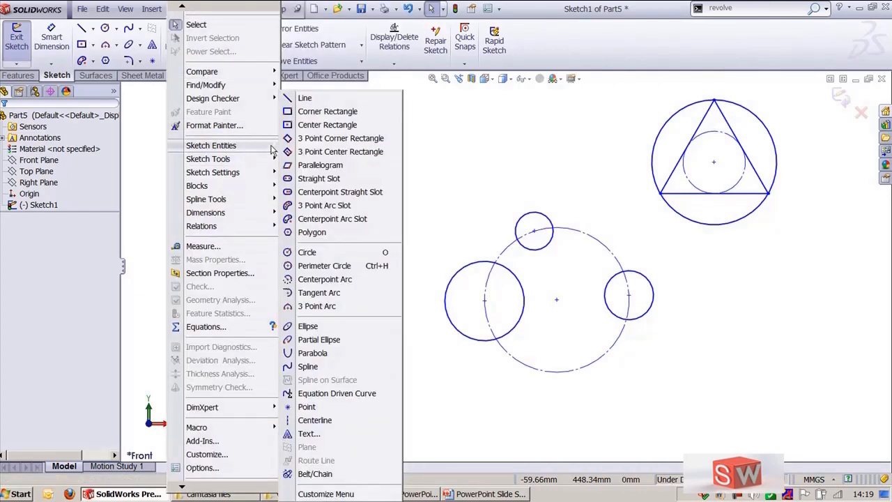
{"action": "left_click", "coordinate": [314, 327]}
{"action": "middle_click_drag", "start_coordinate": [364, 159], "coordinate": [422, 185], "text": "ctrl"}
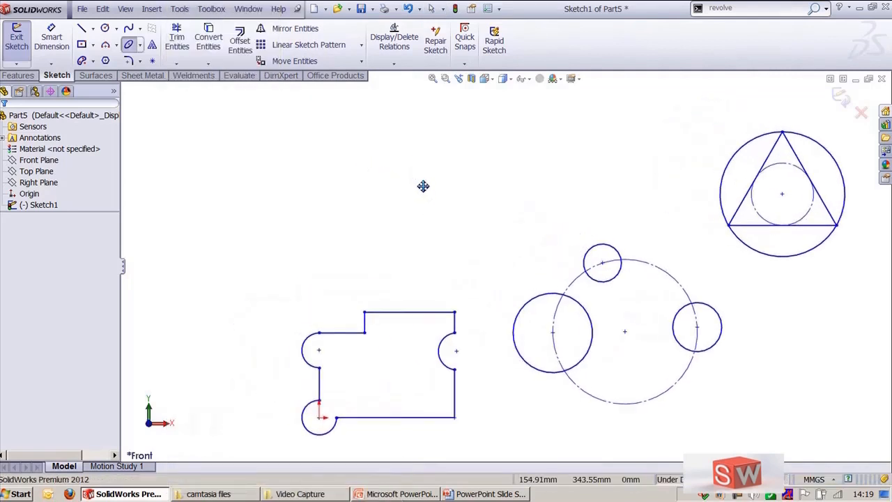
{"action": "left_click", "coordinate": [414, 221]}
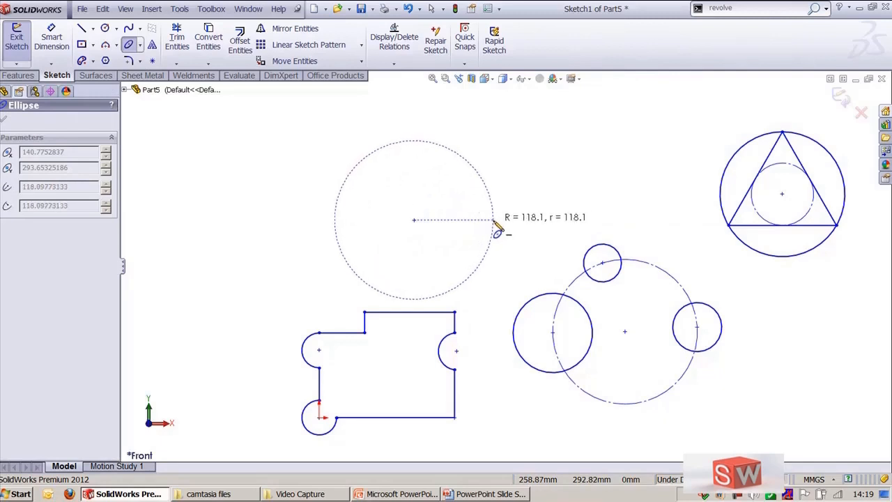
{"action": "left_click", "coordinate": [495, 220]}
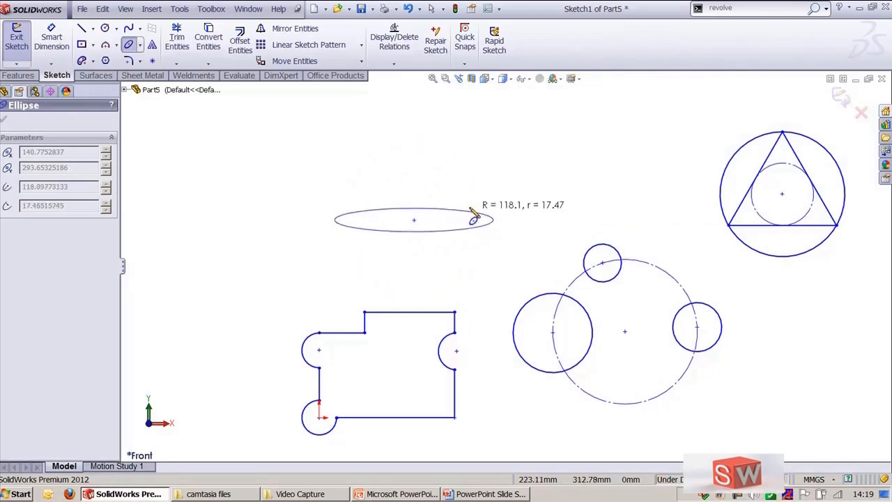
{"action": "left_click", "coordinate": [414, 172]}
{"action": "key", "text": "Escape"}
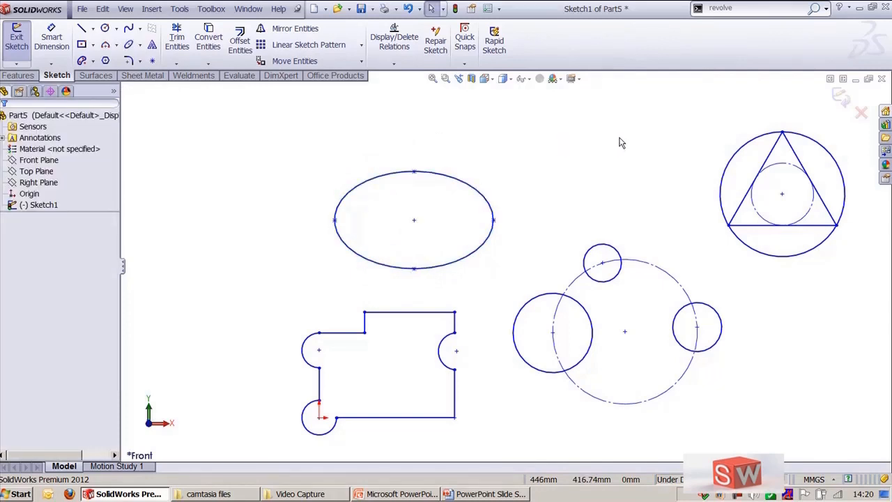
Step: Delete the slot-arc profile, the circle group and the triangle with its circles, keeping only the ellipse
{"action": "left_click_drag", "start_coordinate": [200, 295], "coordinate": [500, 437]}
{"action": "key", "text": "Delete"}
{"action": "left_click_drag", "start_coordinate": [504, 227], "coordinate": [722, 424]}
{"action": "key", "text": "Delete"}
{"action": "left_click_drag", "start_coordinate": [697, 109], "coordinate": [858, 284]}
{"action": "key", "text": "Delete"}
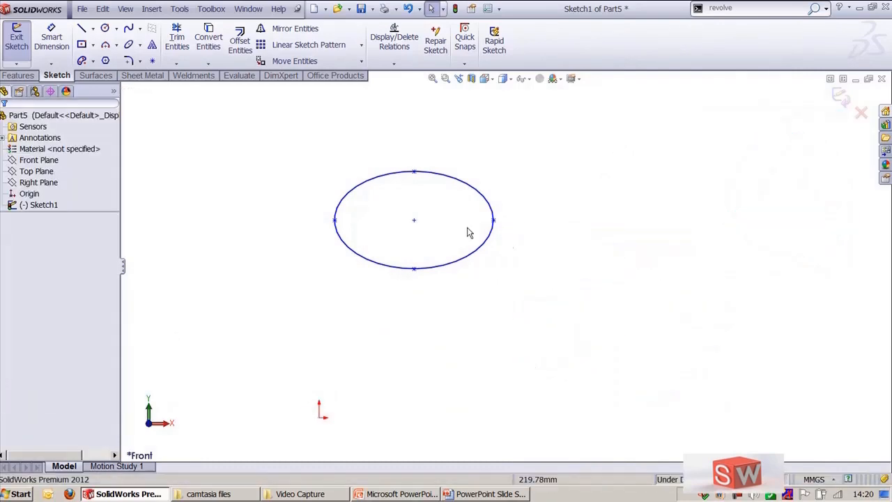
Step: Move the ellipse by its centre point, then select and delete the ellipse
{"action": "left_click_drag", "start_coordinate": [414, 220], "coordinate": [334, 311]}
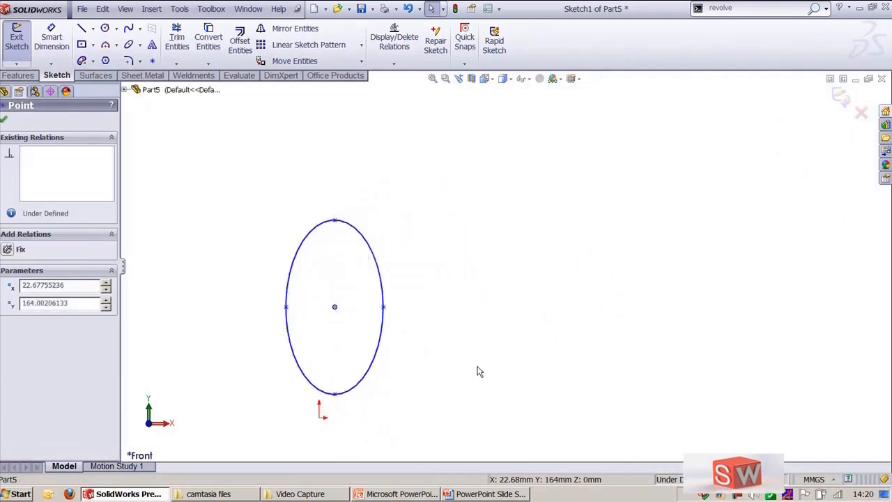
{"action": "left_click", "coordinate": [478, 369]}
{"action": "scroll", "coordinate": [370, 332], "scroll_direction": "down", "scroll_amount": 2}
{"action": "middle_click_drag", "start_coordinate": [369, 333], "coordinate": [494, 237], "text": "ctrl"}
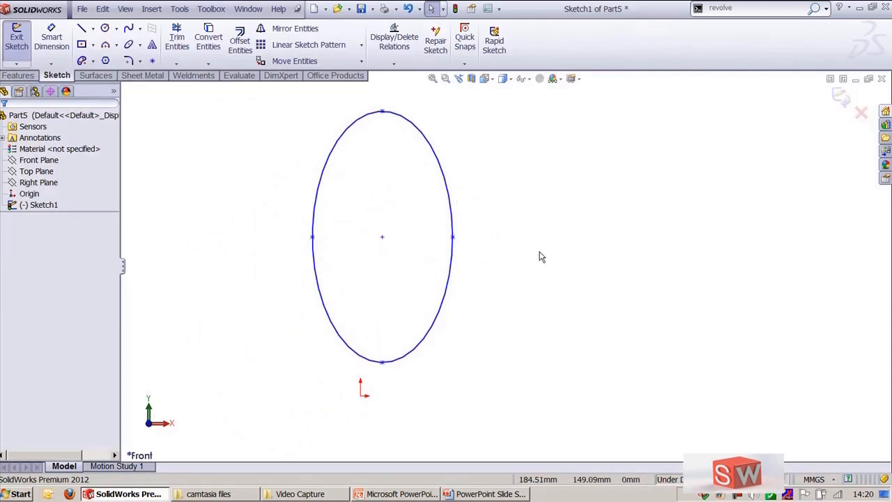
{"action": "left_click", "coordinate": [381, 237]}
{"action": "left_click", "coordinate": [467, 172]}
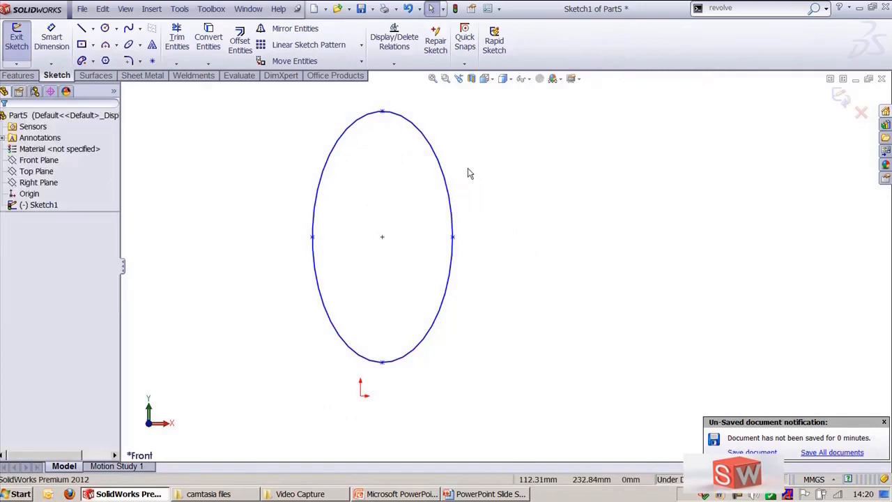
{"action": "left_click", "coordinate": [439, 165]}
{"action": "key", "text": "Delete"}
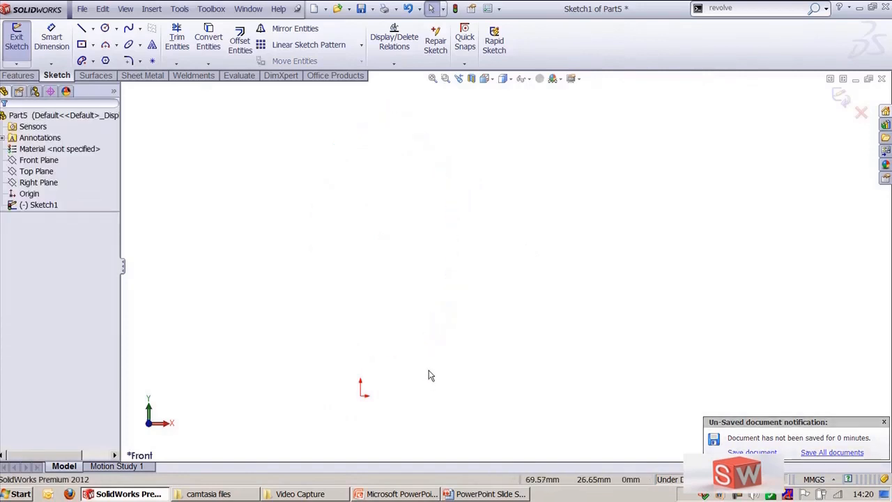
Step: Draw a partial ellipse centred on the origin, about 125 mm by 86 mm, spanning from top to right
{"action": "middle_click_drag", "start_coordinate": [428, 372], "coordinate": [500, 287], "text": "ctrl"}
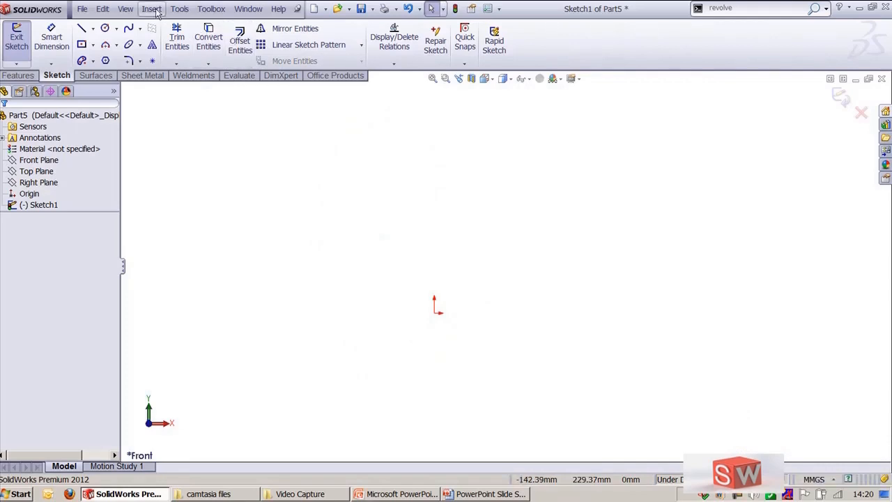
{"action": "left_click", "coordinate": [179, 8]}
{"action": "mouse_move", "coordinate": [255, 160]}
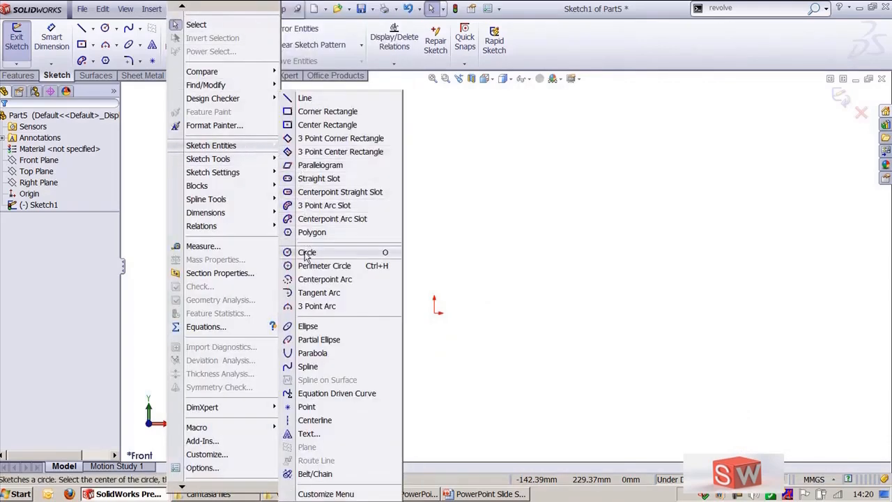
{"action": "left_click", "coordinate": [318, 340]}
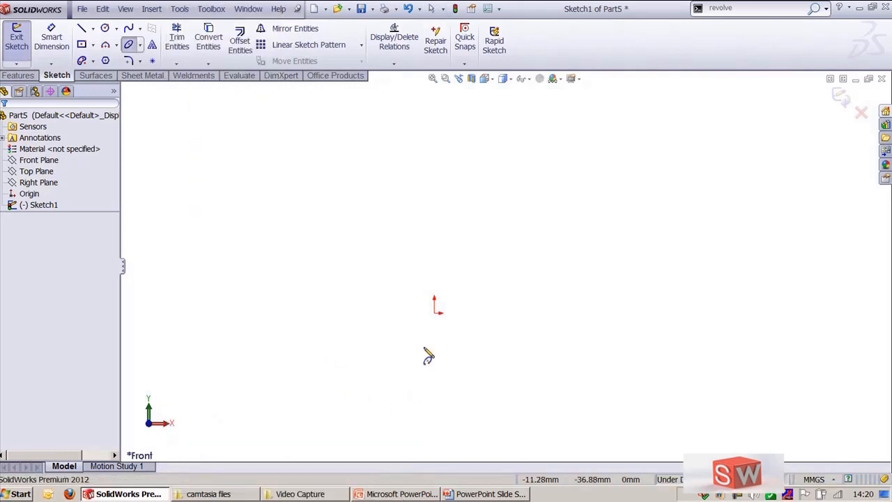
{"action": "left_click", "coordinate": [435, 311]}
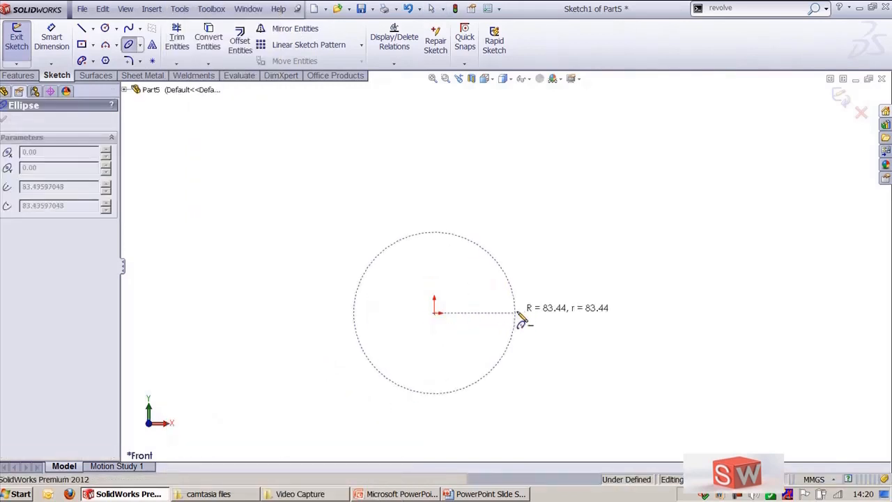
{"action": "left_click", "coordinate": [561, 313]}
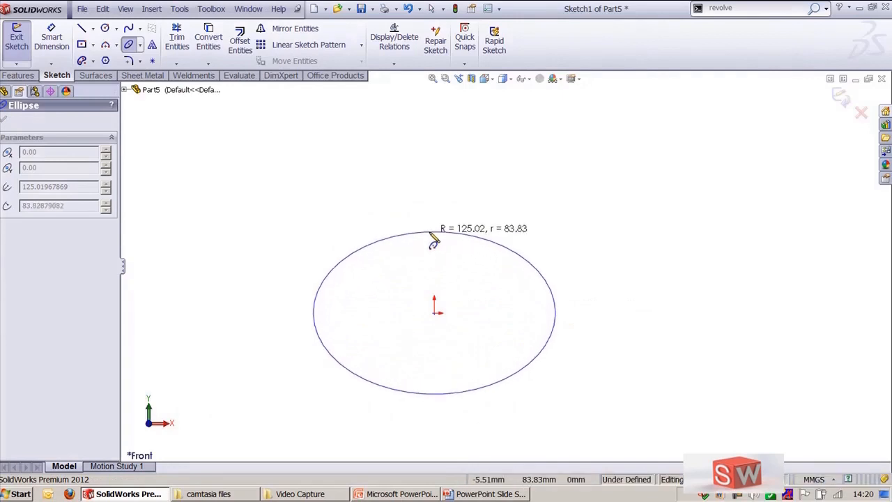
{"action": "left_click", "coordinate": [437, 235]}
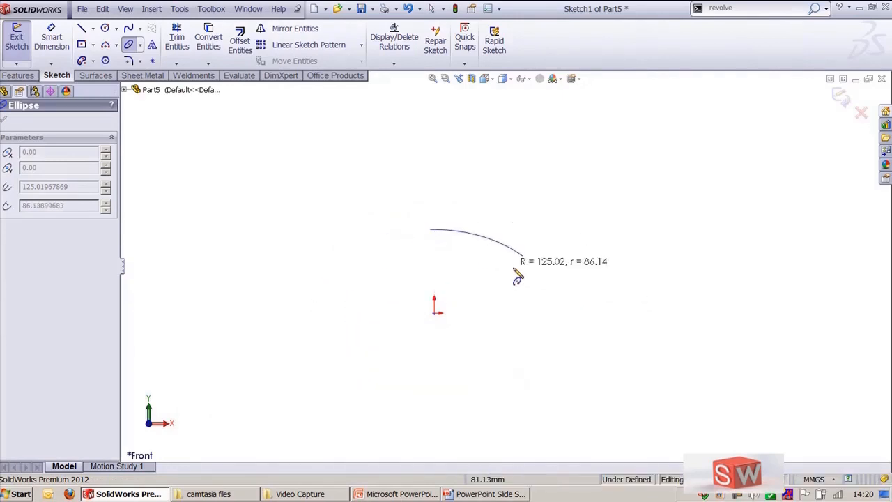
{"action": "left_click", "coordinate": [555, 309]}
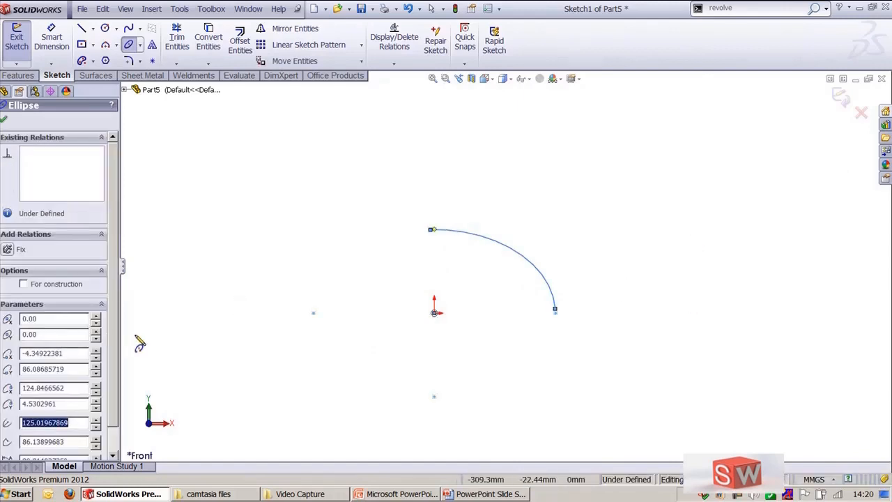
Step: Increase the partial ellipse's major radius to about 175 mm in its parameters
{"action": "scroll", "coordinate": [113, 346], "scroll_direction": "down", "scroll_amount": 1}
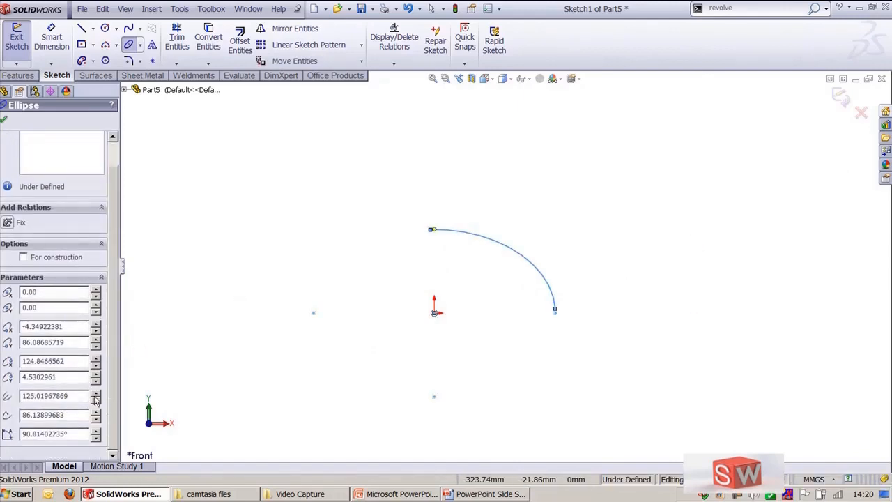
{"action": "left_click", "coordinate": [97, 394]}
{"action": "left_click", "coordinate": [97, 394]}
{"action": "left_click", "coordinate": [97, 395]}
{"action": "left_click", "coordinate": [97, 394]}
{"action": "left_click", "coordinate": [97, 395]}
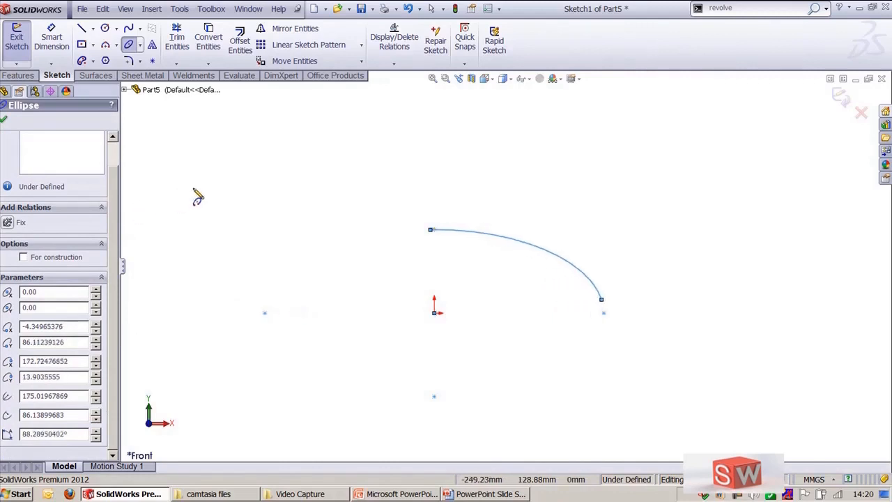
{"action": "key", "text": "Escape"}
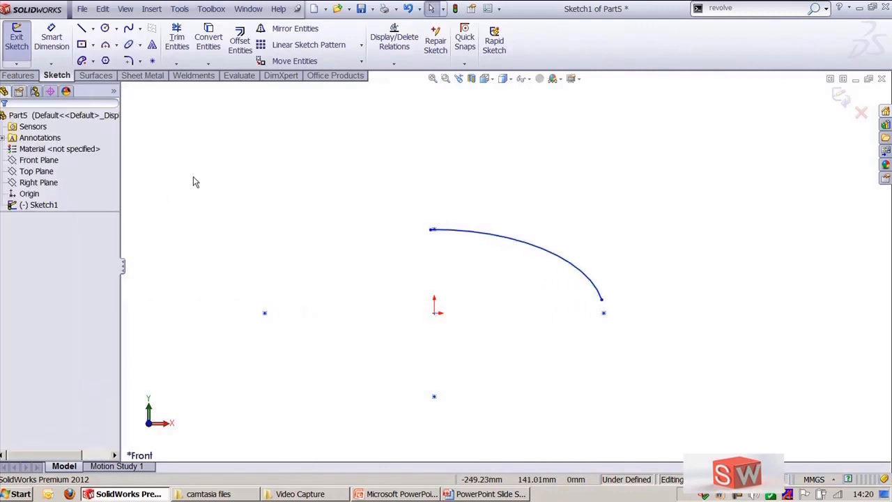
Step: Draw a parabola with its focus below the origin, vertex about 127 mm beneath, opening upward across the sketch
{"action": "left_click", "coordinate": [179, 8]}
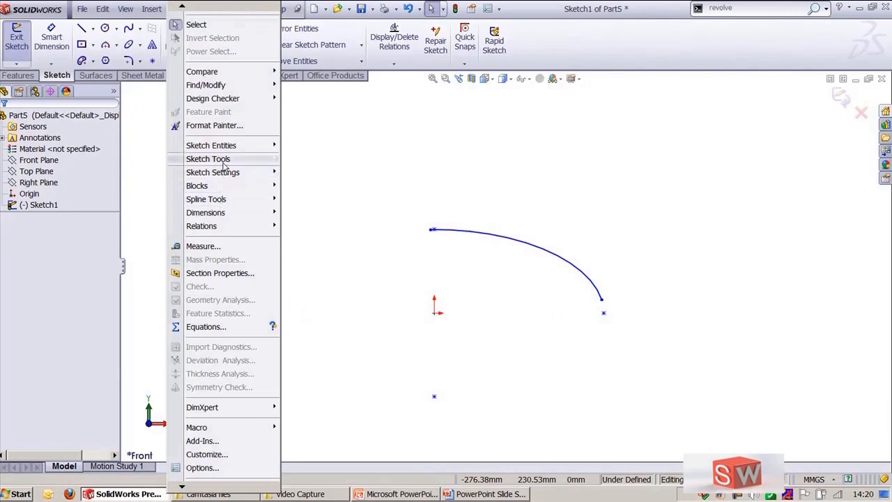
{"action": "mouse_move", "coordinate": [223, 146]}
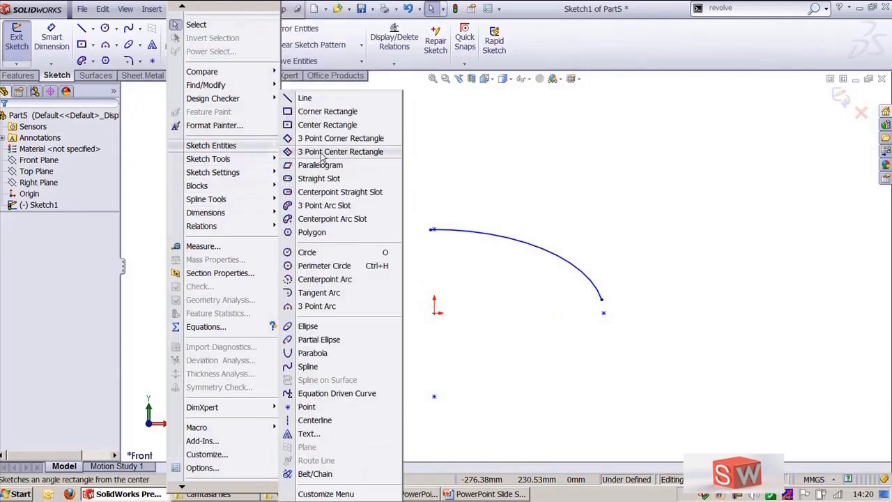
{"action": "left_click", "coordinate": [326, 356]}
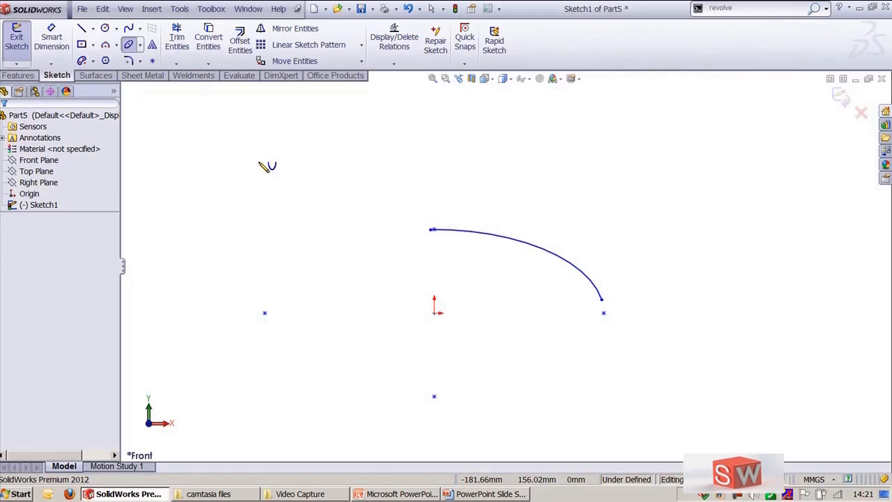
{"action": "scroll", "coordinate": [486, 306], "scroll_direction": "up", "scroll_amount": 2}
{"action": "scroll", "coordinate": [485, 307], "scroll_direction": "down", "scroll_amount": 2}
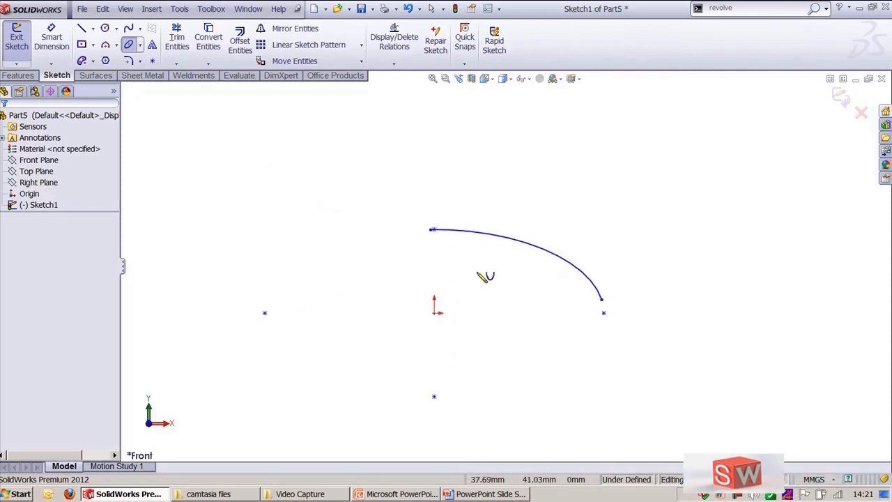
{"action": "middle_click_drag", "start_coordinate": [460, 281], "coordinate": [493, 328], "text": "ctrl"}
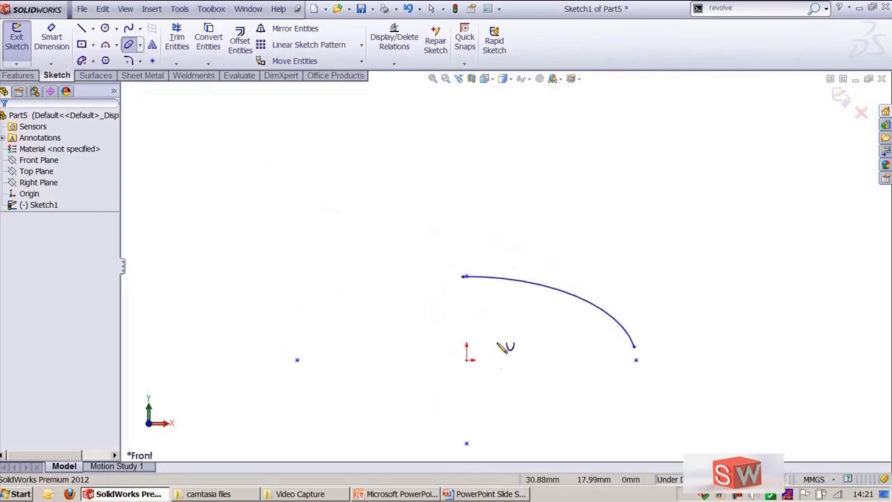
{"action": "left_click", "coordinate": [467, 361]}
{"action": "middle_click_drag", "start_coordinate": [481, 404], "coordinate": [479, 336], "text": "ctrl"}
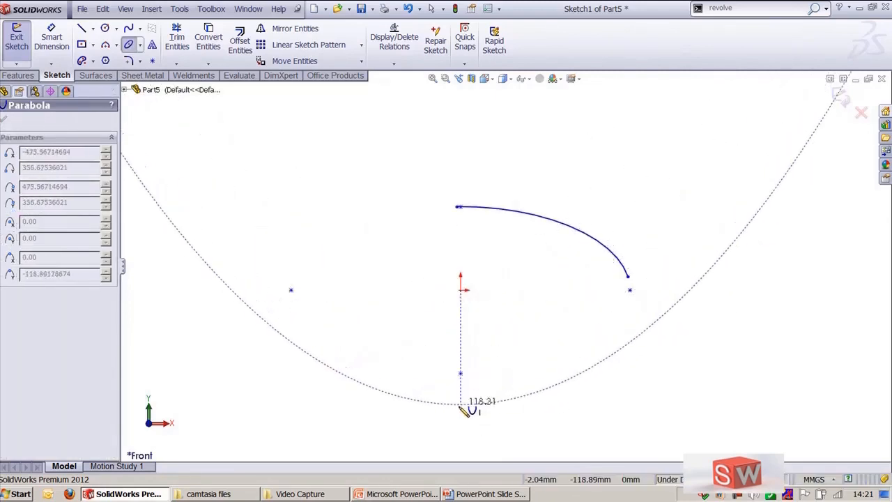
{"action": "left_click", "coordinate": [461, 413]}
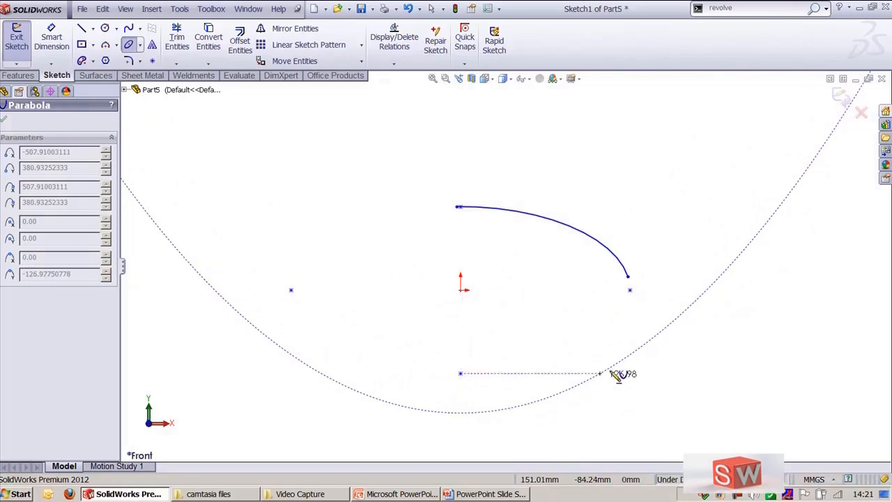
{"action": "left_click", "coordinate": [810, 153]}
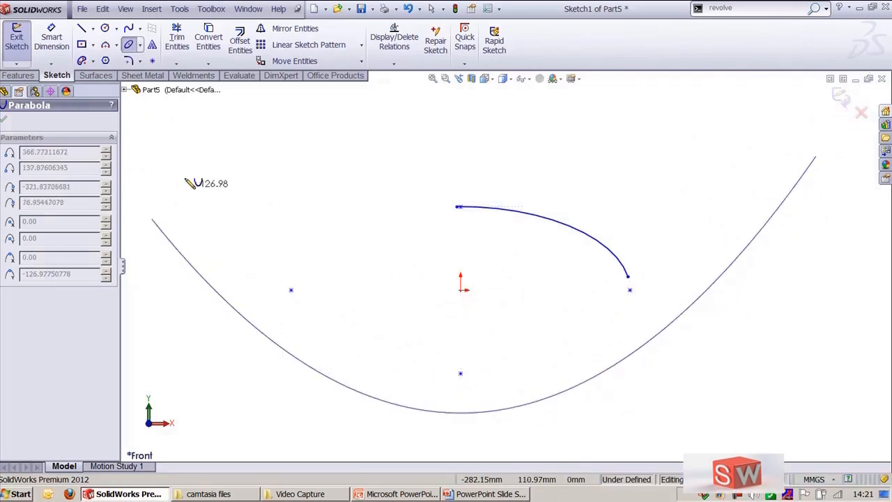
{"action": "middle_click_drag", "start_coordinate": [233, 182], "coordinate": [311, 238], "text": "ctrl"}
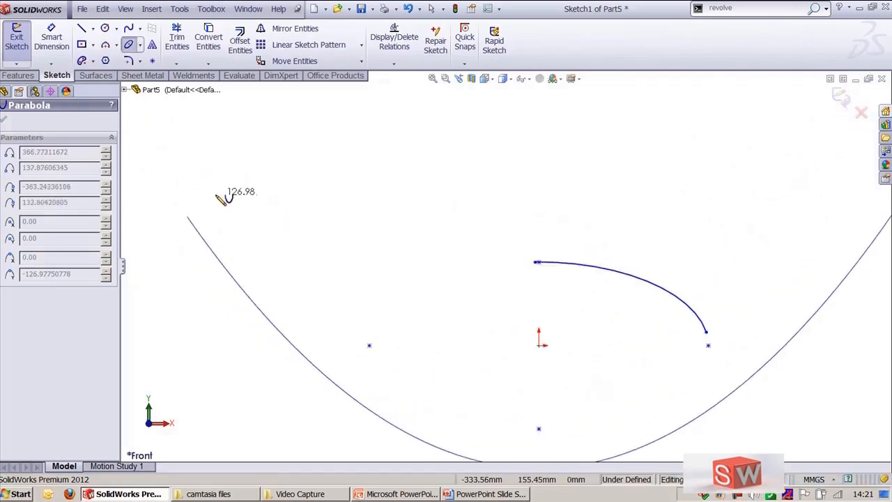
{"action": "left_click", "coordinate": [221, 199]}
{"action": "key", "text": "f"}
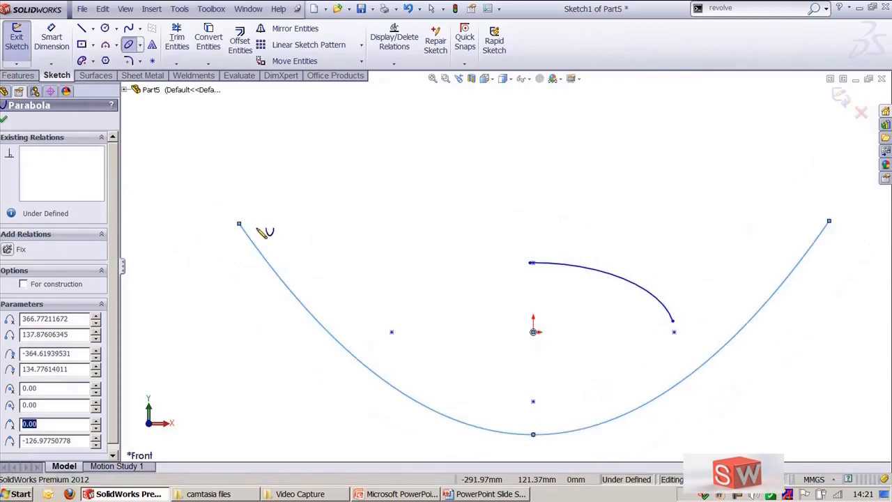
{"action": "key", "text": "Escape"}
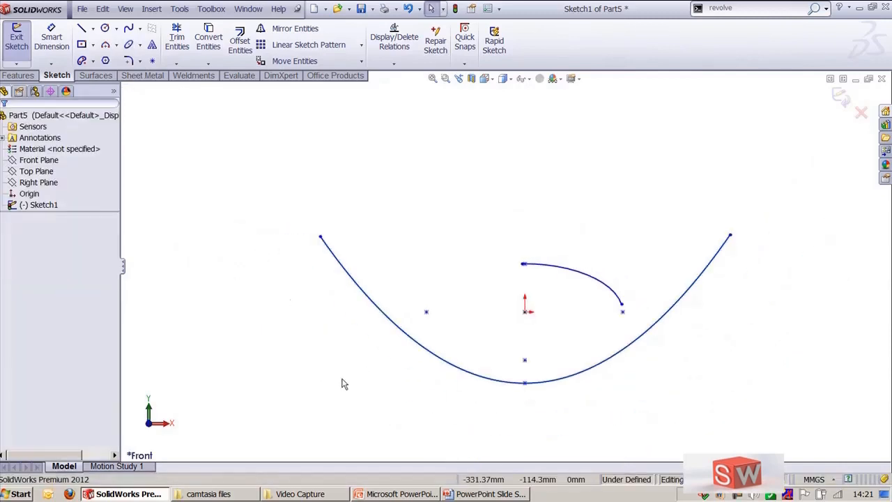
Step: Select the parabola to inspect its parameters
{"action": "left_click", "coordinate": [404, 338]}
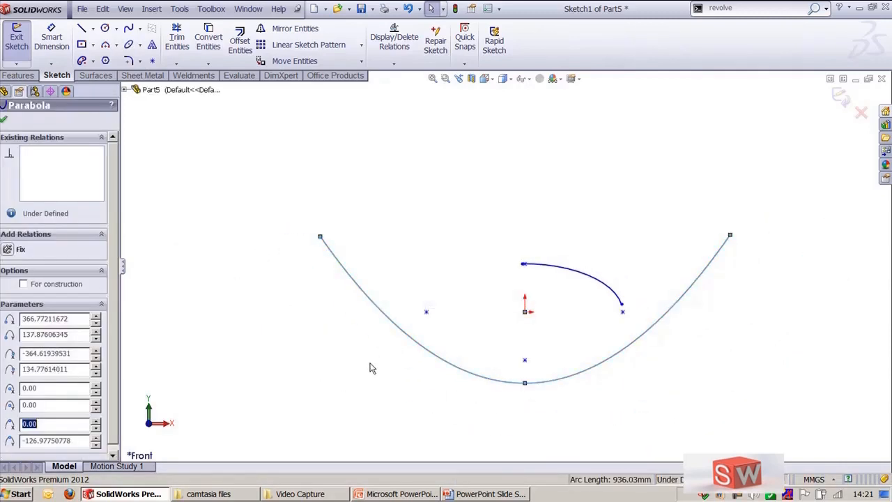
{"action": "left_click", "coordinate": [372, 368]}
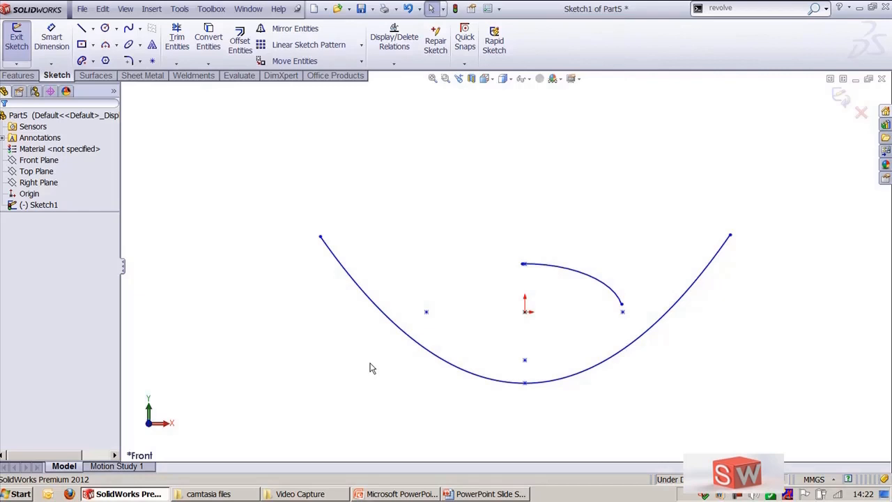
{"action": "left_click", "coordinate": [340, 271]}
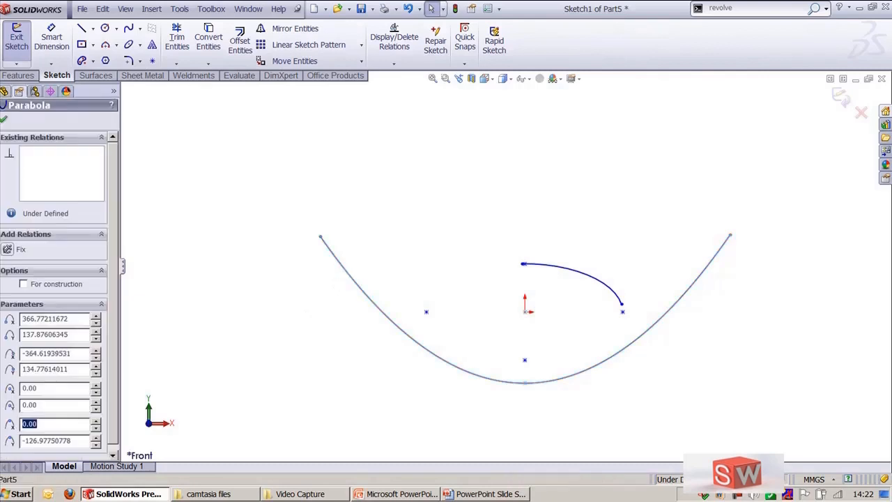
Step: Delete the parabola and the partial ellipse from the sketch
{"action": "key", "text": "Delete"}
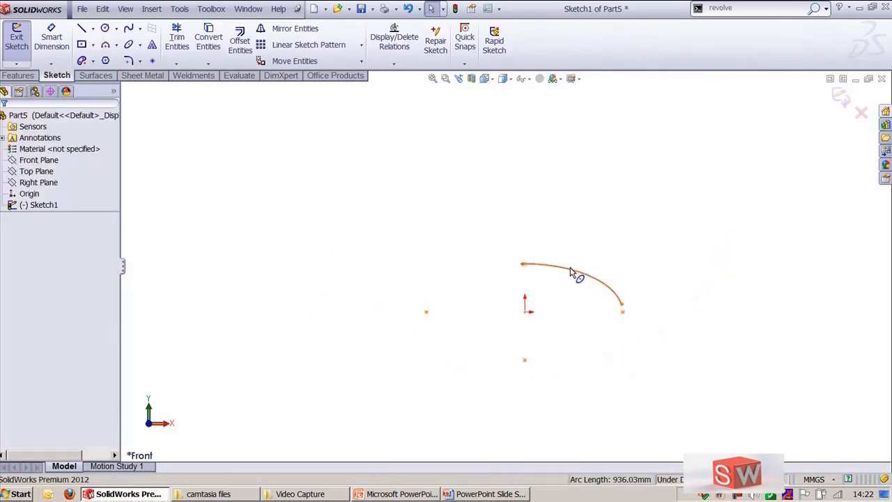
{"action": "left_click", "coordinate": [571, 271]}
{"action": "key", "text": "Delete"}
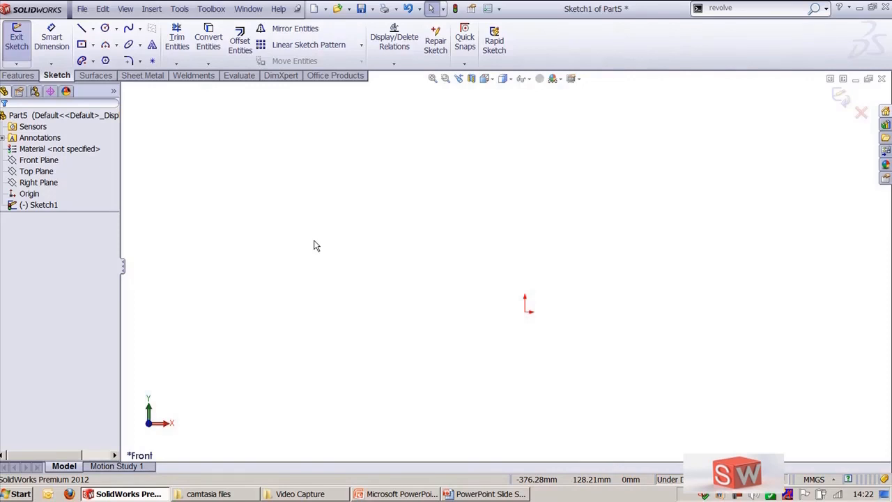
Step: Draw a closed spline through six points encircling the origin with the Spline tool
{"action": "left_click", "coordinate": [129, 29]}
{"action": "scroll", "coordinate": [240, 238], "scroll_direction": "up", "scroll_amount": 2}
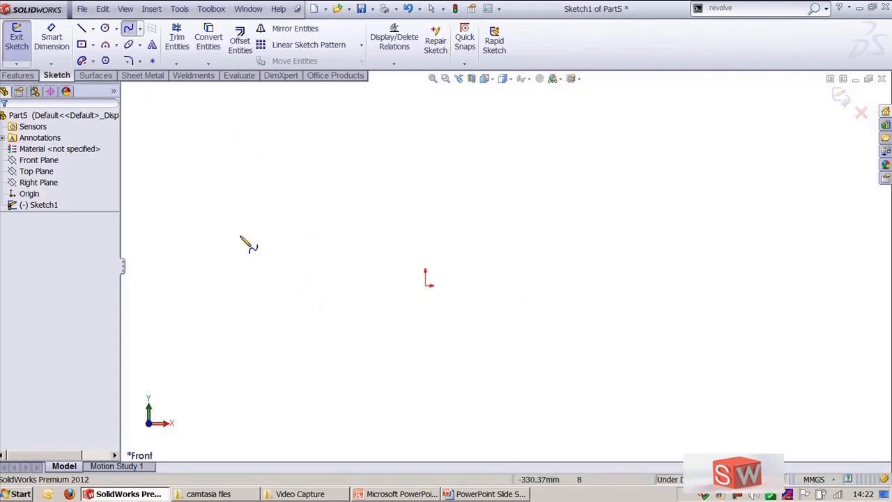
{"action": "left_click", "coordinate": [240, 233]}
{"action": "left_click", "coordinate": [408, 173]}
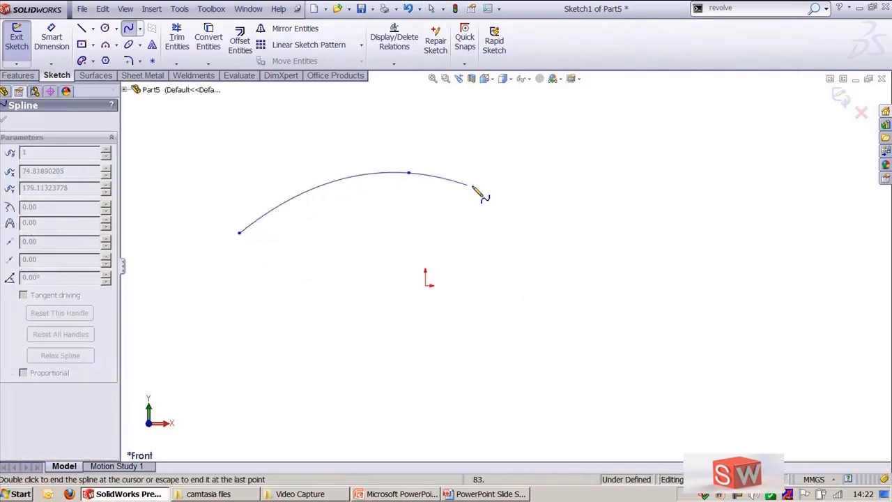
{"action": "left_click", "coordinate": [659, 280]}
{"action": "left_click", "coordinate": [625, 394]}
{"action": "left_click", "coordinate": [455, 417]}
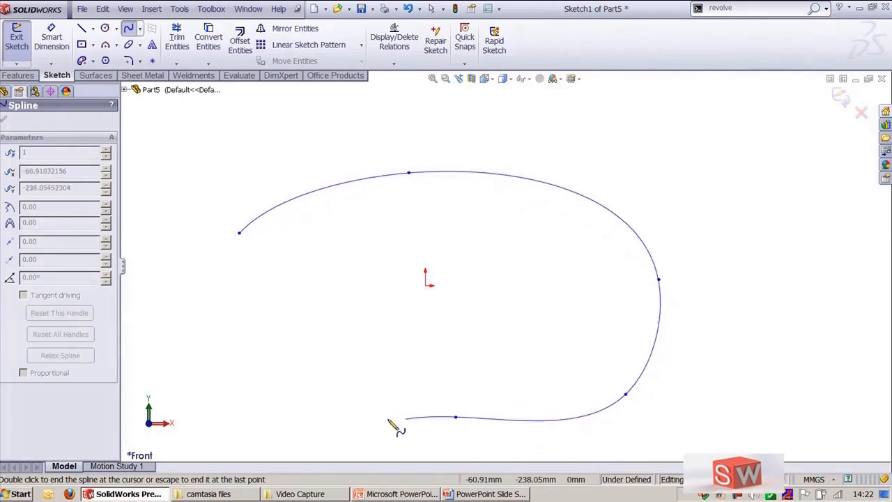
{"action": "left_click", "coordinate": [262, 379]}
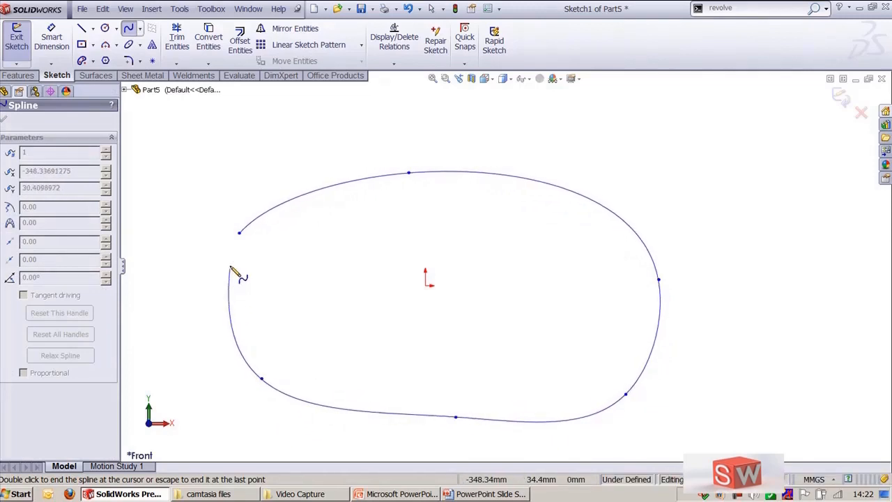
{"action": "left_click", "coordinate": [240, 233]}
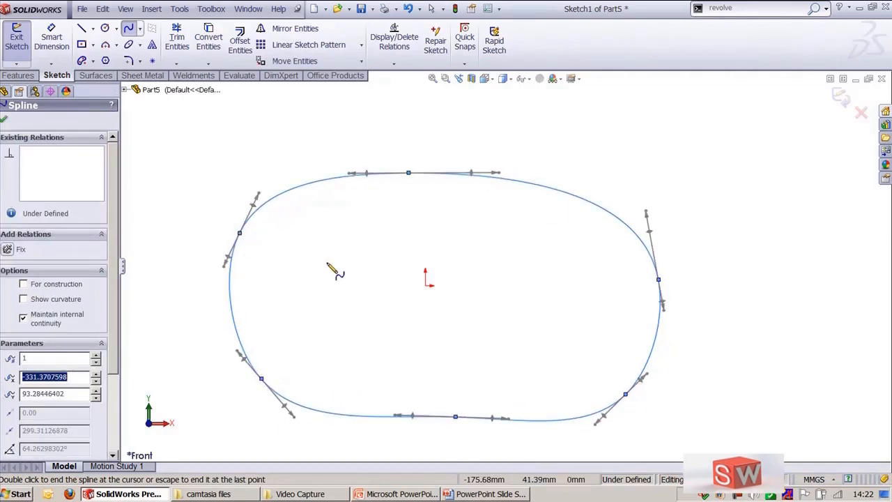
{"action": "key", "text": "Escape"}
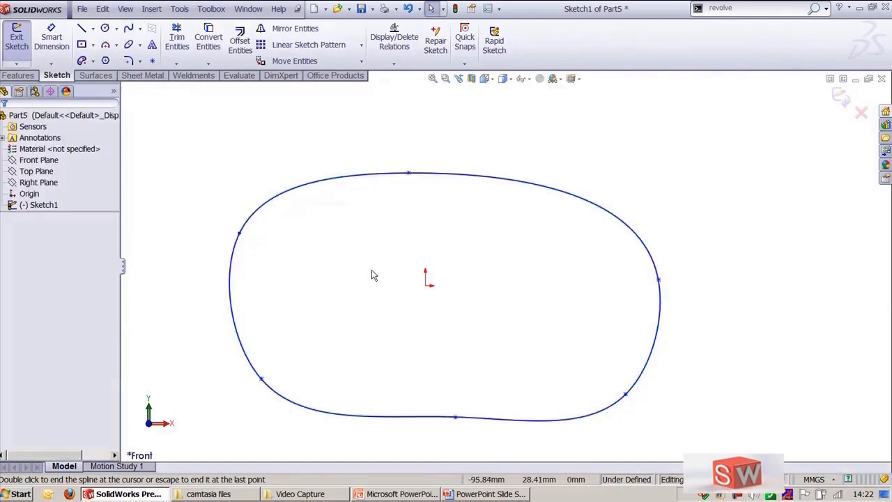
Step: Turn on the spline's curvature display, accepting a scale of 25 and density of 96
{"action": "middle_click_drag", "start_coordinate": [370, 272], "coordinate": [422, 255], "text": "ctrl"}
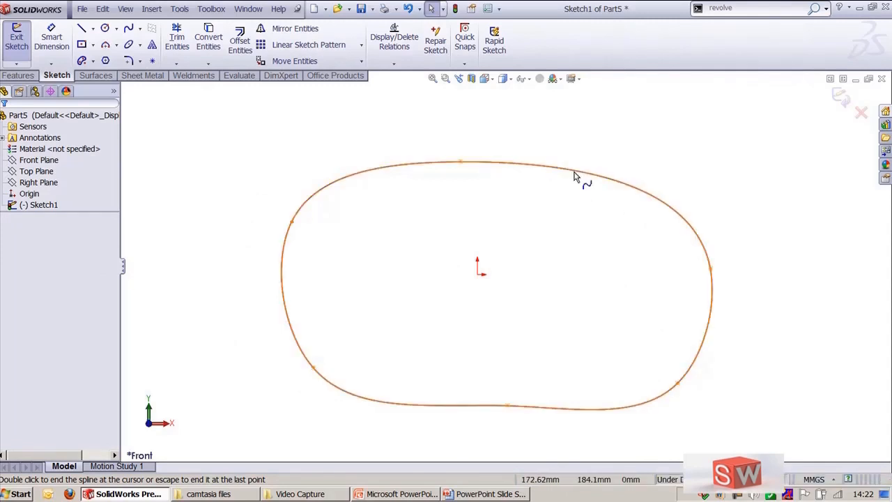
{"action": "left_click", "coordinate": [575, 174]}
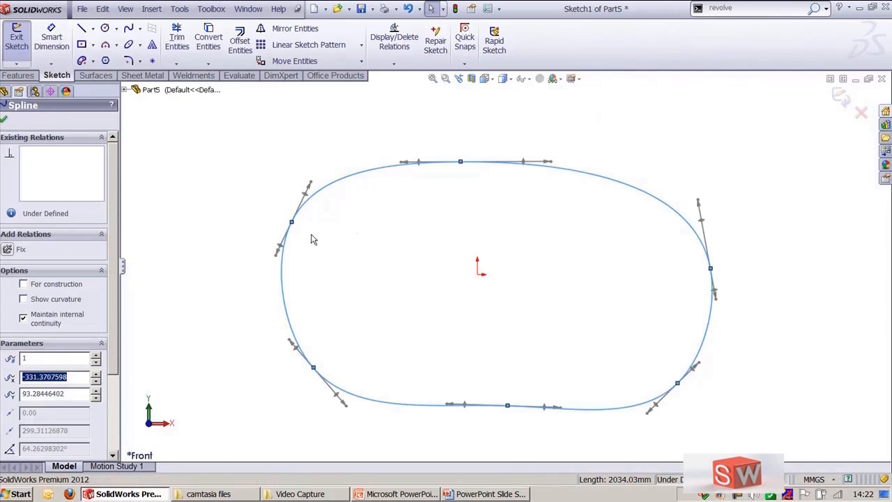
{"action": "left_click", "coordinate": [59, 304]}
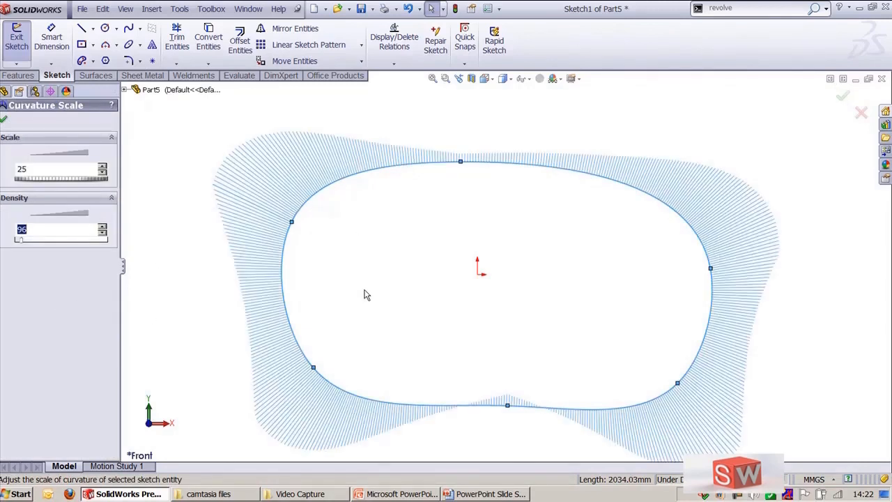
{"action": "left_click", "coordinate": [5, 116]}
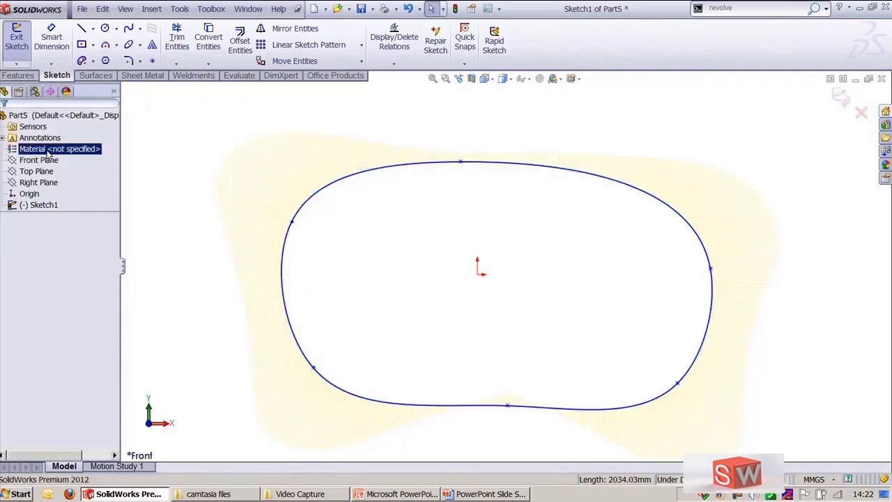
Step: Turn off the spline's curvature display and scroll through its remaining property options
{"action": "left_click", "coordinate": [306, 201]}
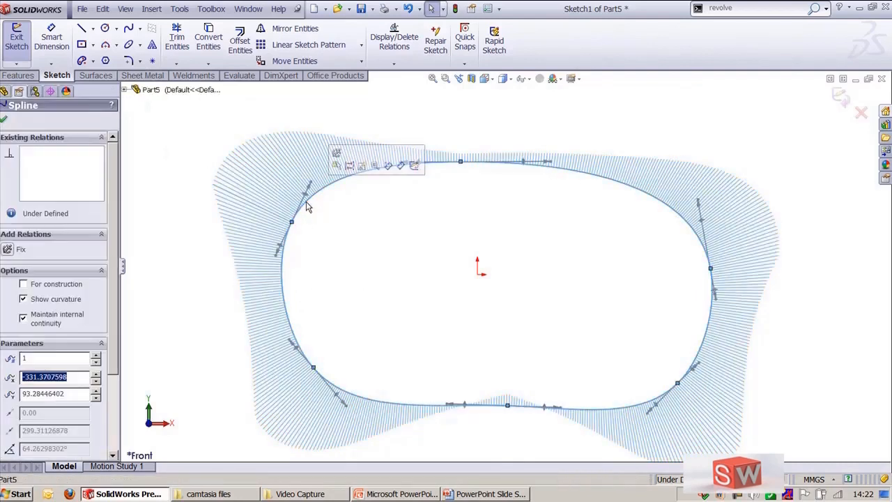
{"action": "left_click", "coordinate": [23, 299]}
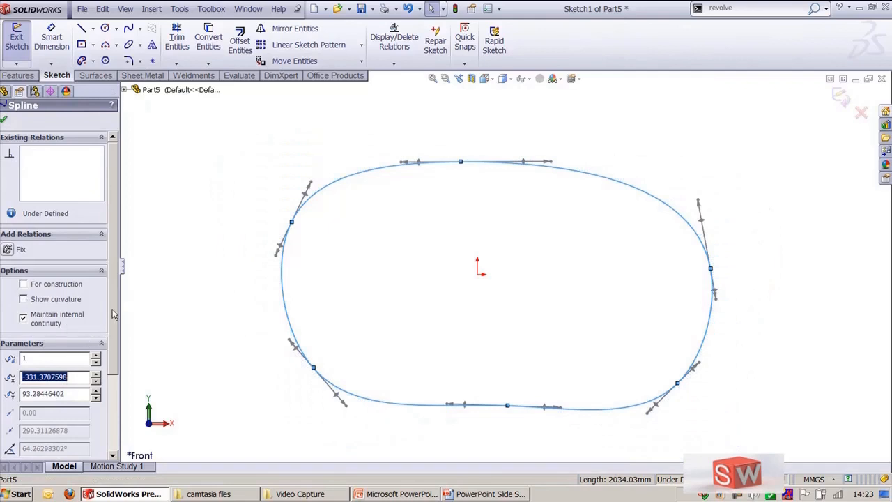
{"action": "left_click_drag", "start_coordinate": [115, 314], "coordinate": [117, 432]}
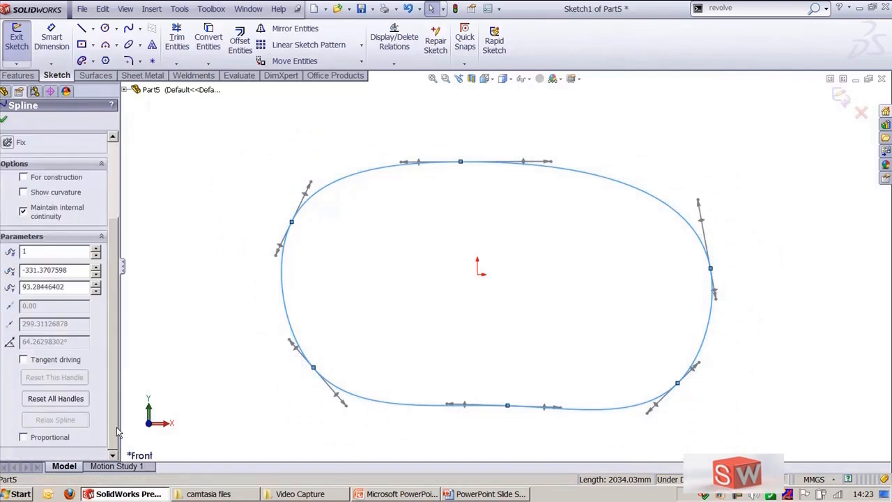
{"action": "left_click", "coordinate": [4, 119]}
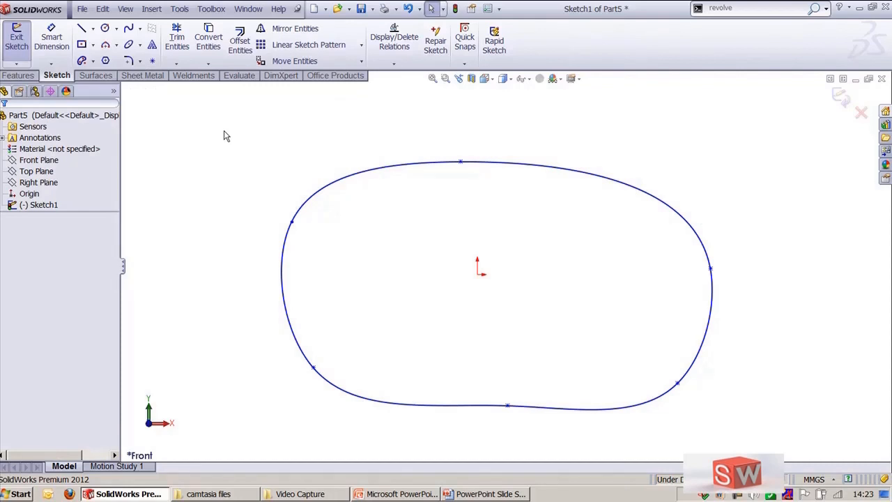
Step: Examine the commands available in the Spline Tools submenu
{"action": "left_click", "coordinate": [179, 8]}
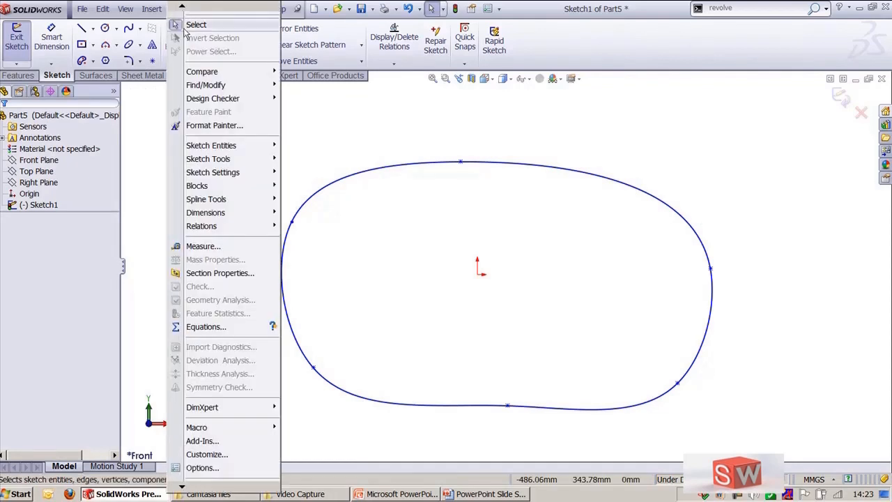
{"action": "mouse_move", "coordinate": [230, 162]}
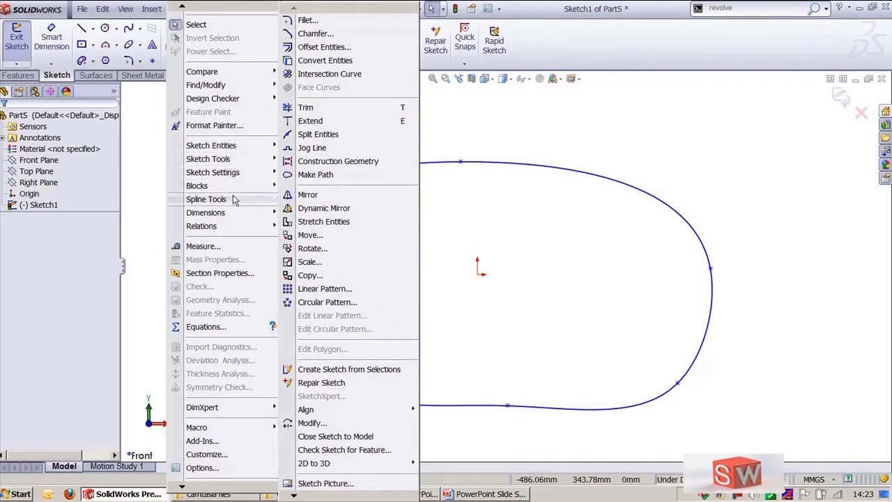
{"action": "mouse_move", "coordinate": [234, 200]}
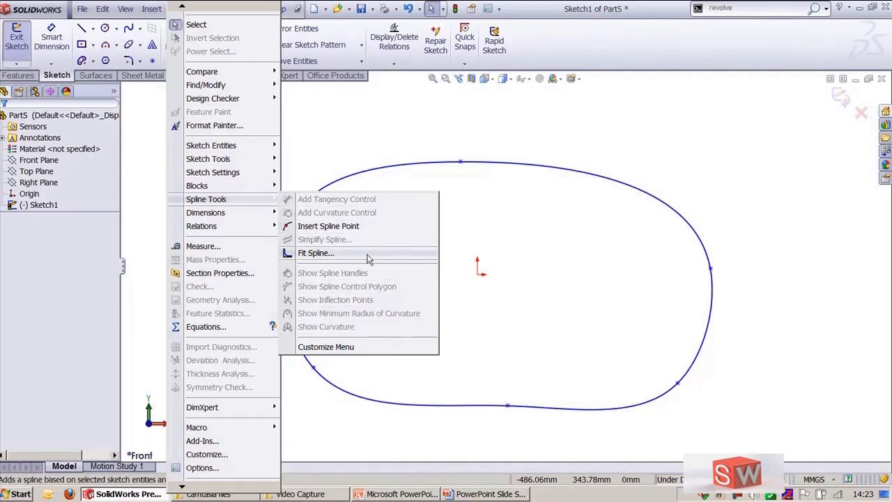
{"action": "left_click", "coordinate": [597, 63]}
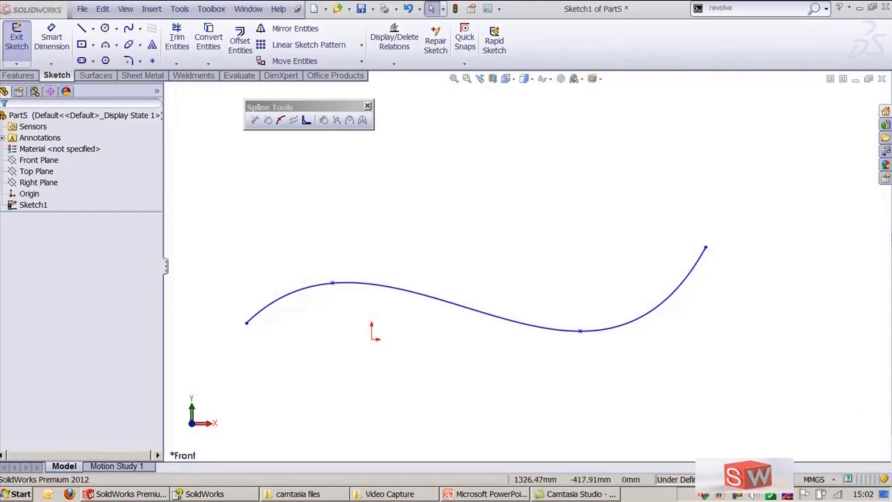
{"action": "left_click", "coordinate": [178, 10]}
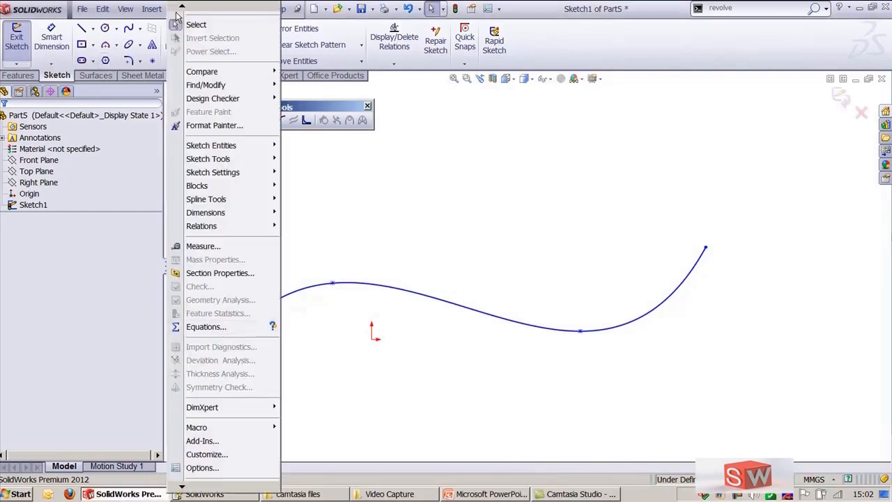
{"action": "mouse_move", "coordinate": [230, 199]}
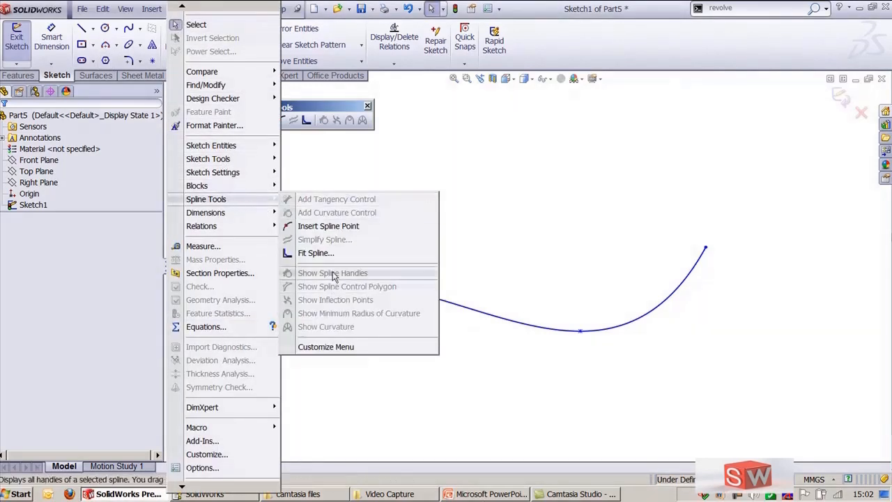
{"action": "left_click", "coordinate": [488, 184]}
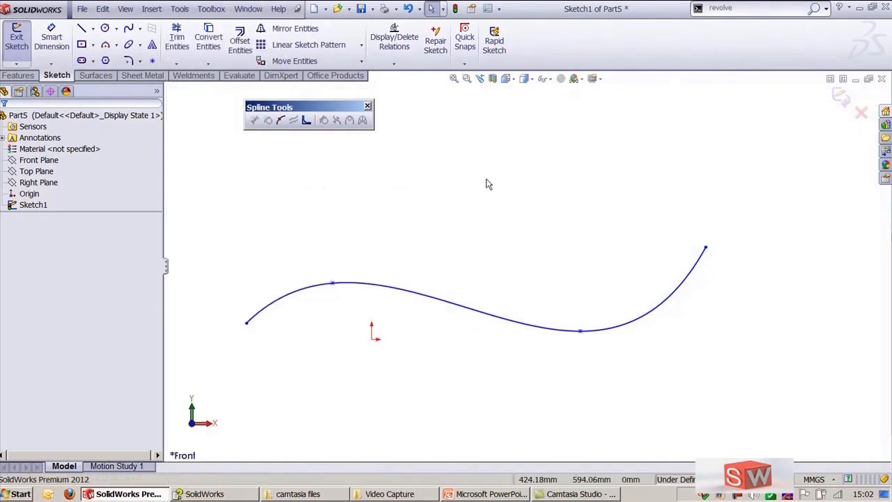
Step: Reopen the Spline Tools toolbar from the toolbar list and reposition it above the sketch
{"action": "left_click", "coordinate": [367, 105]}
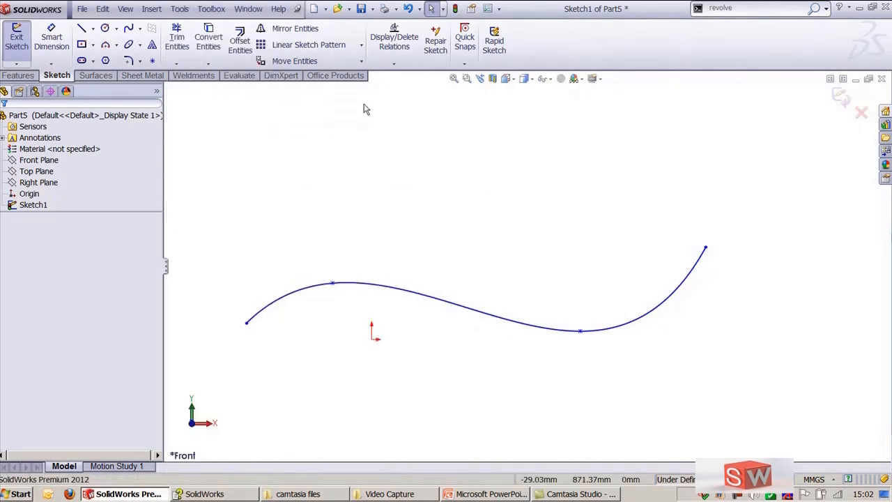
{"action": "right_click", "coordinate": [652, 53]}
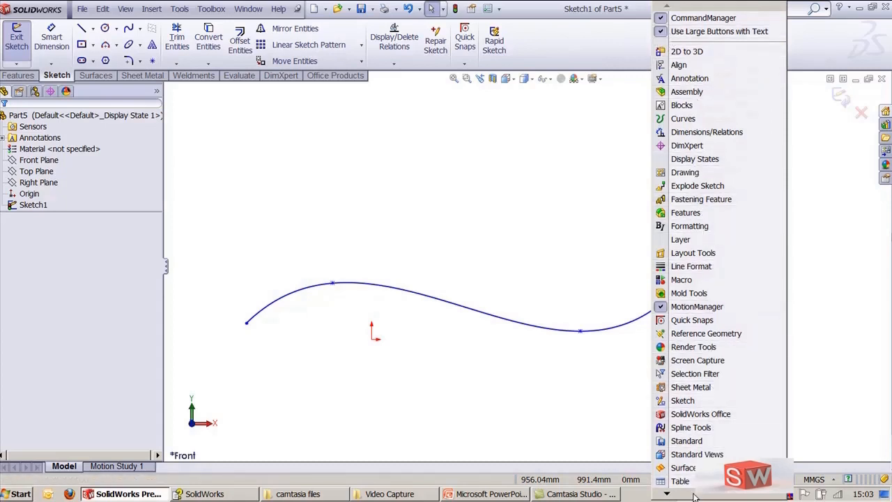
{"action": "mouse_move", "coordinate": [694, 496]}
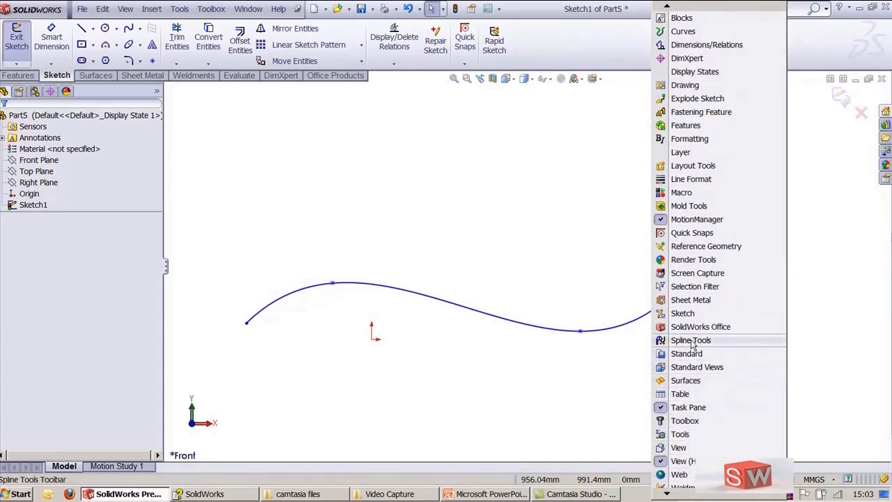
{"action": "left_click", "coordinate": [692, 341]}
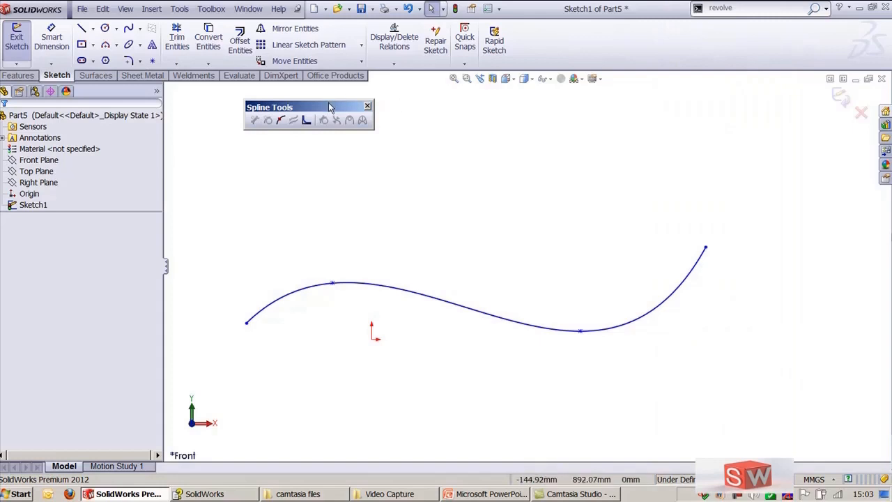
{"action": "left_click_drag", "start_coordinate": [332, 103], "coordinate": [375, 98]}
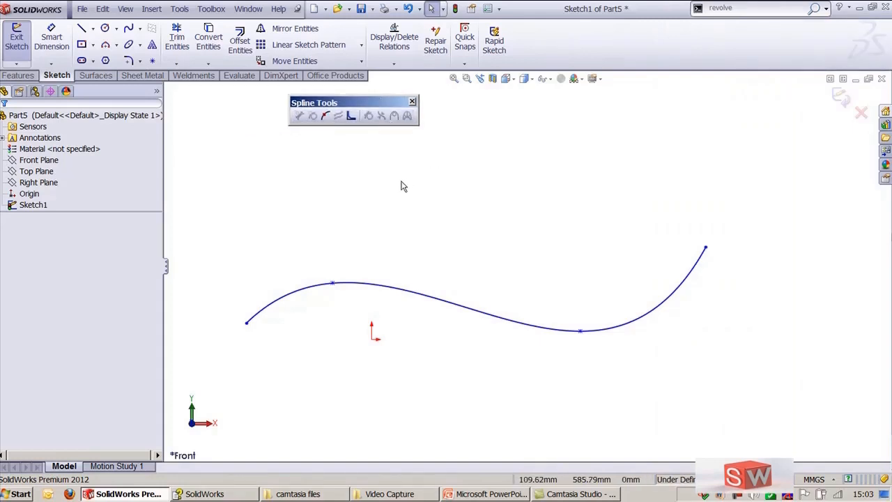
Step: Insert two additional spline points on the open spline between its existing points
{"action": "left_click", "coordinate": [326, 116]}
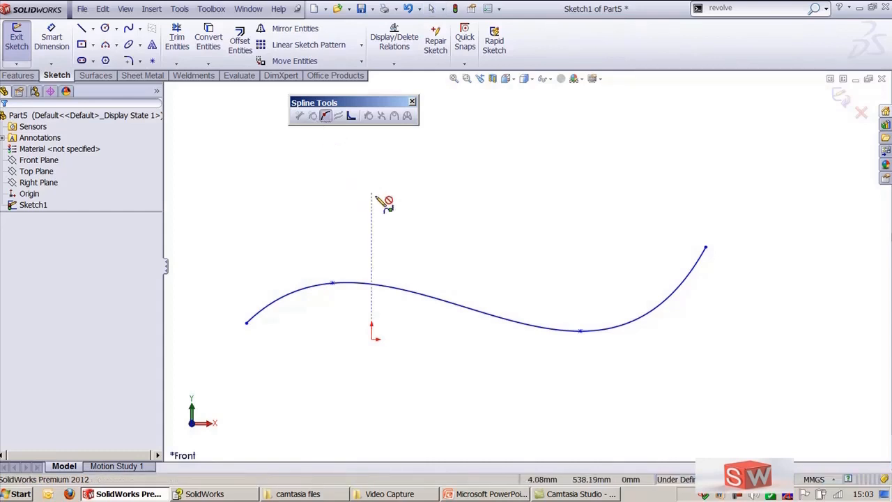
{"action": "left_click", "coordinate": [405, 290]}
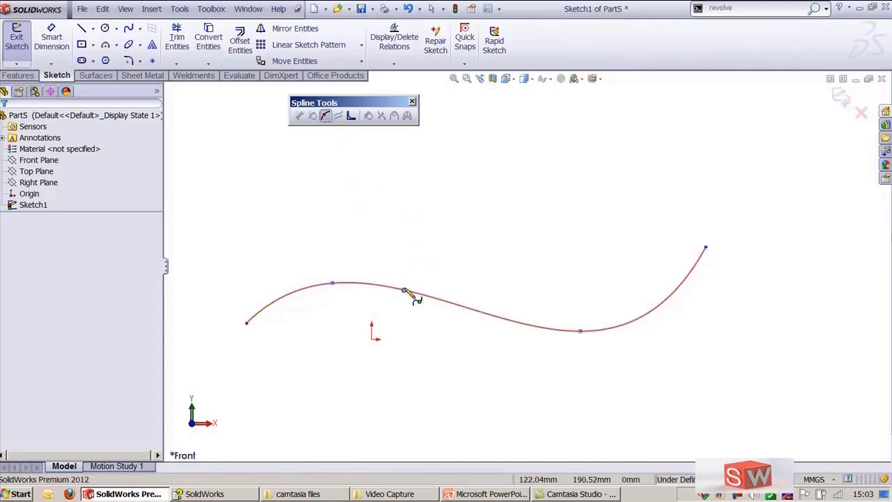
{"action": "left_click", "coordinate": [511, 321]}
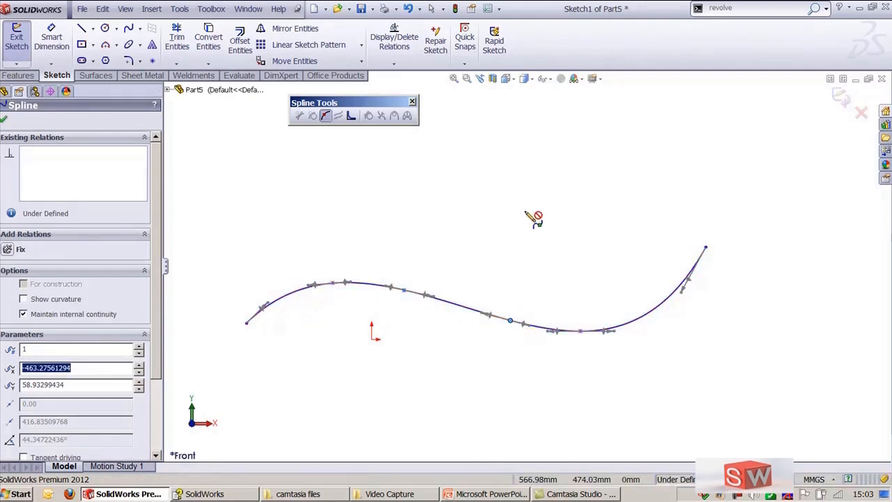
{"action": "key", "text": "Escape"}
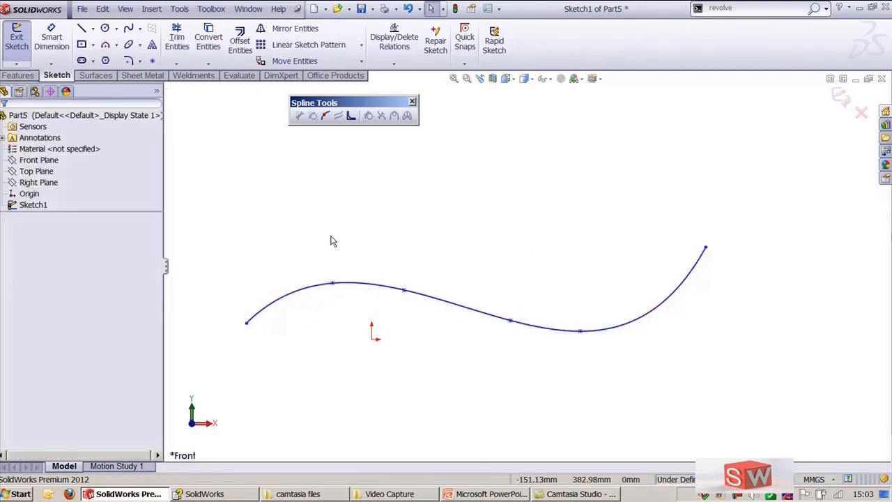
Step: Drag the spline's points to reshape the curve, lowering the first inserted point
{"action": "left_click_drag", "start_coordinate": [225, 304], "coordinate": [300, 376]}
{"action": "left_click_drag", "start_coordinate": [318, 247], "coordinate": [363, 323]}
{"action": "left_click_drag", "start_coordinate": [562, 311], "coordinate": [618, 363]}
{"action": "left_click_drag", "start_coordinate": [687, 237], "coordinate": [743, 294]}
{"action": "left_click_drag", "start_coordinate": [378, 265], "coordinate": [372, 223]}
{"action": "mouse_move", "coordinate": [404, 289]}
{"action": "left_mouse_down"}
{"action": "mouse_move", "coordinate": [402, 257]}
{"action": "mouse_move", "coordinate": [404, 305]}
{"action": "left_mouse_up"}
{"action": "left_click", "coordinate": [370, 213]}
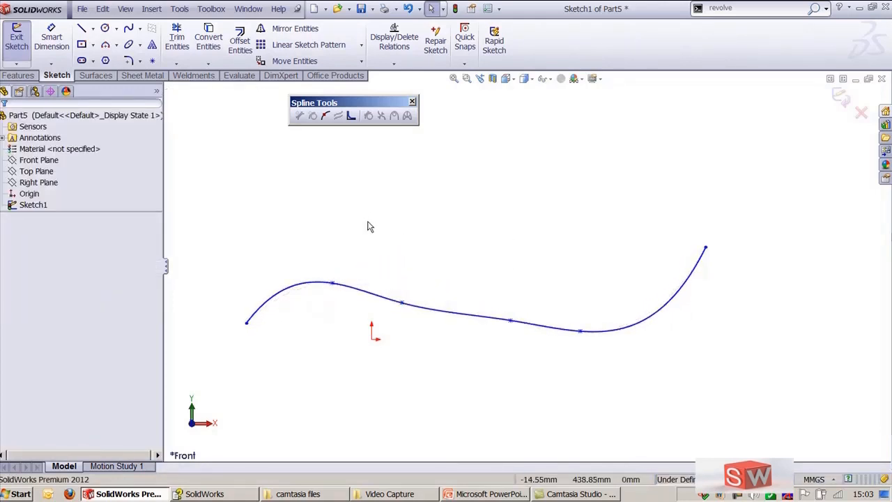
Step: Add a tangency control handle near the spline's right end and drag it to change the tangency there
{"action": "left_click", "coordinate": [377, 299]}
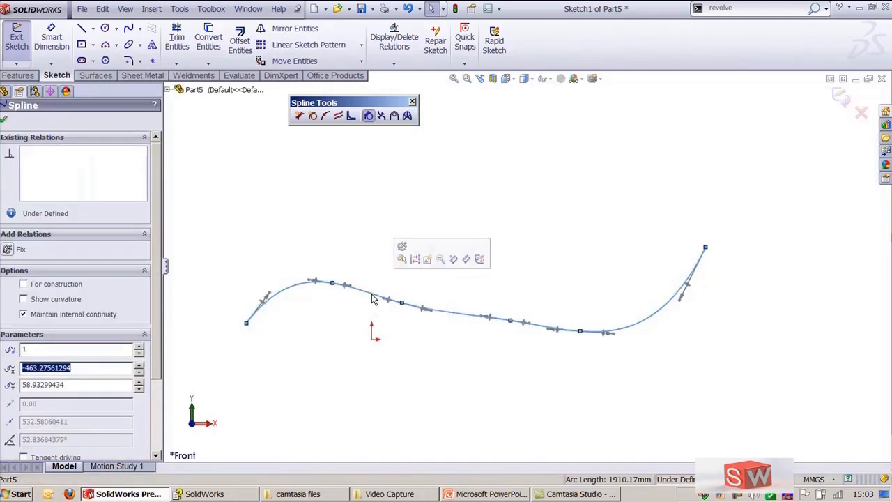
{"action": "left_click", "coordinate": [300, 117]}
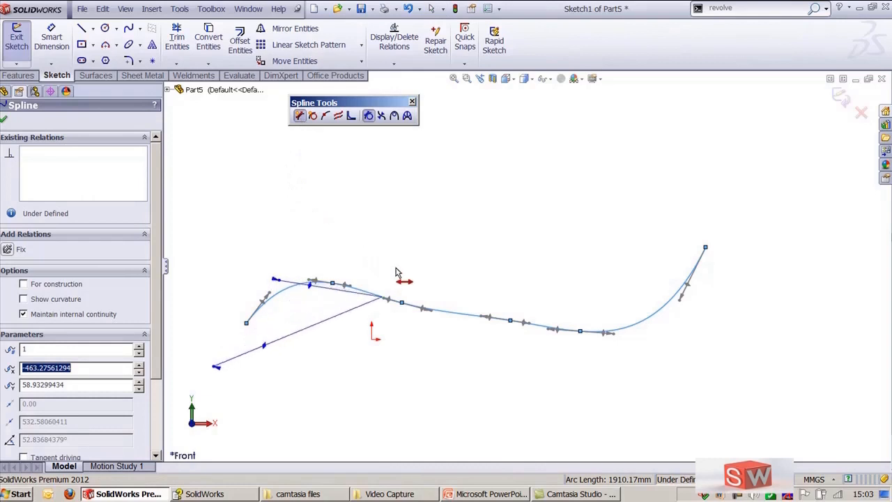
{"action": "left_click", "coordinate": [642, 319]}
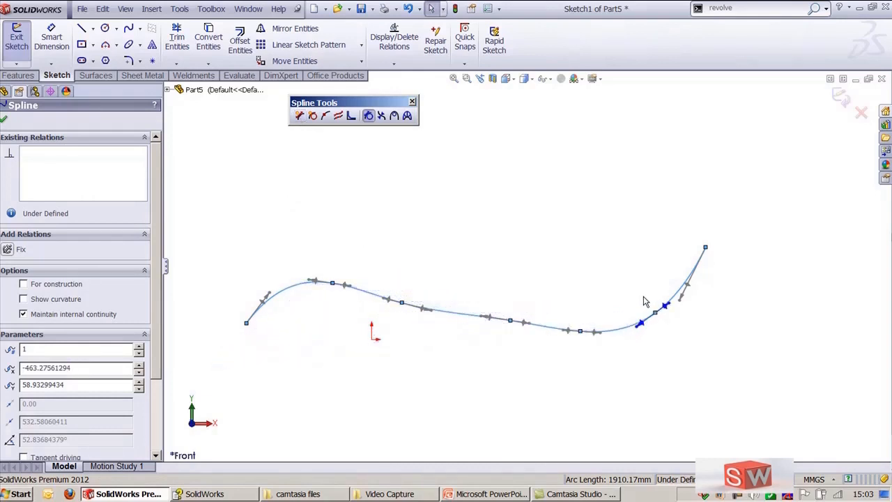
{"action": "scroll", "coordinate": [665, 325], "scroll_direction": "down", "scroll_amount": 2}
{"action": "scroll", "coordinate": [747, 321], "scroll_direction": "up", "scroll_amount": 2}
{"action": "left_click", "coordinate": [670, 306]}
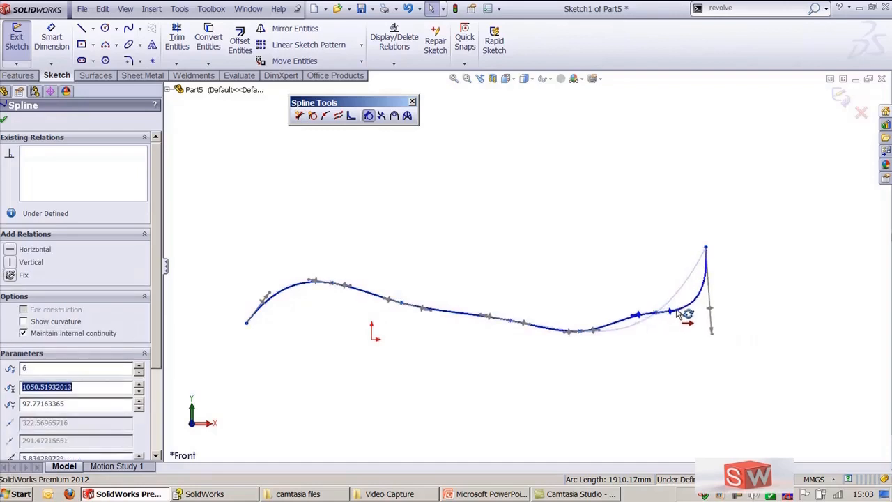
{"action": "left_click_drag", "start_coordinate": [669, 305], "coordinate": [685, 319]}
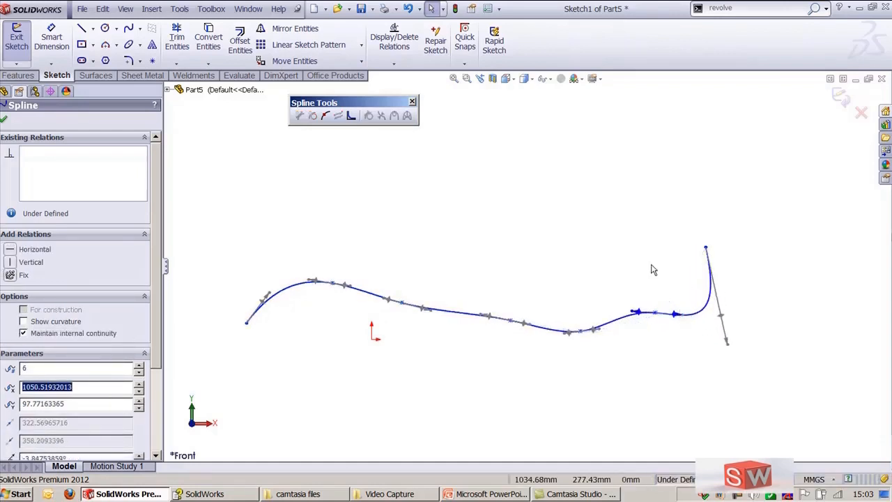
{"action": "left_click", "coordinate": [398, 198]}
Step: Add a curvature control near the middle of the spline and drag its handle to adjust the curvature
{"action": "left_click", "coordinate": [465, 317]}
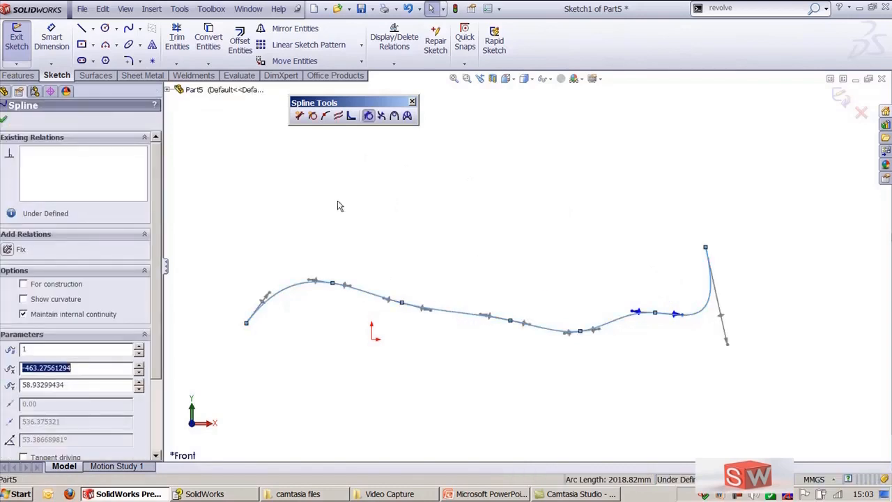
{"action": "left_click", "coordinate": [314, 115]}
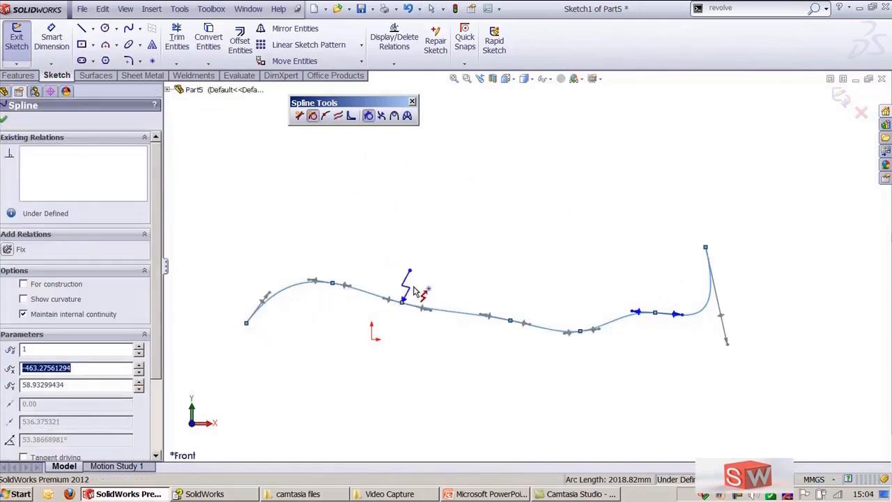
{"action": "left_click", "coordinate": [451, 307]}
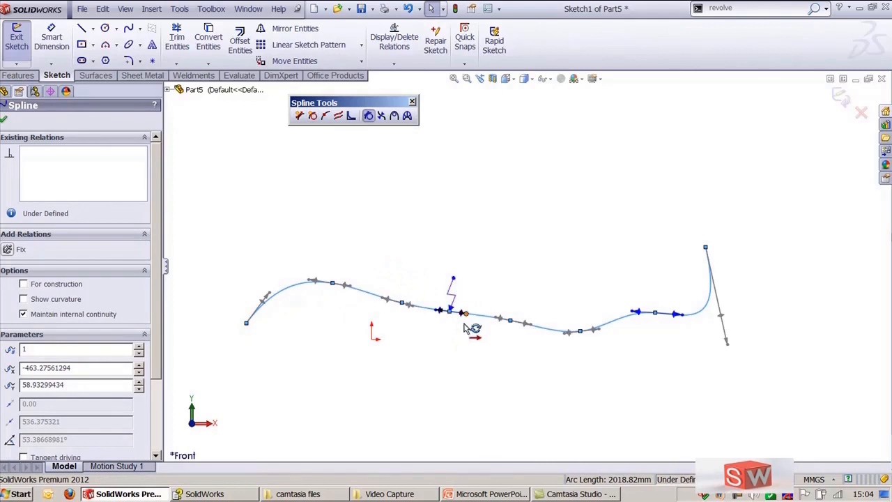
{"action": "key", "text": "shift+z"}
{"action": "mouse_move", "coordinate": [439, 337]}
{"action": "left_mouse_down"}
{"action": "mouse_move", "coordinate": [446, 340]}
{"action": "mouse_move", "coordinate": [444, 324]}
{"action": "mouse_move", "coordinate": [438, 360]}
{"action": "mouse_move", "coordinate": [448, 319]}
{"action": "mouse_move", "coordinate": [449, 359]}
{"action": "mouse_move", "coordinate": [448, 329]}
{"action": "left_mouse_up"}
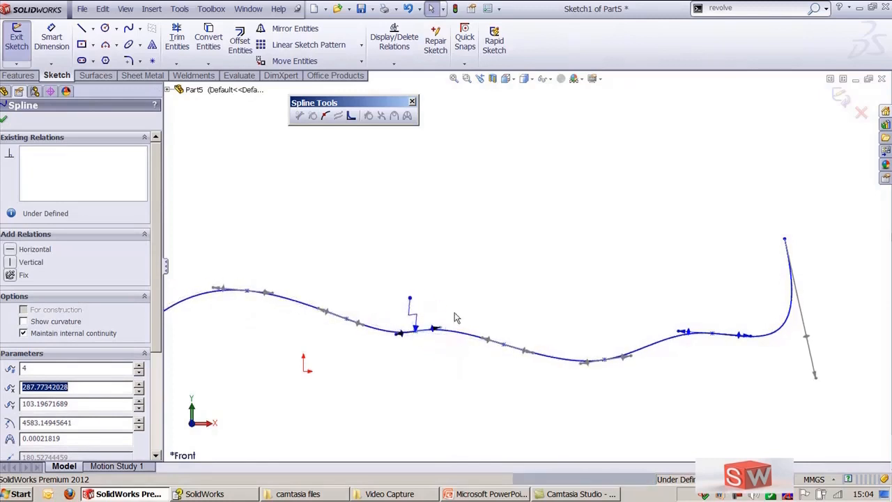
{"action": "left_click", "coordinate": [487, 226]}
{"action": "scroll", "coordinate": [488, 227], "scroll_direction": "up", "scroll_amount": 2}
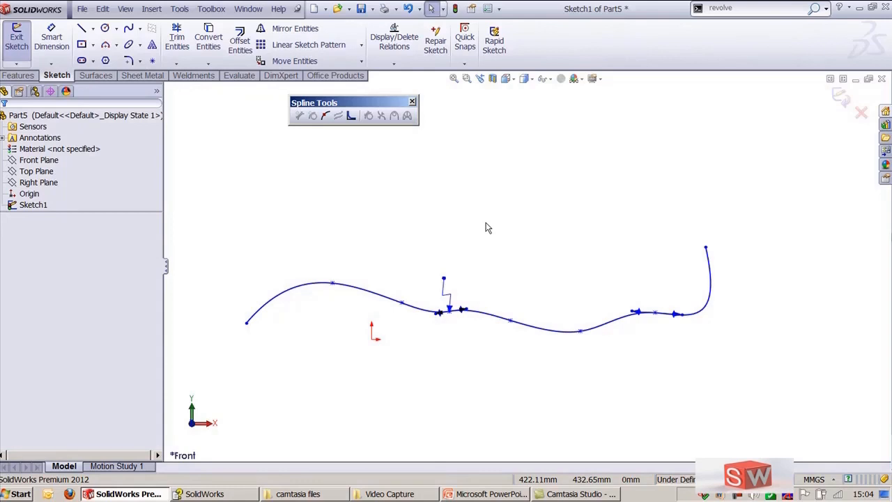
Step: Simplify the spline by smoothing it twice to a 48.95 mm tolerance and accept the change
{"action": "left_click", "coordinate": [361, 293]}
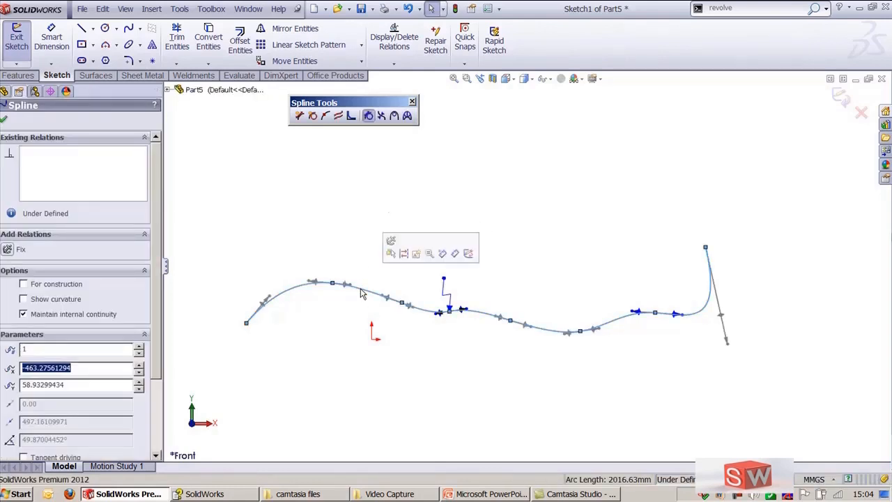
{"action": "left_click", "coordinate": [338, 116]}
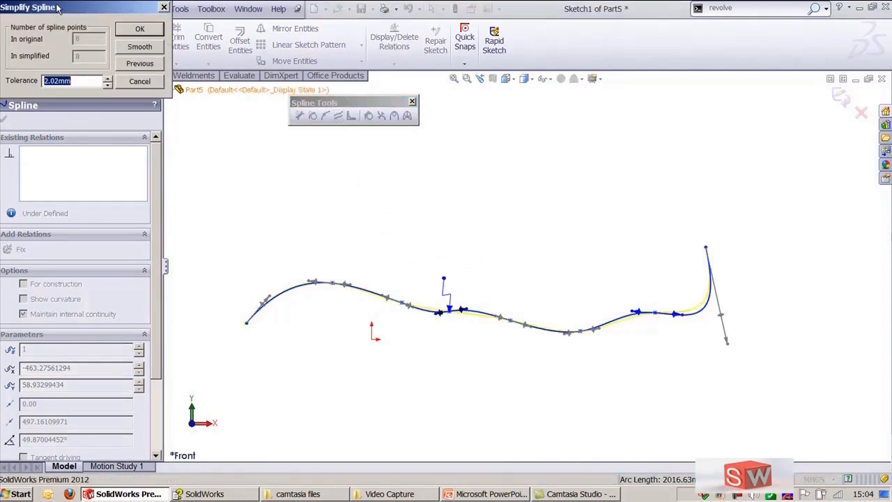
{"action": "left_click_drag", "start_coordinate": [58, 7], "coordinate": [85, 18]}
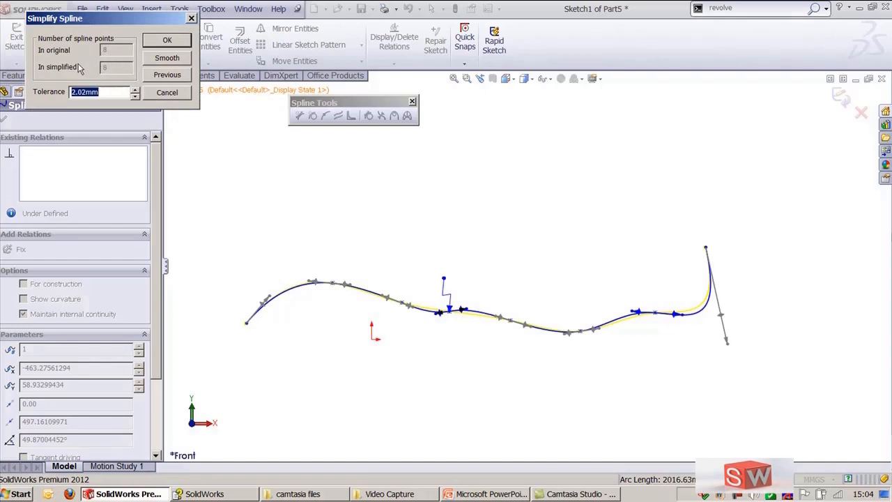
{"action": "left_click", "coordinate": [170, 59]}
{"action": "left_click", "coordinate": [169, 58]}
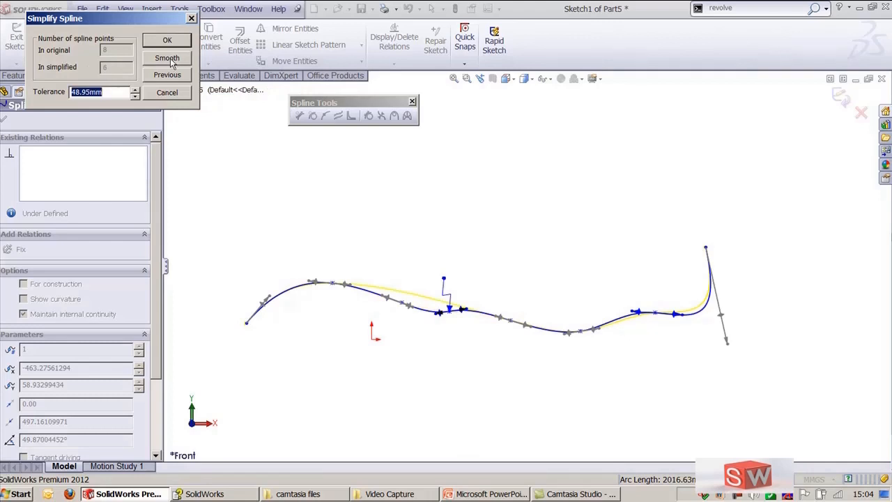
{"action": "left_click", "coordinate": [167, 40]}
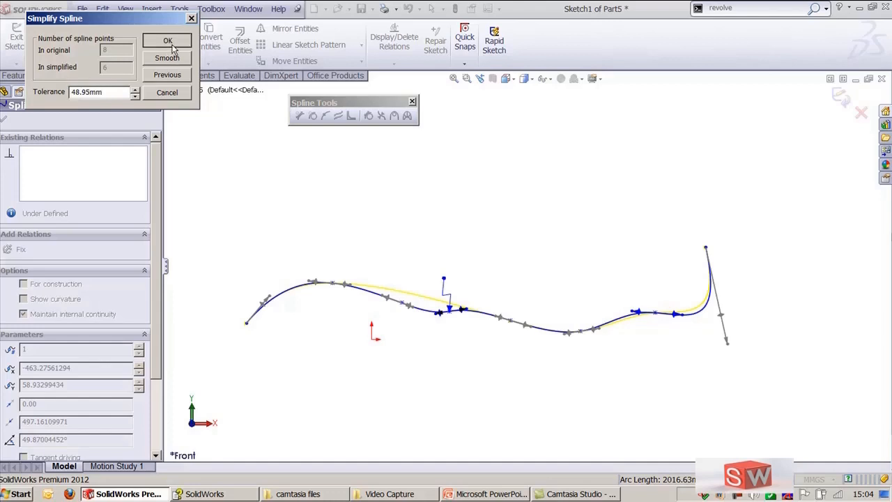
{"action": "left_click", "coordinate": [499, 255]}
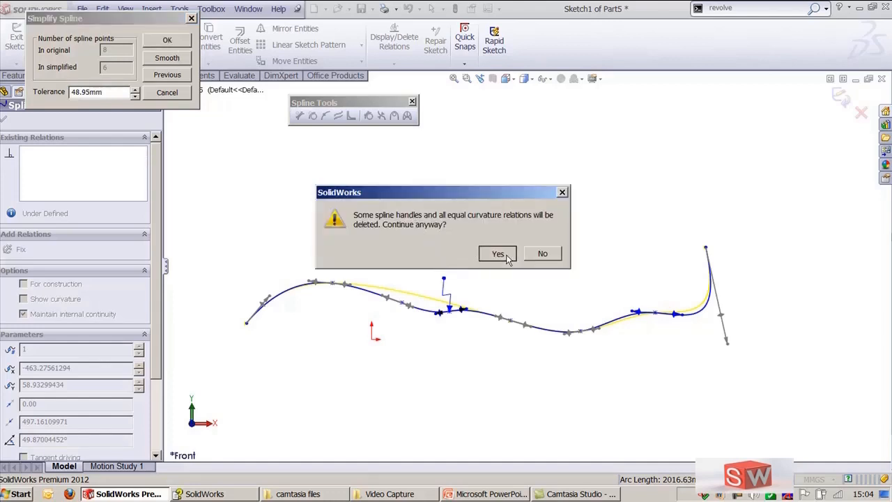
{"action": "left_click", "coordinate": [782, 187]}
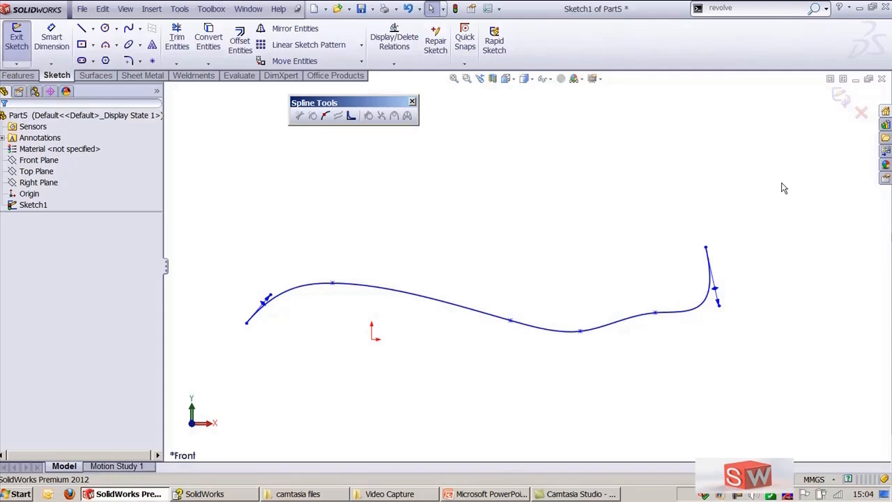
Step: Toggle the display of the spline's inflection points and minimum radius on and off
{"action": "left_click", "coordinate": [448, 306]}
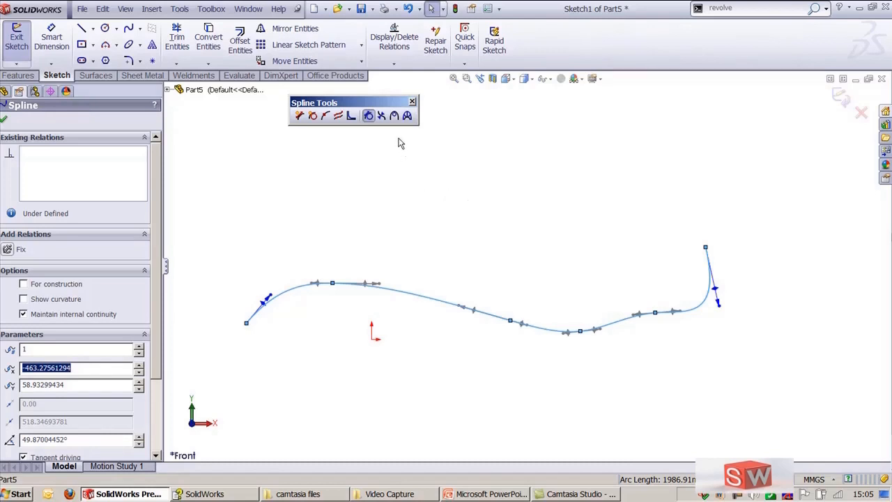
{"action": "left_click", "coordinate": [381, 117]}
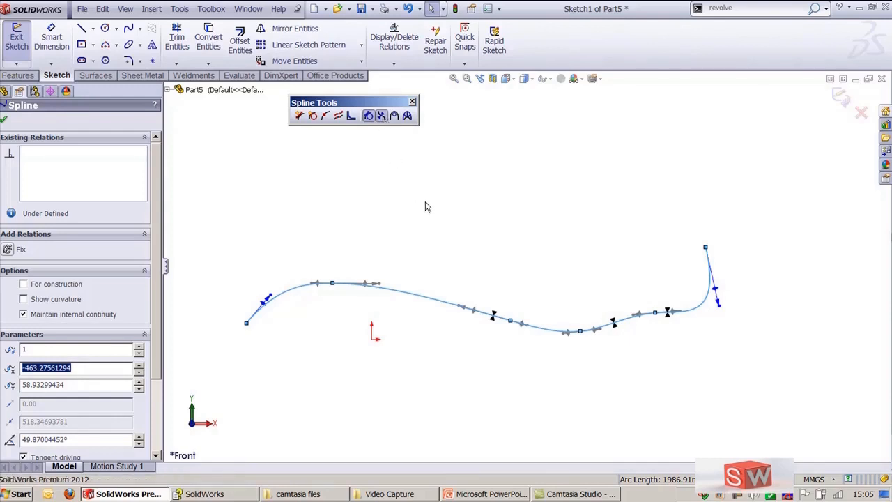
{"action": "left_click", "coordinate": [382, 116]}
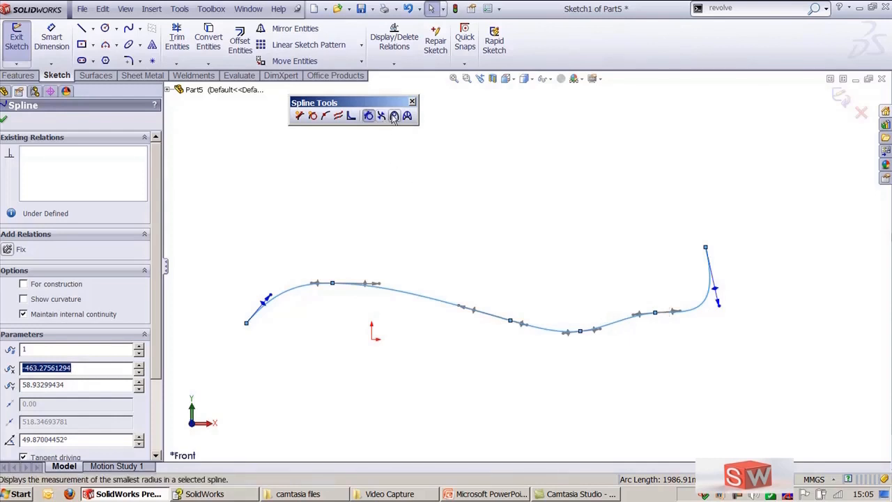
{"action": "left_click", "coordinate": [393, 116]}
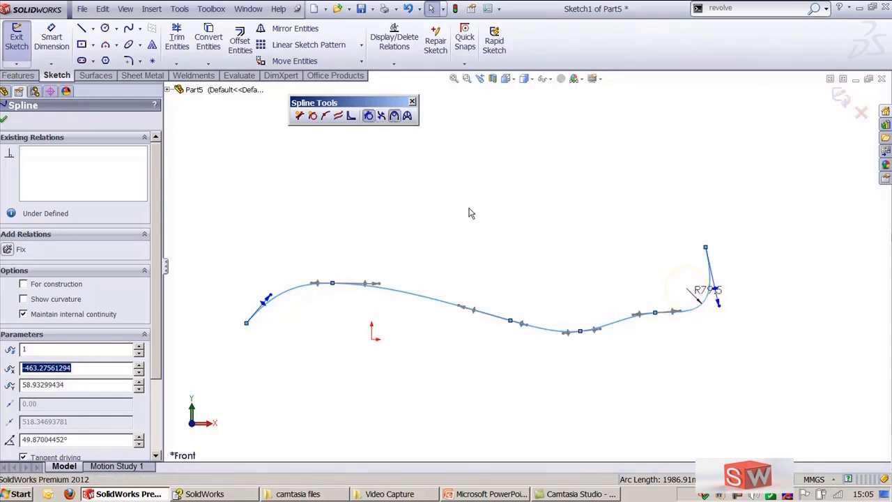
{"action": "left_click", "coordinate": [394, 117]}
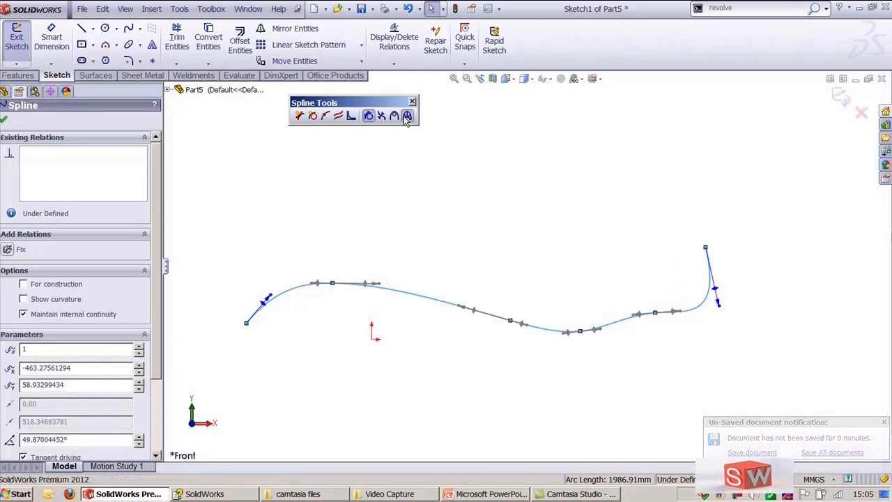
Step: Show the spline's curvature comb briefly, then turn it off
{"action": "left_click", "coordinate": [407, 116]}
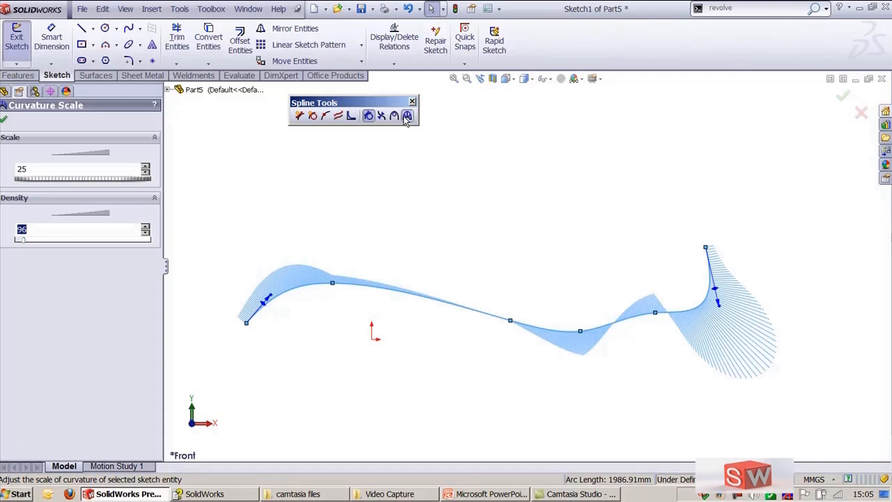
{"action": "left_click", "coordinate": [408, 117]}
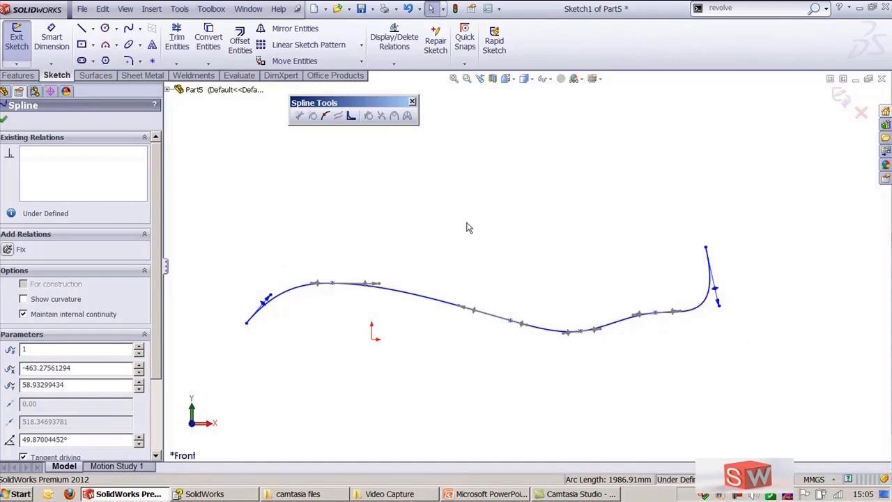
{"action": "left_click", "coordinate": [425, 239]}
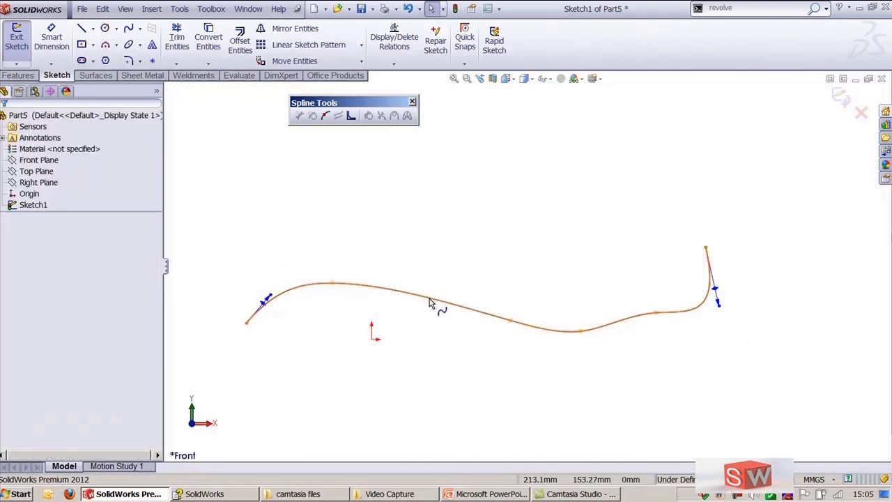
Step: Delete the spline and sketch three connected lines forming an open U shape above the origin
{"action": "left_click", "coordinate": [429, 301]}
{"action": "key", "text": "Delete"}
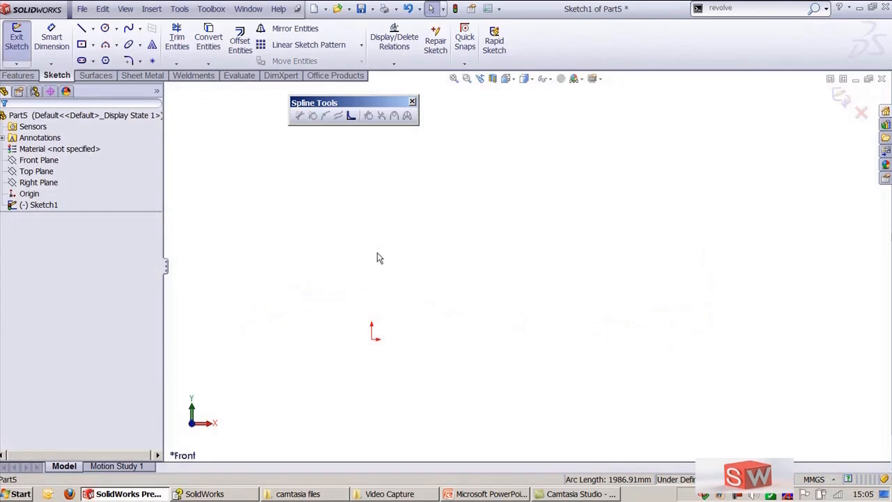
{"action": "left_click", "coordinate": [81, 28]}
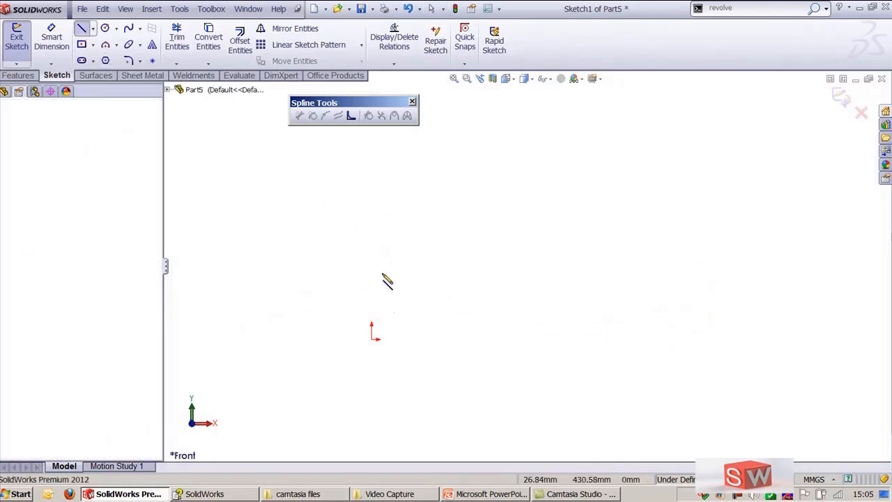
{"action": "left_click", "coordinate": [379, 222]}
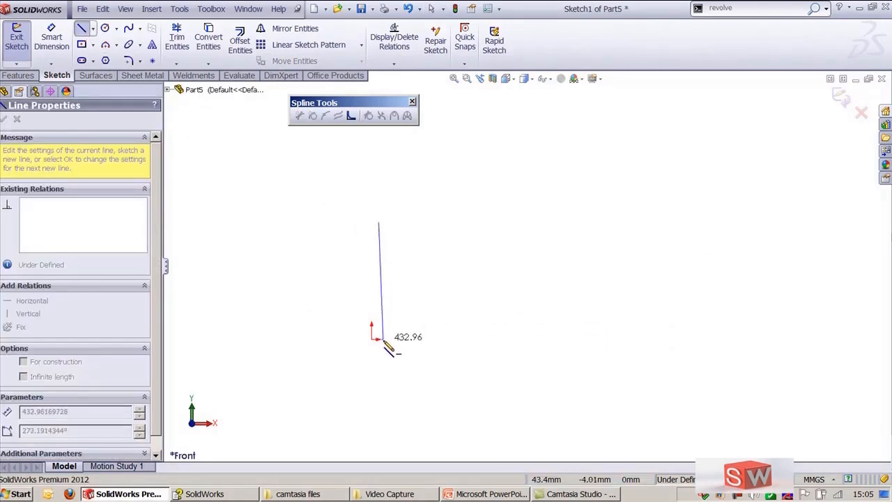
{"action": "left_click", "coordinate": [379, 342]}
{"action": "left_click", "coordinate": [712, 342]}
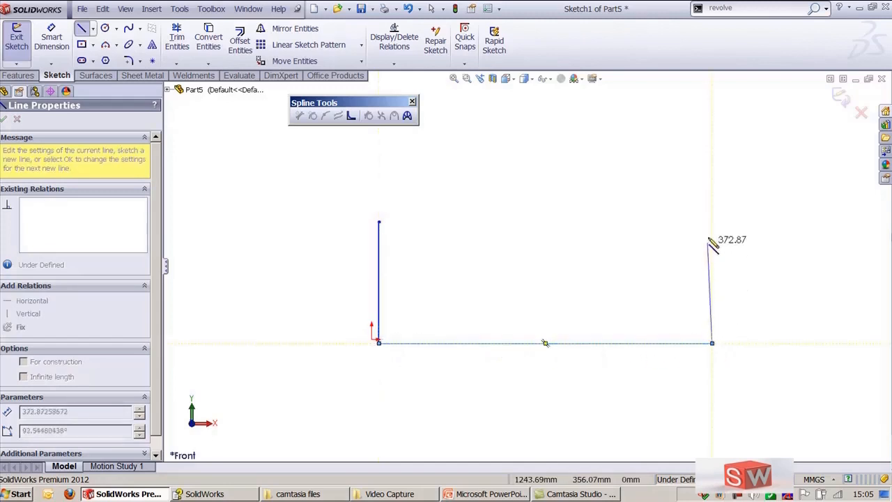
{"action": "left_click", "coordinate": [711, 206]}
{"action": "key", "text": "Escape"}
{"action": "key", "text": "Escape"}
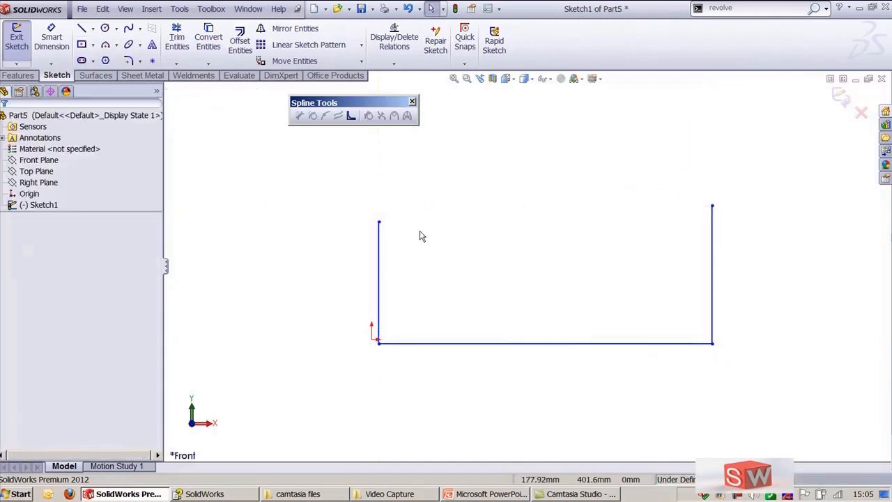
{"action": "left_click", "coordinate": [379, 259]}
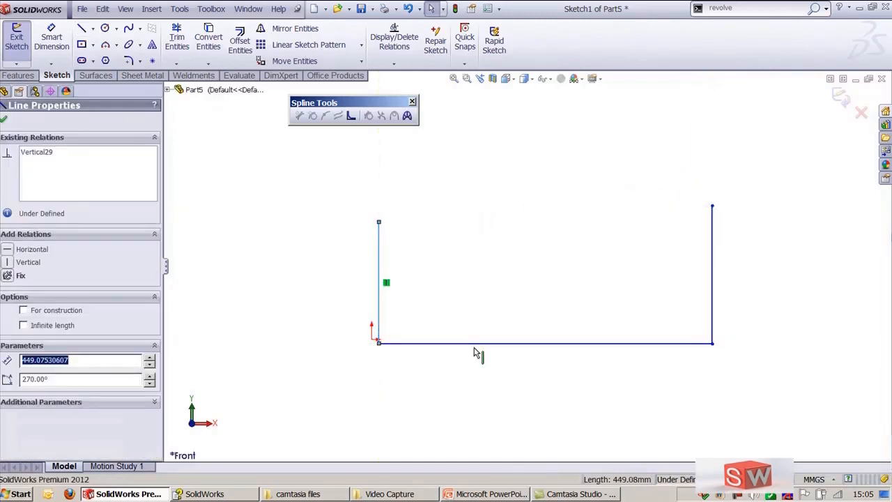
{"action": "key", "text": "Escape"}
{"action": "left_click", "coordinate": [471, 344]}
{"action": "key", "text": "Escape"}
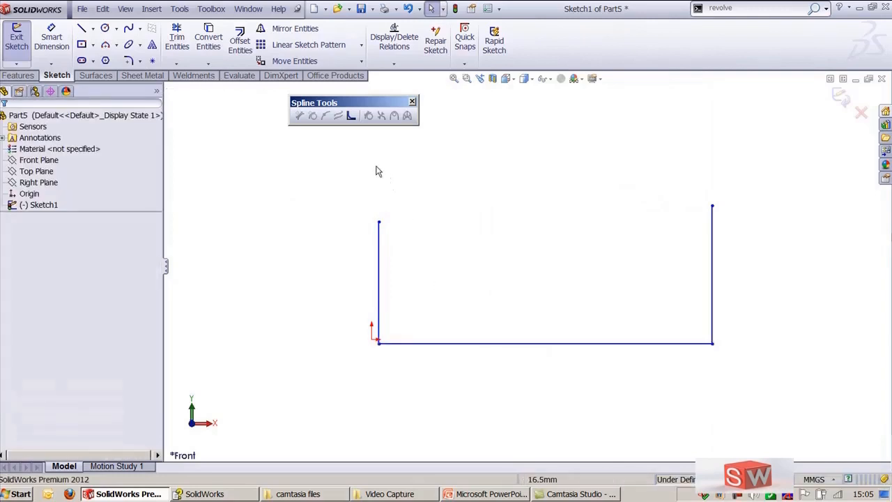
Step: Start Fit Spline on the three connected lines and clear the Closed spline option to keep it open
{"action": "left_click", "coordinate": [351, 117]}
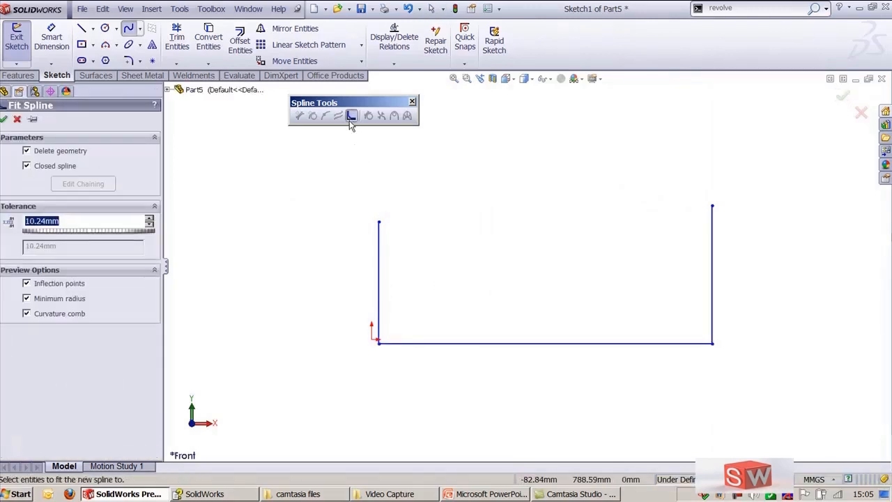
{"action": "left_click", "coordinate": [379, 240]}
{"action": "left_click", "coordinate": [515, 343]}
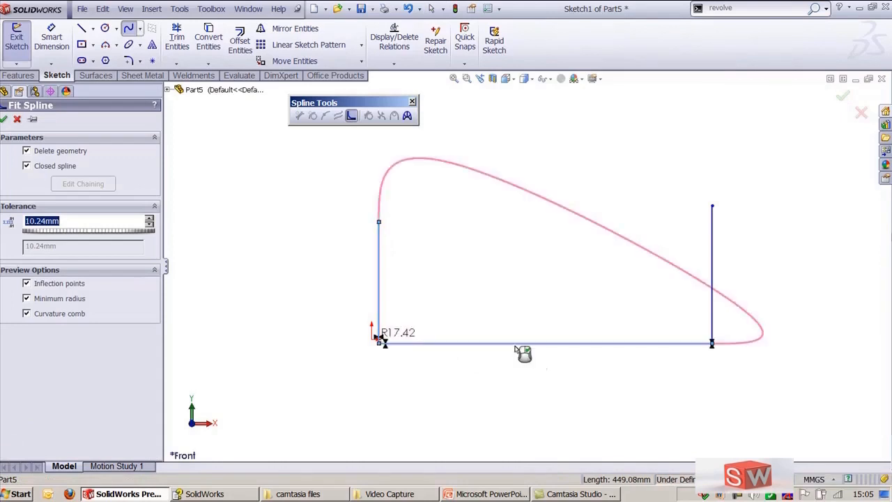
{"action": "left_click", "coordinate": [711, 244]}
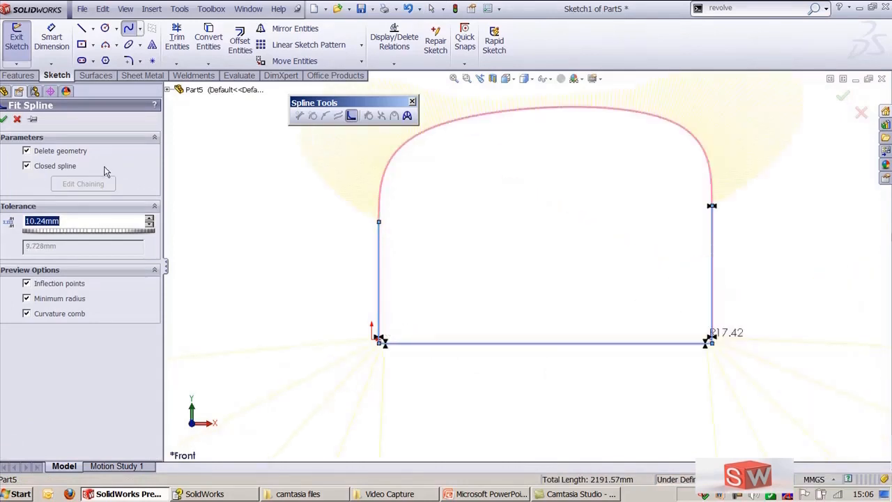
{"action": "left_click", "coordinate": [43, 168]}
{"action": "left_click", "coordinate": [43, 168]}
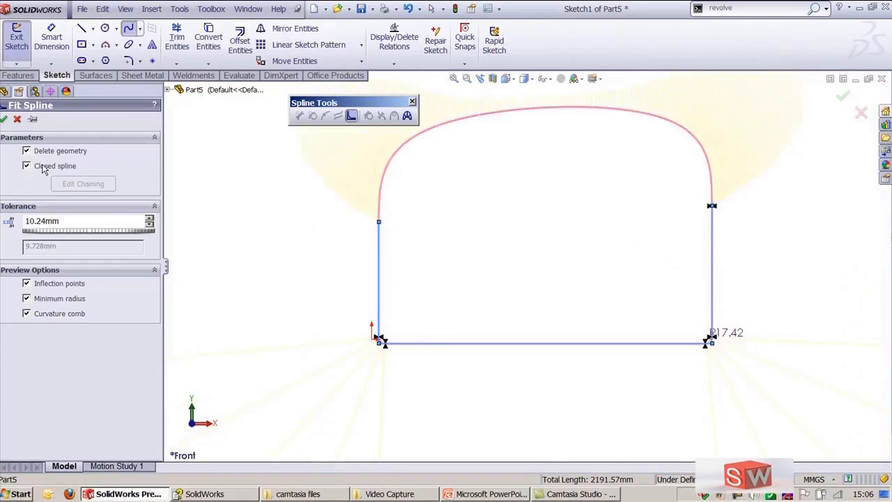
{"action": "left_click", "coordinate": [43, 168]}
{"action": "left_click", "coordinate": [43, 168]}
{"action": "left_click", "coordinate": [43, 168]}
Step: Set the fit tolerance to 40.96 mm and accept the fitted open spline
{"action": "left_click", "coordinate": [97, 220]}
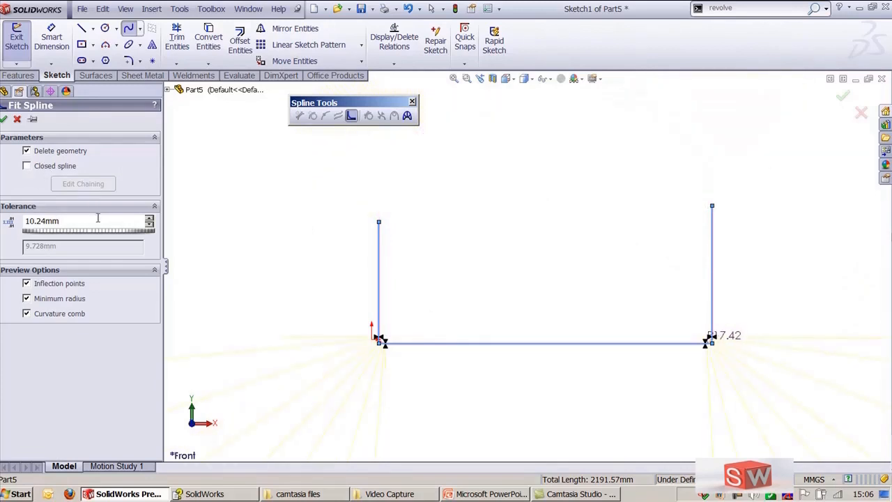
{"action": "scroll", "coordinate": [97, 220], "scroll_direction": "up", "scroll_amount": 4}
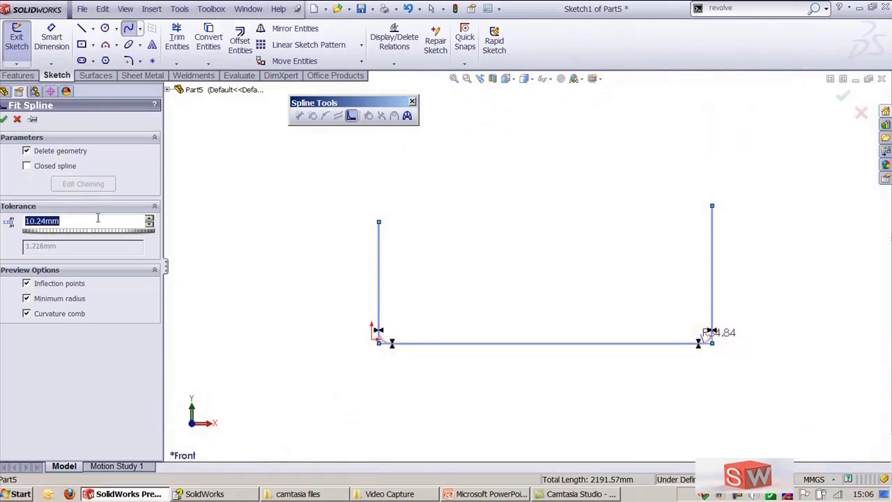
{"action": "scroll", "coordinate": [97, 220], "scroll_direction": "down", "scroll_amount": 2}
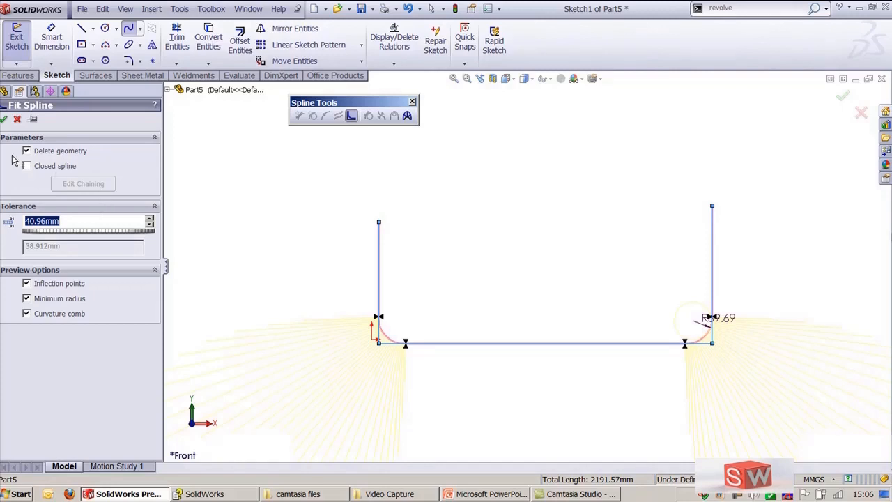
{"action": "left_click", "coordinate": [4, 118]}
{"action": "left_click", "coordinate": [290, 220]}
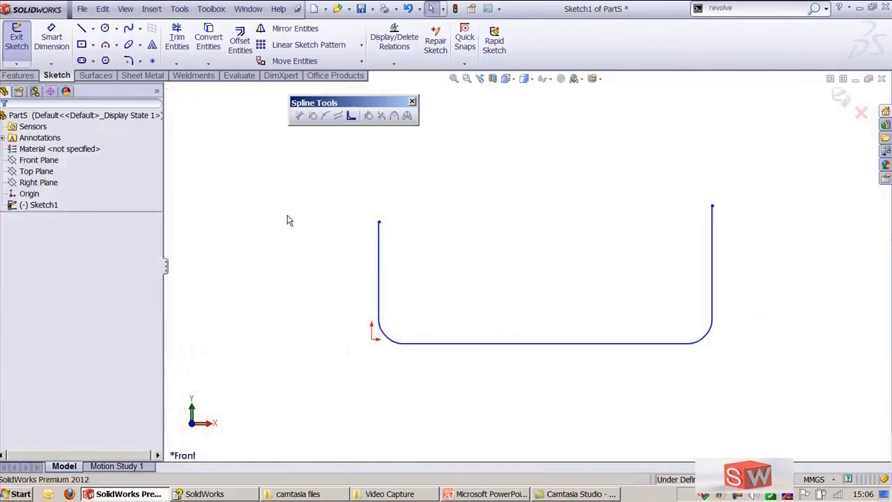
Step: Simplify the fitted spline by smoothing it once to a 13.57 mm tolerance and accept
{"action": "left_click", "coordinate": [380, 267]}
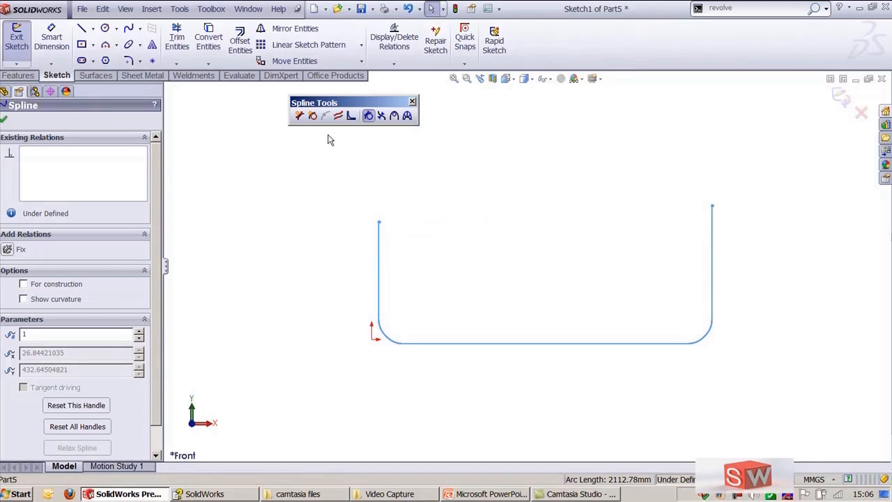
{"action": "left_click", "coordinate": [344, 122]}
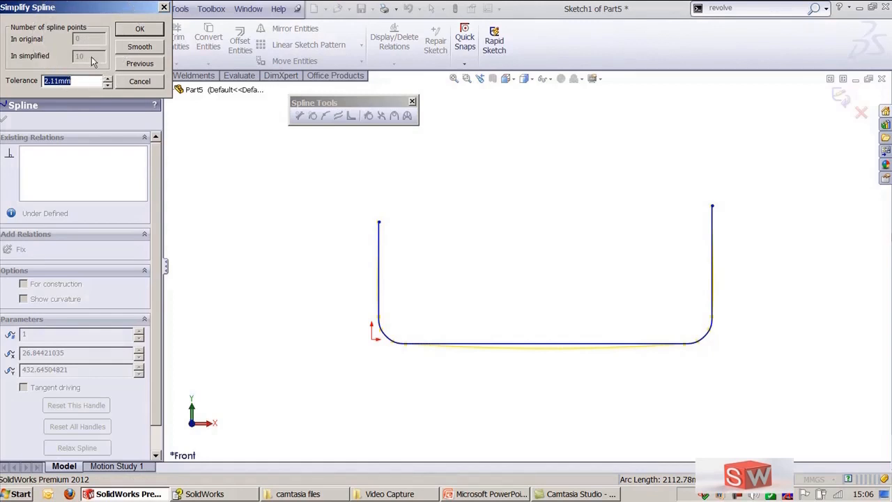
{"action": "left_click", "coordinate": [139, 48]}
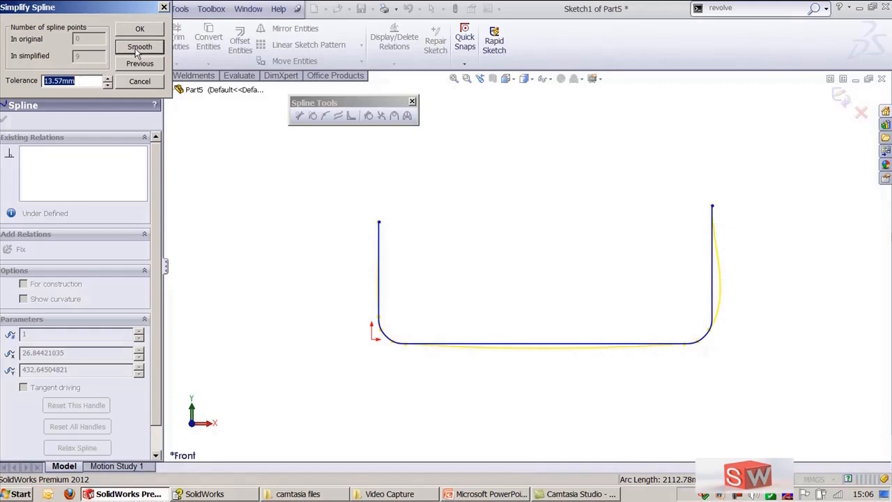
{"action": "left_click", "coordinate": [140, 29]}
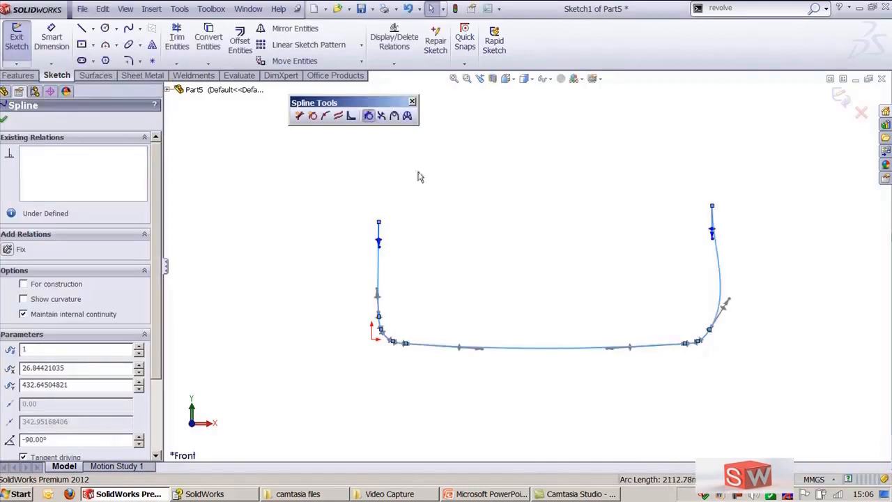
Step: Drag the spline's upper points on both sides outward so the open ends flare apart
{"action": "left_click", "coordinate": [451, 208]}
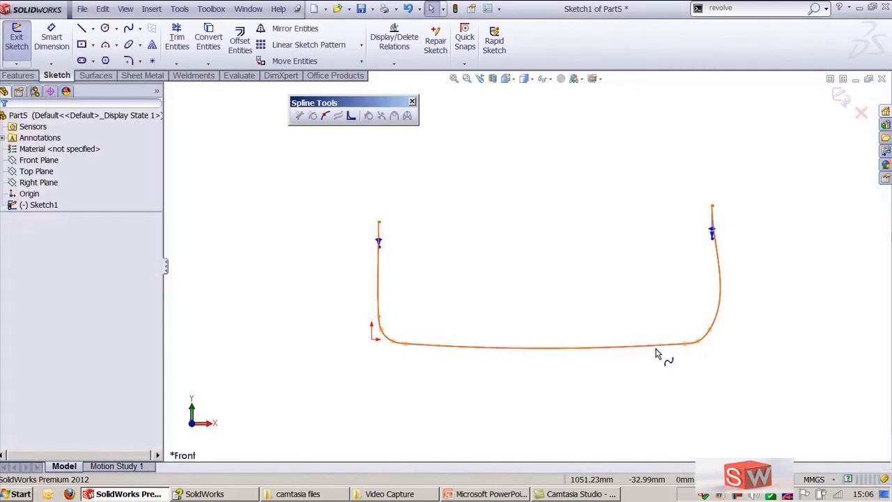
{"action": "left_click", "coordinate": [725, 307]}
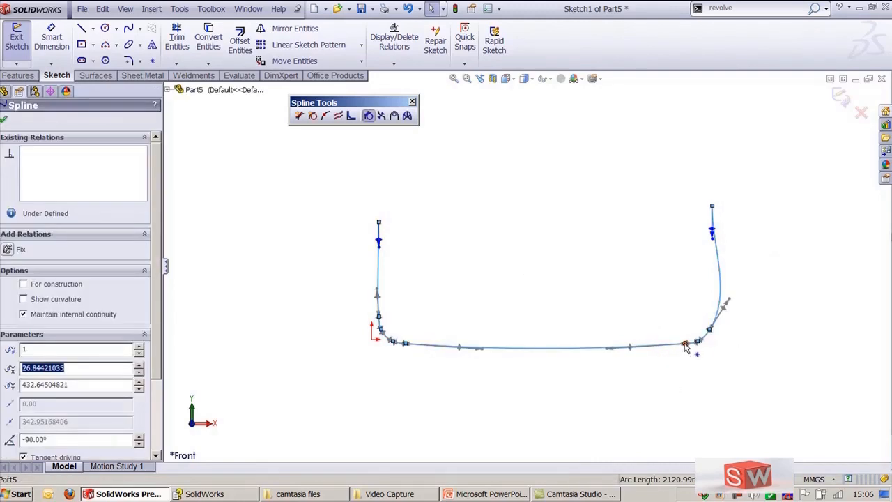
{"action": "left_click_drag", "start_coordinate": [379, 247], "coordinate": [367, 247]}
{"action": "left_click_drag", "start_coordinate": [721, 245], "coordinate": [750, 241]}
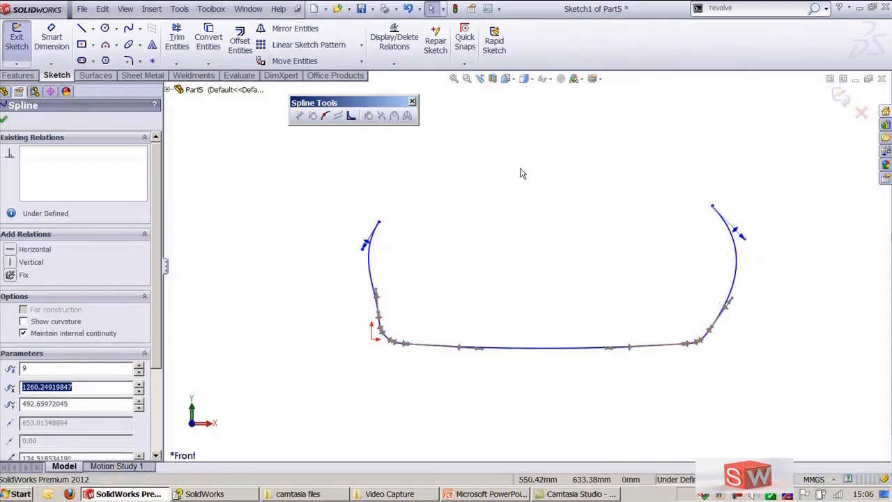
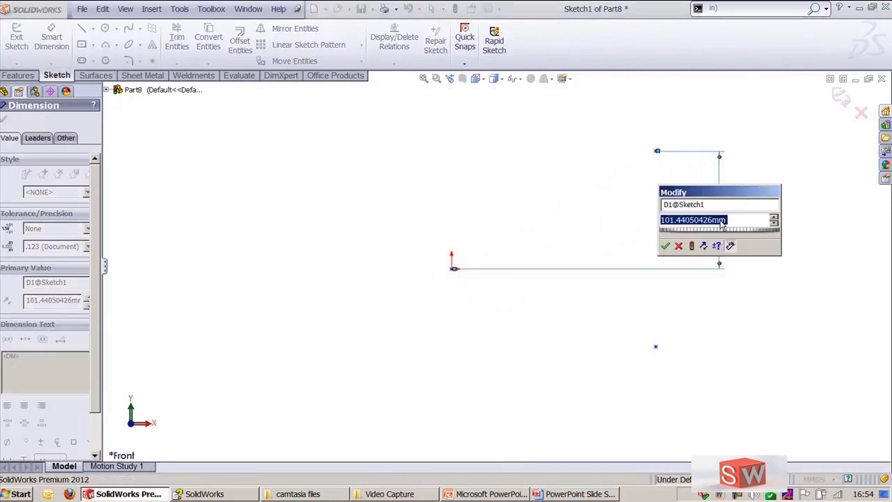
Step: Set the vertical dimension to 100 mm, and clear the sketch by deleting all its entities
{"action": "type", "text": "100"}
{"action": "key", "text": "Return"}
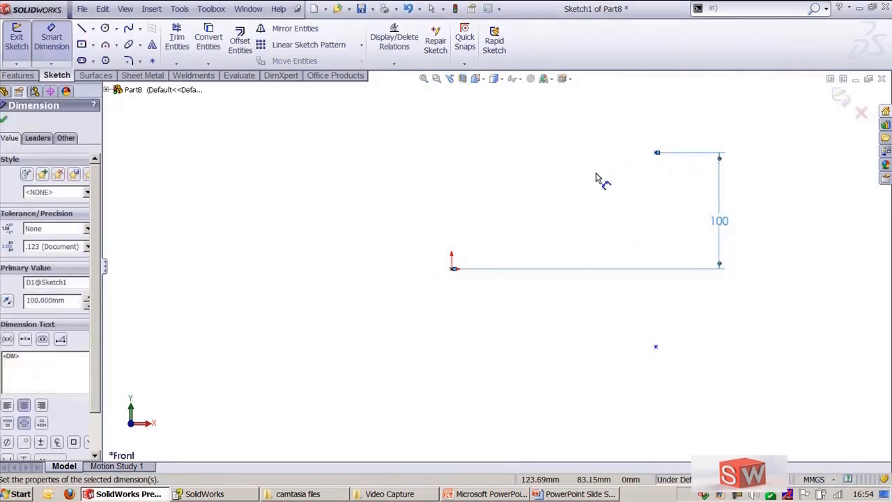
{"action": "key", "text": "Escape"}
{"action": "mouse_move", "coordinate": [408, 116]}
{"action": "left_mouse_down"}
{"action": "mouse_move", "coordinate": [679, 319]}
{"action": "mouse_move", "coordinate": [748, 388]}
{"action": "left_mouse_up"}
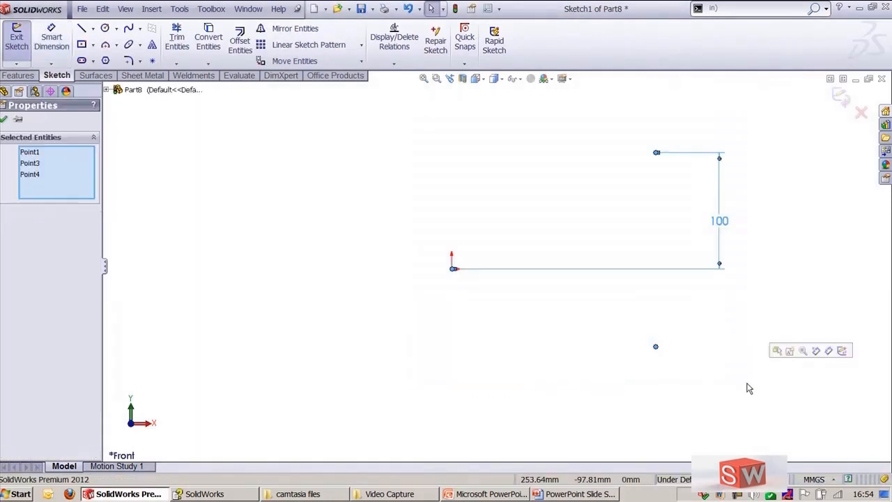
{"action": "key", "text": "Delete"}
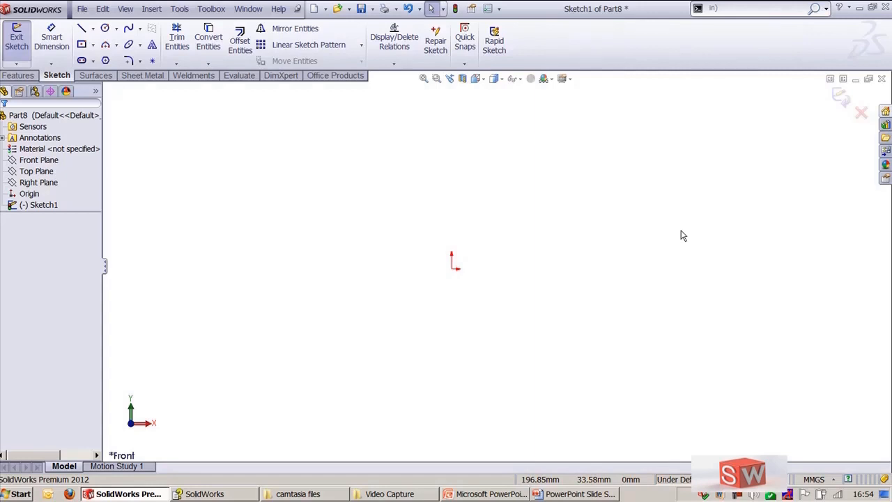
Step: Draw a horizontal line about 320 mm long starting at the origin
{"action": "left_click", "coordinate": [178, 12]}
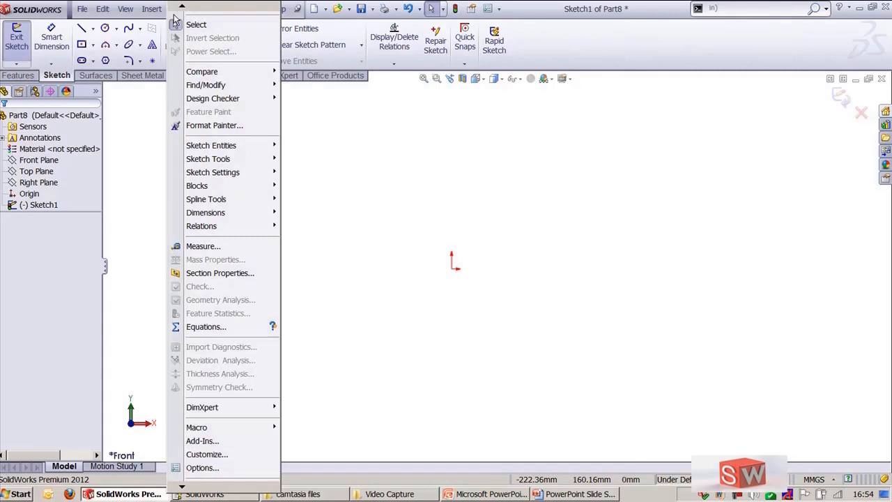
{"action": "left_click", "coordinate": [378, 203]}
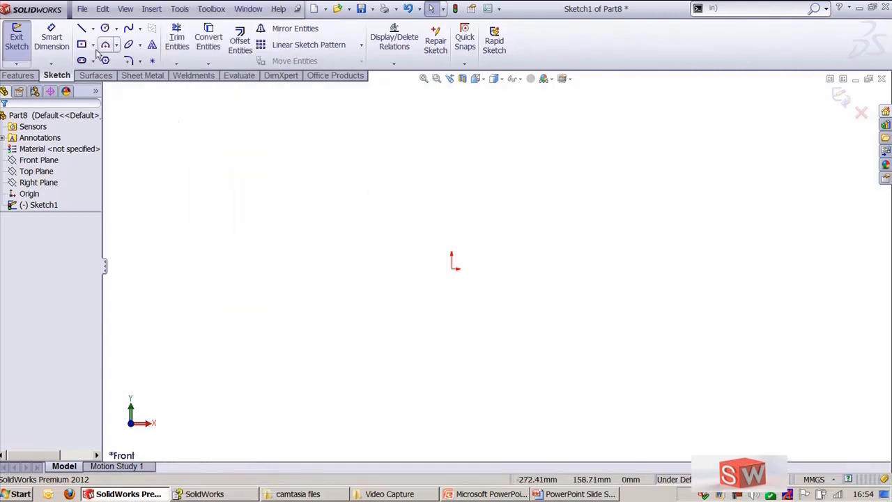
{"action": "left_click", "coordinate": [82, 30]}
{"action": "left_click", "coordinate": [453, 263]}
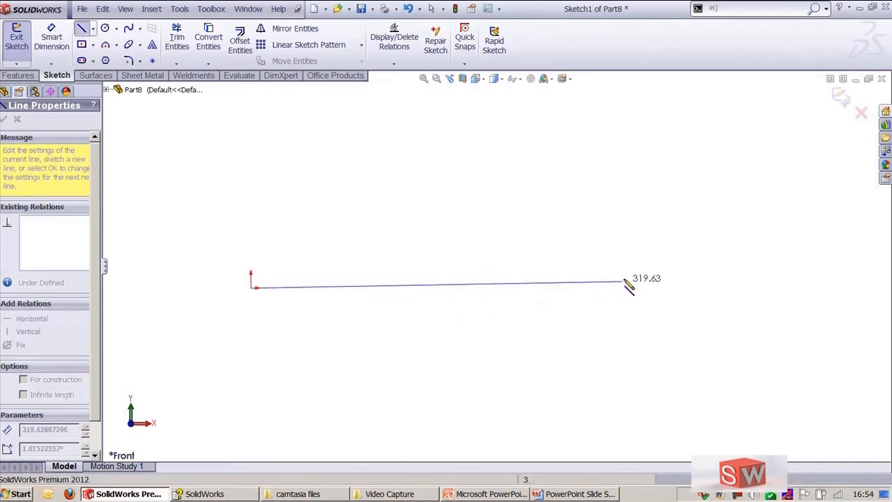
{"action": "left_click", "coordinate": [632, 287]}
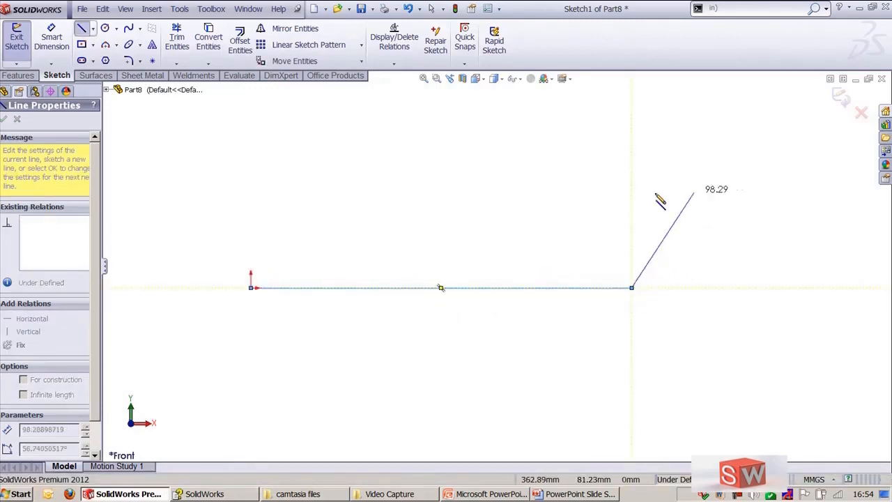
{"action": "key", "text": "Escape"}
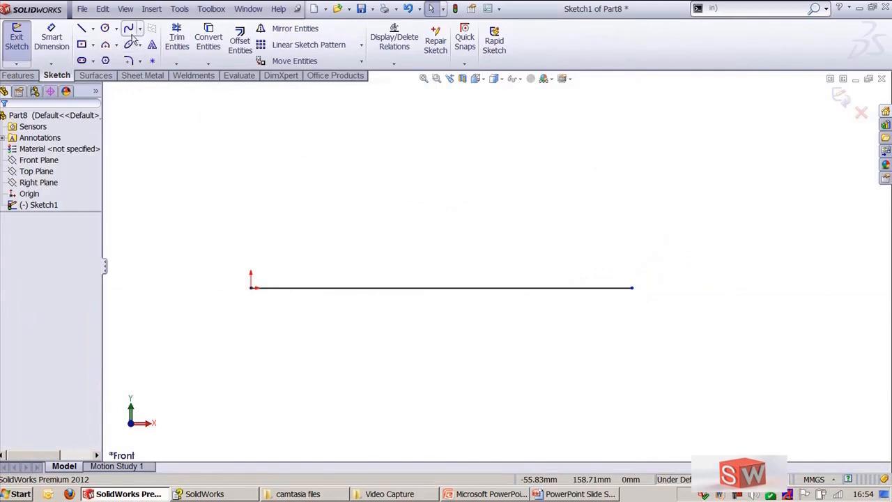
Step: Sketch a four-point wavy spline above the horizontal line
{"action": "left_click", "coordinate": [128, 28]}
{"action": "left_click", "coordinate": [193, 220]}
{"action": "left_click", "coordinate": [305, 168]}
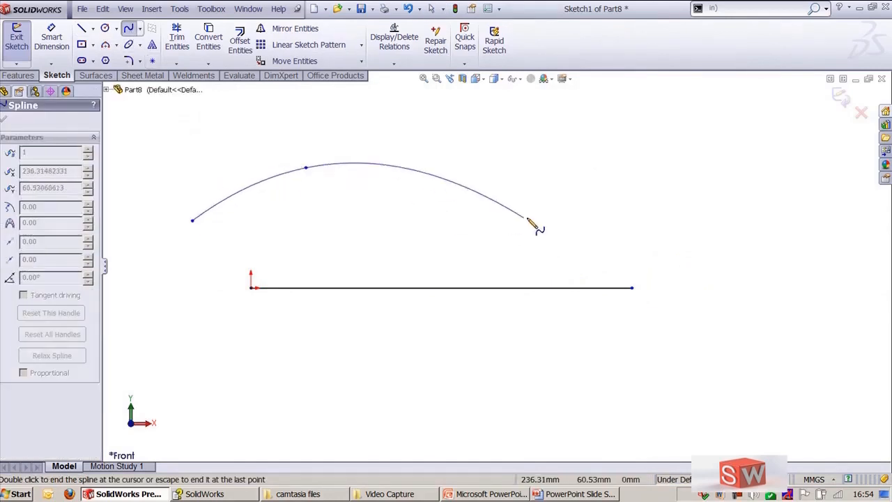
{"action": "left_click", "coordinate": [528, 216]}
{"action": "left_click", "coordinate": [686, 140]}
{"action": "key", "text": "Escape"}
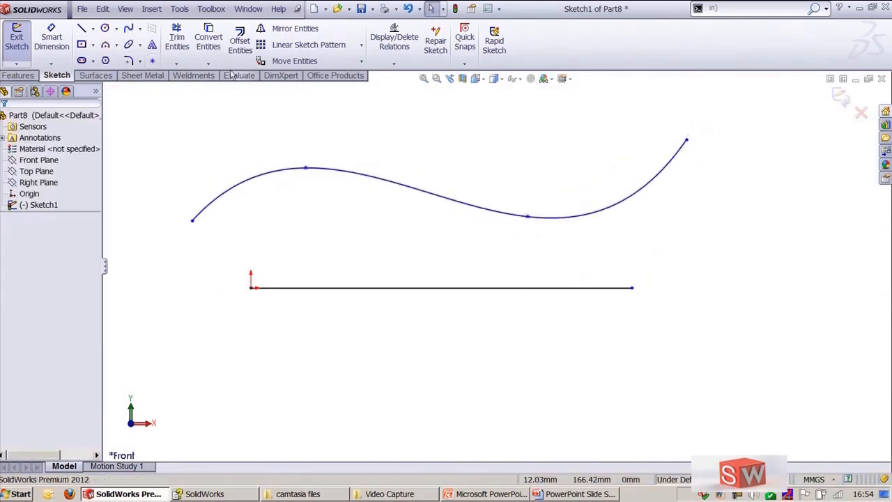
Step: Start Sketch Text, use the horizontal line as its curve, and enter the text CADD CENTRE
{"action": "left_click", "coordinate": [179, 9]}
{"action": "mouse_move", "coordinate": [233, 164]}
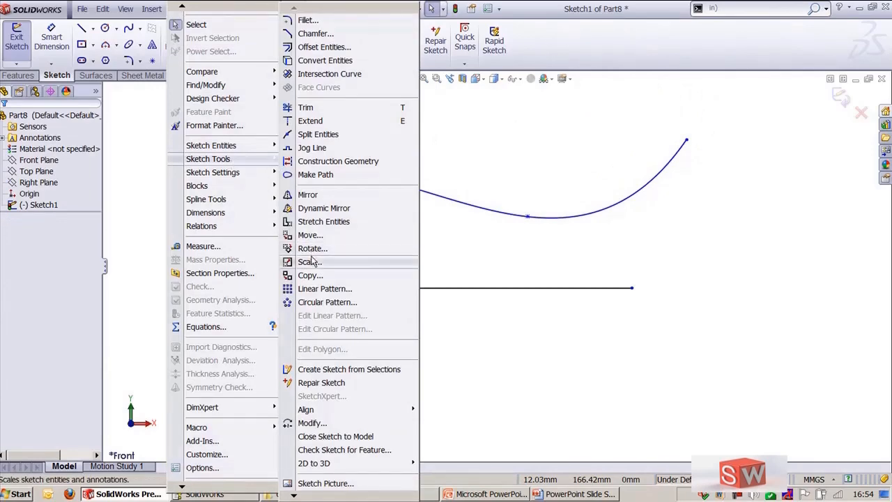
{"action": "mouse_move", "coordinate": [233, 145]}
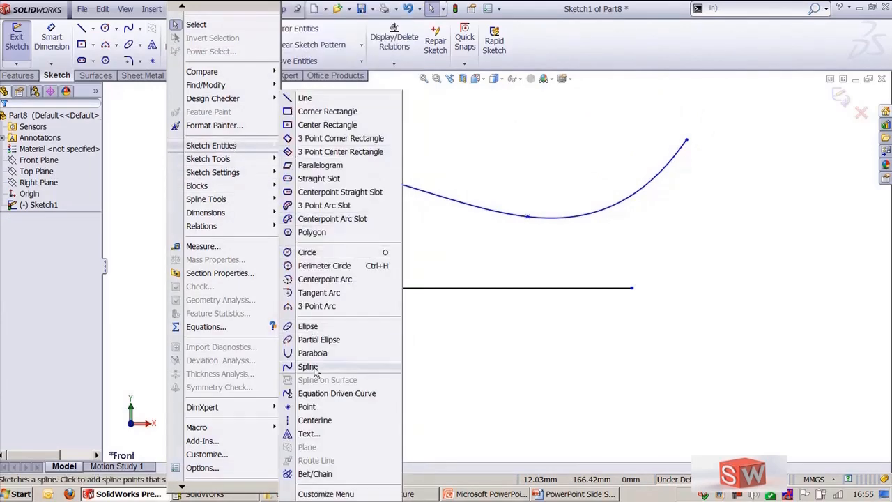
{"action": "left_click", "coordinate": [315, 435]}
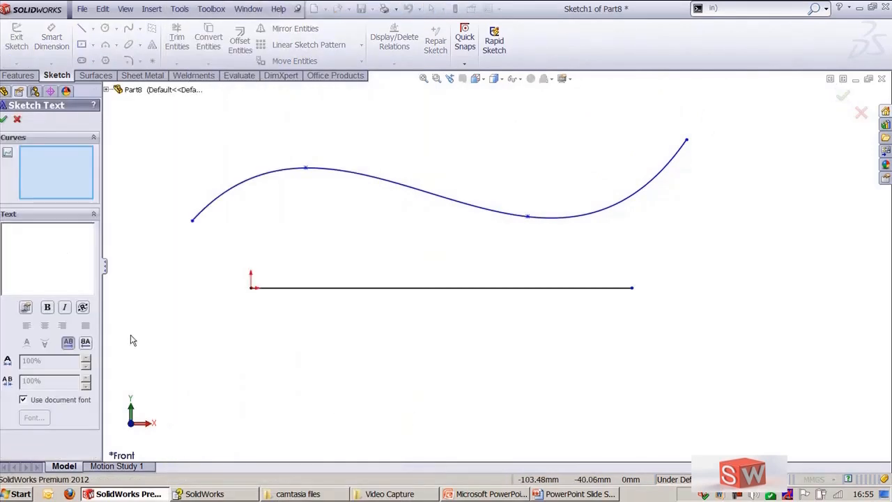
{"action": "left_click", "coordinate": [290, 296]}
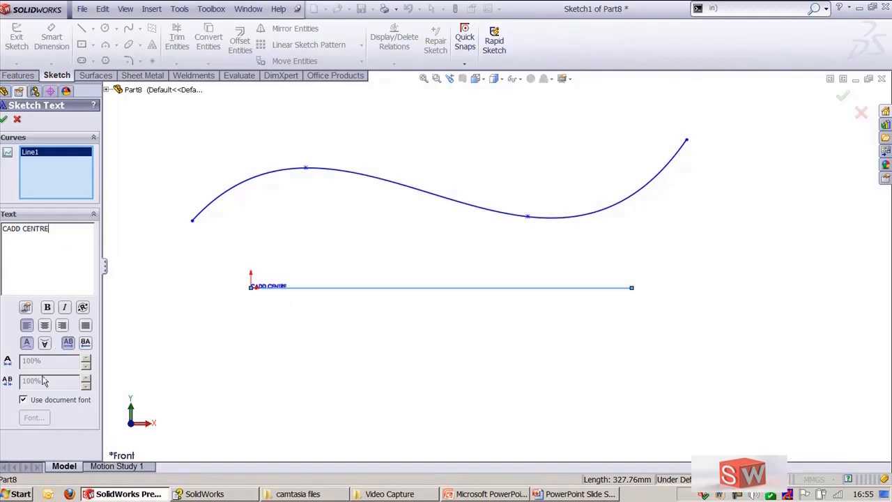
Step: Turn off the document font and set the text height to 48 points
{"action": "left_click", "coordinate": [24, 400]}
{"action": "left_click", "coordinate": [34, 418]}
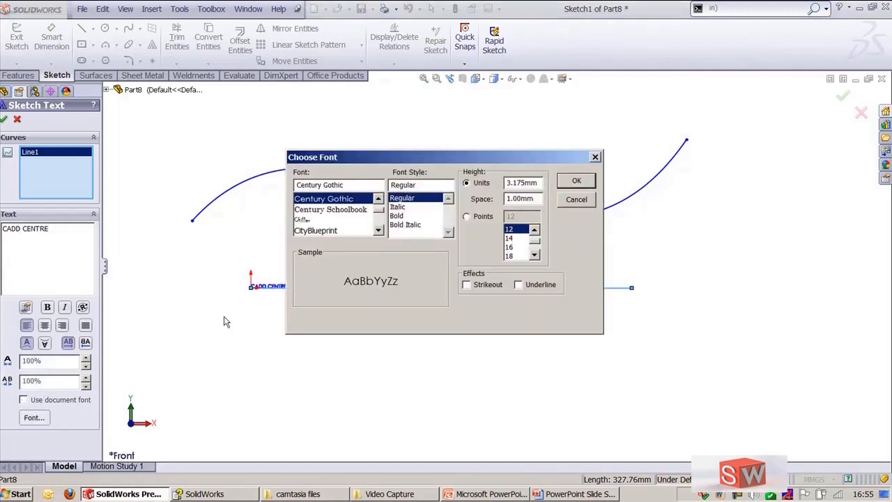
{"action": "left_click", "coordinate": [467, 217]}
{"action": "left_click_drag", "start_coordinate": [536, 241], "coordinate": [535, 251]}
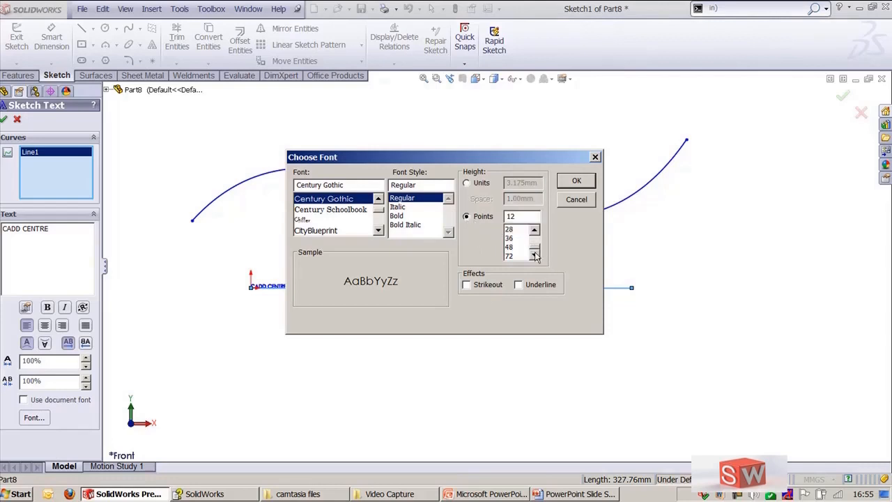
{"action": "left_click", "coordinate": [510, 255]}
{"action": "left_click", "coordinate": [576, 183]}
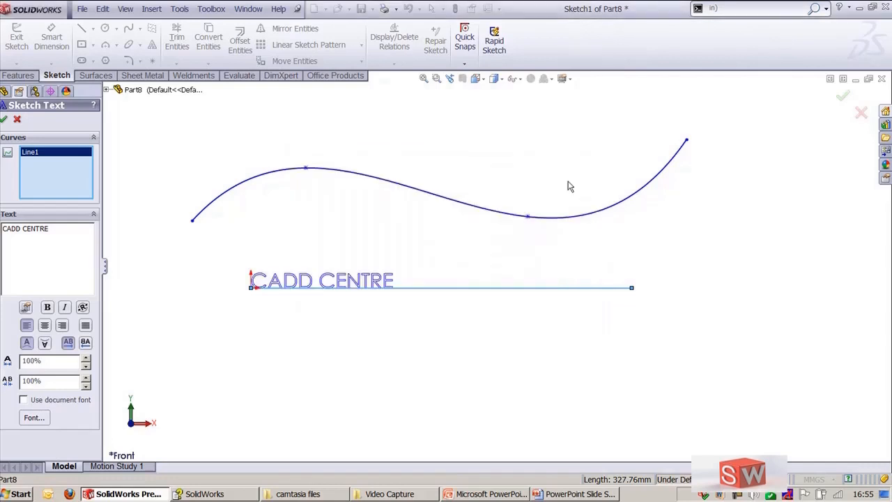
Step: Increase the text height to 72 points
{"action": "left_click", "coordinate": [33, 418]}
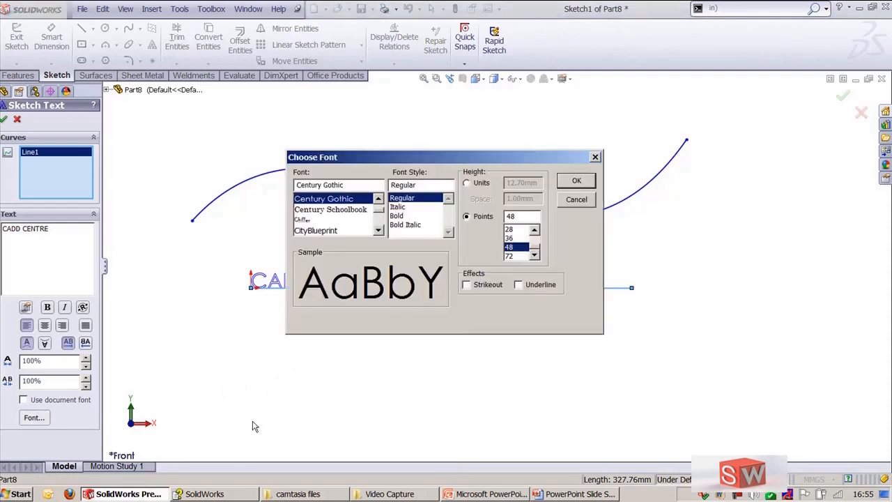
{"action": "left_click", "coordinate": [509, 256]}
{"action": "left_click", "coordinate": [586, 186]}
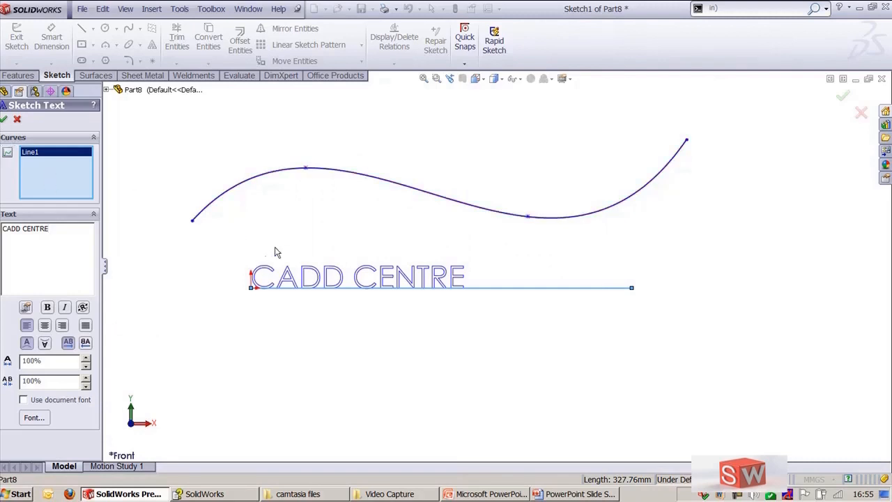
Step: Replace the text's curve so the text follows the spline instead of the line
{"action": "scroll", "coordinate": [275, 248], "scroll_direction": "down", "scroll_amount": 1}
{"action": "middle_click_drag", "start_coordinate": [256, 229], "coordinate": [301, 276], "text": "ctrl"}
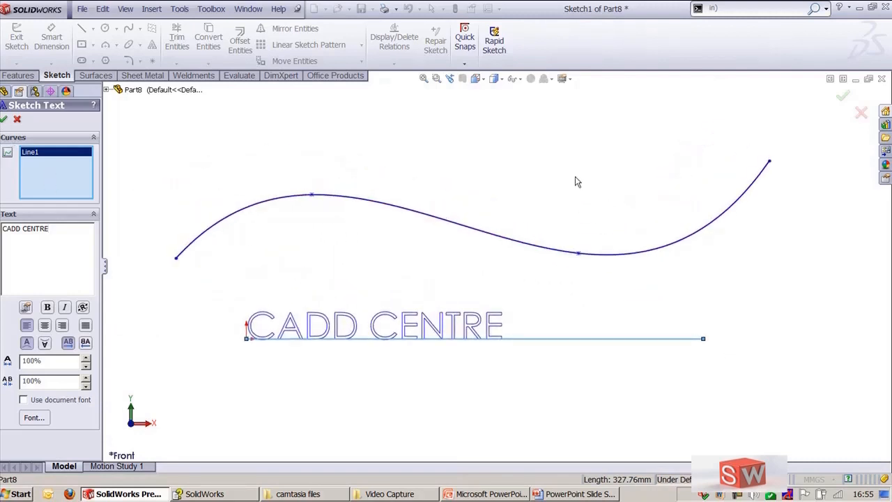
{"action": "right_click", "coordinate": [43, 171]}
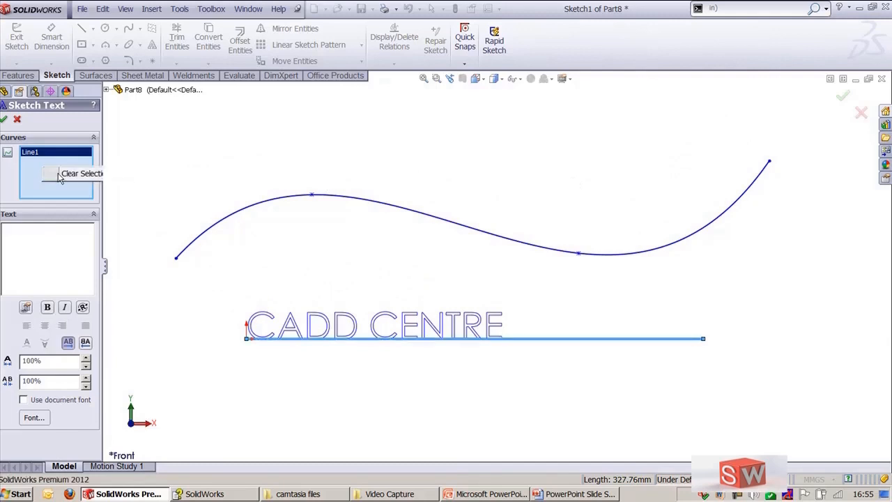
{"action": "left_click", "coordinate": [55, 171]}
{"action": "left_click", "coordinate": [236, 219]}
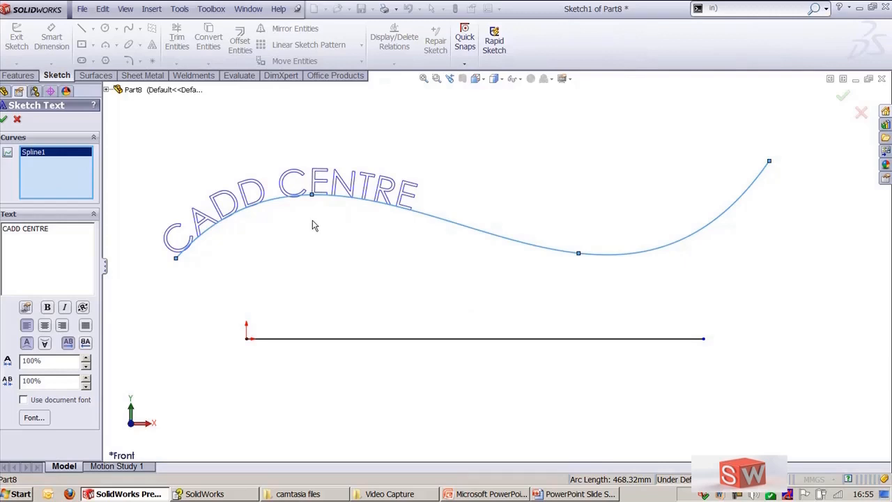
Step: Try the text's vertical flip and reverse-direction options, restoring the original upright orientation
{"action": "scroll", "coordinate": [311, 229], "scroll_direction": "down", "scroll_amount": 1}
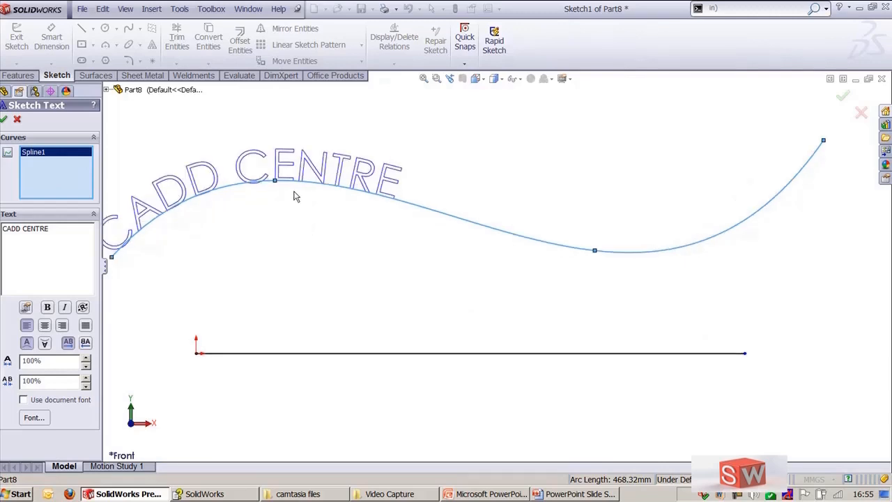
{"action": "middle_click_drag", "start_coordinate": [294, 197], "coordinate": [335, 215], "text": "ctrl"}
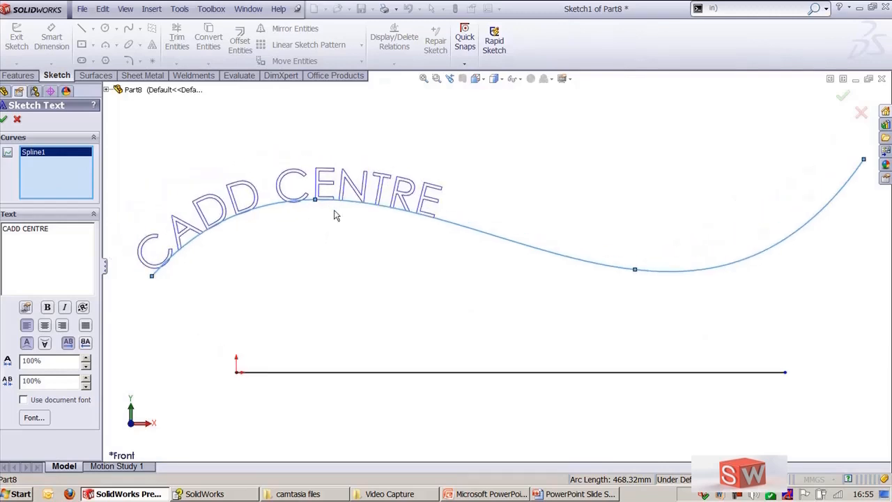
{"action": "left_click", "coordinate": [43, 343]}
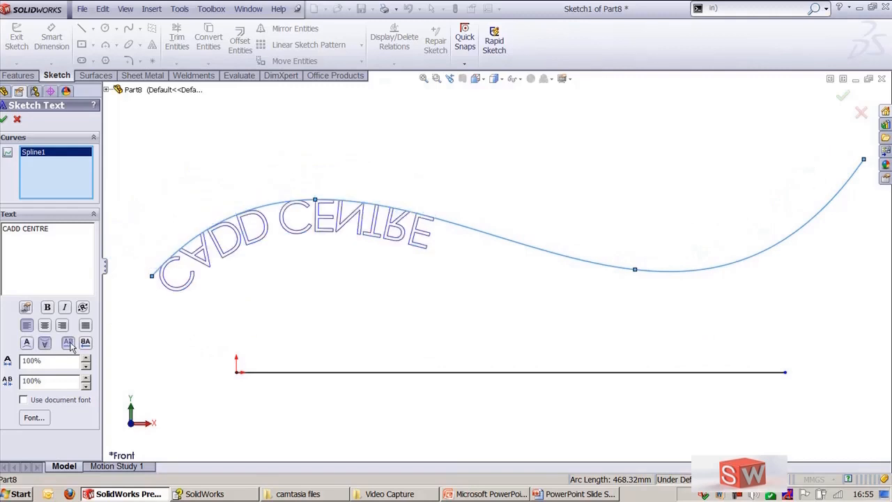
{"action": "left_click", "coordinate": [70, 346]}
{"action": "left_click", "coordinate": [27, 345]}
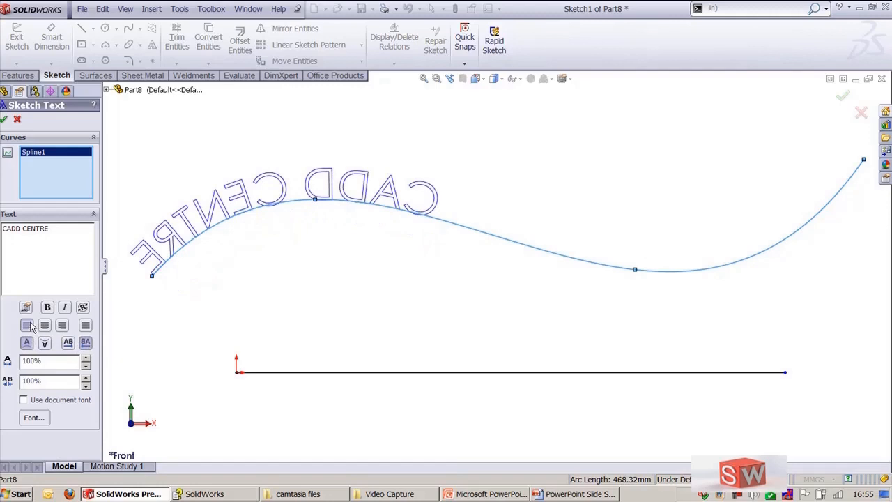
{"action": "left_click", "coordinate": [68, 342]}
{"action": "left_click", "coordinate": [86, 344]}
{"action": "left_click", "coordinate": [70, 344]}
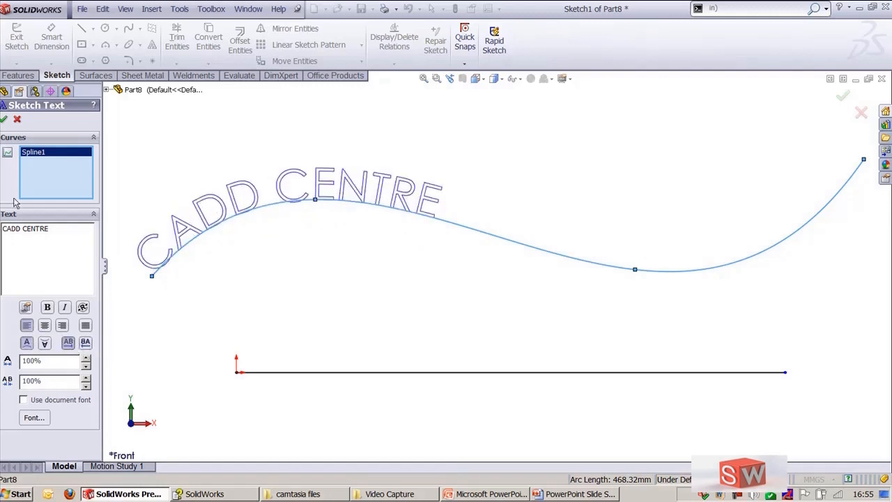
Step: Accept the text and convert the spline and the horizontal line to construction geometry
{"action": "left_click", "coordinate": [4, 119]}
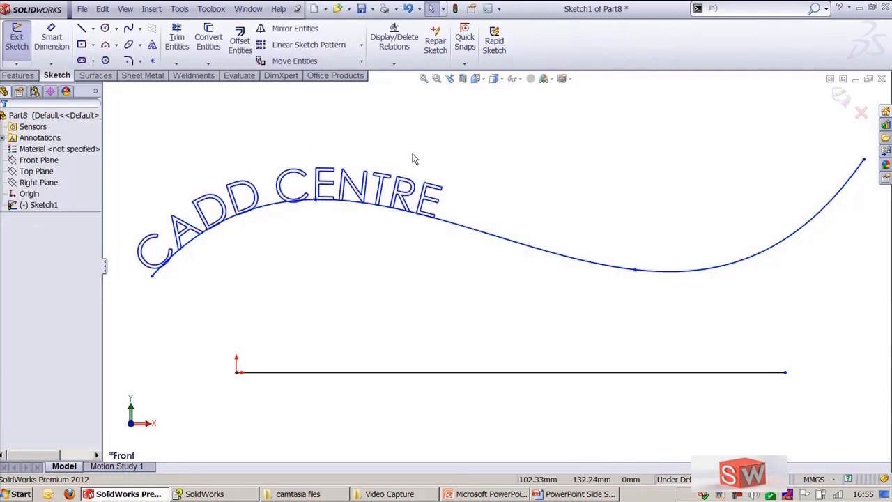
{"action": "key", "text": "z"}
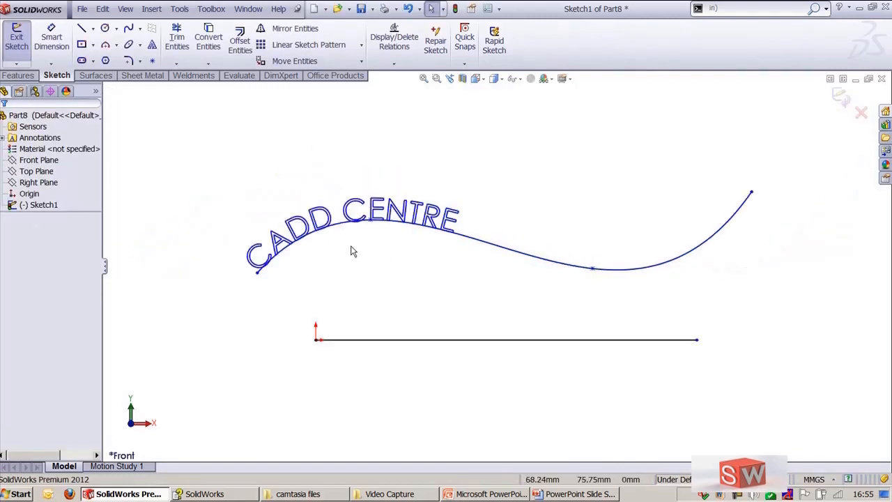
{"action": "left_click", "coordinate": [479, 243]}
{"action": "left_click", "coordinate": [427, 305]}
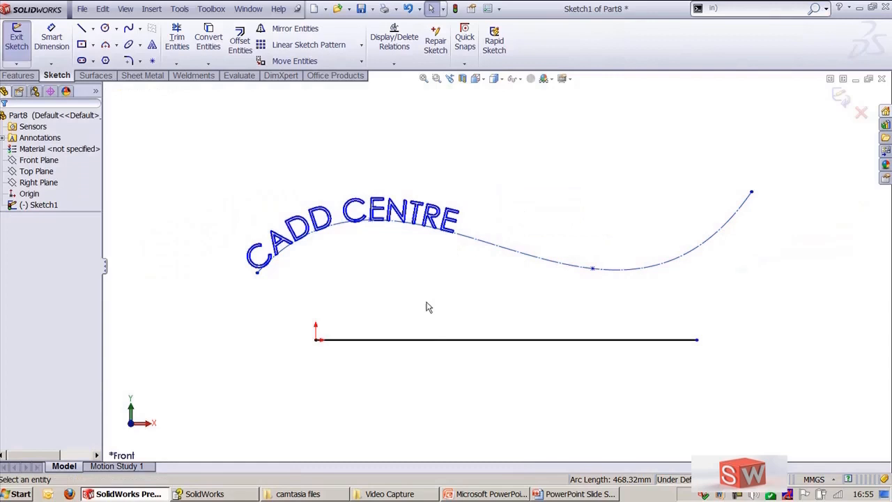
{"action": "left_click", "coordinate": [451, 339]}
{"action": "left_click", "coordinate": [487, 304]}
{"action": "left_click", "coordinate": [549, 195]}
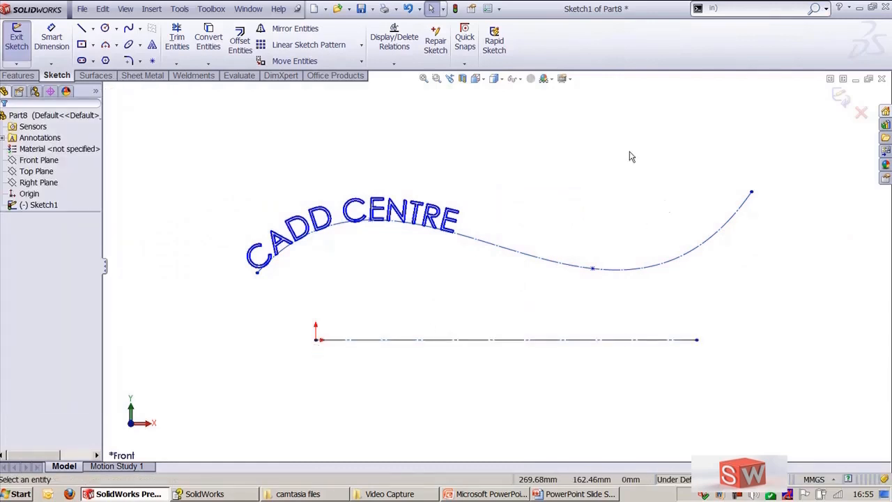
Step: Exit the sketch and extrude the text sketch as a boss 10 mm deep
{"action": "left_click", "coordinate": [839, 97]}
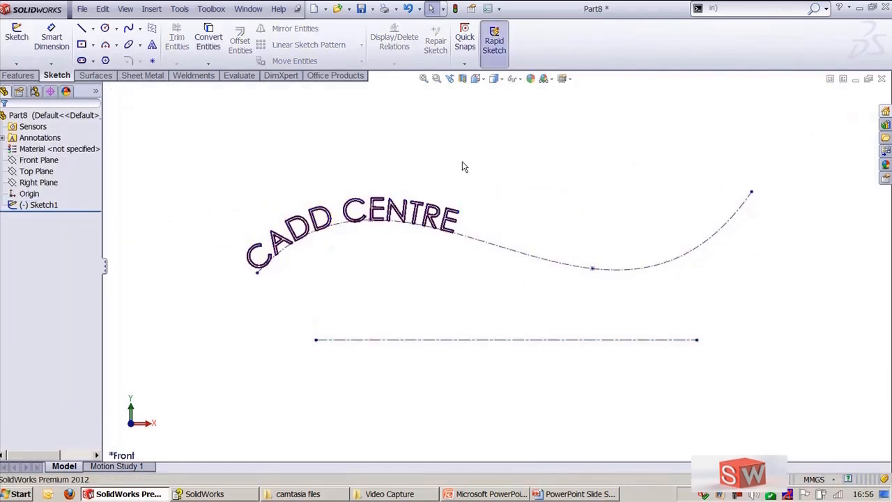
{"action": "middle_click_drag", "start_coordinate": [184, 229], "coordinate": [234, 273], "text": "ctrl"}
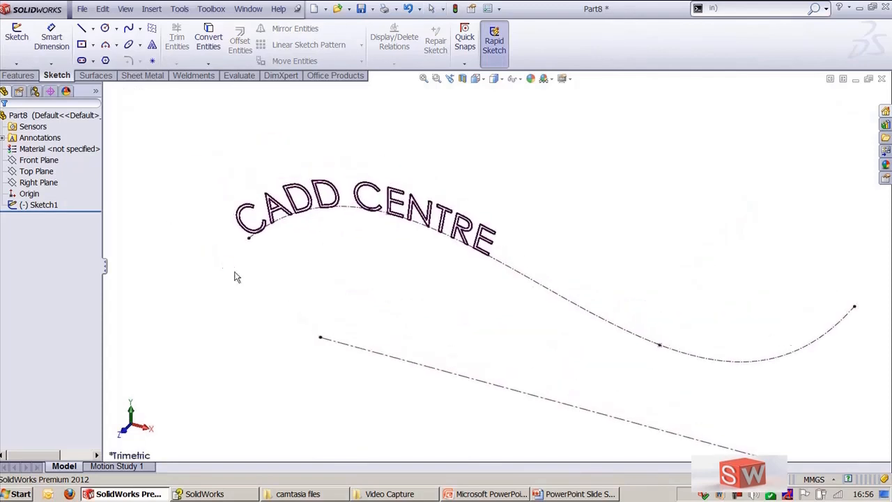
{"action": "left_click", "coordinate": [18, 75]}
{"action": "left_click", "coordinate": [22, 40]}
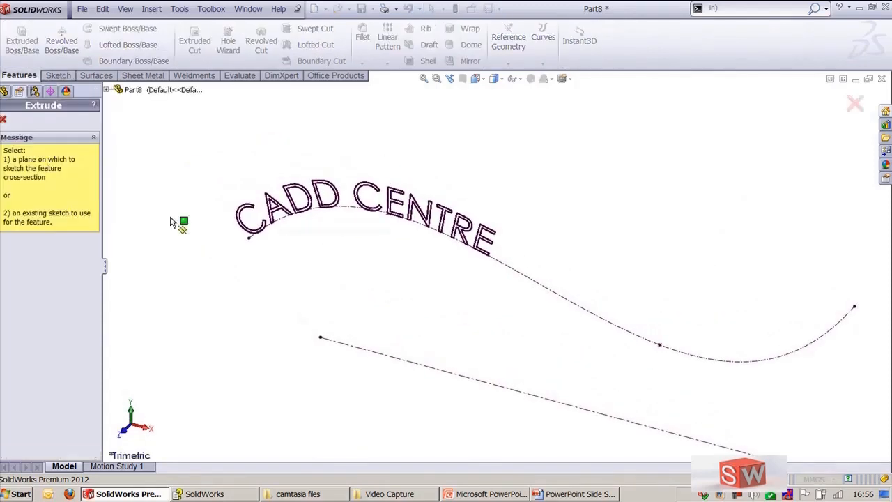
{"action": "left_click", "coordinate": [117, 89]}
{"action": "left_click", "coordinate": [148, 181]}
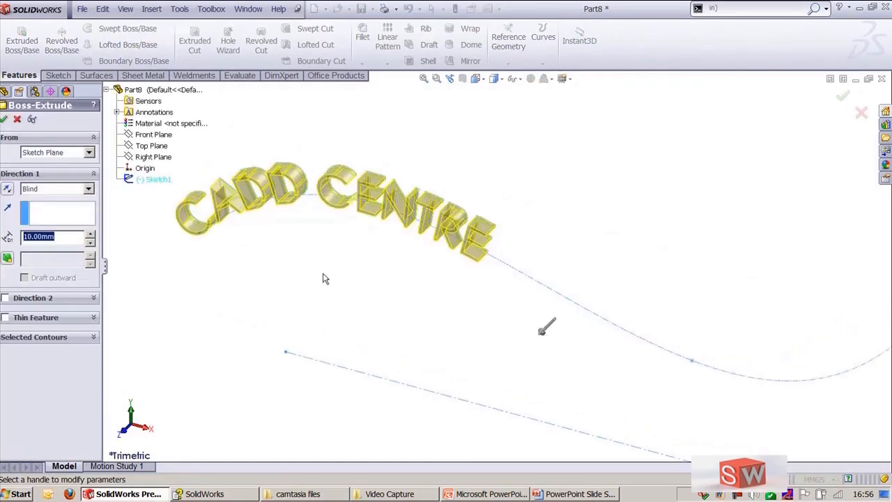
{"action": "left_click", "coordinate": [5, 120]}
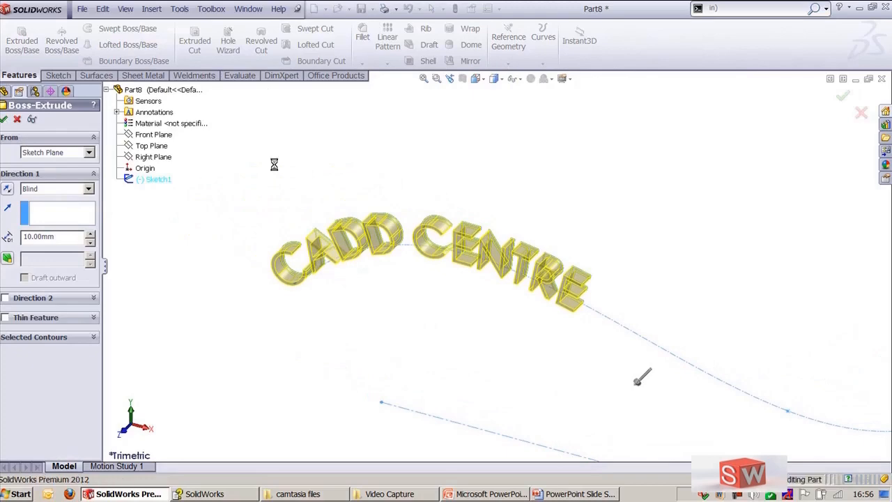
Step: Orbit and zoom around the extruded 3D text to inspect it from different angles
{"action": "middle_click_drag", "start_coordinate": [287, 199], "coordinate": [365, 206]}
{"action": "scroll", "coordinate": [331, 226], "scroll_direction": "down", "scroll_amount": 2}
{"action": "middle_click_drag", "start_coordinate": [432, 300], "coordinate": [491, 231], "text": "ctrl"}
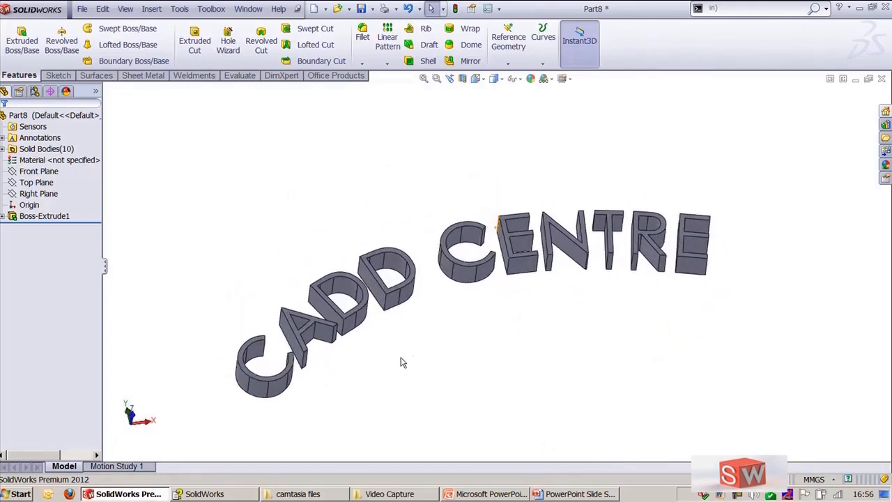
{"action": "scroll", "coordinate": [401, 364], "scroll_direction": "down", "scroll_amount": 2}
{"action": "scroll", "coordinate": [400, 367], "scroll_direction": "up", "scroll_amount": 2}
{"action": "middle_click_drag", "start_coordinate": [392, 380], "coordinate": [506, 368], "text": "ctrl"}
{"action": "scroll", "coordinate": [542, 284], "scroll_direction": "down", "scroll_amount": 2}
{"action": "scroll", "coordinate": [520, 315], "scroll_direction": "up", "scroll_amount": 1}
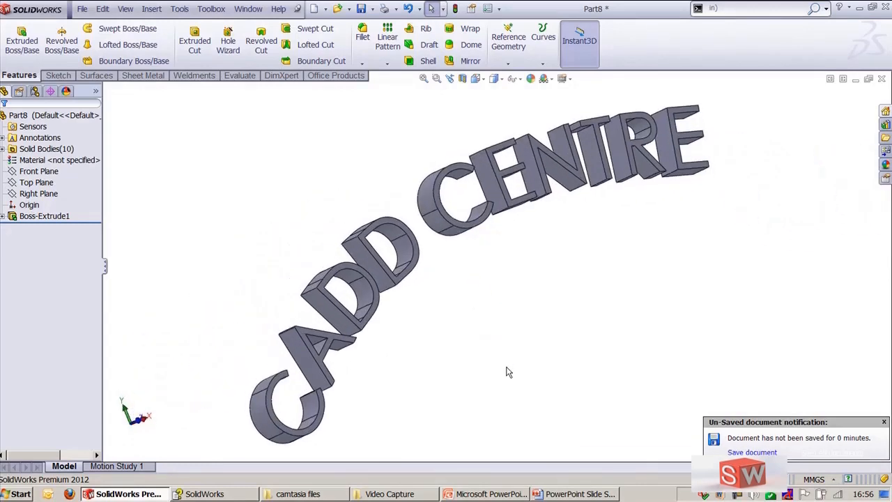
{"action": "key", "text": "ctrl+7"}
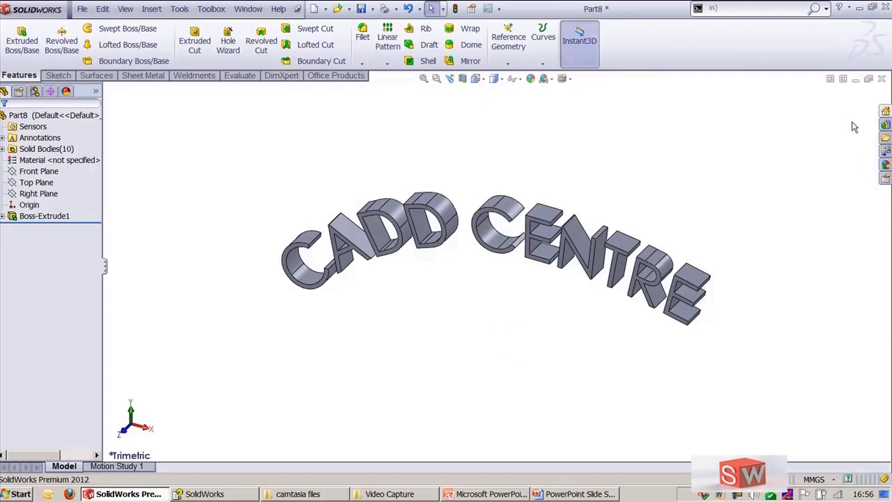
Step: Undo the text extrusion and the text sketch
{"action": "left_click", "coordinate": [55, 217]}
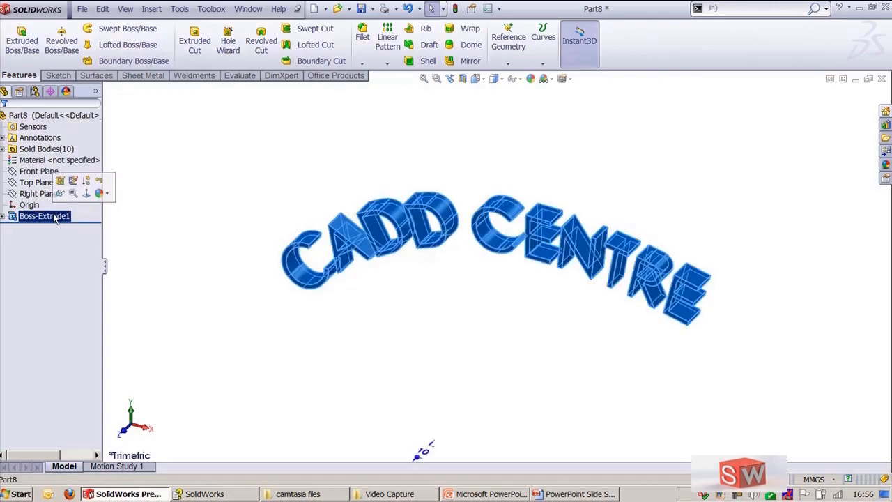
{"action": "key", "text": "ctrl+z"}
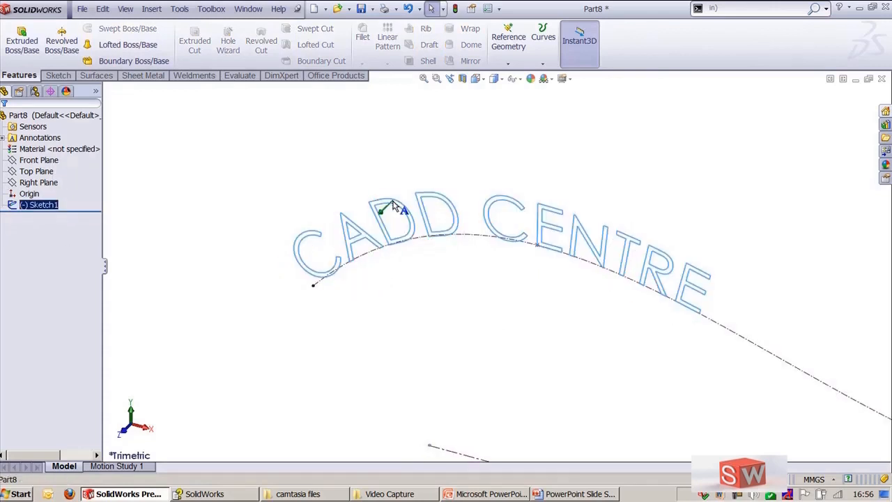
{"action": "key", "text": "ctrl+z"}
Step: Open a new sketch on the Front Plane and draw a circle centred on the origin
{"action": "left_click", "coordinate": [38, 160]}
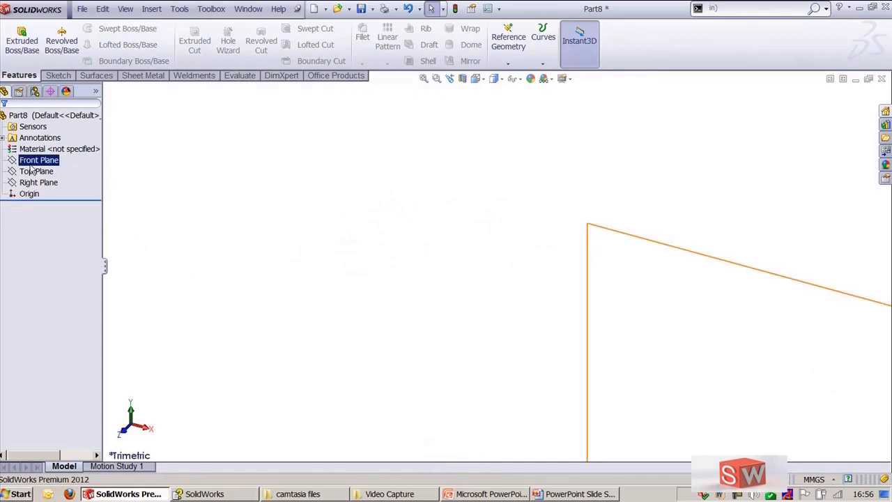
{"action": "left_click", "coordinate": [35, 145]}
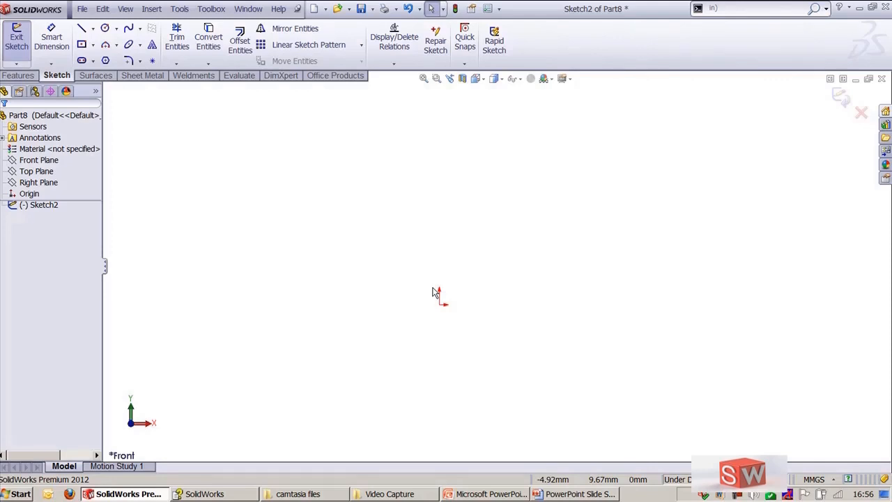
{"action": "left_click", "coordinate": [106, 31]}
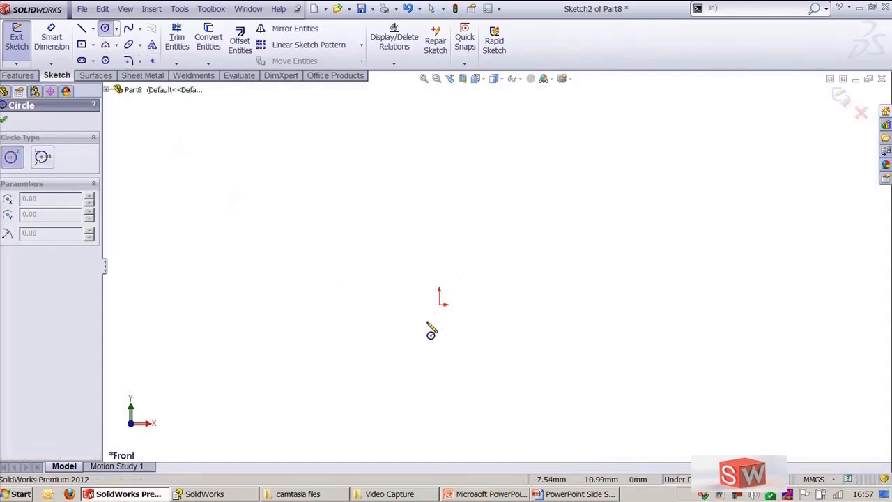
{"action": "left_click", "coordinate": [440, 304]}
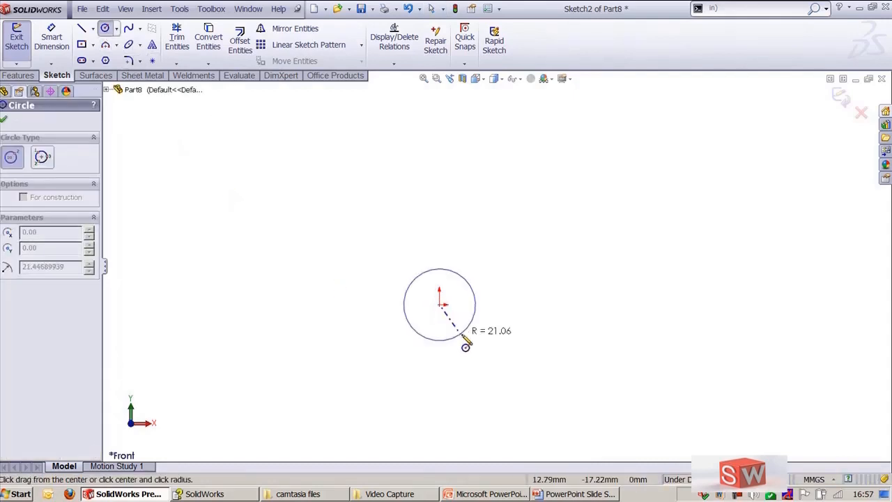
{"action": "left_click", "coordinate": [487, 370]}
{"action": "key", "text": "Escape"}
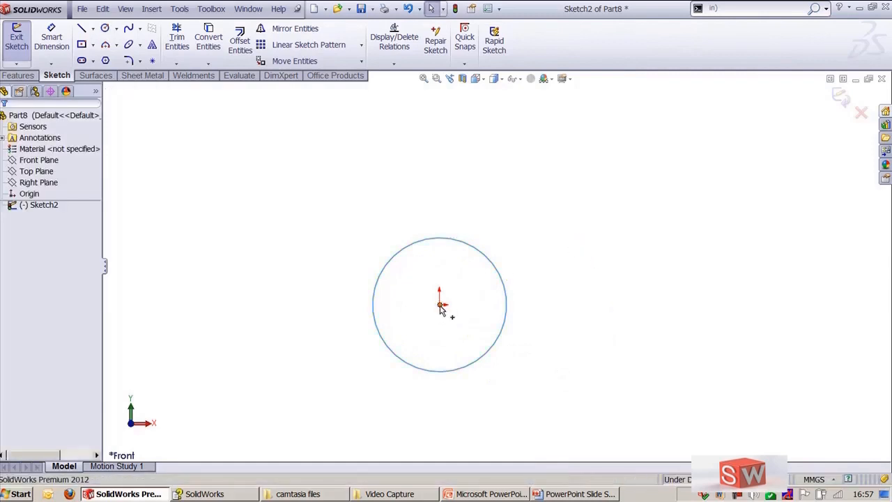
Step: Dimension the circle's diameter as 80 mm
{"action": "left_click", "coordinate": [443, 307]}
{"action": "left_click", "coordinate": [553, 219]}
{"action": "left_click", "coordinate": [51, 39]}
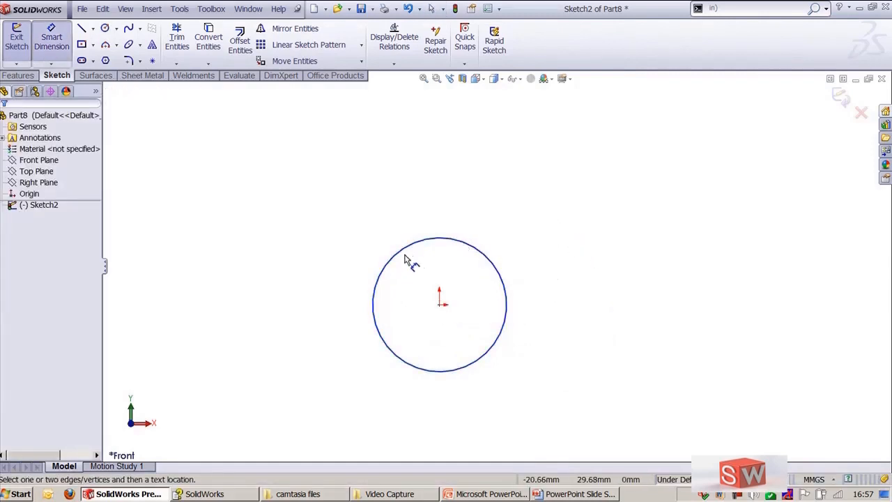
{"action": "left_click", "coordinate": [402, 256]}
{"action": "left_click", "coordinate": [249, 178]}
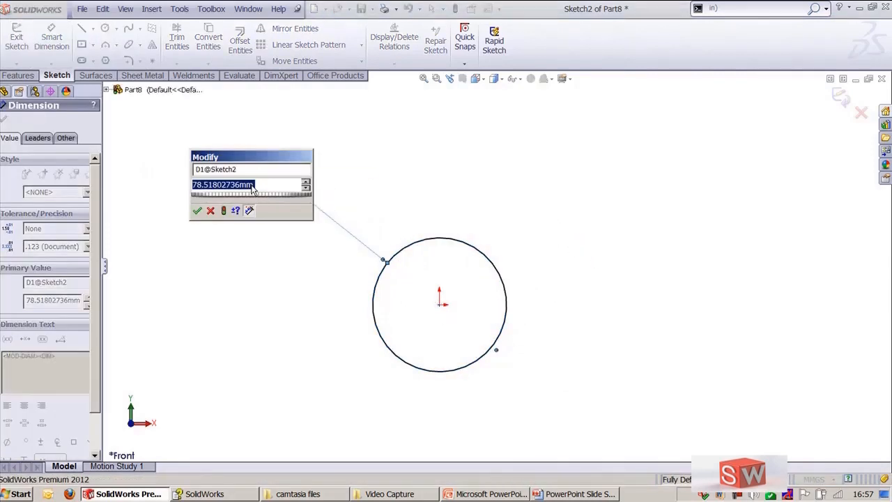
{"action": "type", "text": "80"}
{"action": "key", "text": "Return"}
{"action": "key", "text": "Escape"}
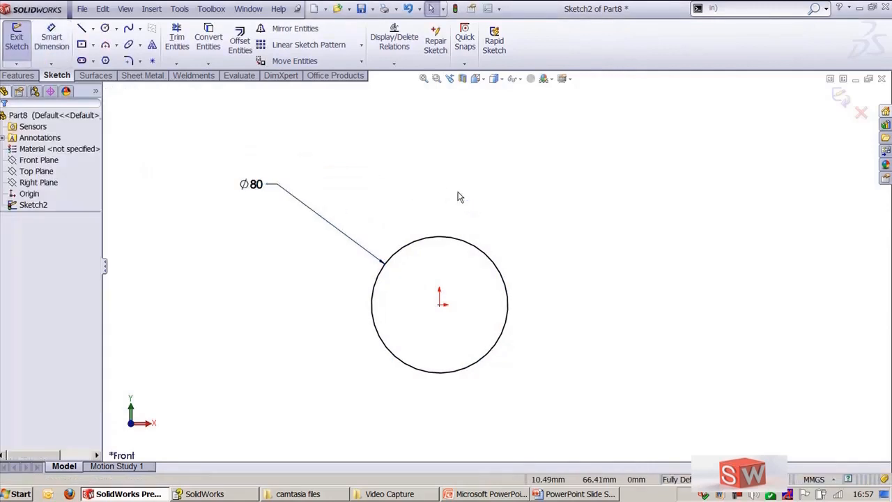
Step: Draw a radial line from the circle's centre to its edge
{"action": "key", "text": "l"}
{"action": "left_click", "coordinate": [440, 304]}
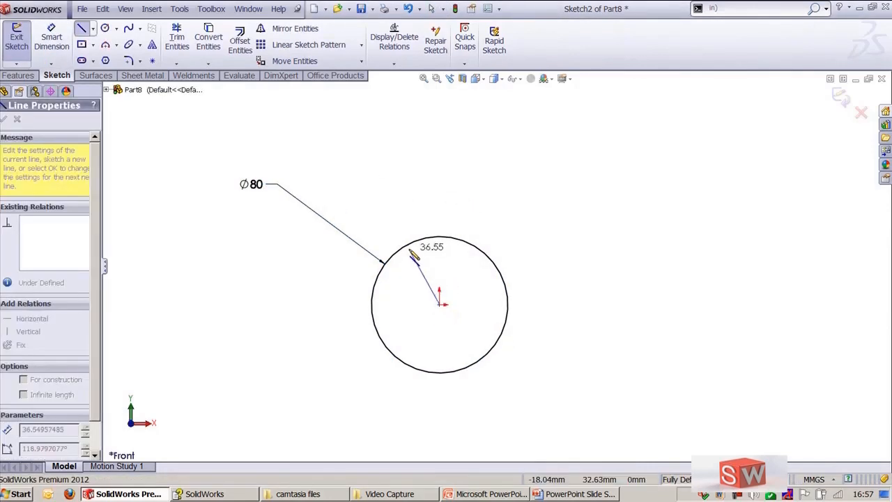
{"action": "left_click", "coordinate": [408, 246]}
{"action": "key", "text": "Escape"}
Step: Draw a smaller second circle to the right, its centre horizontally aligned with the first circle's centre
{"action": "scroll", "coordinate": [491, 213], "scroll_direction": "up", "scroll_amount": 2}
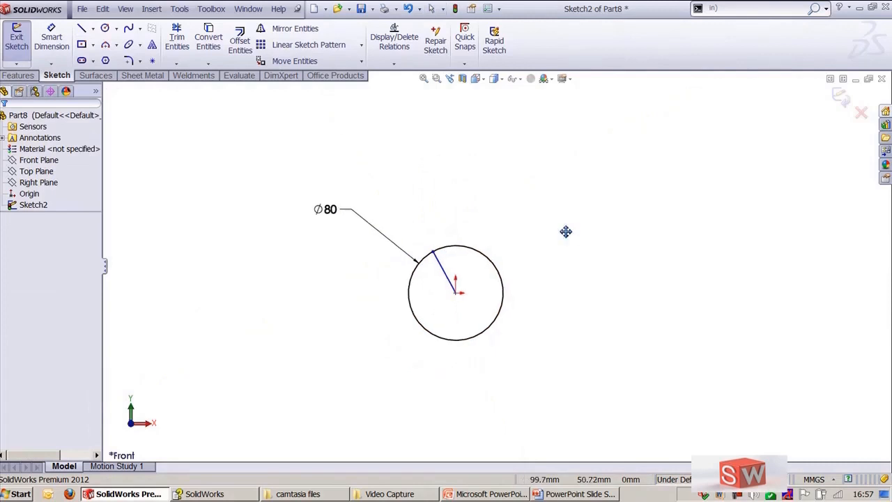
{"action": "middle_click_drag", "start_coordinate": [566, 231], "coordinate": [396, 236], "text": "ctrl"}
{"action": "key", "text": "c"}
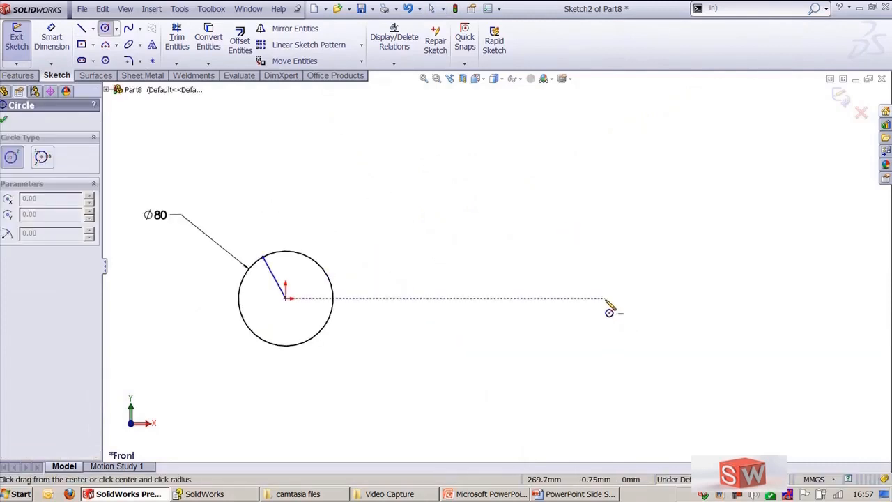
{"action": "left_click", "coordinate": [605, 298]}
{"action": "left_click", "coordinate": [615, 327]}
{"action": "key", "text": "Escape"}
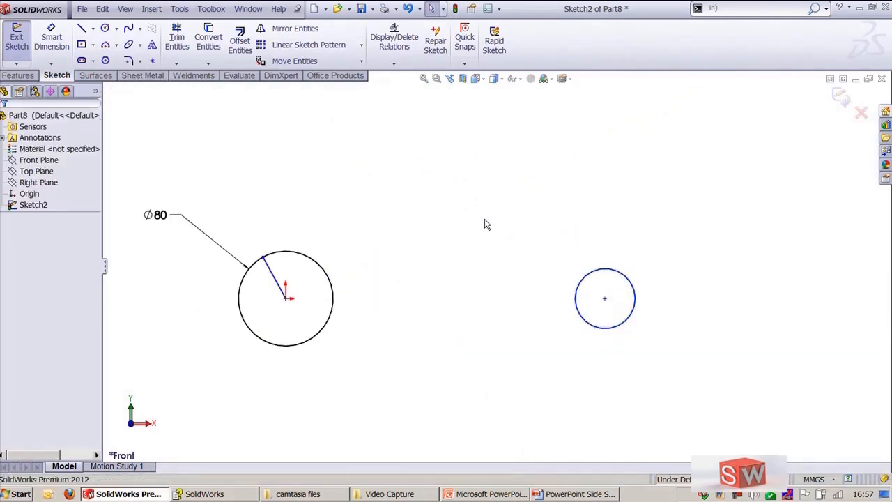
Step: Draw a radial line from the second circle's centre to its edge
{"action": "key", "text": "l"}
{"action": "left_click", "coordinate": [605, 298]}
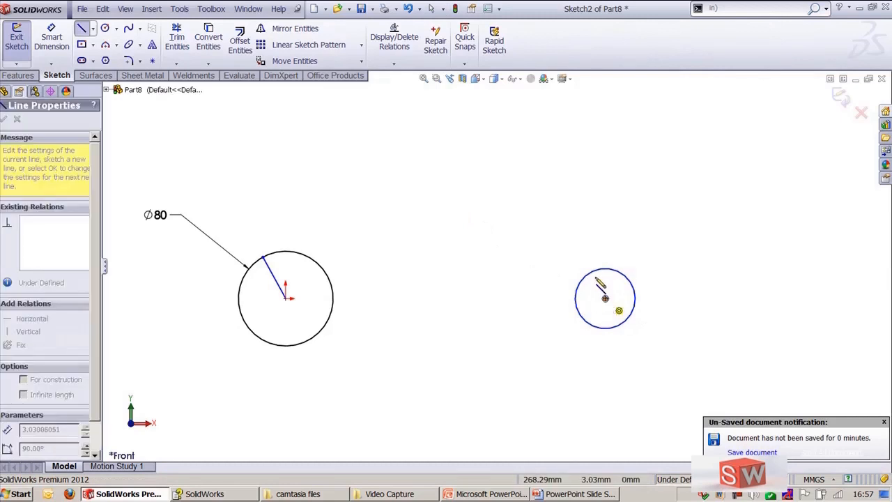
{"action": "left_click", "coordinate": [591, 272]}
{"action": "key", "text": "Escape"}
Step: Dimension the second circle's diameter as 50 mm
{"action": "key", "text": "d"}
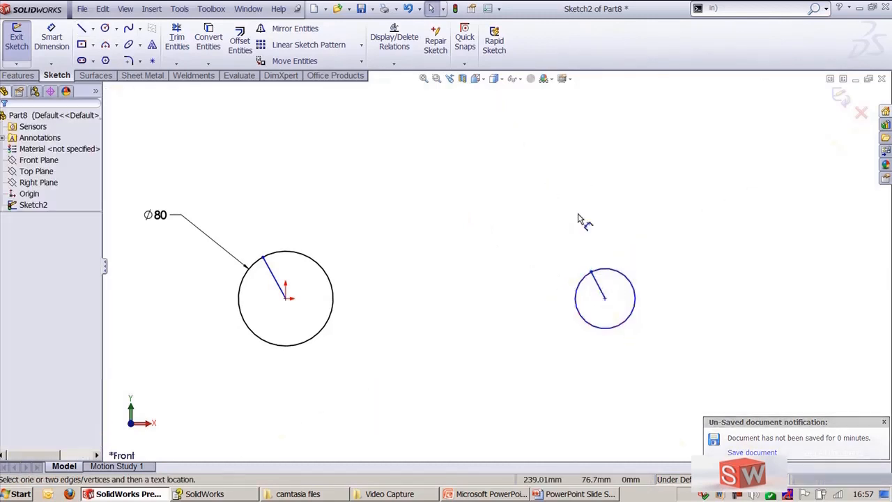
{"action": "left_click", "coordinate": [621, 273]}
{"action": "left_click", "coordinate": [694, 204]}
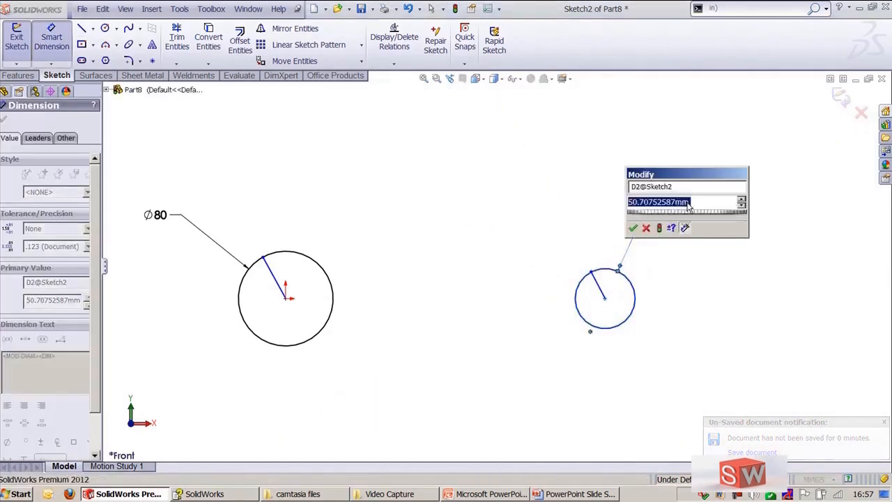
{"action": "type", "text": "50"}
{"action": "key", "text": "Return"}
{"action": "key", "text": "Escape"}
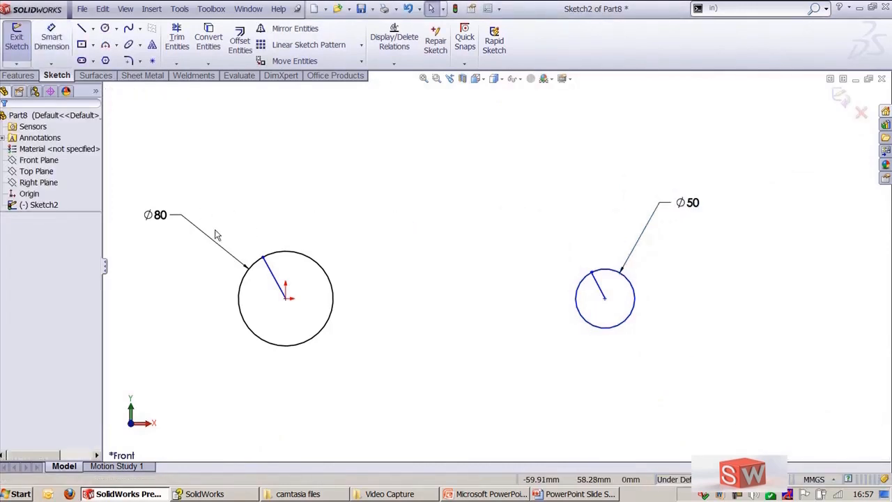
Step: Move both diameter dimensions closer to their circles
{"action": "left_click_drag", "start_coordinate": [189, 229], "coordinate": [247, 258]}
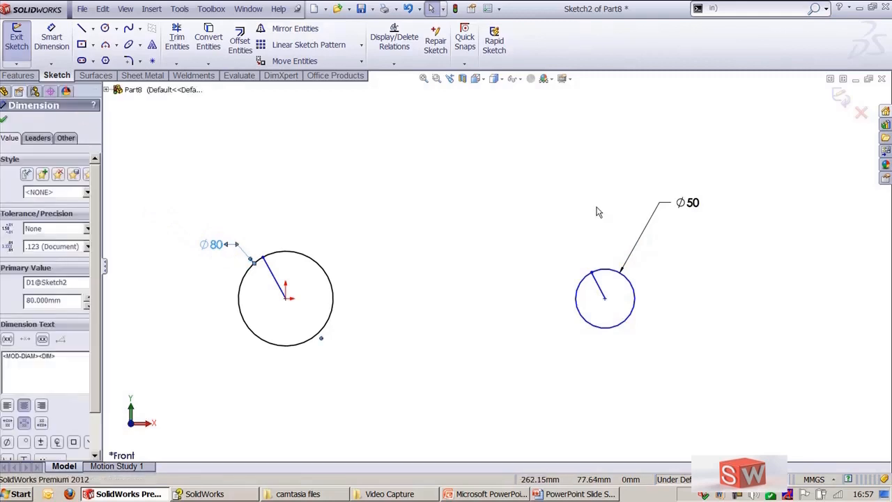
{"action": "left_click_drag", "start_coordinate": [697, 205], "coordinate": [666, 249]}
{"action": "left_click", "coordinate": [379, 225]}
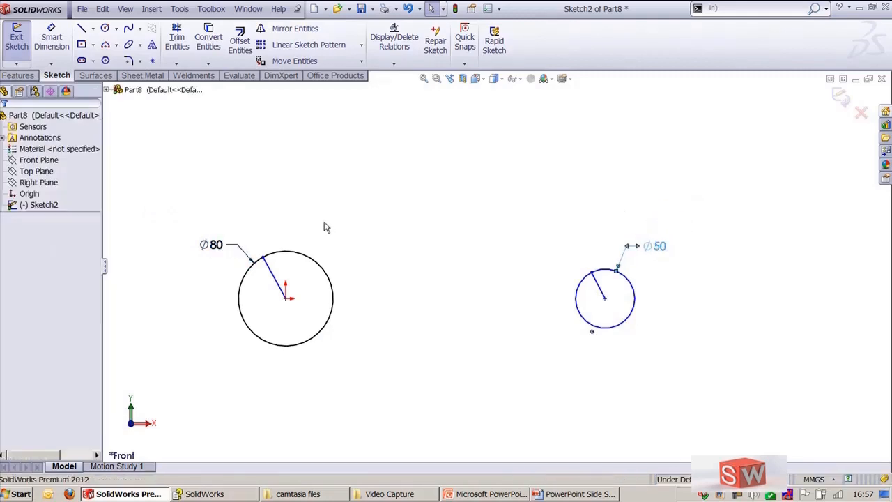
Step: Make the 80 mm circle and its radial line into a block
{"action": "left_click_drag", "start_coordinate": [175, 225], "coordinate": [377, 367]}
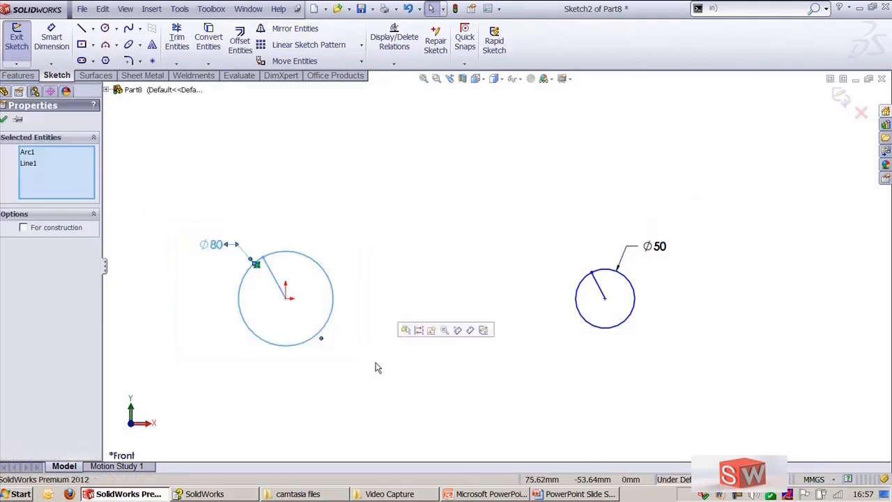
{"action": "left_click", "coordinate": [433, 331]}
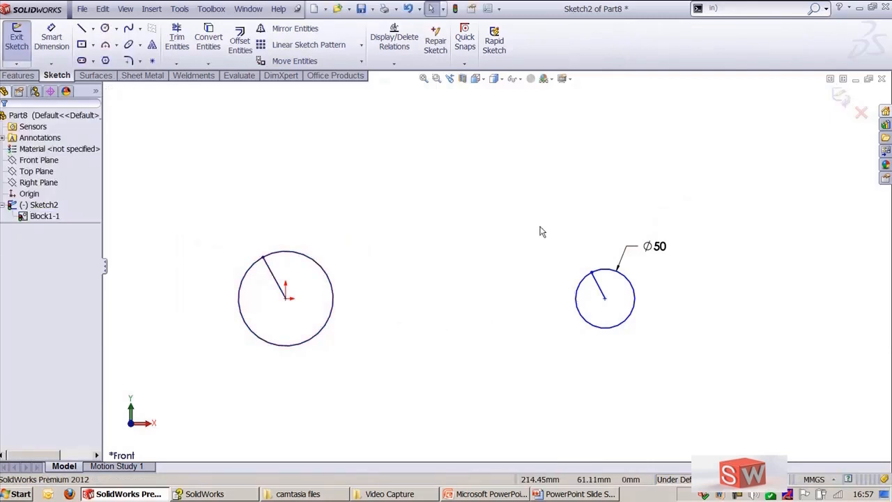
Step: Make the 50 mm circle and its radial line into a second block
{"action": "left_click_drag", "start_coordinate": [539, 224], "coordinate": [697, 358]}
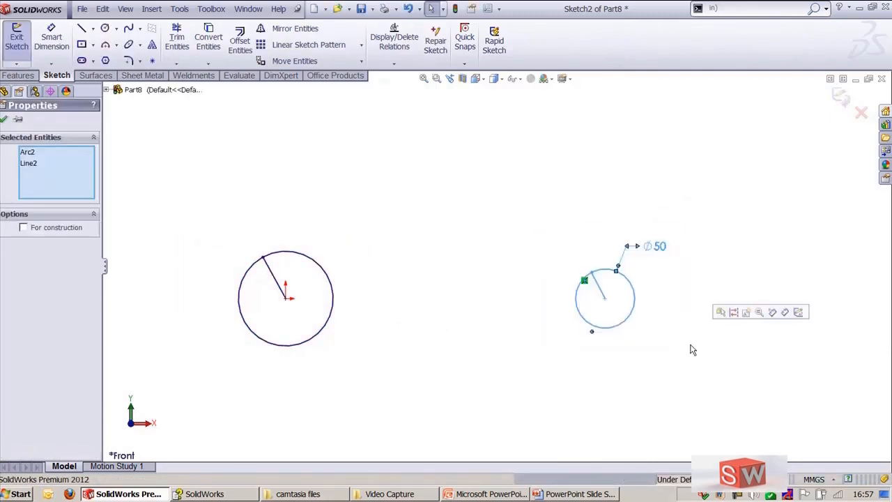
{"action": "left_click", "coordinate": [746, 312]}
{"action": "left_click", "coordinate": [4, 118]}
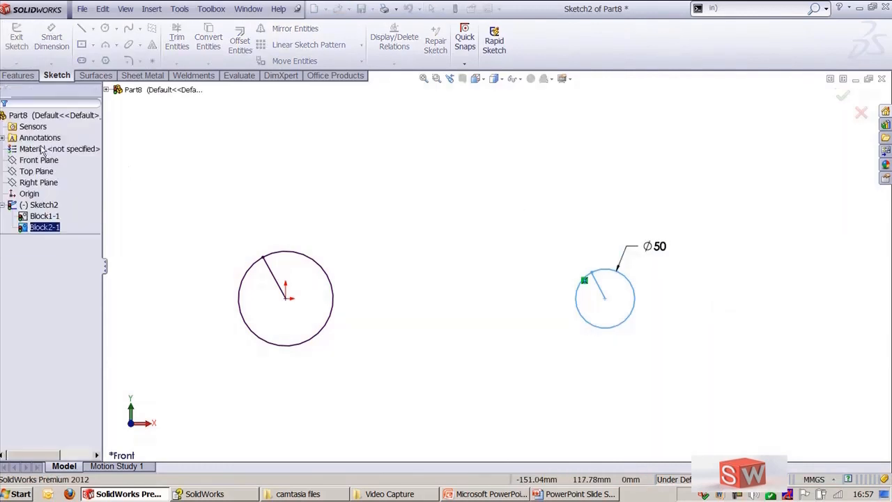
Step: Create a belt with Belt/Chain around the two pulley circles
{"action": "left_click", "coordinate": [179, 8]}
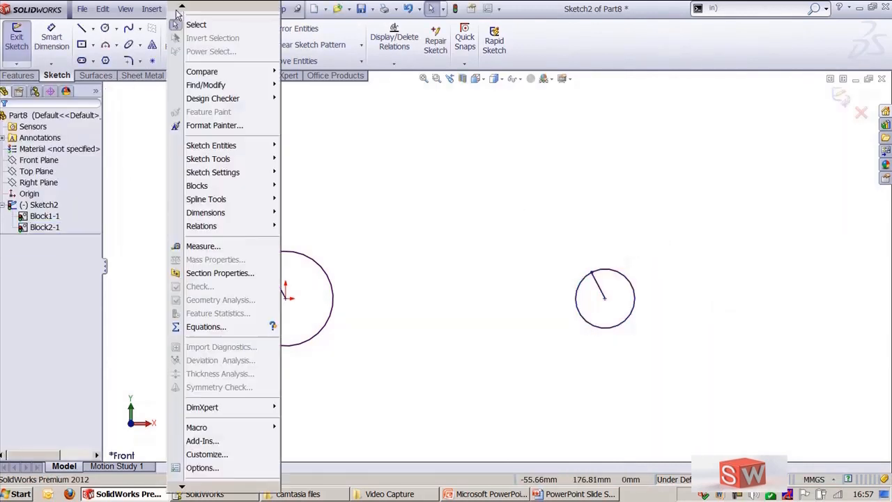
{"action": "mouse_move", "coordinate": [236, 153]}
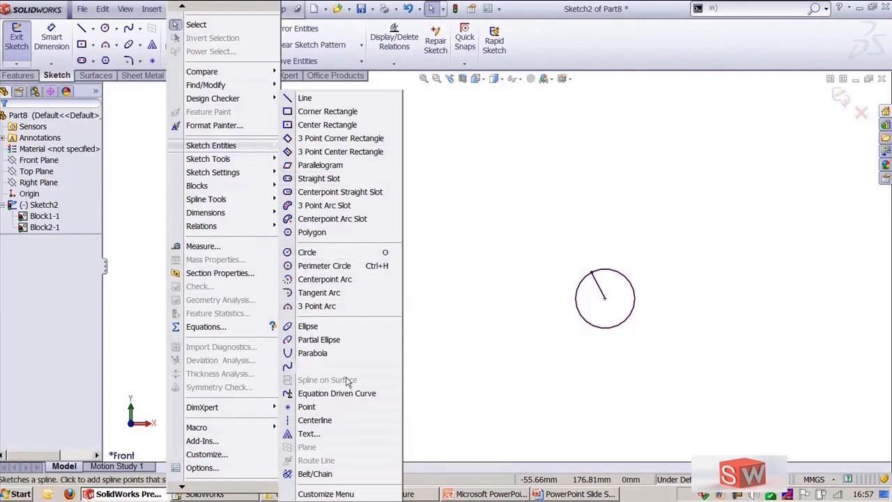
{"action": "left_click", "coordinate": [317, 474]}
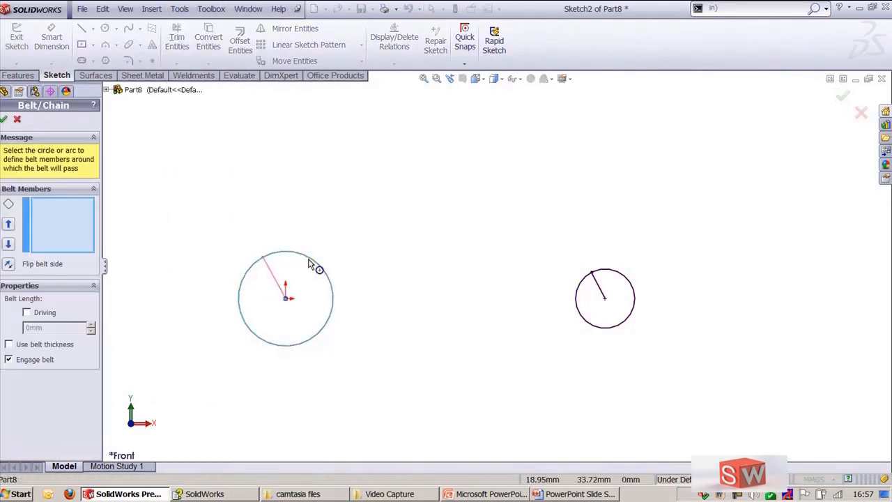
{"action": "left_click", "coordinate": [318, 264]}
{"action": "left_click", "coordinate": [617, 274]}
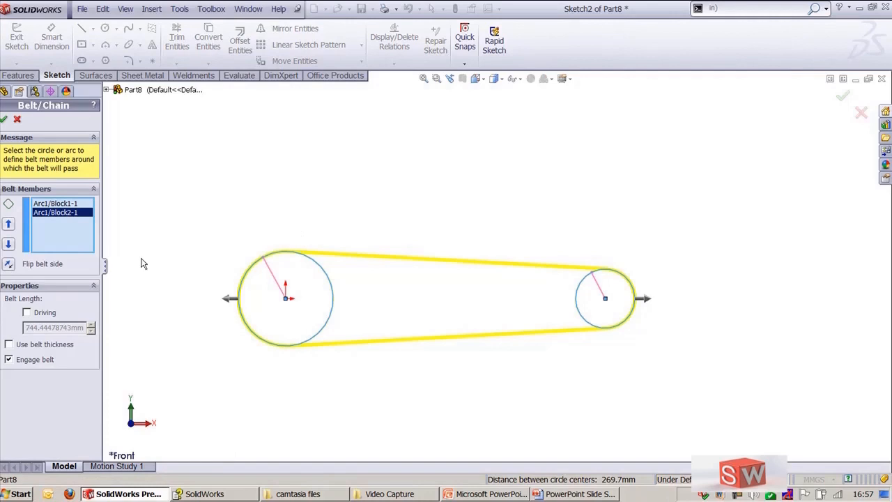
{"action": "left_click", "coordinate": [4, 119]}
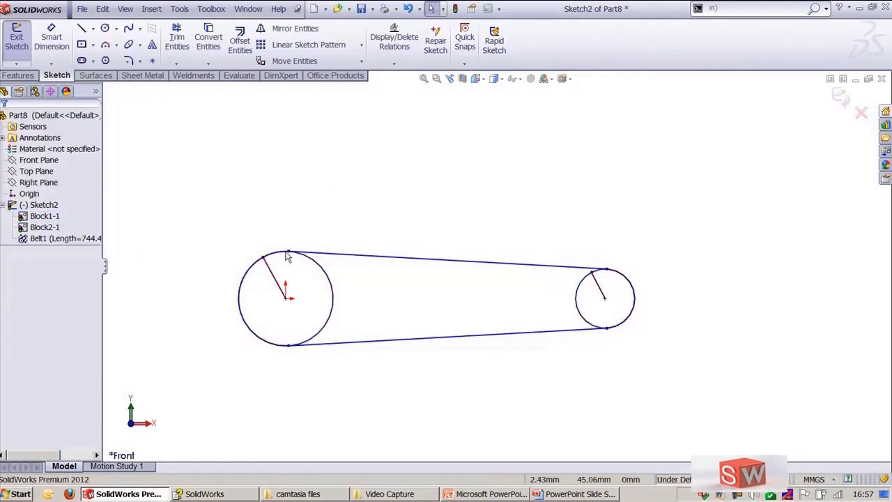
Step: Rotate the larger pulley block by dragging its radial line to horizontal
{"action": "left_click_drag", "start_coordinate": [263, 259], "coordinate": [332, 303]}
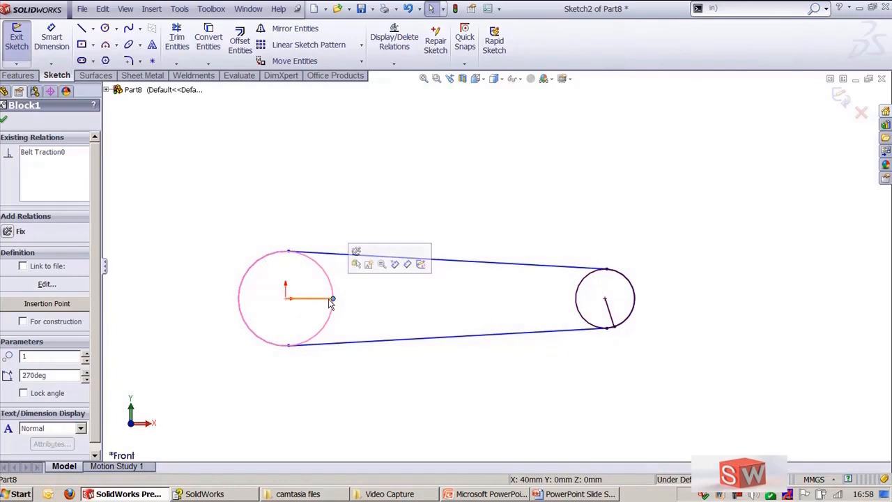
{"action": "left_click", "coordinate": [470, 197]}
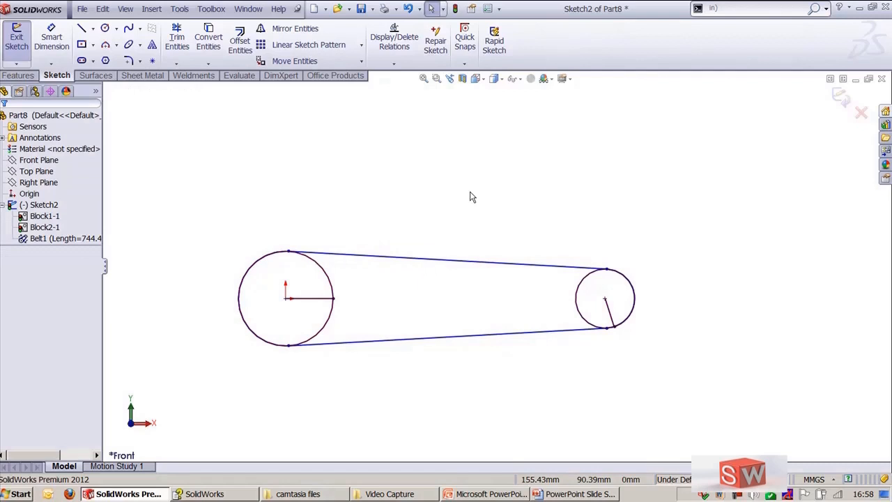
Step: Switch to the PowerPoint slide on sketch entities and return to SolidWorks
{"action": "scroll", "coordinate": [285, 233], "scroll_direction": "down", "scroll_amount": 1}
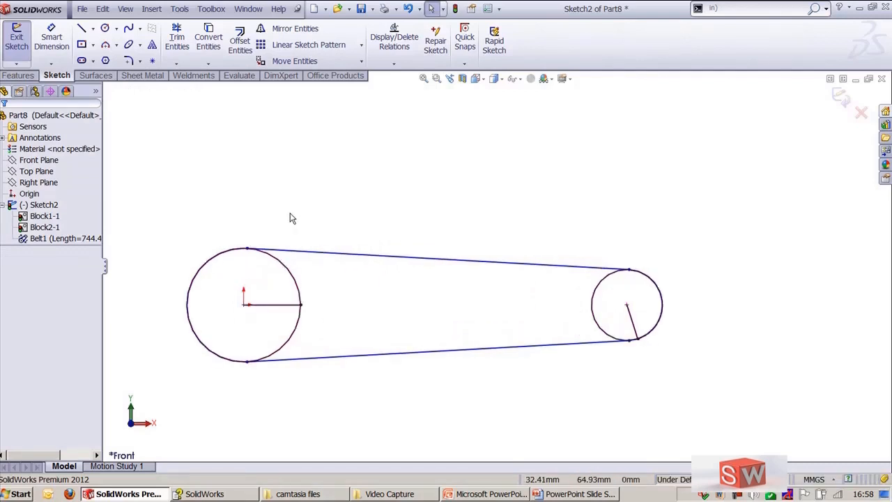
{"action": "middle_click_drag", "start_coordinate": [291, 213], "coordinate": [342, 220], "text": "ctrl"}
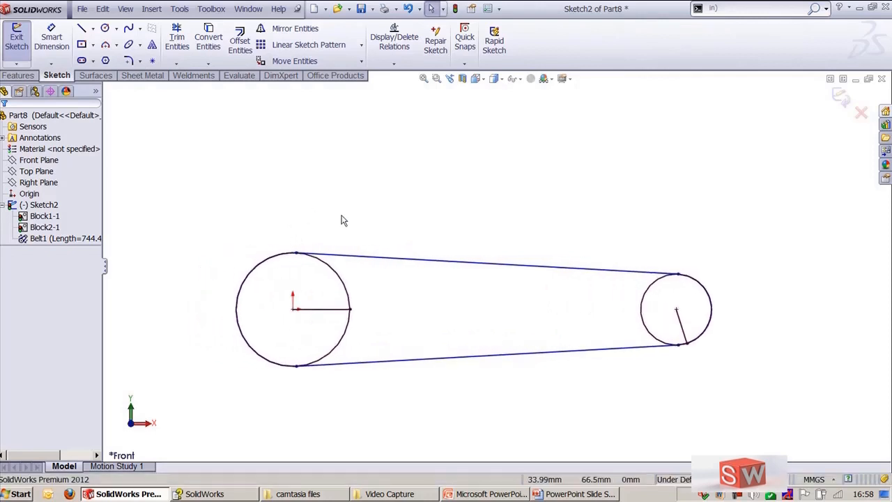
{"action": "left_click", "coordinate": [578, 493]}
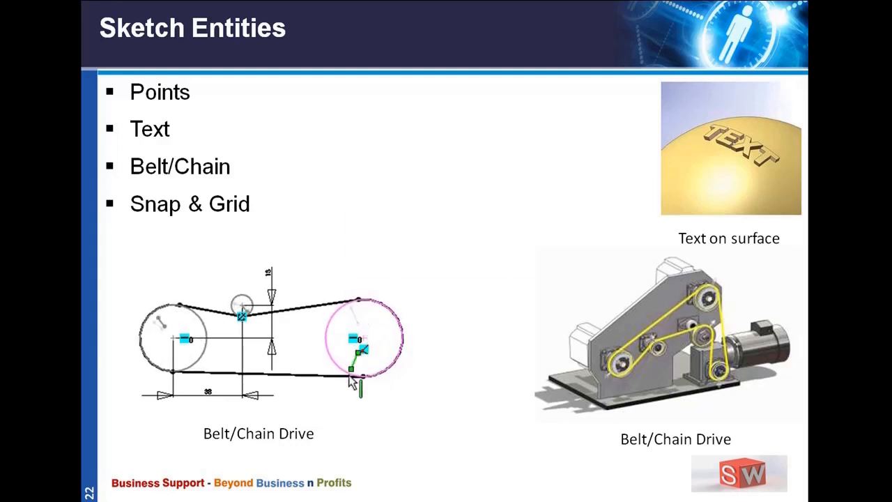
{"action": "key", "text": "alt+Tab"}
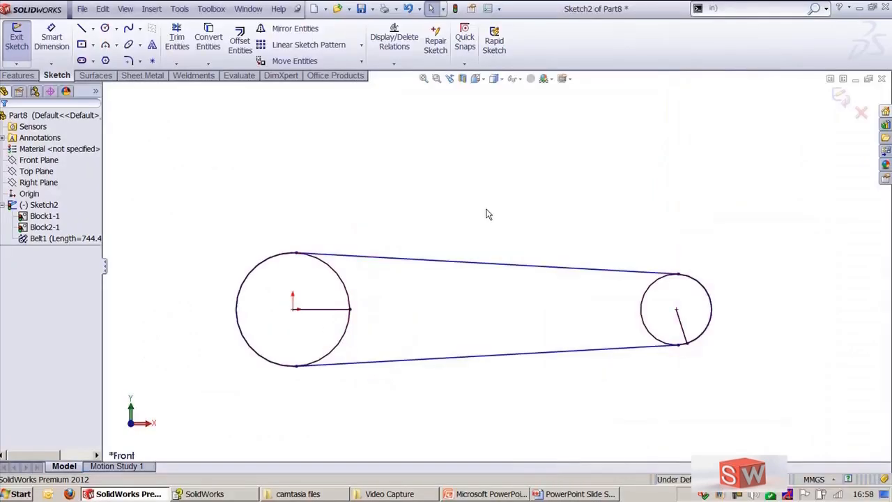
Step: Delete all the sketch geometry, including the belt and both blocks
{"action": "mouse_move", "coordinate": [209, 207]}
{"action": "left_mouse_down"}
{"action": "mouse_move", "coordinate": [564, 407]}
{"action": "mouse_move", "coordinate": [790, 425]}
{"action": "mouse_move", "coordinate": [750, 397]}
{"action": "left_mouse_up"}
{"action": "key", "text": "Delete"}
{"action": "left_click", "coordinate": [328, 202]}
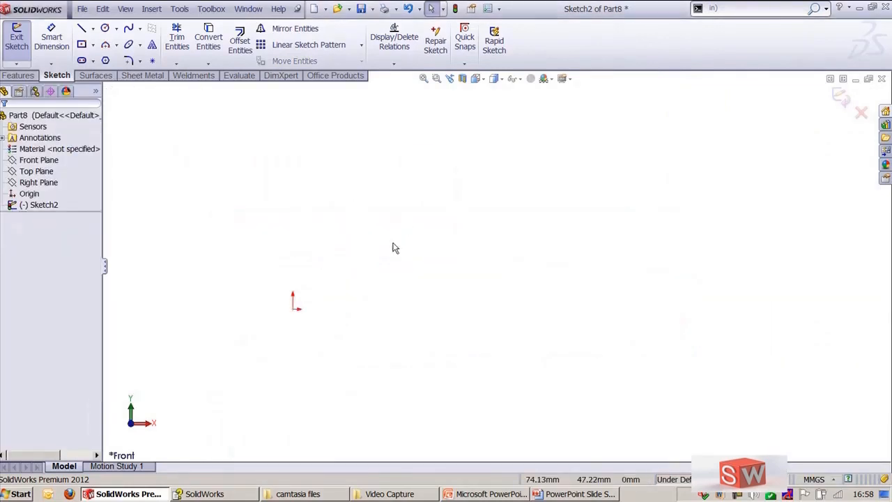
Step: Sketch a circle centred at the origin, about 156 mm in diameter
{"action": "middle_click_drag", "start_coordinate": [394, 247], "coordinate": [534, 247], "text": "ctrl"}
{"action": "left_click", "coordinate": [465, 41]}
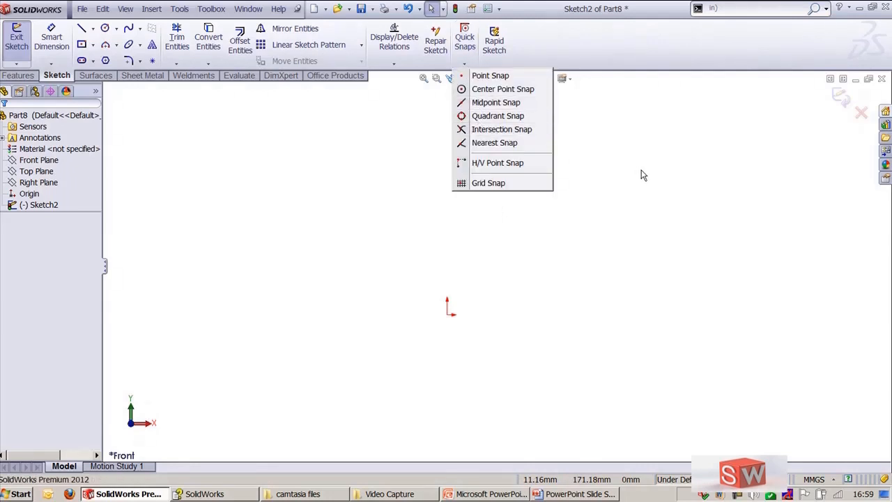
{"action": "left_click", "coordinate": [613, 245]}
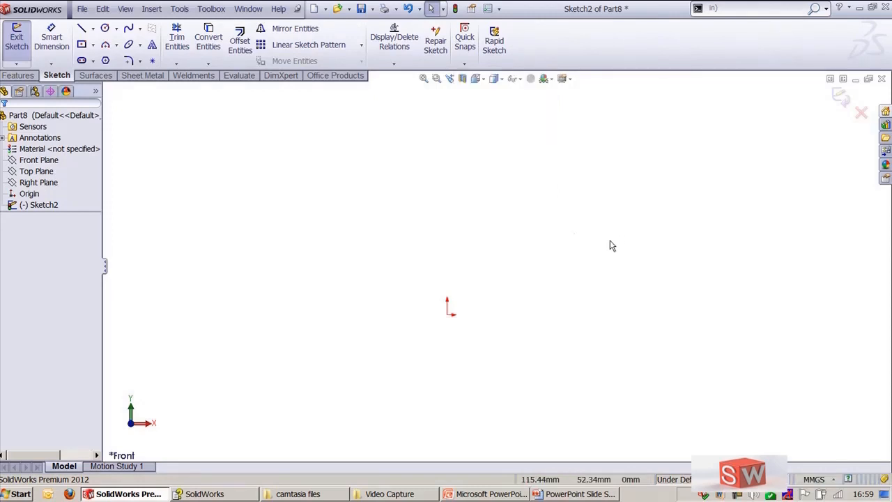
{"action": "left_click", "coordinate": [105, 28]}
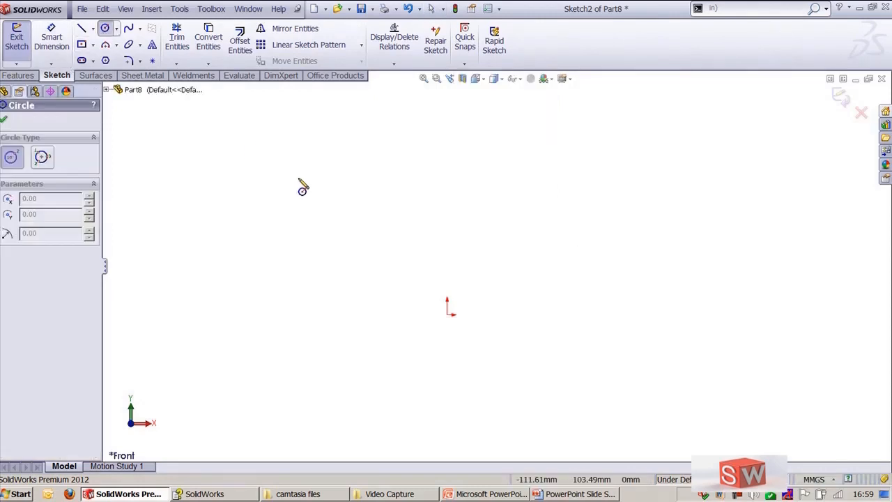
{"action": "left_click", "coordinate": [448, 313]}
{"action": "left_click", "coordinate": [517, 416]}
{"action": "key", "text": "Escape"}
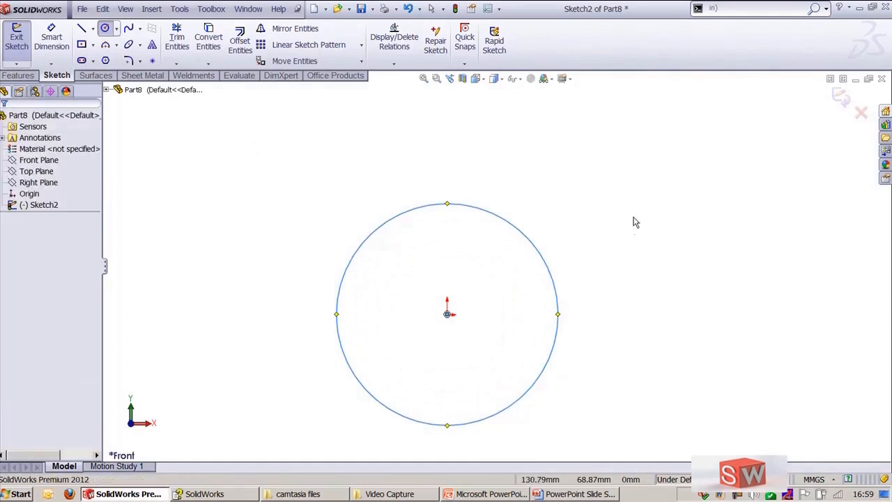
Step: Draw a line from the upper right ending tangent to the circle using the Tangent snap
{"action": "key", "text": "l"}
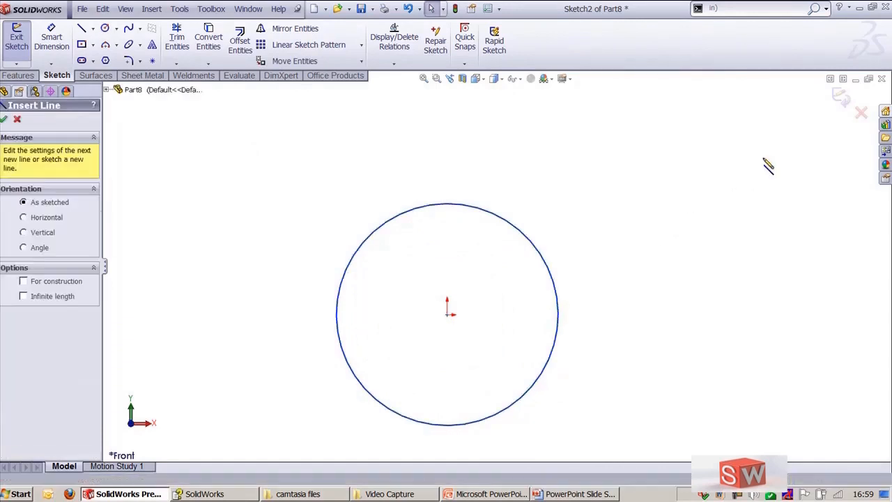
{"action": "left_click", "coordinate": [766, 132]}
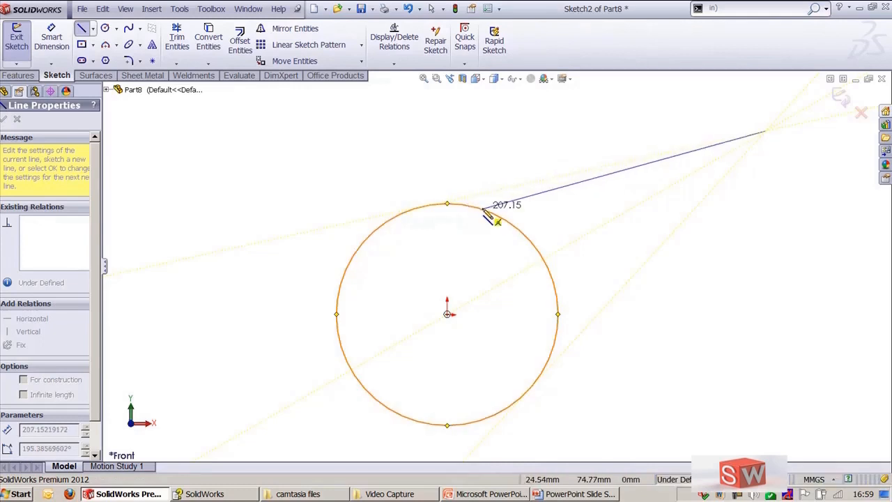
{"action": "left_click", "coordinate": [465, 65]}
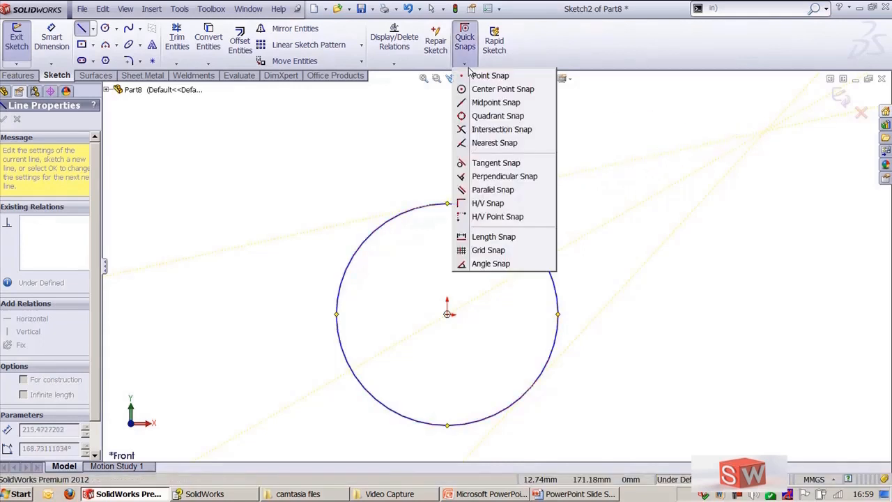
{"action": "left_click", "coordinate": [468, 170]}
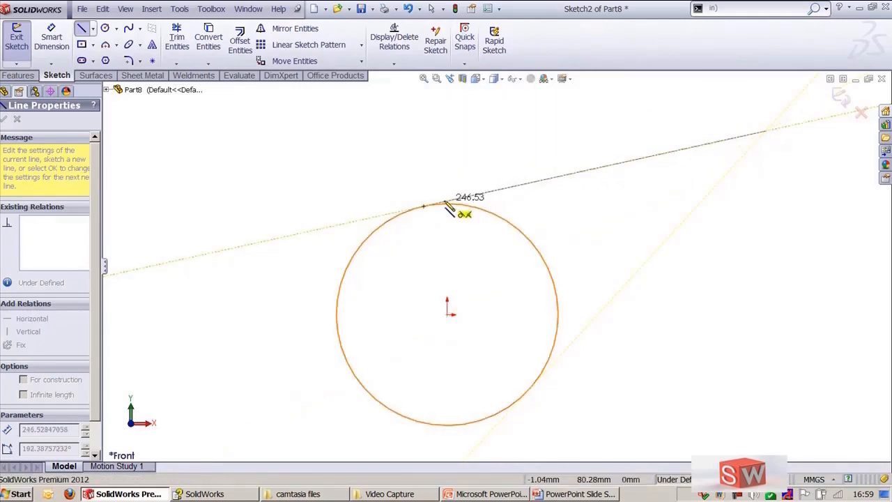
{"action": "left_click", "coordinate": [425, 207]}
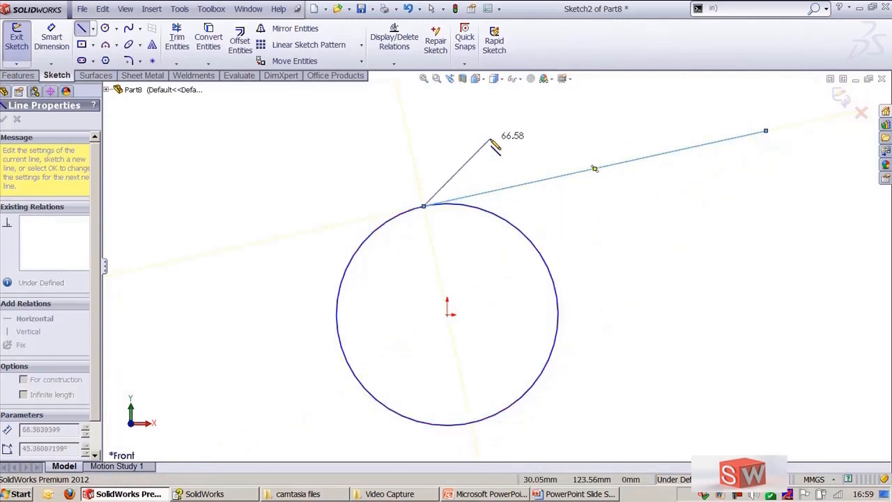
{"action": "key", "text": "Escape"}
Step: Delete the tangent line
{"action": "left_click", "coordinate": [464, 65]}
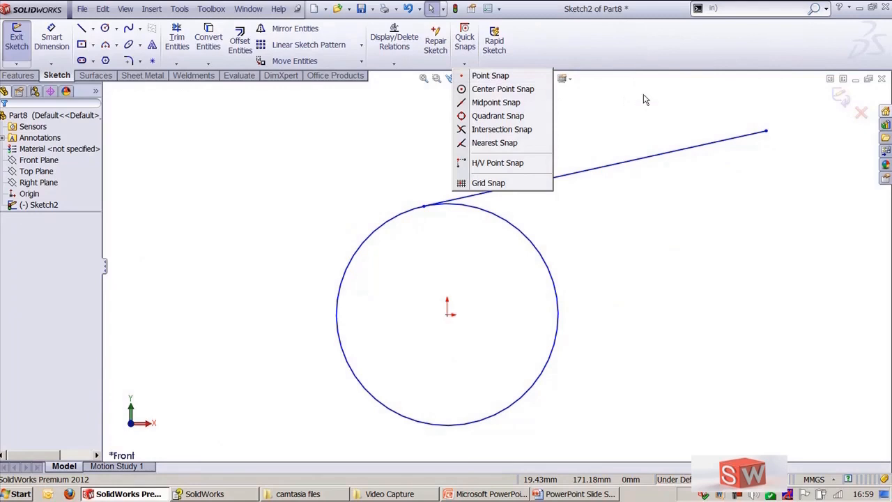
{"action": "left_click", "coordinate": [627, 132]}
{"action": "left_click", "coordinate": [619, 166]}
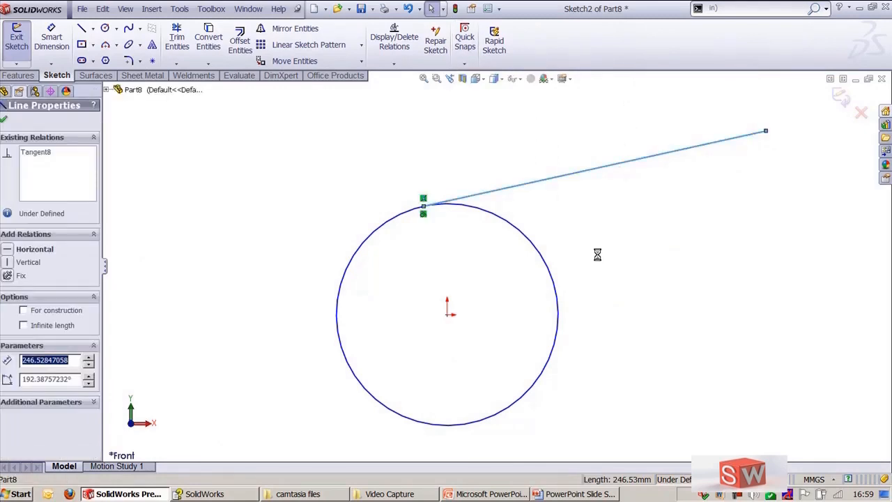
{"action": "key", "text": "Delete"}
{"action": "scroll", "coordinate": [470, 289], "scroll_direction": "up", "scroll_amount": 2}
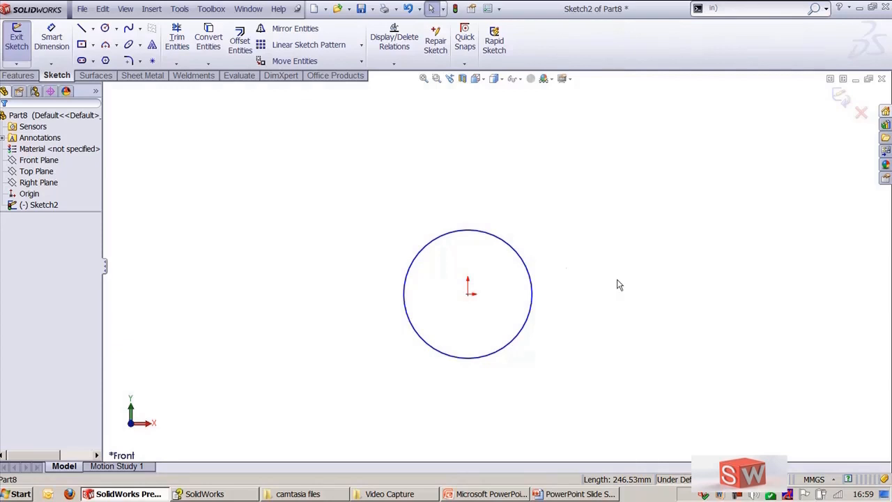
Step: Show the sketch grid in the graphics area
{"action": "left_click", "coordinate": [464, 65]}
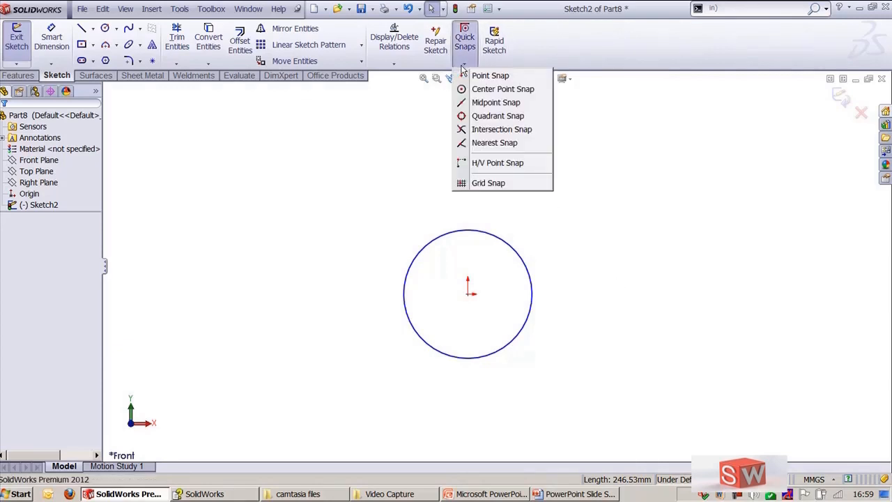
{"action": "left_click", "coordinate": [126, 9]}
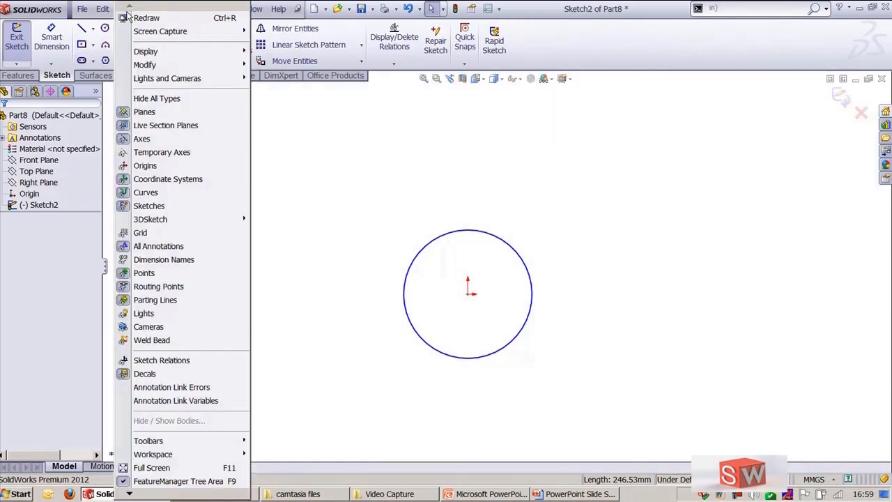
{"action": "left_click", "coordinate": [156, 236]}
Step: Delete the circle
{"action": "left_click", "coordinate": [436, 248]}
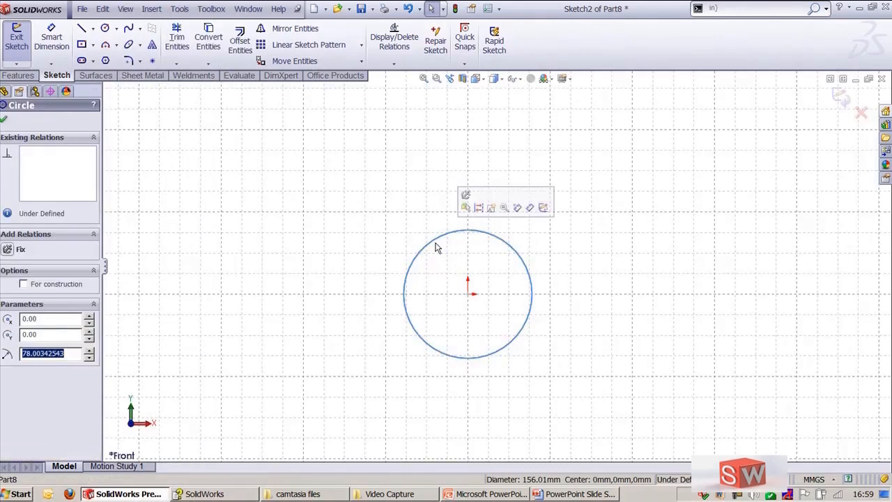
{"action": "key", "text": "Delete"}
{"action": "scroll", "coordinate": [488, 297], "scroll_direction": "down", "scroll_amount": 4}
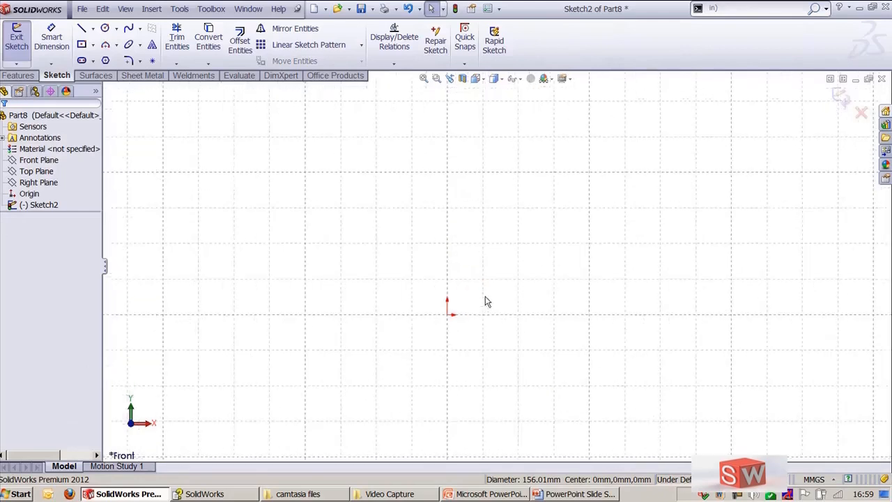
Step: Enable grid snapping in the sketch Relations/Snaps system options
{"action": "left_click", "coordinate": [180, 9]}
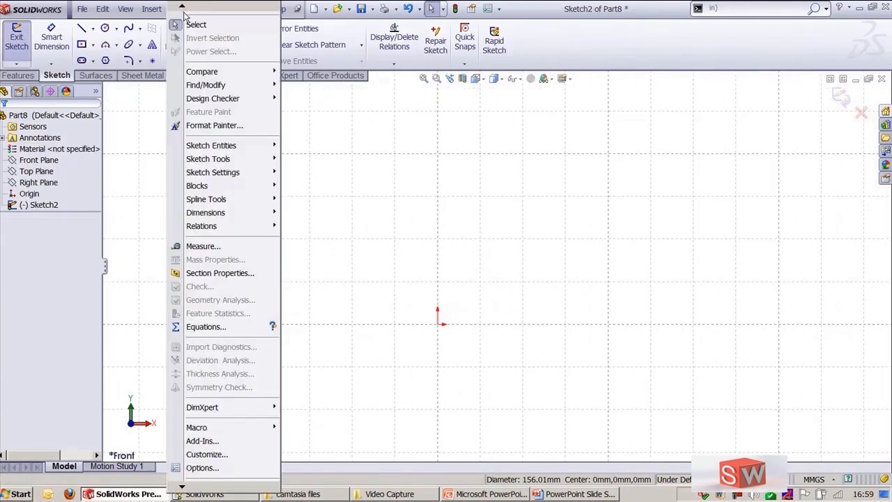
{"action": "left_click", "coordinate": [236, 467]}
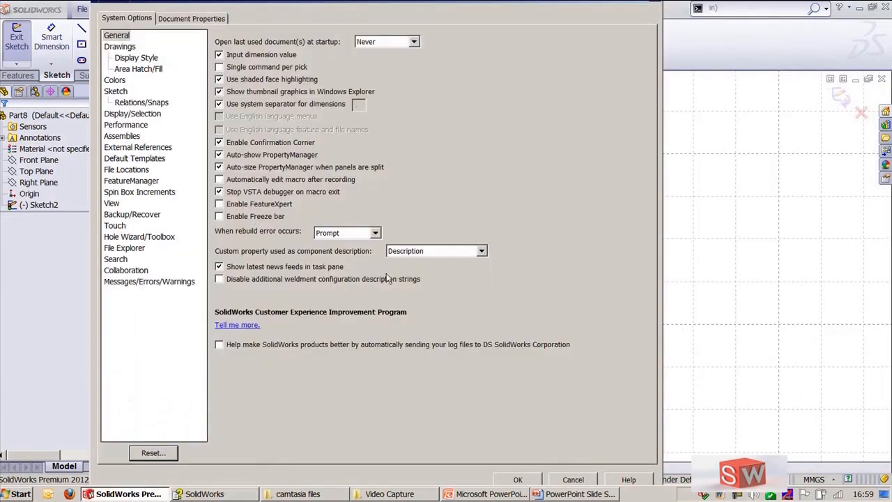
{"action": "left_click", "coordinate": [136, 104]}
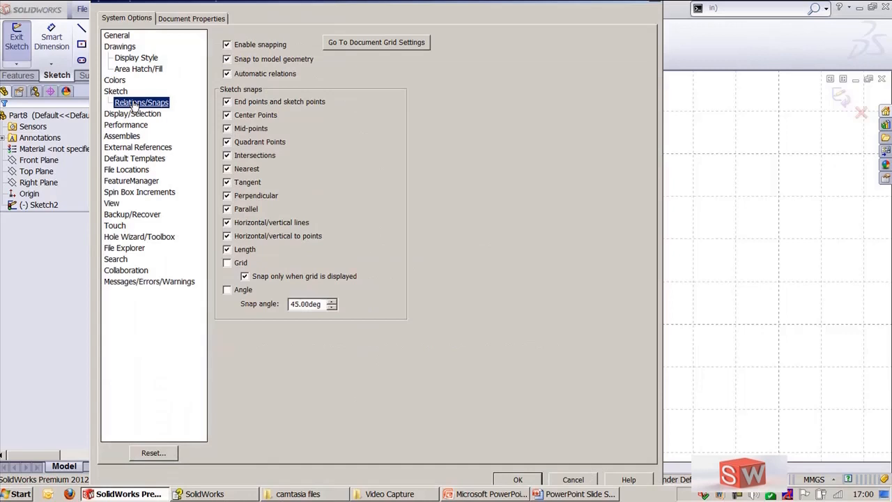
{"action": "left_click", "coordinate": [236, 269]}
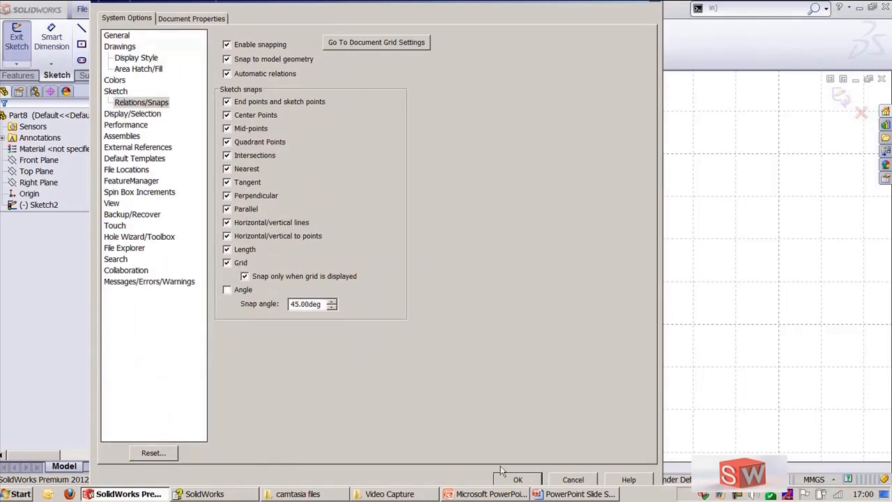
{"action": "left_click", "coordinate": [517, 481]}
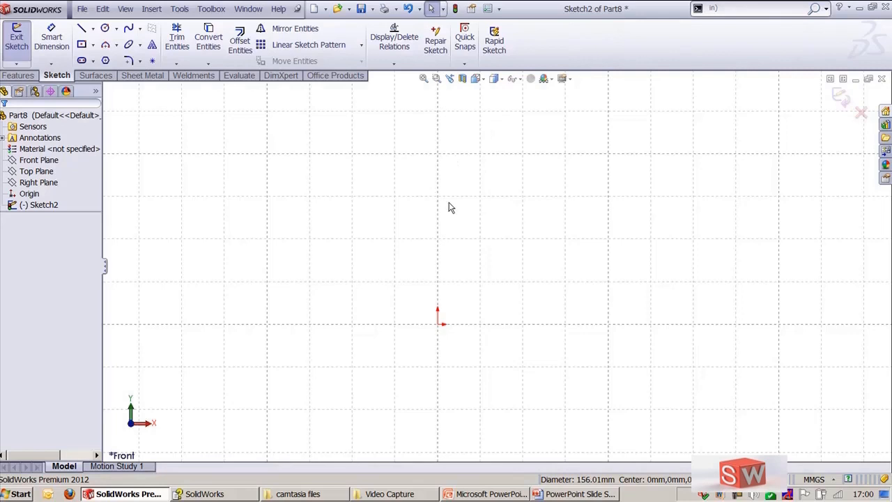
Step: Sketch a closed outline of grid-snapped lines from the origin, about 75 mm square with a stepped and chamfered corner
{"action": "key", "text": "l"}
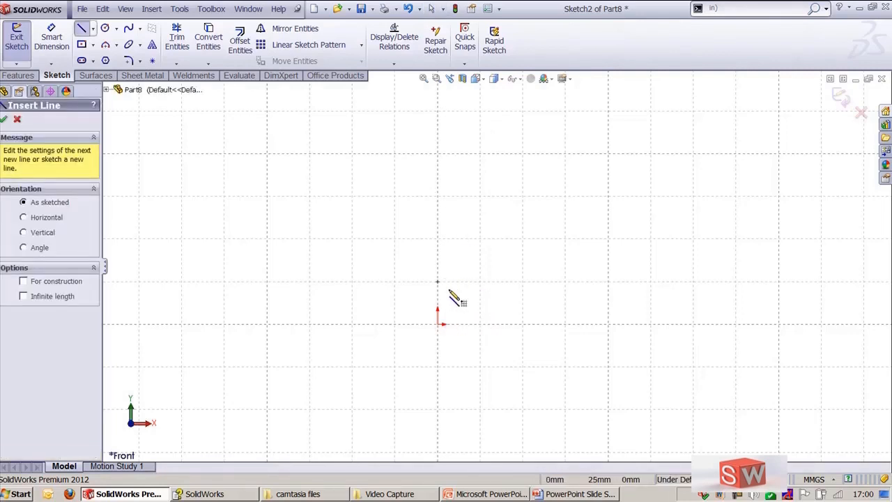
{"action": "left_click", "coordinate": [438, 324]}
{"action": "left_click", "coordinate": [481, 325]}
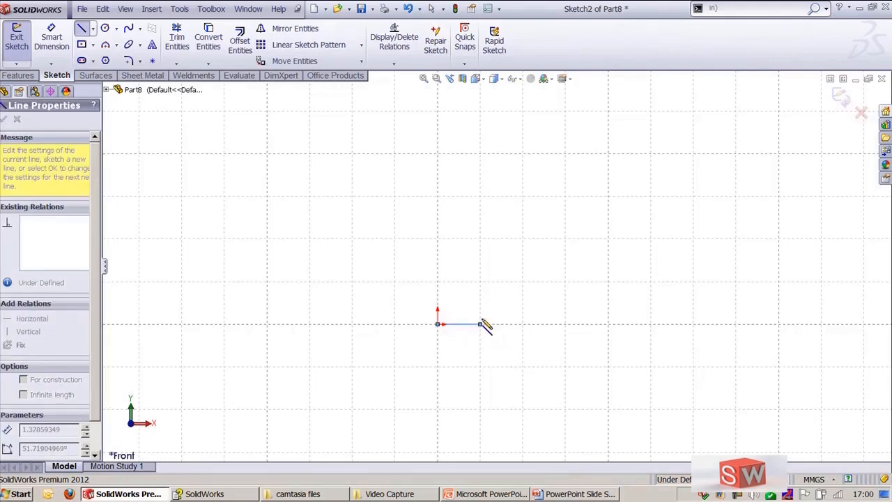
{"action": "left_click", "coordinate": [481, 282]}
{"action": "left_click", "coordinate": [522, 282]}
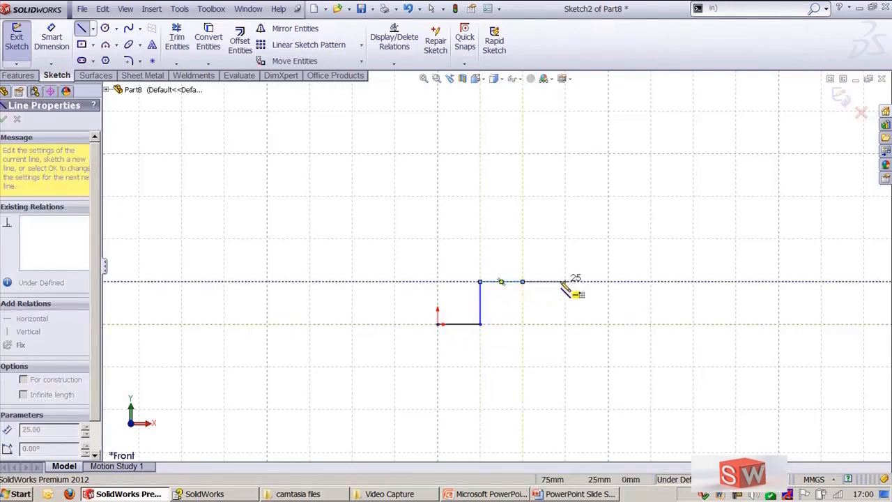
{"action": "left_click", "coordinate": [565, 239]}
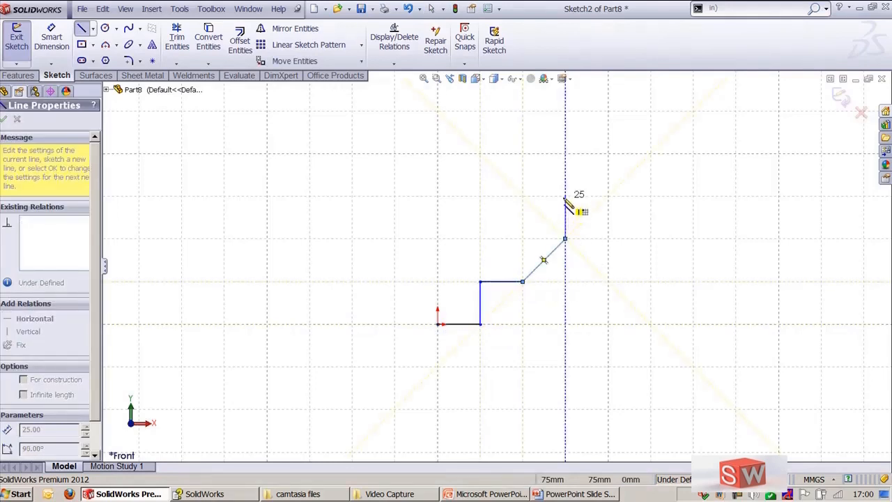
{"action": "left_click", "coordinate": [565, 196]}
{"action": "left_click", "coordinate": [438, 196]}
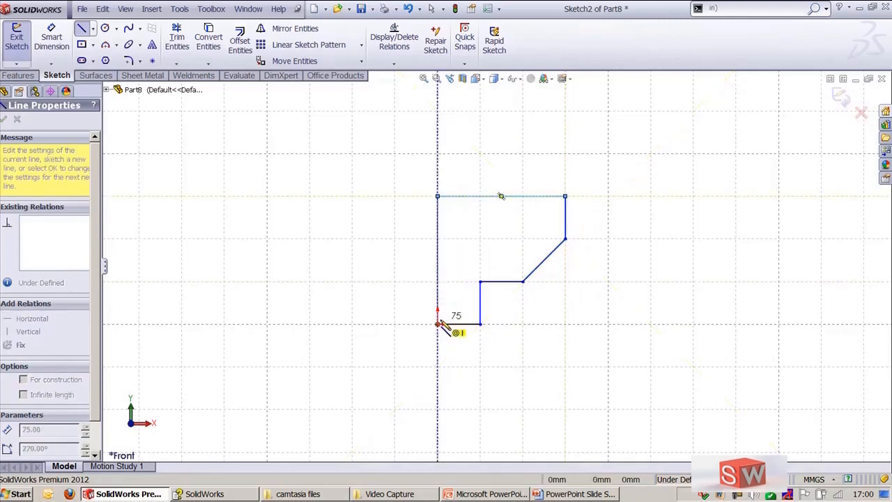
{"action": "left_click", "coordinate": [438, 324]}
{"action": "key", "text": "Escape"}
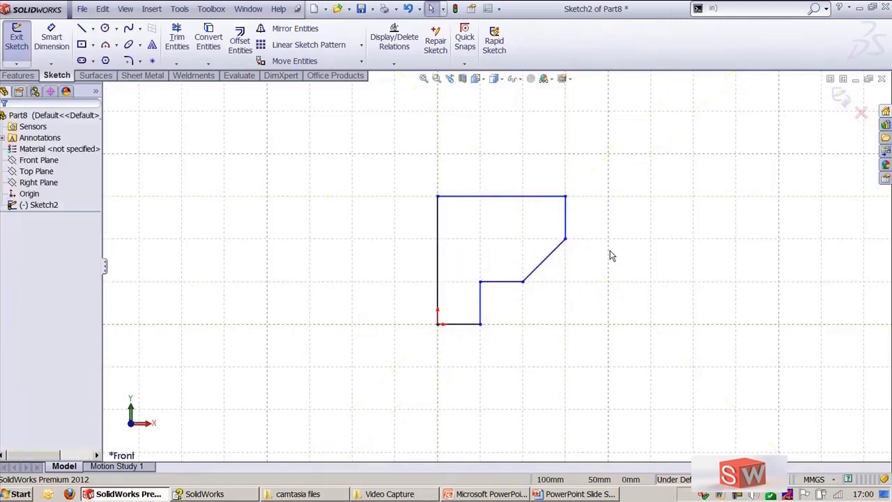
Step: Try the Grid Snap quick snap with the Circle tool, then cancel the tool
{"action": "left_click", "coordinate": [465, 41]}
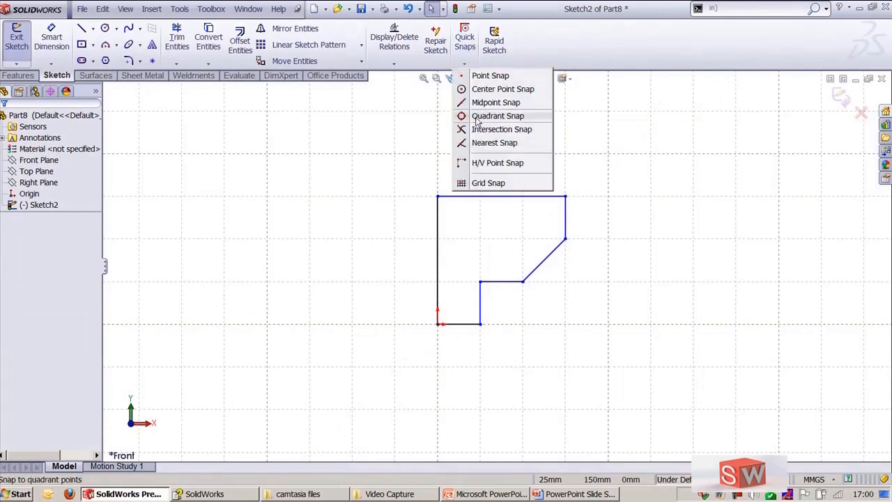
{"action": "left_click", "coordinate": [491, 183]}
{"action": "left_click", "coordinate": [105, 29]}
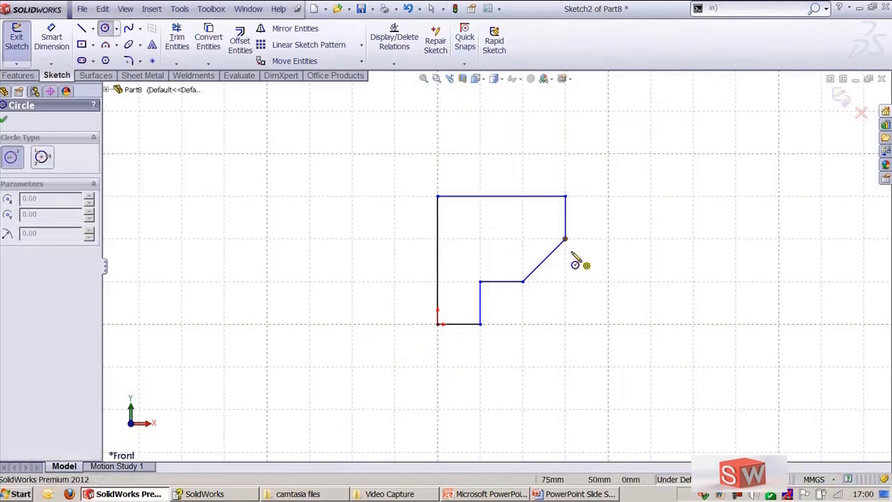
{"action": "left_click", "coordinate": [464, 64]}
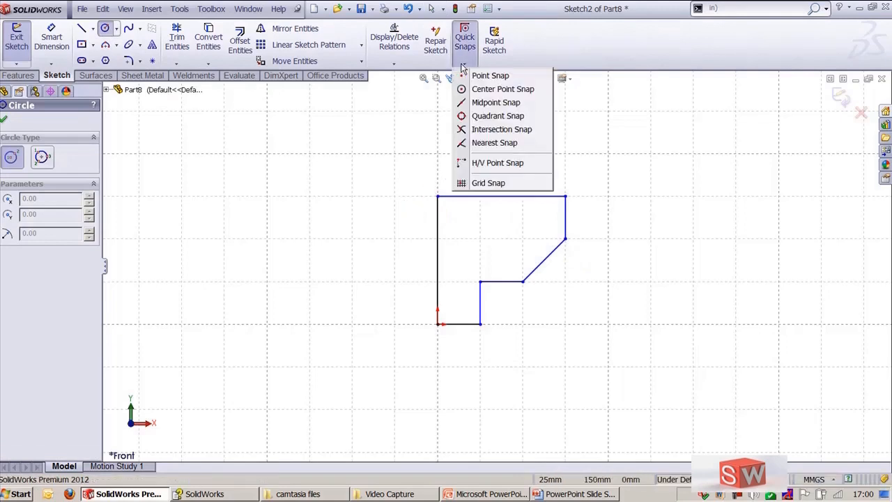
{"action": "left_click", "coordinate": [481, 189]}
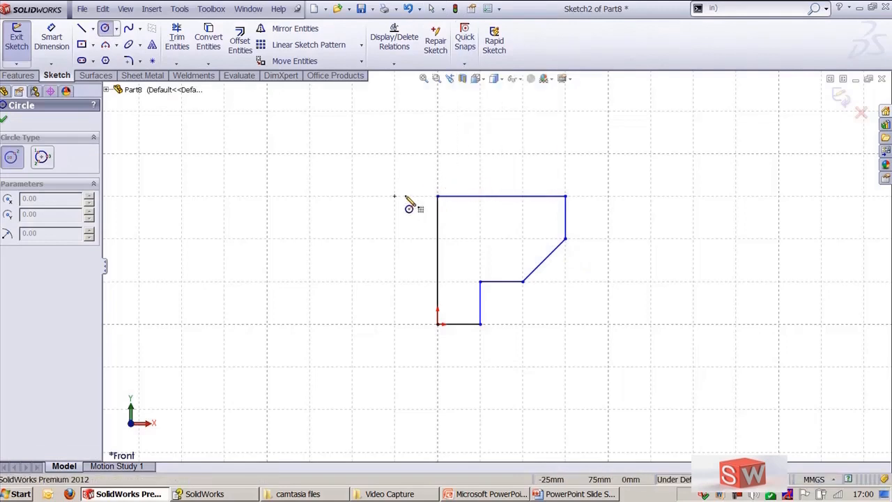
{"action": "key", "text": "Escape"}
Step: Turn off Grid snapping in the sketch Relations/Snaps system options
{"action": "left_click", "coordinate": [190, 10]}
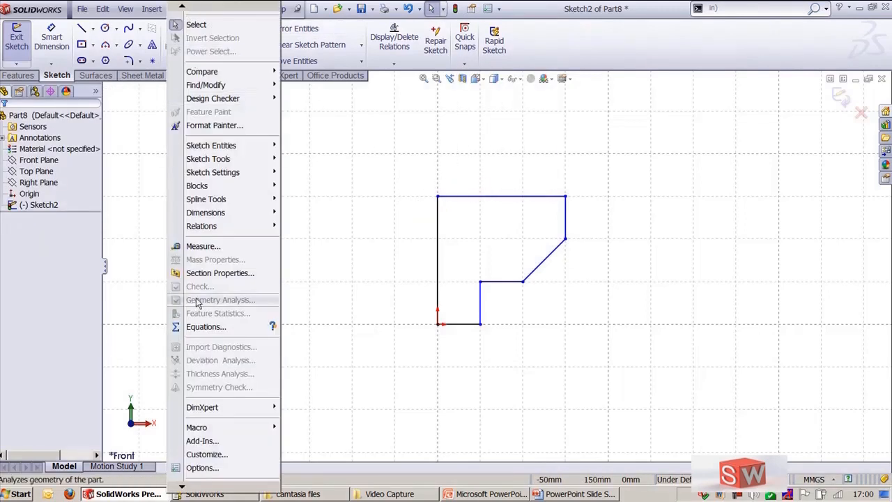
{"action": "left_click", "coordinate": [202, 468]}
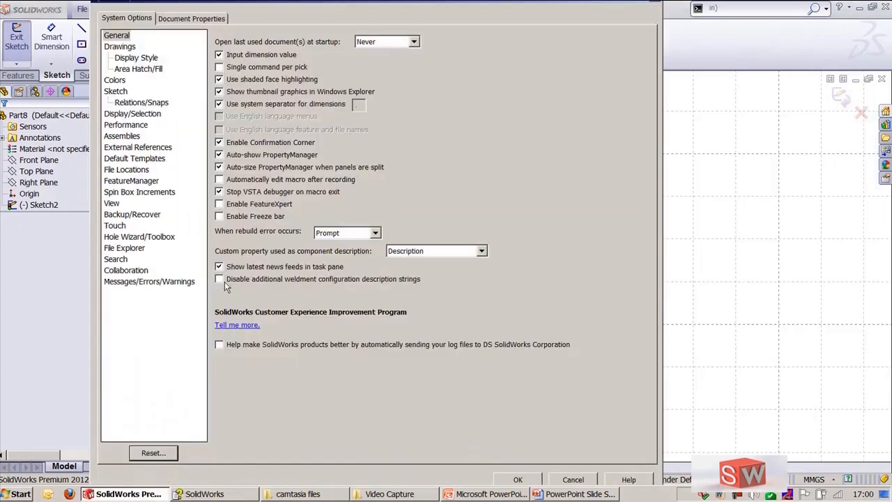
{"action": "left_click", "coordinate": [140, 102]}
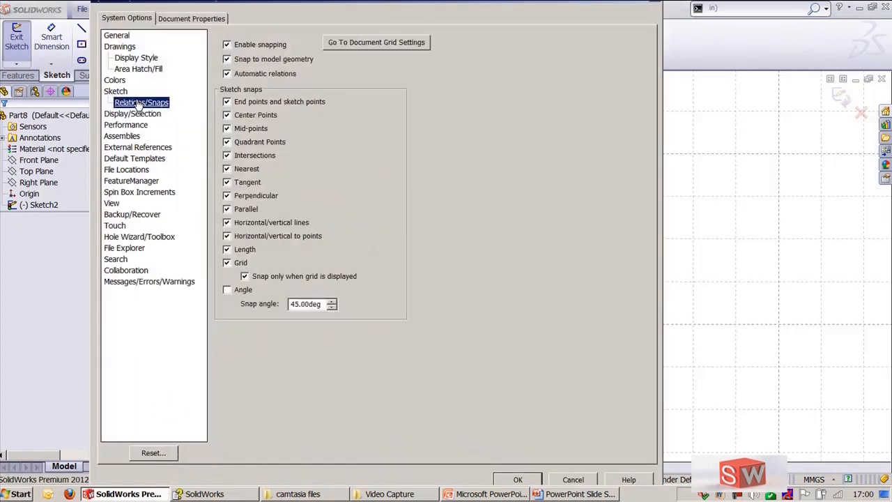
{"action": "left_click", "coordinate": [245, 277]}
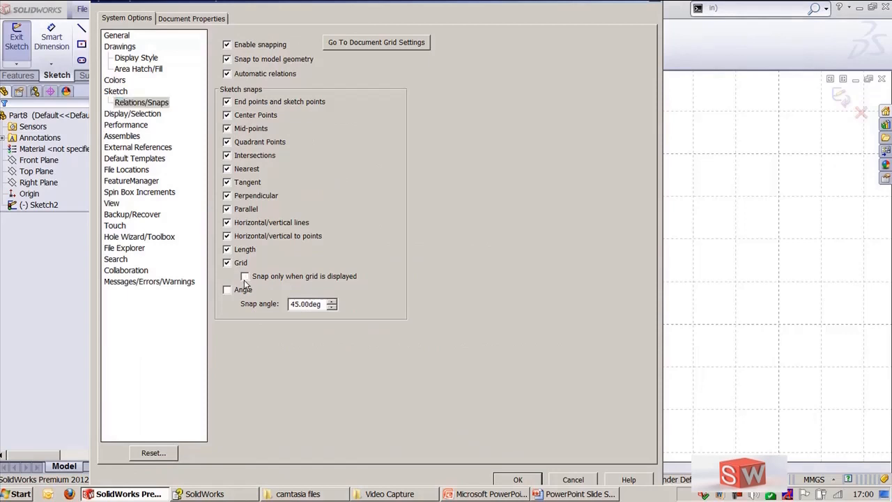
{"action": "left_click", "coordinate": [520, 480]}
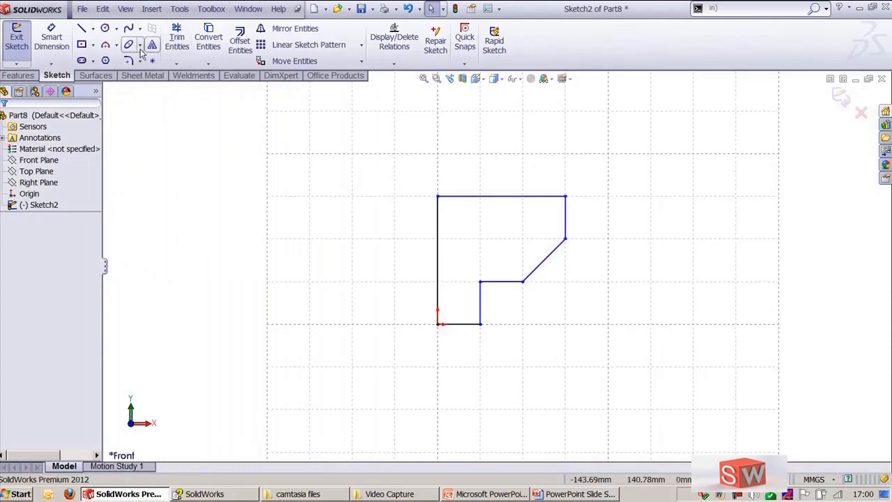
{"action": "left_click", "coordinate": [105, 28]}
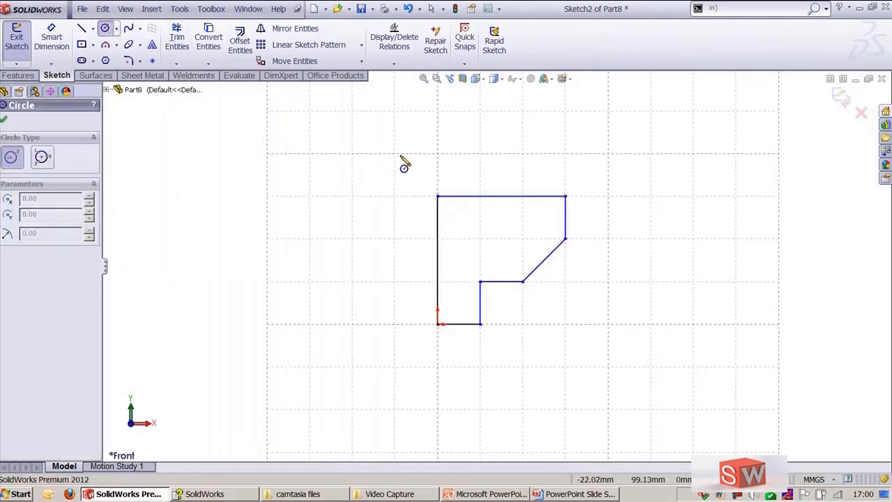
{"action": "key", "text": "Escape"}
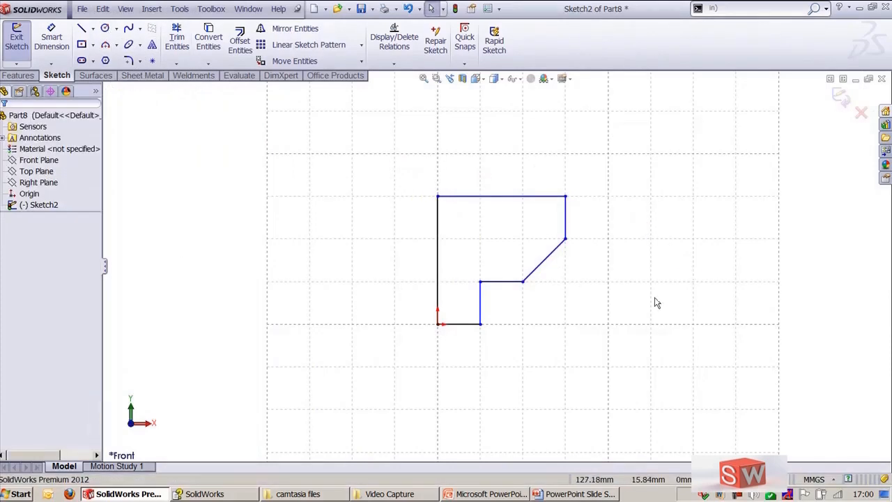
Step: Hide the sketch grid and zoom the sketch to fit the view
{"action": "scroll", "coordinate": [498, 293], "scroll_direction": "down", "scroll_amount": 3}
{"action": "scroll", "coordinate": [592, 259], "scroll_direction": "up", "scroll_amount": 3}
{"action": "scroll", "coordinate": [627, 246], "scroll_direction": "down", "scroll_amount": 2}
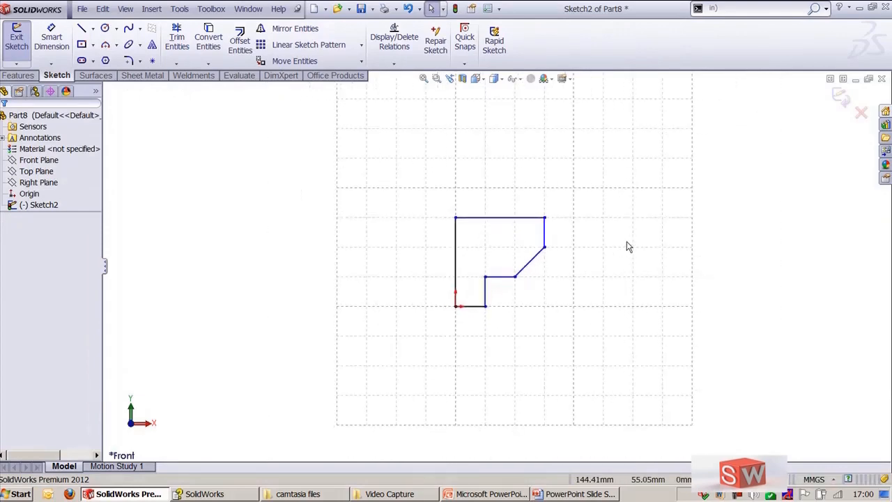
{"action": "middle_click_drag", "start_coordinate": [626, 246], "coordinate": [596, 273], "text": "ctrl"}
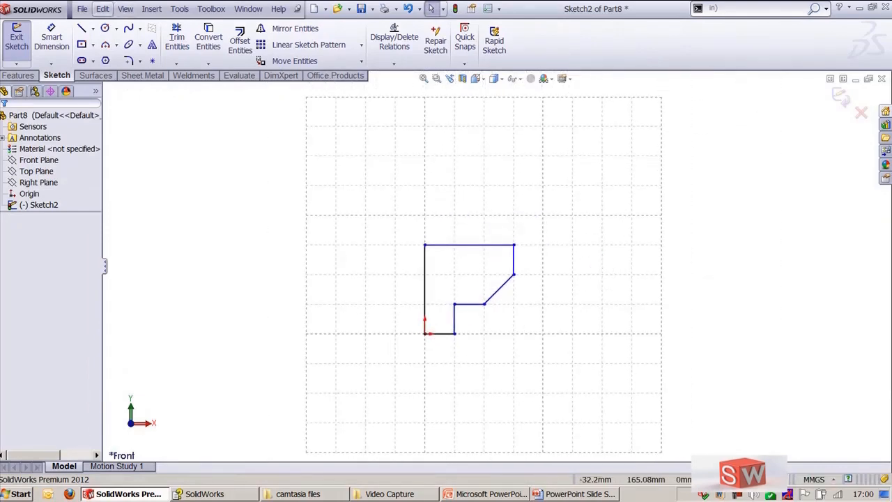
{"action": "left_click", "coordinate": [124, 9]}
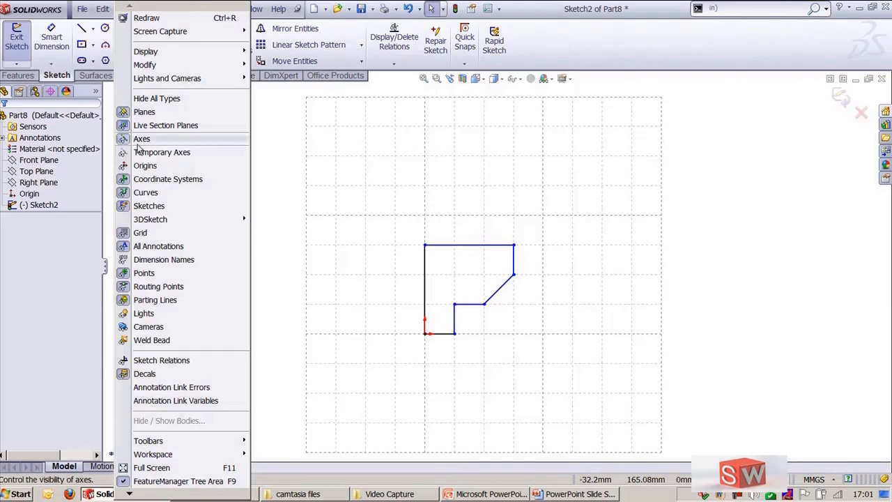
{"action": "left_click", "coordinate": [160, 235]}
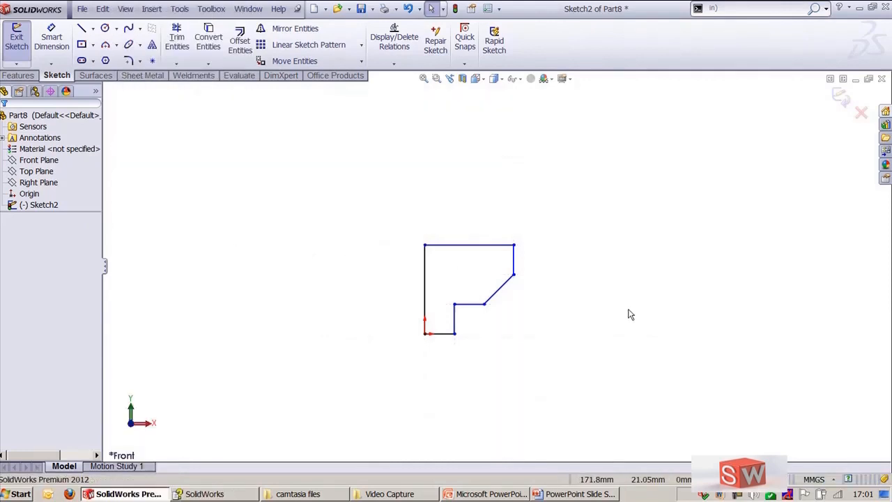
{"action": "key", "text": "f"}
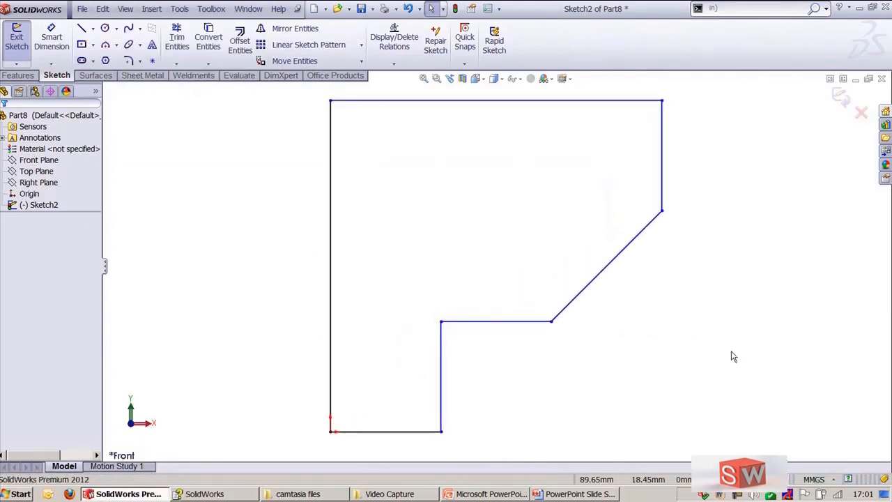
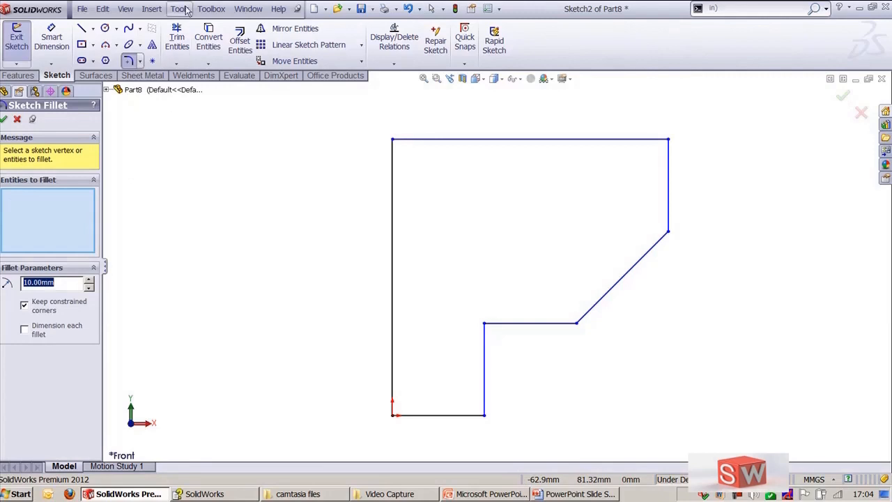
Step: Fillet the outline's top-left corner with a 10 mm radius
{"action": "mouse_move", "coordinate": [233, 165]}
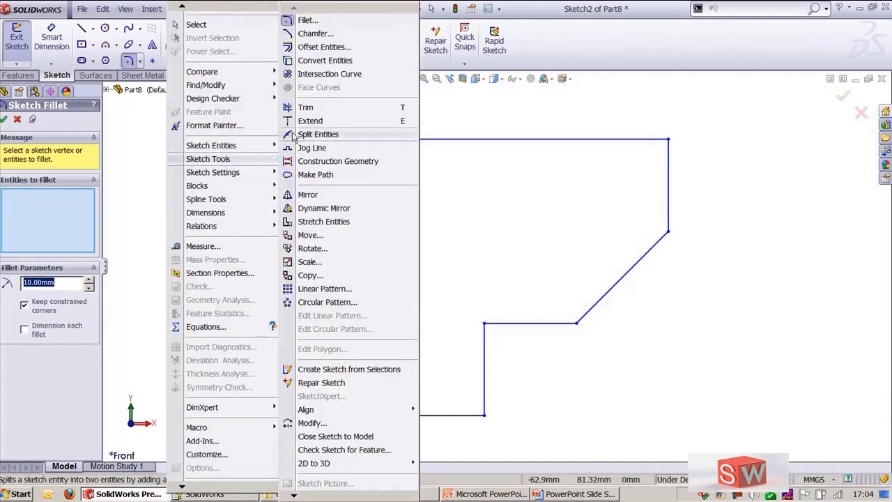
{"action": "left_click", "coordinate": [534, 54]}
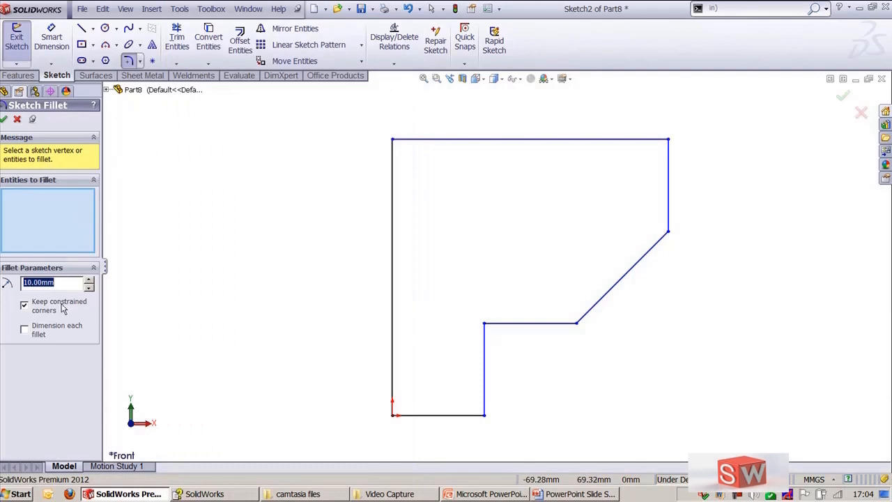
{"action": "left_click", "coordinate": [393, 141]}
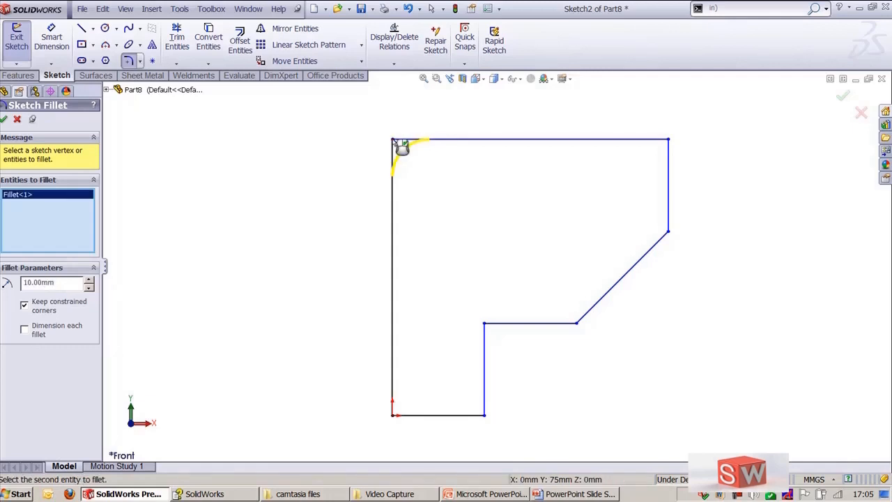
{"action": "left_click", "coordinate": [402, 148]}
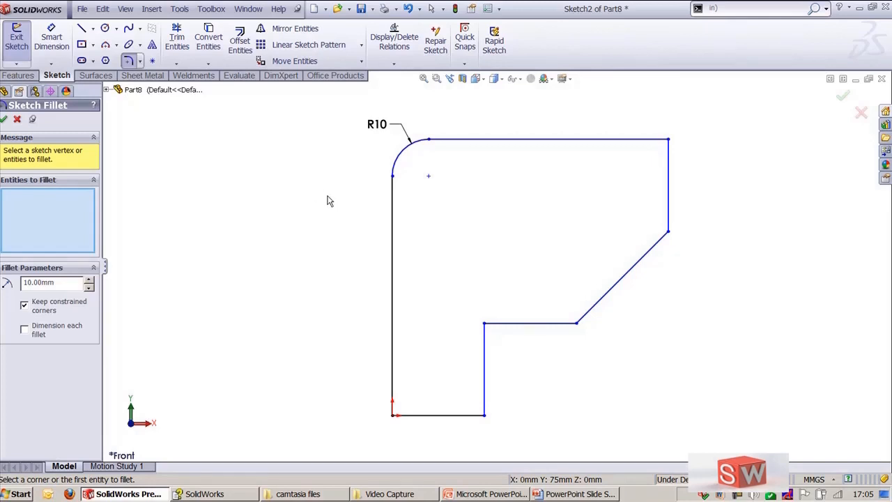
Step: Fillet the top-right, chamfer and inner step corners at 10 mm, then undo those three fillets
{"action": "left_click", "coordinate": [670, 141]}
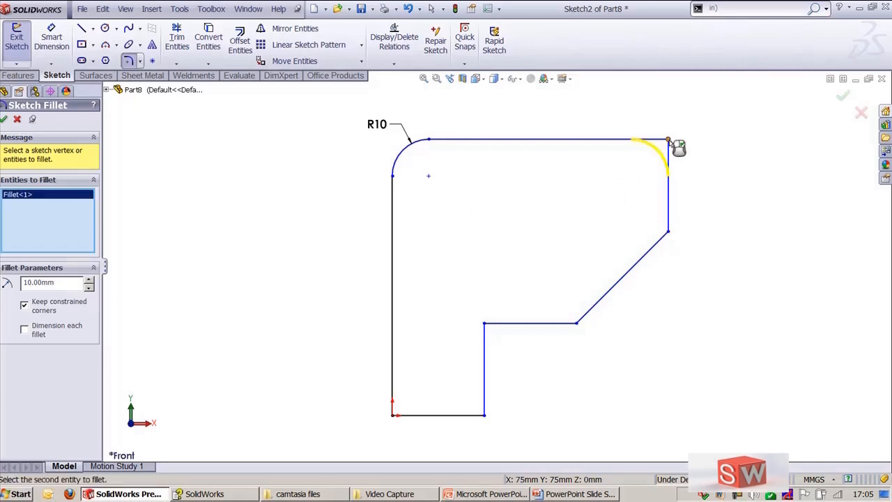
{"action": "left_click", "coordinate": [672, 237]}
{"action": "left_click", "coordinate": [577, 324]}
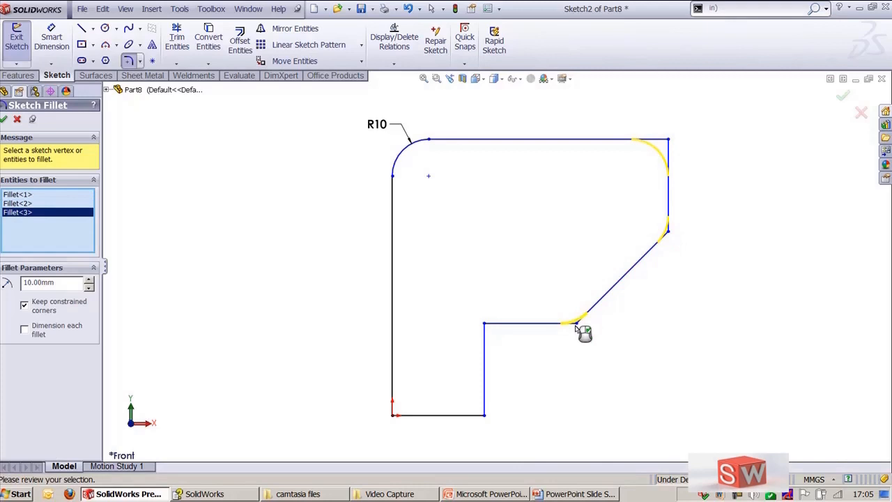
{"action": "right_click", "coordinate": [577, 327]}
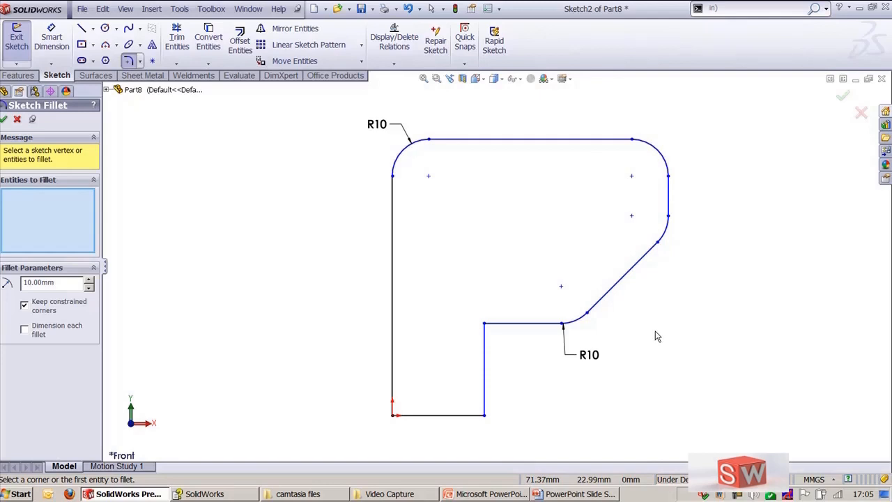
{"action": "key", "text": "ctrl+z"}
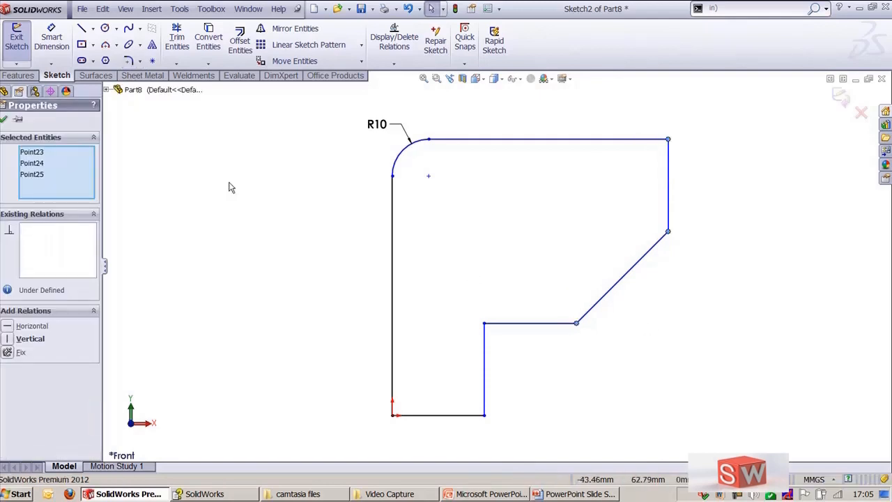
Step: Fillet the top-right corner, both chamfer ends and the inner step corner at 10 mm, with Dimension each fillet on
{"action": "key", "text": "Escape"}
{"action": "key", "text": "f"}
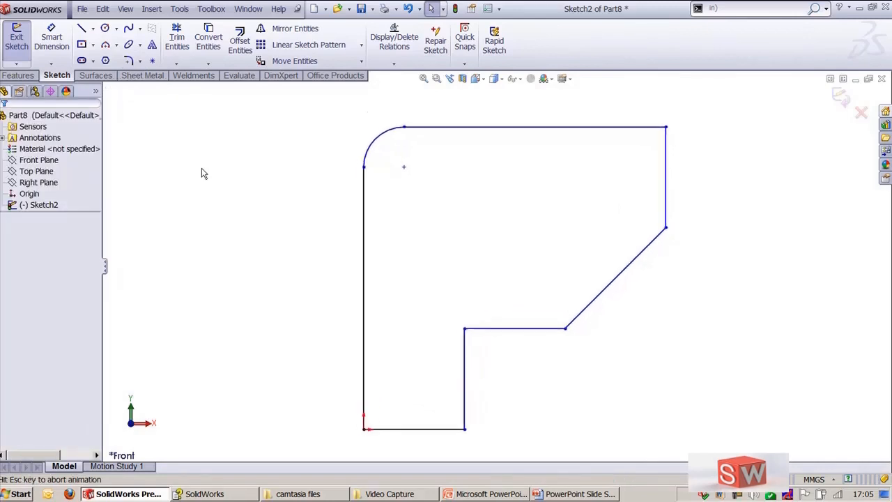
{"action": "left_click", "coordinate": [127, 62]}
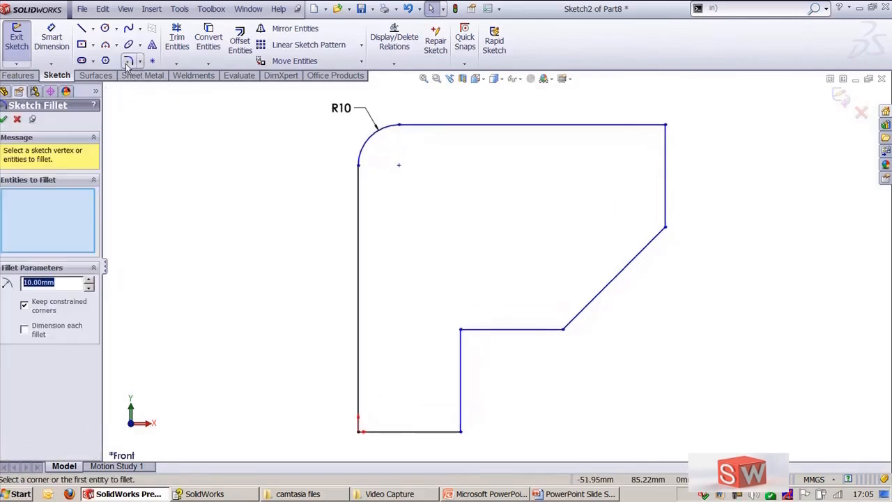
{"action": "left_click", "coordinate": [30, 336]}
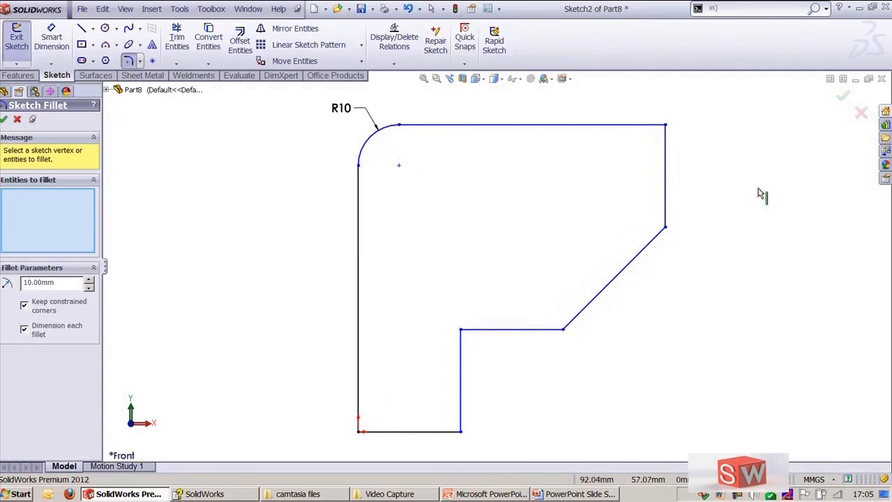
{"action": "left_click", "coordinate": [665, 126]}
{"action": "left_click", "coordinate": [665, 227]}
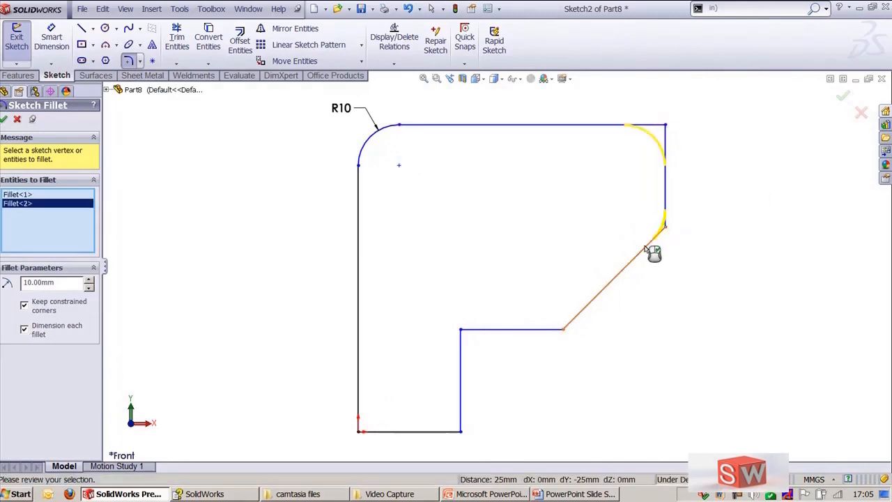
{"action": "left_click", "coordinate": [563, 330]}
{"action": "left_click", "coordinate": [463, 332]}
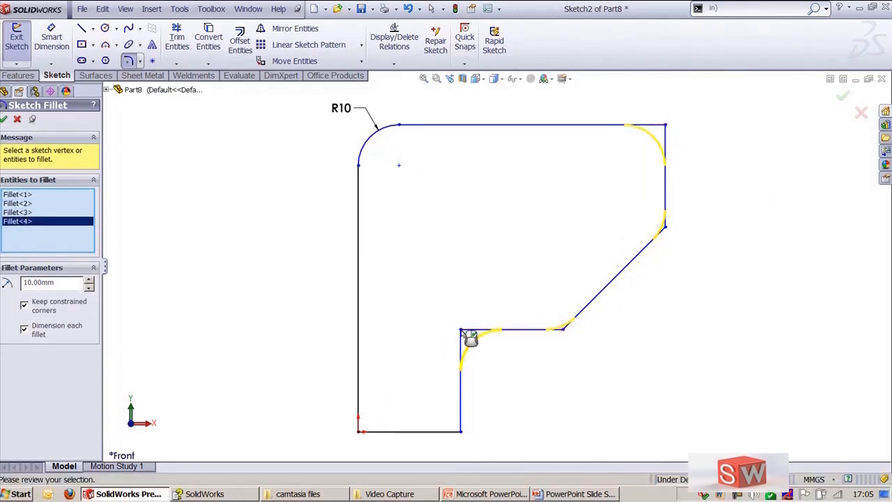
{"action": "key", "text": "Return"}
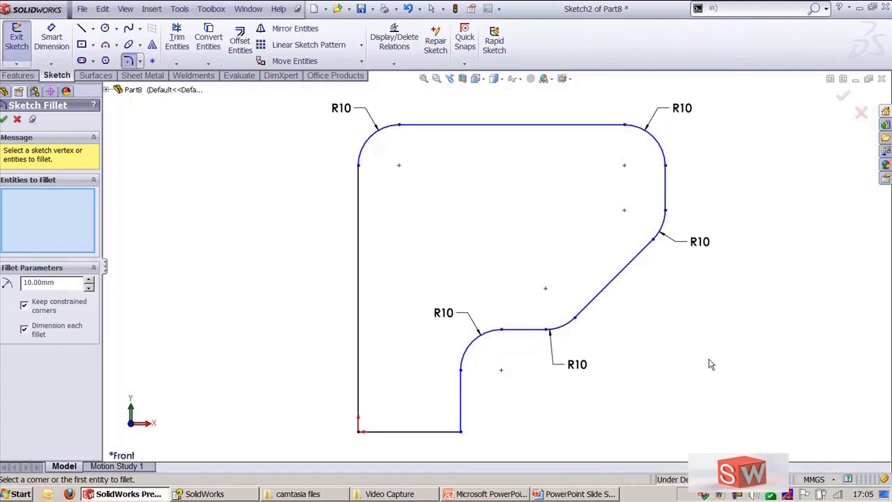
Step: Add a Smart Dimension to the length of the outline's bottom edge
{"action": "key", "text": "f"}
{"action": "scroll", "coordinate": [294, 200], "scroll_direction": "down", "scroll_amount": 1}
{"action": "mouse_move", "coordinate": [405, 357]}
{"action": "middle_mouse_down", "text": "ctrl"}
{"action": "mouse_move", "coordinate": [415, 350]}
{"action": "mouse_move", "coordinate": [426, 292]}
{"action": "middle_mouse_up", "text": "ctrl"}
{"action": "key", "text": "Escape"}
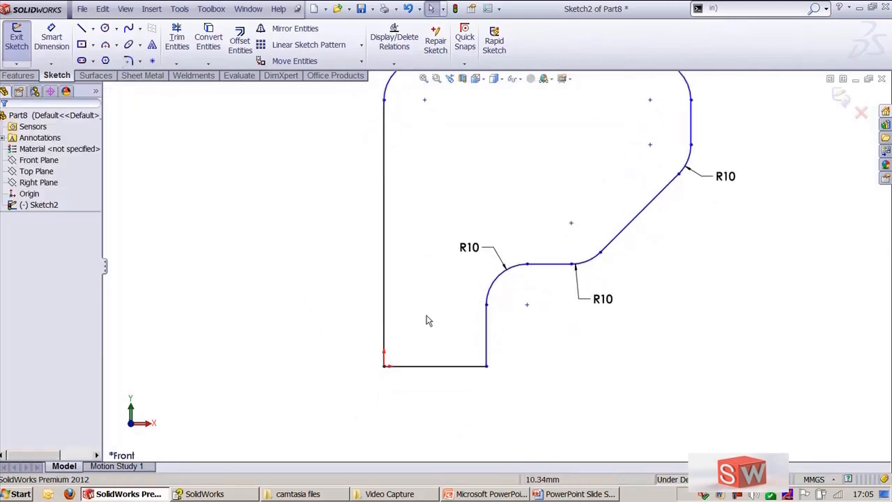
{"action": "key", "text": "d"}
{"action": "left_click", "coordinate": [435, 366]}
{"action": "left_click", "coordinate": [432, 406]}
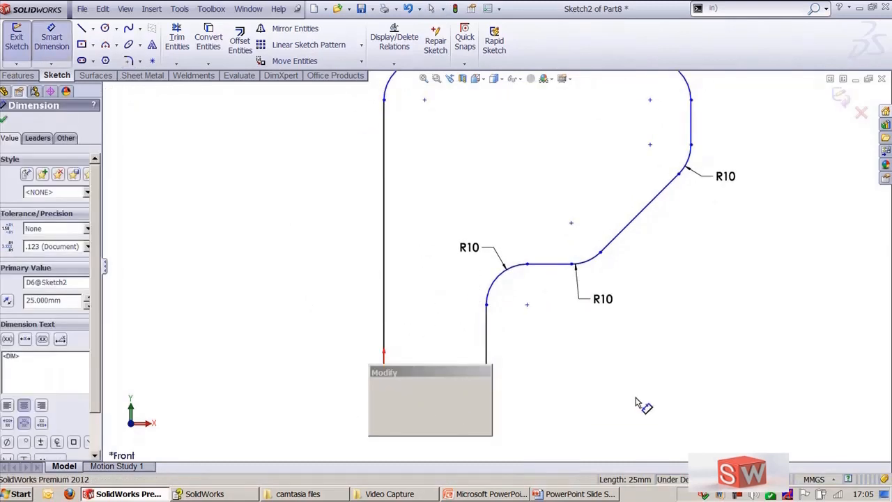
{"action": "left_click", "coordinate": [374, 427]}
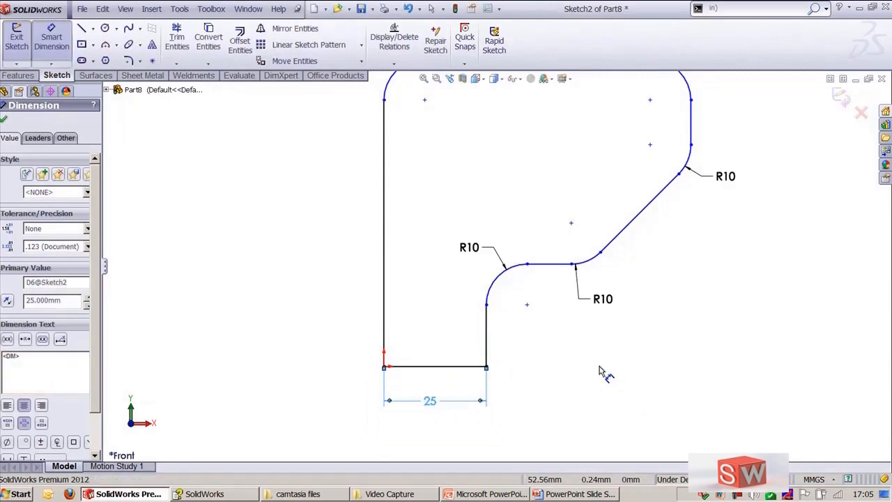
{"action": "key", "text": "Escape"}
Step: Try to fillet the corner at the origin with a 10 mm radius
{"action": "left_click", "coordinate": [128, 61]}
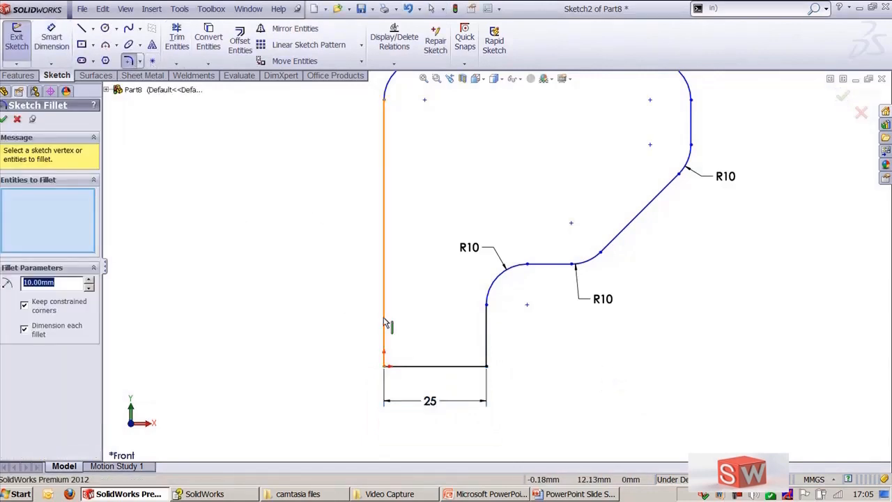
{"action": "left_click", "coordinate": [386, 333]}
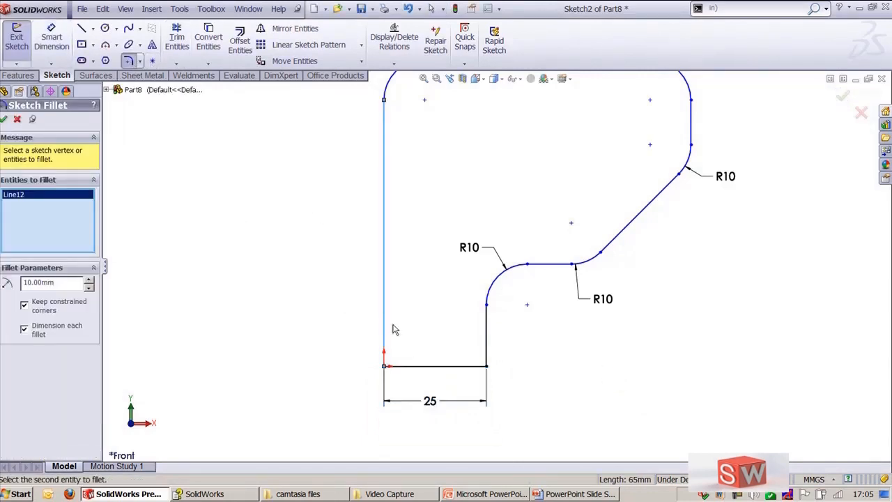
{"action": "left_click", "coordinate": [421, 367]}
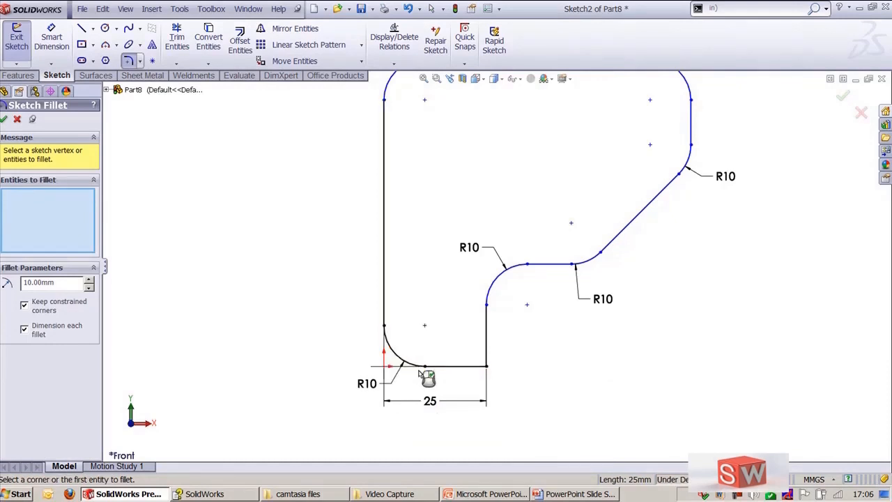
Step: Zoom in and pan to examine the fillet at the origin corner, then exit the Fillet tool
{"action": "scroll", "coordinate": [384, 383], "scroll_direction": "down", "scroll_amount": 3}
{"action": "middle_click_drag", "start_coordinate": [406, 354], "coordinate": [508, 309], "text": "ctrl"}
{"action": "scroll", "coordinate": [456, 390], "scroll_direction": "down", "scroll_amount": 3}
{"action": "middle_click_drag", "start_coordinate": [464, 363], "coordinate": [582, 133], "text": "ctrl"}
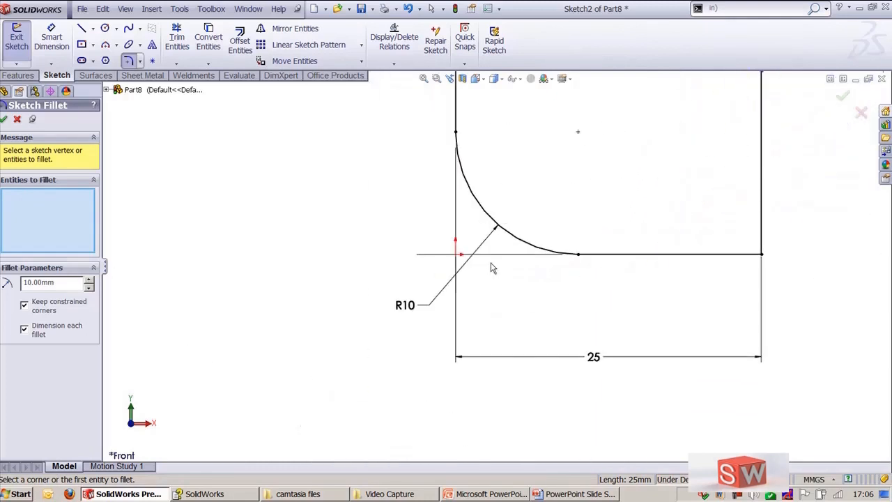
{"action": "scroll", "coordinate": [493, 267], "scroll_direction": "down", "scroll_amount": 3}
{"action": "middle_click_drag", "start_coordinate": [520, 271], "coordinate": [511, 374], "text": "ctrl"}
{"action": "scroll", "coordinate": [328, 327], "scroll_direction": "up", "scroll_amount": 7}
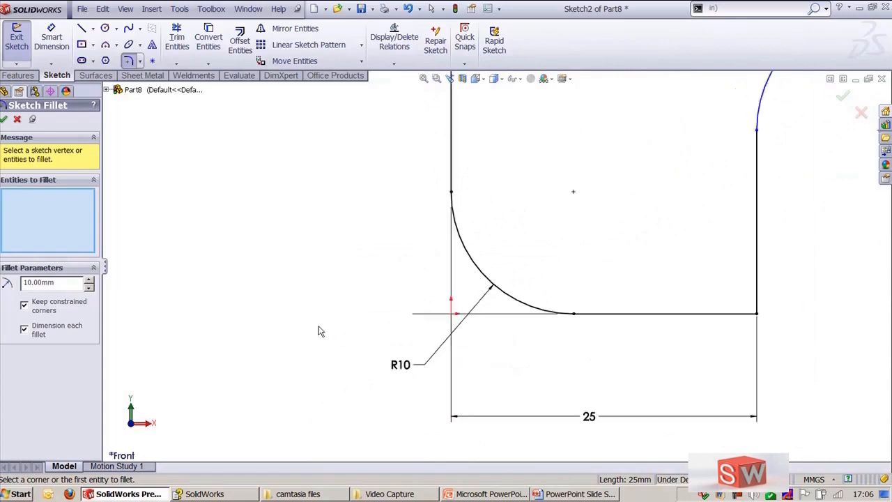
{"action": "scroll", "coordinate": [537, 310], "scroll_direction": "down", "scroll_amount": 2}
{"action": "scroll", "coordinate": [551, 308], "scroll_direction": "down", "scroll_amount": 2}
{"action": "scroll", "coordinate": [339, 324], "scroll_direction": "up", "scroll_amount": 5}
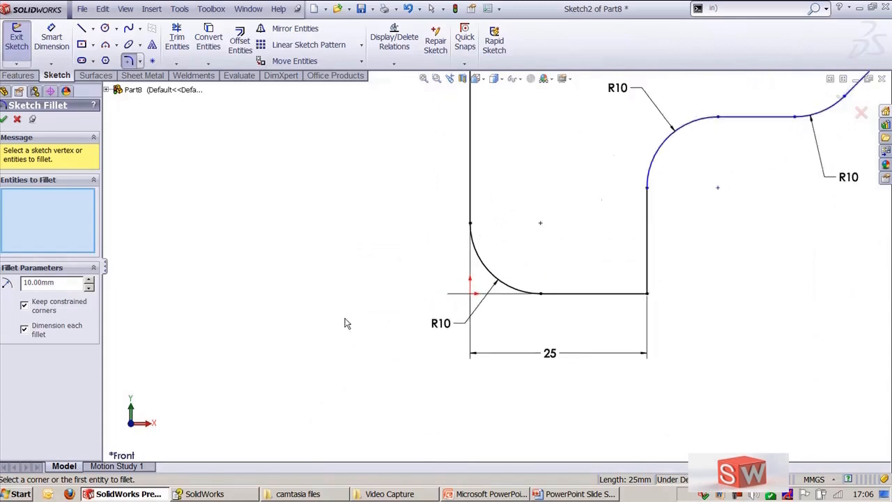
{"action": "middle_click_drag", "start_coordinate": [460, 264], "coordinate": [366, 363], "text": "ctrl"}
{"action": "scroll", "coordinate": [421, 316], "scroll_direction": "up", "scroll_amount": 1}
{"action": "scroll", "coordinate": [421, 320], "scroll_direction": "up", "scroll_amount": 1}
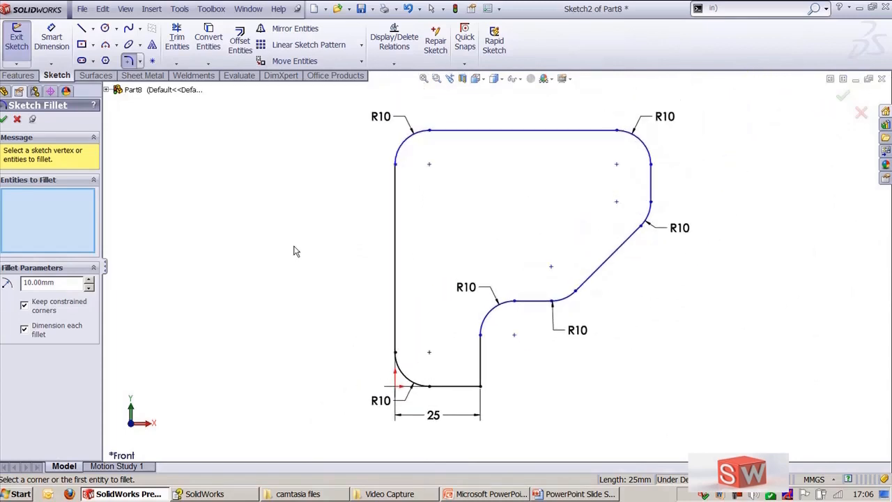
{"action": "key", "text": "Escape"}
{"action": "key", "text": "Escape"}
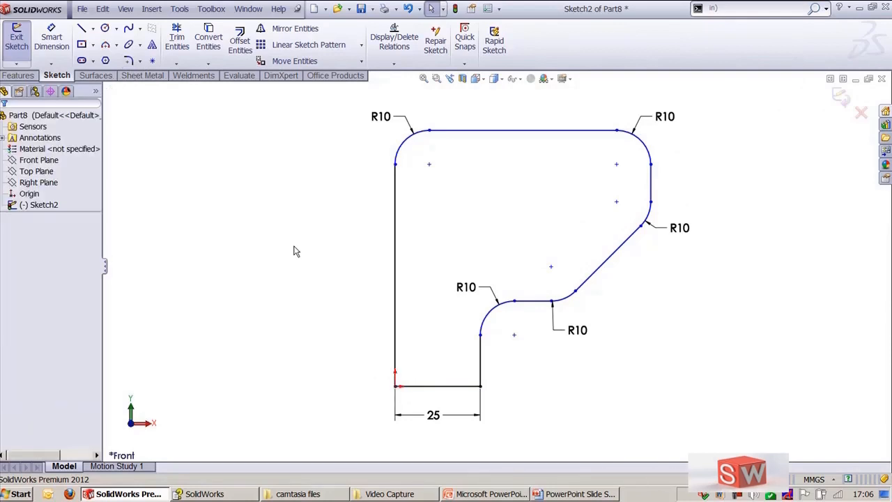
Step: Fillet the origin corner at 10 mm with Keep constrained corners off, accepting deletion of its relations, and close the tool
{"action": "key", "text": "f"}
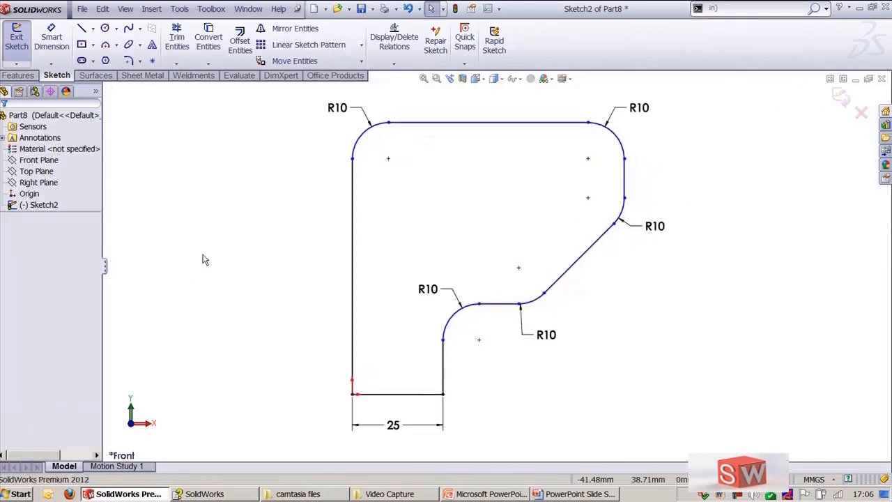
{"action": "left_click", "coordinate": [128, 61]}
{"action": "left_click", "coordinate": [39, 307]}
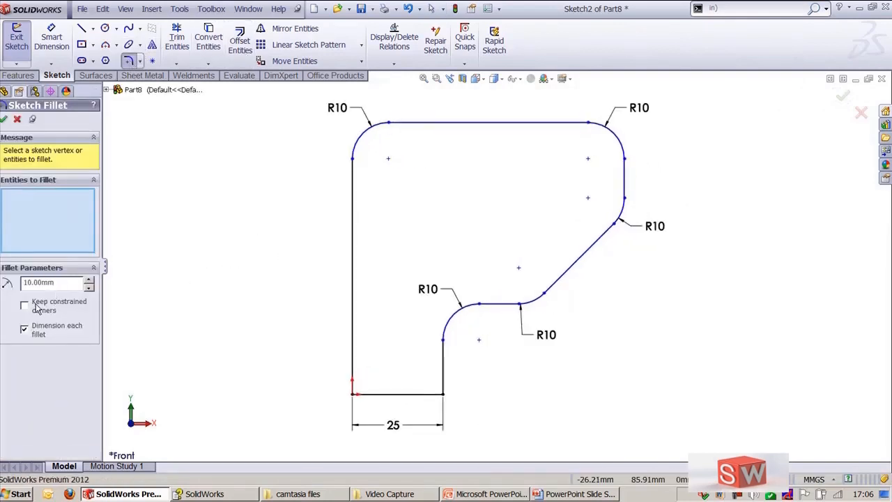
{"action": "left_click", "coordinate": [353, 351]}
{"action": "left_click", "coordinate": [383, 394]}
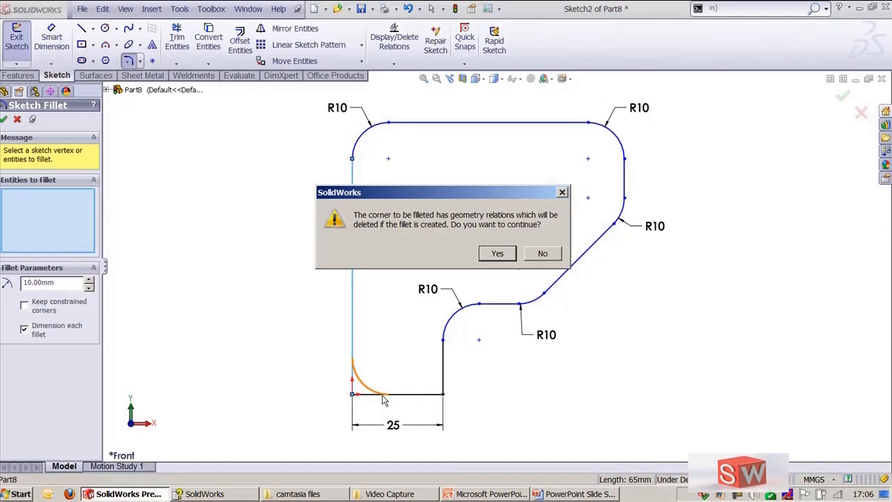
{"action": "left_click", "coordinate": [499, 254]}
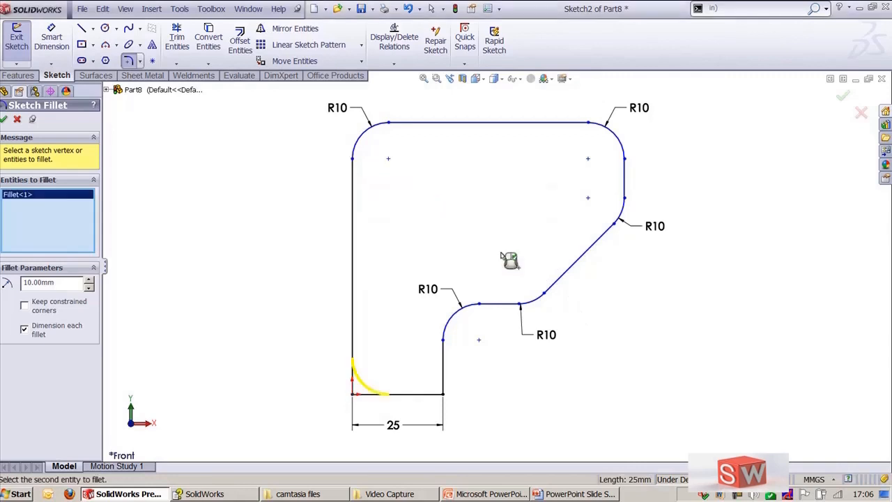
{"action": "left_click", "coordinate": [4, 121]}
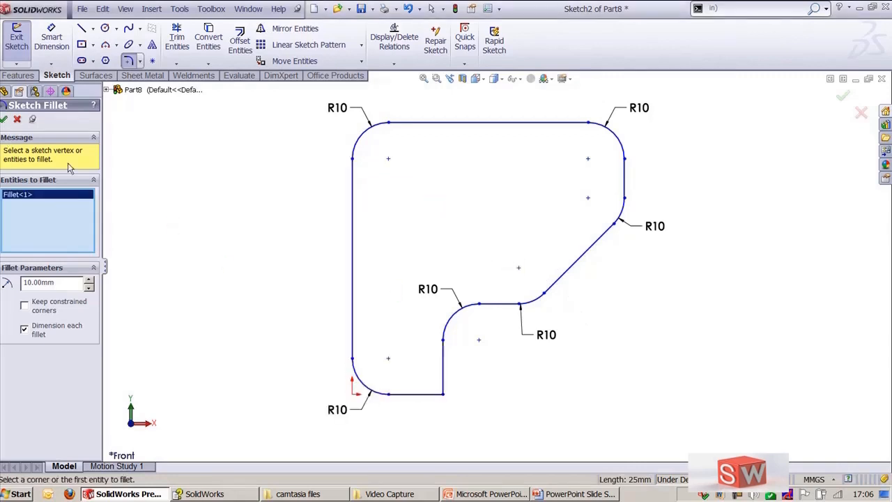
{"action": "scroll", "coordinate": [370, 394], "scroll_direction": "down", "scroll_amount": 1}
{"action": "middle_click_drag", "start_coordinate": [372, 392], "coordinate": [482, 364], "text": "ctrl"}
{"action": "scroll", "coordinate": [442, 307], "scroll_direction": "up", "scroll_amount": 2}
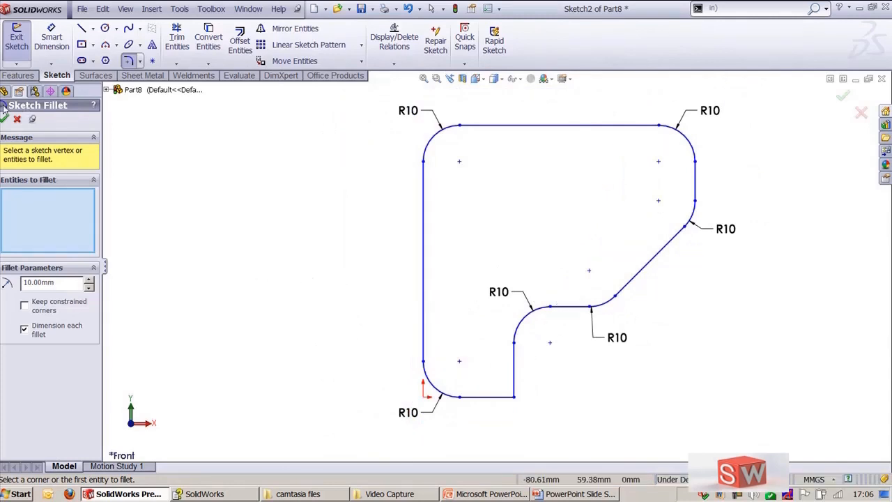
{"action": "left_click", "coordinate": [16, 119]}
Step: Try offsetting the outline's top edge, top-left arc and left edge 10 mm in both directions with base construction, then undo it
{"action": "middle_click_drag", "start_coordinate": [386, 235], "coordinate": [313, 238], "text": "ctrl"}
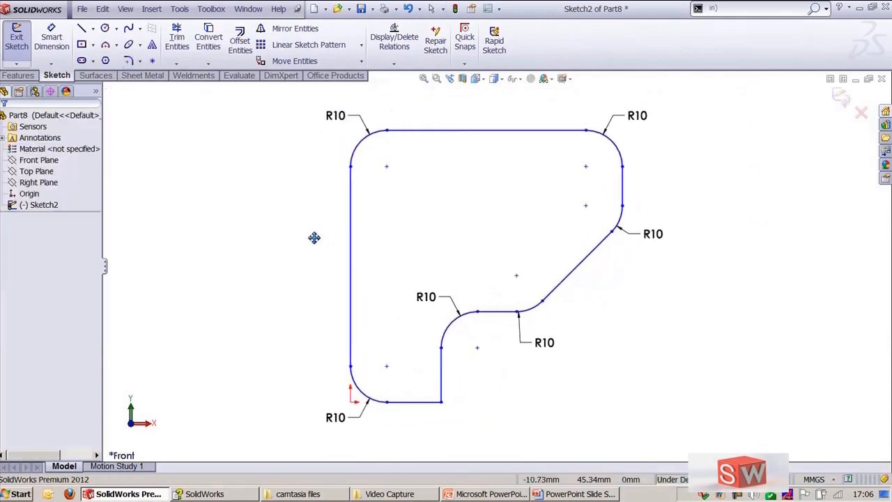
{"action": "scroll", "coordinate": [318, 254], "scroll_direction": "up", "scroll_amount": 1}
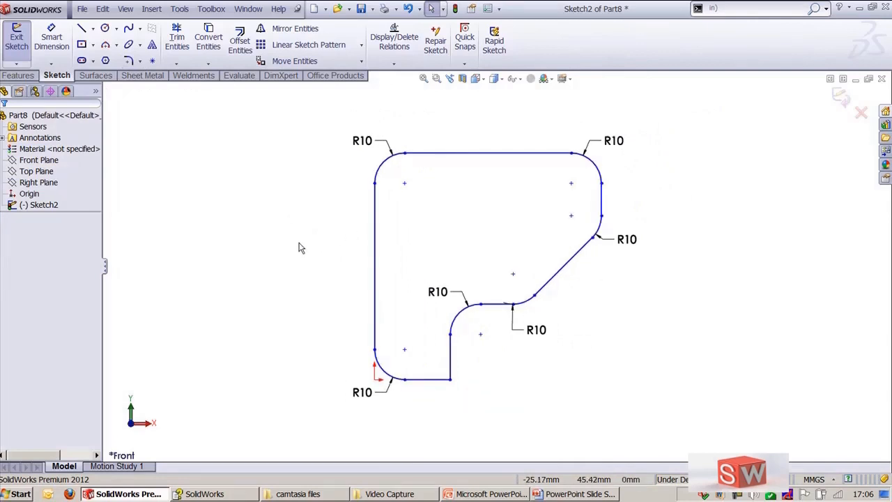
{"action": "left_click", "coordinate": [244, 55]}
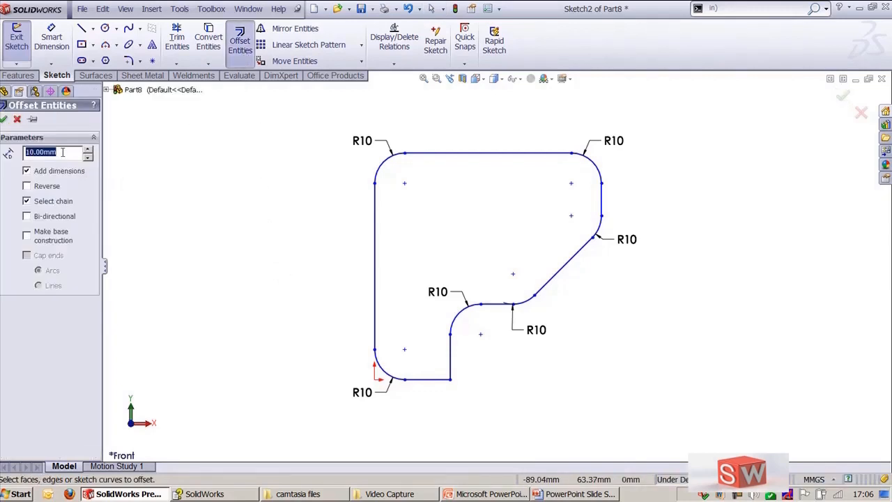
{"action": "left_click", "coordinate": [477, 155]}
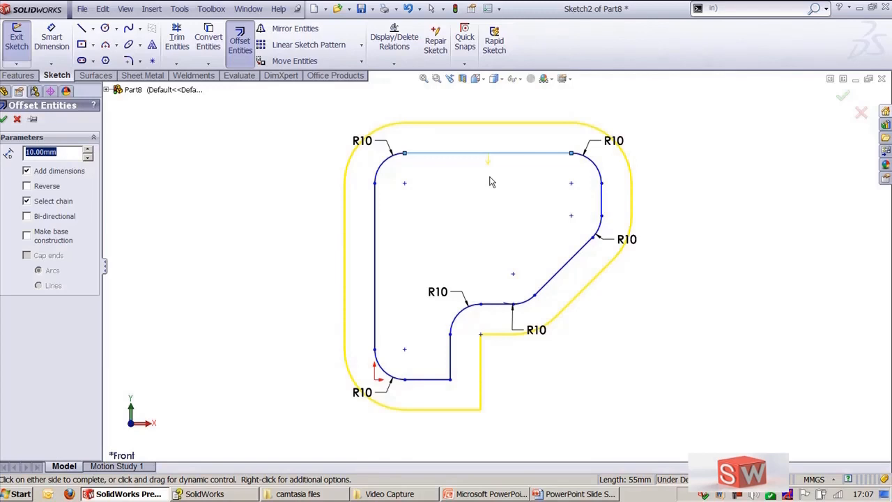
{"action": "left_click", "coordinate": [47, 190]}
{"action": "left_click", "coordinate": [48, 188]}
{"action": "left_click", "coordinate": [26, 201]}
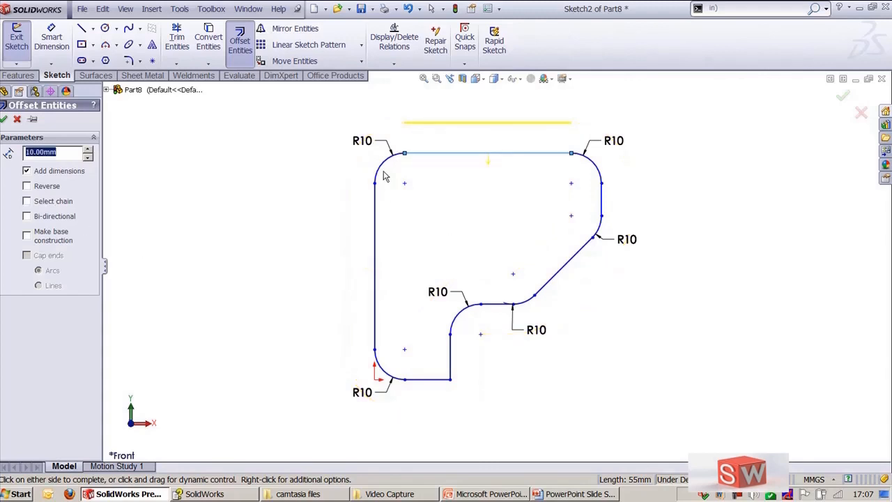
{"action": "left_click", "coordinate": [376, 228]}
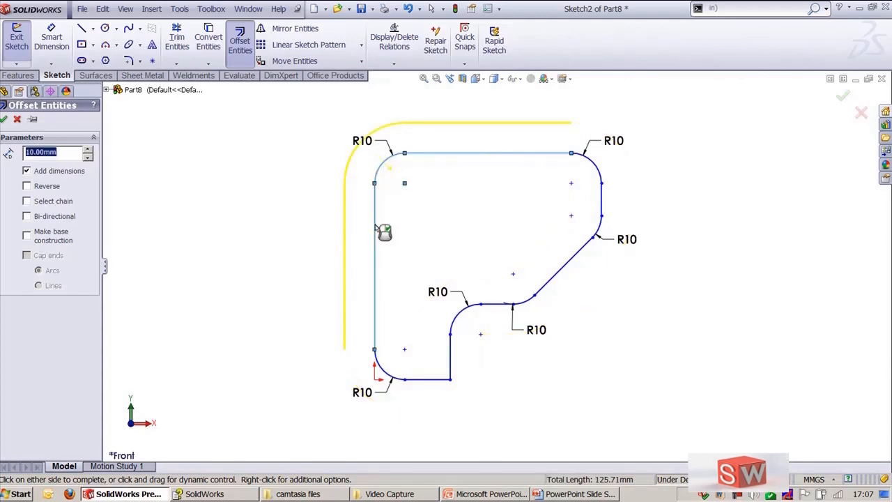
{"action": "left_click", "coordinate": [54, 218]}
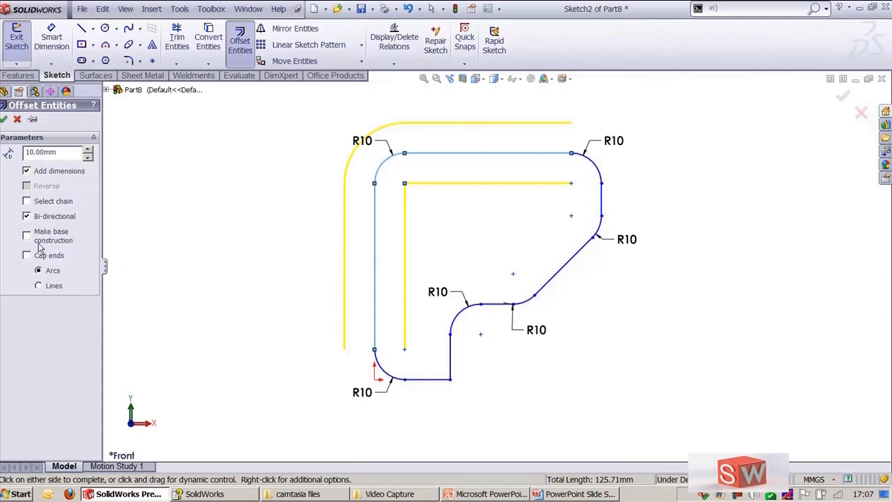
{"action": "left_click", "coordinate": [30, 238]}
{"action": "left_click", "coordinate": [374, 264]}
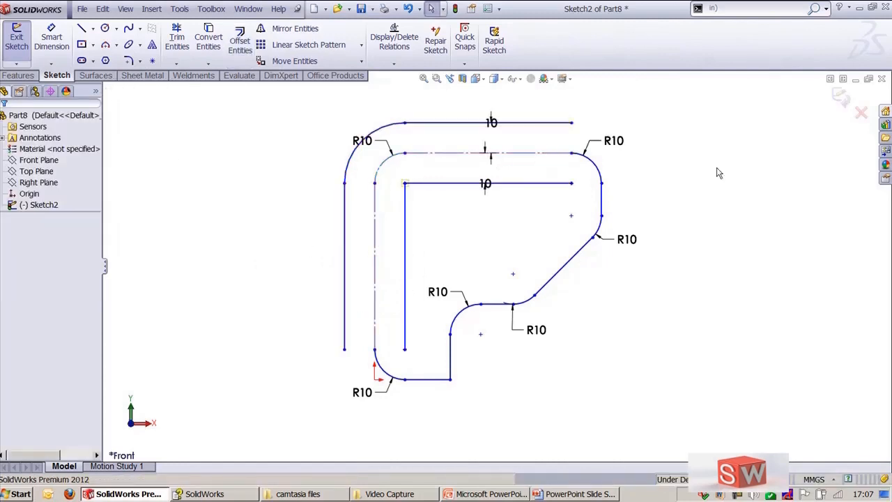
{"action": "key", "text": "ctrl+z"}
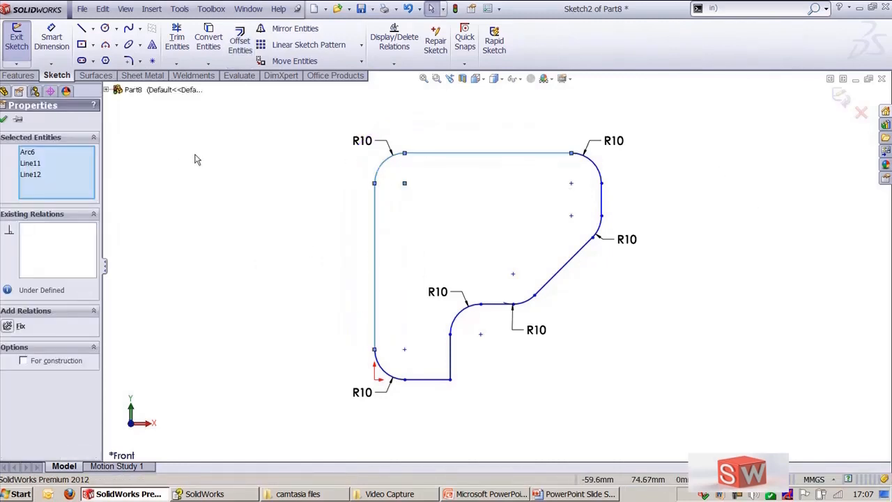
{"action": "key", "text": "Escape"}
{"action": "left_click", "coordinate": [239, 46]}
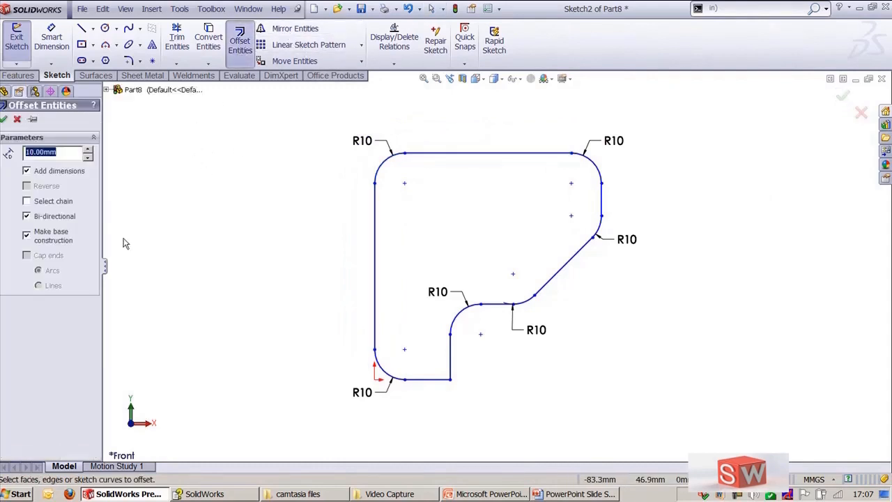
{"action": "key", "text": "Escape"}
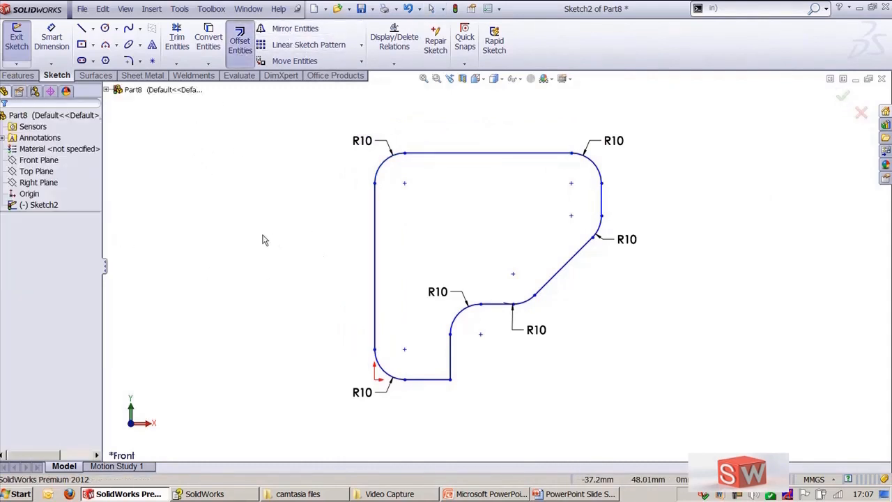
Step: Sketch an open five-segment chain of horizontal and vertical lines to the right of the outline
{"action": "key", "text": "l"}
{"action": "left_click", "coordinate": [805, 183]}
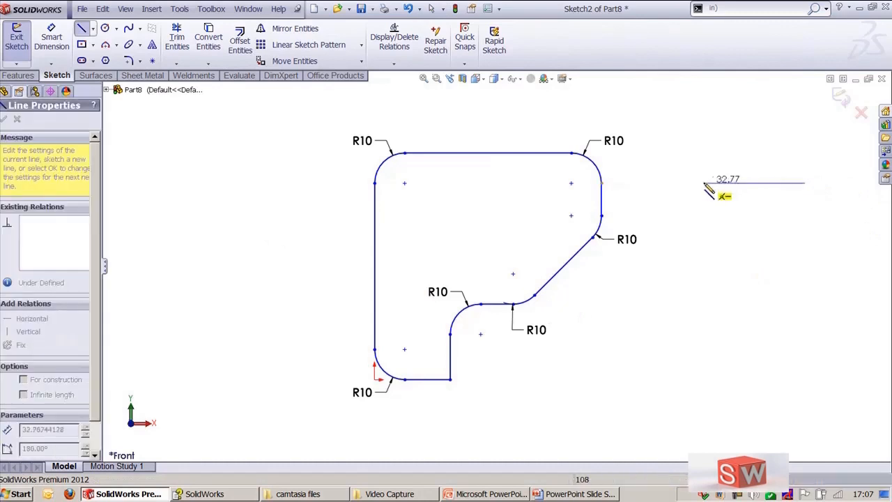
{"action": "left_click", "coordinate": [677, 183]}
{"action": "left_click", "coordinate": [678, 306]}
{"action": "left_click", "coordinate": [769, 307]}
{"action": "left_click", "coordinate": [770, 372]}
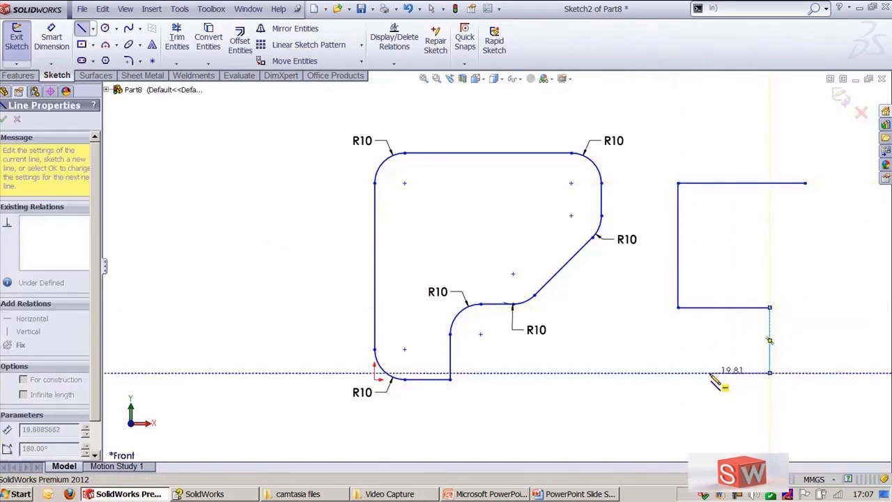
{"action": "left_click", "coordinate": [709, 372]}
{"action": "key", "text": "Escape"}
Step: Offset the whole line chain 10 mm in both directions with base construction and arc end caps
{"action": "left_click", "coordinate": [240, 41]}
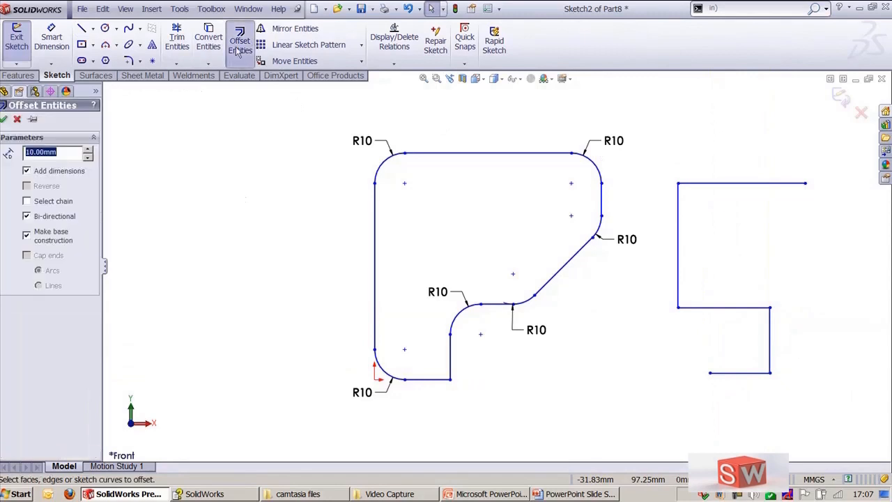
{"action": "left_click", "coordinate": [725, 183]}
{"action": "left_click", "coordinate": [677, 250]}
{"action": "left_click", "coordinate": [725, 308]}
{"action": "left_click", "coordinate": [768, 352]}
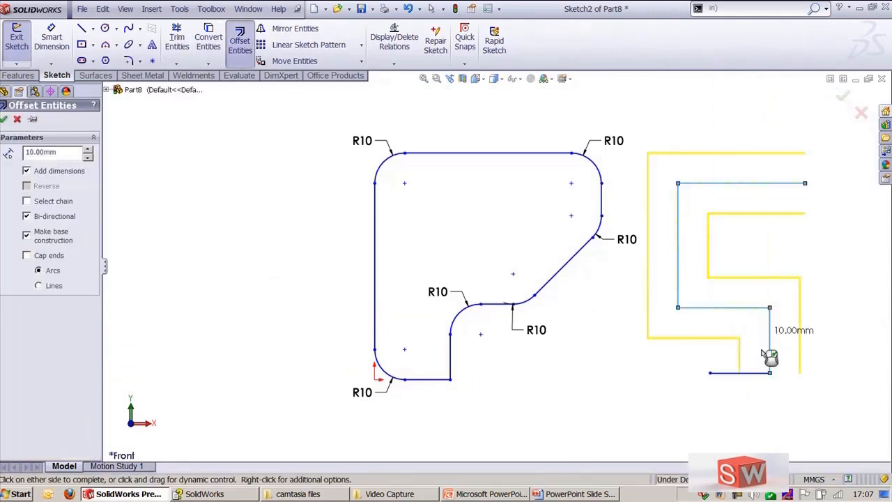
{"action": "left_click", "coordinate": [750, 372]}
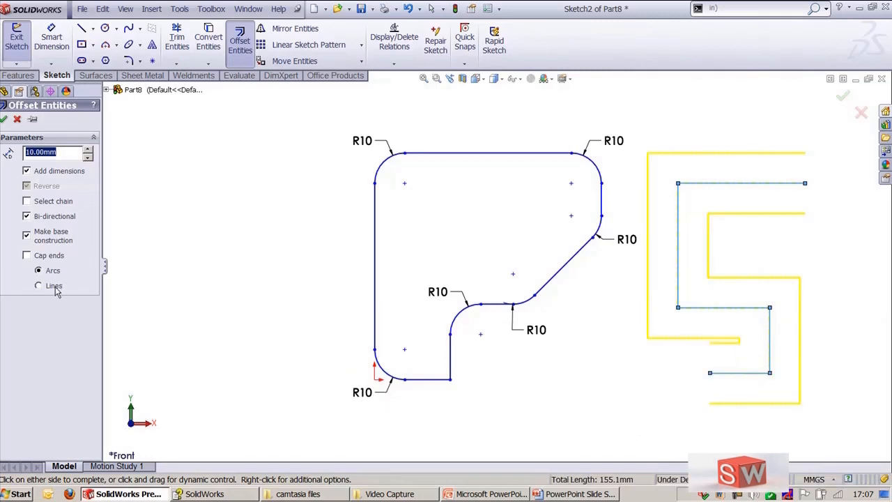
{"action": "left_click", "coordinate": [40, 262]}
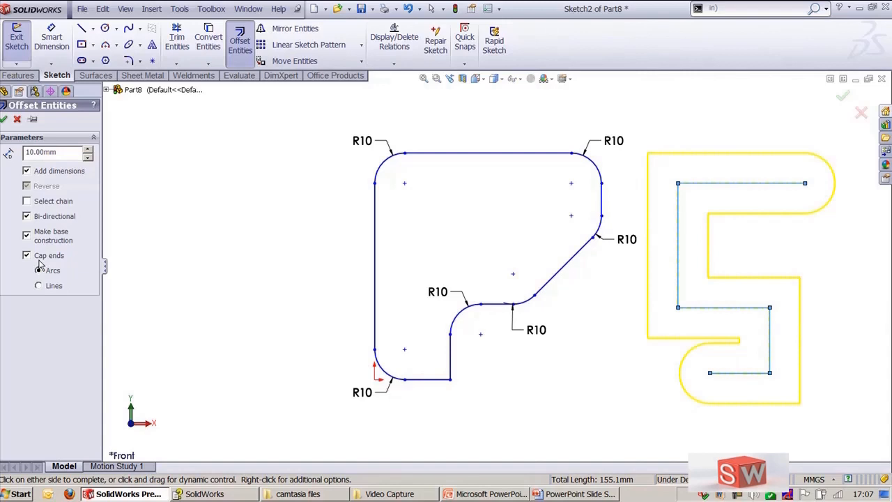
{"action": "left_click", "coordinate": [4, 118]}
Step: Chamfer the offset profile's right-side inner corner 2 mm at 45° using Angle-distance
{"action": "middle_click_drag", "start_coordinate": [714, 287], "coordinate": [594, 295], "text": "ctrl"}
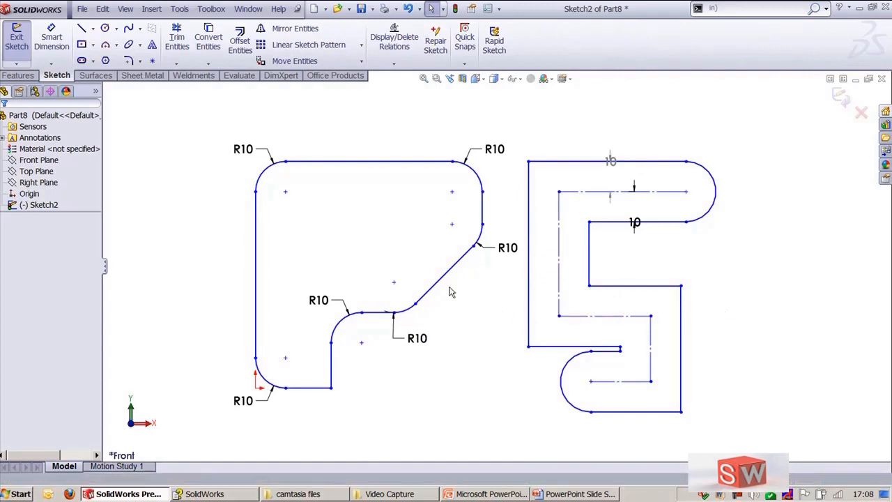
{"action": "scroll", "coordinate": [424, 264], "scroll_direction": "up", "scroll_amount": 2}
{"action": "middle_click_drag", "start_coordinate": [665, 287], "coordinate": [683, 200], "text": "ctrl"}
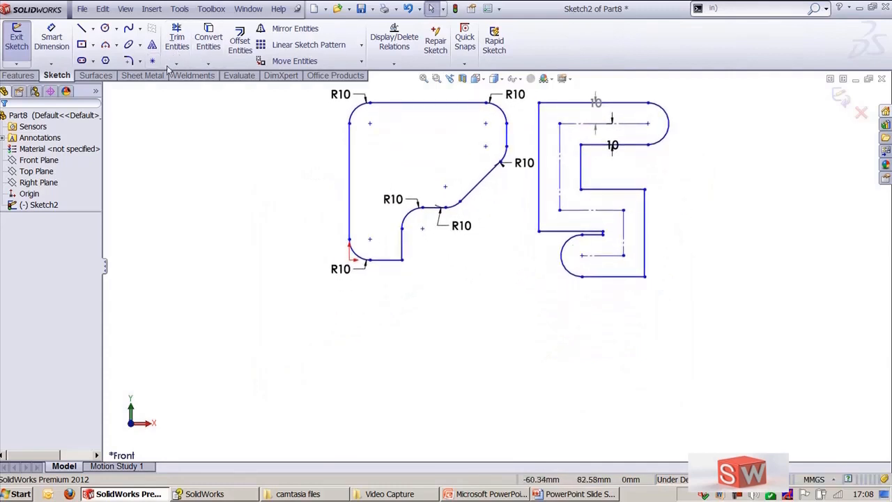
{"action": "scroll", "coordinate": [579, 255], "scroll_direction": "down", "scroll_amount": 3}
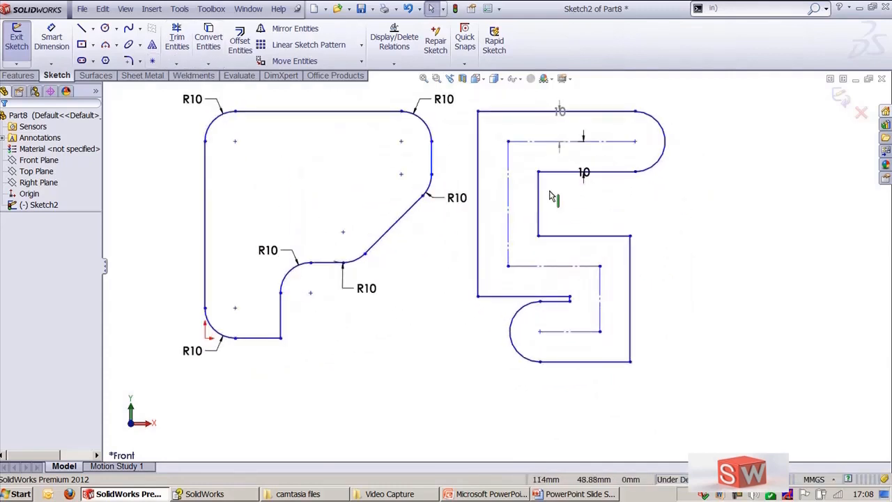
{"action": "scroll", "coordinate": [568, 244], "scroll_direction": "down", "scroll_amount": 3}
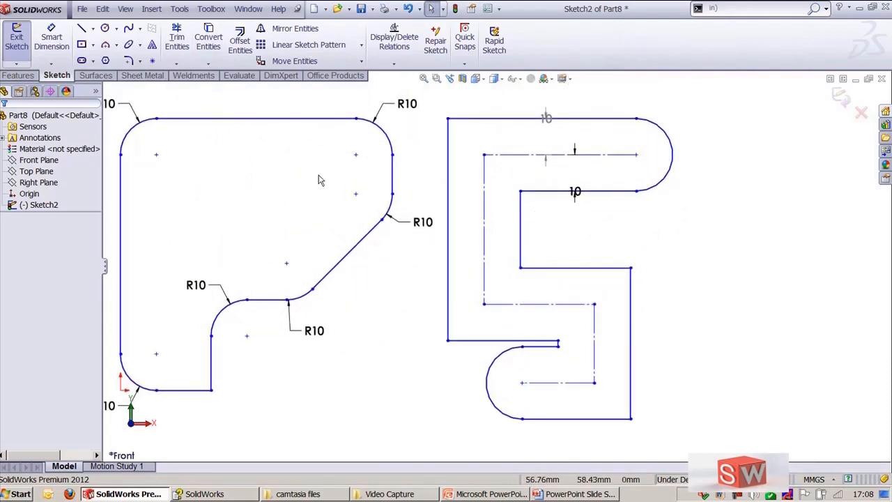
{"action": "left_click", "coordinate": [140, 61]}
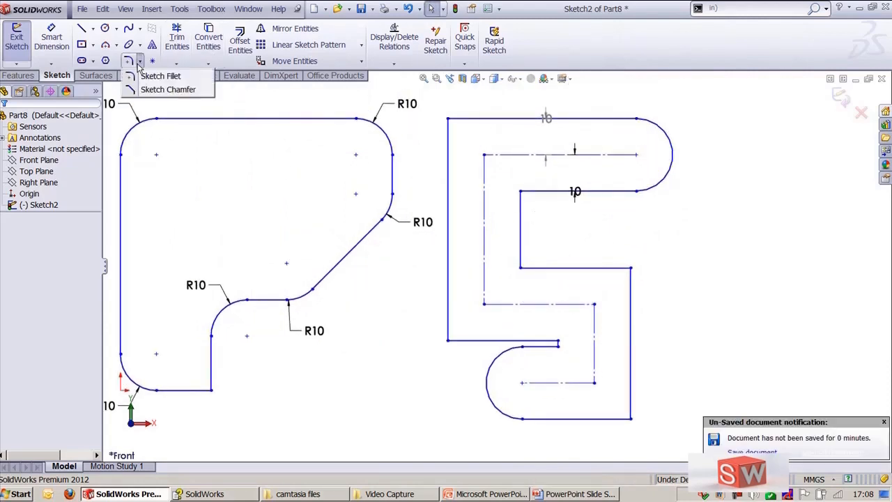
{"action": "left_click", "coordinate": [148, 92]}
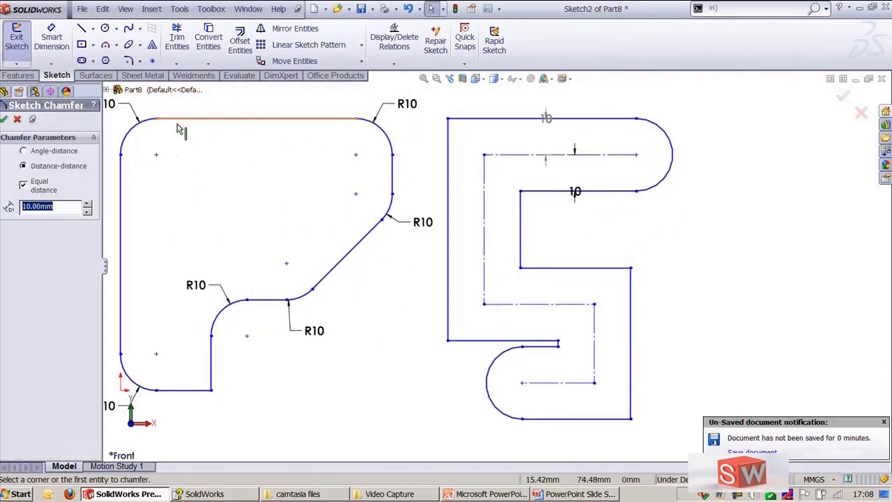
{"action": "left_click", "coordinate": [25, 152]}
{"action": "left_click", "coordinate": [34, 165]}
{"action": "left_click", "coordinate": [24, 185]}
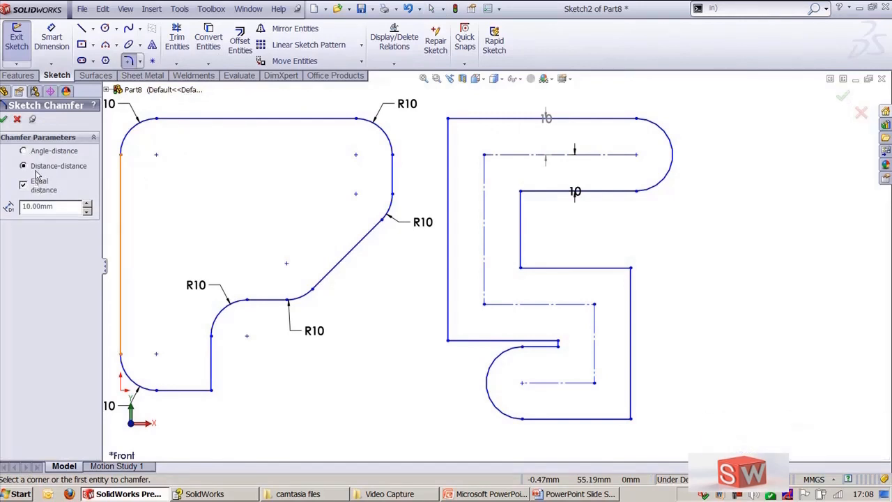
{"action": "left_click", "coordinate": [36, 155]}
{"action": "double_click", "coordinate": [65, 206]}
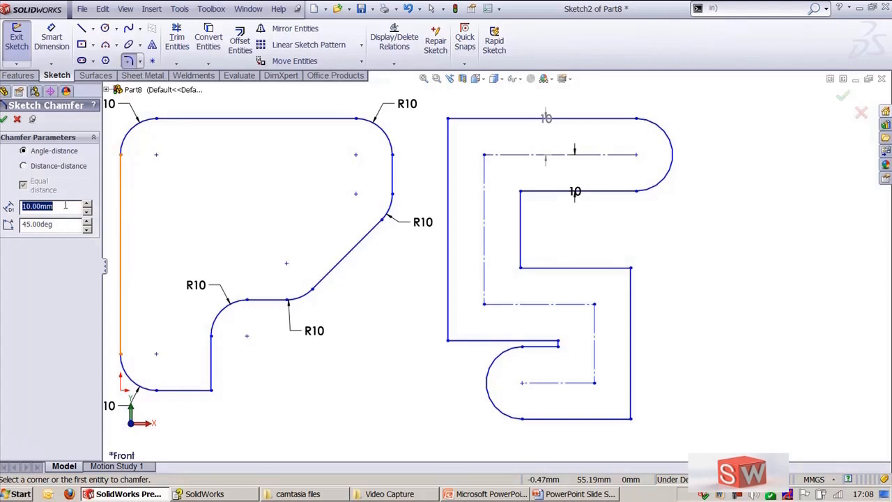
{"action": "type", "text": "2"}
{"action": "left_click", "coordinate": [630, 269]}
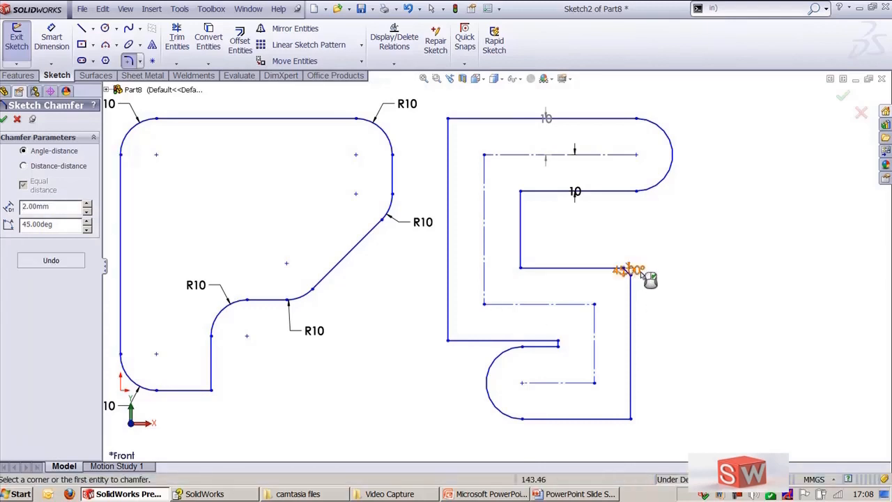
Step: Chamfer the upper inner corner of the offset profile 10 mm at 45°, then undo both chamfers
{"action": "scroll", "coordinate": [653, 280], "scroll_direction": "down", "scroll_amount": 3}
{"action": "scroll", "coordinate": [745, 277], "scroll_direction": "down", "scroll_amount": 2}
{"action": "scroll", "coordinate": [661, 309], "scroll_direction": "up", "scroll_amount": 5}
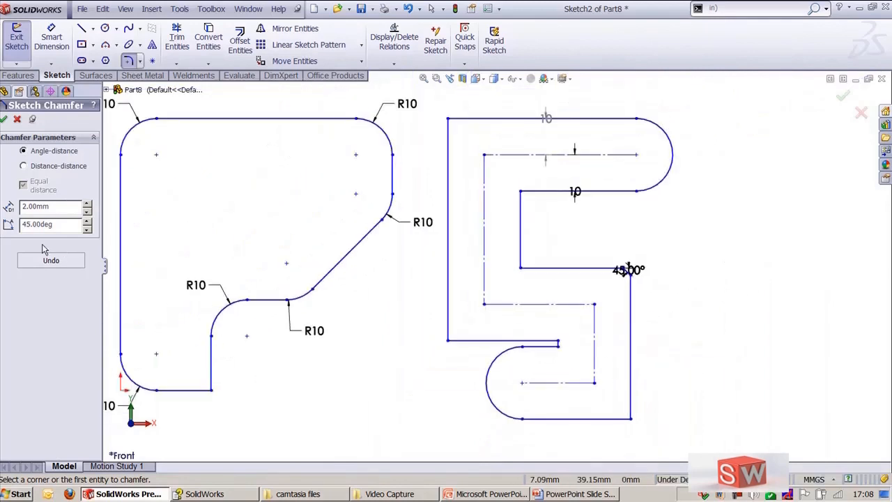
{"action": "double_click", "coordinate": [56, 208]}
{"action": "type", "text": "1"}
{"action": "left_click", "coordinate": [520, 193]}
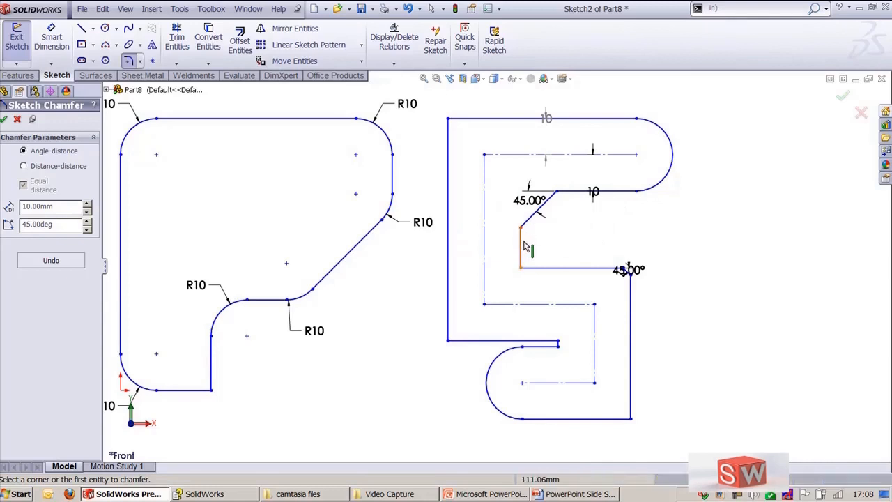
{"action": "left_click", "coordinate": [72, 269]}
{"action": "left_click", "coordinate": [72, 269]}
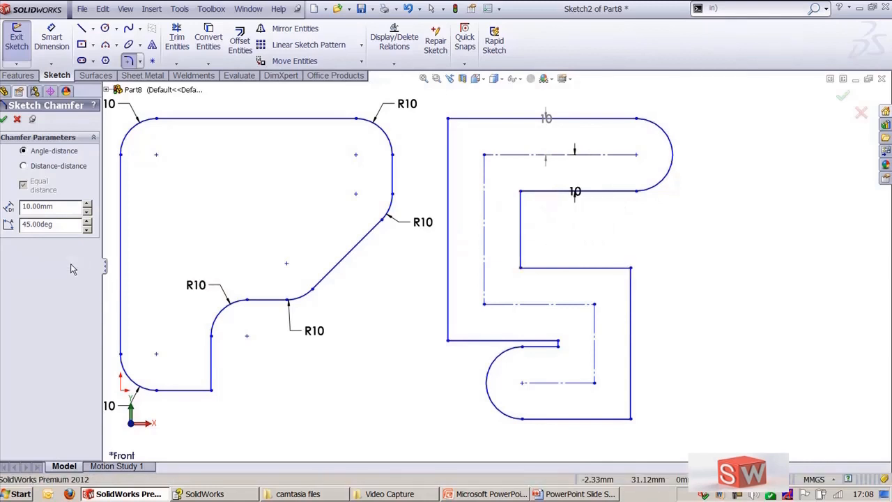
Step: Chamfer the upper inner corner of the offset profile 20 mm at 45°
{"action": "double_click", "coordinate": [74, 207]}
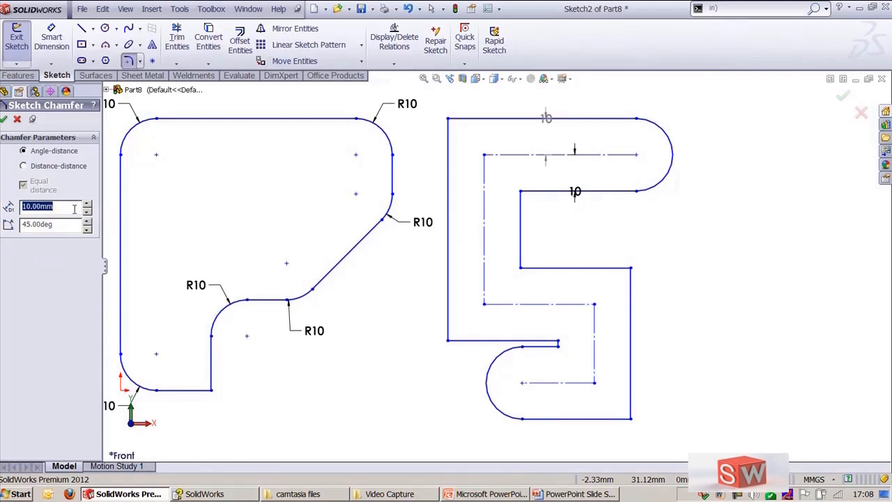
{"action": "type", "text": "20"}
{"action": "key", "text": "Return"}
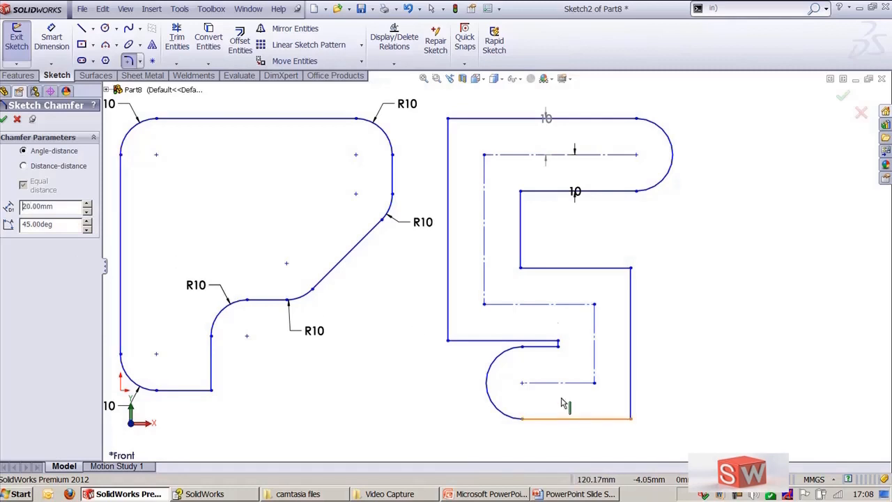
{"action": "left_click", "coordinate": [522, 271]}
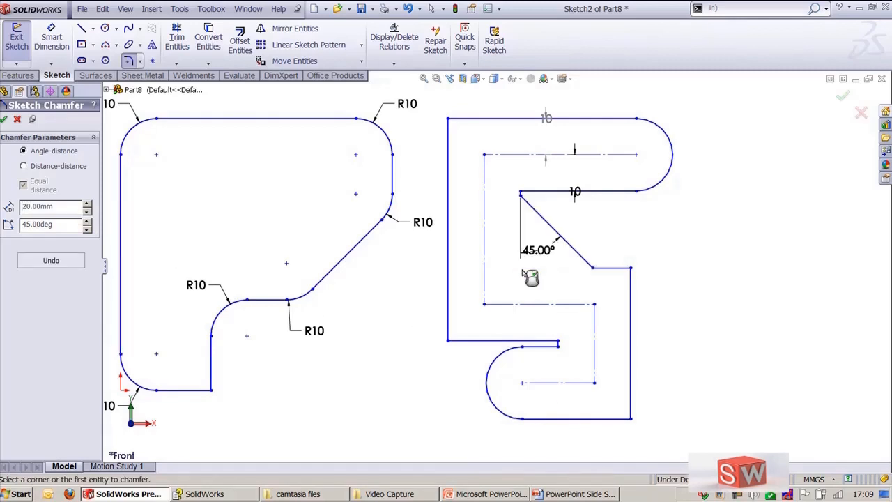
Step: Chamfer the offset profile's lower-left corner 10 mm at 45° and close the Chamfer tool
{"action": "double_click", "coordinate": [57, 207]}
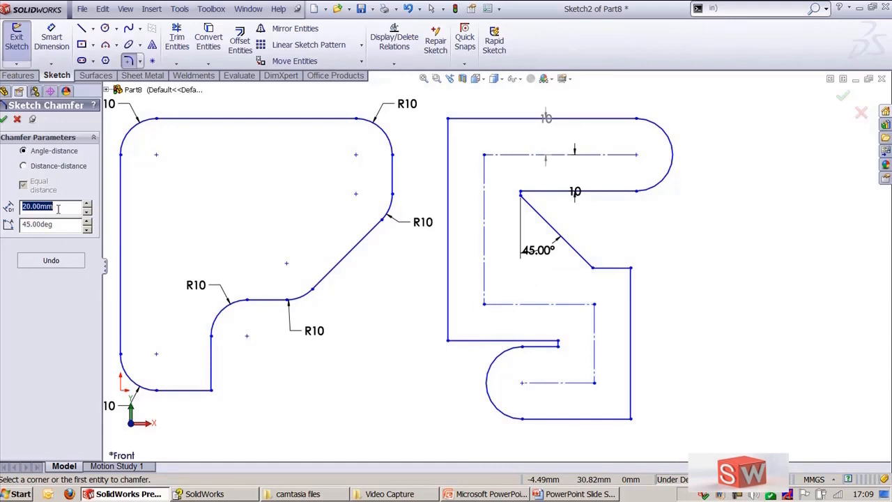
{"action": "type", "text": "10"}
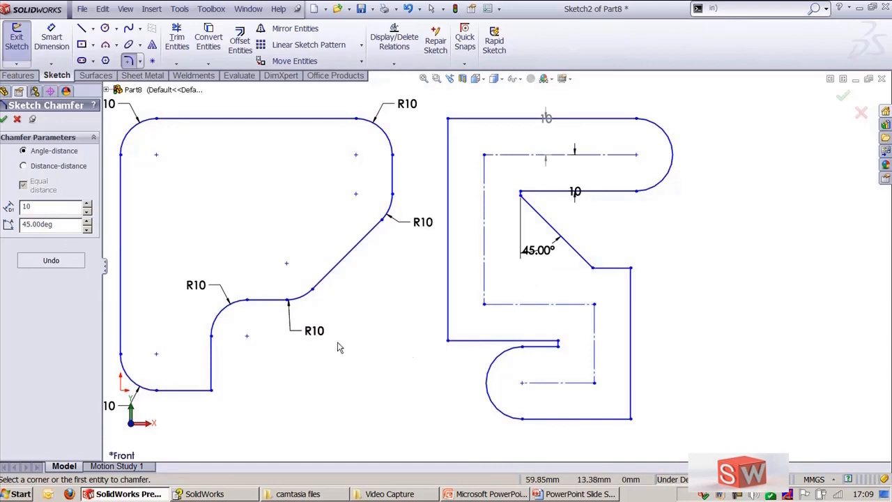
{"action": "left_click", "coordinate": [449, 343]}
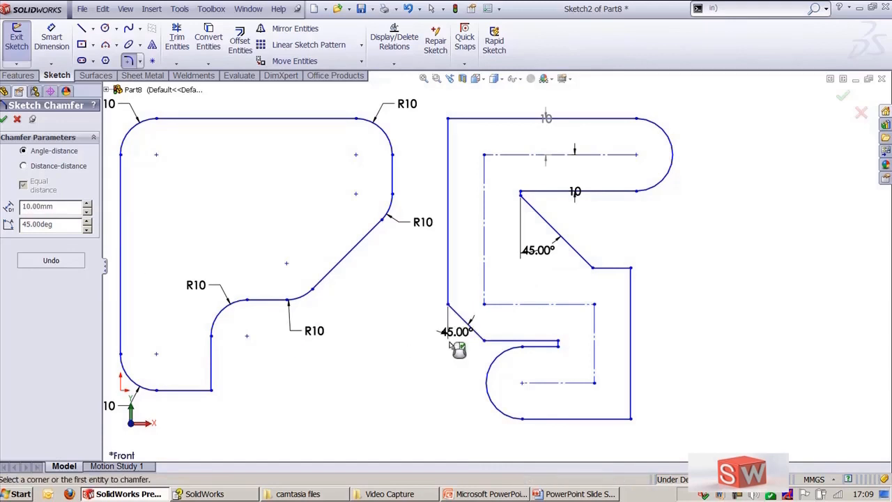
{"action": "key", "text": "Escape"}
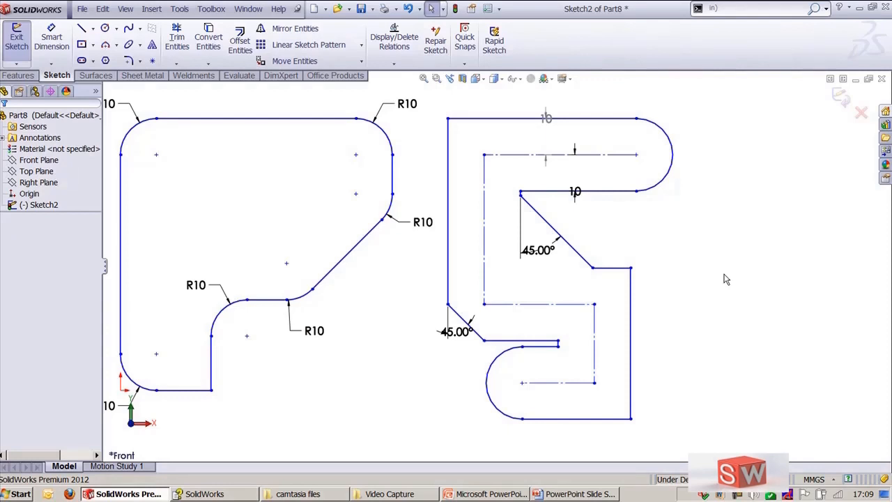
{"action": "scroll", "coordinate": [717, 323], "scroll_direction": "up", "scroll_amount": 2}
{"action": "scroll", "coordinate": [604, 243], "scroll_direction": "down", "scroll_amount": 2}
{"action": "middle_click_drag", "start_coordinate": [613, 244], "coordinate": [676, 249], "text": "ctrl"}
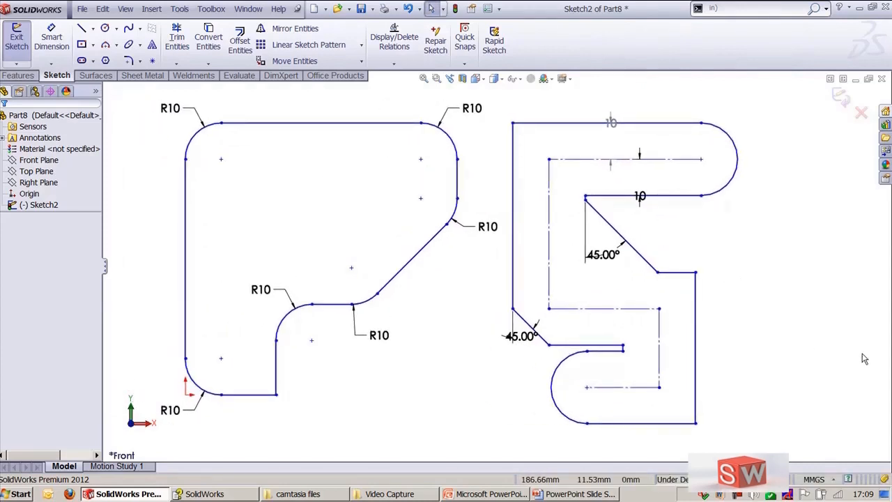
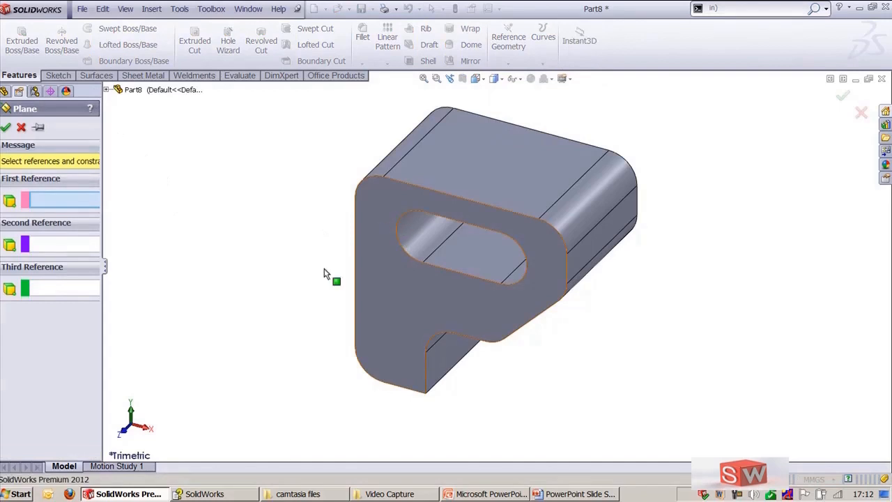
Step: Create a reference plane offset 10 mm from the part's front face
{"action": "left_click", "coordinate": [408, 301]}
{"action": "middle_click_drag", "start_coordinate": [408, 302], "coordinate": [342, 289]}
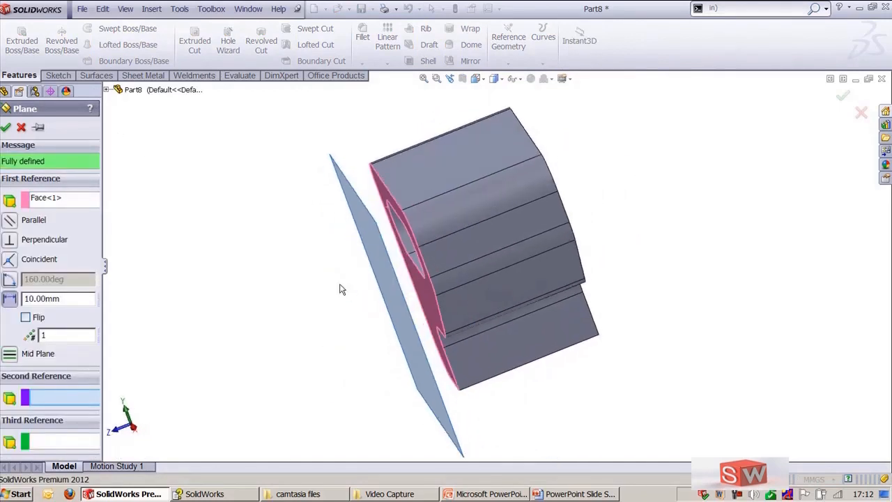
{"action": "left_click", "coordinate": [9, 131]}
{"action": "key", "text": "ctrl+shift+z"}
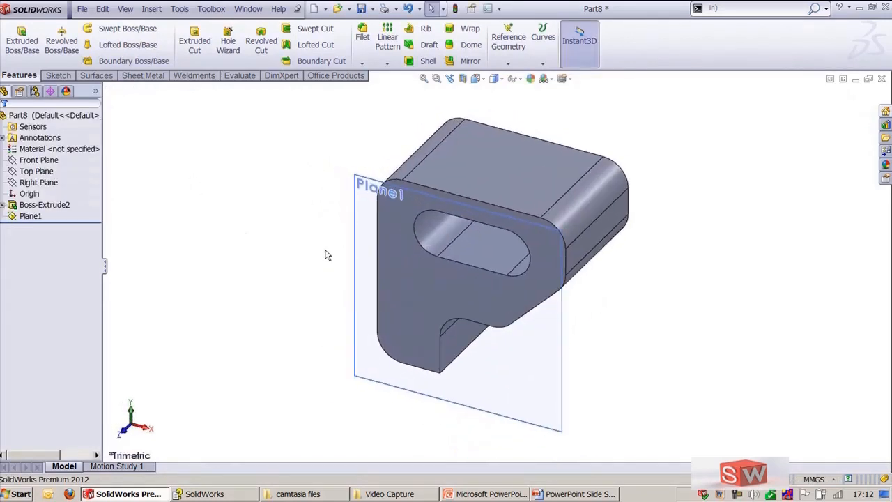
Step: Start a new sketch on Plane1
{"action": "left_click", "coordinate": [357, 251]}
{"action": "left_click", "coordinate": [404, 219]}
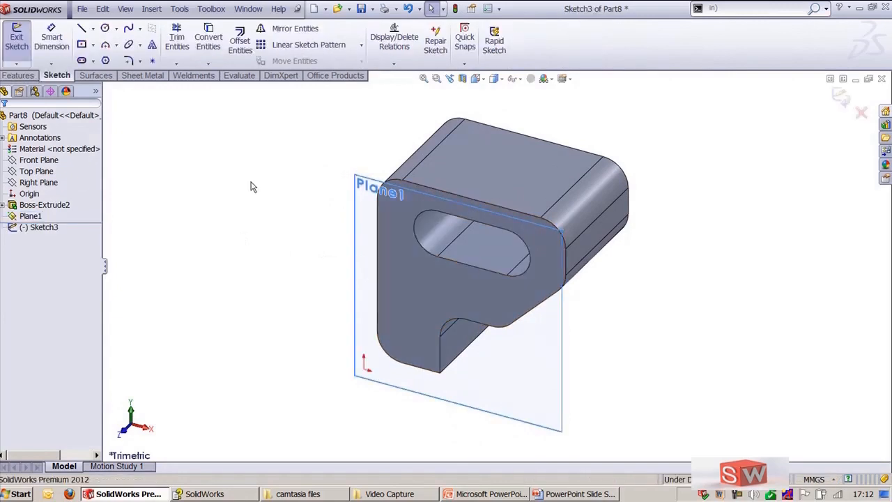
{"action": "key", "text": "ctrl+8"}
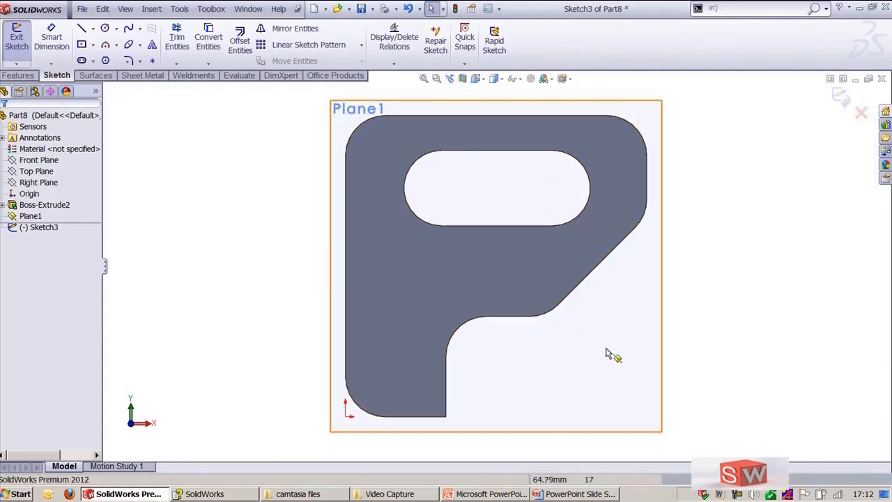
{"action": "mouse_move", "coordinate": [548, 356]}
{"action": "middle_mouse_down"}
{"action": "mouse_move", "coordinate": [526, 261]}
{"action": "mouse_move", "coordinate": [481, 285]}
{"action": "middle_mouse_up"}
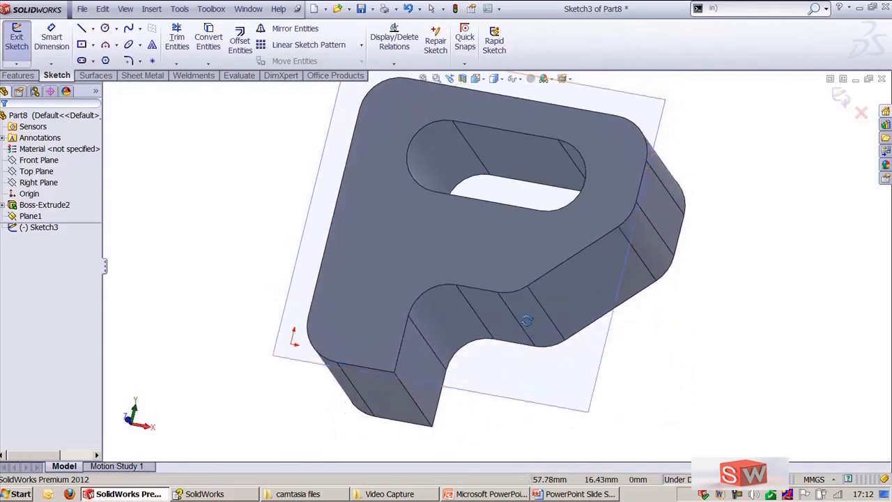
{"action": "left_click", "coordinate": [421, 292]}
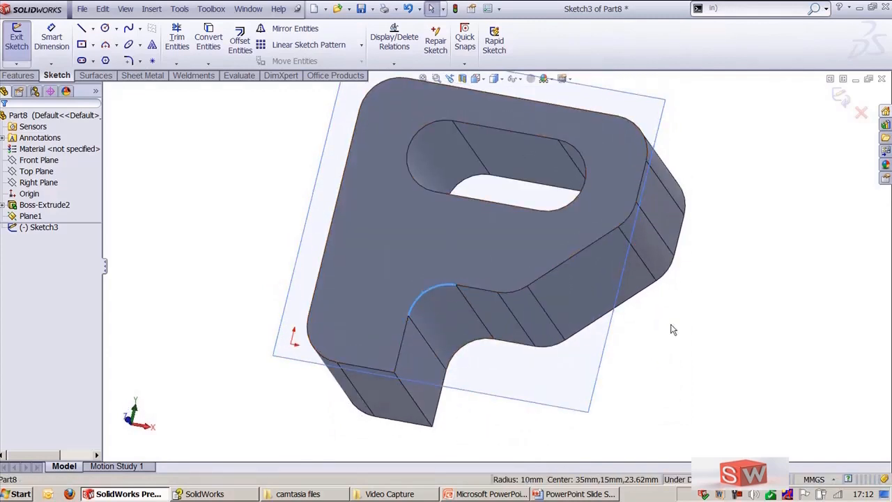
{"action": "key", "text": "ctrl+8"}
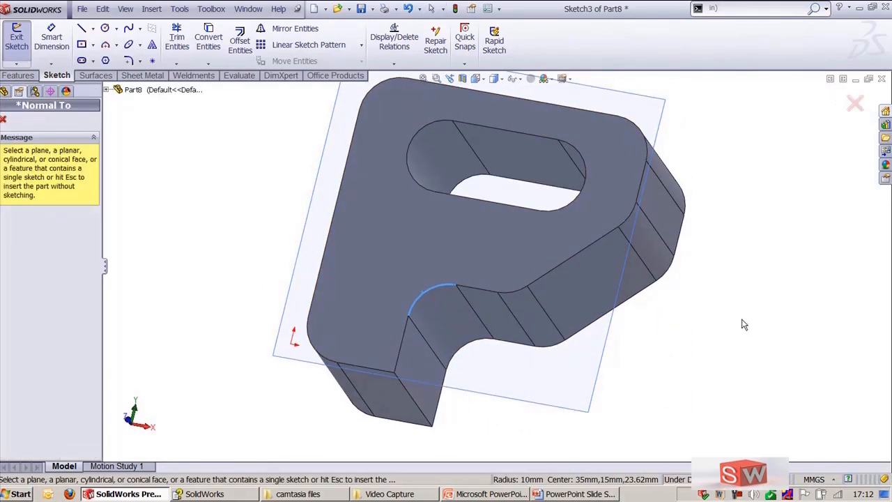
{"action": "key", "text": "Escape"}
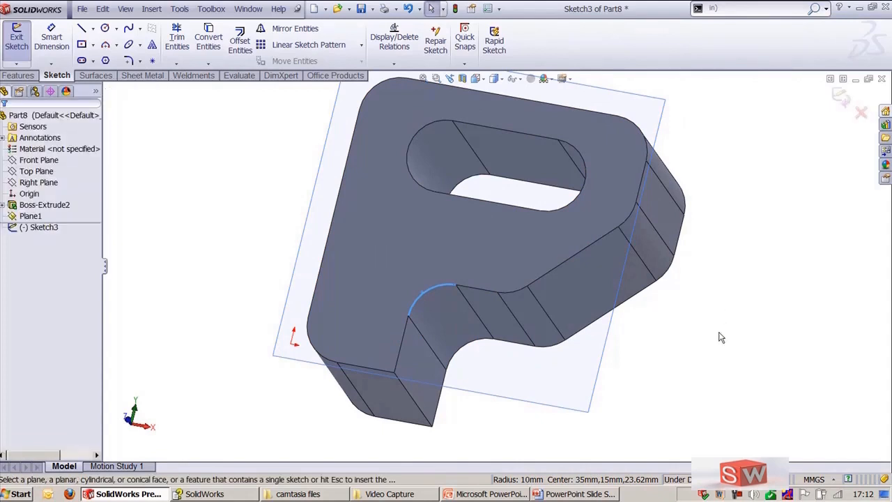
{"action": "key", "text": "ctrl+8"}
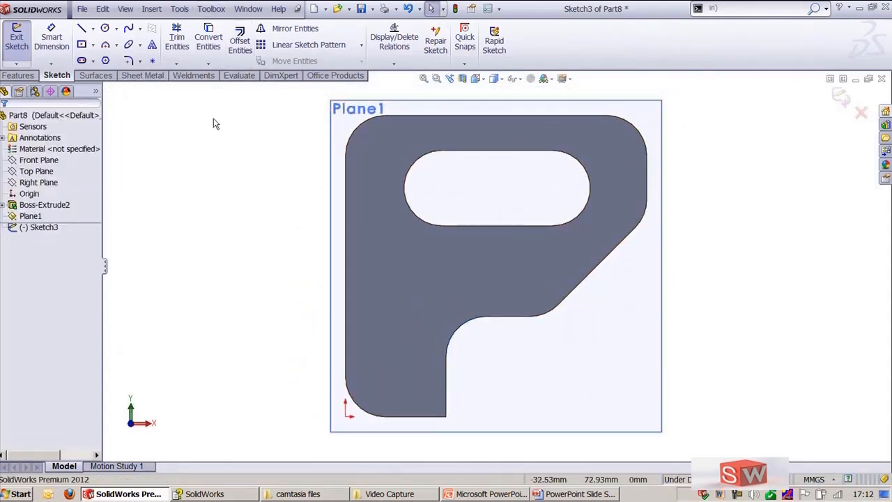
Step: Project the front face's outer edges and slot onto Plane1 with Convert Entities, then exit the sketch
{"action": "left_click", "coordinate": [208, 39]}
{"action": "left_click", "coordinate": [446, 387]}
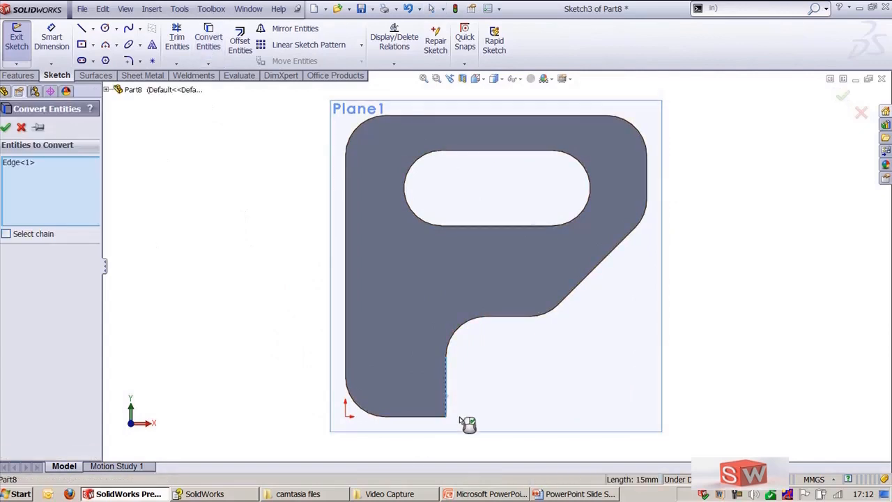
{"action": "left_click", "coordinate": [453, 341]}
{"action": "left_click", "coordinate": [513, 317]}
{"action": "left_click", "coordinate": [544, 312]}
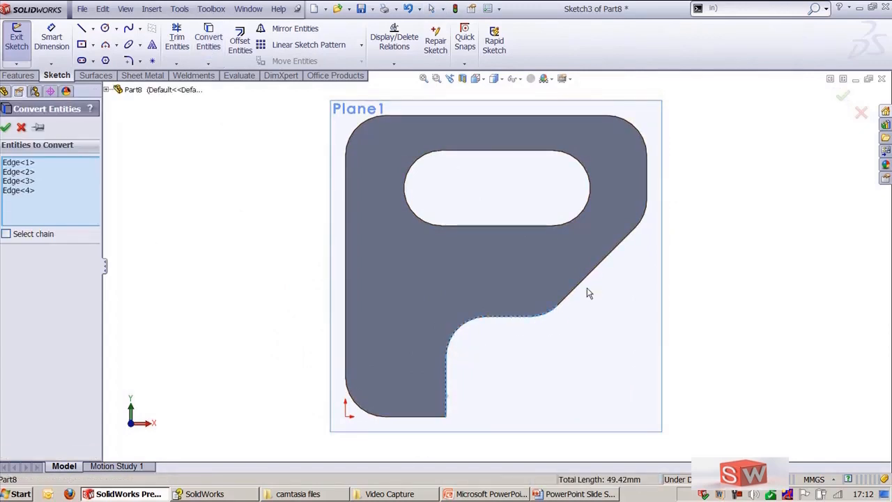
{"action": "left_click", "coordinate": [589, 277]}
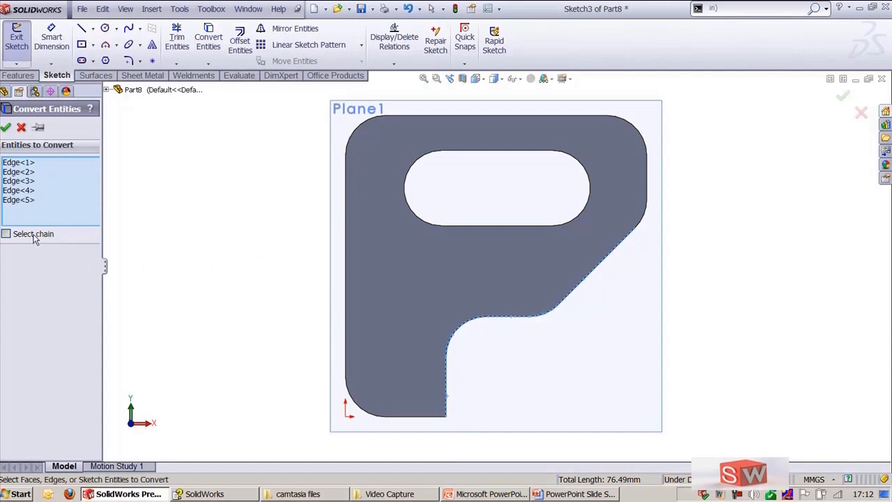
{"action": "left_click", "coordinate": [646, 224]}
{"action": "middle_click_drag", "start_coordinate": [675, 200], "coordinate": [348, 319]}
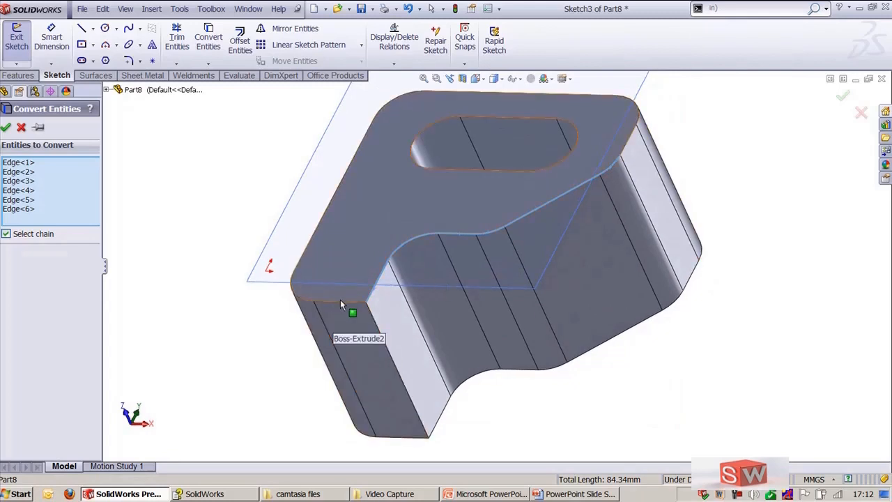
{"action": "left_click", "coordinate": [340, 301]}
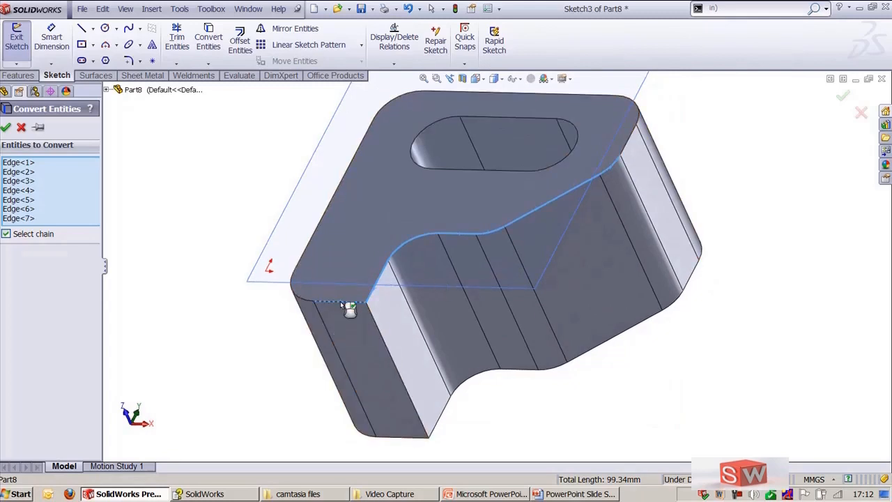
{"action": "right_click", "coordinate": [342, 256]}
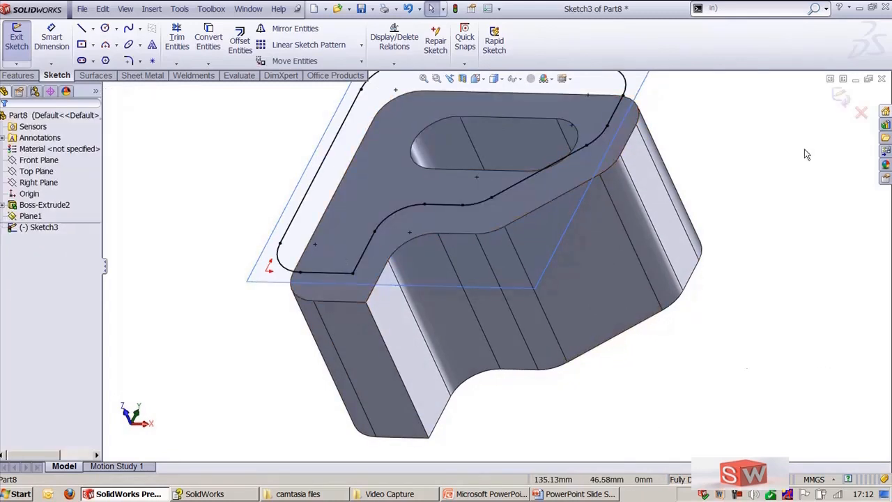
{"action": "left_click", "coordinate": [839, 100]}
{"action": "key", "text": "ctrl+7"}
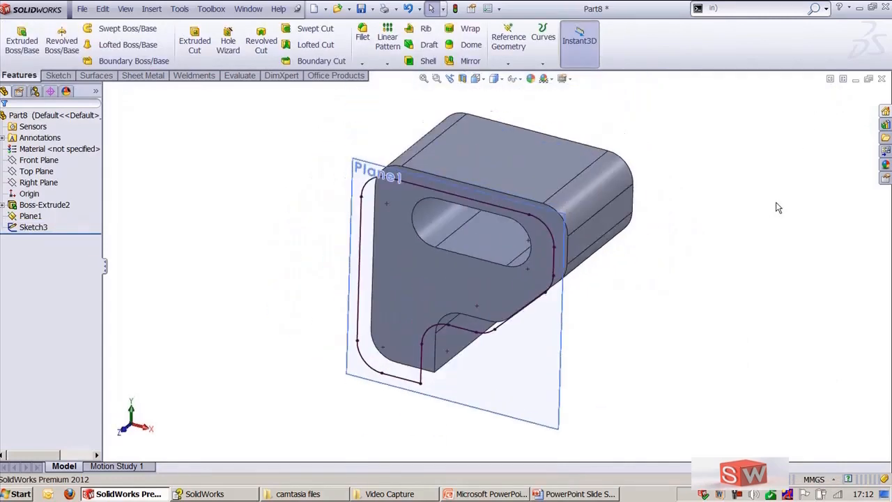
Step: Hide Plane1
{"action": "left_click", "coordinate": [556, 388]}
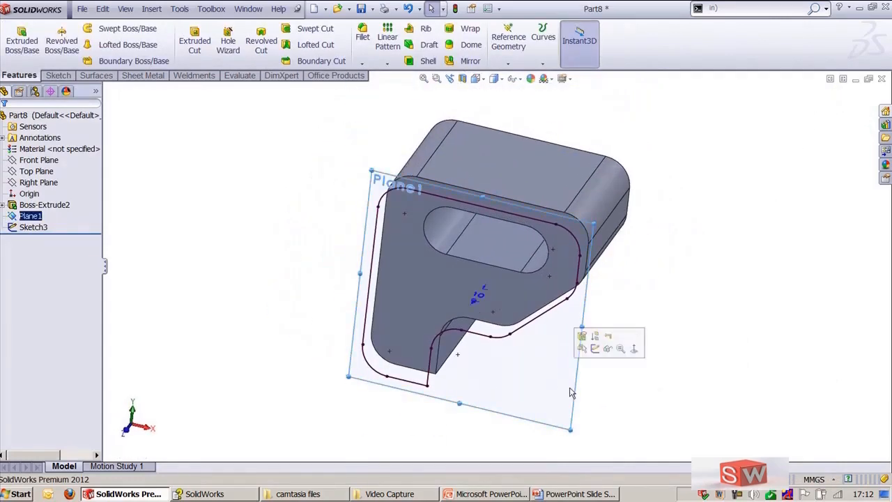
{"action": "left_click", "coordinate": [599, 341]}
{"action": "middle_click_drag", "start_coordinate": [611, 397], "coordinate": [583, 342]}
{"action": "key", "text": "ctrl+shift+z"}
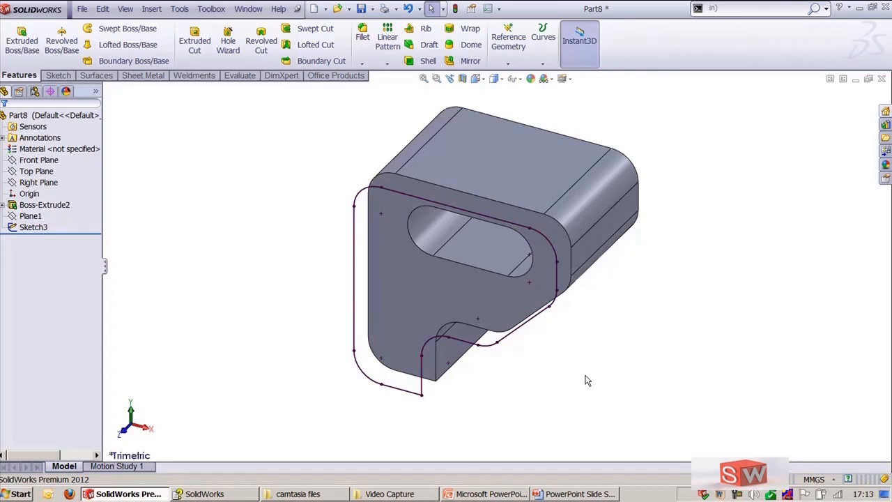
{"action": "left_click", "coordinate": [179, 9]}
{"action": "mouse_move", "coordinate": [278, 161]}
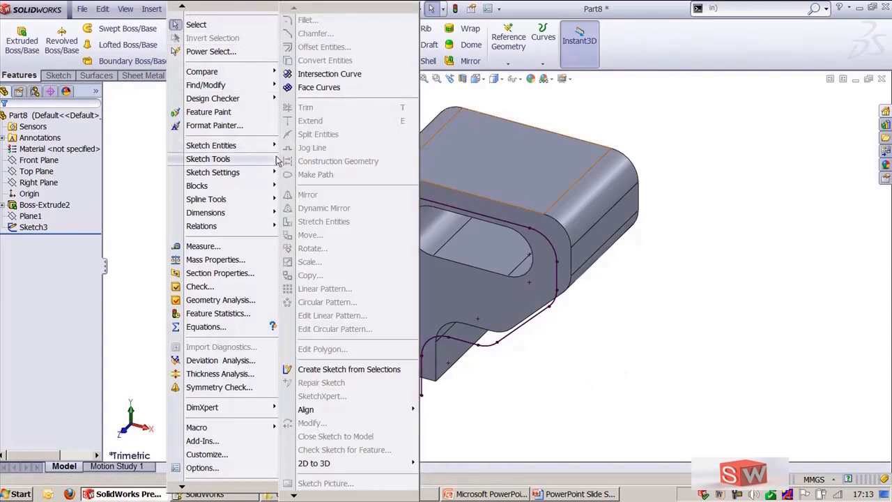
{"action": "left_click", "coordinate": [328, 73]}
{"action": "middle_click_drag", "start_coordinate": [667, 346], "coordinate": [646, 342]}
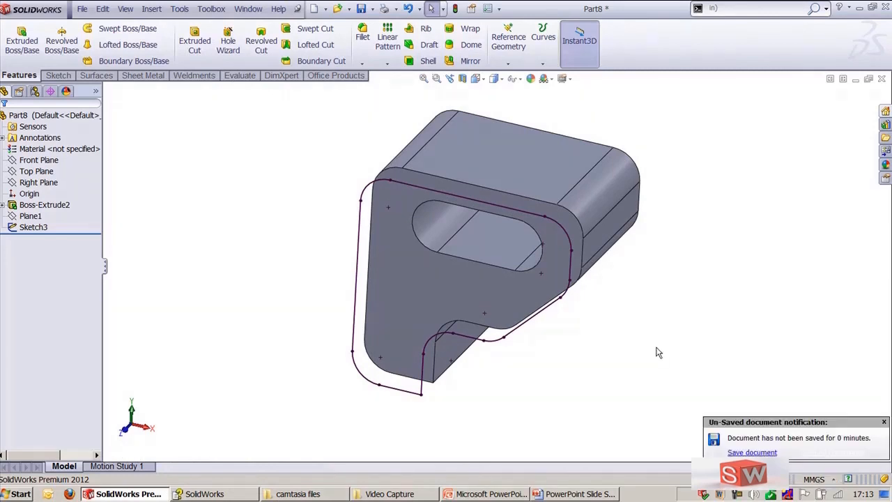
Step: Close the current part without saving and create a new part document
{"action": "left_click", "coordinate": [881, 79]}
{"action": "left_click", "coordinate": [488, 271]}
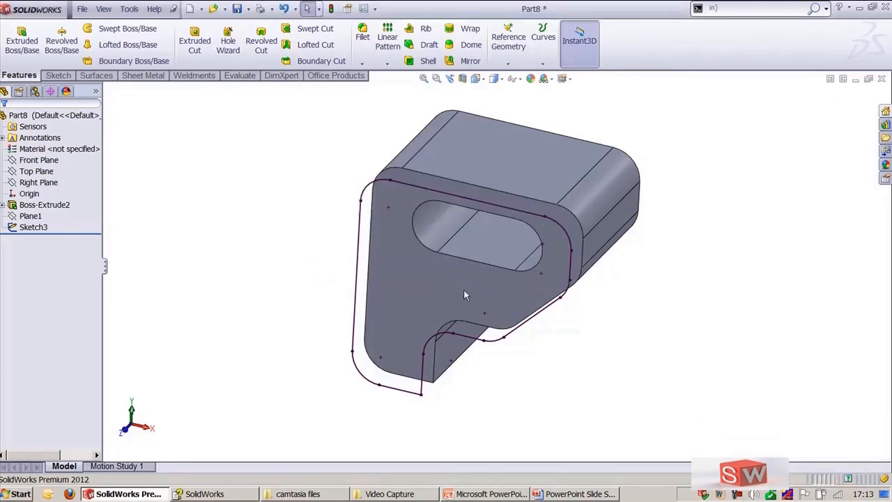
{"action": "left_click", "coordinate": [74, 10]}
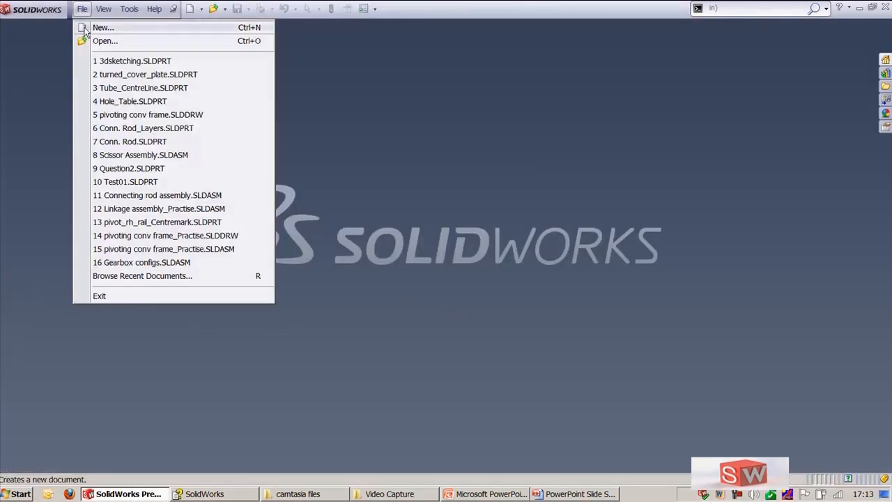
{"action": "left_click", "coordinate": [94, 26]}
{"action": "double_click", "coordinate": [286, 145]}
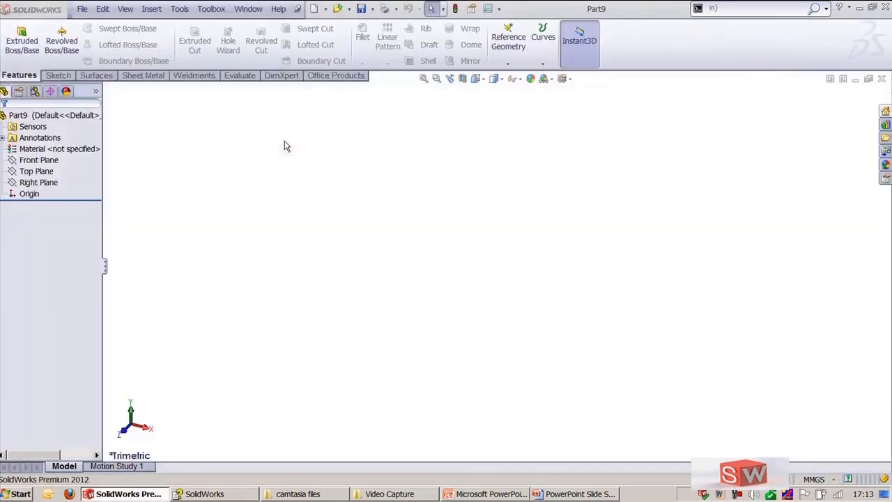
Step: Start a sketch on the Front Plane and draw a horizontal line about 173 mm from the origin, then a vertical line up from its end
{"action": "left_click", "coordinate": [36, 161]}
{"action": "left_click", "coordinate": [43, 142]}
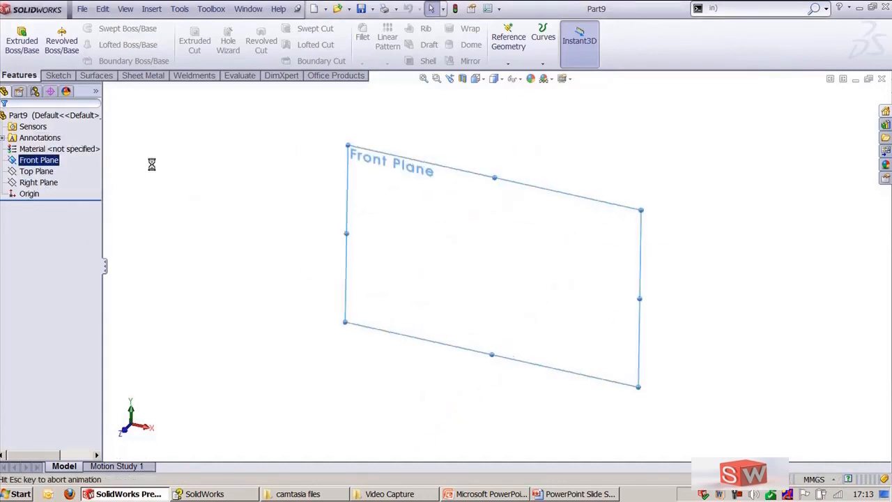
{"action": "left_click", "coordinate": [82, 28]}
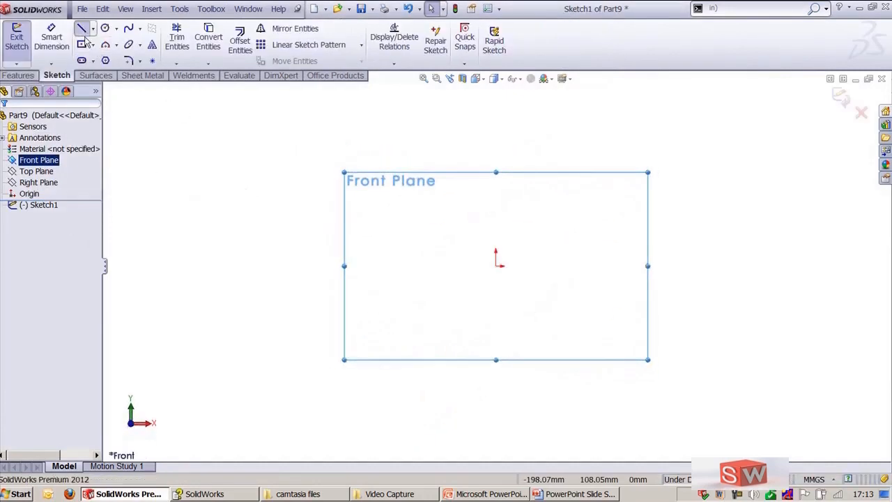
{"action": "left_click", "coordinate": [498, 264]}
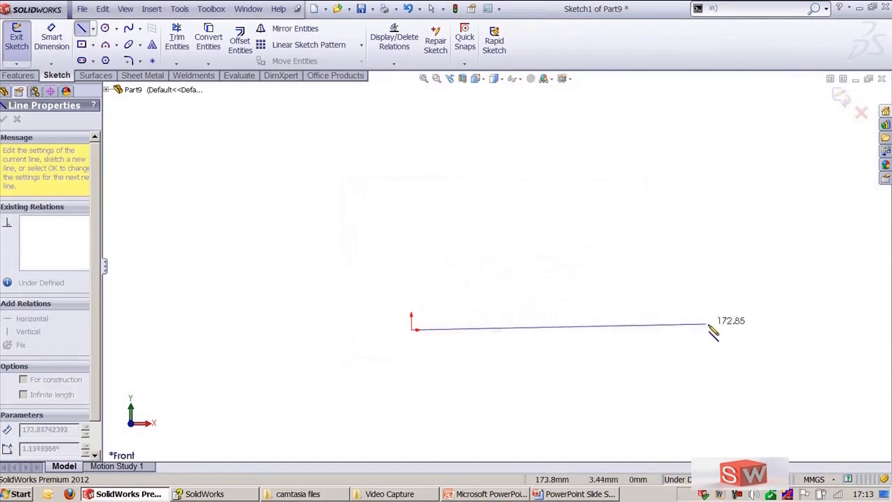
{"action": "left_click", "coordinate": [720, 327]}
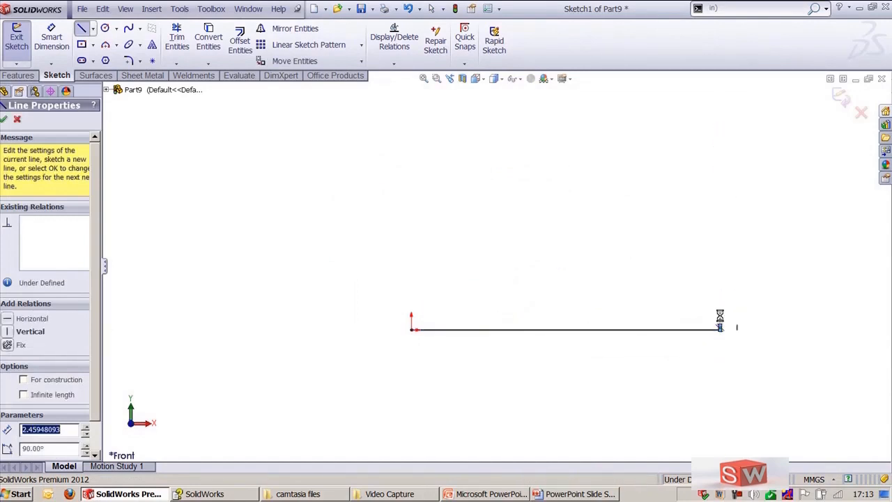
{"action": "key", "text": "Escape"}
{"action": "left_click_drag", "start_coordinate": [720, 324], "coordinate": [720, 133]}
Step: Continue the line chain across the top, diagonally down, around a rectangular notch and down to just above the origin
{"action": "left_click", "coordinate": [81, 29]}
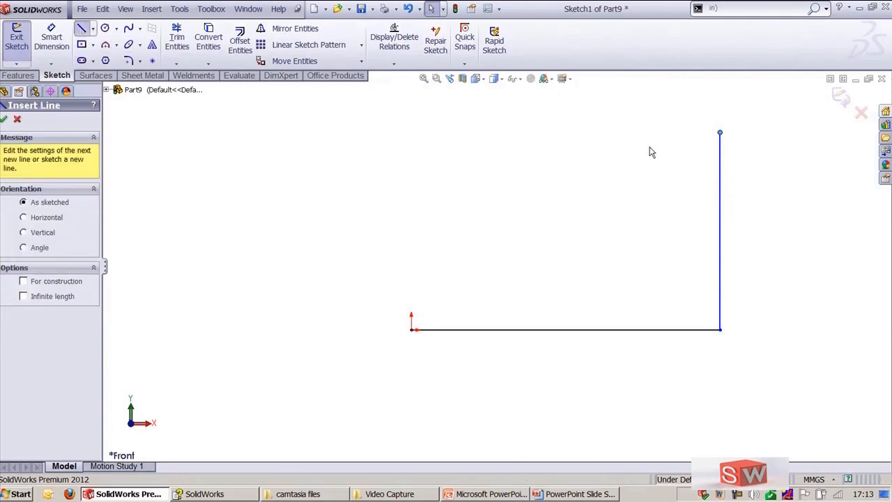
{"action": "left_click", "coordinate": [720, 133]}
{"action": "left_click", "coordinate": [488, 132]}
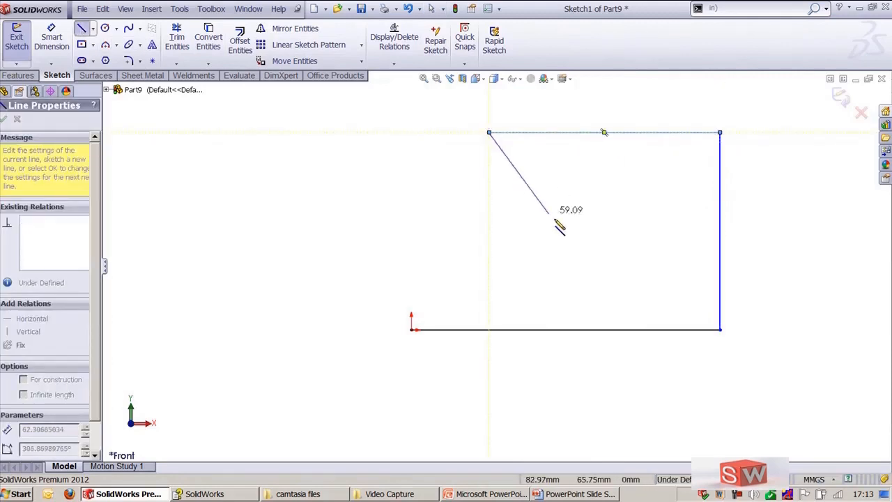
{"action": "left_click", "coordinate": [565, 230]}
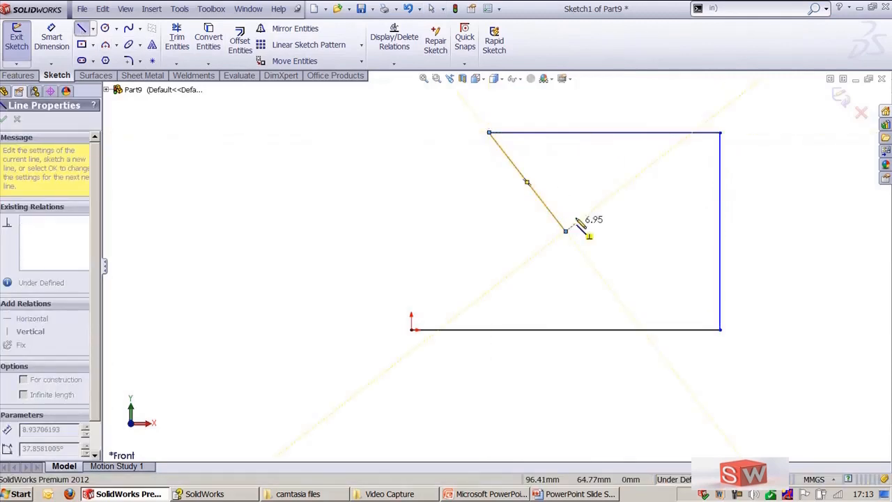
{"action": "left_click", "coordinate": [632, 230]}
{"action": "left_click", "coordinate": [632, 175]}
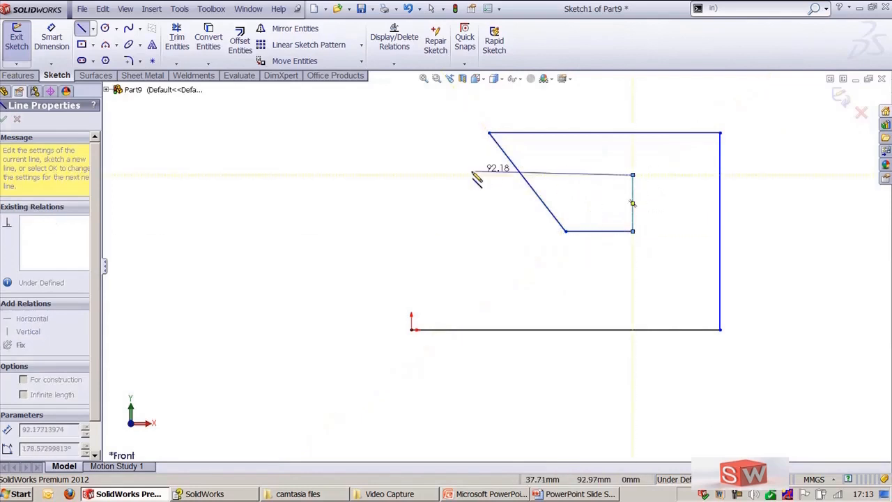
{"action": "left_click", "coordinate": [428, 175]}
{"action": "left_click", "coordinate": [428, 248]}
{"action": "left_click", "coordinate": [411, 249]}
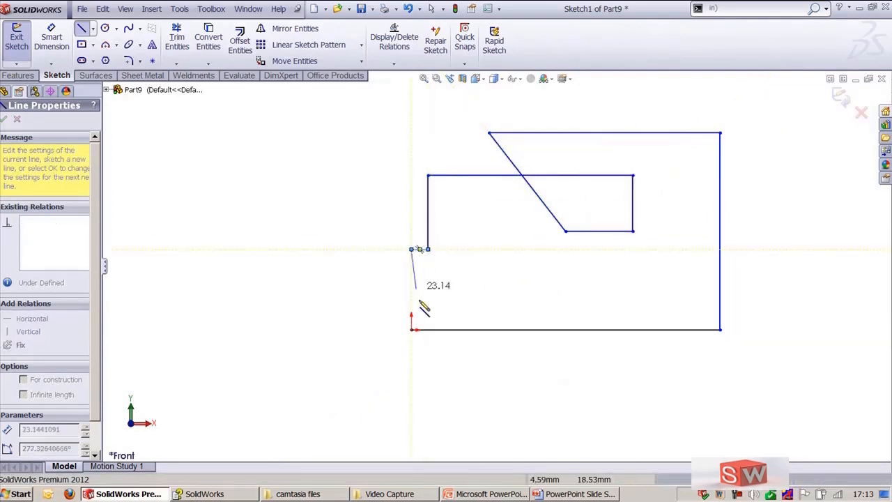
{"action": "left_click", "coordinate": [412, 320]}
{"action": "key", "text": "Escape"}
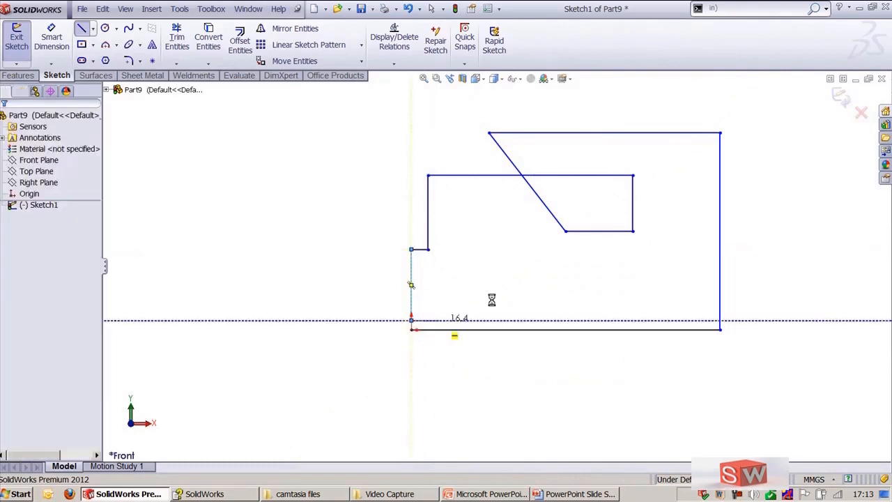
Step: Draw a circle of about 13 mm radius in the lower-left area inside the profile
{"action": "scroll", "coordinate": [555, 264], "scroll_direction": "down", "scroll_amount": 2}
{"action": "middle_click_drag", "start_coordinate": [556, 267], "coordinate": [447, 310], "text": "ctrl"}
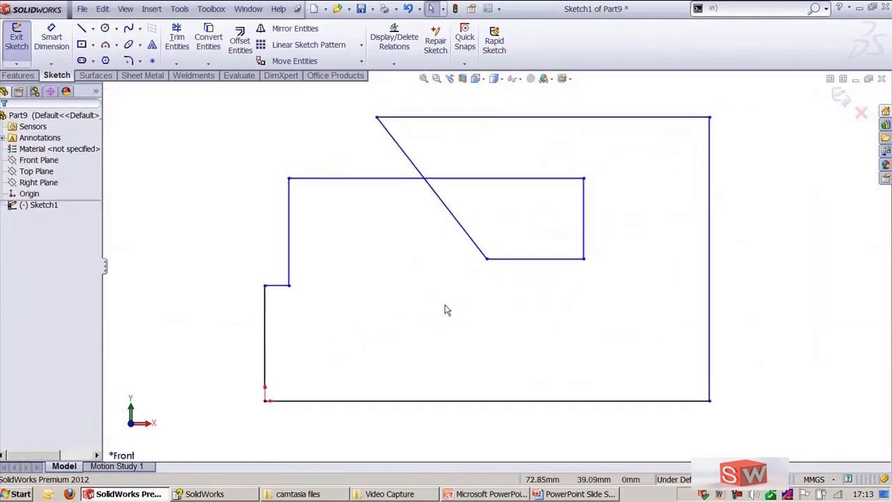
{"action": "right_click_drag", "start_coordinate": [440, 316], "coordinate": [415, 324]}
{"action": "left_click", "coordinate": [413, 325]}
{"action": "left_click", "coordinate": [441, 341]}
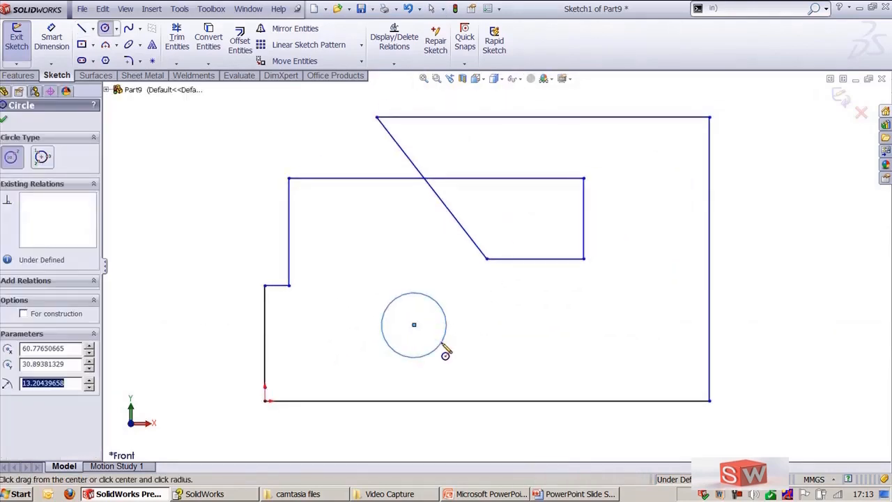
Step: Try power-trimming by dragging across the sketch entities, then undo it
{"action": "key", "text": "Escape"}
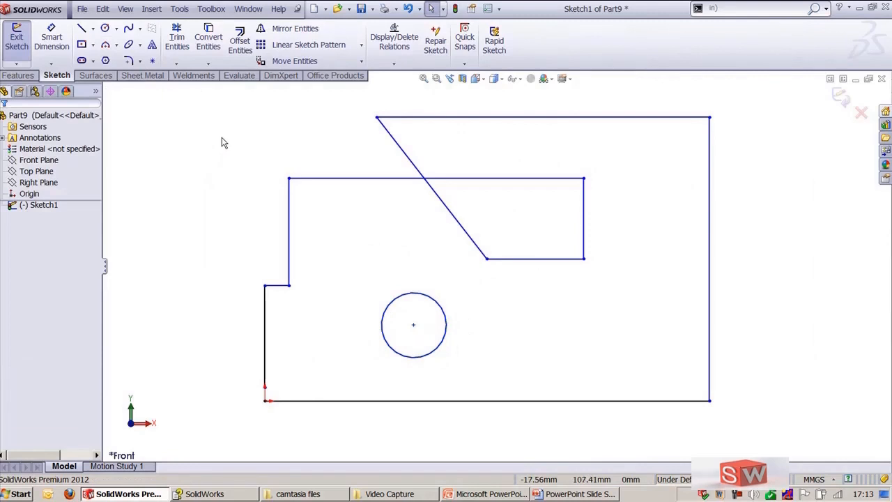
{"action": "left_click", "coordinate": [178, 68]}
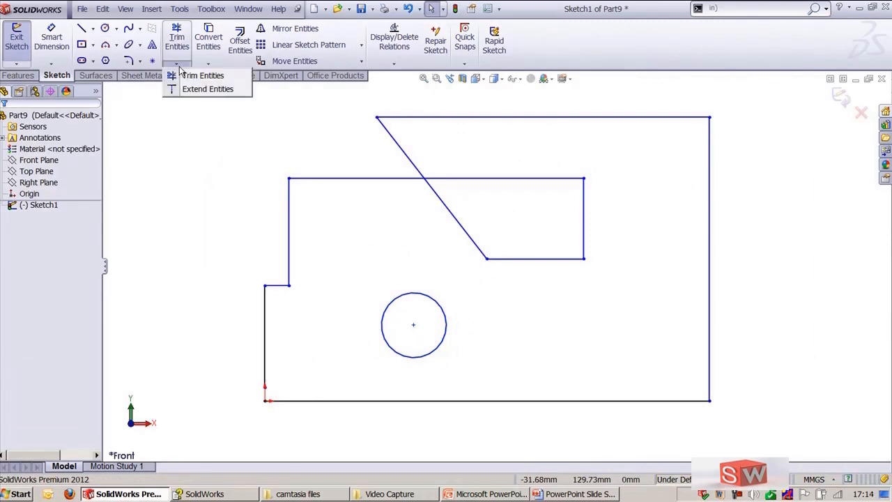
{"action": "left_click", "coordinate": [186, 76]}
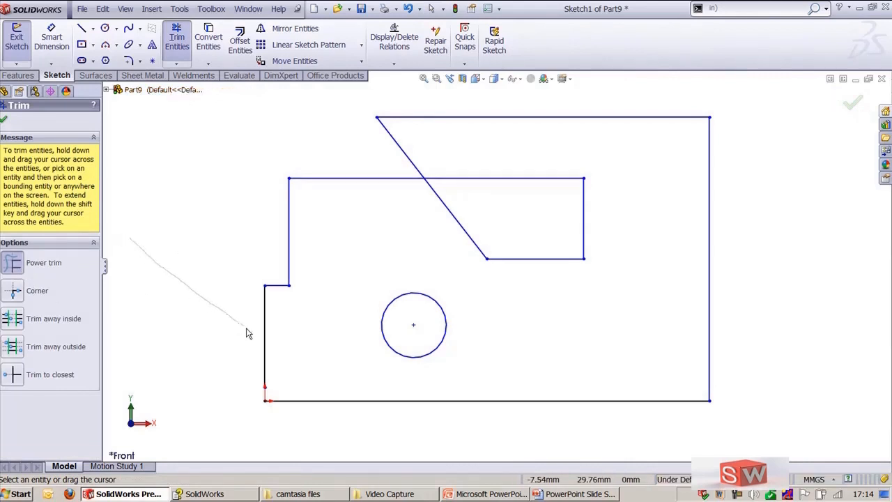
{"action": "mouse_move", "coordinate": [246, 332]}
{"action": "left_mouse_down"}
{"action": "mouse_move", "coordinate": [337, 416]}
{"action": "mouse_move", "coordinate": [645, 416]}
{"action": "mouse_move", "coordinate": [724, 232]}
{"action": "mouse_move", "coordinate": [653, 110]}
{"action": "mouse_move", "coordinate": [669, 127]}
{"action": "left_mouse_up"}
{"action": "key", "text": "ctrl+z"}
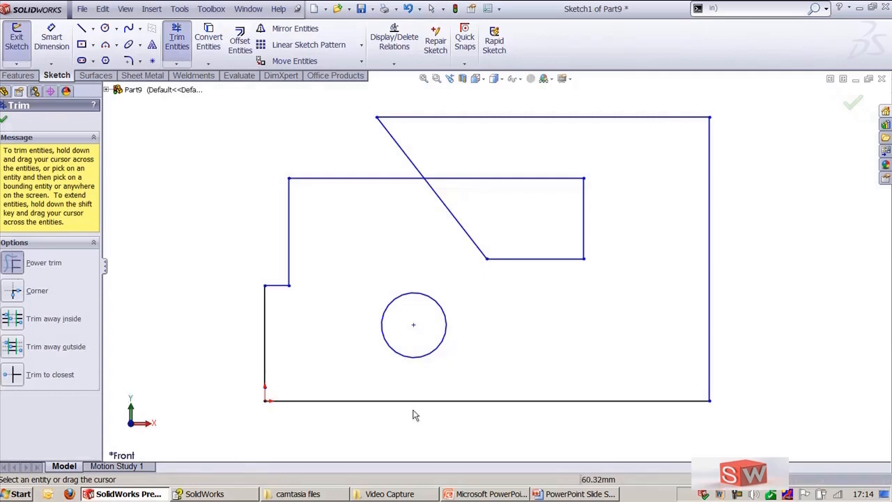
Step: Try extending the notch's top edge to the right-hand edge of the profile
{"action": "left_click", "coordinate": [565, 182]}
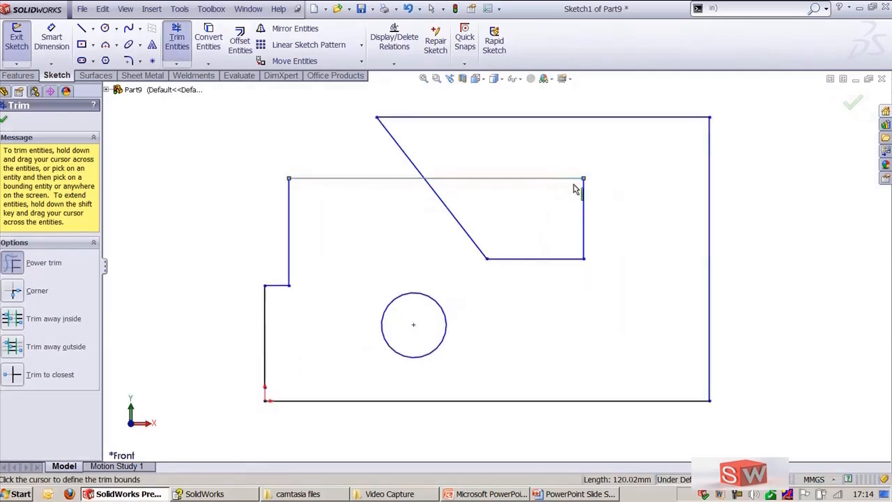
{"action": "left_click", "coordinate": [711, 229]}
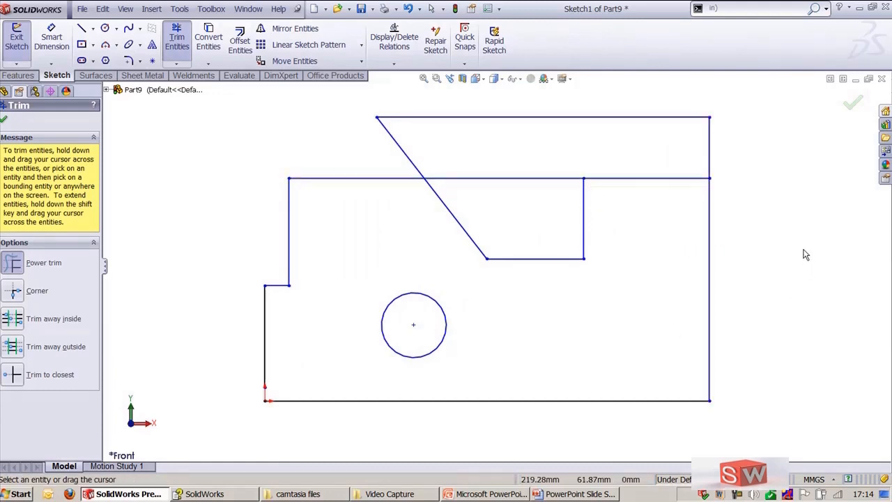
{"action": "key", "text": "Escape"}
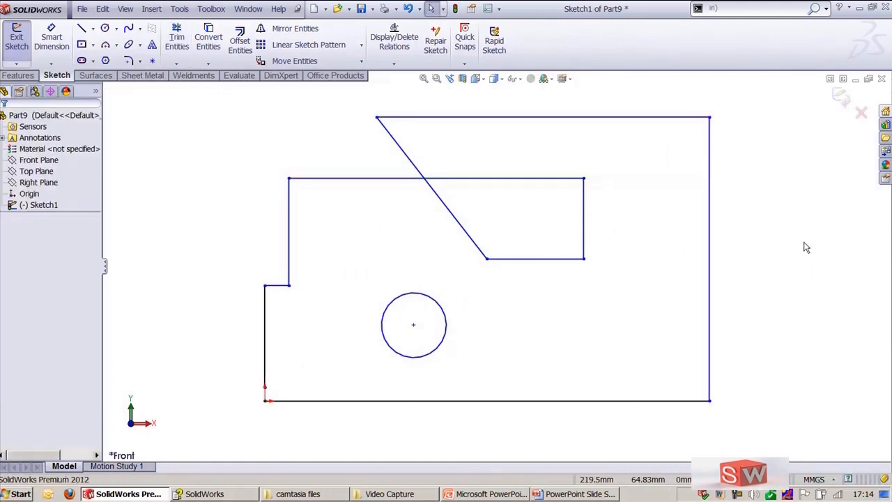
Step: Corner-trim the left vertical line and the bottom line to close the gap at the origin
{"action": "left_click", "coordinate": [175, 42]}
{"action": "left_click", "coordinate": [15, 293]}
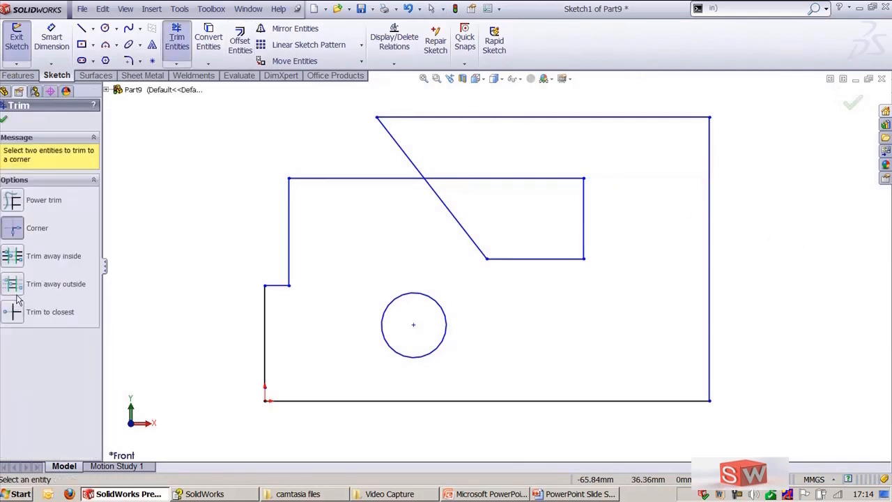
{"action": "scroll", "coordinate": [300, 414], "scroll_direction": "down", "scroll_amount": 2}
{"action": "middle_click_drag", "start_coordinate": [248, 378], "coordinate": [387, 227], "text": "ctrl"}
{"action": "scroll", "coordinate": [309, 326], "scroll_direction": "down", "scroll_amount": 4}
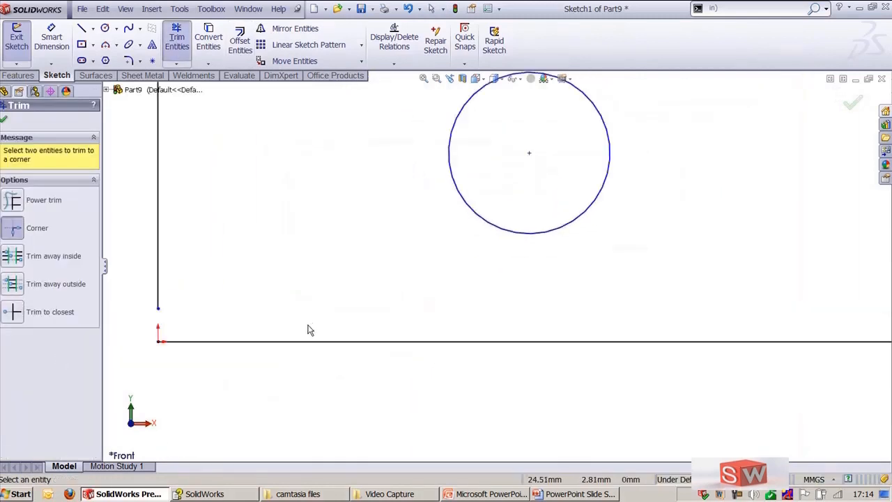
{"action": "middle_click_drag", "start_coordinate": [256, 301], "coordinate": [467, 299], "text": "ctrl"}
{"action": "left_click", "coordinate": [313, 284]}
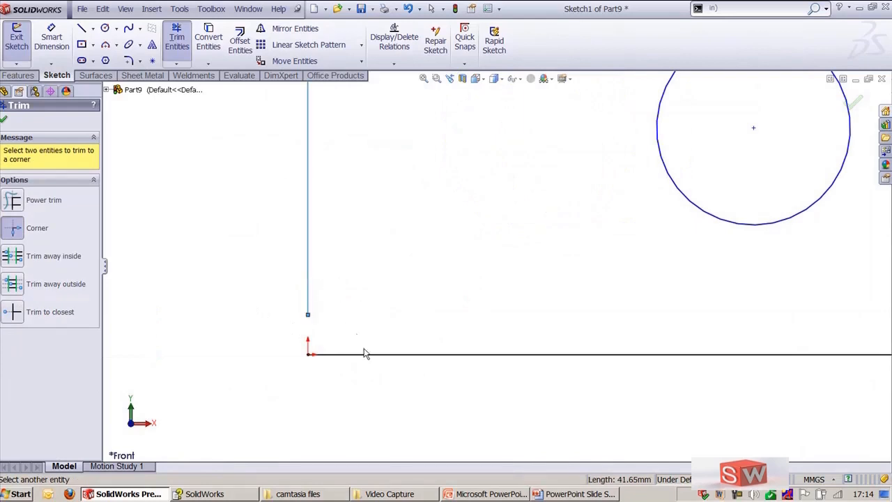
{"action": "left_click", "coordinate": [368, 355]}
{"action": "key", "text": "f"}
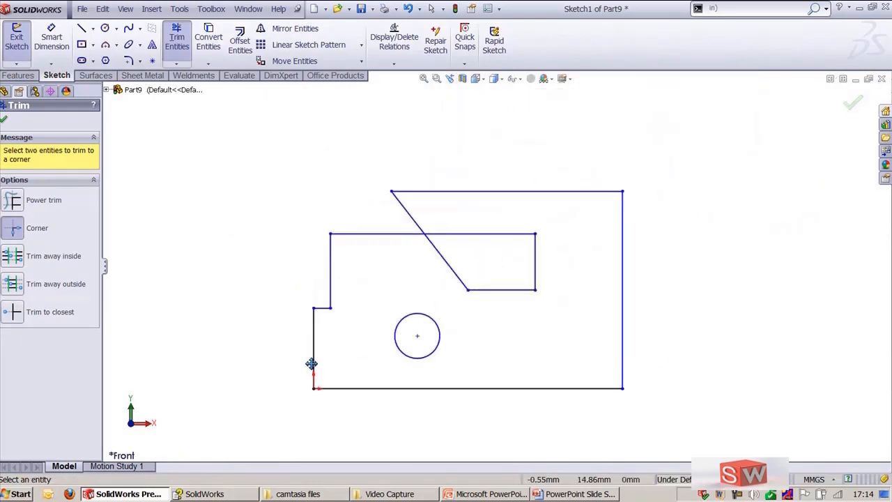
{"action": "scroll", "coordinate": [495, 276], "scroll_direction": "down", "scroll_amount": 2}
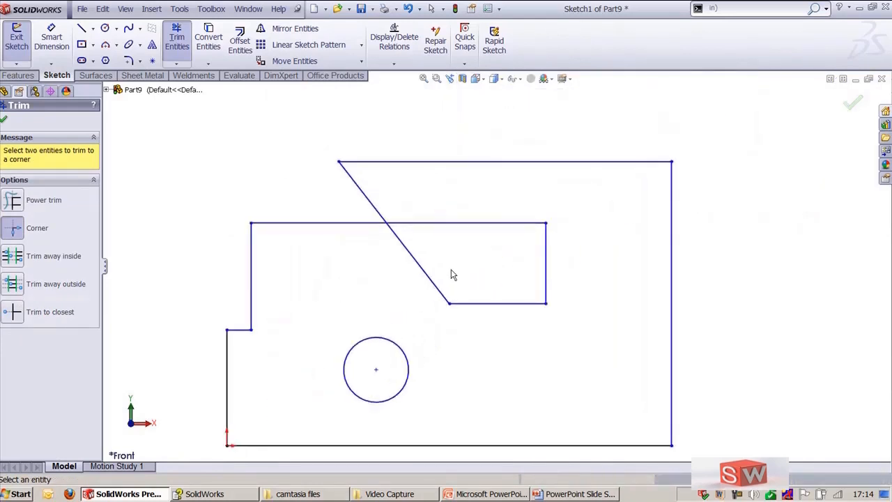
Step: Try a corner trim between the diagonal line and the notch's top edge, then undo it
{"action": "left_click", "coordinate": [367, 199]}
{"action": "left_click", "coordinate": [364, 223]}
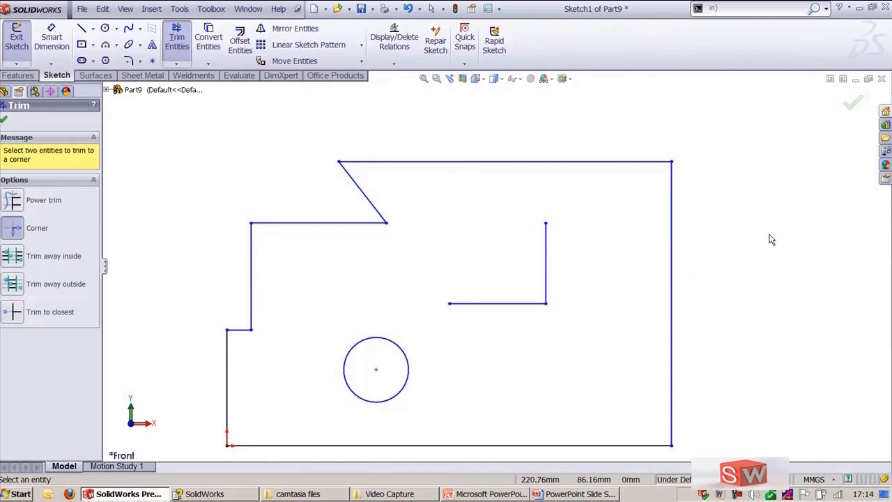
{"action": "key", "text": "Escape"}
{"action": "key", "text": "ctrl+z"}
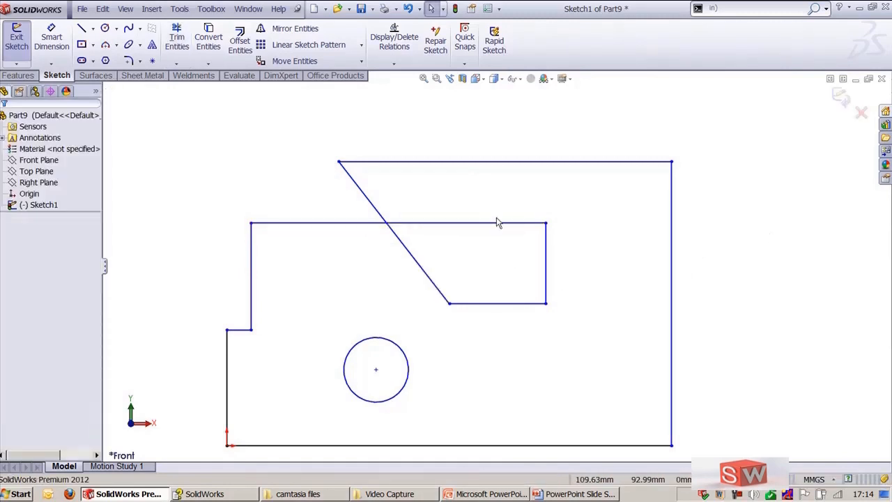
Step: Corner-trim the diagonal line with the notch's top edge and delete the leftover notch lines
{"action": "left_click_drag", "start_coordinate": [575, 194], "coordinate": [490, 308]}
{"action": "left_click", "coordinate": [286, 158]}
{"action": "key", "text": "Return"}
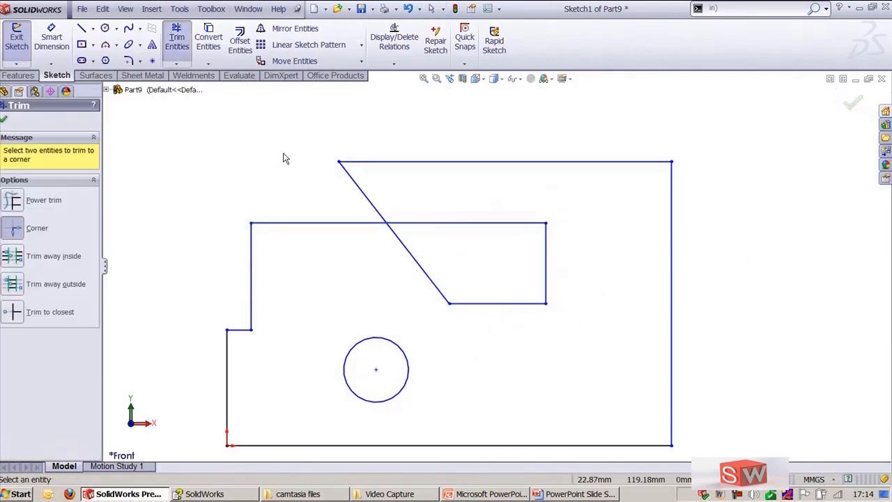
{"action": "left_click", "coordinate": [366, 197]}
{"action": "left_click", "coordinate": [351, 223]}
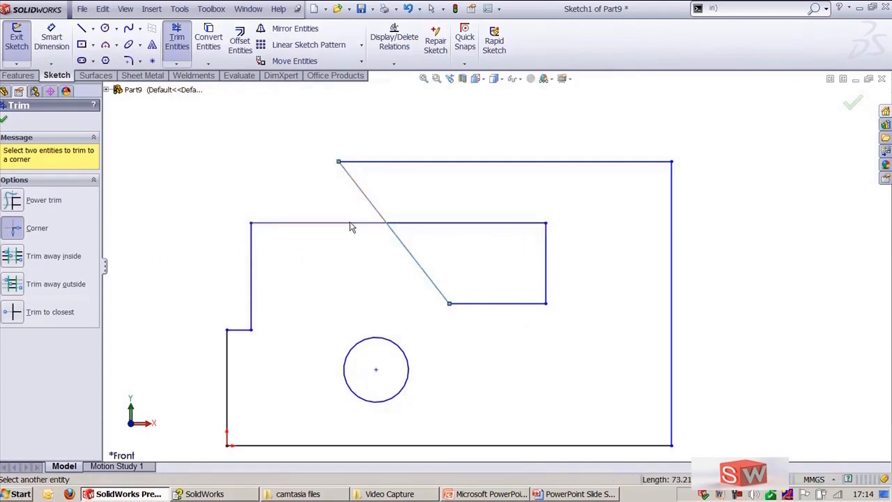
{"action": "key", "text": "Escape"}
{"action": "left_click_drag", "start_coordinate": [577, 203], "coordinate": [436, 331]}
{"action": "key", "text": "Delete"}
Step: Draw a horizontal line extending past both sides of the profile
{"action": "key", "text": "l"}
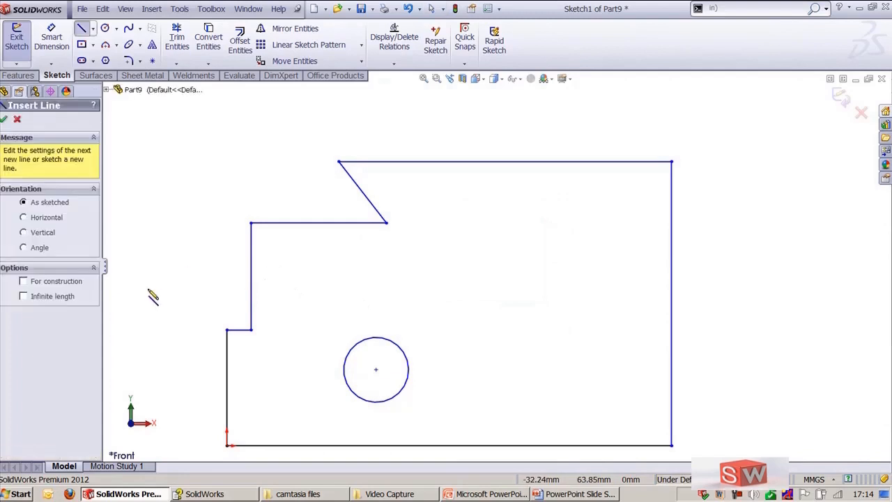
{"action": "left_click", "coordinate": [148, 289]}
{"action": "left_click", "coordinate": [758, 289]}
{"action": "key", "text": "Escape"}
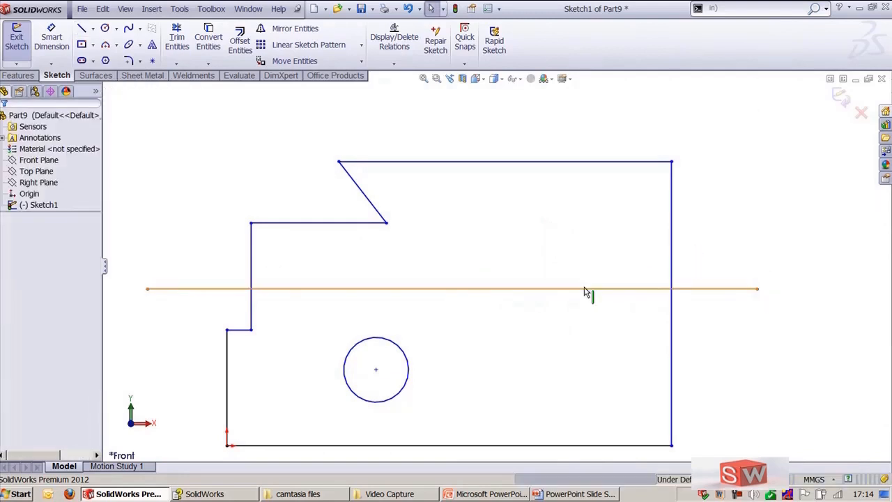
Step: Copy the horizontal line twice, placing one just below it and one through the circle
{"action": "left_click", "coordinate": [587, 290]}
{"action": "left_click_drag", "start_coordinate": [586, 319], "coordinate": [587, 380], "text": "ctrl"}
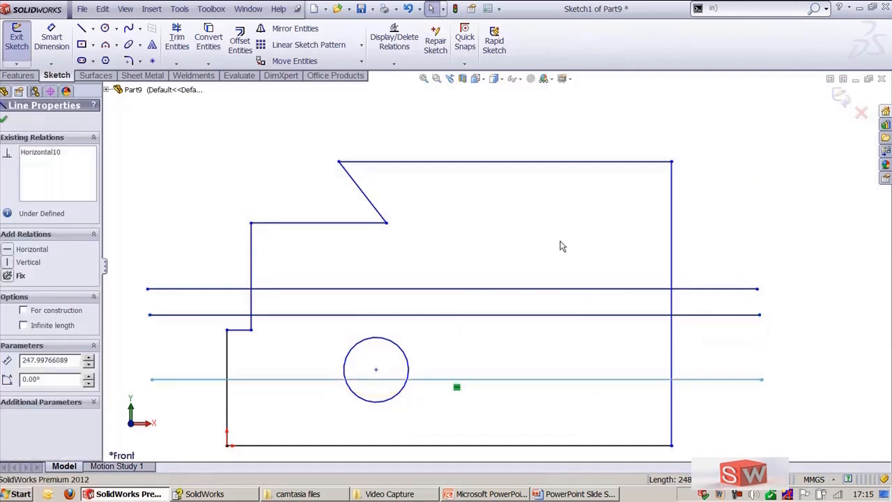
{"action": "left_click", "coordinate": [737, 200]}
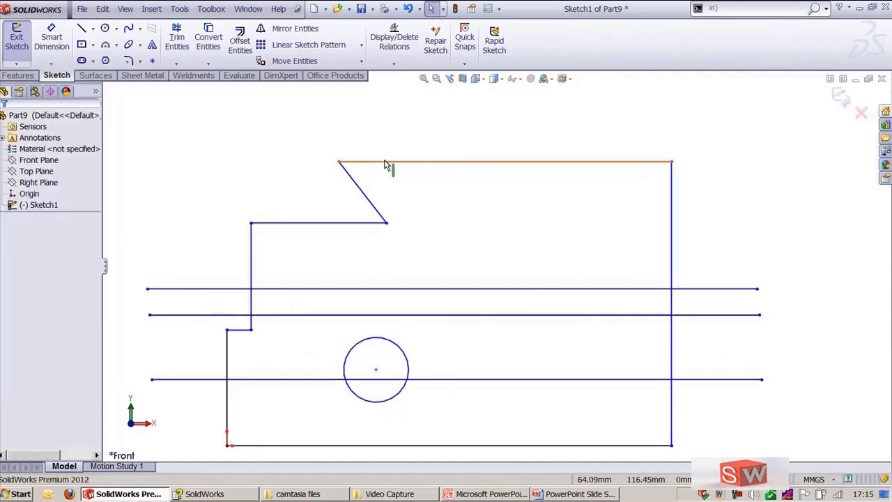
Step: Try trimming away inside, bounded by the profile's left and right edges, across the horizontal lines
{"action": "left_click", "coordinate": [177, 40]}
{"action": "left_click", "coordinate": [21, 259]}
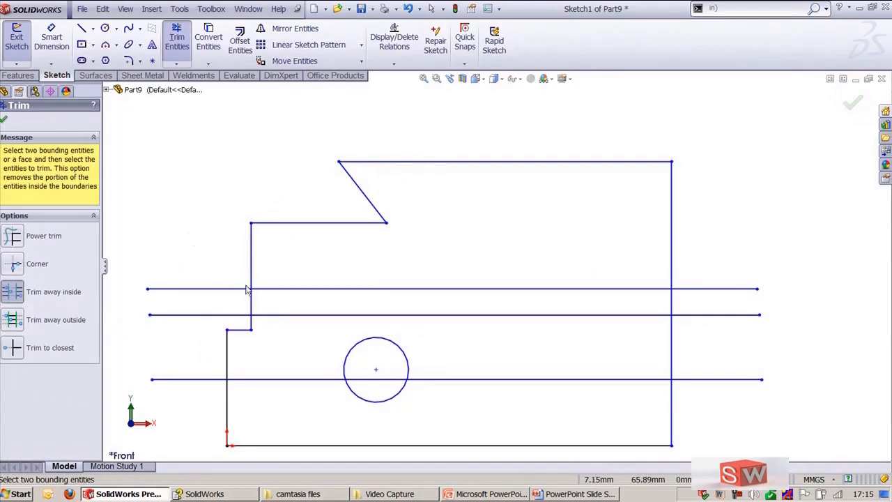
{"action": "left_click", "coordinate": [228, 352]}
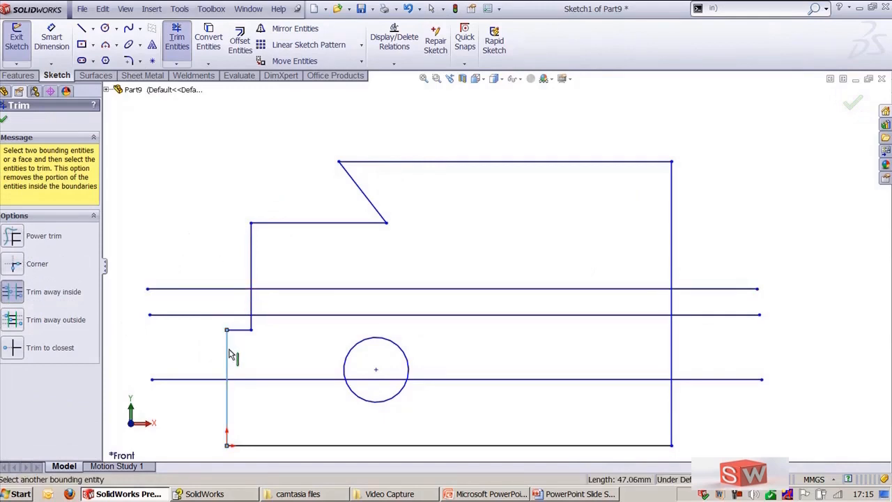
{"action": "left_click", "coordinate": [673, 352]}
{"action": "left_click_drag", "start_coordinate": [496, 232], "coordinate": [433, 409]}
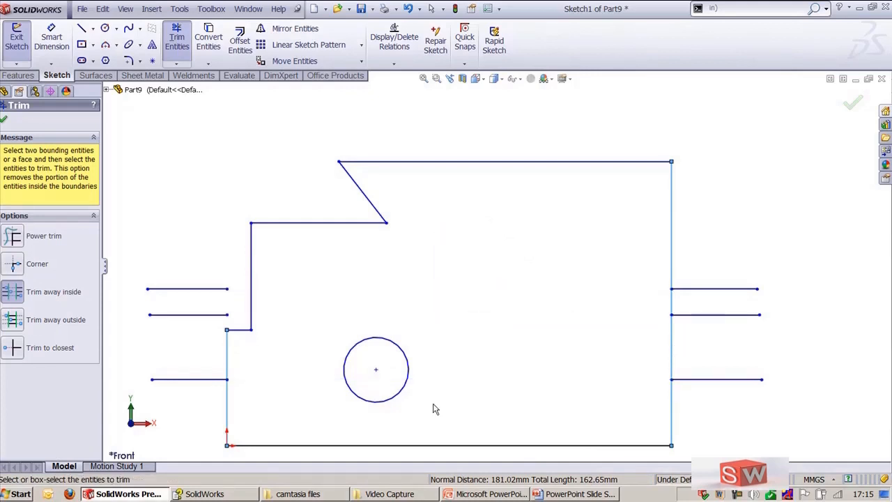
{"action": "key", "text": "Escape"}
{"action": "key", "text": "ctrl+z"}
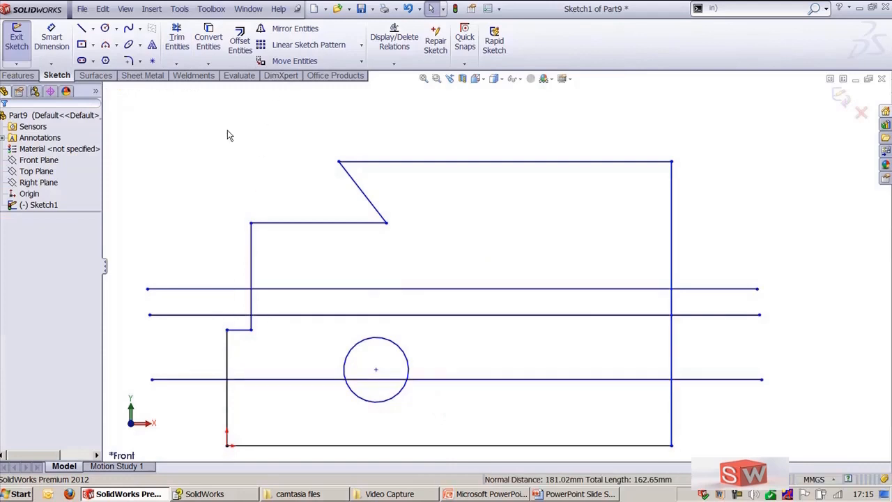
Step: Try trimming away outside, bounded by the profile's left and right edges, on the horizontal lines
{"action": "key", "text": "Return"}
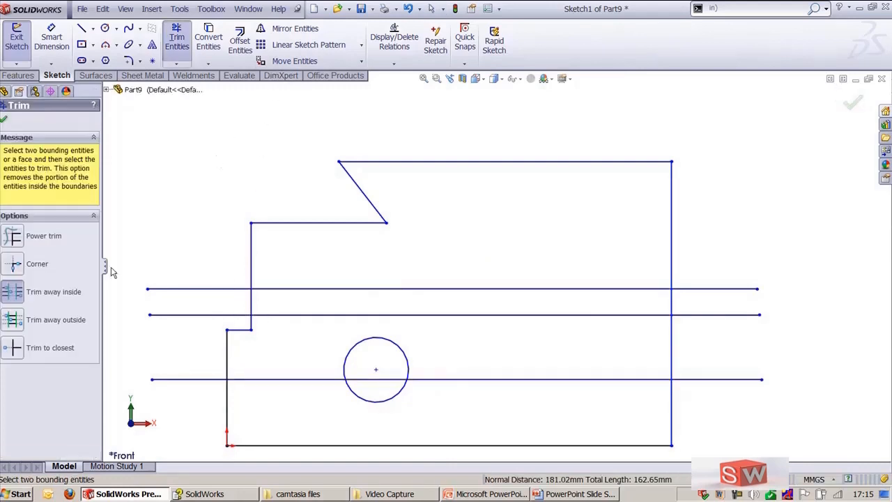
{"action": "left_click", "coordinate": [13, 326]}
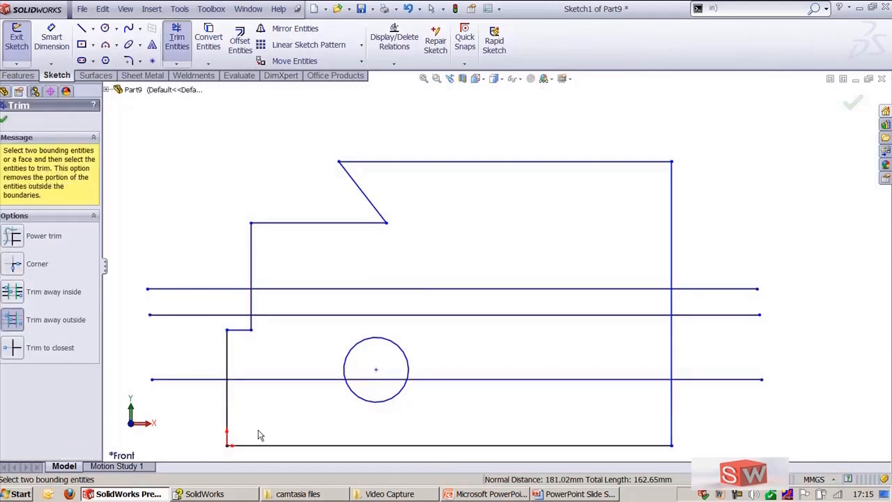
{"action": "left_click", "coordinate": [229, 369]}
{"action": "left_click", "coordinate": [670, 362]}
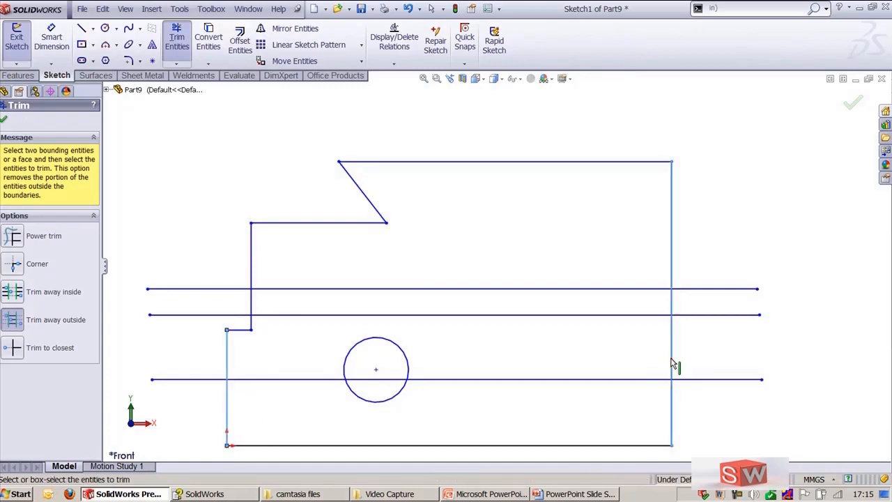
{"action": "left_click_drag", "start_coordinate": [561, 422], "coordinate": [502, 268]}
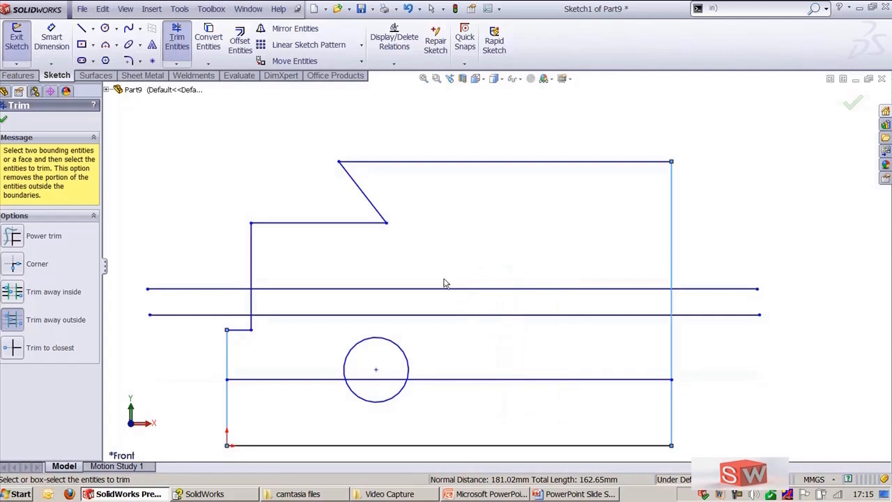
{"action": "left_click_drag", "start_coordinate": [425, 269], "coordinate": [539, 339]}
{"action": "left_click_drag", "start_coordinate": [547, 279], "coordinate": [478, 388]}
{"action": "key", "text": "Escape"}
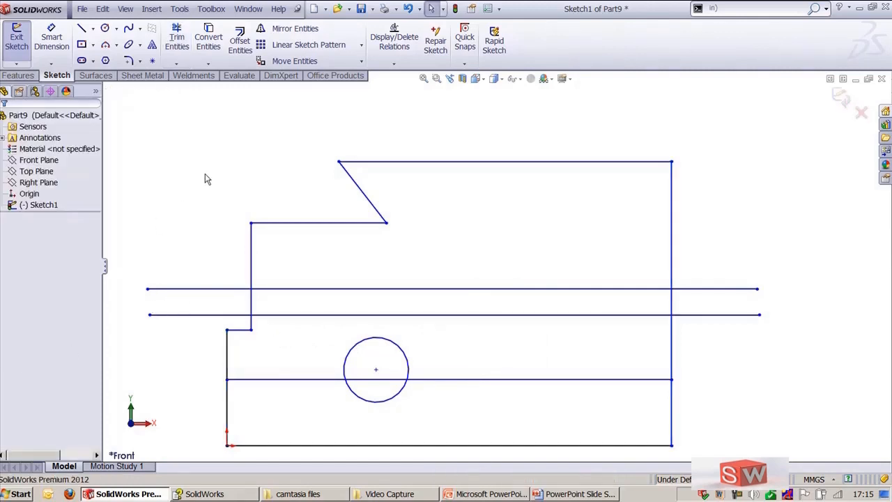
{"action": "key", "text": "ctrl+z"}
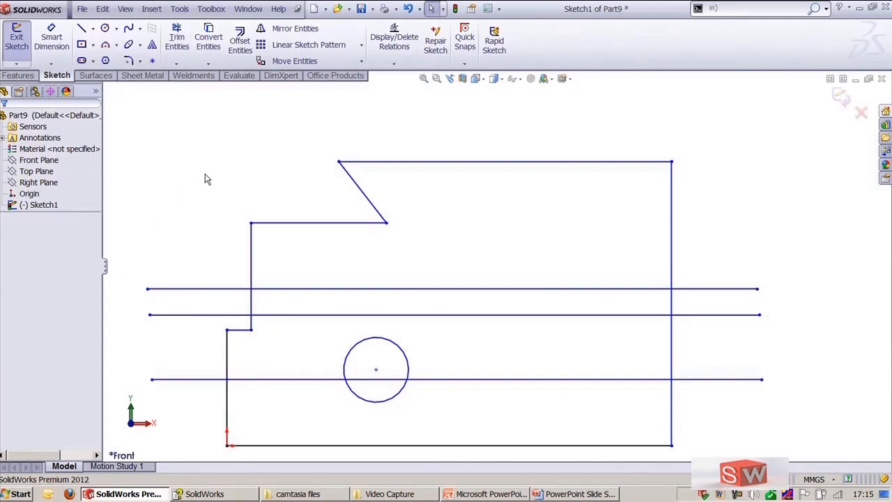
Step: With Trim to closest, remove the notch's lower edge, the circle's upper arc and the short step edge
{"action": "key", "text": "Return"}
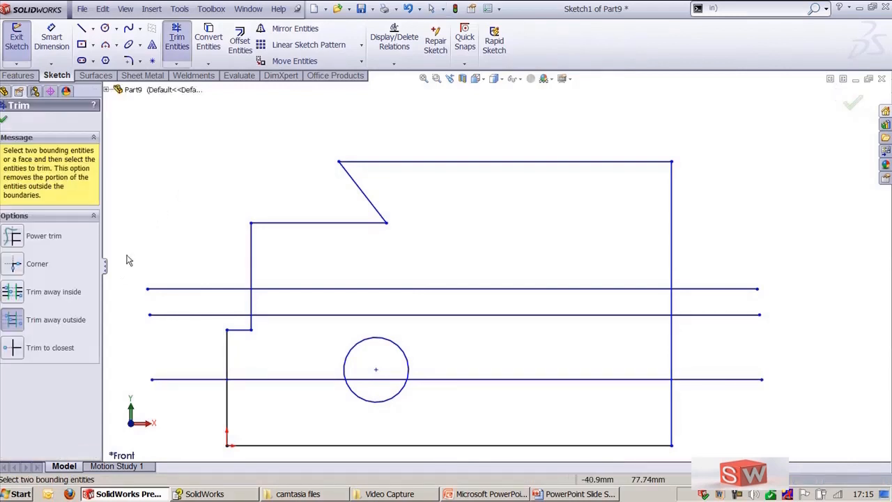
{"action": "left_click", "coordinate": [19, 349]}
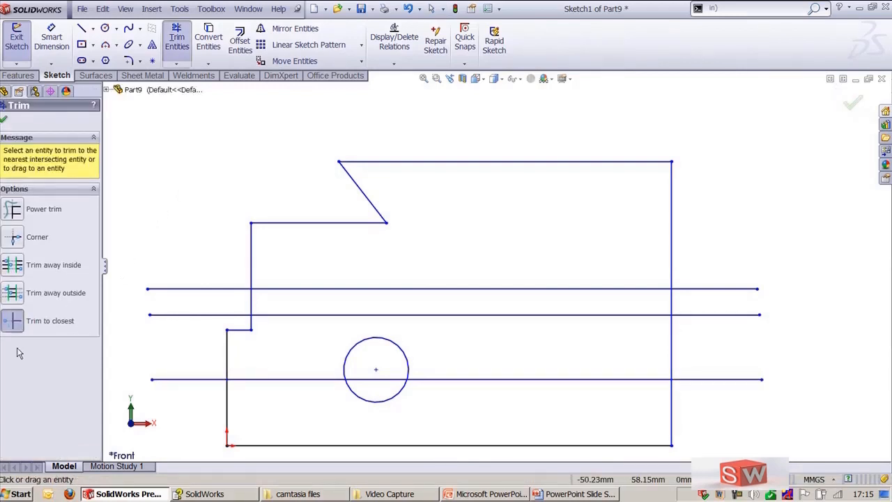
{"action": "left_click", "coordinate": [313, 228]}
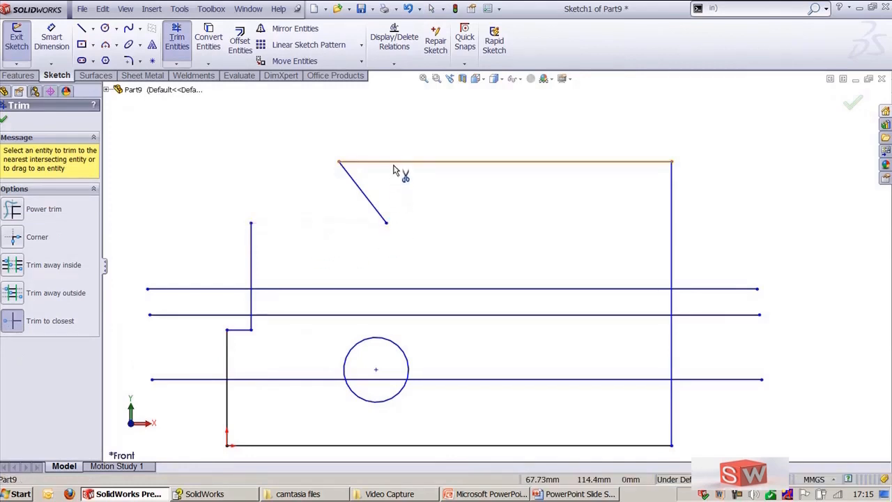
{"action": "left_click", "coordinate": [353, 353]}
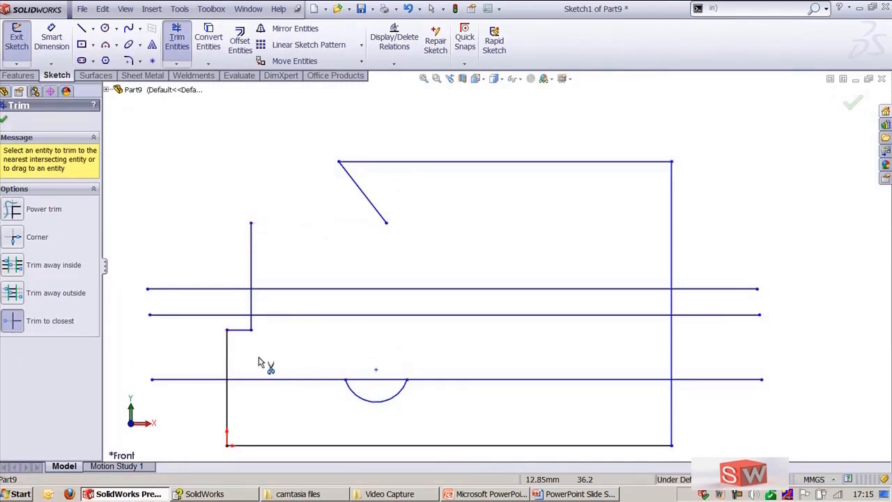
{"action": "left_click", "coordinate": [242, 331]}
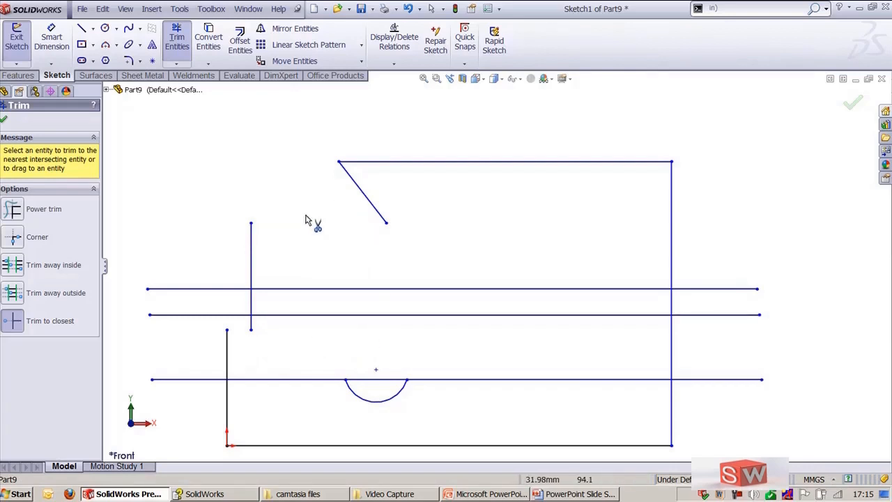
{"action": "key", "text": "Escape"}
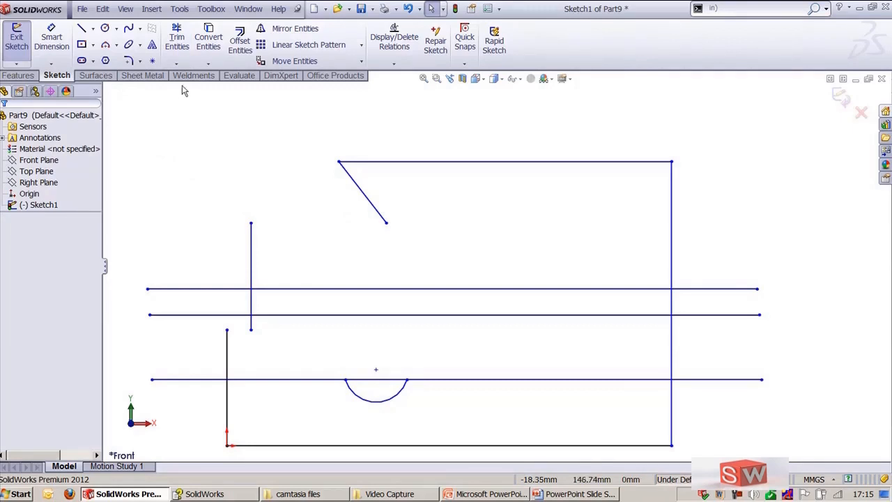
Step: Extend the diagonal notch edge down until it meets the lowest horizontal line
{"action": "left_click", "coordinate": [176, 63]}
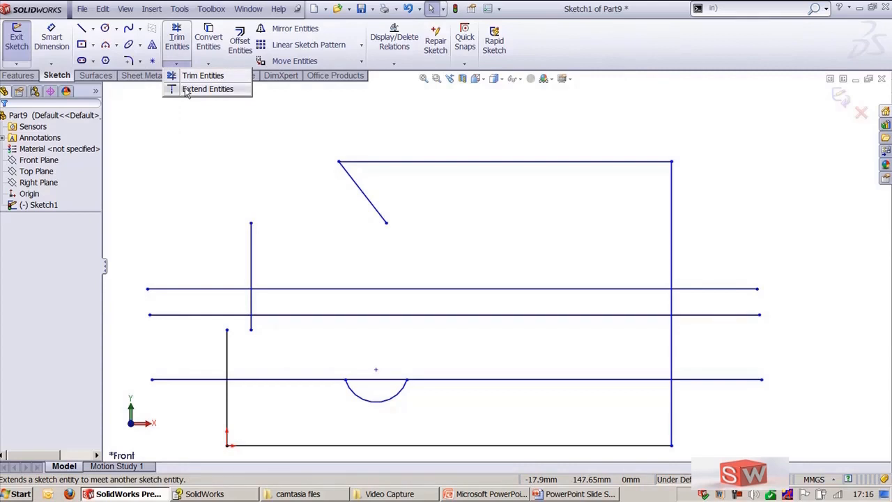
{"action": "left_click", "coordinate": [187, 91]}
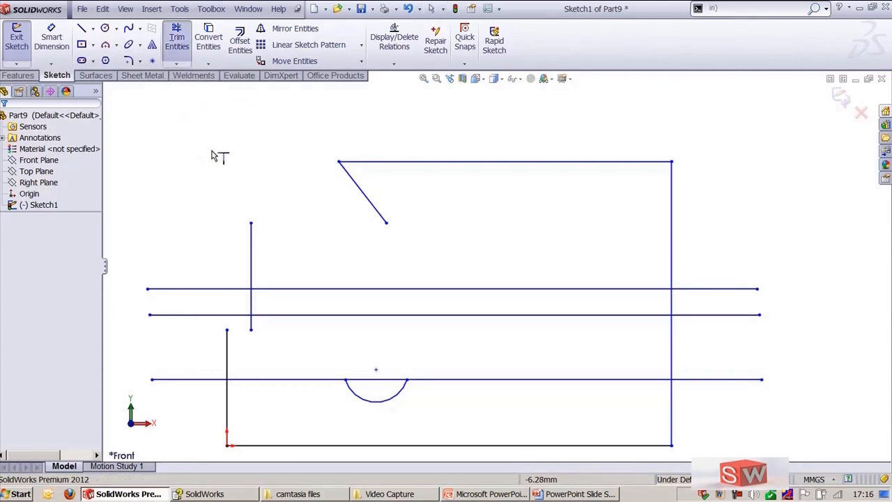
{"action": "left_click", "coordinate": [378, 215]}
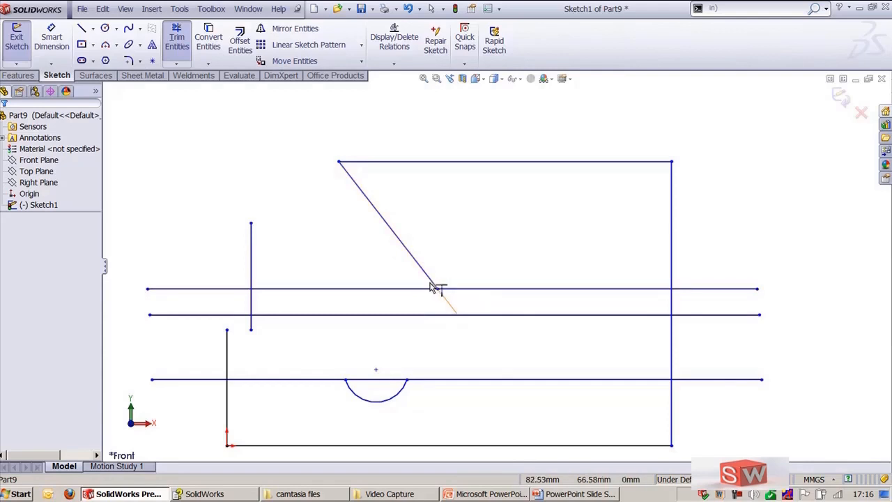
{"action": "left_click", "coordinate": [455, 312]}
{"action": "left_click", "coordinate": [456, 313]}
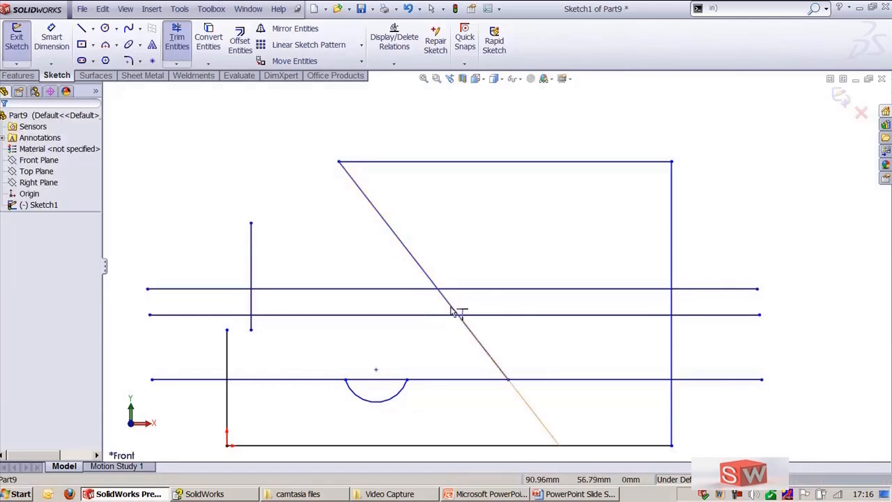
Step: Extend the short vertical line down to the lowest line and the left vertical edge up to the middle line
{"action": "left_click", "coordinate": [251, 325]}
{"action": "left_click", "coordinate": [226, 345]}
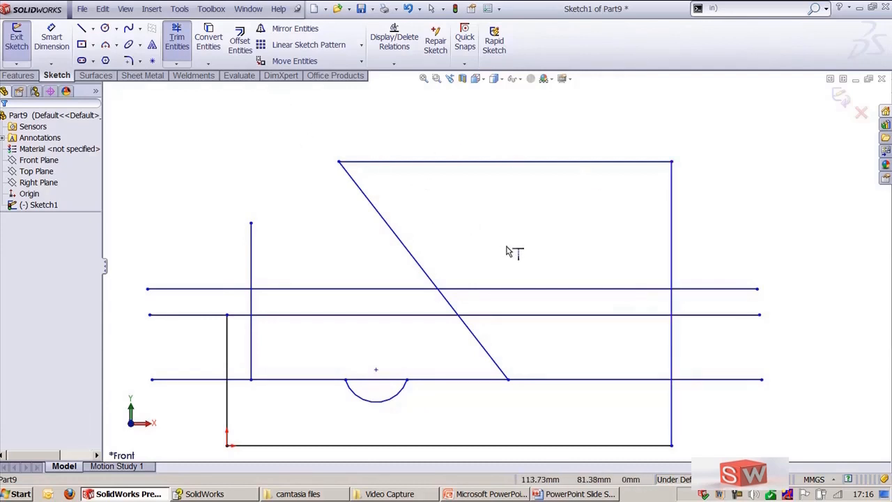
{"action": "key", "text": "Escape"}
Step: Draw two slanted lines, about 71 mm and 36 mm long, in the right half of the profile
{"action": "key", "text": "l"}
{"action": "left_click", "coordinate": [560, 411]}
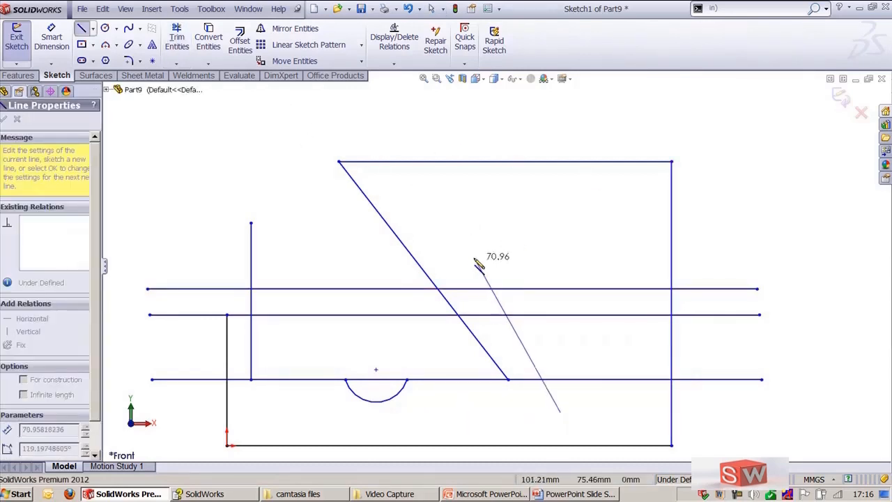
{"action": "left_click", "coordinate": [444, 240]}
{"action": "key", "text": "Escape"}
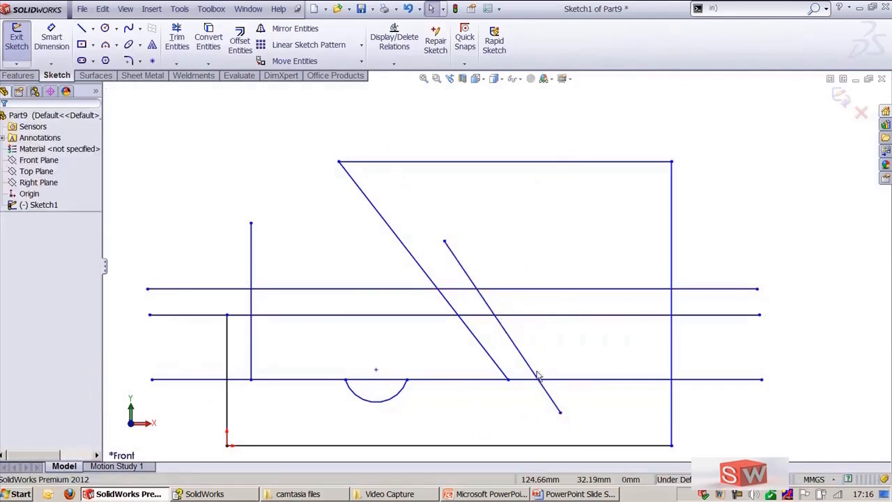
{"action": "key", "text": "l"}
{"action": "left_click", "coordinate": [601, 424]}
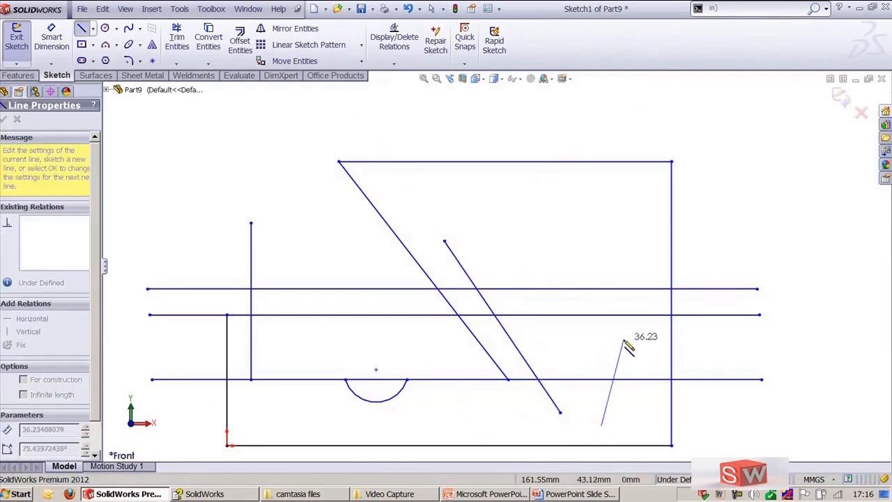
{"action": "left_click", "coordinate": [623, 340]}
{"action": "key", "text": "Escape"}
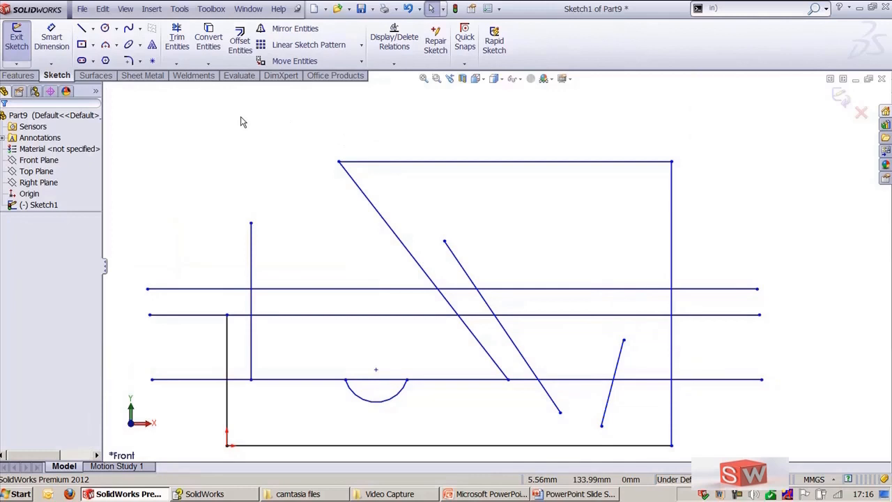
Step: Extend the short slanted line up to the nearest horizontal line
{"action": "left_click", "coordinate": [177, 41]}
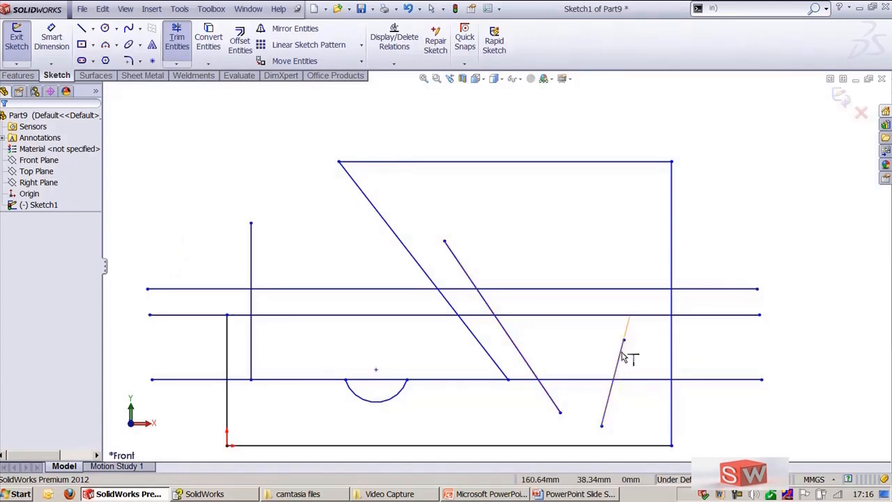
{"action": "left_click", "coordinate": [642, 293]}
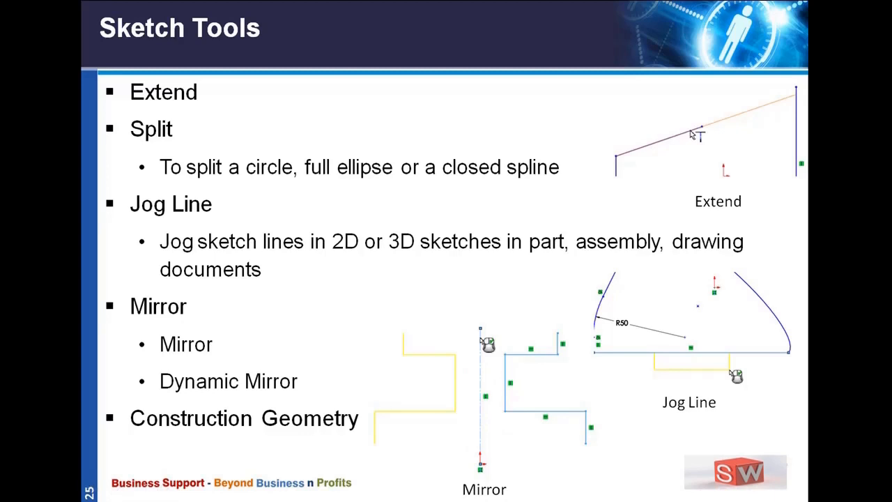
Step: Switch to SolidWorks and create a new part document
{"action": "key", "text": "alt+Tab"}
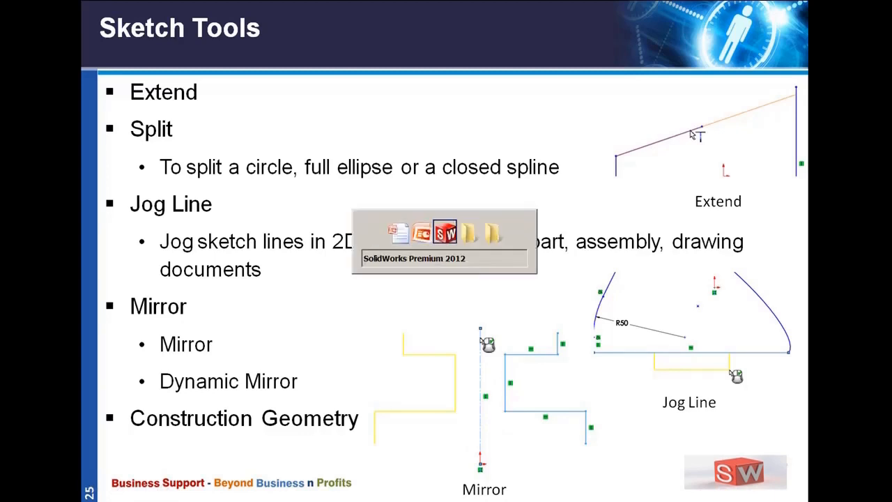
{"action": "left_click", "coordinate": [82, 8]}
{"action": "left_click", "coordinate": [86, 25]}
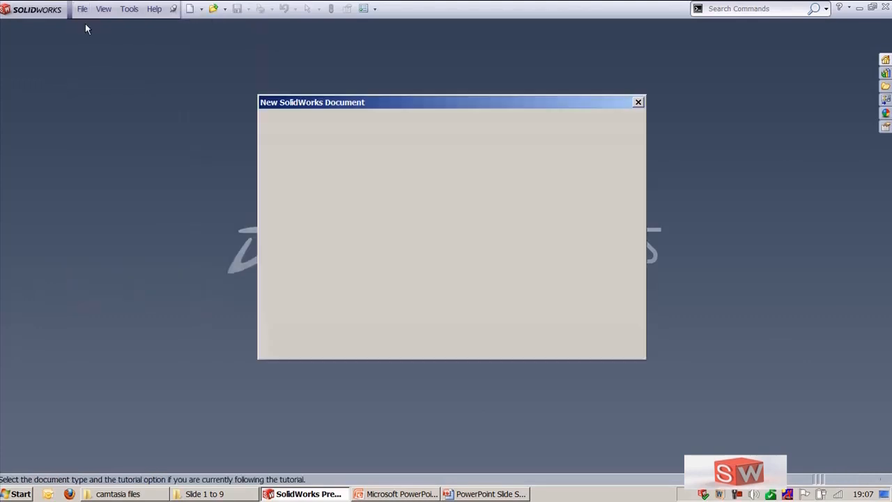
{"action": "double_click", "coordinate": [309, 158]}
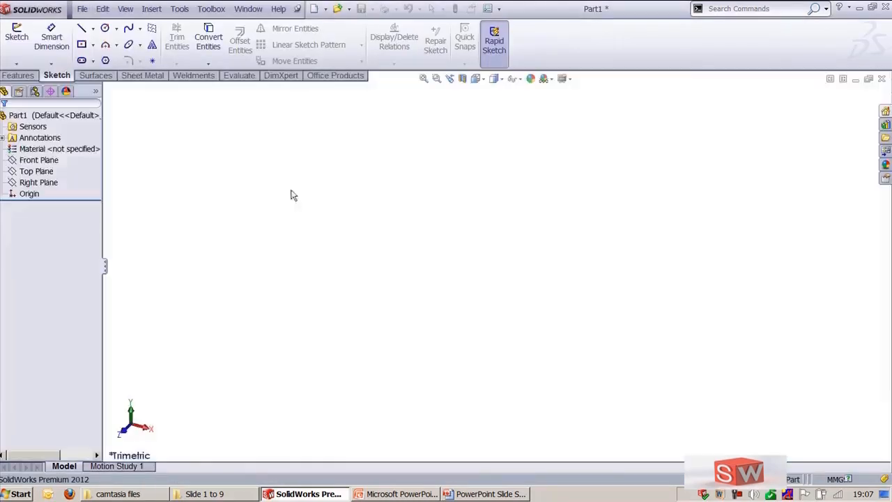
Step: Start a new sketch on the Front Plane
{"action": "left_click", "coordinate": [30, 163]}
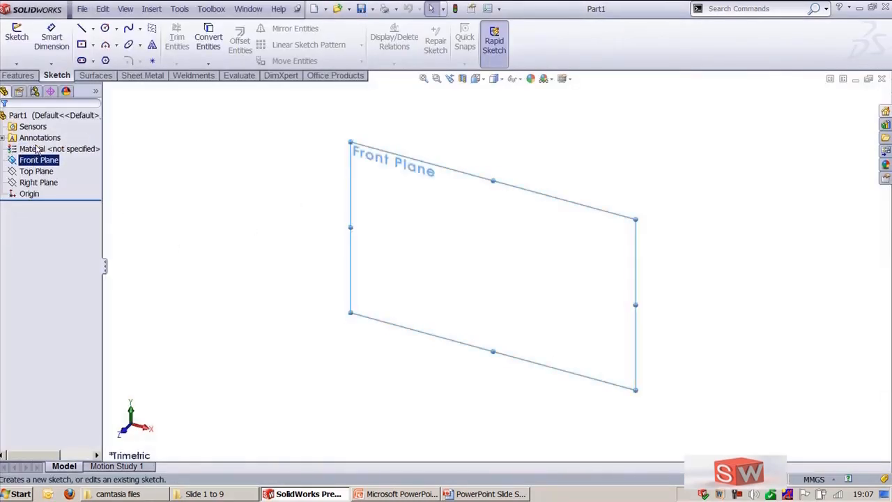
{"action": "left_click", "coordinate": [17, 36]}
{"action": "left_click", "coordinate": [273, 246]}
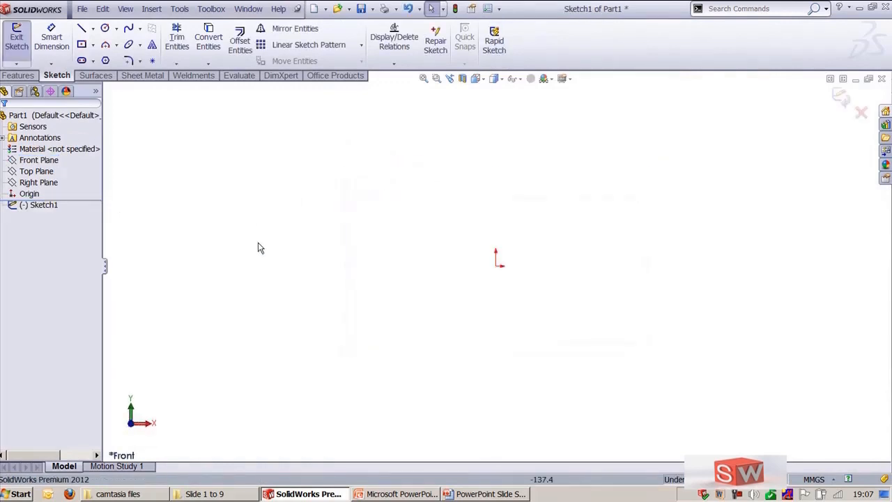
Step: Draw a circle centred on the origin with a radius of about 41 mm
{"action": "left_click", "coordinate": [104, 29]}
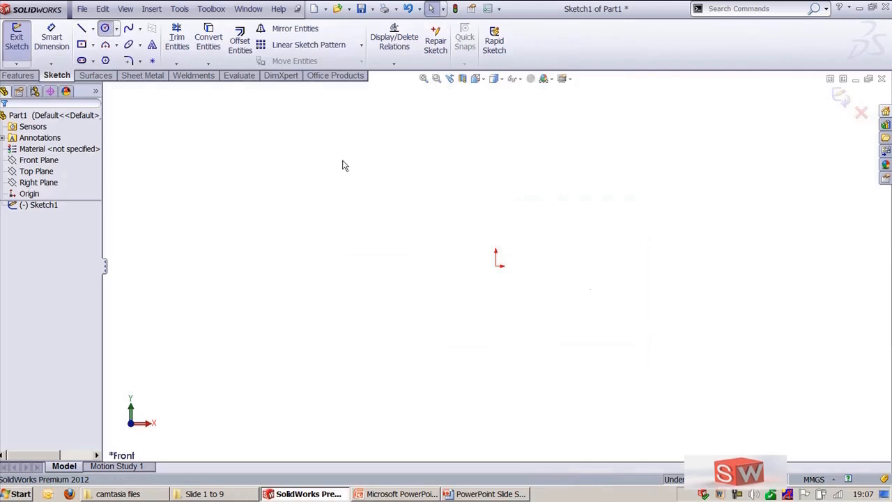
{"action": "left_click", "coordinate": [496, 265]}
{"action": "left_click", "coordinate": [563, 293]}
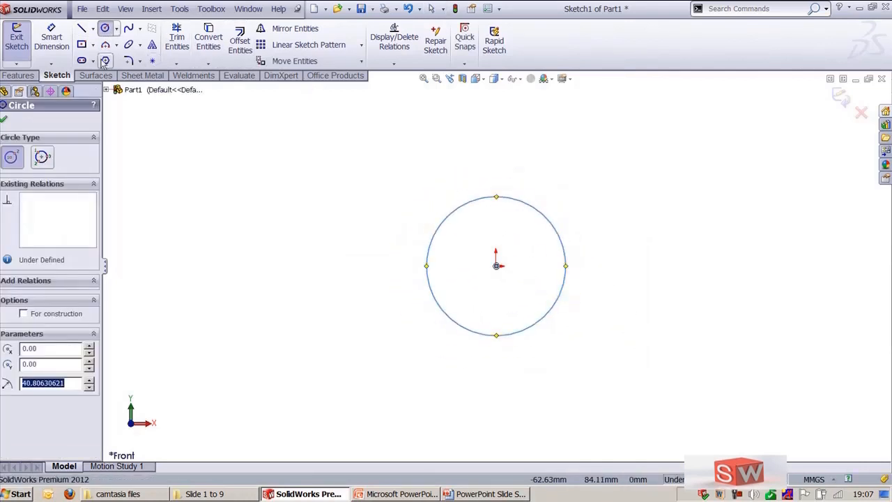
Step: Draw a corner rectangle from the circle's top quadrant, about 153 mm wide and 78 mm tall, to the right
{"action": "left_click", "coordinate": [81, 44]}
{"action": "left_click", "coordinate": [496, 196]}
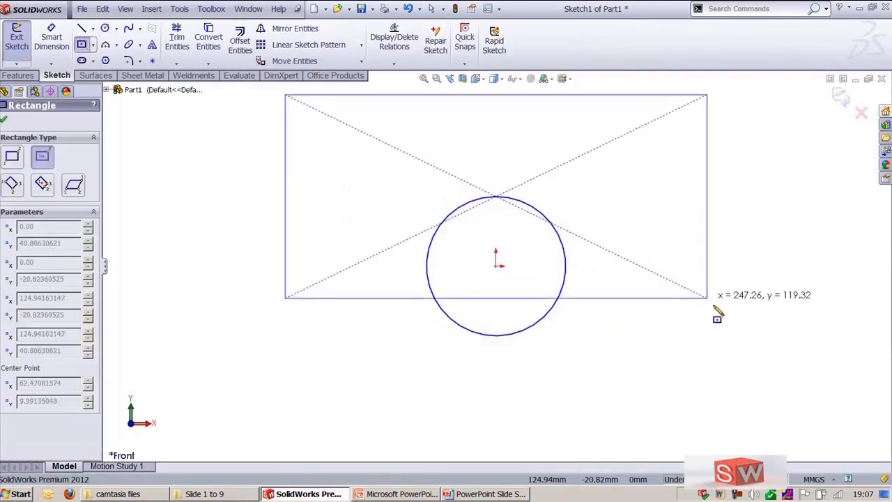
{"action": "left_click", "coordinate": [12, 156]}
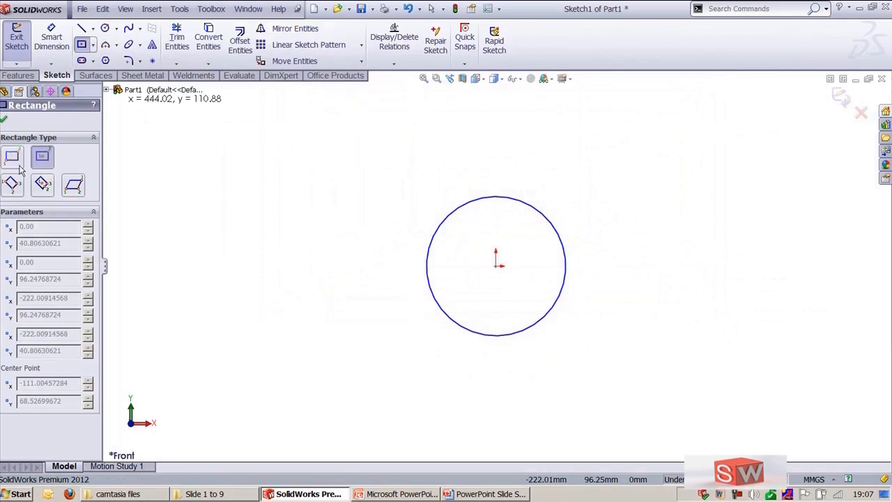
{"action": "left_click", "coordinate": [496, 197]}
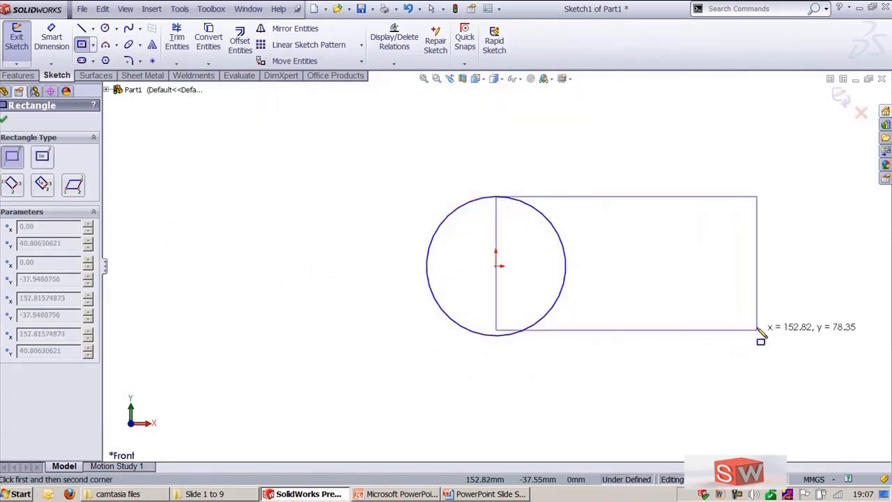
{"action": "left_click", "coordinate": [755, 335]}
{"action": "key", "text": "Escape"}
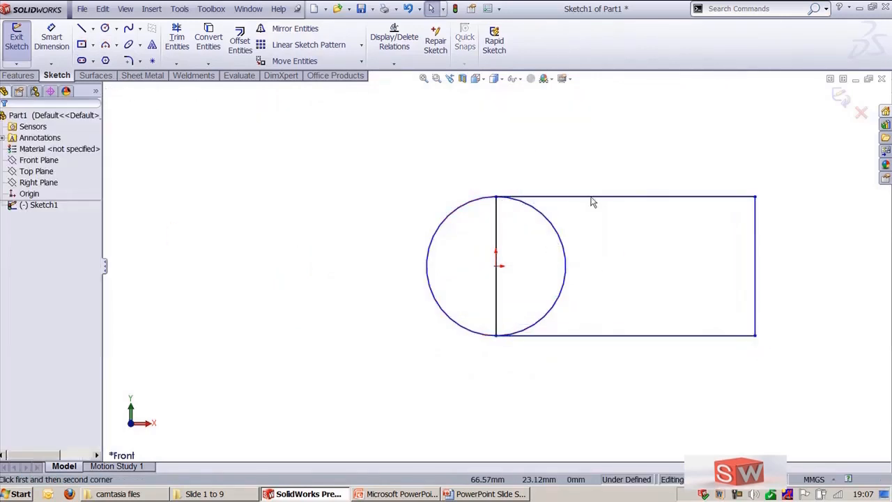
Step: Split the circle at its left and right quadrant points with Split Entities
{"action": "scroll", "coordinate": [522, 160], "scroll_direction": "down", "scroll_amount": 1}
{"action": "middle_click_drag", "start_coordinate": [575, 141], "coordinate": [478, 169], "text": "ctrl"}
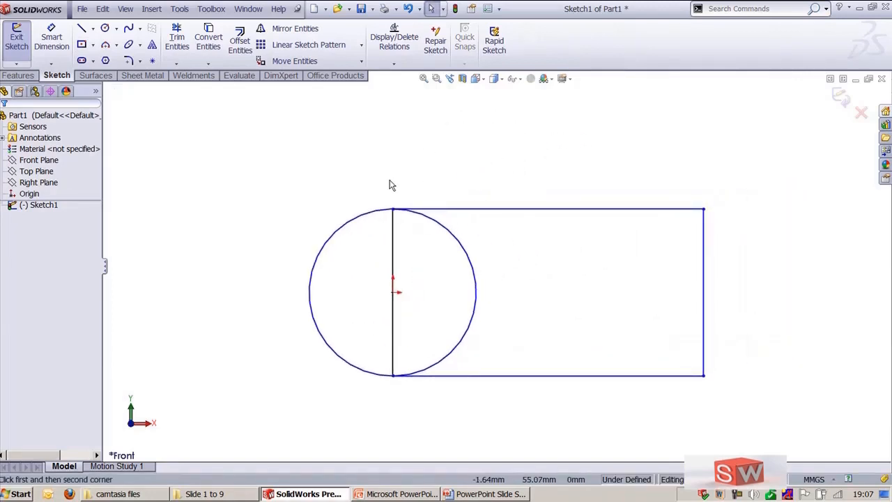
{"action": "left_click", "coordinate": [179, 9]}
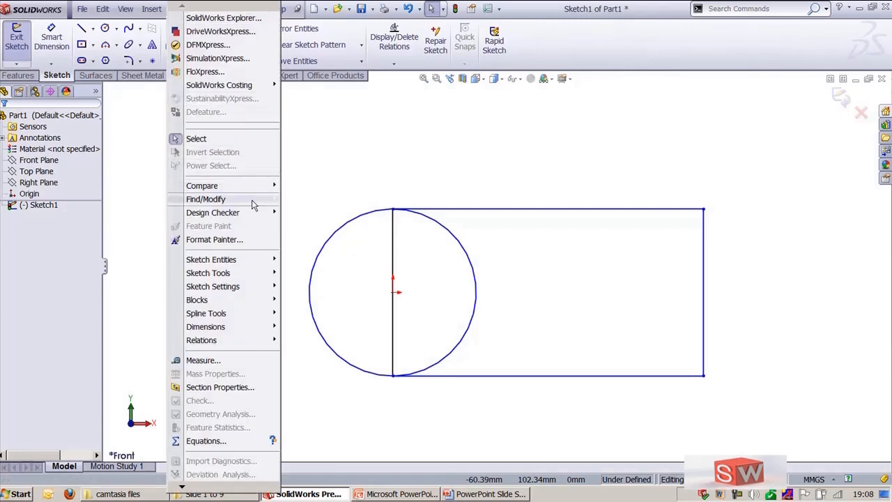
{"action": "mouse_move", "coordinate": [265, 274]}
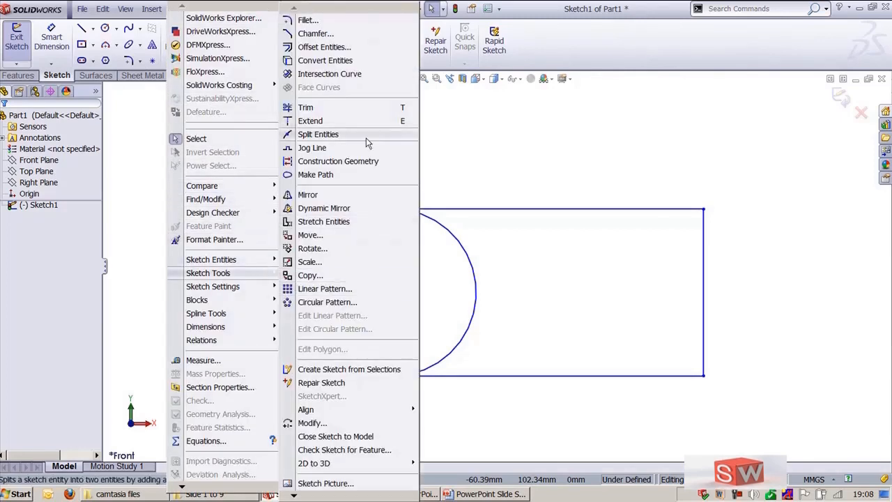
{"action": "left_click", "coordinate": [318, 134]}
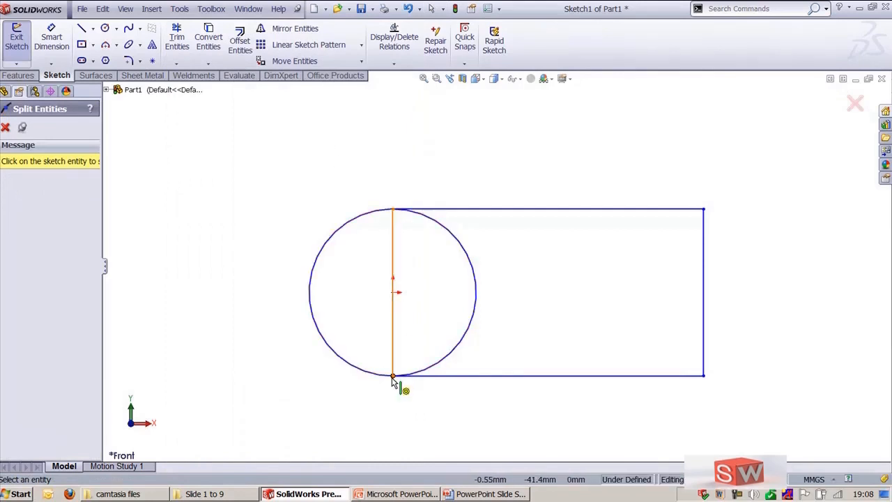
{"action": "left_click", "coordinate": [309, 292]}
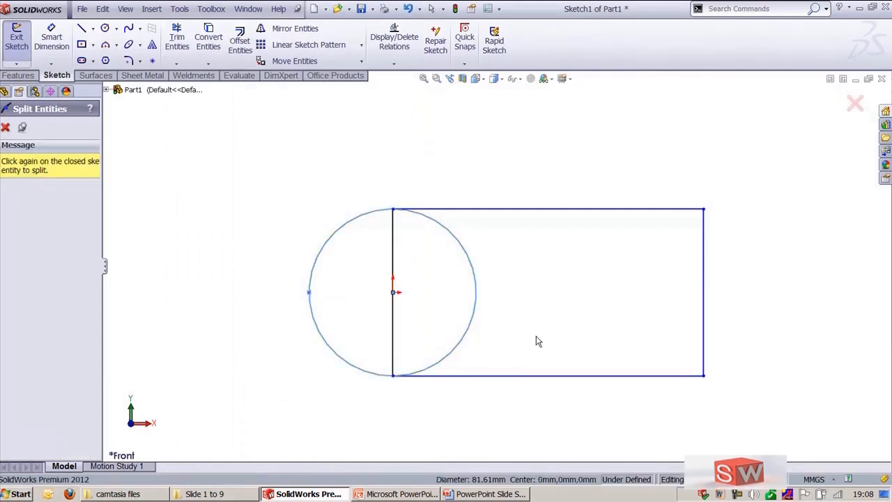
{"action": "left_click", "coordinate": [476, 294]}
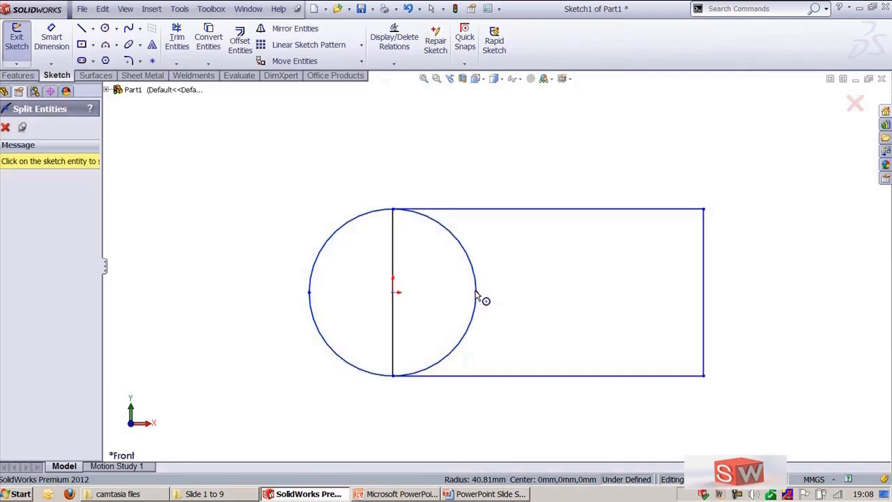
{"action": "key", "text": "Escape"}
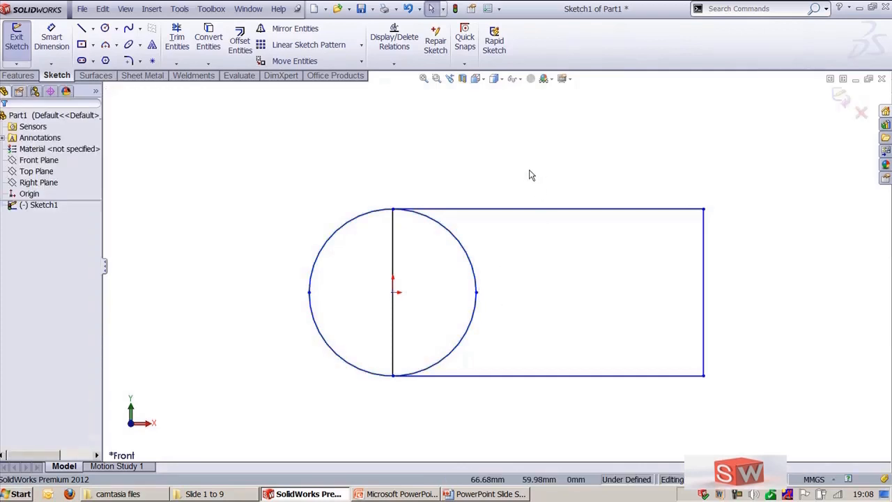
Step: Trim the circle's upper-right arc, then undo the trim
{"action": "key", "text": "t"}
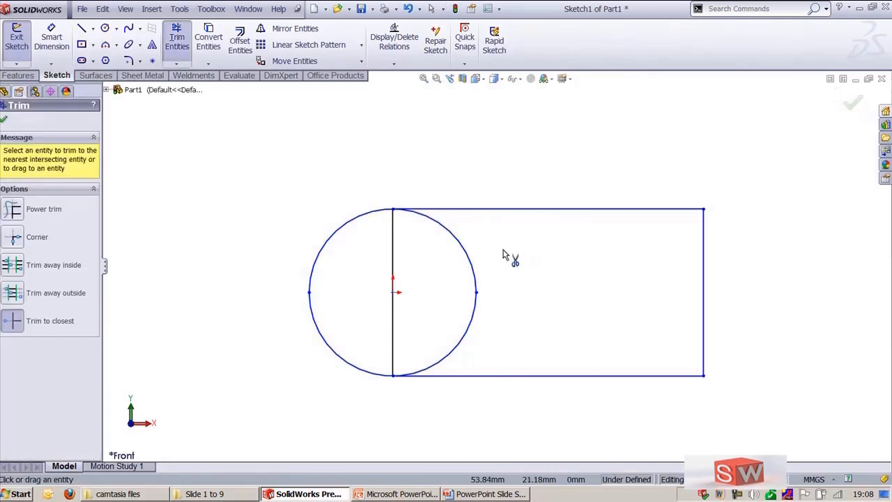
{"action": "left_click", "coordinate": [469, 255]}
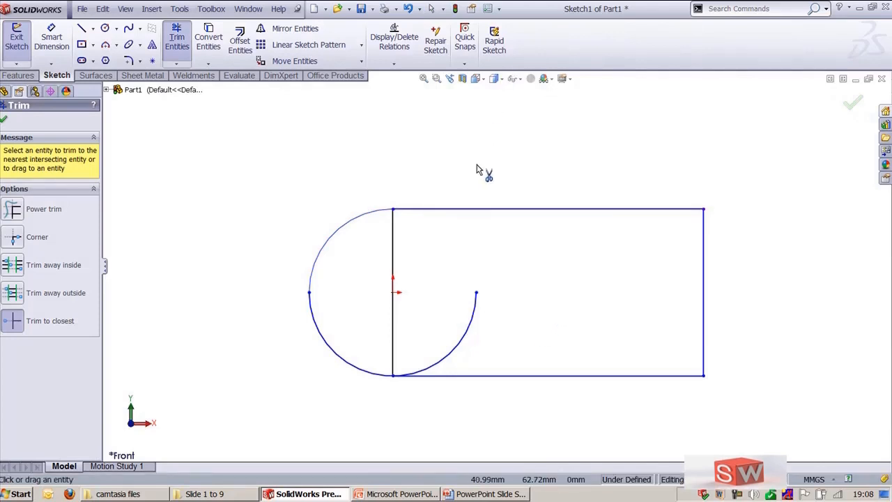
{"action": "key", "text": "Escape"}
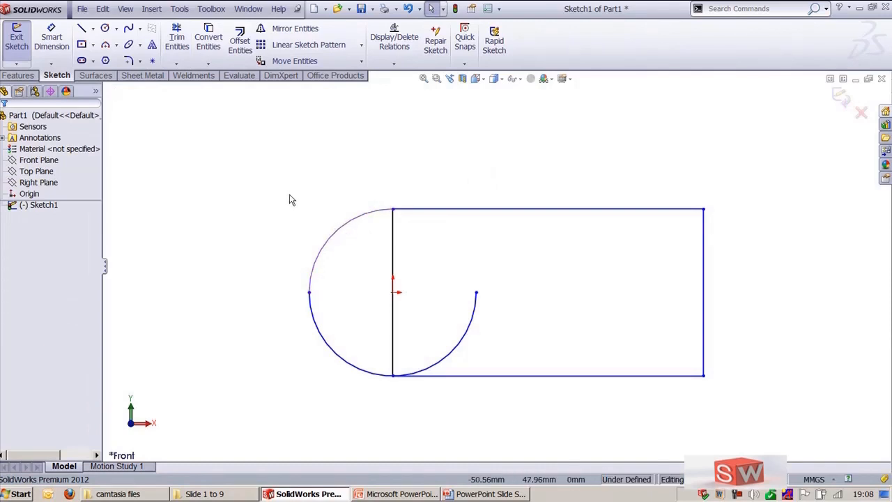
{"action": "key", "text": "ctrl+z"}
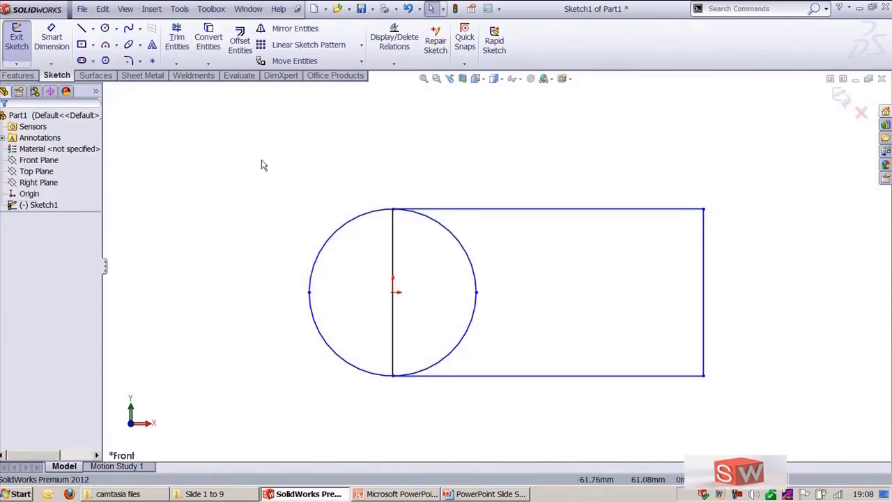
Step: Draw an ellipse inside the rectangle with radii of about 33 mm and 25 mm
{"action": "left_click", "coordinate": [129, 45]}
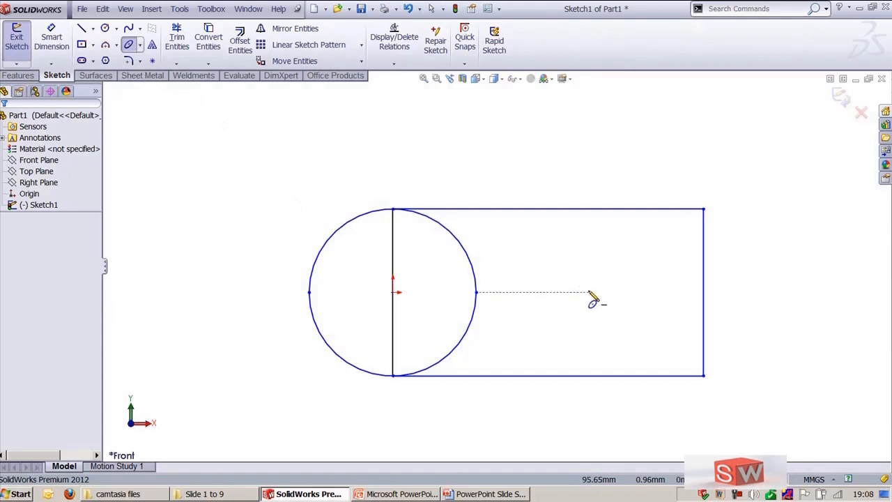
{"action": "left_click", "coordinate": [589, 292]}
{"action": "left_click", "coordinate": [656, 292]}
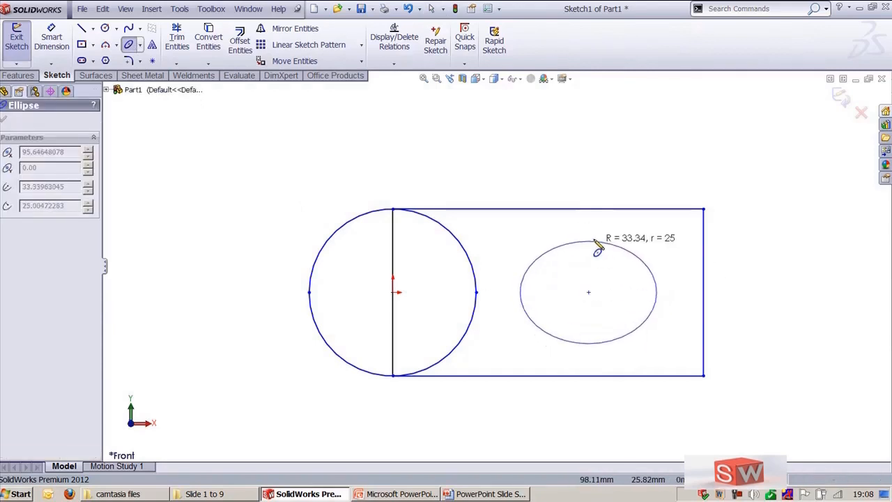
{"action": "left_click", "coordinate": [590, 238]}
{"action": "key", "text": "Escape"}
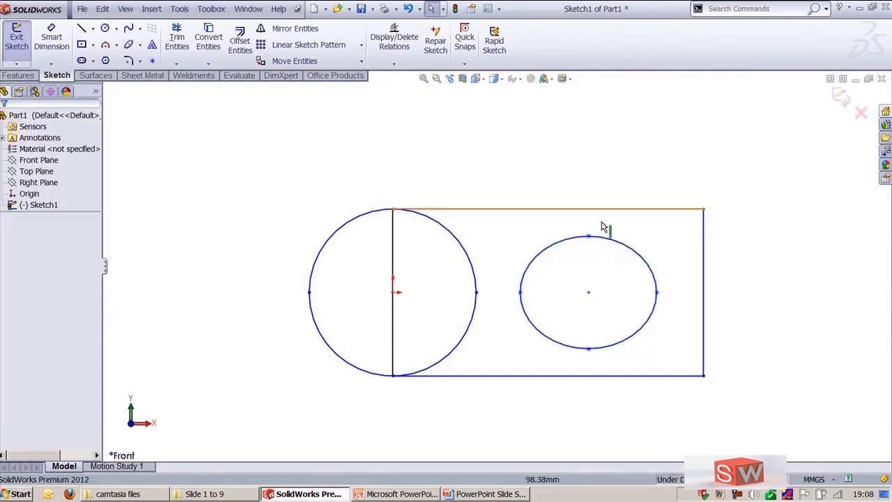
Step: Split the ellipse at its left and right quadrant points with Split Entities
{"action": "scroll", "coordinate": [673, 342], "scroll_direction": "down", "scroll_amount": 3}
{"action": "scroll", "coordinate": [595, 326], "scroll_direction": "down", "scroll_amount": 1}
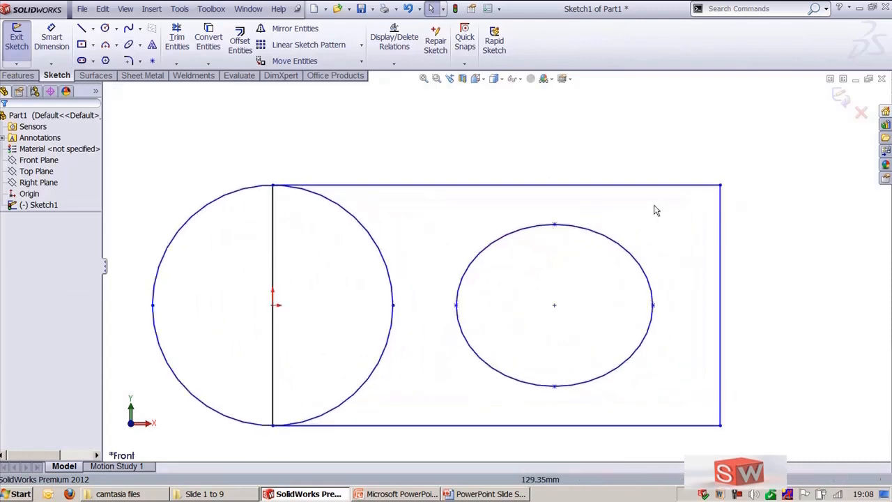
{"action": "left_click", "coordinate": [179, 8]}
{"action": "mouse_move", "coordinate": [259, 279]}
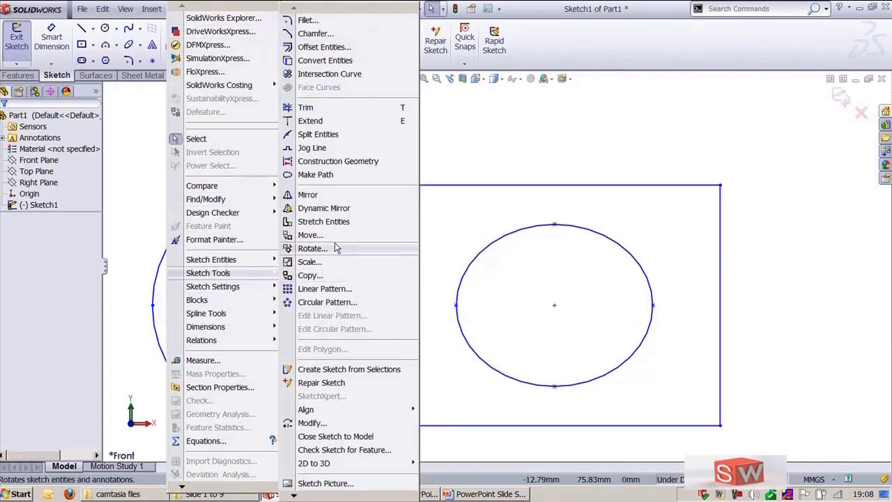
{"action": "left_click", "coordinate": [318, 134]}
{"action": "left_click", "coordinate": [457, 306]}
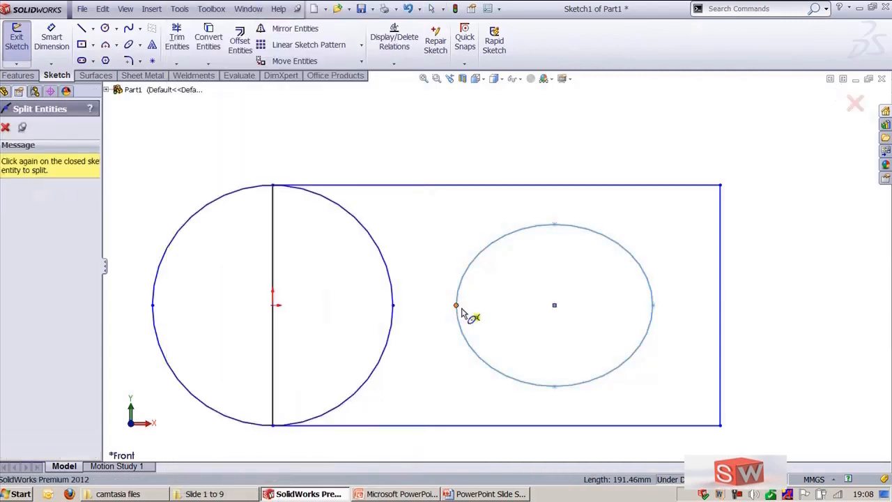
{"action": "left_click", "coordinate": [653, 306]}
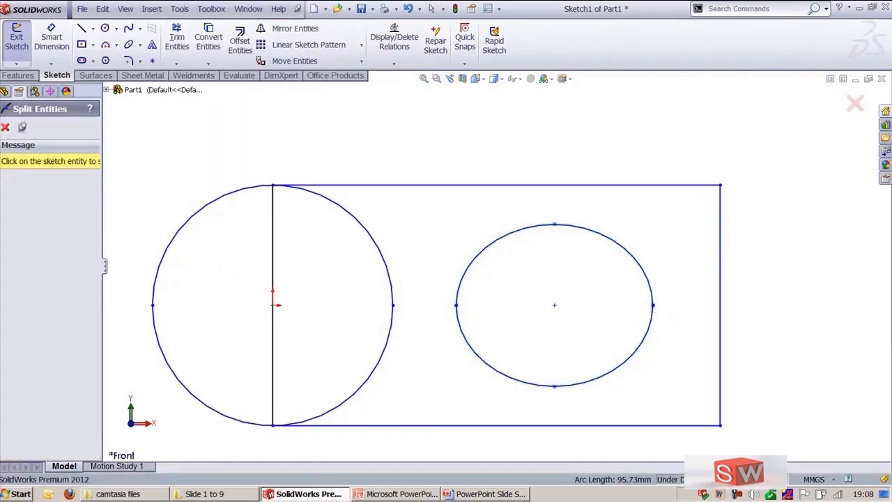
{"action": "key", "text": "Escape"}
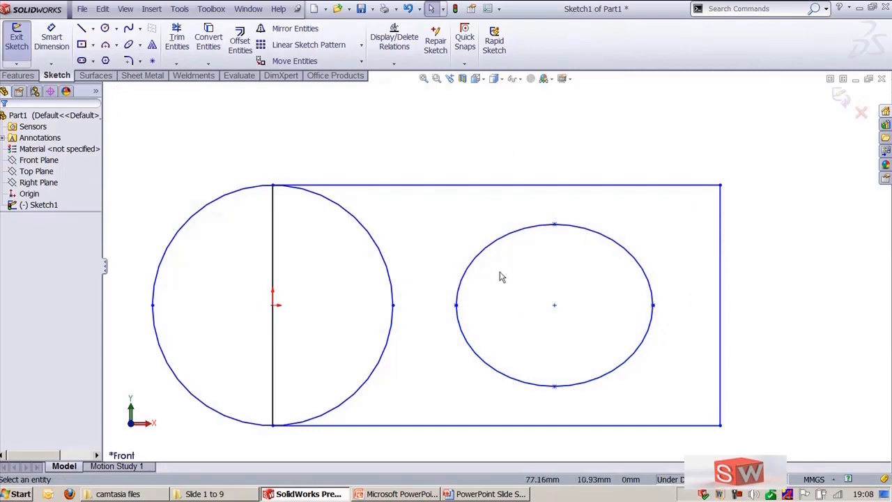
Step: Trim away the upper half of the split ellipse
{"action": "key", "text": "t"}
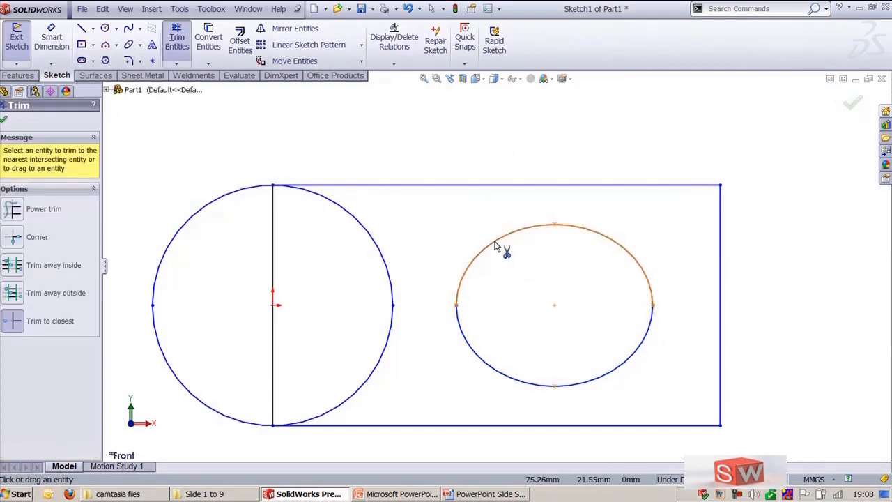
{"action": "left_click", "coordinate": [497, 253]}
{"action": "key", "text": "Escape"}
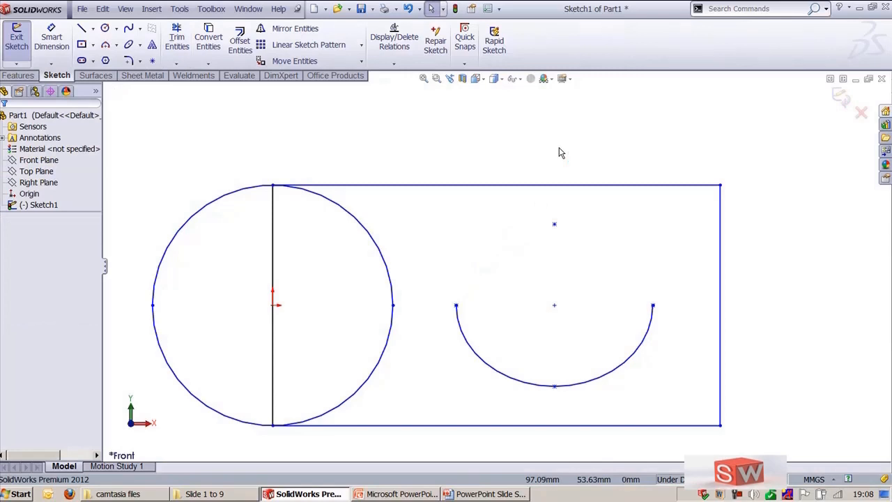
Step: Delete the remaining lower arc of the ellipse
{"action": "key", "text": "z"}
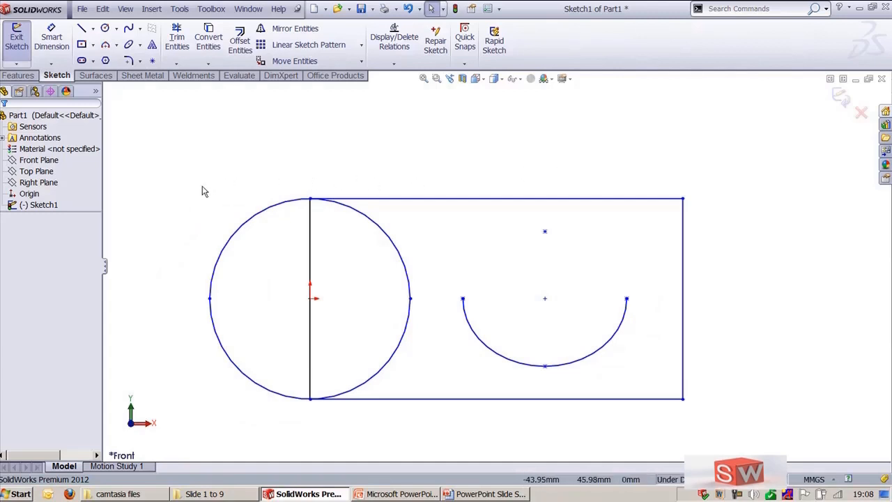
{"action": "left_click", "coordinate": [528, 368]}
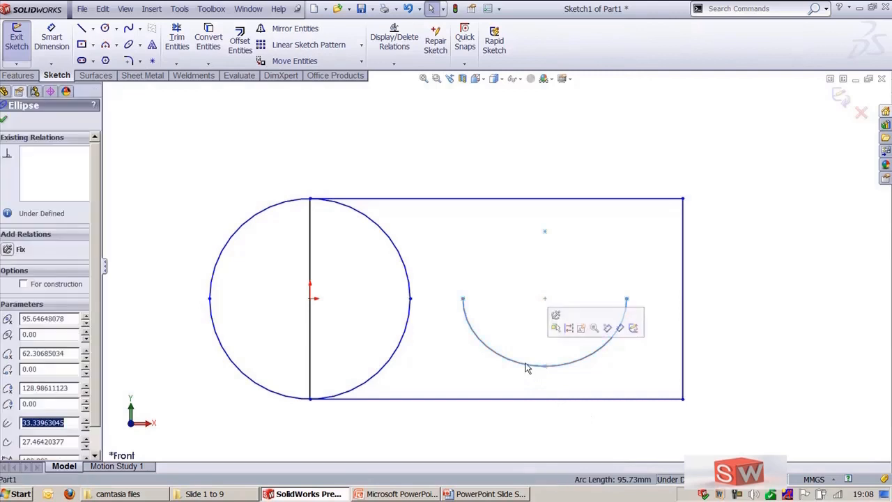
{"action": "key", "text": "Delete"}
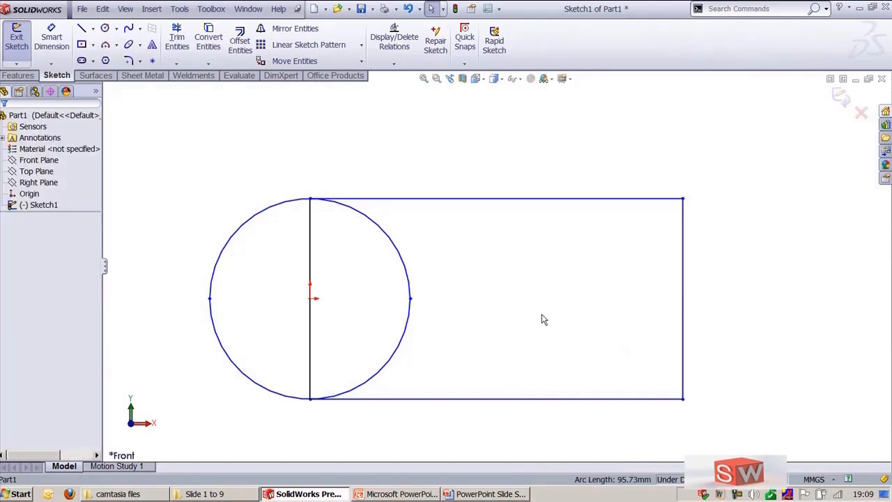
Step: Add jogs to the rectangle's bottom edge and right edge with Jog Line
{"action": "key", "text": "shift+z"}
{"action": "middle_click_drag", "start_coordinate": [542, 314], "coordinate": [570, 250], "text": "ctrl"}
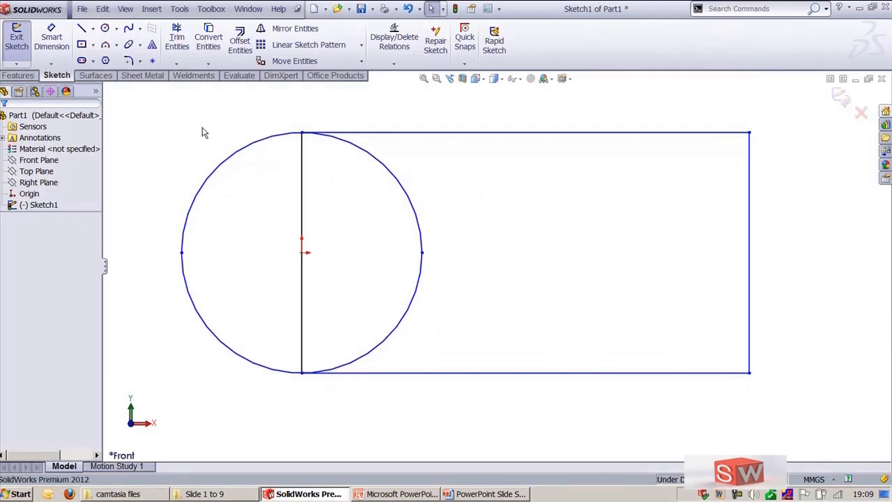
{"action": "left_click", "coordinate": [180, 9]}
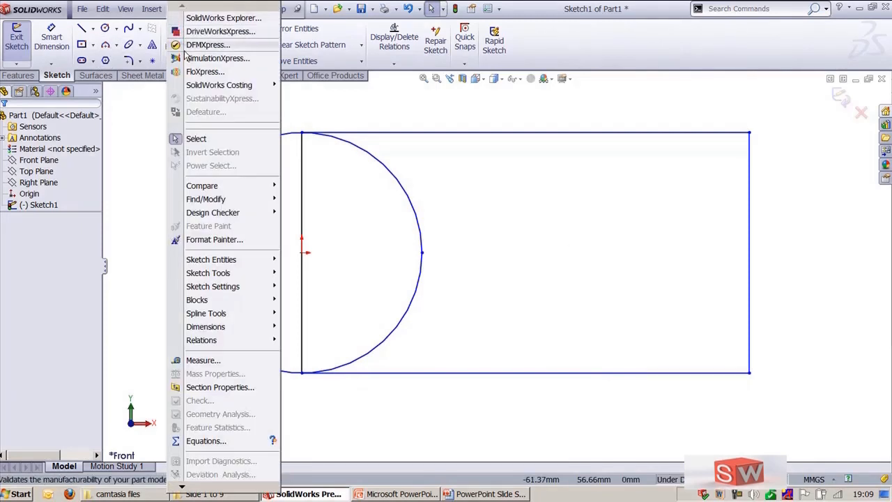
{"action": "mouse_move", "coordinate": [241, 277]}
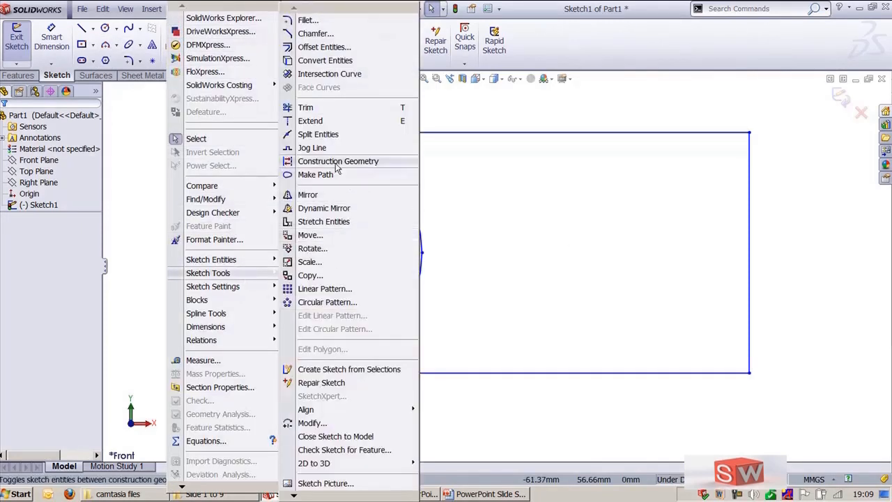
{"action": "left_click", "coordinate": [314, 148]}
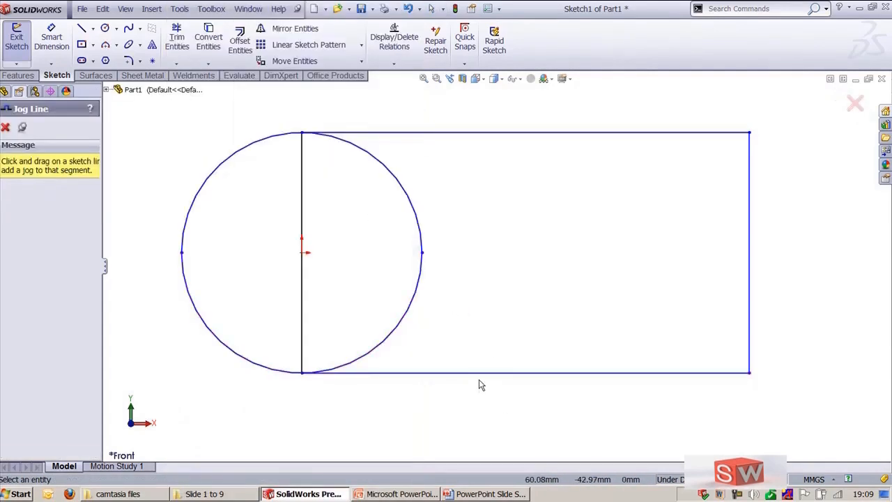
{"action": "left_click_drag", "start_coordinate": [479, 374], "coordinate": [592, 412]}
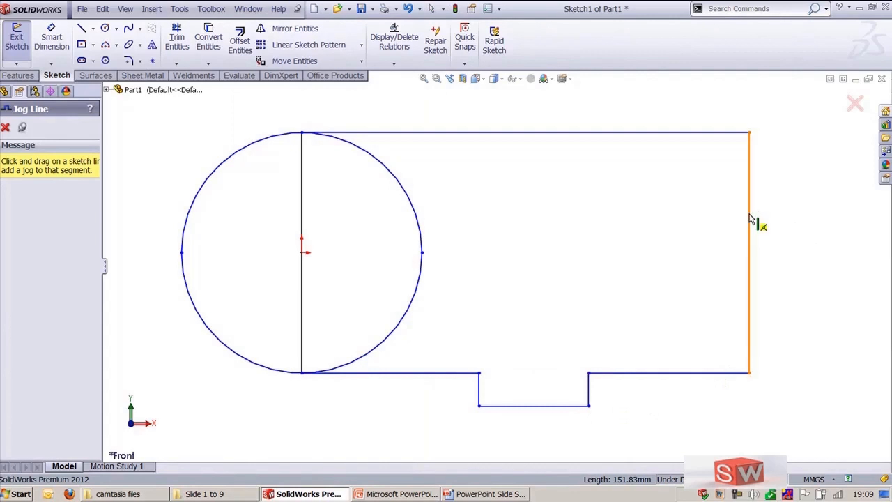
{"action": "left_click_drag", "start_coordinate": [749, 214], "coordinate": [713, 302]}
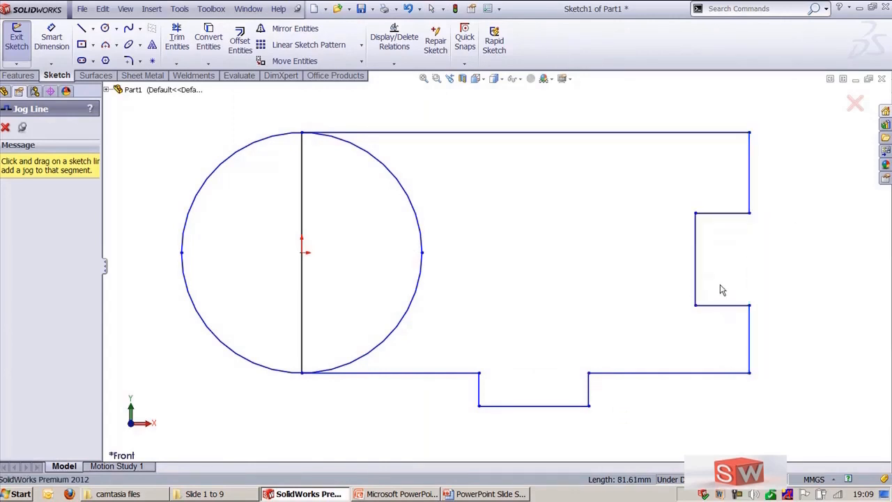
{"action": "key", "text": "Escape"}
Step: Select the right jog's segments one by one to inspect their relations
{"action": "left_click", "coordinate": [716, 220]}
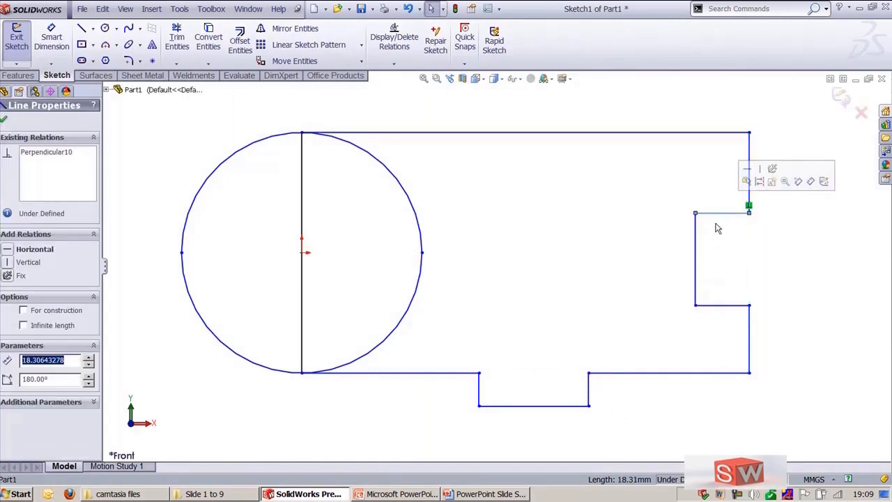
{"action": "left_click", "coordinate": [711, 250]}
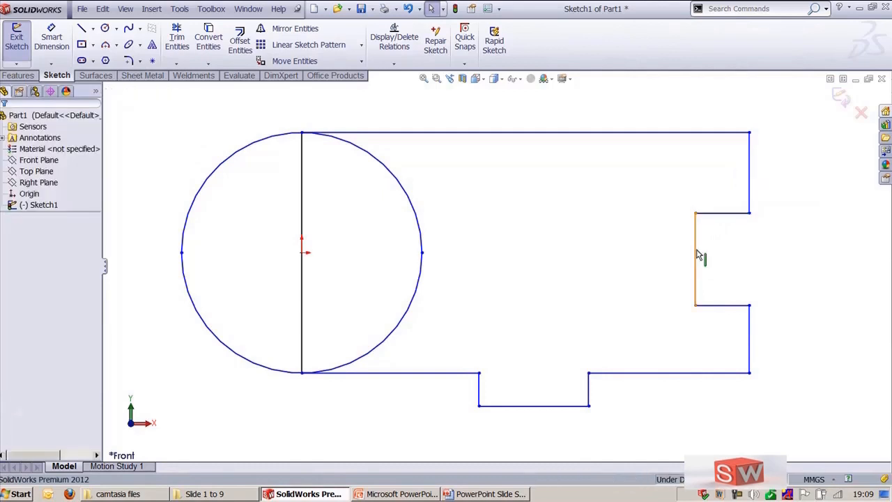
{"action": "left_click", "coordinate": [696, 255]}
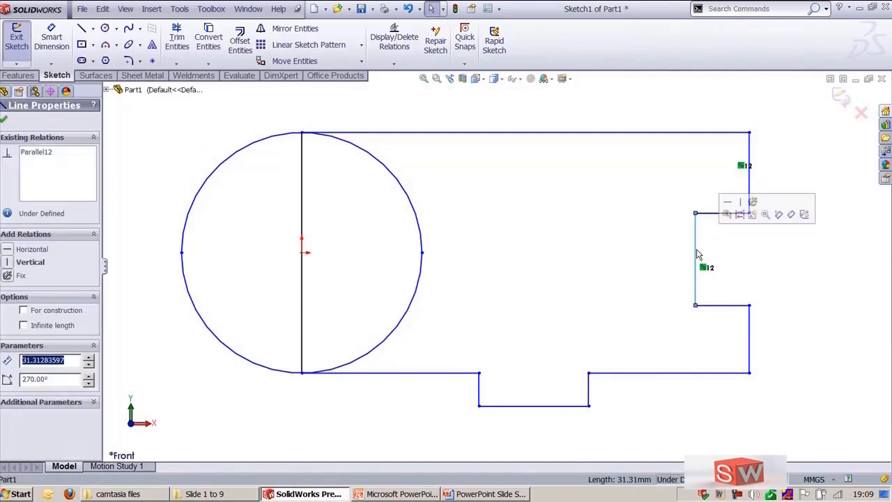
{"action": "left_click", "coordinate": [762, 278]}
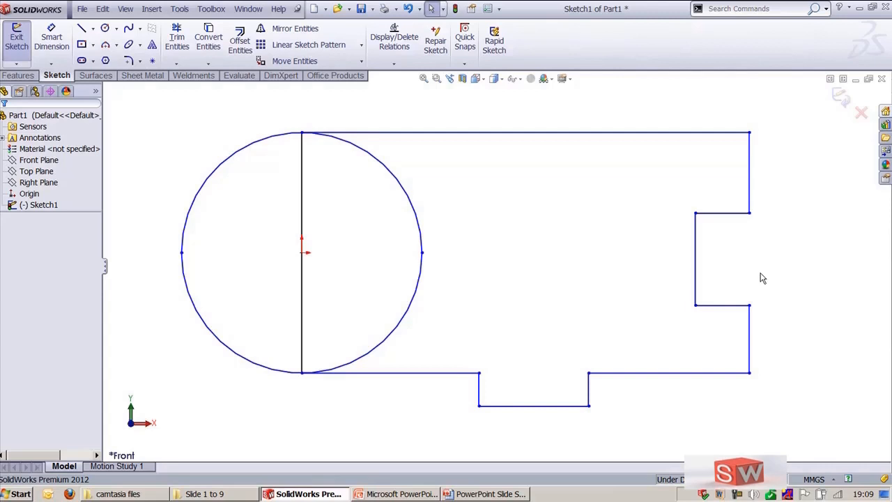
Step: Select the entire sketch and delete it
{"action": "left_click_drag", "start_coordinate": [638, 184], "coordinate": [722, 364]}
{"action": "scroll", "coordinate": [504, 307], "scroll_direction": "up", "scroll_amount": 2}
{"action": "mouse_move", "coordinate": [185, 151]}
{"action": "left_mouse_down"}
{"action": "mouse_move", "coordinate": [295, 219]}
{"action": "mouse_move", "coordinate": [750, 411]}
{"action": "left_mouse_up"}
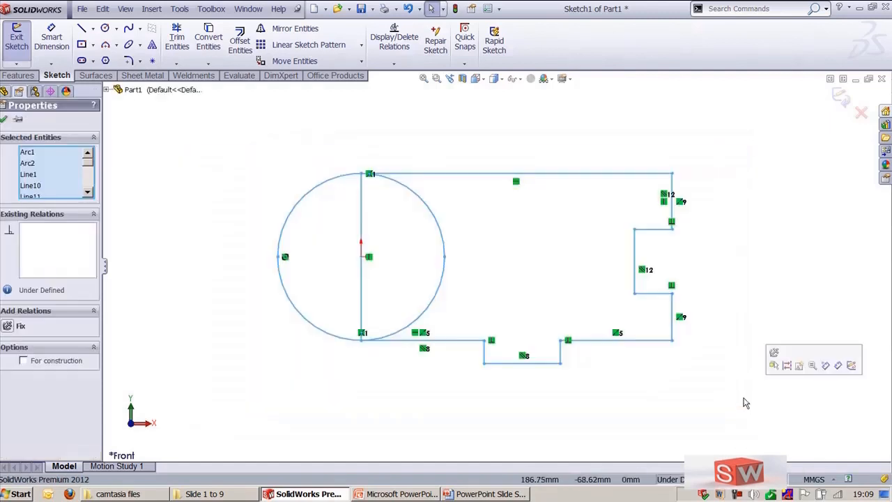
{"action": "key", "text": "Delete"}
Step: Draw a vertical centerline upward from the origin
{"action": "middle_click_drag", "start_coordinate": [422, 221], "coordinate": [512, 289], "text": "ctrl"}
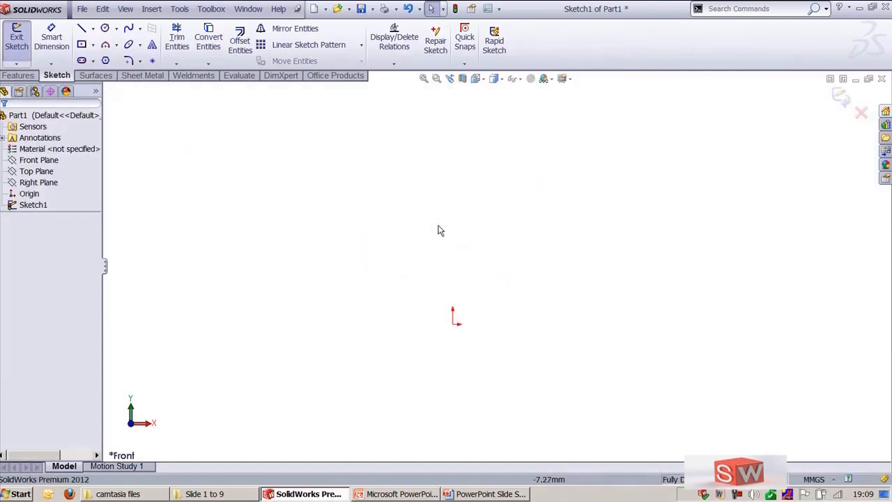
{"action": "right_click", "coordinate": [408, 200]}
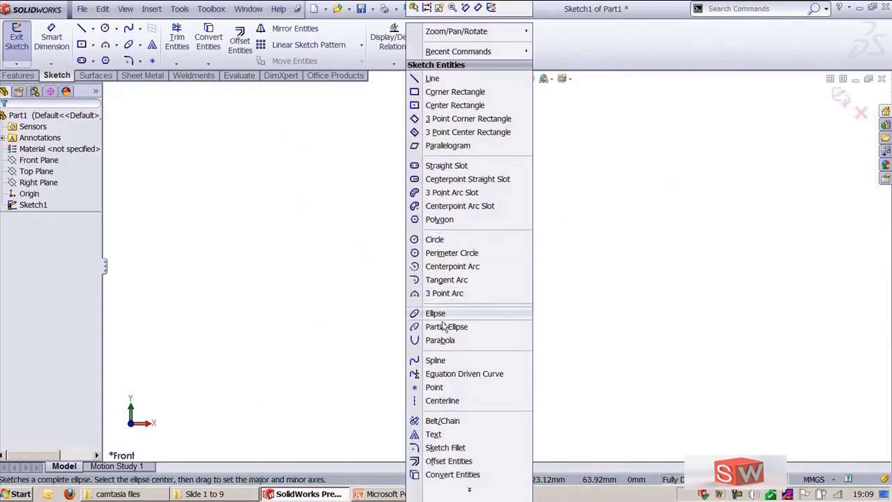
{"action": "left_click", "coordinate": [450, 398]}
{"action": "left_click", "coordinate": [453, 323]}
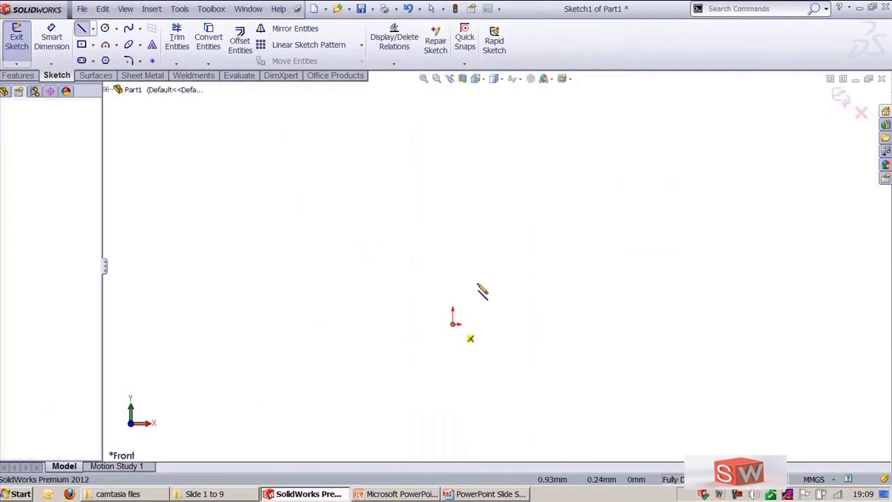
{"action": "left_click", "coordinate": [453, 161]}
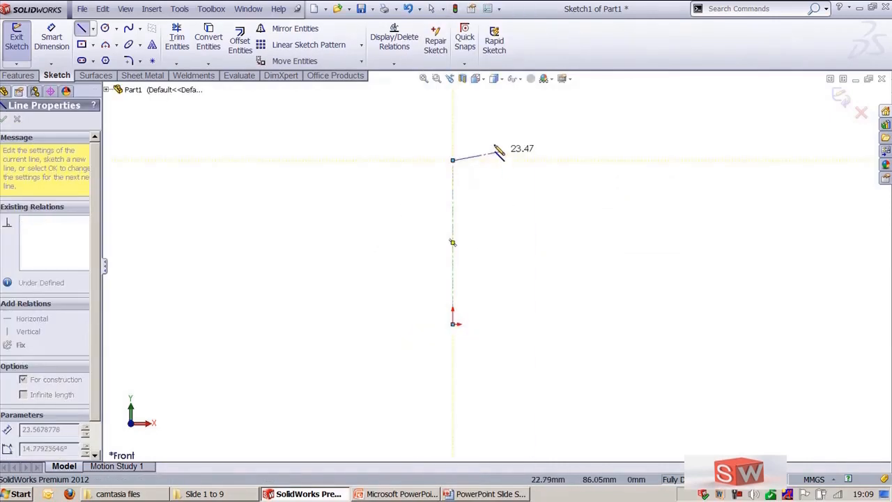
{"action": "key", "text": "Escape"}
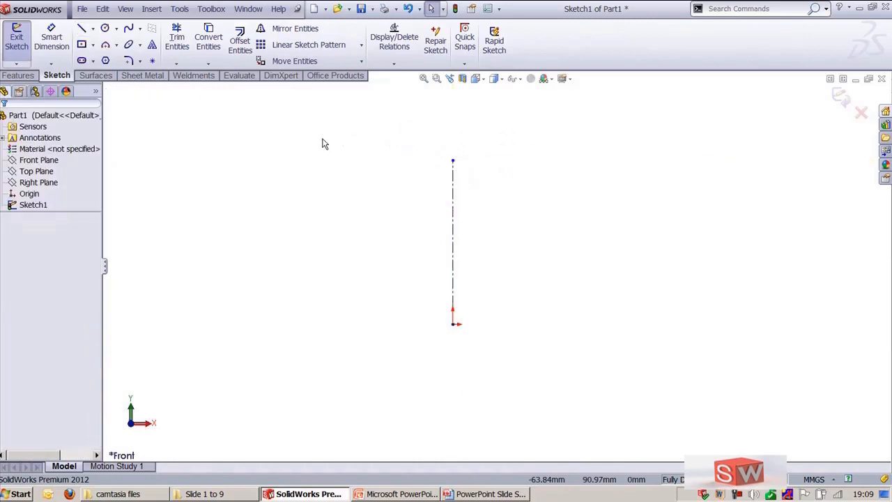
Step: Draw an open five-segment polyline profile to the left of the vertical centerline with the Line tool
{"action": "left_click", "coordinate": [82, 28]}
{"action": "left_click", "coordinate": [357, 171]}
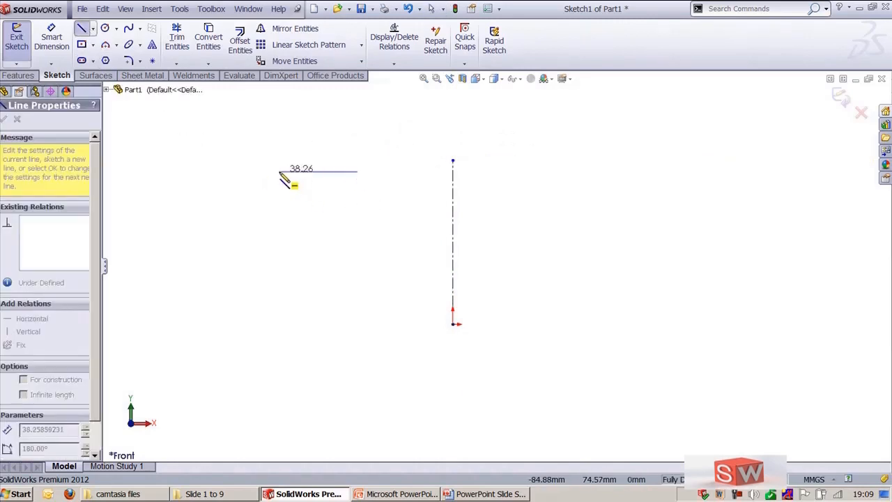
{"action": "left_click", "coordinate": [279, 172]}
{"action": "left_click", "coordinate": [237, 222]}
{"action": "left_click", "coordinate": [237, 306]}
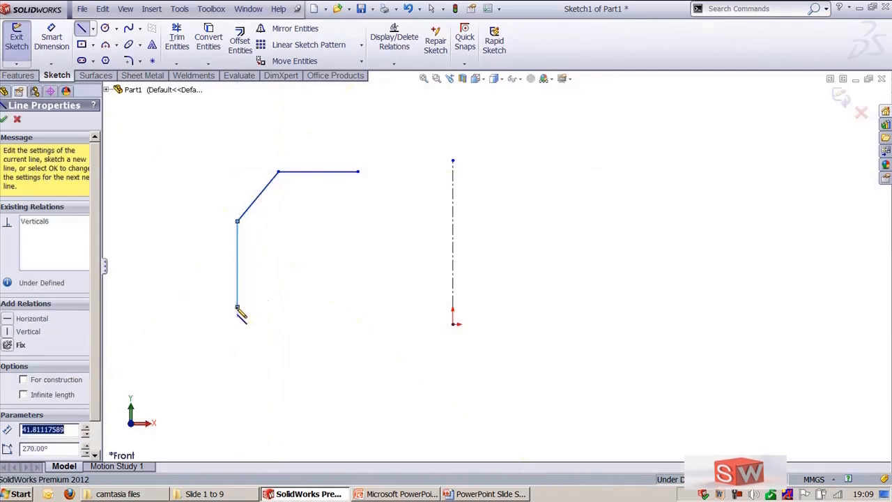
{"action": "left_click", "coordinate": [292, 343]}
{"action": "left_click", "coordinate": [388, 345]}
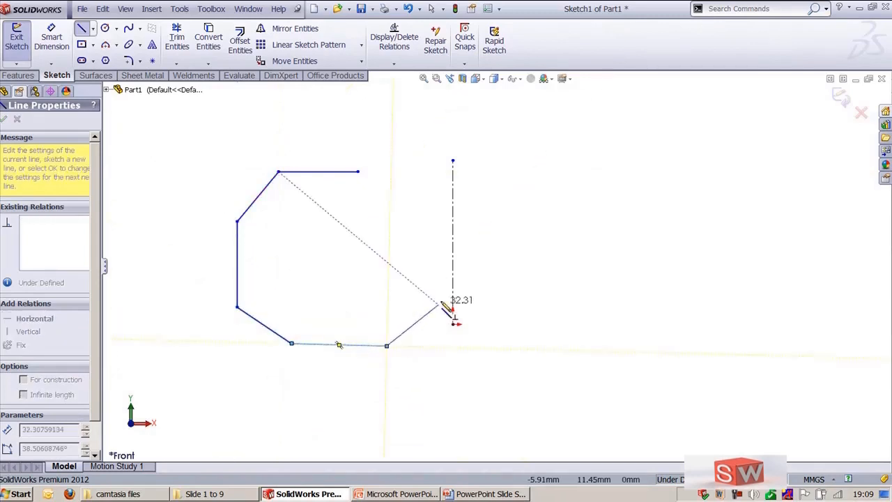
{"action": "key", "text": "Escape"}
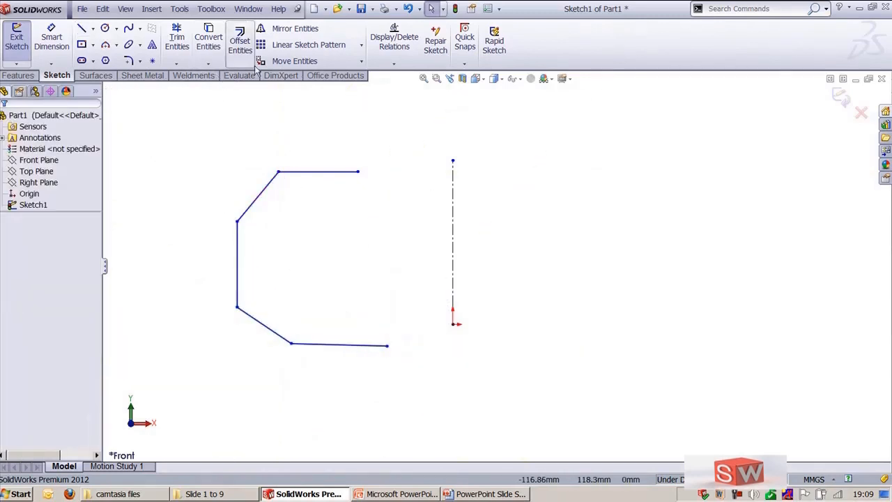
Step: Mirror the whole left profile about the vertical centerline with Mirror Entities, keeping a copy
{"action": "left_click", "coordinate": [272, 36]}
{"action": "mouse_move", "coordinate": [211, 110]}
{"action": "left_mouse_down"}
{"action": "mouse_move", "coordinate": [395, 393]}
{"action": "mouse_move", "coordinate": [411, 402]}
{"action": "left_mouse_up"}
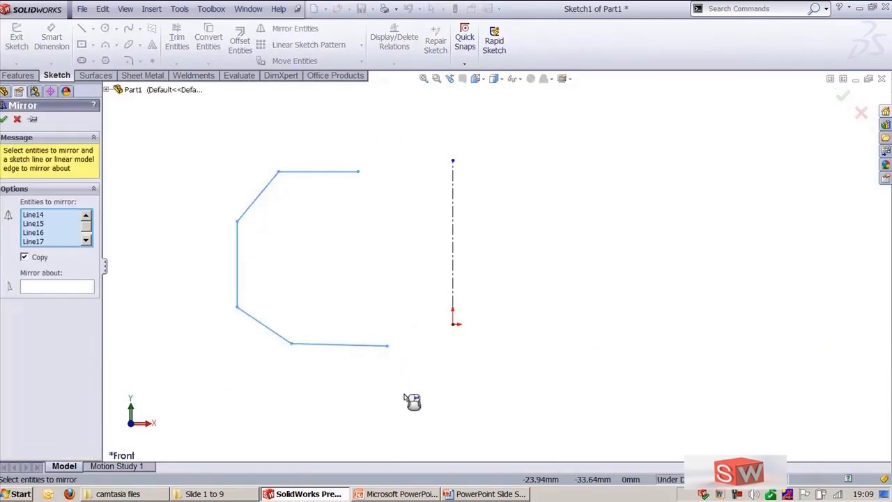
{"action": "right_click", "coordinate": [411, 402]}
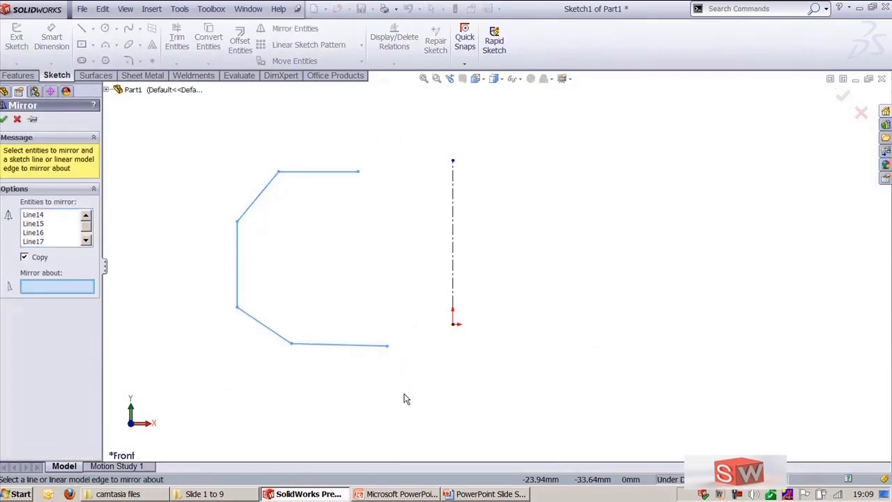
{"action": "left_click", "coordinate": [454, 222]}
{"action": "right_click", "coordinate": [456, 222]}
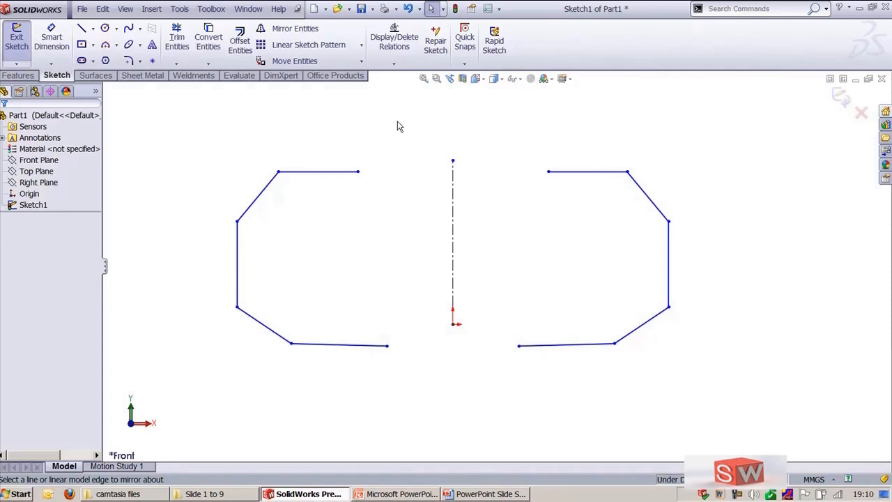
Step: Activate Dynamic Mirror and pick the vertical centerline as its mirror line
{"action": "left_click", "coordinate": [180, 9]}
{"action": "mouse_move", "coordinate": [244, 279]}
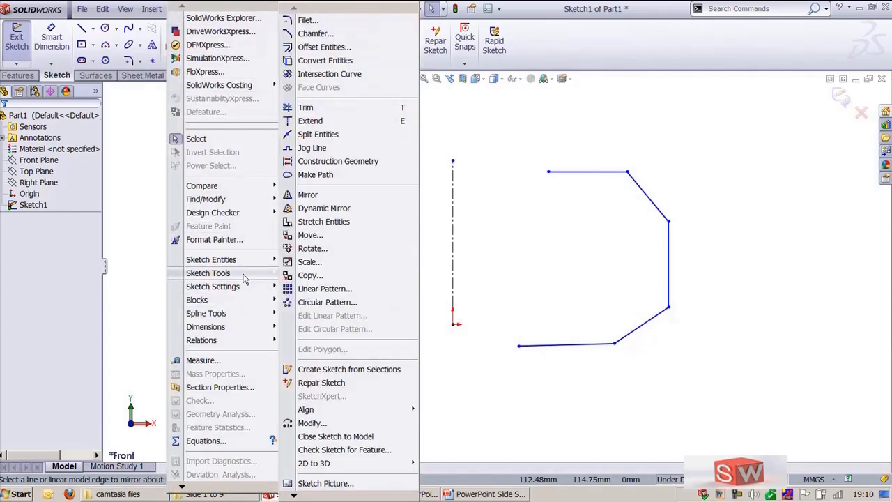
{"action": "left_click", "coordinate": [313, 207]}
{"action": "left_click", "coordinate": [452, 230]}
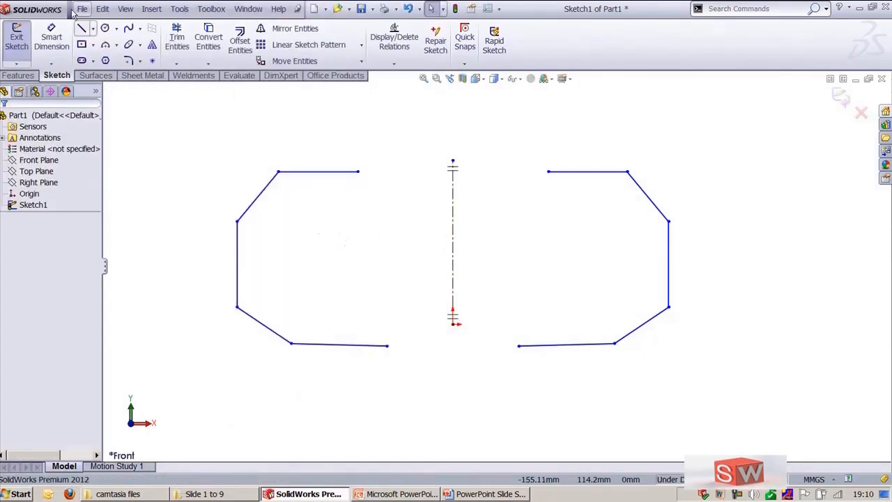
Step: Sketch two circles inside the left profile, radius about 14.7 mm and about 5.5 mm, mirrored dynamically
{"action": "left_click", "coordinate": [104, 27]}
{"action": "mouse_move", "coordinate": [317, 245]}
{"action": "left_mouse_down"}
{"action": "mouse_move", "coordinate": [341, 281]}
{"action": "mouse_move", "coordinate": [332, 273]}
{"action": "left_mouse_up"}
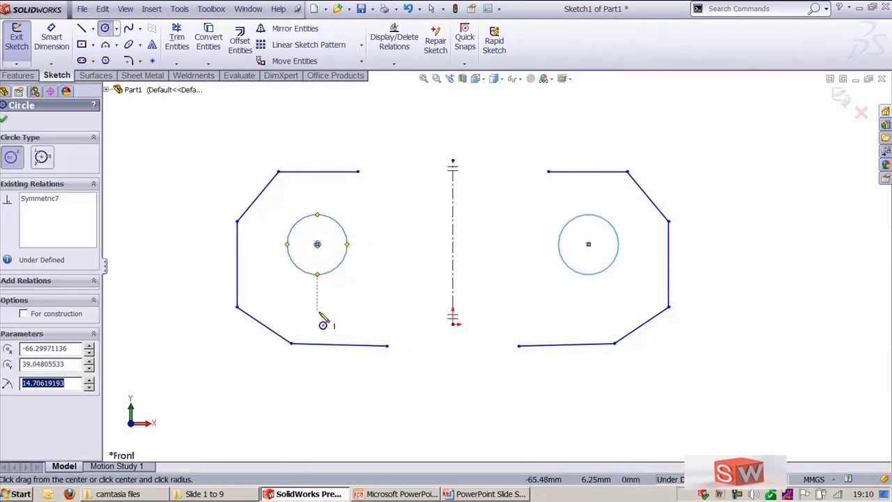
{"action": "left_click_drag", "start_coordinate": [317, 311], "coordinate": [329, 319]}
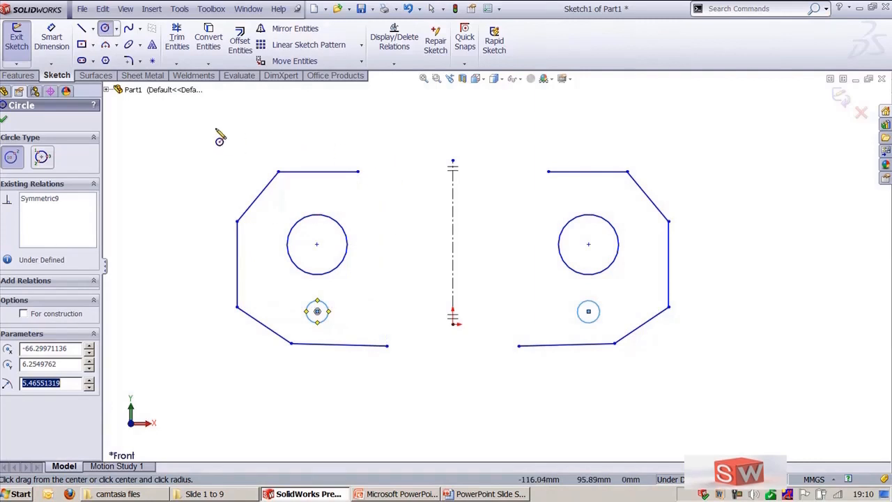
{"action": "key", "text": "Escape"}
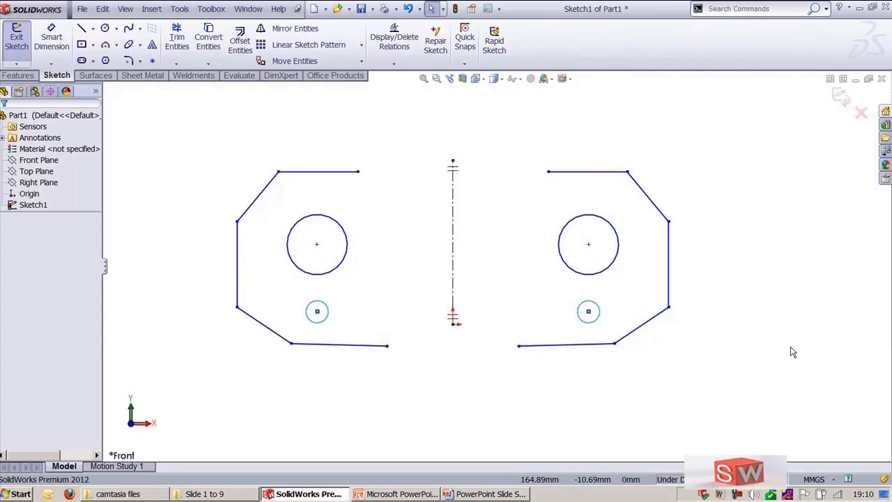
Step: Convert the larger left circle into construction geometry
{"action": "left_click", "coordinate": [564, 223]}
{"action": "left_click", "coordinate": [511, 150]}
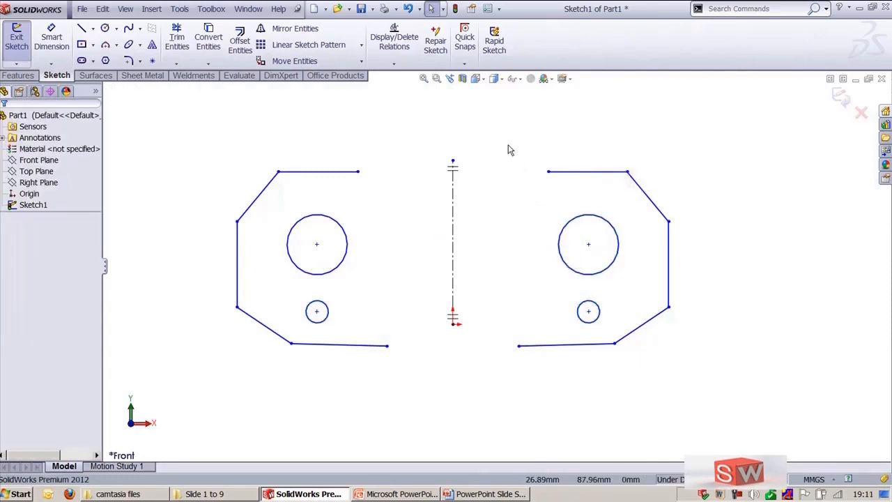
{"action": "left_click", "coordinate": [330, 221]}
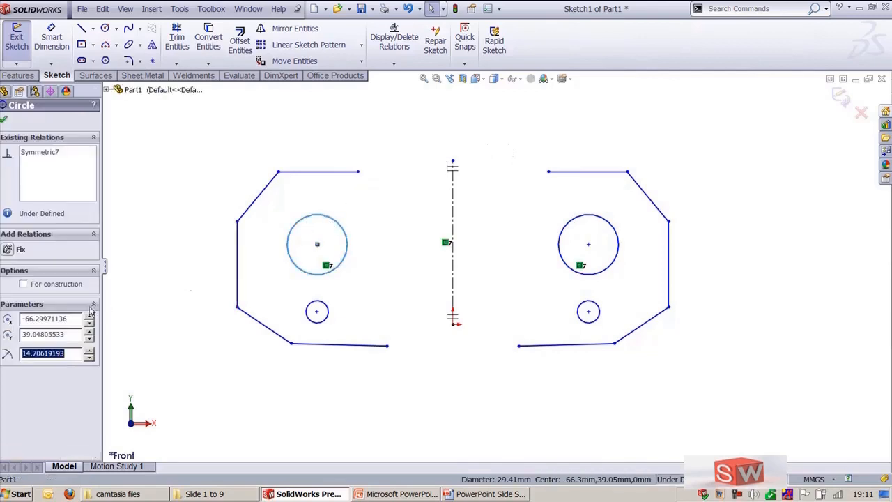
{"action": "left_click", "coordinate": [28, 285]}
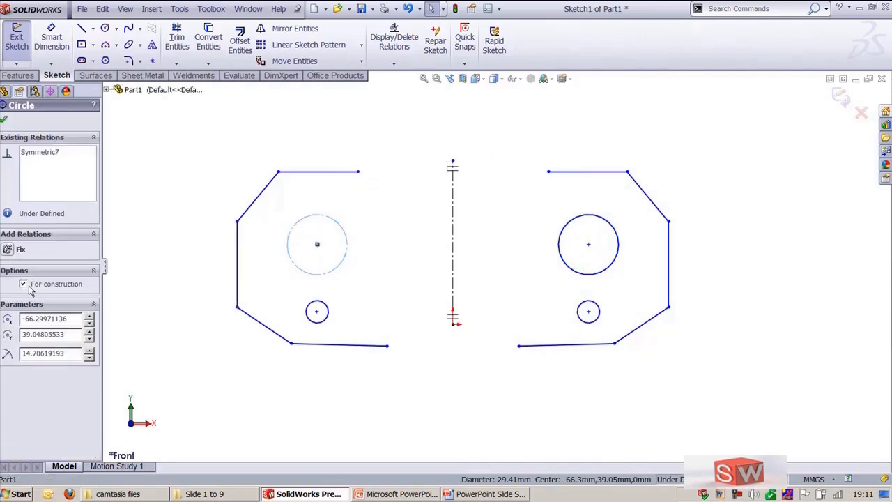
{"action": "left_click", "coordinate": [137, 145]}
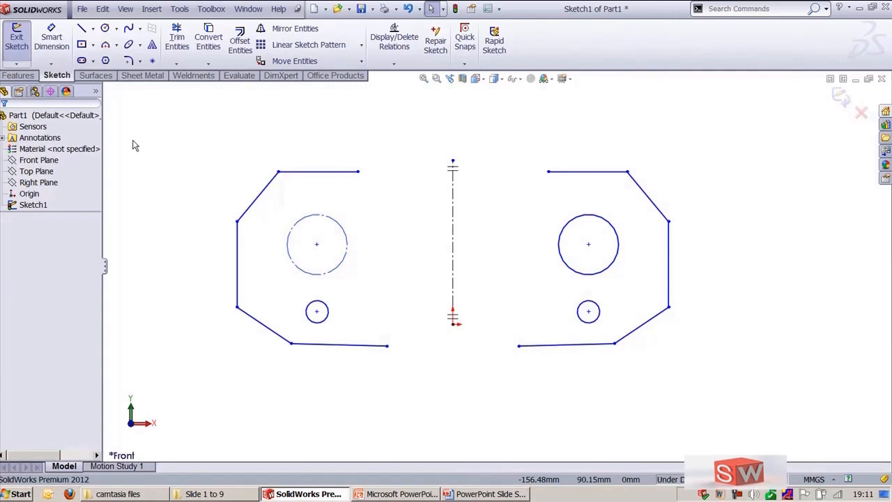
Step: Sketch an ellipse centred on the centerline near its top, radii about 46.6 mm and 20.2 mm
{"action": "left_click", "coordinate": [128, 44]}
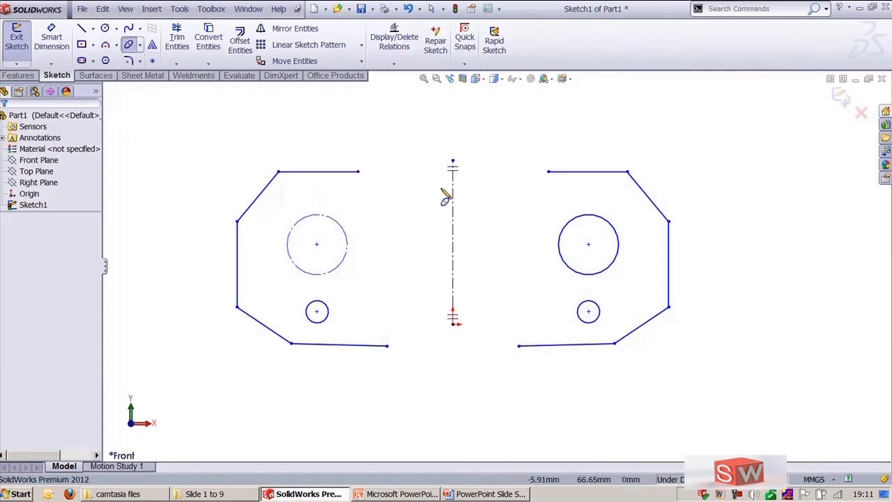
{"action": "left_click", "coordinate": [452, 171]}
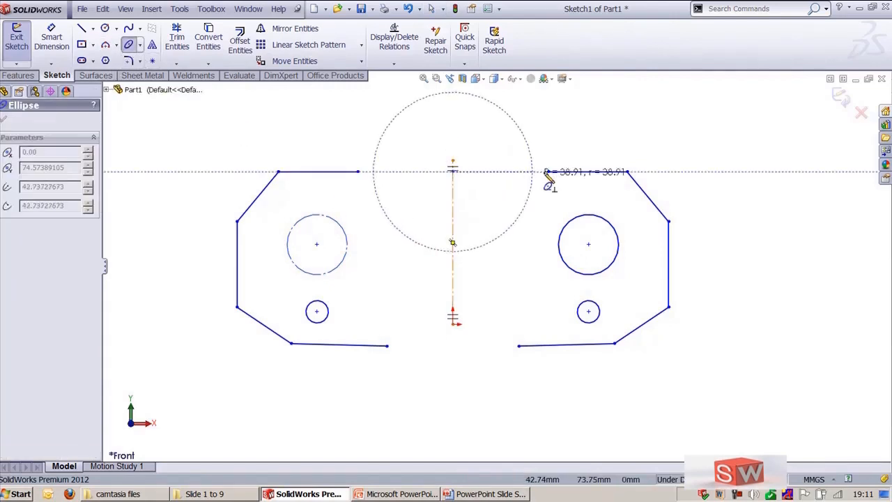
{"action": "left_click", "coordinate": [548, 172]}
{"action": "left_click", "coordinate": [496, 129]}
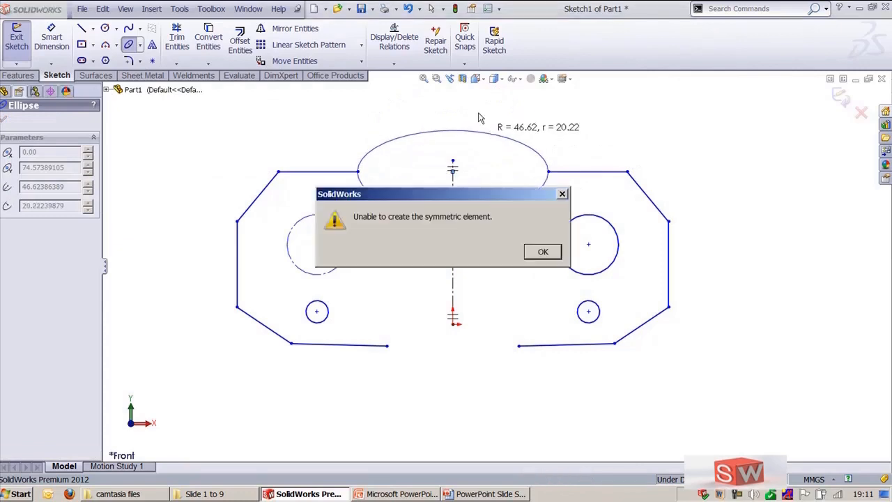
{"action": "left_click", "coordinate": [553, 252]}
{"action": "key", "text": "Escape"}
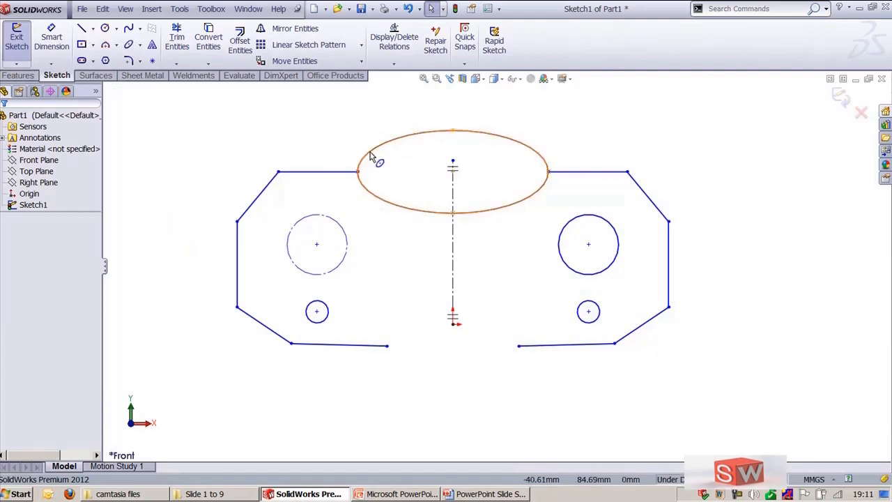
Step: Convert the ellipse into construction geometry
{"action": "left_click", "coordinate": [371, 156]}
{"action": "left_click", "coordinate": [23, 284]}
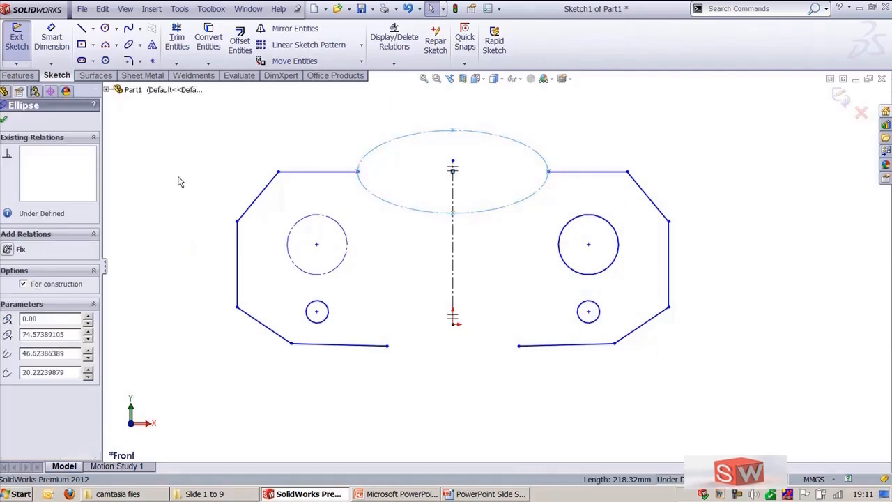
{"action": "left_click", "coordinate": [191, 152]}
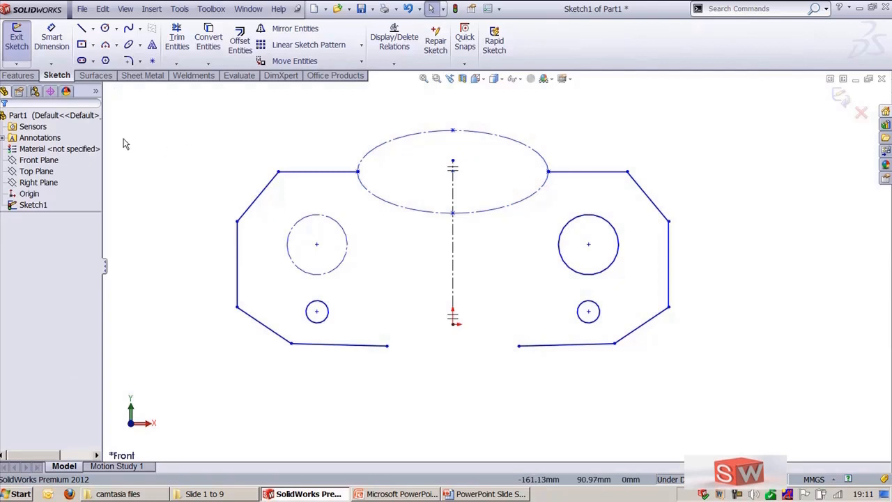
Step: Switch to PowerPoint to review the Sketch Tools slide on mirror and construction geometry
{"action": "left_click", "coordinate": [422, 496]}
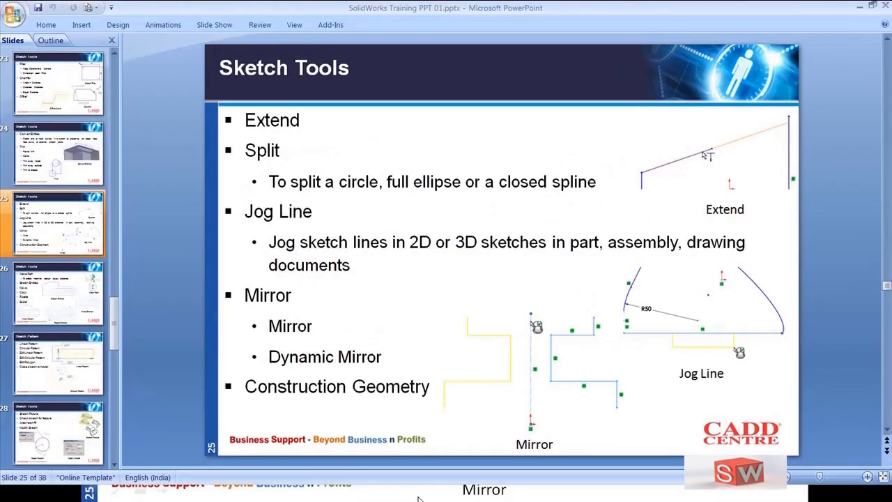
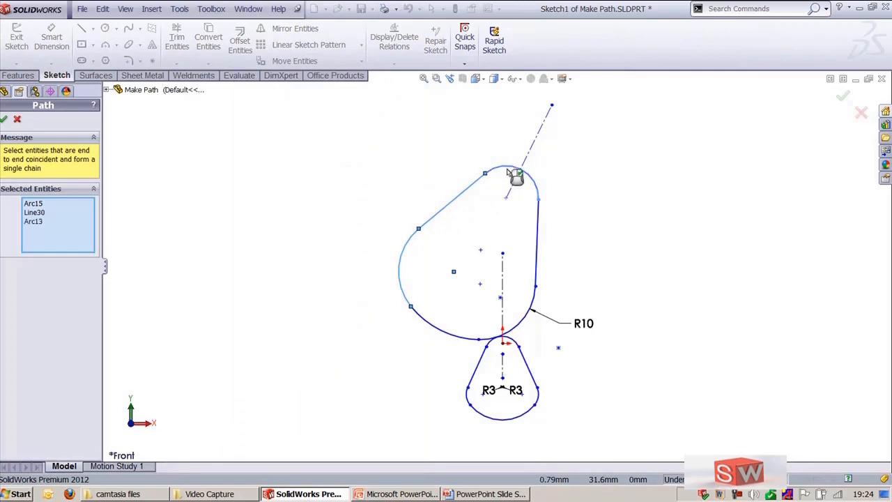
Step: Finish selecting the large cam profile's arcs and lines and create a path from them
{"action": "left_click", "coordinate": [537, 235]}
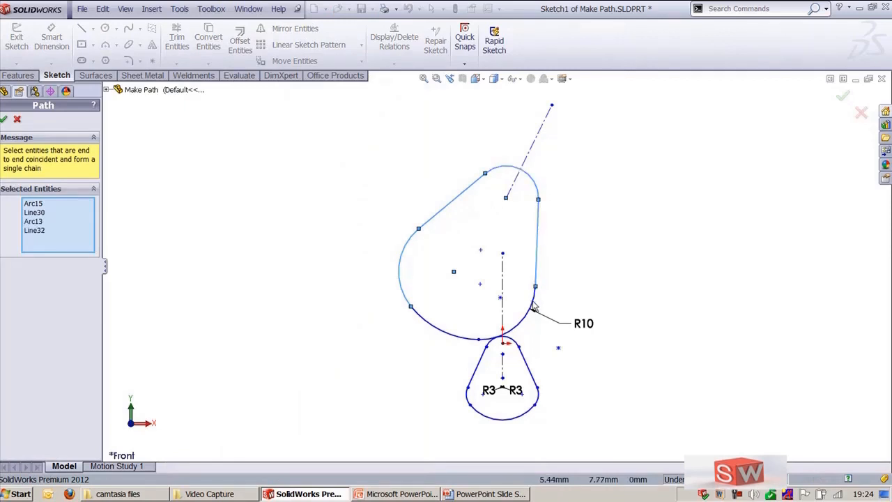
{"action": "left_click", "coordinate": [533, 307]}
{"action": "left_click", "coordinate": [452, 333]}
{"action": "key", "text": "Return"}
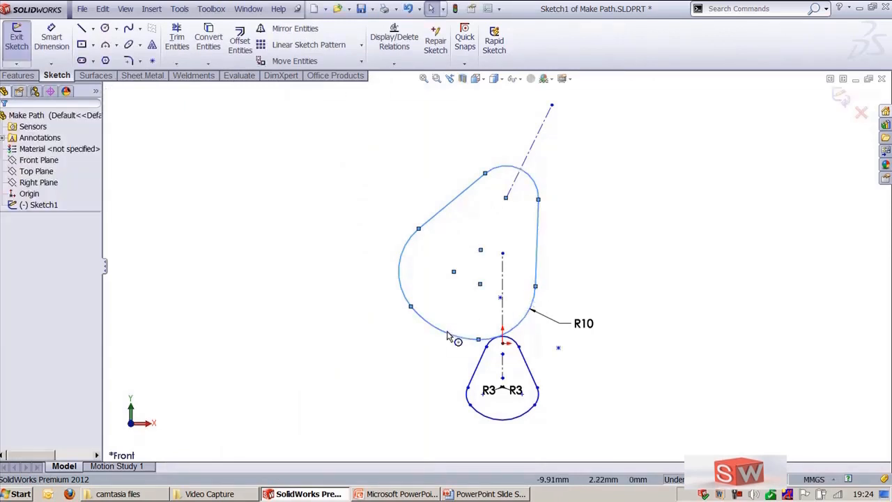
Step: Convert the large cam path into a block
{"action": "left_click", "coordinate": [298, 224]}
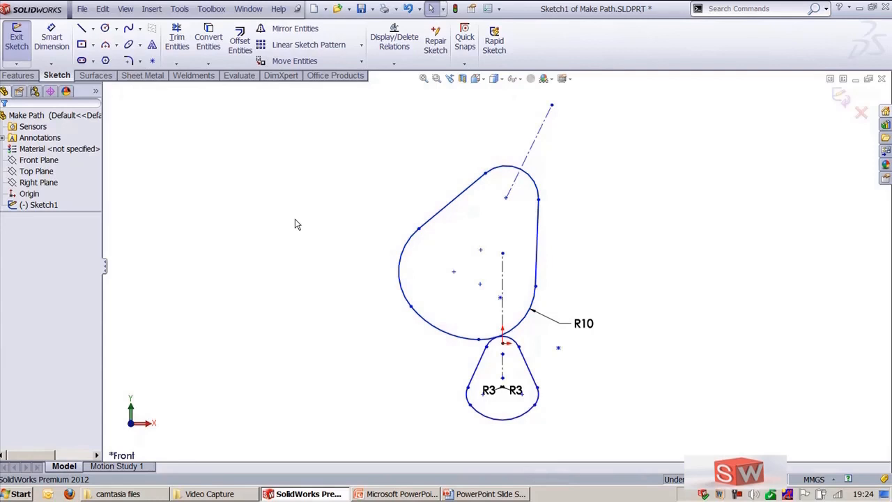
{"action": "left_click", "coordinate": [449, 211]}
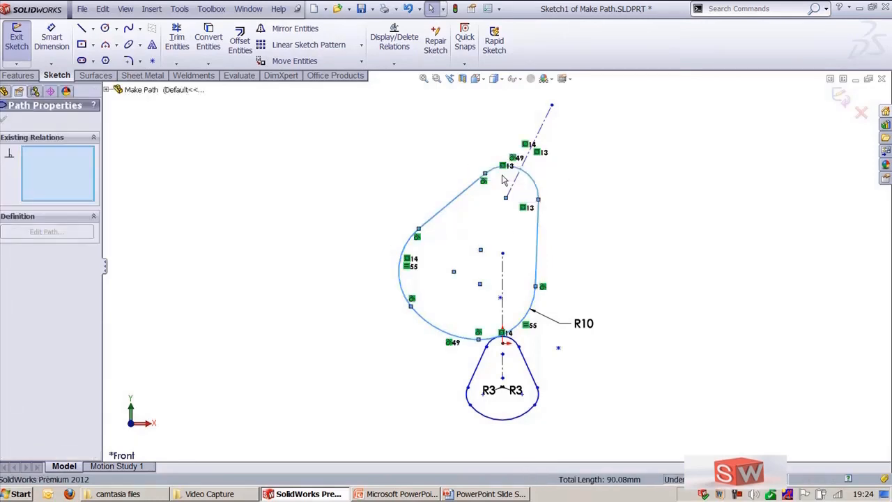
{"action": "left_click", "coordinate": [502, 176]}
{"action": "left_click", "coordinate": [4, 121]}
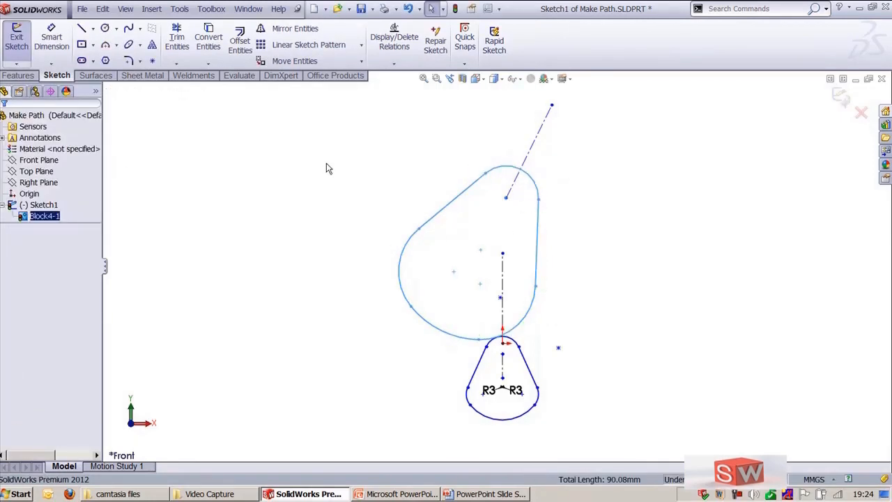
Step: Use Make Path to create a path from the arcs and lines of the small lower profile
{"action": "left_click", "coordinate": [180, 8]}
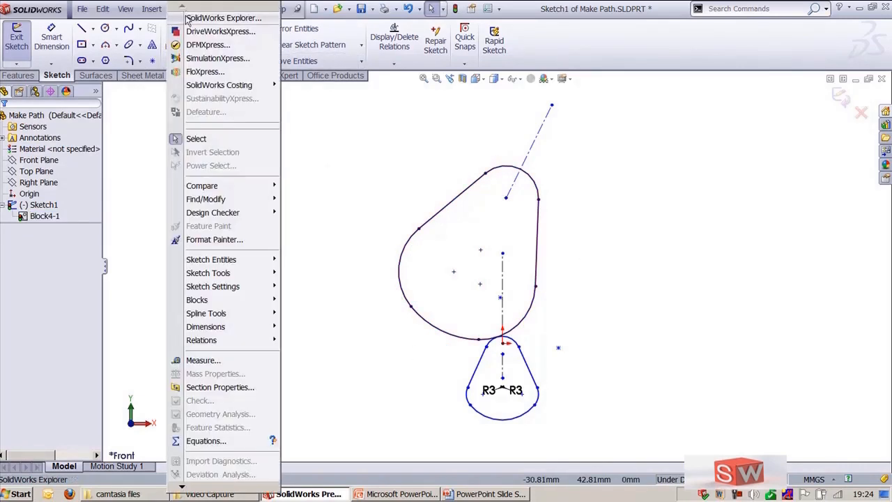
{"action": "mouse_move", "coordinate": [240, 273]}
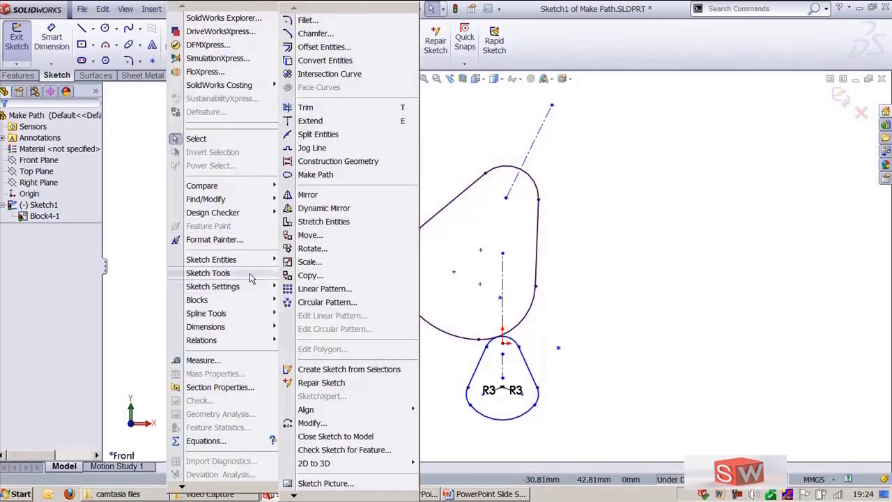
{"action": "left_click", "coordinate": [312, 175]}
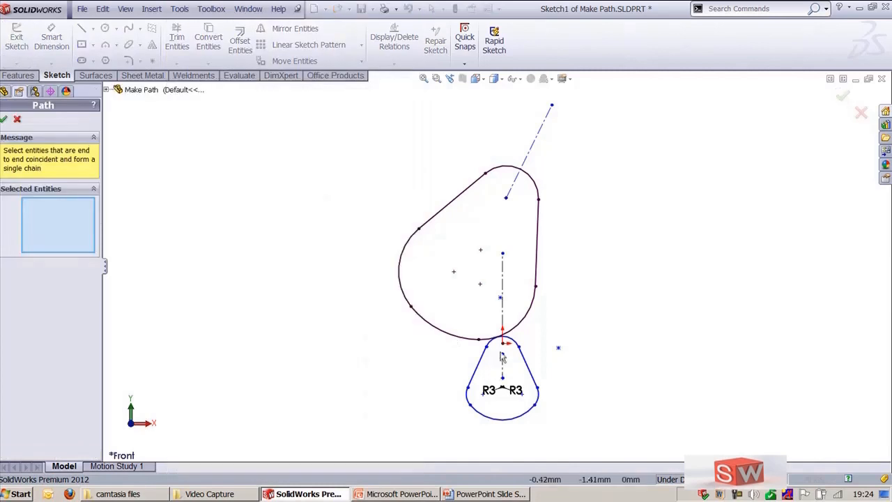
{"action": "left_click", "coordinate": [491, 341]}
{"action": "left_click", "coordinate": [483, 357]}
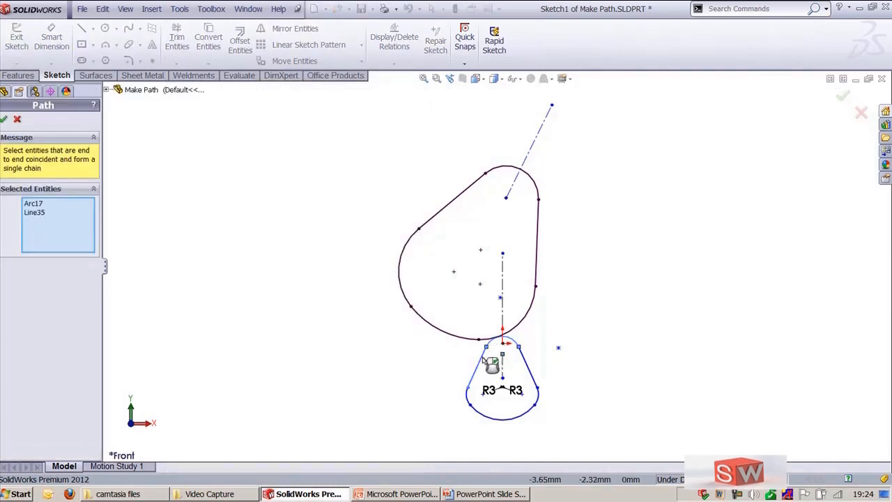
{"action": "left_click", "coordinate": [474, 407]}
{"action": "left_click", "coordinate": [491, 419]}
{"action": "left_click", "coordinate": [536, 397]}
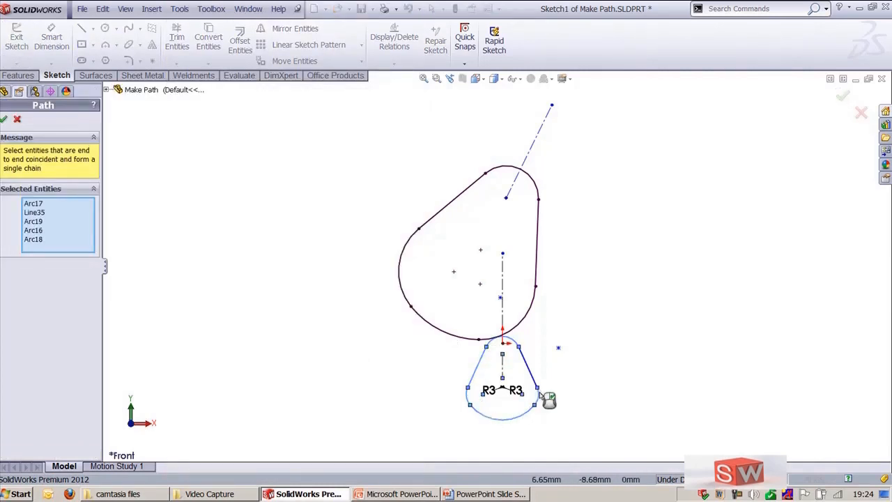
{"action": "left_click", "coordinate": [534, 377]}
{"action": "right_click", "coordinate": [533, 379]}
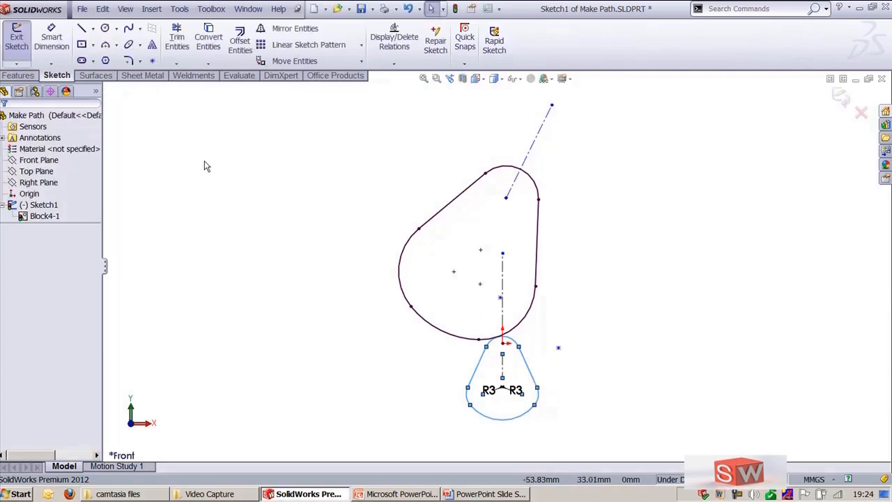
Step: Convert the small lower path into a block
{"action": "left_click", "coordinate": [537, 382]}
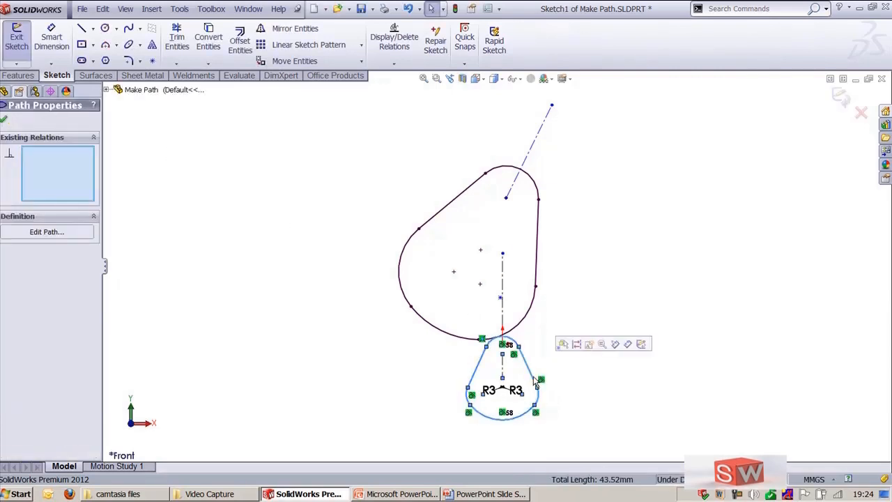
{"action": "left_click", "coordinate": [591, 343]}
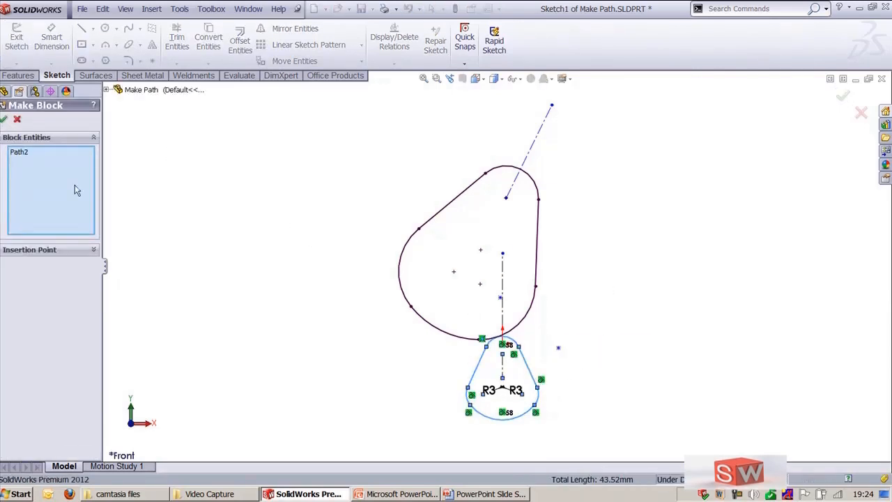
{"action": "left_click", "coordinate": [4, 121]}
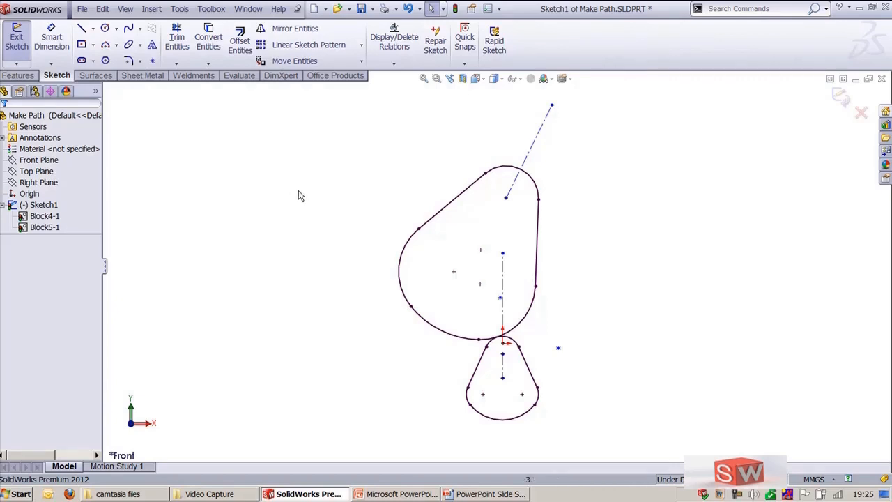
Step: Add a Fix relation to the point at the lower end of the upper centerline inside the large block
{"action": "left_click", "coordinate": [506, 199]}
{"action": "left_click", "coordinate": [537, 150]}
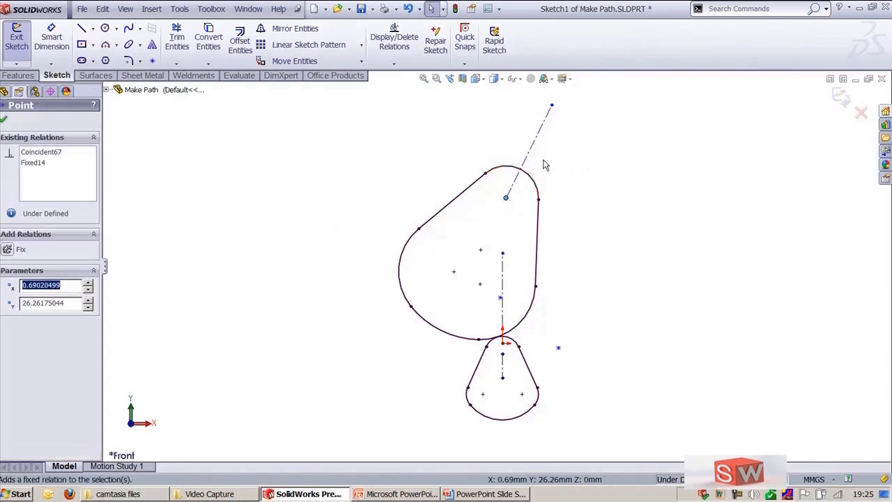
{"action": "left_click", "coordinate": [631, 286]}
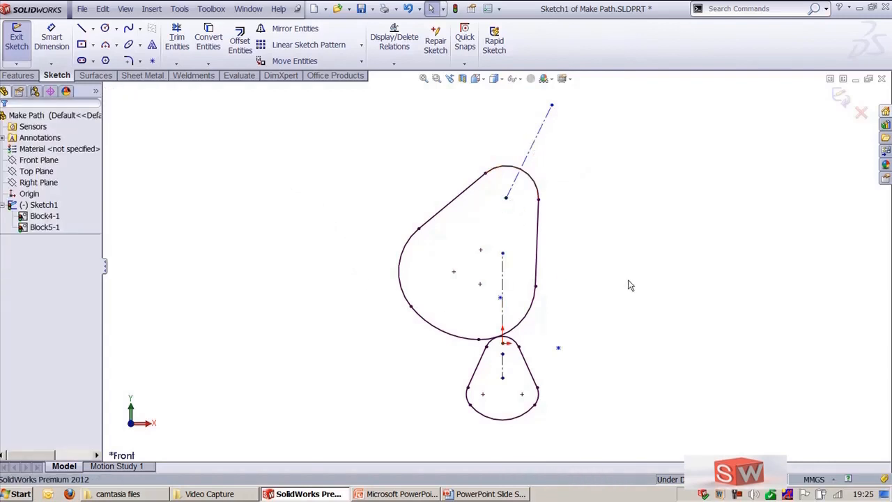
Step: Turn on the display of sketch relations
{"action": "left_click", "coordinate": [125, 9]}
{"action": "left_click", "coordinate": [168, 360]}
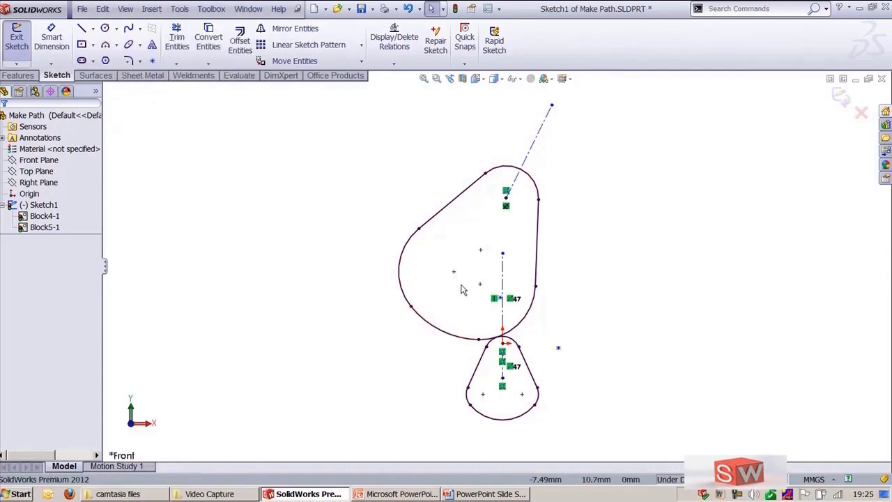
Step: Try to rotate the large block by dragging it, and undo the move
{"action": "left_click_drag", "start_coordinate": [458, 274], "coordinate": [428, 264]}
{"action": "key", "text": "ctrl+z"}
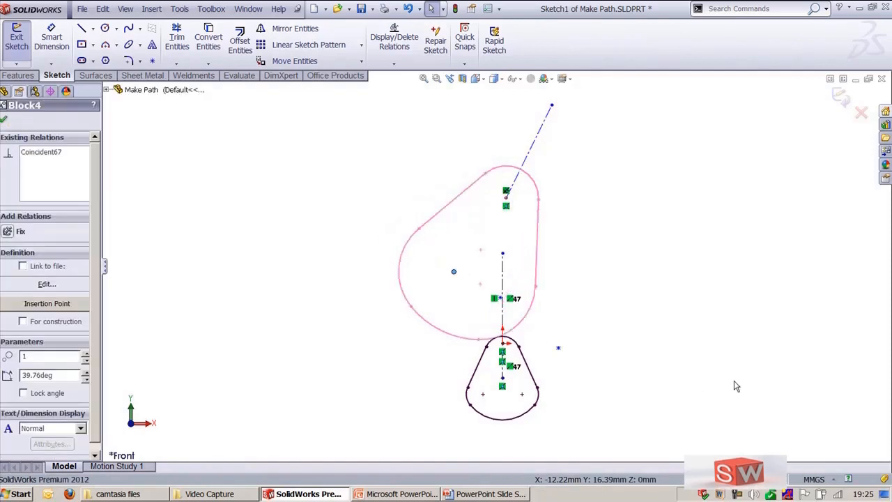
{"action": "left_click", "coordinate": [740, 384]}
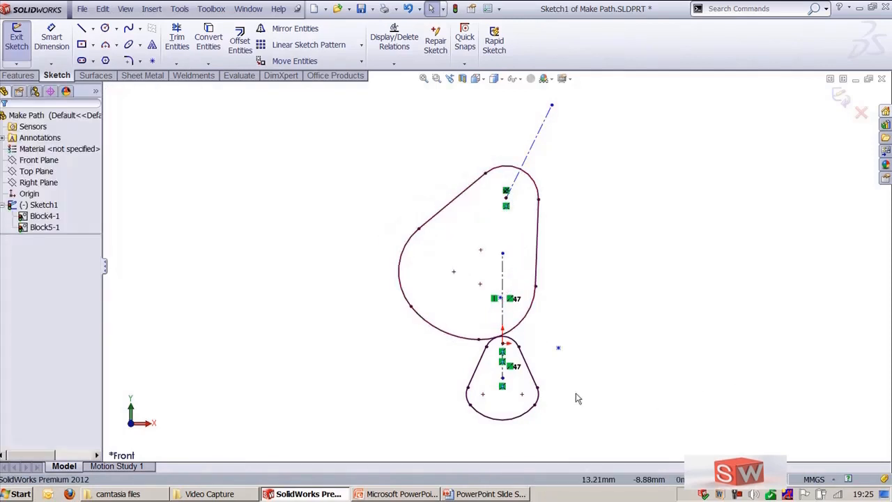
Step: Add a tangent relation between the large block and the small block where they touch
{"action": "left_click", "coordinate": [515, 335]}
{"action": "left_click", "coordinate": [516, 335], "text": "ctrl"}
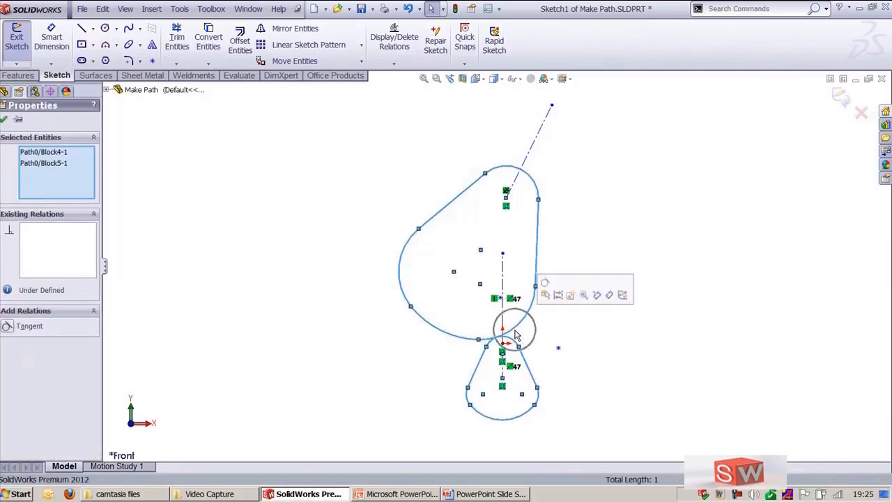
{"action": "left_click", "coordinate": [546, 293]}
{"action": "left_click", "coordinate": [782, 381]}
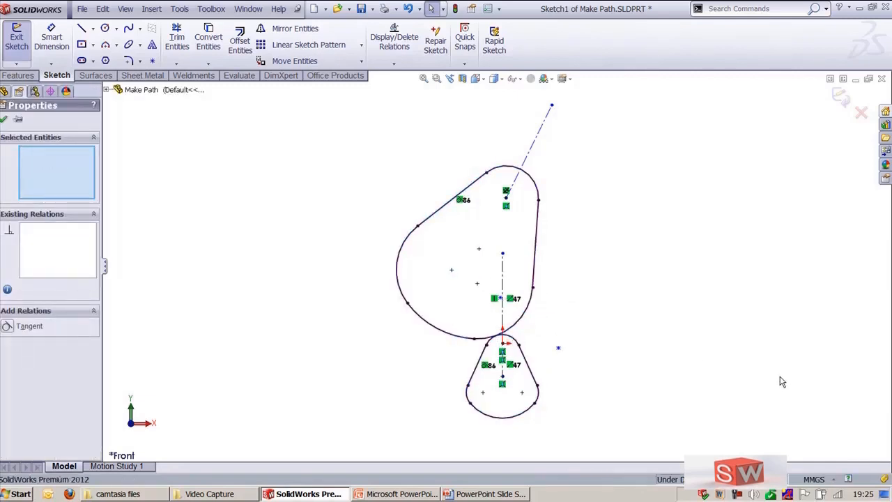
{"action": "left_click", "coordinate": [327, 253]}
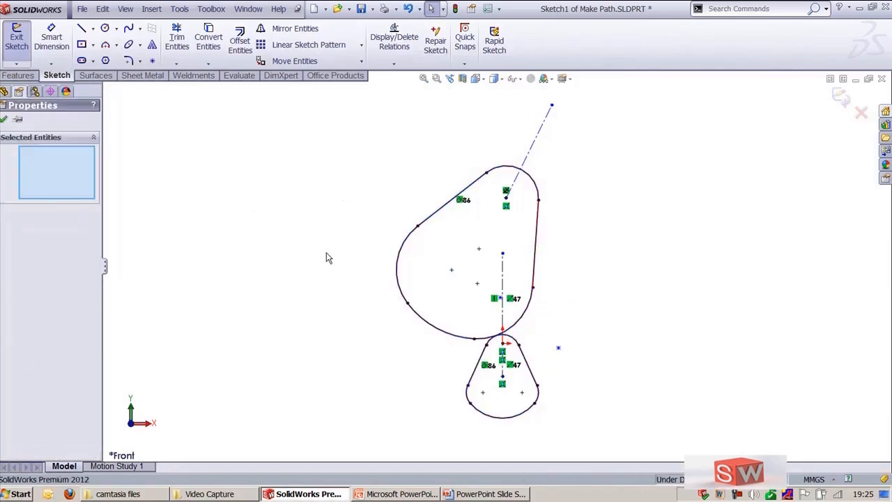
Step: Drag the large block to rotate it about its fixed point with the small block following, and save the part
{"action": "mouse_move", "coordinate": [451, 274]}
{"action": "left_mouse_down"}
{"action": "mouse_move", "coordinate": [398, 218]}
{"action": "mouse_move", "coordinate": [398, 186]}
{"action": "mouse_move", "coordinate": [421, 155]}
{"action": "mouse_move", "coordinate": [524, 121]}
{"action": "mouse_move", "coordinate": [564, 163]}
{"action": "mouse_move", "coordinate": [572, 205]}
{"action": "mouse_move", "coordinate": [572, 243]}
{"action": "mouse_move", "coordinate": [528, 289]}
{"action": "mouse_move", "coordinate": [480, 313]}
{"action": "mouse_move", "coordinate": [408, 294]}
{"action": "mouse_move", "coordinate": [367, 265]}
{"action": "left_mouse_up"}
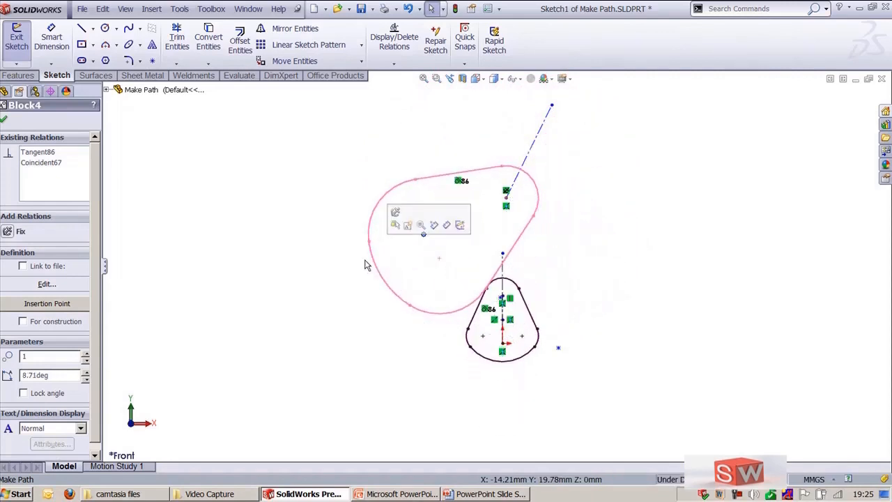
{"action": "left_click", "coordinate": [297, 266]}
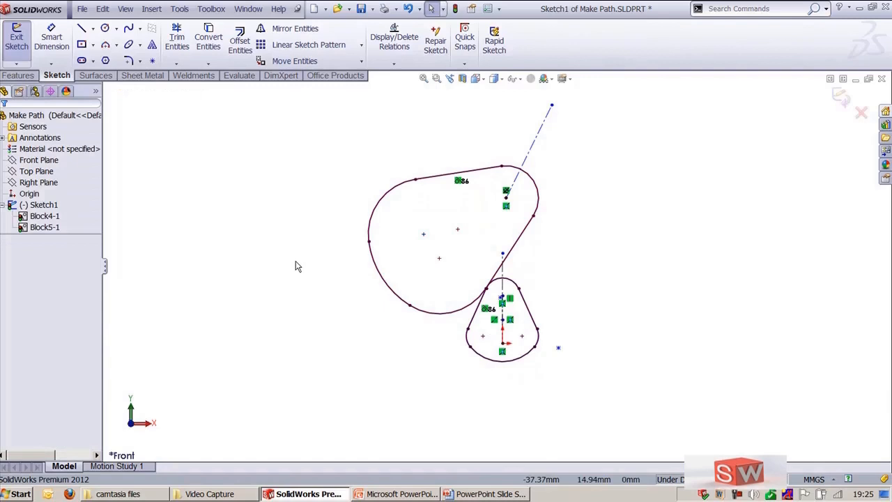
{"action": "key", "text": "ctrl+s"}
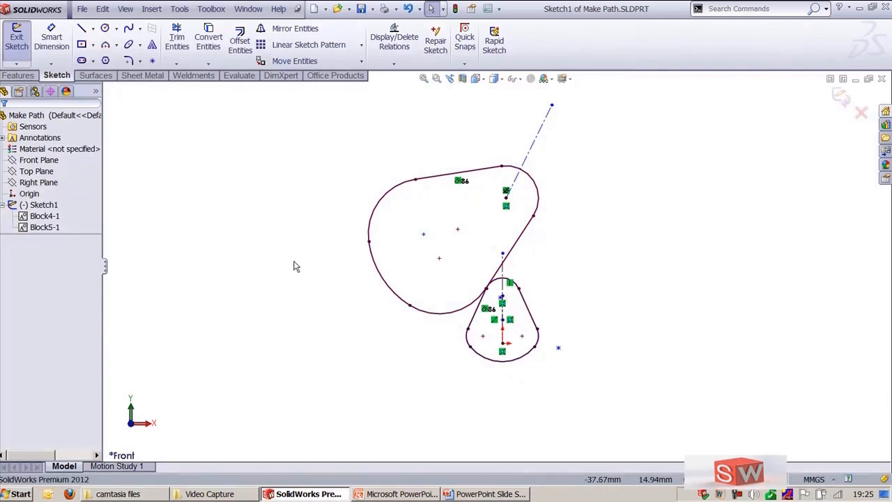
Step: Switch to PowerPoint to review the Sketch Tools slide, then return to SolidWorks
{"action": "key", "text": "alt+Tab"}
{"action": "key", "text": "alt+Tab"}
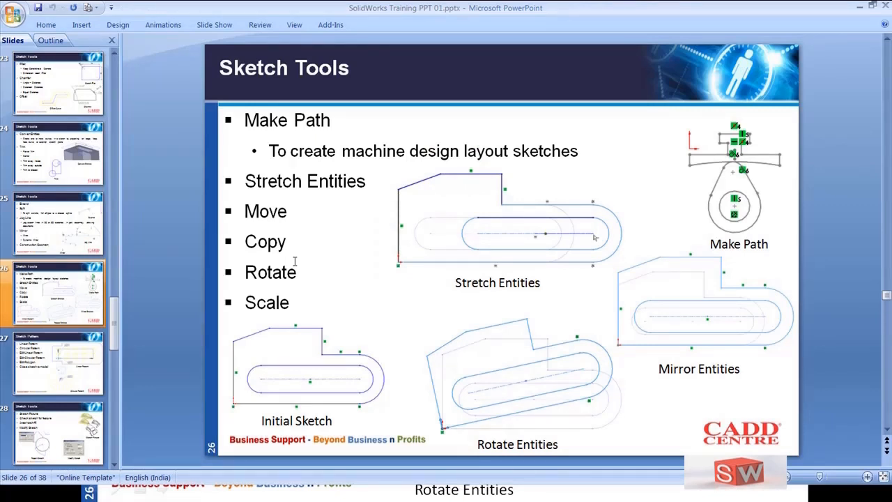
{"action": "key", "text": "ctrl"}
{"action": "key", "text": "ctrl"}
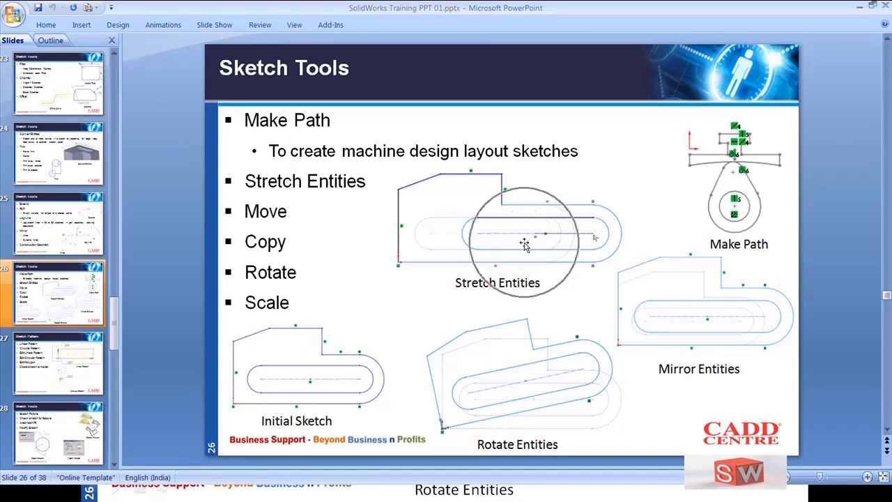
{"action": "key", "text": "ctrl"}
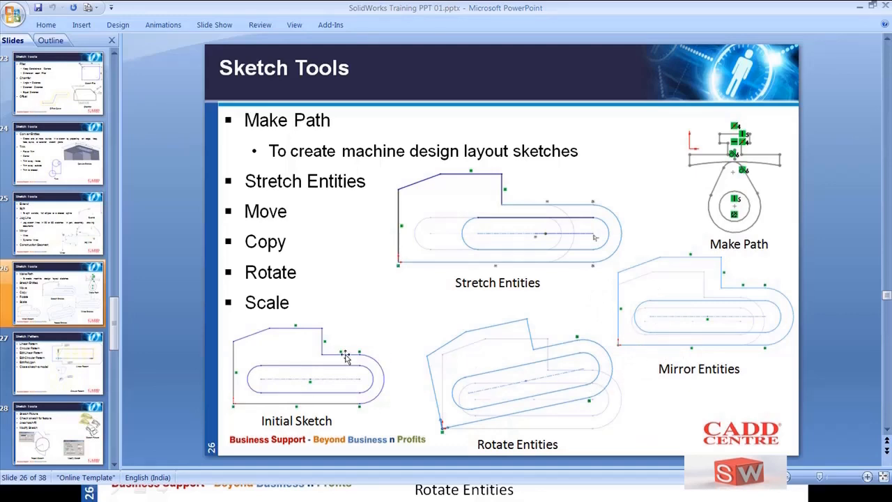
{"action": "key", "text": "ctrl"}
{"action": "key", "text": "alt+Tab"}
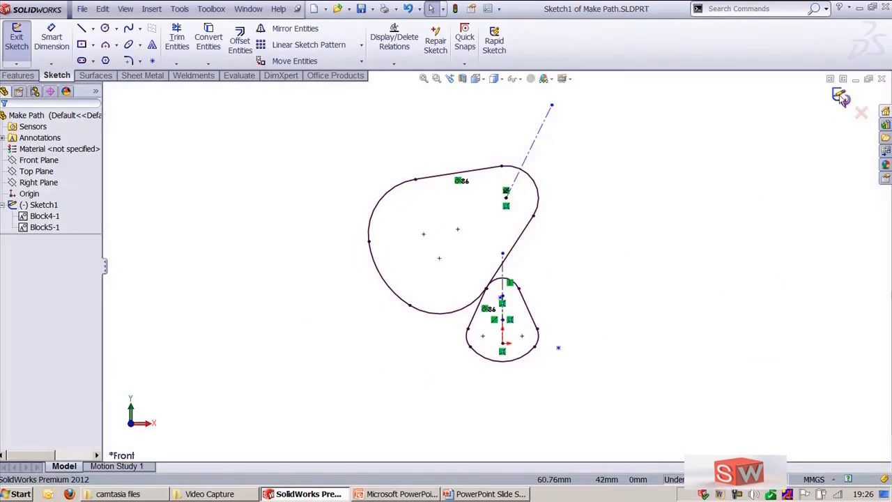
Step: Exit the sketch and close the Make Path part
{"action": "left_click", "coordinate": [841, 97]}
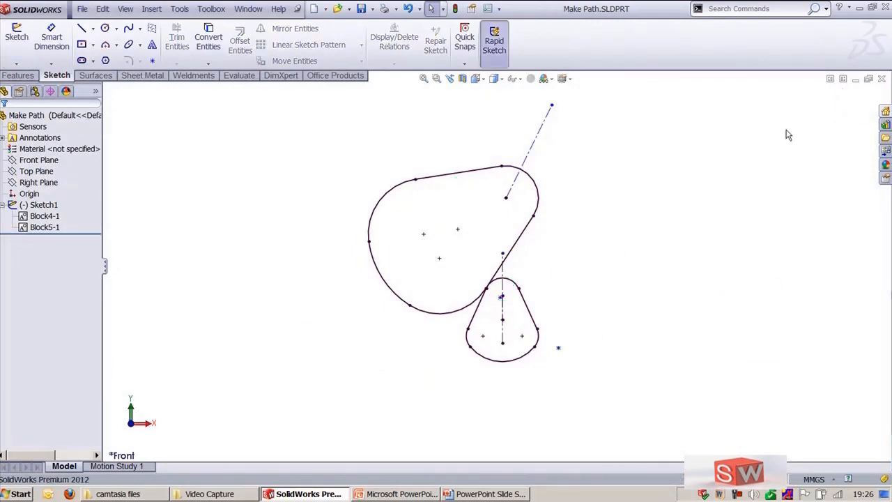
{"action": "left_click", "coordinate": [882, 79]}
Step: Create a new part document and open a sketch on its Front Plane
{"action": "left_click", "coordinate": [82, 8]}
{"action": "left_click", "coordinate": [95, 28]}
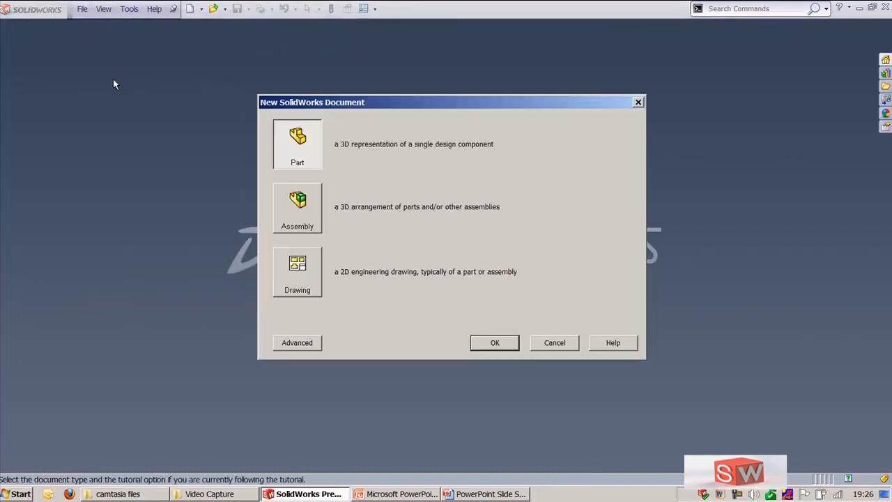
{"action": "double_click", "coordinate": [304, 133]}
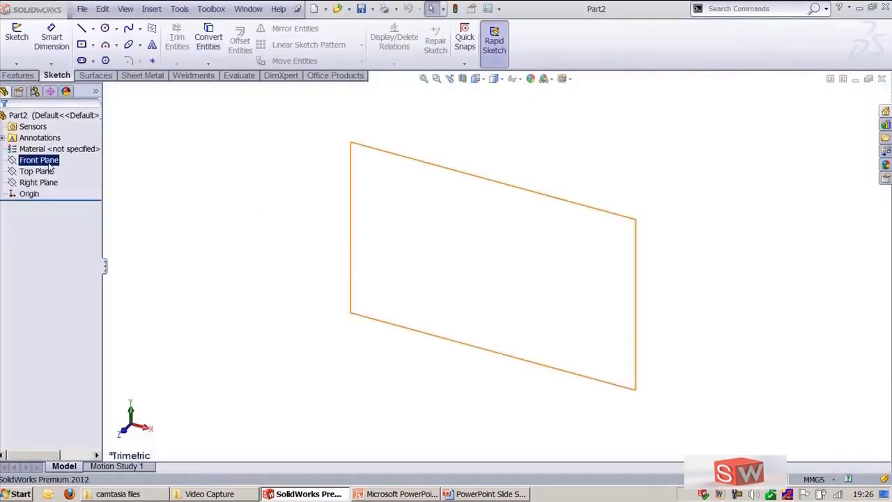
{"action": "left_click", "coordinate": [39, 161]}
{"action": "left_click", "coordinate": [51, 147]}
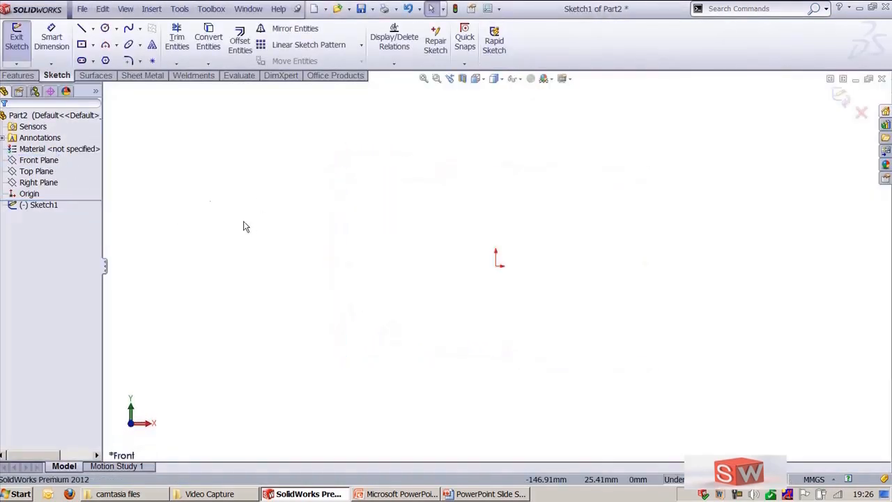
Step: Sketch a closed stepped outline of lines starting at the origin, with a horizontal bottom edge about 160 mm long
{"action": "left_click", "coordinate": [81, 28]}
{"action": "left_click", "coordinate": [496, 265]}
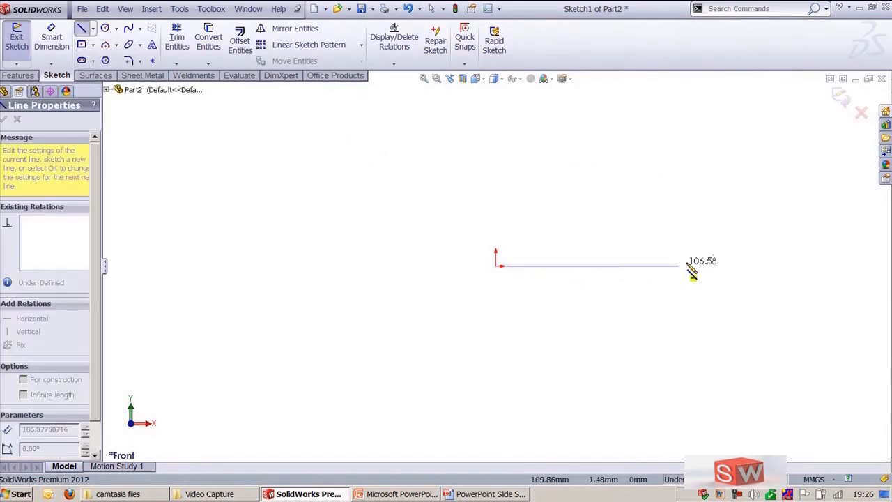
{"action": "left_click", "coordinate": [768, 265]}
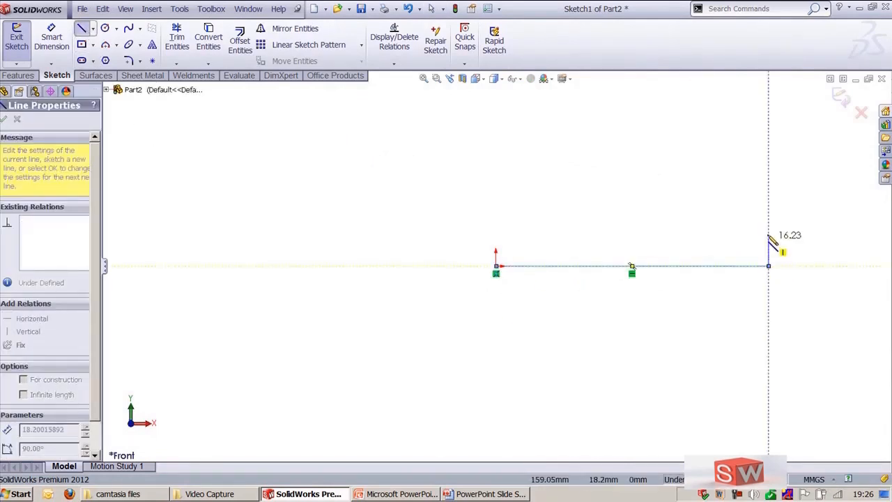
{"action": "left_click", "coordinate": [712, 206]}
{"action": "left_click", "coordinate": [702, 205]}
{"action": "left_click", "coordinate": [702, 188]}
{"action": "left_click", "coordinate": [628, 188]}
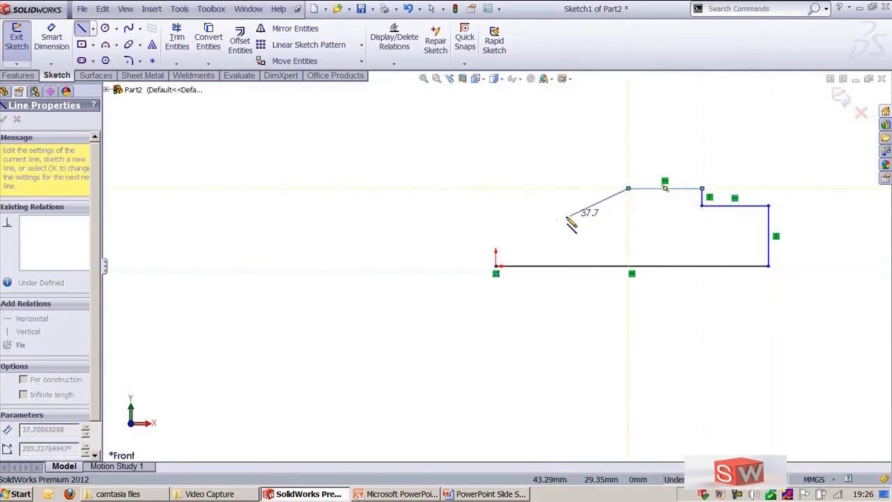
{"action": "left_click", "coordinate": [543, 219]}
{"action": "left_click", "coordinate": [495, 219]}
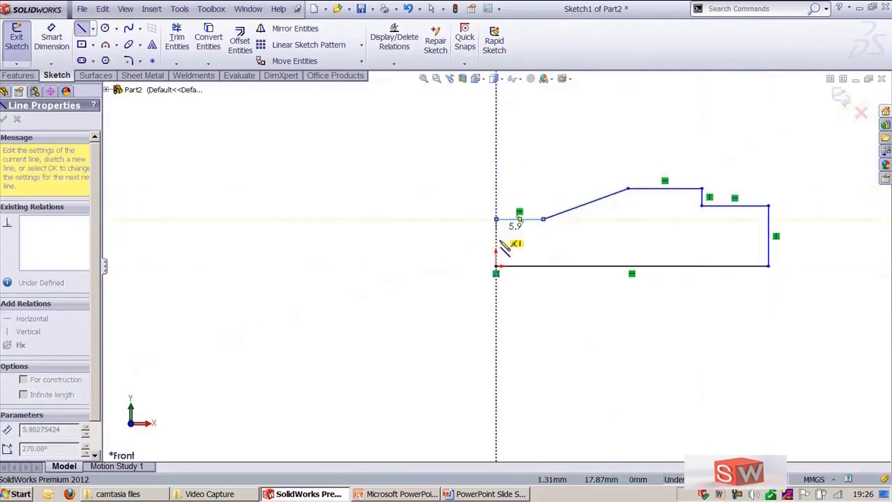
{"action": "left_click", "coordinate": [495, 265]}
{"action": "key", "text": "Escape"}
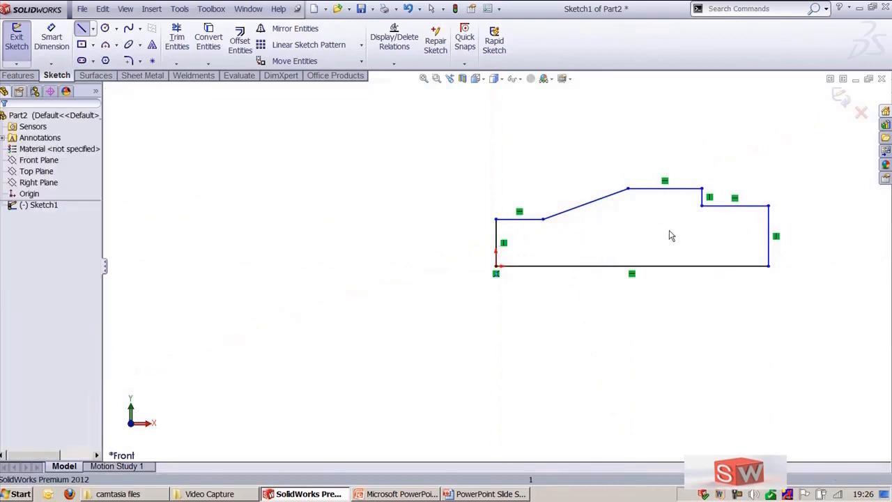
Step: Draw a circle of about 17.6 mm radius centred on the midpoint of the outline's right edge
{"action": "middle_click_drag", "start_coordinate": [669, 234], "coordinate": [474, 260], "text": "ctrl"}
{"action": "left_click", "coordinate": [106, 30]}
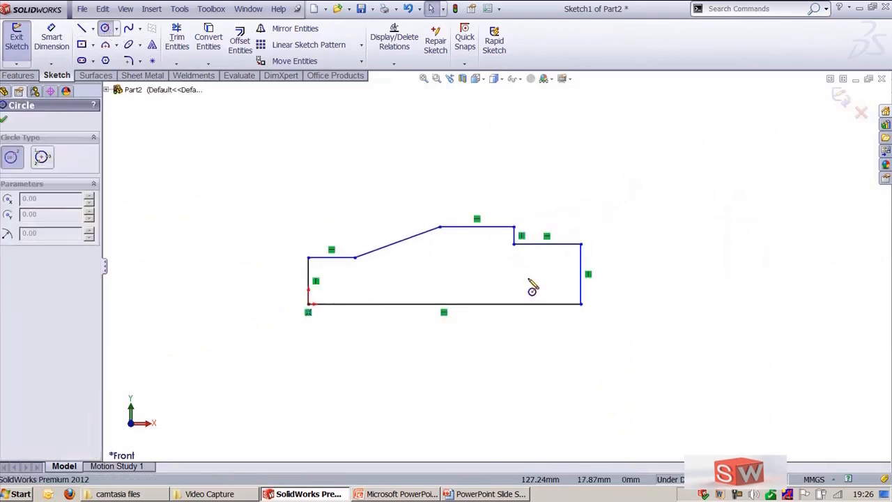
{"action": "left_click", "coordinate": [581, 274]}
{"action": "left_click", "coordinate": [582, 246]}
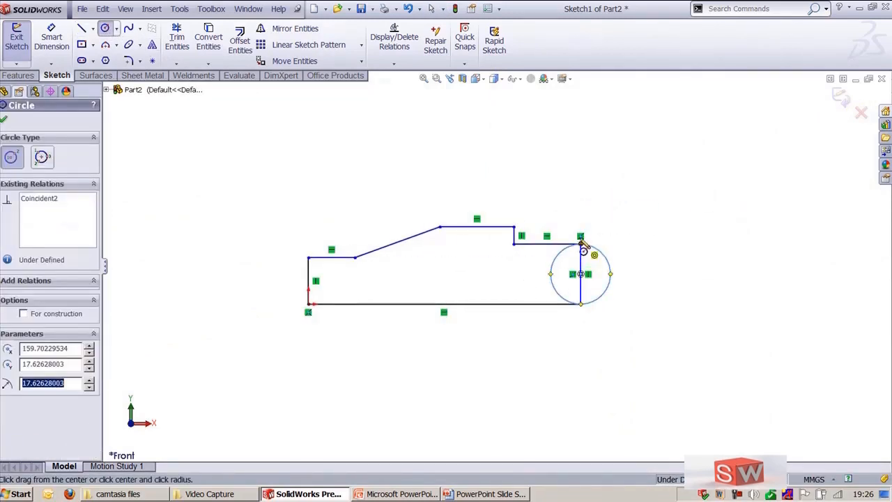
{"action": "key", "text": "Escape"}
Step: Trim away the right edge line and the inner half of the circle to give the outline a rounded end
{"action": "key", "text": "shift+z"}
{"action": "key", "text": "t"}
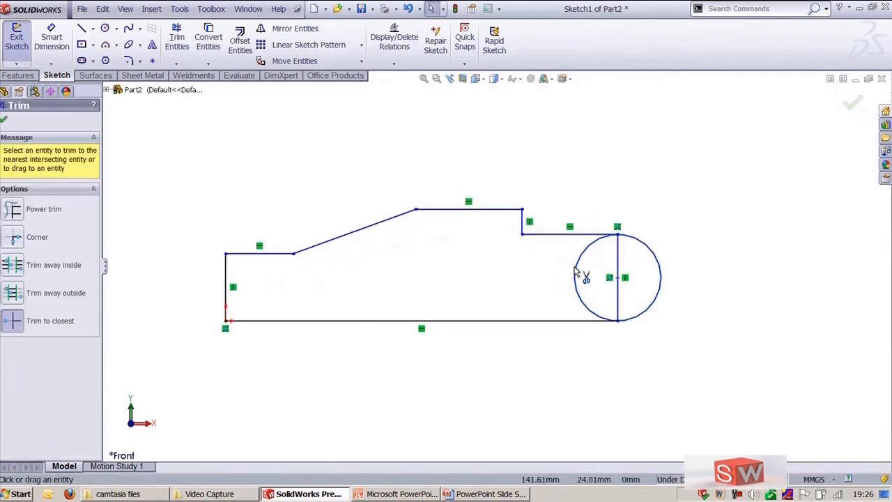
{"action": "left_click", "coordinate": [619, 261]}
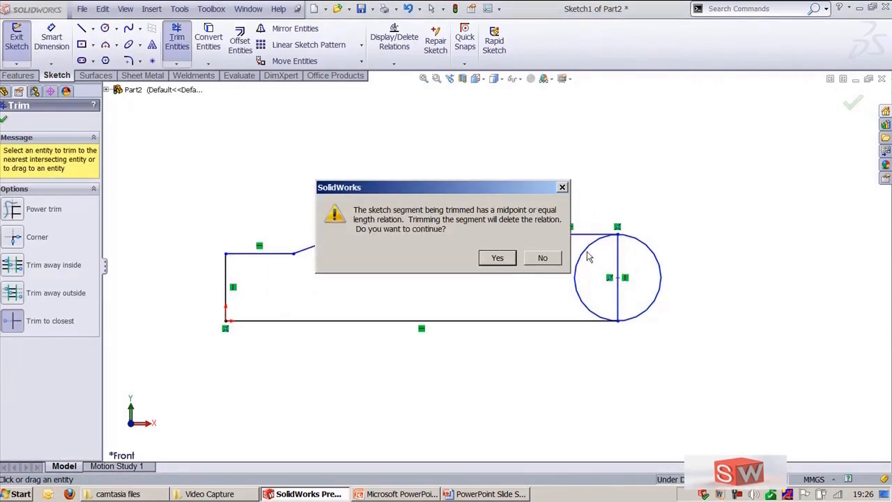
{"action": "left_click", "coordinate": [500, 258]}
{"action": "left_click", "coordinate": [583, 263]}
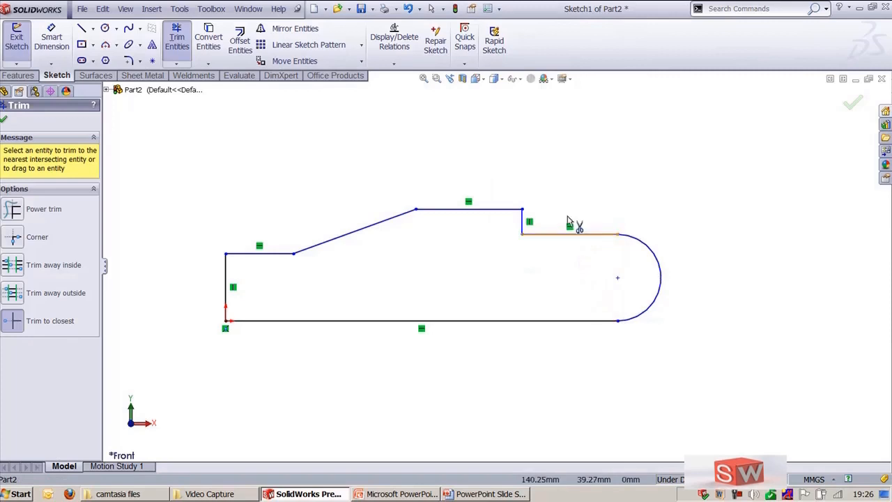
{"action": "key", "text": "Escape"}
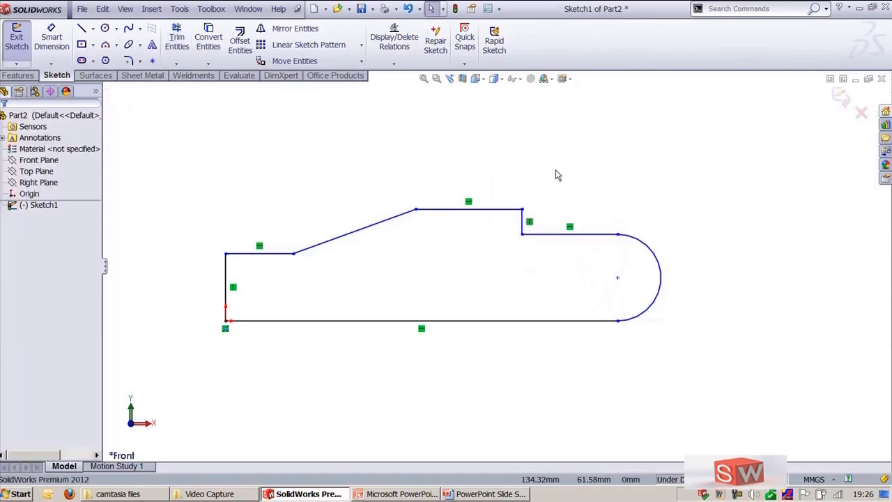
Step: Stretch the rounded right portion of the outline along X in 20 mm increments, repeating the stretch several times
{"action": "left_click", "coordinate": [363, 63]}
{"action": "left_click", "coordinate": [288, 130]}
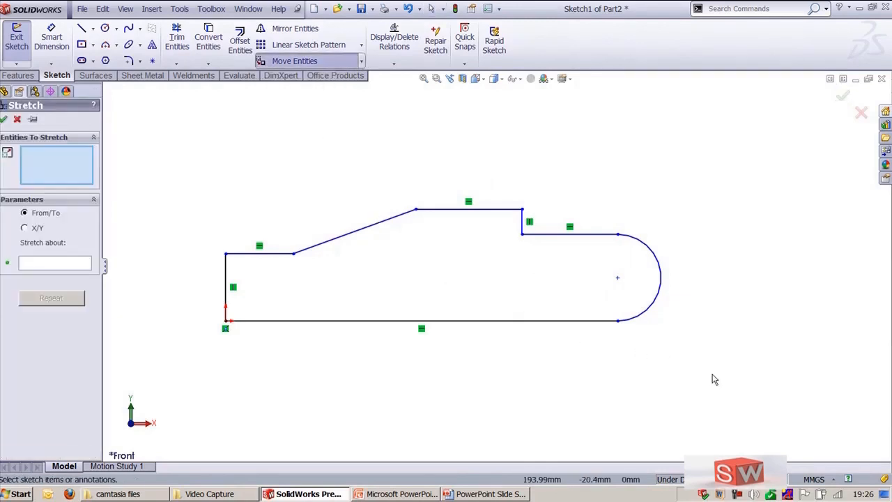
{"action": "left_click_drag", "start_coordinate": [792, 389], "coordinate": [428, 184]}
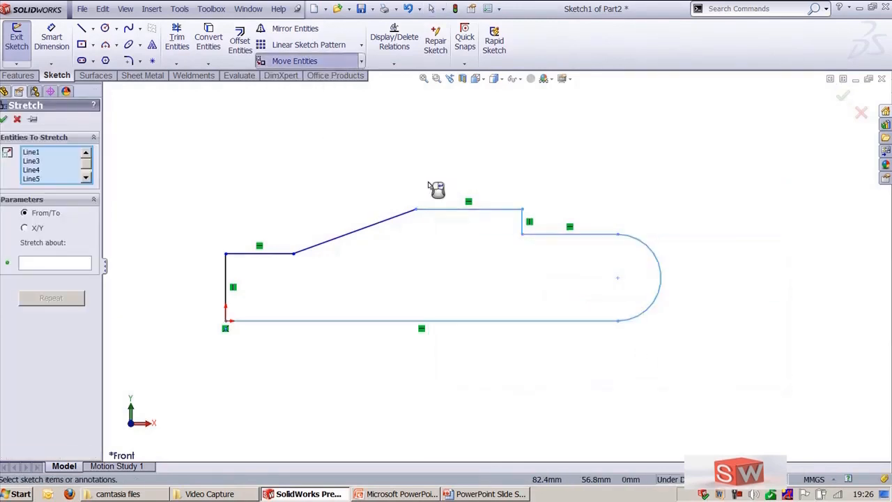
{"action": "right_click", "coordinate": [428, 184]}
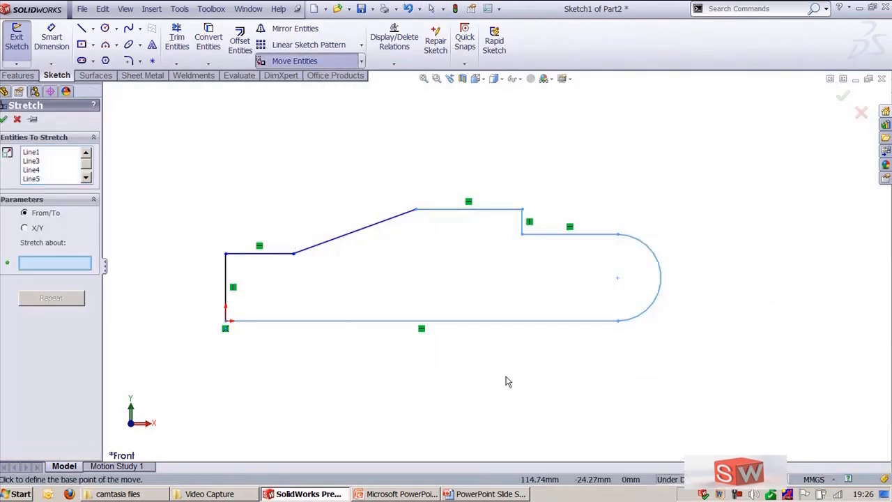
{"action": "left_click", "coordinate": [618, 321]}
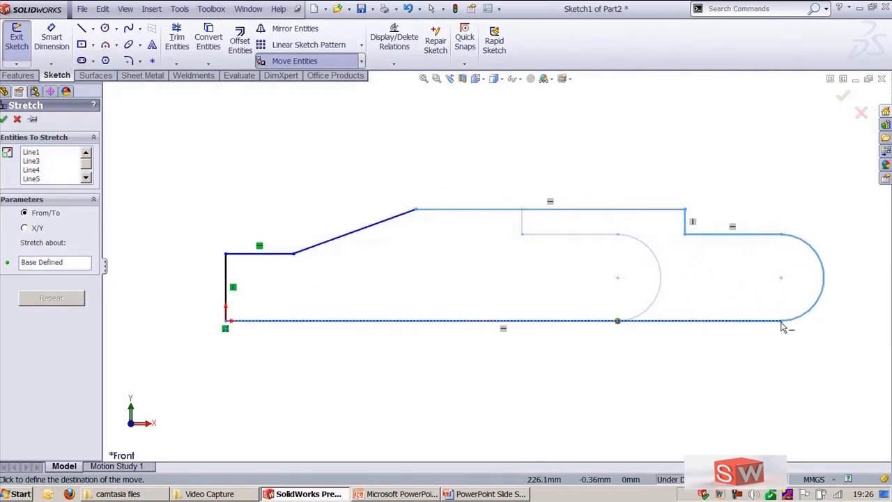
{"action": "left_click", "coordinate": [25, 228]}
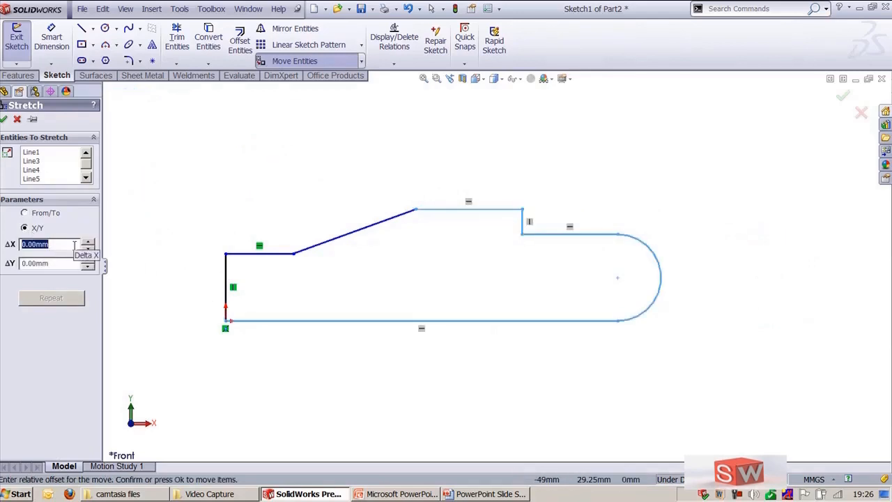
{"action": "type", "text": "20"}
{"action": "key", "text": "Tab"}
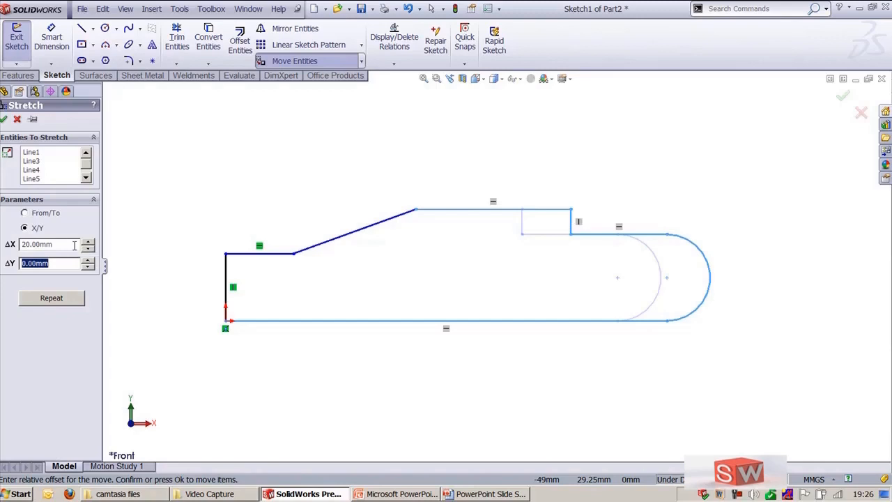
{"action": "left_click", "coordinate": [70, 304]}
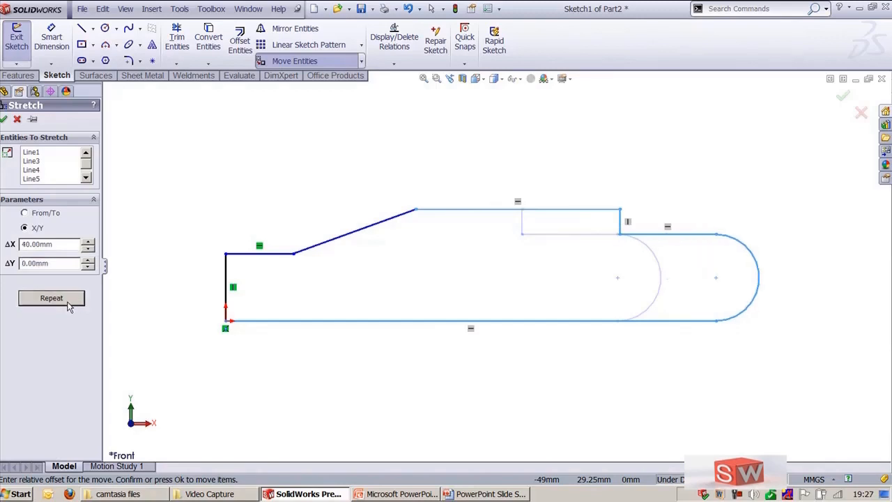
{"action": "left_click", "coordinate": [70, 303]}
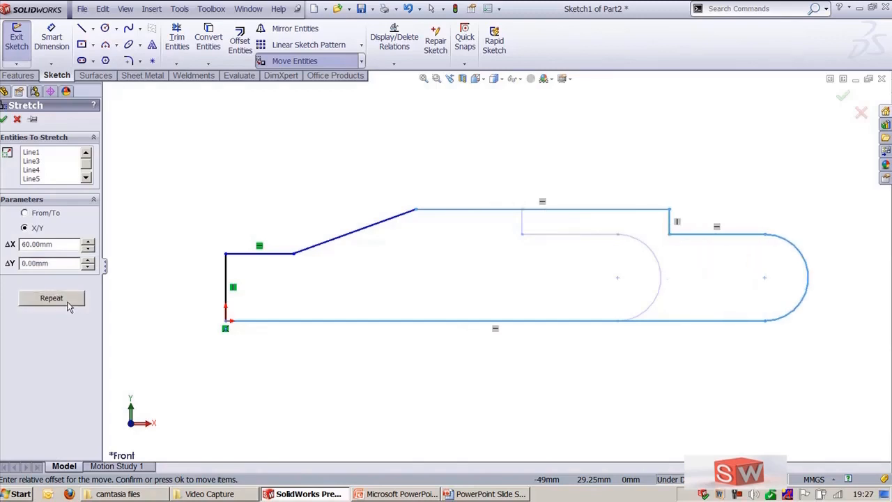
{"action": "left_click", "coordinate": [68, 304]}
{"action": "left_click", "coordinate": [69, 304]}
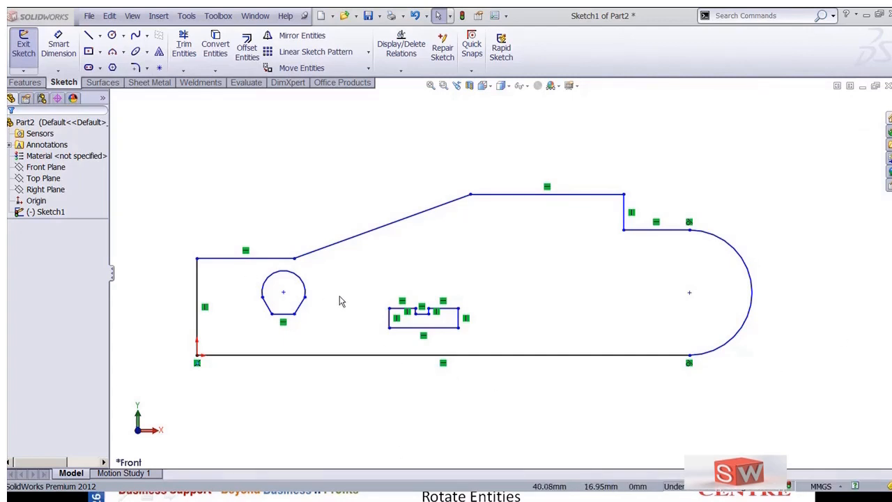
Step: Move the small notched rectangle from its lower-left corner onto the outline's upper step corner
{"action": "left_click_drag", "start_coordinate": [361, 293], "coordinate": [478, 338]}
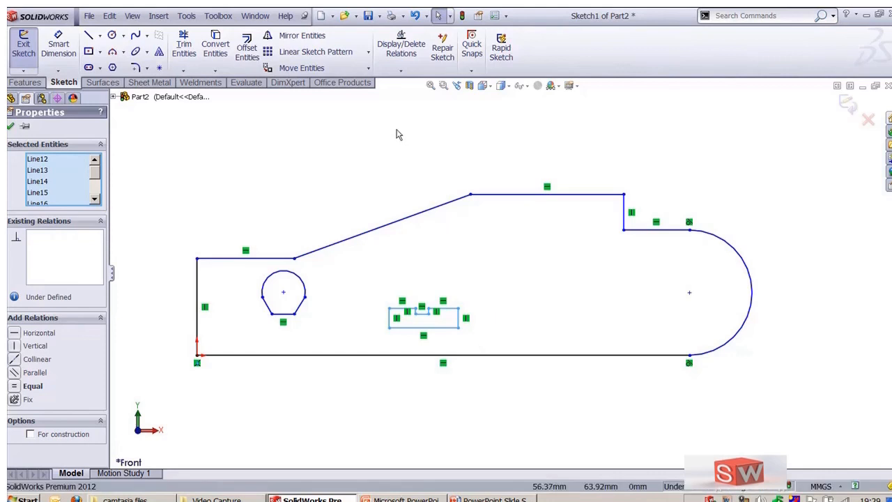
{"action": "left_click", "coordinate": [368, 70]}
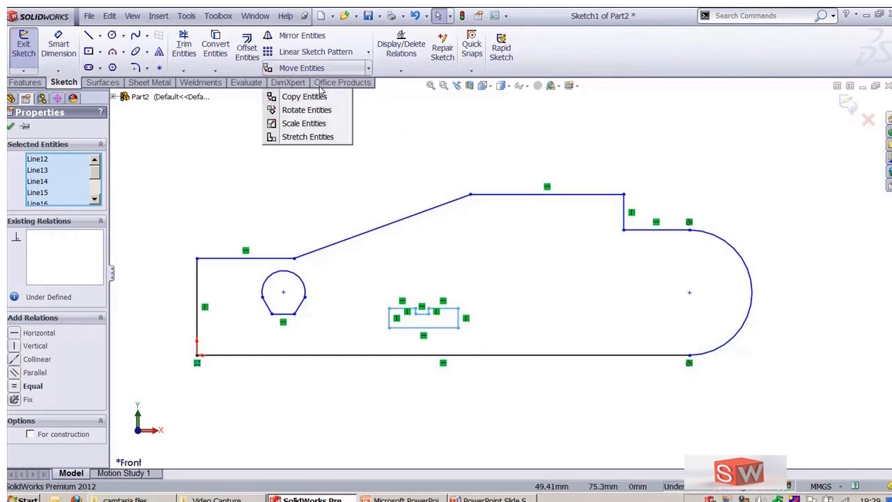
{"action": "left_click", "coordinate": [305, 83]}
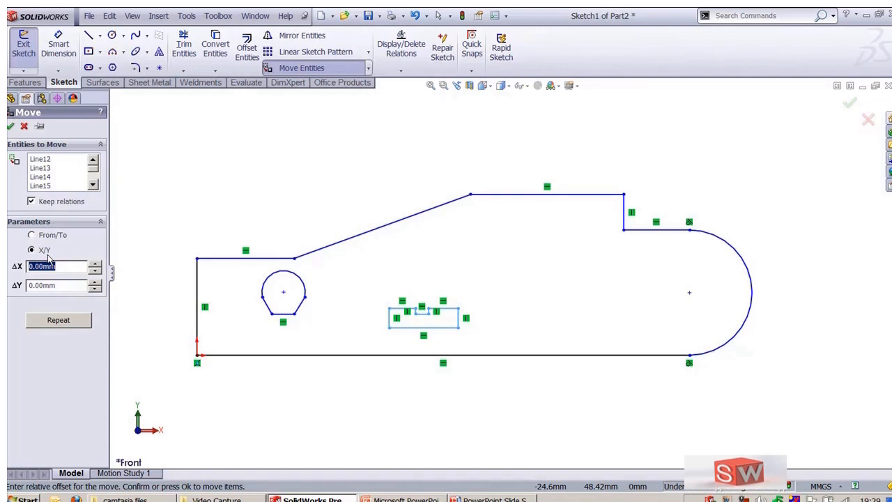
{"action": "left_click", "coordinate": [32, 235]}
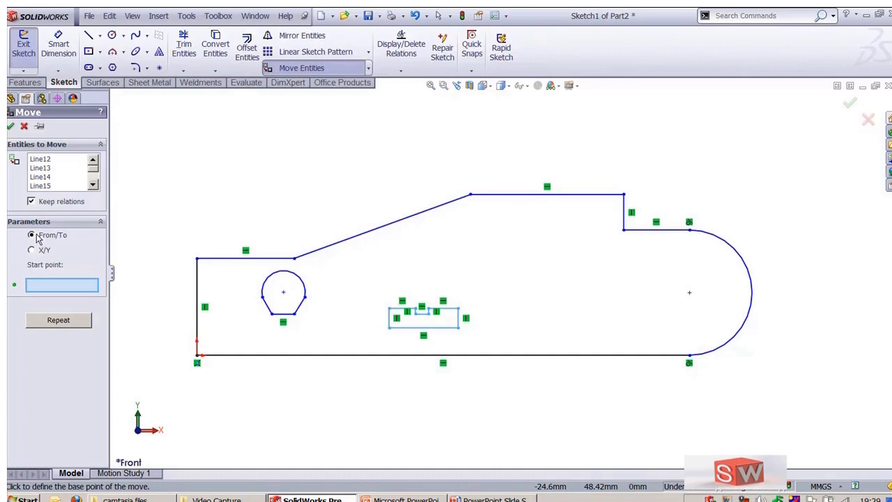
{"action": "left_click", "coordinate": [389, 327]}
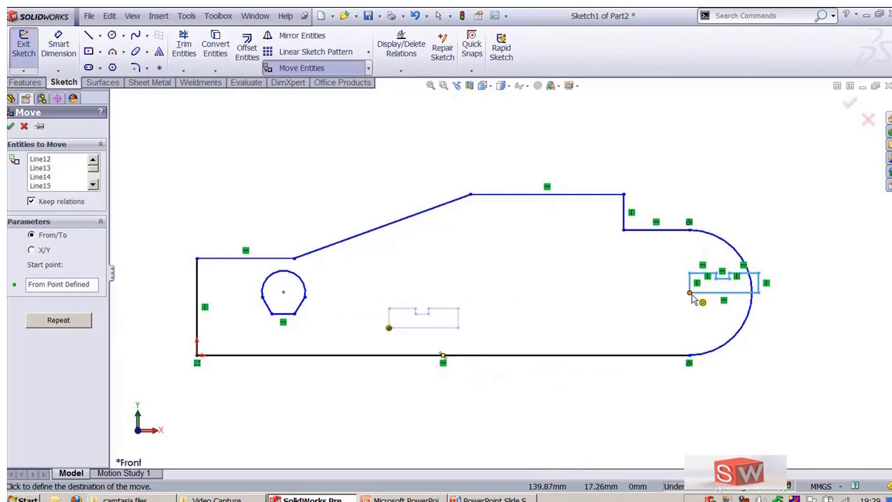
{"action": "left_click", "coordinate": [624, 195]}
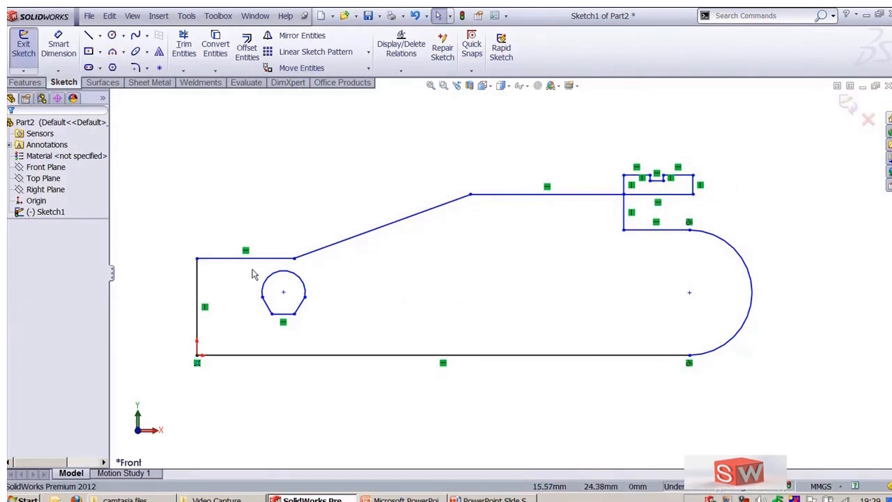
Step: Copy the truncated circle along X with a 20 mm offset, repeating the copy, and confirm
{"action": "left_click_drag", "start_coordinate": [251, 269], "coordinate": [328, 332]}
{"action": "left_click", "coordinate": [369, 68]}
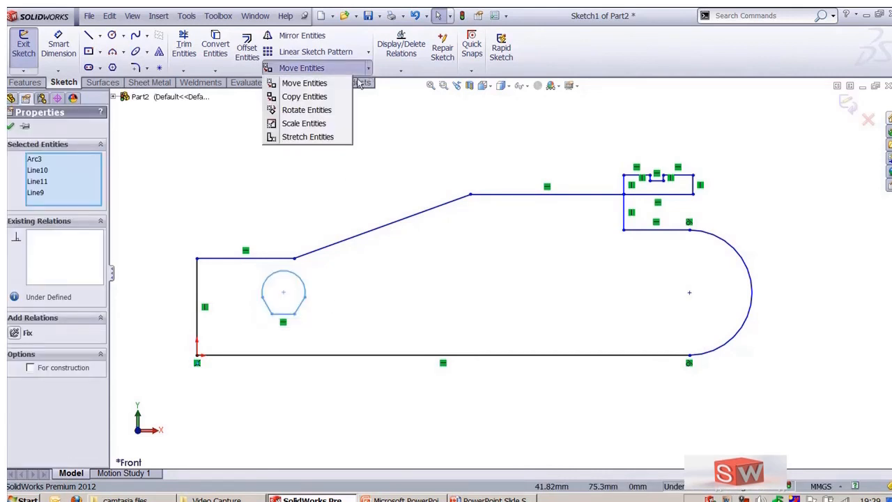
{"action": "left_click", "coordinate": [304, 97]}
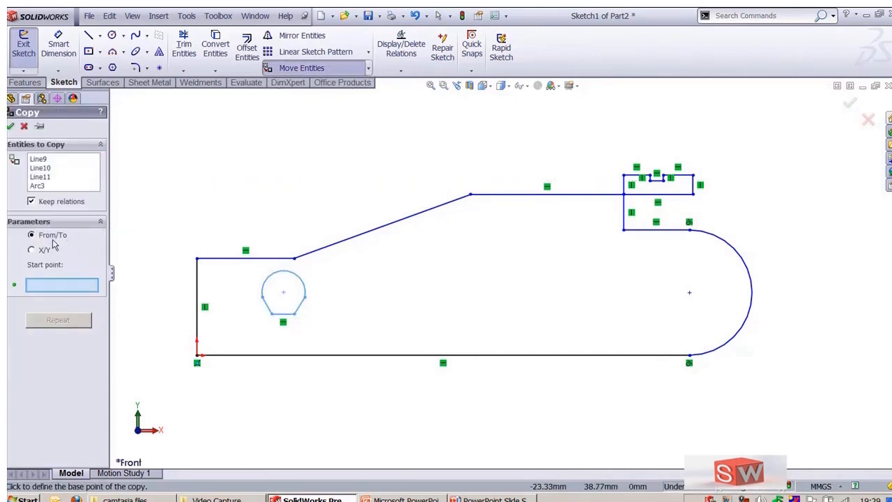
{"action": "left_click", "coordinate": [40, 251]}
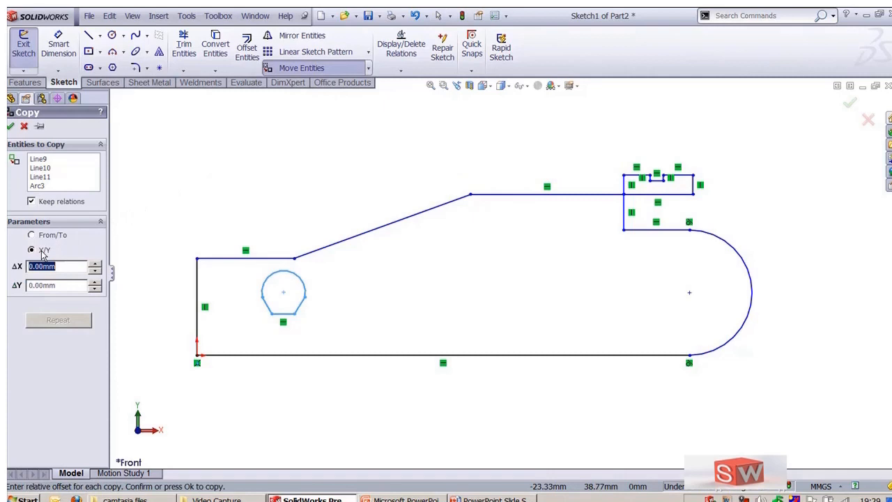
{"action": "left_click", "coordinate": [283, 293]}
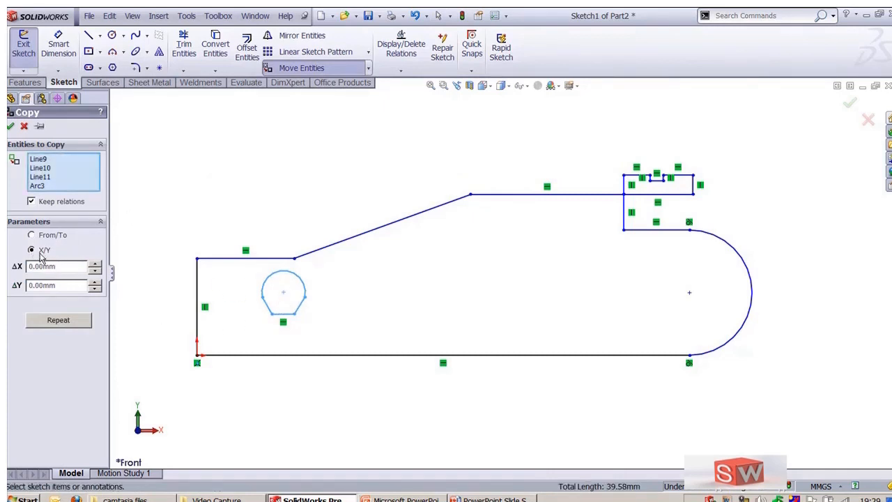
{"action": "left_click", "coordinate": [79, 269]}
{"action": "type", "text": "20"}
{"action": "key", "text": "Tab"}
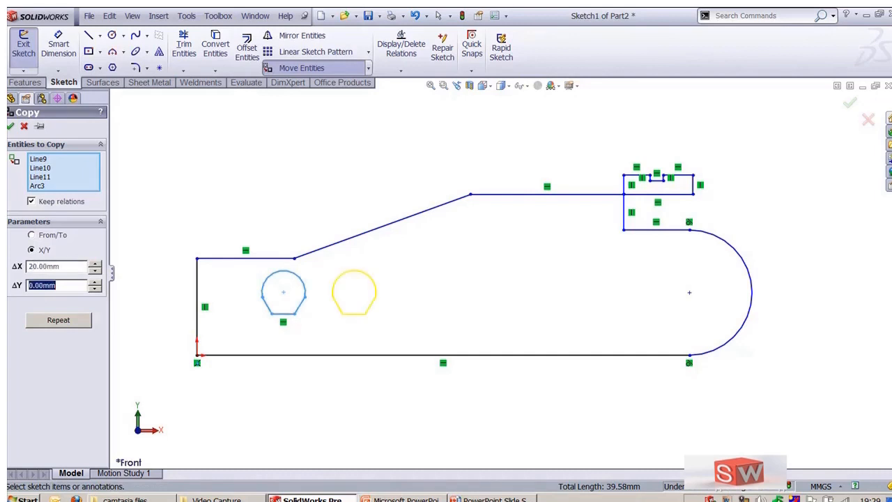
{"action": "left_click", "coordinate": [79, 319]}
{"action": "left_click", "coordinate": [79, 320]}
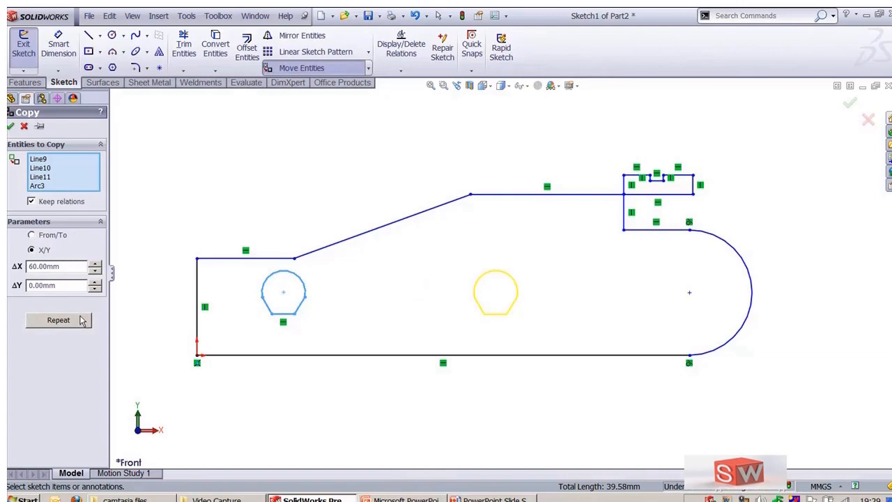
{"action": "left_click", "coordinate": [94, 271]}
{"action": "left_click", "coordinate": [11, 126]}
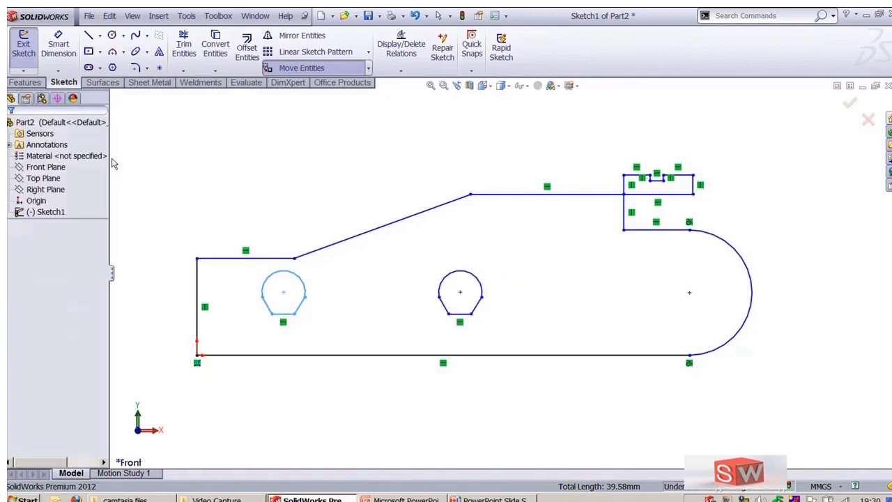
Step: Rotate the entire profile about the origin by 315°, snapping to 45° increments
{"action": "left_click", "coordinate": [368, 67]}
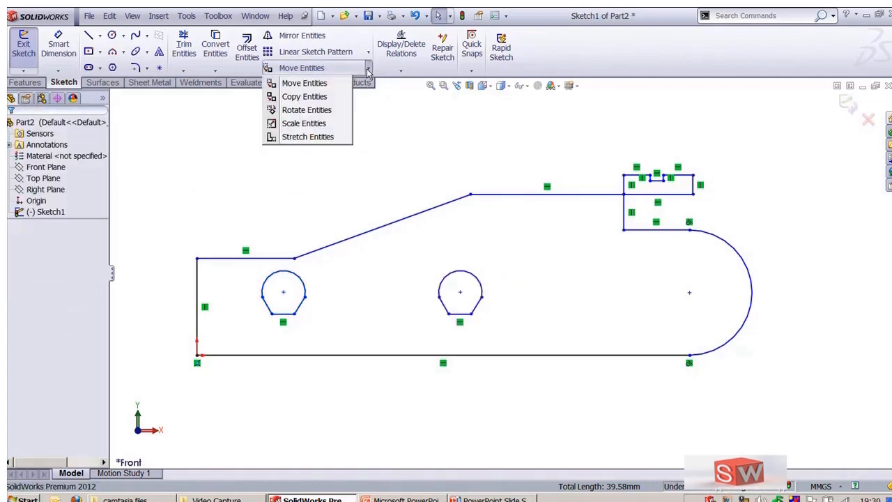
{"action": "left_click", "coordinate": [307, 110]}
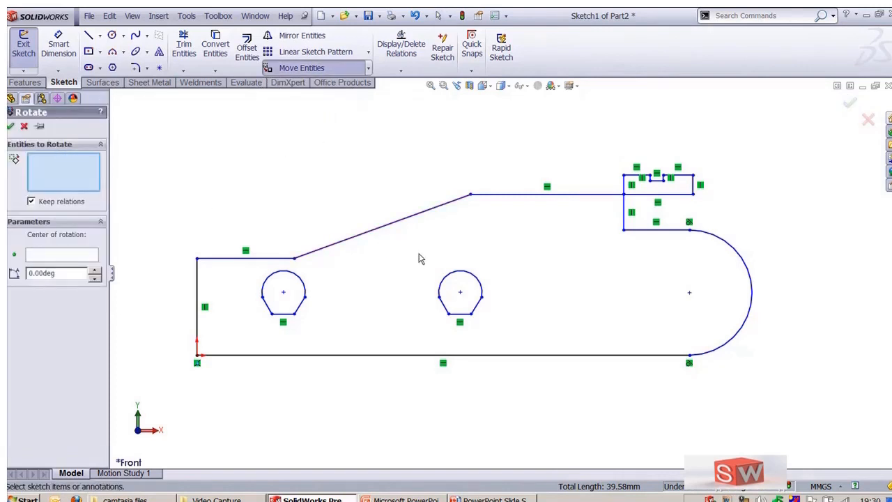
{"action": "left_click_drag", "start_coordinate": [418, 254], "coordinate": [507, 336]}
{"action": "mouse_move", "coordinate": [156, 142]}
{"action": "left_mouse_down"}
{"action": "mouse_move", "coordinate": [566, 325]}
{"action": "mouse_move", "coordinate": [779, 434]}
{"action": "left_mouse_up"}
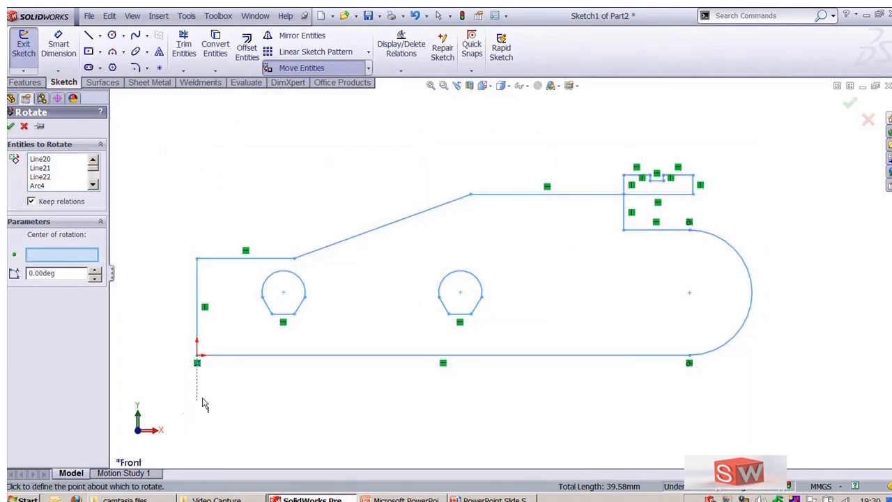
{"action": "left_click", "coordinate": [198, 362]}
{"action": "middle_click_drag", "start_coordinate": [599, 390], "coordinate": [705, 388], "text": "ctrl"}
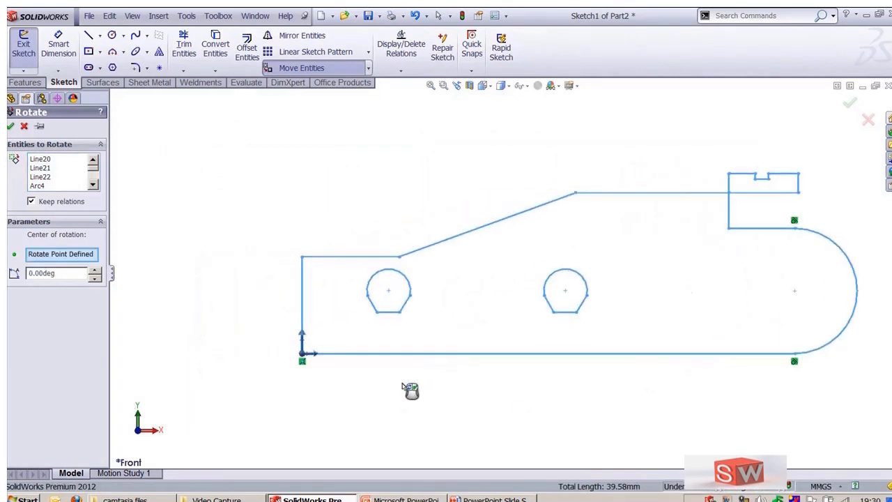
{"action": "mouse_move", "coordinate": [318, 356]}
{"action": "left_mouse_down"}
{"action": "mouse_move", "coordinate": [307, 328]}
{"action": "mouse_move", "coordinate": [268, 338]}
{"action": "mouse_move", "coordinate": [258, 377]}
{"action": "mouse_move", "coordinate": [352, 389]}
{"action": "mouse_move", "coordinate": [376, 361]}
{"action": "mouse_move", "coordinate": [400, 367]}
{"action": "mouse_move", "coordinate": [389, 416]}
{"action": "left_mouse_up"}
{"action": "scroll", "coordinate": [317, 239], "scroll_direction": "up", "scroll_amount": 5}
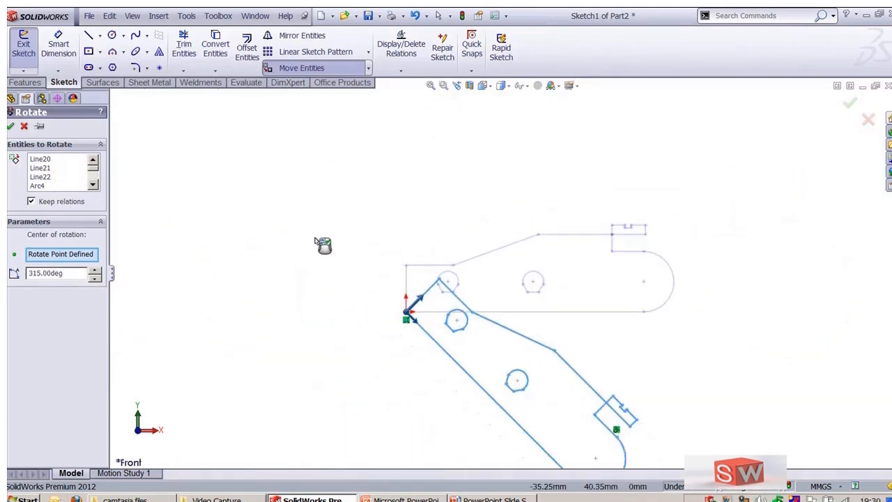
{"action": "middle_click_drag", "start_coordinate": [611, 342], "coordinate": [547, 270], "text": "ctrl"}
{"action": "scroll", "coordinate": [490, 324], "scroll_direction": "down", "scroll_amount": 2}
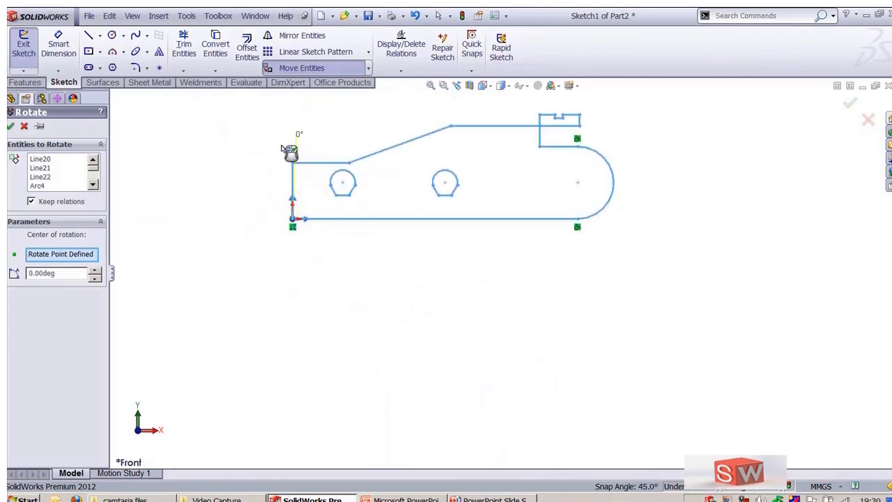
{"action": "left_click", "coordinate": [325, 165]}
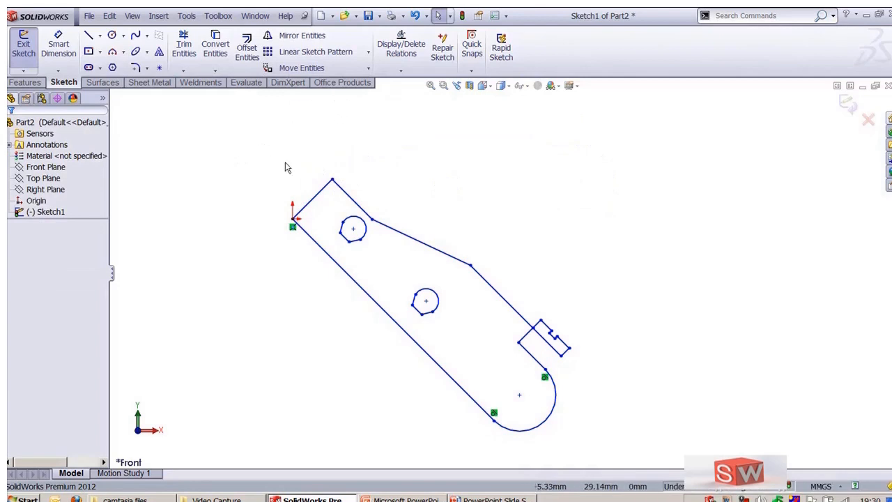
Step: Select the whole profile and scale it about the middle circle's centre by a factor of 0.5
{"action": "mouse_move", "coordinate": [252, 149]}
{"action": "left_mouse_down"}
{"action": "mouse_move", "coordinate": [339, 200]}
{"action": "mouse_move", "coordinate": [562, 392]}
{"action": "mouse_move", "coordinate": [618, 457]}
{"action": "left_mouse_up"}
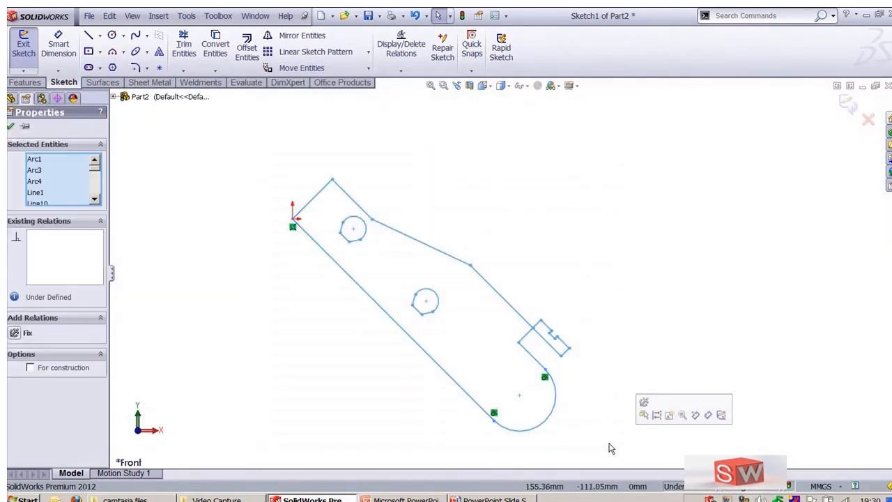
{"action": "left_click", "coordinate": [369, 69]}
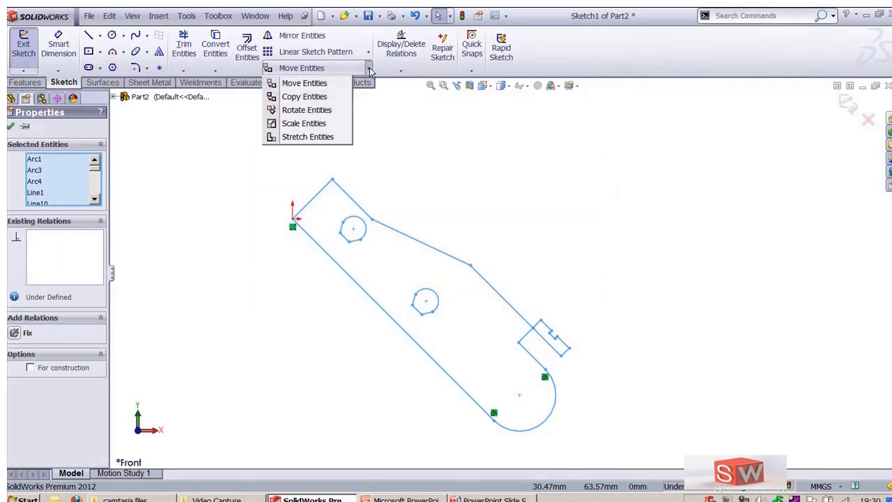
{"action": "left_click", "coordinate": [334, 129]}
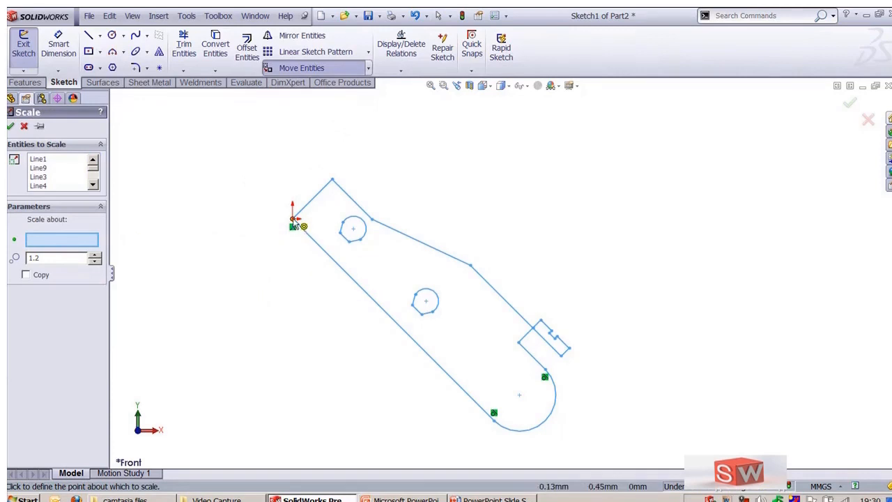
{"action": "left_click", "coordinate": [426, 302]}
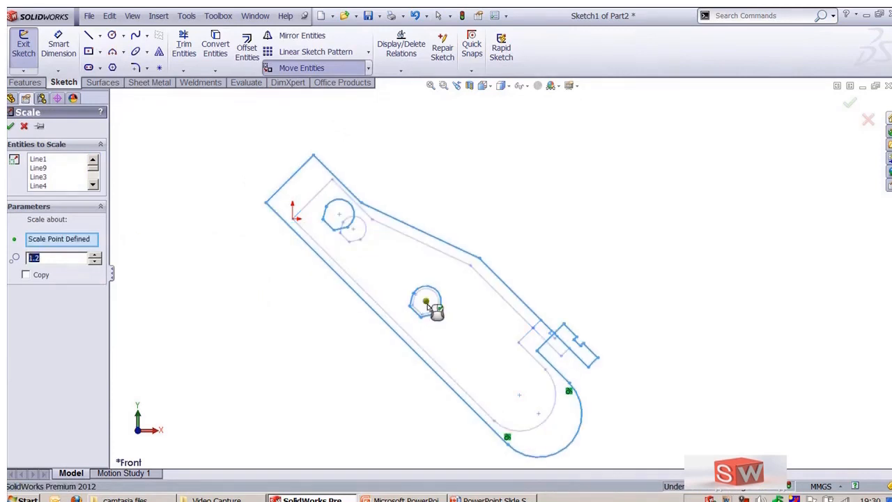
{"action": "type", "text": ".5"}
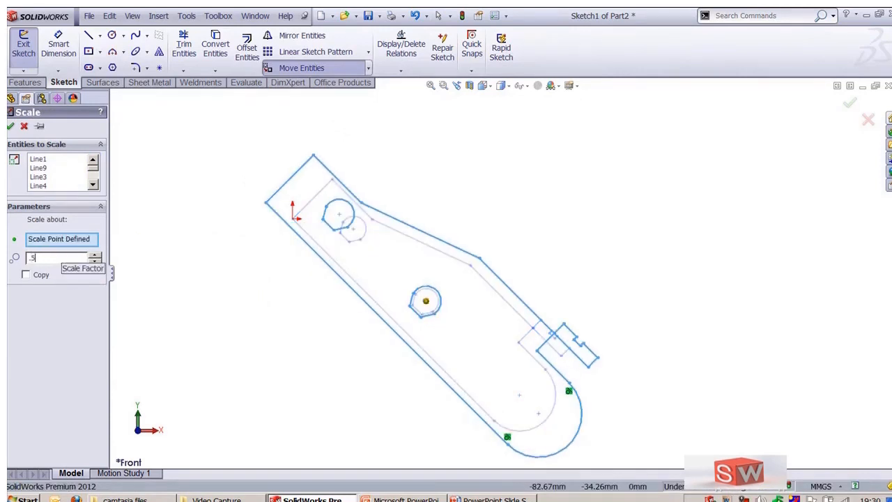
{"action": "key", "text": "Return"}
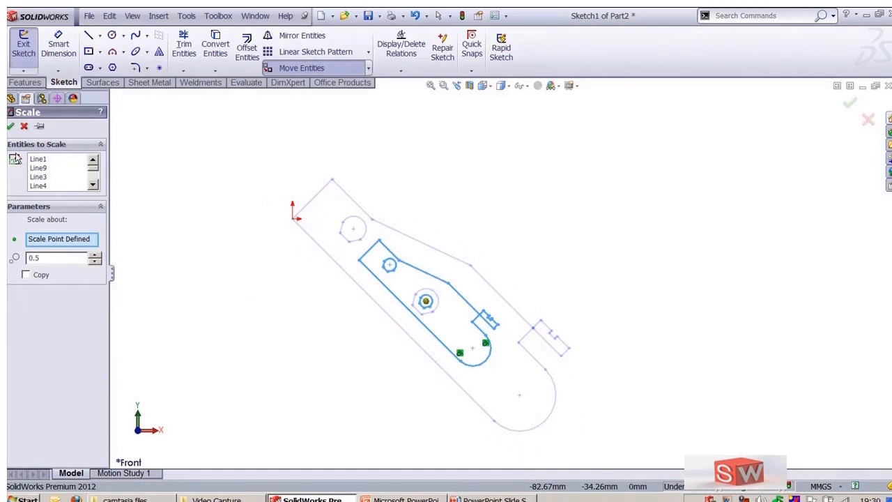
Step: Enable Copy and preview scaled copies, trying factors 1.5 and 2 with up to 3 copies
{"action": "left_click", "coordinate": [27, 276]}
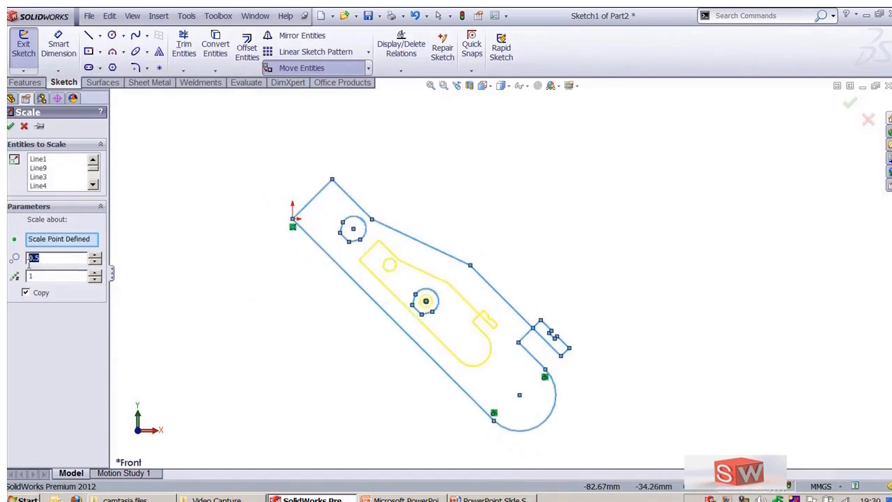
{"action": "left_click", "coordinate": [96, 274]}
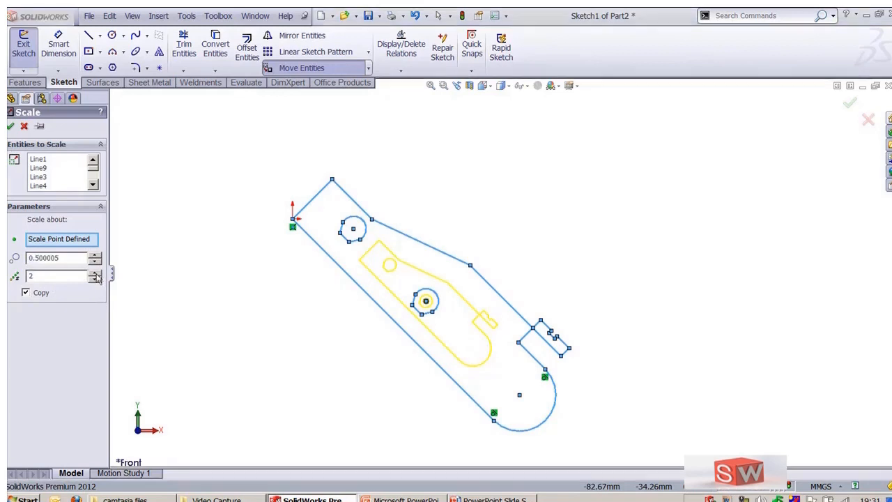
{"action": "left_click", "coordinate": [547, 268]}
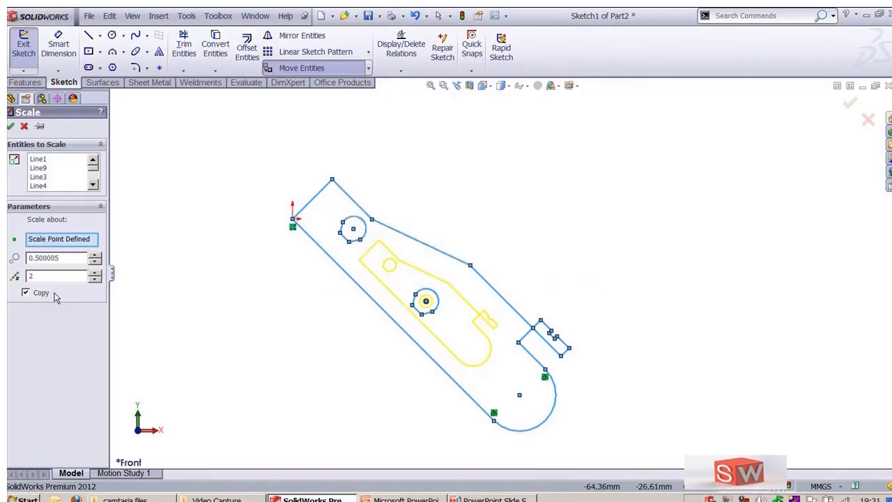
{"action": "double_click", "coordinate": [65, 258]}
{"action": "type", "text": "1.5"}
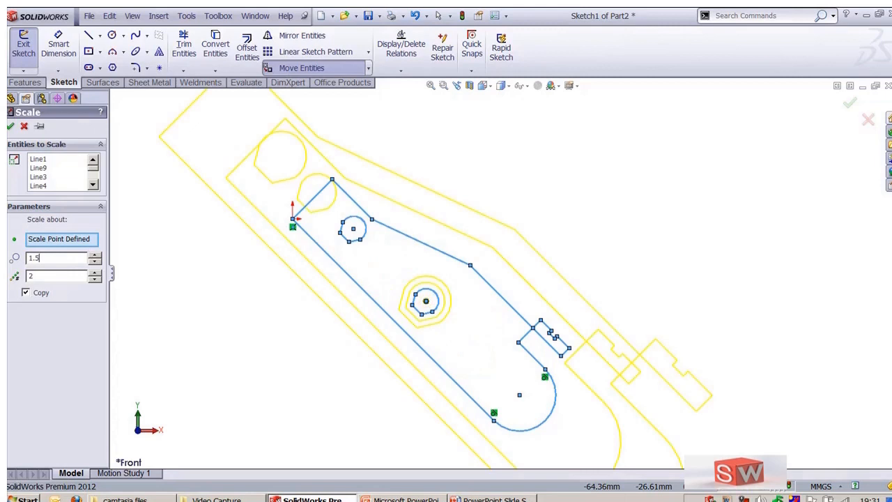
{"action": "left_click", "coordinate": [94, 272]}
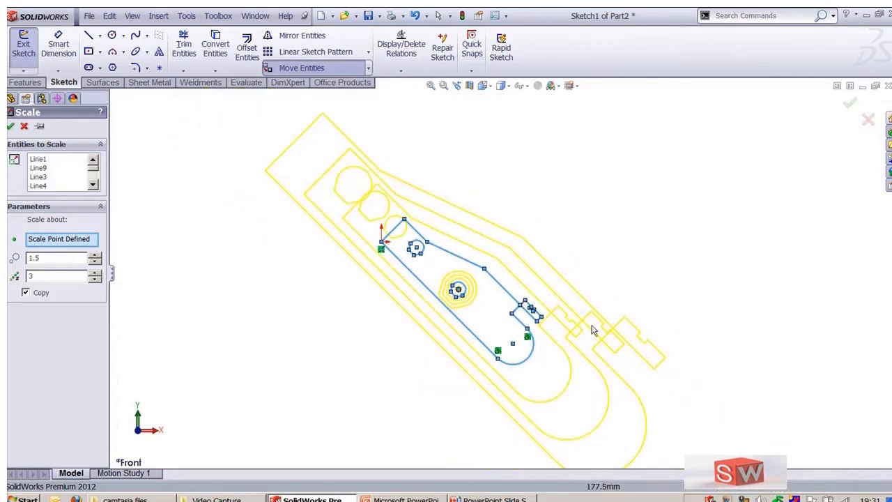
{"action": "double_click", "coordinate": [70, 259]}
{"action": "type", "text": "2"}
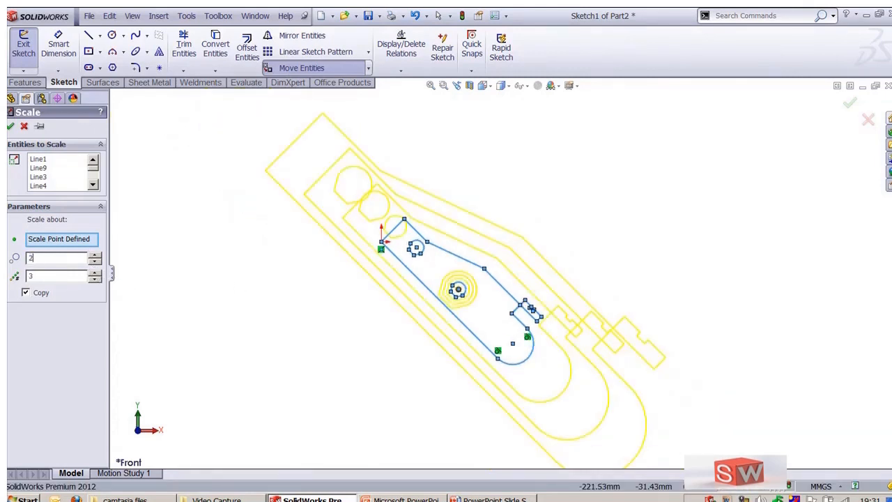
Step: Set the scale factor to 1.2 with 2 copies and confirm the scale
{"action": "scroll", "coordinate": [379, 310], "scroll_direction": "up", "scroll_amount": 3}
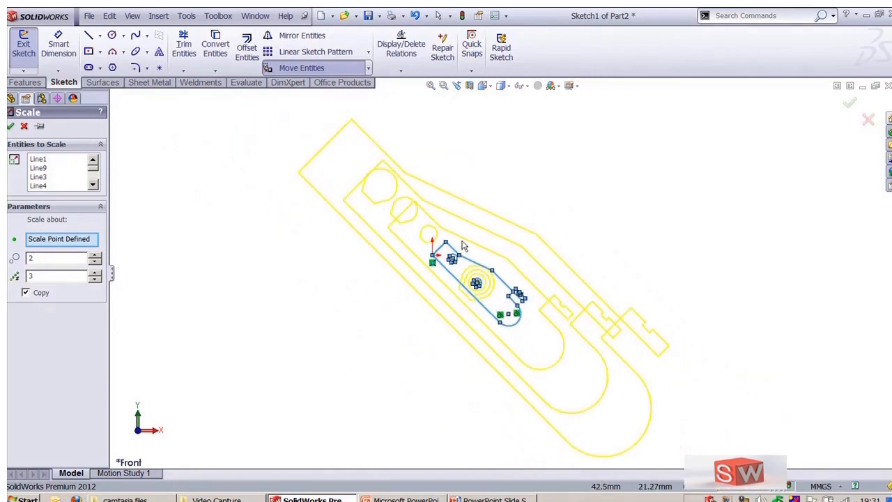
{"action": "scroll", "coordinate": [464, 247], "scroll_direction": "down", "scroll_amount": 2}
{"action": "double_click", "coordinate": [58, 257]}
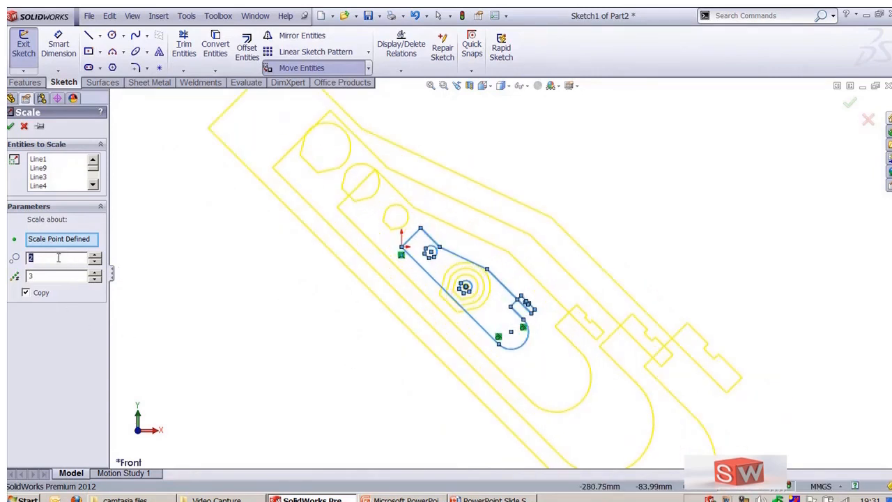
{"action": "type", "text": "1.2"}
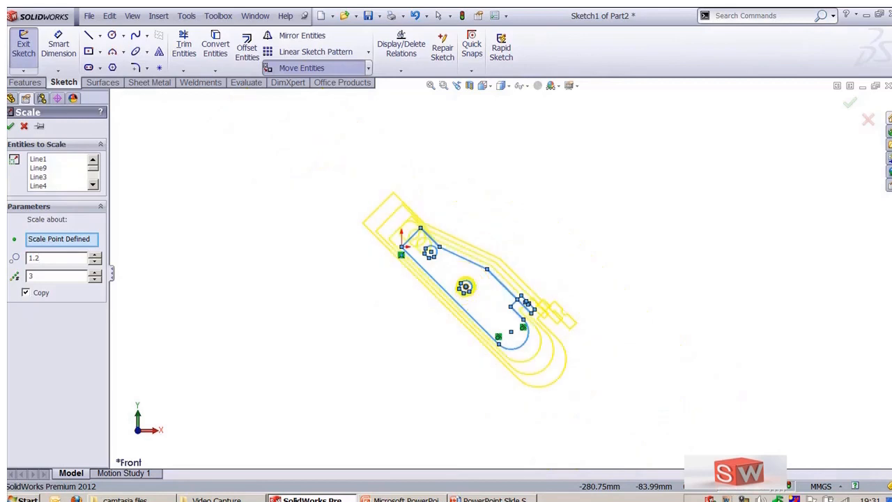
{"action": "double_click", "coordinate": [66, 277]}
{"action": "key", "text": "BackSpace"}
{"action": "double_click", "coordinate": [78, 277]}
{"action": "type", "text": "1"}
{"action": "left_click", "coordinate": [94, 279]}
{"action": "left_click", "coordinate": [95, 280]}
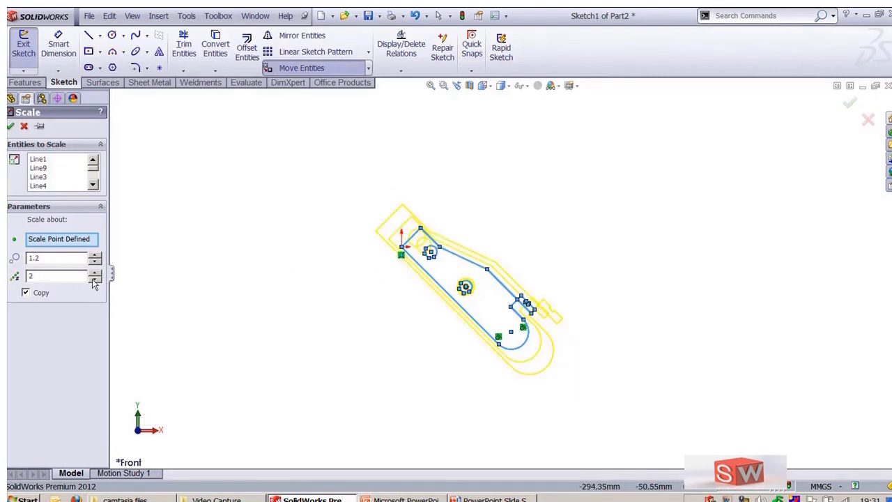
{"action": "left_click", "coordinate": [10, 126]}
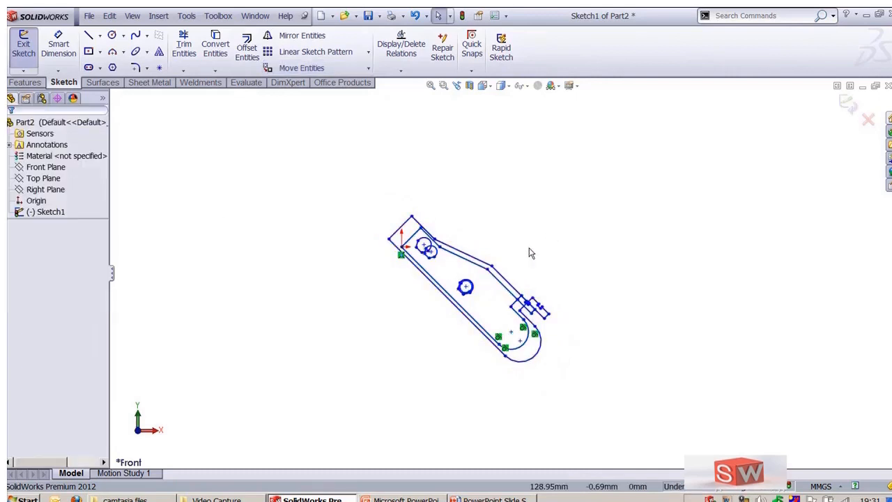
Step: Start another sketch transform command from the Move Entities tool group
{"action": "scroll", "coordinate": [530, 258], "scroll_direction": "down", "scroll_amount": 2}
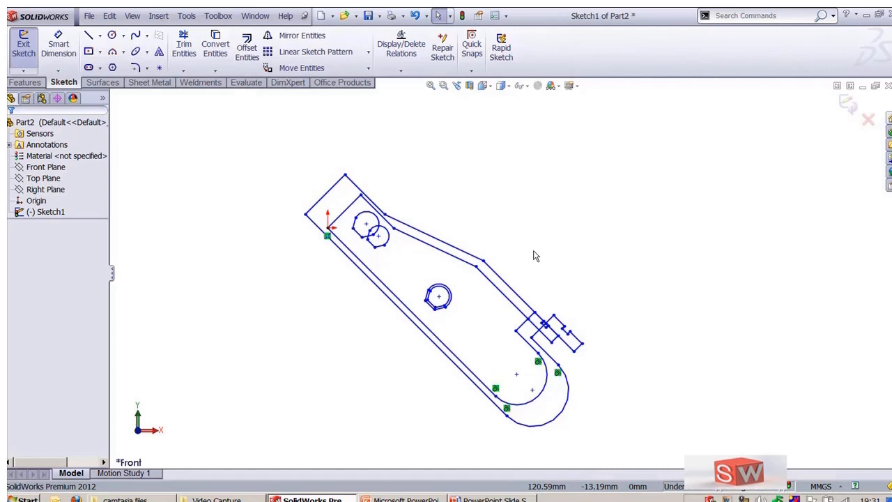
{"action": "left_click", "coordinate": [368, 67]}
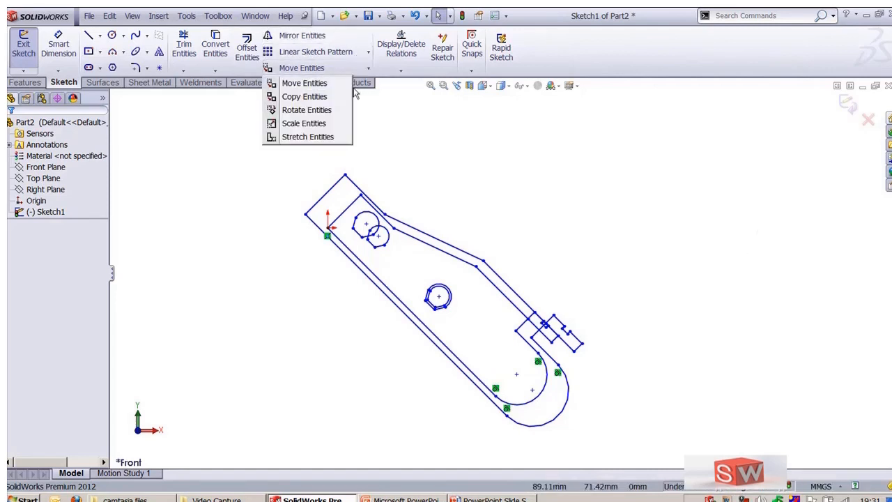
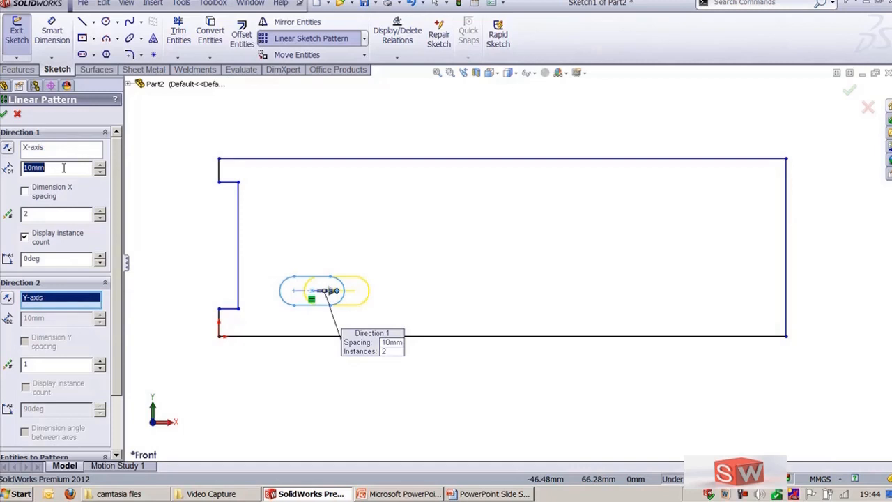
Step: Set the slot pattern's Direction 1 along the X-axis to 30 mm spacing with 6 instances
{"action": "type", "text": "20mm"}
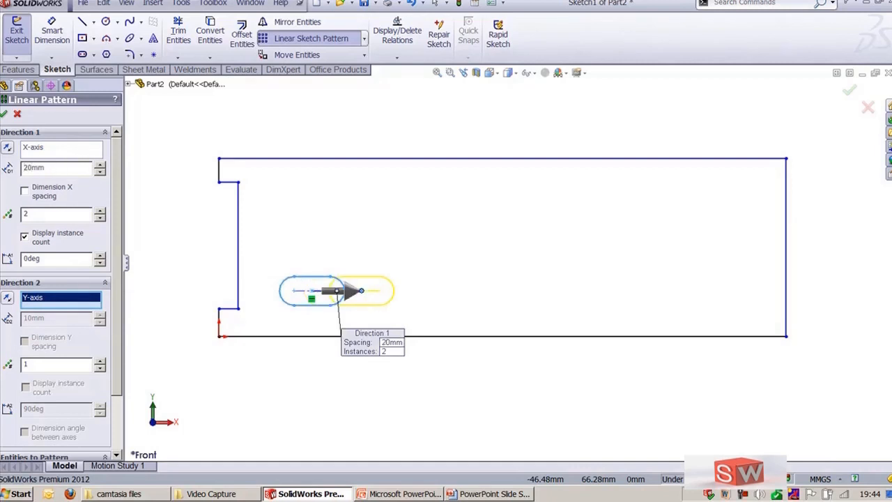
{"action": "double_click", "coordinate": [63, 167]}
{"action": "type", "text": "30mm"}
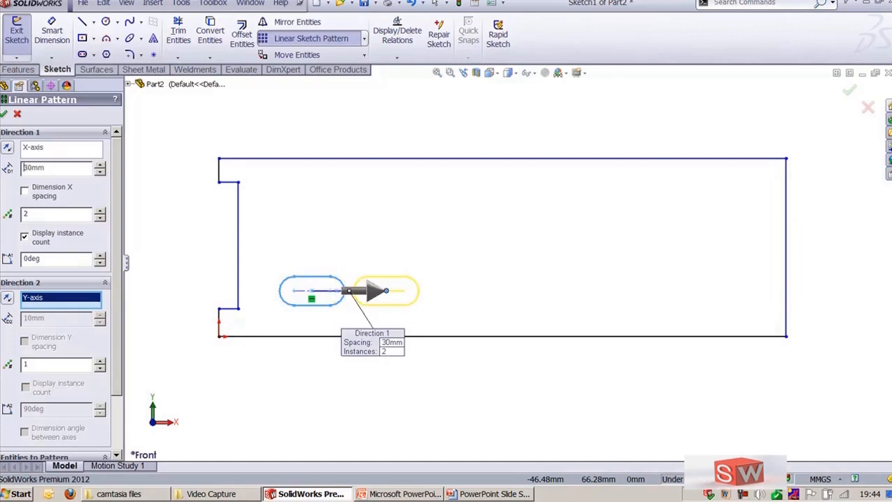
{"action": "left_click", "coordinate": [82, 217]}
{"action": "left_click", "coordinate": [101, 210]}
{"action": "left_click", "coordinate": [101, 211]}
{"action": "left_click", "coordinate": [101, 211]}
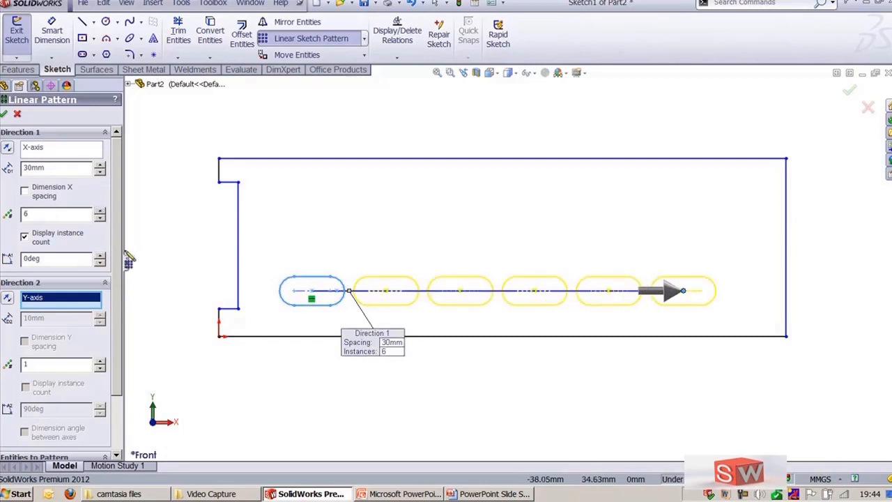
Step: Add a Direction 2 along the Y-axis with 15 mm spacing and 4 instances
{"action": "left_click_drag", "start_coordinate": [126, 237], "coordinate": [143, 239]}
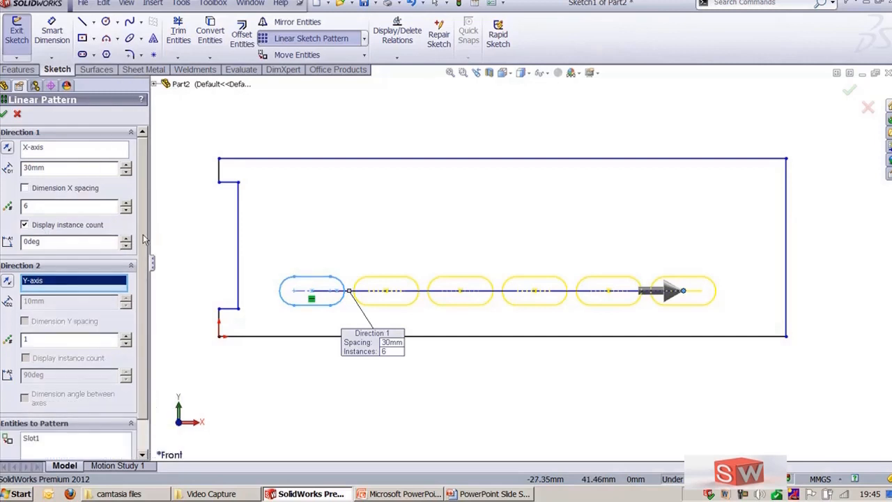
{"action": "scroll", "coordinate": [89, 236], "scroll_direction": "down", "scroll_amount": 1}
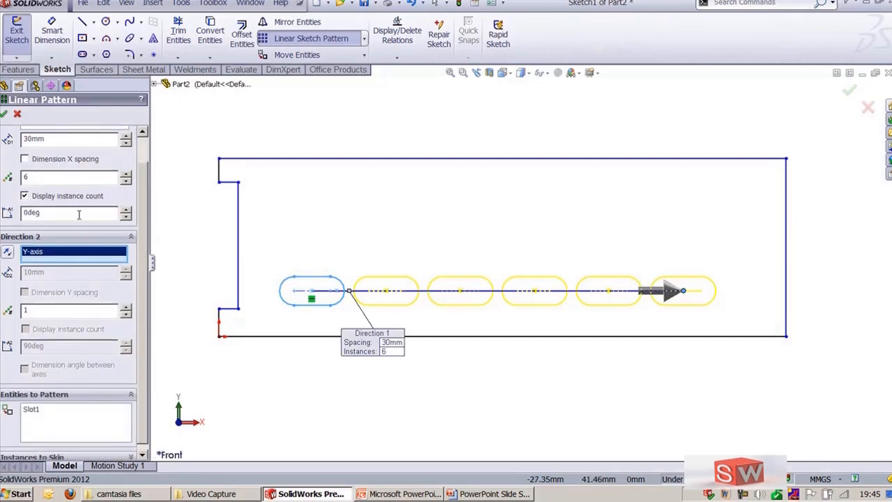
{"action": "scroll", "coordinate": [143, 313], "scroll_direction": "up", "scroll_amount": 1}
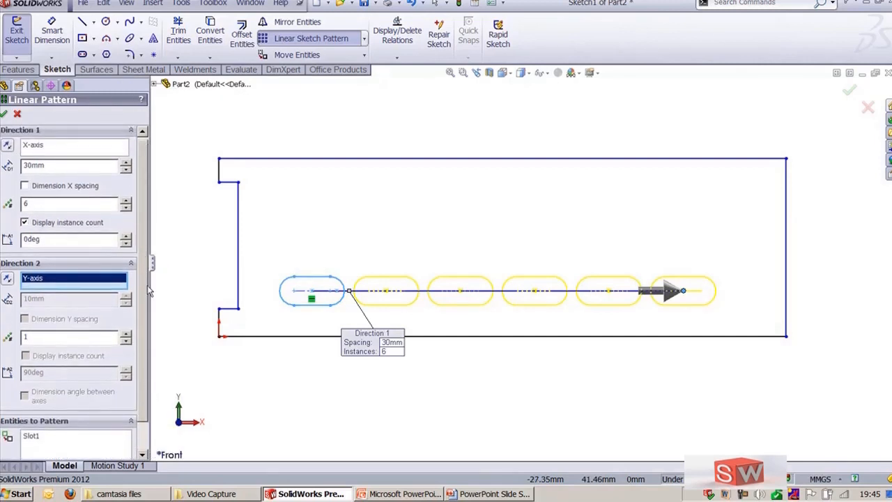
{"action": "left_click", "coordinate": [125, 337]}
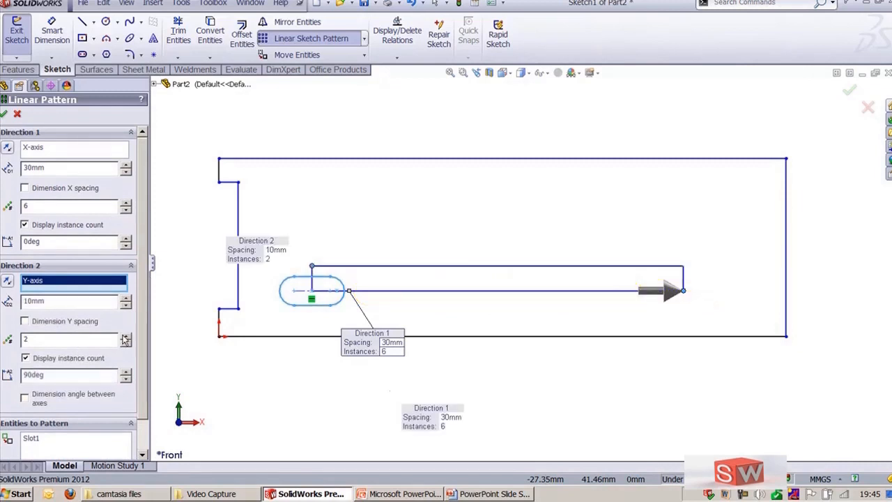
{"action": "double_click", "coordinate": [102, 299]}
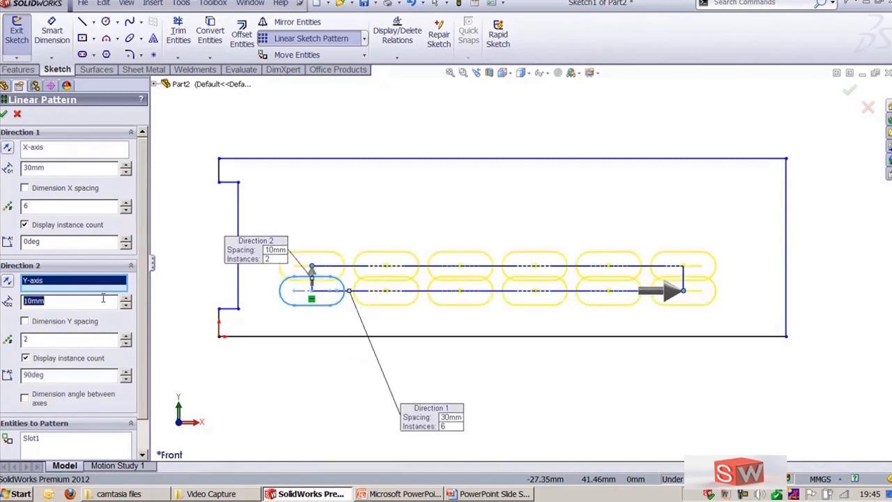
{"action": "type", "text": "20"}
{"action": "key", "text": "Return"}
{"action": "double_click", "coordinate": [102, 298]}
{"action": "type", "text": "15"}
{"action": "key", "text": "Return"}
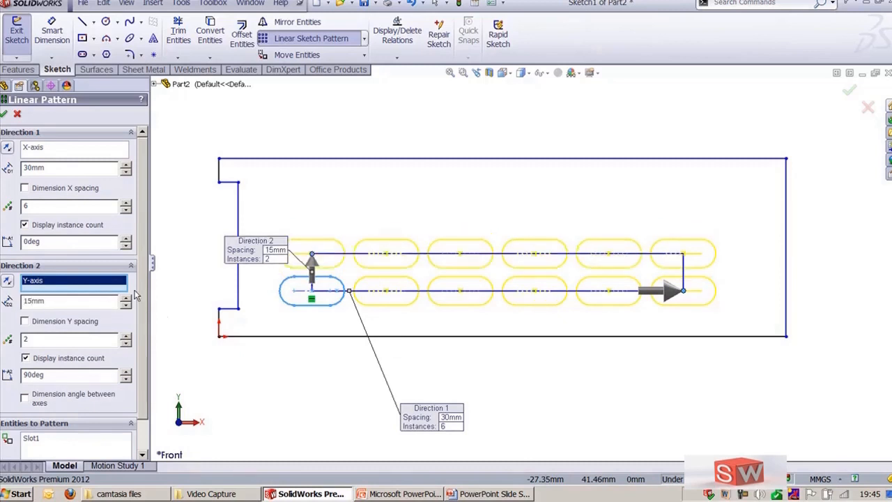
{"action": "left_click", "coordinate": [126, 337]}
{"action": "left_click", "coordinate": [126, 337]}
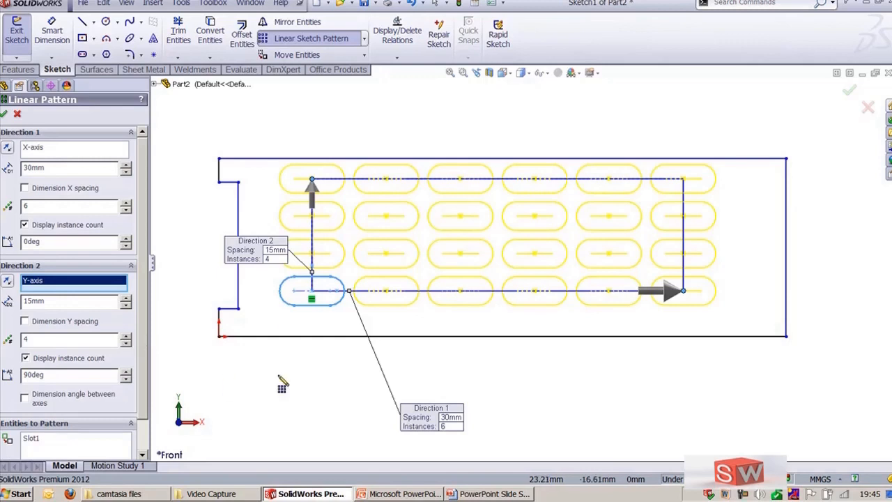
Step: Reposition the pattern callouts and set Direction 1 instances to 5, then back to 6, through the callout
{"action": "mouse_move", "coordinate": [262, 258]}
{"action": "left_mouse_down"}
{"action": "mouse_move", "coordinate": [318, 223]}
{"action": "mouse_move", "coordinate": [387, 138]}
{"action": "mouse_move", "coordinate": [409, 139]}
{"action": "left_mouse_up"}
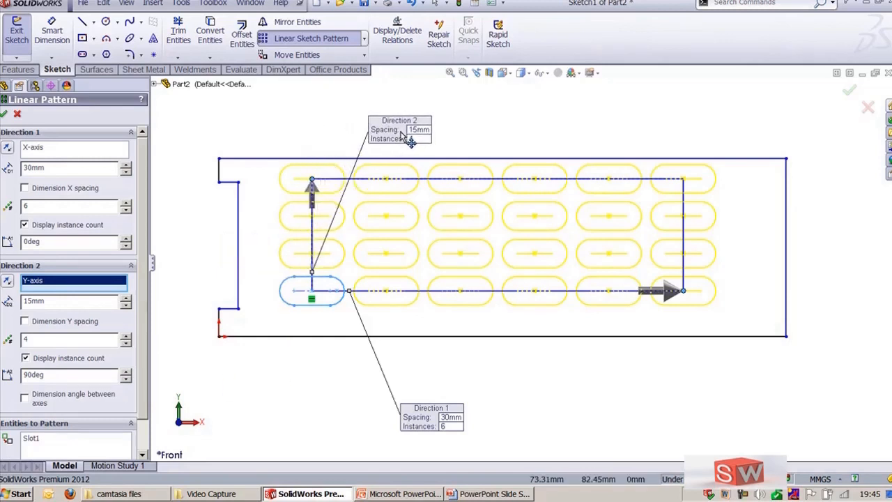
{"action": "mouse_move", "coordinate": [432, 422]}
{"action": "left_mouse_down"}
{"action": "mouse_move", "coordinate": [453, 388]}
{"action": "mouse_move", "coordinate": [428, 327]}
{"action": "left_mouse_up"}
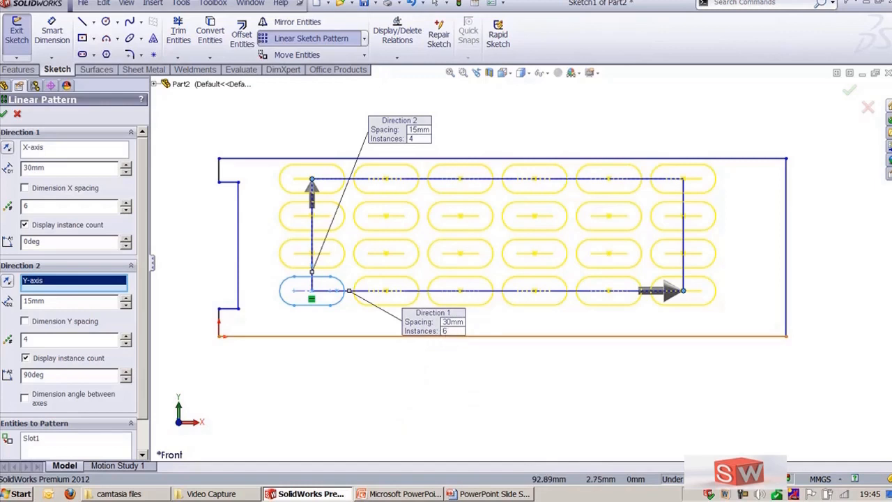
{"action": "left_click", "coordinate": [448, 331]}
{"action": "type", "text": "5"}
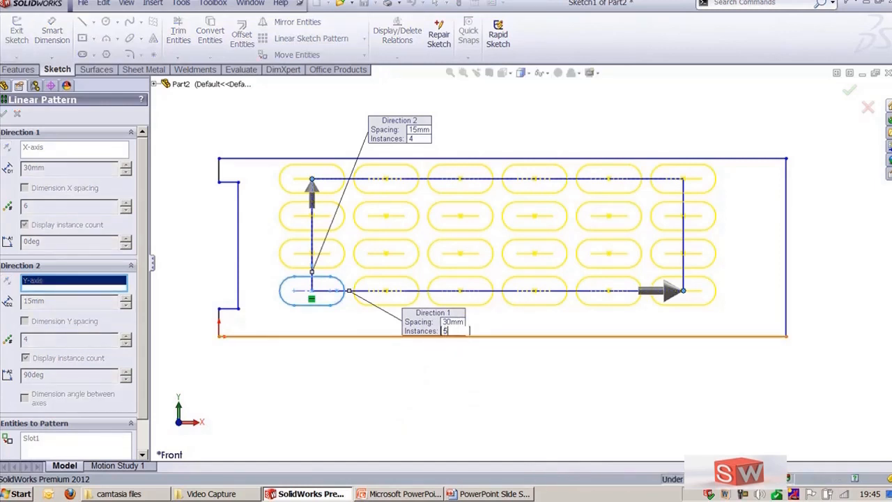
{"action": "key", "text": "Return"}
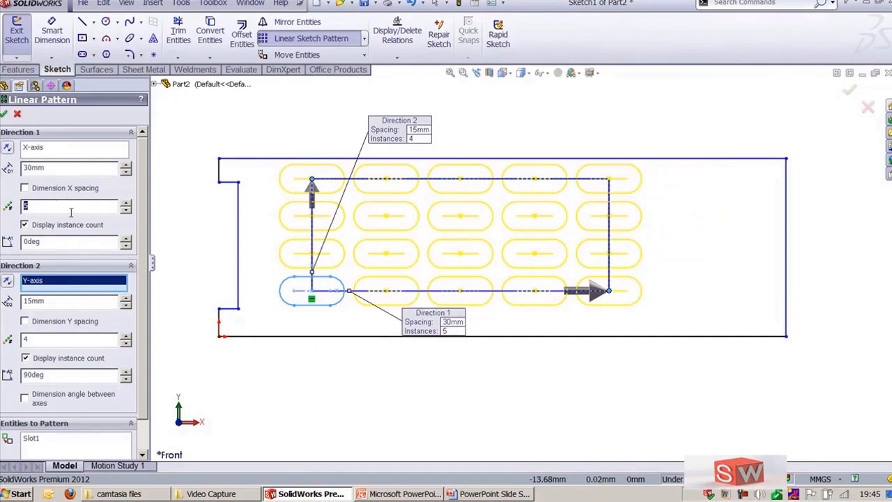
{"action": "type", "text": "6"}
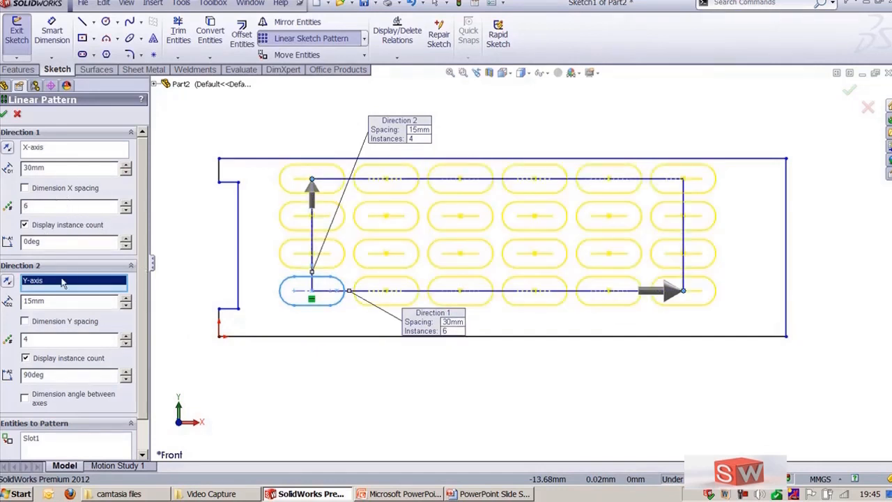
Step: Try the Dimension X spacing and Dimension Y spacing options and clear them again
{"action": "scroll", "coordinate": [145, 369], "scroll_direction": "down", "scroll_amount": 1}
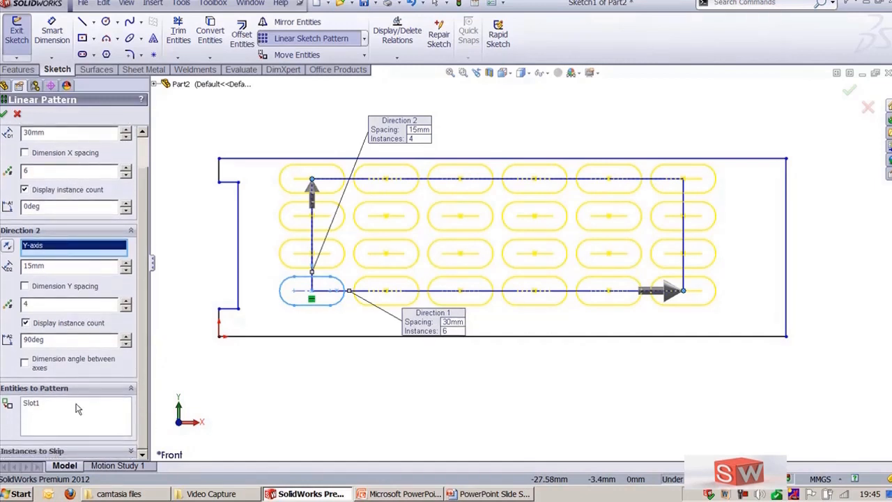
{"action": "left_click", "coordinate": [24, 363]}
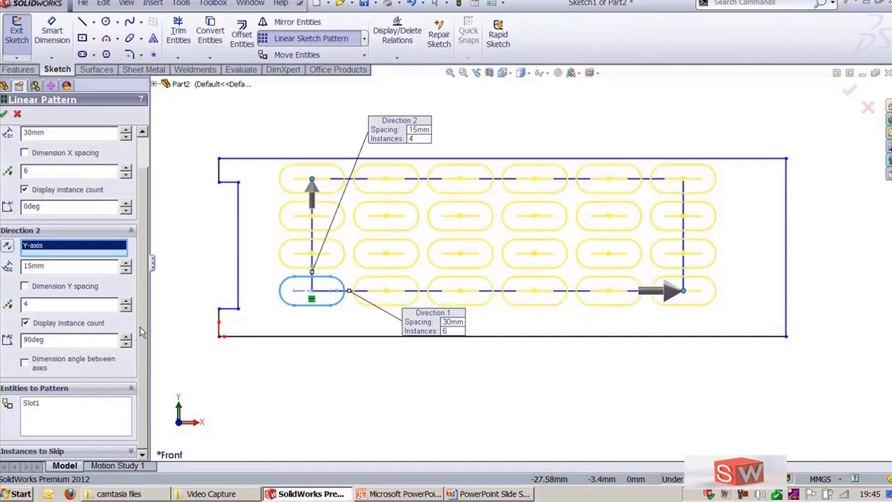
{"action": "scroll", "coordinate": [142, 321], "scroll_direction": "up", "scroll_amount": 1}
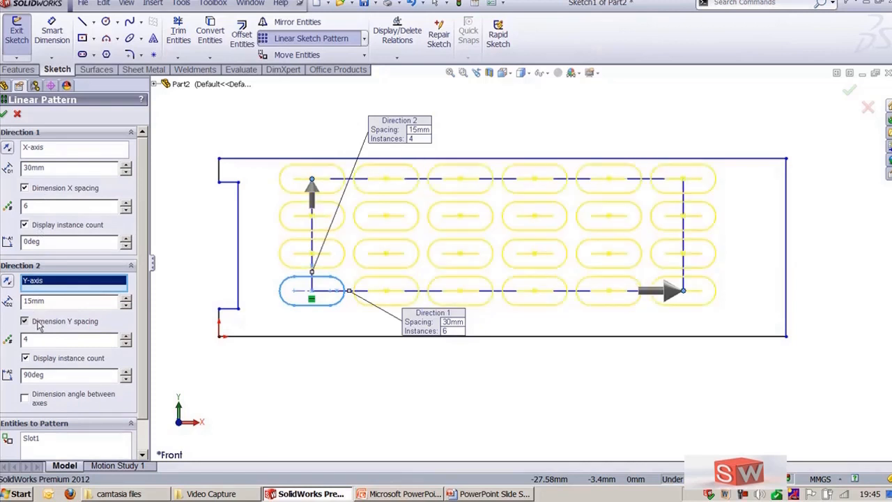
{"action": "left_click", "coordinate": [29, 189]}
{"action": "left_click", "coordinate": [58, 303]}
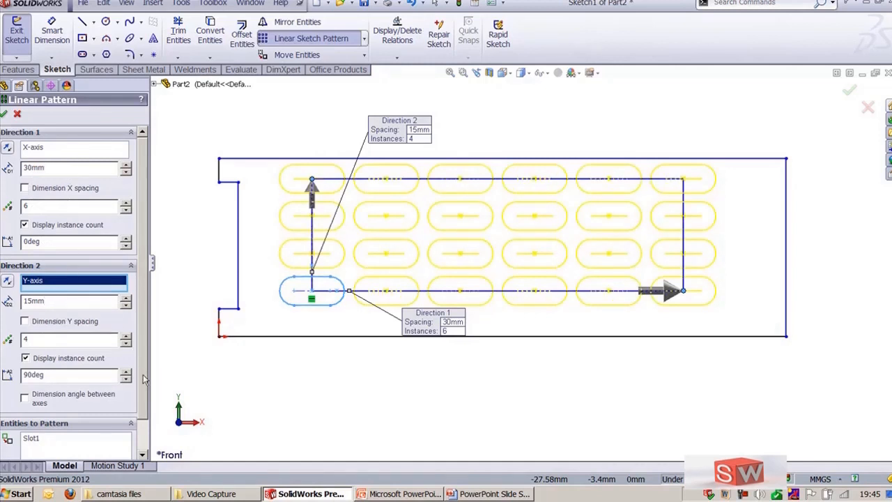
Step: Mark the eight inner instances of the slot pattern as instances to skip
{"action": "scroll", "coordinate": [142, 380], "scroll_direction": "down", "scroll_amount": 3}
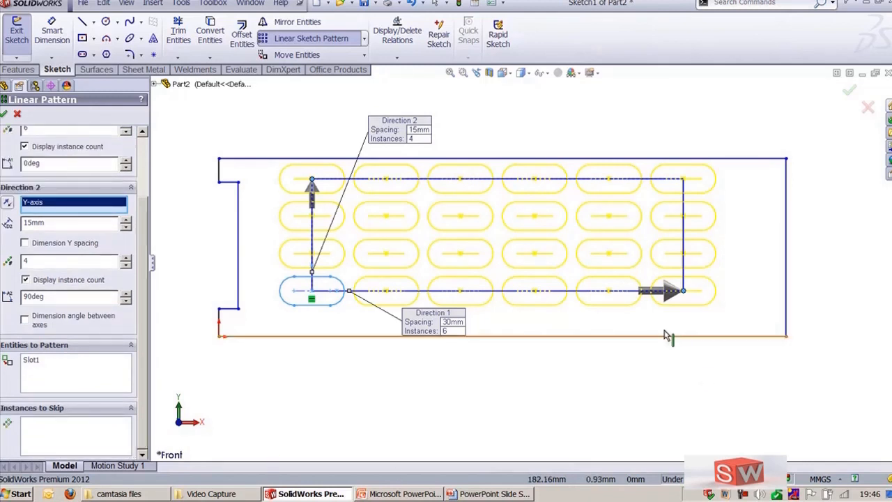
{"action": "left_click", "coordinate": [84, 440]}
{"action": "left_click", "coordinate": [385, 216]}
{"action": "left_click", "coordinate": [458, 216]}
{"action": "left_click", "coordinate": [536, 221]}
{"action": "left_click", "coordinate": [610, 220]}
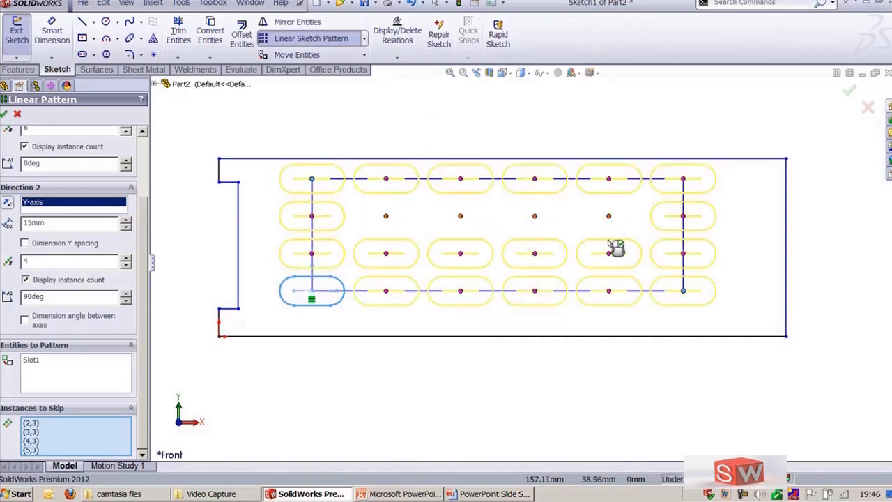
{"action": "left_click", "coordinate": [608, 258]}
{"action": "left_click", "coordinate": [537, 257]}
{"action": "left_click", "coordinate": [453, 258]}
{"action": "left_click", "coordinate": [385, 256]}
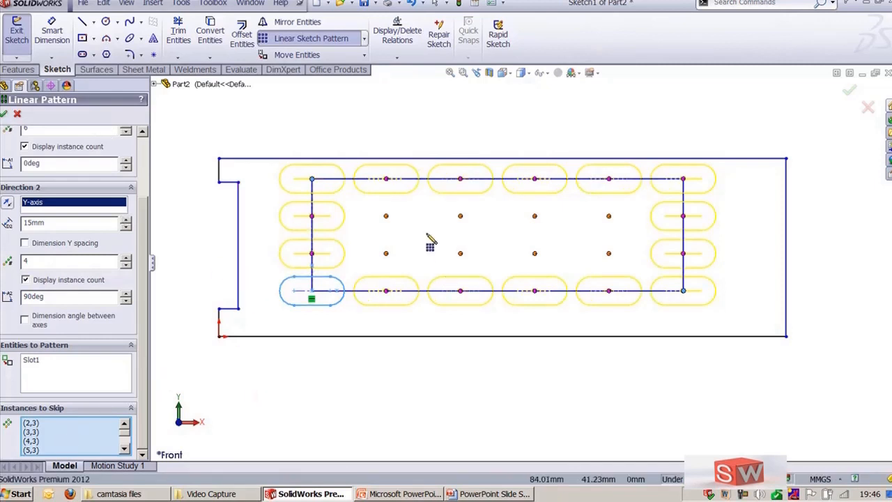
Step: Restore all skipped instances and confirm the linear pattern
{"action": "left_click", "coordinate": [386, 256]}
{"action": "left_click", "coordinate": [385, 220]}
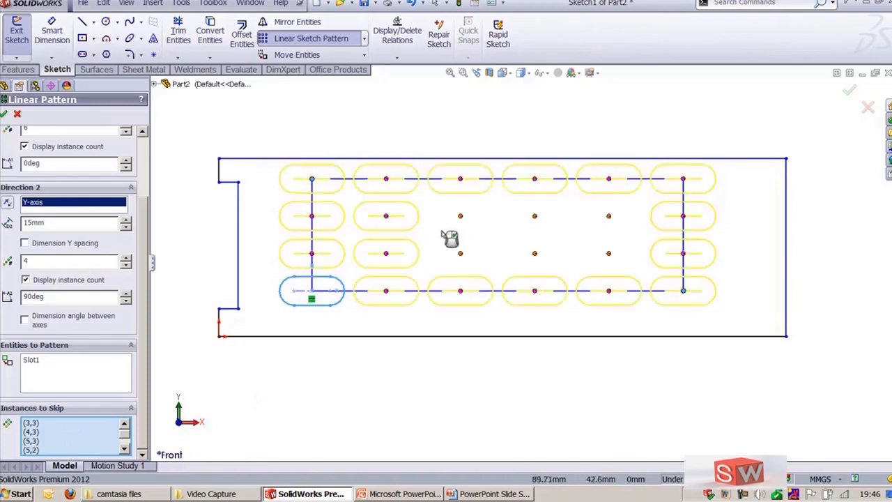
{"action": "left_click", "coordinate": [461, 219]}
{"action": "left_click", "coordinate": [536, 257]}
{"action": "left_click", "coordinate": [536, 219]}
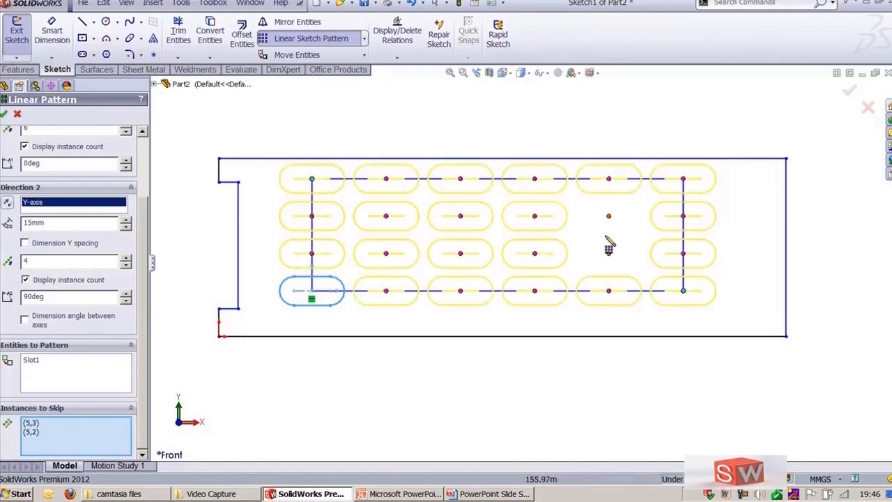
{"action": "left_click", "coordinate": [614, 219]}
{"action": "left_click", "coordinate": [612, 255]}
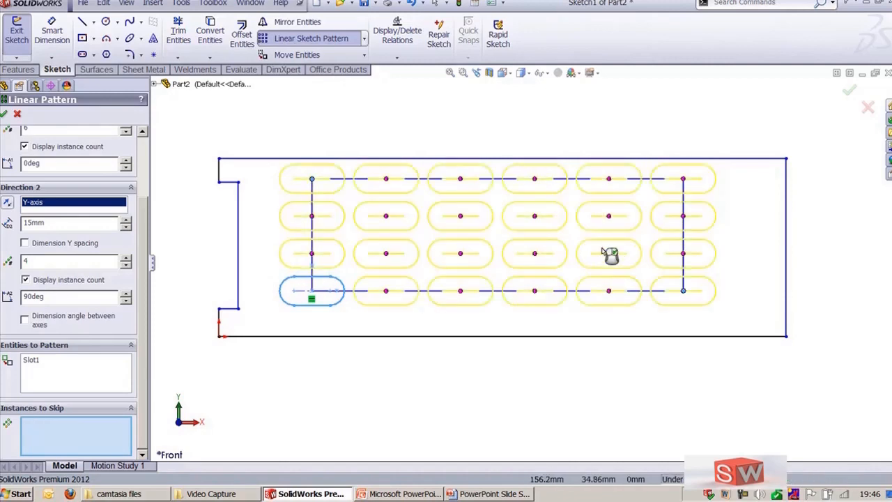
{"action": "left_click", "coordinate": [5, 113]}
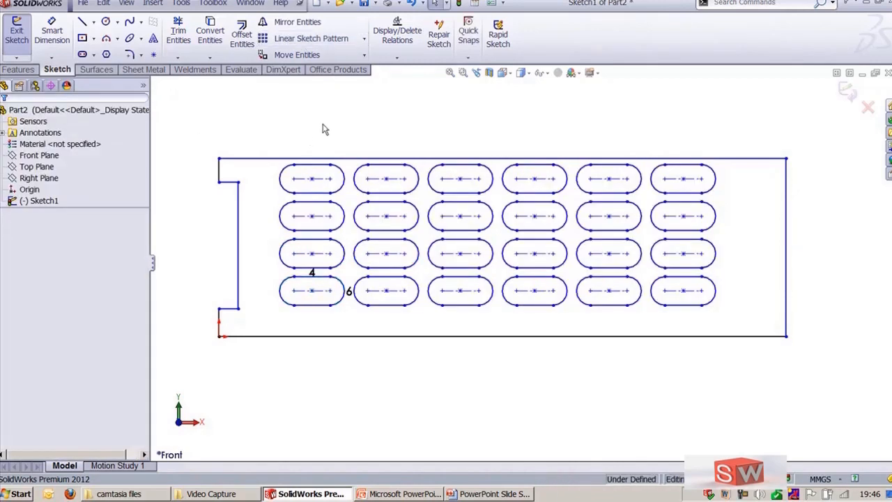
Step: Open the slot pattern for editing, reduce Direction 1 to 4 instances, and flip Direction 2 downward and back
{"action": "middle_click_drag", "start_coordinate": [488, 365], "coordinate": [497, 390], "text": "ctrl"}
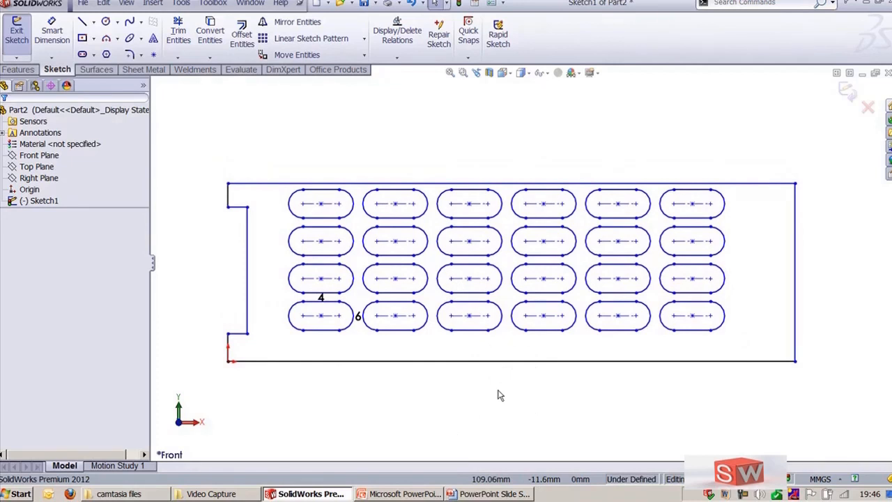
{"action": "left_click", "coordinate": [325, 193]}
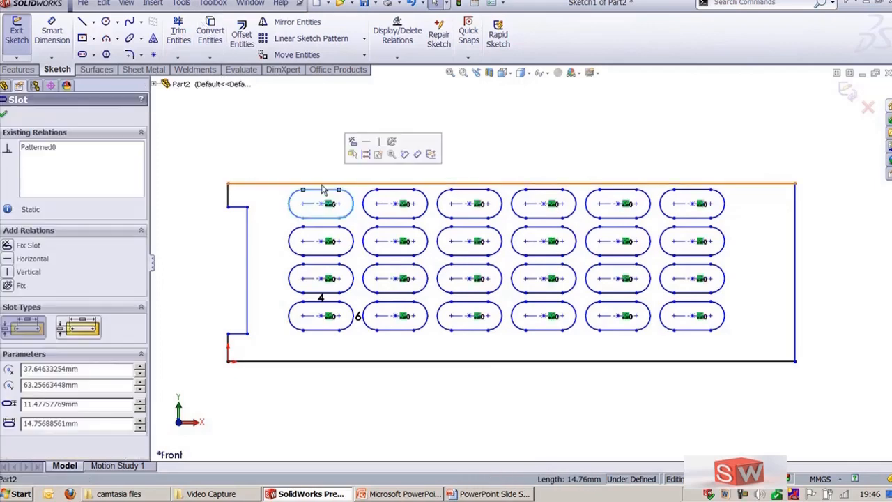
{"action": "left_click", "coordinate": [180, 6]}
{"action": "mouse_move", "coordinate": [269, 273]}
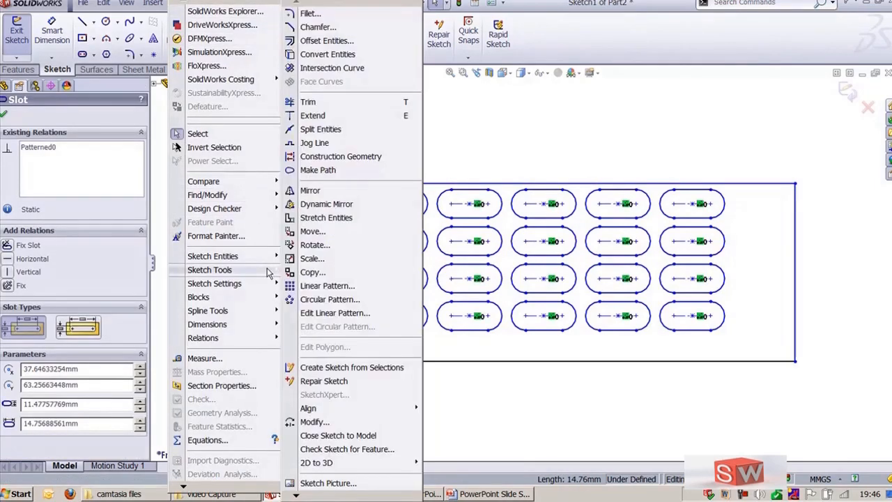
{"action": "left_click", "coordinate": [335, 315]}
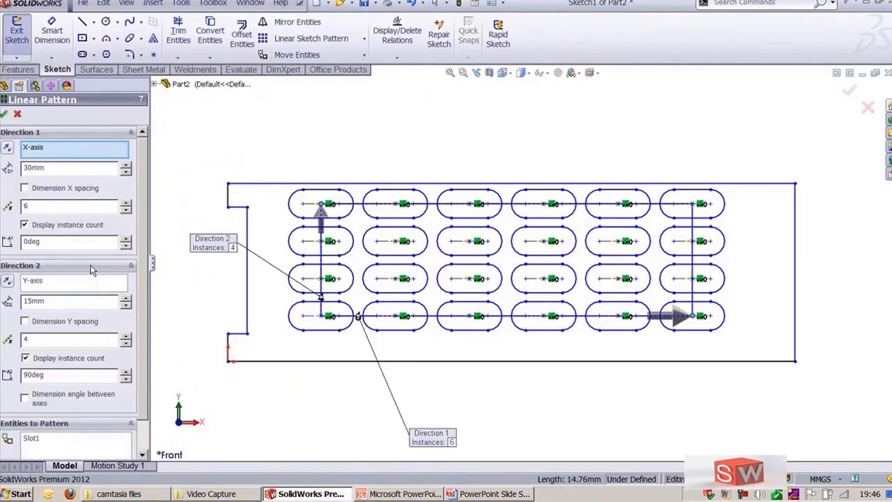
{"action": "left_click", "coordinate": [321, 217]}
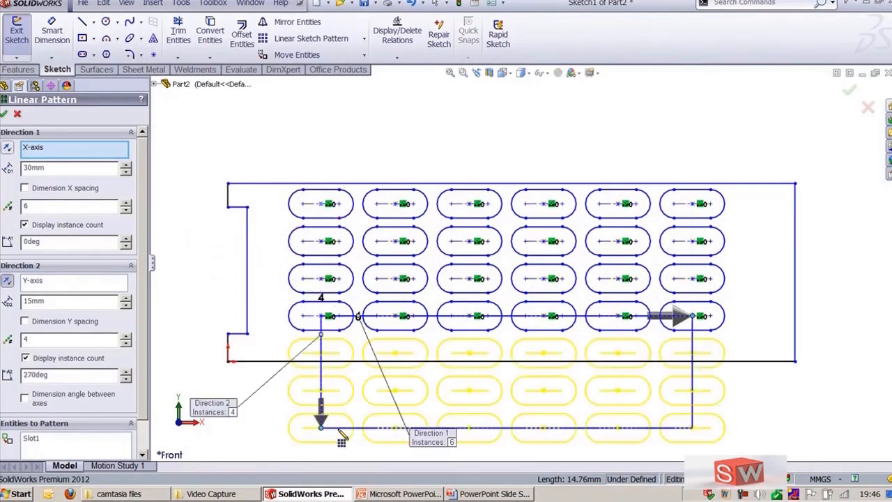
{"action": "left_click", "coordinate": [322, 421]}
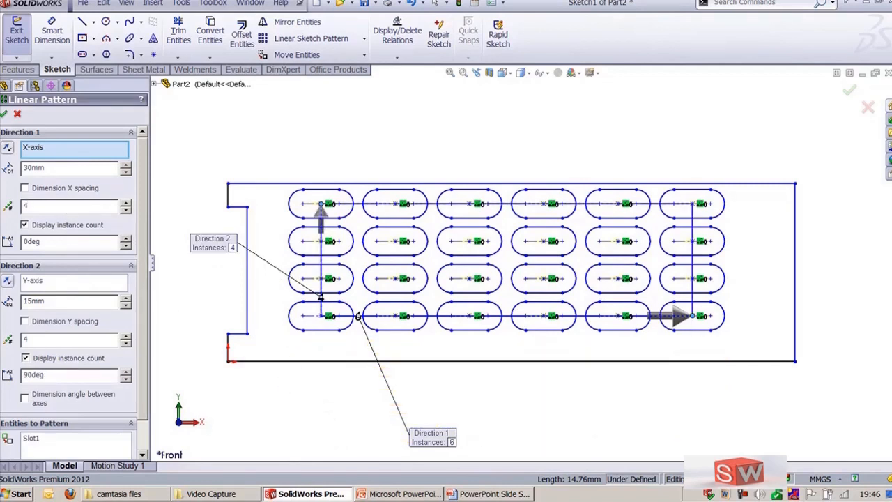
Step: Set the Direction 1 spacing to 30 mm and confirm the edited linear pattern
{"action": "double_click", "coordinate": [63, 168]}
{"action": "type", "text": "20"}
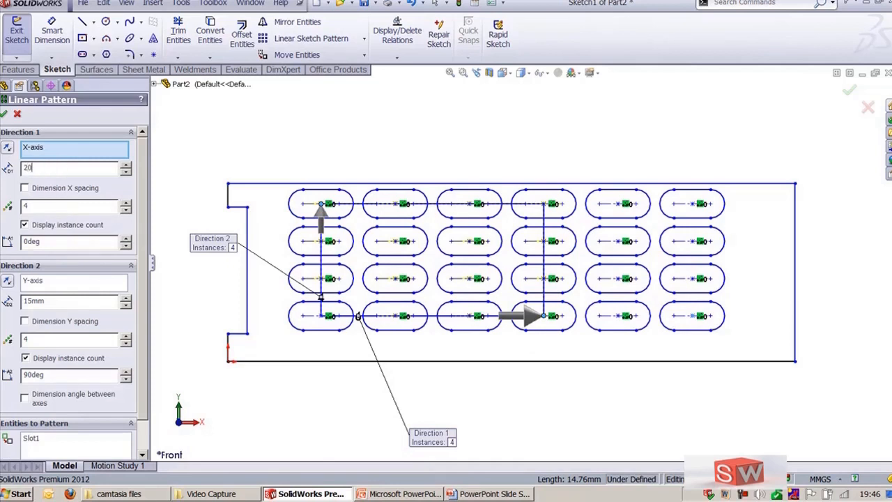
{"action": "key", "text": "Return"}
{"action": "double_click", "coordinate": [64, 168]}
{"action": "type", "text": "30"}
{"action": "key", "text": "Return"}
{"action": "left_click", "coordinate": [17, 115]}
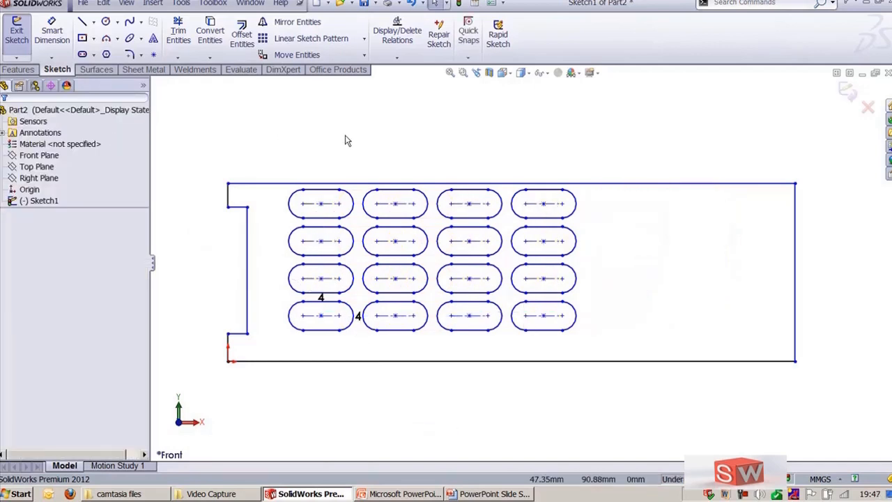
Step: Select the entire rectangular profile with its slot pattern and delete it
{"action": "key", "text": "f"}
{"action": "left_click_drag", "start_coordinate": [309, 142], "coordinate": [803, 391]}
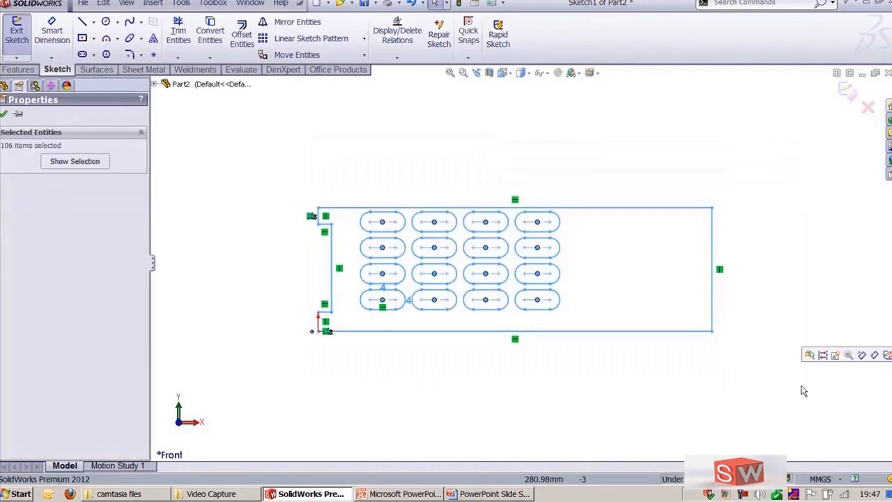
{"action": "key", "text": "Delete"}
{"action": "left_click", "coordinate": [335, 199]}
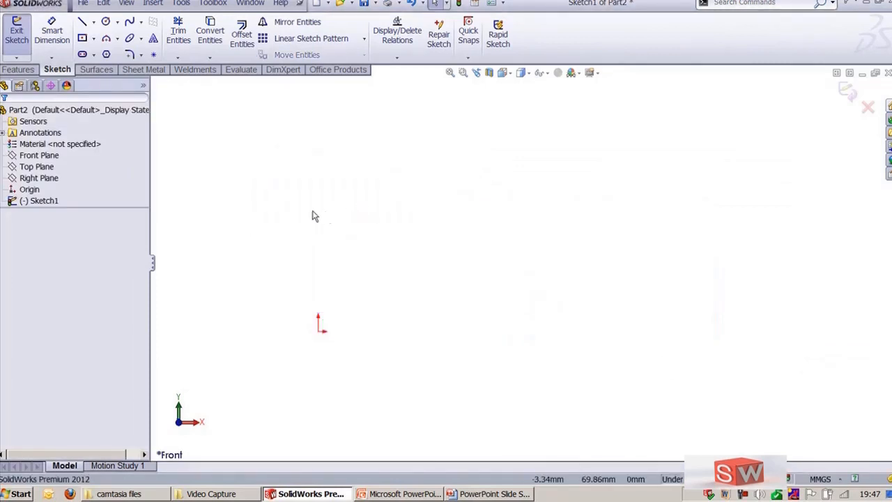
Step: Sketch a circle centred on the origin with a radius of about 86 mm
{"action": "left_click", "coordinate": [105, 21]}
{"action": "left_click", "coordinate": [436, 322]}
{"action": "left_click", "coordinate": [584, 370]}
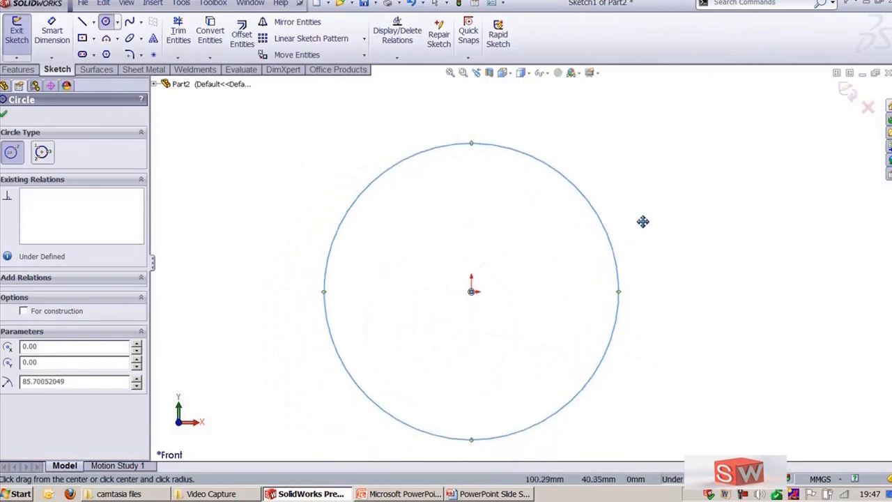
{"action": "key", "text": "Escape"}
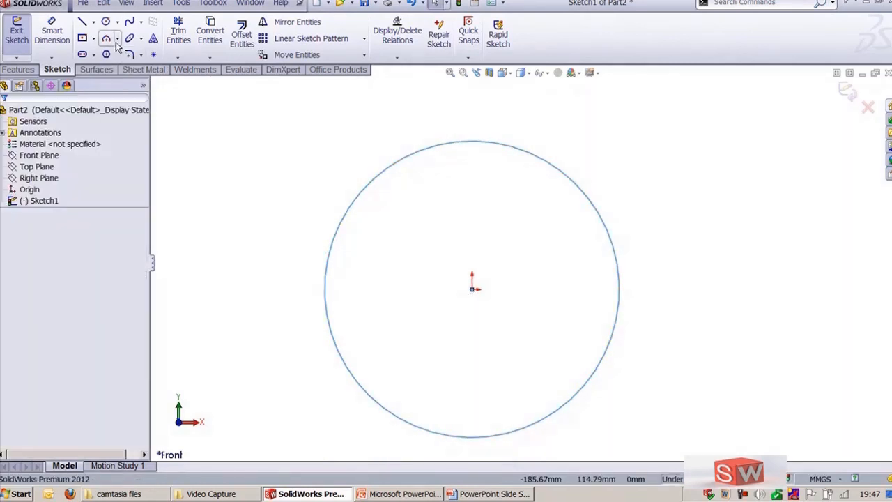
Step: Draw two side-by-side three-point arcs from the circle's top edge down toward the centre
{"action": "left_click", "coordinate": [117, 39]}
{"action": "left_click", "coordinate": [131, 82]}
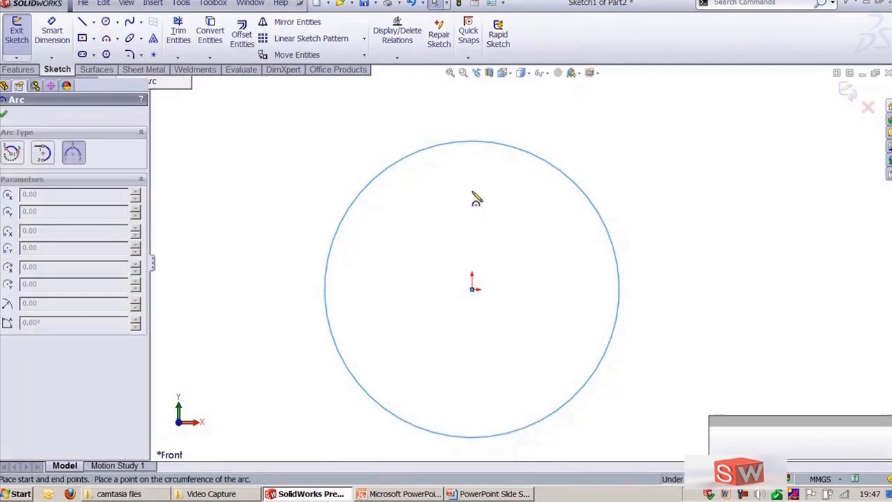
{"action": "left_click_drag", "start_coordinate": [447, 145], "coordinate": [456, 250]}
{"action": "left_click", "coordinate": [496, 185]}
{"action": "left_click_drag", "start_coordinate": [481, 143], "coordinate": [487, 245]}
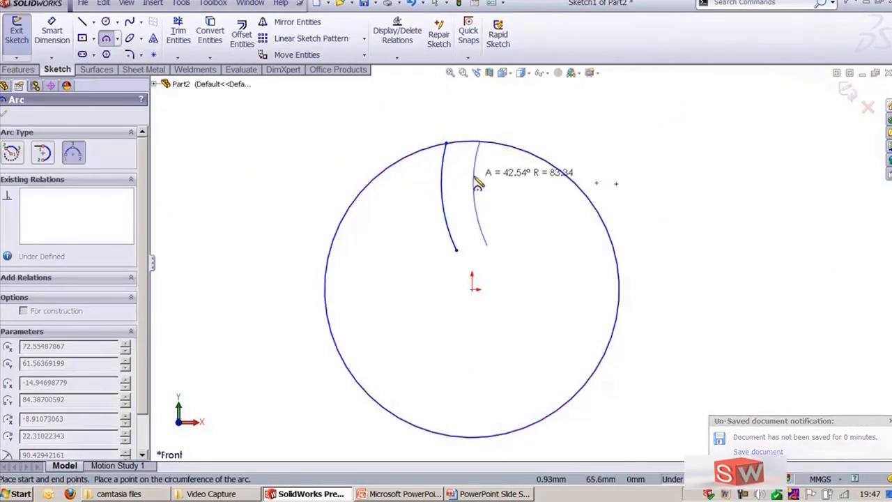
{"action": "left_click", "coordinate": [474, 187]}
{"action": "key", "text": "Escape"}
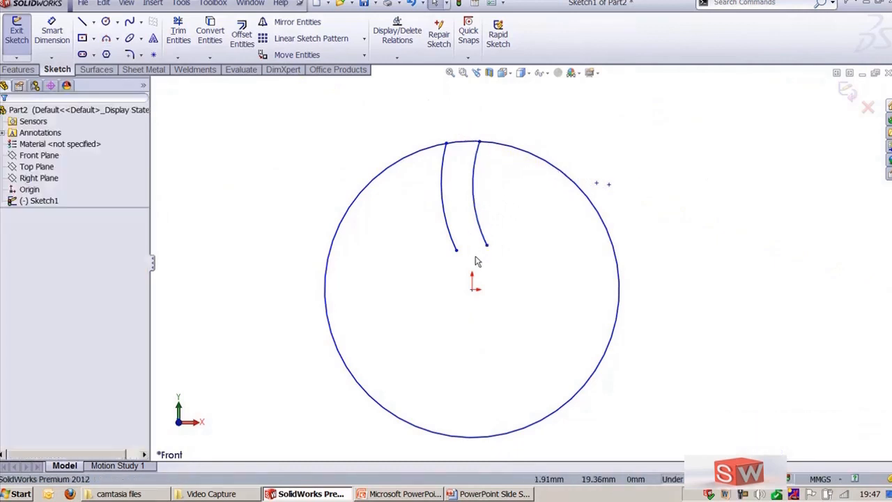
Step: Sketch a concentric circle at the origin with a radius of about 54 mm
{"action": "left_click", "coordinate": [105, 21]}
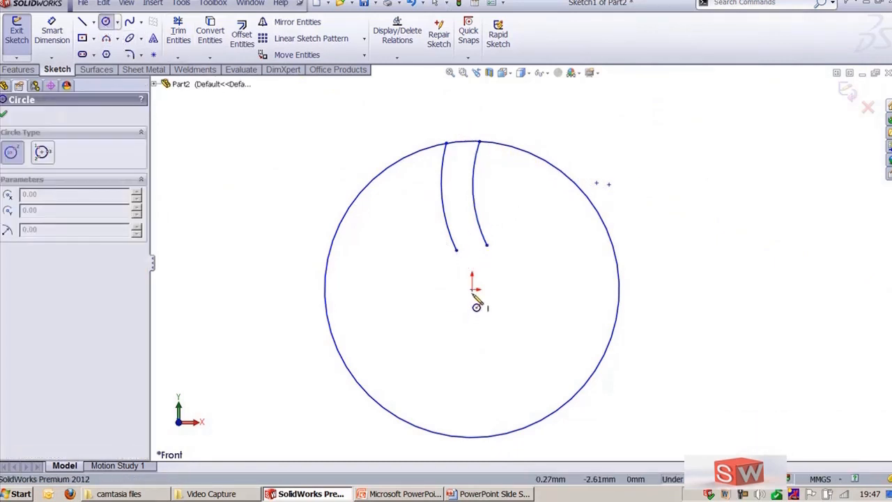
{"action": "left_click", "coordinate": [472, 289]}
{"action": "key", "text": "Escape"}
{"action": "key", "text": "Return"}
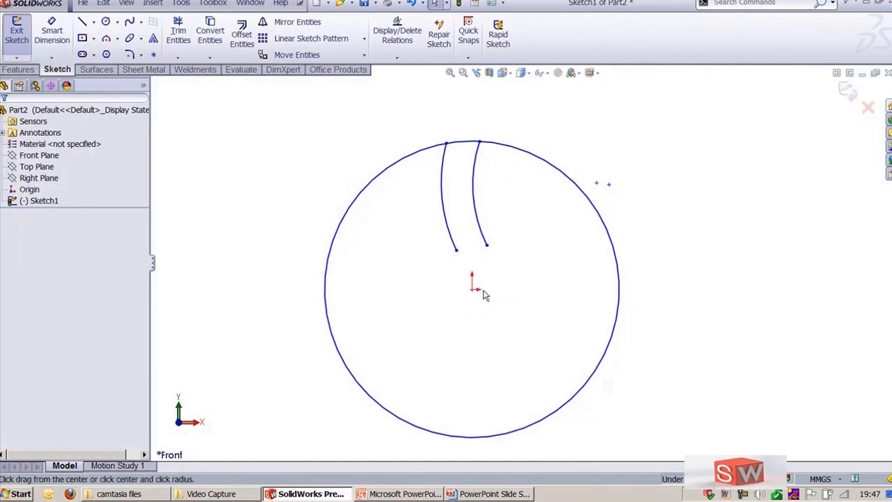
{"action": "left_click", "coordinate": [473, 289]}
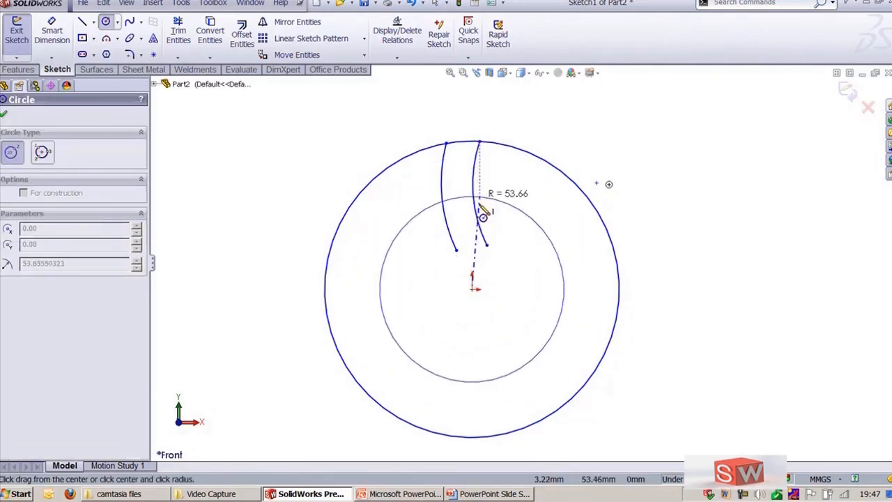
{"action": "left_click", "coordinate": [478, 206]}
{"action": "key", "text": "Escape"}
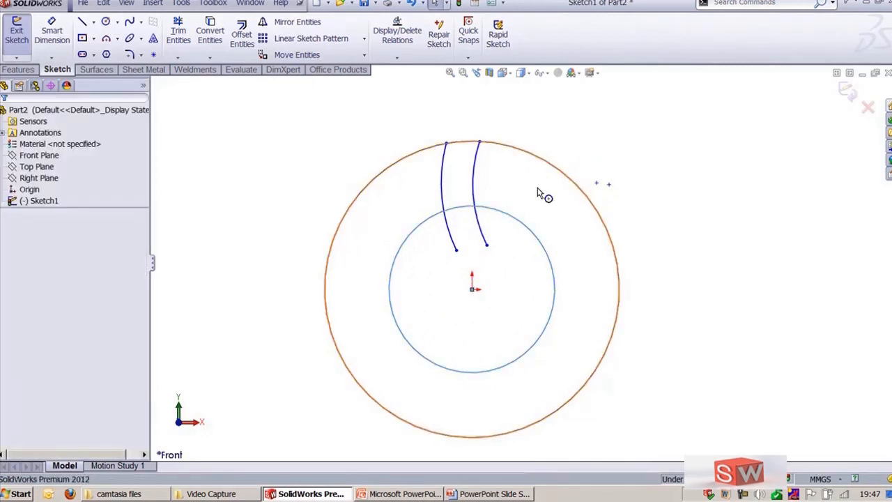
Step: Trim the inner circle and the arcs' lower ends to leave a closed curved slot at the top
{"action": "key", "text": "t"}
{"action": "left_click", "coordinate": [497, 211]}
{"action": "left_click", "coordinate": [452, 237]}
{"action": "left_click", "coordinate": [482, 230]}
{"action": "key", "text": "Escape"}
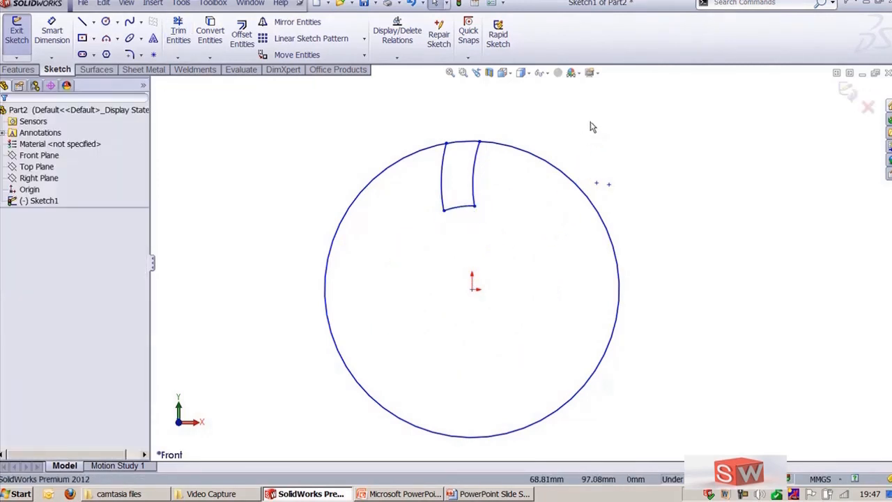
Step: Circular-pattern the slot's arcs about the origin, with dimensioned radius and 6 equally spaced instances
{"action": "left_click_drag", "start_coordinate": [419, 127], "coordinate": [506, 233]}
{"action": "left_click", "coordinate": [363, 39]}
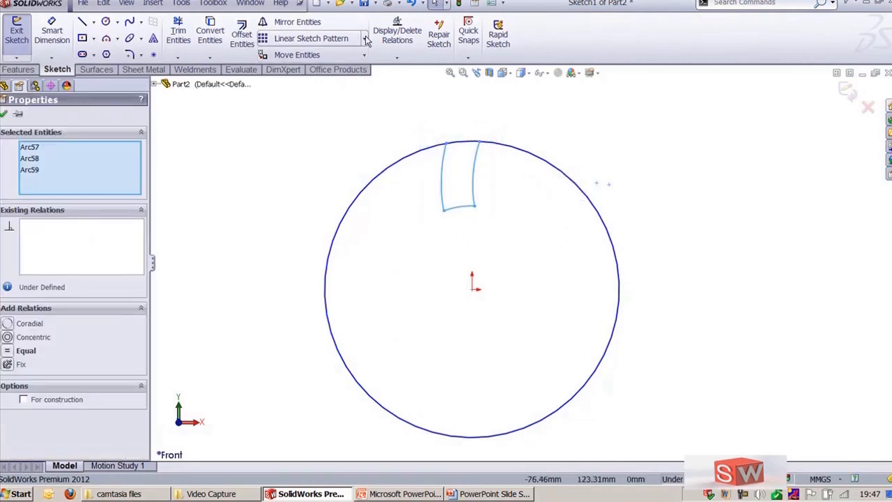
{"action": "left_click", "coordinate": [365, 66]}
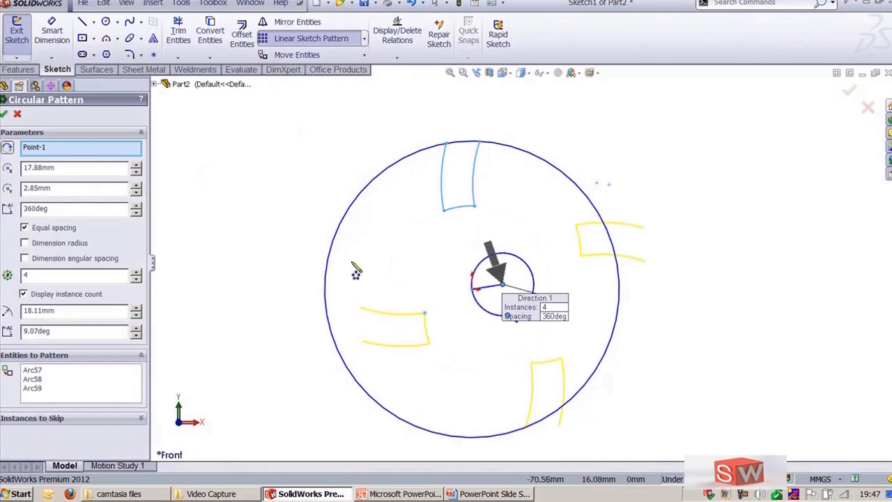
{"action": "left_click", "coordinate": [62, 148]}
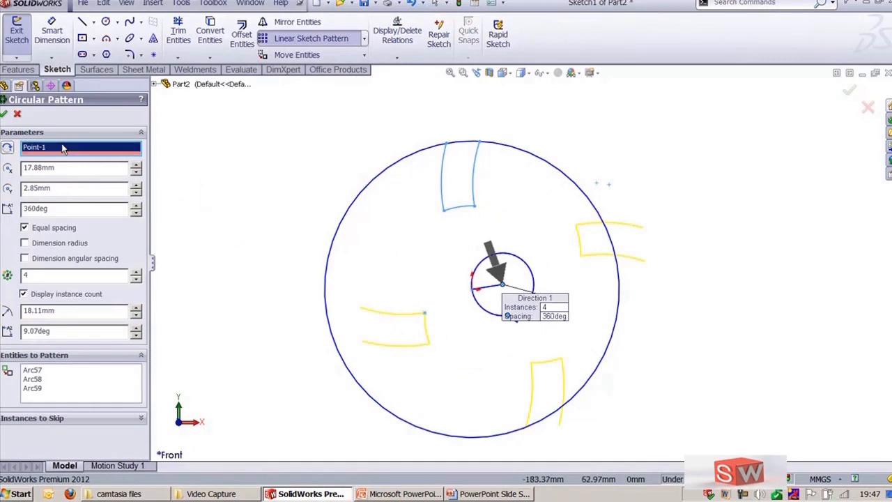
{"action": "left_click", "coordinate": [473, 289]}
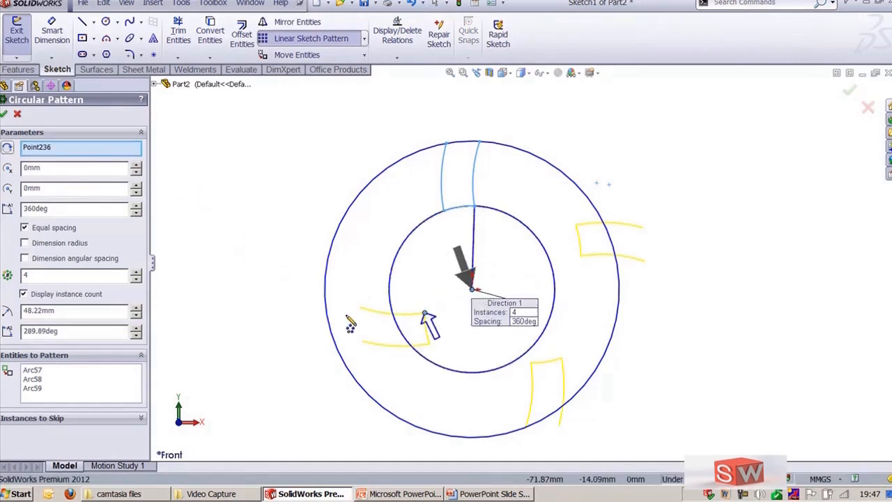
{"action": "scroll", "coordinate": [481, 314], "scroll_direction": "down", "scroll_amount": 3}
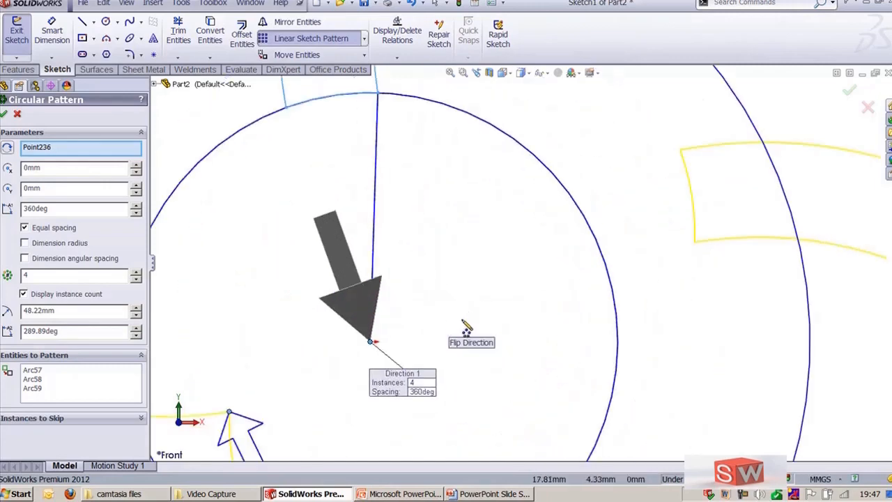
{"action": "scroll", "coordinate": [631, 223], "scroll_direction": "up", "scroll_amount": 3}
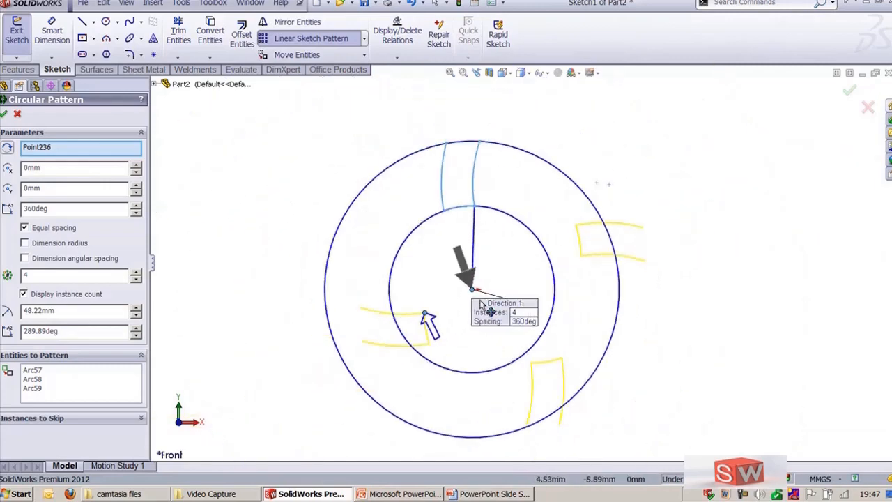
{"action": "left_click", "coordinate": [60, 244]}
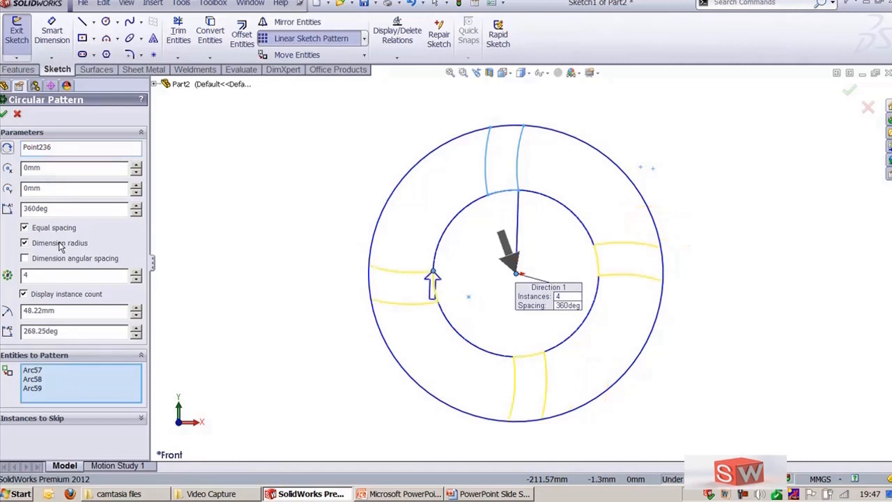
{"action": "left_click", "coordinate": [63, 260]}
{"action": "left_click", "coordinate": [56, 232]}
{"action": "left_click", "coordinate": [136, 273]}
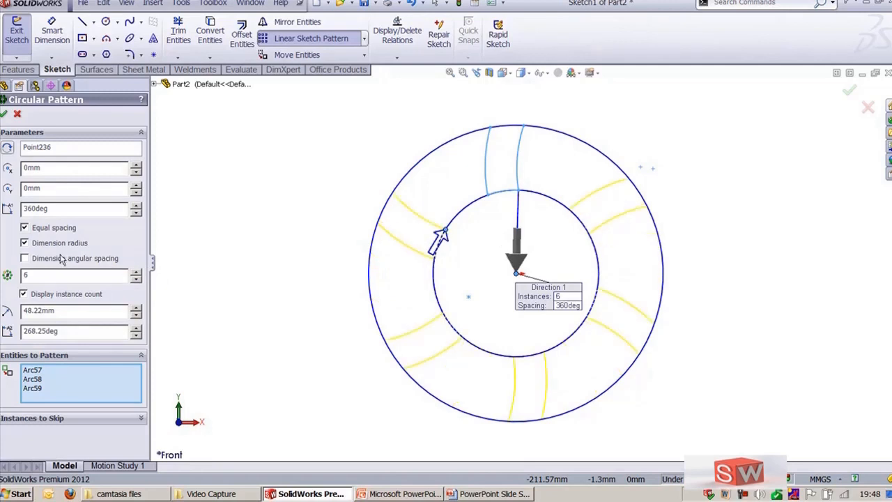
Step: Turn off equal spacing and set a 30° angular spacing between instances
{"action": "left_click", "coordinate": [45, 231]}
{"action": "double_click", "coordinate": [80, 213]}
{"action": "type", "text": "30"}
{"action": "key", "text": "Return"}
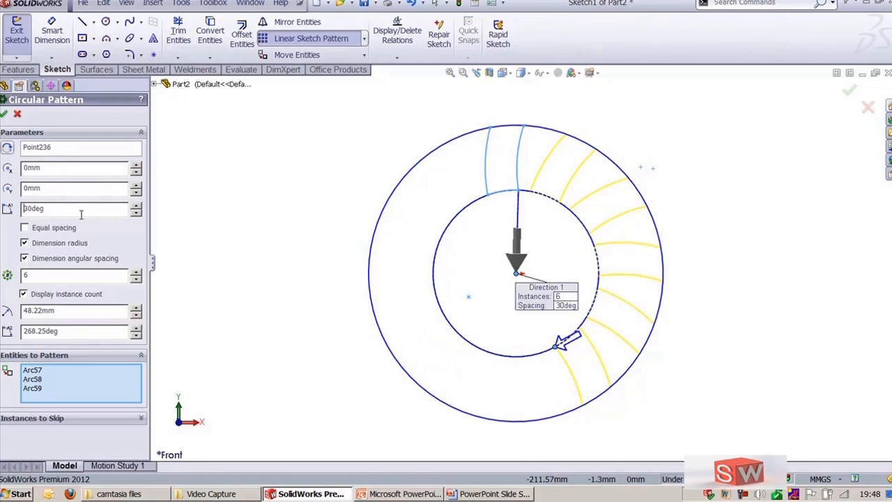
Step: Try to enter 360° as the angular spacing and dismiss the warning
{"action": "double_click", "coordinate": [81, 209]}
{"action": "type", "text": "360"}
{"action": "key", "text": "Return"}
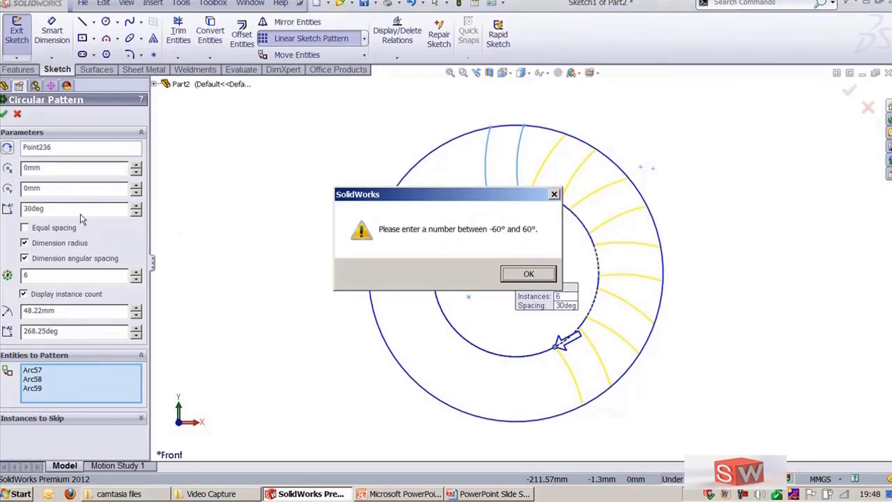
{"action": "left_click", "coordinate": [527, 274]}
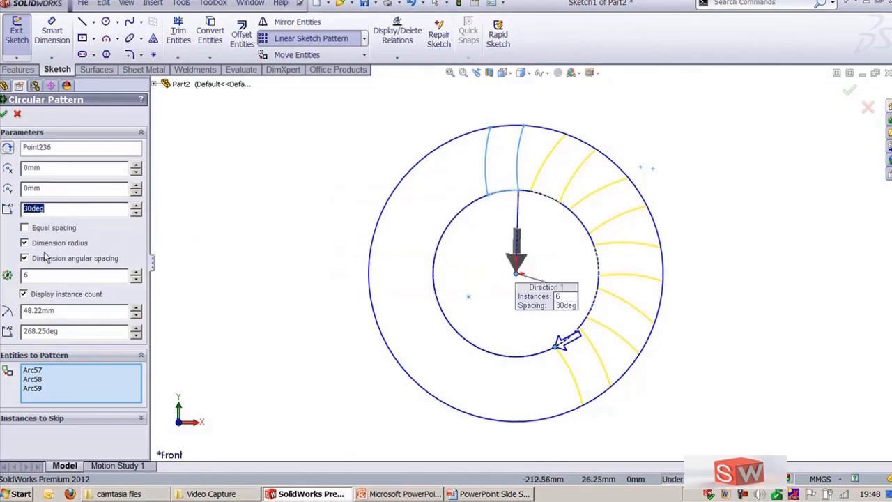
Step: Restore equal spacing with a total angle of 360°
{"action": "left_click", "coordinate": [33, 230]}
{"action": "double_click", "coordinate": [65, 209]}
{"action": "type", "text": "360"}
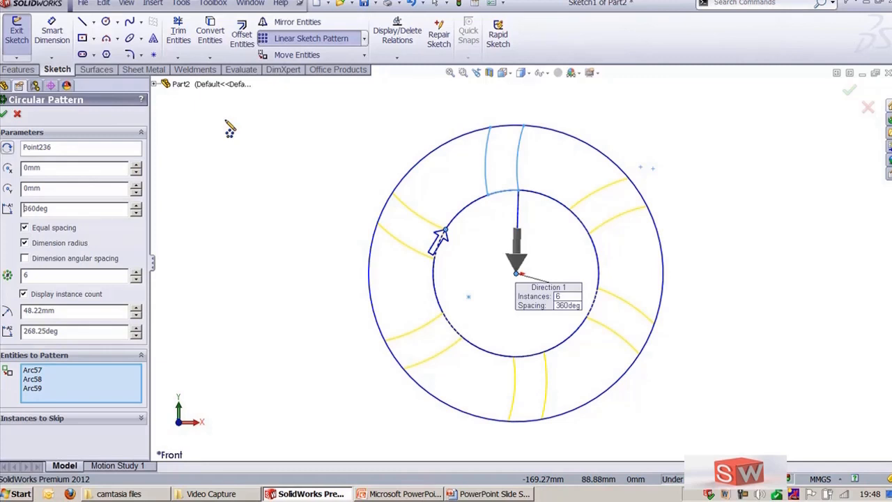
{"action": "left_click", "coordinate": [69, 243]}
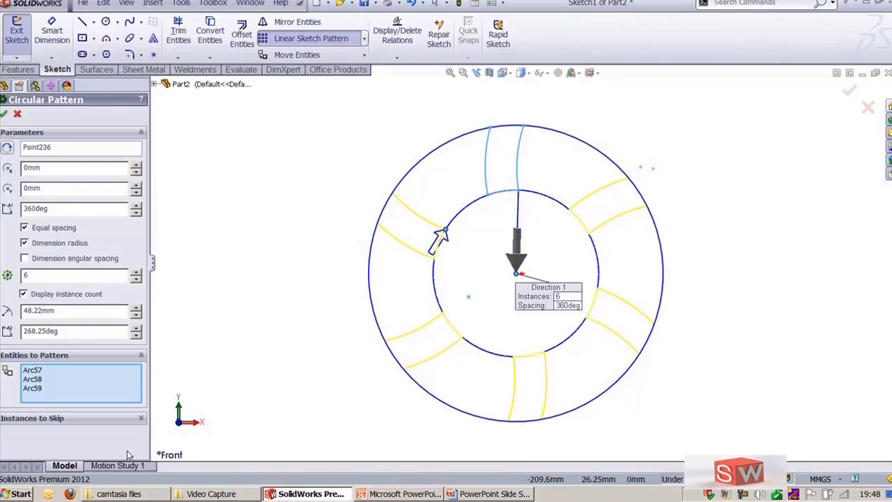
Step: Toggle the lower-left instance in Instances to Skip on and off, and confirm the circular pattern
{"action": "left_click", "coordinate": [104, 416]}
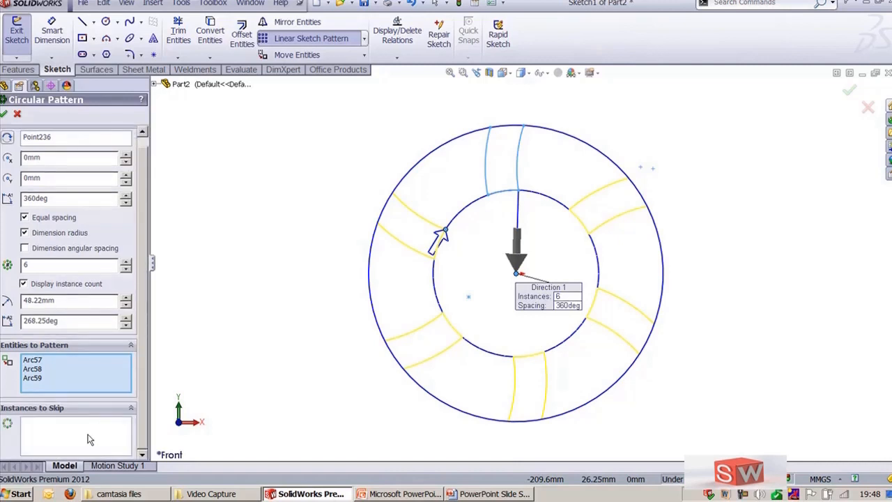
{"action": "left_click", "coordinate": [89, 439]}
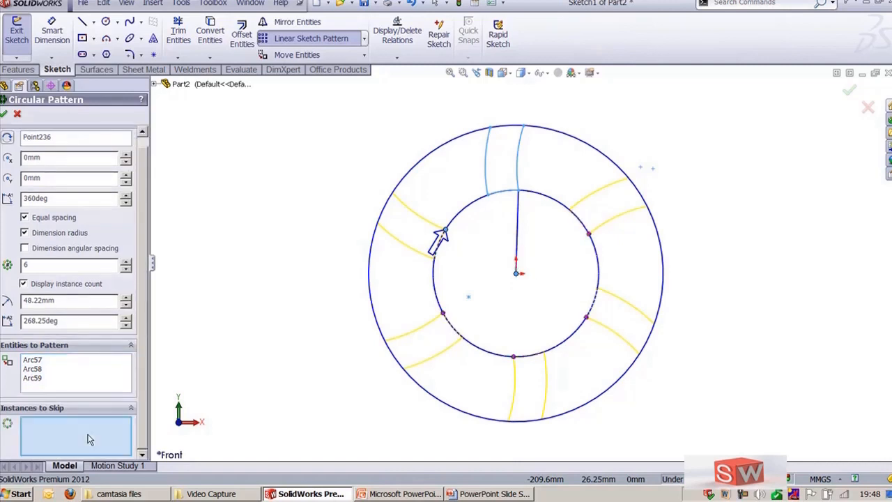
{"action": "left_click", "coordinate": [443, 313]}
{"action": "left_click", "coordinate": [445, 314]}
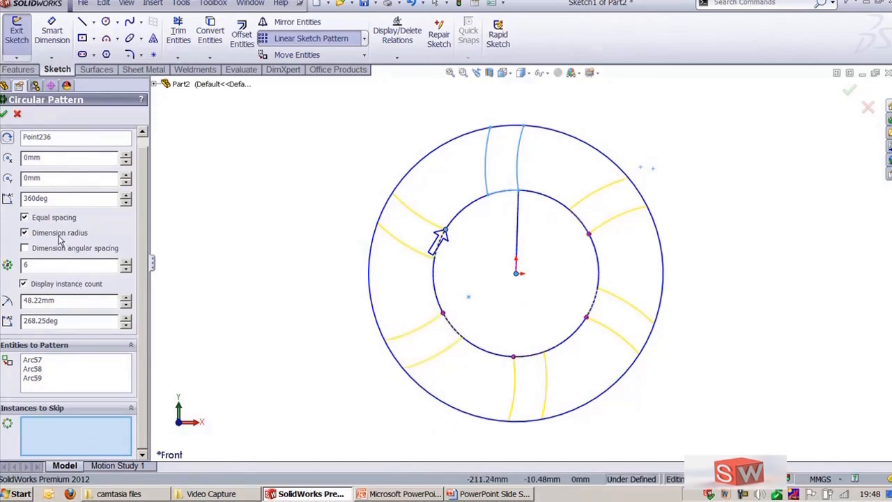
{"action": "left_click", "coordinate": [3, 114]}
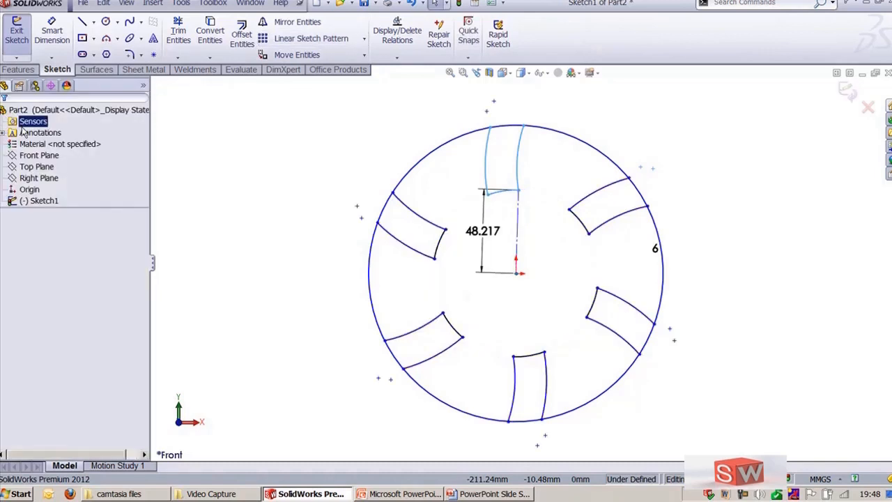
Step: Change the circular pattern's instance count to 8
{"action": "left_click", "coordinate": [488, 237]}
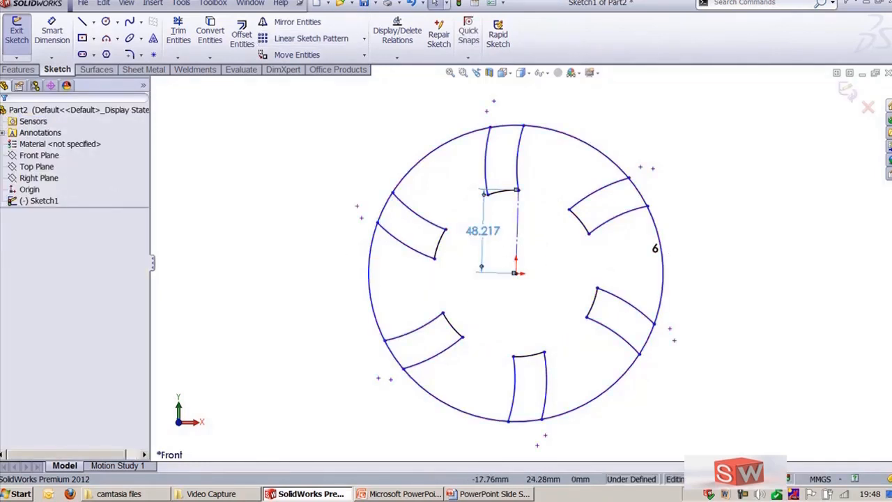
{"action": "key", "text": "Escape"}
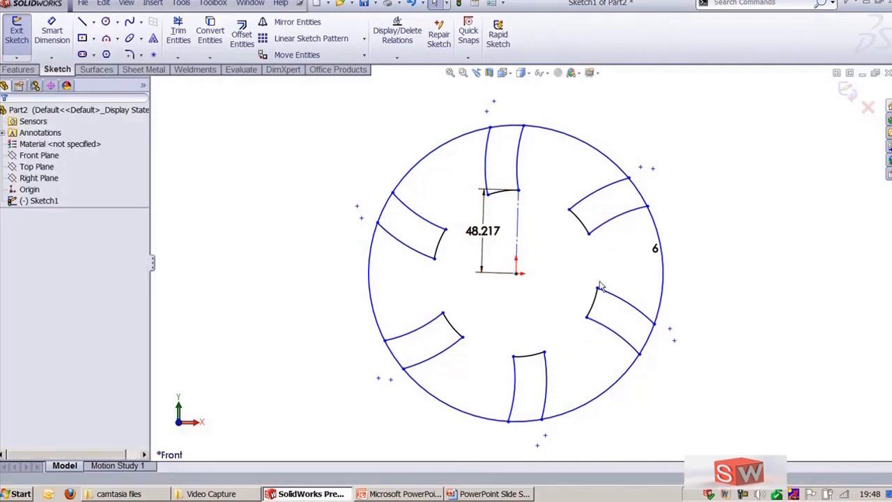
{"action": "left_click", "coordinate": [655, 249]}
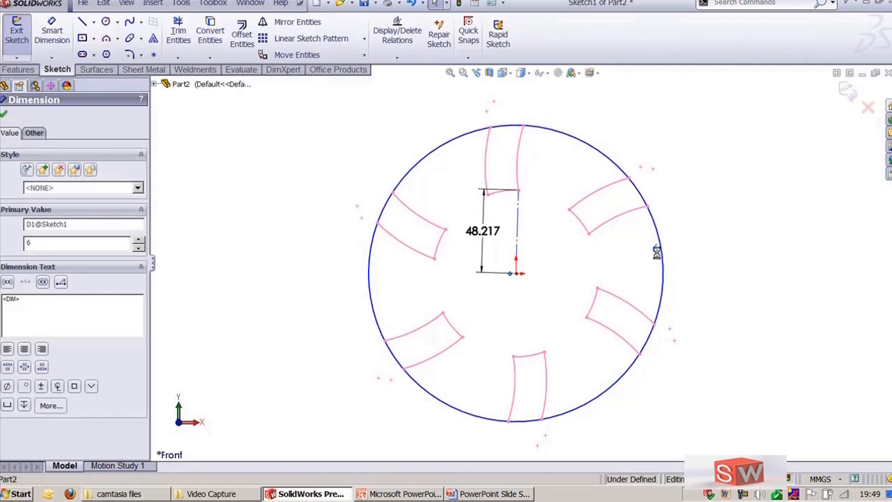
{"action": "double_click", "coordinate": [656, 249]}
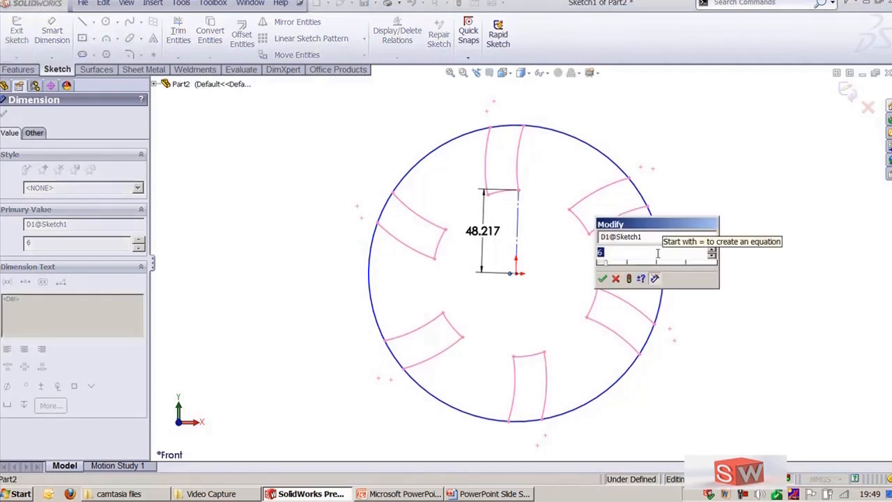
{"action": "type", "text": "8"}
{"action": "key", "text": "Return"}
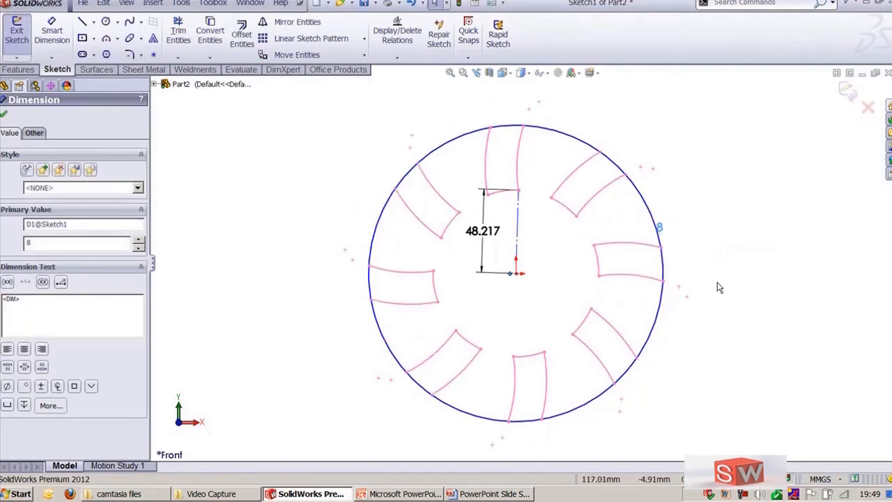
{"action": "key", "text": "Escape"}
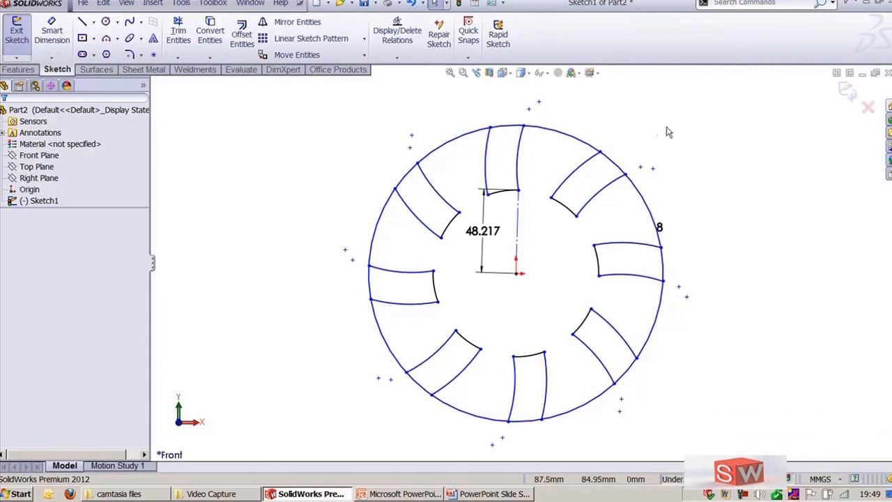
Step: Edit the circular pattern of the slot arcs and set its instance count to 4
{"action": "left_click", "coordinate": [585, 165]}
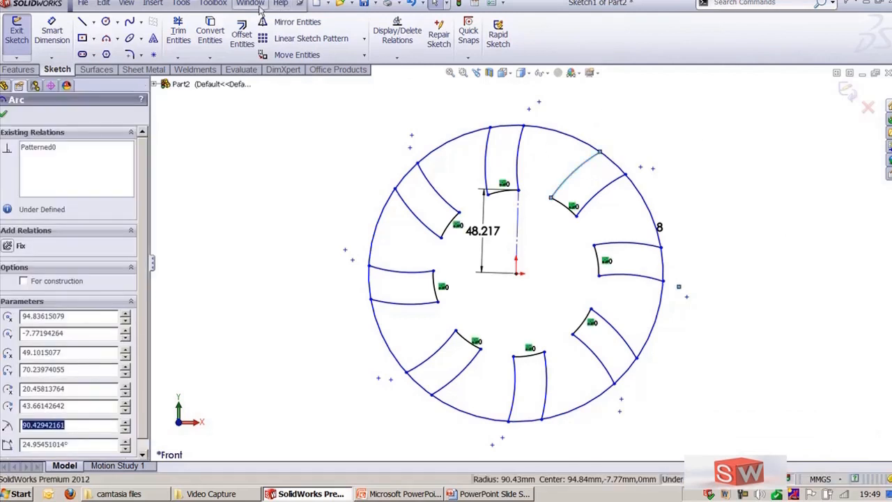
{"action": "left_click", "coordinate": [182, 4]}
{"action": "mouse_move", "coordinate": [265, 276]}
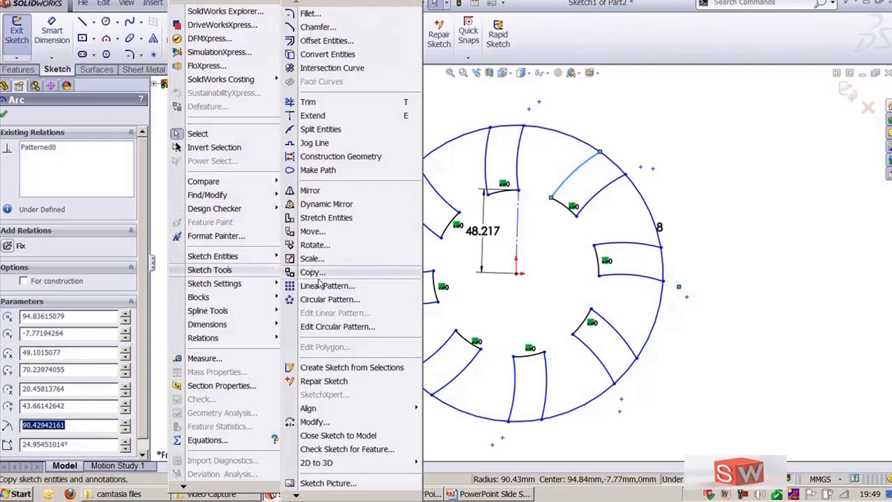
{"action": "left_click", "coordinate": [342, 329]}
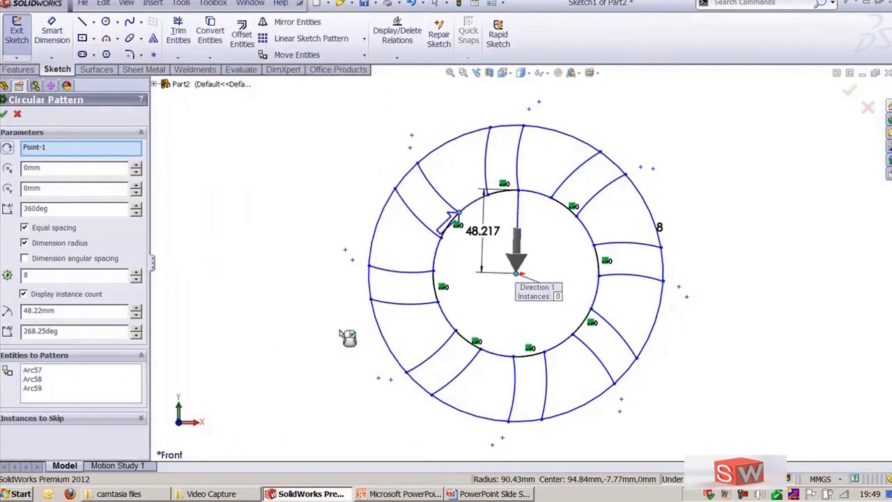
{"action": "left_click", "coordinate": [47, 276]}
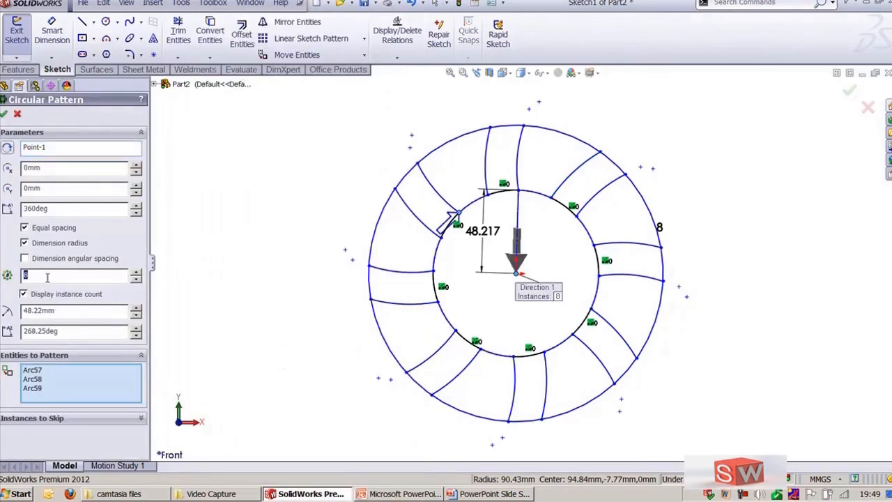
{"action": "type", "text": "4"}
{"action": "key", "text": "Return"}
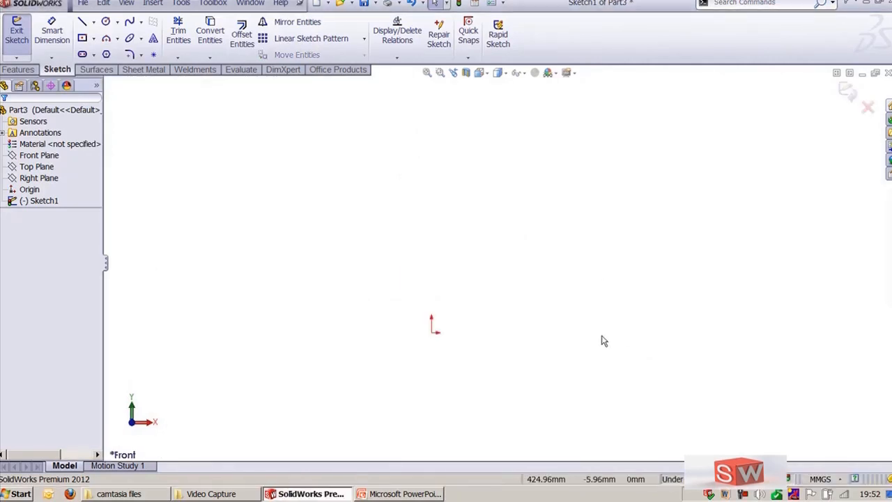
Step: In a new part sketch, draw a hexagon centred on the origin with its construction circle
{"action": "middle_click_drag", "start_coordinate": [617, 342], "coordinate": [632, 321], "text": "ctrl"}
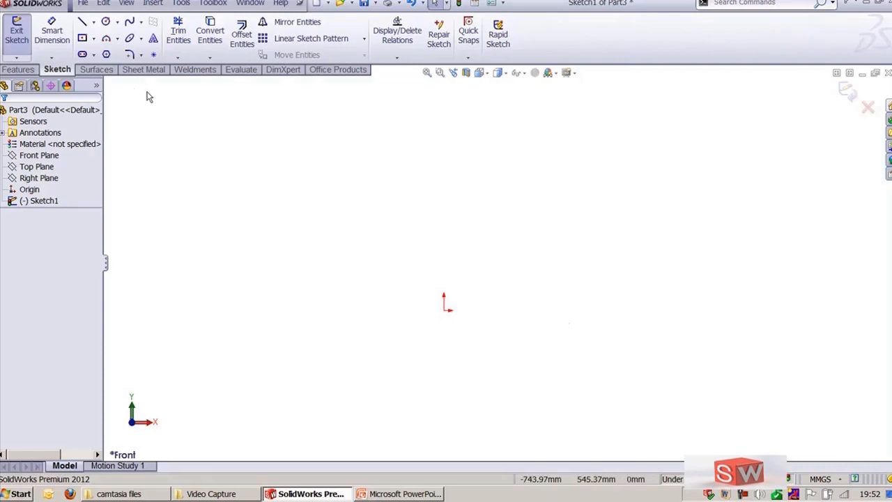
{"action": "left_click", "coordinate": [105, 54]}
{"action": "left_click_drag", "start_coordinate": [444, 302], "coordinate": [551, 312]}
{"action": "scroll", "coordinate": [528, 178], "scroll_direction": "up", "scroll_amount": 2}
{"action": "key", "text": "Escape"}
Step: Draw a corner rectangle enclosing the hexagon
{"action": "left_click", "coordinate": [82, 38]}
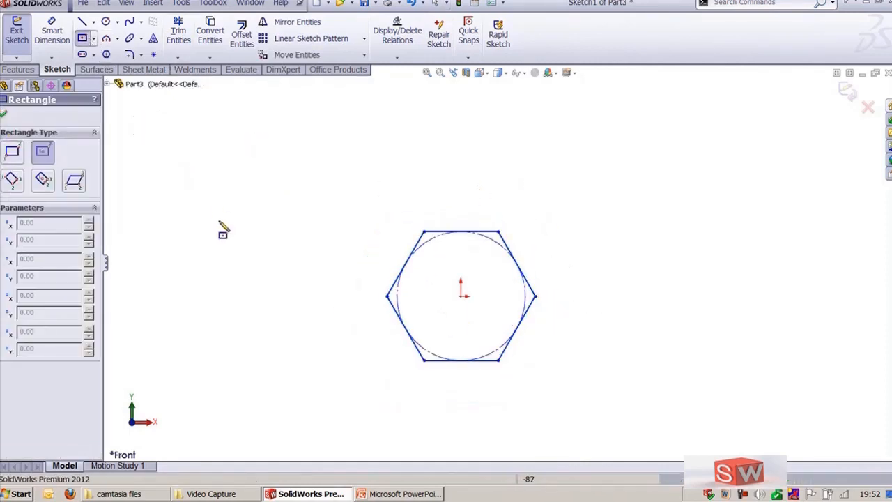
{"action": "mouse_move", "coordinate": [277, 179]}
{"action": "left_mouse_down"}
{"action": "mouse_move", "coordinate": [715, 384]}
{"action": "mouse_move", "coordinate": [883, 414]}
{"action": "left_mouse_up"}
{"action": "scroll", "coordinate": [311, 290], "scroll_direction": "up", "scroll_amount": 2}
Step: Fillet the rectangle's two left corners with a 50 mm radius
{"action": "left_click", "coordinate": [129, 54]}
{"action": "left_click", "coordinate": [346, 206]}
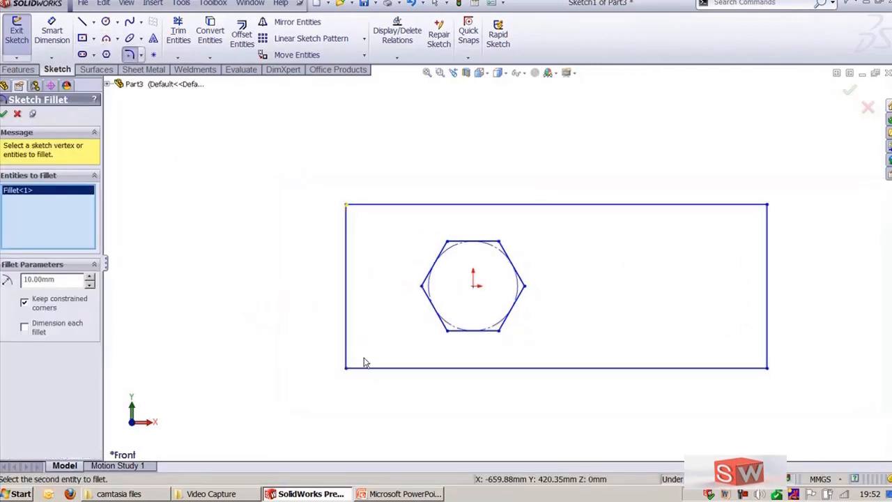
{"action": "left_click", "coordinate": [346, 368]}
{"action": "double_click", "coordinate": [74, 277]}
{"action": "type", "text": "30"}
{"action": "key", "text": "Return"}
{"action": "double_click", "coordinate": [74, 276]}
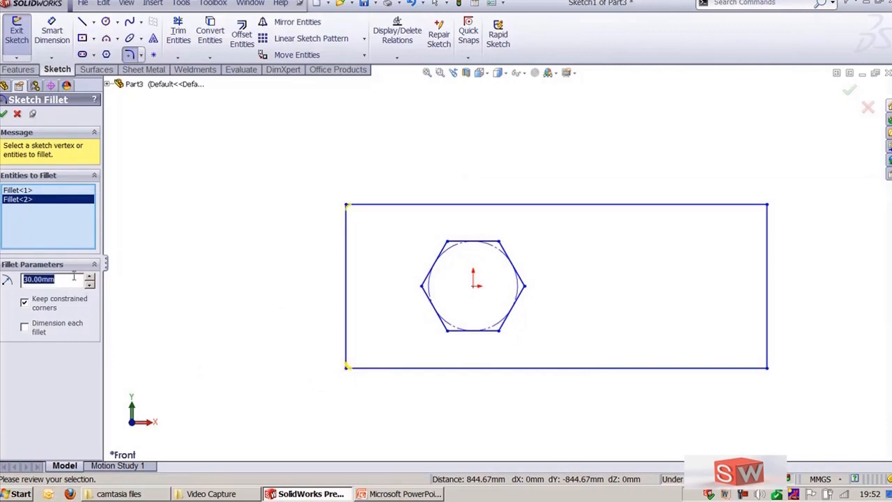
{"action": "type", "text": "50"}
{"action": "key", "text": "Return"}
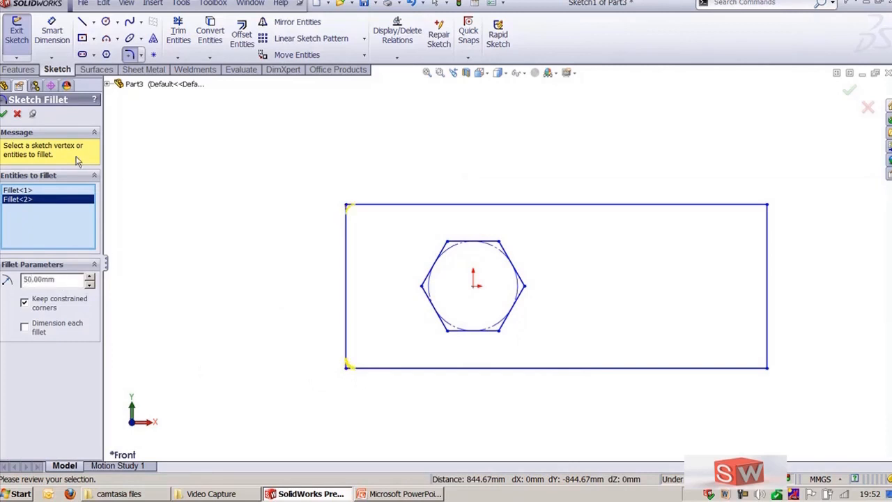
{"action": "left_click", "coordinate": [3, 113]}
{"action": "key", "text": "Escape"}
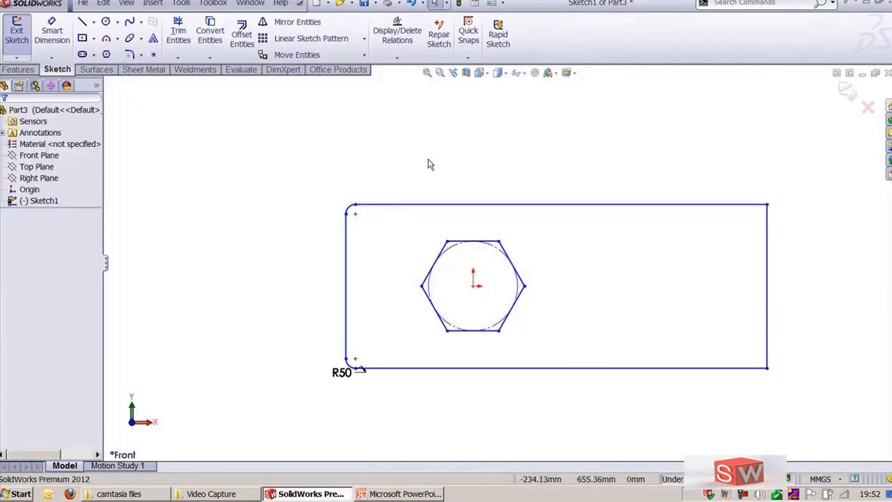
Step: Edit the hexagon with Edit Polygon to reduce it to 4 sides
{"action": "left_click", "coordinate": [428, 285]}
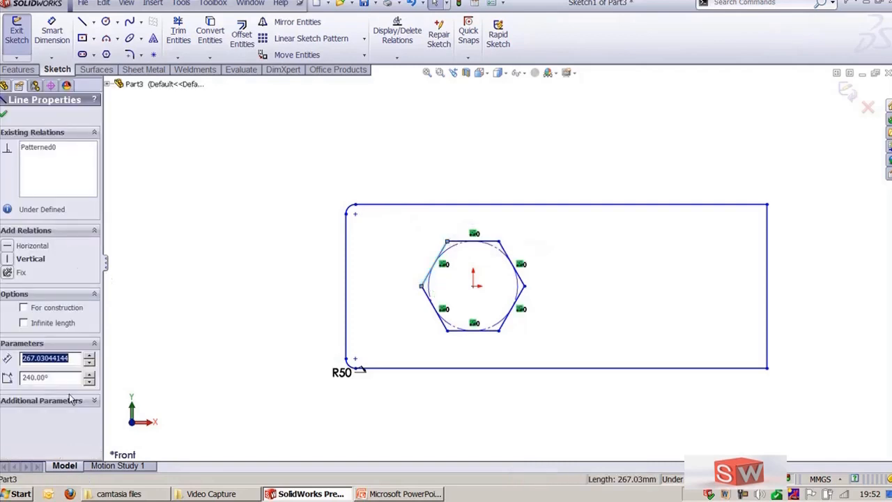
{"action": "left_click", "coordinate": [188, 225]}
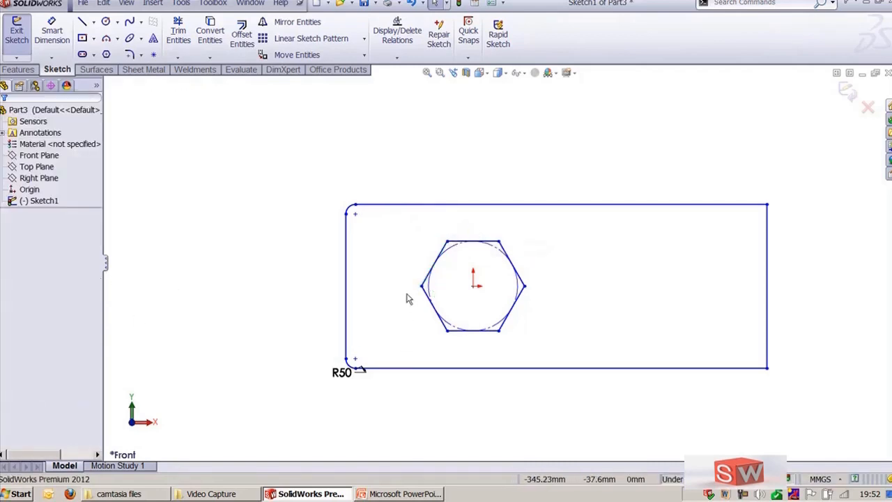
{"action": "left_click", "coordinate": [439, 259]}
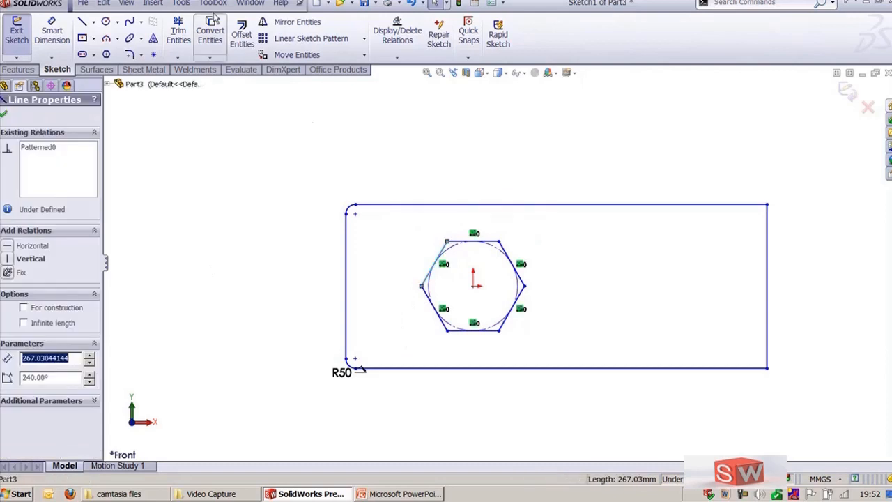
{"action": "left_click", "coordinate": [180, 3]}
{"action": "mouse_move", "coordinate": [238, 272]}
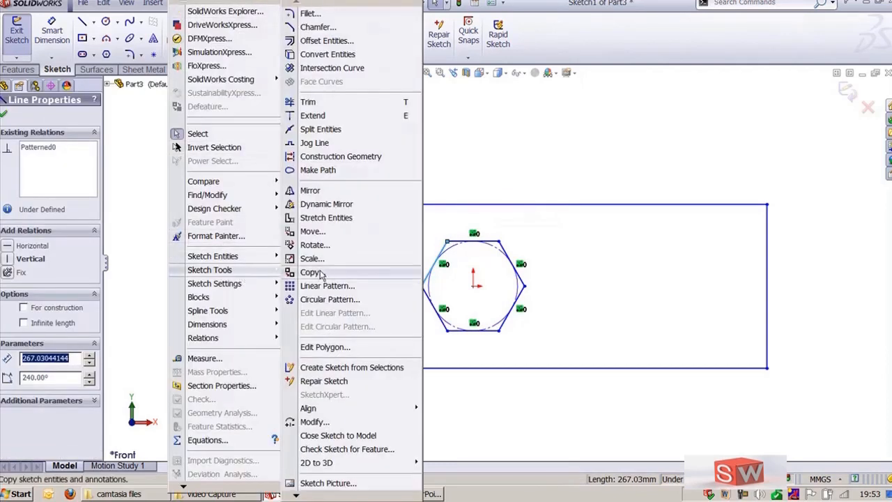
{"action": "left_click", "coordinate": [327, 346]}
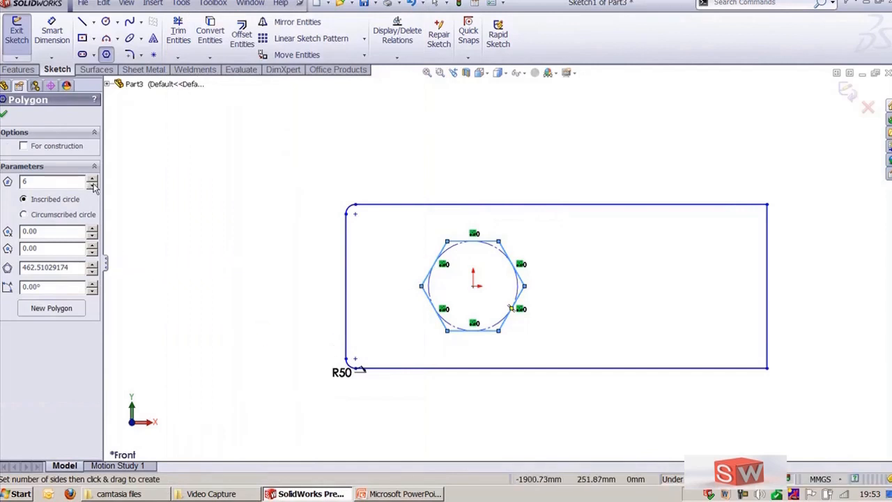
{"action": "left_click", "coordinate": [92, 186]}
{"action": "left_click", "coordinate": [92, 186]}
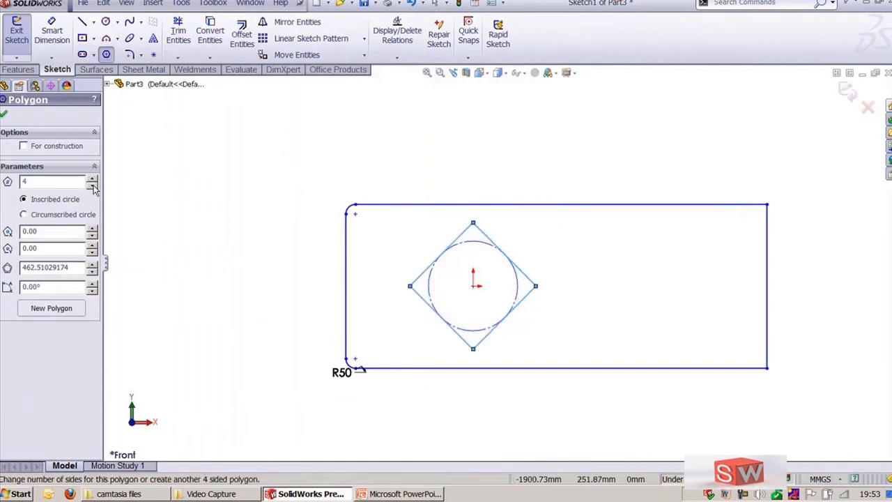
{"action": "left_click", "coordinate": [4, 115]}
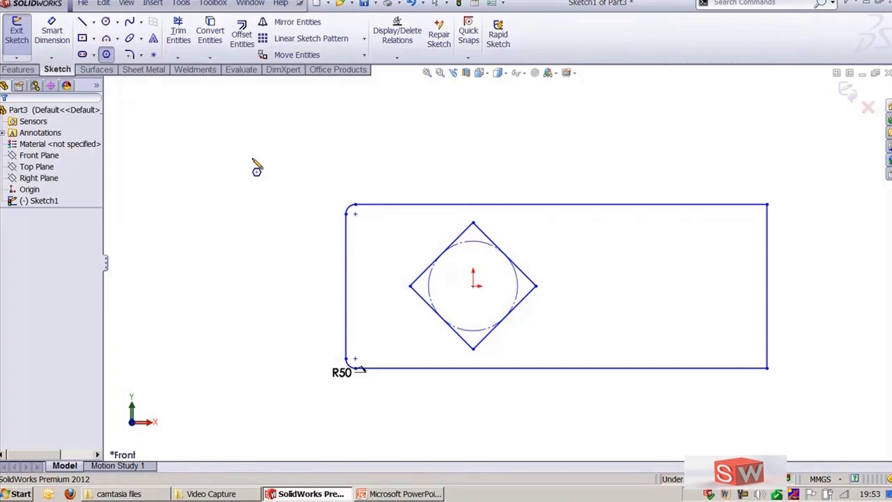
{"action": "key", "text": "Escape"}
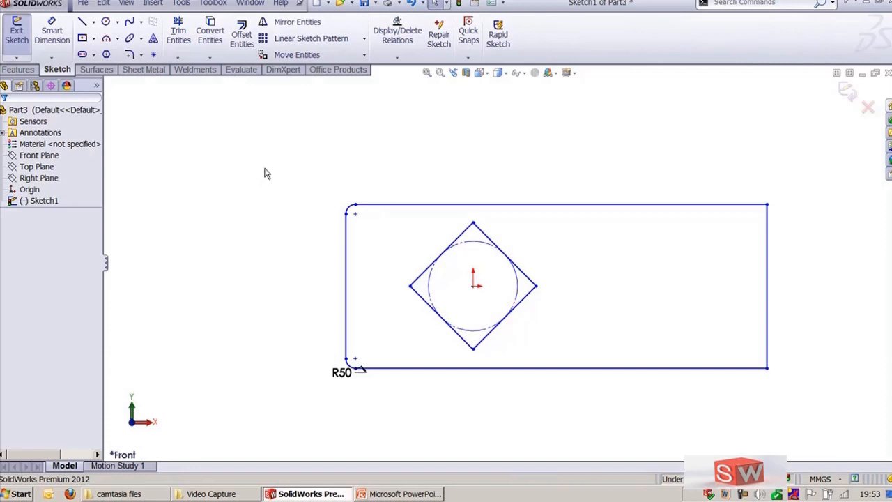
Step: Select all sketch geometry and delete it
{"action": "mouse_move", "coordinate": [257, 162]}
{"action": "left_mouse_down"}
{"action": "mouse_move", "coordinate": [372, 241]}
{"action": "mouse_move", "coordinate": [786, 442]}
{"action": "mouse_move", "coordinate": [805, 438]}
{"action": "left_mouse_up"}
{"action": "key", "text": "Delete"}
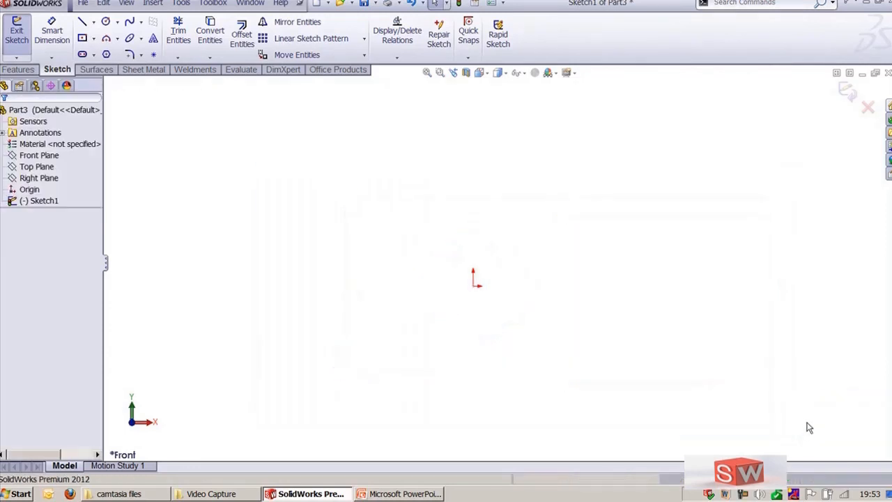
Step: Switch to the presentation slide about sketch tools and back to the sketch
{"action": "key", "text": "alt+Tab"}
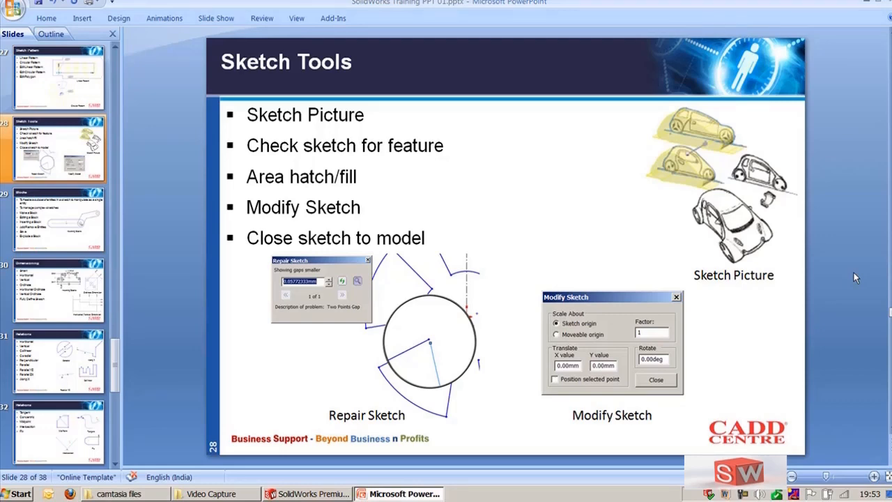
{"action": "key", "text": "alt+Tab"}
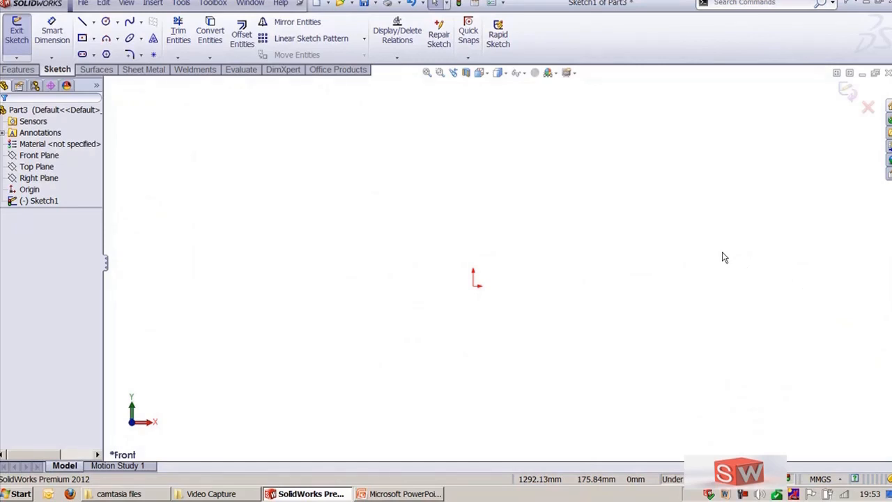
Step: Open the Add-Ins dialog and close it with OK
{"action": "left_click", "coordinate": [181, 4]}
{"action": "mouse_move", "coordinate": [214, 486]}
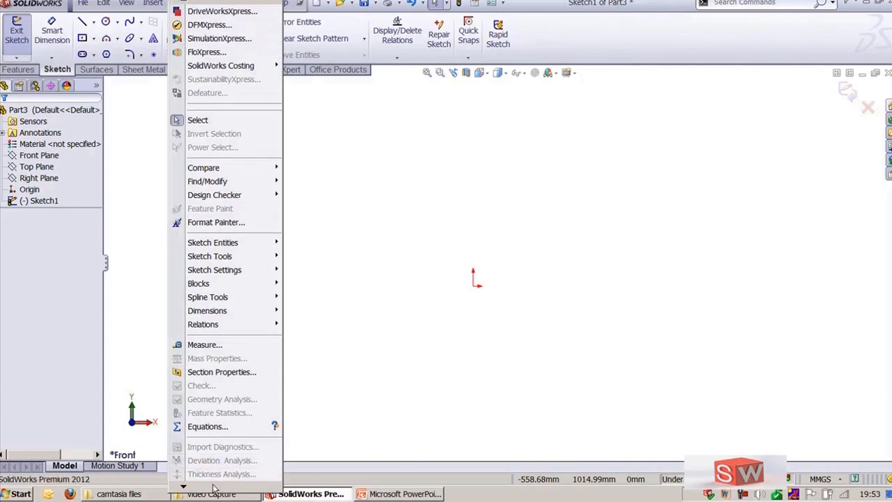
{"action": "left_click", "coordinate": [204, 461]}
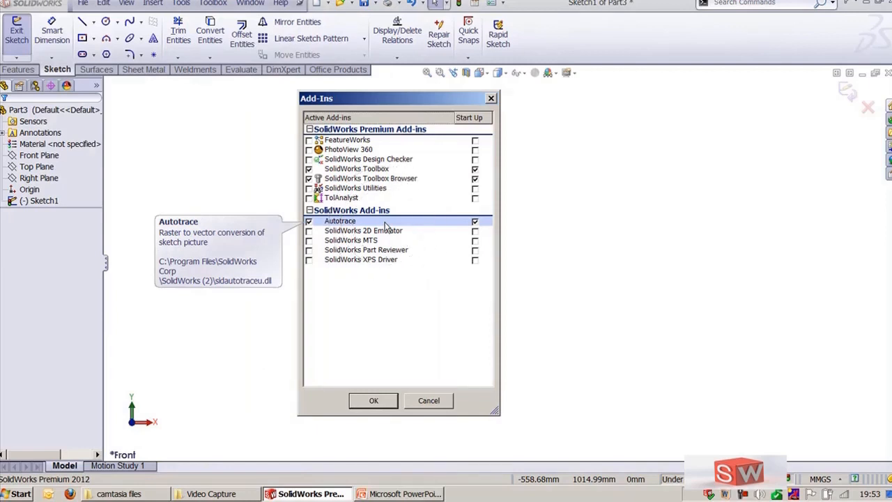
{"action": "left_click", "coordinate": [375, 402]}
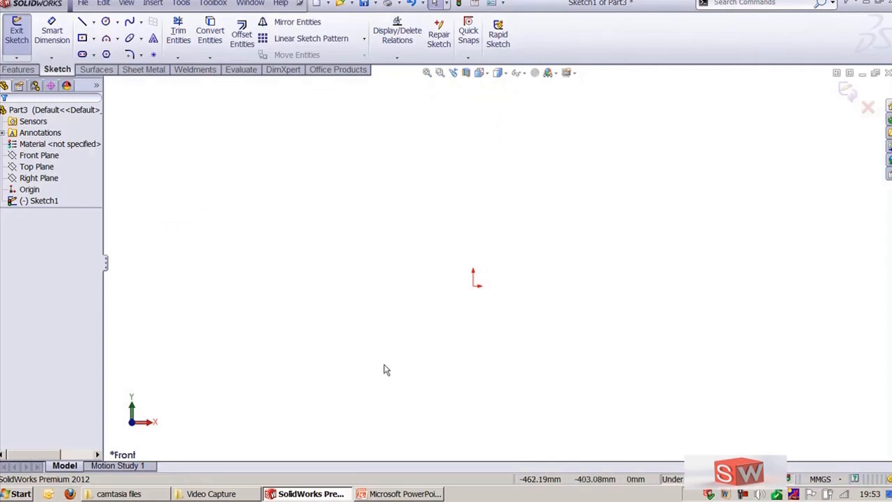
Step: Insert Print_Front_View.jpg from the Camaro-files folder as a sketch picture
{"action": "left_click", "coordinate": [182, 4]}
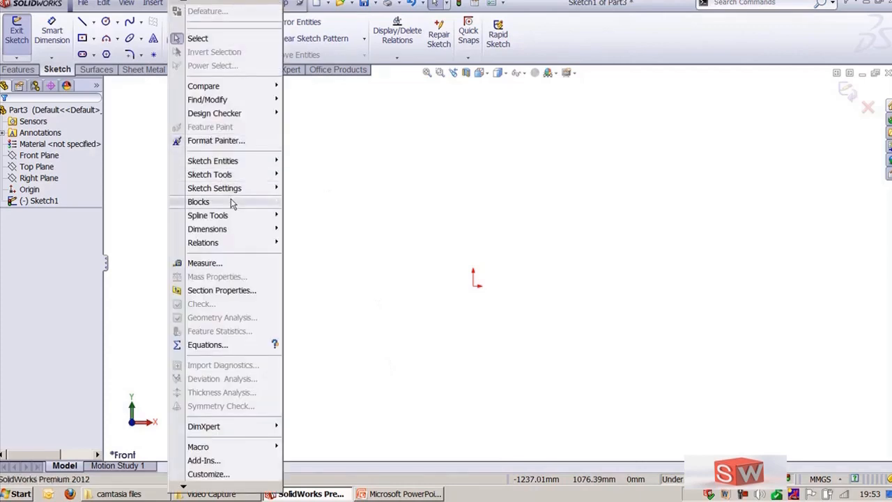
{"action": "mouse_move", "coordinate": [236, 176]}
{"action": "left_click", "coordinate": [341, 483]}
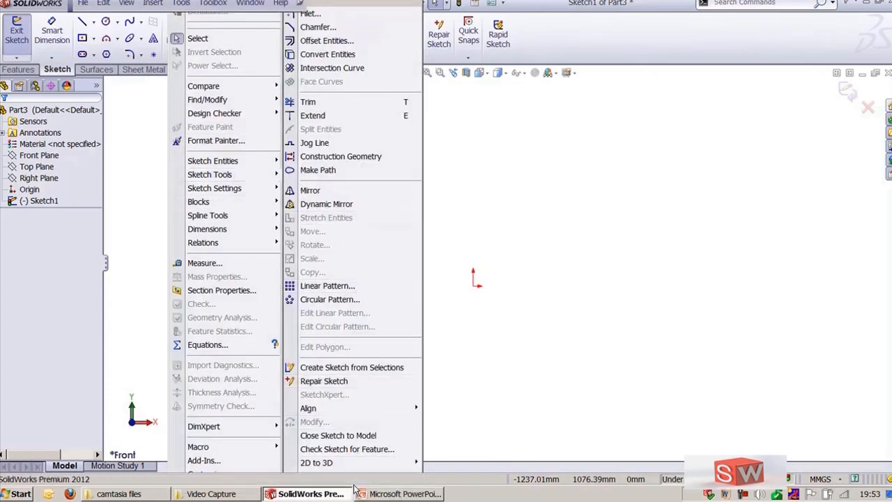
{"action": "left_click", "coordinate": [234, 107]}
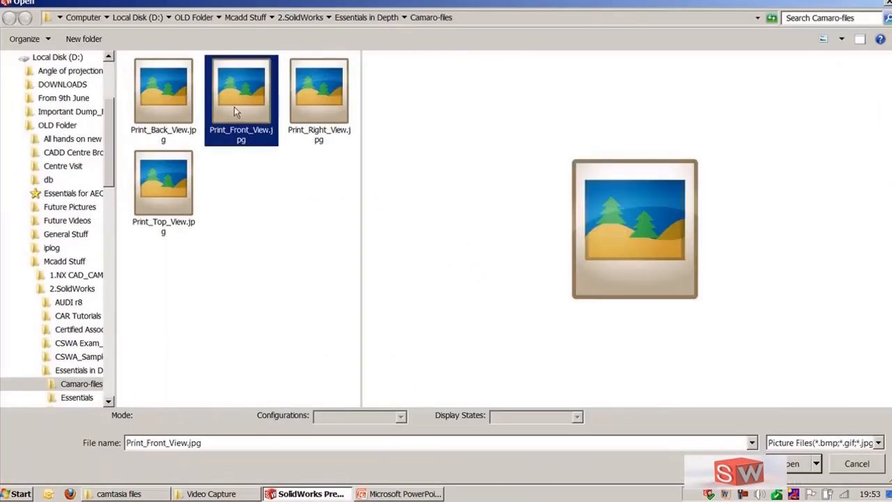
{"action": "left_click", "coordinate": [792, 463]}
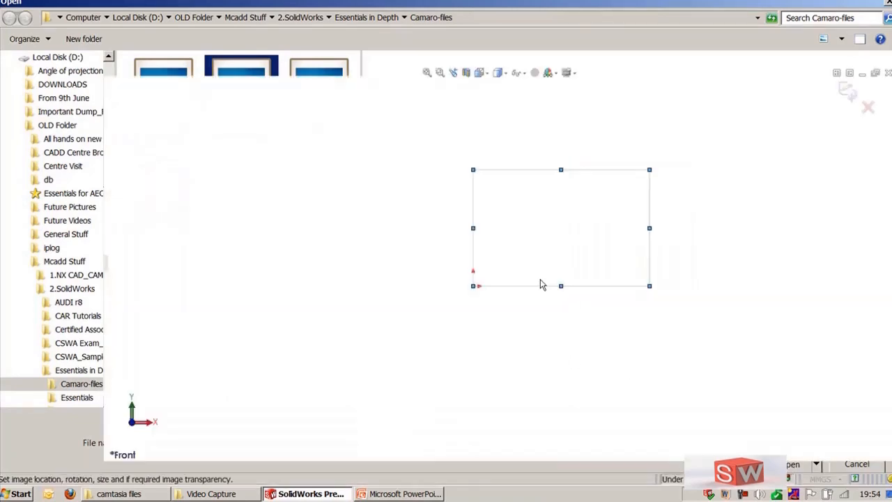
{"action": "scroll", "coordinate": [649, 257], "scroll_direction": "down", "scroll_amount": 5}
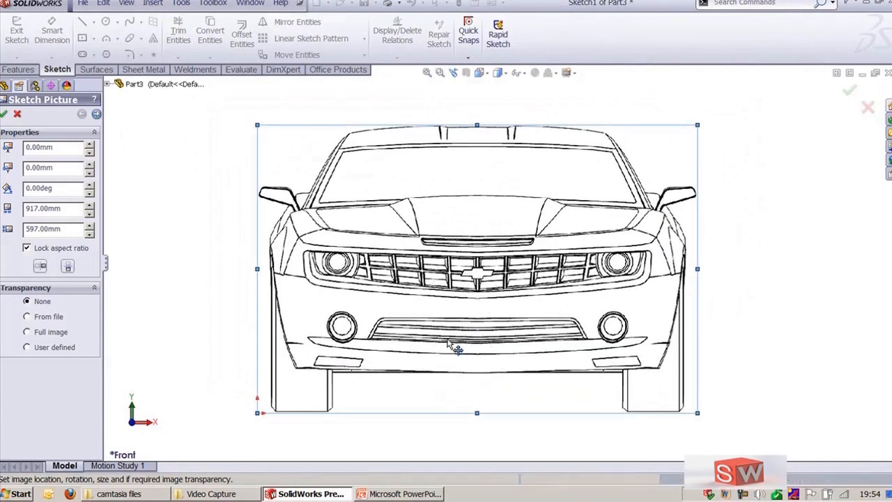
Step: Try the Full image and User defined transparency options for the sketch picture
{"action": "left_click_drag", "start_coordinate": [103, 214], "coordinate": [129, 214]}
{"action": "left_click", "coordinate": [40, 339]}
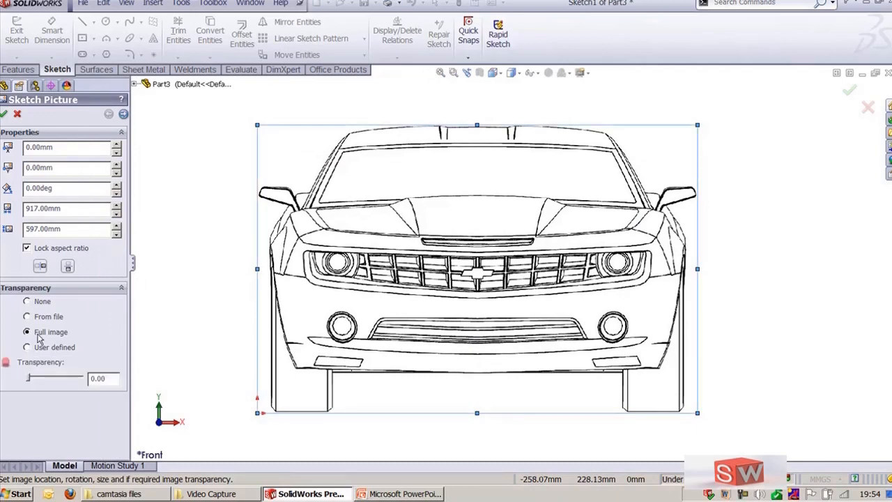
{"action": "mouse_move", "coordinate": [41, 380]}
{"action": "left_mouse_down"}
{"action": "mouse_move", "coordinate": [55, 380]}
{"action": "mouse_move", "coordinate": [15, 376]}
{"action": "left_mouse_up"}
{"action": "left_click", "coordinate": [27, 302]}
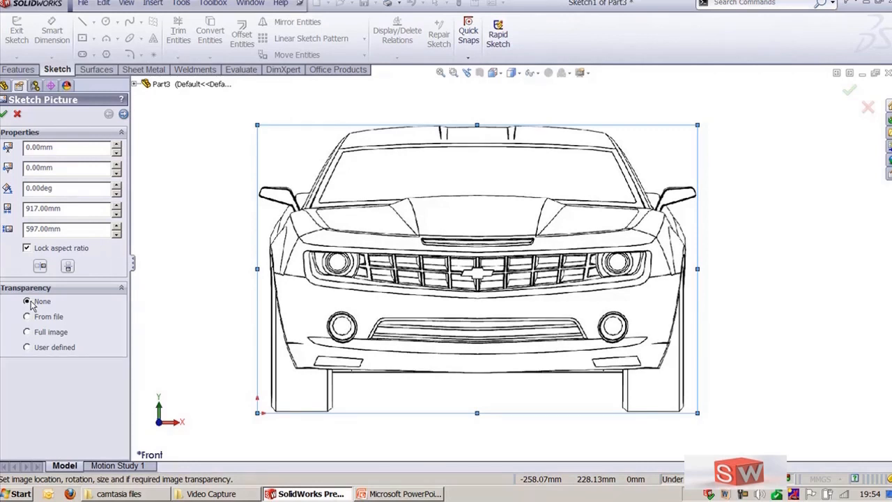
{"action": "left_click", "coordinate": [27, 347]}
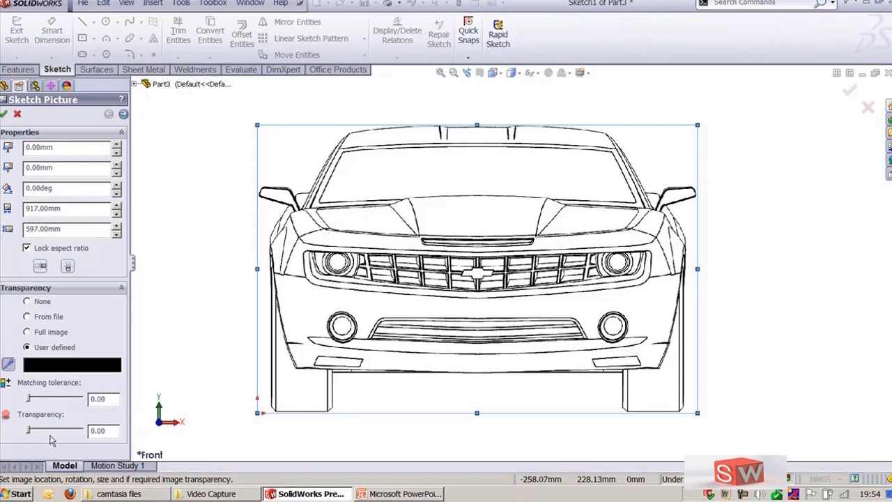
Step: Set the picture's transparency to None and flip the picture vertically
{"action": "left_click", "coordinate": [27, 302]}
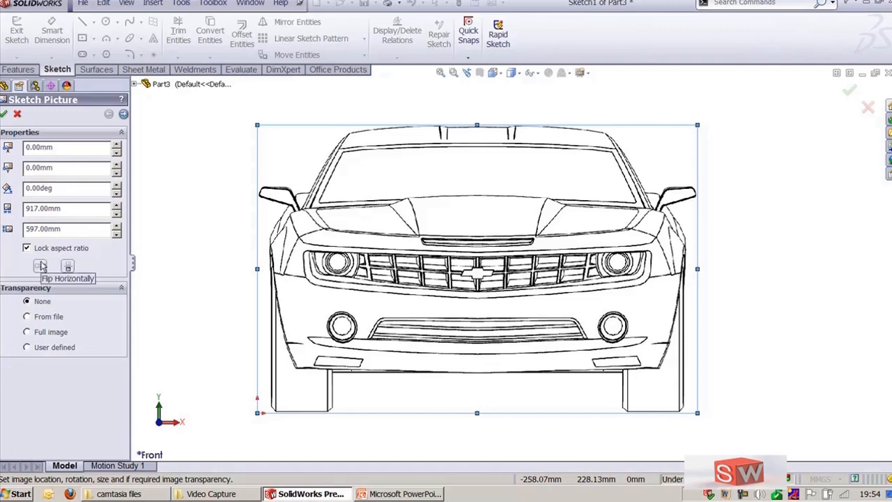
{"action": "left_click", "coordinate": [67, 267]}
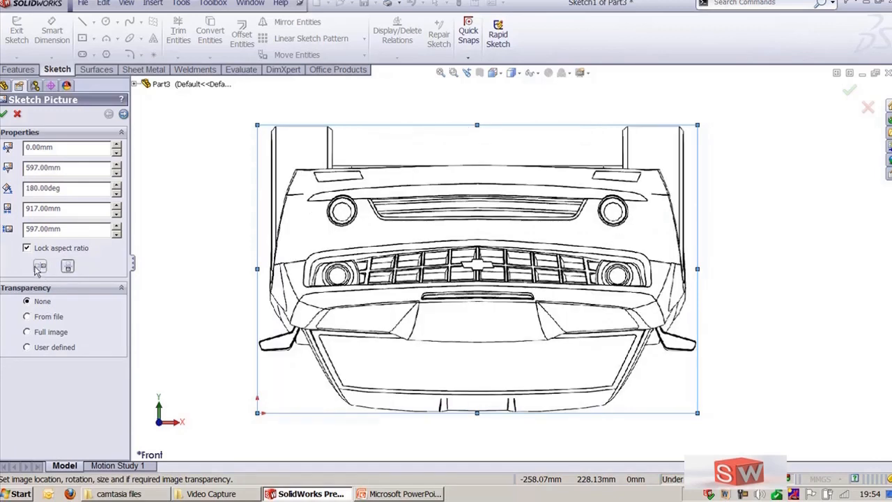
Step: Flip the sketch picture horizontally and vertically so the car front shows upright
{"action": "left_click", "coordinate": [67, 268]}
{"action": "left_click", "coordinate": [40, 269]}
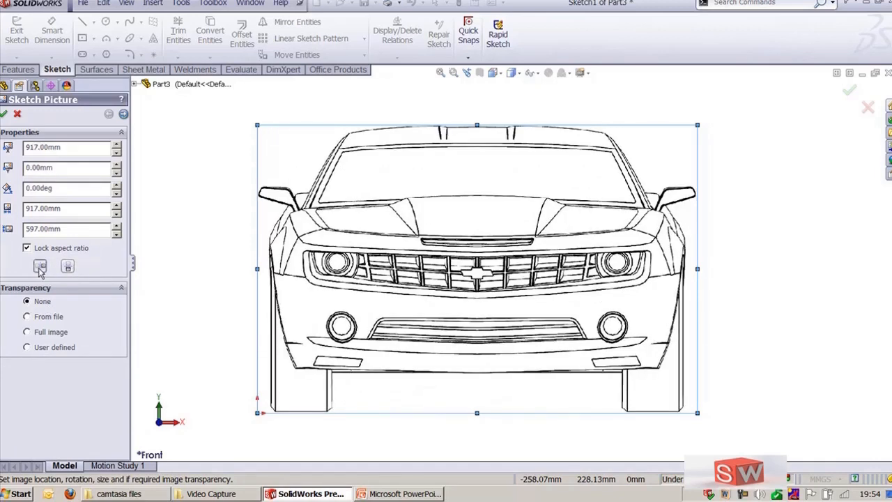
{"action": "left_click", "coordinate": [40, 269]}
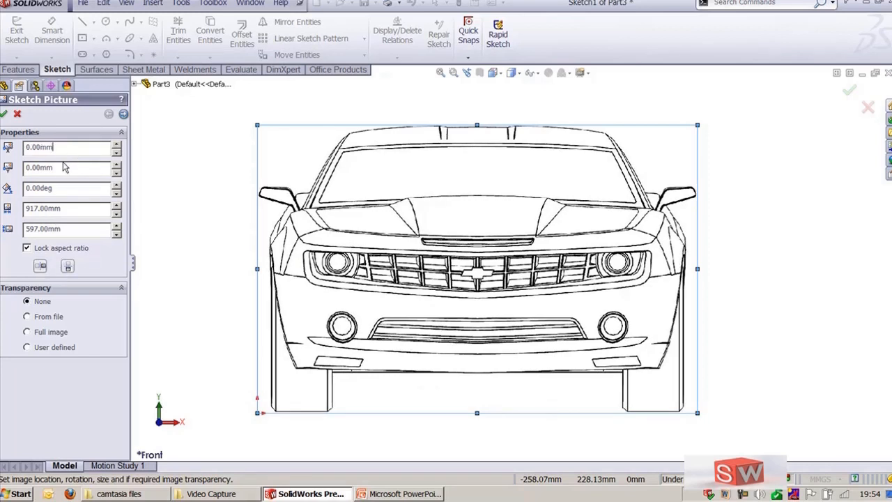
{"action": "left_click", "coordinate": [116, 148]}
{"action": "left_click", "coordinate": [118, 154]}
{"action": "left_click", "coordinate": [118, 170]}
{"action": "left_click", "coordinate": [118, 176]}
Step: Open the sketch picture's trace settings and adjust the image contrast and colour tolerance sliders
{"action": "left_click", "coordinate": [123, 115]}
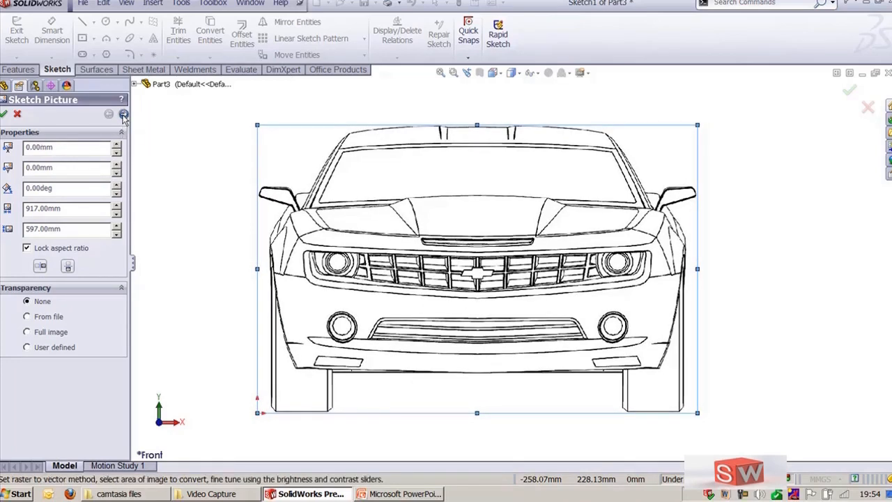
{"action": "mouse_move", "coordinate": [131, 225]}
{"action": "left_mouse_down"}
{"action": "mouse_move", "coordinate": [169, 222]}
{"action": "mouse_move", "coordinate": [162, 212]}
{"action": "left_mouse_up"}
{"action": "scroll", "coordinate": [160, 239], "scroll_direction": "down", "scroll_amount": 1}
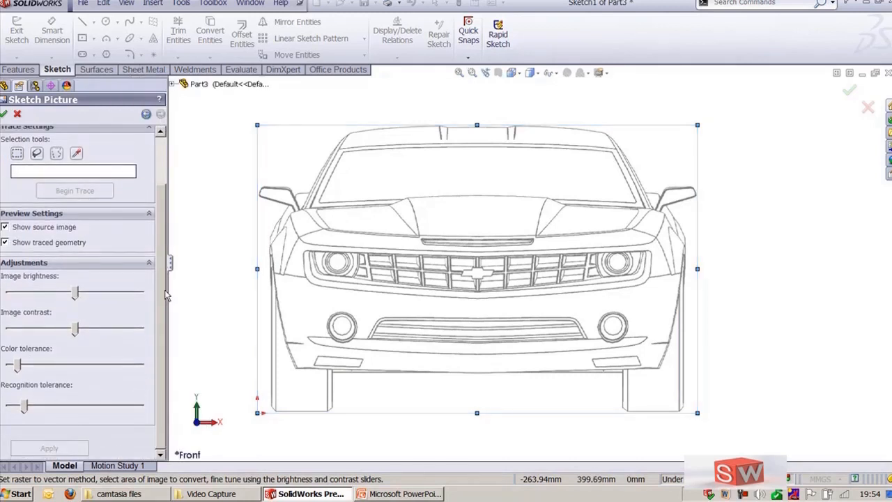
{"action": "scroll", "coordinate": [166, 295], "scroll_direction": "up", "scroll_amount": 3}
{"action": "scroll", "coordinate": [140, 252], "scroll_direction": "down", "scroll_amount": 1}
{"action": "mouse_move", "coordinate": [75, 328]}
{"action": "left_mouse_down"}
{"action": "mouse_move", "coordinate": [28, 333]}
{"action": "mouse_move", "coordinate": [72, 331]}
{"action": "mouse_move", "coordinate": [40, 338]}
{"action": "mouse_move", "coordinate": [60, 343]}
{"action": "mouse_move", "coordinate": [66, 361]}
{"action": "mouse_move", "coordinate": [43, 362]}
{"action": "mouse_move", "coordinate": [94, 366]}
{"action": "mouse_move", "coordinate": [58, 365]}
{"action": "left_mouse_up"}
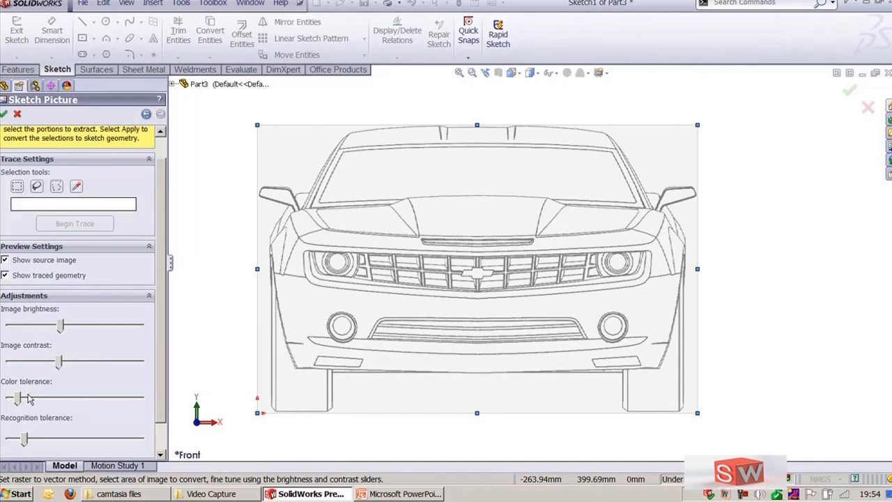
{"action": "left_click_drag", "start_coordinate": [29, 398], "coordinate": [40, 401]}
Step: Trace the Chevrolet bowtie emblem by selecting a rectangular area around it and beginning the trace
{"action": "scroll", "coordinate": [84, 278], "scroll_direction": "up", "scroll_amount": 2}
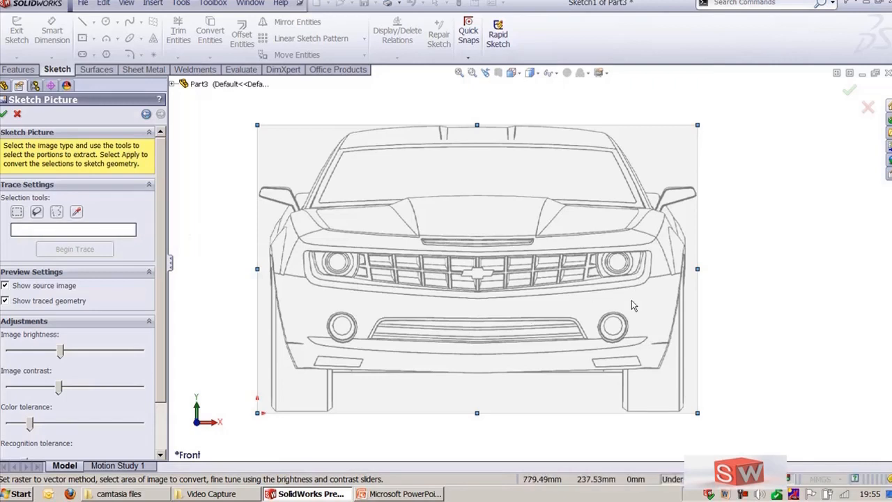
{"action": "scroll", "coordinate": [532, 273], "scroll_direction": "down", "scroll_amount": 3}
{"action": "scroll", "coordinate": [404, 265], "scroll_direction": "down", "scroll_amount": 5}
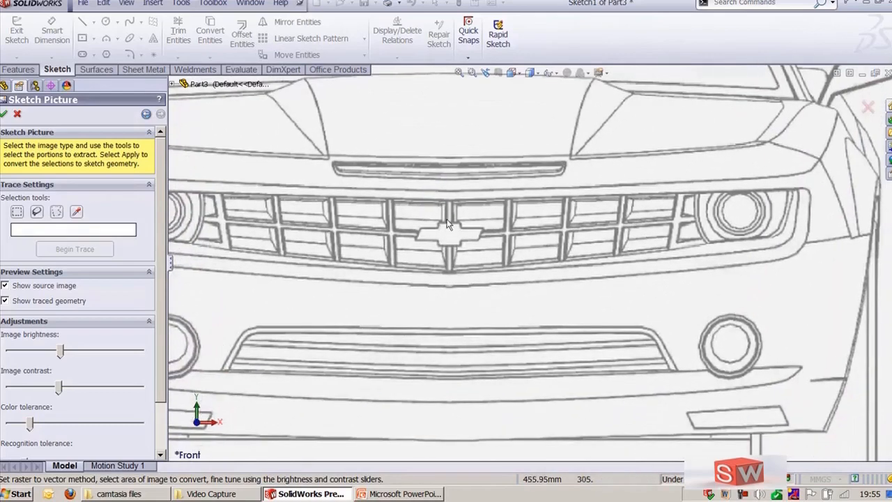
{"action": "scroll", "coordinate": [476, 263], "scroll_direction": "down", "scroll_amount": 6}
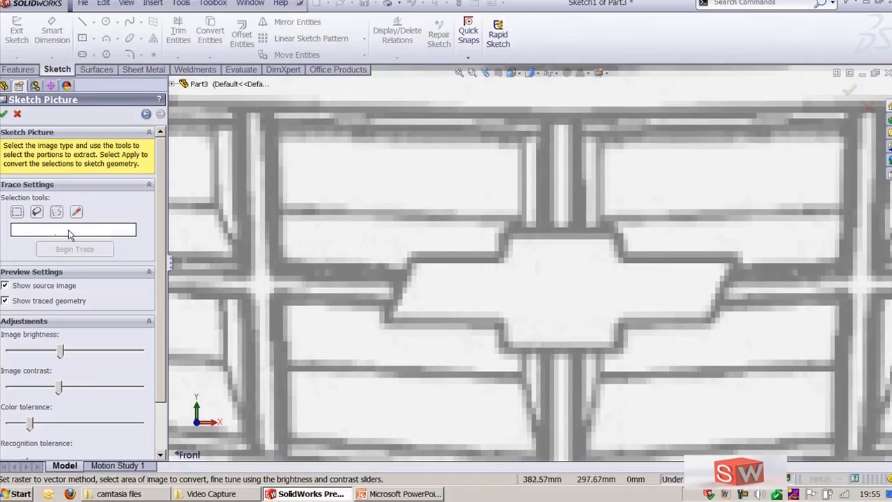
{"action": "left_click", "coordinate": [18, 213]}
{"action": "mouse_move", "coordinate": [371, 202]}
{"action": "left_mouse_down"}
{"action": "mouse_move", "coordinate": [721, 370]}
{"action": "mouse_move", "coordinate": [756, 356]}
{"action": "left_mouse_up"}
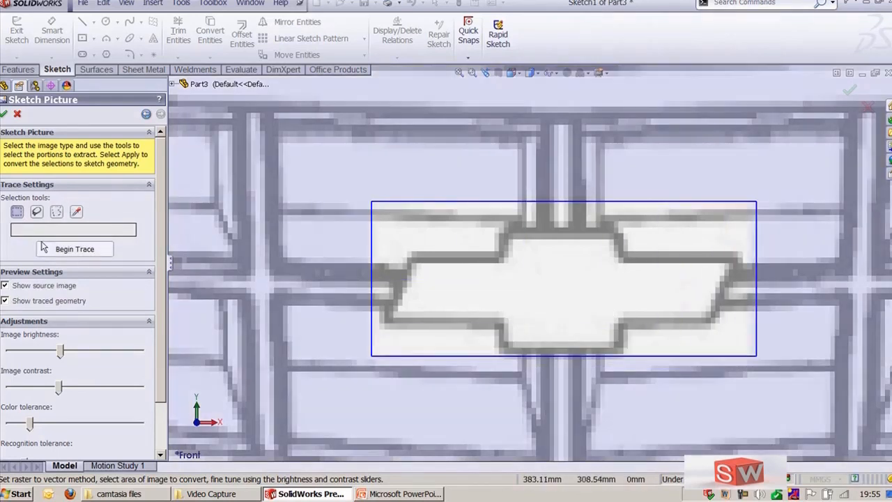
{"action": "left_click", "coordinate": [60, 251]}
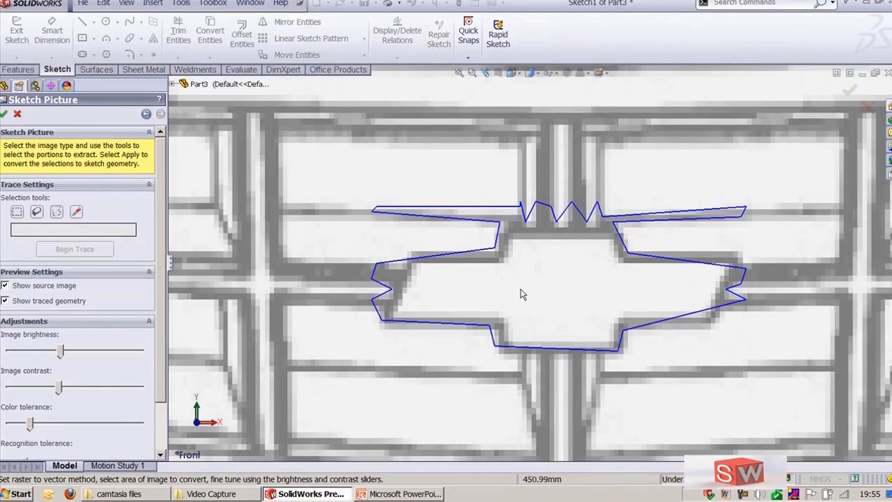
Step: Accept the traced emblem geometry and close the sketch picture settings
{"action": "scroll", "coordinate": [464, 166], "scroll_direction": "up", "scroll_amount": 10}
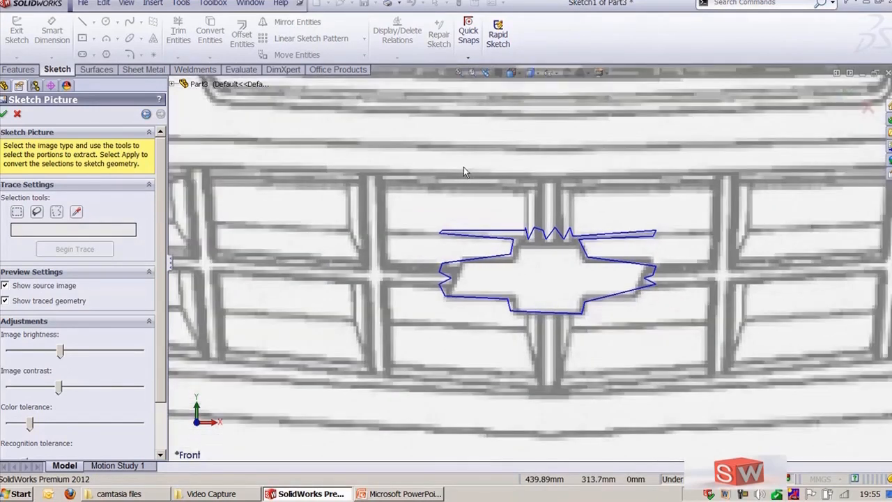
{"action": "scroll", "coordinate": [463, 167], "scroll_direction": "up", "scroll_amount": 6}
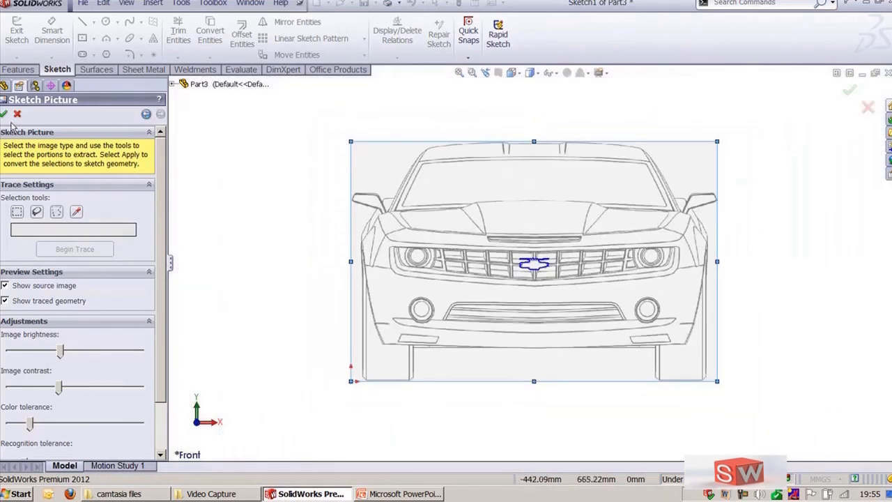
{"action": "left_click", "coordinate": [4, 114]}
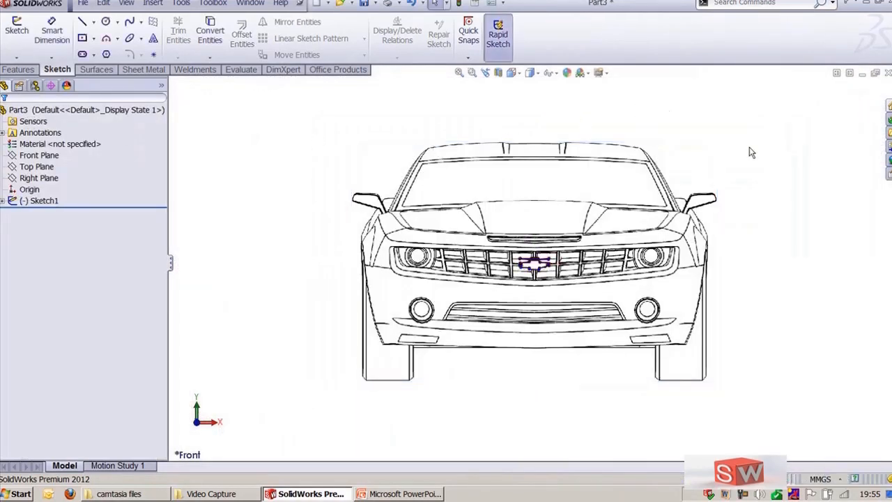
Step: Suppress the sketch picture under Sketch1 to leave only the traced emblem outline
{"action": "scroll", "coordinate": [533, 263], "scroll_direction": "down", "scroll_amount": 10}
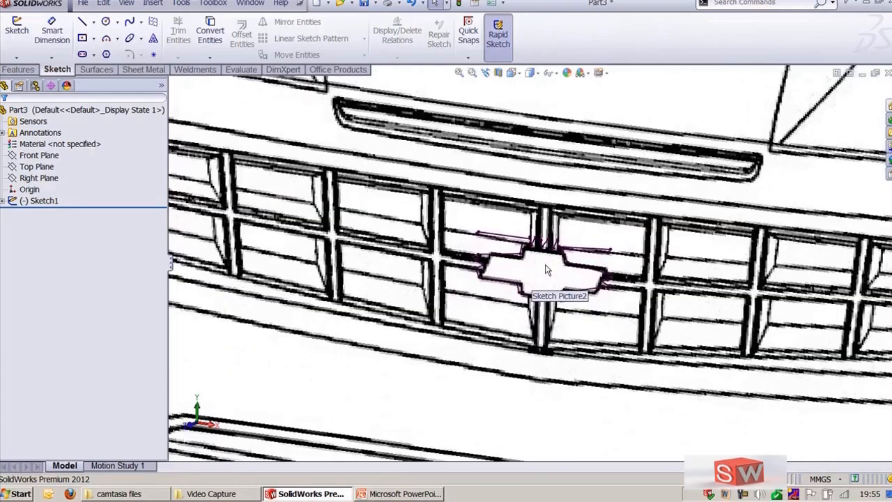
{"action": "key", "text": "f"}
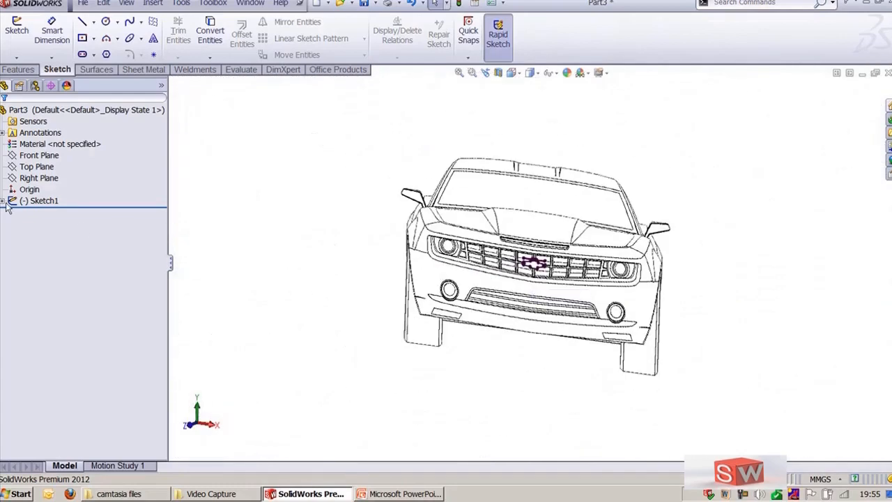
{"action": "left_click", "coordinate": [3, 200]}
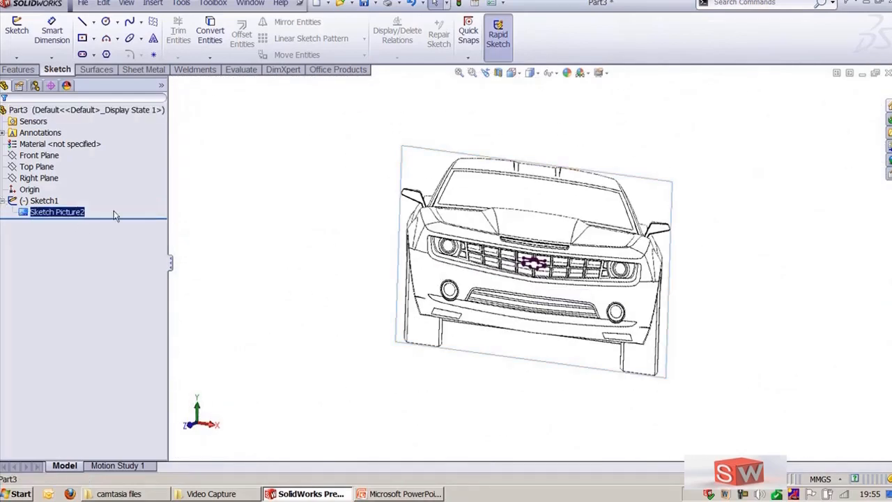
{"action": "left_click", "coordinate": [74, 211]}
{"action": "right_click", "coordinate": [74, 211]}
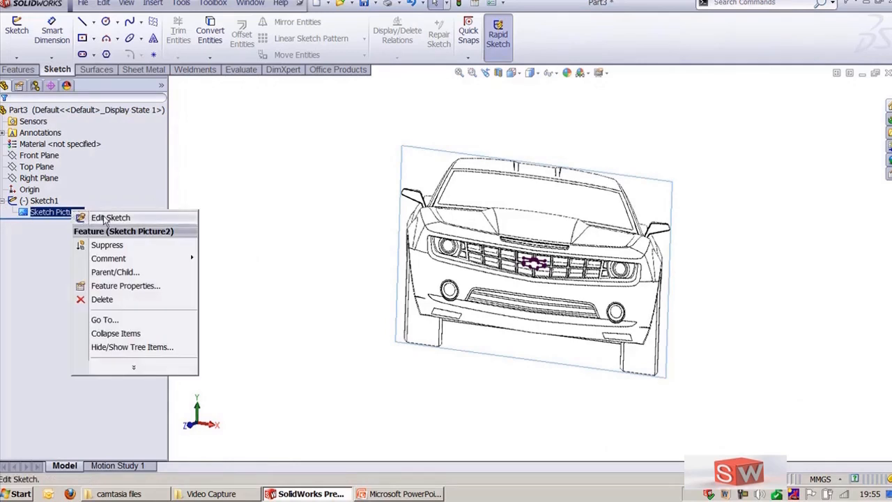
{"action": "left_click", "coordinate": [106, 245]}
{"action": "key", "text": "f"}
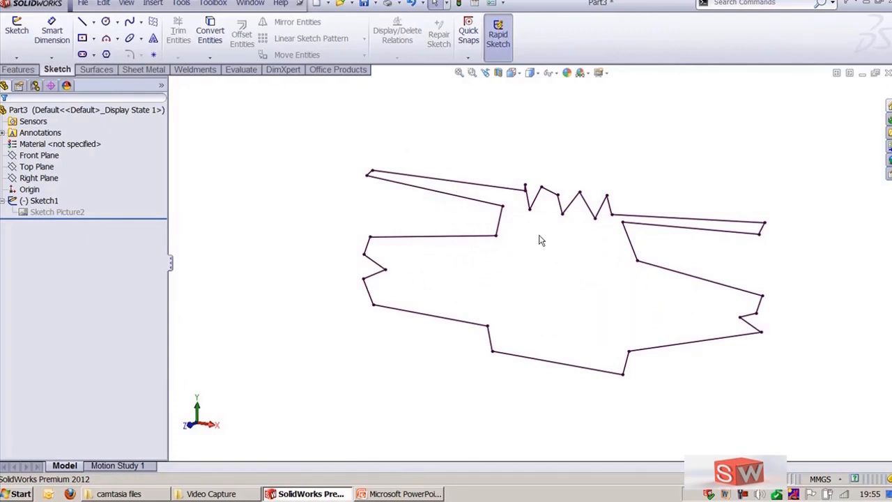
Step: Extrude the traced emblem sketch as a boss, dragging its depth in a rotated view
{"action": "left_click", "coordinate": [502, 185]}
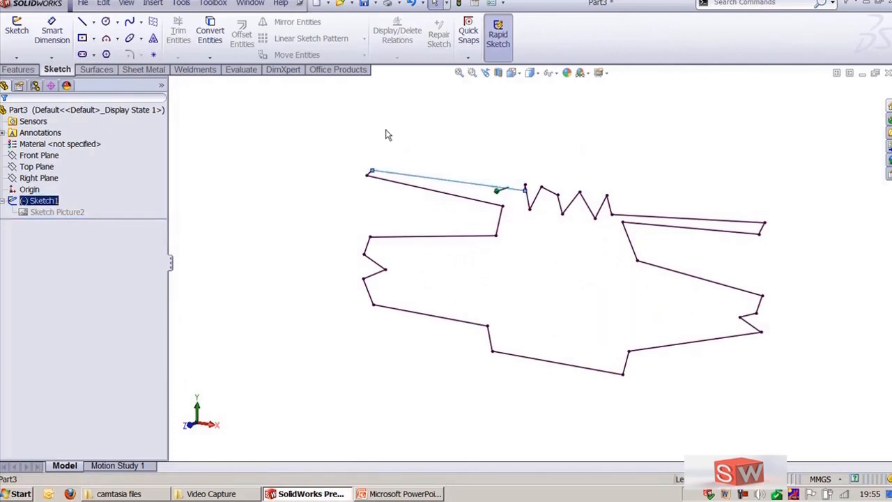
{"action": "left_click", "coordinate": [18, 69]}
{"action": "left_click", "coordinate": [22, 35]}
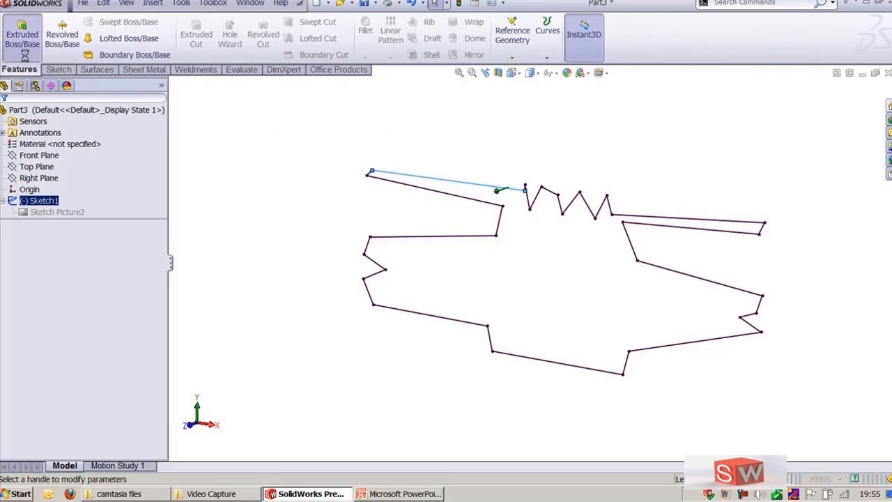
{"action": "middle_click_drag", "start_coordinate": [346, 127], "coordinate": [303, 182]}
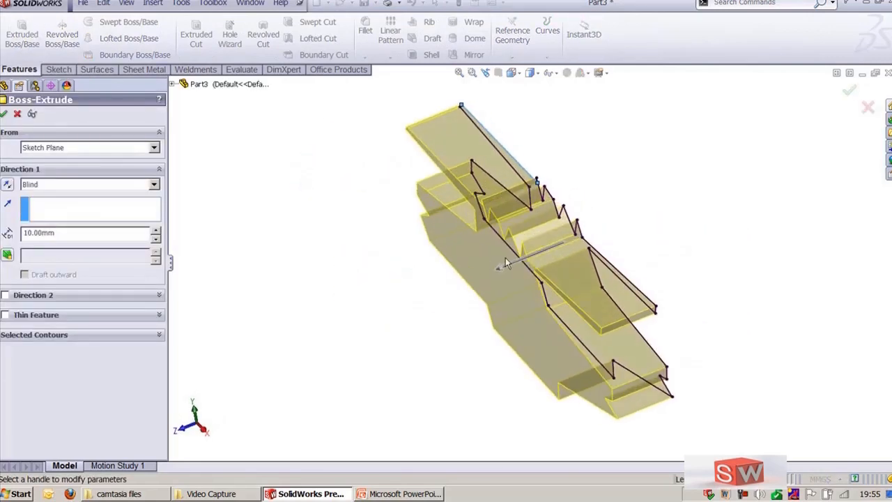
{"action": "left_click_drag", "start_coordinate": [499, 271], "coordinate": [410, 307]}
{"action": "right_click", "coordinate": [410, 306]}
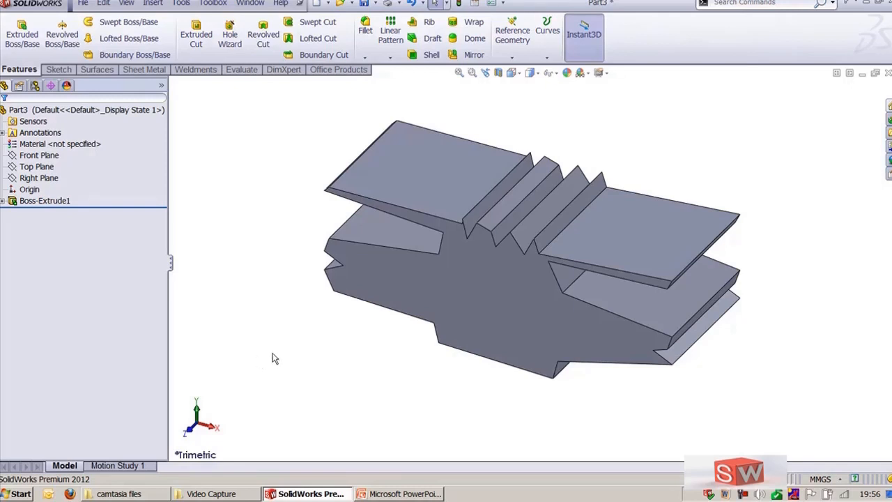
Step: Undo the emblem extrusion and the picture suppression
{"action": "left_click", "coordinate": [91, 203]}
{"action": "key", "text": "ctrl+z"}
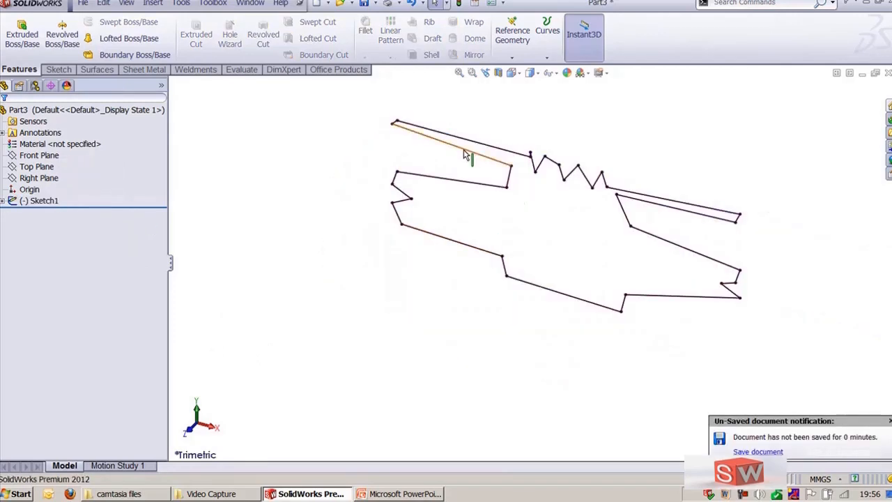
{"action": "left_click", "coordinate": [494, 102]}
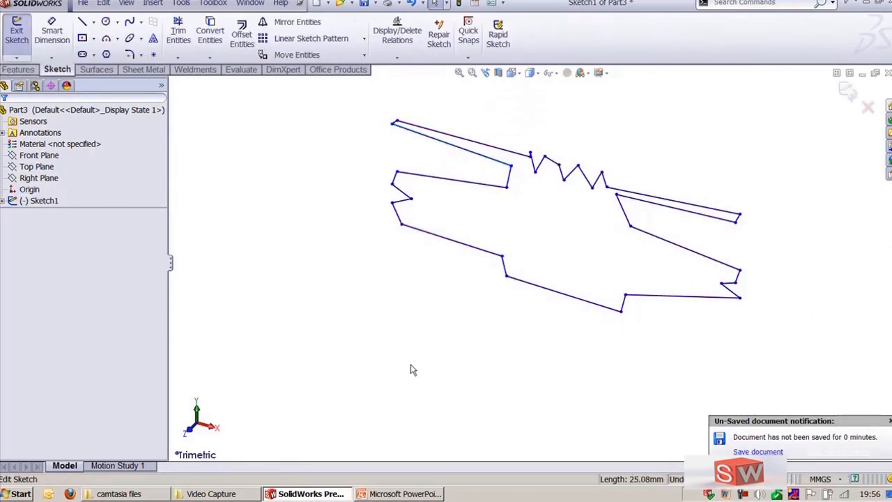
{"action": "key", "text": "ctrl+z"}
{"action": "key", "text": "ctrl+z"}
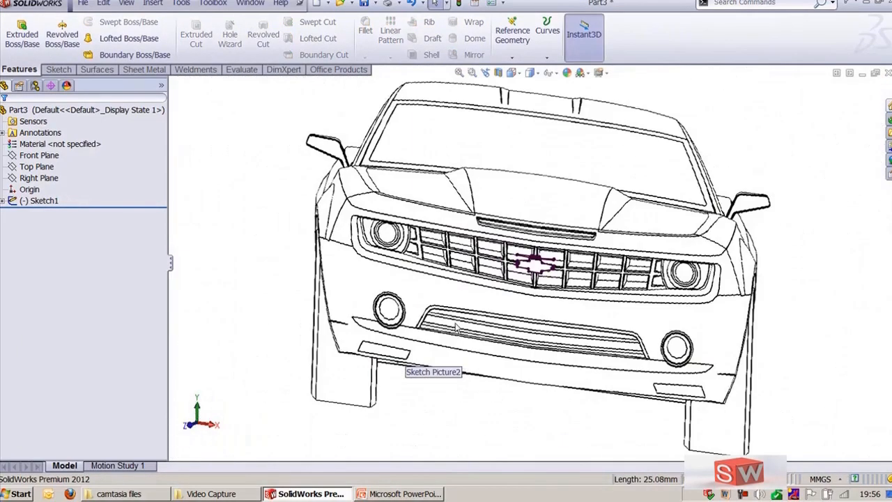
Step: Return to the front view and reopen the sketch picture's properties and trace settings, then close them
{"action": "key", "text": "ctrl+1"}
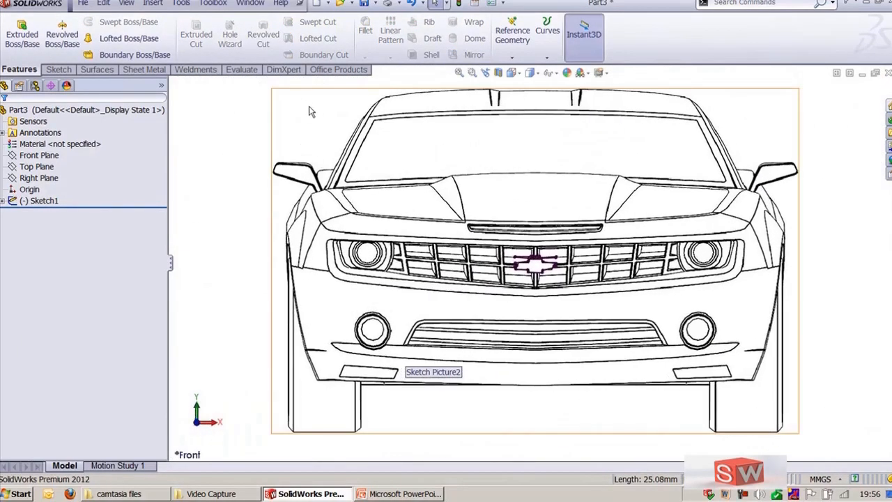
{"action": "left_click_drag", "start_coordinate": [234, 120], "coordinate": [656, 359]}
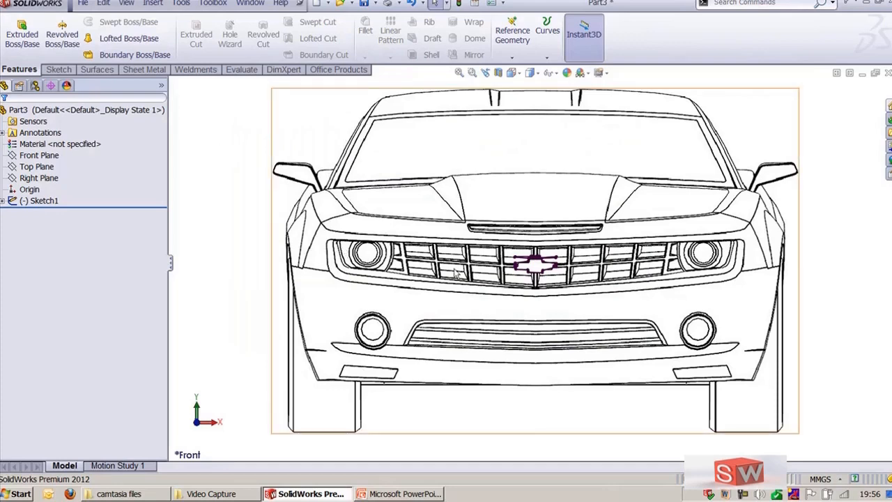
{"action": "left_click", "coordinate": [392, 246]}
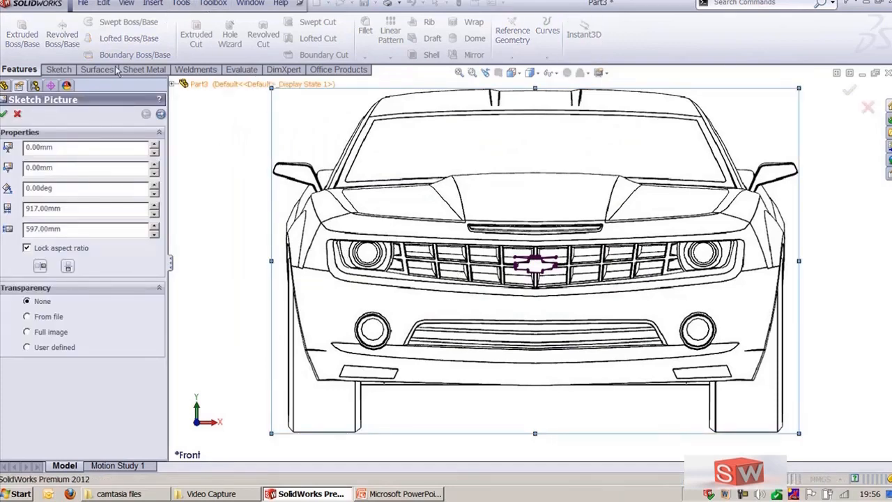
{"action": "left_click", "coordinate": [160, 115]}
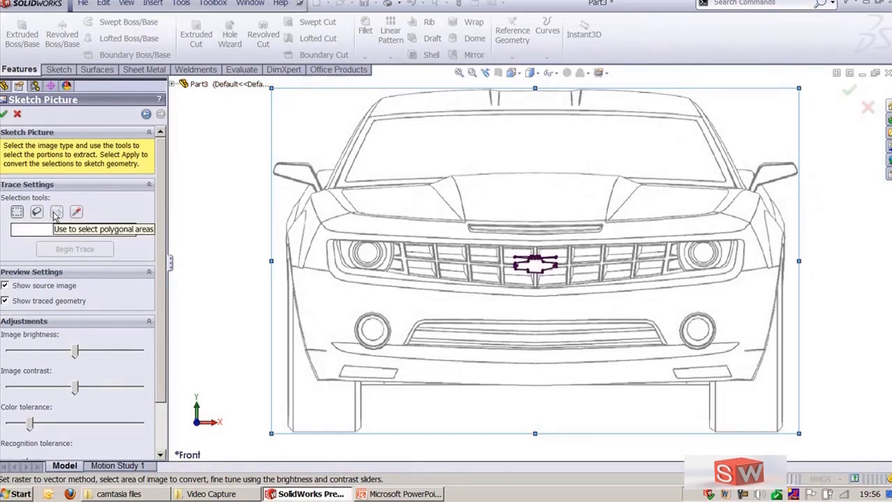
{"action": "left_click", "coordinate": [17, 114]}
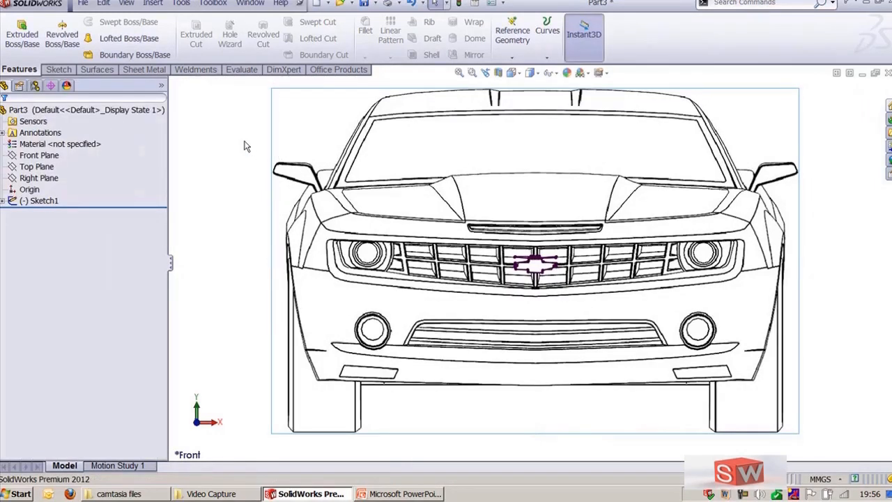
Step: Start a new sketch on the Front Plane over the car picture
{"action": "left_click", "coordinate": [64, 70]}
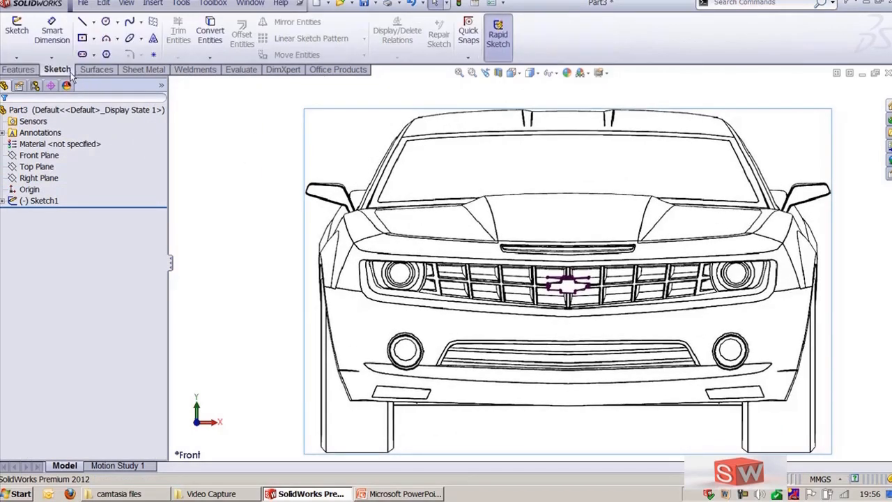
{"action": "left_click", "coordinate": [128, 23]}
{"action": "scroll", "coordinate": [459, 251], "scroll_direction": "down", "scroll_amount": 6}
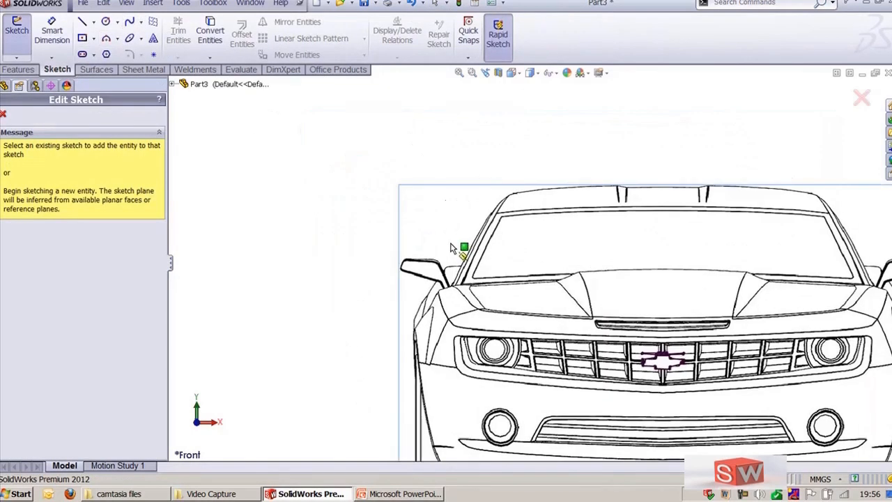
{"action": "scroll", "coordinate": [486, 267], "scroll_direction": "up", "scroll_amount": 6}
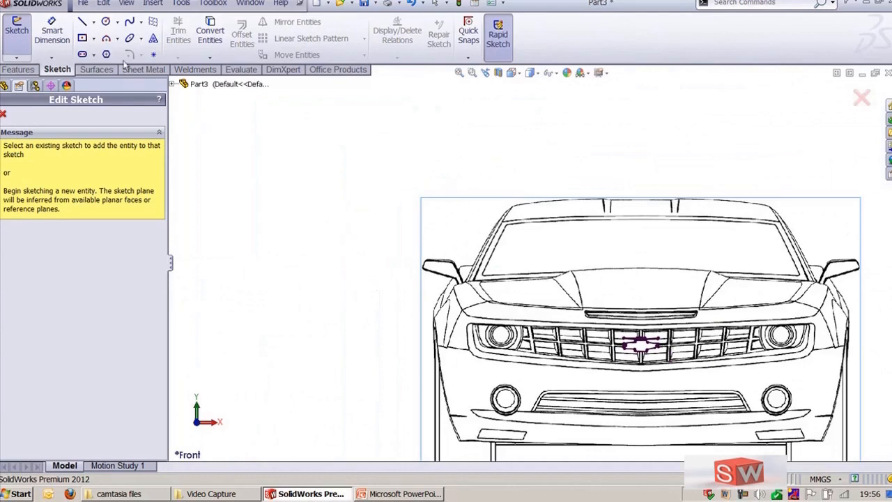
{"action": "middle_click_drag", "start_coordinate": [372, 313], "coordinate": [313, 230], "text": "ctrl"}
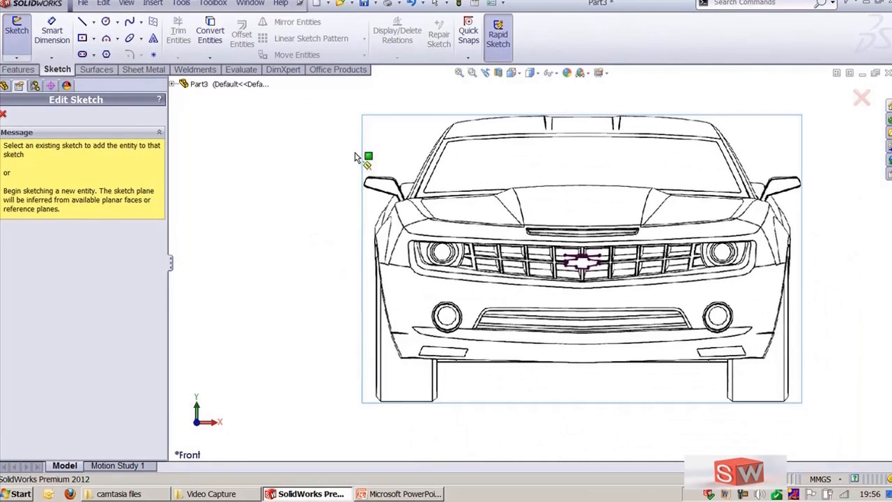
{"action": "left_click", "coordinate": [172, 84]}
{"action": "left_click", "coordinate": [207, 133]}
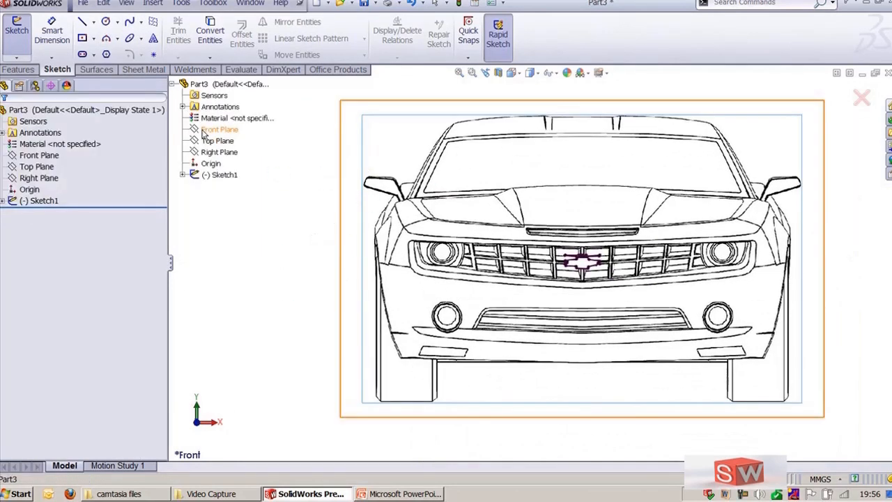
Step: Trace a spline along the car's left windshield pillar and across the roof line to about its centre, then end the spline
{"action": "scroll", "coordinate": [424, 410], "scroll_direction": "down", "scroll_amount": 8}
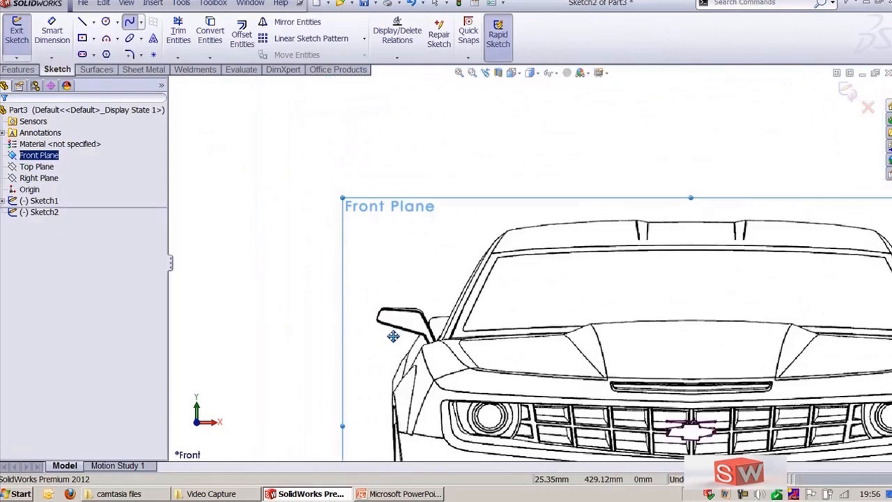
{"action": "scroll", "coordinate": [428, 354], "scroll_direction": "down", "scroll_amount": 3}
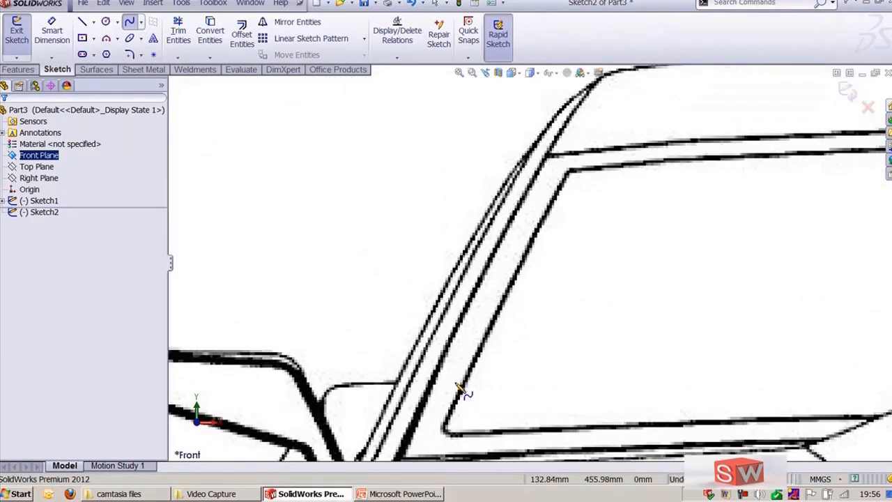
{"action": "left_click", "coordinate": [373, 454]}
{"action": "left_click", "coordinate": [402, 398]}
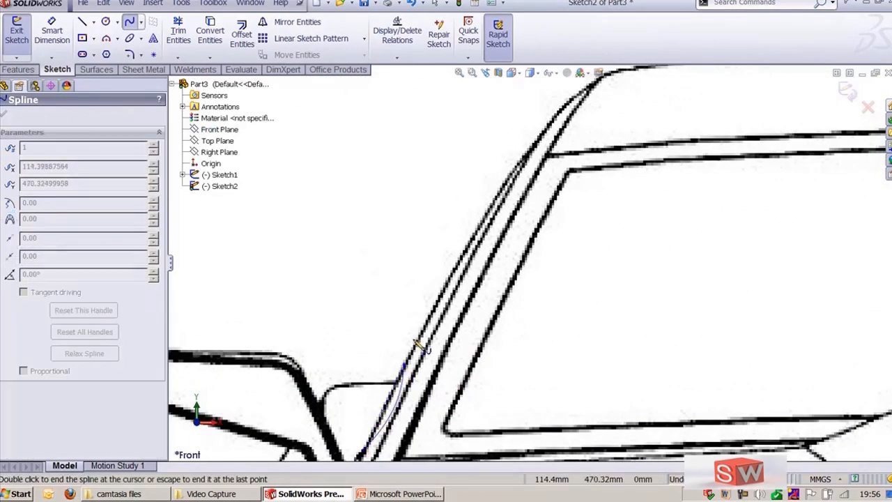
{"action": "scroll", "coordinate": [439, 299], "scroll_direction": "up", "scroll_amount": 2}
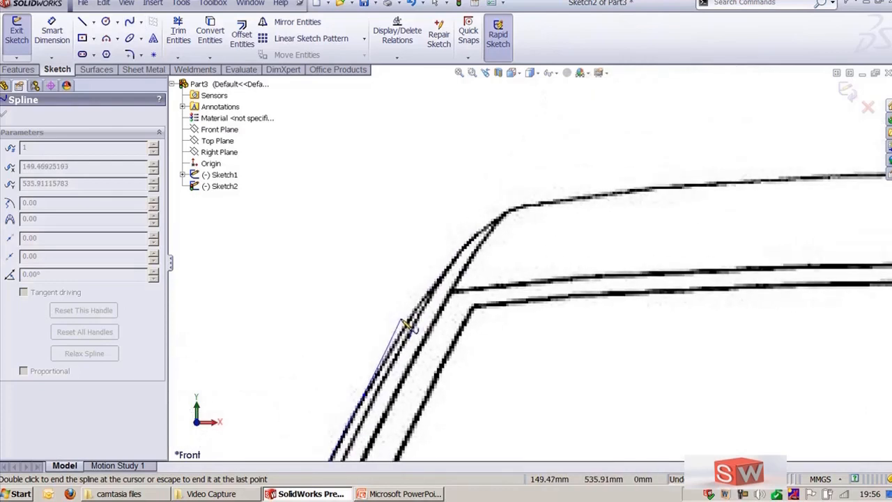
{"action": "left_click", "coordinate": [404, 326]}
{"action": "left_click", "coordinate": [448, 266]}
{"action": "left_click", "coordinate": [516, 212]}
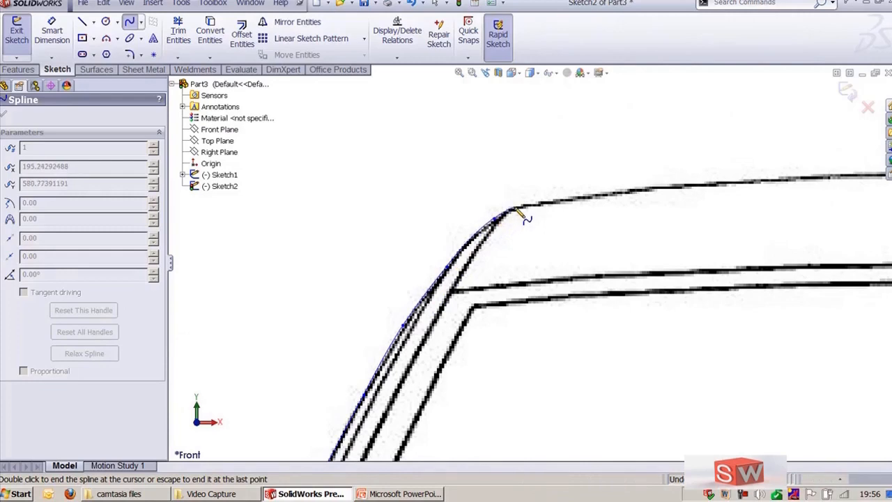
{"action": "scroll", "coordinate": [401, 190], "scroll_direction": "up", "scroll_amount": 2}
{"action": "scroll", "coordinate": [411, 195], "scroll_direction": "up", "scroll_amount": 3}
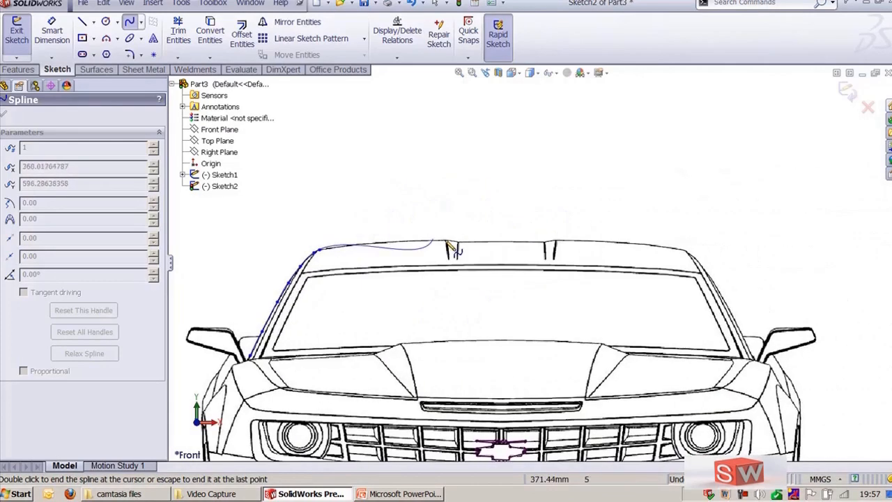
{"action": "left_click", "coordinate": [369, 242]}
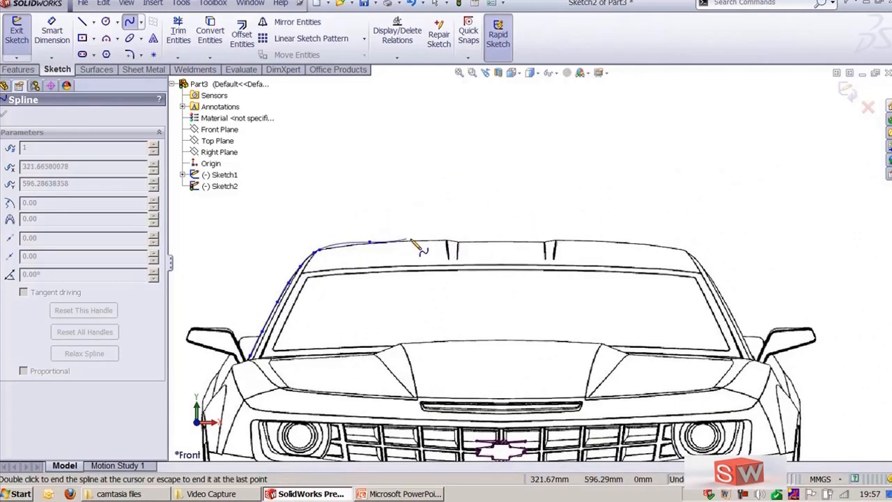
{"action": "left_click", "coordinate": [409, 239]}
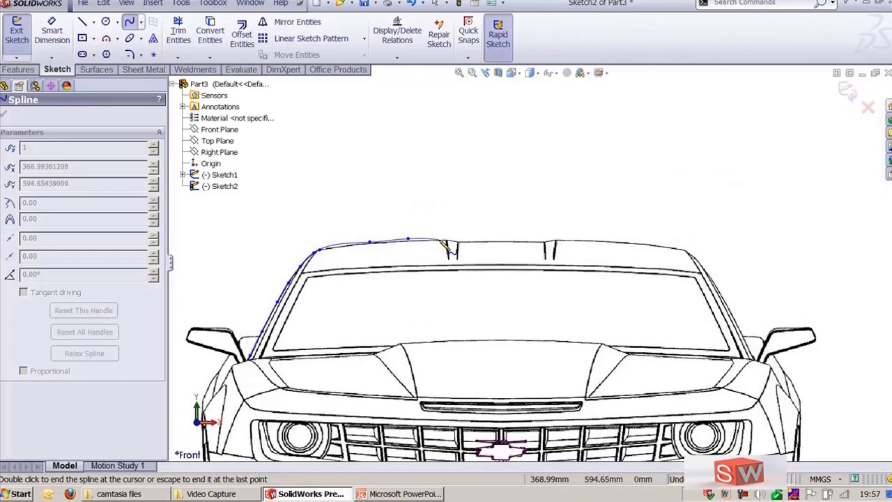
{"action": "left_click", "coordinate": [444, 239]}
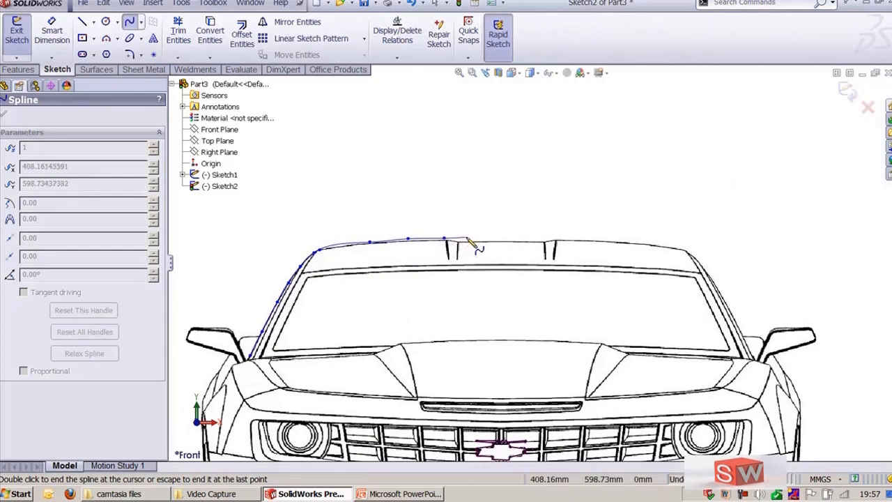
{"action": "key", "text": "Escape"}
Step: Zoom out to review the traced roof line, briefly switch to the PowerPoint Sketch Tools slide, and return
{"action": "scroll", "coordinate": [500, 198], "scroll_direction": "up", "scroll_amount": 2}
{"action": "mouse_move", "coordinate": [433, 214]}
{"action": "middle_mouse_down", "text": "ctrl"}
{"action": "mouse_move", "coordinate": [482, 168]}
{"action": "mouse_move", "coordinate": [405, 158]}
{"action": "middle_mouse_up", "text": "ctrl"}
{"action": "scroll", "coordinate": [480, 168], "scroll_direction": "up", "scroll_amount": 1}
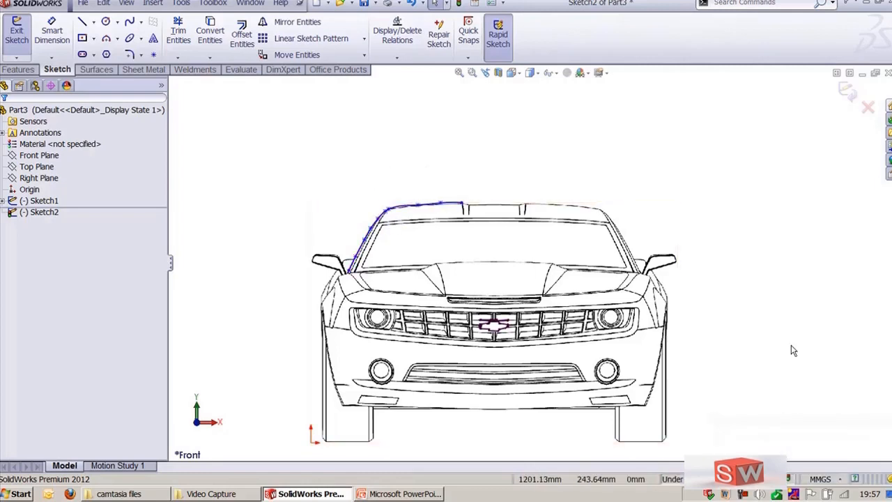
{"action": "left_click", "coordinate": [399, 495]}
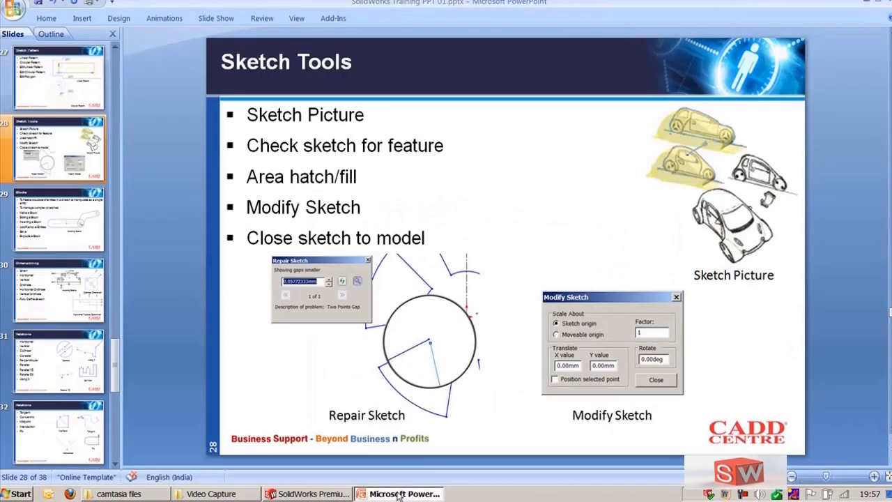
{"action": "left_click", "coordinate": [399, 494]}
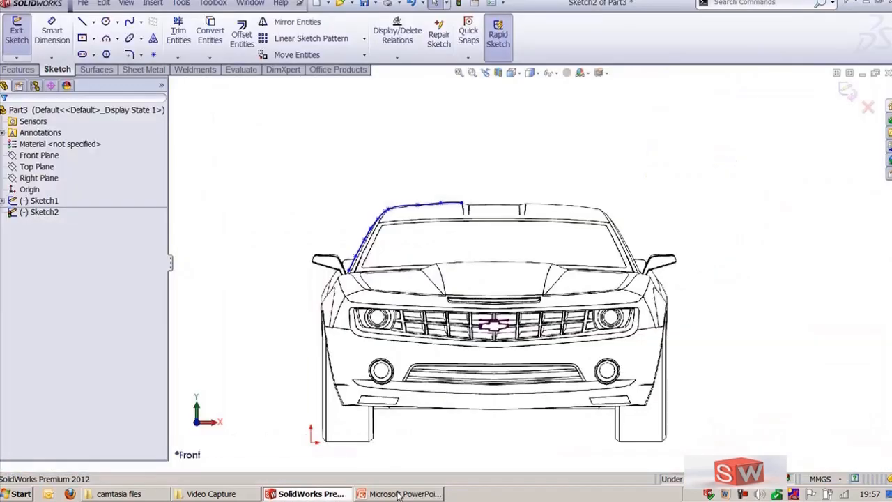
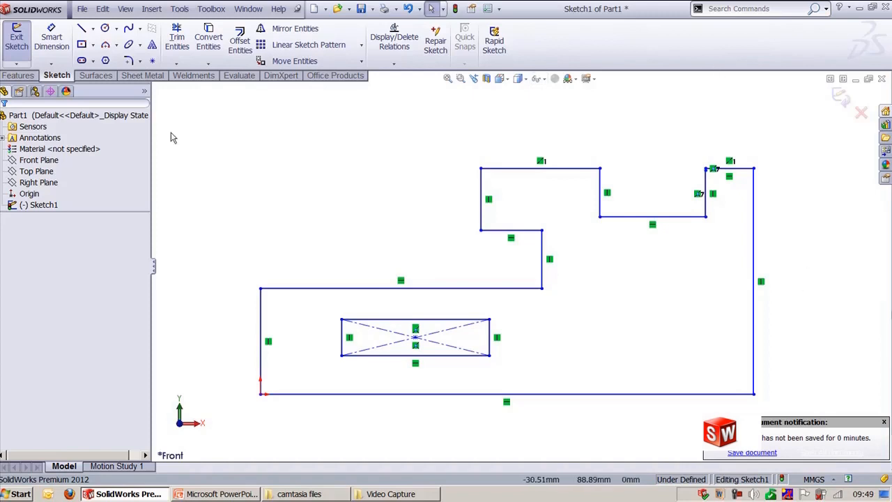
Step: Check the sketch for Base Extrude feature usage and accept the offer to fix the sketch
{"action": "left_click", "coordinate": [180, 8]}
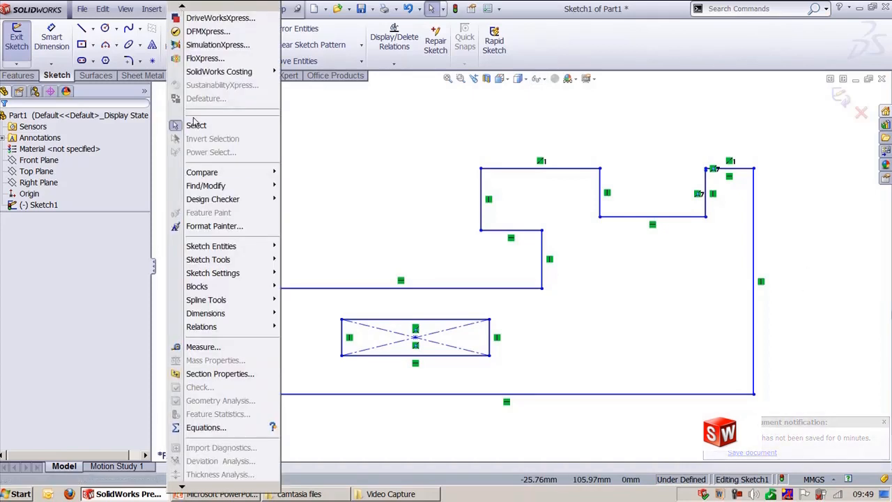
{"action": "mouse_move", "coordinate": [225, 260]}
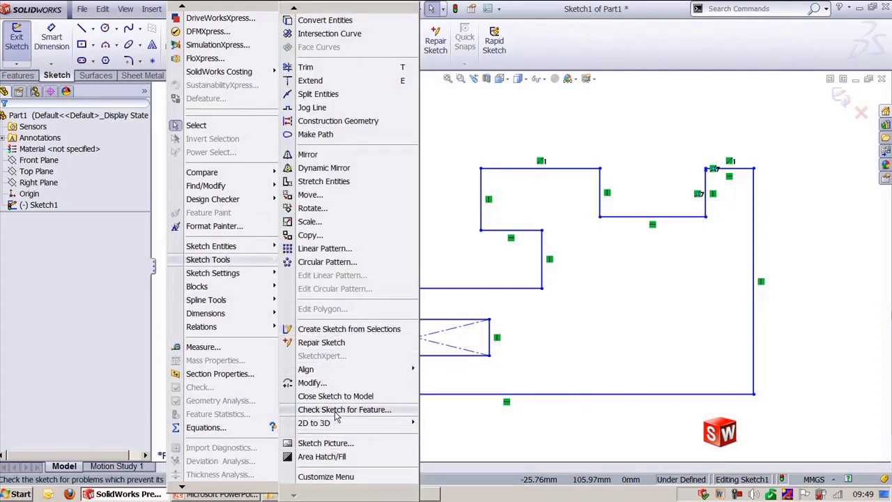
{"action": "left_click", "coordinate": [335, 410]}
{"action": "left_click", "coordinate": [334, 132]}
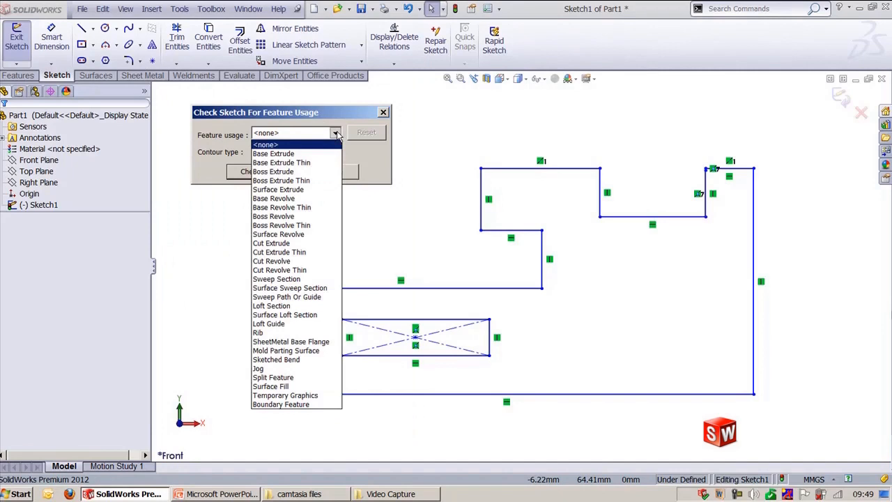
{"action": "left_click", "coordinate": [310, 156]}
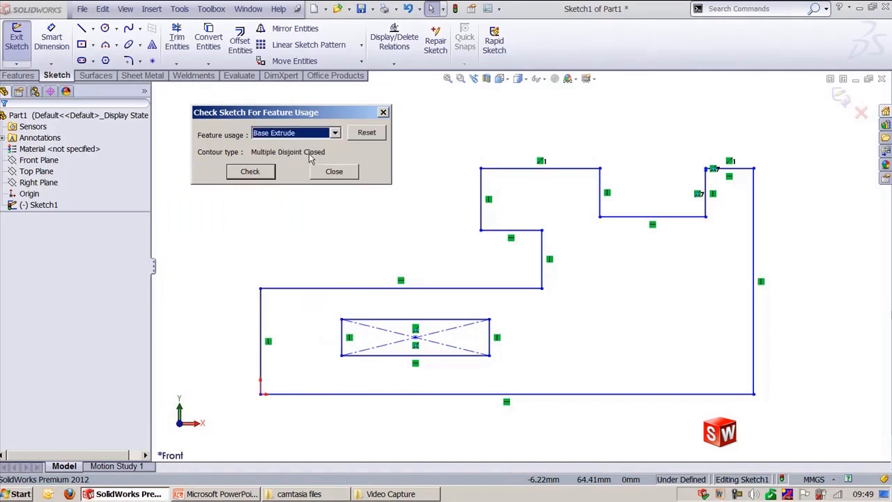
{"action": "left_click", "coordinate": [263, 174]}
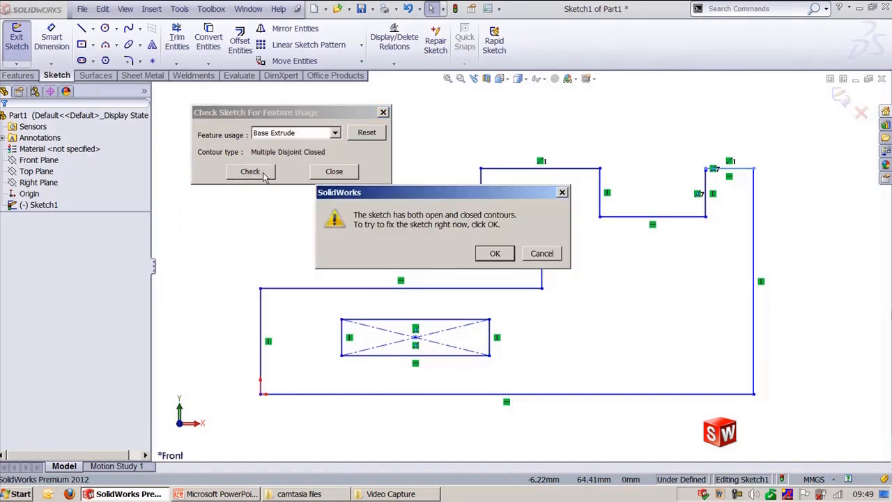
{"action": "left_click", "coordinate": [493, 254]}
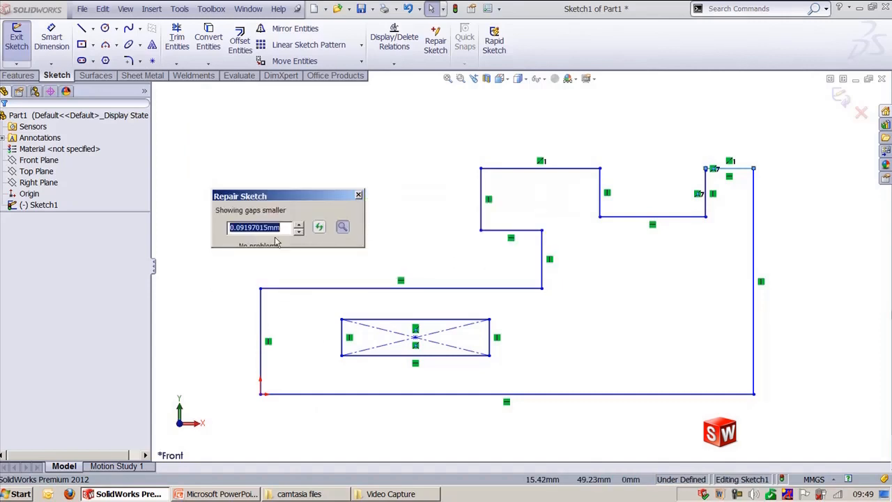
Step: Repair the sketch with a 2 mm gap size, closing the two-point gap at the upper right corner, and close the repair dialog
{"action": "type", "text": "2"}
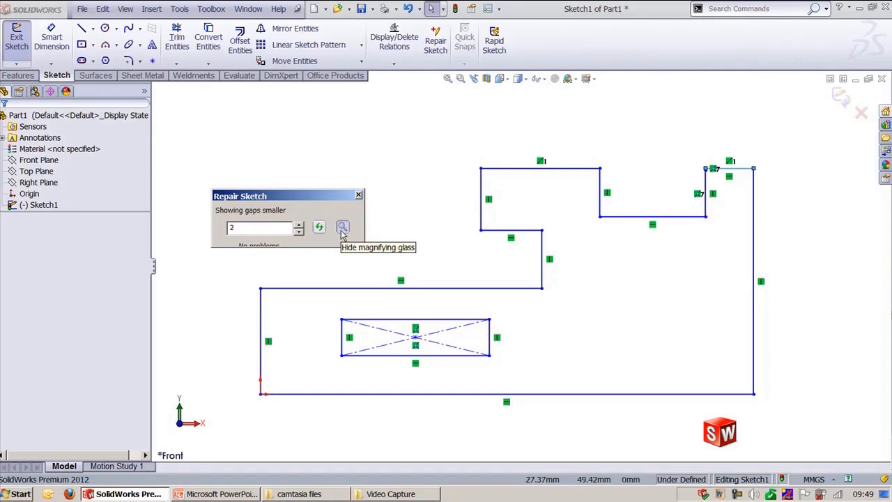
{"action": "key", "text": "Return"}
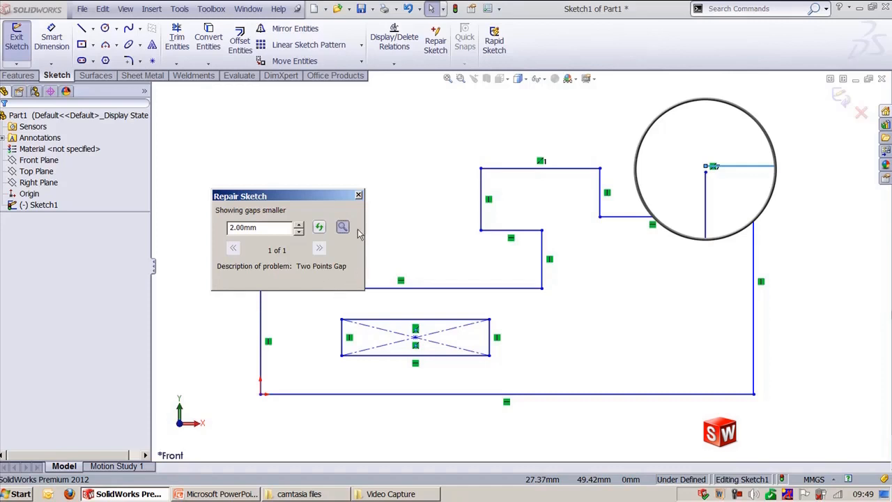
{"action": "left_click", "coordinate": [706, 170]}
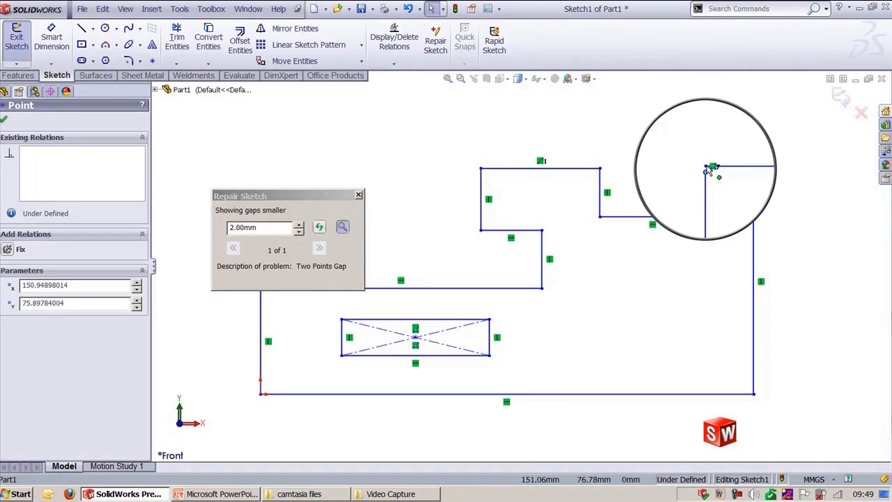
{"action": "left_click", "coordinate": [713, 133]}
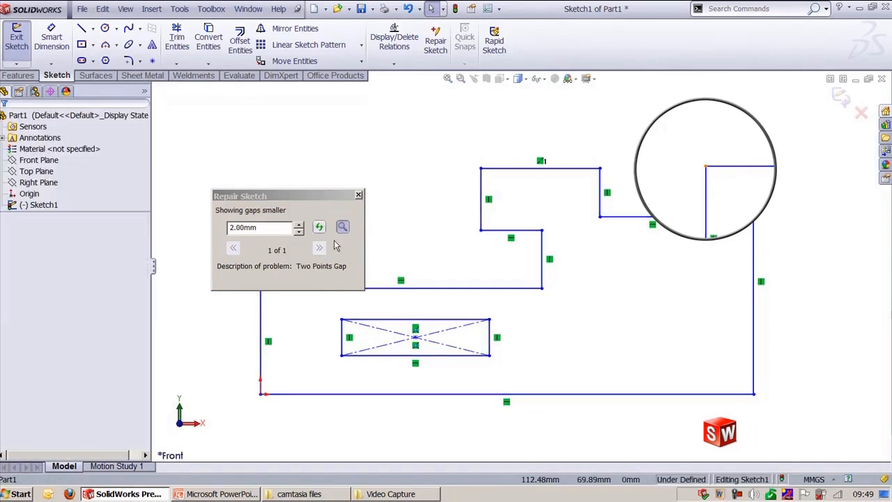
{"action": "left_click", "coordinate": [359, 195]}
Step: Recheck the sketch for Base Extrude feature usage, acknowledge the result, and close the check dialog
{"action": "left_click", "coordinate": [179, 9]}
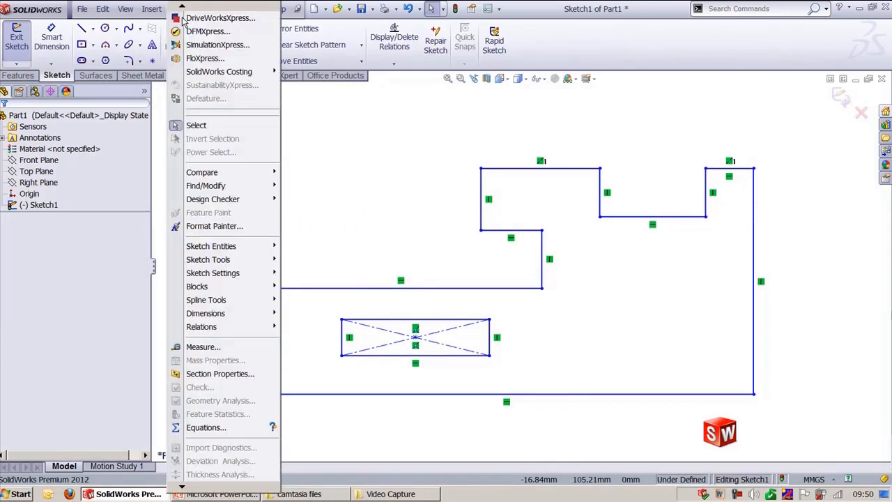
{"action": "mouse_move", "coordinate": [208, 259]}
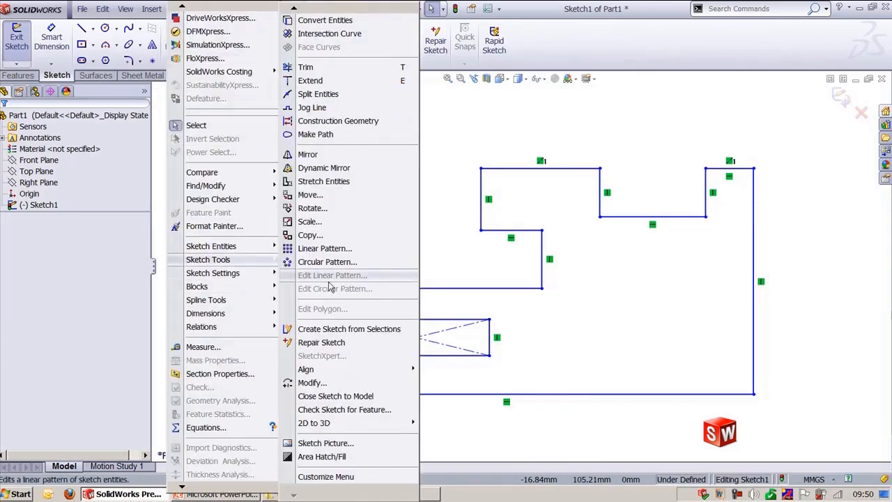
{"action": "left_click", "coordinate": [357, 410]}
{"action": "left_click", "coordinate": [297, 134]}
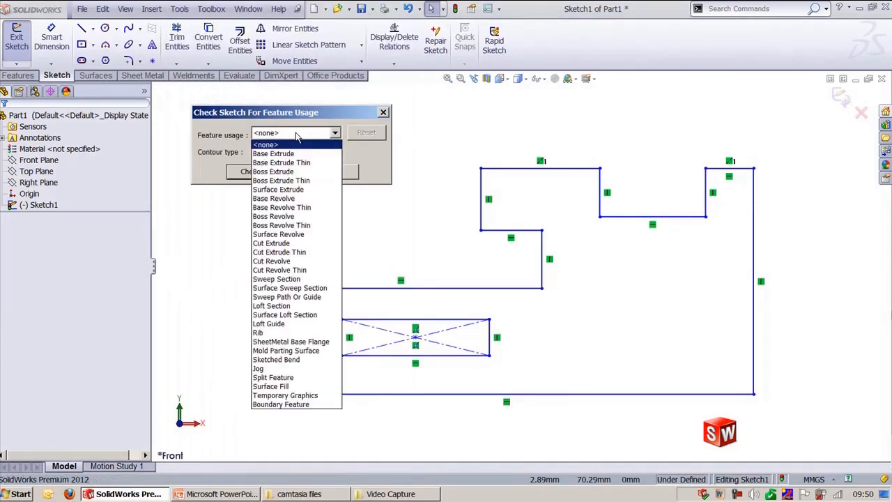
{"action": "left_click", "coordinate": [284, 155]}
{"action": "left_click", "coordinate": [255, 174]}
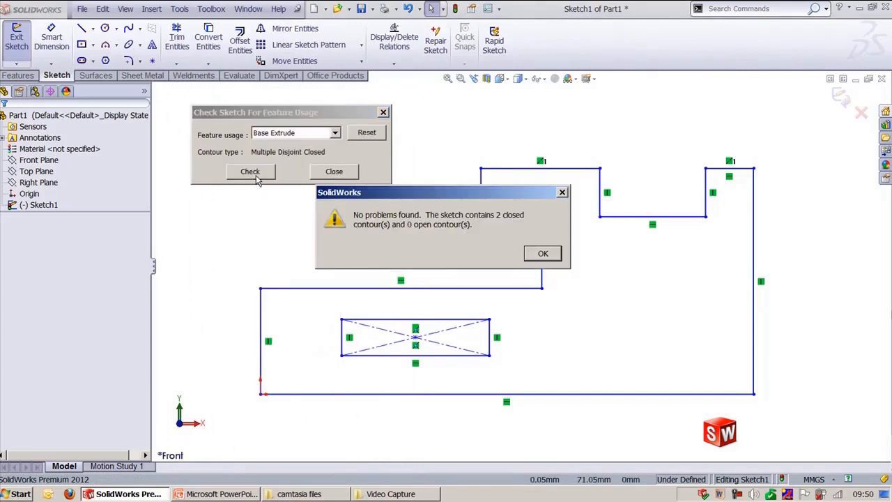
{"action": "left_click", "coordinate": [542, 254]}
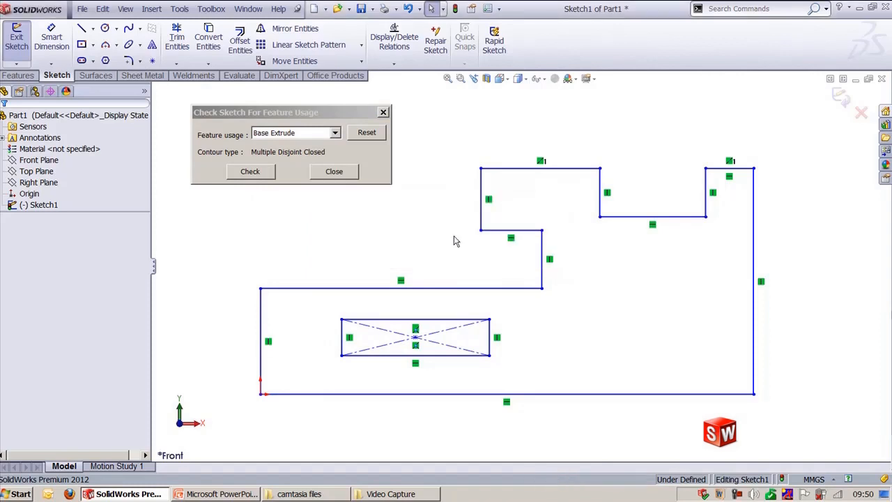
{"action": "left_click", "coordinate": [335, 172]}
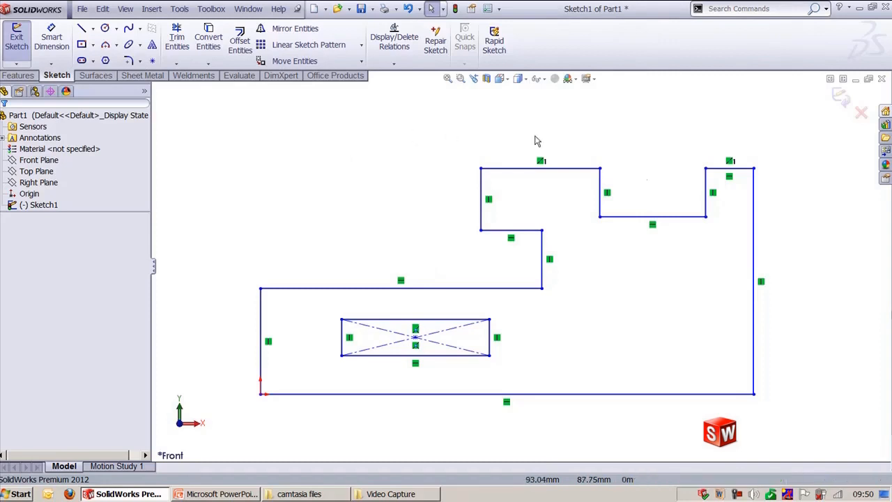
Step: Rotate the whole sketch 45 degrees about the sketch origin with Modify Sketch, then undo the rotation
{"action": "middle_click_drag", "start_coordinate": [810, 318], "coordinate": [834, 306], "text": "ctrl"}
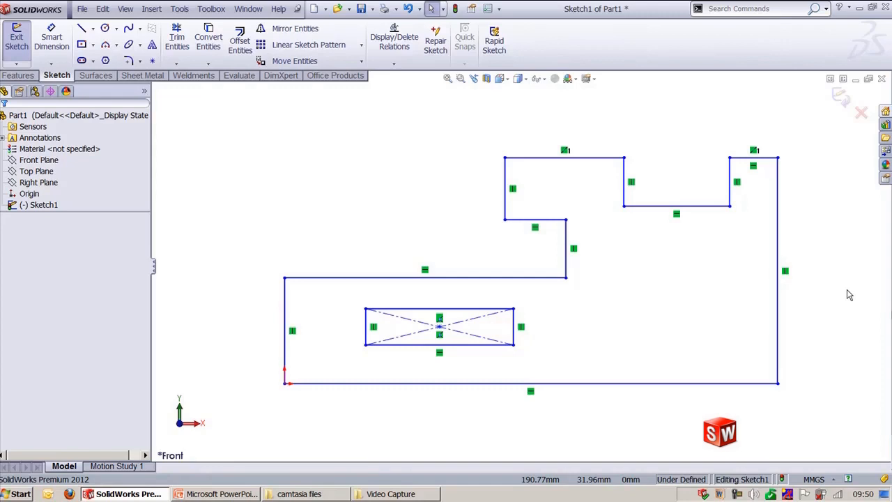
{"action": "left_click", "coordinate": [179, 8]}
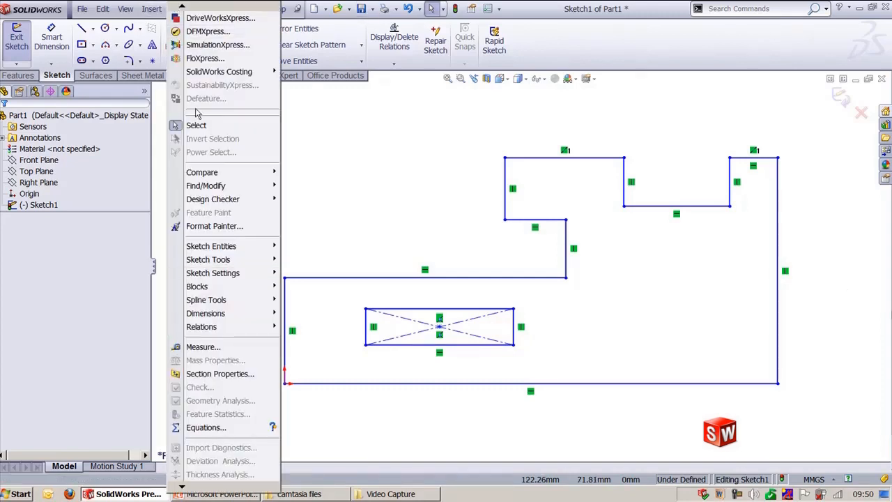
{"action": "mouse_move", "coordinate": [240, 262]}
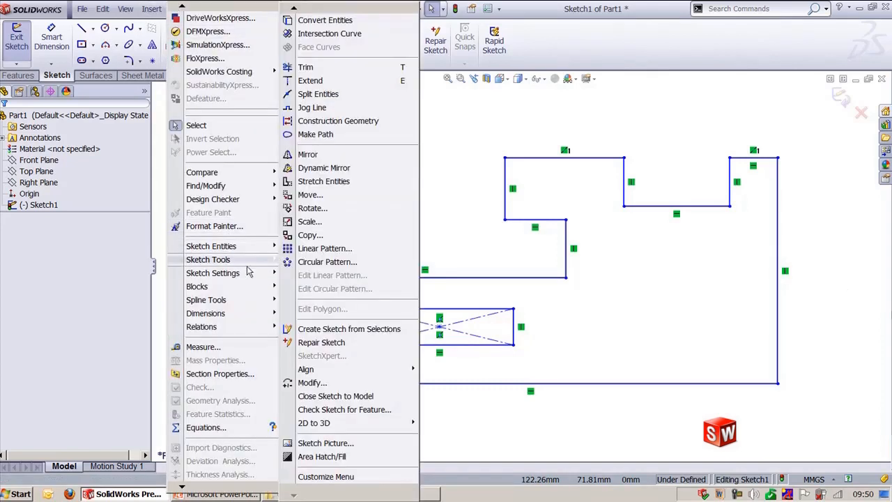
{"action": "left_click", "coordinate": [311, 382]}
{"action": "left_click_drag", "start_coordinate": [245, 112], "coordinate": [243, 101]}
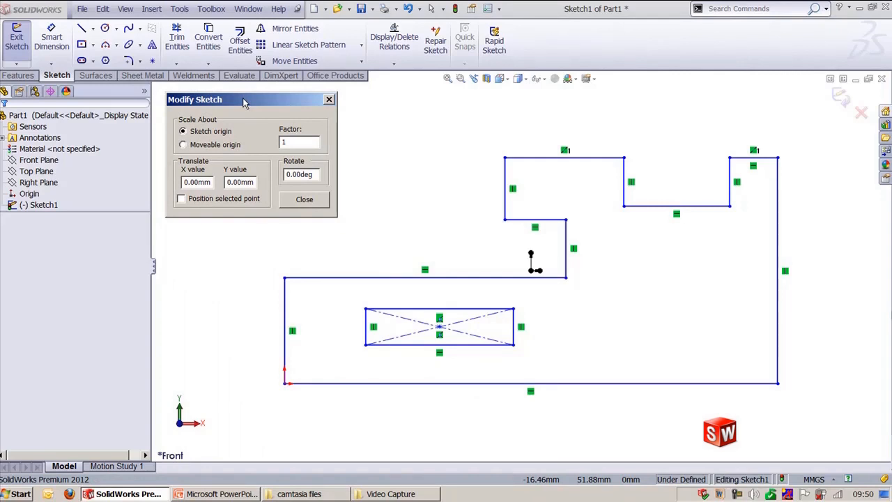
{"action": "double_click", "coordinate": [311, 174]}
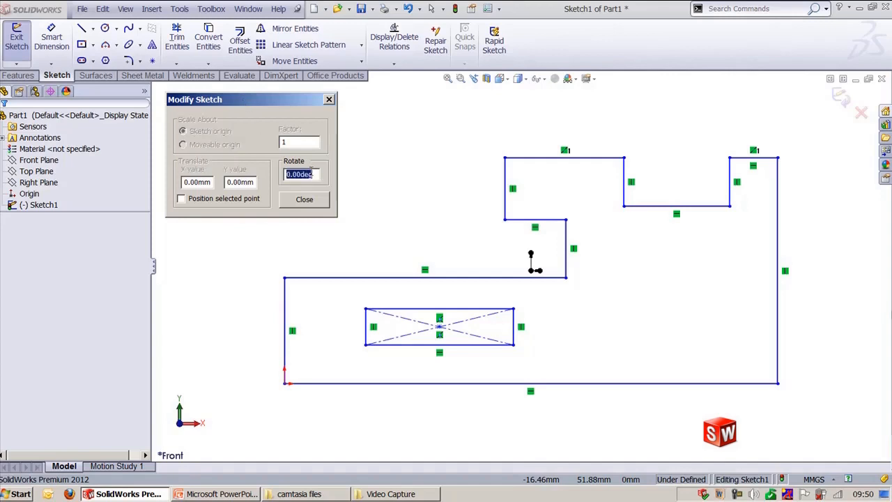
{"action": "type", "text": "45"}
{"action": "key", "text": "Return"}
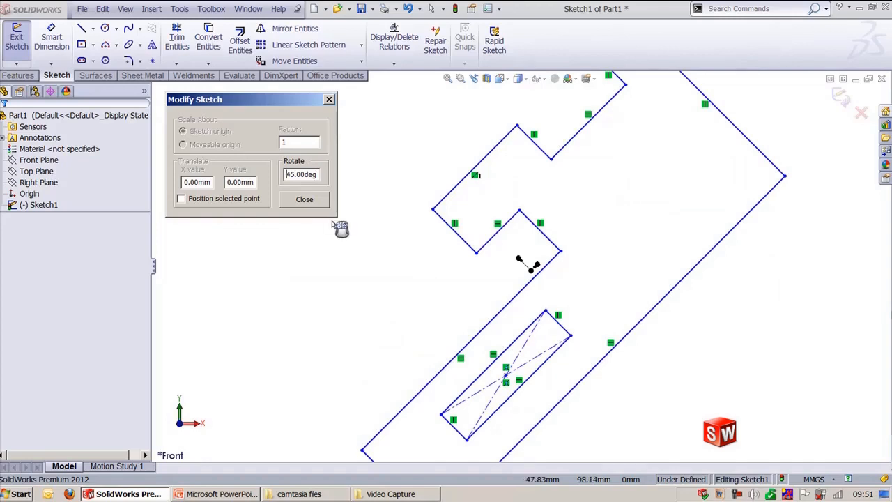
{"action": "left_click", "coordinate": [305, 200]}
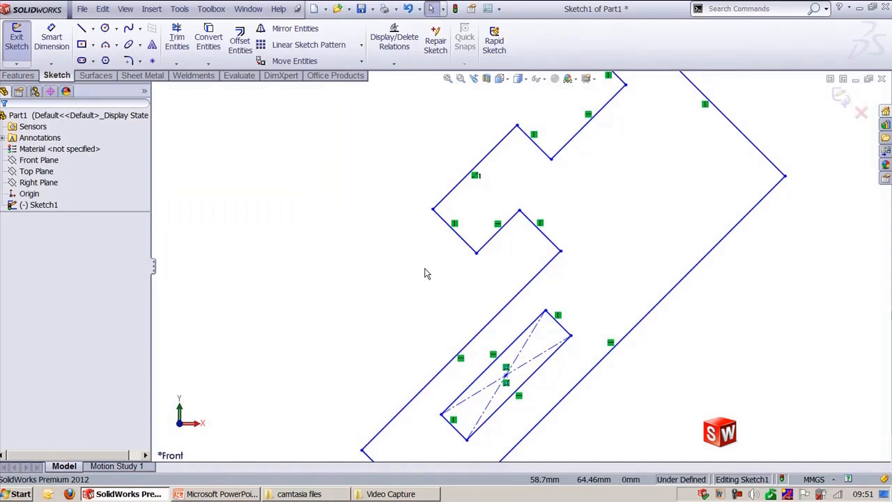
{"action": "key", "text": "ctrl+z"}
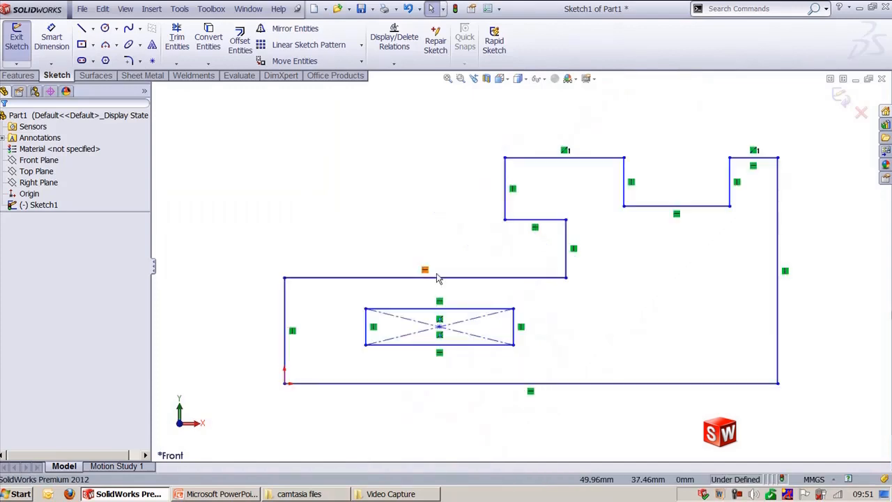
Step: Open Modify Sketch and move its origin marker to the profile's bottom-left corner
{"action": "mouse_move", "coordinate": [287, 119]}
{"action": "left_mouse_down"}
{"action": "mouse_move", "coordinate": [568, 319]}
{"action": "mouse_move", "coordinate": [408, 189]}
{"action": "mouse_move", "coordinate": [272, 124]}
{"action": "left_mouse_up"}
{"action": "left_click", "coordinate": [179, 8]}
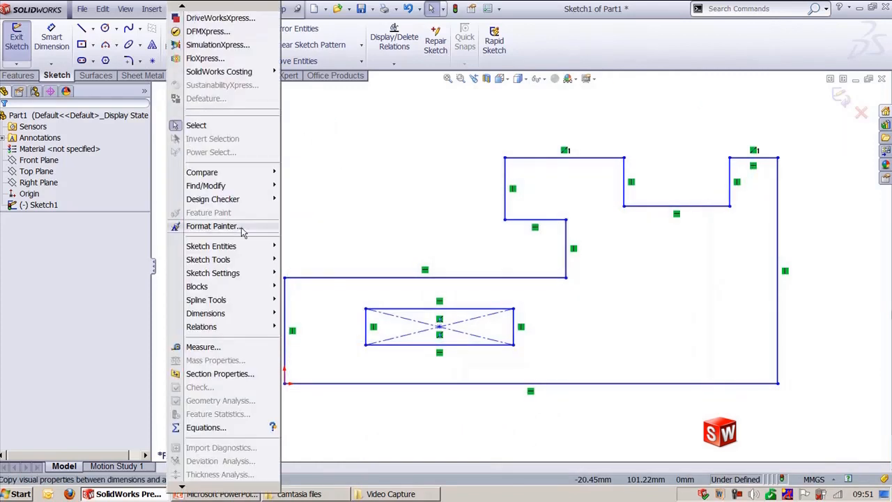
{"action": "mouse_move", "coordinate": [209, 260]}
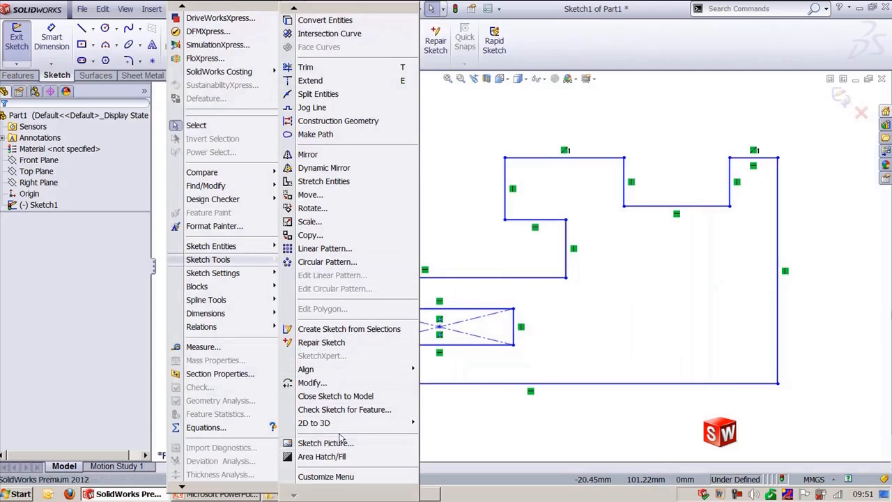
{"action": "left_click", "coordinate": [311, 382]}
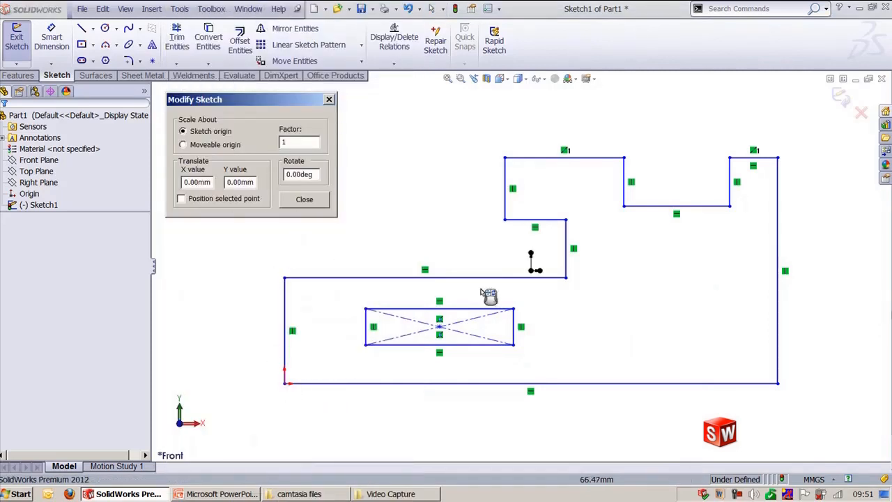
{"action": "left_click", "coordinate": [530, 272]}
{"action": "mouse_move", "coordinate": [537, 277]}
{"action": "left_mouse_down"}
{"action": "mouse_move", "coordinate": [419, 363]}
{"action": "mouse_move", "coordinate": [309, 372]}
{"action": "mouse_move", "coordinate": [294, 392]}
{"action": "mouse_move", "coordinate": [287, 388]}
{"action": "left_mouse_up"}
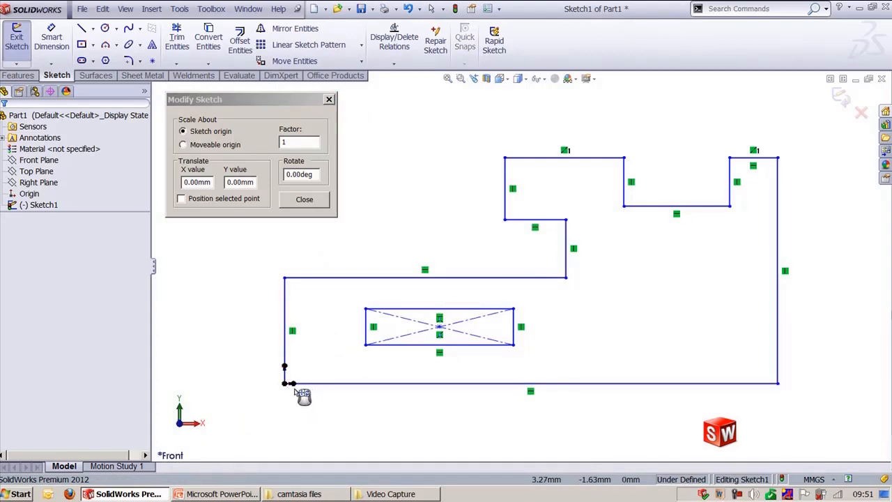
Step: Rotate the sketch 15 degrees about the bottom-left corner
{"action": "right_click", "coordinate": [293, 384]}
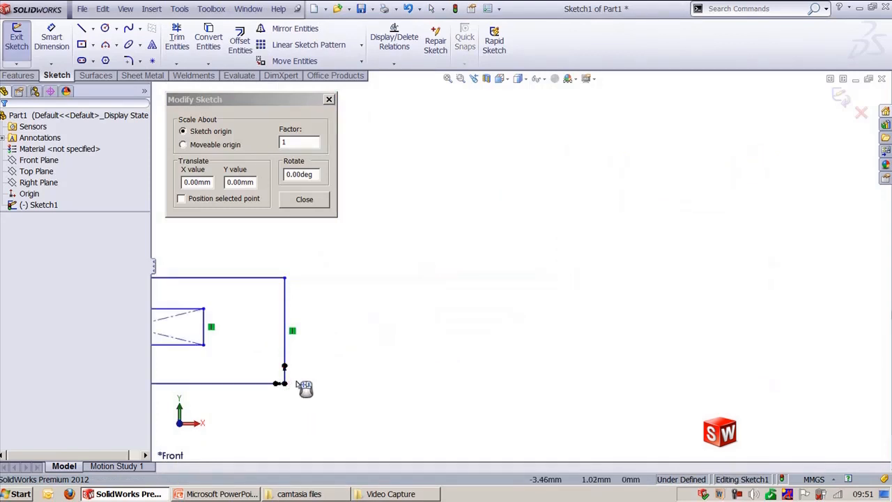
{"action": "right_click", "coordinate": [279, 384]}
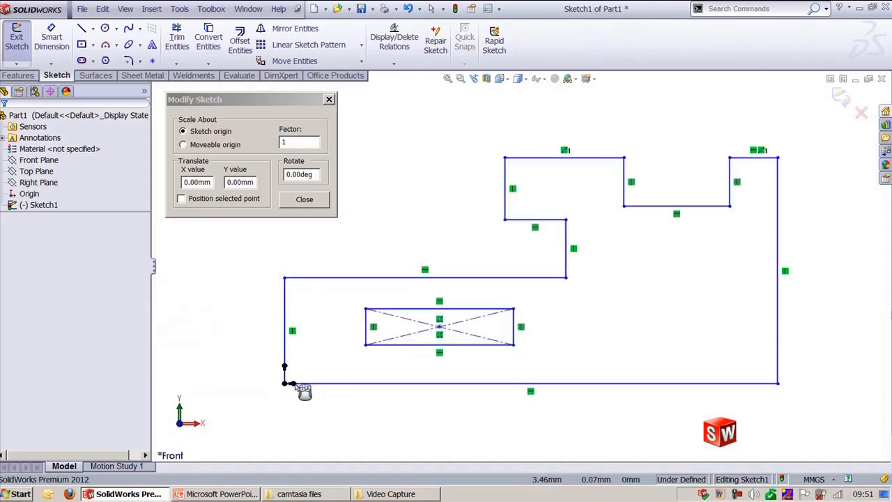
{"action": "right_click", "coordinate": [295, 385]}
{"action": "right_click", "coordinate": [281, 385]}
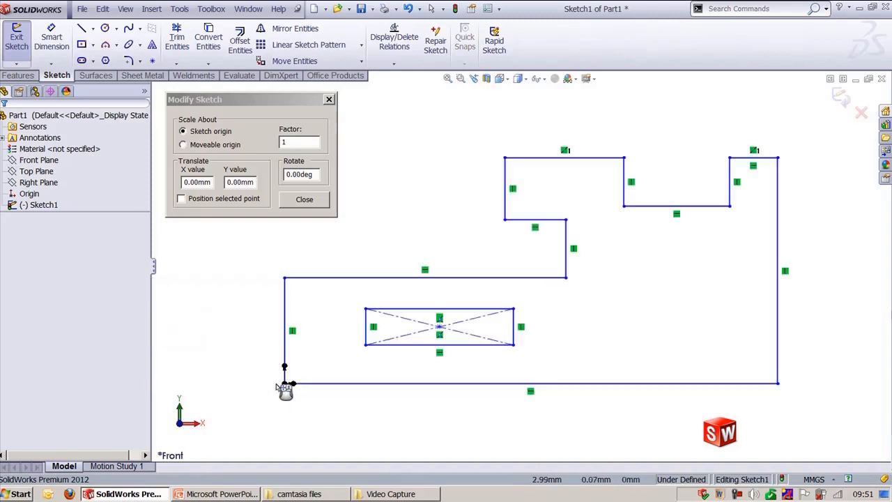
{"action": "left_click", "coordinate": [313, 176]}
{"action": "type", "text": "15"}
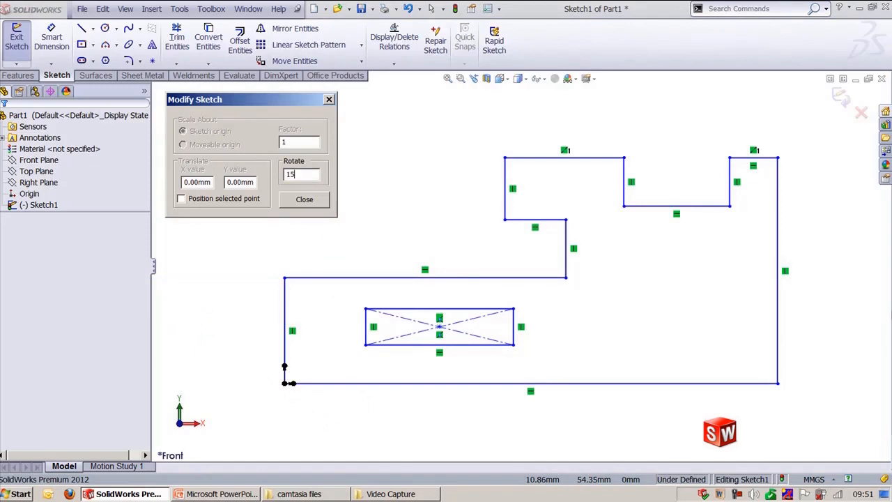
{"action": "key", "text": "Return"}
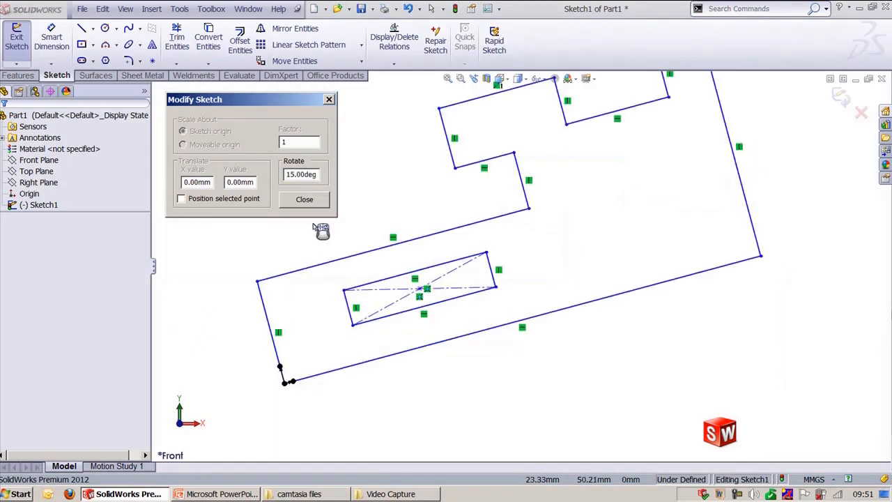
Step: Scale the sketch by a factor of 0.75 about the sketch origin
{"action": "left_click", "coordinate": [304, 146]}
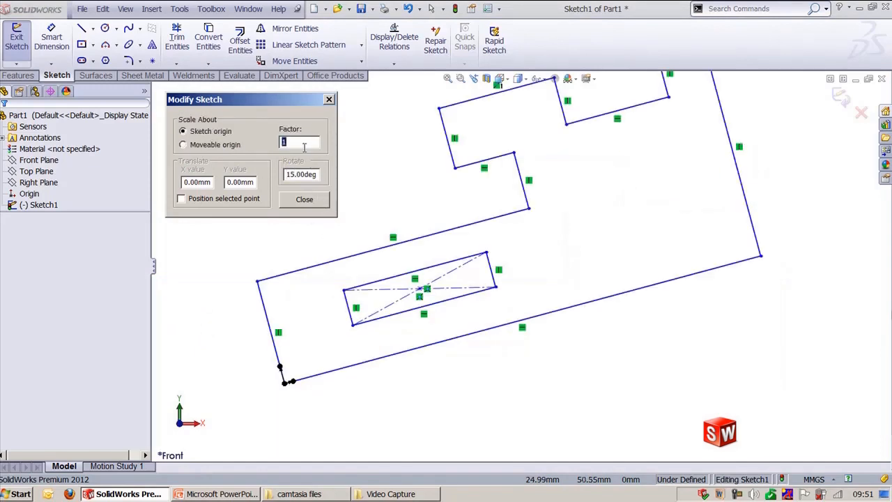
{"action": "type", "text": "0.75"}
{"action": "key", "text": "Return"}
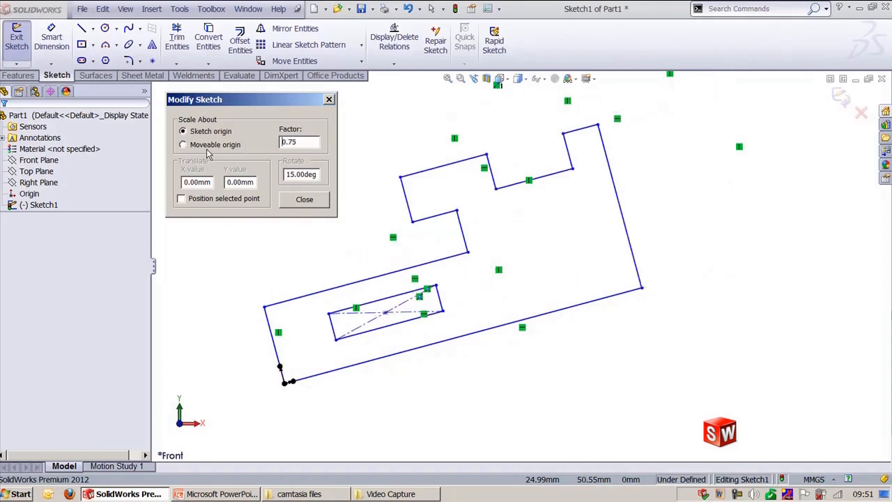
Step: Translate the sketch 20 mm along X with Modify Sketch and close the dialog
{"action": "left_click", "coordinate": [207, 181]}
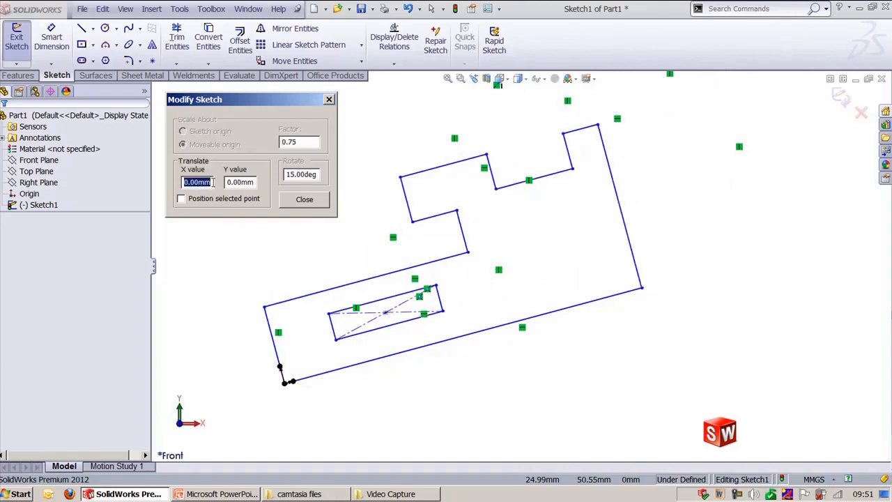
{"action": "left_click", "coordinate": [255, 182]}
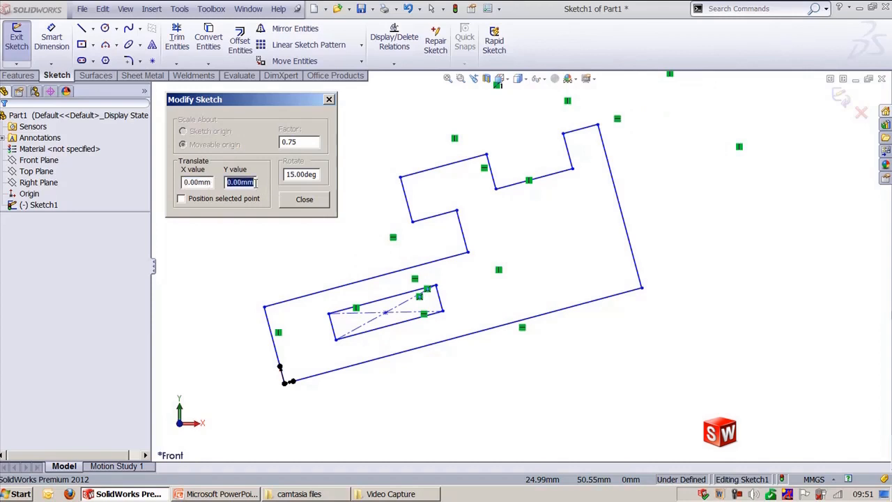
{"action": "left_click", "coordinate": [201, 183]}
{"action": "type", "text": "20"}
{"action": "key", "text": "Return"}
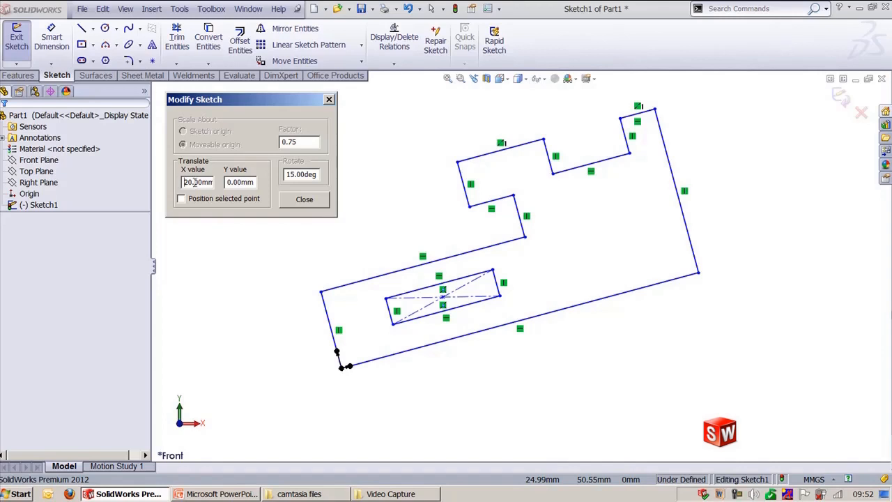
{"action": "left_click", "coordinate": [299, 202]}
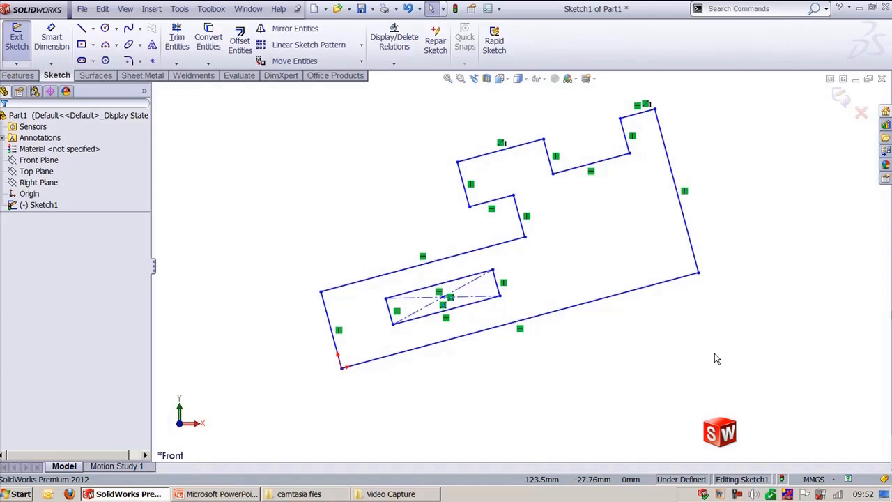
Step: Try to hatch the transformed profile's region with Area Hatch/Fill, comparing the Solid, None and Hatch options
{"action": "left_click", "coordinate": [179, 8]}
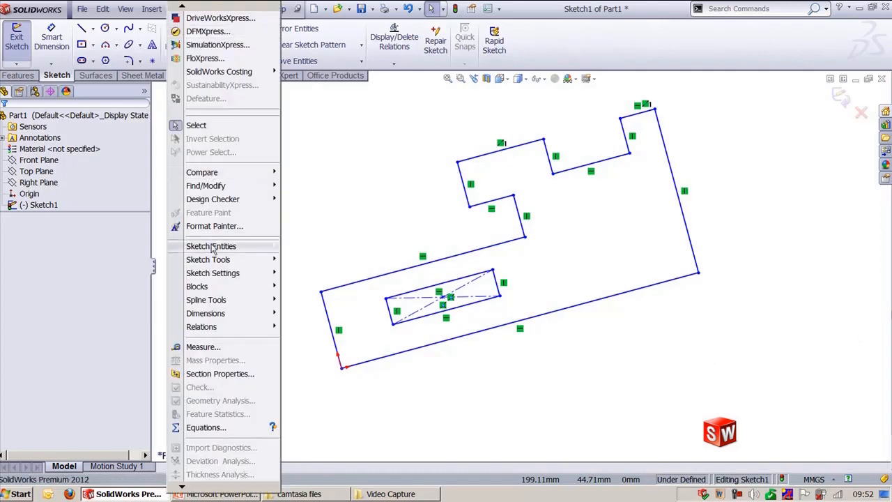
{"action": "mouse_move", "coordinate": [230, 260]}
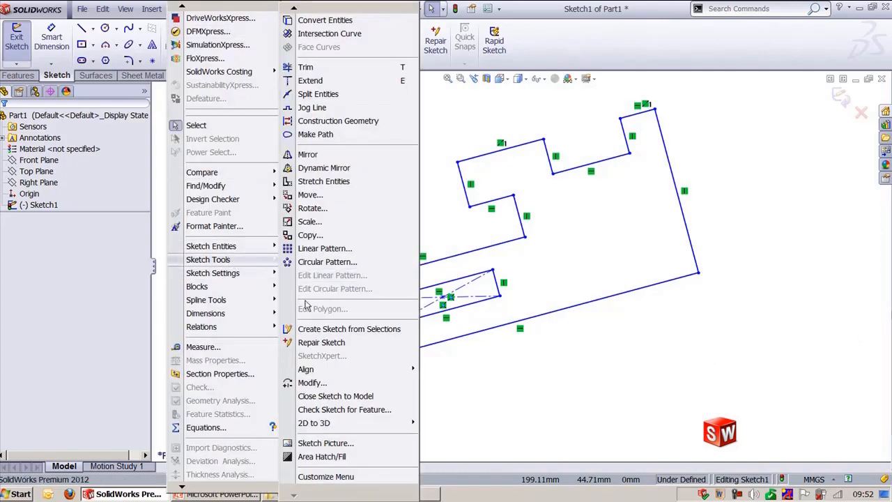
{"action": "left_click", "coordinate": [338, 455]}
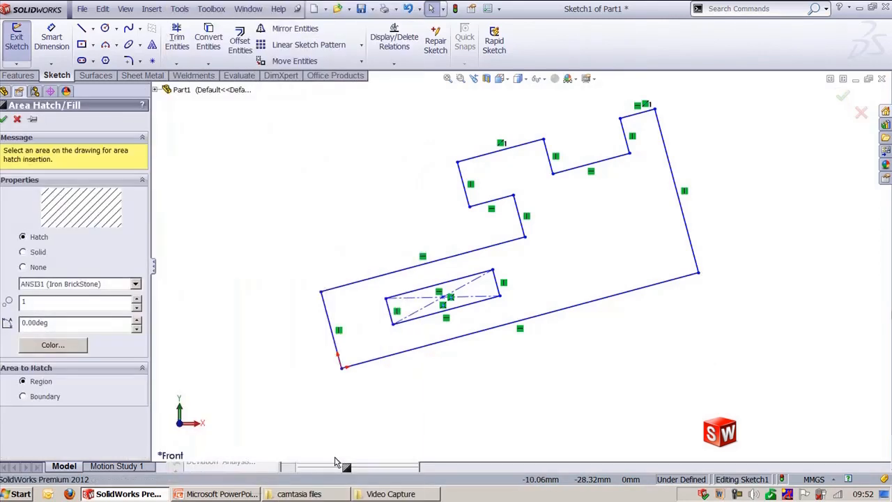
{"action": "left_click", "coordinate": [37, 252]}
{"action": "left_click", "coordinate": [39, 268]}
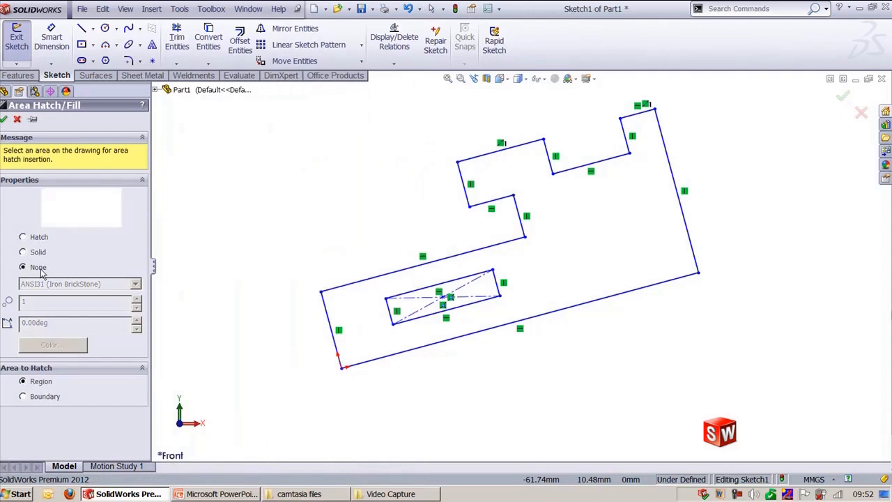
{"action": "left_click", "coordinate": [30, 238]}
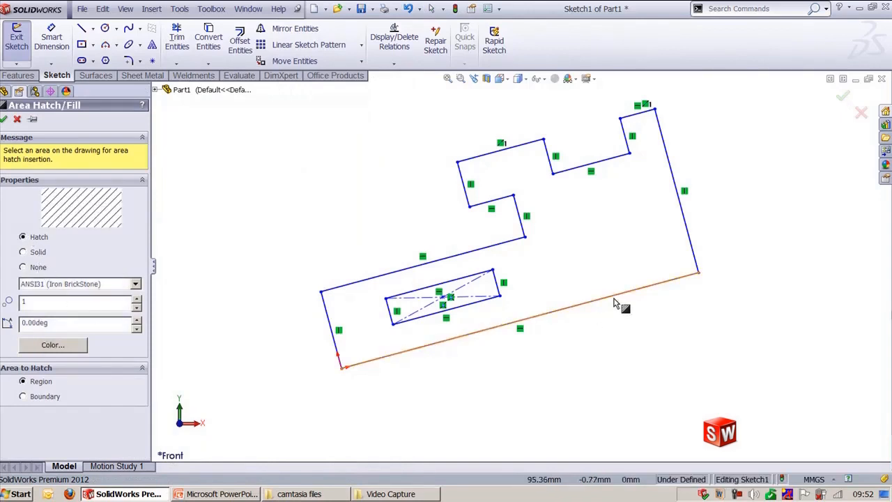
{"action": "left_click", "coordinate": [601, 269]}
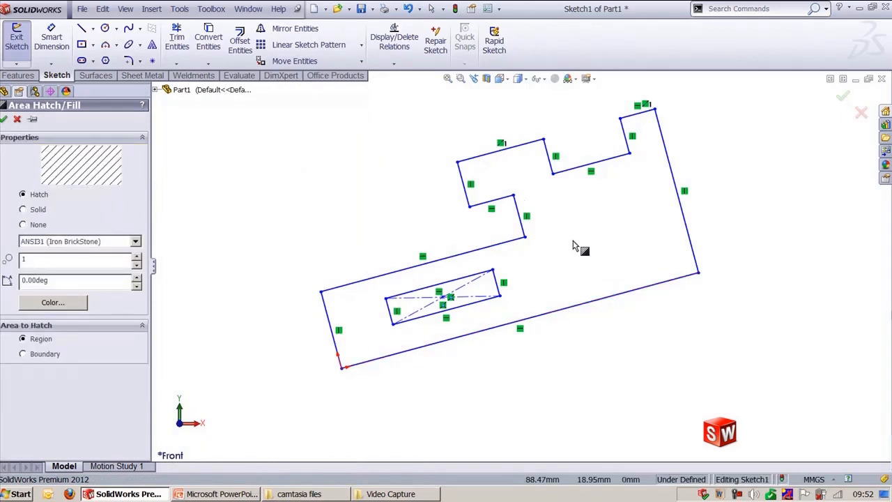
{"action": "scroll", "coordinate": [528, 199], "scroll_direction": "down", "scroll_amount": 4}
{"action": "scroll", "coordinate": [606, 247], "scroll_direction": "up", "scroll_amount": 2}
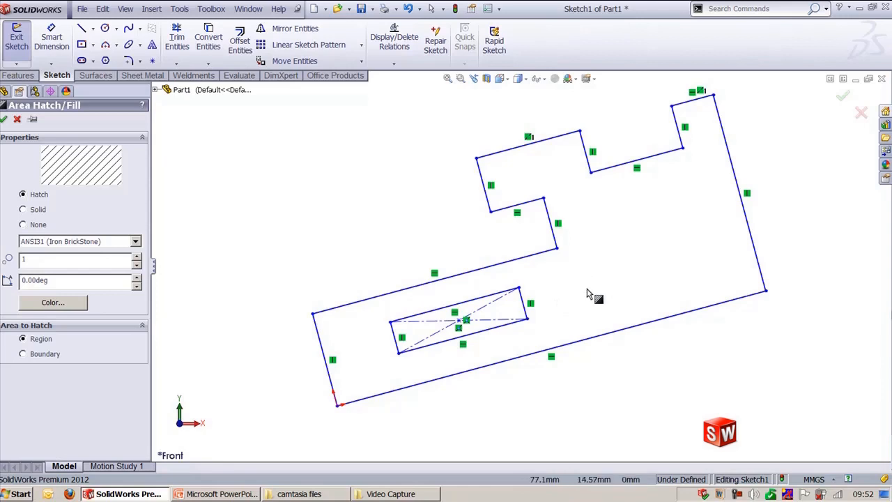
{"action": "left_click", "coordinate": [4, 119]}
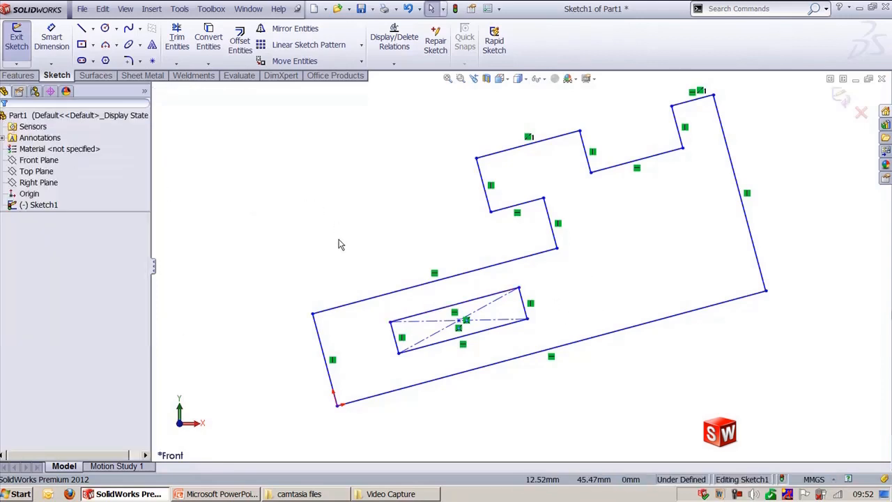
Step: Undo the sketch modifications to return the profile to its original orientation
{"action": "key", "text": "ctrl+z"}
{"action": "scroll", "coordinate": [372, 234], "scroll_direction": "up", "scroll_amount": 3}
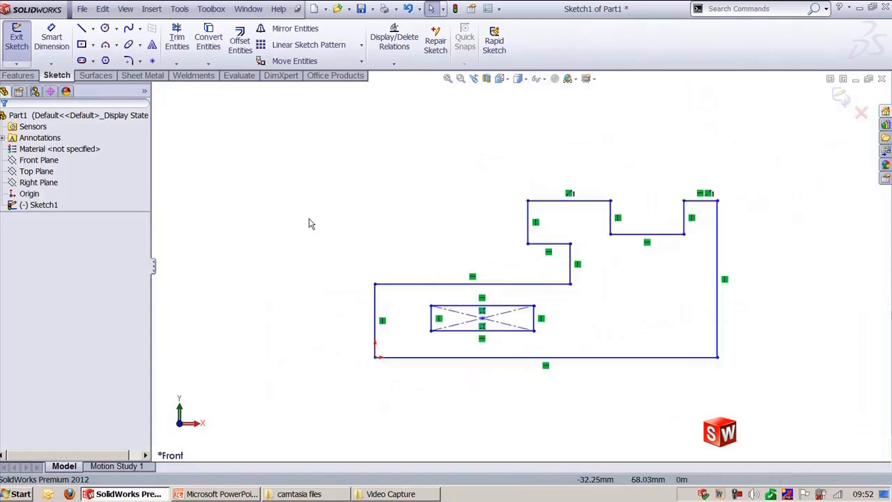
{"action": "scroll", "coordinate": [515, 265], "scroll_direction": "down", "scroll_amount": 2}
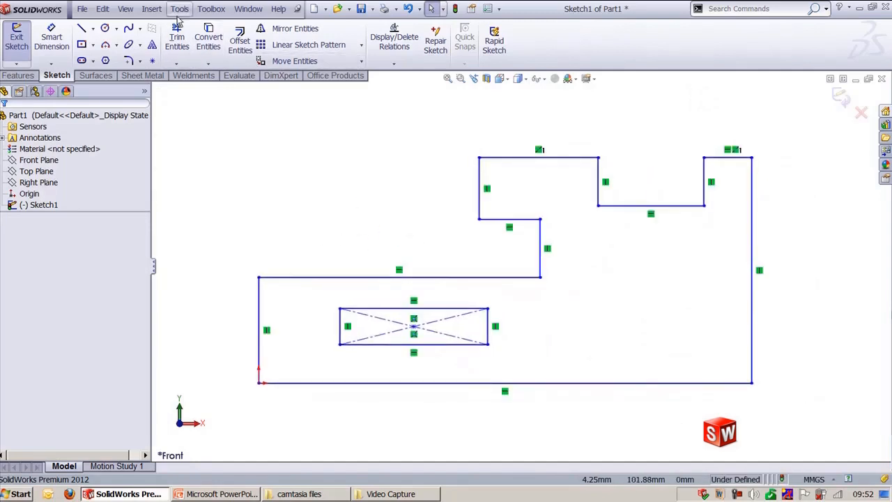
Step: Start Area Hatch/Fill and pick the region inside the profile for hatching
{"action": "left_click", "coordinate": [180, 9]}
{"action": "mouse_move", "coordinate": [209, 259]}
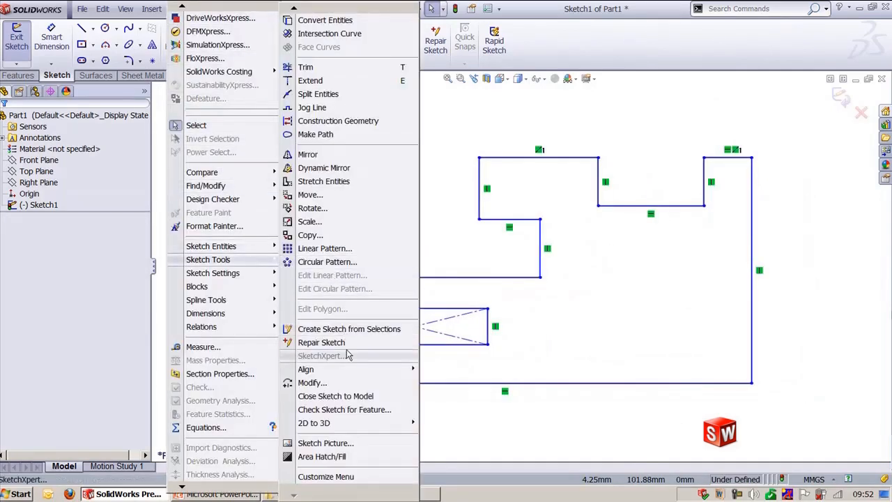
{"action": "left_click", "coordinate": [348, 457]}
{"action": "left_click", "coordinate": [645, 351]}
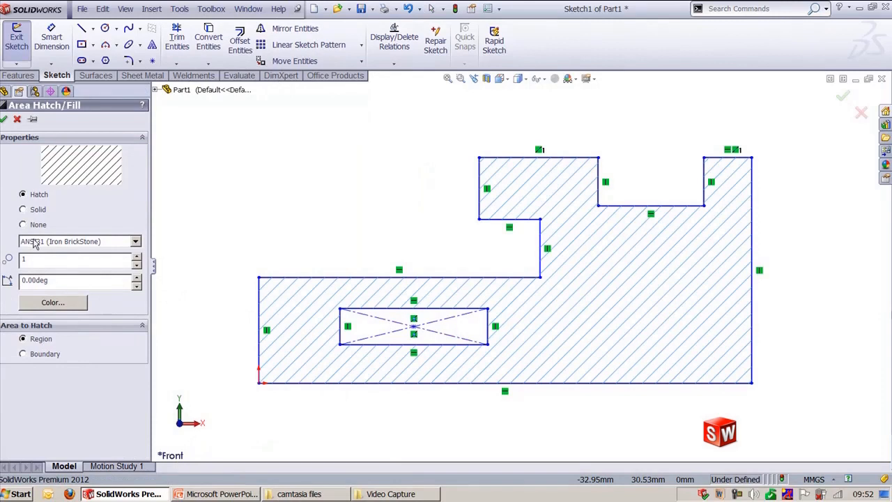
Step: Set the hatch pattern scale to 0.5
{"action": "double_click", "coordinate": [52, 262]}
{"action": "type", "text": "2"}
{"action": "double_click", "coordinate": [52, 262]}
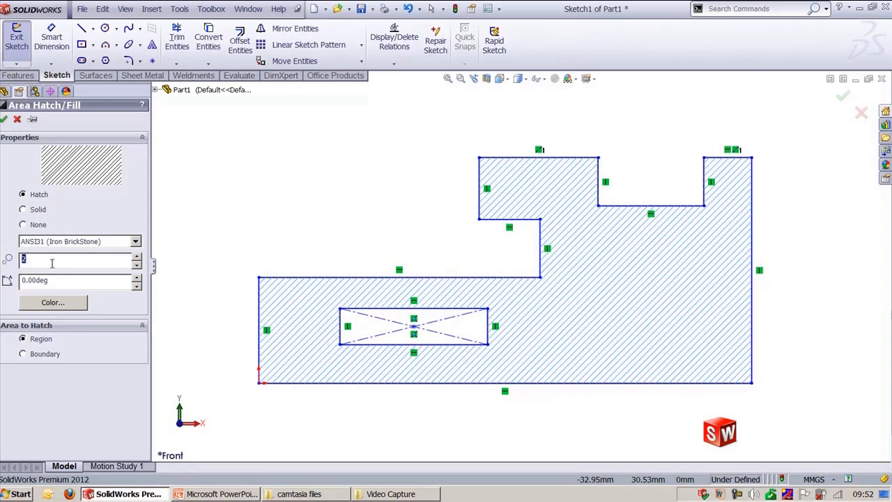
{"action": "type", "text": "5"}
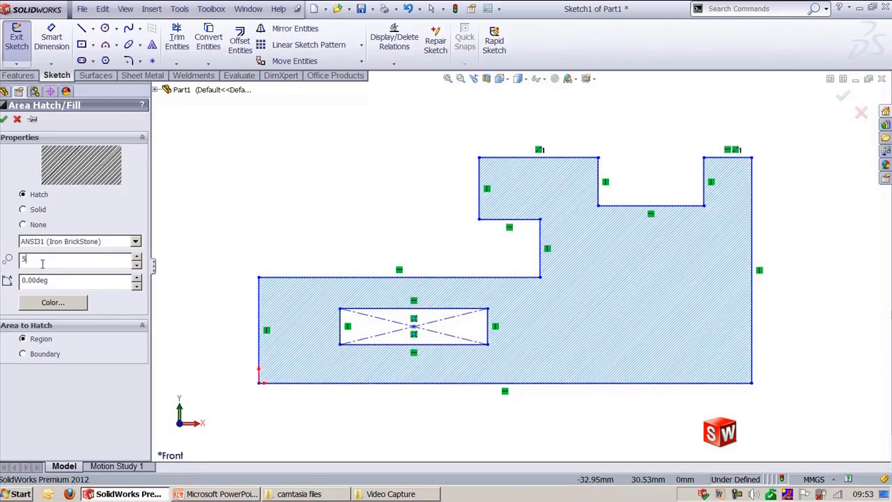
{"action": "double_click", "coordinate": [42, 263]}
{"action": "type", "text": "0.5"}
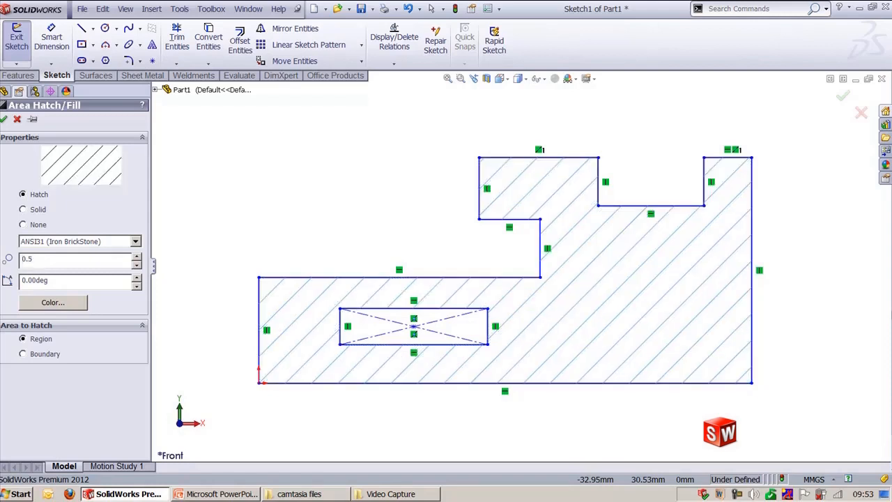
Step: Switch the fill to Solid, choose a pink colour, and confirm the area fill
{"action": "left_click", "coordinate": [23, 209]}
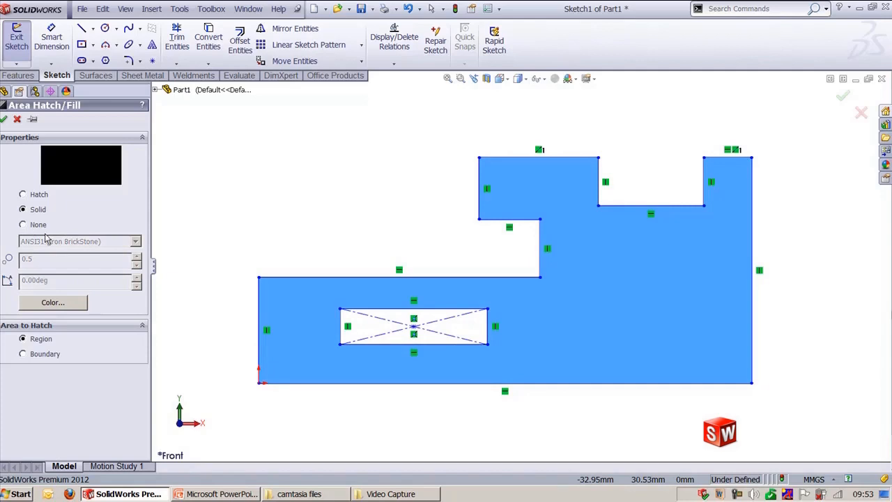
{"action": "left_click", "coordinate": [52, 302]}
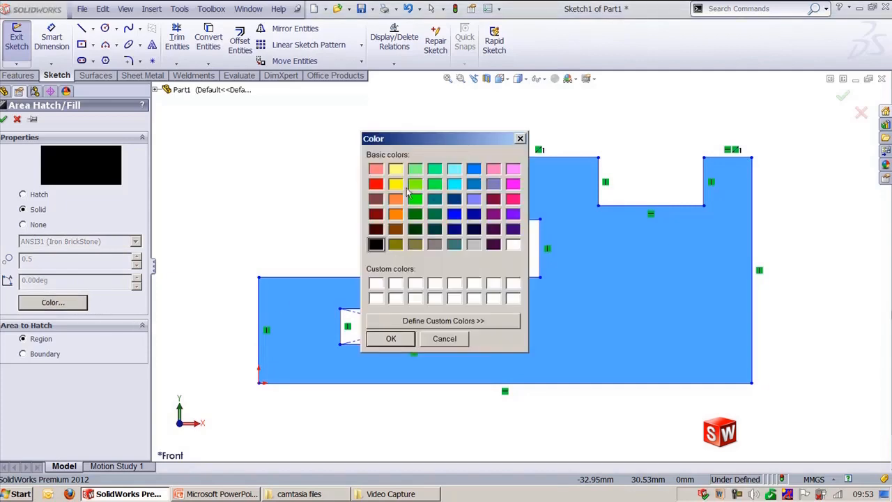
{"action": "left_click", "coordinate": [513, 199]}
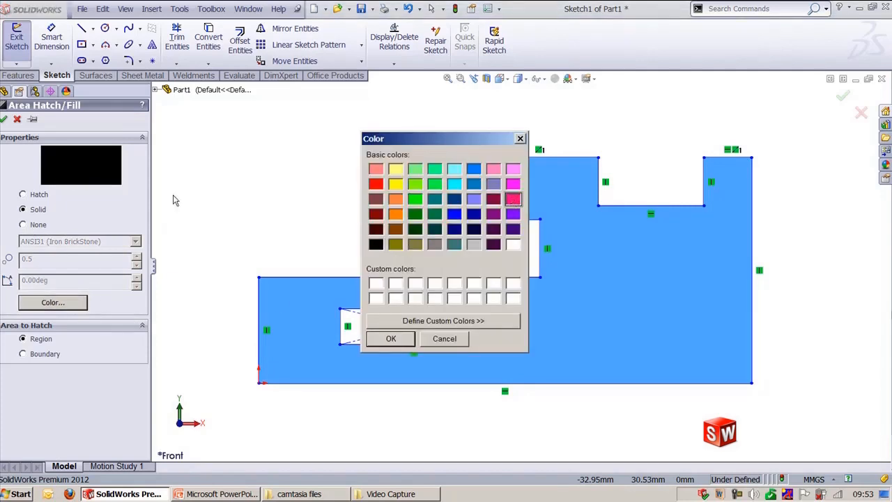
{"action": "left_click", "coordinate": [390, 338]}
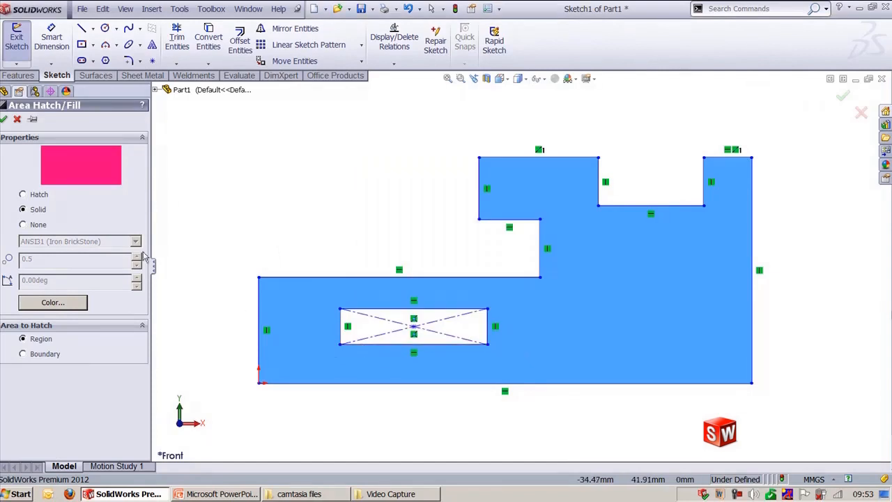
{"action": "left_click", "coordinate": [4, 119]}
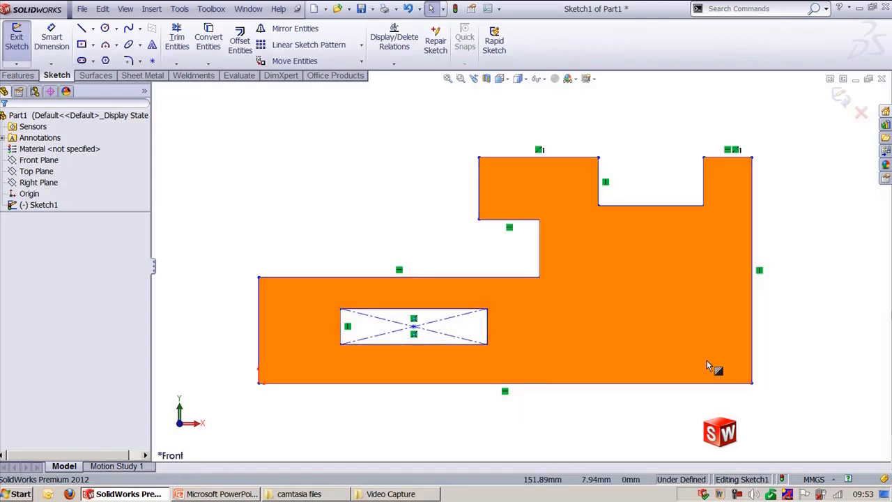
Step: Select the solid area fill and clear it from the sketch
{"action": "left_click", "coordinate": [693, 343]}
{"action": "key", "text": "Escape"}
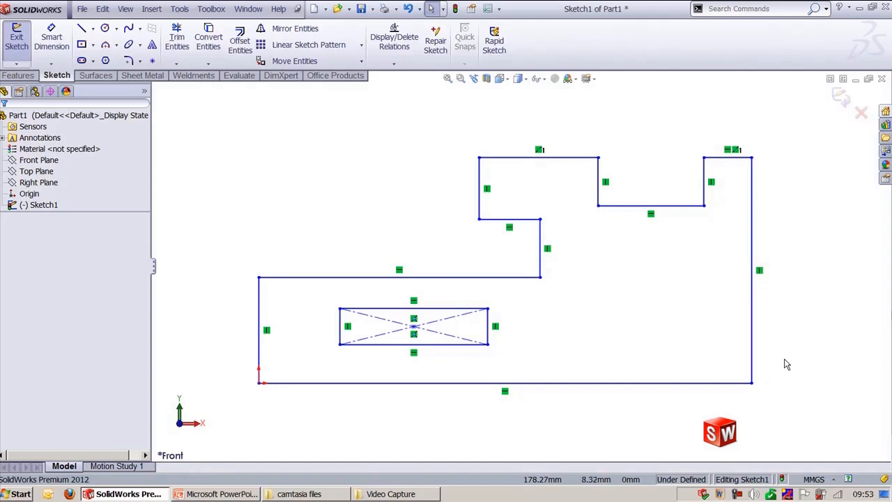
Step: Switch to the PowerPoint slide on sketch tools and back
{"action": "key", "text": "alt+Tab"}
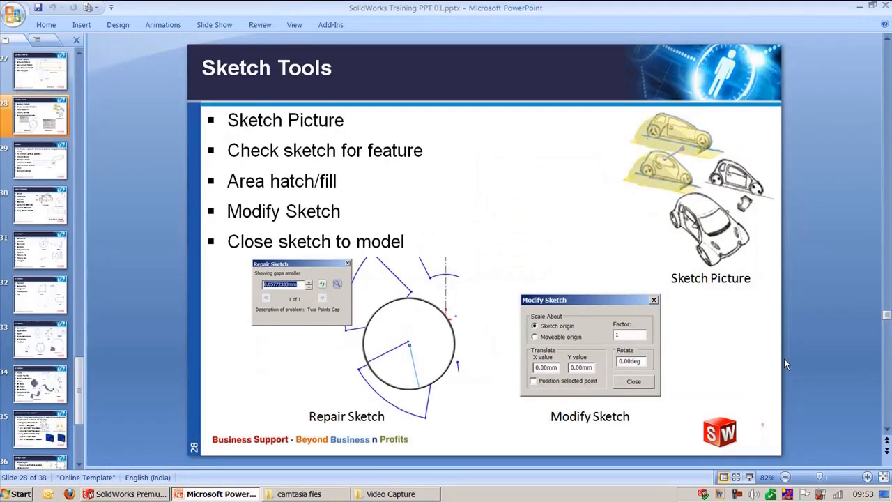
{"action": "key", "text": "alt+Tab"}
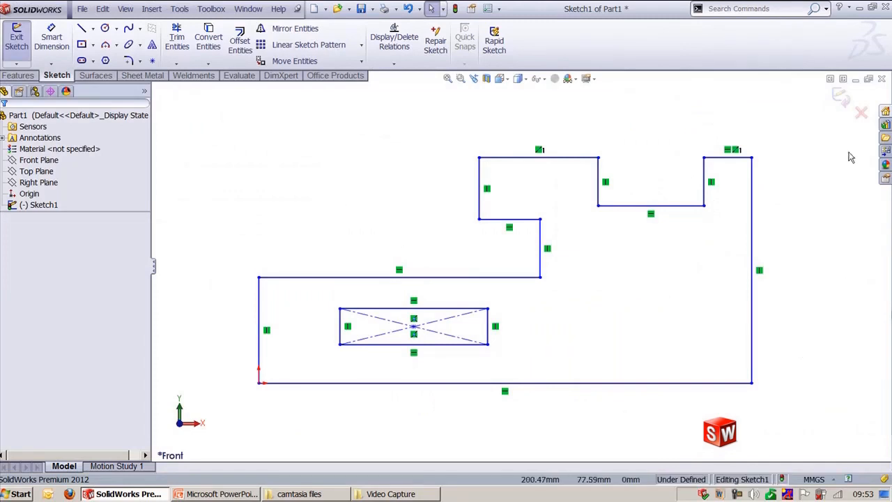
Step: Exit the sketch and extrude the profile as a boss, dragging the depth arrow to set its thickness
{"action": "left_click", "coordinate": [841, 98]}
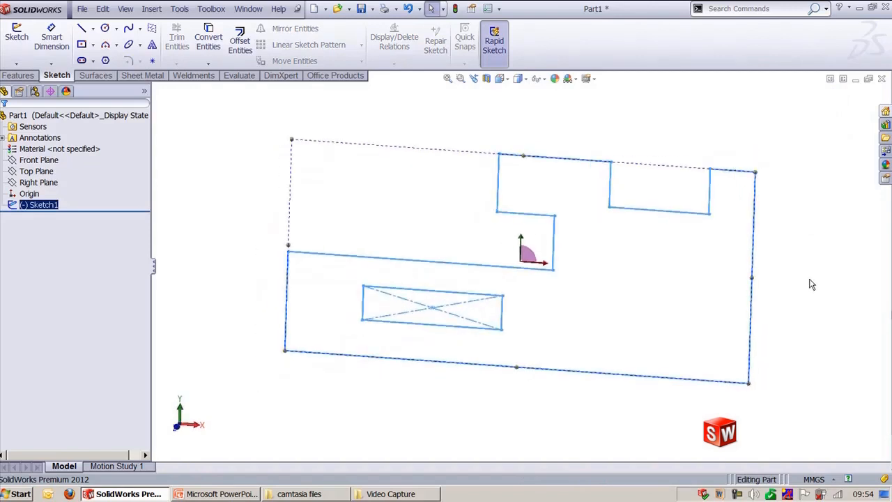
{"action": "left_click", "coordinate": [19, 76]}
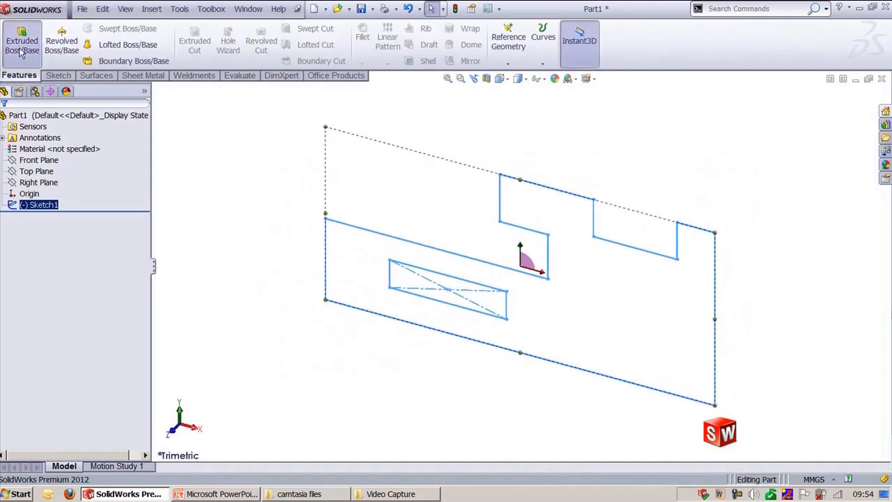
{"action": "left_click", "coordinate": [21, 49]}
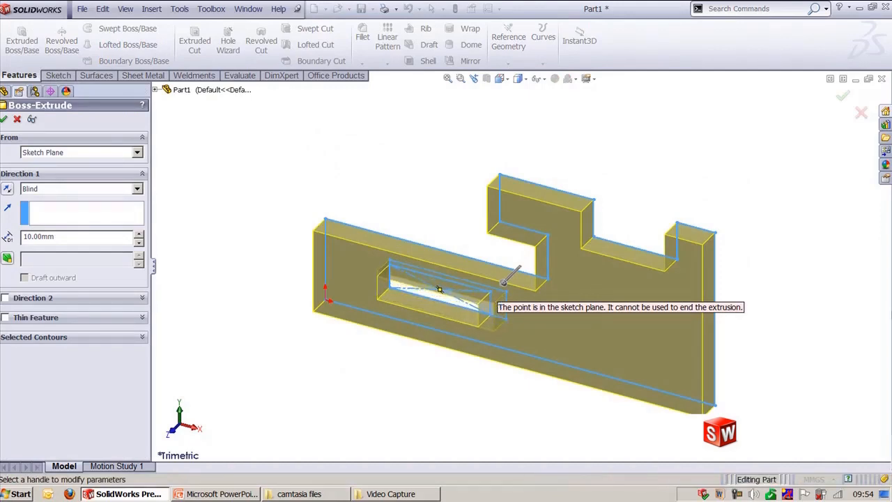
{"action": "left_click_drag", "start_coordinate": [505, 284], "coordinate": [465, 320]}
{"action": "right_click", "coordinate": [464, 321]}
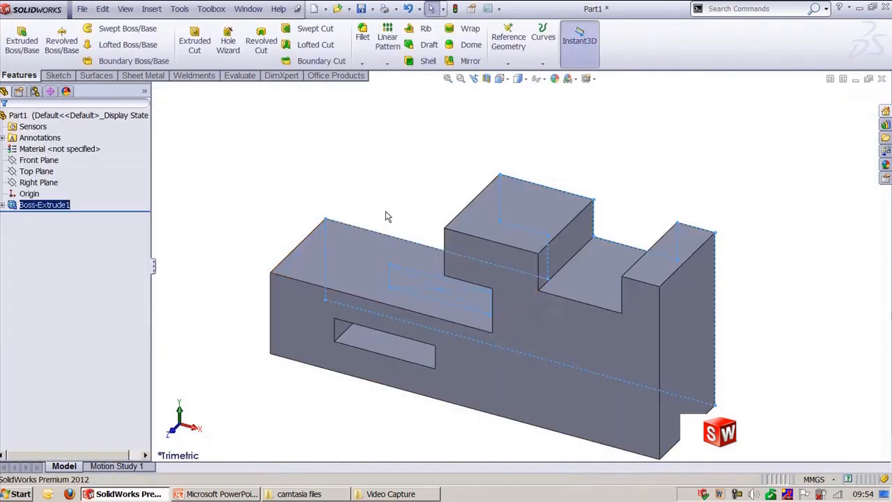
Step: Open a sketch on the part's front face and draw a two-segment line from the top-right corner down to the bottom edge
{"action": "left_click", "coordinate": [61, 77]}
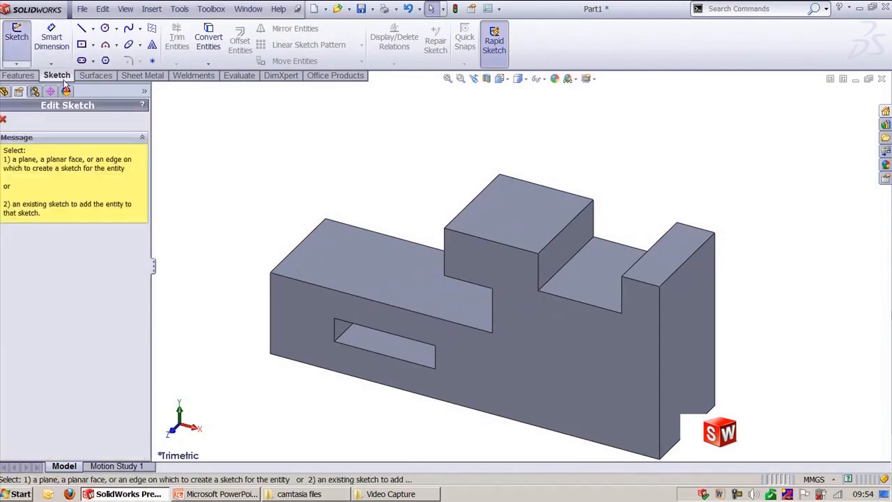
{"action": "left_click", "coordinate": [644, 432]}
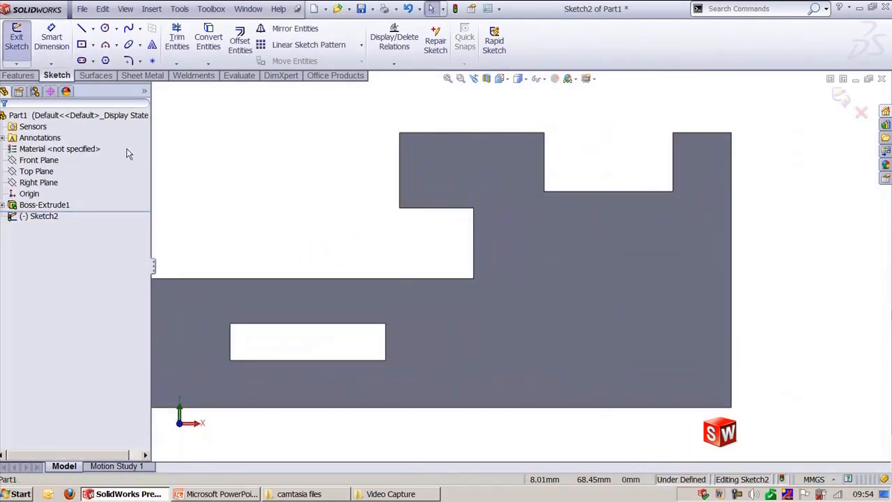
{"action": "left_click", "coordinate": [81, 28]}
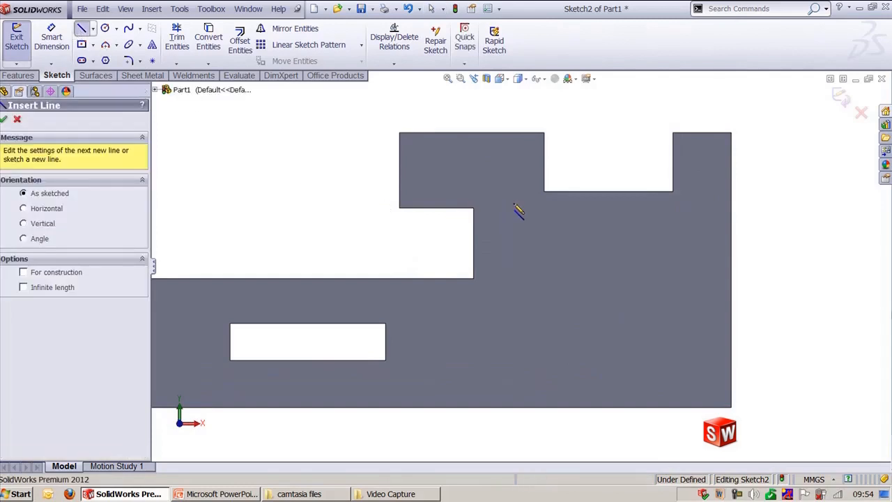
{"action": "left_click", "coordinate": [731, 132]}
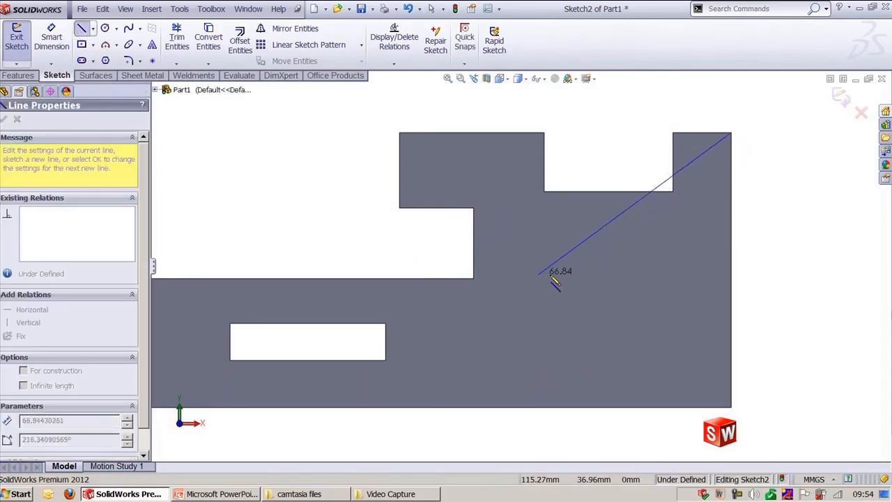
{"action": "left_click", "coordinate": [630, 315]}
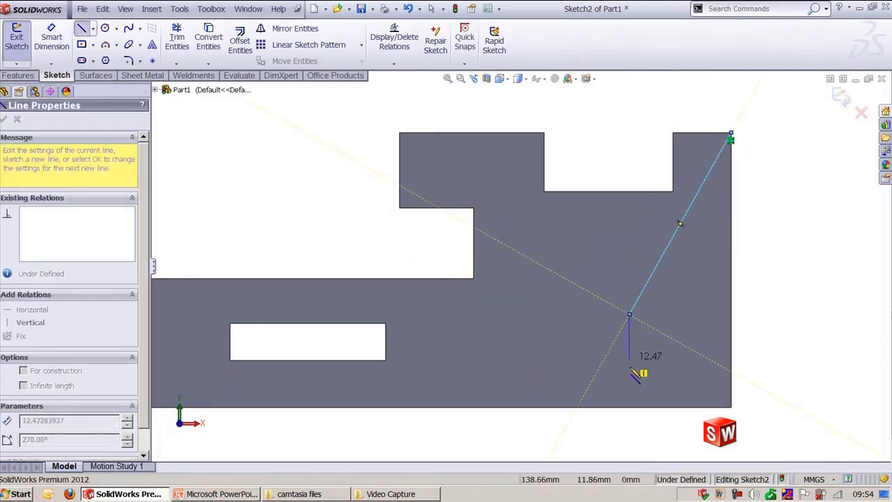
{"action": "left_click", "coordinate": [630, 408]}
{"action": "key", "text": "Escape"}
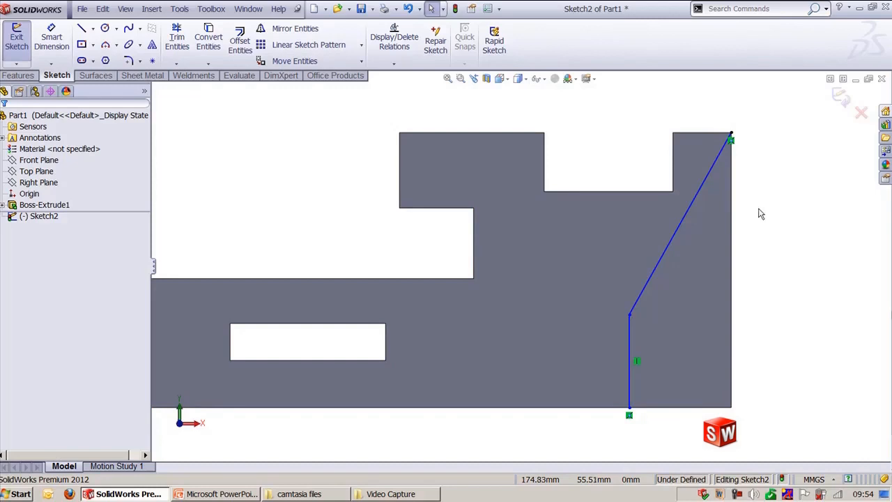
Step: Exit the sketch and extrude it as a boss, closing it with model edges in reverse direction and dragging the depth arrow
{"action": "left_click", "coordinate": [840, 96]}
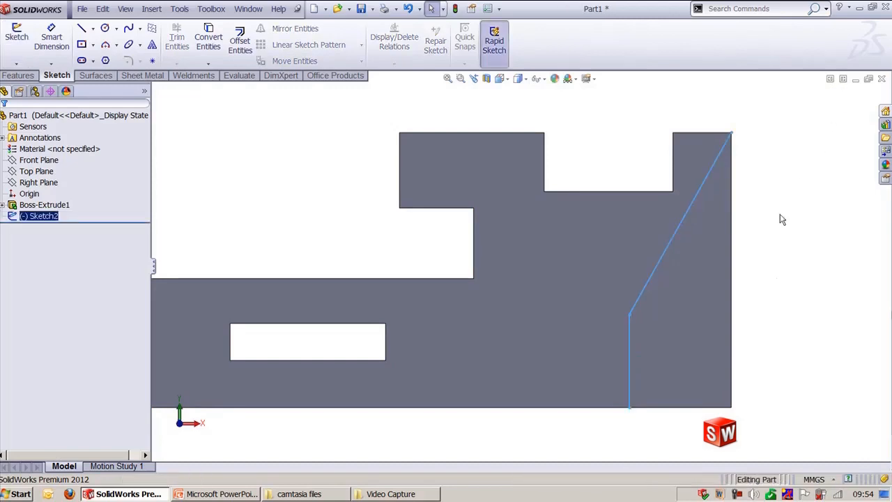
{"action": "mouse_move", "coordinate": [773, 323]}
{"action": "middle_mouse_down"}
{"action": "mouse_move", "coordinate": [792, 304]}
{"action": "mouse_move", "coordinate": [778, 188]}
{"action": "middle_mouse_up"}
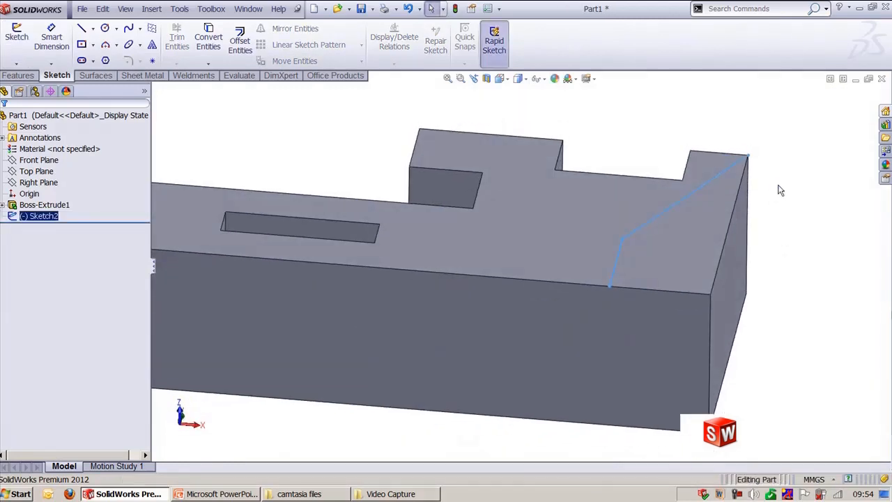
{"action": "left_click", "coordinate": [18, 76]}
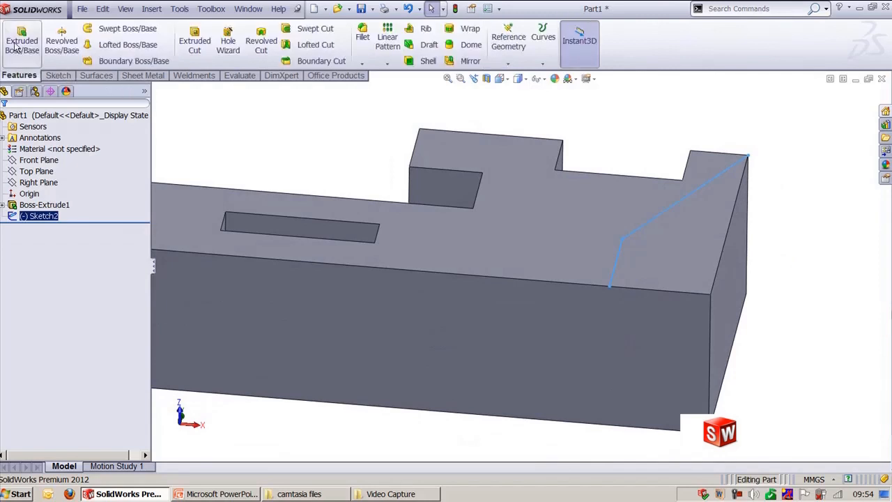
{"action": "left_click", "coordinate": [22, 40]}
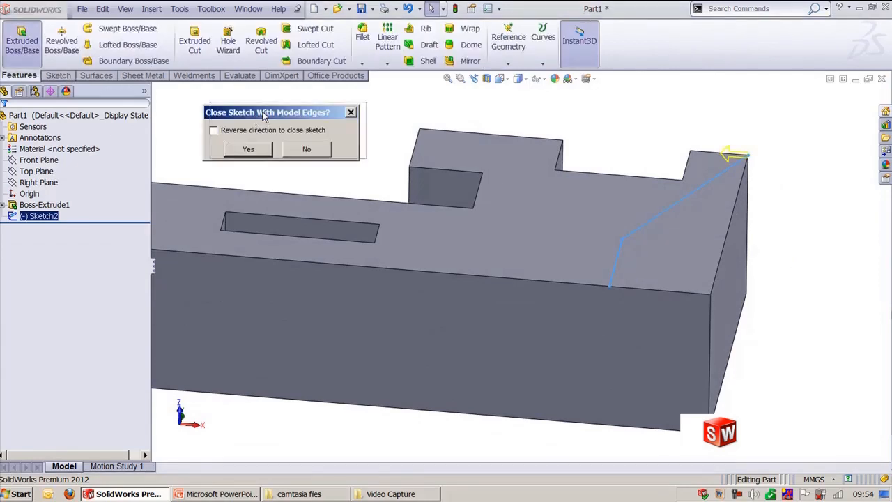
{"action": "left_click_drag", "start_coordinate": [256, 118], "coordinate": [264, 115]}
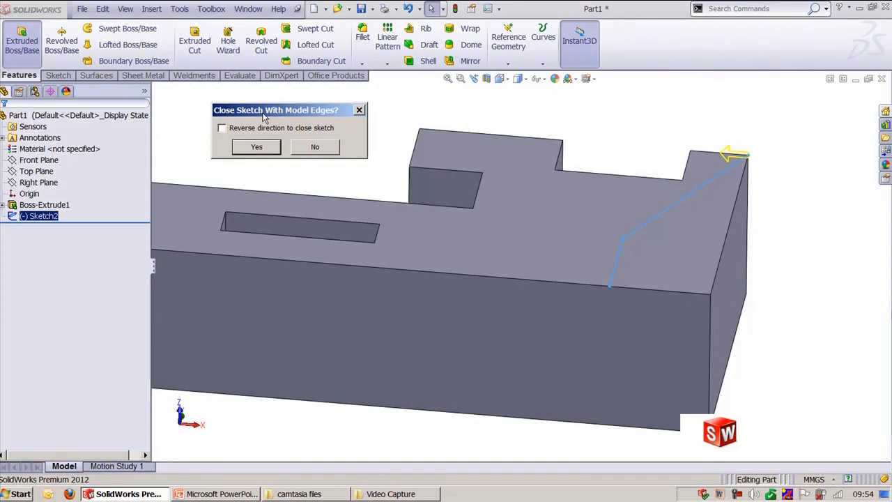
{"action": "left_click", "coordinate": [245, 131]}
{"action": "left_click", "coordinate": [256, 149]}
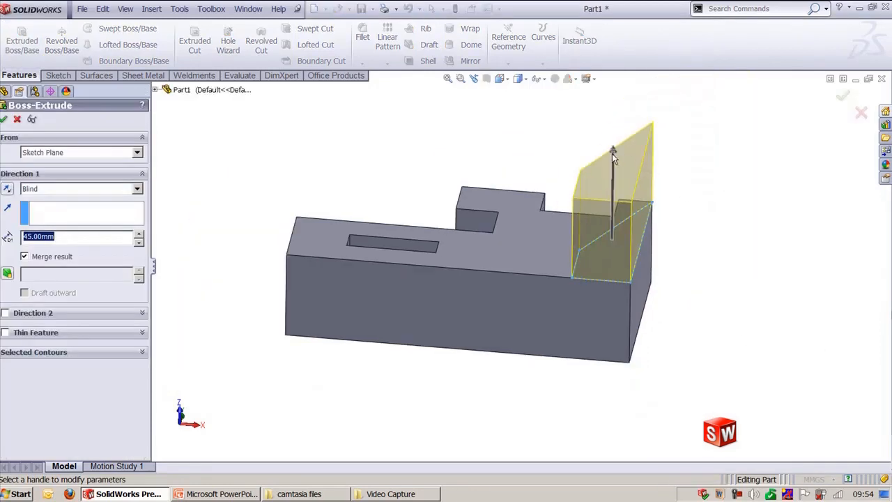
{"action": "left_click_drag", "start_coordinate": [612, 153], "coordinate": [625, 225]}
{"action": "right_click", "coordinate": [622, 232]}
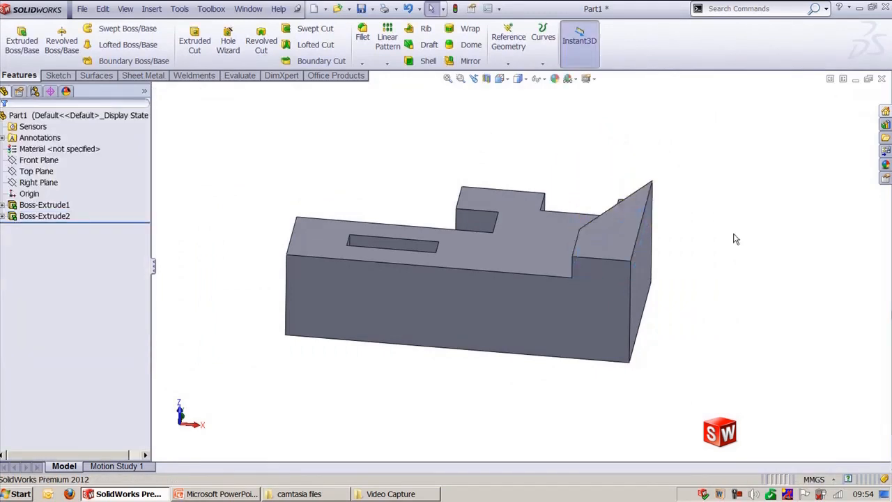
Step: Select the new boss extrusion and undo it back to the sketch
{"action": "key", "text": "ctrl+shift+z"}
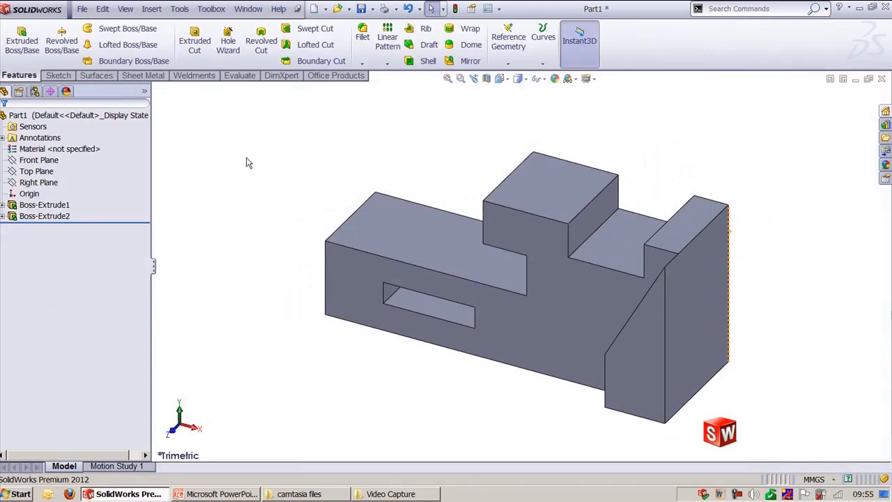
{"action": "left_click", "coordinate": [44, 216]}
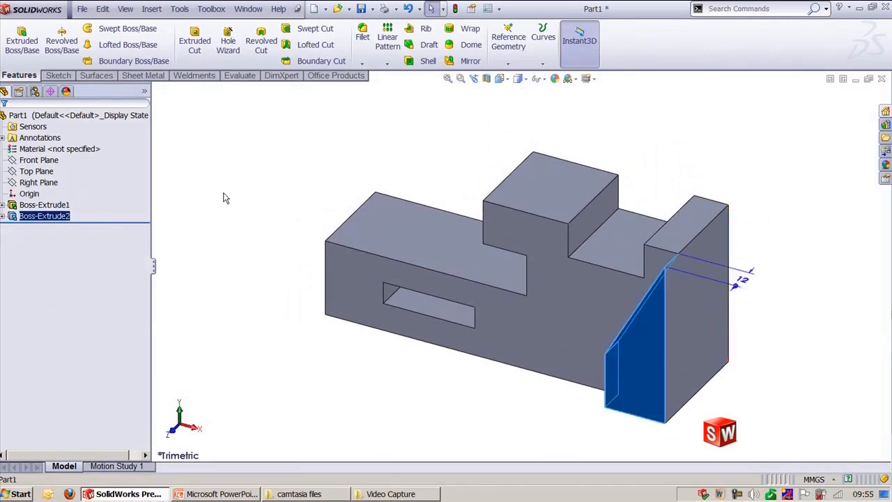
{"action": "key", "text": "ctrl+z"}
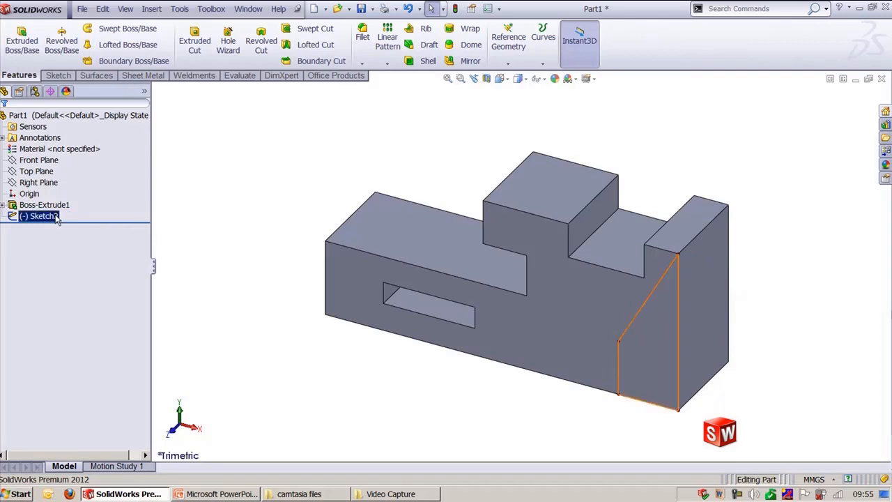
{"action": "key", "text": "ctrl+z"}
{"action": "key", "text": "ctrl+z"}
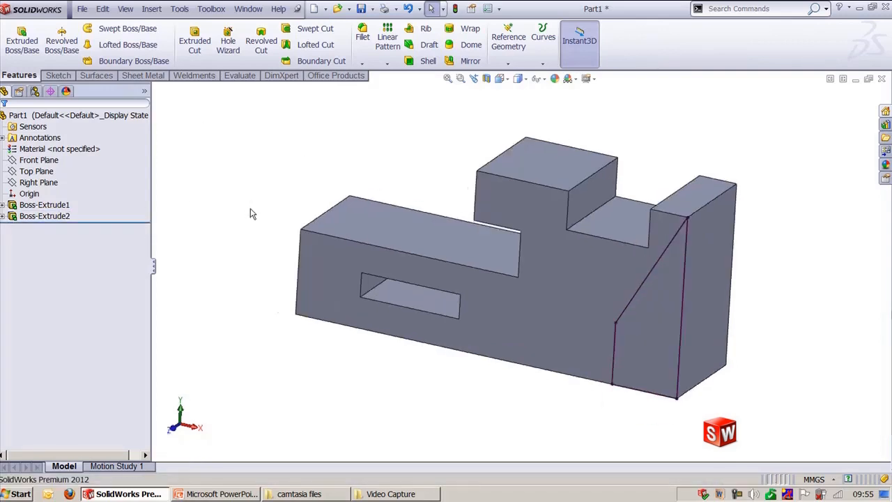
Step: Edit the sketch again, view it normal, and use Close Sketch to Model with the direction reversed
{"action": "double_click", "coordinate": [671, 208]}
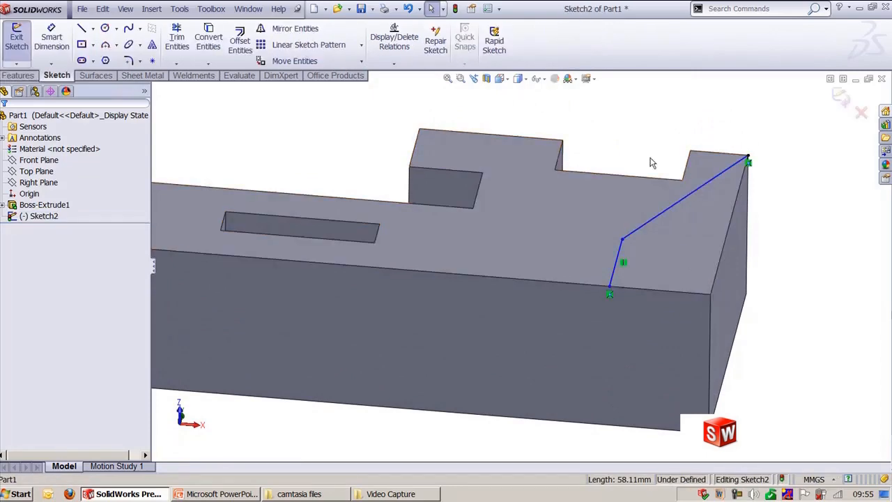
{"action": "key", "text": "ctrl+8"}
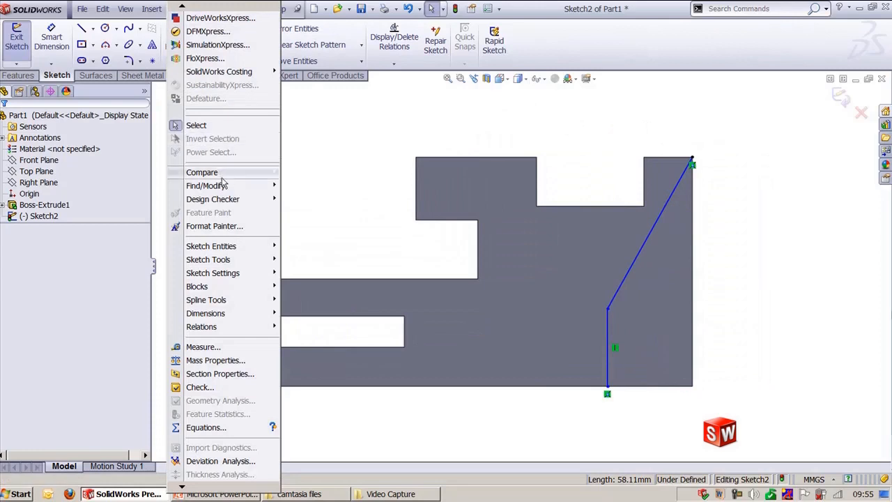
{"action": "mouse_move", "coordinate": [237, 259]}
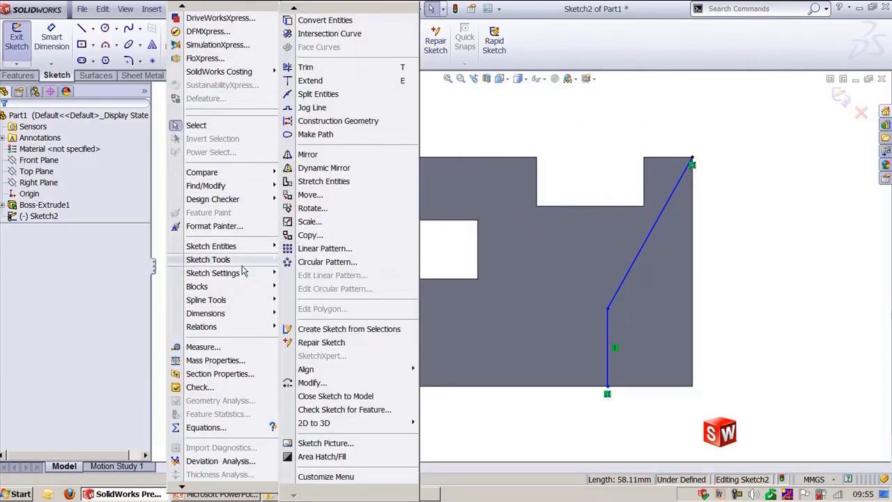
{"action": "left_click", "coordinate": [334, 395]}
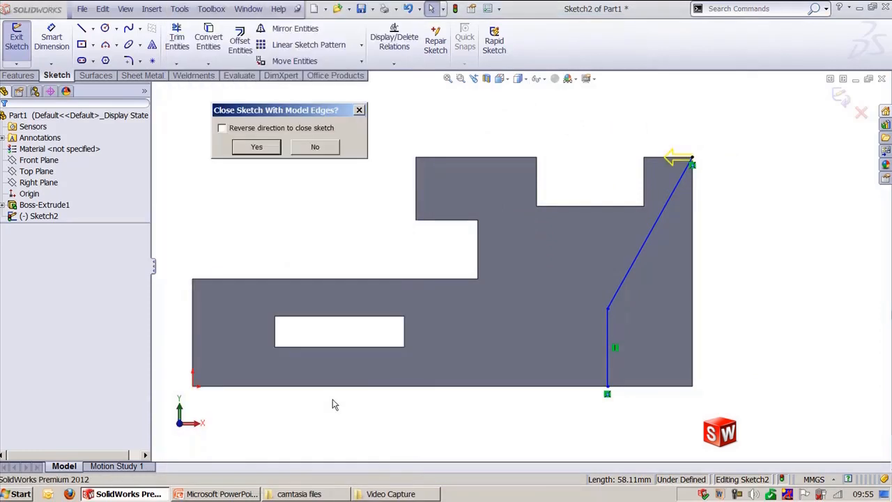
{"action": "left_click", "coordinate": [233, 135]}
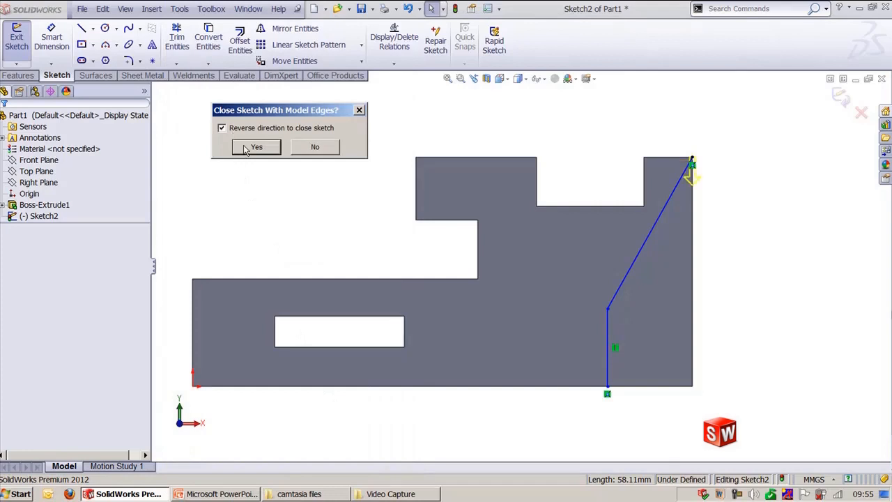
{"action": "left_click", "coordinate": [244, 135]}
{"action": "left_click", "coordinate": [255, 148]}
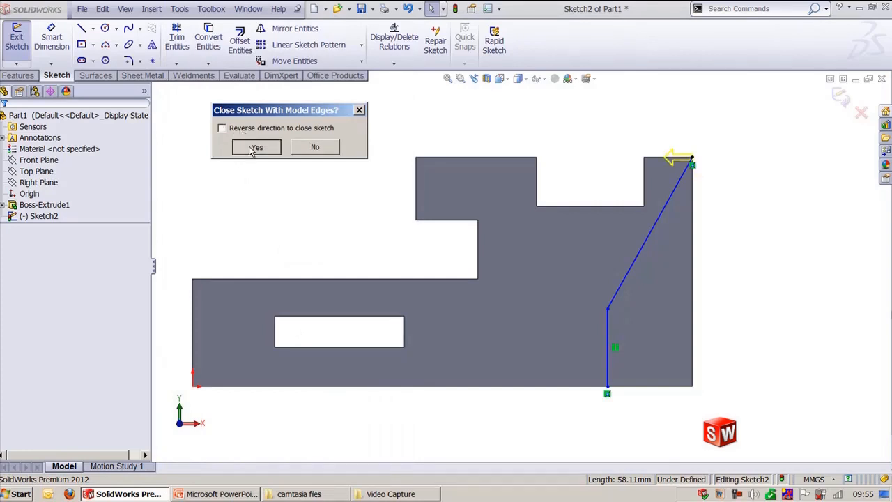
Step: Exit the sketch and extrude it as a 12 mm boss with a 2° draft
{"action": "left_click", "coordinate": [840, 101]}
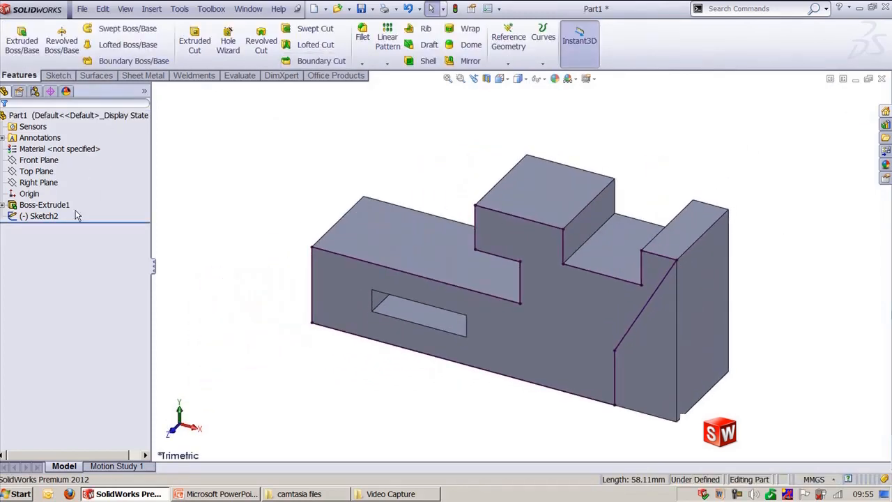
{"action": "left_click", "coordinate": [41, 216]}
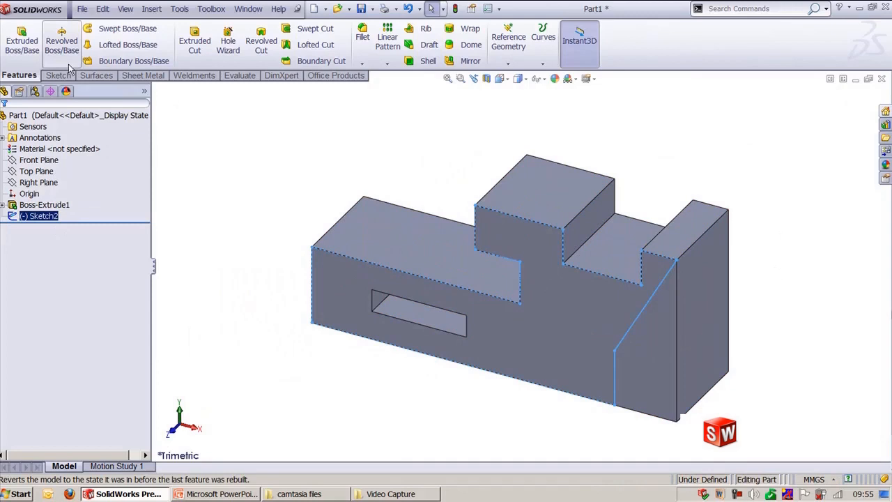
{"action": "left_click", "coordinate": [22, 40]}
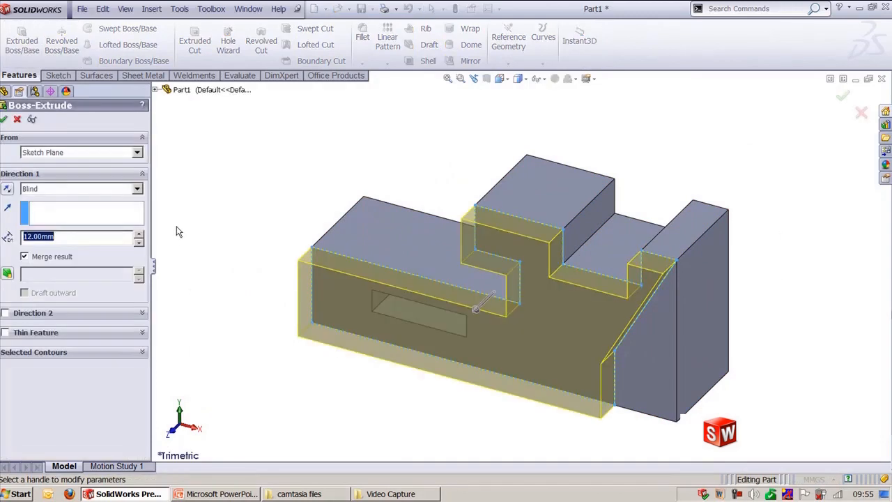
{"action": "left_click", "coordinate": [6, 273]}
{"action": "left_click", "coordinate": [140, 270]}
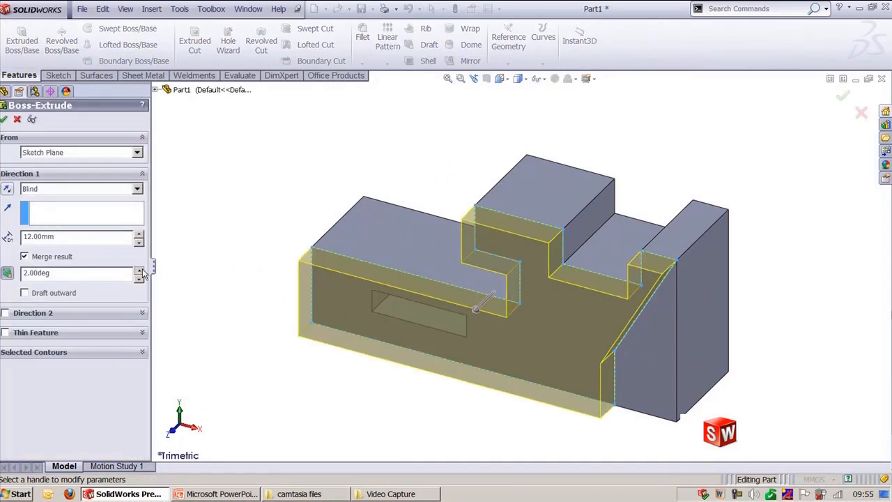
{"action": "left_click", "coordinate": [139, 270]}
{"action": "left_click", "coordinate": [139, 270]}
{"action": "left_click", "coordinate": [140, 270]}
{"action": "left_click", "coordinate": [5, 119]}
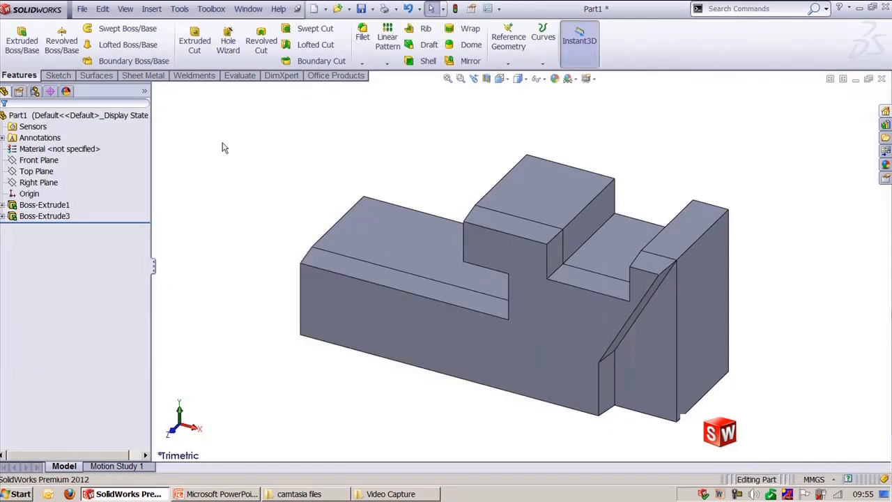
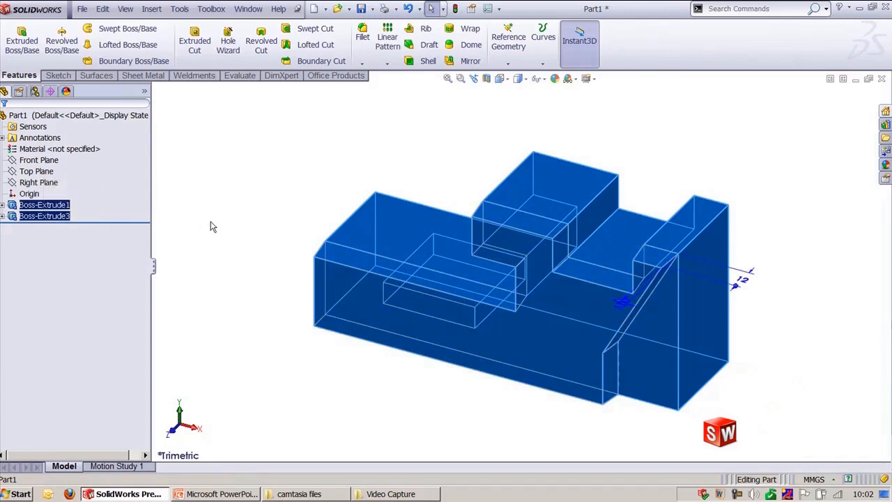
Step: Delete both boss extrusions and start a new sketch on the Front Plane
{"action": "left_click", "coordinate": [410, 207]}
{"action": "key", "text": "Delete"}
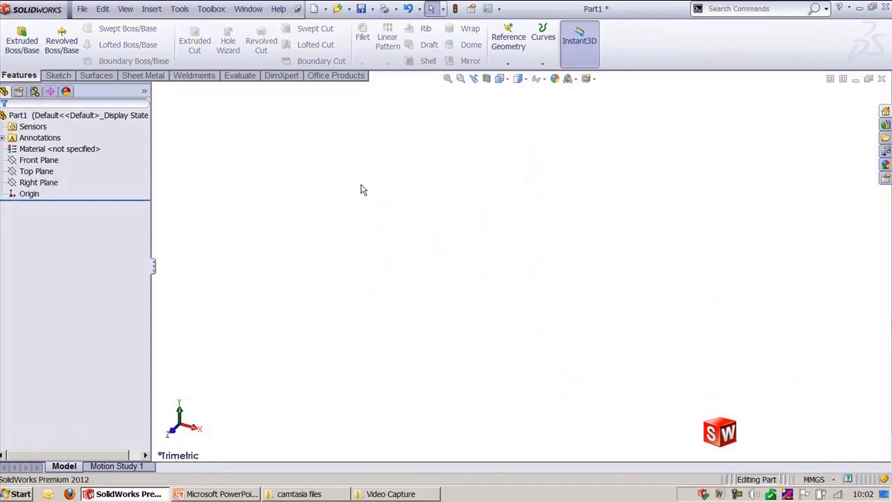
{"action": "left_click", "coordinate": [50, 160]}
{"action": "left_click", "coordinate": [54, 147]}
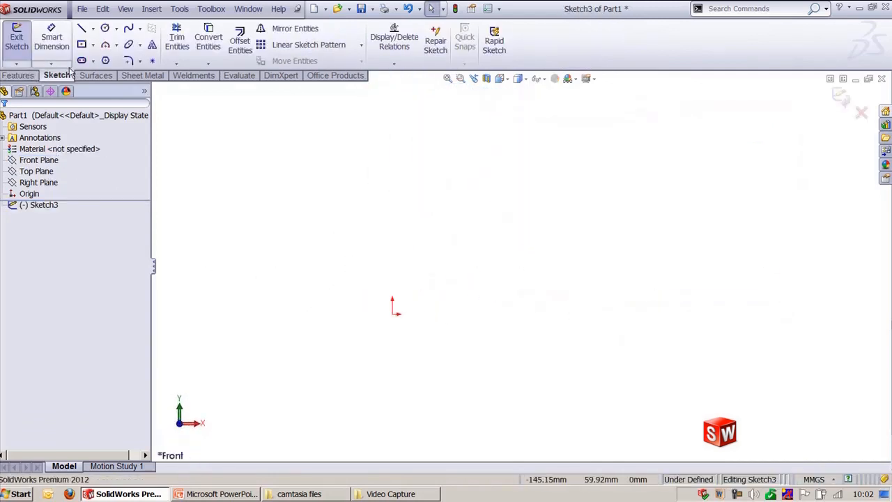
Step: Sketch a centerpoint straight slot centered on the origin, about 186 mm long and 52 mm wide
{"action": "left_click", "coordinate": [92, 61]}
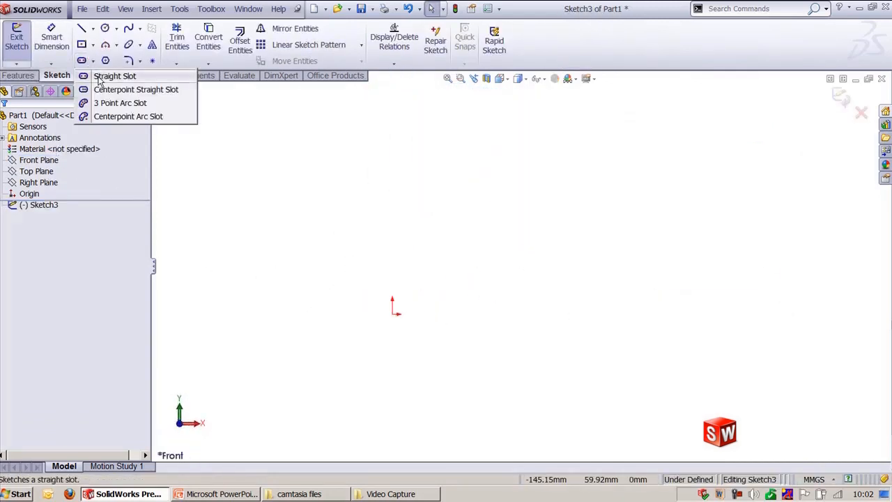
{"action": "left_click", "coordinate": [115, 89]}
{"action": "left_click", "coordinate": [392, 314]}
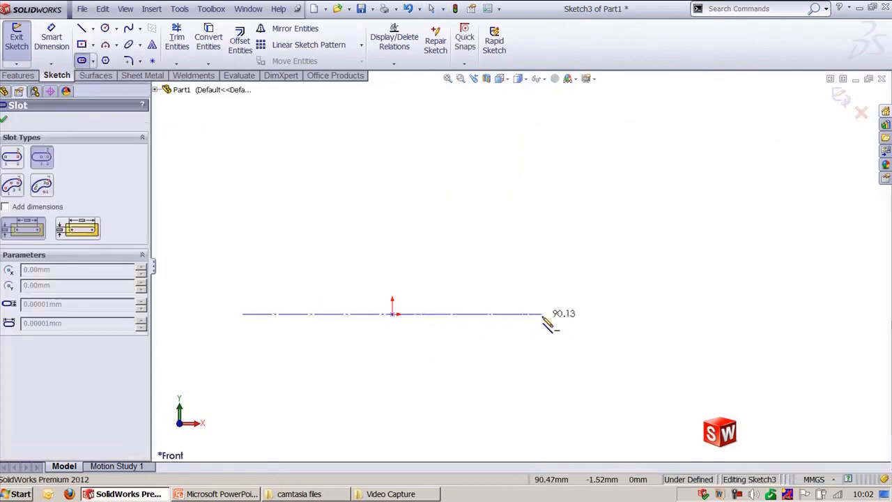
{"action": "left_click", "coordinate": [546, 314]}
{"action": "left_click", "coordinate": [554, 356]}
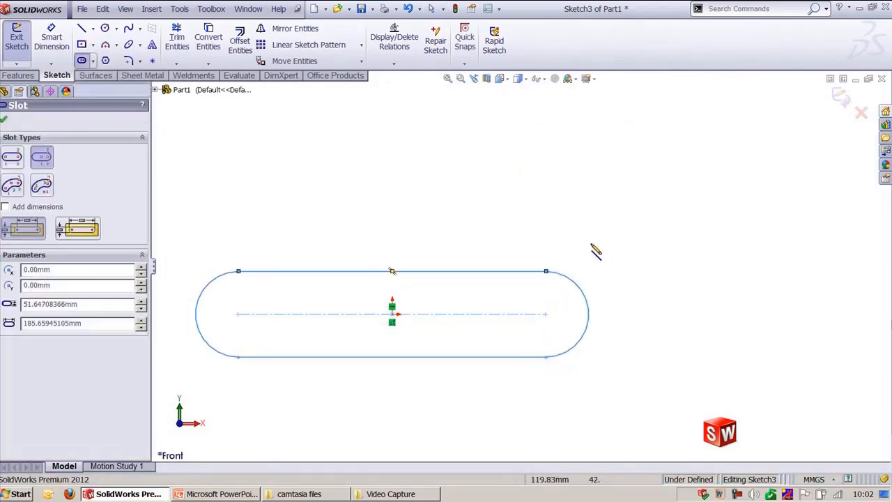
{"action": "key", "text": "Escape"}
{"action": "scroll", "coordinate": [404, 232], "scroll_direction": "up", "scroll_amount": 2}
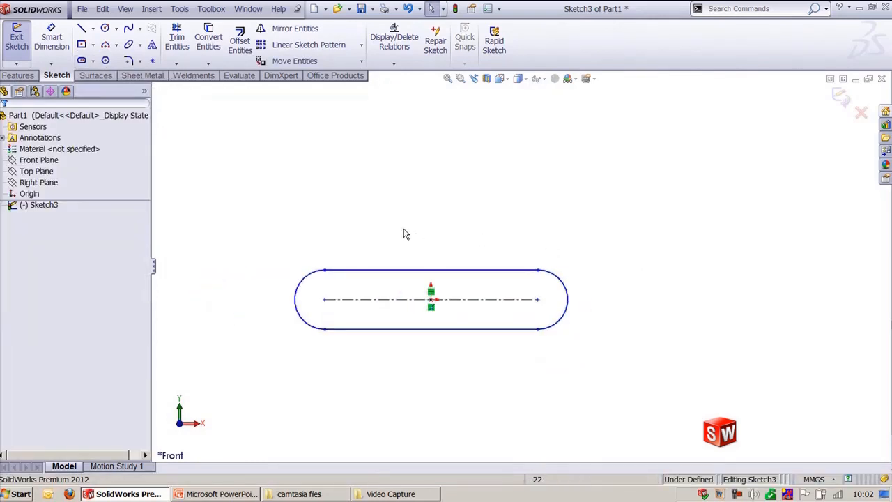
Step: Draw two circles of about 14 mm radius centered on the slot's two arc centers
{"action": "left_click", "coordinate": [104, 28]}
{"action": "left_click", "coordinate": [314, 298]}
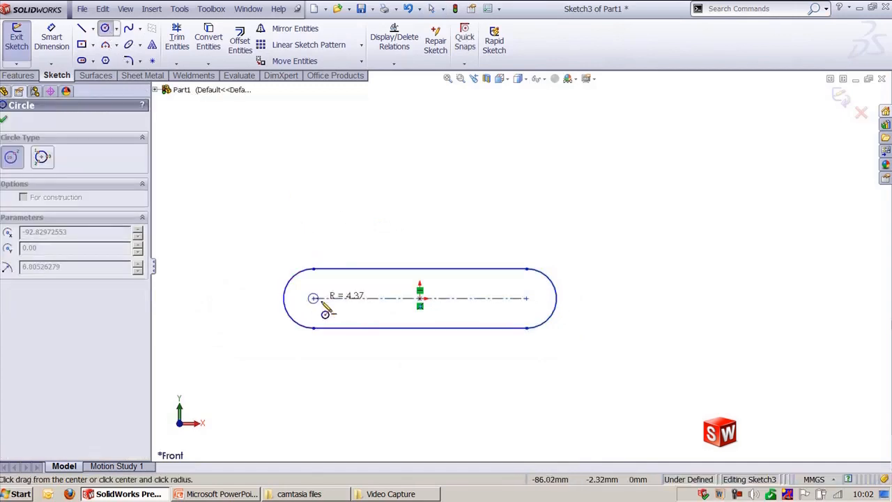
{"action": "left_click", "coordinate": [328, 297]}
{"action": "left_click", "coordinate": [526, 298]}
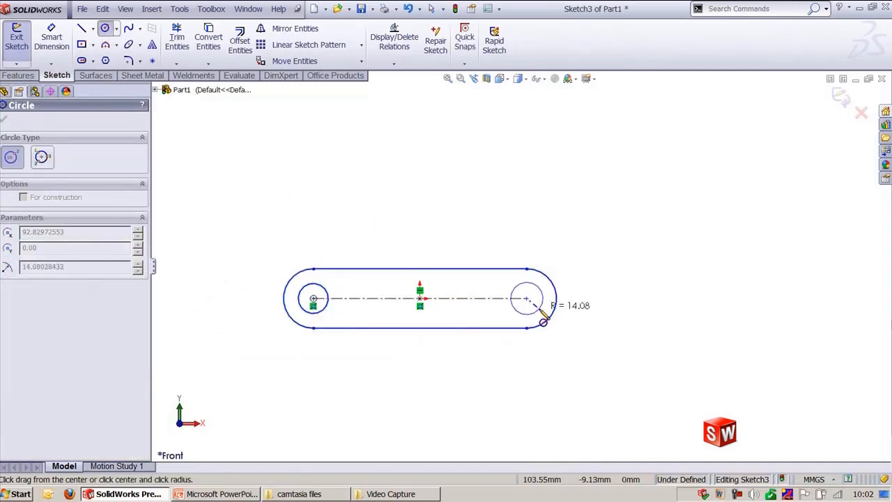
{"action": "left_click", "coordinate": [541, 305]}
{"action": "key", "text": "Escape"}
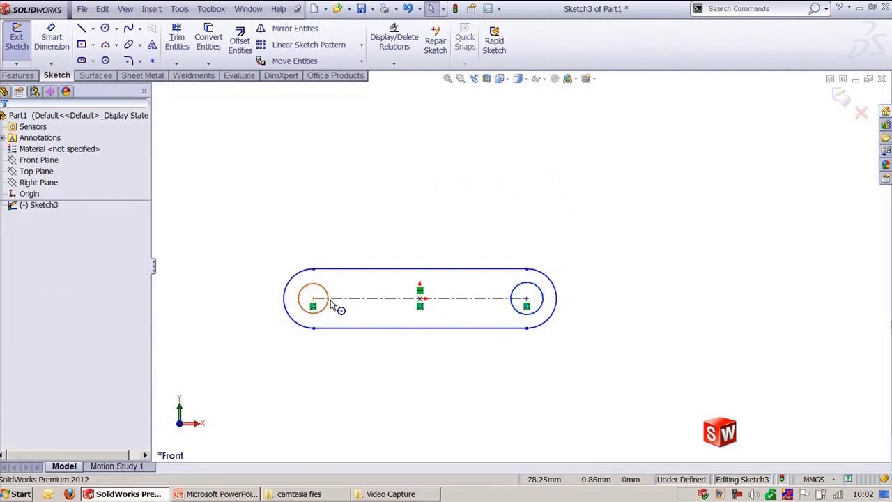
Step: Add an Equal relation between the two circles
{"action": "left_click", "coordinate": [327, 304]}
{"action": "left_click", "coordinate": [539, 309], "text": "ctrl"}
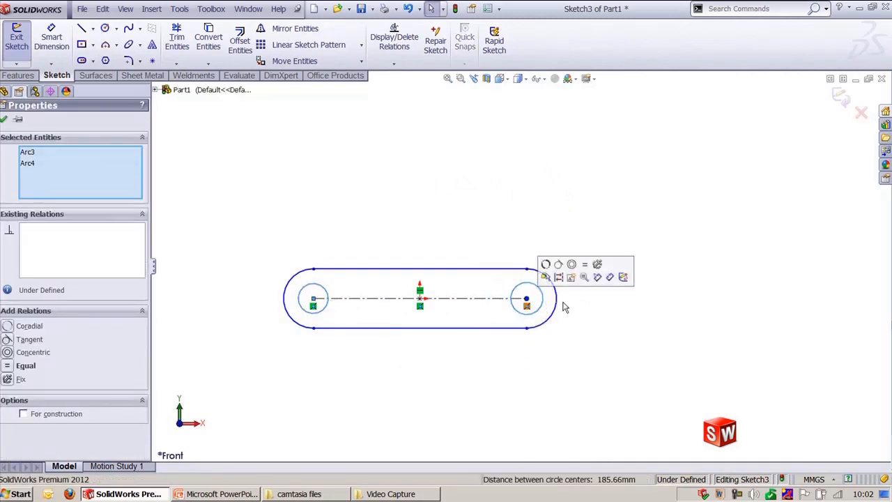
{"action": "left_click", "coordinate": [584, 264]}
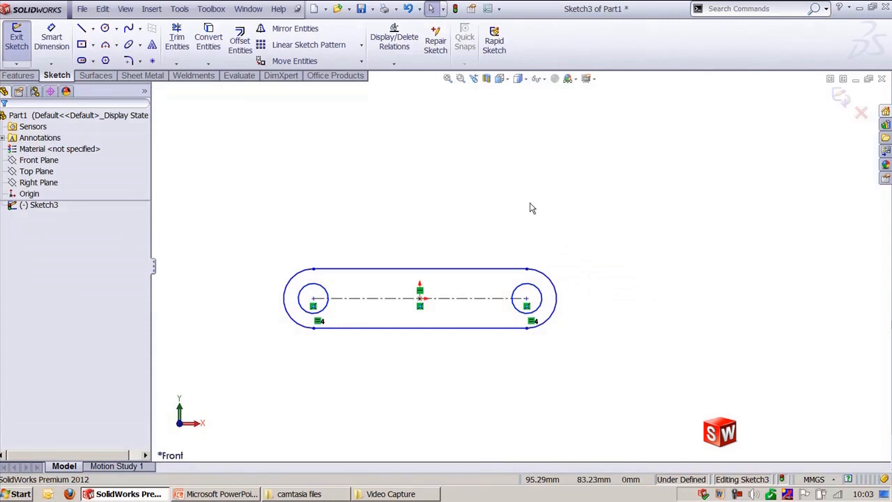
Step: Turn on the Blocks toolbar and place it above the sketch
{"action": "mouse_move", "coordinate": [248, 225]}
{"action": "left_mouse_down"}
{"action": "mouse_move", "coordinate": [418, 353]}
{"action": "mouse_move", "coordinate": [584, 348]}
{"action": "left_mouse_up"}
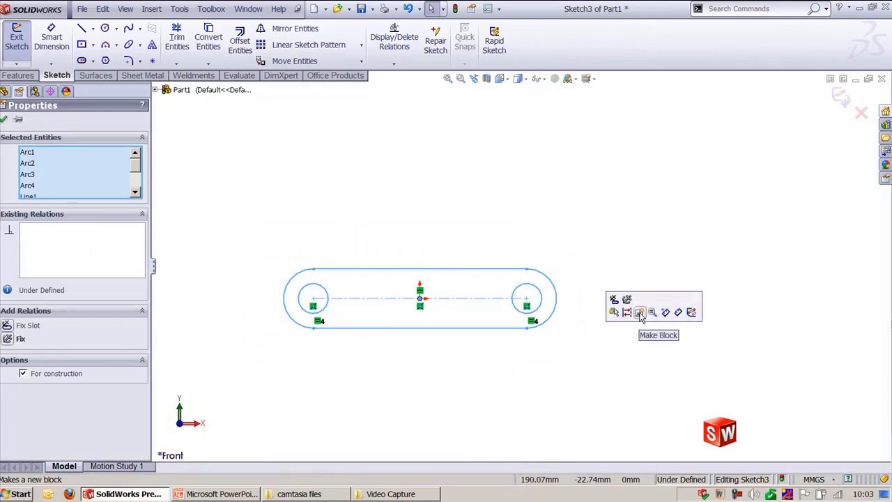
{"action": "left_click", "coordinate": [682, 147]}
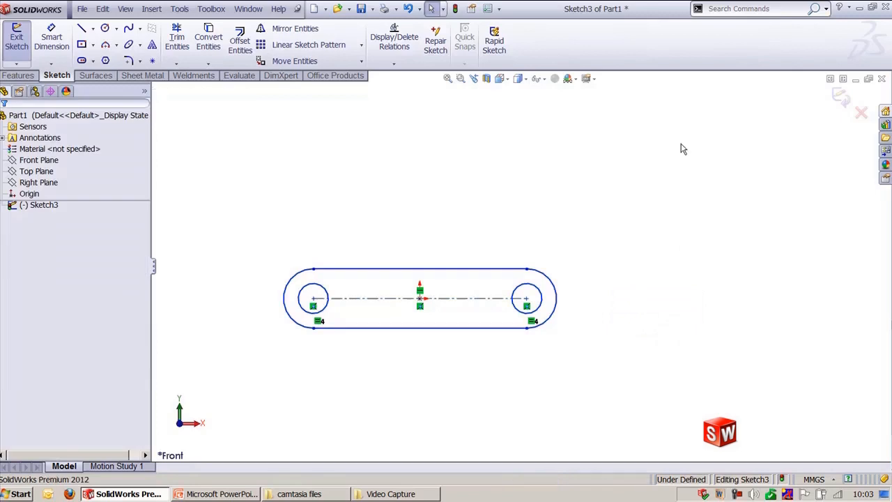
{"action": "right_click", "coordinate": [628, 63]}
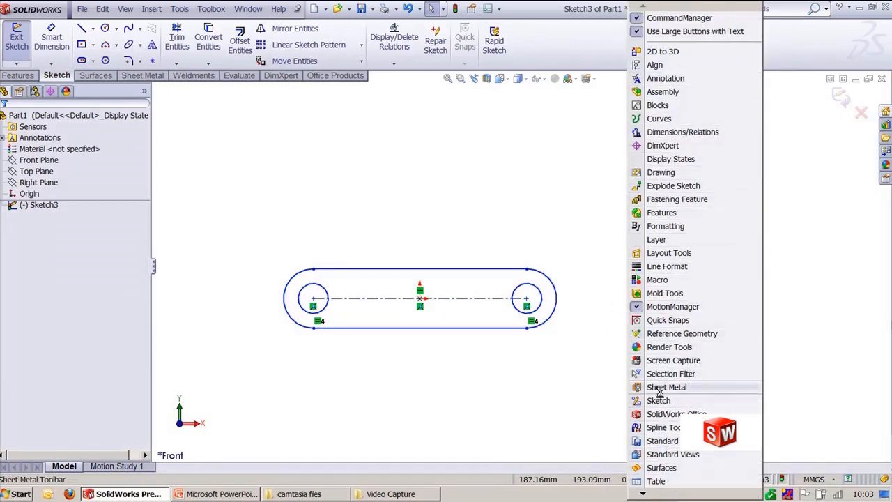
{"action": "left_click", "coordinate": [658, 106]}
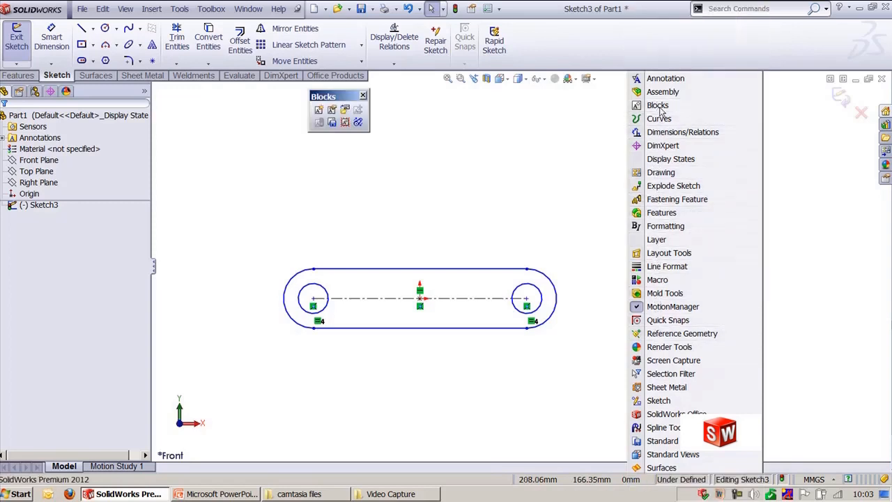
{"action": "left_click_drag", "start_coordinate": [338, 97], "coordinate": [339, 106]}
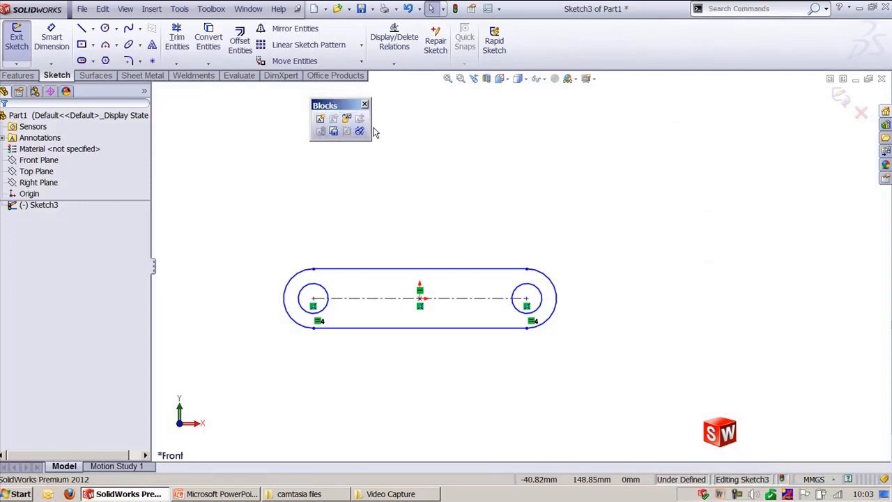
{"action": "left_click_drag", "start_coordinate": [373, 132], "coordinate": [438, 123]}
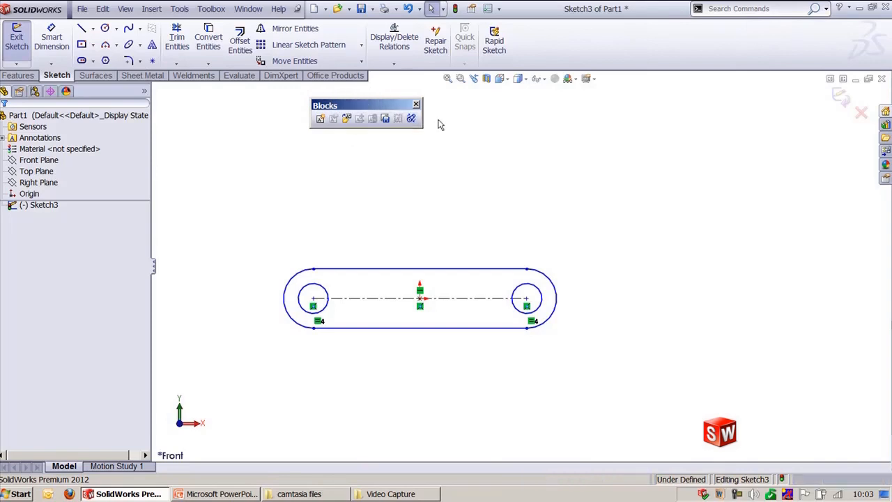
Step: Make a block from the whole slot sketch with its insertion point at the left circle's center
{"action": "left_click", "coordinate": [324, 120]}
{"action": "mouse_move", "coordinate": [213, 197]}
{"action": "left_mouse_down"}
{"action": "mouse_move", "coordinate": [512, 349]}
{"action": "mouse_move", "coordinate": [629, 380]}
{"action": "left_mouse_up"}
{"action": "left_click", "coordinate": [60, 252]}
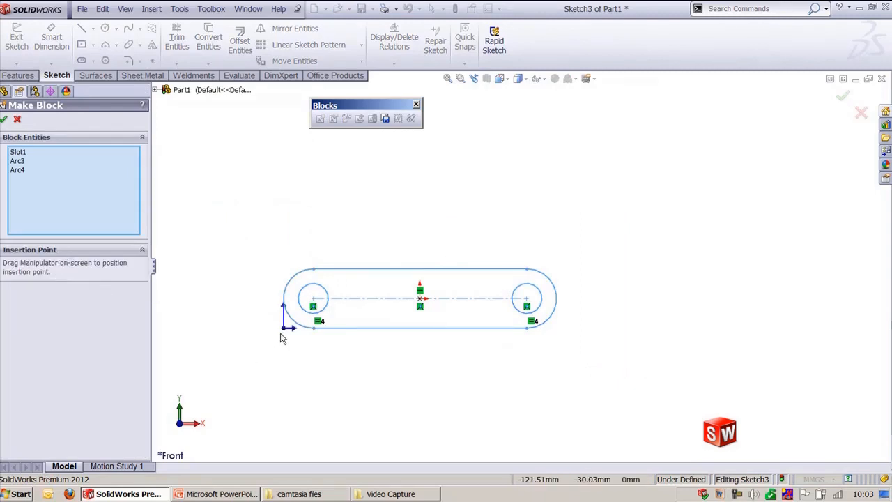
{"action": "left_click_drag", "start_coordinate": [287, 334], "coordinate": [315, 299]}
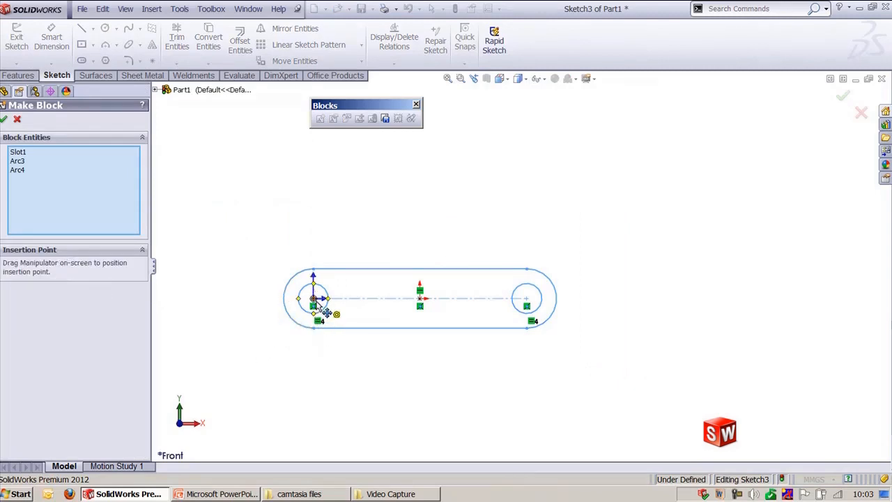
{"action": "left_click", "coordinate": [4, 119]}
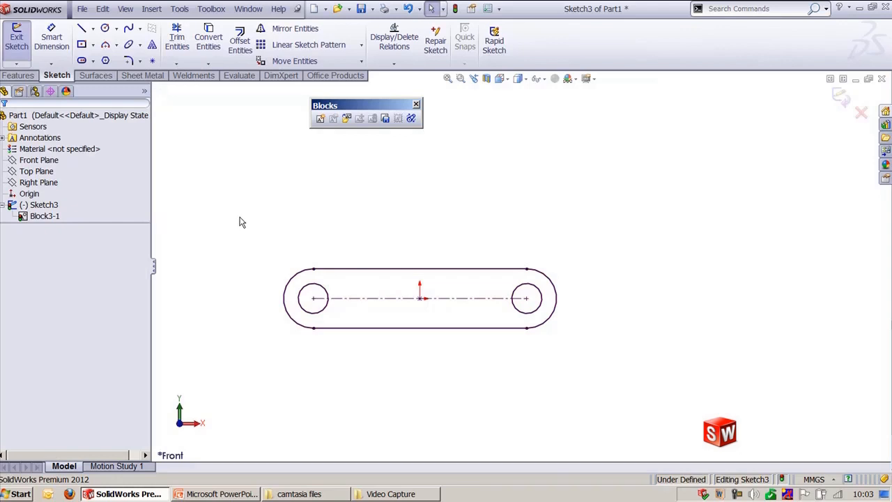
Step: Insert a copy of the block rotated 40deg at the right circle's center
{"action": "left_click", "coordinate": [347, 118]}
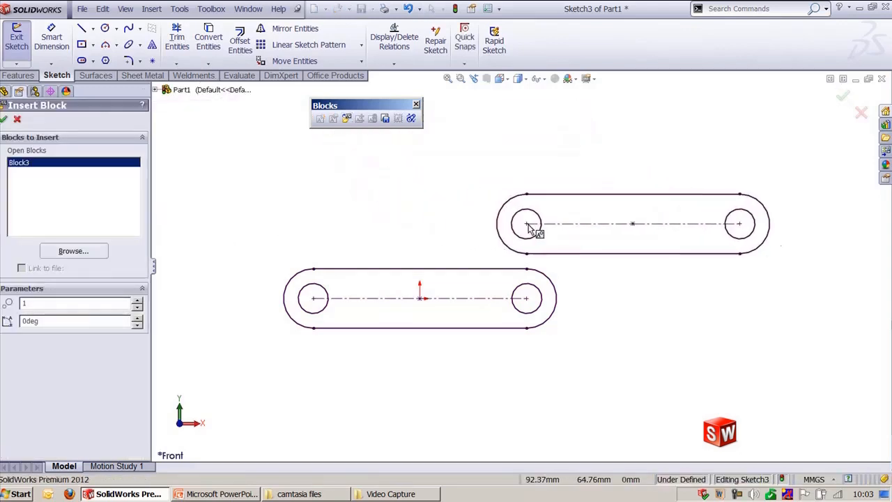
{"action": "left_click", "coordinate": [137, 317]}
{"action": "left_click", "coordinate": [137, 317]}
{"action": "left_click", "coordinate": [137, 317]}
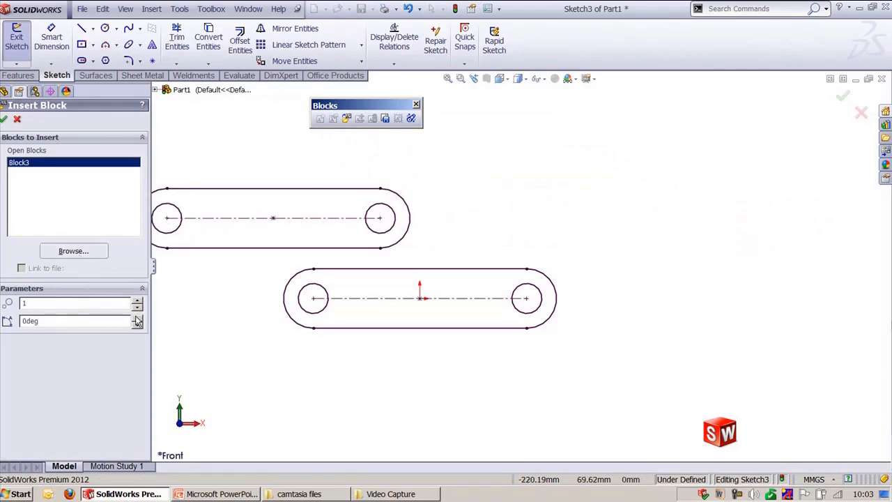
{"action": "left_click_drag", "start_coordinate": [138, 317], "coordinate": [146, 321]}
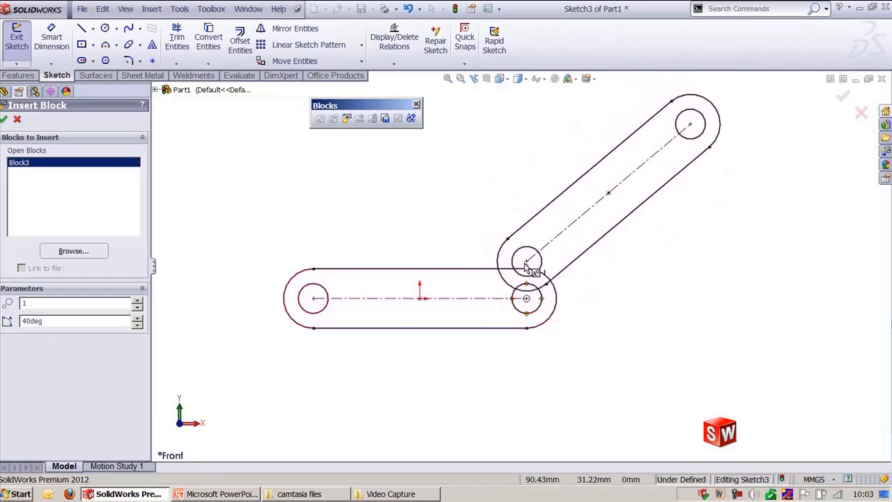
{"action": "left_click", "coordinate": [526, 300]}
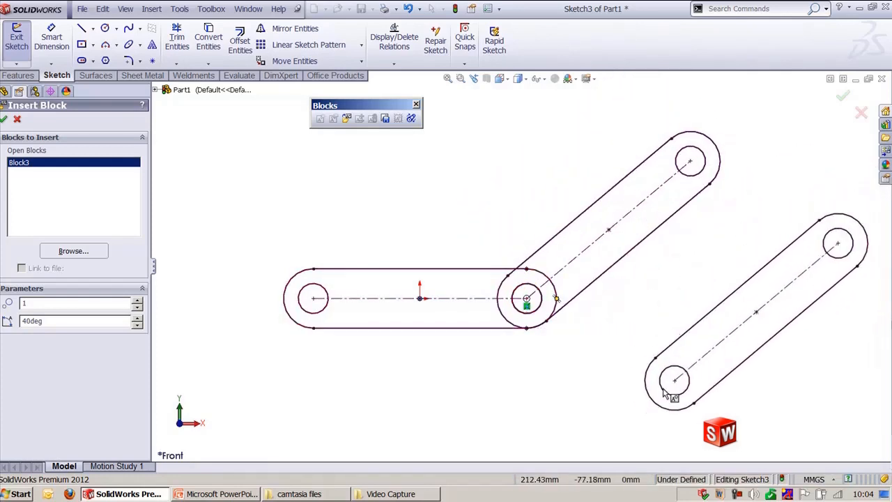
{"action": "left_click", "coordinate": [74, 252]}
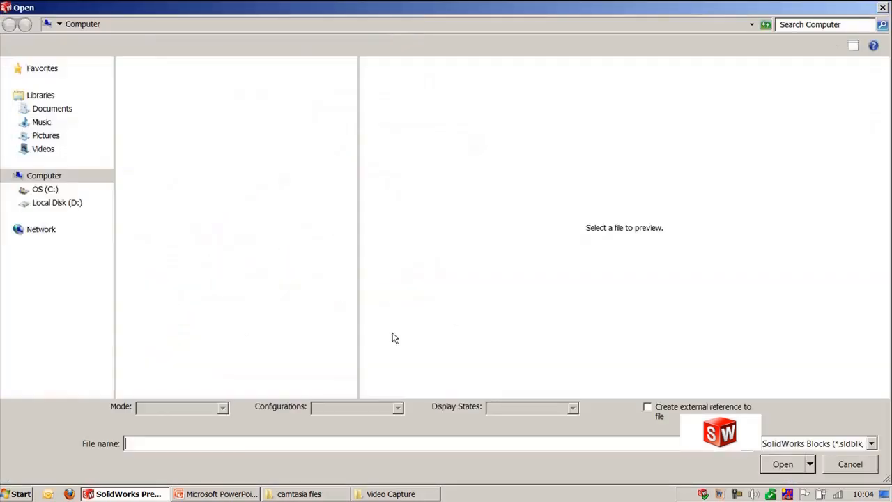
{"action": "left_click", "coordinate": [837, 445]}
{"action": "left_click", "coordinate": [829, 469]}
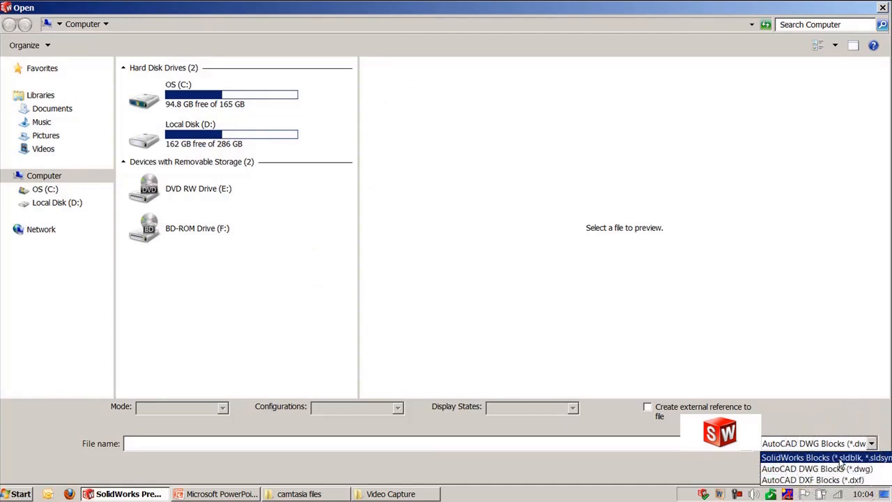
{"action": "left_click", "coordinate": [839, 459]}
{"action": "key", "text": "Escape"}
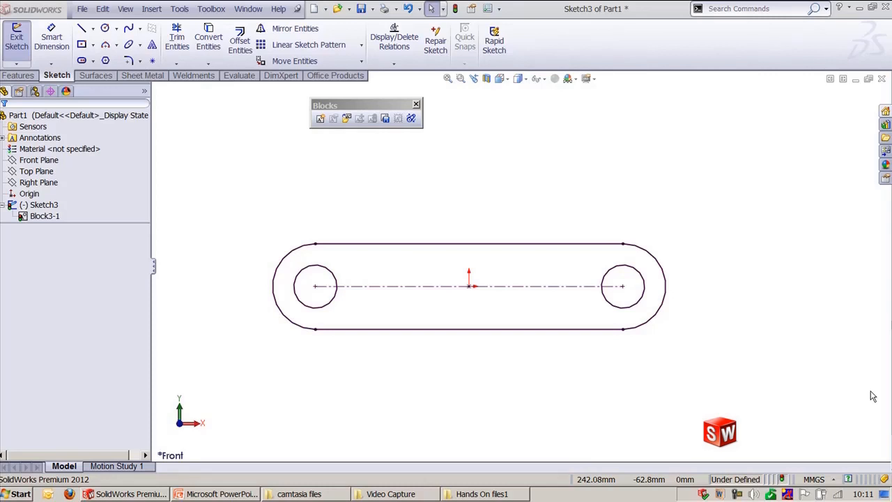
Step: Start inserting a block from a file and set the file type to AutoCAD DWG Blocks (*.dwg)
{"action": "left_click", "coordinate": [346, 119]}
{"action": "left_click", "coordinate": [77, 252]}
{"action": "left_click", "coordinate": [808, 444]}
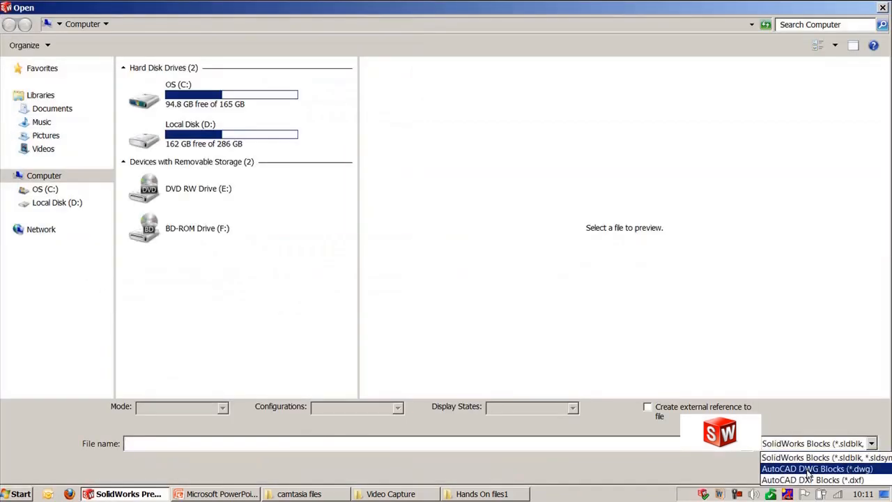
{"action": "left_click", "coordinate": [808, 469]}
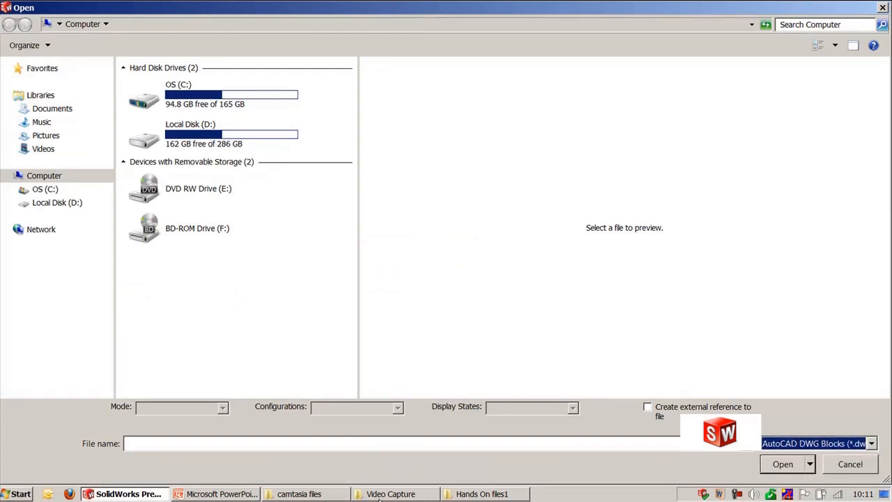
Step: Switch to Windows Explorer and copy the Hands On files1 folder path from the address bar
{"action": "left_click", "coordinate": [345, 496]}
{"action": "left_click", "coordinate": [359, 496]}
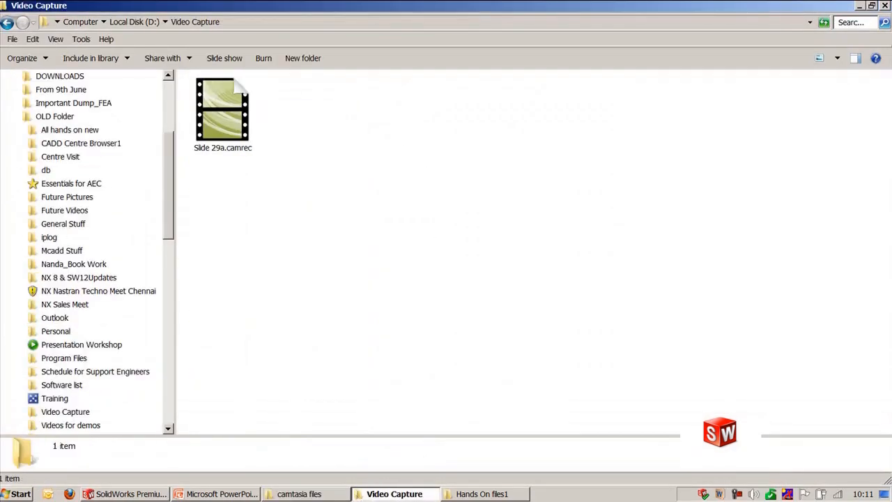
{"action": "left_click", "coordinate": [503, 495]}
{"action": "left_click", "coordinate": [451, 23]}
{"action": "key", "text": "ctrl+c"}
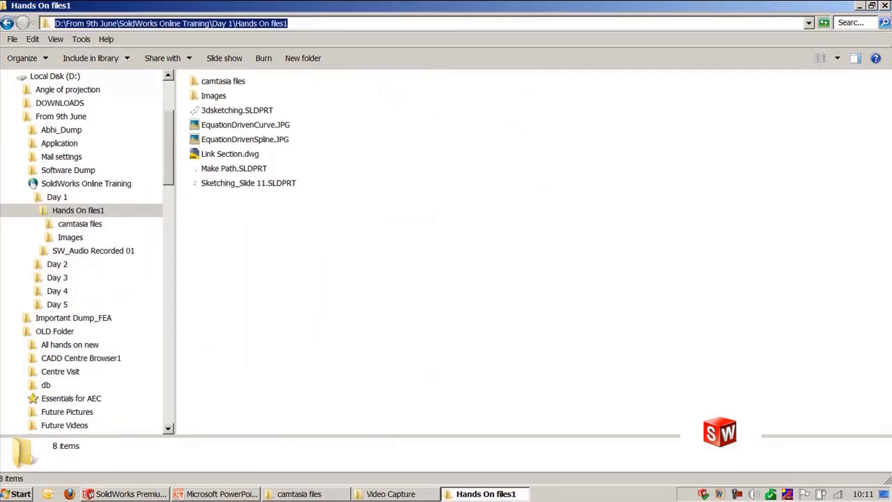
{"action": "left_click", "coordinate": [862, 7]}
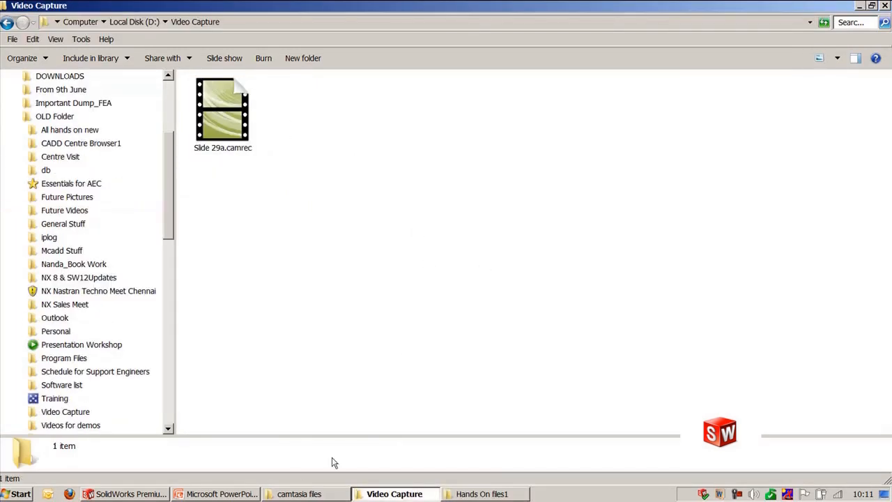
Step: Return to the Open dialog, paste the folder path, and open Link Section.dwg as a block
{"action": "left_click", "coordinate": [209, 494]}
{"action": "left_click", "coordinate": [158, 496]}
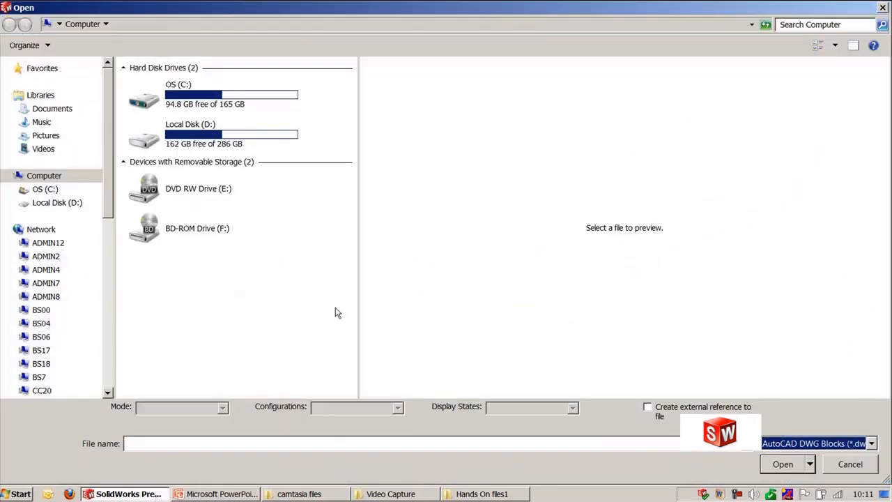
{"action": "left_click", "coordinate": [301, 444]}
{"action": "key", "text": "ctrl+v"}
{"action": "key", "text": "Return"}
{"action": "left_click", "coordinate": [322, 110]}
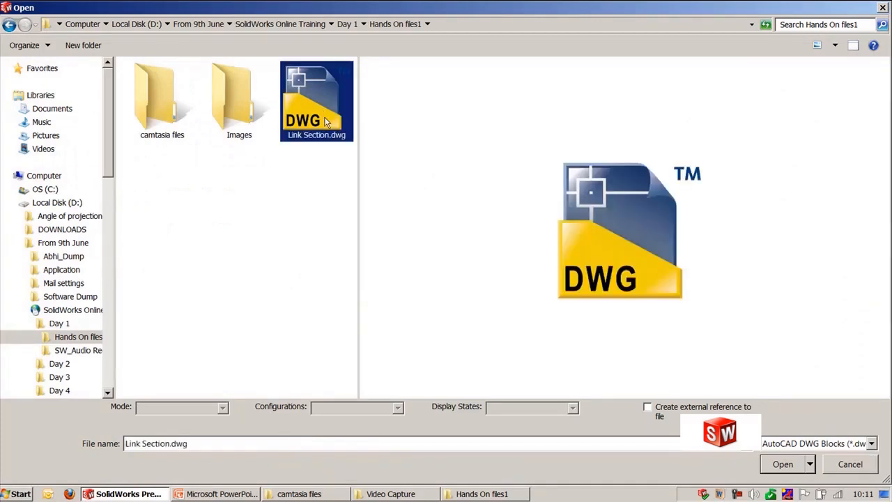
{"action": "left_click", "coordinate": [793, 469]}
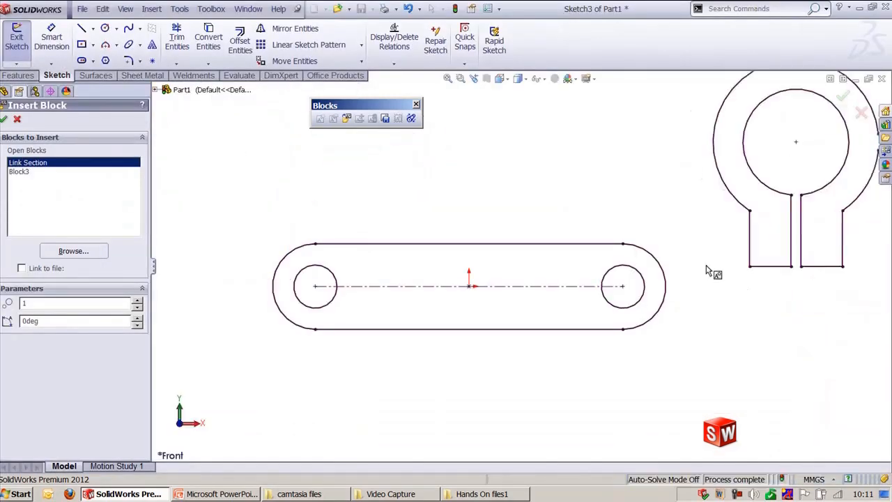
Step: Place the imported Link Section block above the slot
{"action": "scroll", "coordinate": [432, 362], "scroll_direction": "up", "scroll_amount": 2}
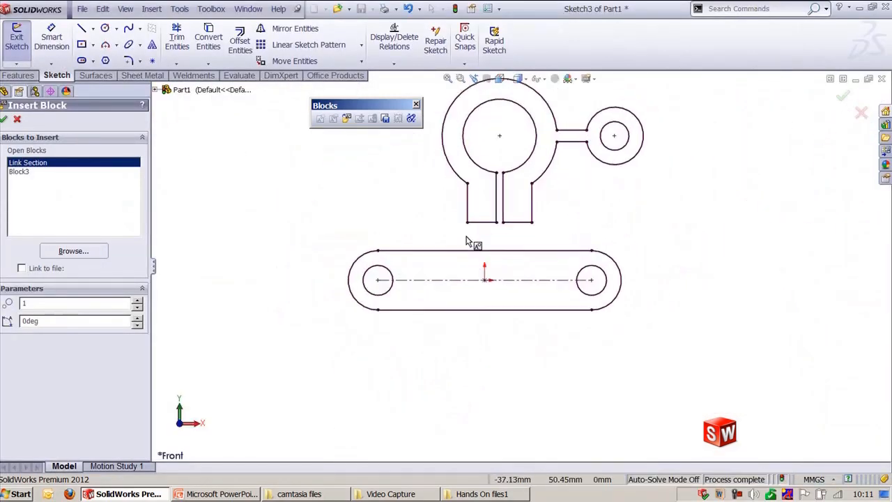
{"action": "middle_click_drag", "start_coordinate": [458, 202], "coordinate": [452, 298], "text": "ctrl"}
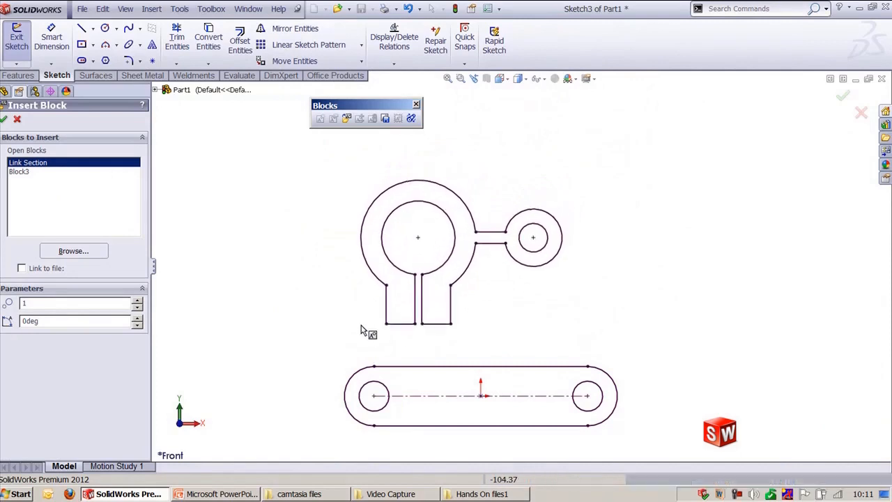
{"action": "left_click", "coordinate": [403, 343]}
{"action": "key", "text": "Escape"}
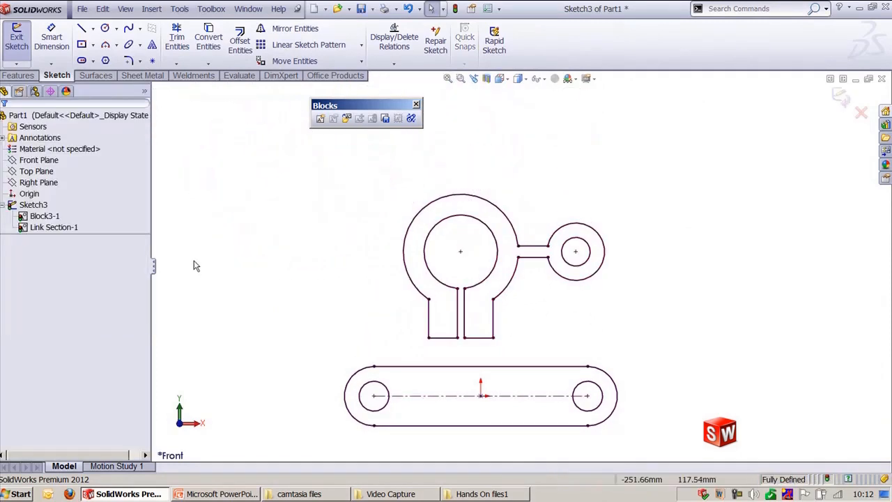
{"action": "scroll", "coordinate": [564, 320], "scroll_direction": "down", "scroll_amount": 2}
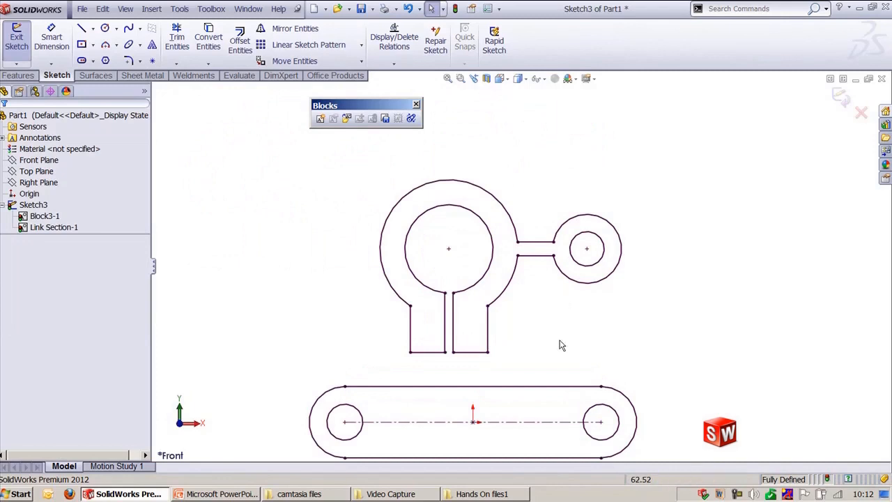
{"action": "left_click", "coordinate": [522, 272]}
{"action": "double_click", "coordinate": [524, 276]}
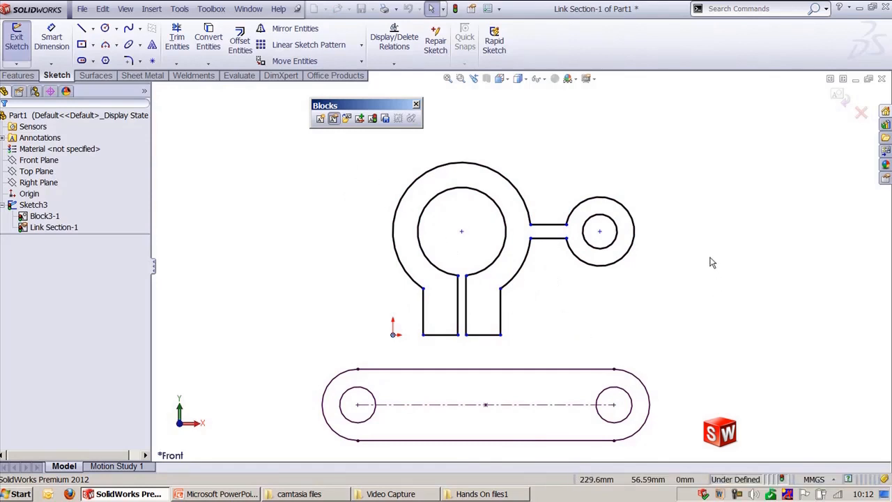
{"action": "left_click", "coordinate": [840, 102]}
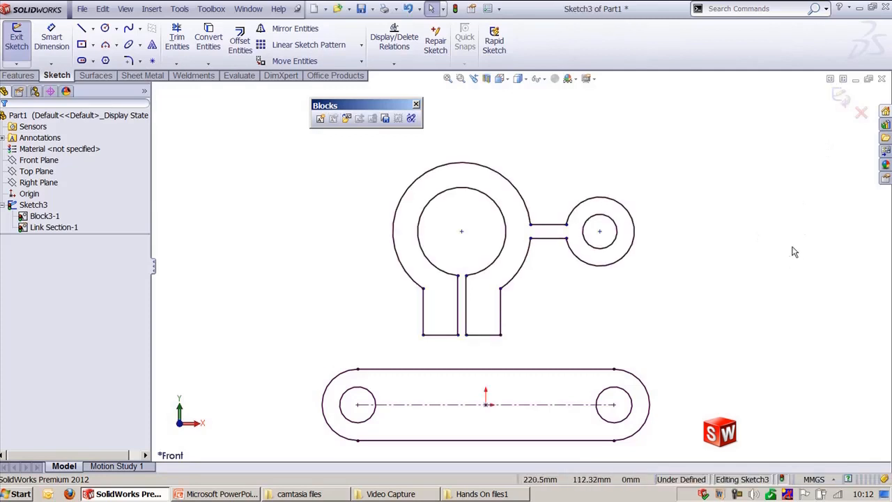
Step: Nudge the Link Section block and the slot block slightly into new positions
{"action": "left_click", "coordinate": [525, 262]}
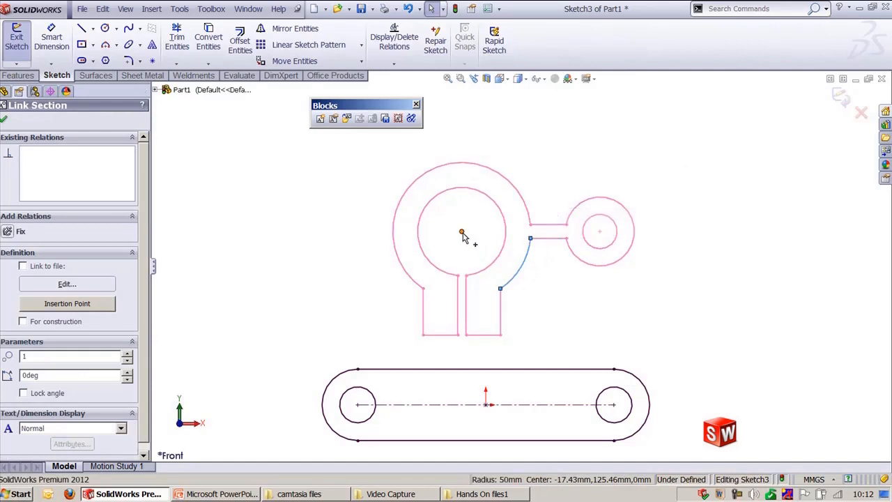
{"action": "mouse_move", "coordinate": [463, 236]}
{"action": "left_mouse_down"}
{"action": "mouse_move", "coordinate": [538, 193]}
{"action": "mouse_move", "coordinate": [537, 213]}
{"action": "mouse_move", "coordinate": [453, 239]}
{"action": "left_mouse_up"}
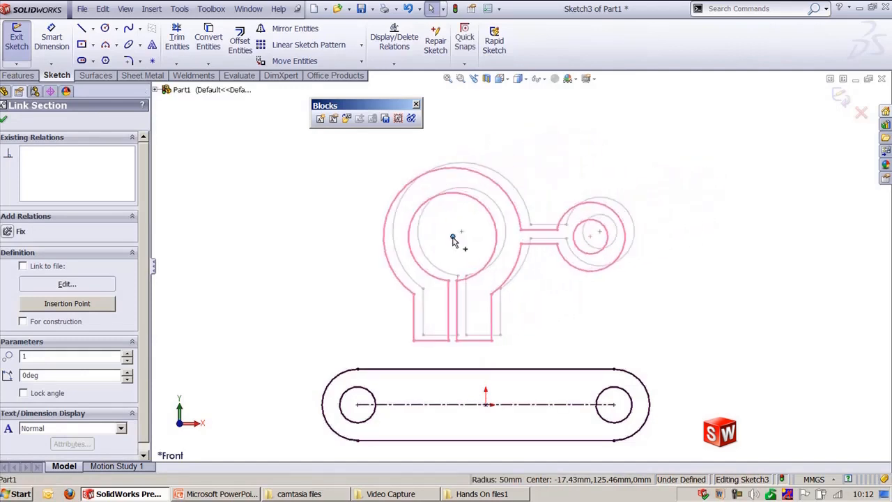
{"action": "mouse_move", "coordinate": [613, 408]}
{"action": "left_mouse_down"}
{"action": "mouse_move", "coordinate": [623, 408]}
{"action": "mouse_move", "coordinate": [609, 408]}
{"action": "left_mouse_up"}
{"action": "left_click", "coordinate": [555, 336]}
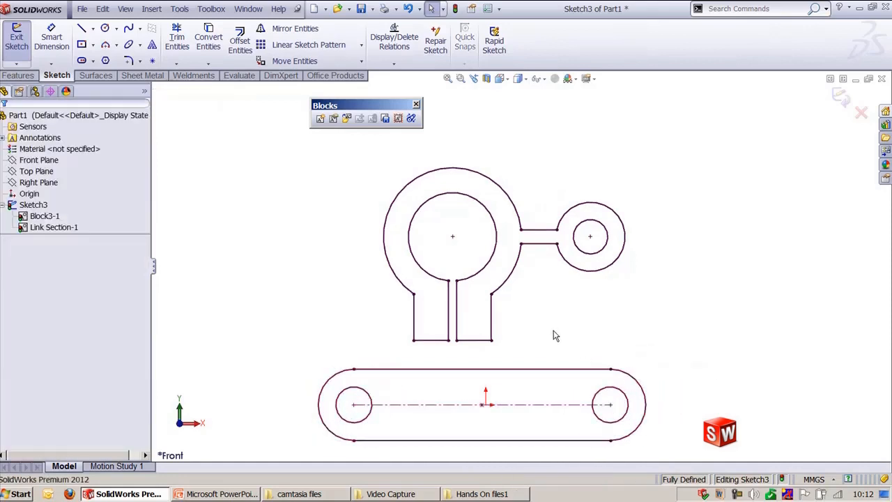
Step: Edit the Link Section block and dimension the small boss's outer radius to 30 mm
{"action": "scroll", "coordinate": [446, 202], "scroll_direction": "down", "scroll_amount": 1}
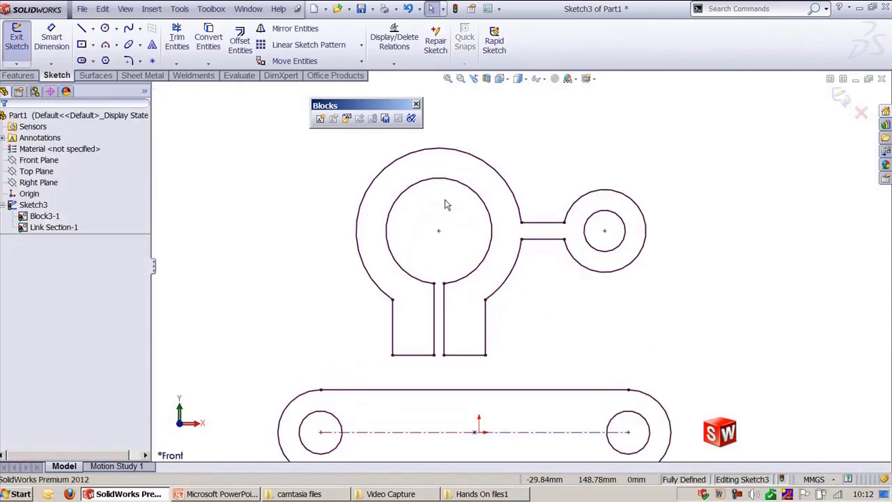
{"action": "left_click", "coordinate": [407, 161]}
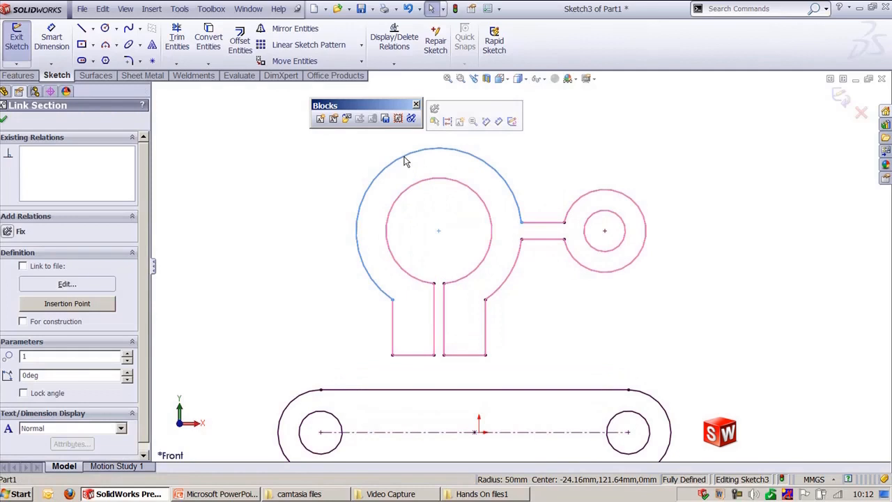
{"action": "left_click", "coordinate": [334, 120]}
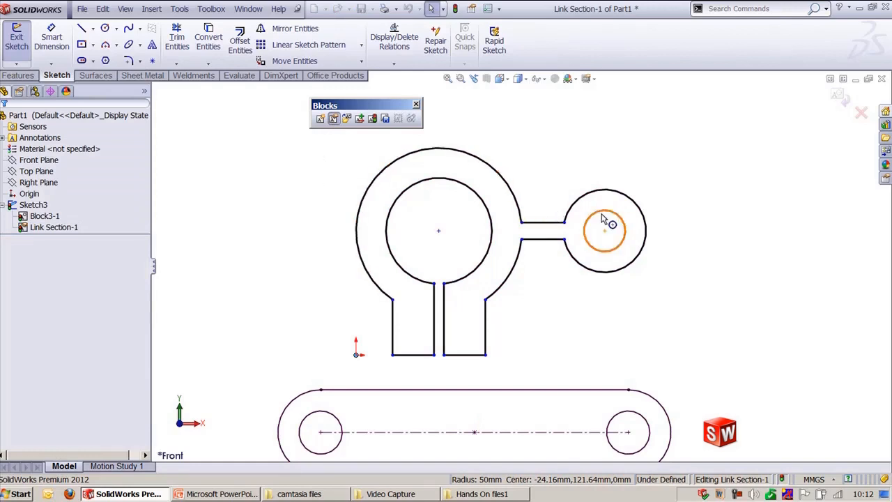
{"action": "key", "text": "d"}
{"action": "left_click", "coordinate": [634, 203]}
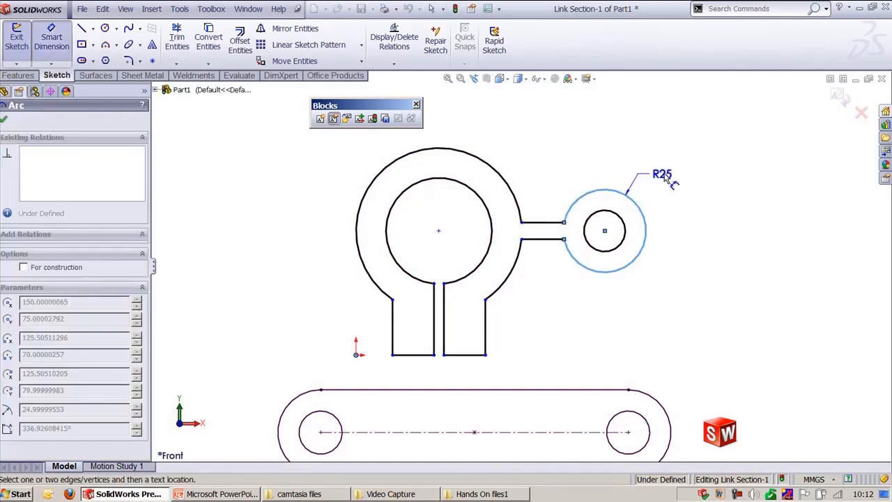
{"action": "left_click", "coordinate": [686, 173]}
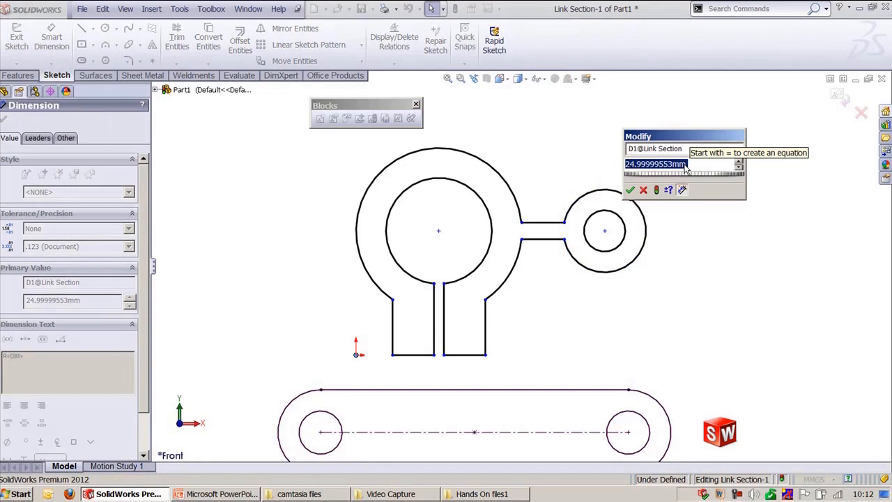
{"action": "type", "text": "30"}
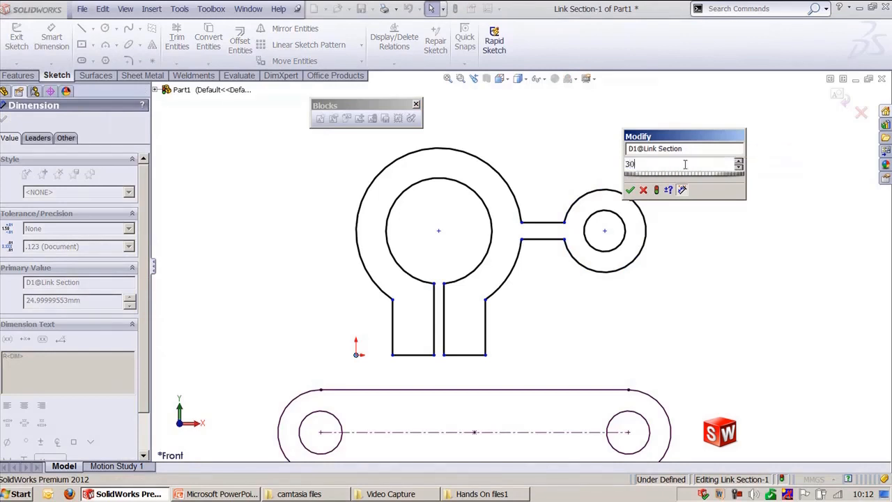
{"action": "key", "text": "Return"}
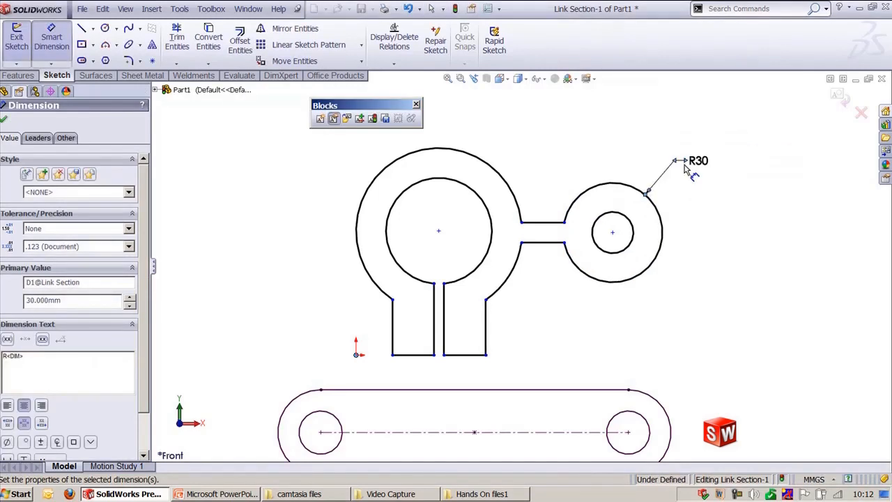
{"action": "left_click", "coordinate": [577, 128]}
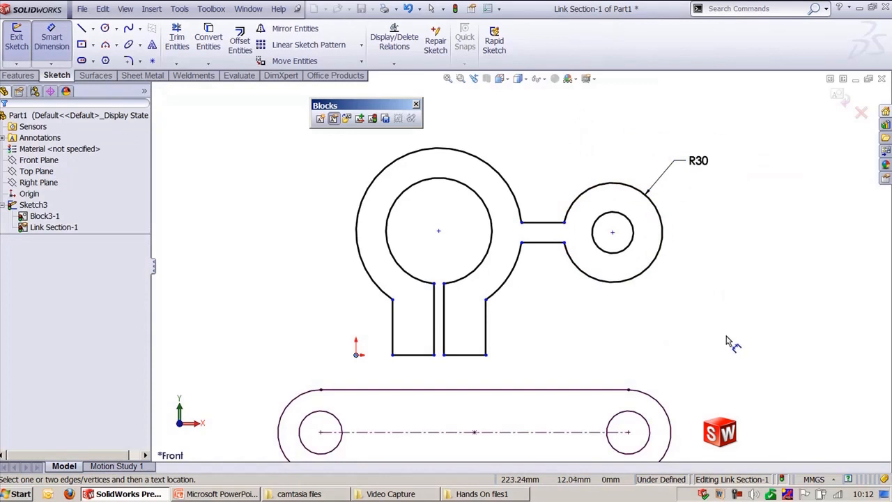
{"action": "key", "text": "Escape"}
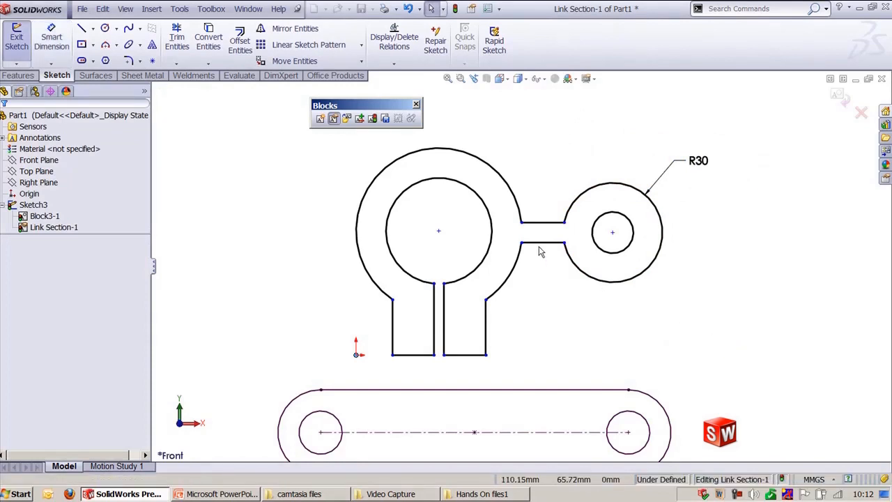
Step: Make both connecting lines horizontal, add a relation between the small boss's circles, and exit the block
{"action": "left_click", "coordinate": [542, 243]}
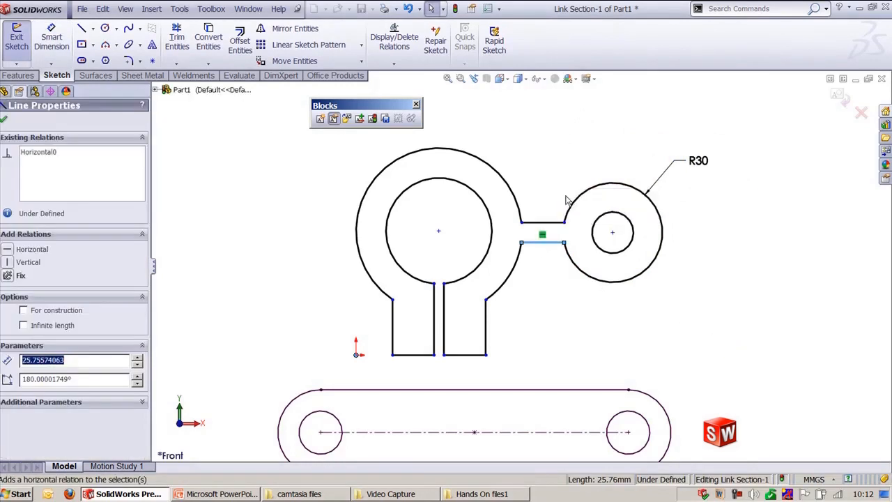
{"action": "left_click", "coordinate": [552, 222]}
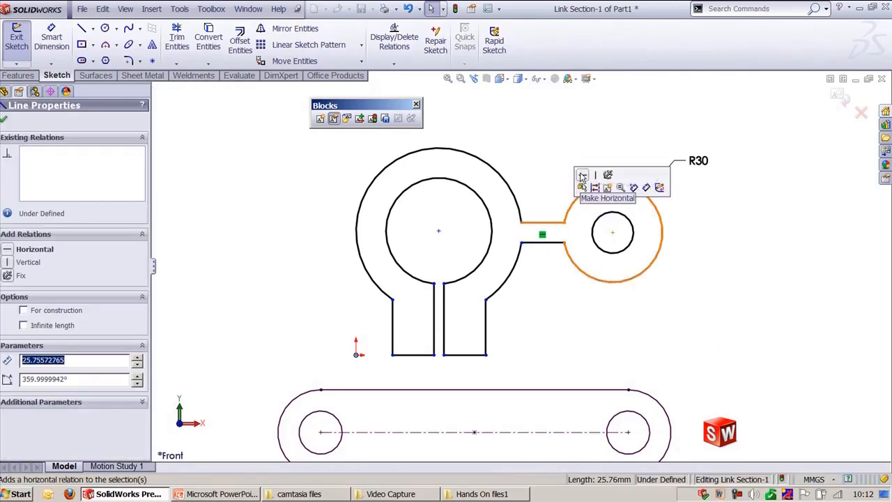
{"action": "left_click", "coordinate": [582, 176]}
{"action": "left_click", "coordinate": [593, 194]}
{"action": "left_click", "coordinate": [617, 261], "text": "ctrl"}
{"action": "left_click", "coordinate": [648, 202]}
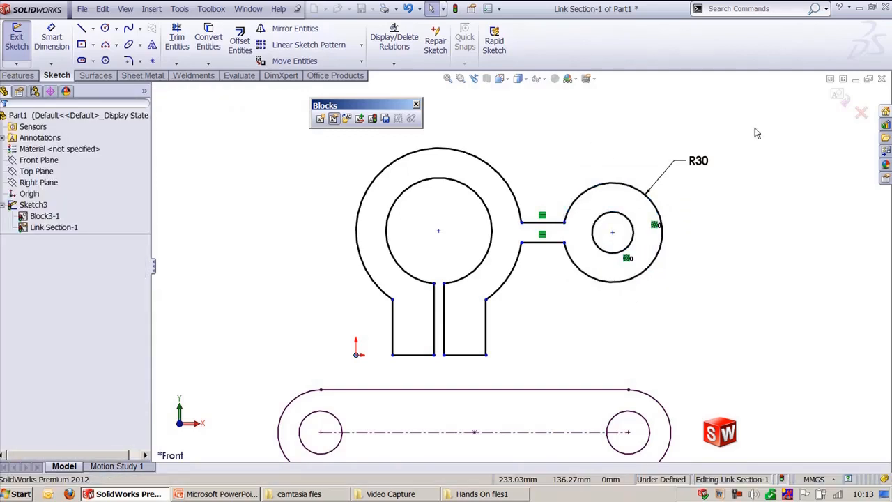
{"action": "left_click", "coordinate": [839, 96]}
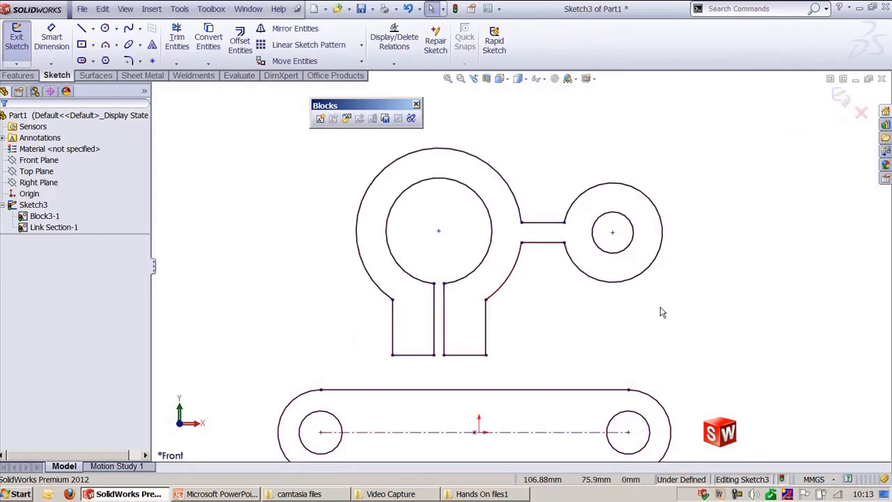
Step: Edit the slot block and draw a small center rectangle centered on the left hole's right edge
{"action": "scroll", "coordinate": [610, 286], "scroll_direction": "up", "scroll_amount": 3}
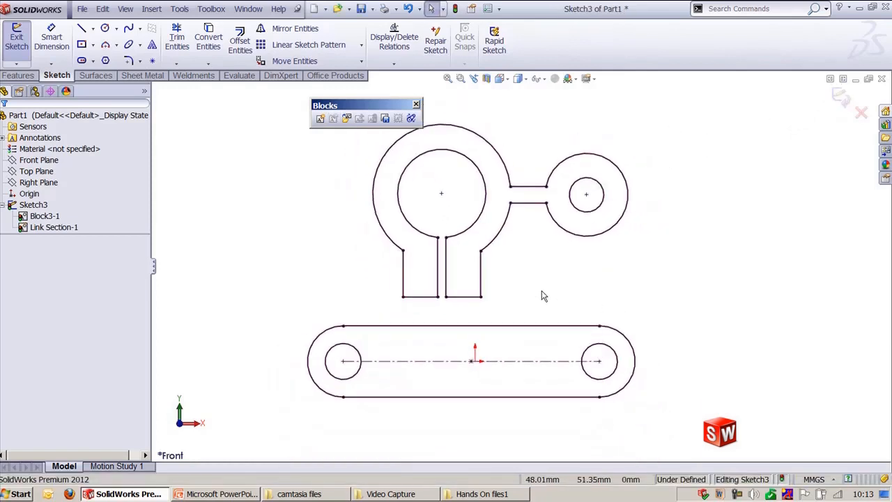
{"action": "middle_click_drag", "start_coordinate": [544, 296], "coordinate": [580, 327], "text": "ctrl"}
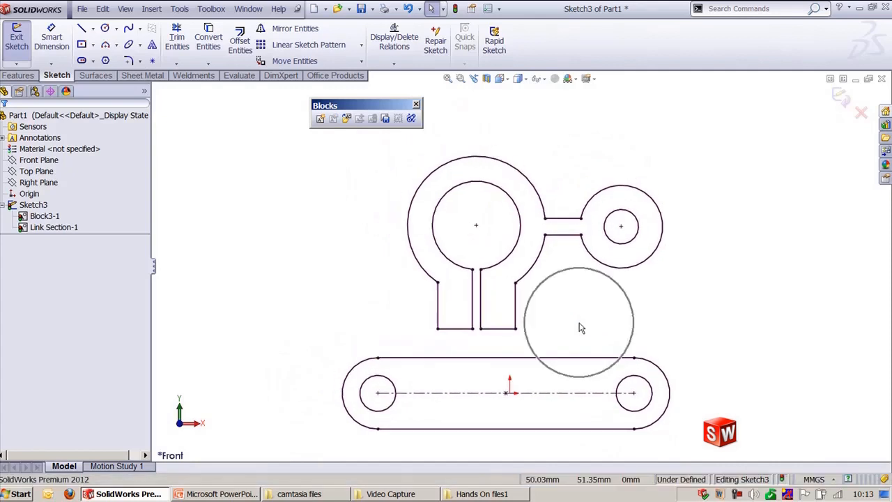
{"action": "left_click", "coordinate": [570, 363]}
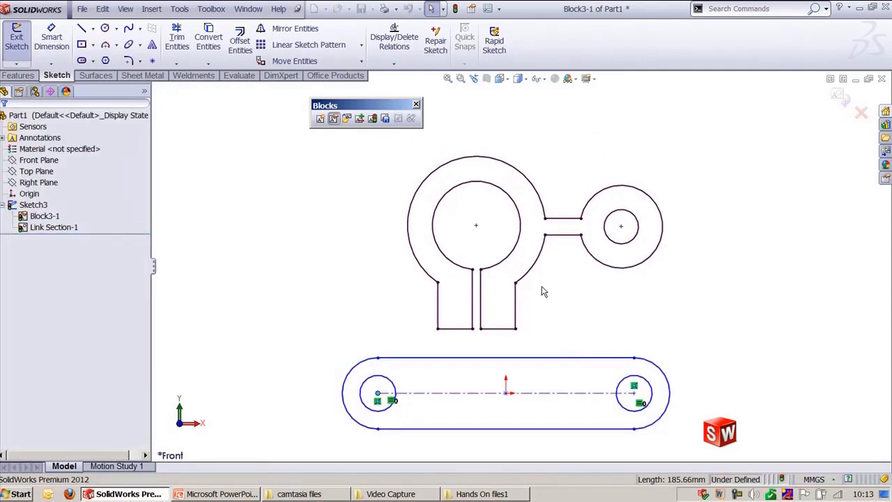
{"action": "left_click", "coordinate": [105, 28]}
{"action": "left_click", "coordinate": [81, 43]}
{"action": "scroll", "coordinate": [395, 382], "scroll_direction": "down", "scroll_amount": 8}
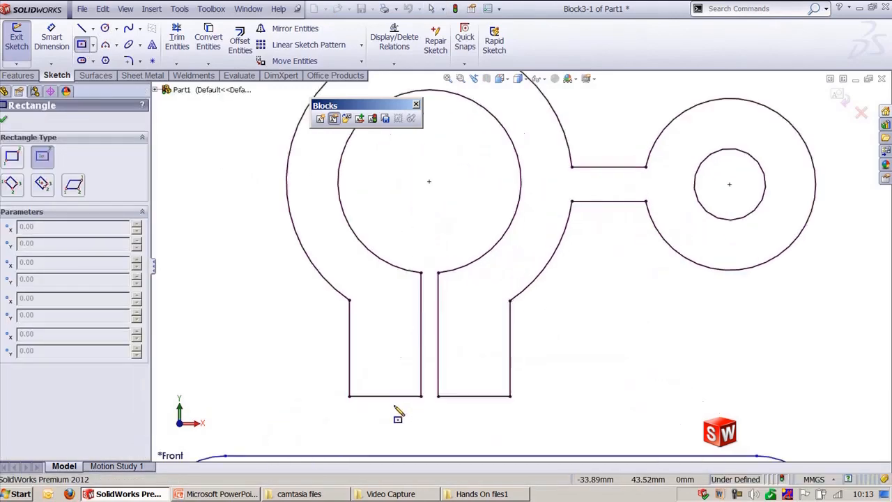
{"action": "middle_click_drag", "start_coordinate": [417, 166], "coordinate": [485, 270], "text": "ctrl"}
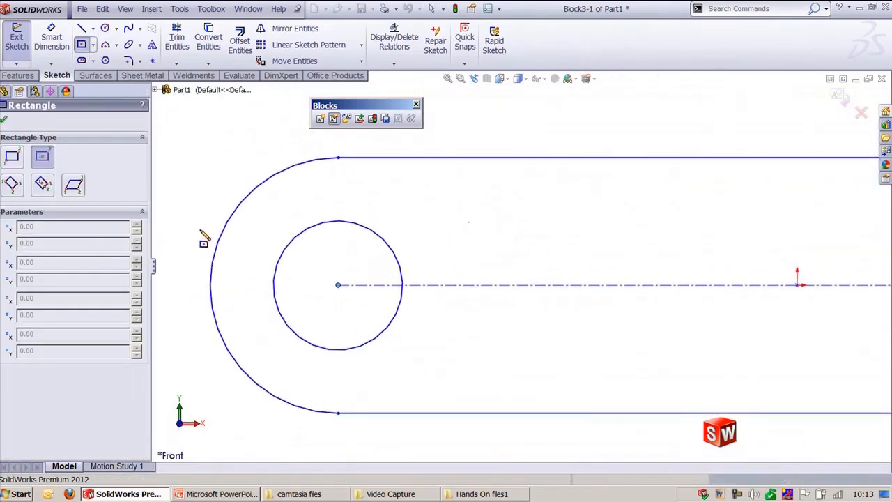
{"action": "left_click", "coordinate": [402, 285]}
{"action": "left_click", "coordinate": [421, 310]}
{"action": "key", "text": "Escape"}
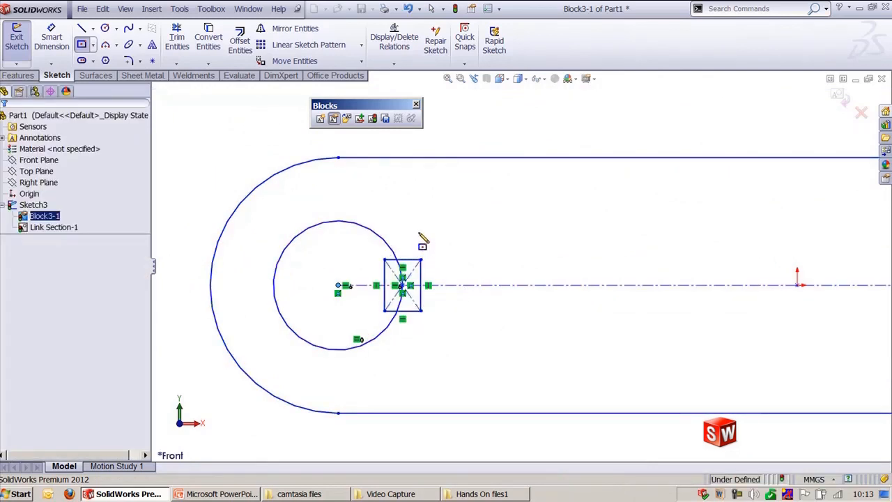
Step: Trim the rectangle and hole edges with Power trim to form a keyway notch in the left hole
{"action": "scroll", "coordinate": [362, 278], "scroll_direction": "down", "scroll_amount": 2}
{"action": "key", "text": "t"}
{"action": "scroll", "coordinate": [361, 274], "scroll_direction": "down", "scroll_amount": 2}
{"action": "middle_click_drag", "start_coordinate": [365, 274], "coordinate": [514, 286], "text": "ctrl"}
{"action": "scroll", "coordinate": [416, 302], "scroll_direction": "down", "scroll_amount": 1}
{"action": "left_click", "coordinate": [13, 201]}
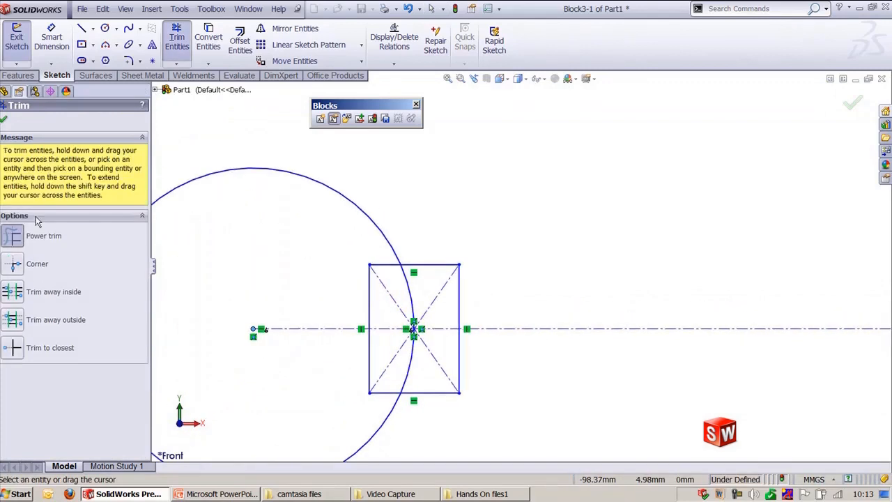
{"action": "mouse_move", "coordinate": [426, 296]}
{"action": "left_mouse_down"}
{"action": "mouse_move", "coordinate": [376, 277]}
{"action": "mouse_move", "coordinate": [372, 254]}
{"action": "mouse_move", "coordinate": [368, 339]}
{"action": "mouse_move", "coordinate": [409, 366]}
{"action": "mouse_move", "coordinate": [426, 350]}
{"action": "mouse_move", "coordinate": [374, 394]}
{"action": "mouse_move", "coordinate": [436, 338]}
{"action": "mouse_move", "coordinate": [412, 300]}
{"action": "left_mouse_up"}
{"action": "left_click", "coordinate": [150, 81]}
{"action": "left_click_drag", "start_coordinate": [421, 350], "coordinate": [424, 298]}
{"action": "scroll", "coordinate": [468, 319], "scroll_direction": "down", "scroll_amount": 3}
{"action": "scroll", "coordinate": [516, 317], "scroll_direction": "up", "scroll_amount": 4}
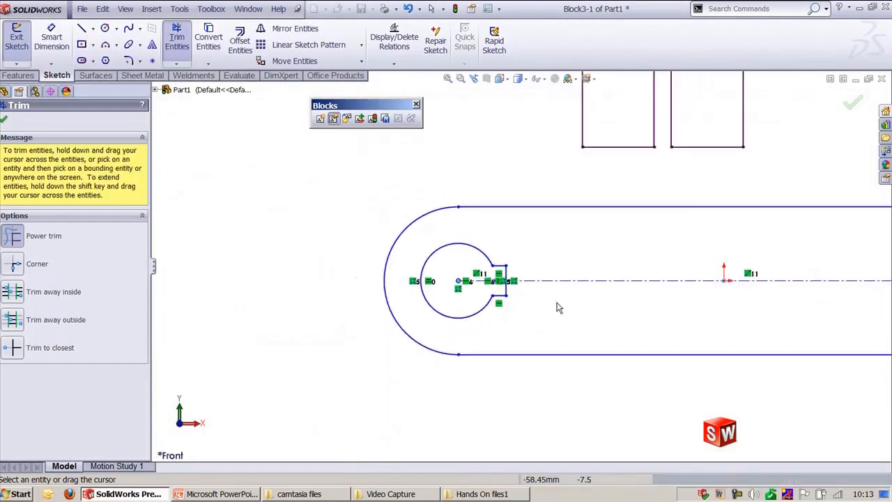
{"action": "key", "text": "Escape"}
{"action": "scroll", "coordinate": [398, 234], "scroll_direction": "up", "scroll_amount": 2}
{"action": "middle_click_drag", "start_coordinate": [396, 235], "coordinate": [308, 327], "text": "ctrl"}
{"action": "key", "text": "f"}
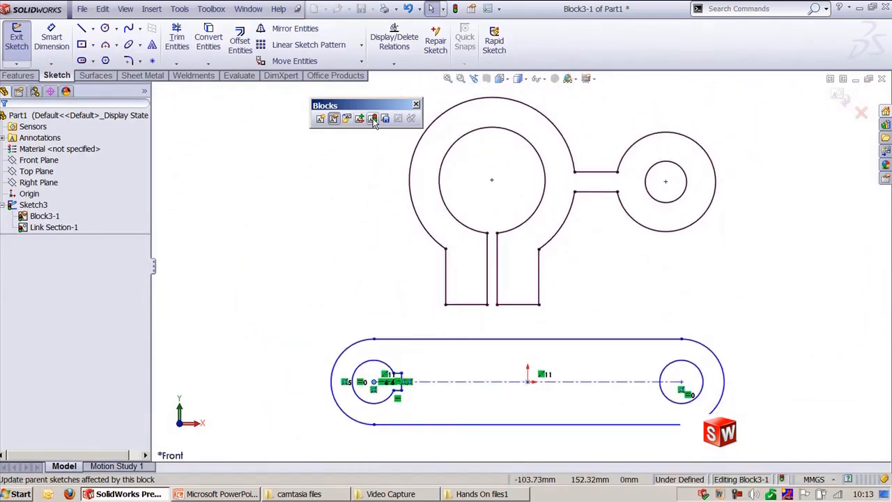
{"action": "left_click", "coordinate": [386, 119]}
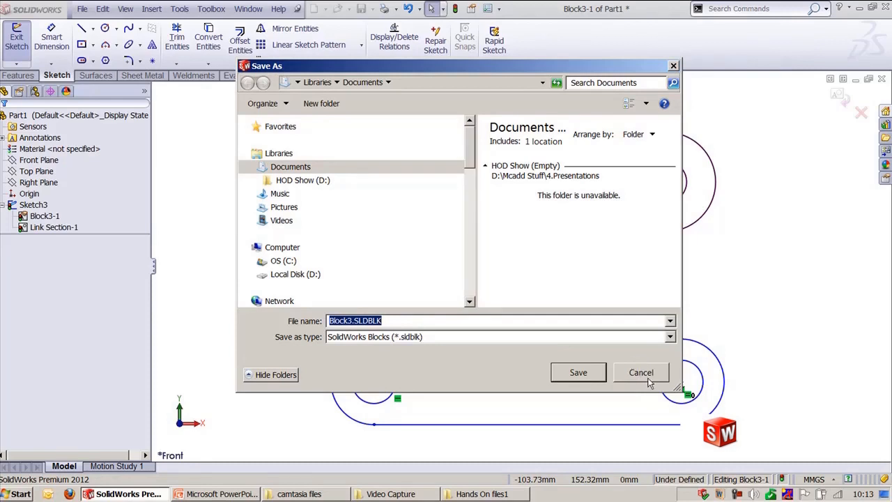
{"action": "left_click", "coordinate": [641, 373]}
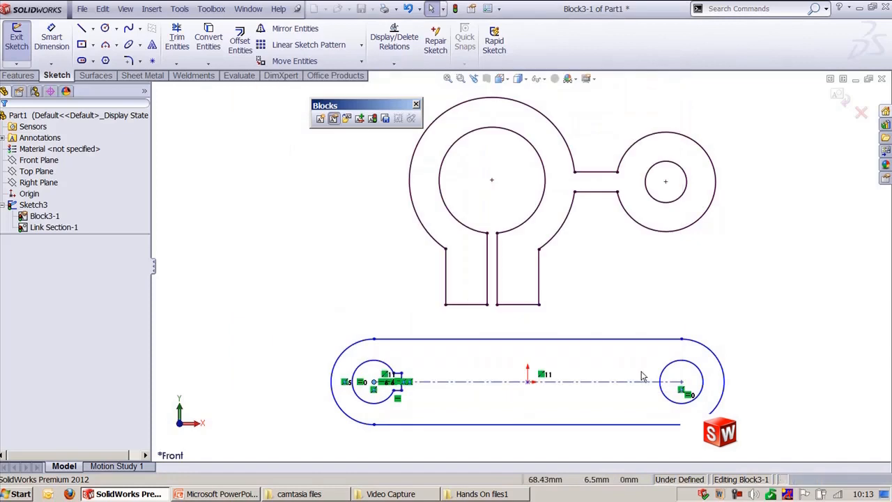
Step: Update the parent sketches affected by the block and exit block editing
{"action": "left_click", "coordinate": [376, 122]}
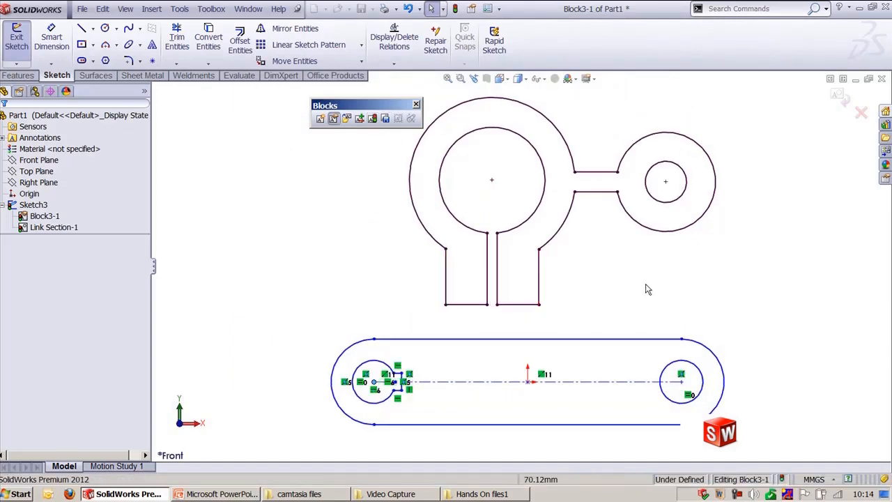
{"action": "left_click", "coordinate": [836, 96]}
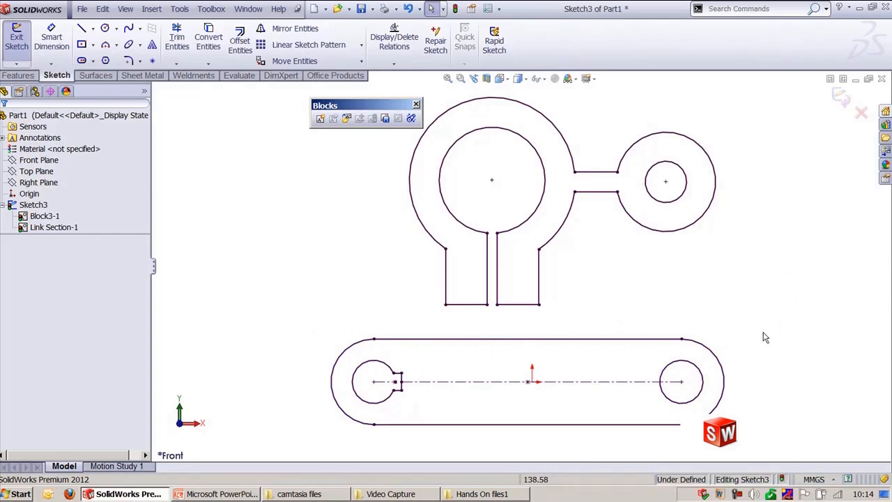
Step: Insert another instance of Block3, placing it on the slot's right hole
{"action": "key", "text": "f"}
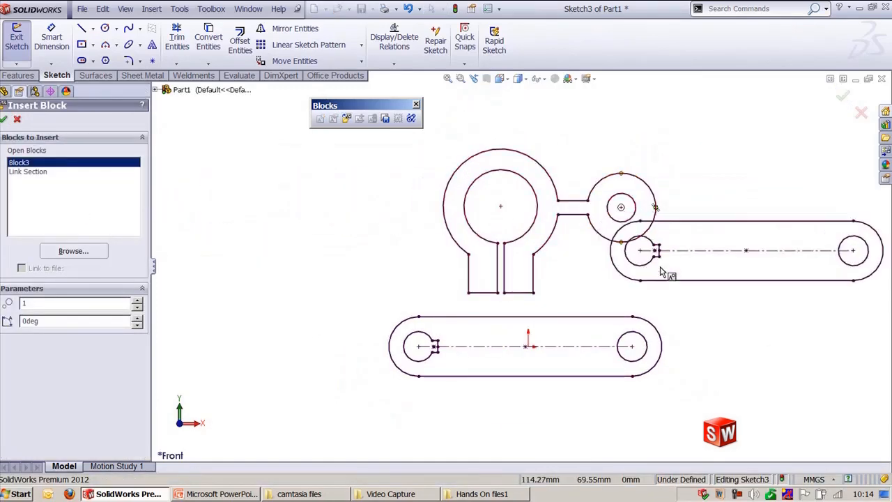
{"action": "middle_click_drag", "start_coordinate": [677, 276], "coordinate": [516, 332], "text": "ctrl"}
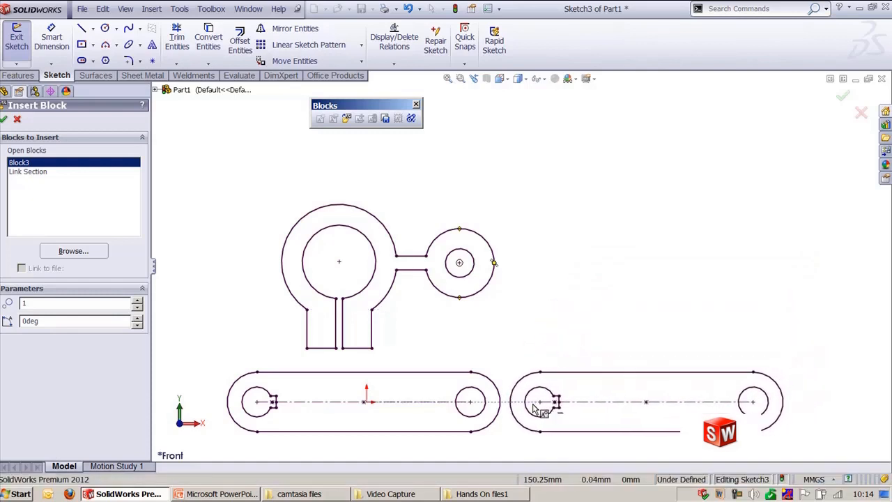
{"action": "left_click", "coordinate": [470, 402]}
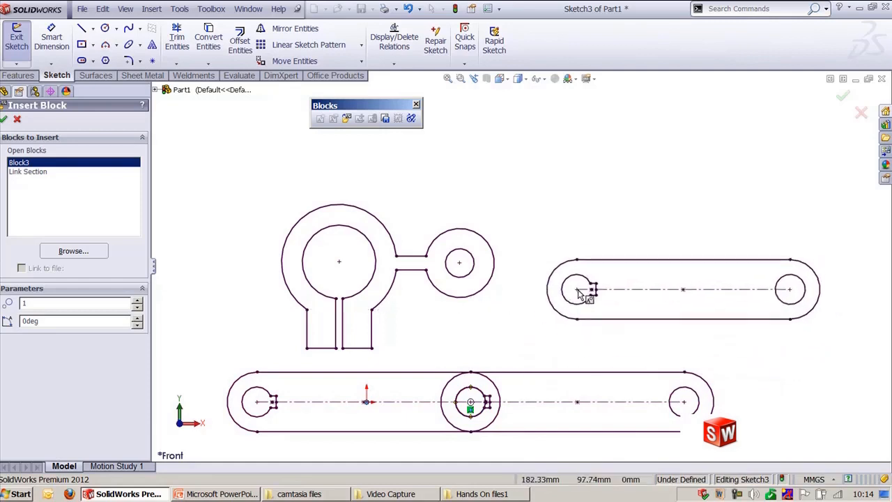
{"action": "key", "text": "Escape"}
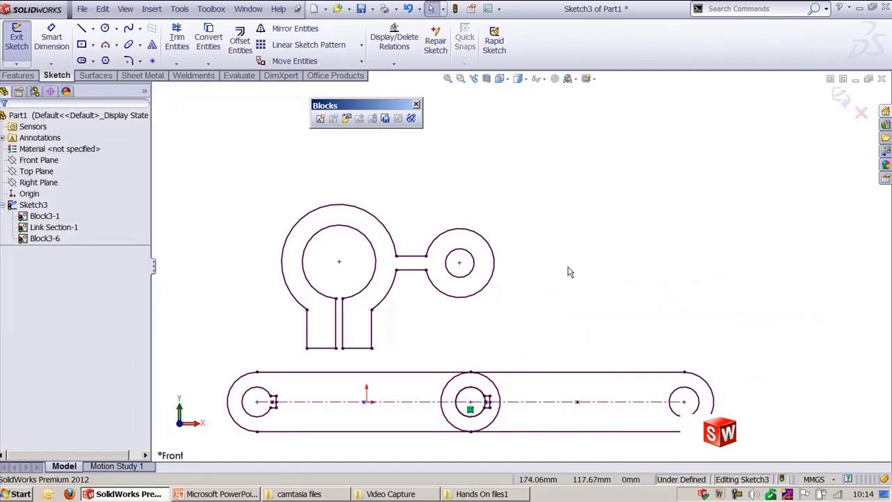
Step: Delete the newly inserted block instance
{"action": "mouse_move", "coordinate": [568, 295]}
{"action": "middle_mouse_down", "text": "ctrl"}
{"action": "mouse_move", "coordinate": [617, 270]}
{"action": "mouse_move", "coordinate": [626, 279]}
{"action": "middle_mouse_up", "text": "ctrl"}
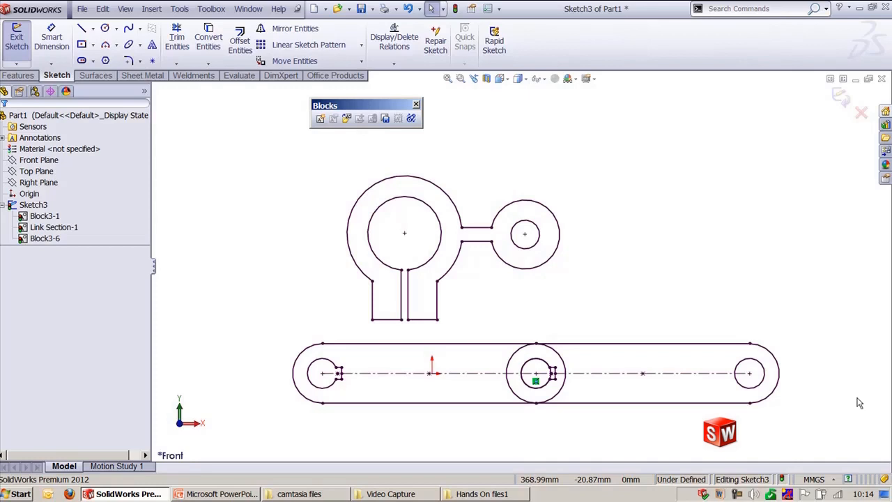
{"action": "key", "text": "Delete"}
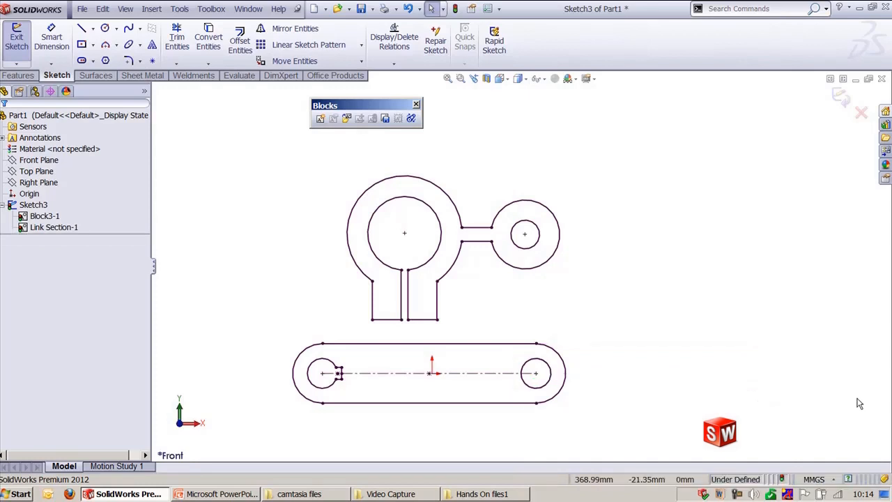
Step: Explode the slot block into individual sketch entities
{"action": "middle_click_drag", "start_coordinate": [643, 329], "coordinate": [729, 332], "text": "ctrl"}
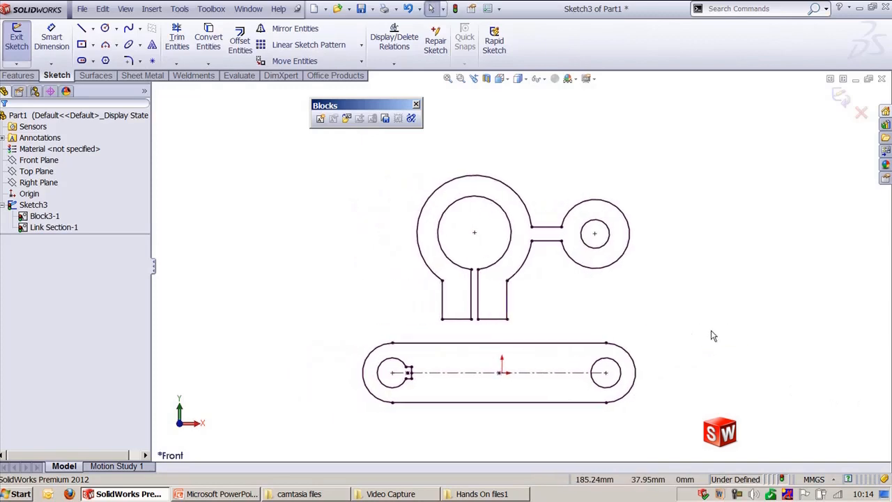
{"action": "scroll", "coordinate": [677, 335], "scroll_direction": "down", "scroll_amount": 1}
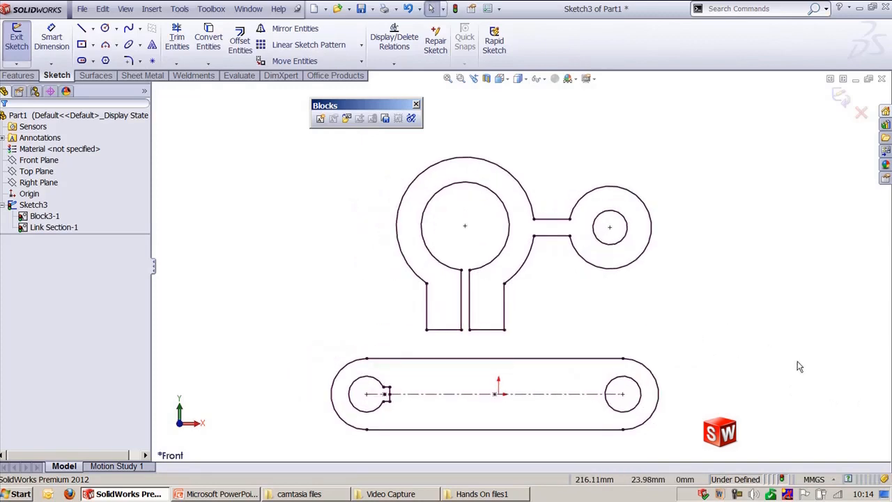
{"action": "right_click", "coordinate": [575, 361]}
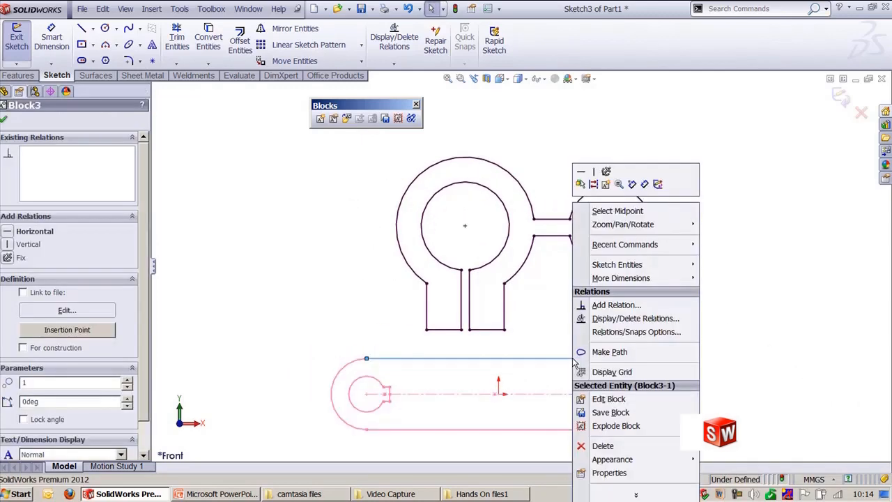
{"action": "left_click", "coordinate": [623, 428]}
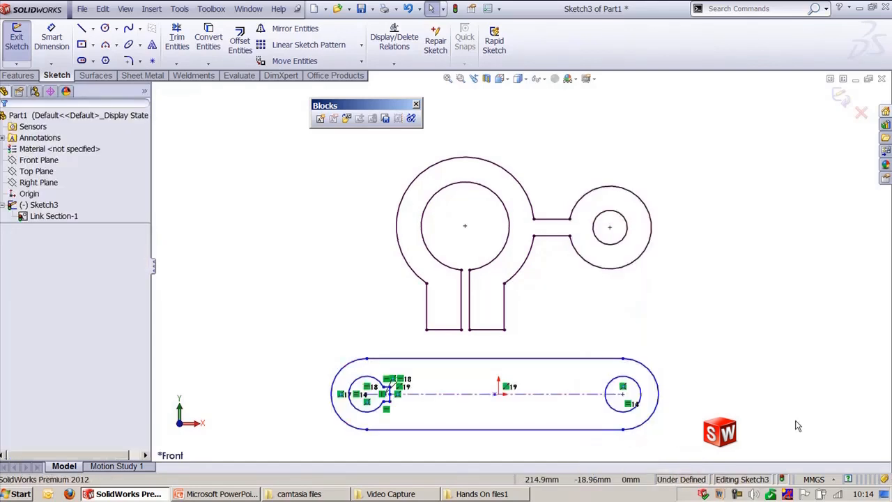
{"action": "scroll", "coordinate": [446, 386], "scroll_direction": "down", "scroll_amount": 2}
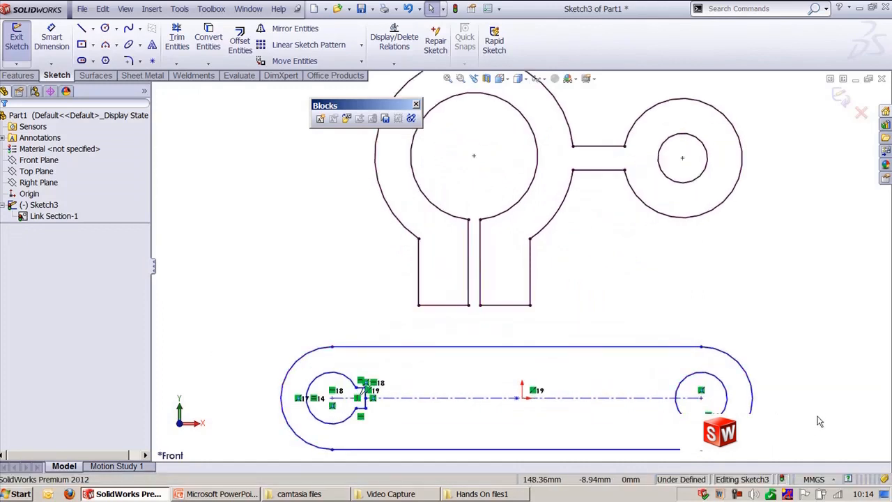
{"action": "key", "text": "f"}
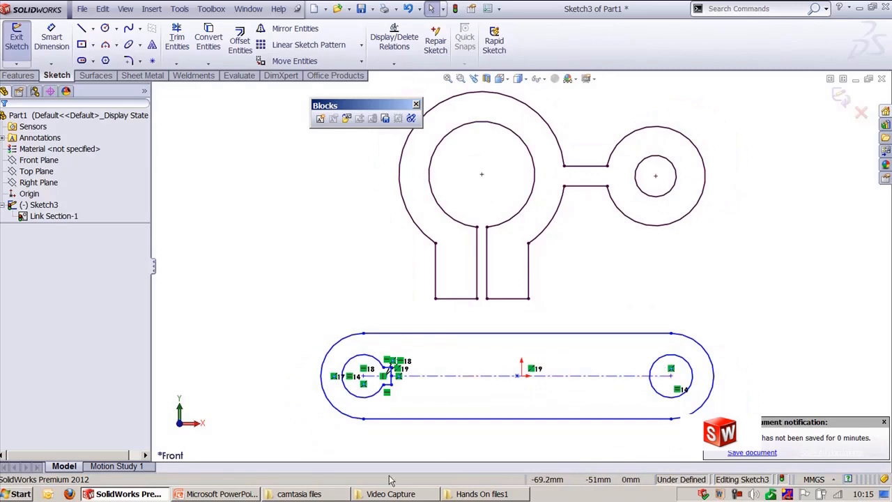
{"action": "left_click", "coordinate": [255, 494]}
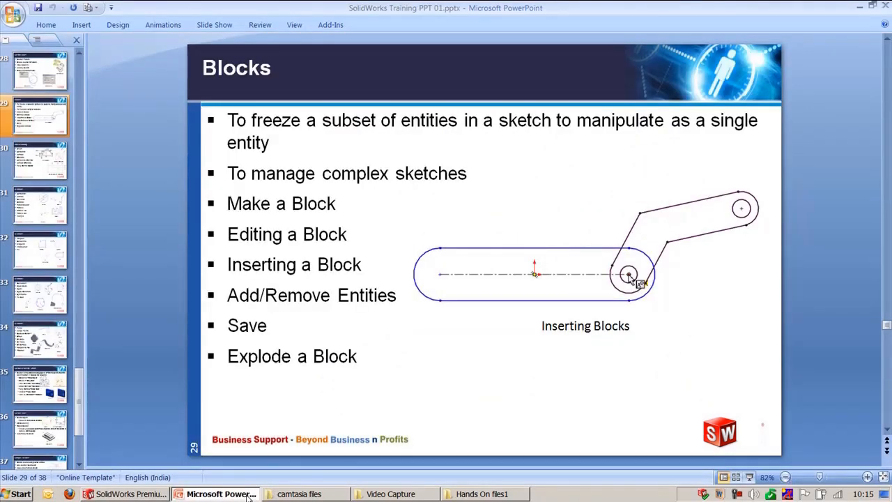
{"action": "left_click", "coordinate": [247, 495]}
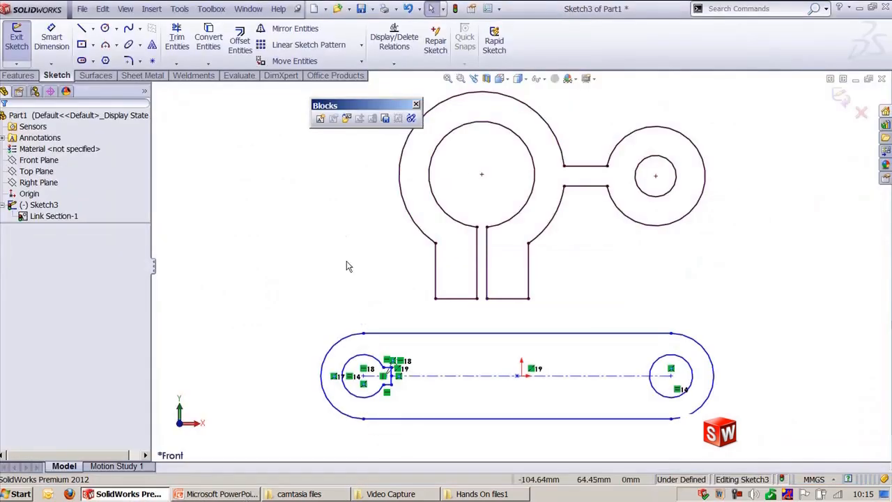
Step: Try to save the block to a file
{"action": "left_click", "coordinate": [385, 120]}
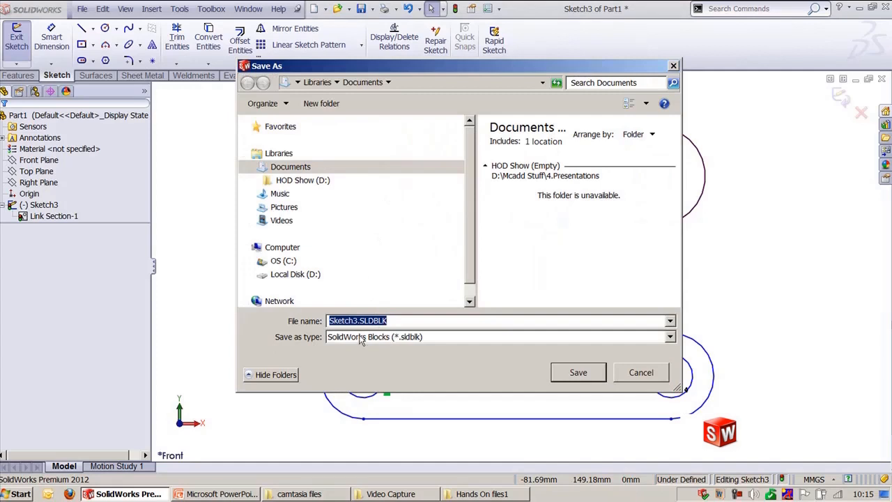
{"action": "left_click", "coordinate": [641, 374]}
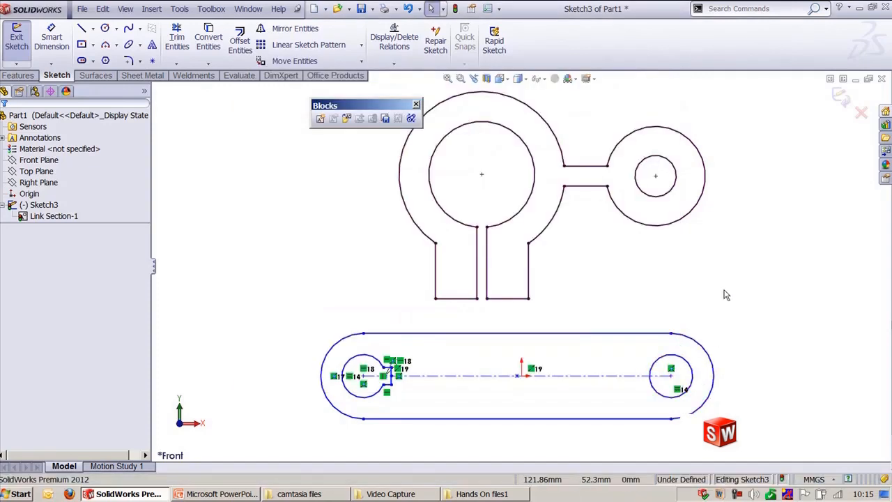
Step: Dimension the length of the stepped profile's top edge with Smart Dimension
{"action": "scroll", "coordinate": [686, 281], "scroll_direction": "down", "scroll_amount": 2}
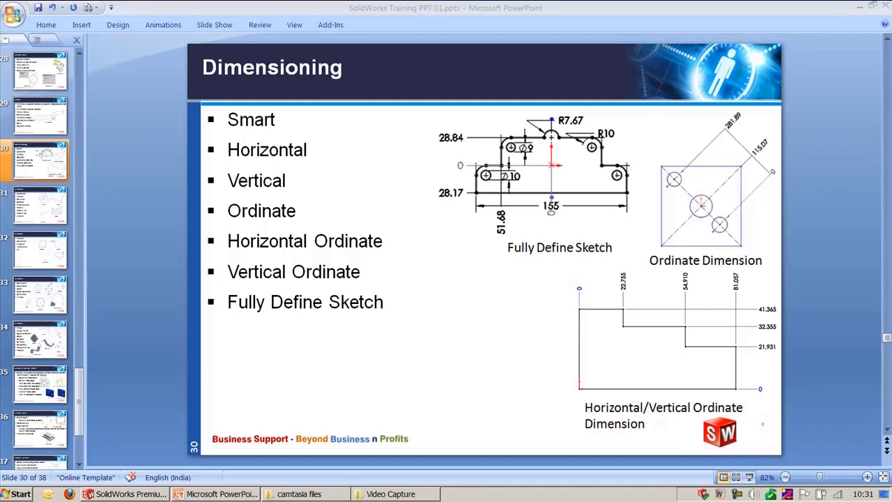
{"action": "left_click", "coordinate": [139, 493]}
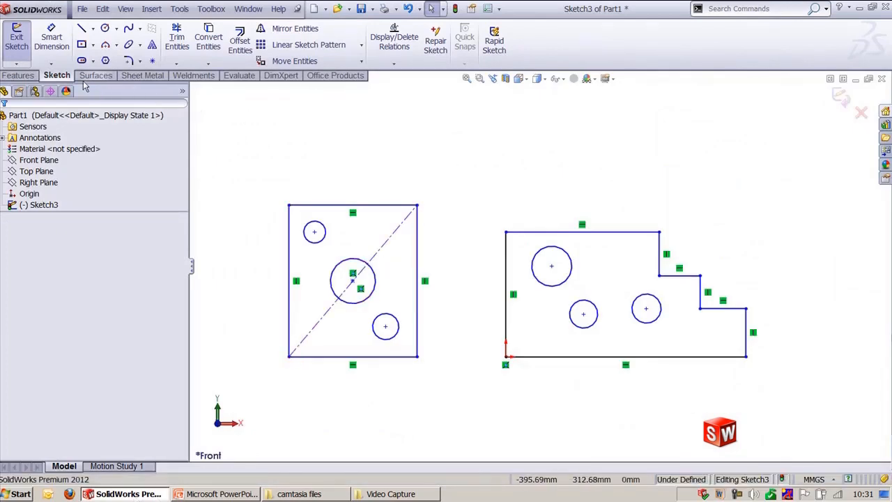
{"action": "left_click", "coordinate": [49, 65]}
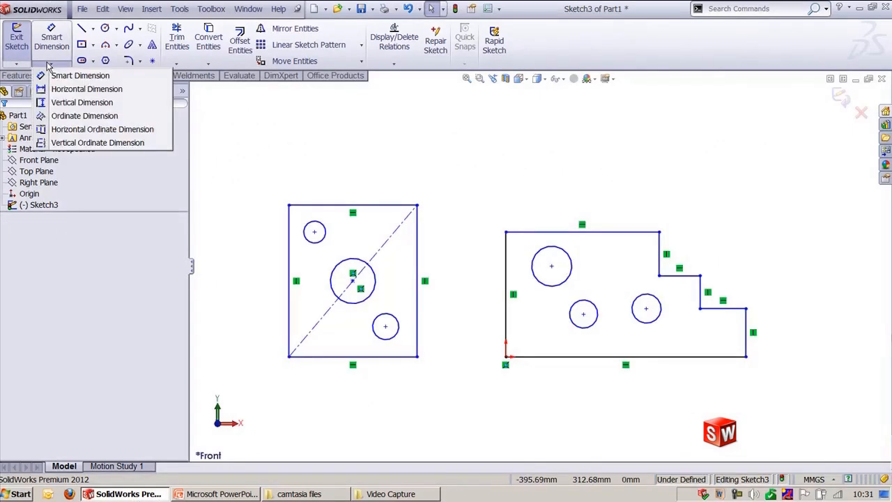
{"action": "left_click", "coordinate": [70, 76]}
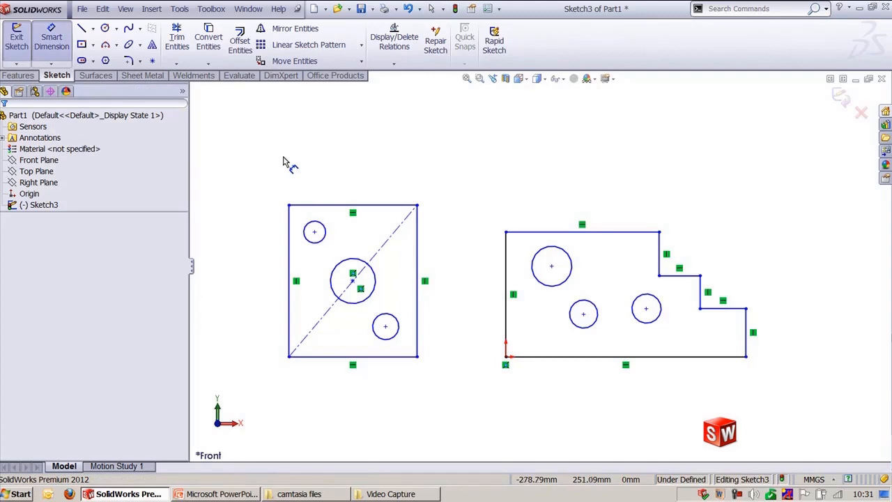
{"action": "left_click", "coordinate": [539, 232]}
{"action": "left_click", "coordinate": [563, 194]}
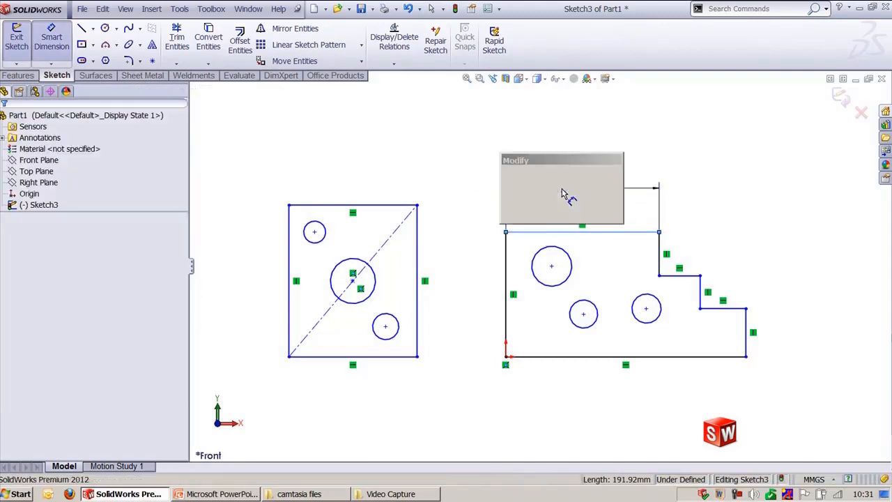
{"action": "key", "text": "Return"}
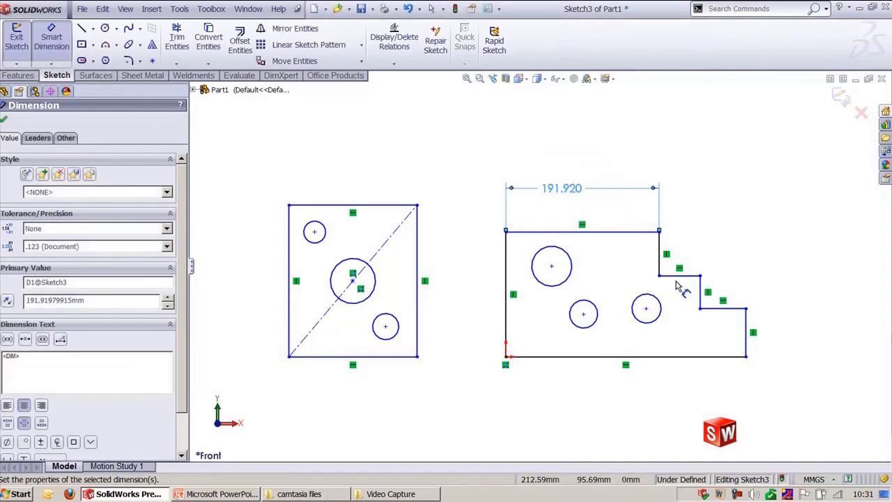
Step: Preview dimensions on the step's vertical edge and the right circle without placing them
{"action": "left_click", "coordinate": [699, 290]}
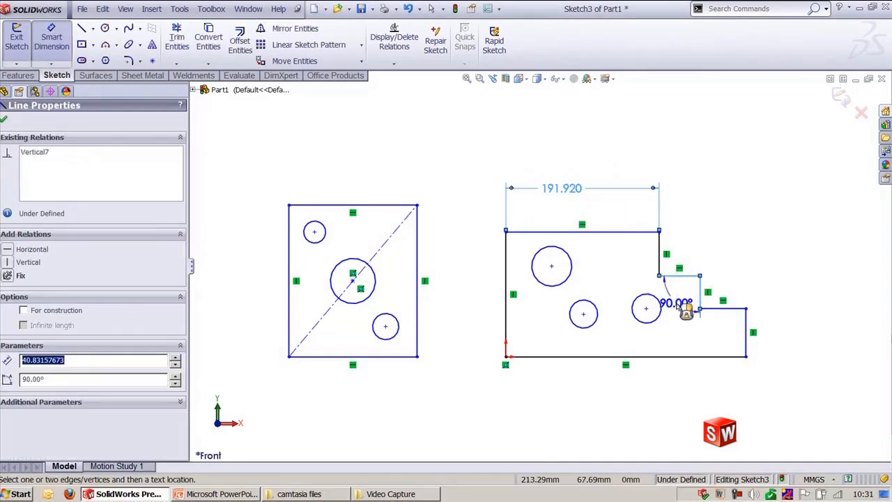
{"action": "key", "text": "Escape"}
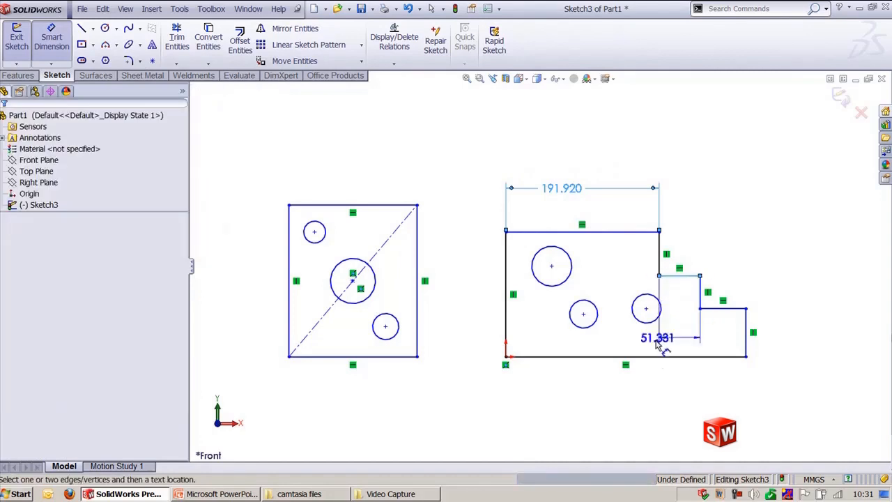
{"action": "left_click", "coordinate": [656, 319]}
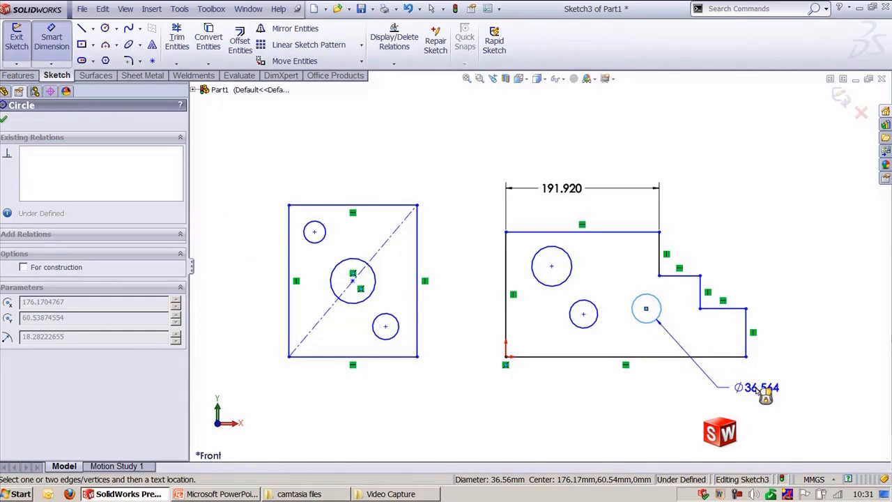
{"action": "key", "text": "Escape"}
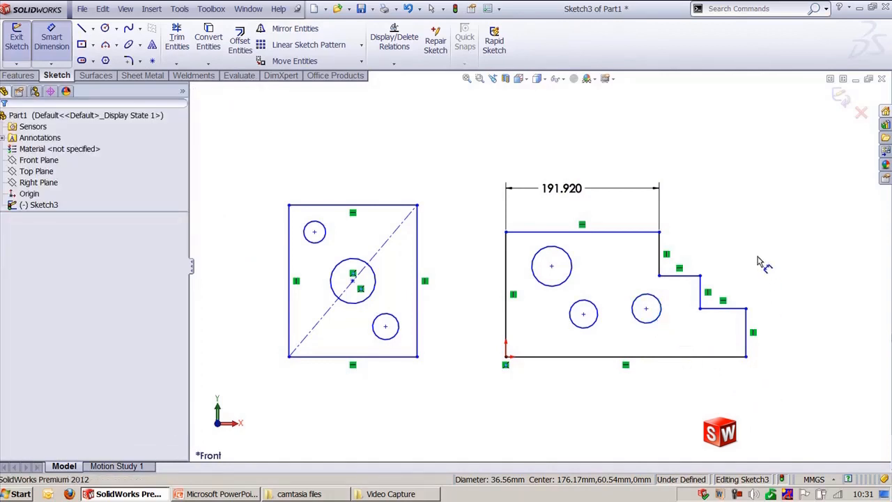
{"action": "key", "text": "Escape"}
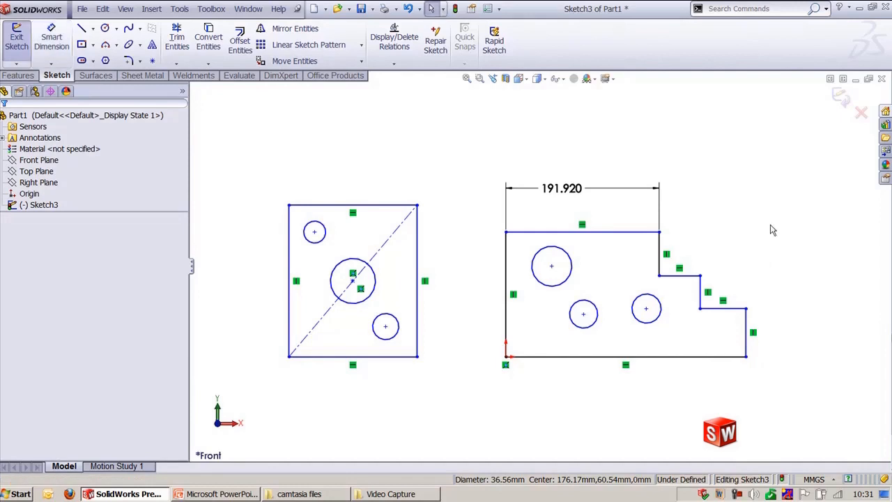
Step: Delete the top edge's length dimension
{"action": "left_click", "coordinate": [550, 189]}
{"action": "key", "text": "Delete"}
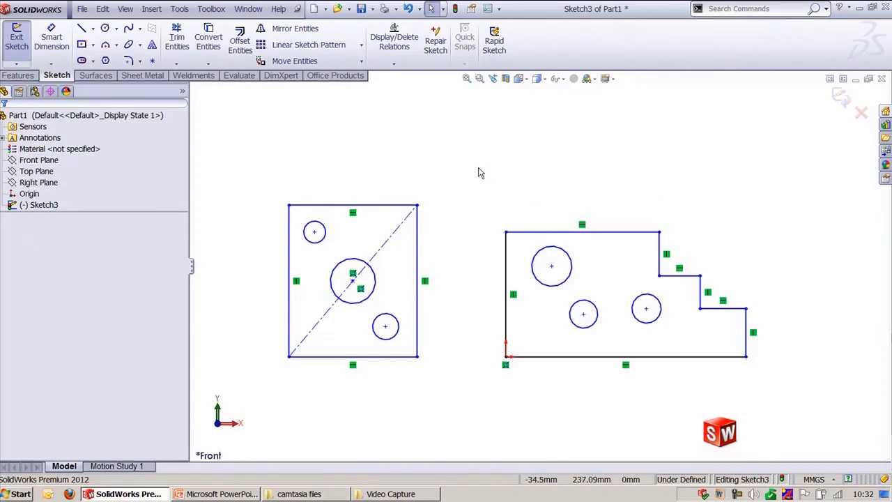
Step: Dimension the length of the stepped profile's top edge with Smart Dimension
{"action": "key", "text": "d"}
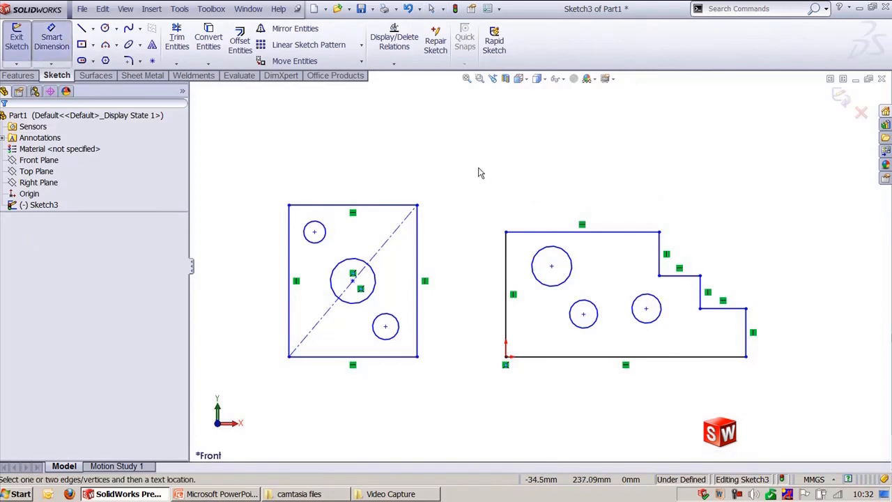
{"action": "left_click", "coordinate": [558, 234]}
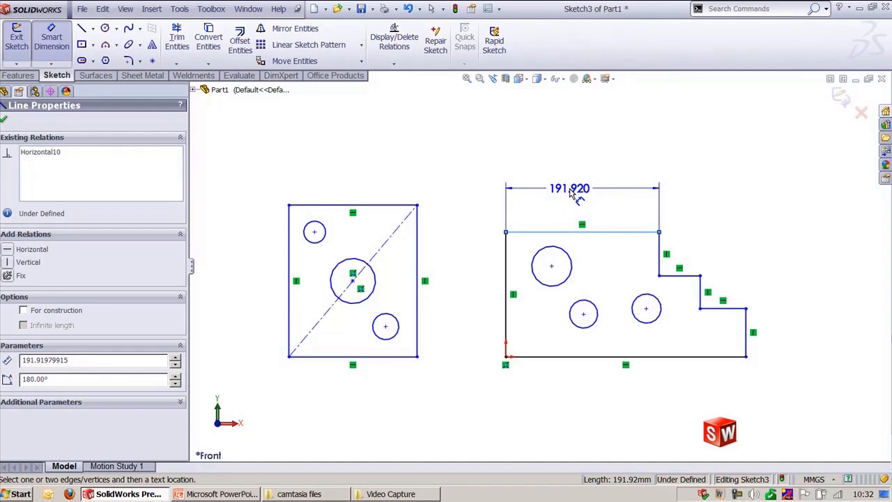
{"action": "left_click", "coordinate": [572, 194]}
Step: Set the top edge's length to 211.92 mm by spinning the value in 10 mm increments and confirm
{"action": "left_click_drag", "start_coordinate": [572, 167], "coordinate": [581, 121]}
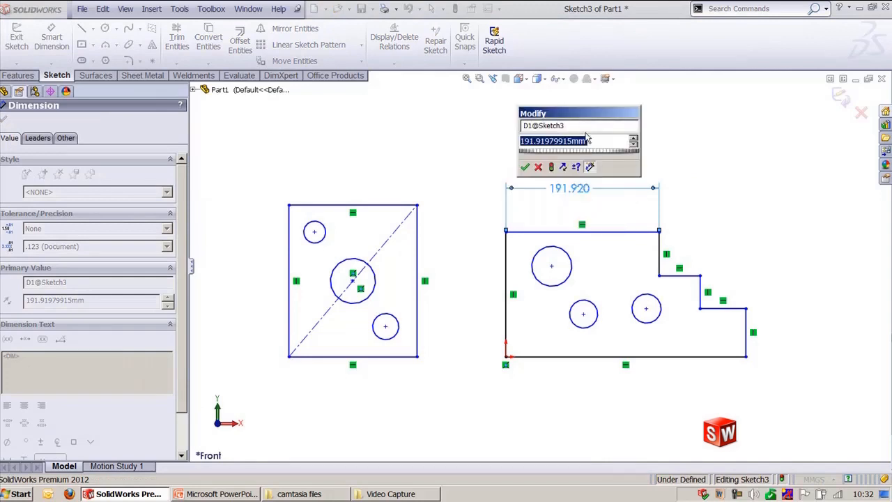
{"action": "left_click", "coordinate": [584, 127]}
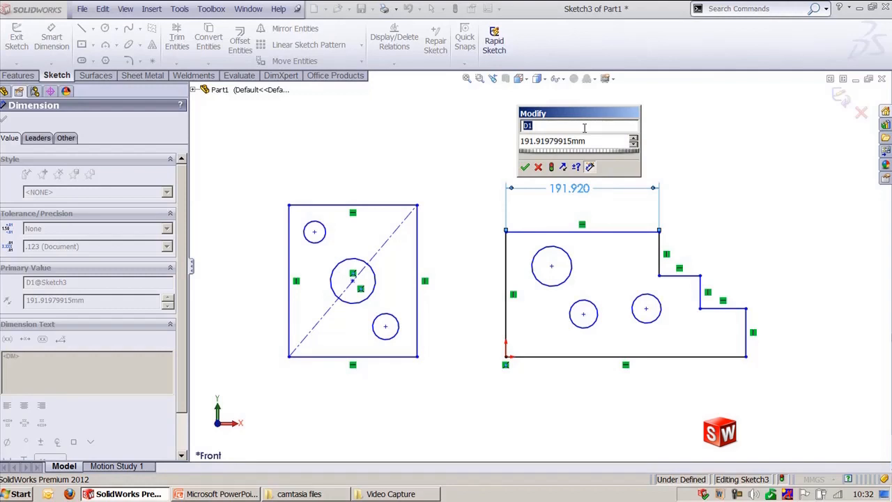
{"action": "left_click", "coordinate": [586, 140]}
{"action": "scroll", "coordinate": [607, 138], "scroll_direction": "up", "scroll_amount": 2}
{"action": "scroll", "coordinate": [608, 138], "scroll_direction": "down", "scroll_amount": 2}
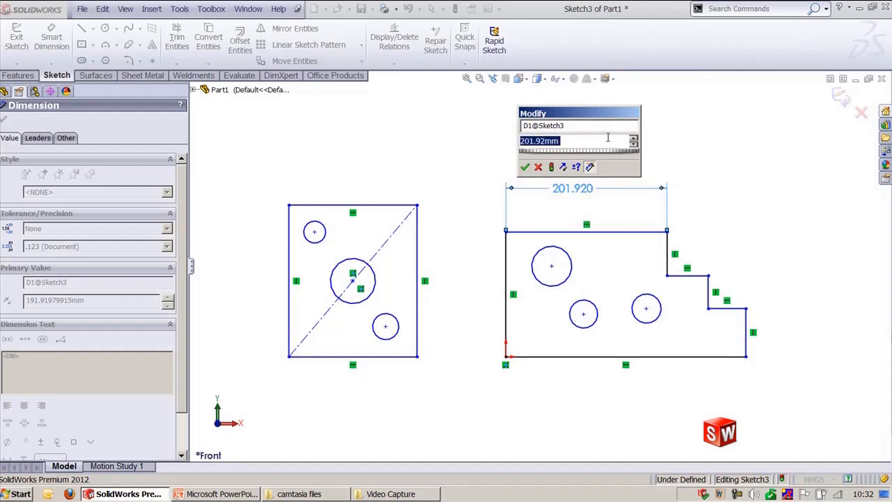
{"action": "scroll", "coordinate": [608, 138], "scroll_direction": "up", "scroll_amount": 2}
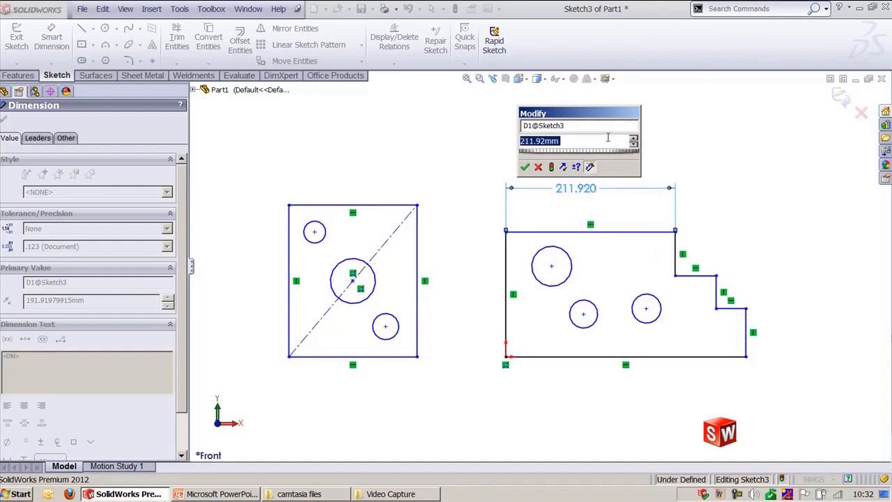
{"action": "scroll", "coordinate": [608, 138], "scroll_direction": "up", "scroll_amount": 1}
{"action": "scroll", "coordinate": [608, 138], "scroll_direction": "down", "scroll_amount": 1}
{"action": "left_click", "coordinate": [576, 167]}
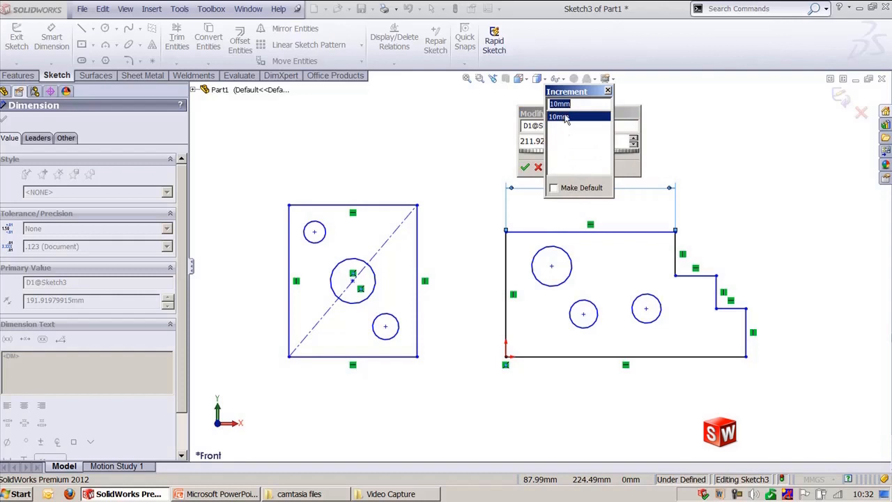
{"action": "left_click", "coordinate": [607, 92]}
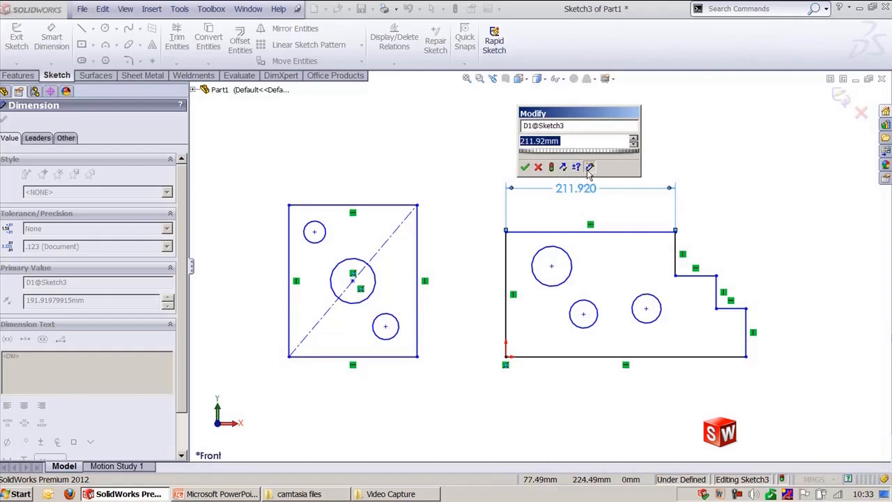
{"action": "left_click", "coordinate": [525, 168]}
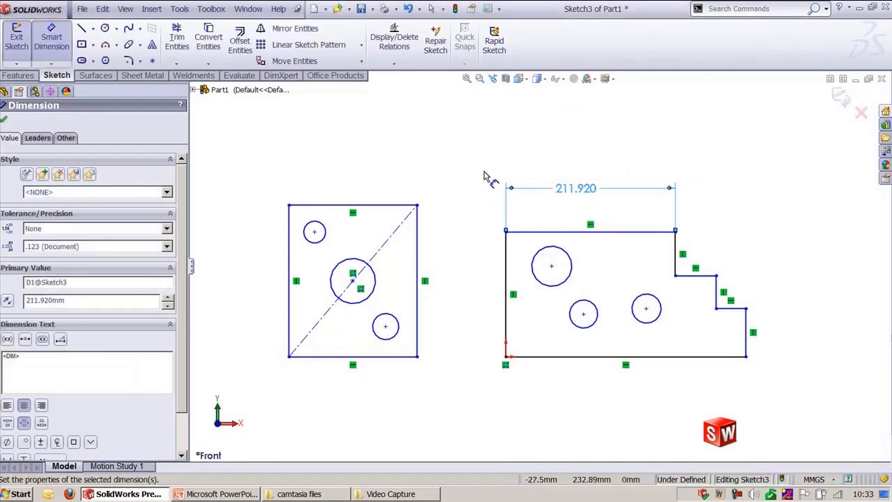
{"action": "key", "text": "Escape"}
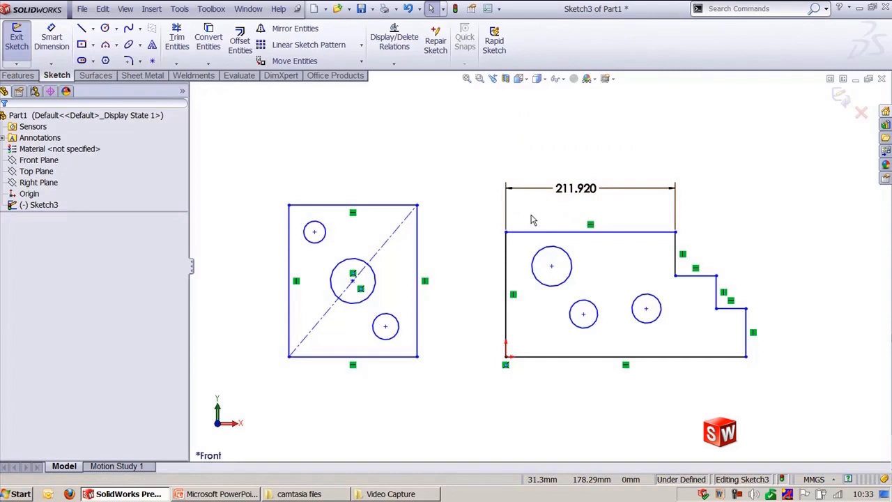
Step: Select the top edge's dimension, widen its property panel, and set its tolerance type to Basic
{"action": "left_click", "coordinate": [568, 197]}
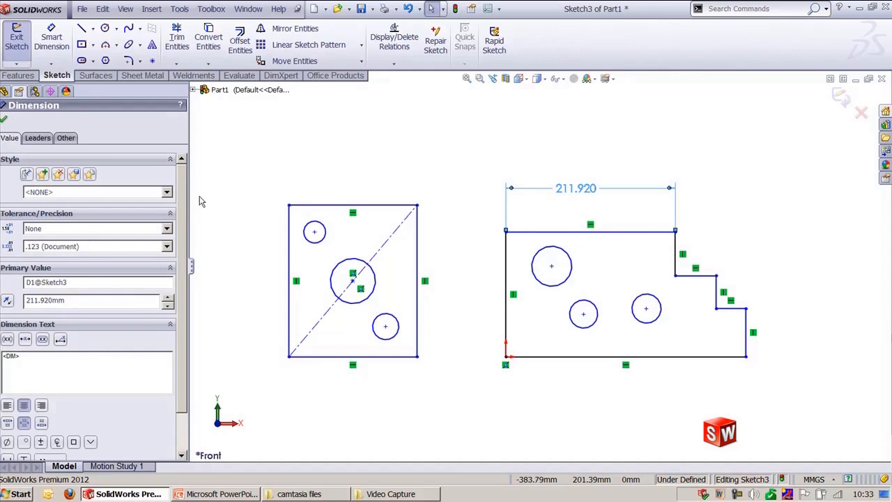
{"action": "left_click_drag", "start_coordinate": [191, 190], "coordinate": [235, 188]}
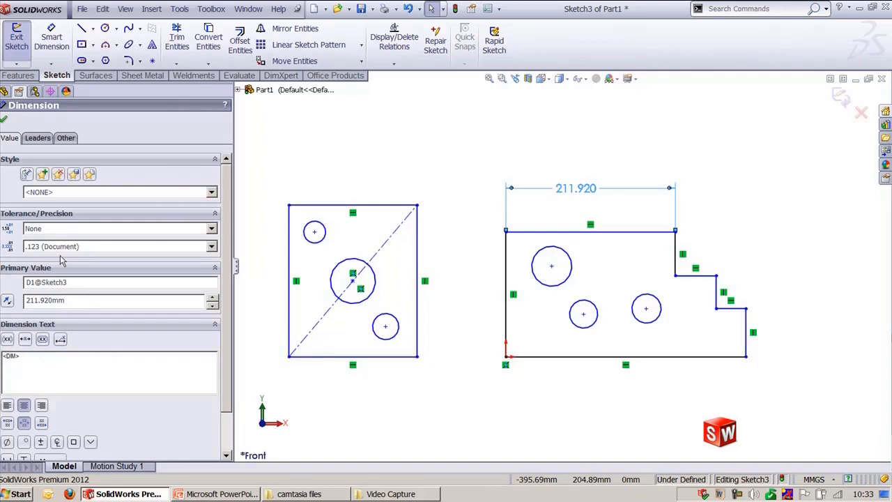
{"action": "left_click", "coordinate": [61, 230]}
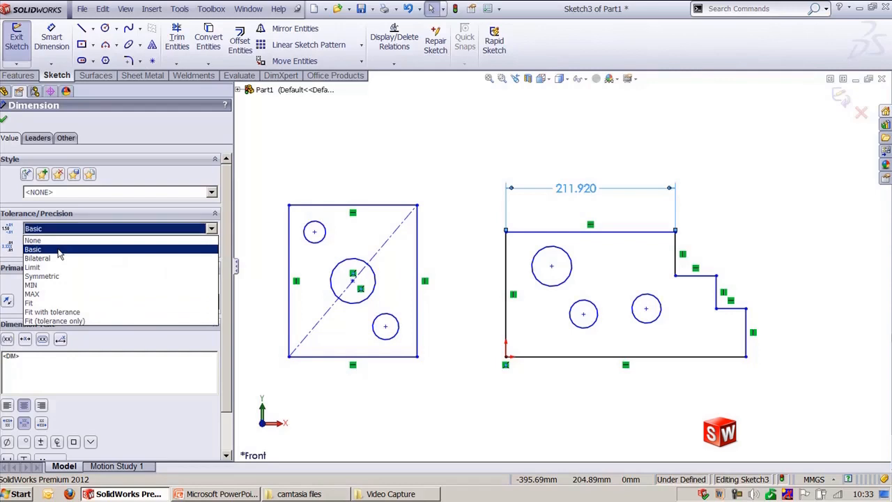
{"action": "left_click", "coordinate": [75, 248]}
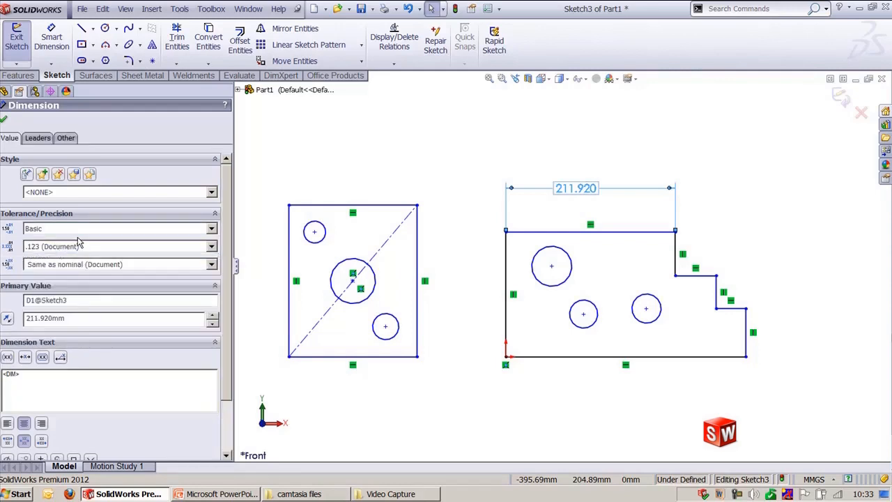
Step: Change the dimension's tolerance type to Limit with a maximum variation of 5
{"action": "left_click", "coordinate": [79, 230]}
{"action": "left_click", "coordinate": [73, 266]}
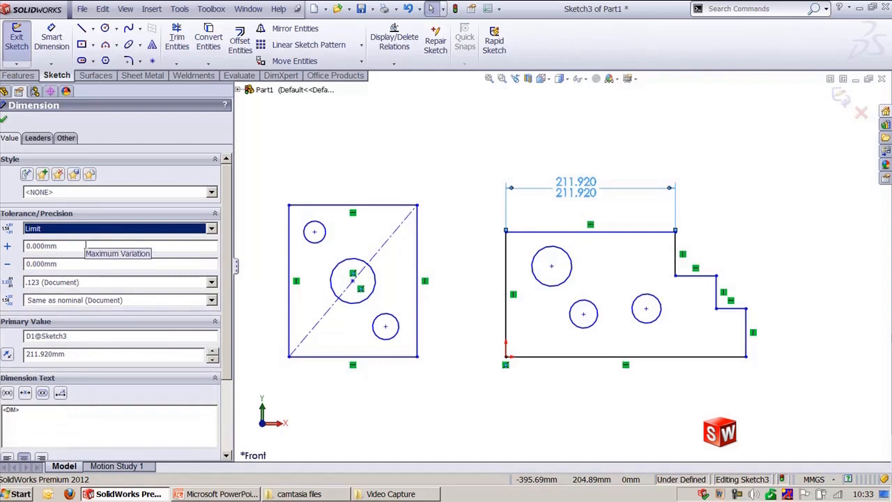
{"action": "double_click", "coordinate": [85, 245]}
{"action": "type", "text": "5"}
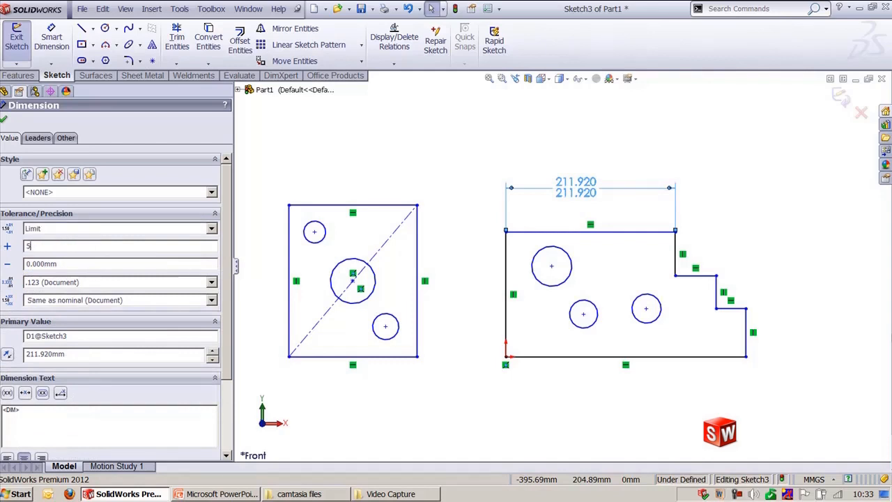
{"action": "left_click", "coordinate": [99, 264]}
Step: Turn on Dual Dimension display for the dimension, then turn it off again
{"action": "scroll", "coordinate": [226, 315], "scroll_direction": "down", "scroll_amount": 3}
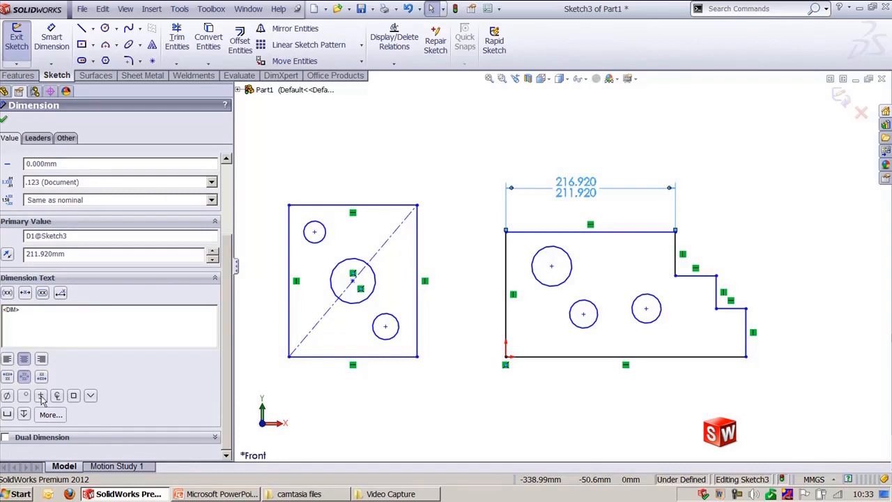
{"action": "left_click", "coordinate": [57, 311]}
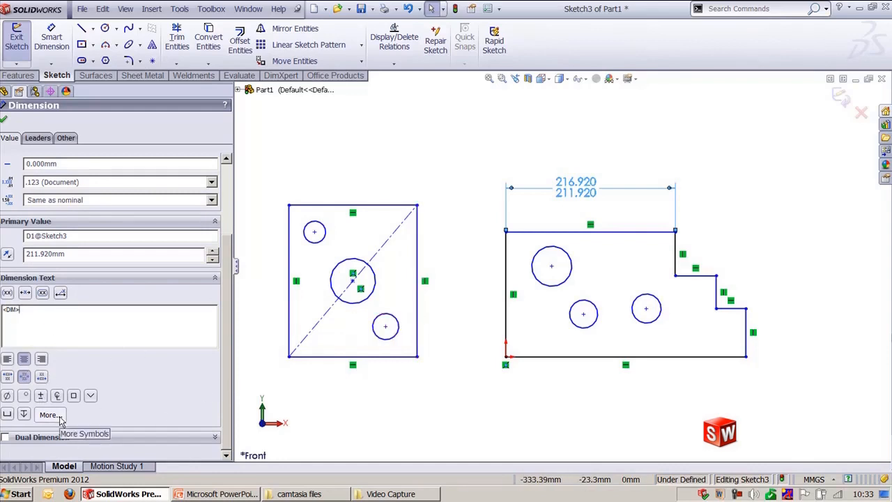
{"action": "left_click", "coordinate": [21, 441]}
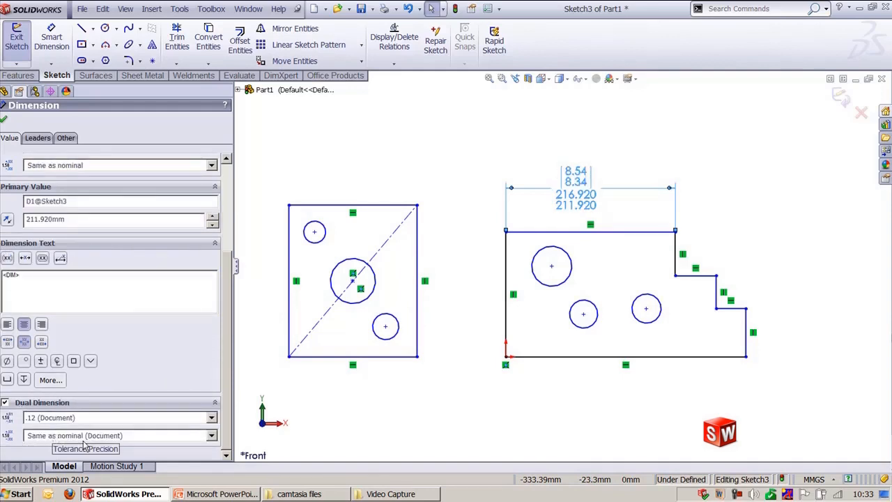
{"action": "left_click", "coordinate": [19, 408]}
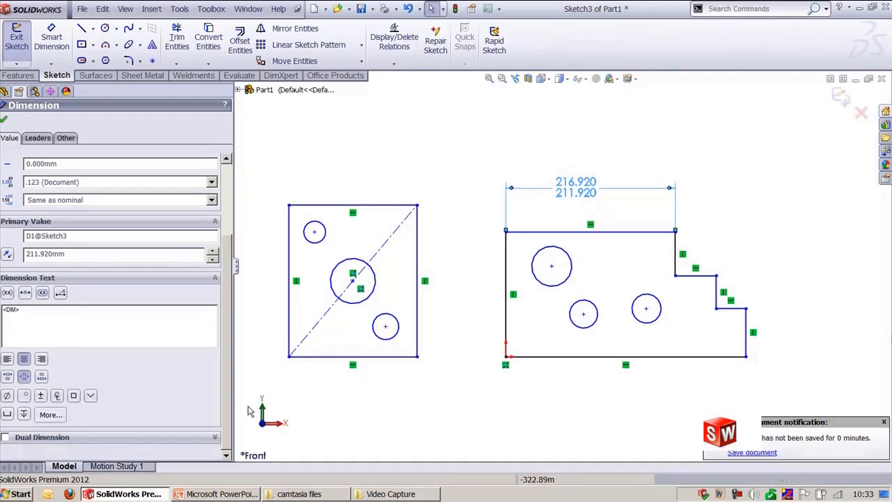
Step: Set the dimension's tolerance type back to None
{"action": "left_click_drag", "start_coordinate": [228, 302], "coordinate": [230, 225]}
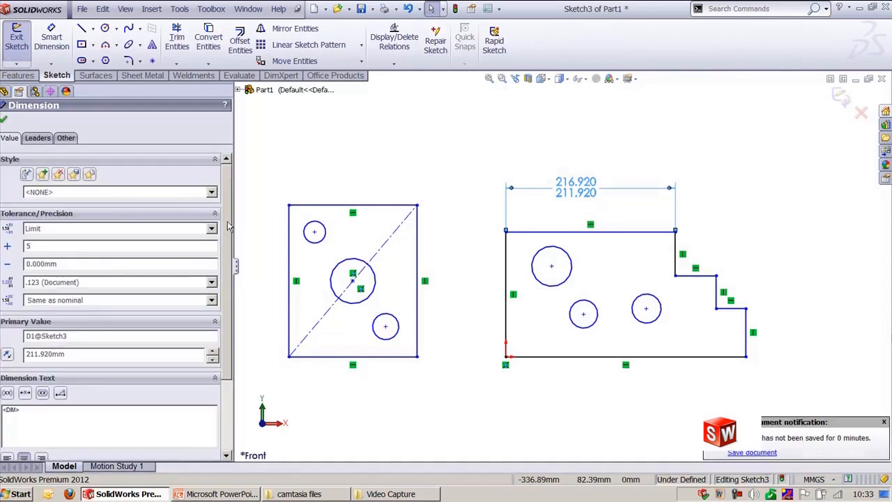
{"action": "left_click", "coordinate": [68, 230]}
{"action": "left_click", "coordinate": [41, 240]}
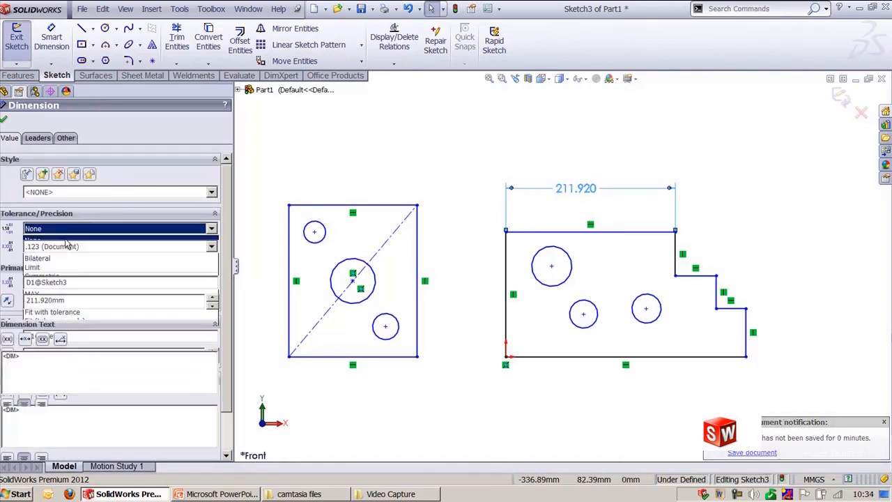
Step: Switch the dimension's arrows to Outside, then to Inside
{"action": "left_click", "coordinate": [38, 138]}
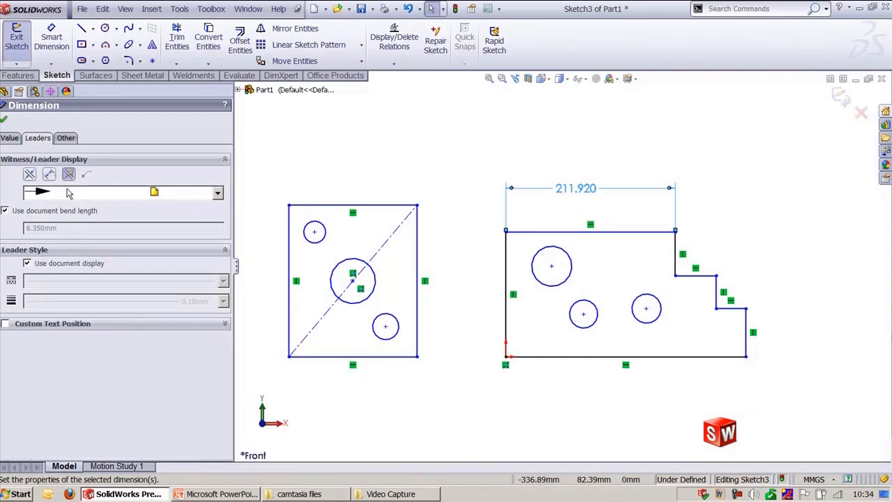
{"action": "left_click", "coordinate": [29, 175]}
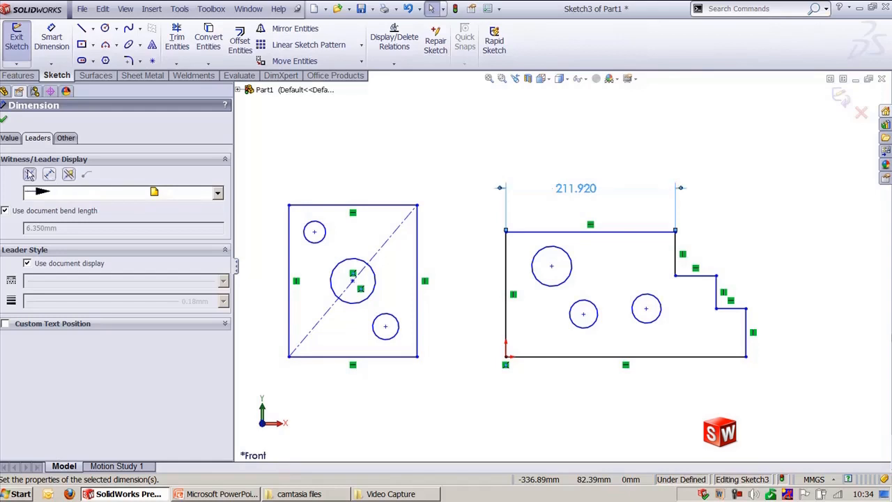
{"action": "left_click", "coordinate": [50, 175]}
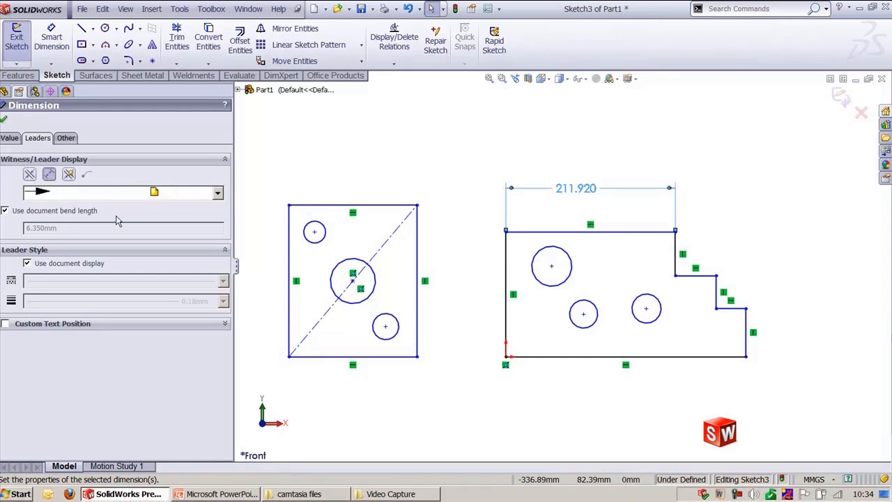
Step: Stop using the document leader display and pick a thicker leader line weight
{"action": "left_click", "coordinate": [37, 264]}
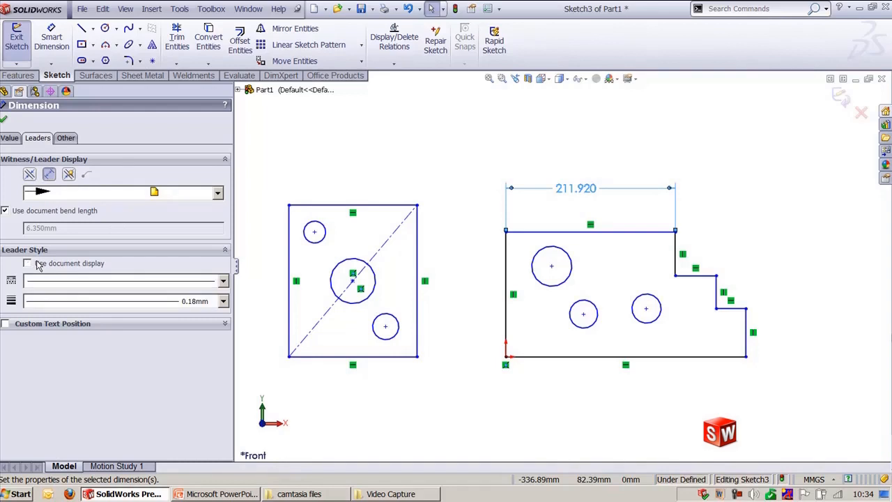
{"action": "left_click", "coordinate": [128, 305]}
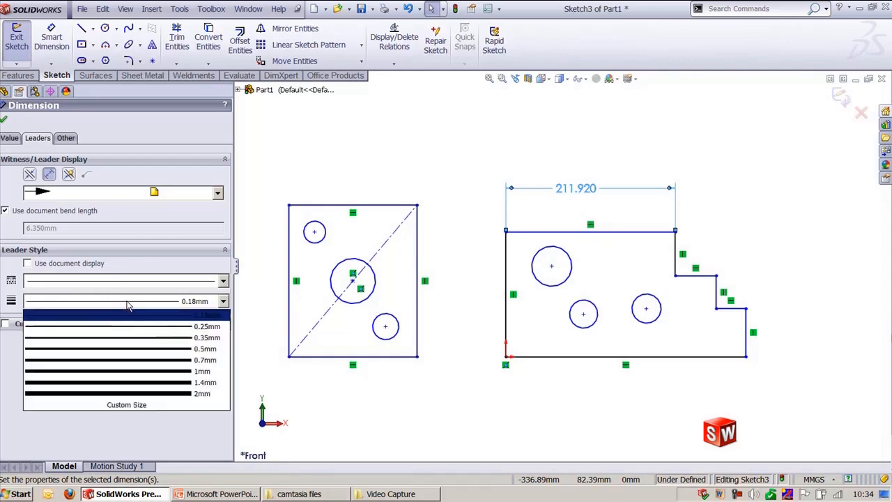
{"action": "left_click", "coordinate": [142, 341]}
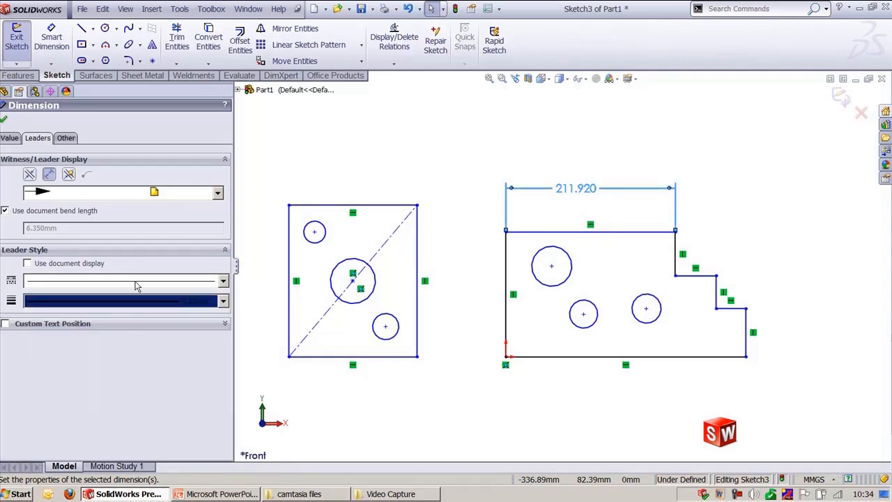
Step: Override the dimension's units, switching length units to Meters and then back to Millimeters
{"action": "left_click", "coordinate": [67, 138]}
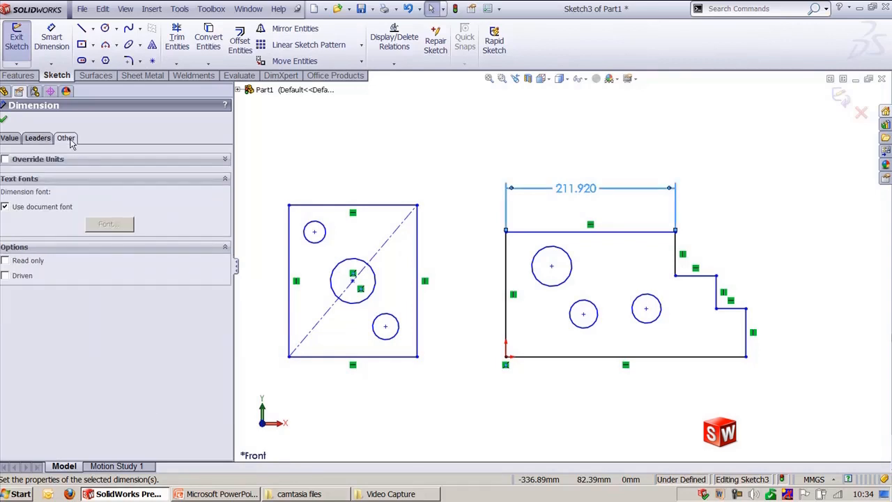
{"action": "left_click", "coordinate": [37, 160]}
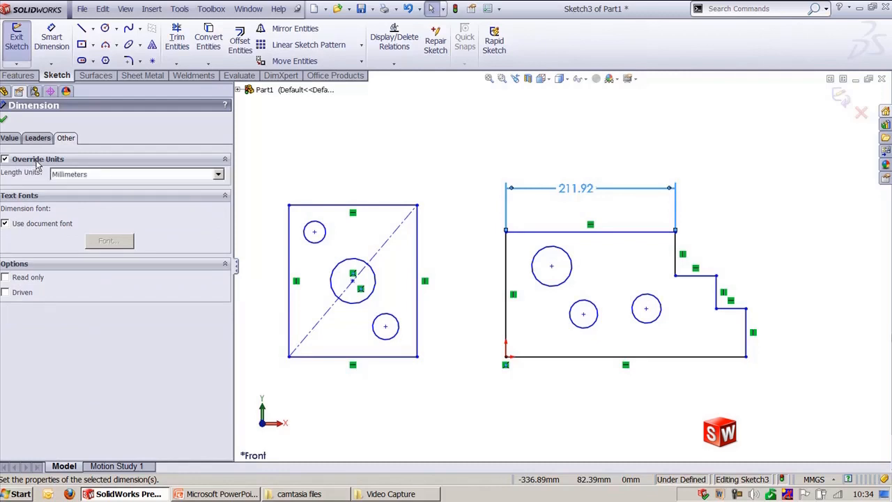
{"action": "left_click", "coordinate": [93, 175]}
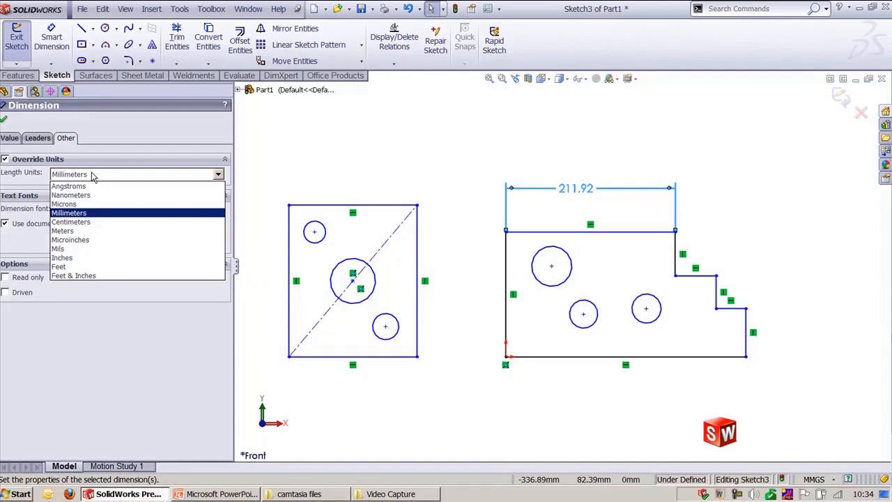
{"action": "left_click", "coordinate": [77, 231]}
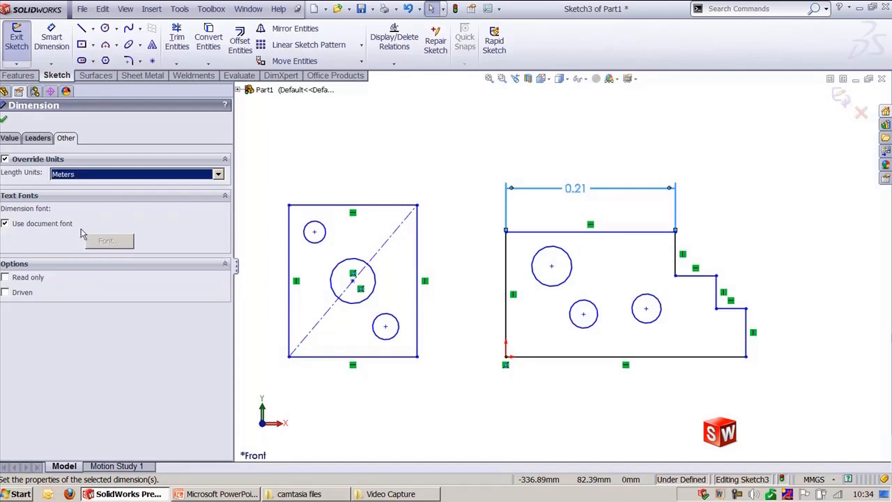
{"action": "left_click", "coordinate": [88, 175]}
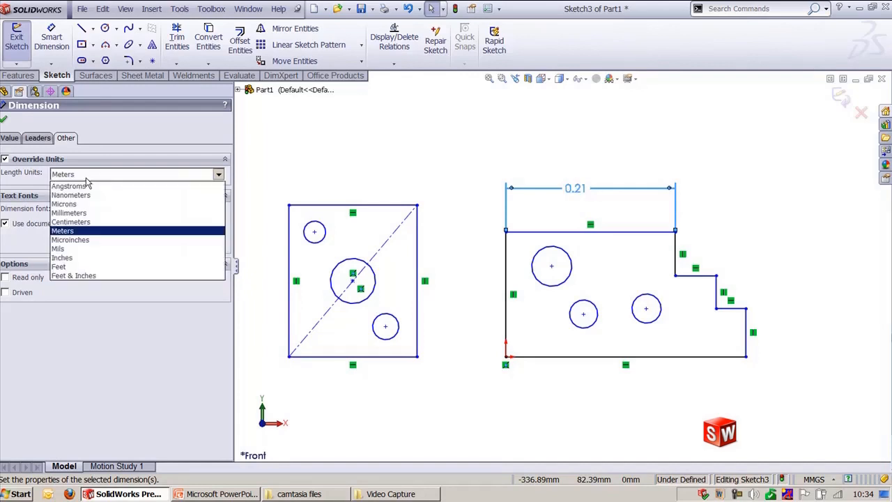
{"action": "left_click", "coordinate": [70, 213]}
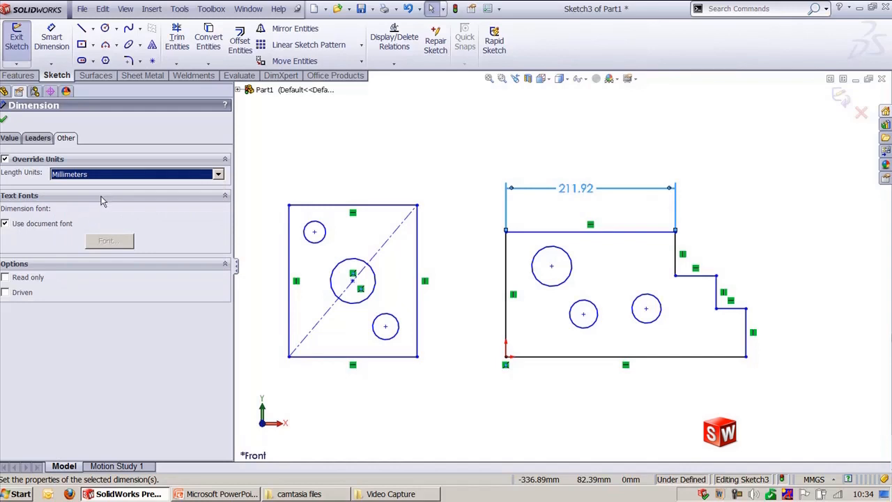
Step: Make the selected dimension a driven dimension and close the dimension properties
{"action": "left_click", "coordinate": [6, 292]}
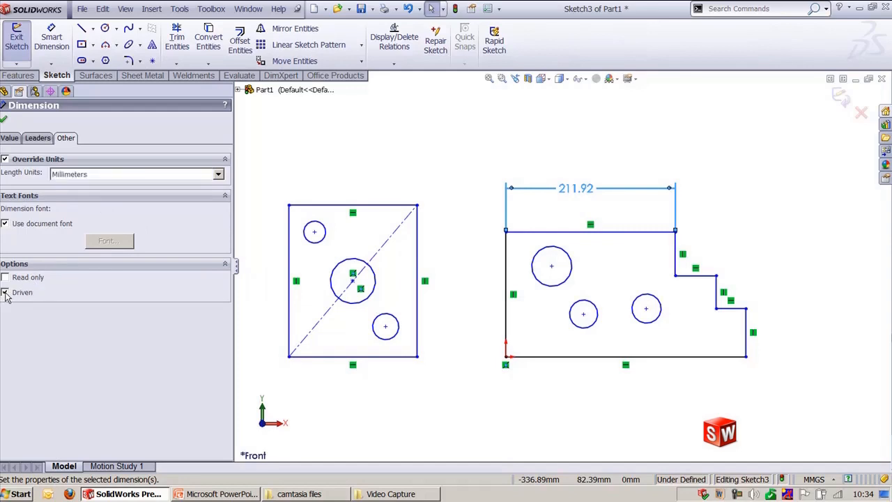
{"action": "left_click", "coordinate": [3, 122]}
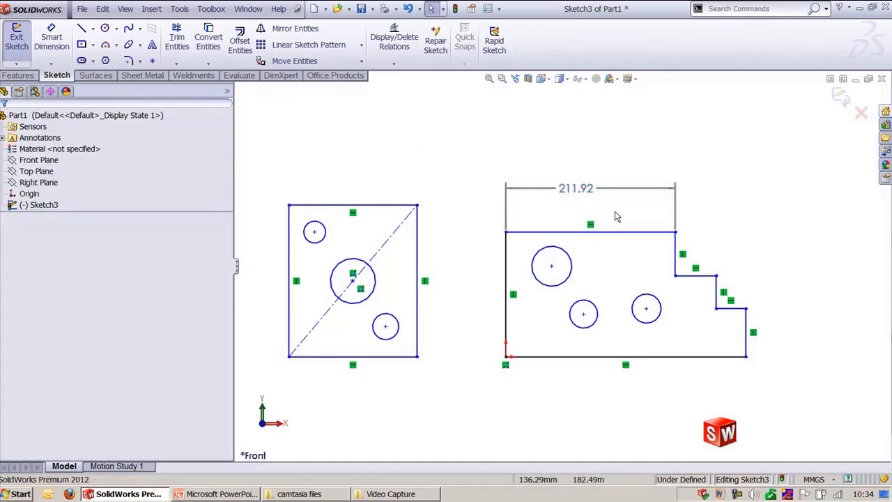
Step: Delete the horizontal dimension above the top edge of the stepped profile
{"action": "left_click", "coordinate": [588, 193]}
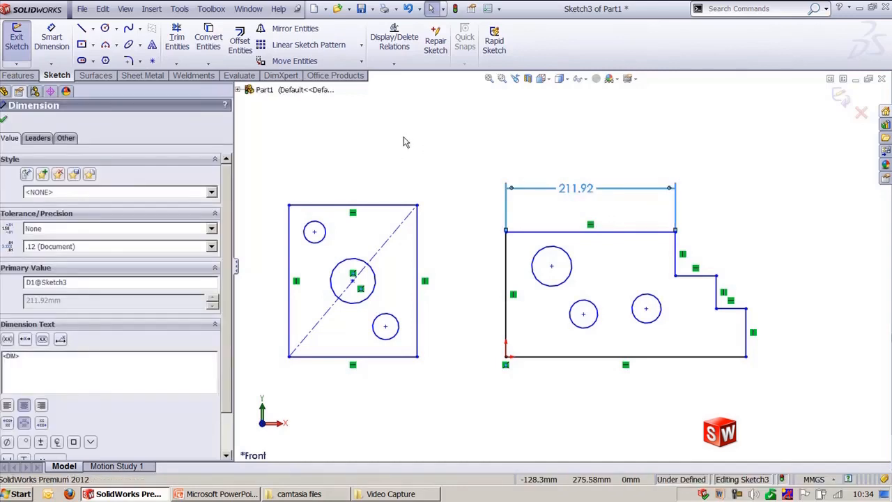
{"action": "left_click", "coordinate": [458, 136]}
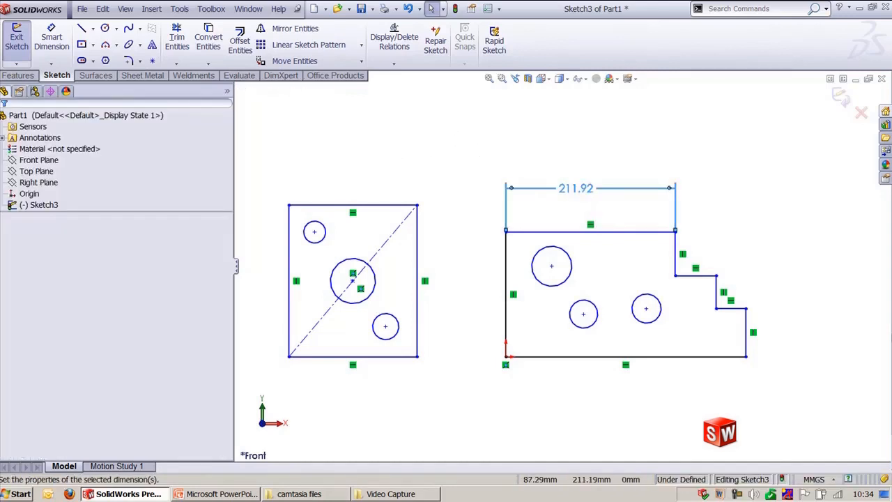
{"action": "double_click", "coordinate": [577, 190]}
{"action": "left_click", "coordinate": [546, 258]}
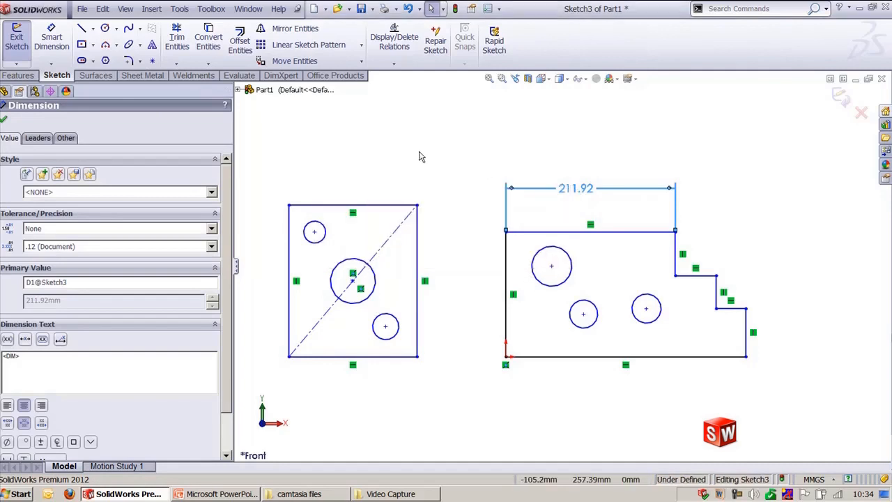
{"action": "left_click", "coordinate": [455, 165]}
{"action": "left_click", "coordinate": [586, 195]}
{"action": "key", "text": "Delete"}
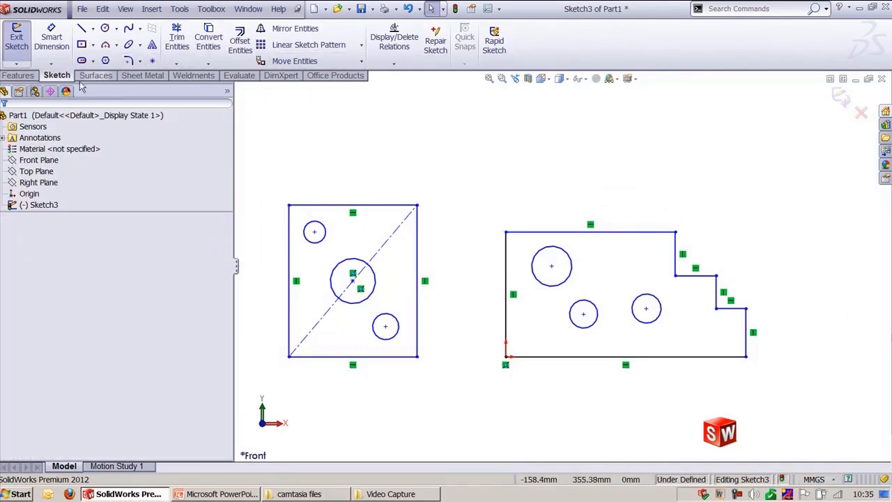
Step: Add a horizontal dimension between the centers of the large circle and the lower middle circle in the stepped profile
{"action": "left_click", "coordinate": [52, 64]}
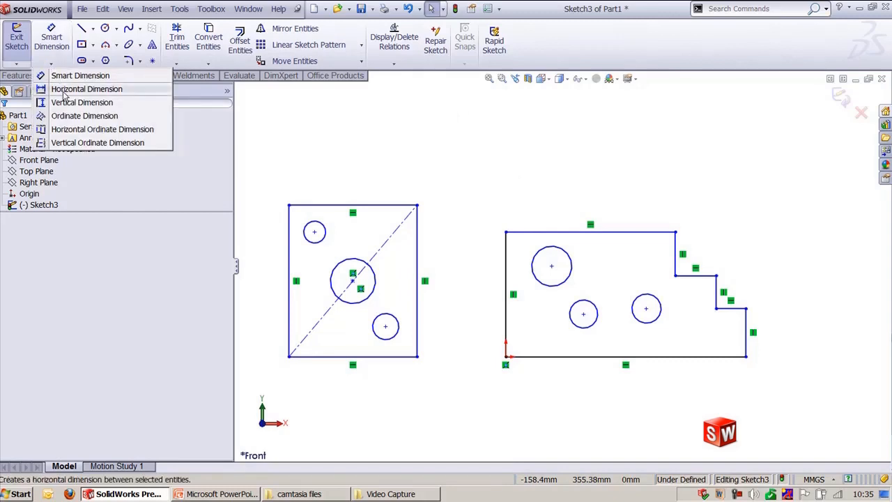
{"action": "left_click", "coordinate": [64, 92]}
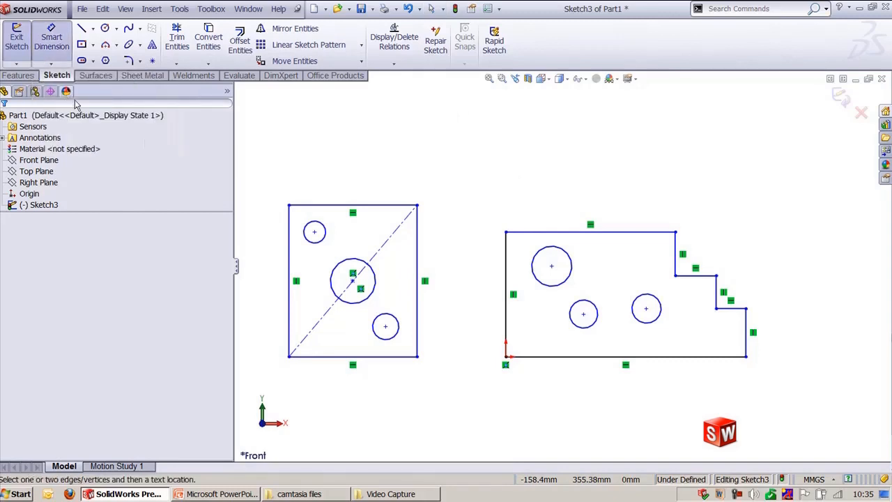
{"action": "left_click", "coordinate": [583, 314]}
{"action": "left_click", "coordinate": [551, 266]}
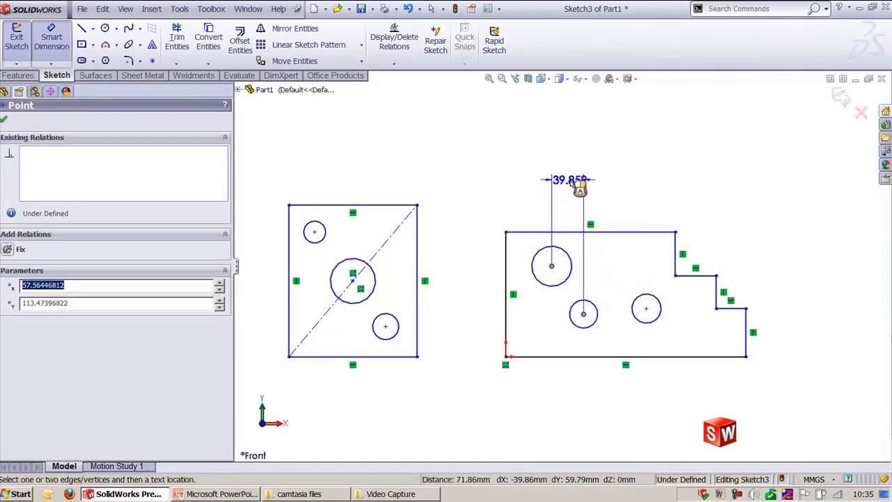
{"action": "left_click", "coordinate": [615, 178]}
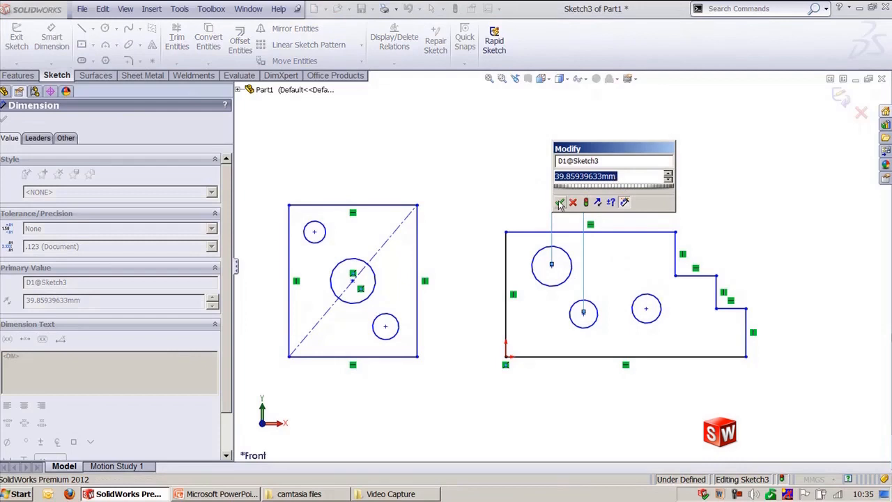
{"action": "left_click", "coordinate": [560, 201]}
Step: Add a vertical dimension between the centers of the two smaller circles, placing it right of the profile
{"action": "left_click", "coordinate": [64, 63]}
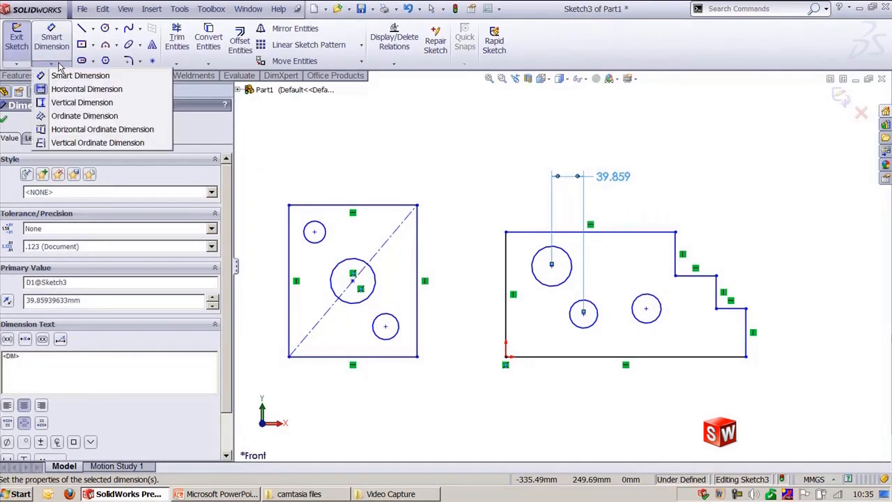
{"action": "left_click", "coordinate": [70, 101]}
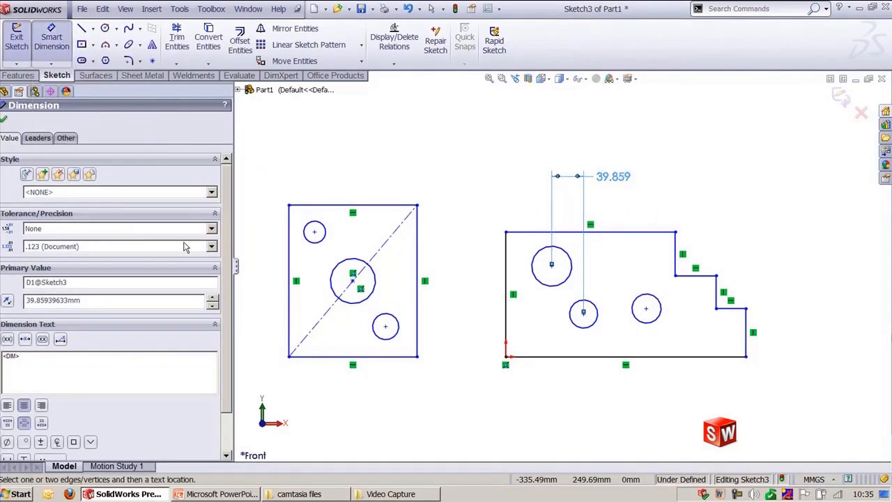
{"action": "left_click", "coordinate": [584, 314]}
{"action": "left_click", "coordinate": [646, 308]}
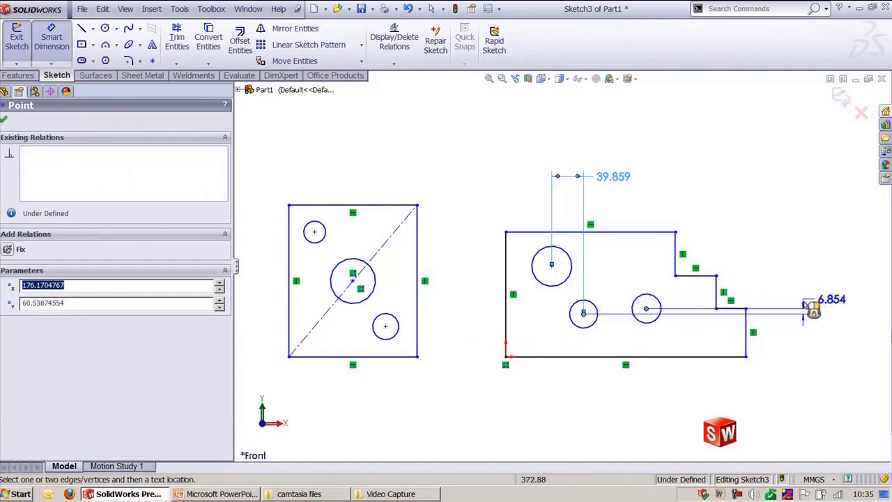
{"action": "left_click", "coordinate": [794, 366]}
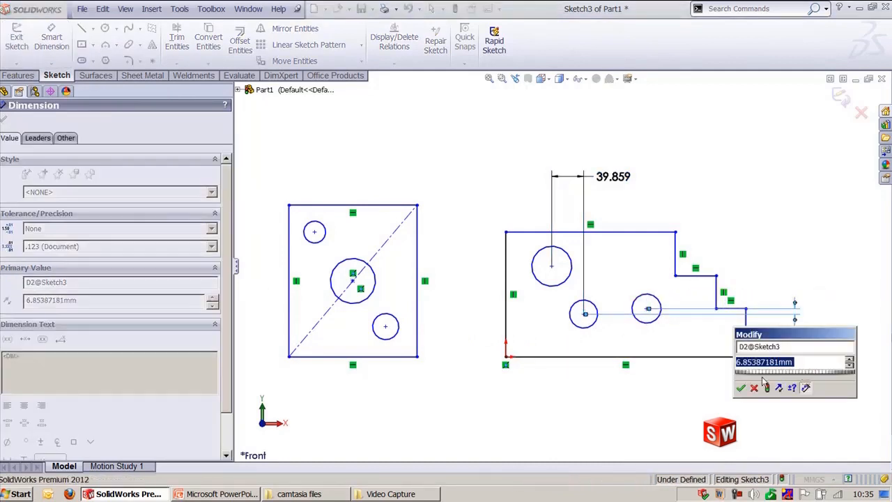
{"action": "left_click", "coordinate": [741, 388]}
{"action": "key", "text": "Escape"}
Step: Add ordinate dimensions along the square's diagonal centerline to the centers of its two small circles
{"action": "left_click", "coordinate": [51, 62]}
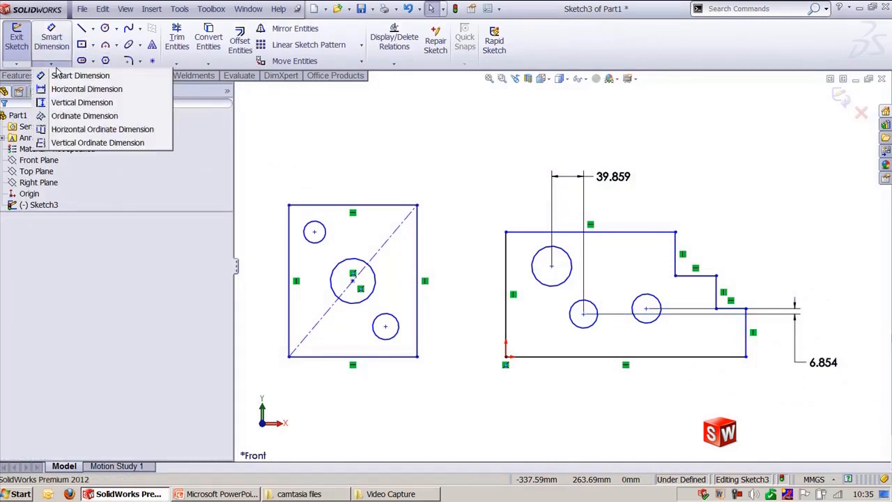
{"action": "left_click", "coordinate": [61, 117]}
{"action": "left_click", "coordinate": [402, 225]}
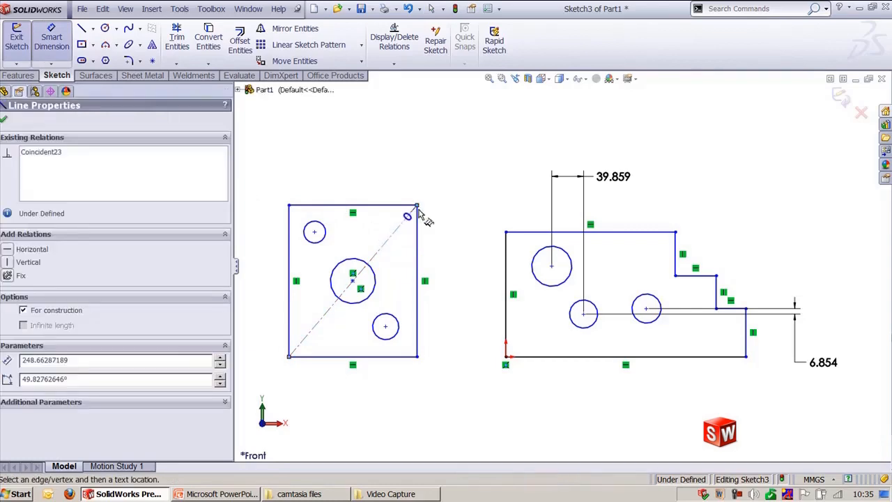
{"action": "left_click", "coordinate": [449, 184]}
{"action": "left_click", "coordinate": [315, 232]}
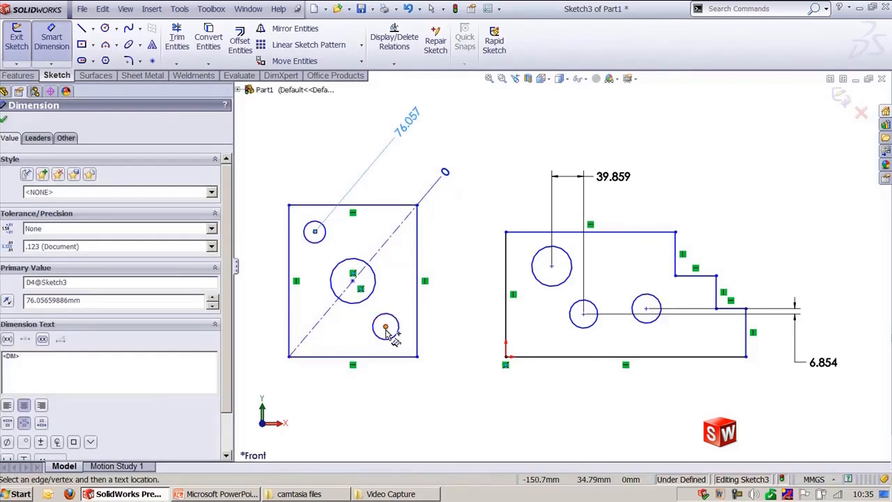
{"action": "left_click", "coordinate": [386, 327]}
{"action": "left_click", "coordinate": [52, 40]}
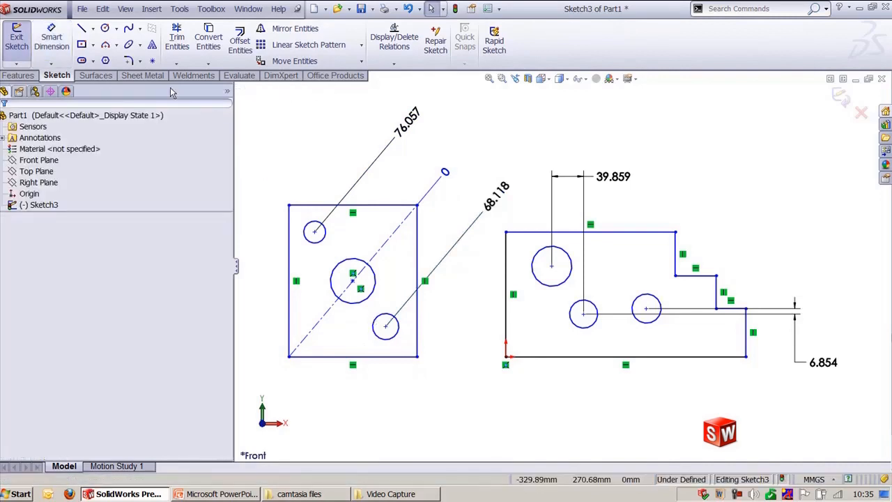
Step: Add horizontal ordinate dimensions from the bottom edge's right end to the step edges and the left edge
{"action": "left_click", "coordinate": [51, 64]}
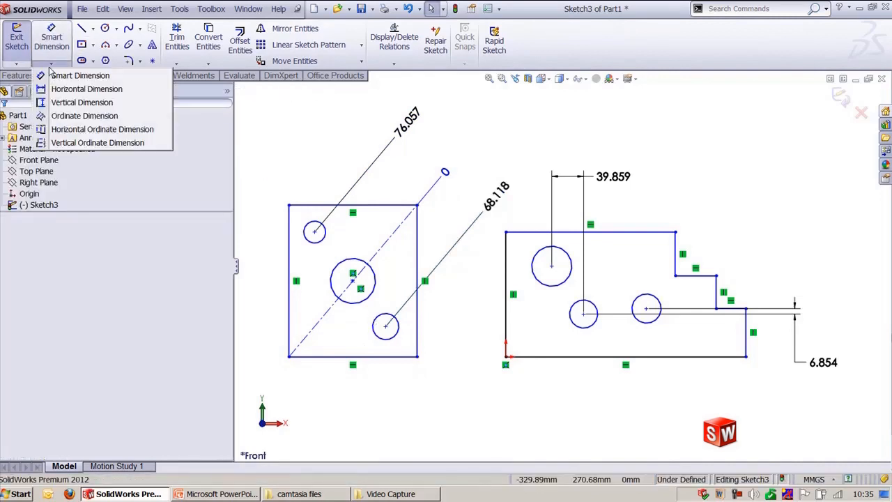
{"action": "left_click", "coordinate": [80, 132]}
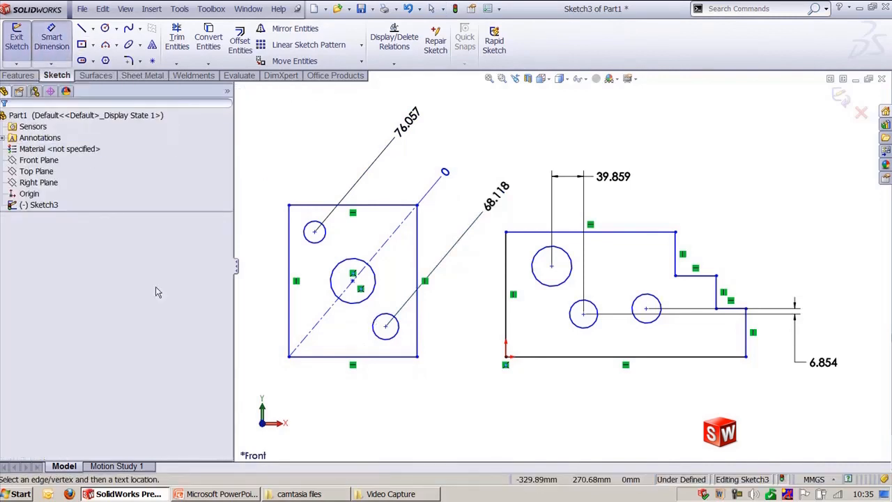
{"action": "left_click", "coordinate": [694, 359]}
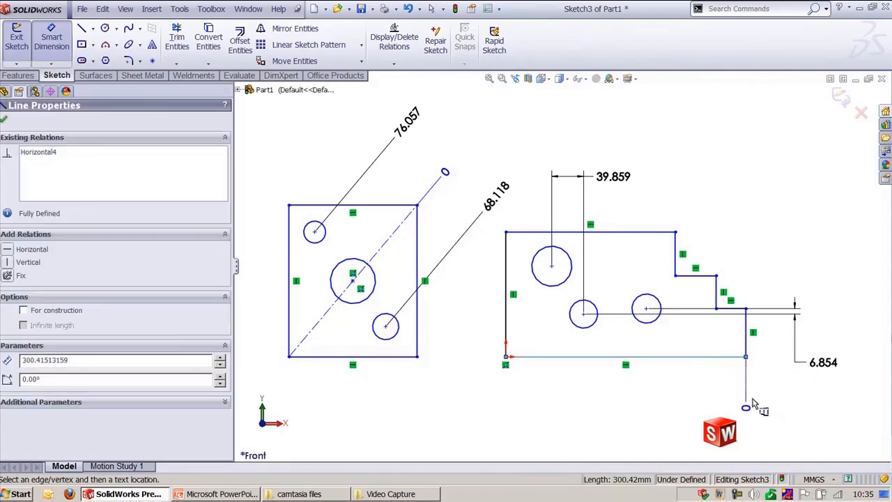
{"action": "left_click", "coordinate": [747, 393]}
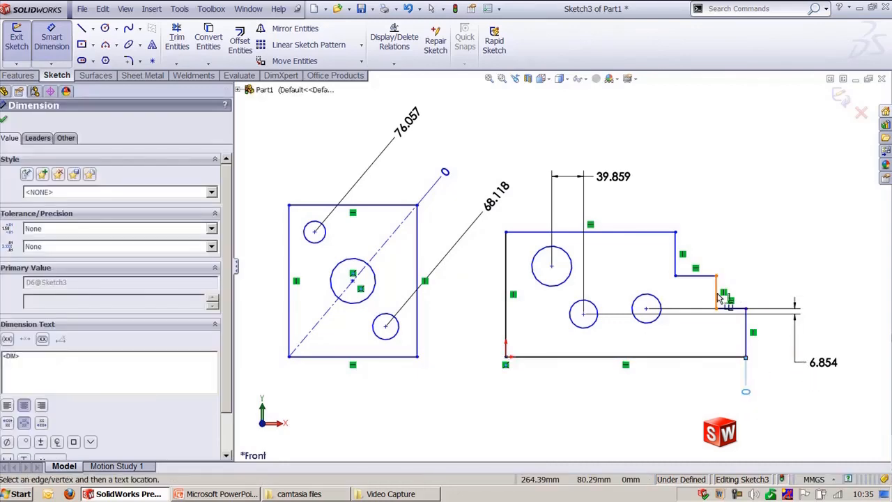
{"action": "left_click", "coordinate": [721, 296]}
{"action": "left_click", "coordinate": [675, 276]}
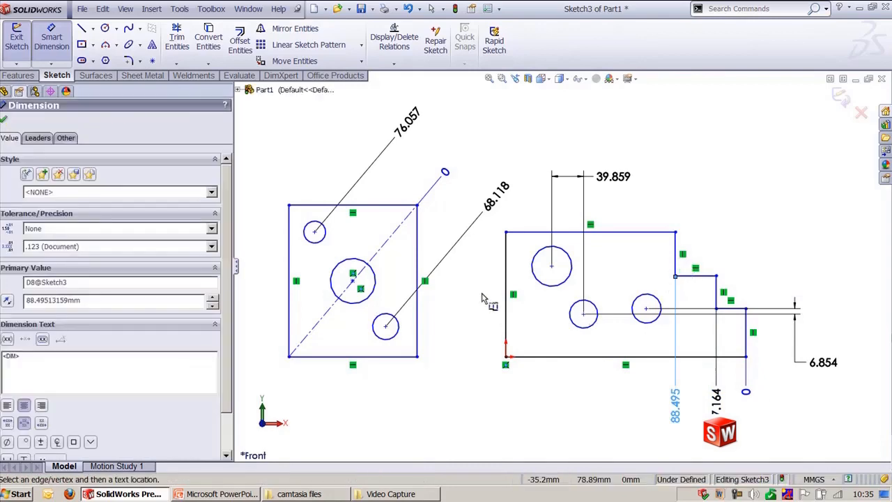
{"action": "left_click", "coordinate": [506, 281]}
{"action": "key", "text": "Escape"}
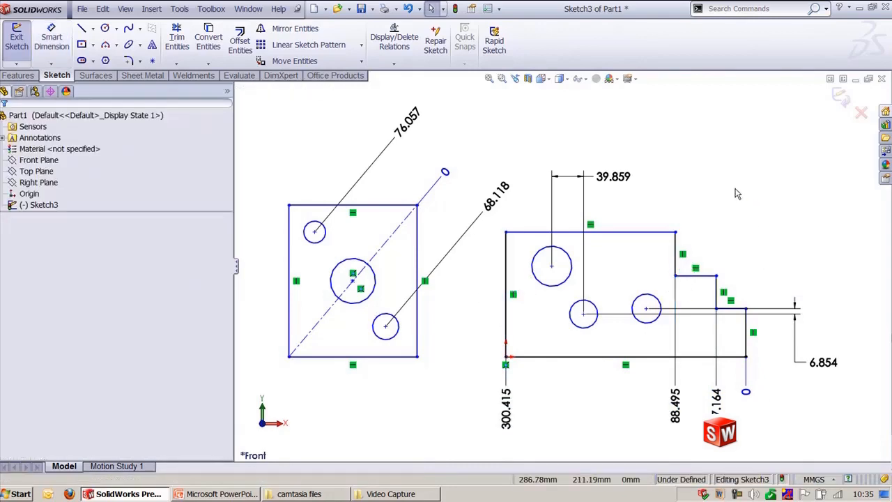
Step: Add vertical ordinate dimensions from the bottom edge to the two step edges and the top edge
{"action": "left_click", "coordinate": [51, 64]}
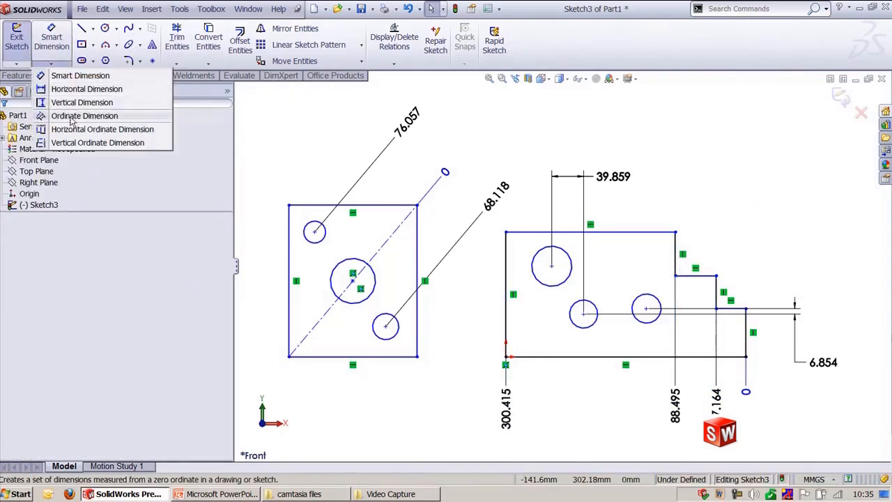
{"action": "left_click", "coordinate": [77, 142]}
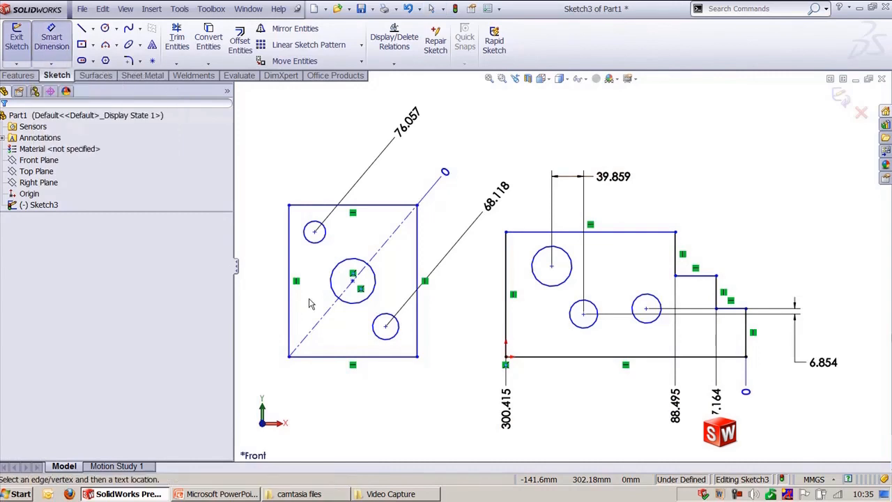
{"action": "left_click", "coordinate": [740, 359]}
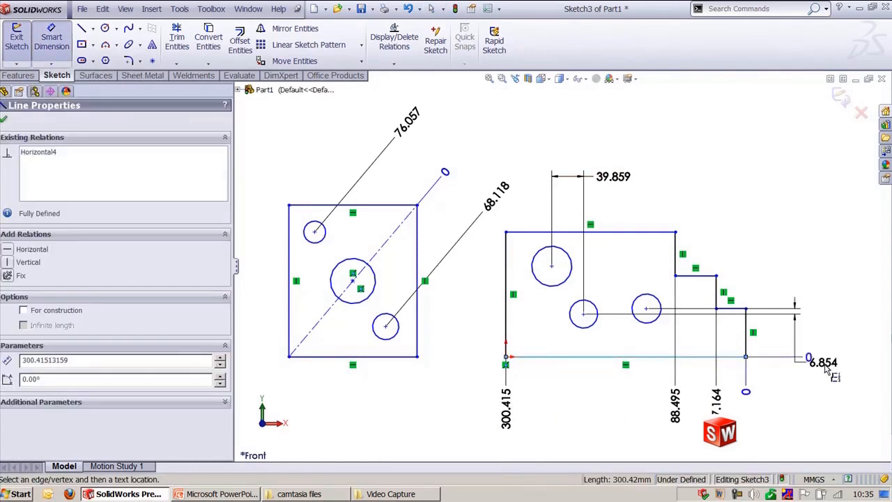
{"action": "left_click", "coordinate": [865, 364]}
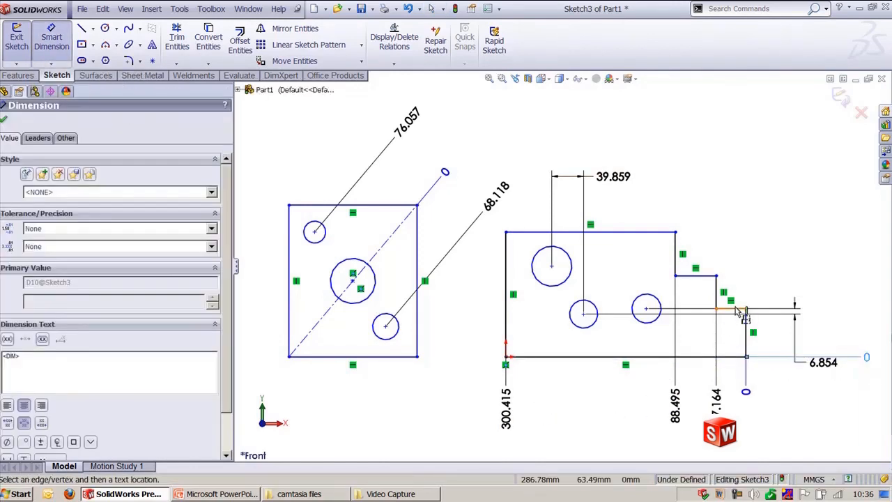
{"action": "left_click", "coordinate": [735, 308]}
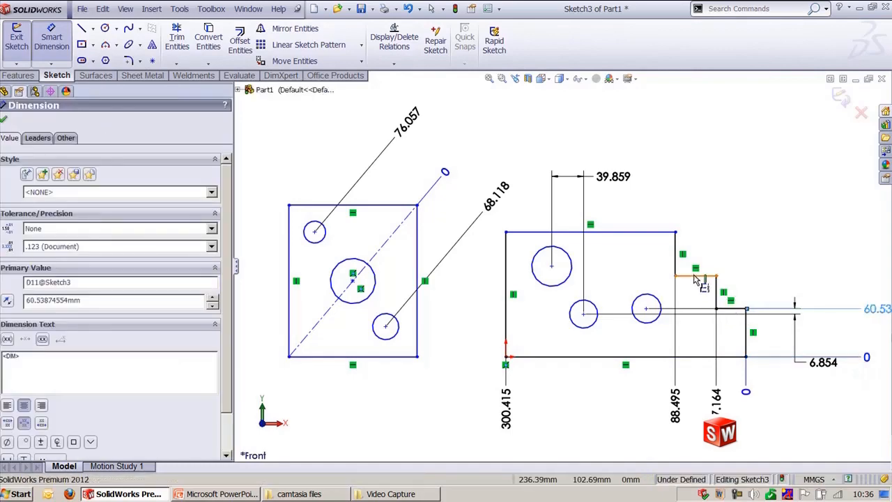
{"action": "left_click", "coordinate": [695, 275]}
{"action": "left_click", "coordinate": [660, 232]}
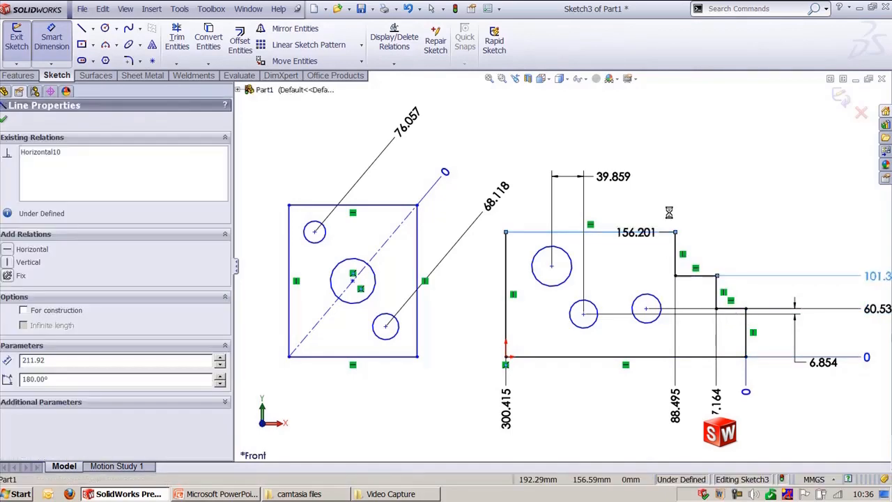
{"action": "left_click", "coordinate": [659, 202]}
{"action": "key", "text": "Escape"}
Step: Delete the vertical dimension between the two smaller circle centers
{"action": "key", "text": "f"}
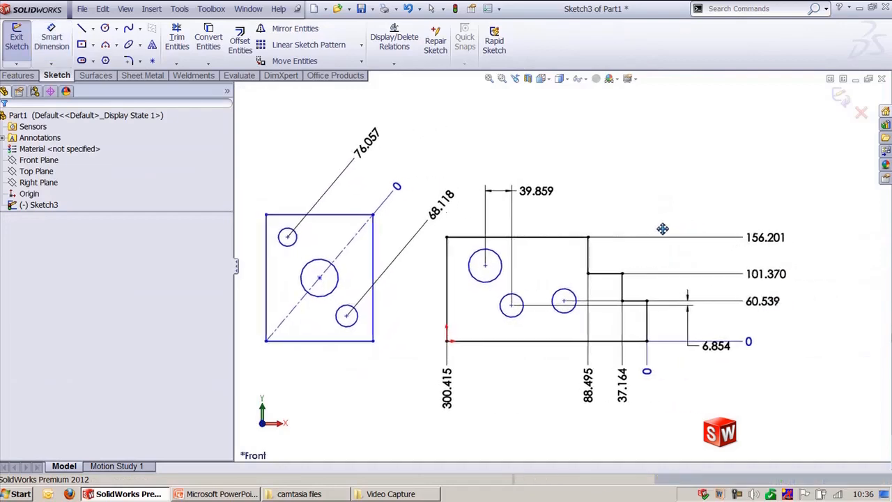
{"action": "scroll", "coordinate": [679, 233], "scroll_direction": "down", "scroll_amount": 2}
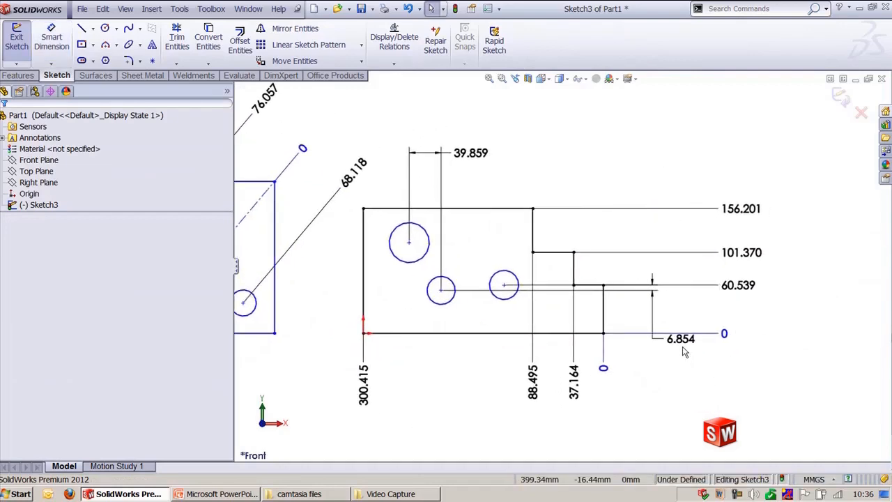
{"action": "left_click", "coordinate": [672, 339]}
{"action": "key", "text": "Delete"}
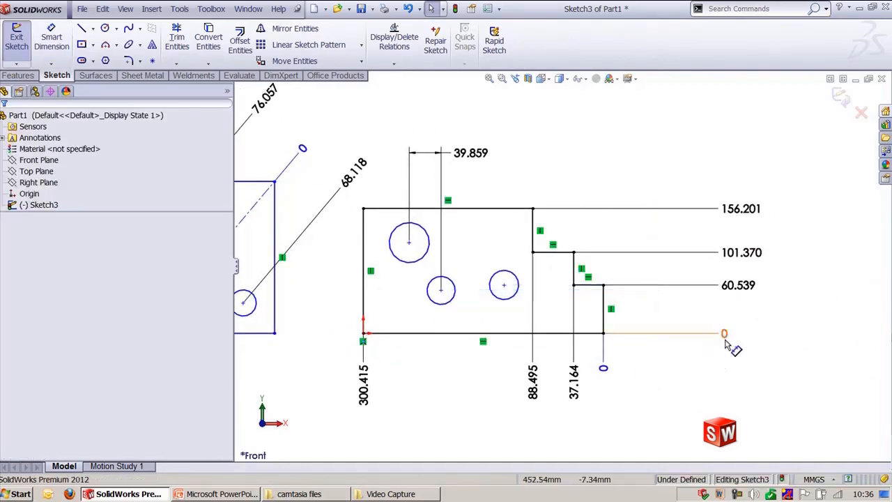
Step: Move the vertical ordinate dimension labels closer to the stepped profile
{"action": "left_click_drag", "start_coordinate": [733, 291], "coordinate": [645, 285]}
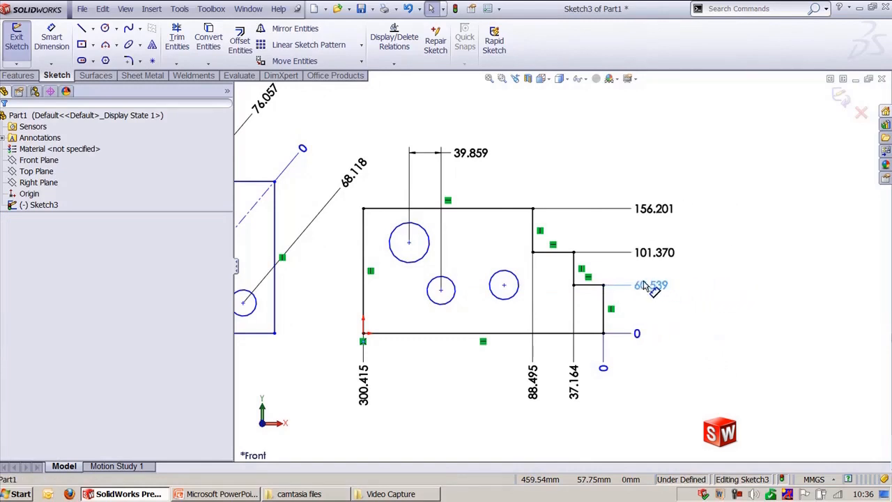
{"action": "left_click", "coordinate": [669, 333]}
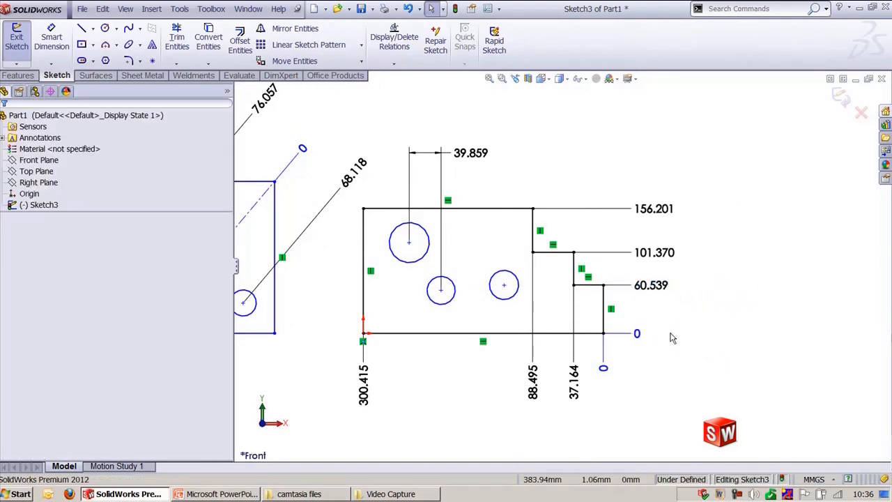
{"action": "scroll", "coordinate": [693, 330], "scroll_direction": "down", "scroll_amount": 1}
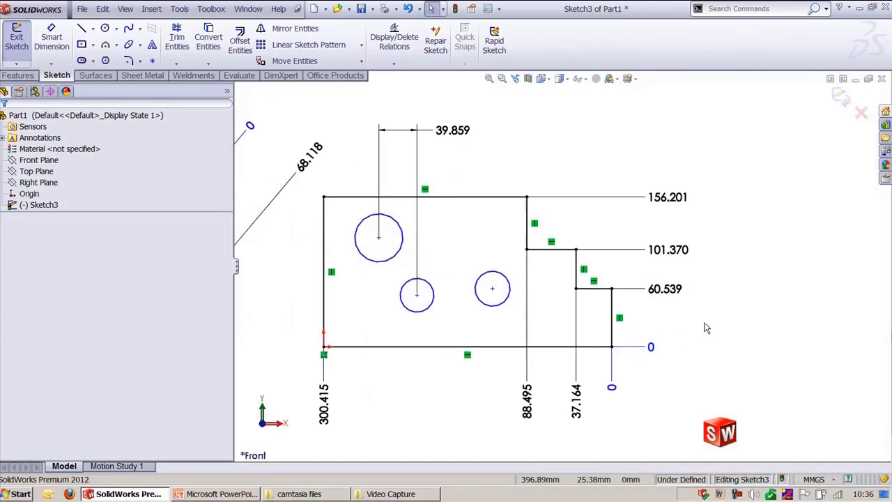
{"action": "right_click", "coordinate": [668, 300]}
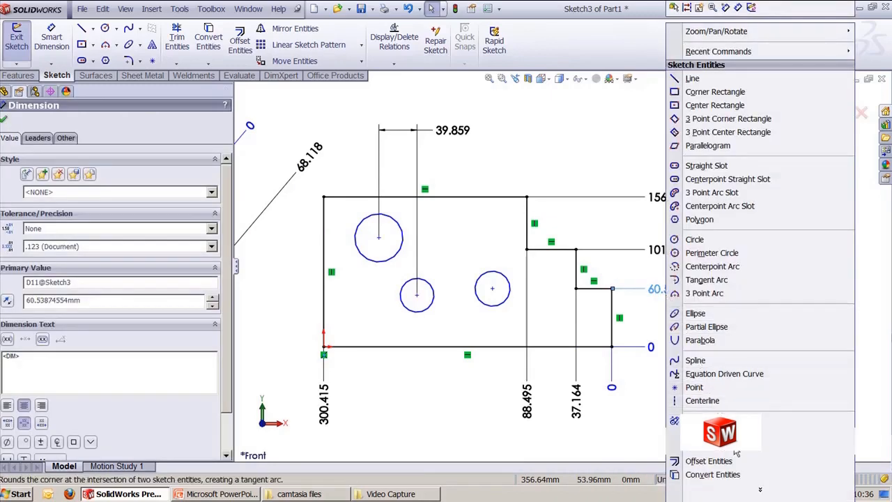
{"action": "left_click", "coordinate": [767, 496]}
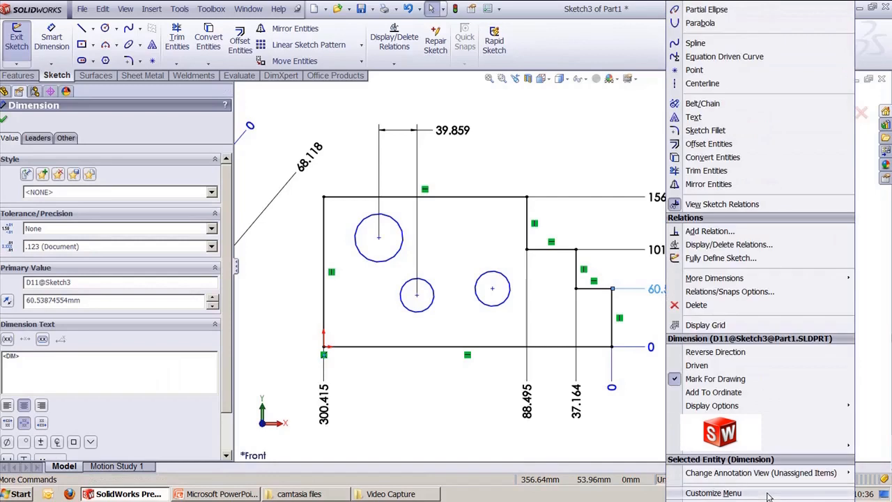
{"action": "left_click", "coordinate": [725, 420]}
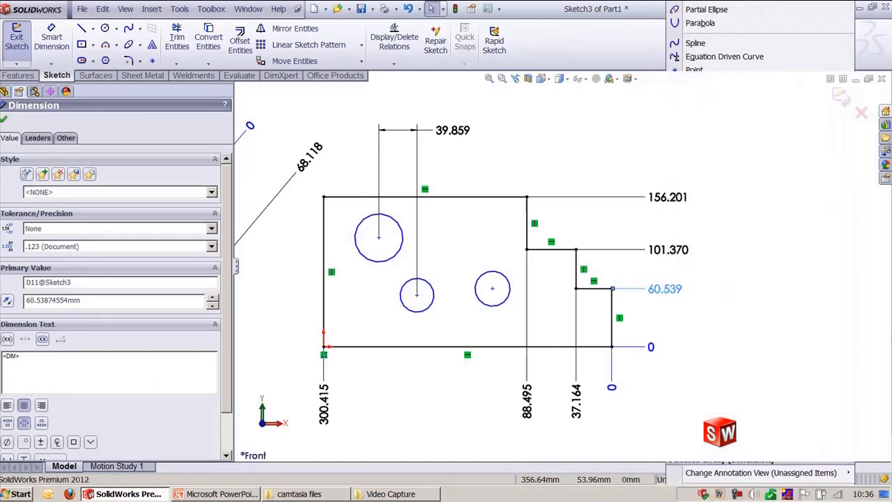
{"action": "left_click", "coordinate": [4, 120]}
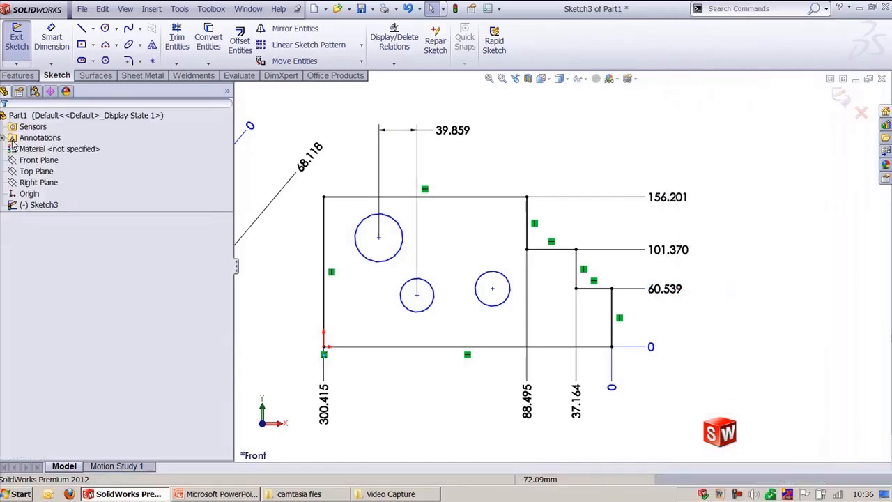
Step: Move the vertical ordinate dimension labels further right of the stepped profile
{"action": "left_click_drag", "start_coordinate": [655, 258], "coordinate": [695, 269]}
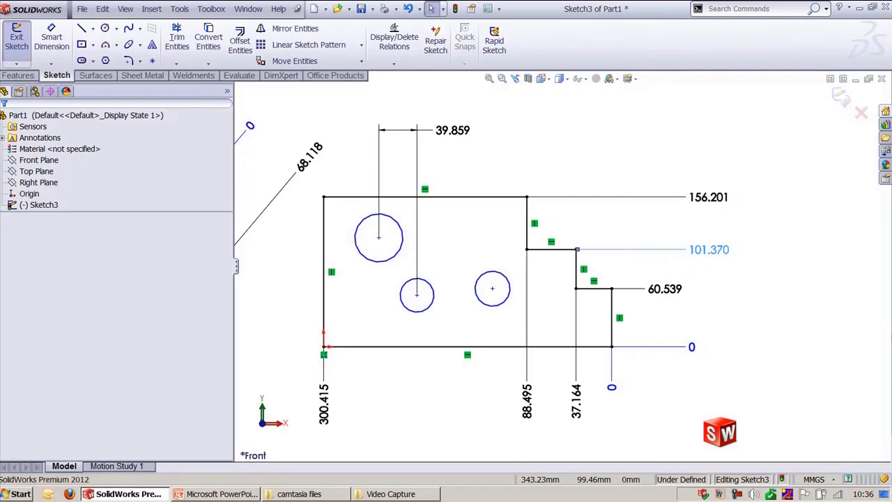
{"action": "left_click", "coordinate": [743, 327]}
{"action": "scroll", "coordinate": [739, 326], "scroll_direction": "up", "scroll_amount": 1}
{"action": "mouse_move", "coordinate": [724, 326]}
{"action": "middle_mouse_down", "text": "ctrl"}
{"action": "mouse_move", "coordinate": [733, 325]}
{"action": "mouse_move", "coordinate": [685, 317]}
{"action": "middle_mouse_up", "text": "ctrl"}
Step: Select all ordinate dimensions of the stepped profile and align them with Align Ordinate
{"action": "left_click_drag", "start_coordinate": [732, 353], "coordinate": [579, 171]}
{"action": "left_click", "coordinate": [180, 9]}
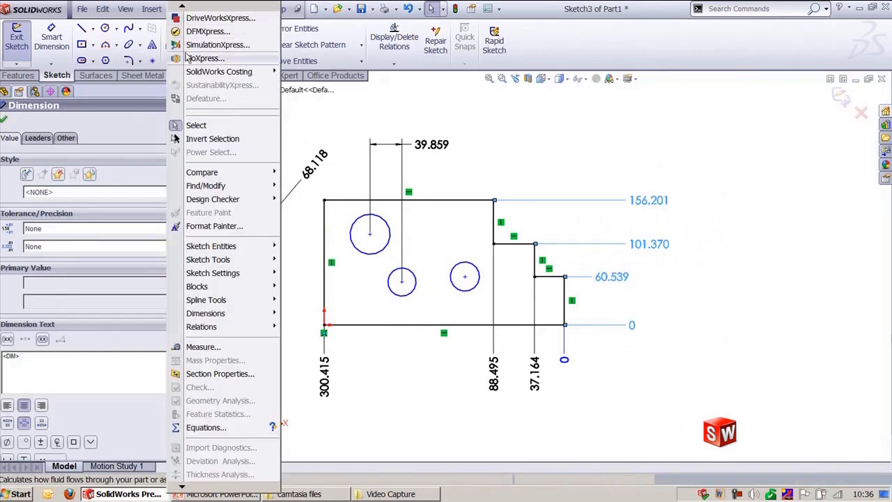
{"action": "mouse_move", "coordinate": [243, 320]}
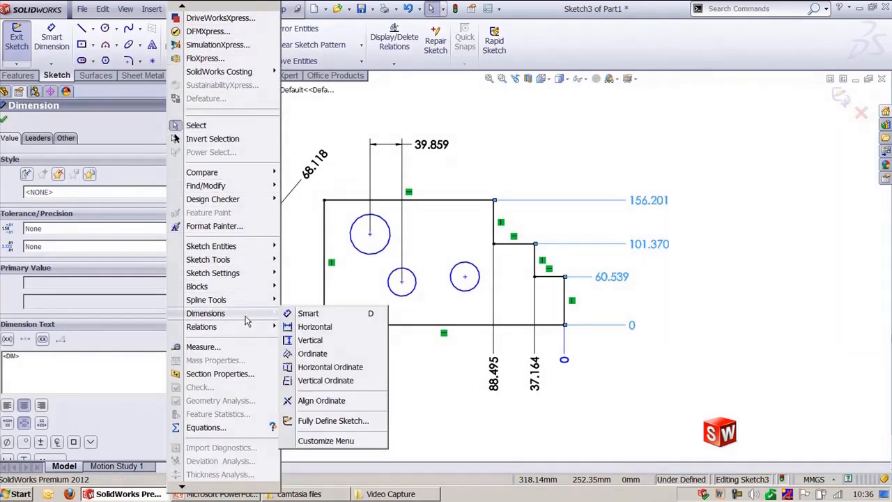
{"action": "left_click", "coordinate": [325, 401]}
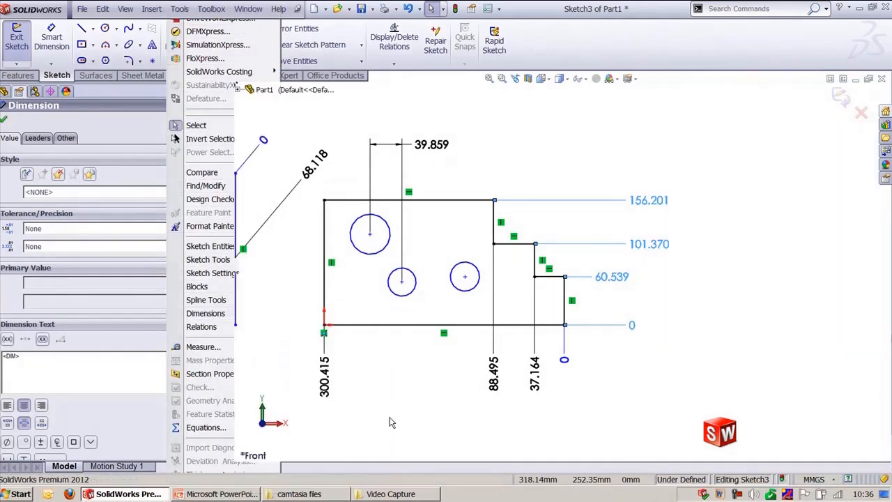
{"action": "left_click", "coordinate": [674, 390]}
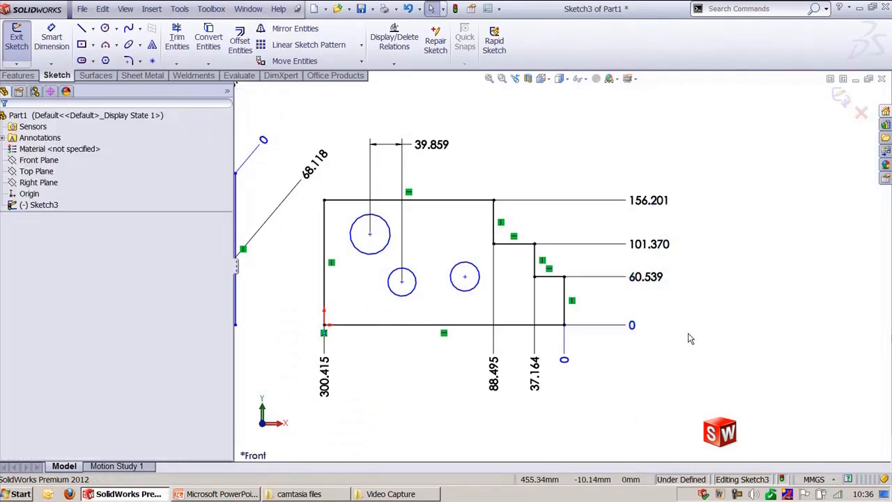
Step: Delete the 76.057 dimension and its ordinate zero dimension on the square sketch
{"action": "middle_click_drag", "start_coordinate": [673, 331], "coordinate": [753, 343], "text": "ctrl"}
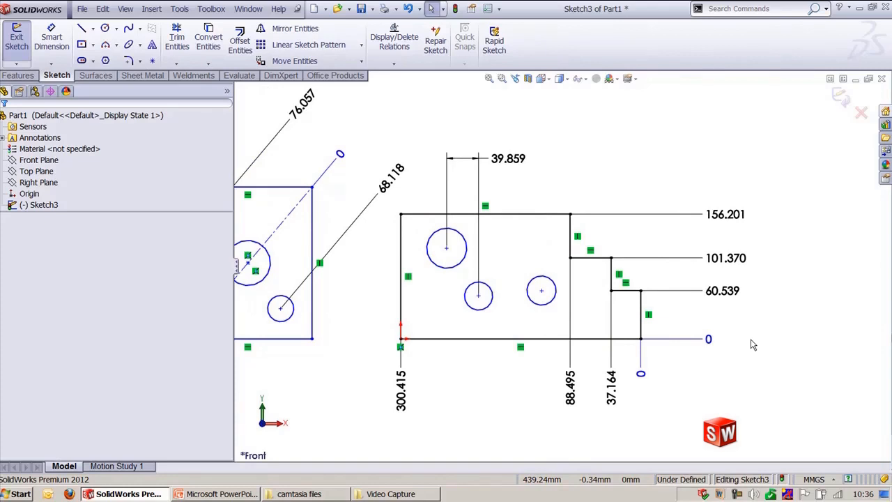
{"action": "middle_click_drag", "start_coordinate": [416, 267], "coordinate": [453, 253], "text": "ctrl"}
{"action": "middle_click_drag", "start_coordinate": [383, 307], "coordinate": [453, 342], "text": "ctrl"}
{"action": "scroll", "coordinate": [555, 265], "scroll_direction": "up", "scroll_amount": 2}
{"action": "left_click", "coordinate": [462, 165]}
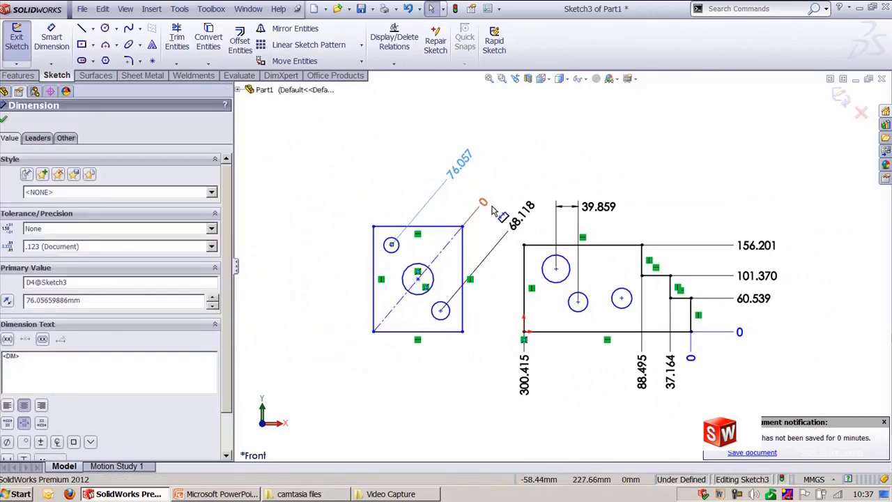
{"action": "left_click", "coordinate": [489, 202]}
{"action": "key", "text": "Delete"}
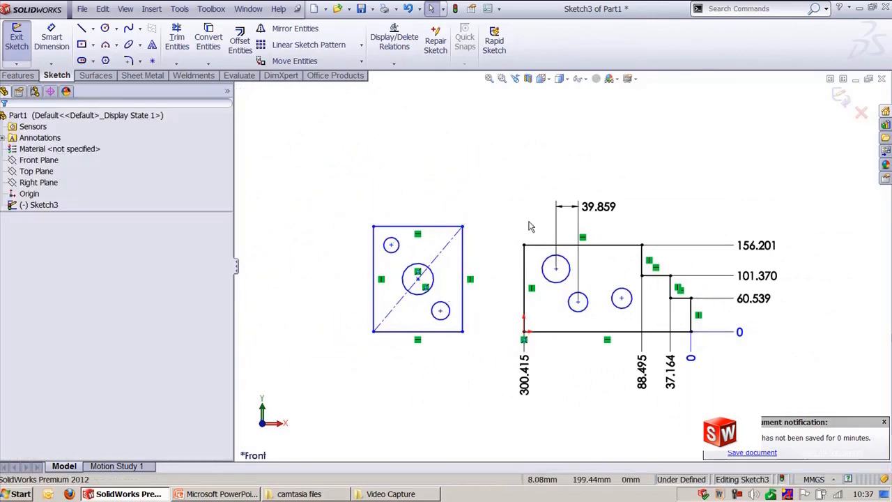
Step: Delete all remaining dimensions on the stepped profile
{"action": "left_click", "coordinate": [591, 212]}
{"action": "left_click", "coordinate": [758, 246]}
{"action": "key", "text": "Delete"}
{"action": "left_click", "coordinate": [757, 276]}
{"action": "key", "text": "Delete"}
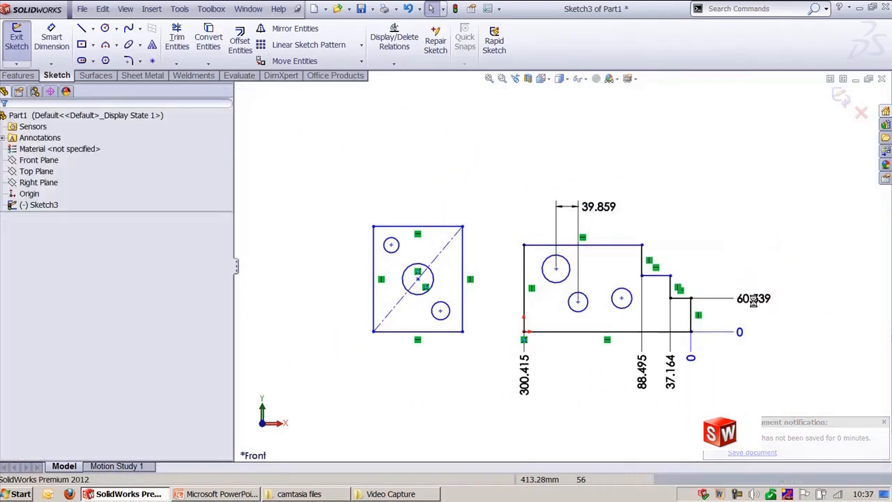
{"action": "left_click", "coordinate": [754, 298]}
{"action": "key", "text": "Delete"}
{"action": "left_click", "coordinate": [591, 206]}
{"action": "key", "text": "Delete"}
{"action": "key", "text": "Delete"}
{"action": "left_click", "coordinate": [670, 372]}
{"action": "key", "text": "Delete"}
{"action": "left_click", "coordinate": [691, 361]}
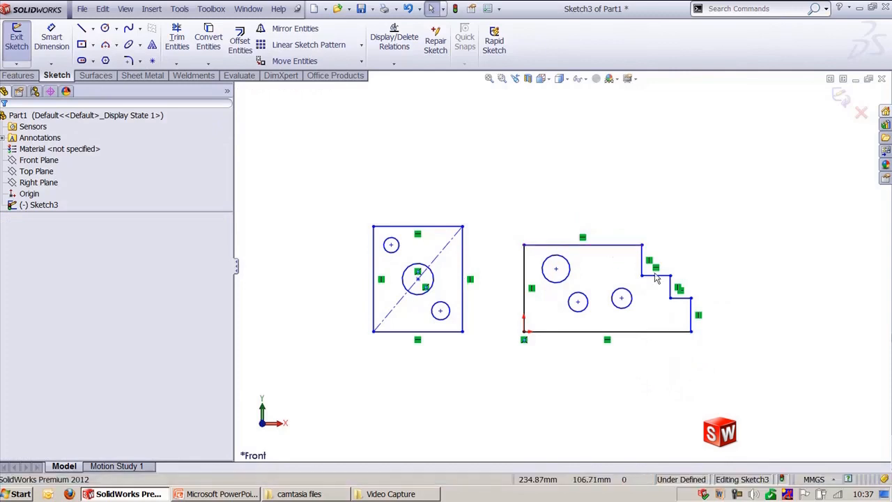
Step: Select the stepped profile and calculate Fully Define Sketch with baseline dimensions from the origin
{"action": "scroll", "coordinate": [690, 336], "scroll_direction": "down", "scroll_amount": 3}
{"action": "middle_click_drag", "start_coordinate": [628, 347], "coordinate": [559, 339], "text": "ctrl"}
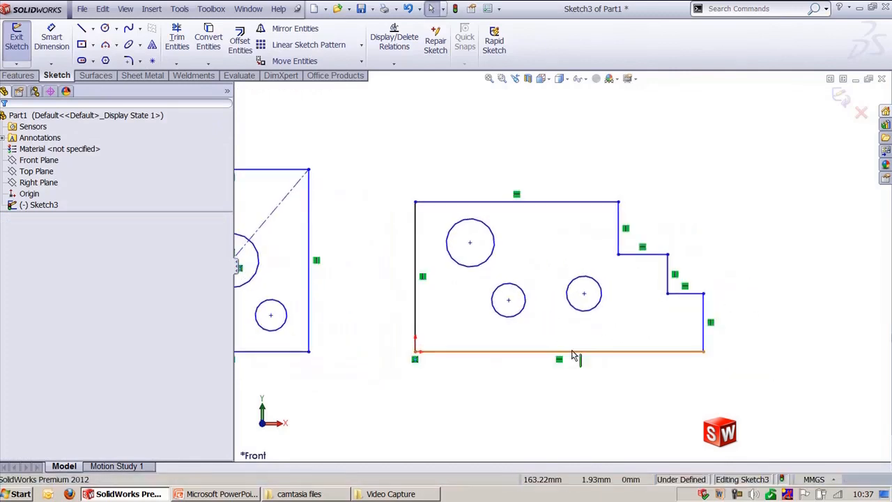
{"action": "scroll", "coordinate": [570, 368], "scroll_direction": "down", "scroll_amount": 1}
{"action": "left_click_drag", "start_coordinate": [342, 165], "coordinate": [786, 396]}
{"action": "left_click", "coordinate": [179, 9]}
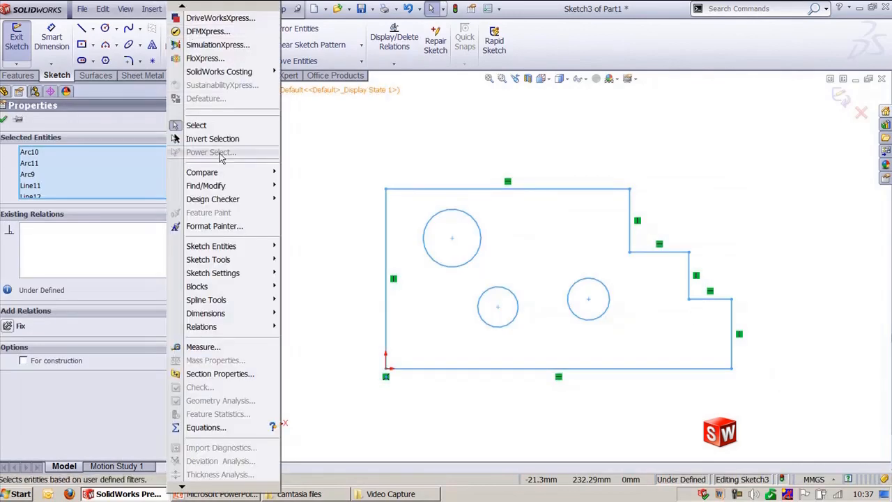
{"action": "mouse_move", "coordinate": [251, 317]}
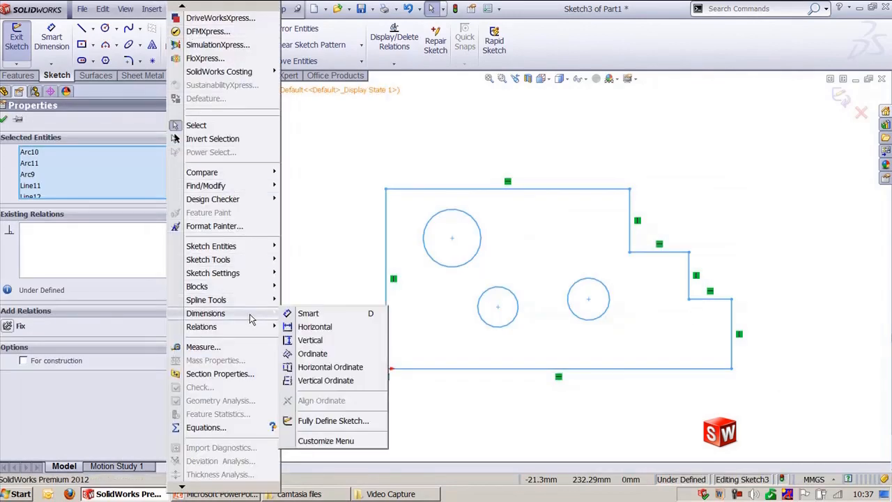
{"action": "left_click", "coordinate": [328, 421]}
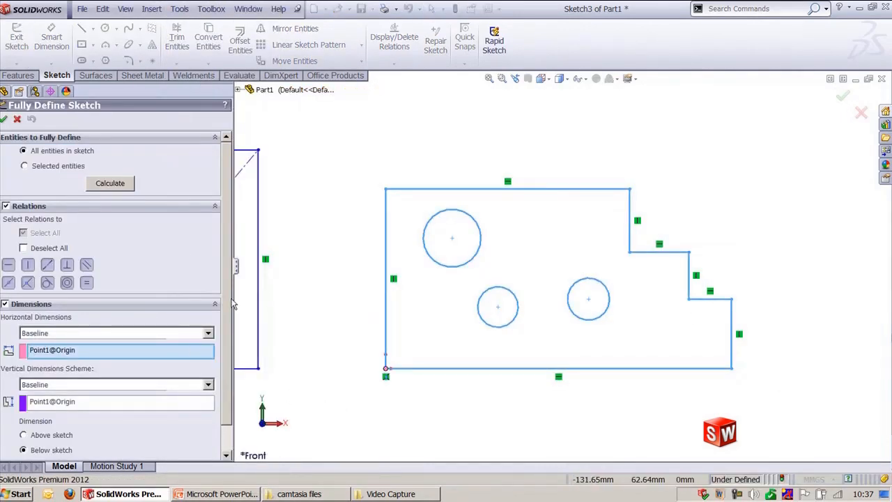
{"action": "left_click_drag", "start_coordinate": [233, 299], "coordinate": [284, 298]}
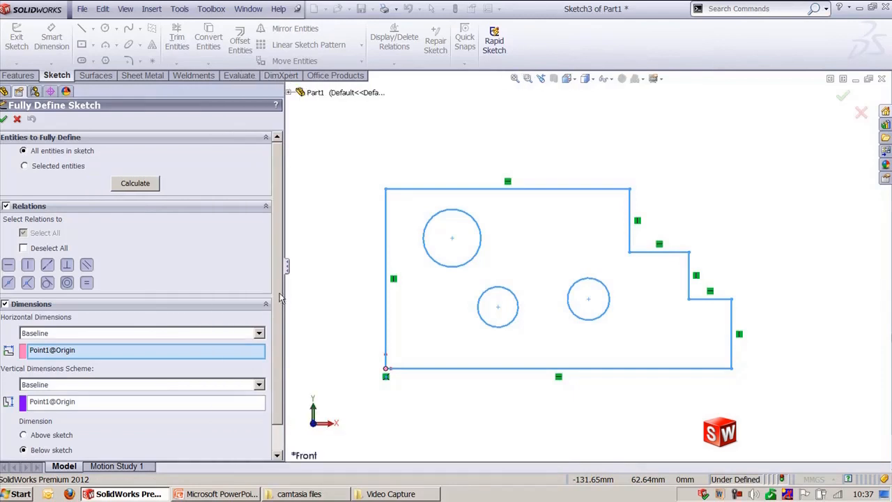
{"action": "scroll", "coordinate": [40, 256], "scroll_direction": "down", "scroll_amount": 2}
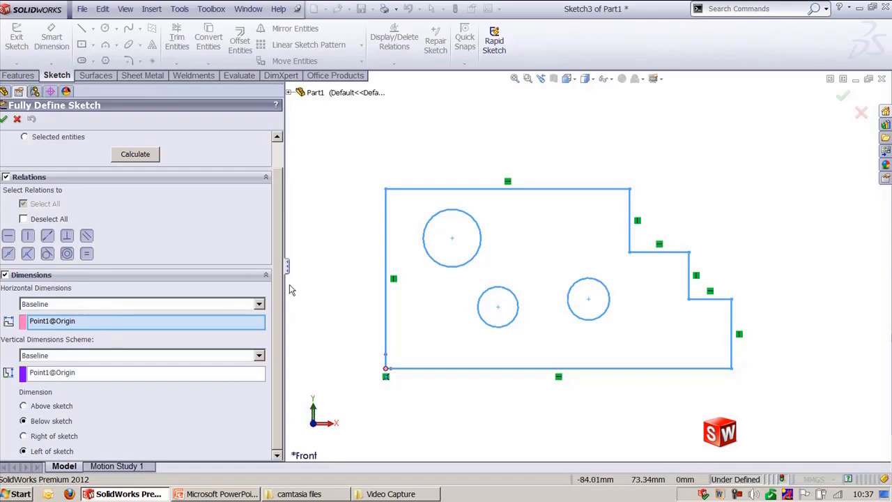
{"action": "scroll", "coordinate": [274, 222], "scroll_direction": "up", "scroll_amount": 2}
{"action": "left_click", "coordinate": [152, 187]}
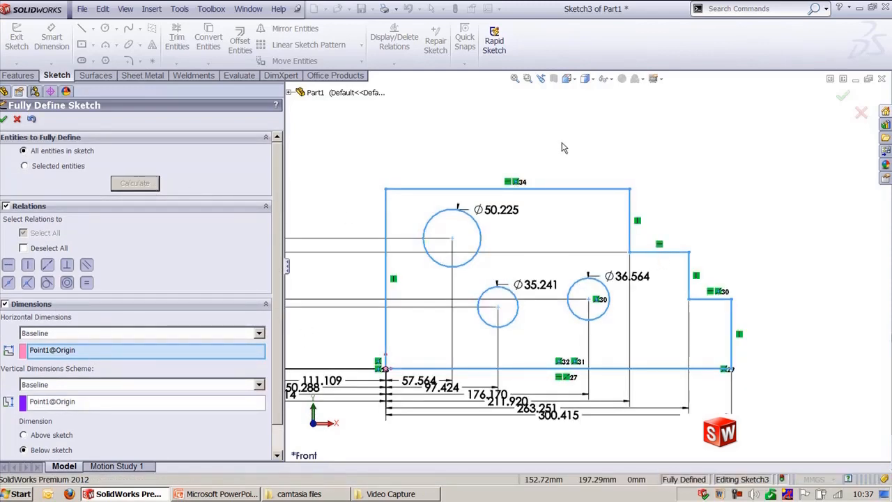
Step: Recalculate the full definition with dimensions placed right of and then above the sketch
{"action": "scroll", "coordinate": [533, 200], "scroll_direction": "up", "scroll_amount": 2}
{"action": "scroll", "coordinate": [534, 200], "scroll_direction": "down", "scroll_amount": 1}
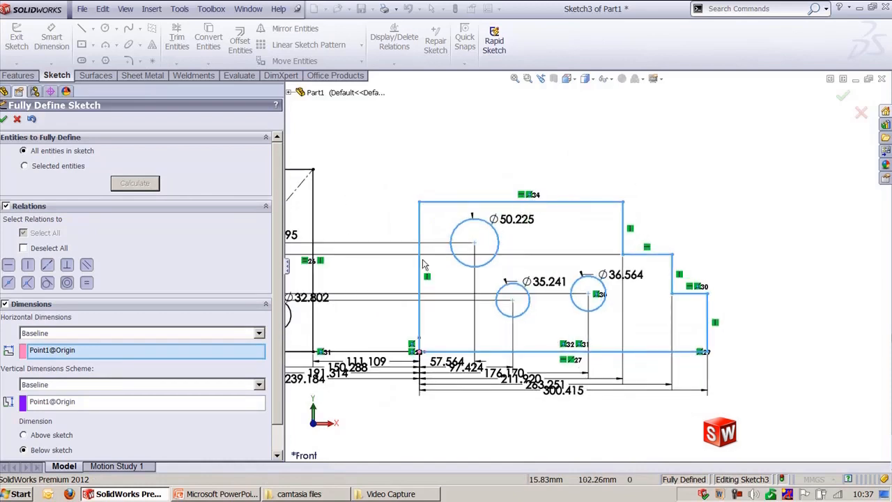
{"action": "scroll", "coordinate": [283, 371], "scroll_direction": "down", "scroll_amount": 2}
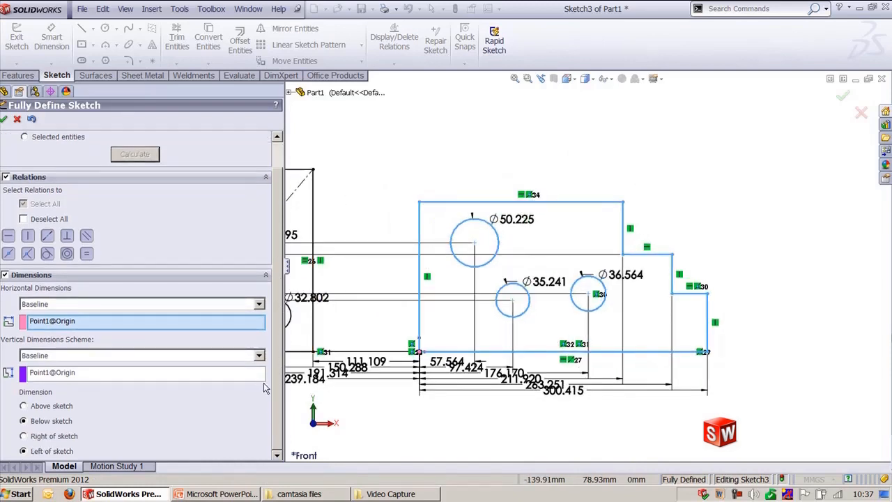
{"action": "left_click", "coordinate": [40, 437]}
{"action": "left_click", "coordinate": [135, 157]}
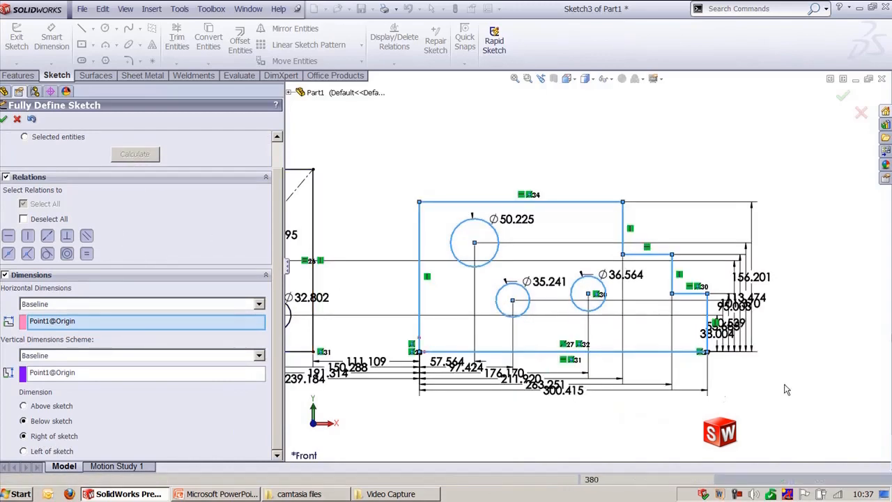
{"action": "left_click", "coordinate": [25, 406]}
{"action": "left_click", "coordinate": [138, 157]}
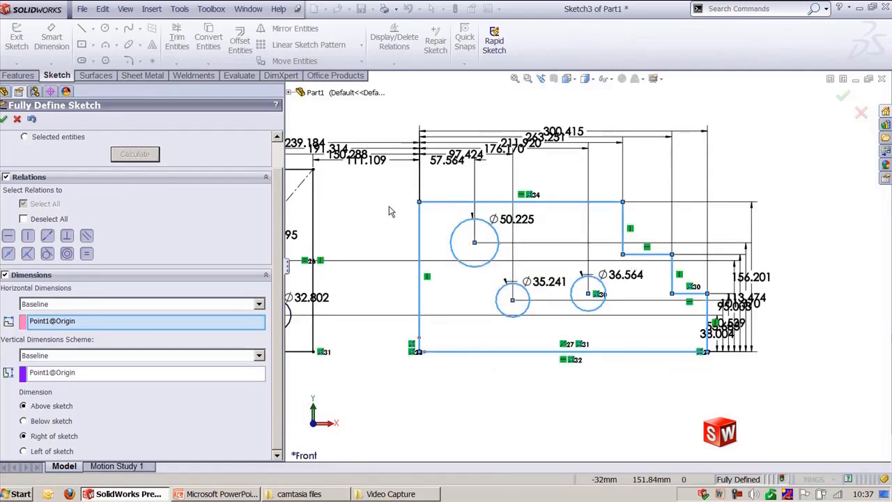
Step: Cancel the Fully Define Sketch command
{"action": "scroll", "coordinate": [639, 242], "scroll_direction": "up", "scroll_amount": 2}
{"action": "scroll", "coordinate": [500, 244], "scroll_direction": "up", "scroll_amount": 1}
{"action": "scroll", "coordinate": [467, 223], "scroll_direction": "down", "scroll_amount": 3}
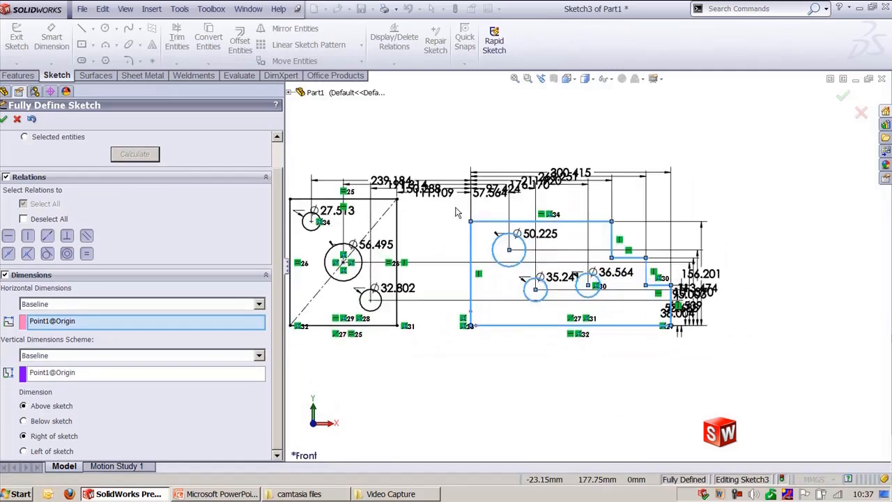
{"action": "scroll", "coordinate": [498, 250], "scroll_direction": "up", "scroll_amount": 2}
{"action": "middle_click_drag", "start_coordinate": [442, 226], "coordinate": [499, 263], "text": "ctrl"}
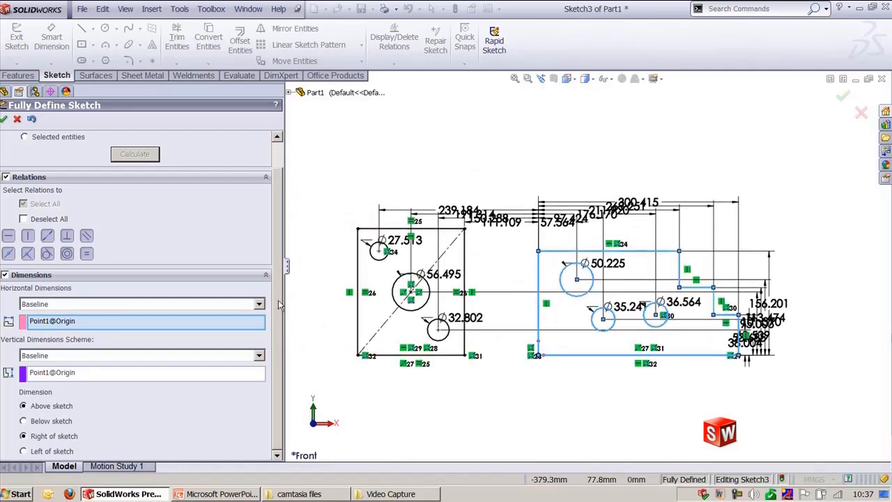
{"action": "scroll", "coordinate": [279, 225], "scroll_direction": "up", "scroll_amount": 2}
{"action": "left_click", "coordinate": [17, 119]}
Step: Delete the stepped profile and its circles, leaving the square sketch
{"action": "left_click_drag", "start_coordinate": [326, 182], "coordinate": [500, 423]}
{"action": "left_click", "coordinate": [500, 422]}
{"action": "left_click_drag", "start_coordinate": [509, 221], "coordinate": [810, 411]}
{"action": "key", "text": "Delete"}
{"action": "mouse_move", "coordinate": [501, 294]}
{"action": "middle_mouse_down", "text": "ctrl"}
{"action": "mouse_move", "coordinate": [568, 287]}
{"action": "mouse_move", "coordinate": [588, 251]}
{"action": "middle_mouse_up", "text": "ctrl"}
{"action": "scroll", "coordinate": [567, 285], "scroll_direction": "down", "scroll_amount": 2}
{"action": "scroll", "coordinate": [551, 279], "scroll_direction": "up", "scroll_amount": 1}
{"action": "scroll", "coordinate": [558, 287], "scroll_direction": "down", "scroll_amount": 1}
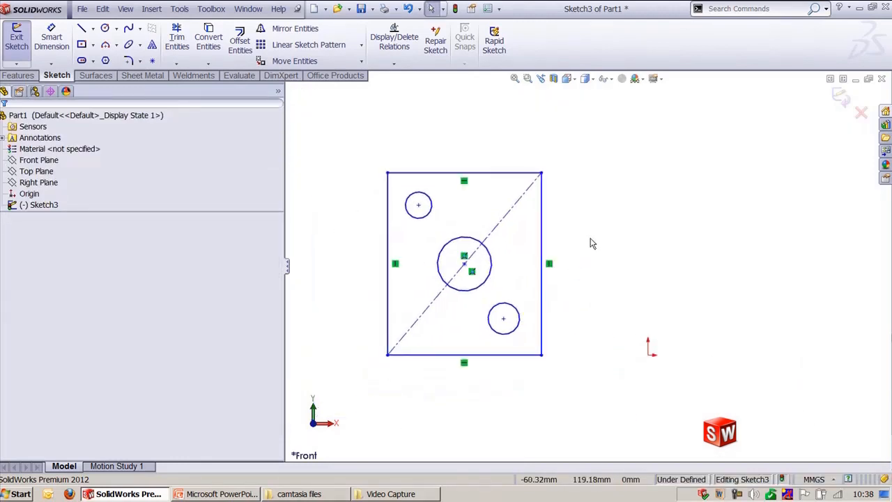
Step: Fully define the square sketch with baseline dimensions from the origin, placing horizontal dimensions above the sketch
{"action": "left_click", "coordinate": [180, 9]}
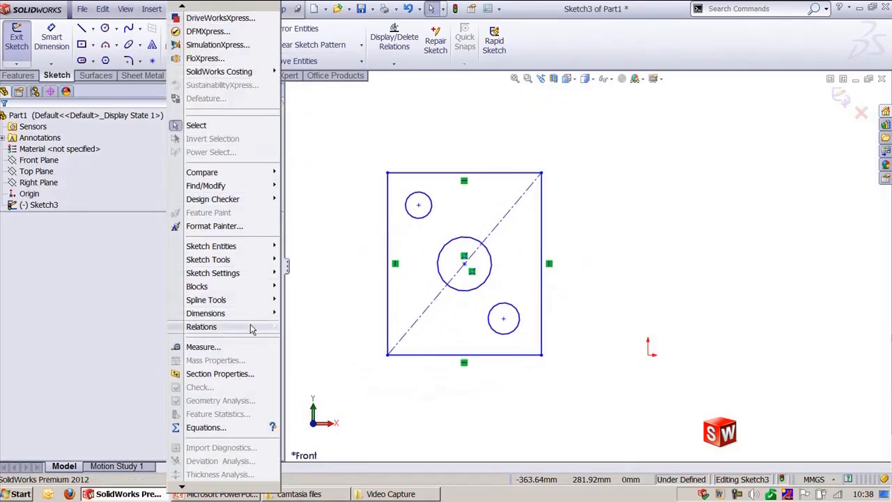
{"action": "mouse_move", "coordinate": [251, 313]}
{"action": "left_click", "coordinate": [329, 421]}
{"action": "left_click", "coordinate": [146, 186]}
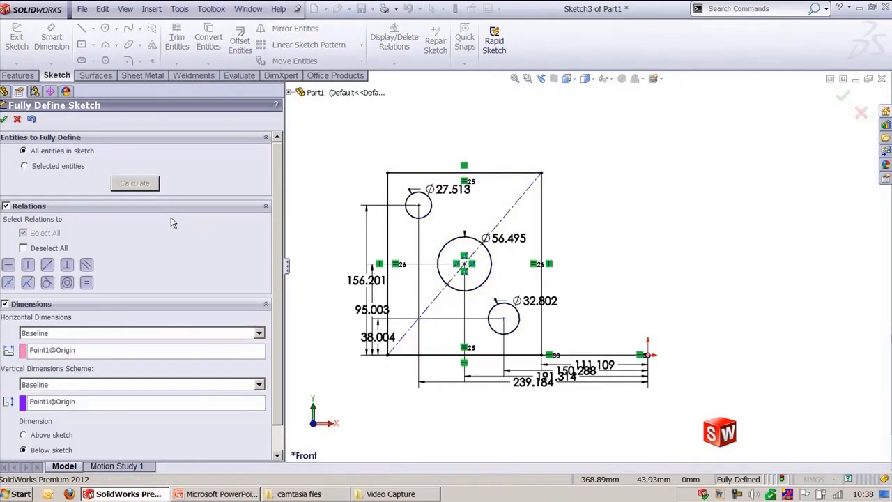
{"action": "left_click_drag", "start_coordinate": [278, 316], "coordinate": [281, 371]}
{"action": "left_click", "coordinate": [51, 407]}
{"action": "left_click", "coordinate": [141, 156]}
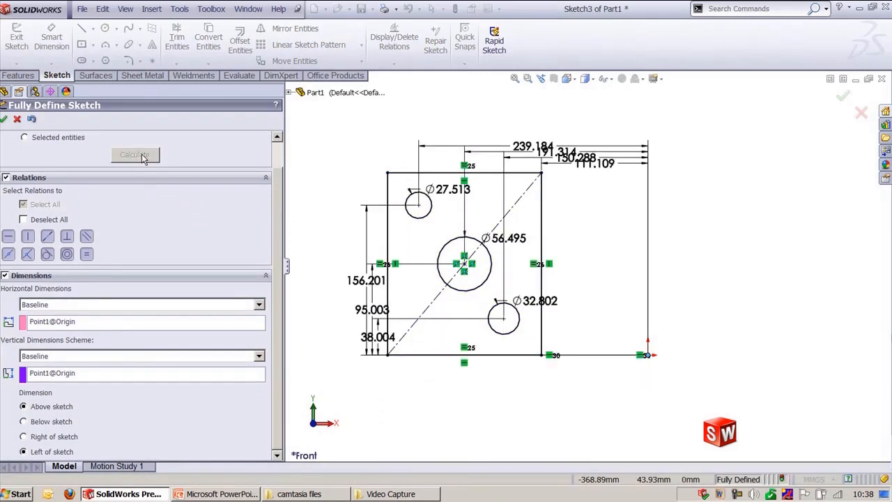
Step: Recalculate with vertical dimensions to the right of the sketch and accept Fully Define Sketch
{"action": "left_click", "coordinate": [55, 437]}
{"action": "left_click", "coordinate": [140, 154]}
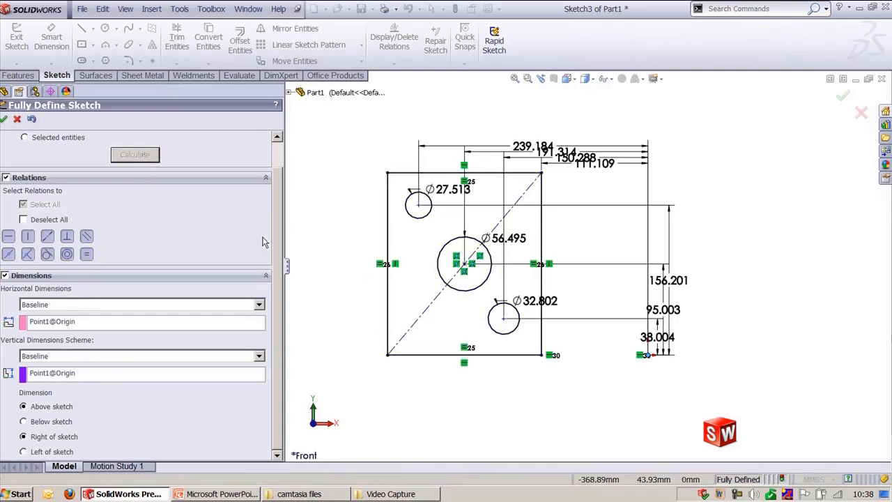
{"action": "left_click_drag", "start_coordinate": [279, 261], "coordinate": [279, 227]}
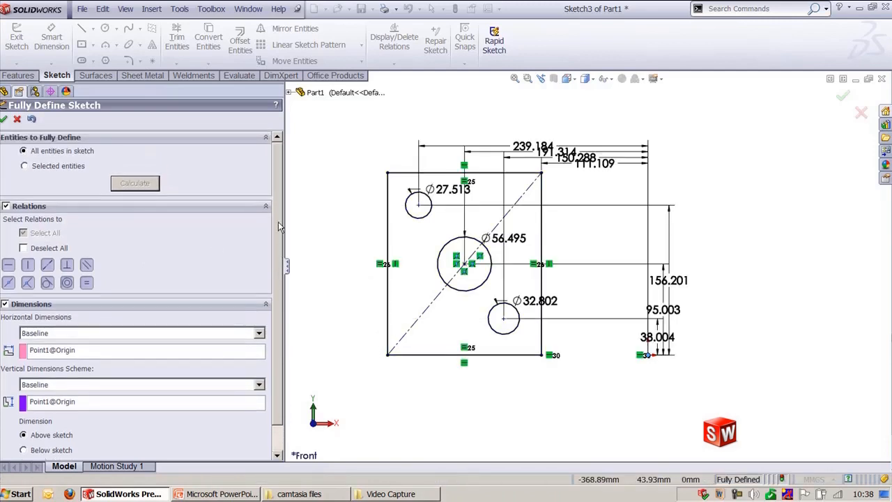
{"action": "left_click", "coordinate": [3, 119]}
Step: Move the small upper-left circle's diameter dimension and set it to 25 mm
{"action": "middle_click_drag", "start_coordinate": [365, 149], "coordinate": [416, 179], "text": "ctrl"}
{"action": "left_click_drag", "start_coordinate": [487, 230], "coordinate": [401, 185]}
{"action": "double_click", "coordinate": [401, 182]}
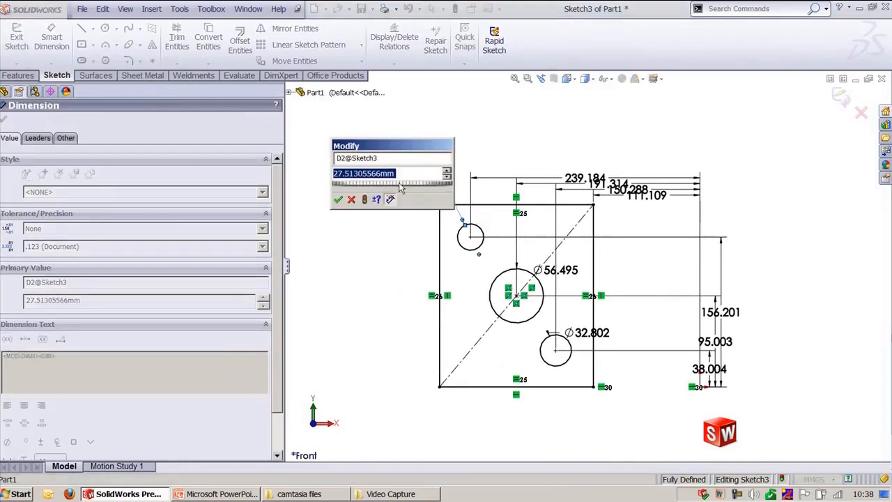
{"action": "type", "text": "25"}
{"action": "key", "text": "Return"}
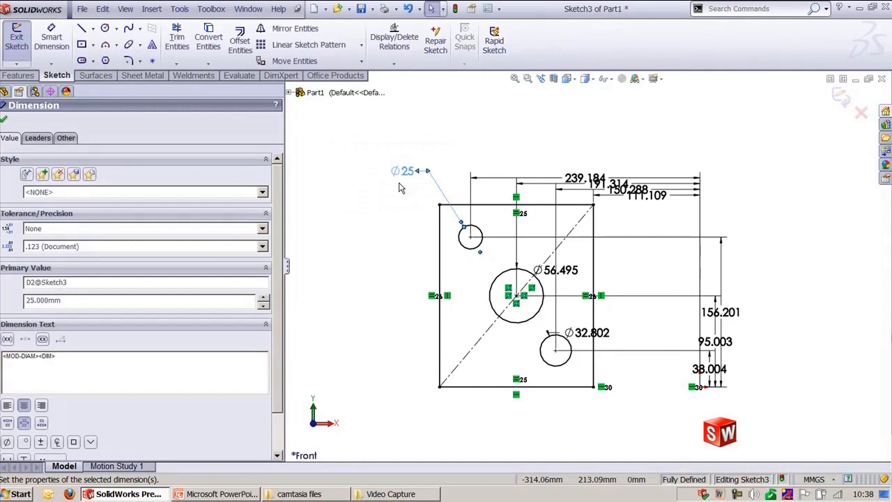
{"action": "left_click", "coordinate": [446, 111]}
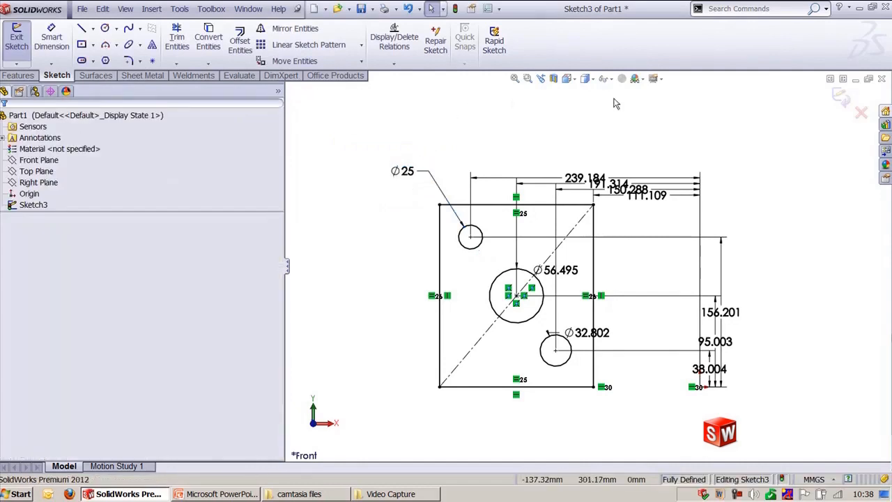
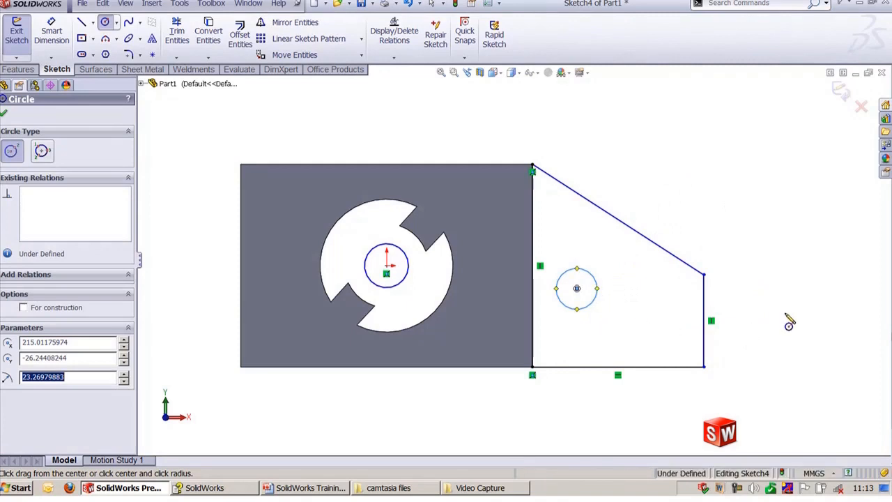
Step: Draw two more circles, one to the right of the triangular profile and one above it
{"action": "left_click", "coordinate": [791, 318]}
{"action": "left_click", "coordinate": [811, 333]}
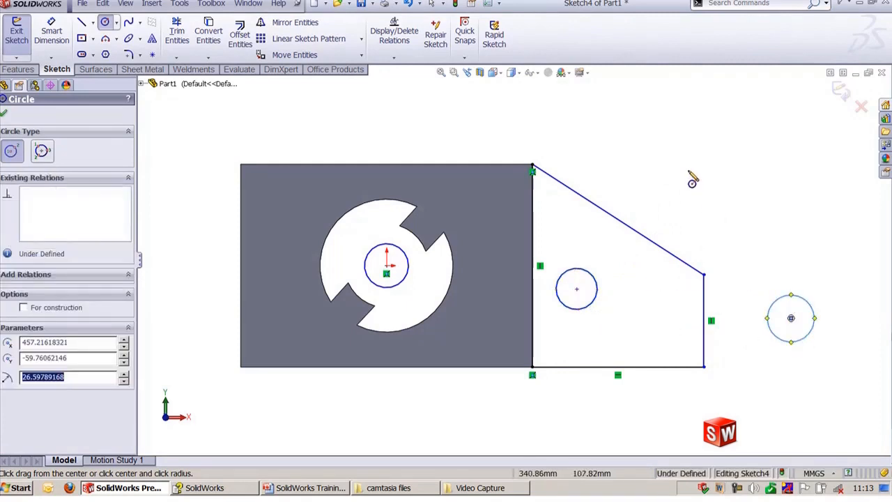
{"action": "left_click", "coordinate": [577, 156]}
{"action": "left_click", "coordinate": [594, 167]}
{"action": "key", "text": "Escape"}
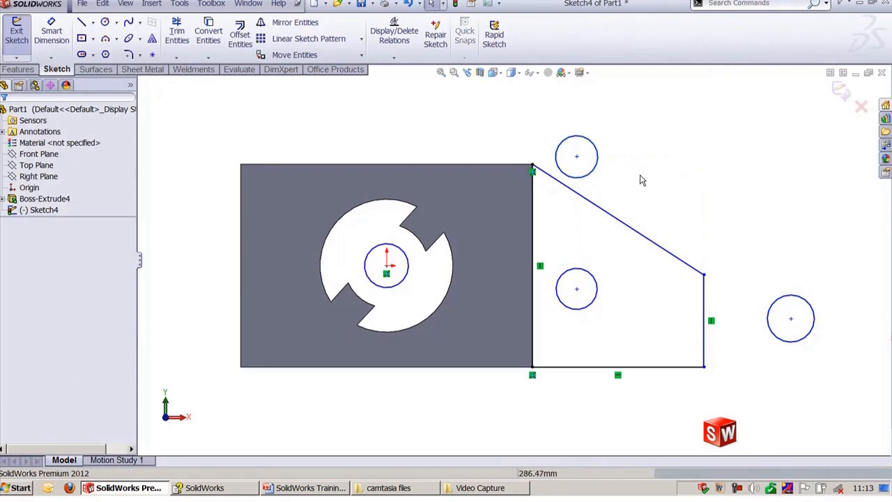
Step: Add a Vertical relation between the upper circle's centre and the inner circle's centre
{"action": "left_click", "coordinate": [576, 156]}
{"action": "left_click", "coordinate": [577, 291], "text": "ctrl"}
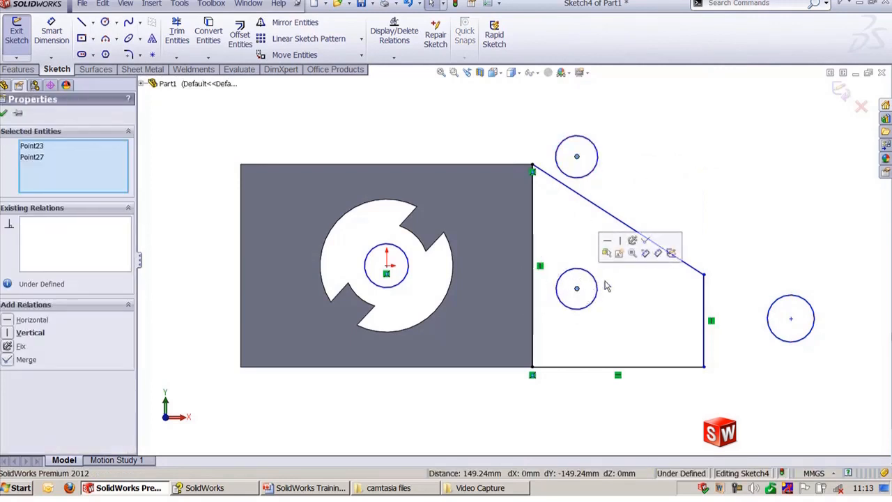
{"action": "left_click", "coordinate": [619, 246]}
{"action": "key", "text": "Escape"}
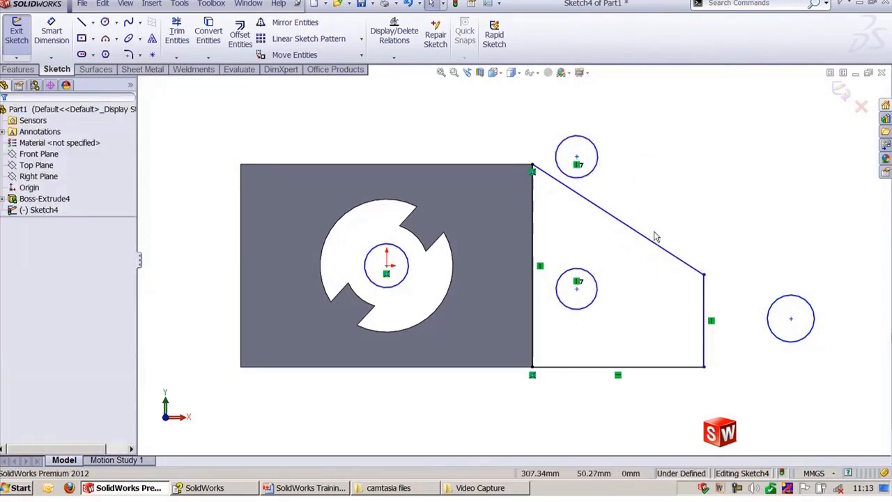
Step: Add a Horizontal relation between the inner circle's centre and the right circle's centre
{"action": "left_click", "coordinate": [577, 291]}
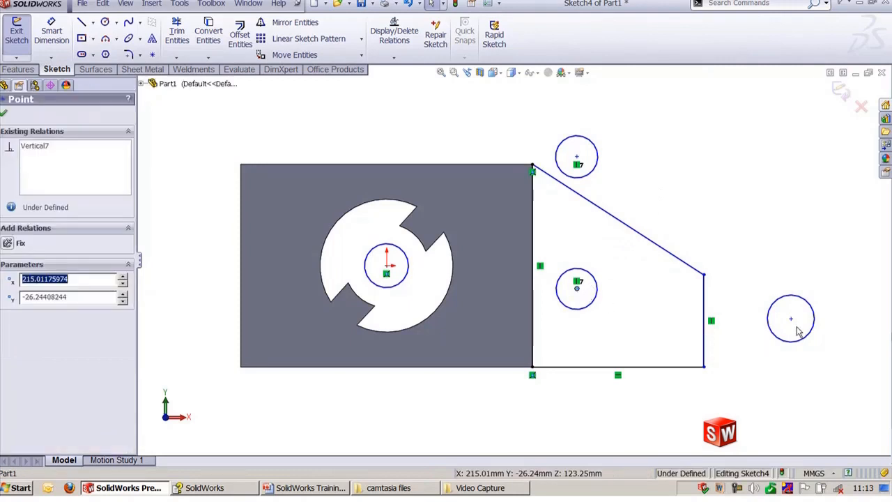
{"action": "left_click", "coordinate": [790, 318], "text": "ctrl"}
{"action": "left_click", "coordinate": [824, 279]}
{"action": "key", "text": "Escape"}
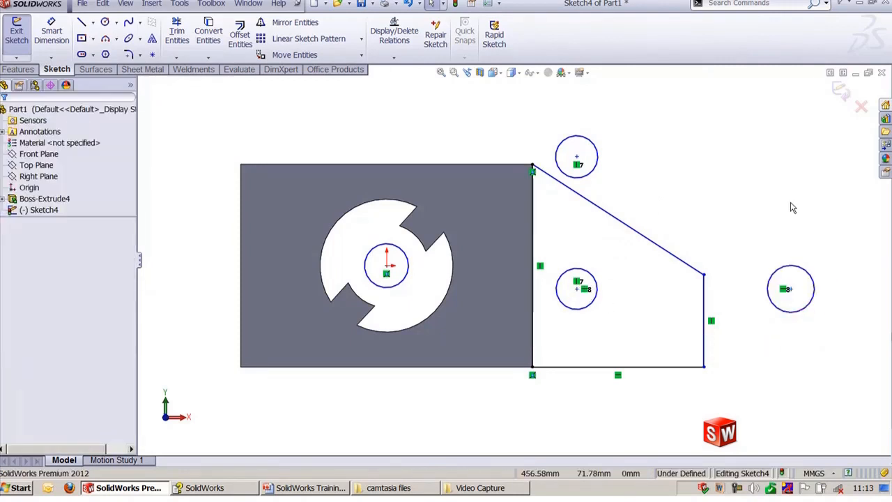
Step: Drag the right and upper circles inside the triangular profile
{"action": "left_click_drag", "start_coordinate": [794, 292], "coordinate": [667, 306]}
{"action": "left_click_drag", "start_coordinate": [577, 159], "coordinate": [585, 246]}
{"action": "left_click", "coordinate": [577, 125]}
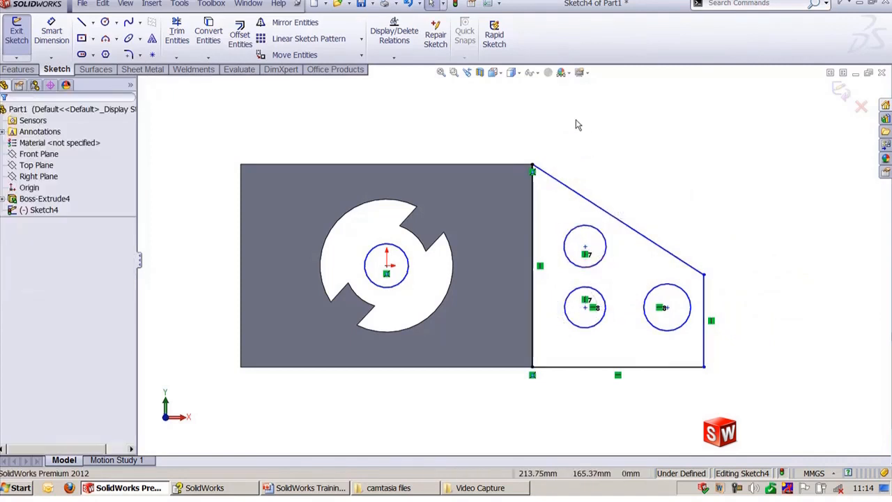
Step: Sketch a stepped line profile on the square's left side, from its lower-left corner to its upper-left corner
{"action": "key", "text": "shift+z"}
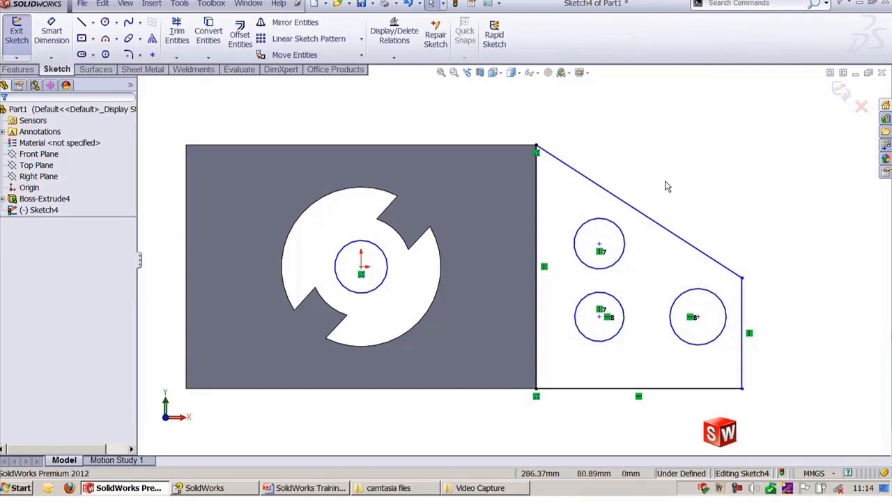
{"action": "scroll", "coordinate": [668, 184], "scroll_direction": "up", "scroll_amount": 2}
{"action": "middle_click_drag", "start_coordinate": [738, 203], "coordinate": [647, 198], "text": "ctrl"}
{"action": "left_click", "coordinate": [84, 24]}
{"action": "middle_click_drag", "start_coordinate": [366, 172], "coordinate": [523, 175], "text": "ctrl"}
{"action": "left_click", "coordinate": [351, 348]}
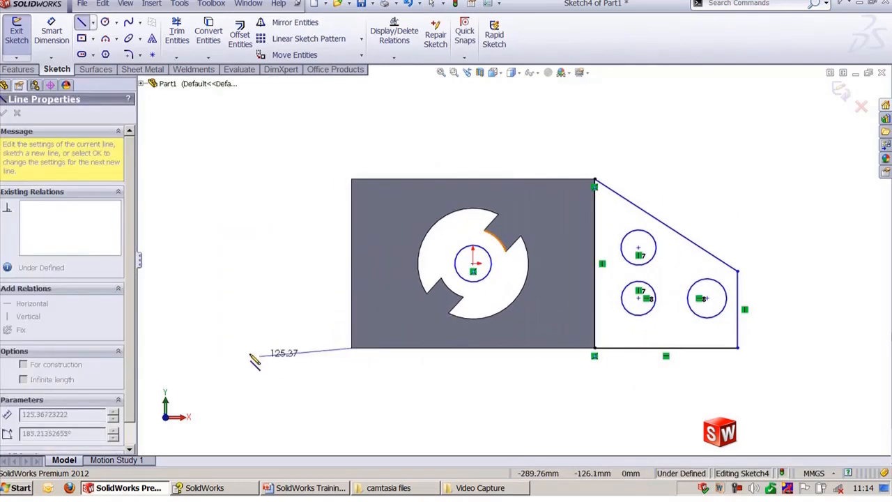
{"action": "left_click", "coordinate": [207, 347]}
{"action": "left_click", "coordinate": [208, 264]}
{"action": "left_click", "coordinate": [335, 264]}
{"action": "left_click", "coordinate": [351, 181]}
{"action": "key", "text": "Escape"}
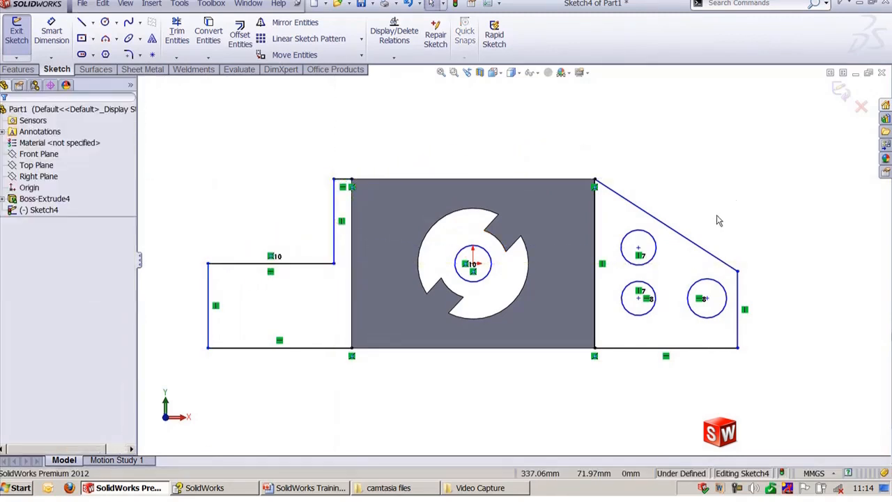
Step: Try to make the slanted edge collinear with the step's upper horizontal line, then undo it
{"action": "left_click", "coordinate": [688, 242]}
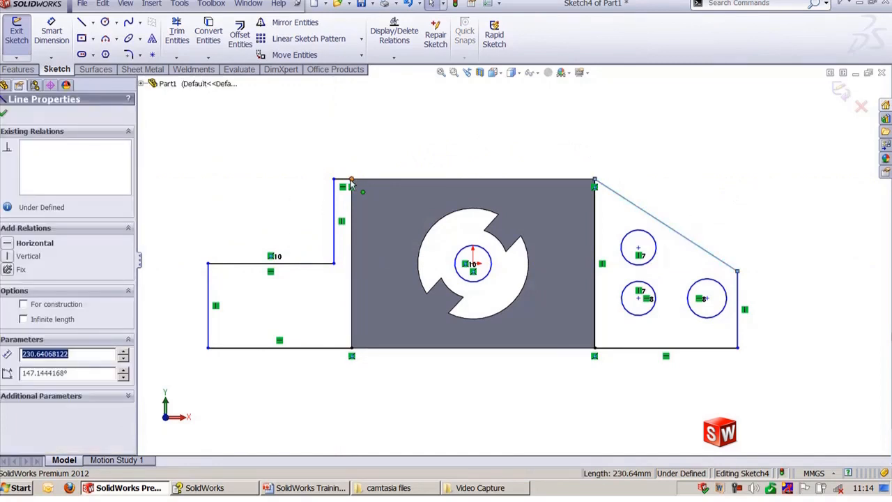
{"action": "left_click", "coordinate": [279, 263], "text": "ctrl"}
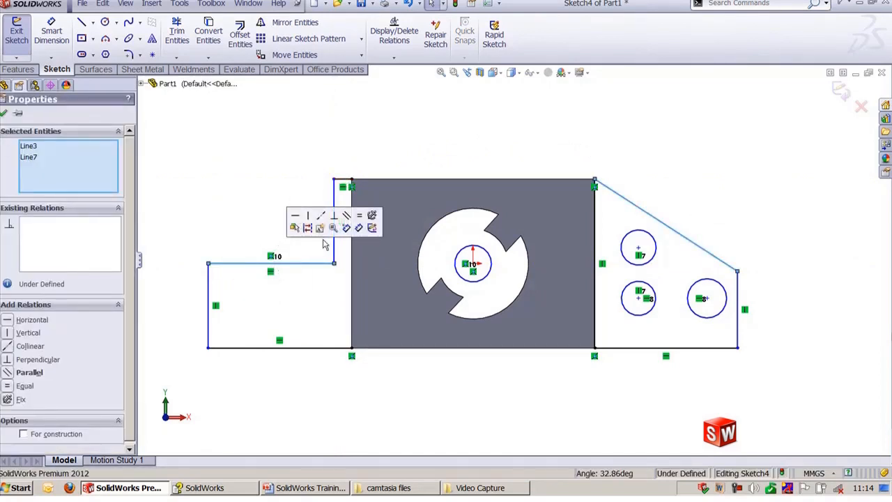
{"action": "left_click", "coordinate": [320, 216]}
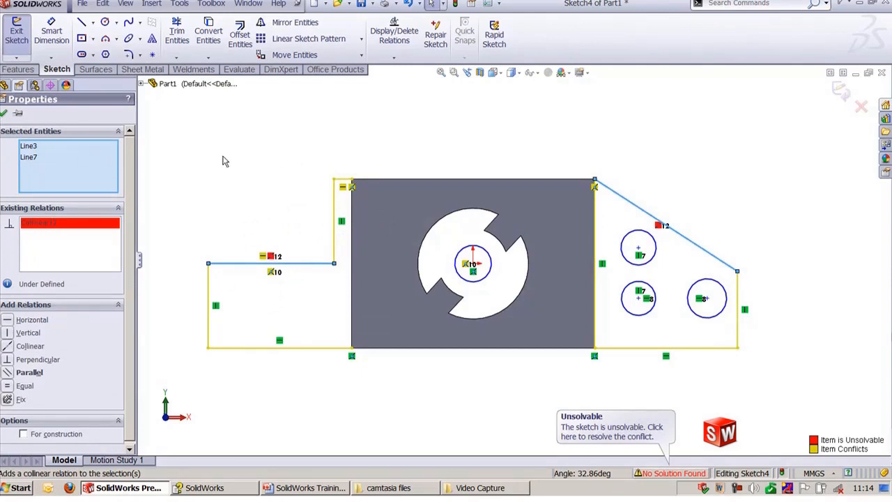
{"action": "key", "text": "Escape"}
{"action": "key", "text": "ctrl+z"}
{"action": "key", "text": "Escape"}
Step: Make the short top line collinear with the slanted edge, then revert it
{"action": "left_click", "coordinate": [344, 185]}
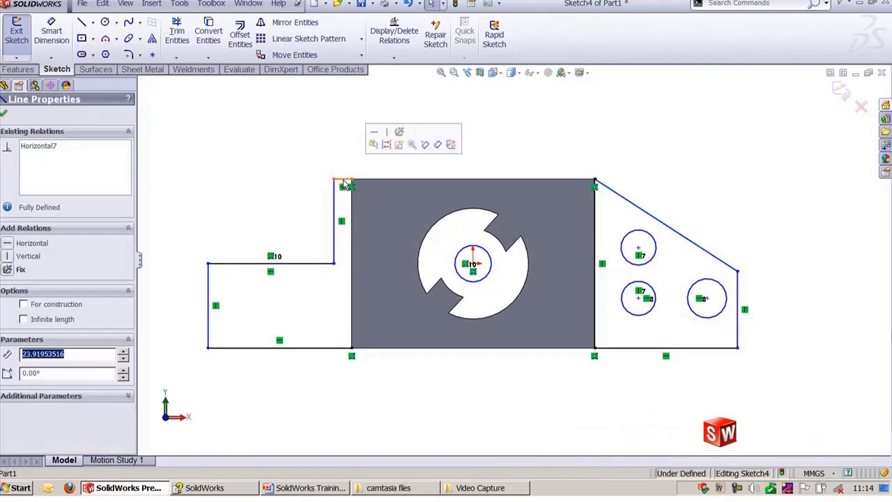
{"action": "left_click", "coordinate": [645, 214], "text": "ctrl"}
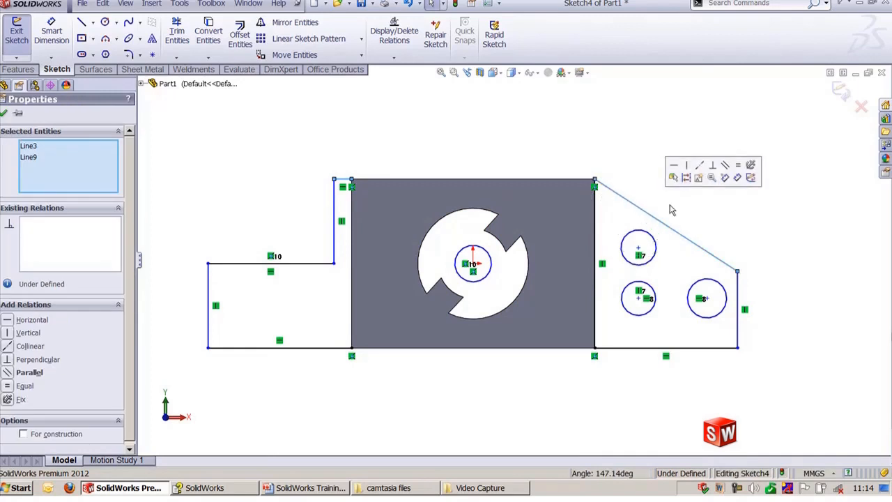
{"action": "left_click", "coordinate": [700, 166]}
{"action": "left_click", "coordinate": [589, 124]}
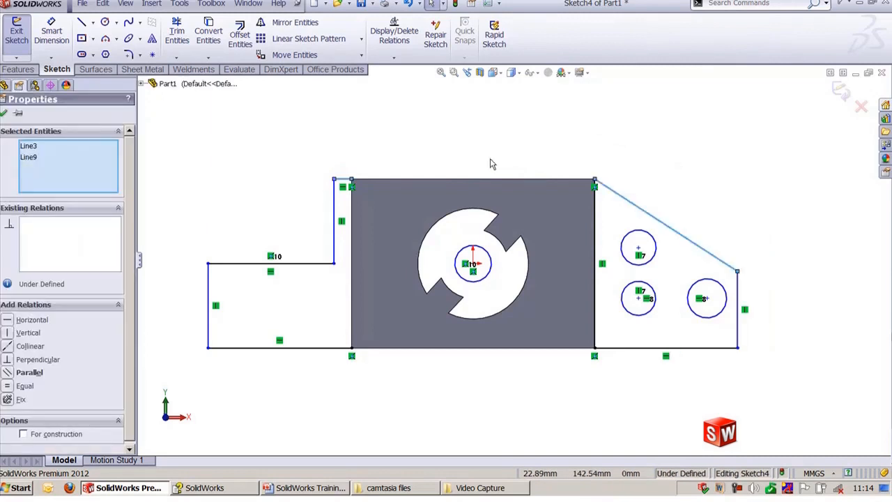
{"action": "left_click", "coordinate": [469, 163]}
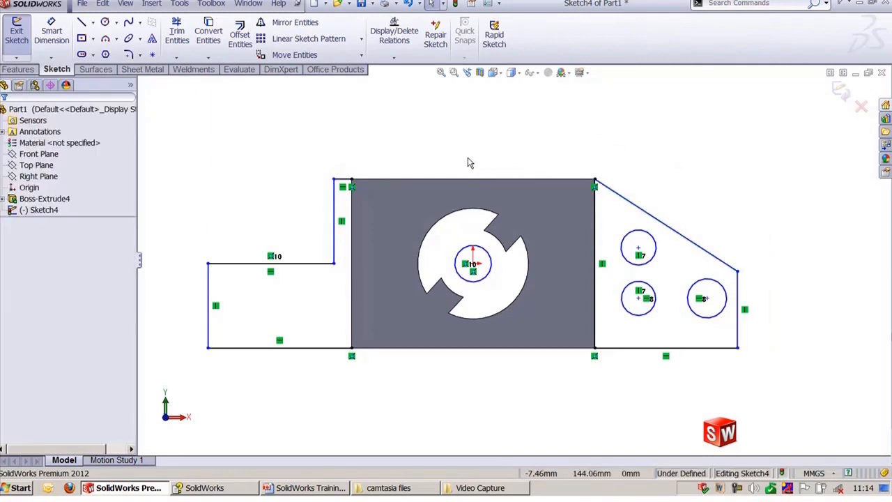
Step: Delete the short top line and the vertical riser of the stepped profile
{"action": "left_click", "coordinate": [396, 206]}
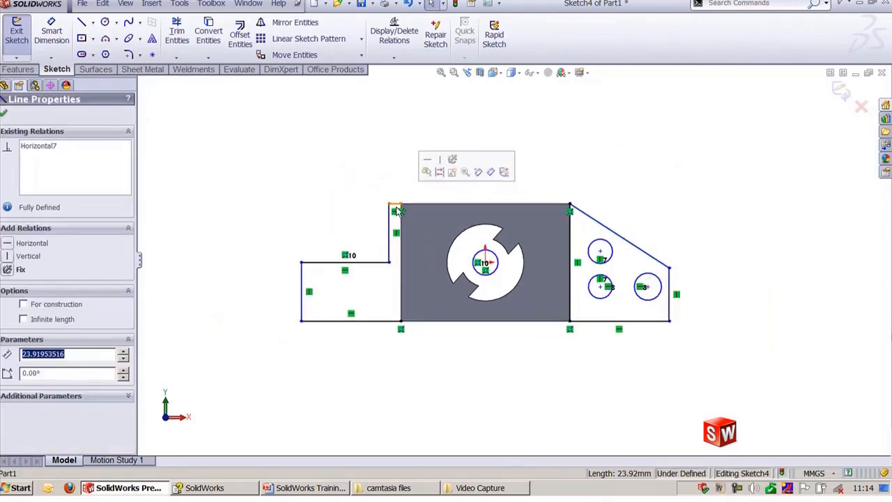
{"action": "key", "text": "Delete"}
{"action": "left_click", "coordinate": [389, 214]}
{"action": "key", "text": "Delete"}
{"action": "left_click", "coordinate": [367, 262]}
{"action": "left_click", "coordinate": [348, 209]}
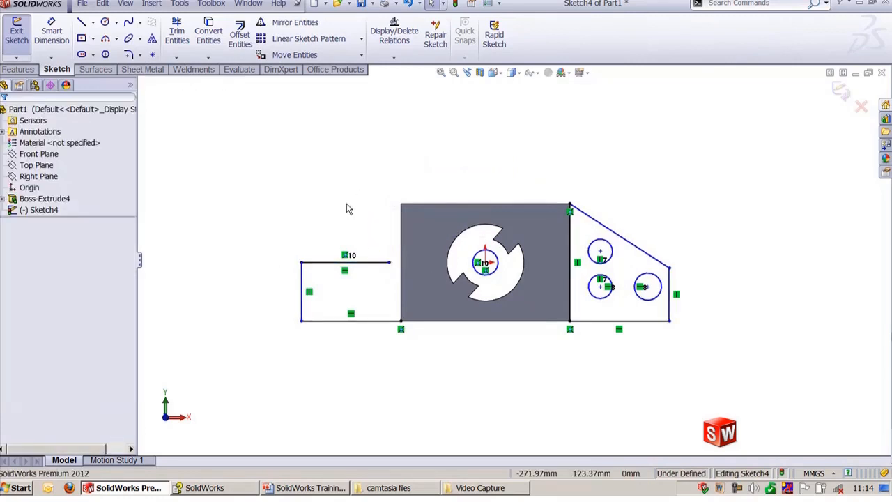
Step: Drag the left profile's vertical edge outward and raise its upper horizontal line above the square
{"action": "left_click", "coordinate": [369, 265]}
{"action": "left_click", "coordinate": [338, 193]}
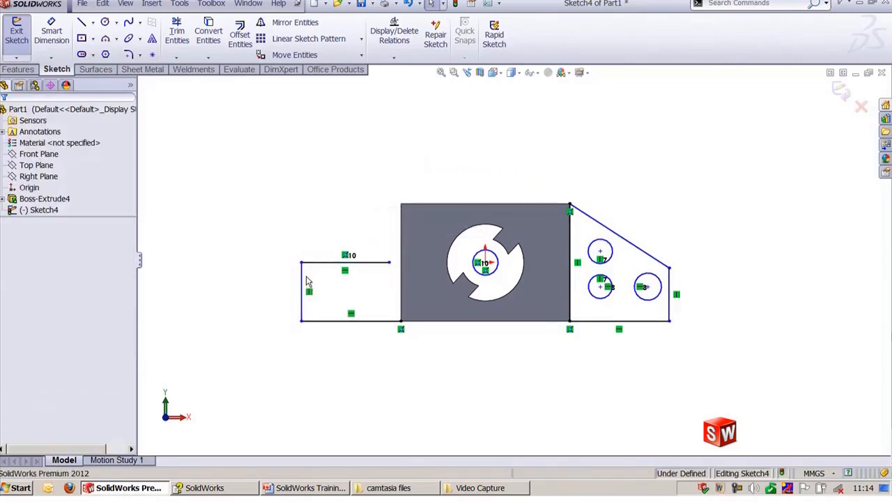
{"action": "mouse_move", "coordinate": [302, 263]}
{"action": "left_mouse_down"}
{"action": "mouse_move", "coordinate": [294, 163]}
{"action": "mouse_move", "coordinate": [272, 165]}
{"action": "left_mouse_up"}
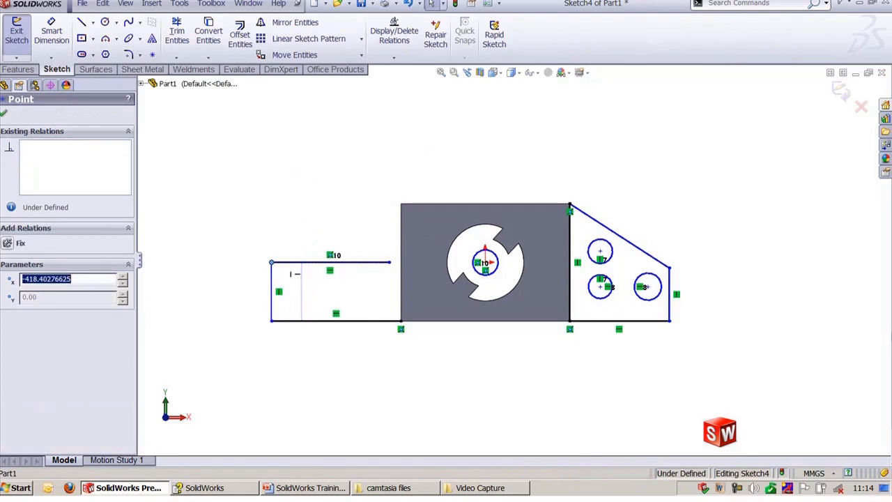
{"action": "left_click", "coordinate": [332, 211]}
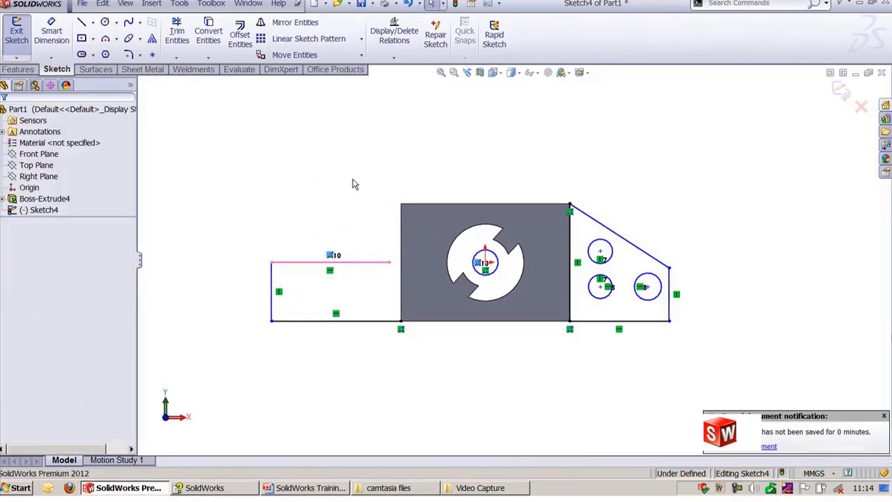
{"action": "left_click_drag", "start_coordinate": [339, 268], "coordinate": [341, 181]}
{"action": "left_click", "coordinate": [290, 168]}
Step: Dimension the left profile's vertical edge as 280 mm
{"action": "key", "text": "d"}
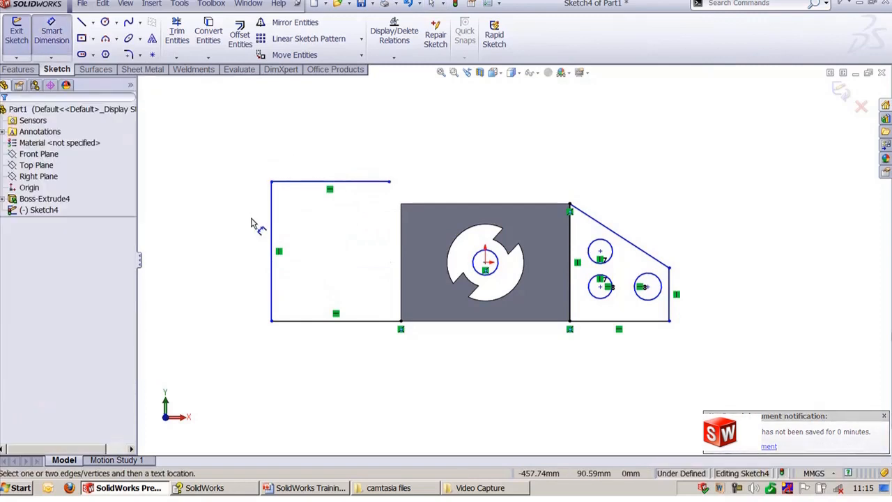
{"action": "left_click", "coordinate": [271, 233]}
{"action": "left_click", "coordinate": [213, 243]}
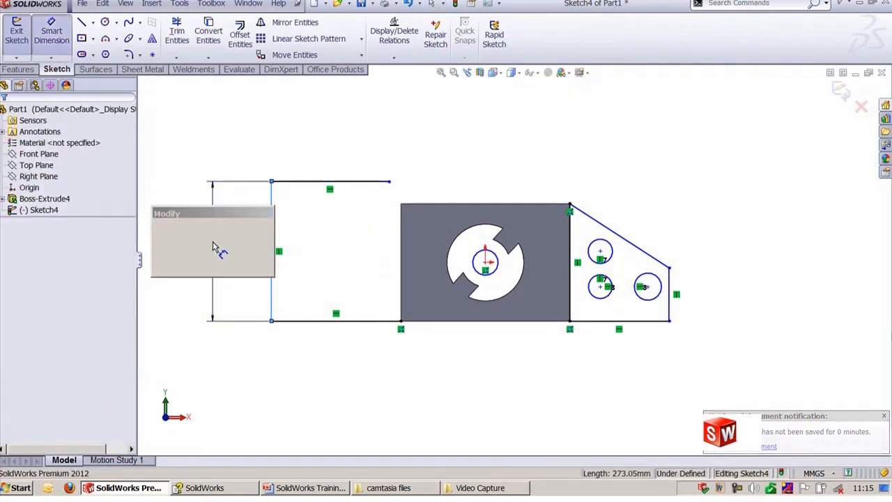
{"action": "type", "text": "280"}
{"action": "key", "text": "Return"}
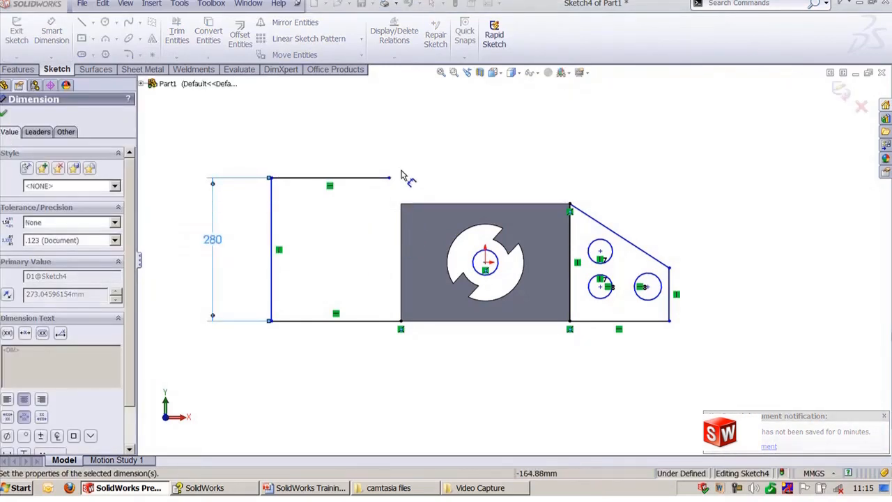
{"action": "key", "text": "Escape"}
Step: Draw a line from the left profile's upper line end down to the square's upper-left corner
{"action": "key", "text": "l"}
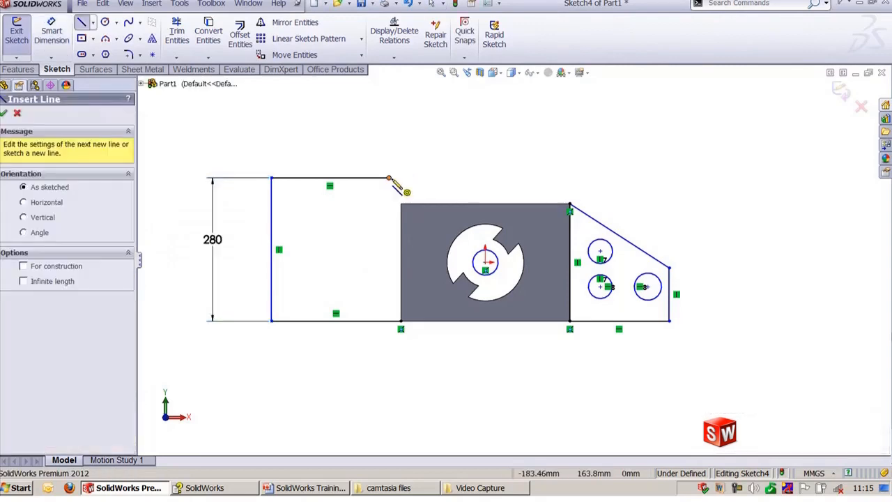
{"action": "left_click", "coordinate": [389, 178]}
{"action": "left_click", "coordinate": [401, 203]}
{"action": "key", "text": "Escape"}
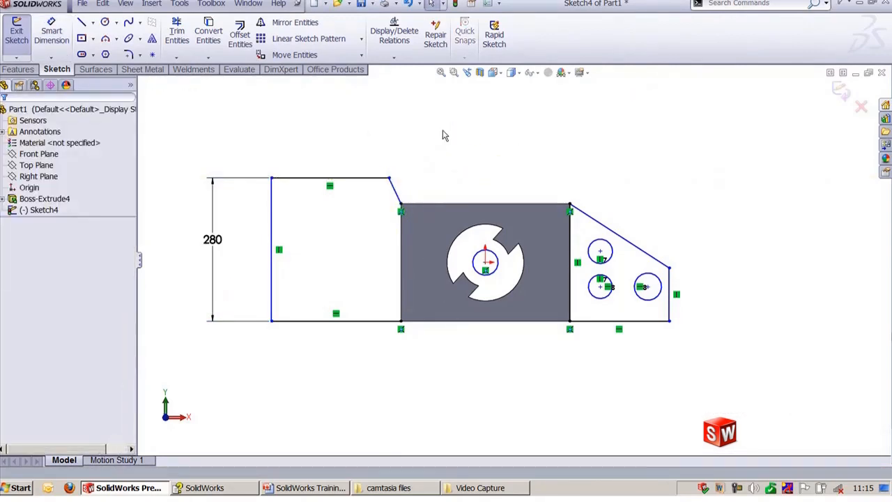
Step: Try to make the slanted edge collinear with the left profile's top line, then undo it
{"action": "left_click", "coordinate": [607, 235]}
{"action": "left_click", "coordinate": [340, 180]}
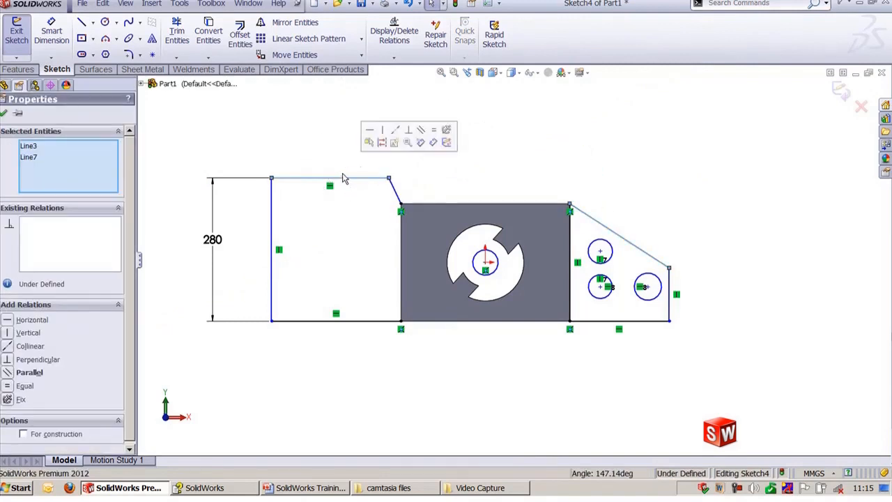
{"action": "left_click", "coordinate": [404, 133]}
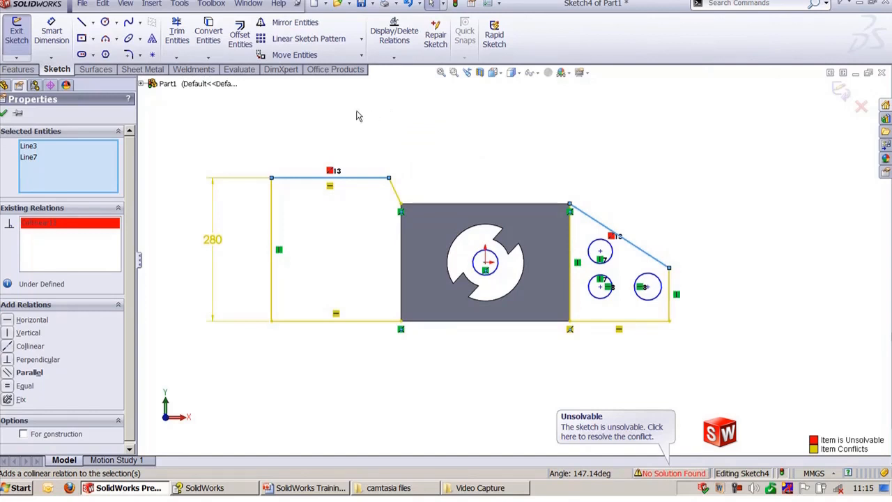
{"action": "left_click", "coordinate": [368, 108]}
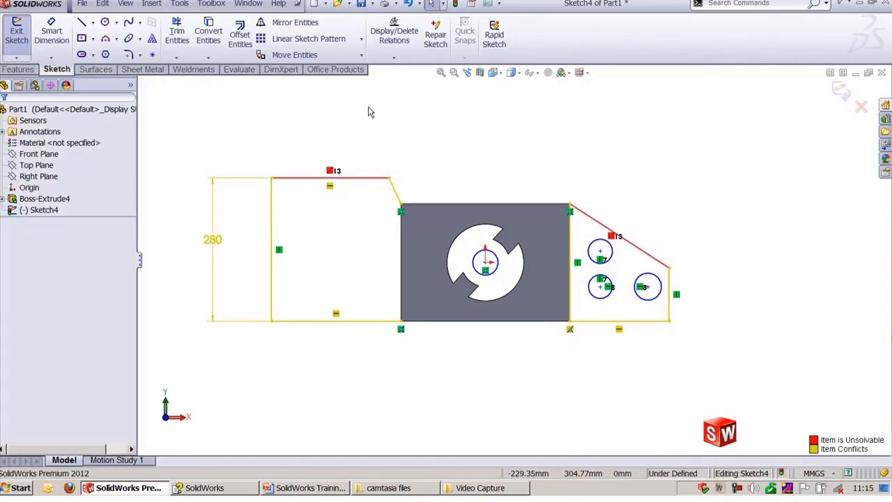
{"action": "key", "text": "ctrl+z"}
Step: Remove the right profile's edge along the square, then make the slanted edge collinear with the left profile's top line
{"action": "left_click", "coordinate": [570, 248]}
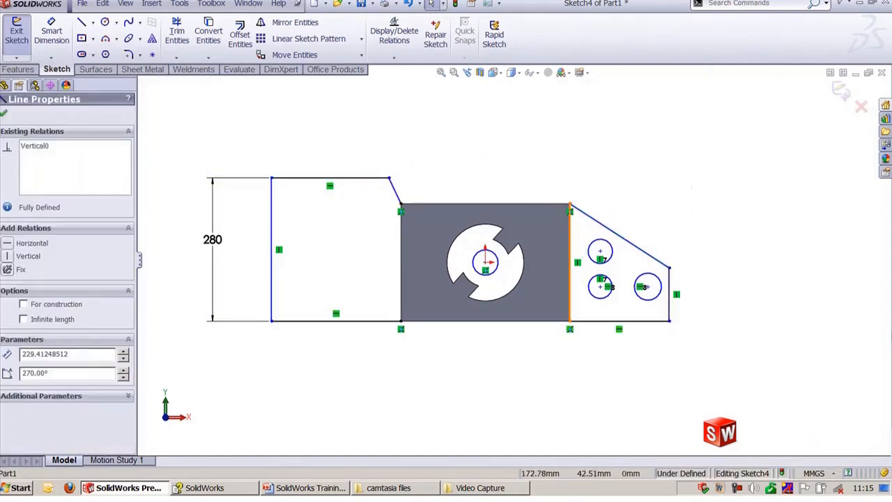
{"action": "key", "text": "Escape"}
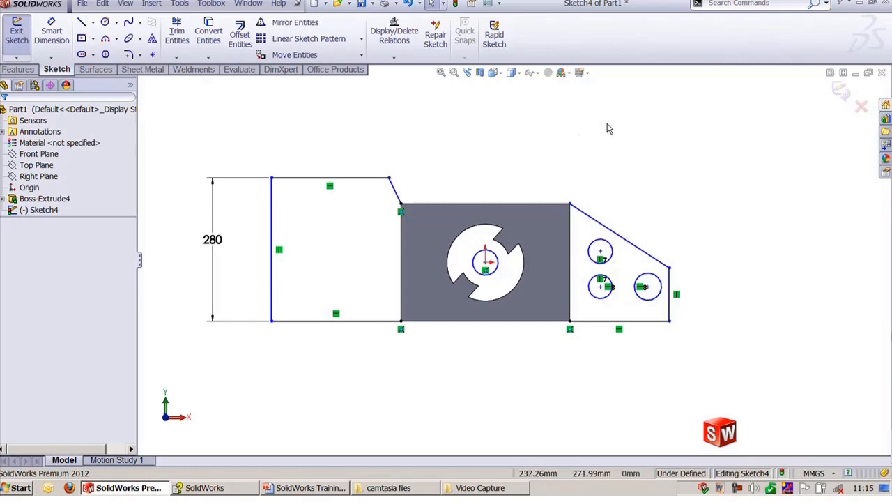
{"action": "left_click", "coordinate": [347, 187]}
{"action": "left_click", "coordinate": [620, 236], "text": "ctrl"}
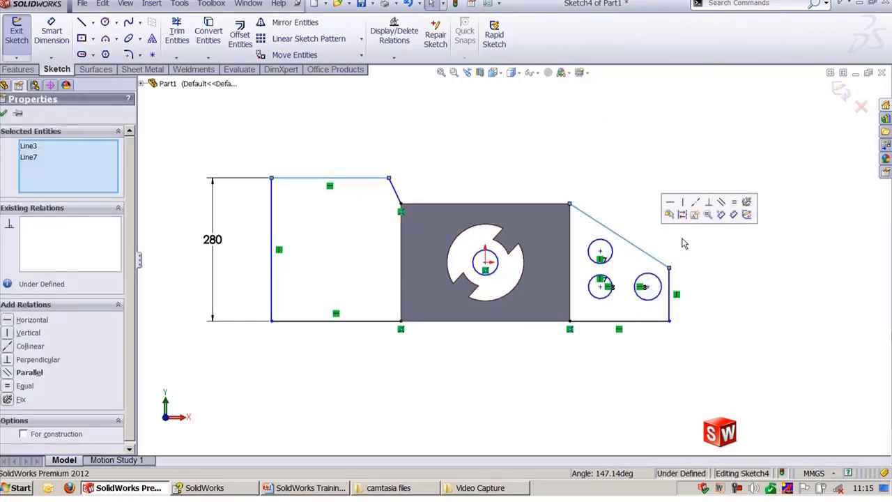
{"action": "left_click", "coordinate": [695, 201]}
{"action": "left_click", "coordinate": [779, 195]}
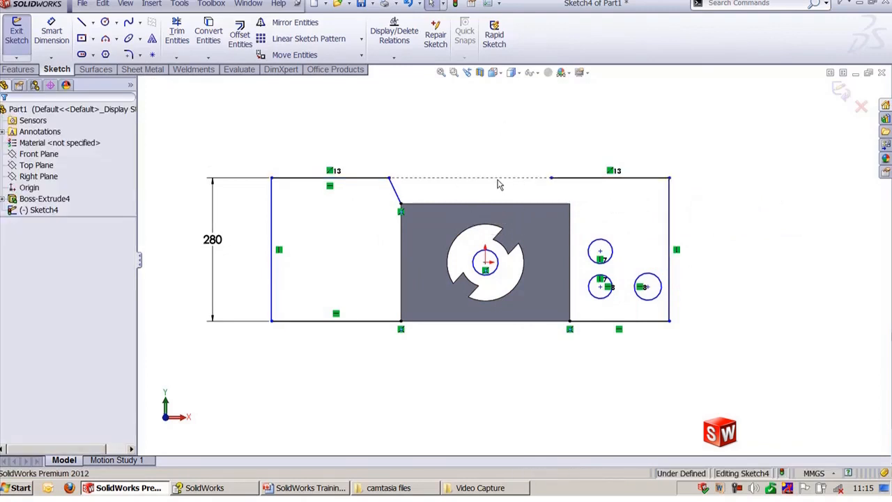
{"action": "scroll", "coordinate": [495, 250], "scroll_direction": "down", "scroll_amount": 6}
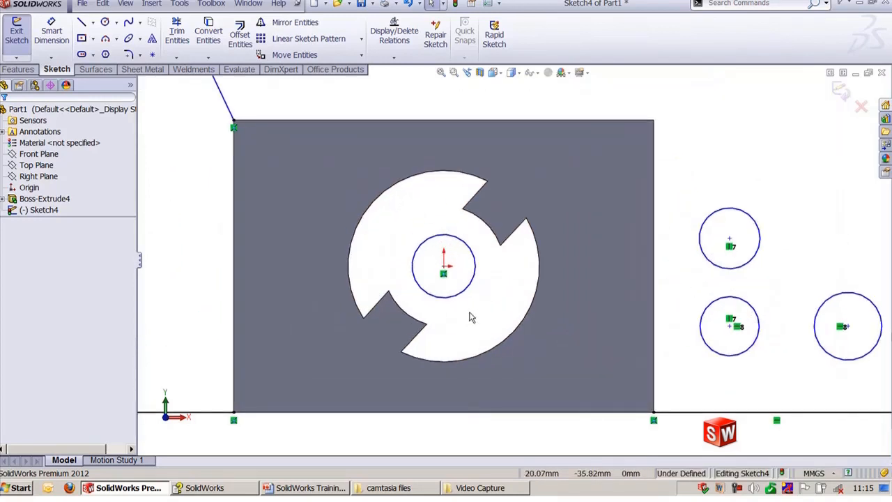
Step: Delete the small circle at the centre of the cutout
{"action": "left_click", "coordinate": [457, 298]}
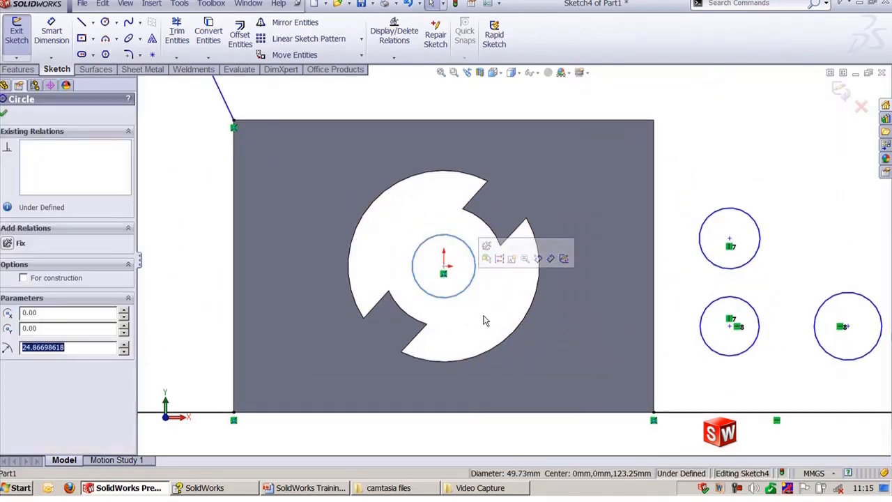
{"action": "left_click", "coordinate": [486, 320]}
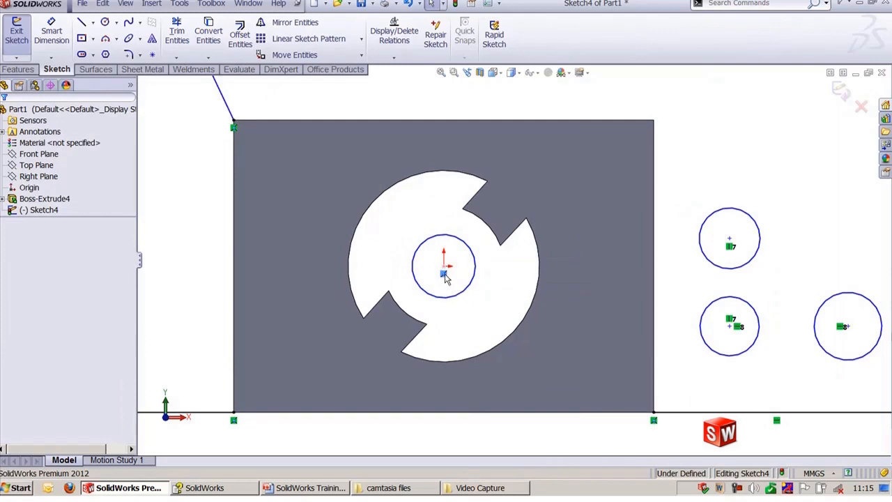
{"action": "left_click", "coordinate": [466, 290]}
{"action": "key", "text": "Delete"}
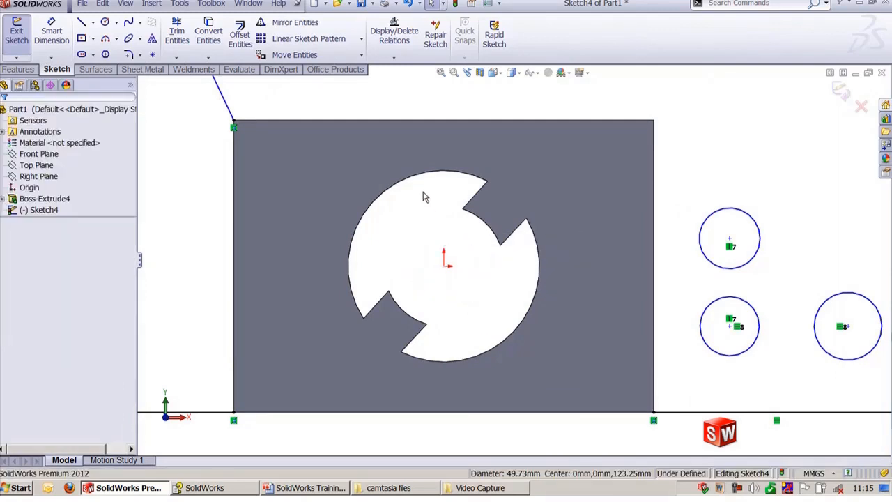
Step: Draw a circle of about 31 mm radius near the upper-left of the cutout
{"action": "key", "text": "c"}
{"action": "left_click", "coordinate": [404, 216]}
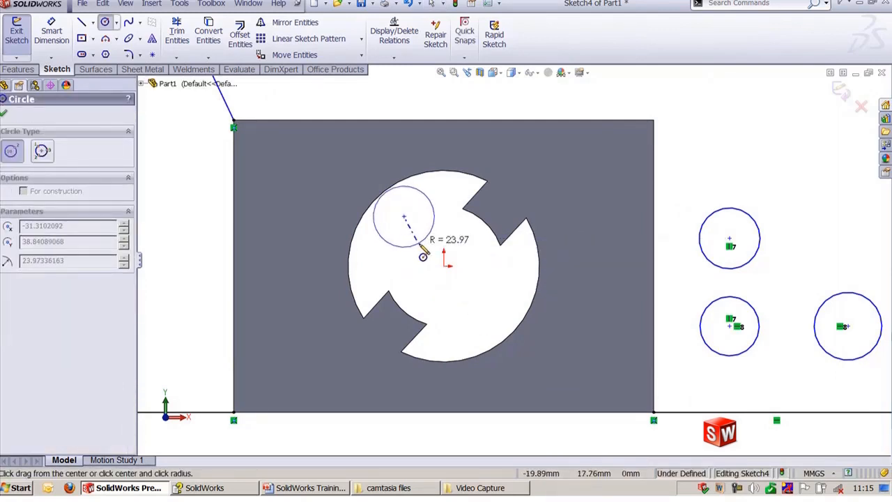
{"action": "left_click", "coordinate": [421, 258]}
{"action": "key", "text": "Escape"}
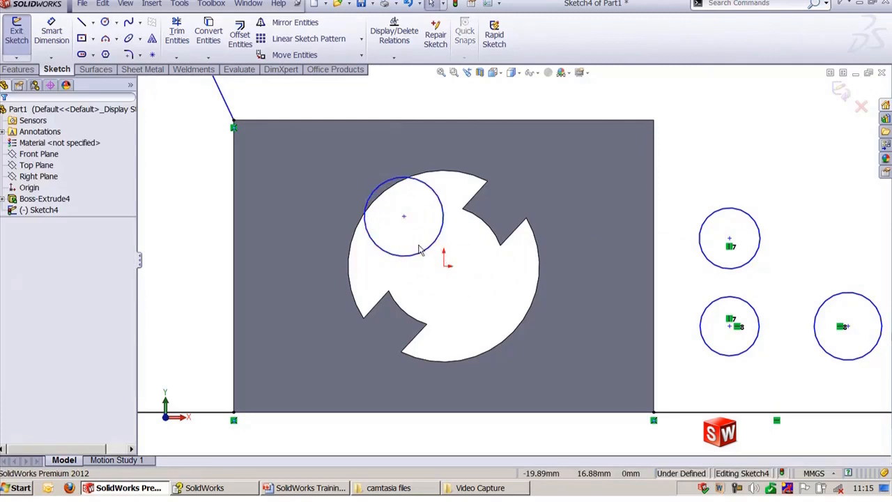
Step: Make the new circle coradial with the cutout's inner arc
{"action": "left_click", "coordinate": [423, 257]}
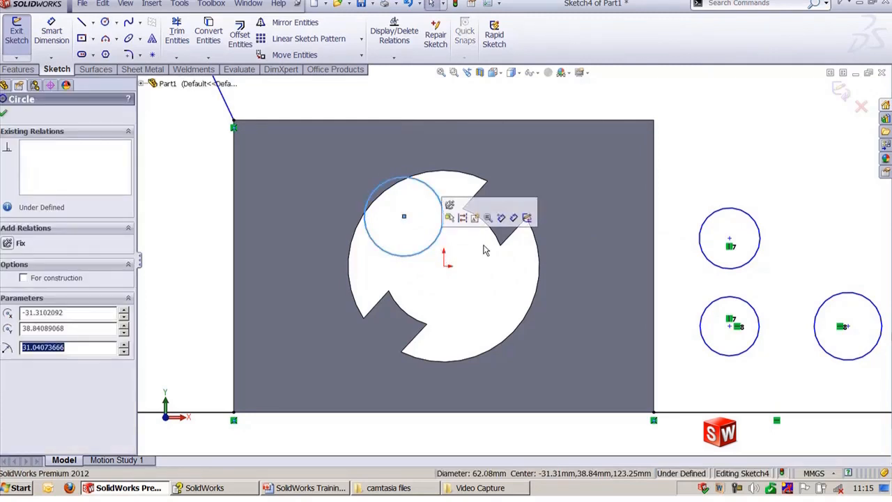
{"action": "key", "text": "Escape"}
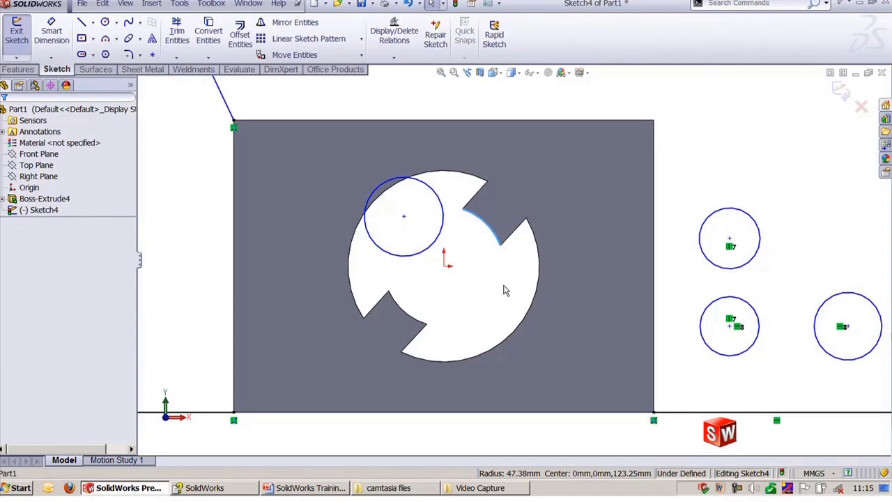
{"action": "left_click", "coordinate": [433, 252]}
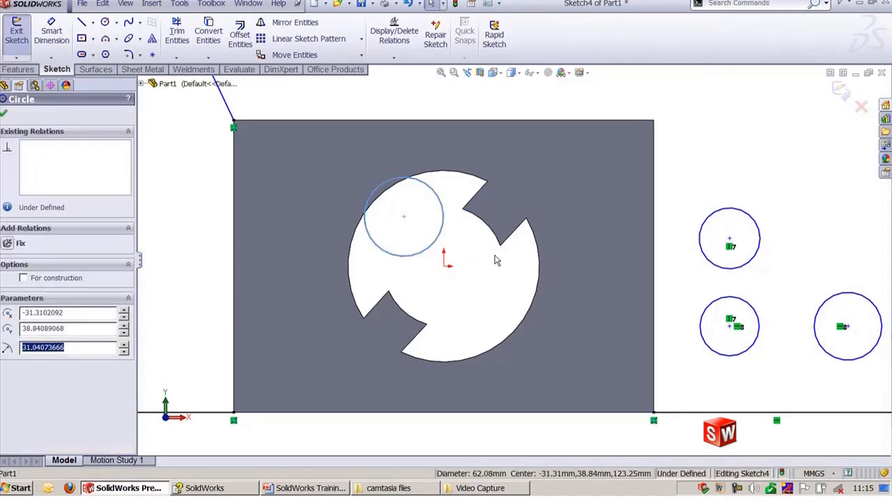
{"action": "left_click", "coordinate": [497, 242], "text": "ctrl"}
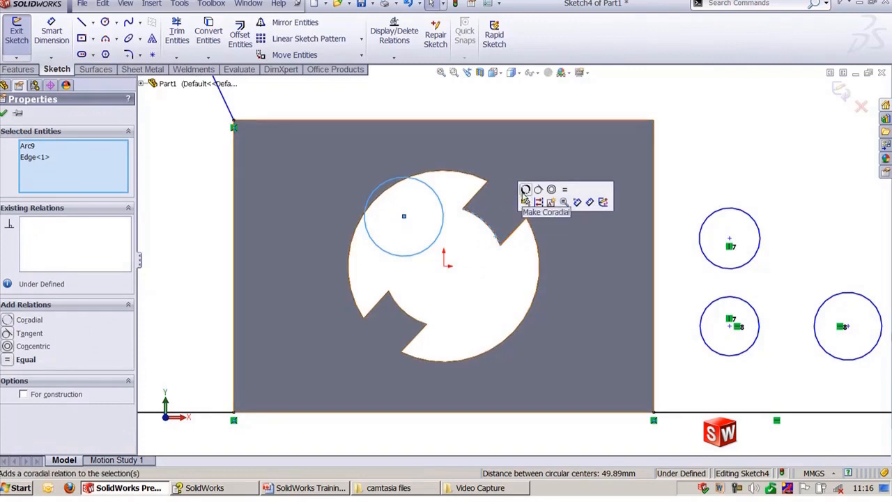
{"action": "left_click", "coordinate": [525, 190]}
{"action": "key", "text": "Escape"}
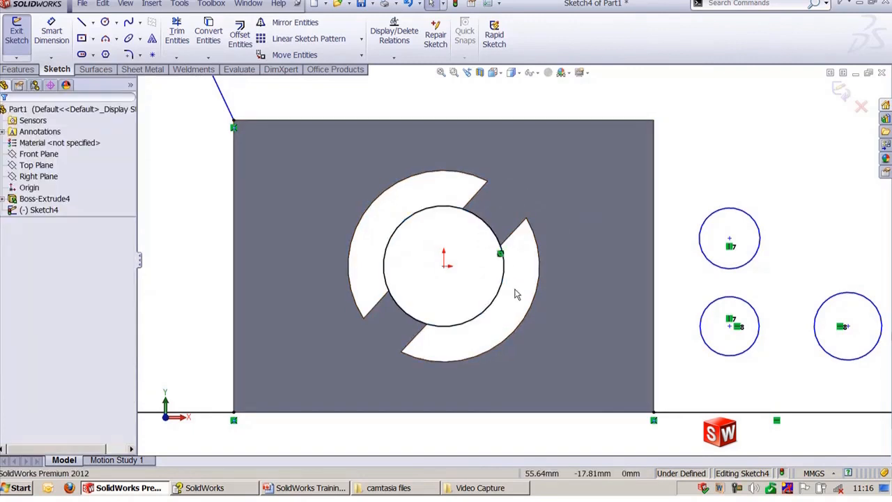
Step: Make the slanted edge perpendicular to the left profile's top line
{"action": "scroll", "coordinate": [516, 294], "scroll_direction": "up", "scroll_amount": 3}
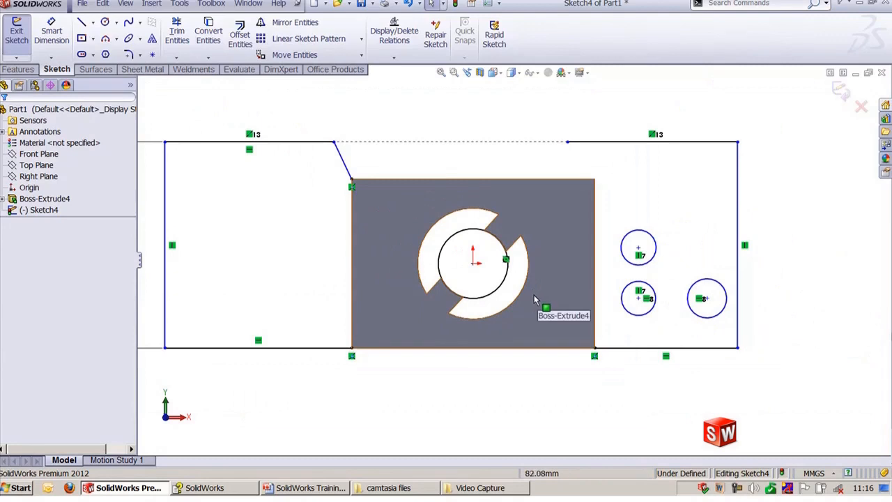
{"action": "scroll", "coordinate": [535, 297], "scroll_direction": "up", "scroll_amount": 1}
{"action": "scroll", "coordinate": [344, 106], "scroll_direction": "down", "scroll_amount": 2}
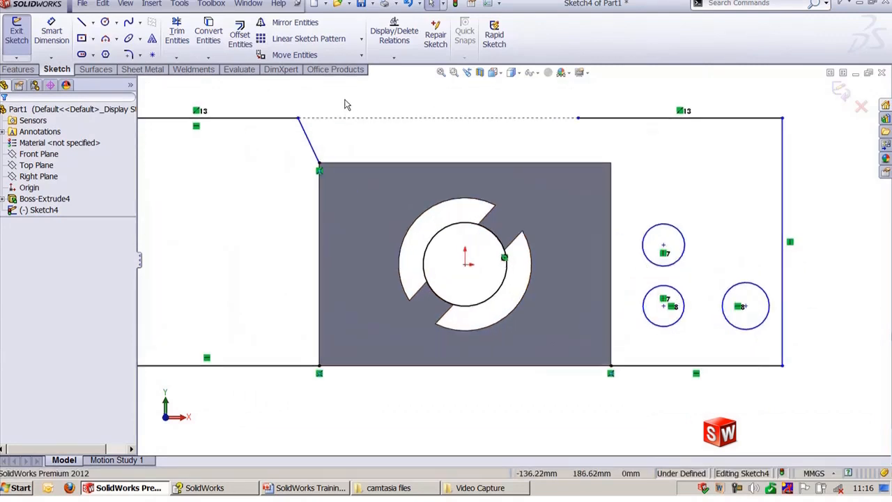
{"action": "left_click", "coordinate": [478, 224]}
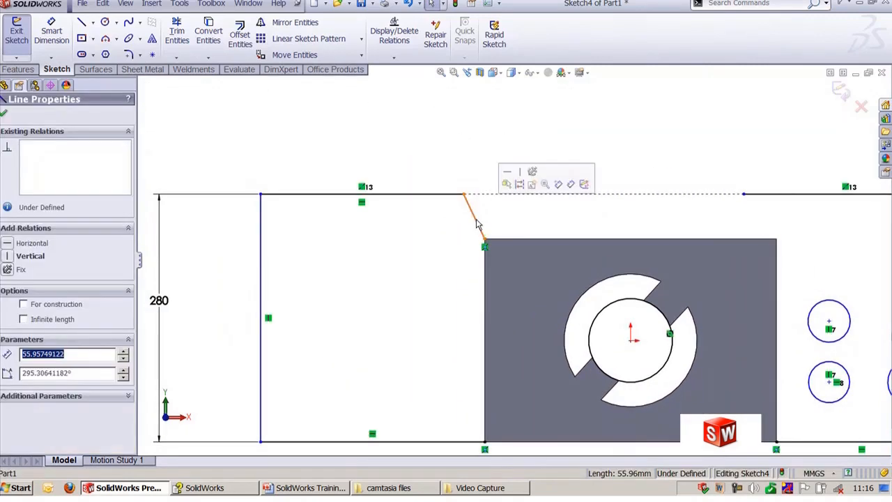
{"action": "left_click", "coordinate": [450, 197], "text": "ctrl"}
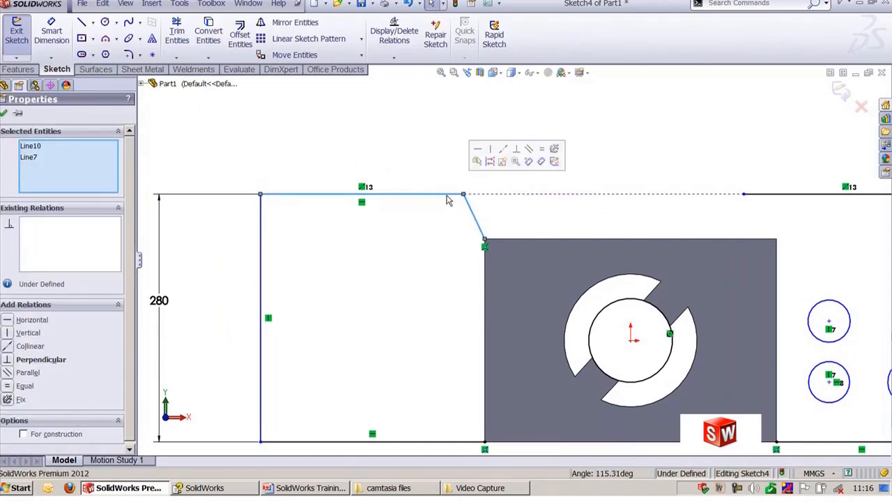
{"action": "left_click", "coordinate": [517, 150]}
{"action": "left_click", "coordinate": [566, 145]}
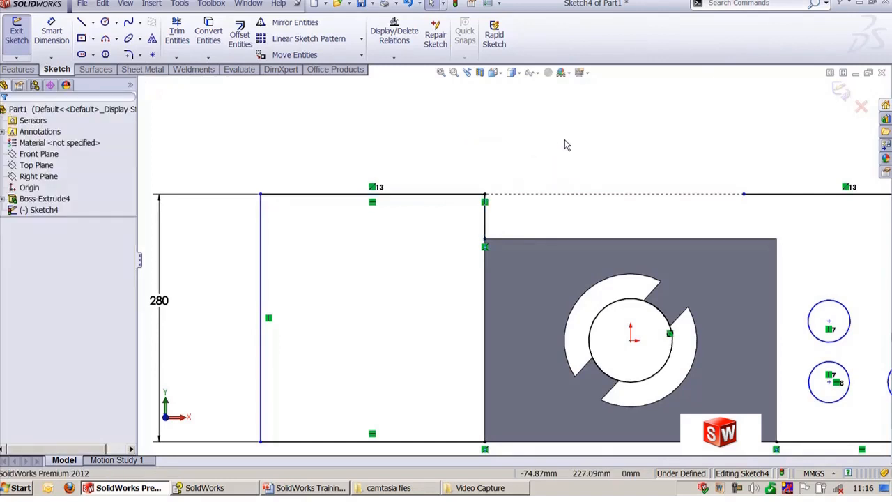
Step: Draw a line chain from the right profile's top end down to the square's top edge, along it, and back up to the top line
{"action": "scroll", "coordinate": [537, 160], "scroll_direction": "up", "scroll_amount": 2}
{"action": "middle_click_drag", "start_coordinate": [596, 155], "coordinate": [499, 159], "text": "ctrl"}
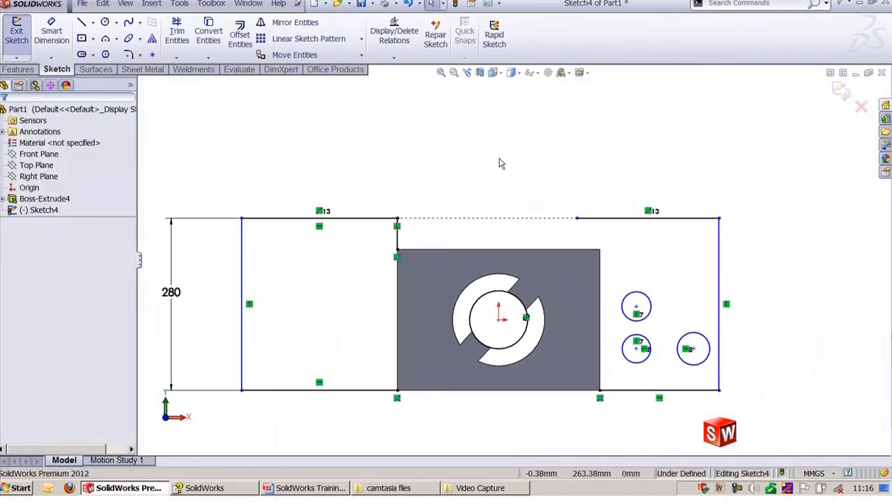
{"action": "key", "text": "l"}
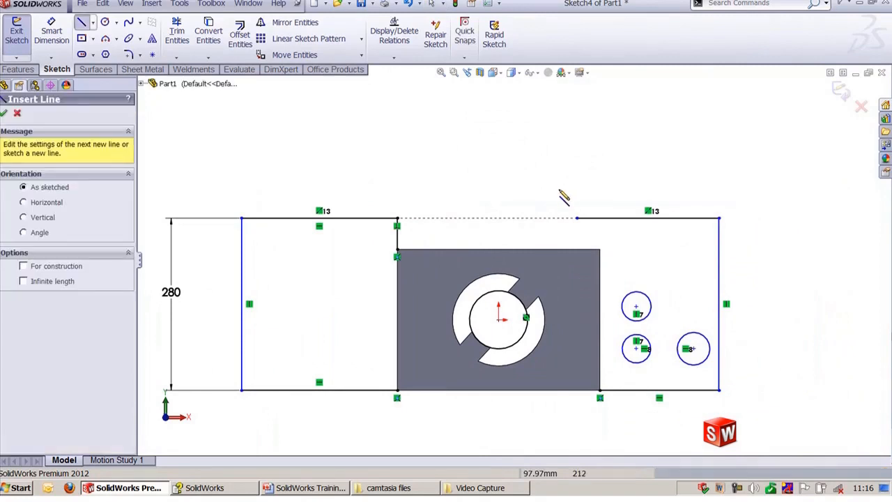
{"action": "left_click", "coordinate": [576, 218]}
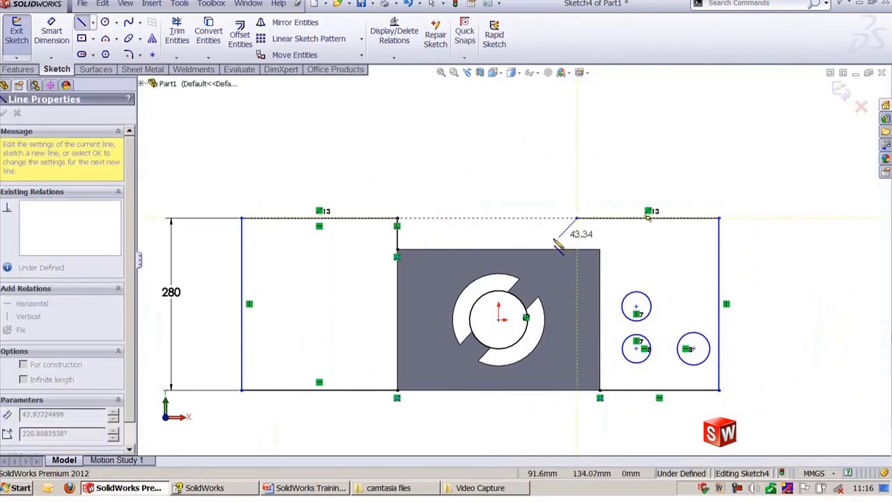
{"action": "left_click", "coordinate": [542, 249]}
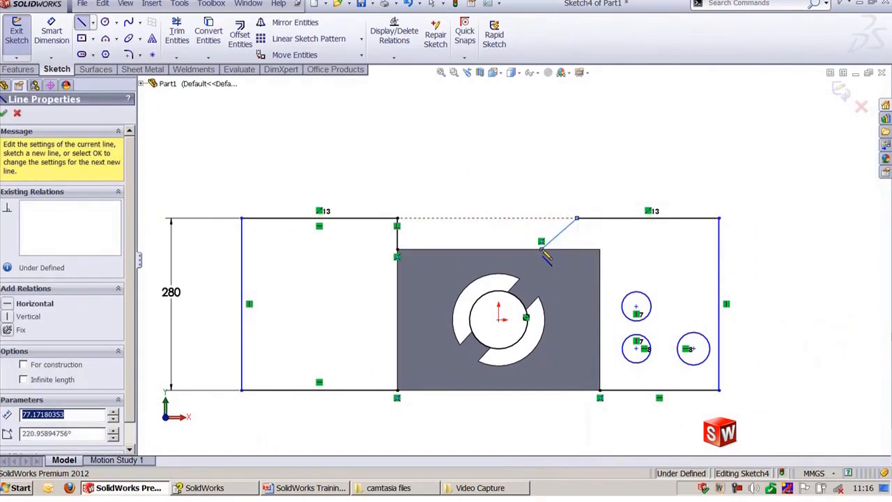
{"action": "left_click", "coordinate": [447, 249]}
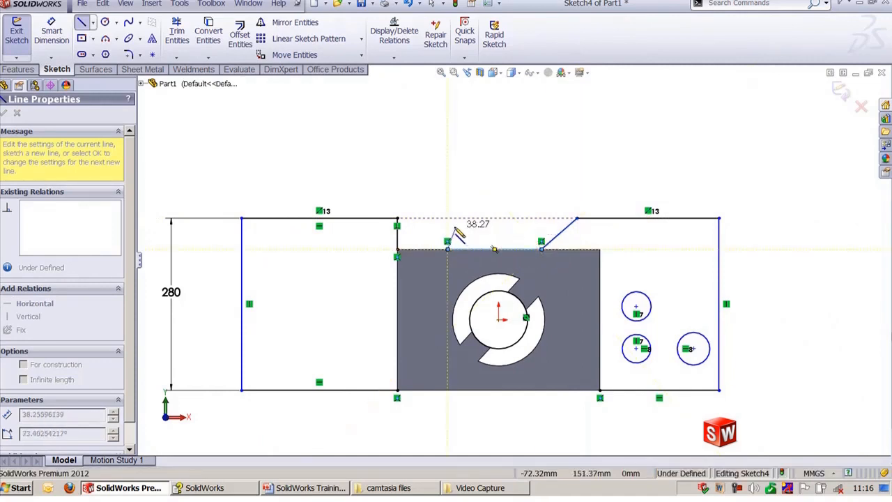
{"action": "double_click", "coordinate": [460, 218]}
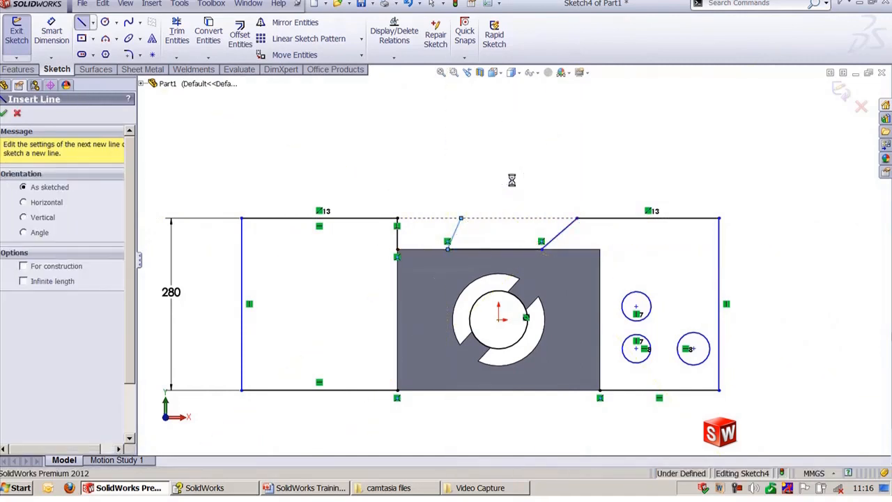
{"action": "key", "text": "Escape"}
{"action": "scroll", "coordinate": [513, 189], "scroll_direction": "down", "scroll_amount": 2}
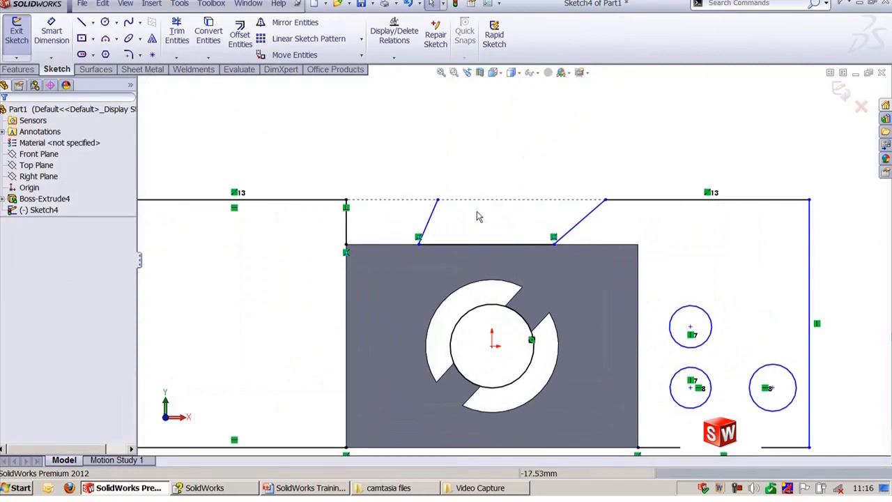
{"action": "left_click", "coordinate": [431, 213]}
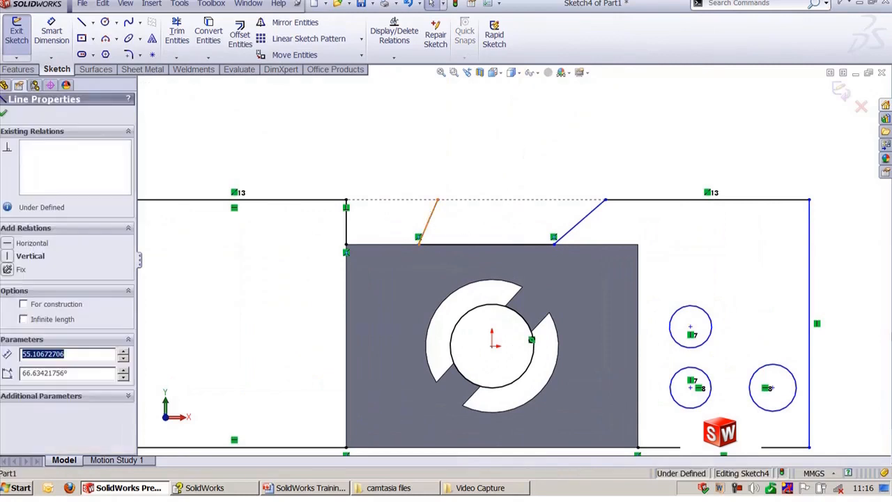
{"action": "left_click", "coordinate": [579, 231], "text": "ctrl"}
{"action": "left_click", "coordinate": [513, 139]}
Step: Dimension the angle between the right slanted line and the right profile's top line as 140°
{"action": "key", "text": "d"}
{"action": "left_click", "coordinate": [627, 201]}
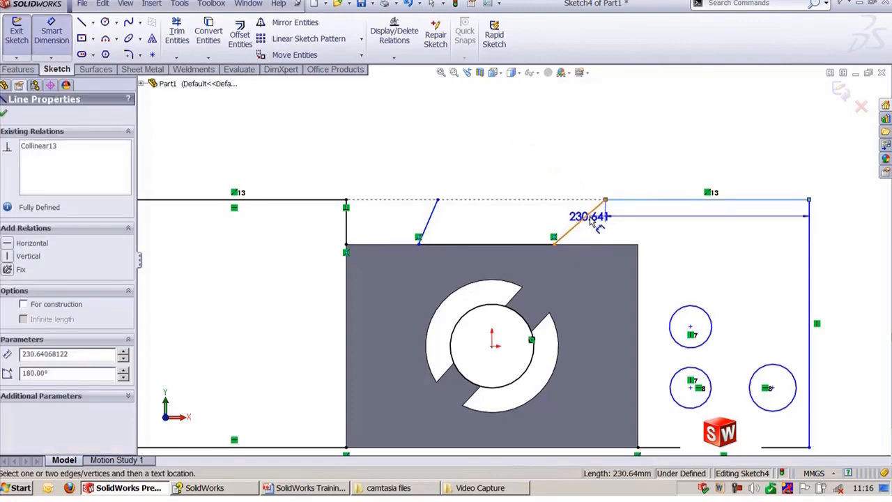
{"action": "left_click", "coordinate": [589, 218]}
{"action": "left_click", "coordinate": [629, 235]}
{"action": "type", "text": "1"}
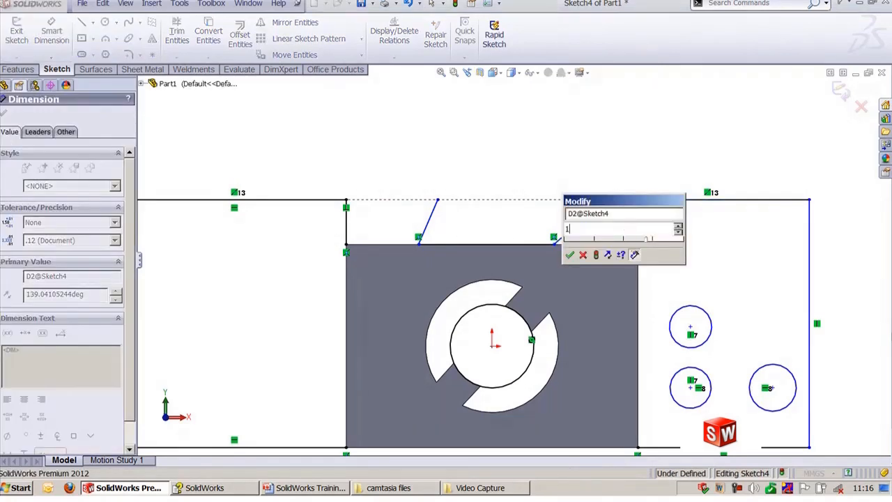
{"action": "type", "text": "40"}
{"action": "key", "text": "Return"}
{"action": "key", "text": "Escape"}
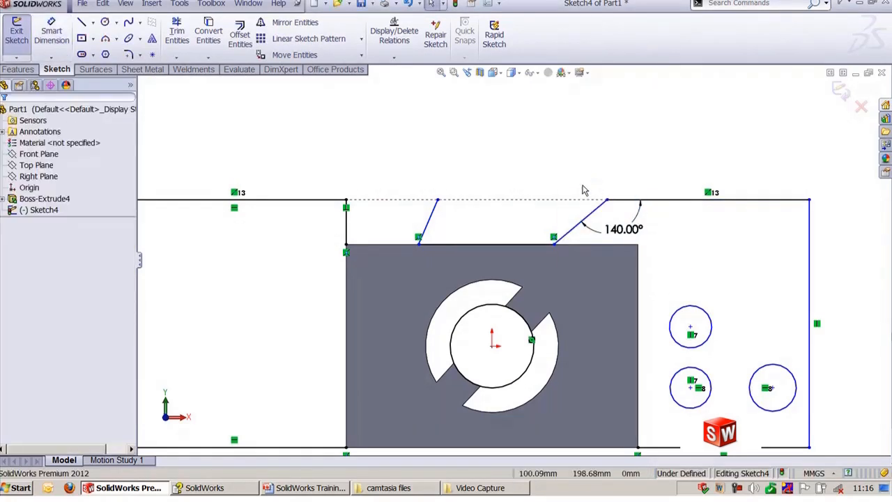
Step: Make the left slanted line parallel to the right slanted line
{"action": "left_click", "coordinate": [589, 222]}
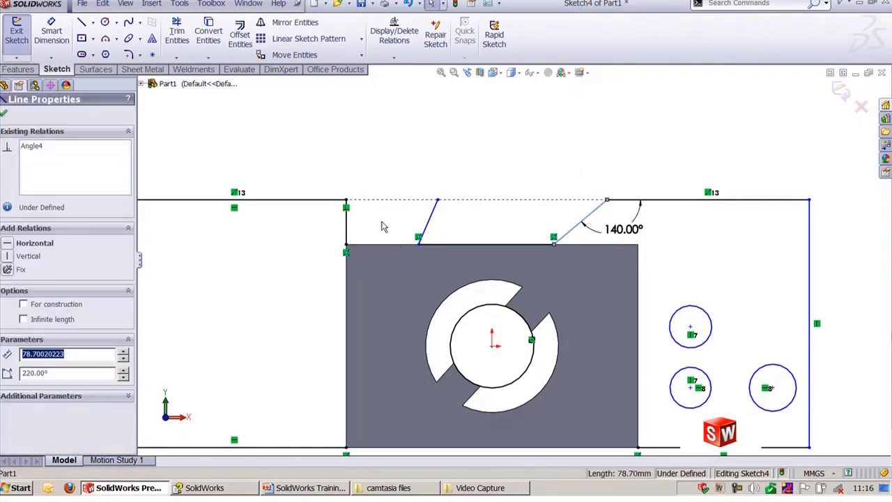
{"action": "left_click", "coordinate": [430, 226], "text": "ctrl"}
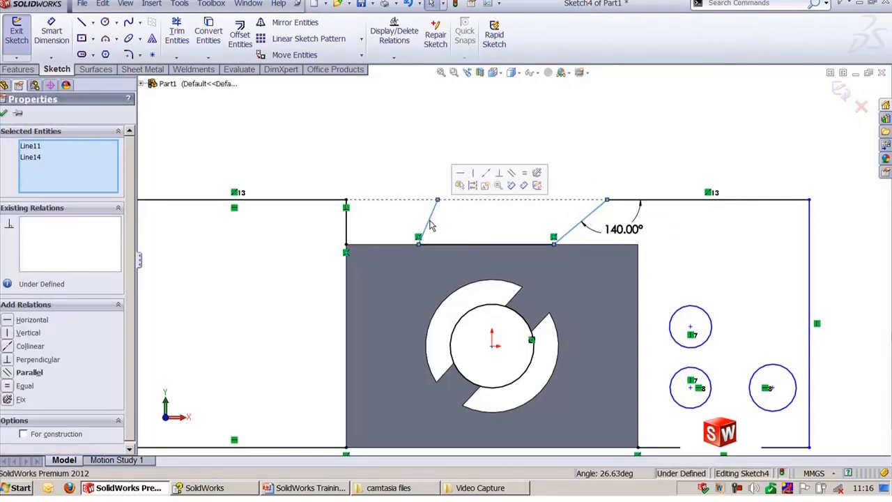
{"action": "left_click", "coordinate": [512, 172]}
{"action": "left_click", "coordinate": [502, 144]}
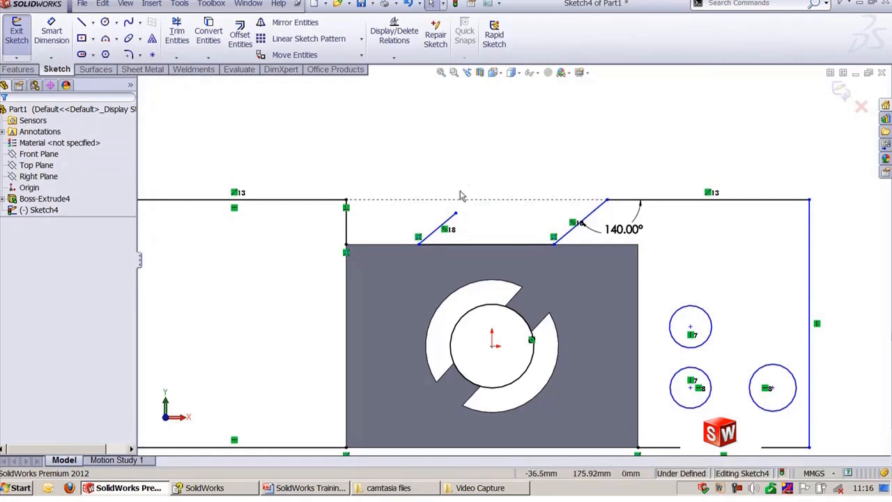
Step: Try to merge the upper endpoints of the two slanted lines
{"action": "left_click", "coordinate": [455, 213]}
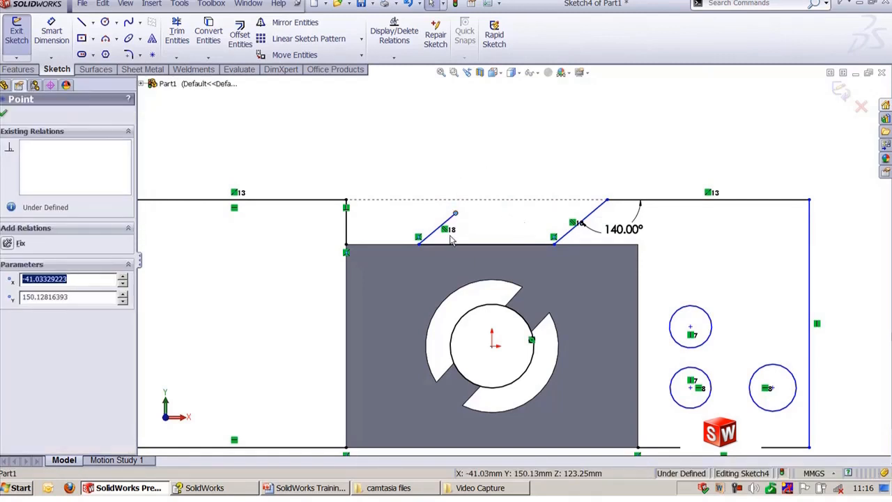
{"action": "left_click", "coordinate": [607, 200], "text": "ctrl"}
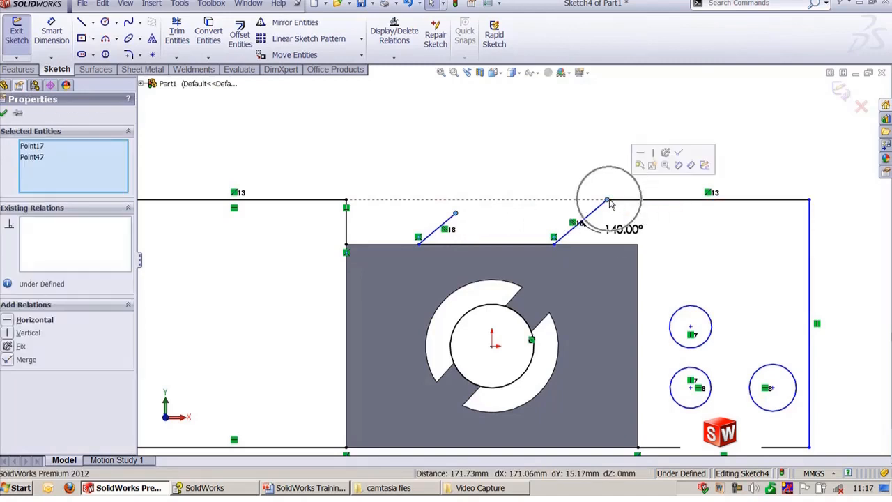
{"action": "left_click", "coordinate": [680, 157]}
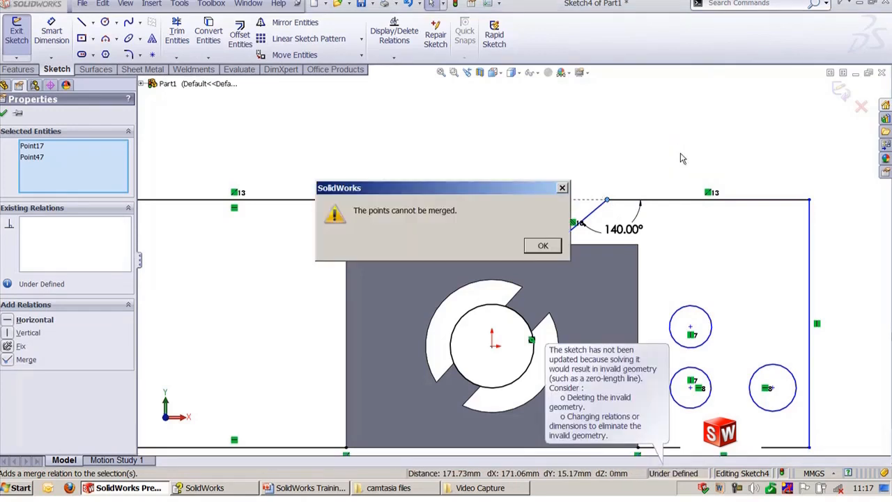
{"action": "left_click", "coordinate": [542, 247]}
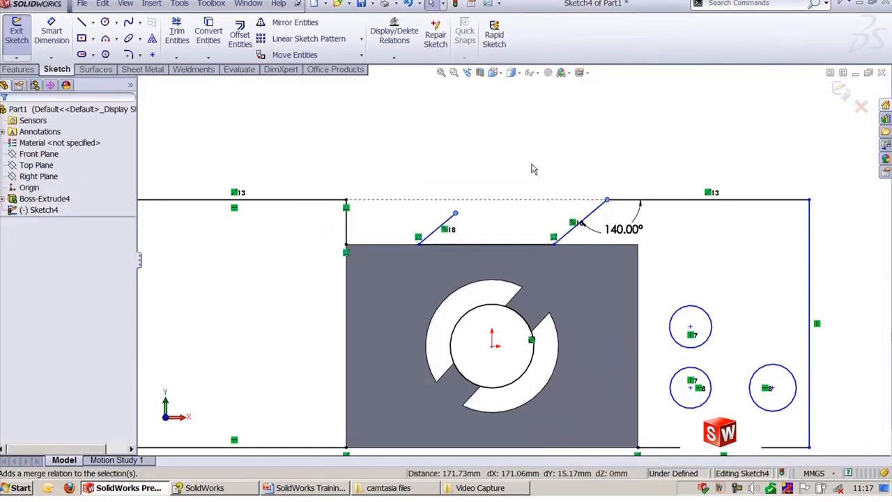
Step: Add a horizontal relation between the upper endpoints of the two slanted lines
{"action": "left_click", "coordinate": [603, 207]}
{"action": "left_click", "coordinate": [608, 200], "text": "ctrl"}
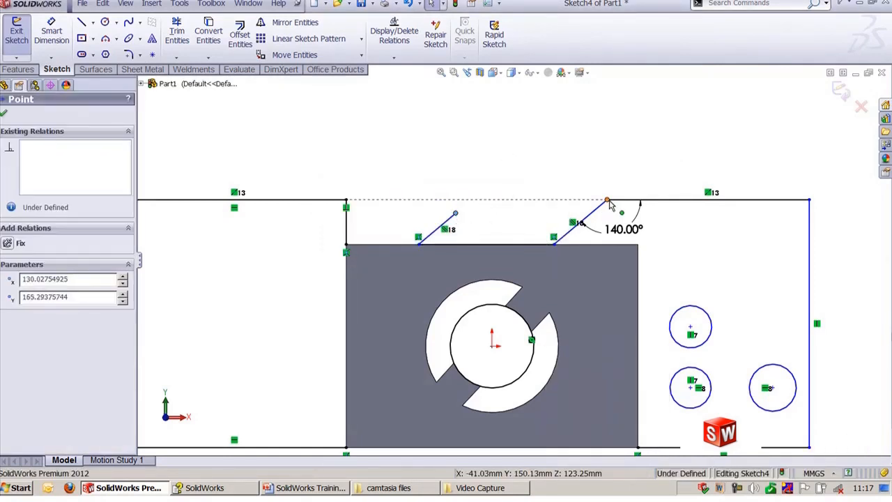
{"action": "left_click", "coordinate": [641, 160]}
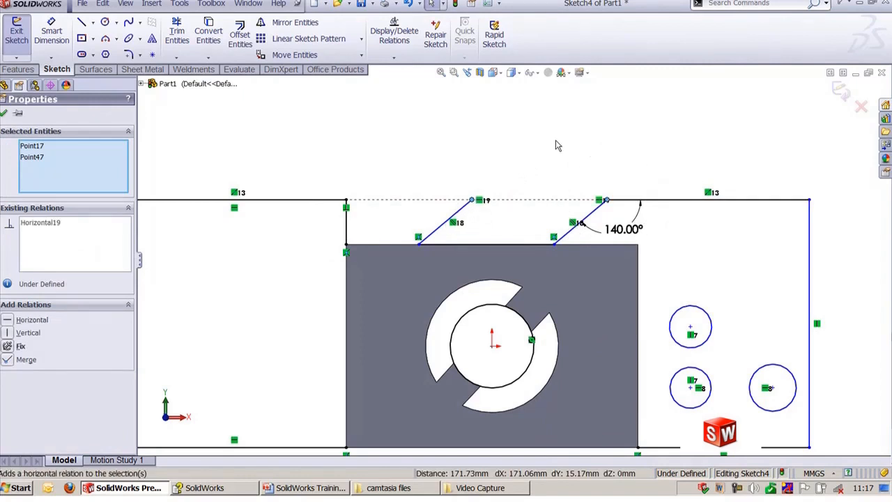
{"action": "left_click", "coordinate": [555, 143]}
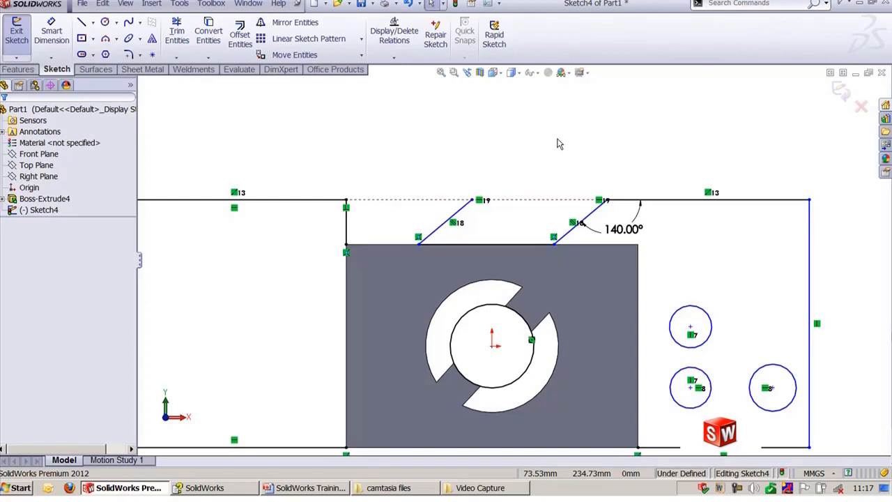
{"action": "key", "text": "z"}
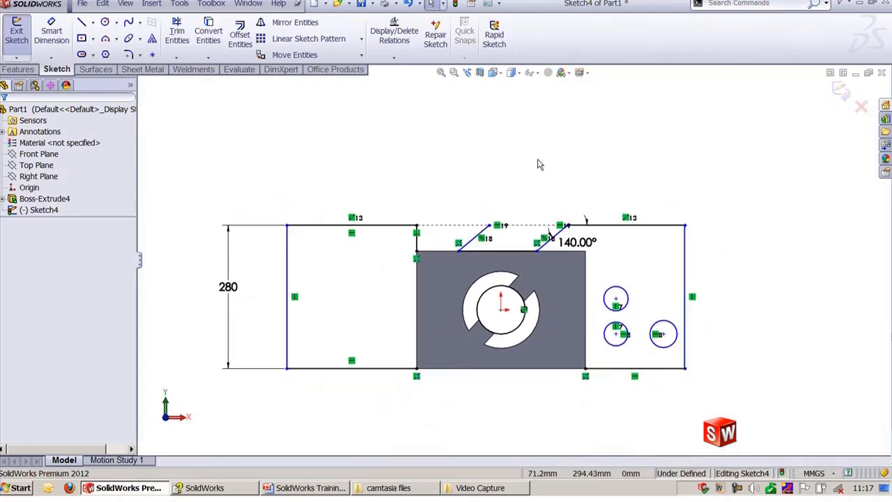
{"action": "left_click", "coordinate": [538, 165]}
Step: Create a new part document and start a 3D sketch in it
{"action": "key", "text": "ctrl+n"}
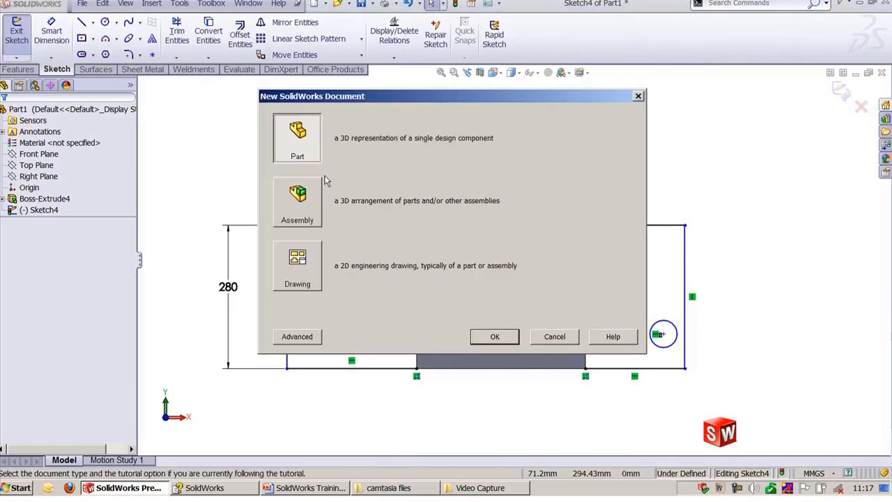
{"action": "double_click", "coordinate": [309, 126]}
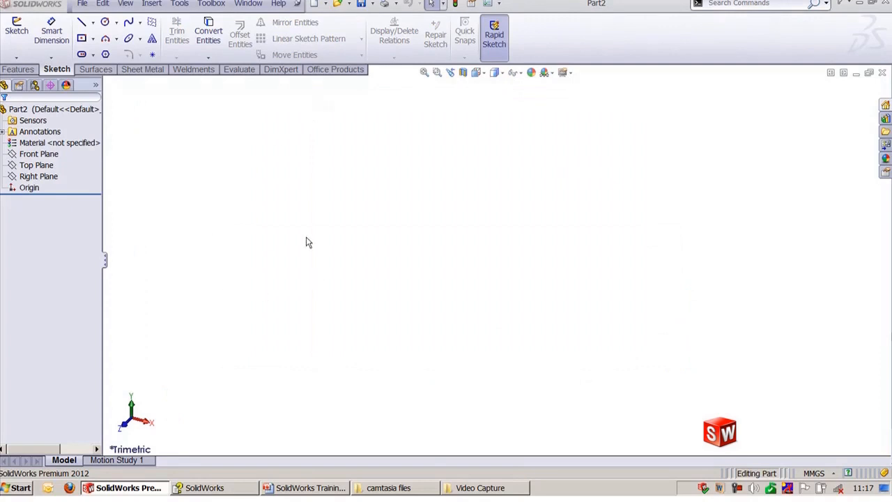
{"action": "left_click", "coordinate": [16, 56]}
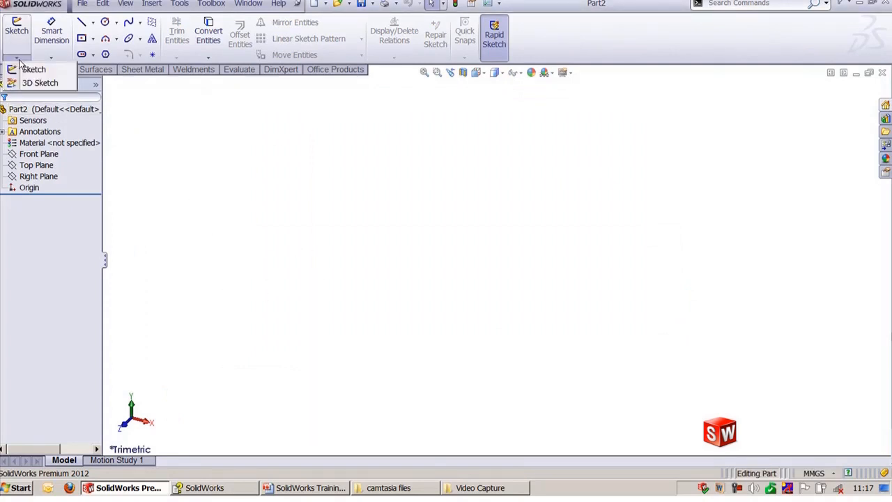
{"action": "left_click", "coordinate": [40, 83]}
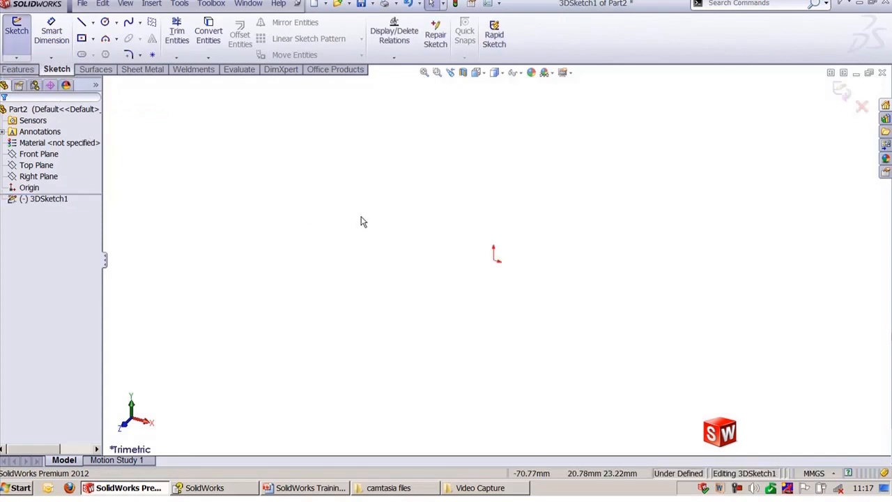
Step: Draw a chain of three connected 3D lines starting at the origin
{"action": "left_click", "coordinate": [493, 261]}
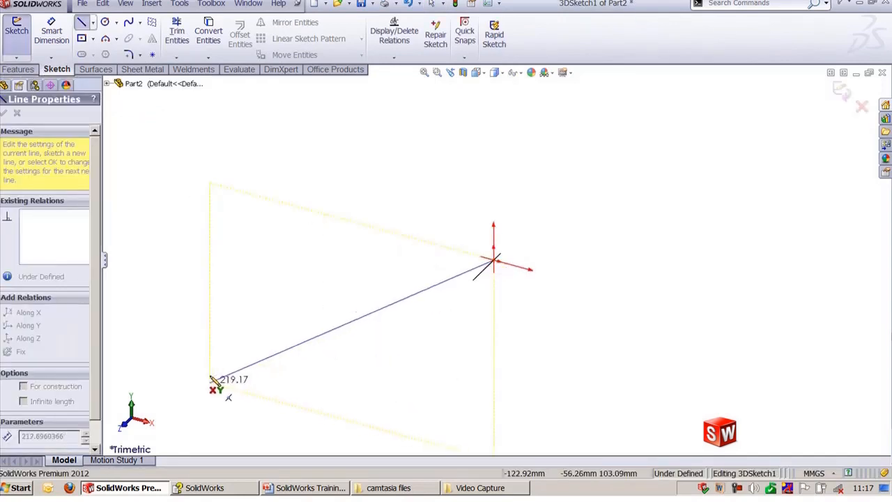
{"action": "left_click", "coordinate": [262, 359]}
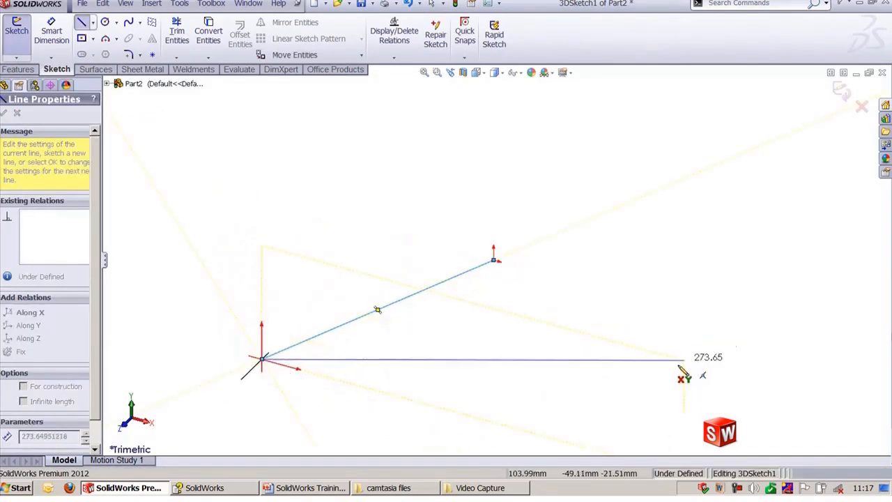
{"action": "left_click", "coordinate": [655, 412]}
{"action": "left_click", "coordinate": [699, 233]}
{"action": "key", "text": "Escape"}
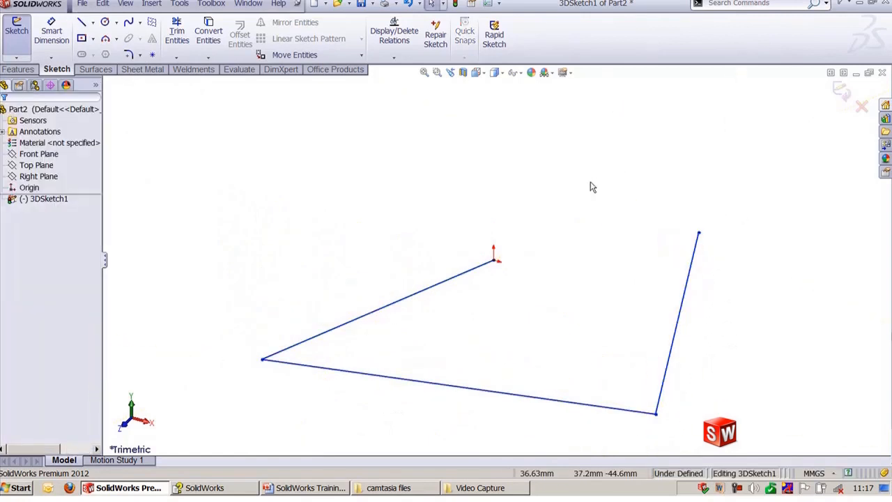
Step: Make the first line from the origin parallel to the YZ plane using the Front Plane
{"action": "left_click", "coordinate": [420, 301]}
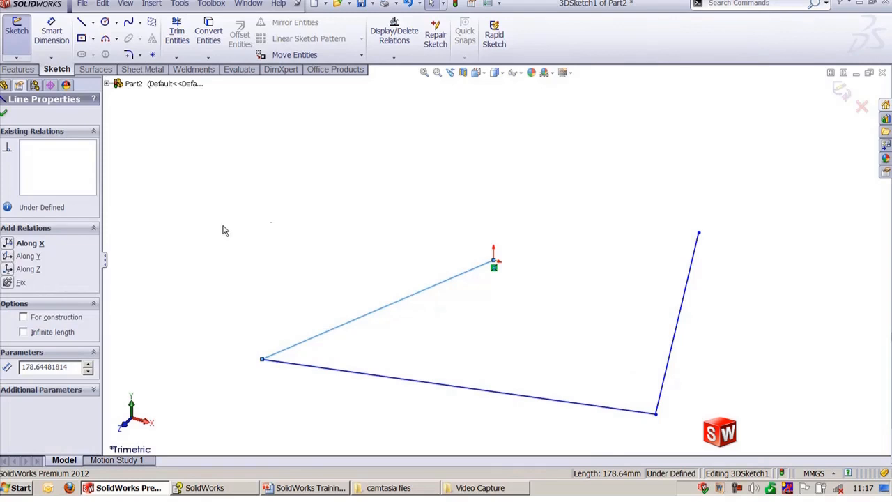
{"action": "left_click", "coordinate": [331, 237]}
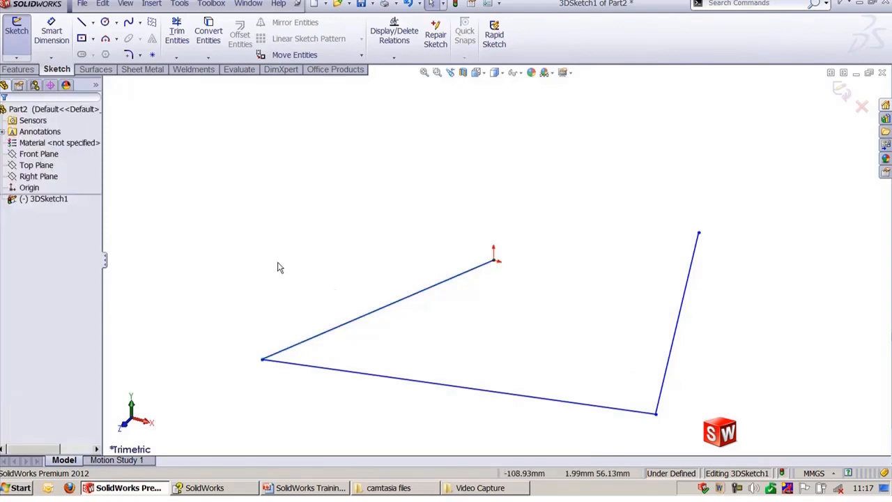
{"action": "left_click", "coordinate": [400, 308]}
{"action": "left_click", "coordinate": [111, 84]}
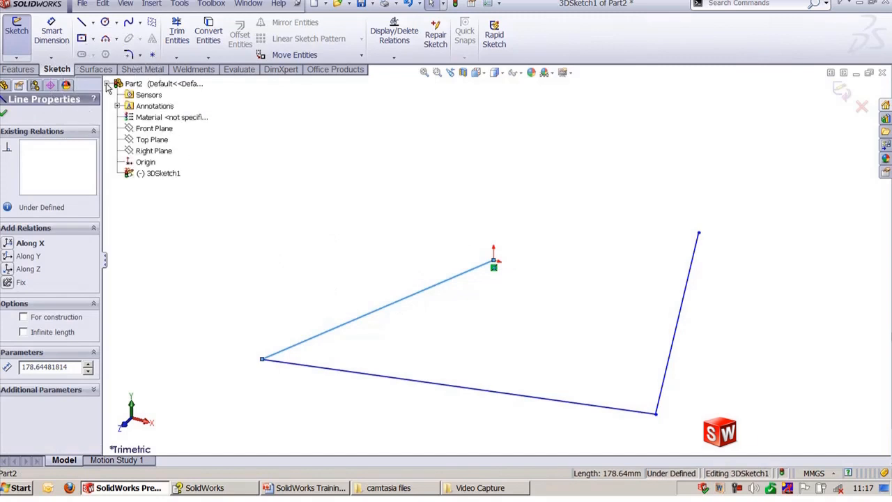
{"action": "left_click", "coordinate": [157, 134], "text": "ctrl"}
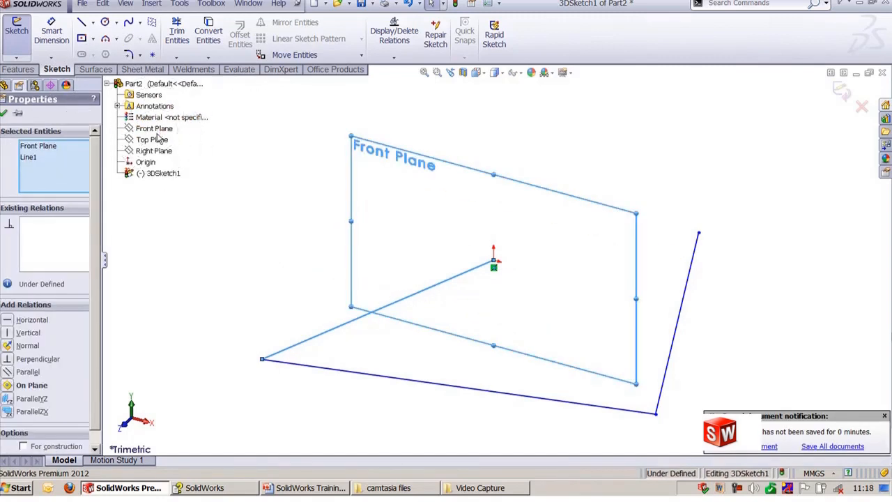
{"action": "left_click", "coordinate": [7, 398]}
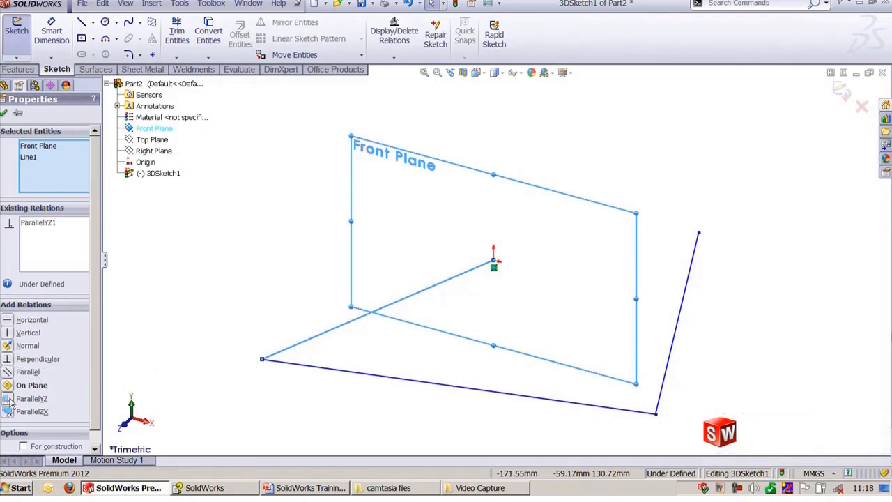
Step: Apply an Along Y relation to the second line, then undo it
{"action": "scroll", "coordinate": [495, 260], "scroll_direction": "down", "scroll_amount": 3}
{"action": "left_click", "coordinate": [548, 190]}
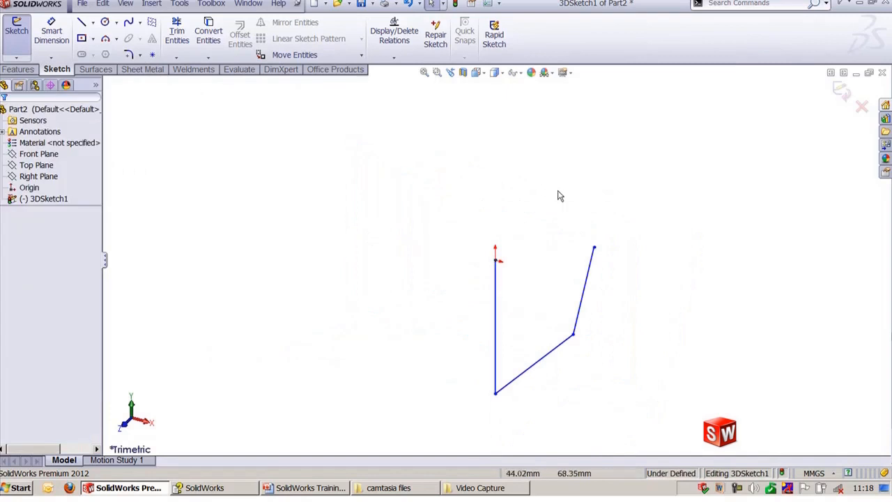
{"action": "scroll", "coordinate": [529, 304], "scroll_direction": "up", "scroll_amount": 2}
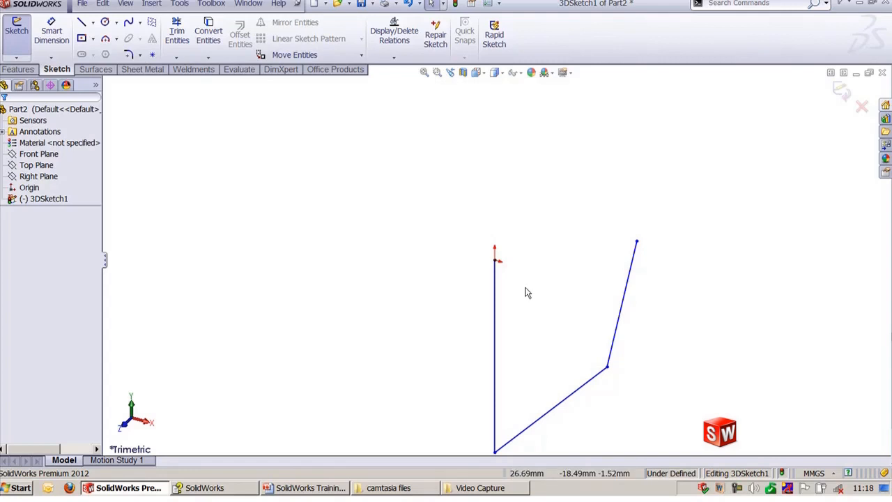
{"action": "left_click", "coordinate": [571, 391]}
{"action": "middle_click_drag", "start_coordinate": [524, 329], "coordinate": [528, 282], "text": "ctrl"}
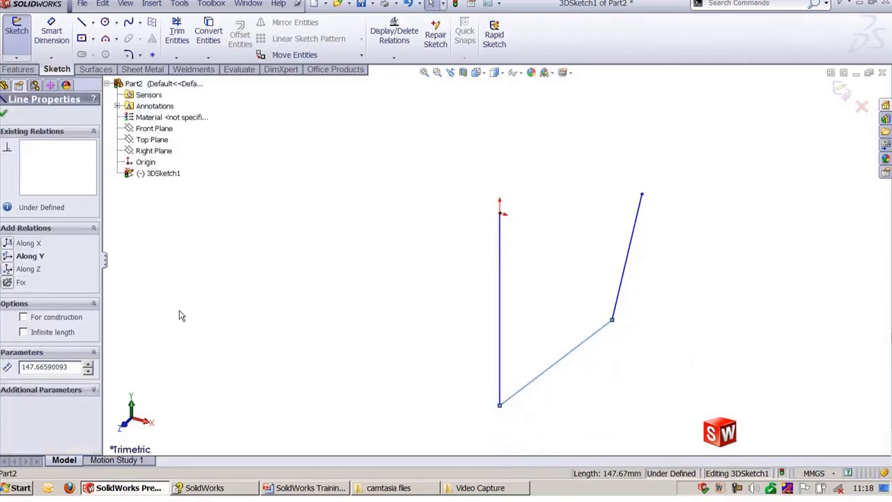
{"action": "left_click", "coordinate": [8, 258]}
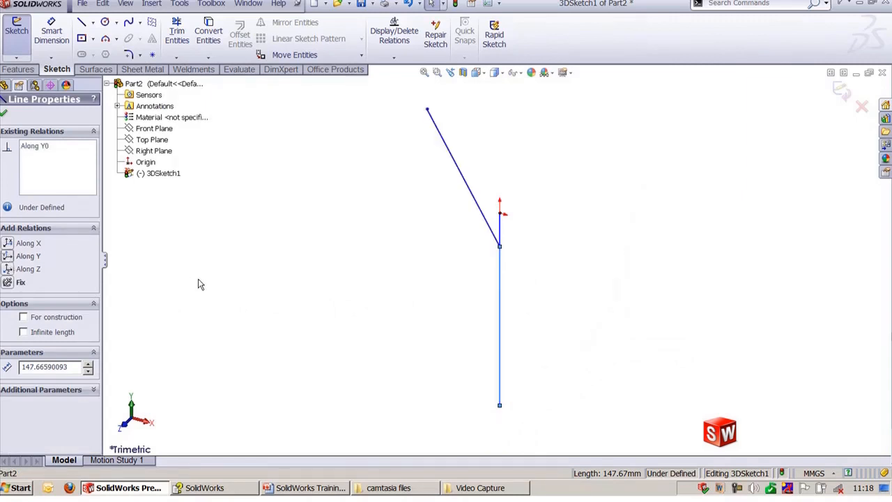
{"action": "key", "text": "ctrl+z"}
{"action": "left_click", "coordinate": [235, 313]}
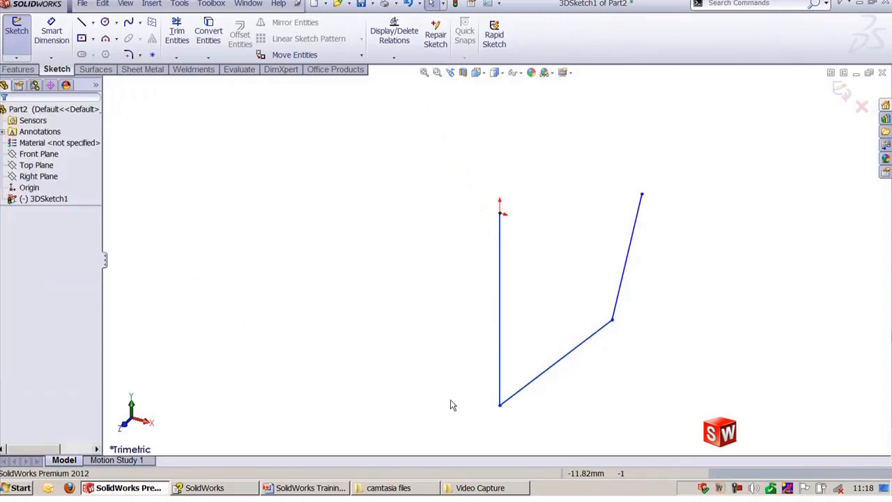
Step: Add an Along Z relation to the second line of the 3D sketch
{"action": "left_click", "coordinate": [566, 367]}
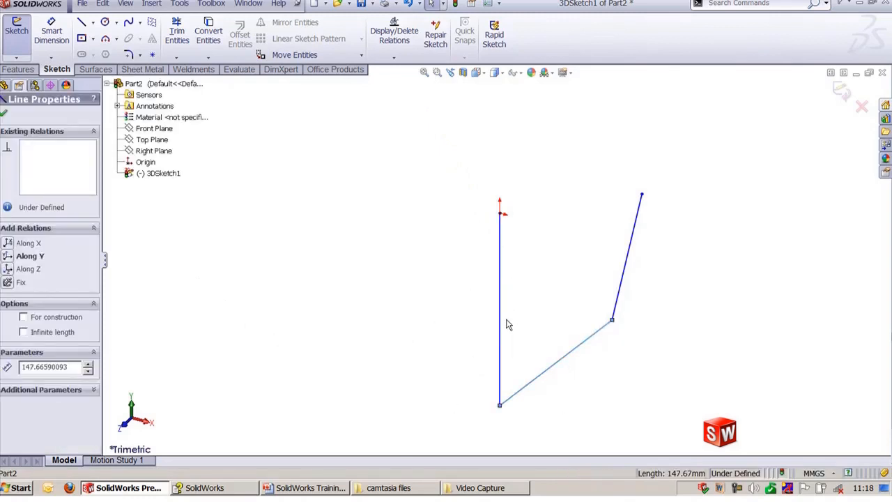
{"action": "left_click", "coordinate": [14, 270]}
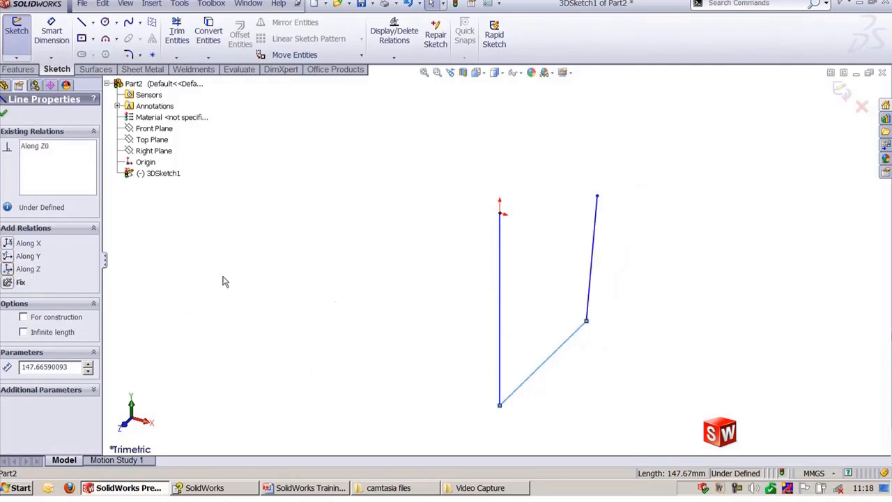
{"action": "left_click", "coordinate": [544, 290]}
Step: Add an Along Y relation to the third line of the 3D sketch
{"action": "left_click", "coordinate": [594, 255]}
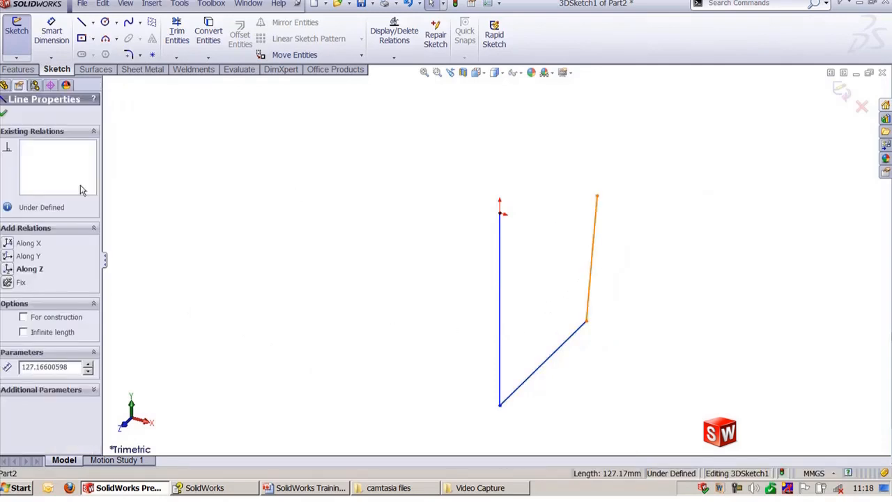
{"action": "left_click", "coordinate": [10, 256]}
{"action": "left_click", "coordinate": [207, 276]}
{"action": "mouse_move", "coordinate": [653, 293]}
{"action": "middle_mouse_down"}
{"action": "mouse_move", "coordinate": [643, 258]}
{"action": "mouse_move", "coordinate": [611, 263]}
{"action": "mouse_move", "coordinate": [664, 279]}
{"action": "middle_mouse_up"}
{"action": "key", "text": "ctrl+shift+z"}
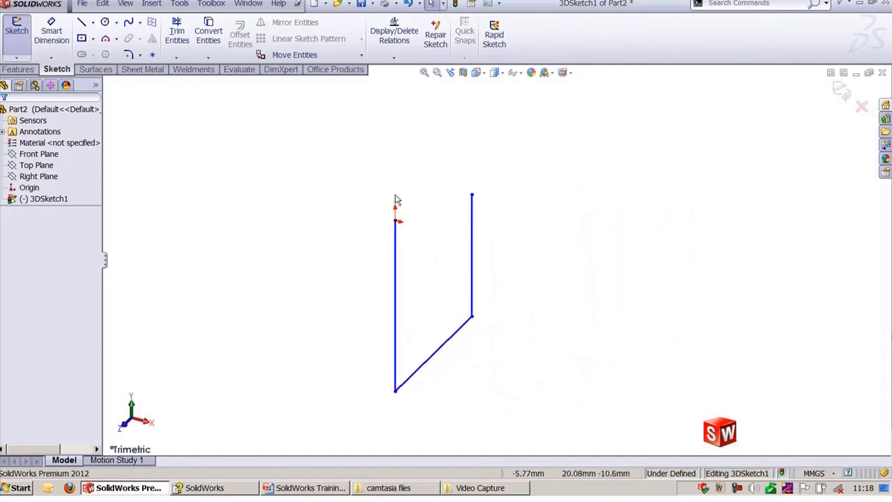
{"action": "scroll", "coordinate": [392, 202], "scroll_direction": "down", "scroll_amount": 2}
{"action": "scroll", "coordinate": [418, 276], "scroll_direction": "up", "scroll_amount": 2}
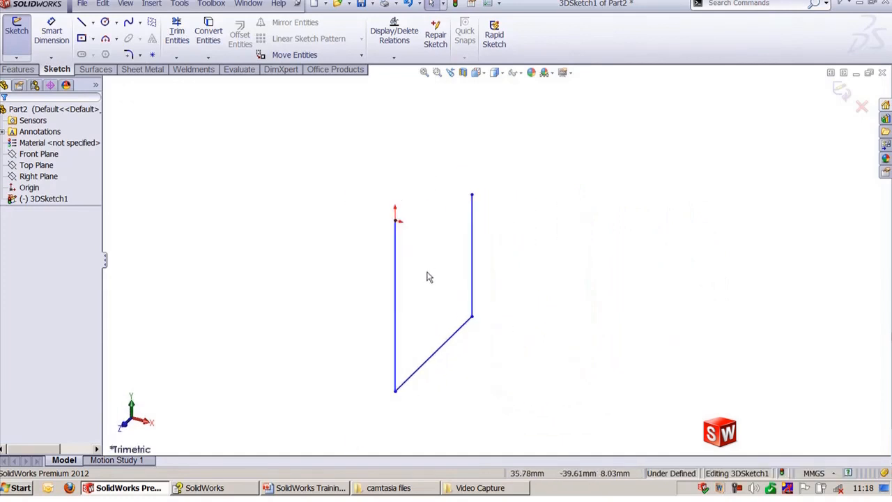
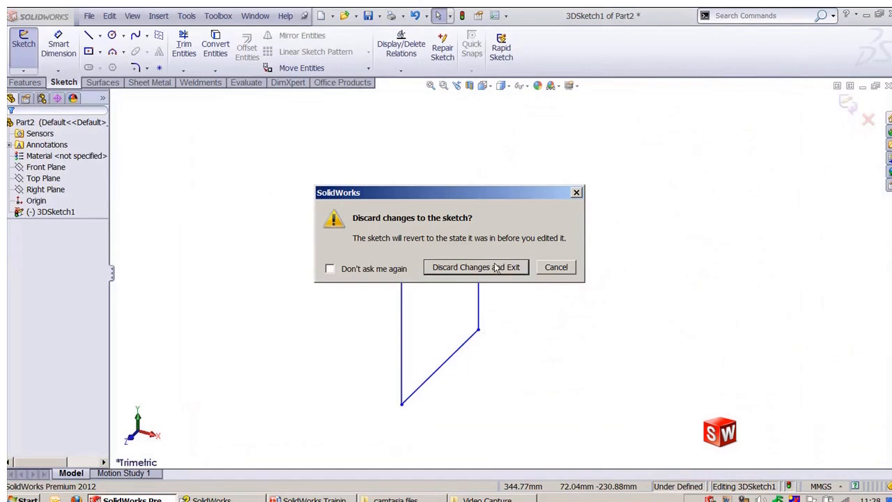
Step: Discard the 3D sketch changes and open a new sketch on the Front Plane
{"action": "left_click", "coordinate": [497, 268]}
{"action": "left_click", "coordinate": [45, 167]}
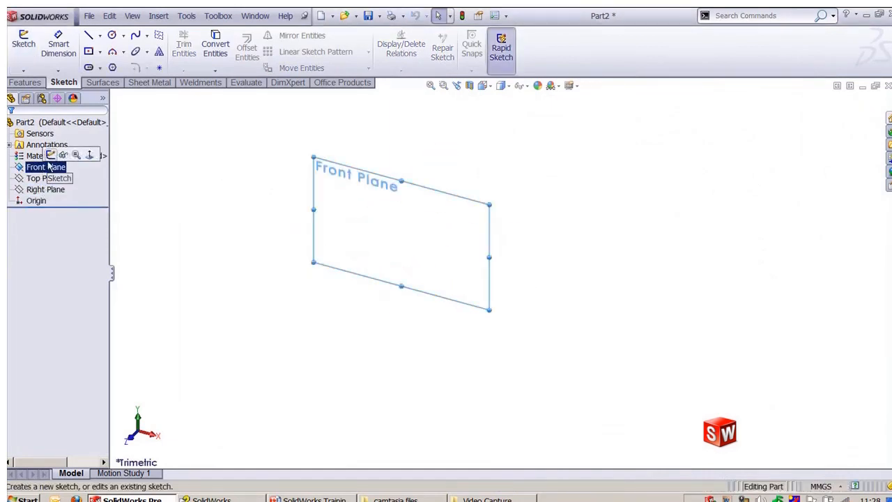
{"action": "left_click", "coordinate": [51, 152]}
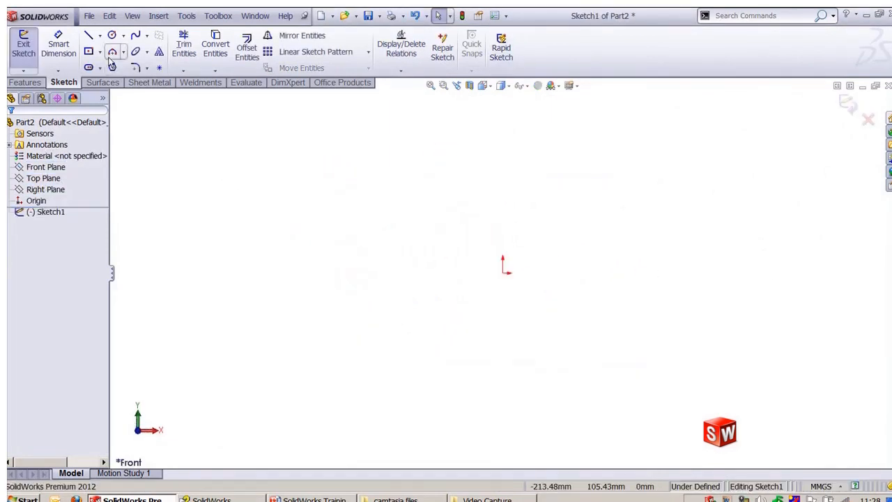
Step: Sketch a closed profile: a top line, two tangent arcs forming a rounded right end, a bottom line, an angled edge and a vertical left edge
{"action": "left_click", "coordinate": [88, 35]}
{"action": "left_click_drag", "start_coordinate": [360, 175], "coordinate": [635, 169]}
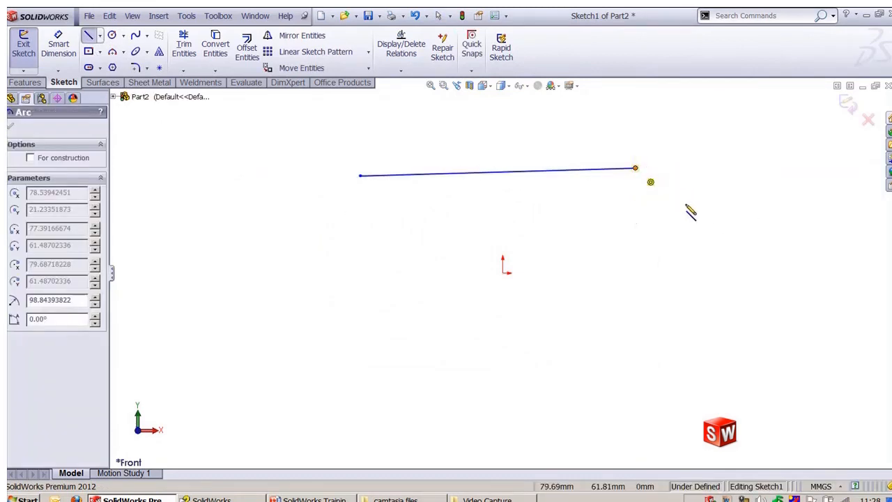
{"action": "left_click", "coordinate": [718, 250]}
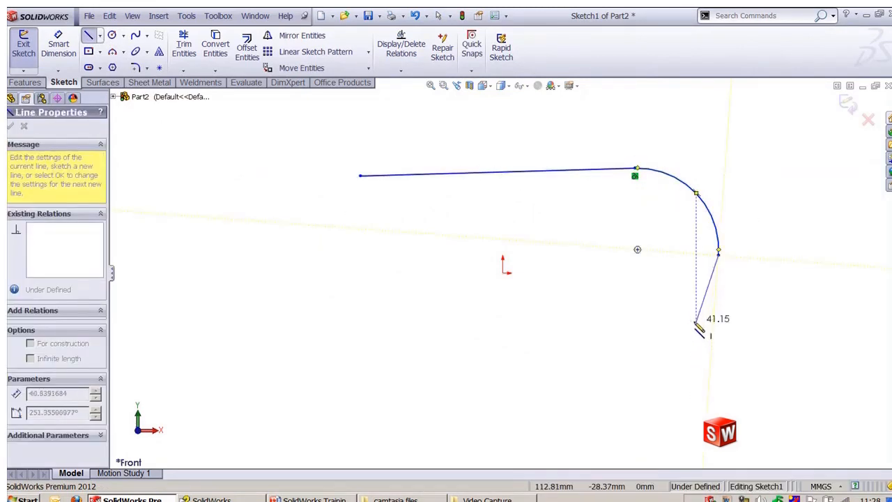
{"action": "left_click", "coordinate": [637, 357]}
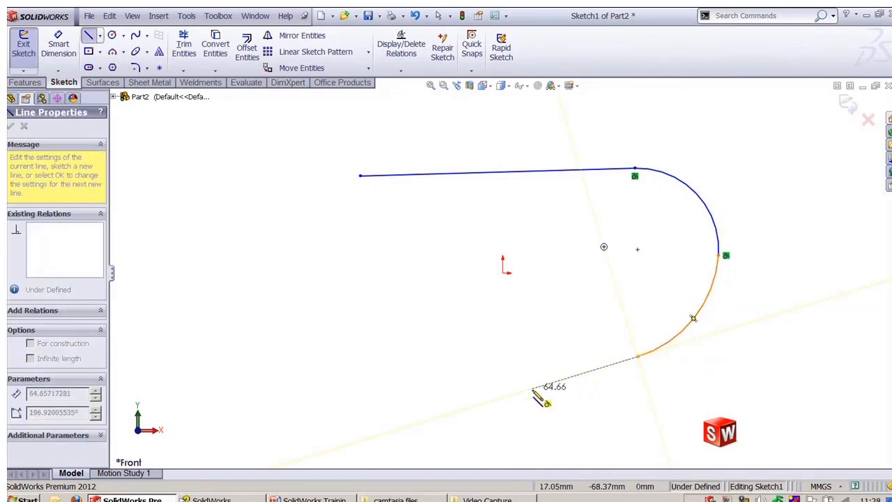
{"action": "left_click", "coordinate": [467, 361]}
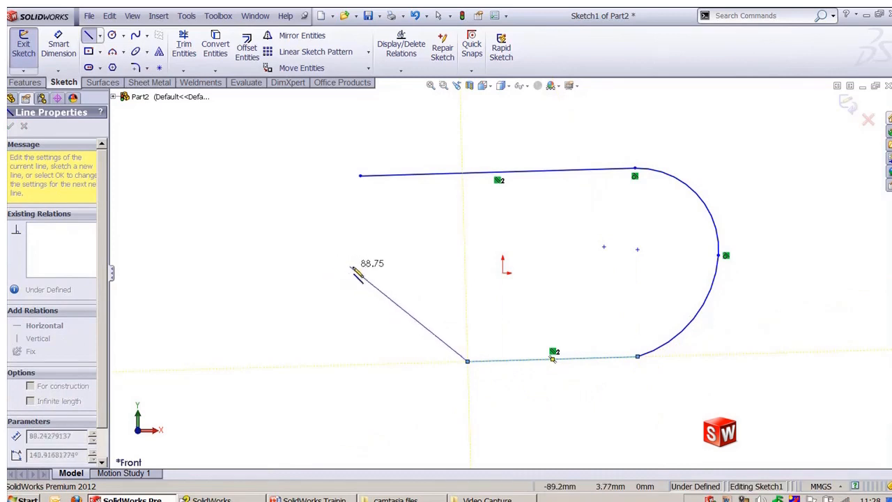
{"action": "left_click", "coordinate": [360, 263]}
{"action": "left_click", "coordinate": [361, 176]}
{"action": "key", "text": "Escape"}
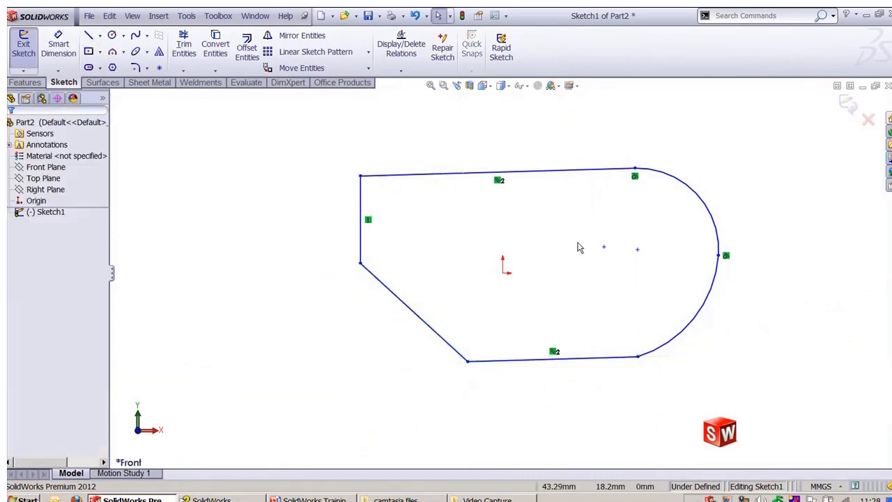
Step: Draw a circle of radius about 22 mm inside the profile, below and right of the origin
{"action": "right_click_drag", "start_coordinate": [595, 243], "coordinate": [612, 285]}
{"action": "left_click", "coordinate": [570, 283]}
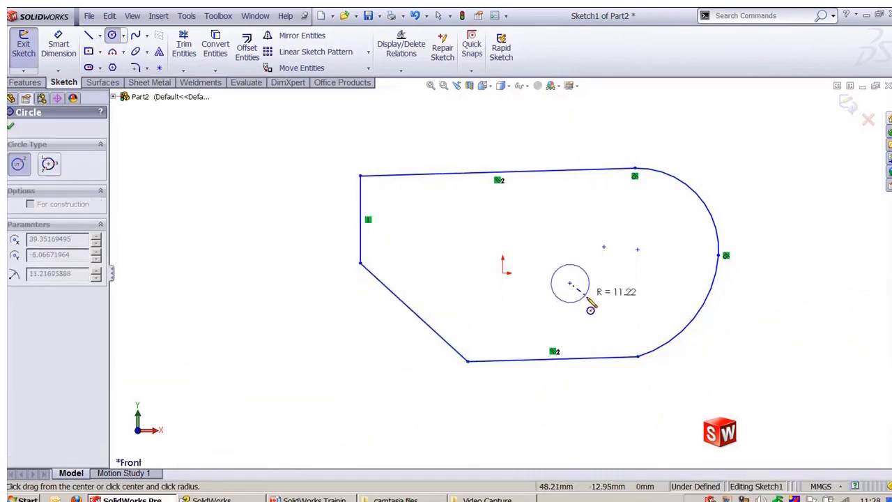
{"action": "left_click", "coordinate": [594, 311]}
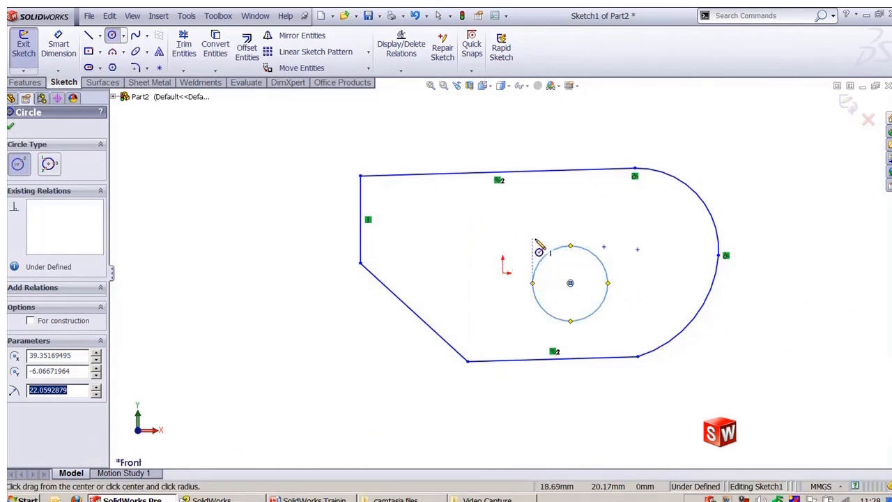
{"action": "left_click", "coordinate": [561, 264]}
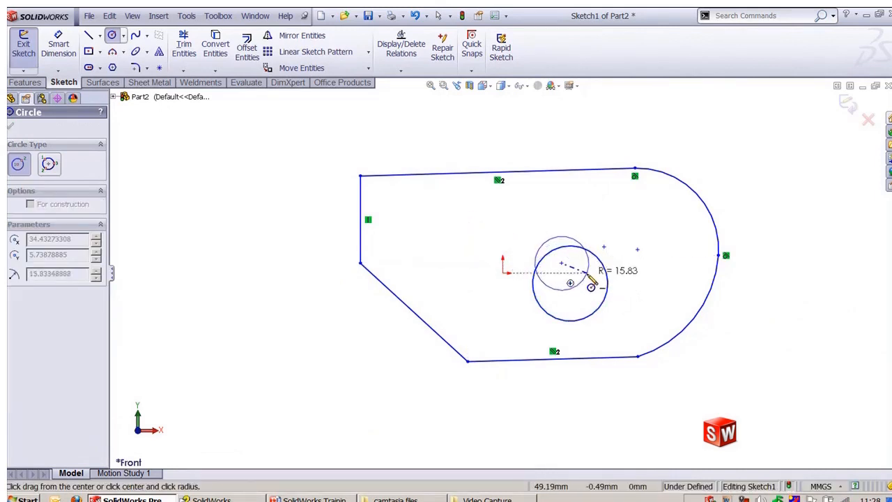
{"action": "key", "text": "Escape"}
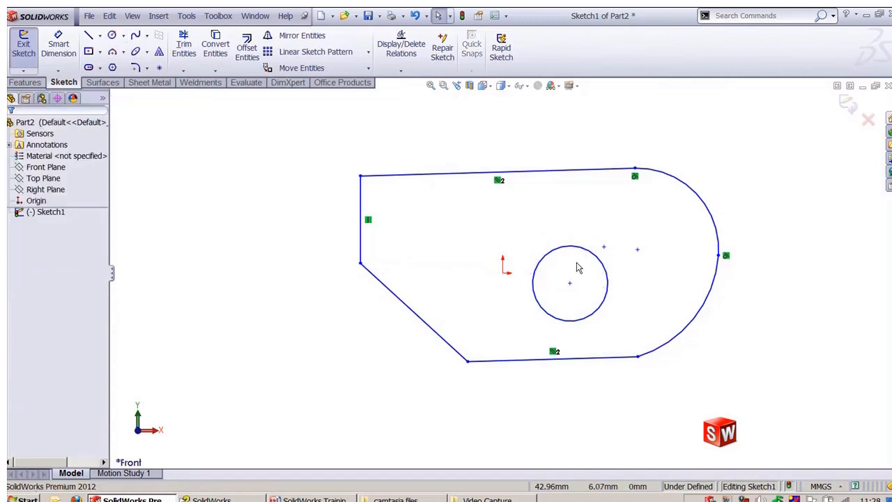
Step: Draw a smaller circle of radius about 12 mm near the first circle's centre
{"action": "key", "text": "Return"}
{"action": "left_click", "coordinate": [581, 292]}
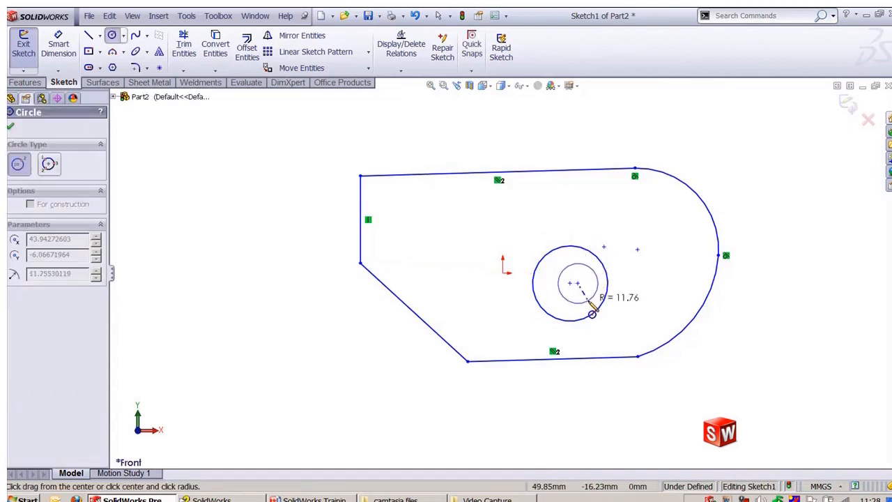
{"action": "left_click", "coordinate": [591, 314]}
{"action": "key", "text": "Escape"}
Step: Add a Tangent relation between the lower arc and the bottom line
{"action": "middle_click_drag", "start_coordinate": [757, 359], "coordinate": [708, 354], "text": "ctrl"}
{"action": "scroll", "coordinate": [680, 356], "scroll_direction": "down", "scroll_amount": 1}
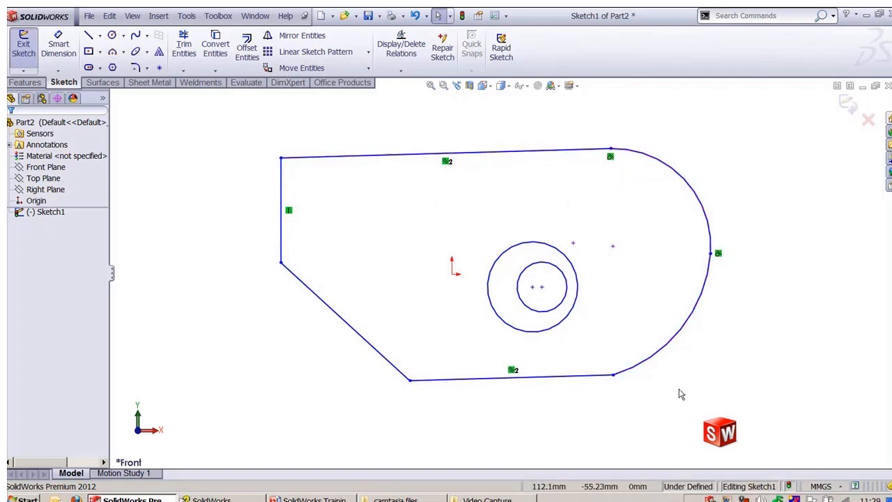
{"action": "left_click", "coordinate": [634, 373]}
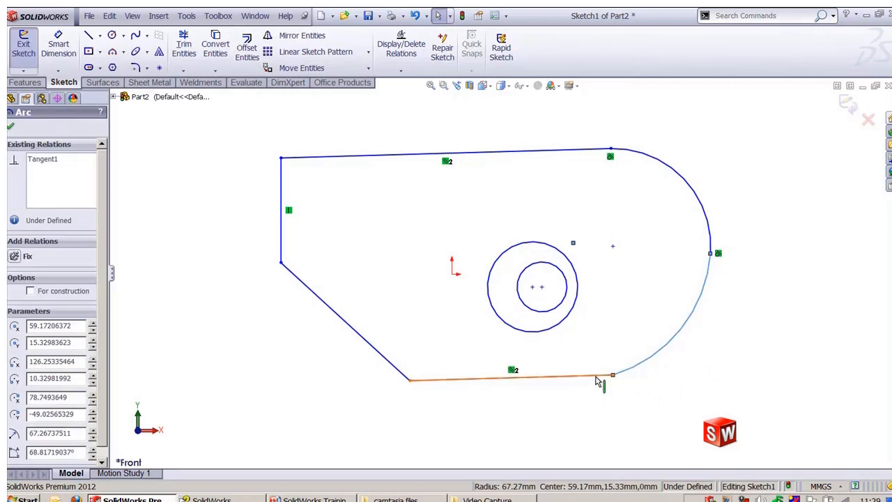
{"action": "left_click", "coordinate": [600, 378], "text": "ctrl"}
{"action": "left_click", "coordinate": [626, 329]}
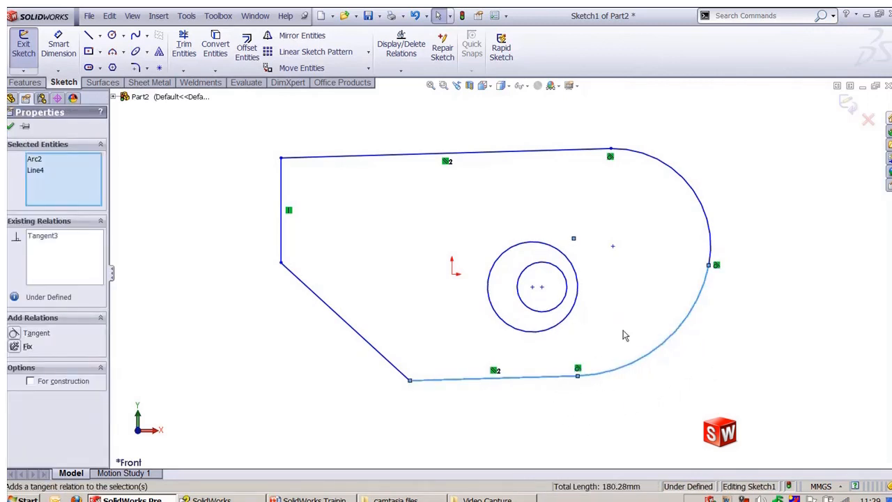
{"action": "left_click", "coordinate": [663, 396]}
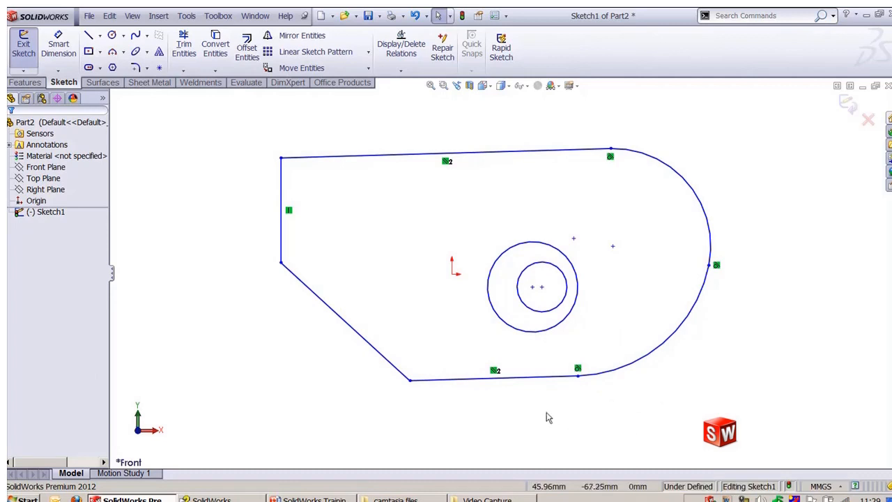
Step: Make the two circles concentric
{"action": "left_click", "coordinate": [546, 336]}
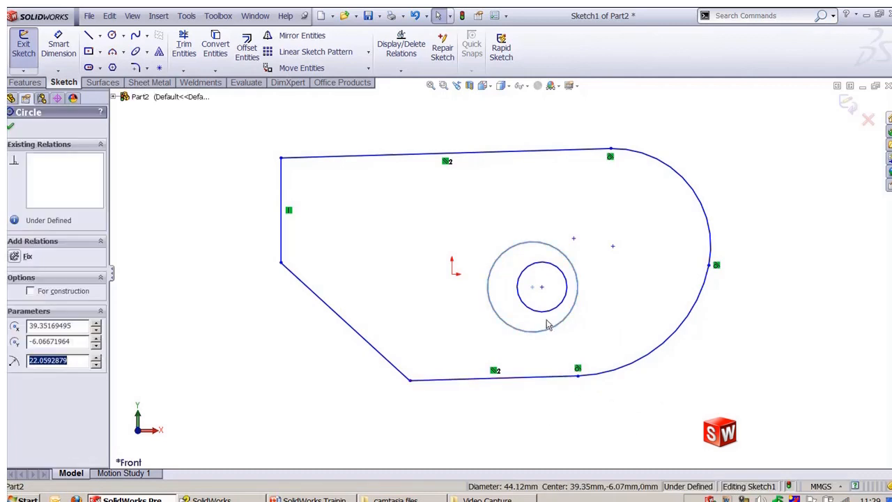
{"action": "left_click", "coordinate": [549, 310], "text": "ctrl"}
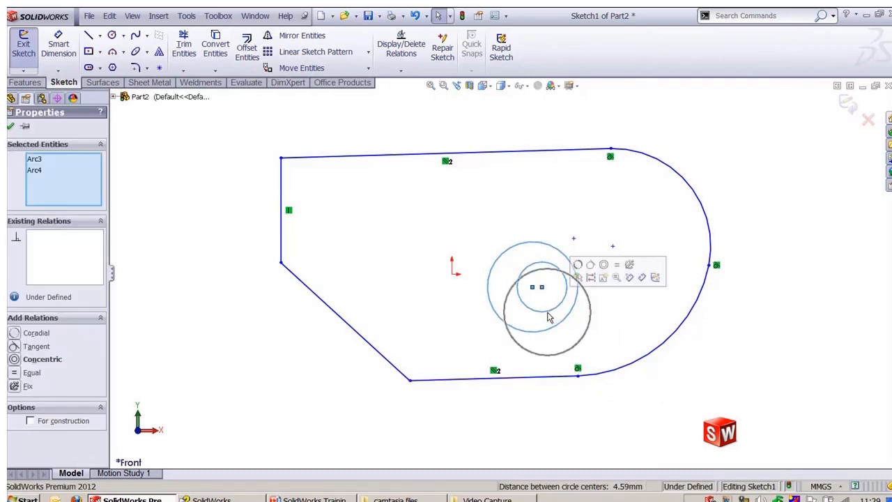
{"action": "left_click", "coordinate": [604, 265]}
{"action": "left_click", "coordinate": [632, 291]}
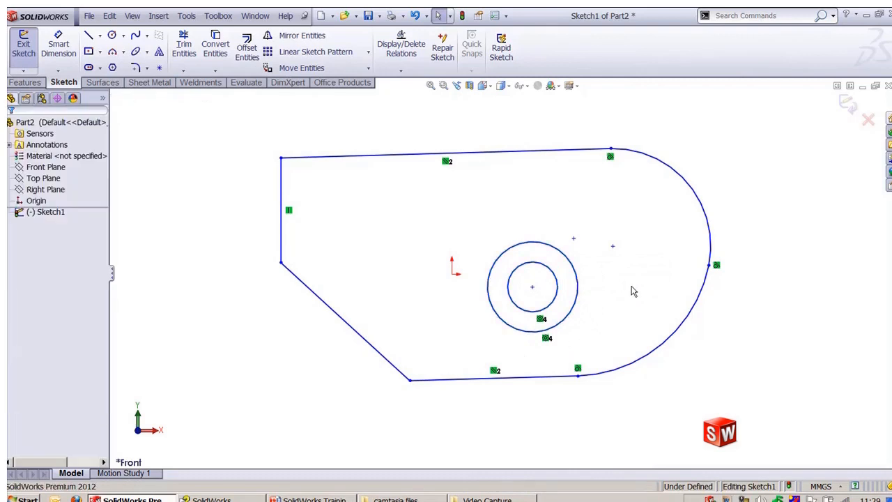
Step: Add a Midpoint relation placing the circles' centre point at the middle of the top line
{"action": "left_click", "coordinate": [532, 287]}
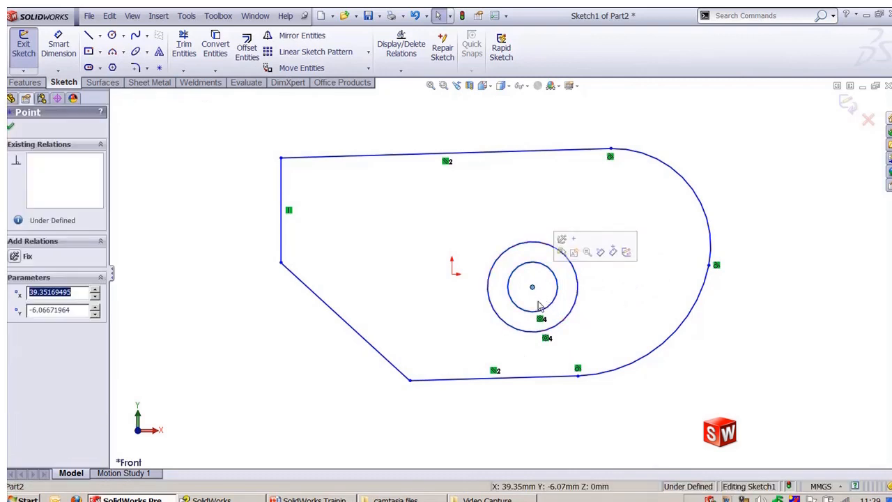
{"action": "left_click", "coordinate": [491, 152]}
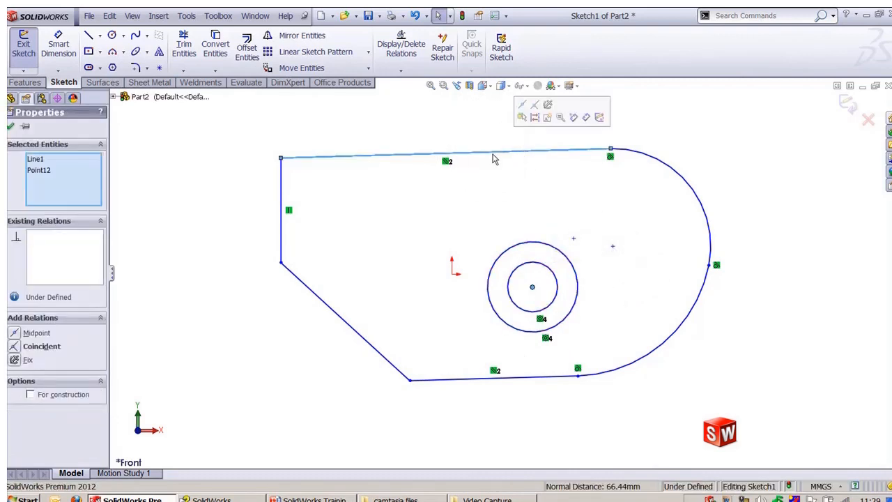
{"action": "left_click", "coordinate": [524, 108]}
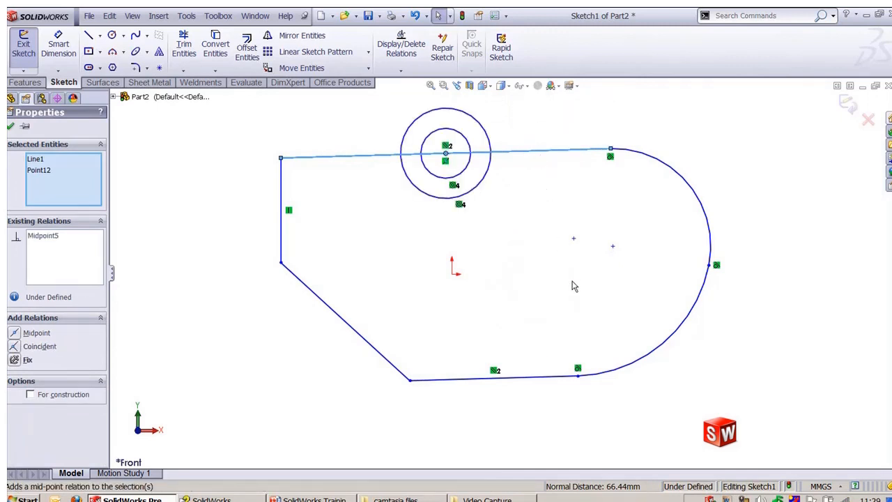
{"action": "left_click", "coordinate": [813, 376]}
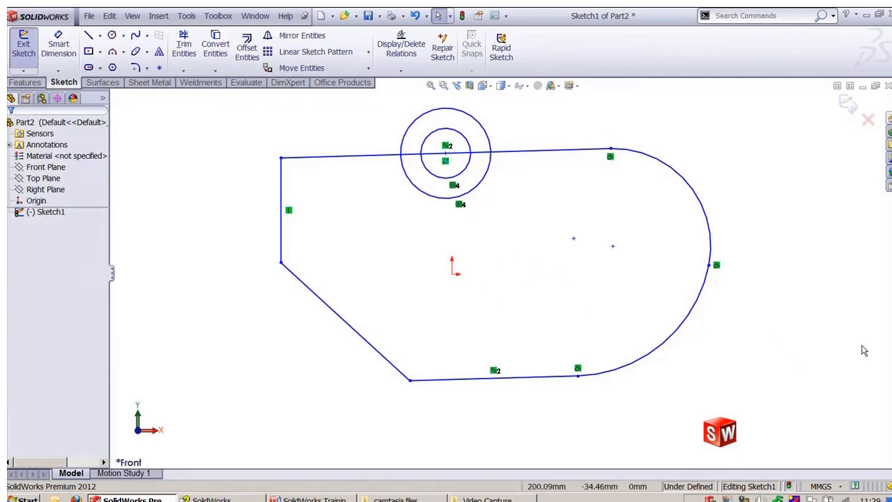
Step: Draw a line from the lower left of the profile to the origin, crossing the angled edge
{"action": "key", "text": "l"}
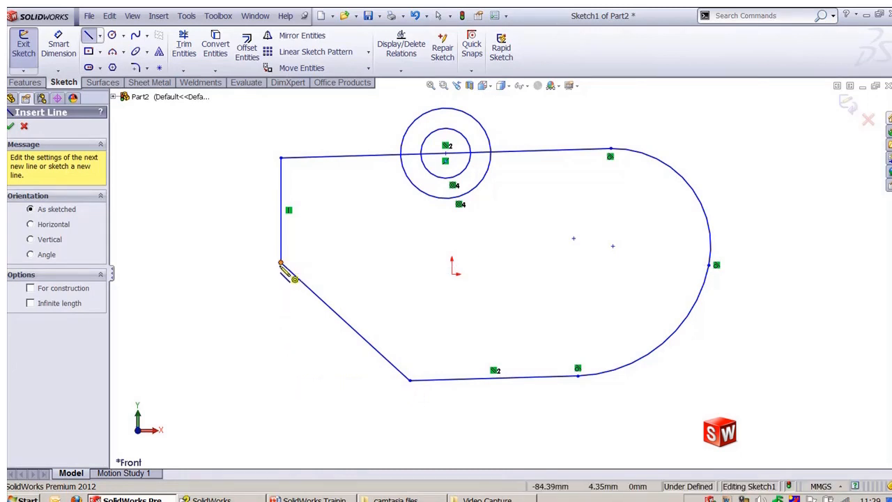
{"action": "left_click", "coordinate": [282, 375]}
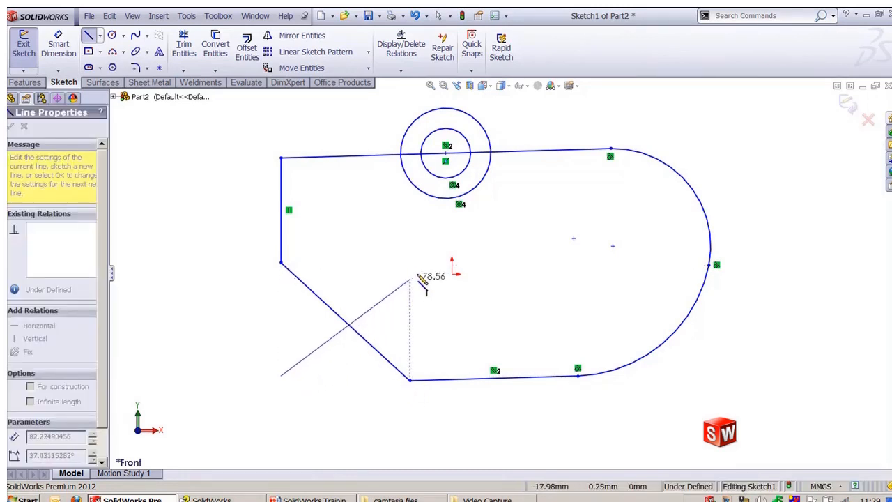
{"action": "double_click", "coordinate": [452, 274]}
{"action": "key", "text": "Escape"}
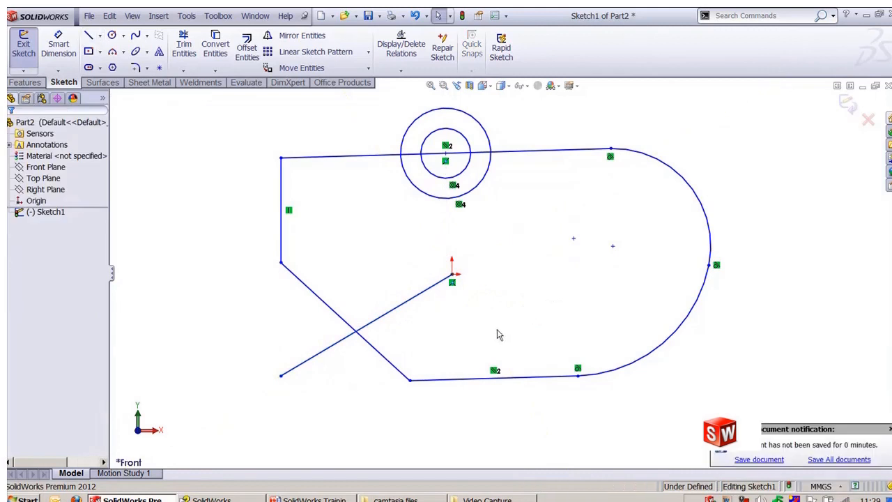
Step: Delete the midpoint relation on the circles' centre point
{"action": "left_click", "coordinate": [446, 161]}
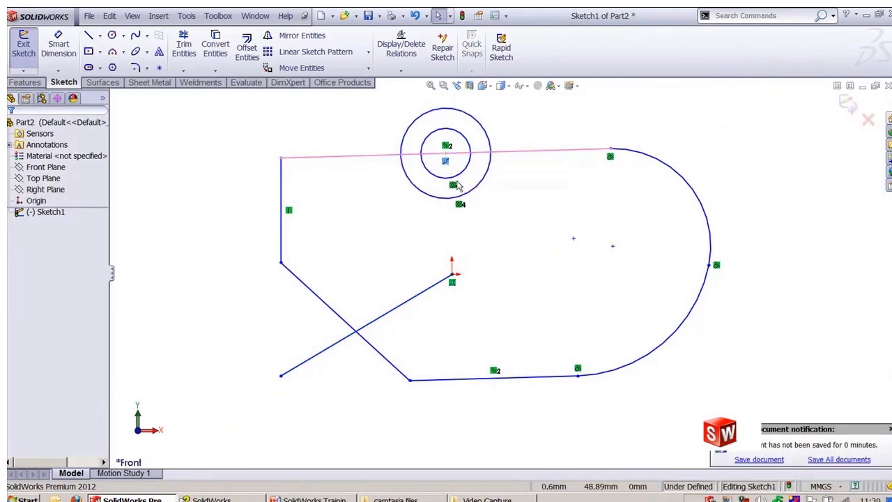
{"action": "key", "text": "Delete"}
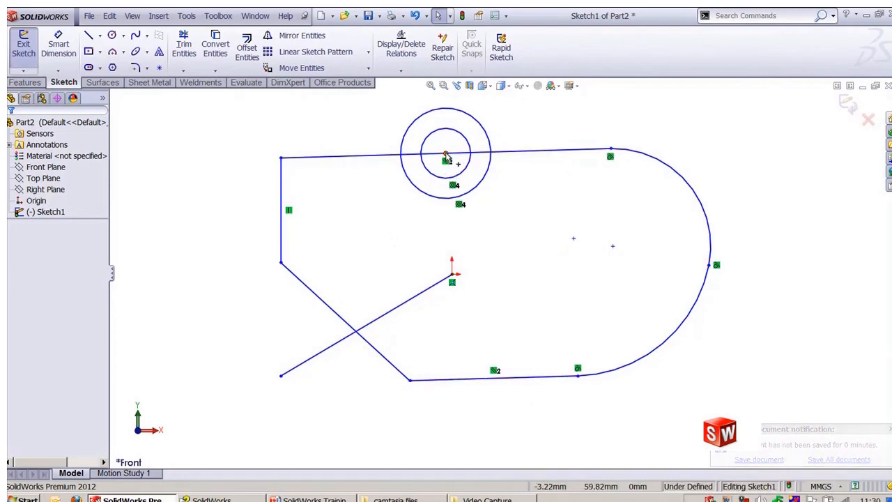
Step: Apply an Intersection relation placing the circles' centre at the crossing of the angled edge and the new line, then undo it
{"action": "left_click", "coordinate": [446, 153]}
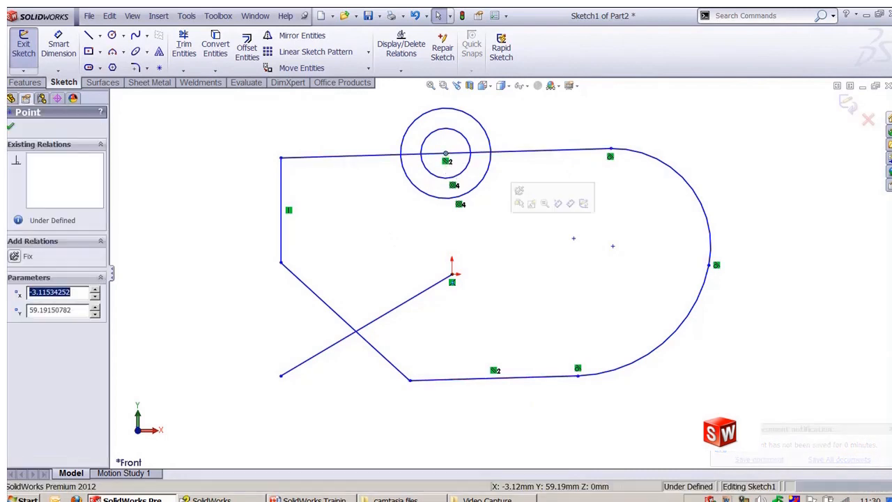
{"action": "left_click", "coordinate": [361, 338], "text": "ctrl"}
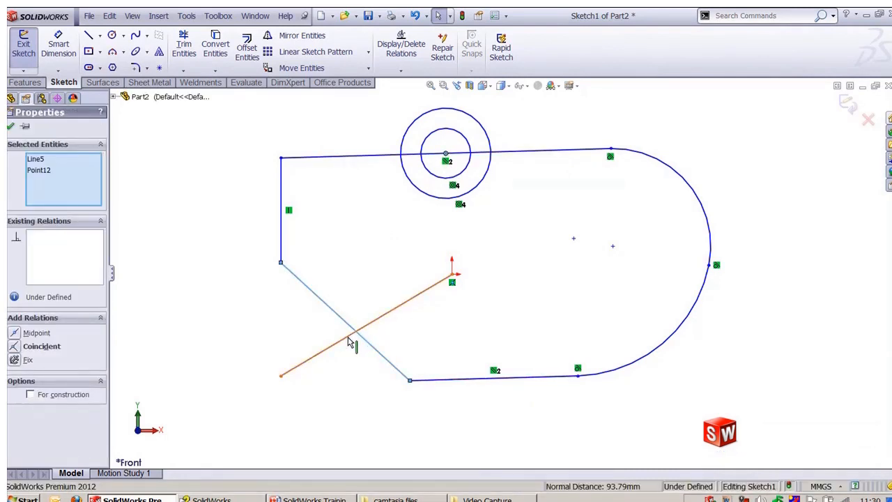
{"action": "left_click", "coordinate": [351, 341], "text": "ctrl"}
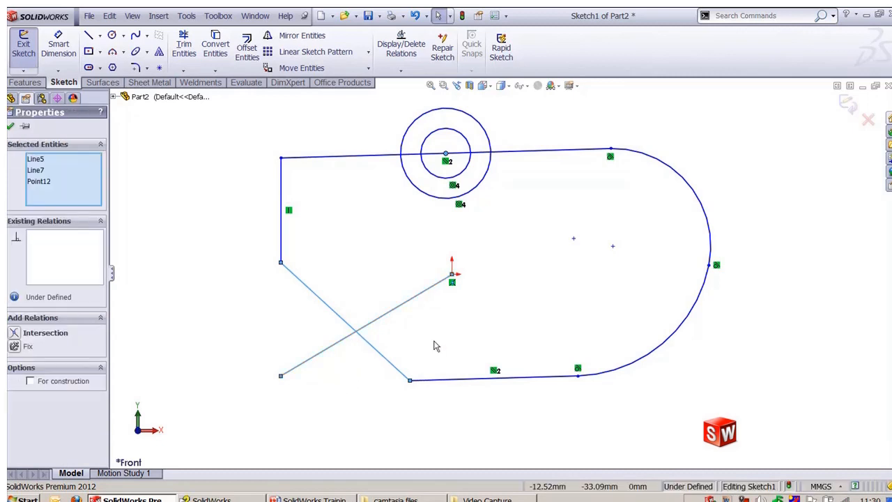
{"action": "left_click", "coordinate": [15, 333]}
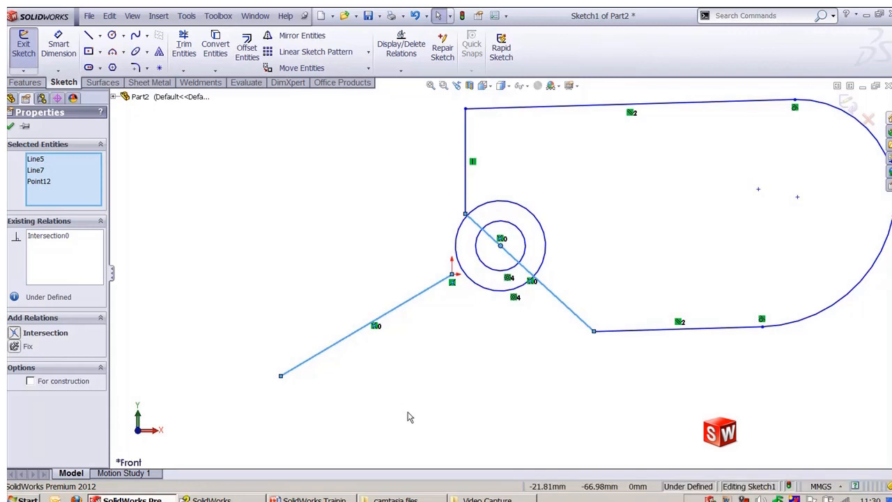
{"action": "key", "text": "ctrl+z"}
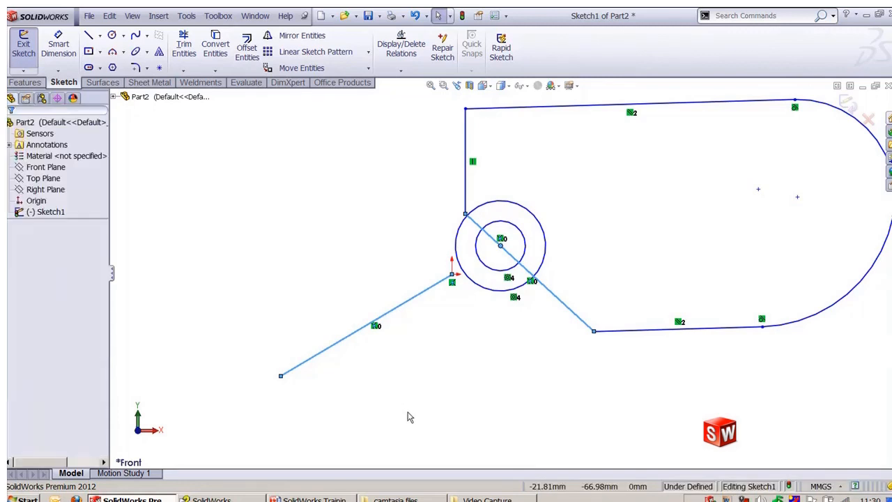
{"action": "left_click", "coordinate": [460, 423]}
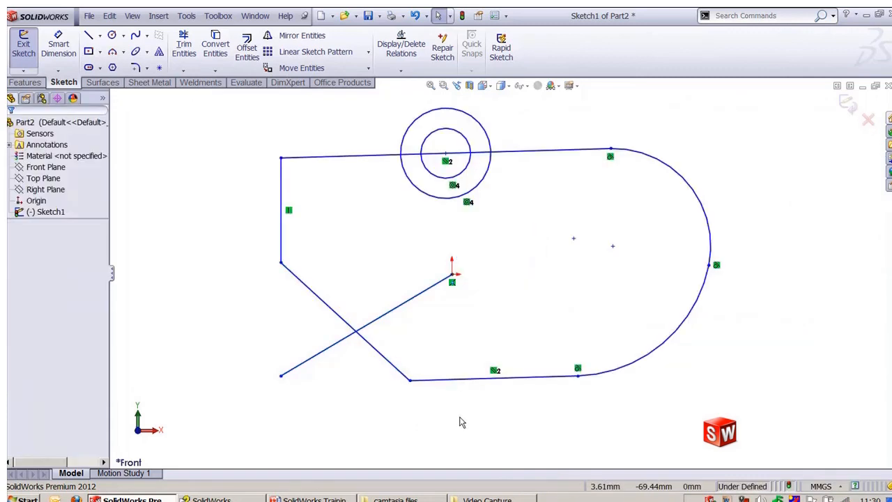
Step: Draw a small circle inside the profile just left of the origin, near the angled edge
{"action": "key", "text": "c"}
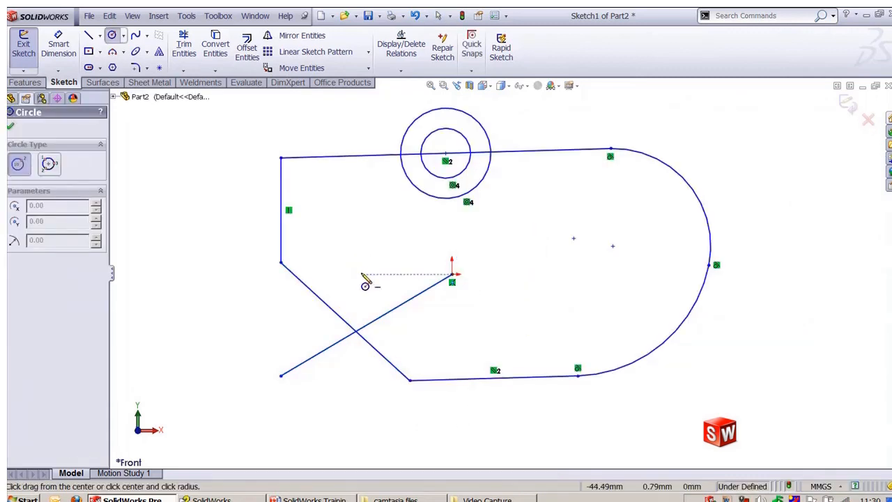
{"action": "left_click", "coordinate": [361, 273]}
{"action": "left_click", "coordinate": [389, 283]}
{"action": "key", "text": "Escape"}
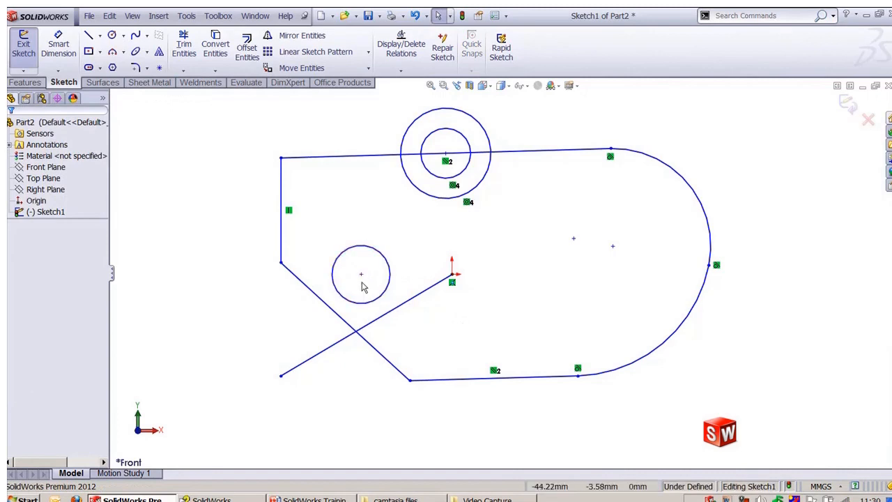
Step: Apply an Intersection relation placing the new circle's centre at the crossing of the angled edge and the line from the origin
{"action": "left_click", "coordinate": [361, 274]}
{"action": "left_click", "coordinate": [359, 329], "text": "ctrl"}
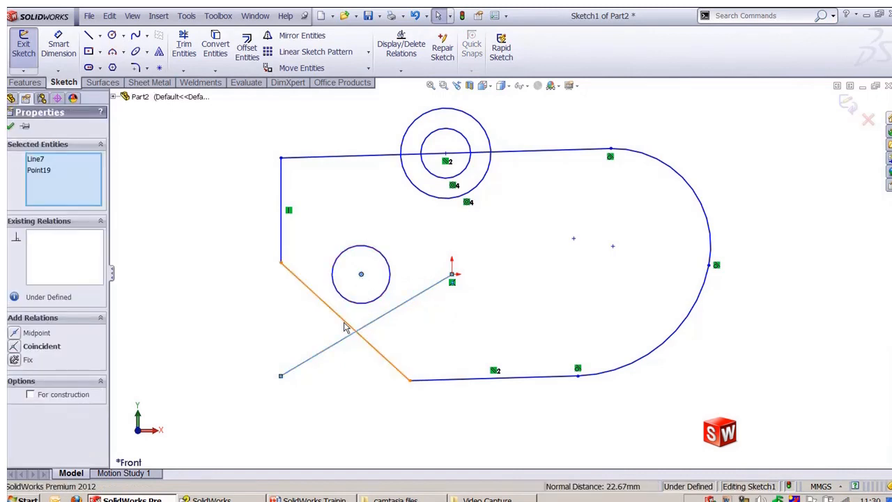
{"action": "left_click", "coordinate": [343, 321], "text": "ctrl"}
{"action": "left_click", "coordinate": [15, 333]}
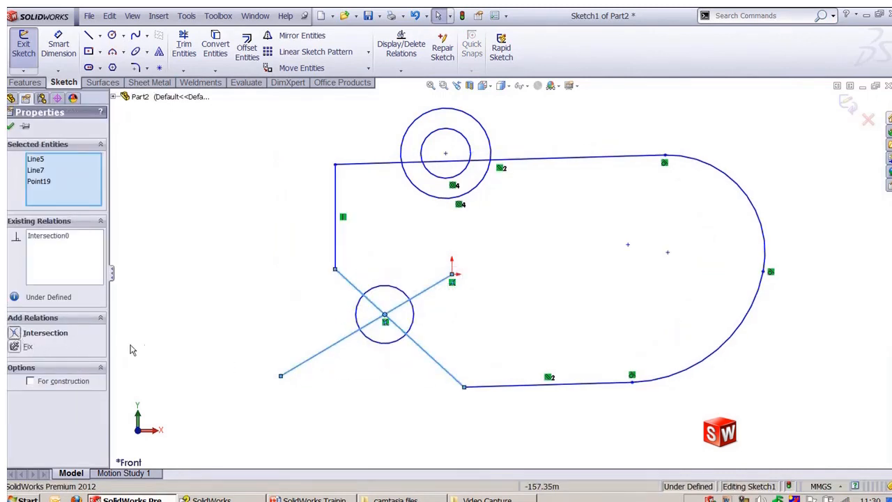
{"action": "left_click", "coordinate": [367, 420]}
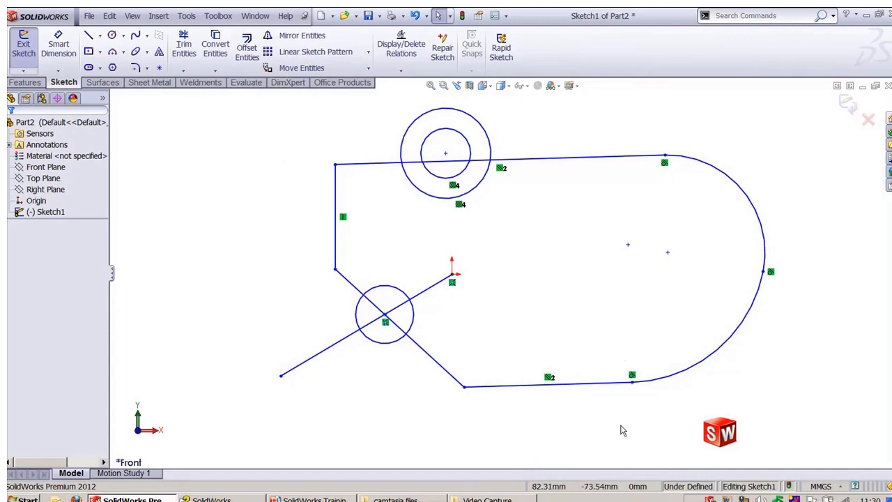
Step: Select all sketch geometry and delete it
{"action": "mouse_move", "coordinate": [255, 97]}
{"action": "left_mouse_down"}
{"action": "mouse_move", "coordinate": [509, 187]}
{"action": "mouse_move", "coordinate": [794, 443]}
{"action": "mouse_move", "coordinate": [797, 432]}
{"action": "left_mouse_up"}
{"action": "key", "text": "Delete"}
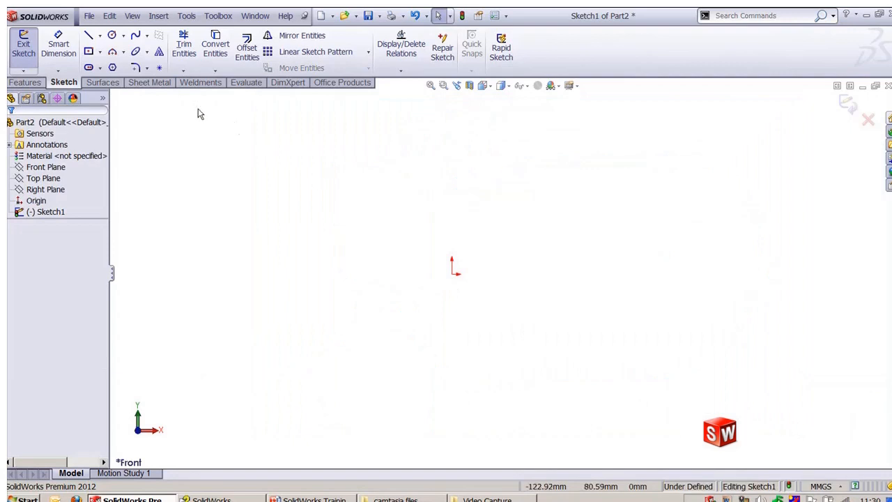
Step: Draw a circle centred on the origin with a radius of about 42 mm
{"action": "left_click", "coordinate": [113, 36]}
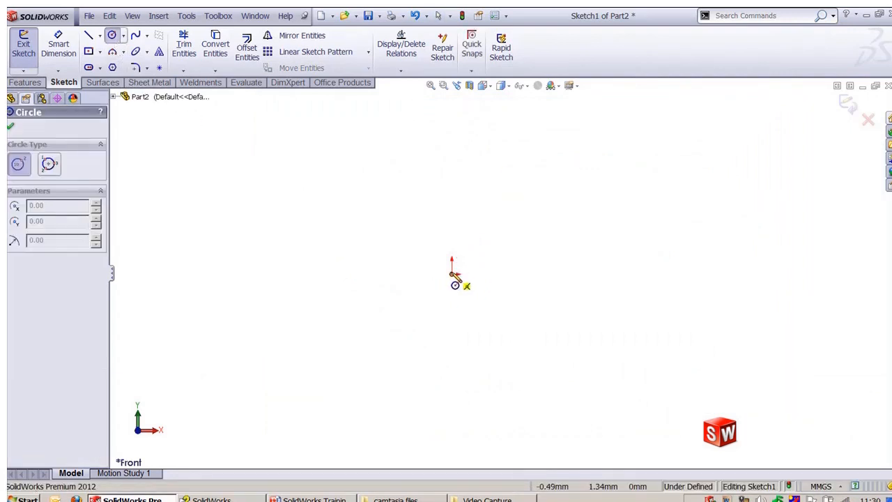
{"action": "mouse_move", "coordinate": [455, 277]}
{"action": "left_mouse_down"}
{"action": "mouse_move", "coordinate": [534, 340]}
{"action": "mouse_move", "coordinate": [534, 314]}
{"action": "left_mouse_up"}
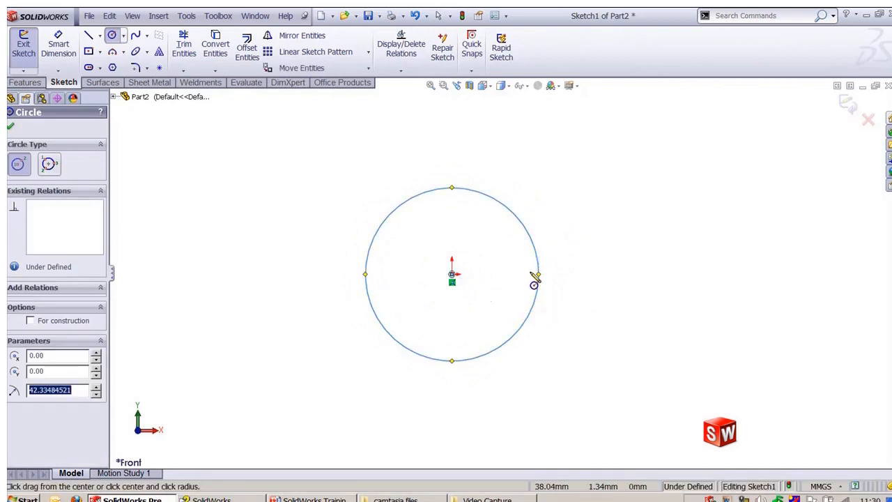
{"action": "key", "text": "Escape"}
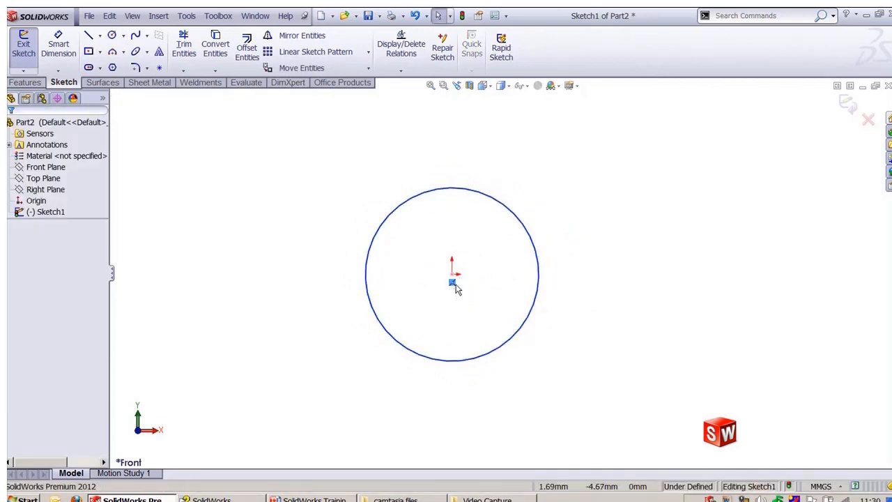
Step: Move the circle's centre about 94 mm right of the origin, Fix it there, and shrink the circle to about 58 mm diameter
{"action": "left_click_drag", "start_coordinate": [451, 277], "coordinate": [644, 274]}
{"action": "left_click", "coordinate": [651, 342]}
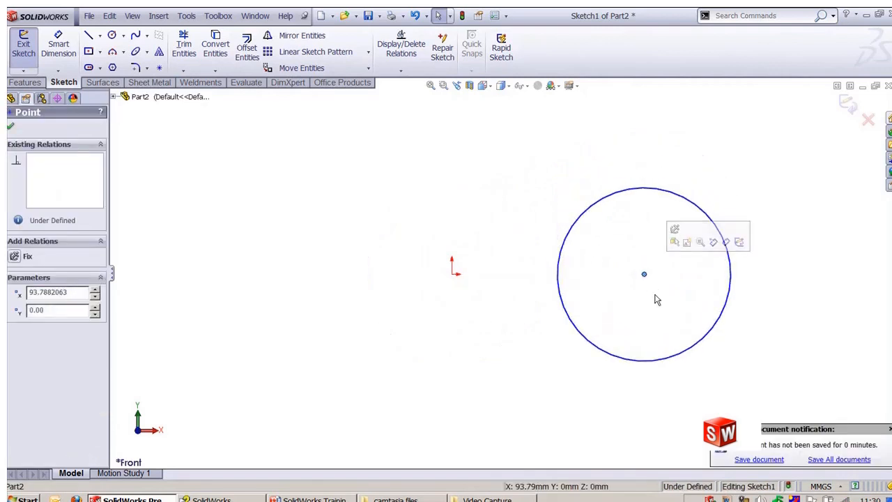
{"action": "left_click", "coordinate": [657, 300]}
{"action": "left_click", "coordinate": [645, 278]}
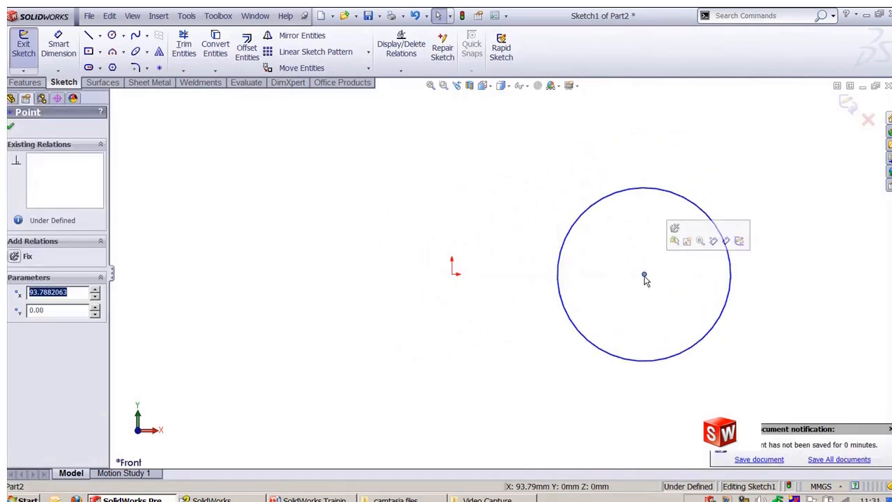
{"action": "left_click", "coordinate": [674, 232]}
{"action": "left_click", "coordinate": [696, 299]}
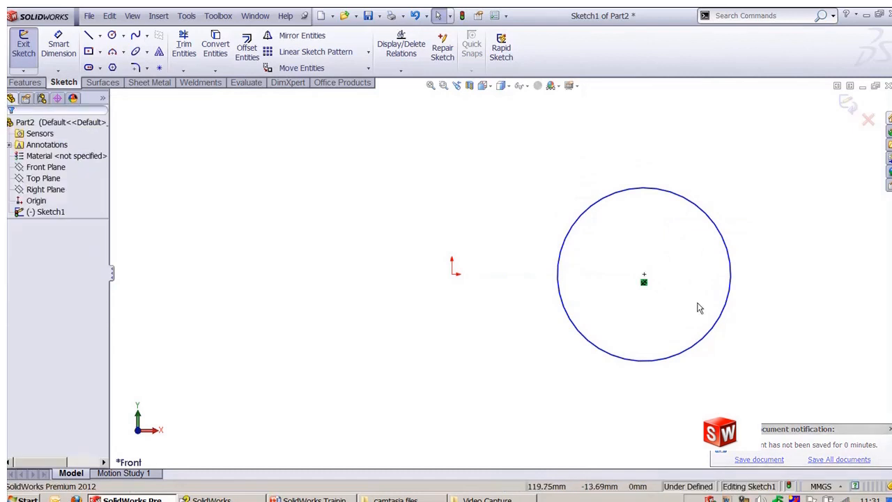
{"action": "left_click_drag", "start_coordinate": [717, 223], "coordinate": [697, 246]}
{"action": "left_click", "coordinate": [658, 286]}
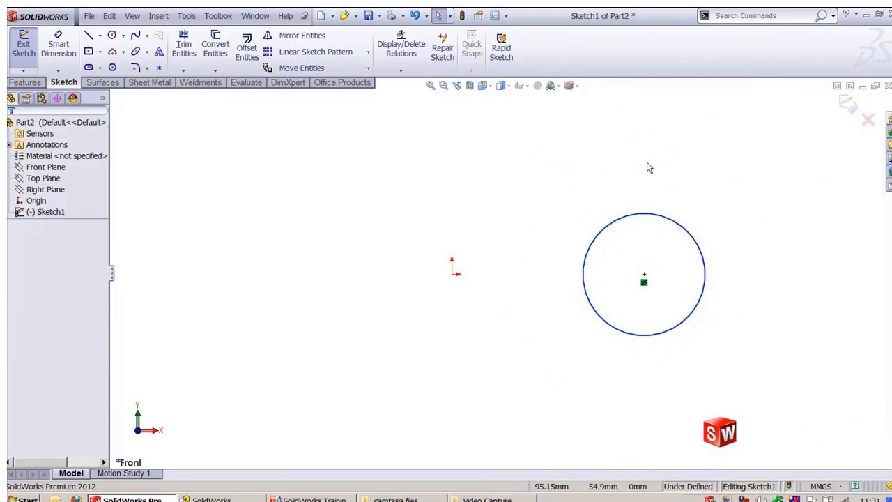
Step: Draw a horizontal line to the left of the origin, ending at the origin
{"action": "key", "text": "l"}
{"action": "mouse_move", "coordinate": [252, 281]}
{"action": "left_mouse_down"}
{"action": "mouse_move", "coordinate": [336, 289]}
{"action": "mouse_move", "coordinate": [448, 282]}
{"action": "left_mouse_up"}
{"action": "key", "text": "Escape"}
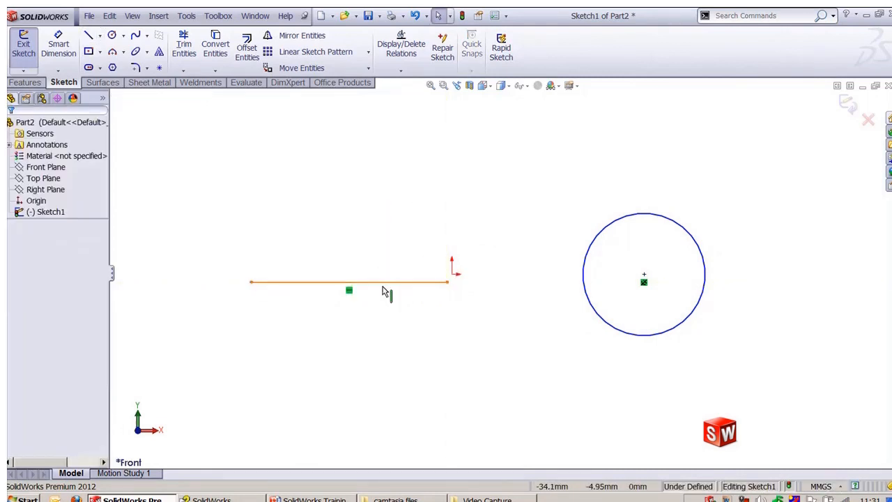
Step: Fix the line's left endpoint and drag its right end onto the upper left edge of the circle
{"action": "left_click", "coordinate": [383, 283]}
{"action": "left_click", "coordinate": [351, 235]}
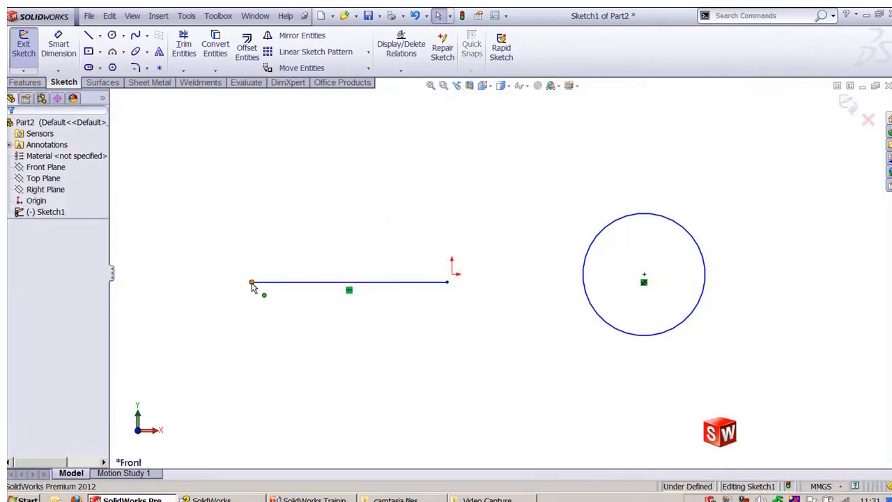
{"action": "left_click", "coordinate": [251, 282]}
{"action": "left_click", "coordinate": [294, 223]}
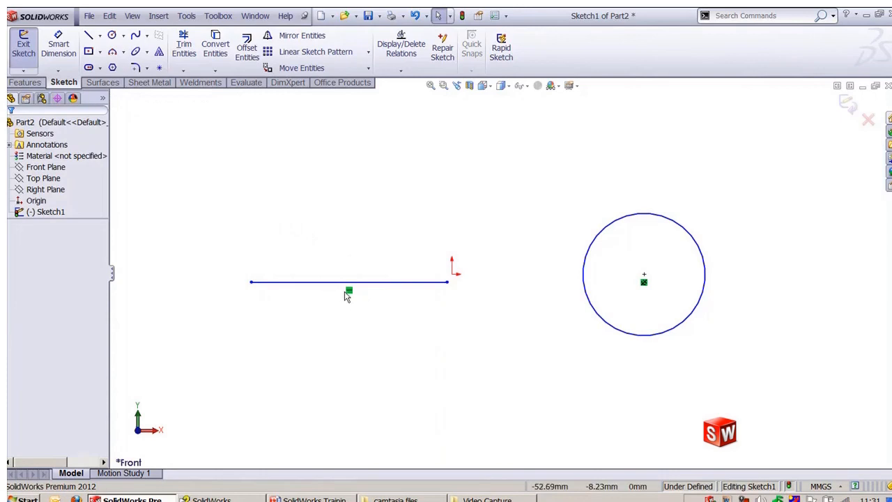
{"action": "left_click", "coordinate": [251, 283]}
{"action": "left_click", "coordinate": [294, 232]}
{"action": "left_click_drag", "start_coordinate": [448, 284], "coordinate": [620, 218]}
{"action": "left_click", "coordinate": [543, 198]}
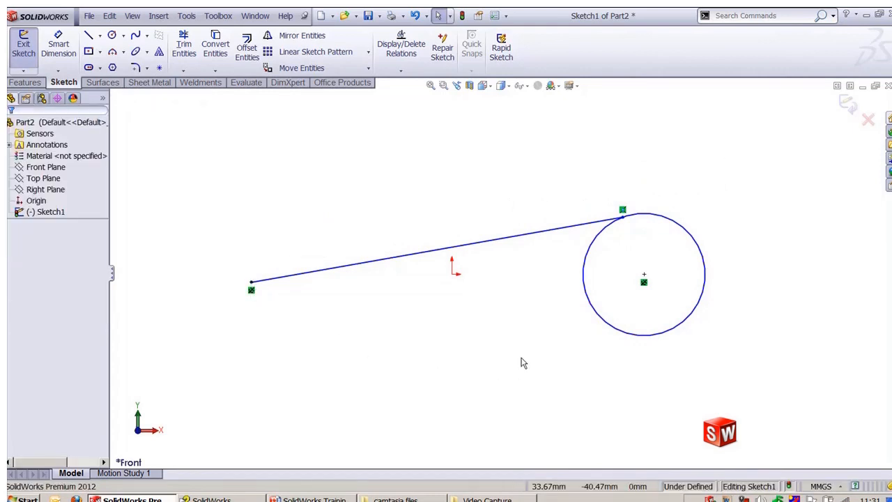
Step: Draw a line from the circle's centre to the long line's endpoint on the circle
{"action": "key", "text": "l"}
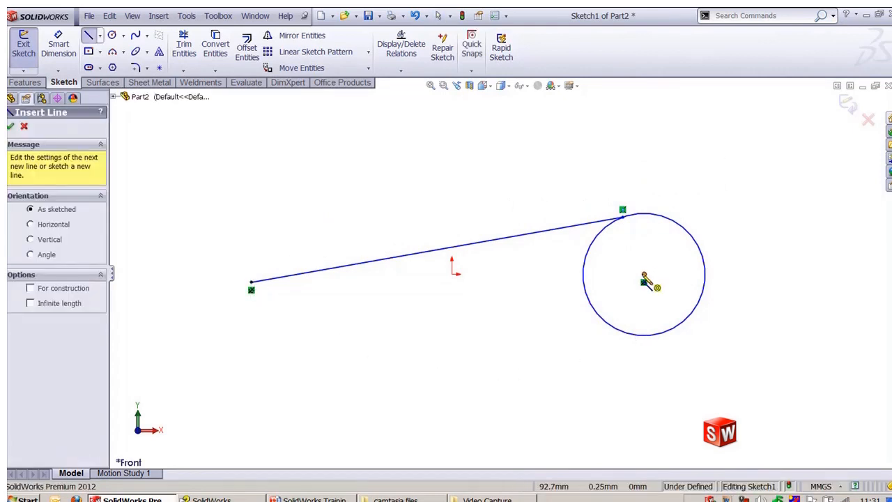
{"action": "mouse_move", "coordinate": [644, 279]}
{"action": "left_mouse_down"}
{"action": "mouse_move", "coordinate": [622, 218]}
{"action": "mouse_move", "coordinate": [602, 244]}
{"action": "mouse_move", "coordinate": [611, 225]}
{"action": "left_mouse_up"}
{"action": "key", "text": "Escape"}
{"action": "left_click", "coordinate": [581, 187]}
Step: Dimension the circle's diameter as 50 mm, then drag the junction point on the circle slightly
{"action": "key", "text": "d"}
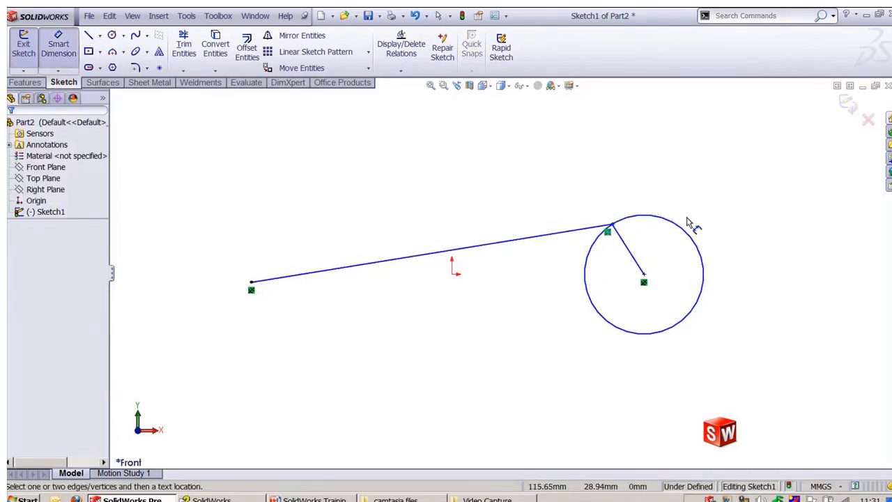
{"action": "left_click", "coordinate": [684, 224]}
{"action": "left_click", "coordinate": [728, 187]}
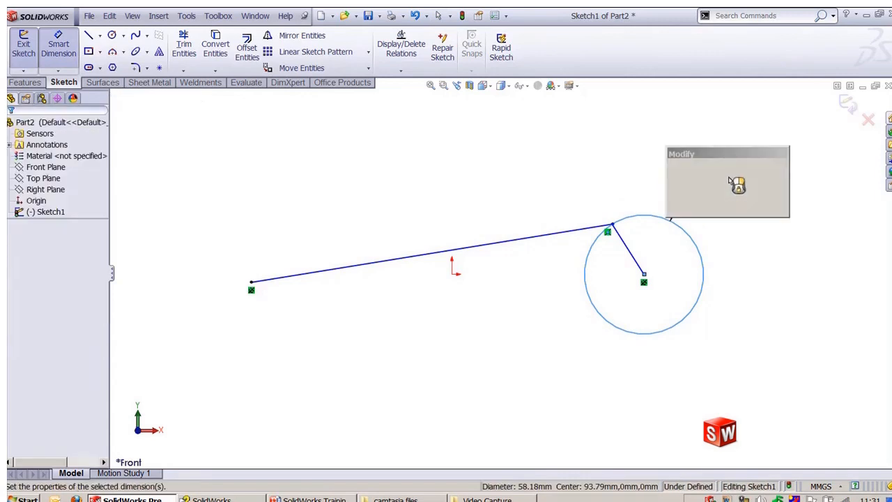
{"action": "type", "text": "50"}
{"action": "key", "text": "Return"}
{"action": "left_click", "coordinate": [680, 183]}
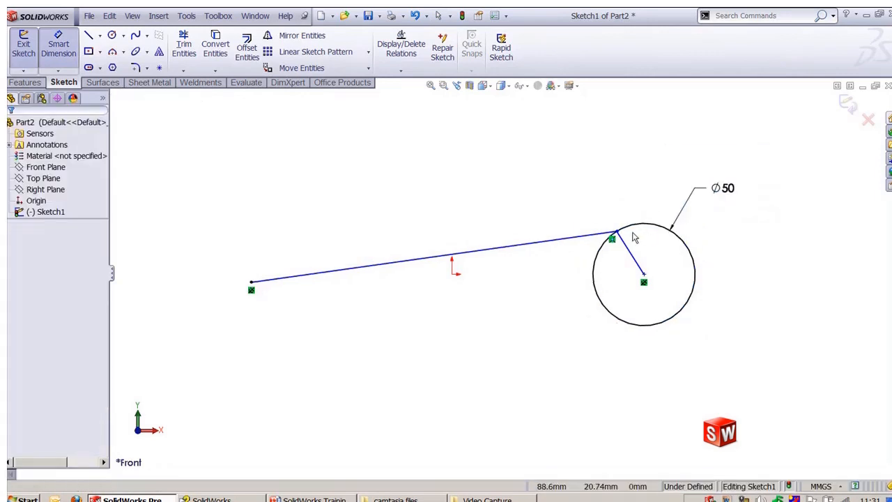
{"action": "key", "text": "Escape"}
{"action": "mouse_move", "coordinate": [613, 238]}
{"action": "left_mouse_down"}
{"action": "mouse_move", "coordinate": [593, 304]}
{"action": "mouse_move", "coordinate": [663, 341]}
{"action": "mouse_move", "coordinate": [691, 287]}
{"action": "mouse_move", "coordinate": [687, 252]}
{"action": "mouse_move", "coordinate": [609, 238]}
{"action": "left_mouse_up"}
{"action": "left_click", "coordinate": [480, 169]}
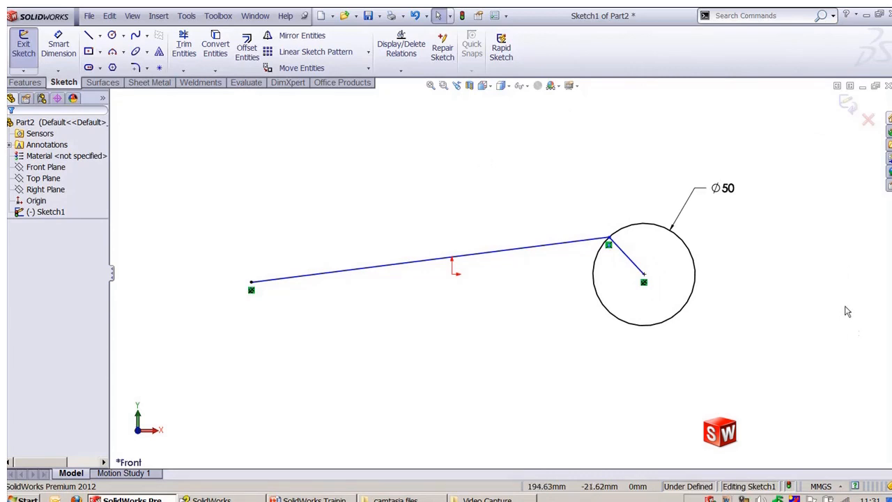
Step: Switch to the PowerPoint training presentation and advance to the next Relations slide
{"action": "key", "text": "alt+Tab"}
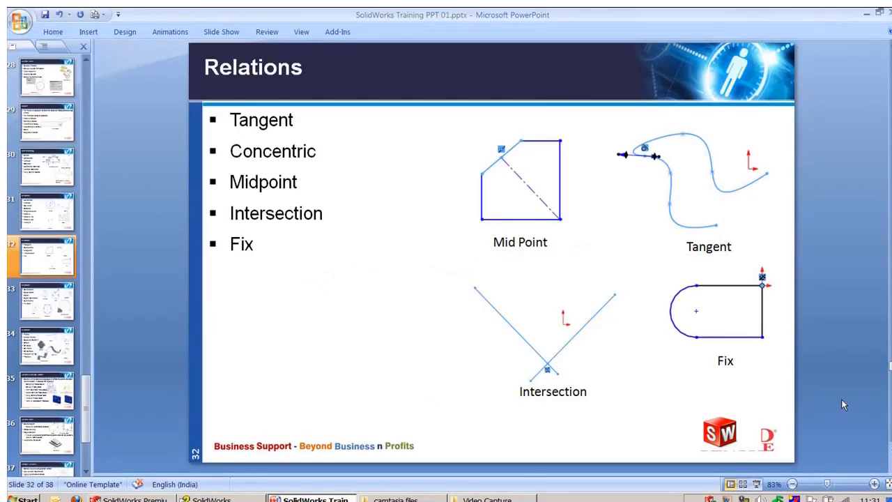
{"action": "scroll", "coordinate": [842, 404], "scroll_direction": "down", "scroll_amount": 1}
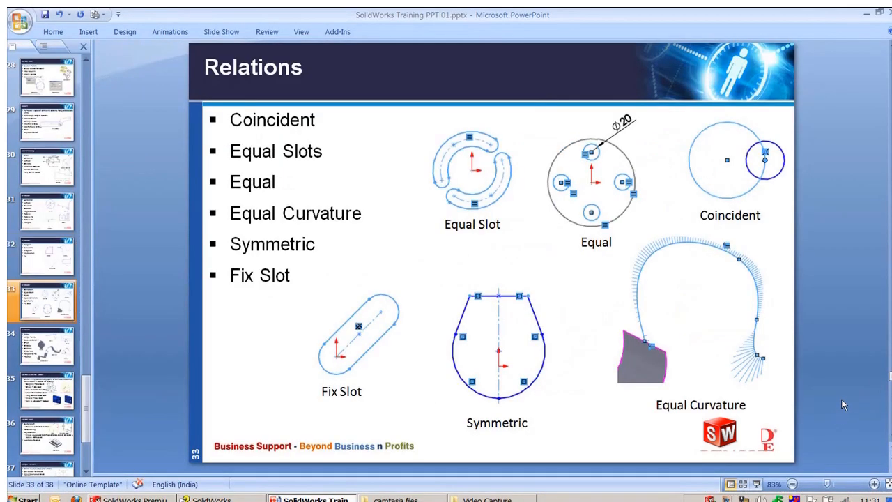
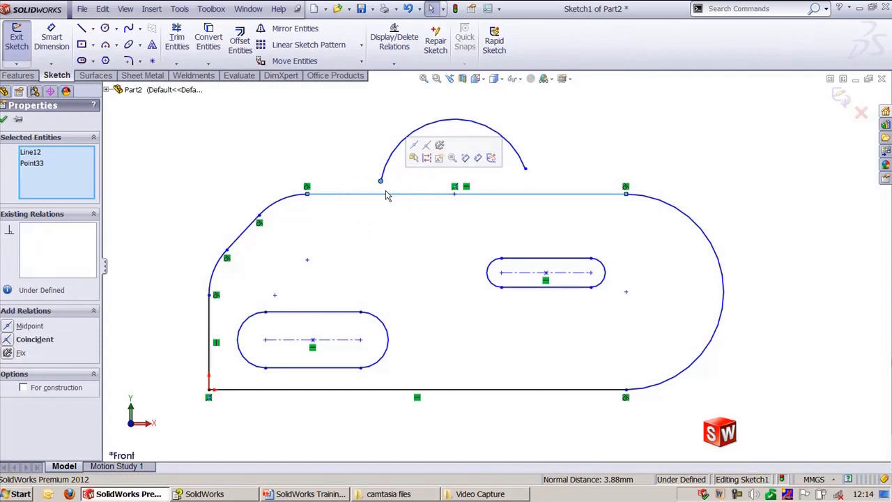
Step: Make both endpoints of the semicircular arc coincident with the profile's top line
{"action": "left_click", "coordinate": [427, 149]}
{"action": "left_click", "coordinate": [578, 163]}
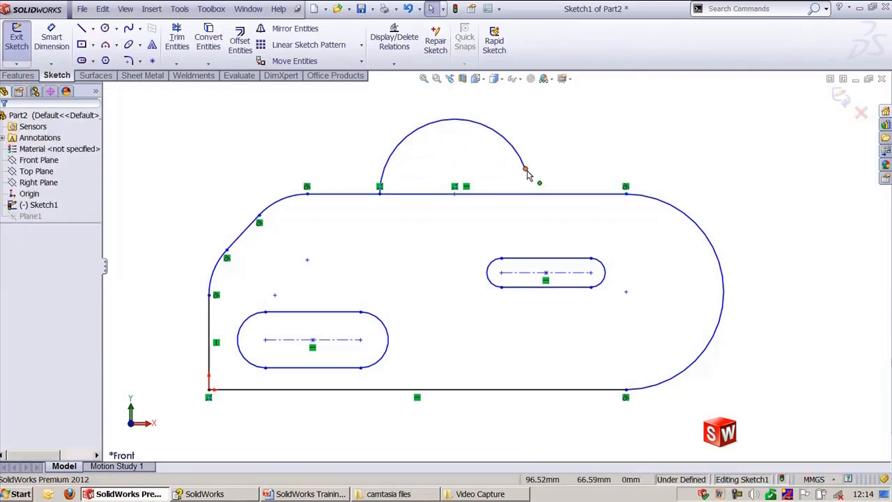
{"action": "left_click", "coordinate": [526, 169]}
{"action": "left_click", "coordinate": [531, 195], "text": "ctrl"}
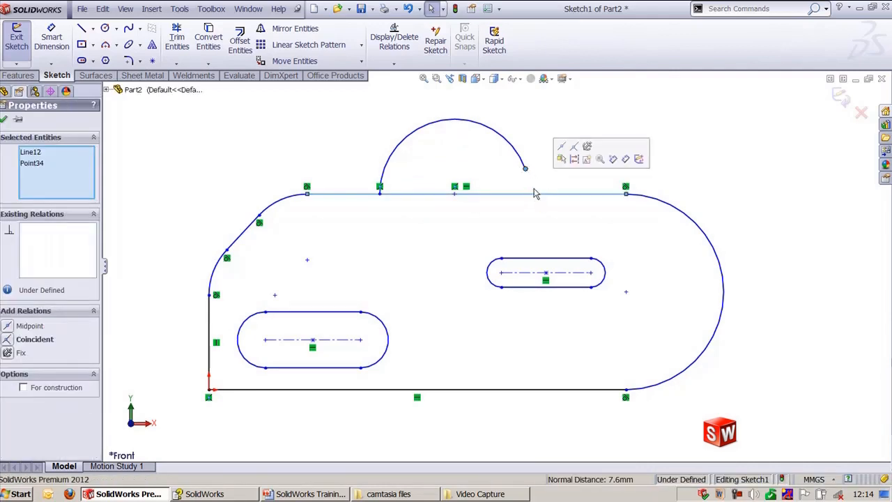
{"action": "left_click", "coordinate": [574, 148]}
{"action": "left_click", "coordinate": [568, 139]}
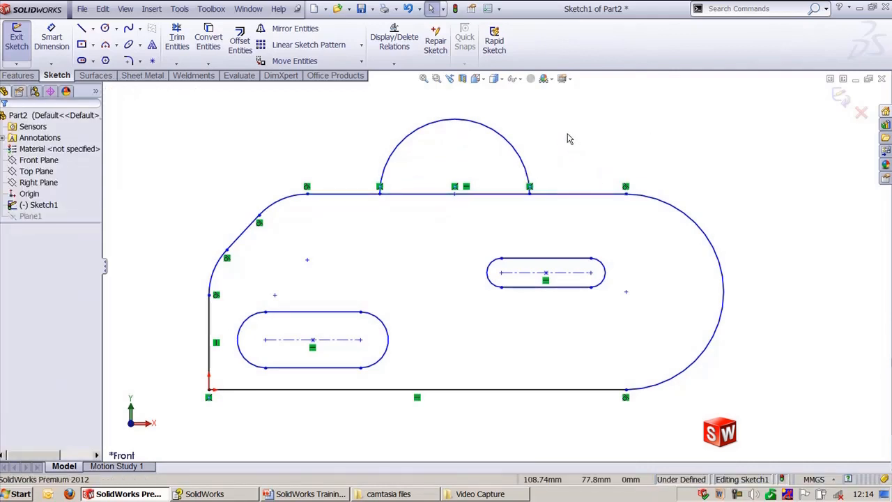
Step: Drag the top line to reshape the profile, then make the two upper-left corner arcs equal
{"action": "middle_click_drag", "start_coordinate": [560, 139], "coordinate": [590, 129], "text": "ctrl"}
{"action": "left_click_drag", "start_coordinate": [340, 189], "coordinate": [356, 193]}
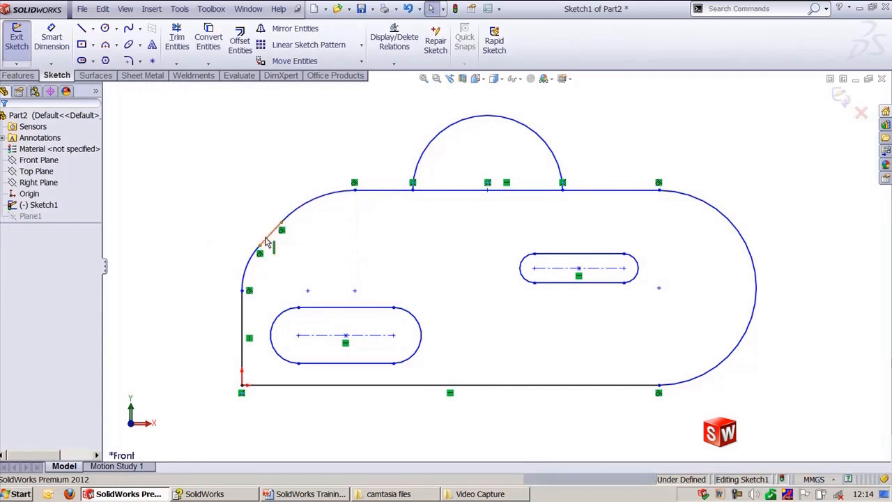
{"action": "left_click", "coordinate": [252, 269]}
{"action": "left_click", "coordinate": [223, 193]}
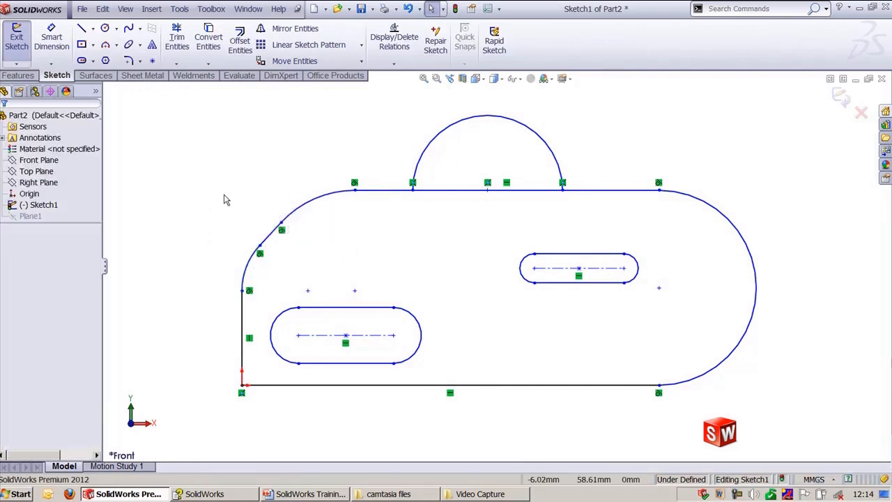
{"action": "left_click", "coordinate": [311, 208]}
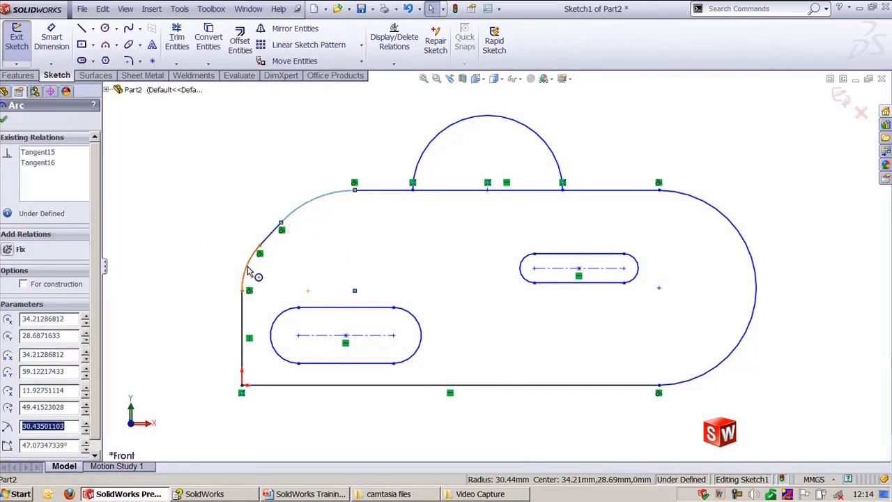
{"action": "left_click", "coordinate": [253, 270], "text": "ctrl"}
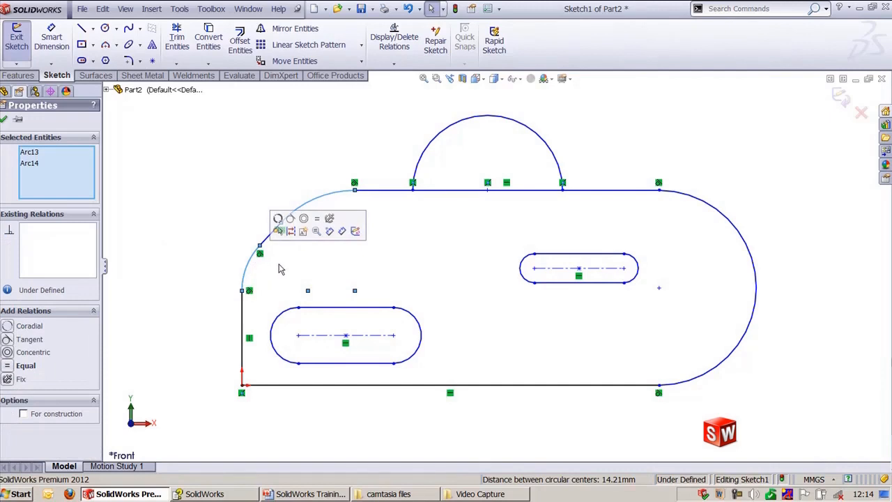
{"action": "left_click", "coordinate": [316, 222]}
{"action": "left_click", "coordinate": [272, 143]}
Step: Dimension the upper corner arc's radius as R20
{"action": "left_click", "coordinate": [51, 39]}
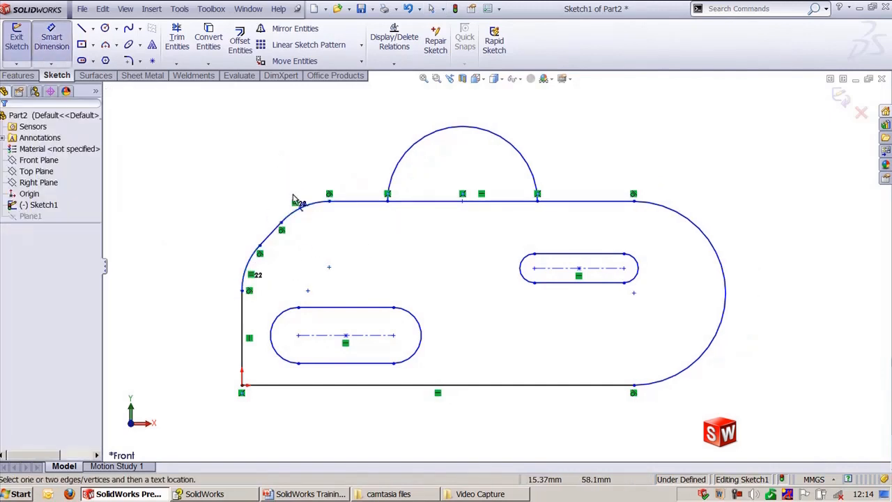
{"action": "left_click", "coordinate": [298, 206]}
{"action": "left_click", "coordinate": [257, 169]}
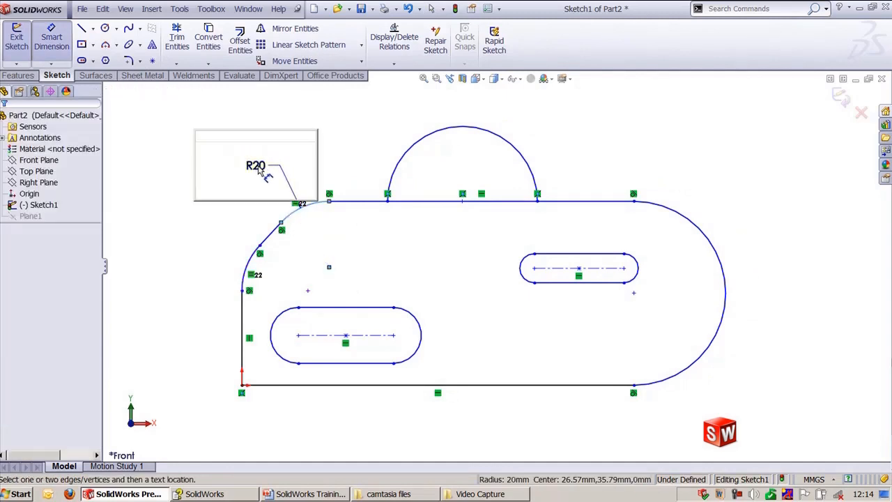
{"action": "left_click", "coordinate": [202, 188]}
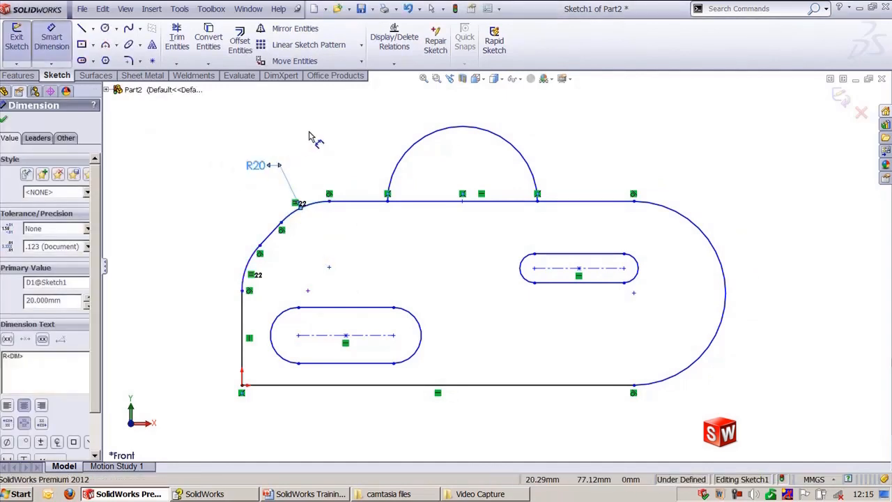
{"action": "key", "text": "Escape"}
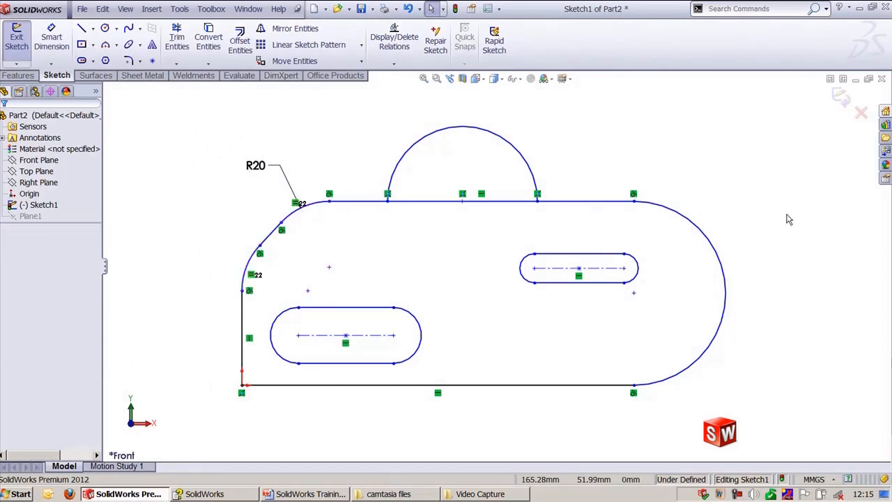
Step: Make the profile's top and bottom horizontal lines equal
{"action": "left_click", "coordinate": [604, 210]}
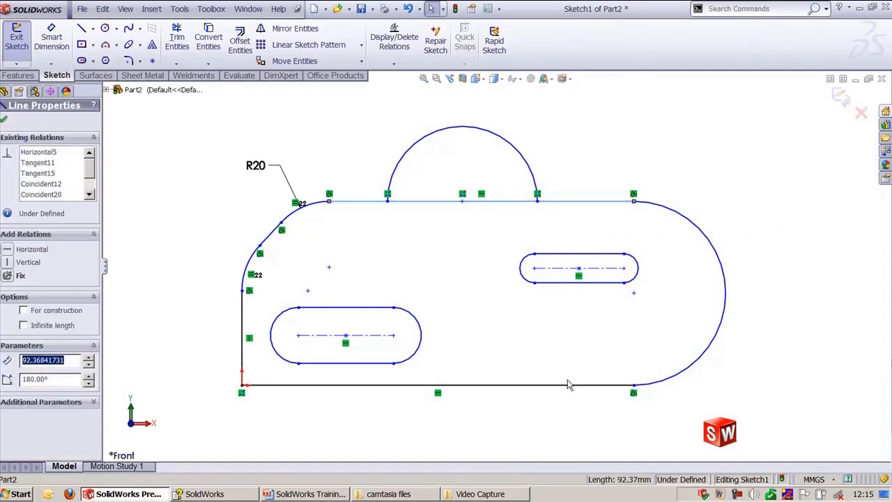
{"action": "left_click", "coordinate": [568, 384], "text": "ctrl"}
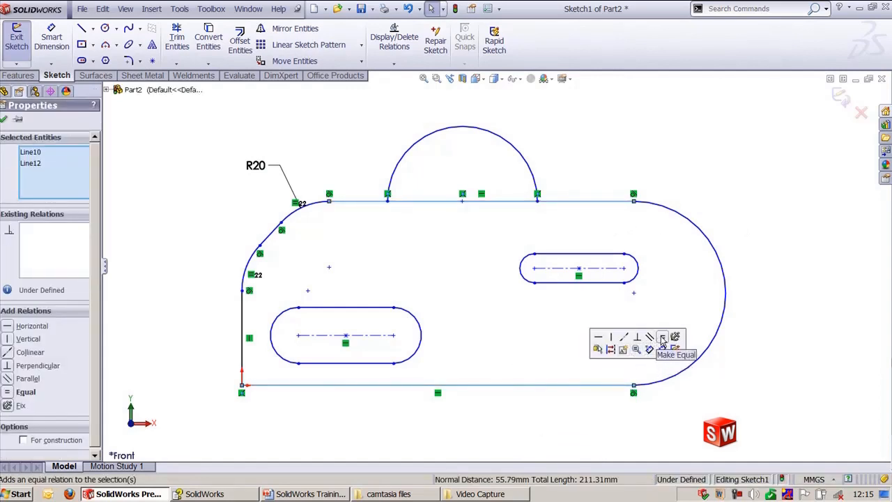
{"action": "left_click", "coordinate": [662, 337]}
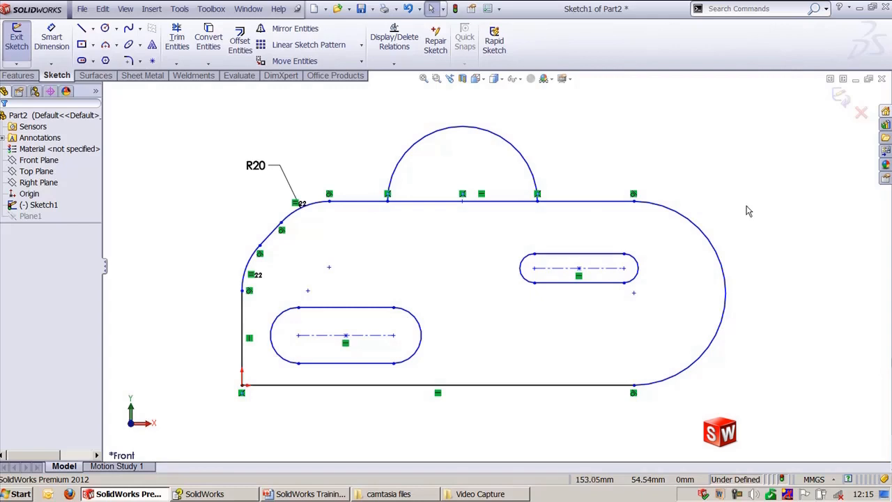
Step: Switch to the Part1 document with the spline sketched on the extruded surface
{"action": "key", "text": "ctrl+Tab"}
{"action": "key", "text": "ctrl+Tab"}
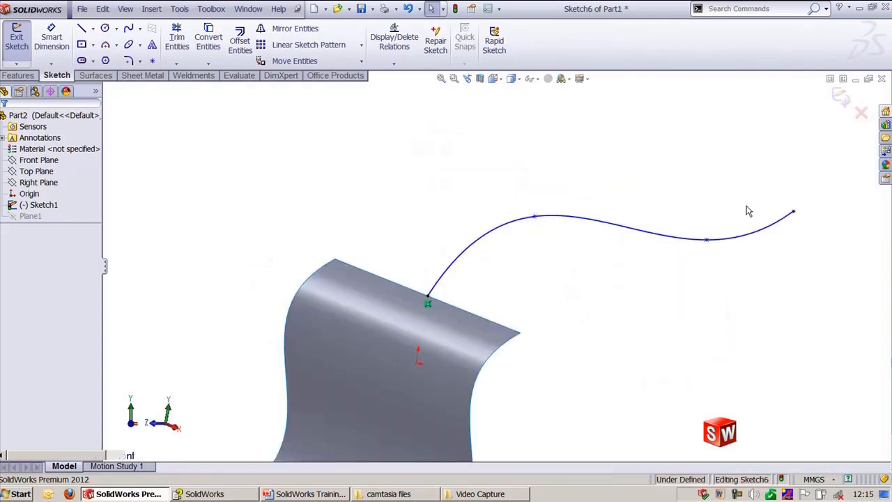
{"action": "scroll", "coordinate": [424, 239], "scroll_direction": "up", "scroll_amount": 2}
{"action": "scroll", "coordinate": [423, 239], "scroll_direction": "down", "scroll_amount": 2}
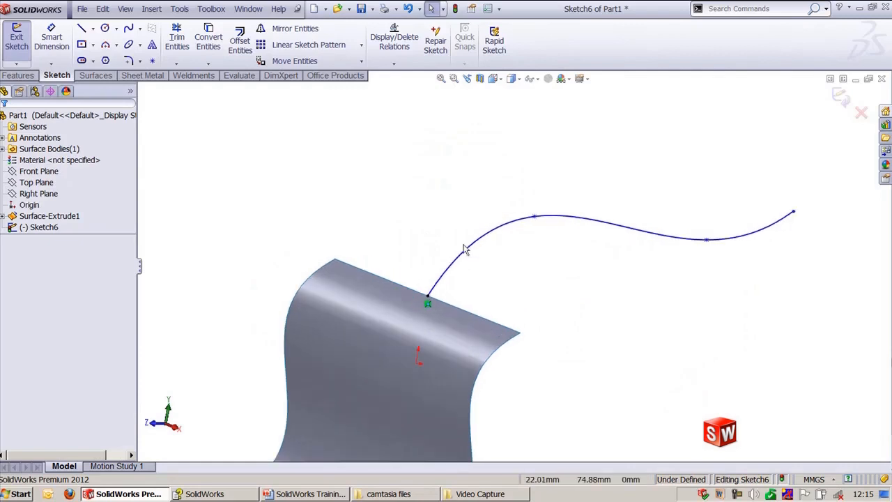
{"action": "middle_click_drag", "start_coordinate": [423, 230], "coordinate": [412, 225], "text": "ctrl"}
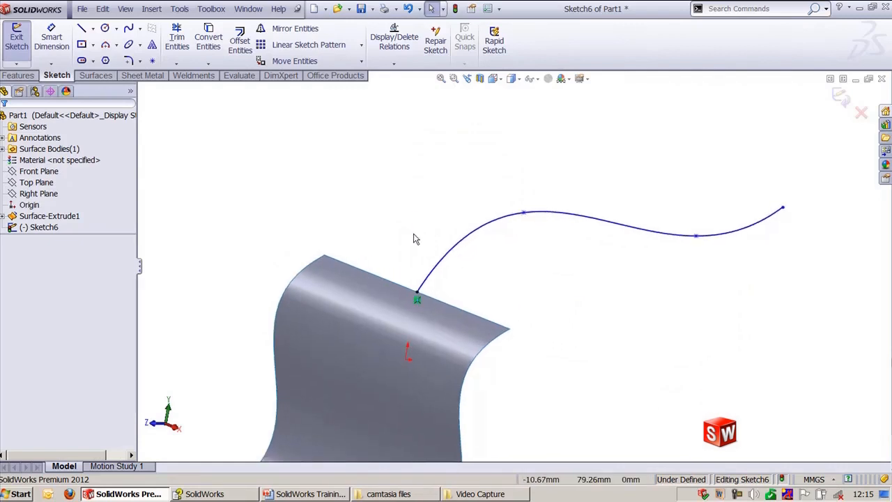
{"action": "left_click", "coordinate": [482, 230]}
{"action": "left_click", "coordinate": [477, 298]}
Step: Try to add an equal curvature relation between the spline and the surface's top edge
{"action": "left_click", "coordinate": [441, 271]}
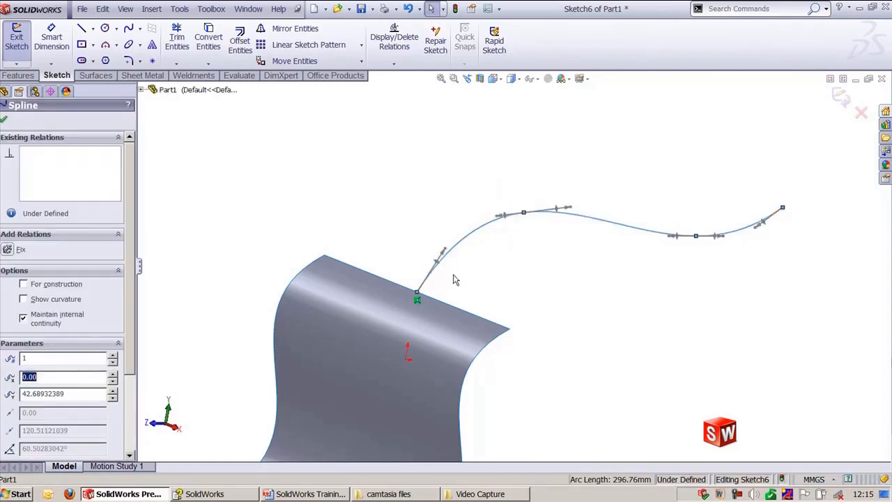
{"action": "left_click", "coordinate": [505, 346], "text": "ctrl"}
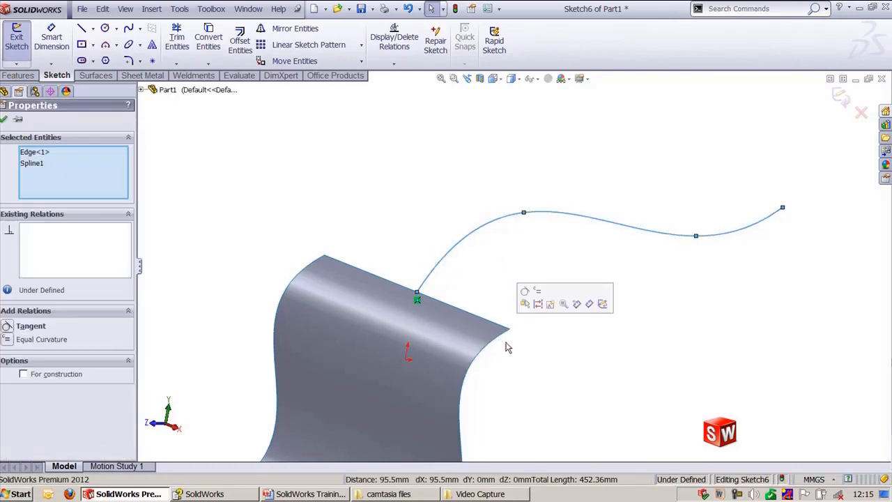
{"action": "left_click", "coordinate": [538, 295]}
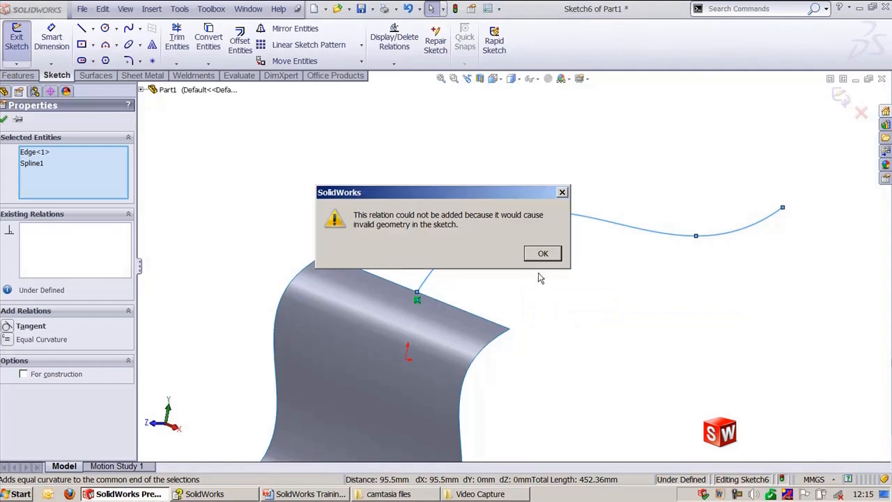
{"action": "left_click", "coordinate": [543, 254]}
{"action": "left_click", "coordinate": [544, 259]}
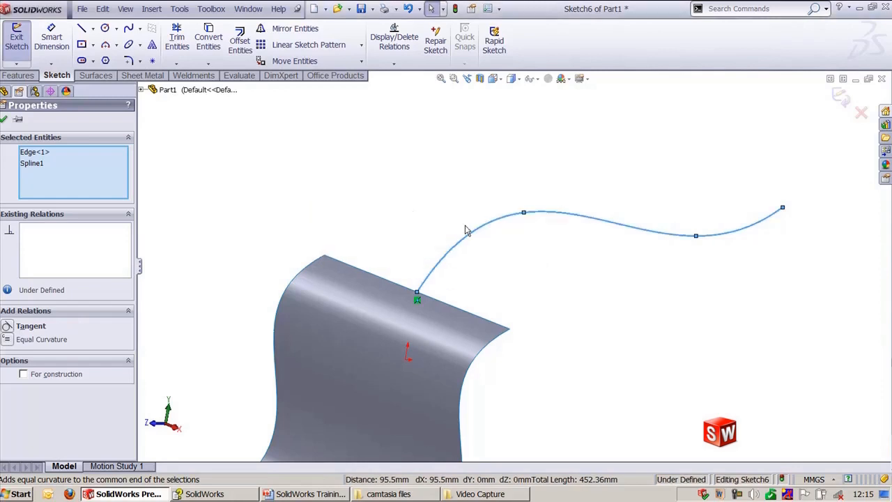
Step: Delete the existing spline
{"action": "left_click", "coordinate": [419, 213]}
{"action": "scroll", "coordinate": [420, 213], "scroll_direction": "up", "scroll_amount": 1}
{"action": "left_click", "coordinate": [490, 236]}
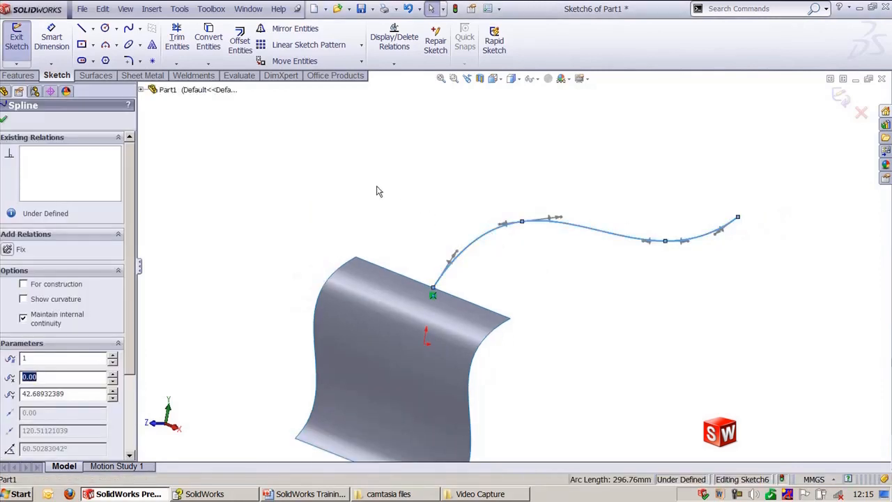
{"action": "key", "text": "Delete"}
Step: Sketch a new four-point spline starting on the surface's top edge and rising away from it
{"action": "middle_click_drag", "start_coordinate": [379, 191], "coordinate": [466, 209]}
{"action": "left_click", "coordinate": [129, 28]}
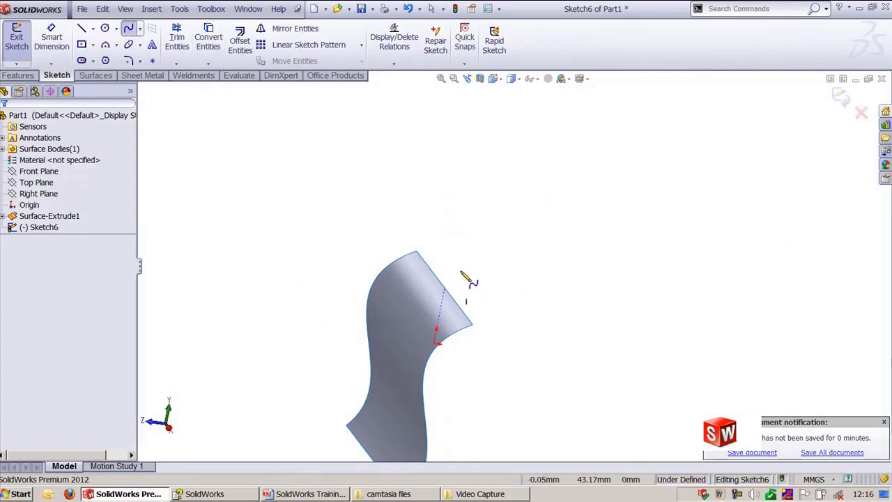
{"action": "left_click", "coordinate": [444, 287]}
{"action": "left_click", "coordinate": [488, 222]}
{"action": "left_click", "coordinate": [627, 188]}
{"action": "double_click", "coordinate": [695, 126]}
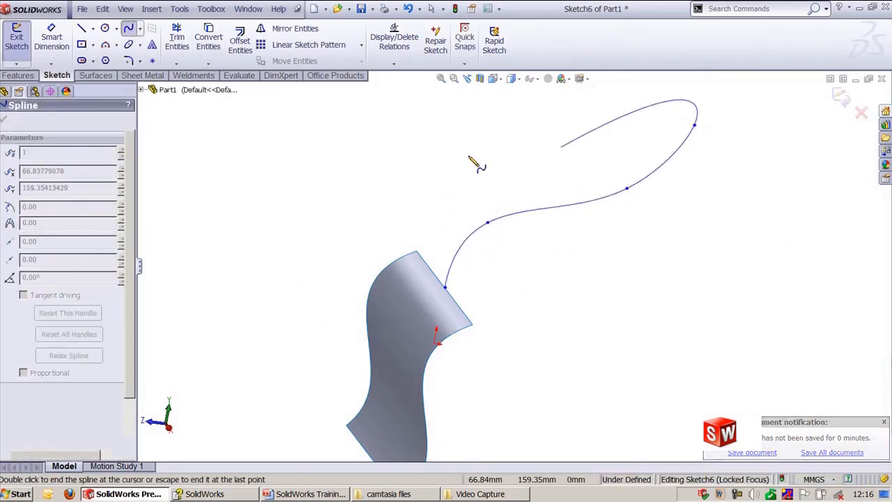
{"action": "key", "text": "Escape"}
Step: Add a Pierce relation between the spline's start point and the surface's top edge
{"action": "middle_click_drag", "start_coordinate": [454, 183], "coordinate": [456, 249]}
{"action": "left_click", "coordinate": [457, 331]}
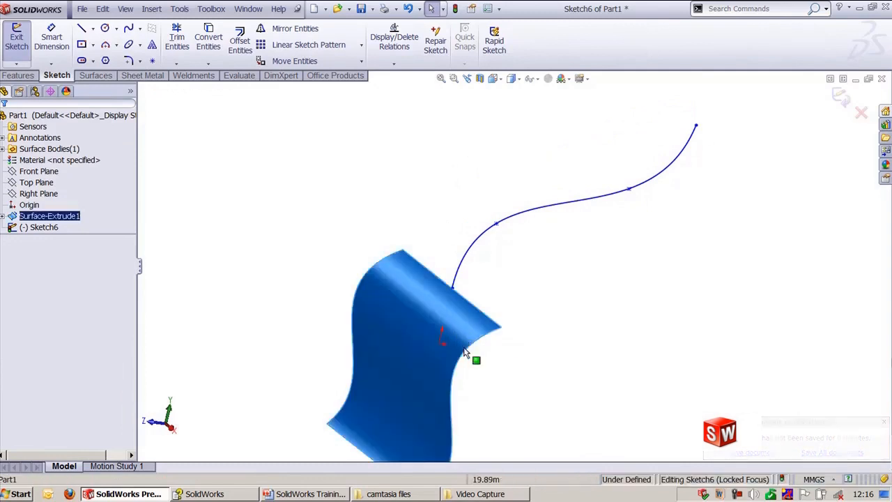
{"action": "left_click", "coordinate": [467, 266], "text": "ctrl"}
{"action": "left_click", "coordinate": [304, 213]}
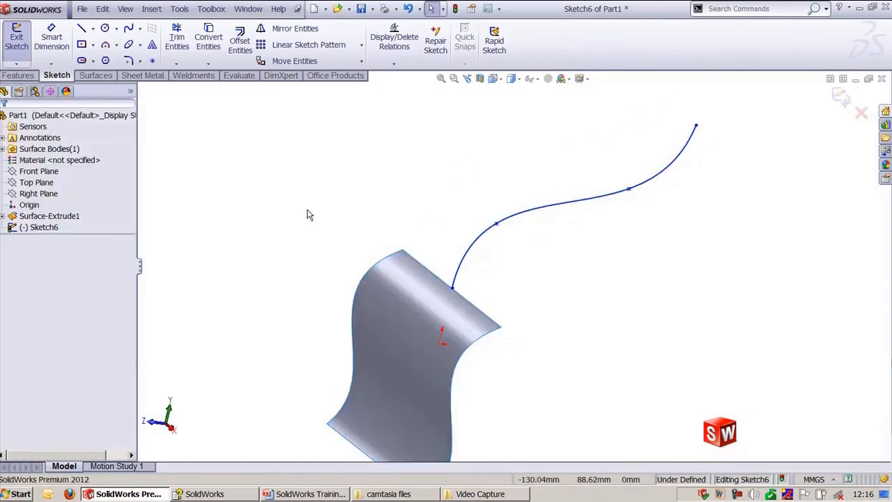
{"action": "left_click", "coordinate": [459, 297]}
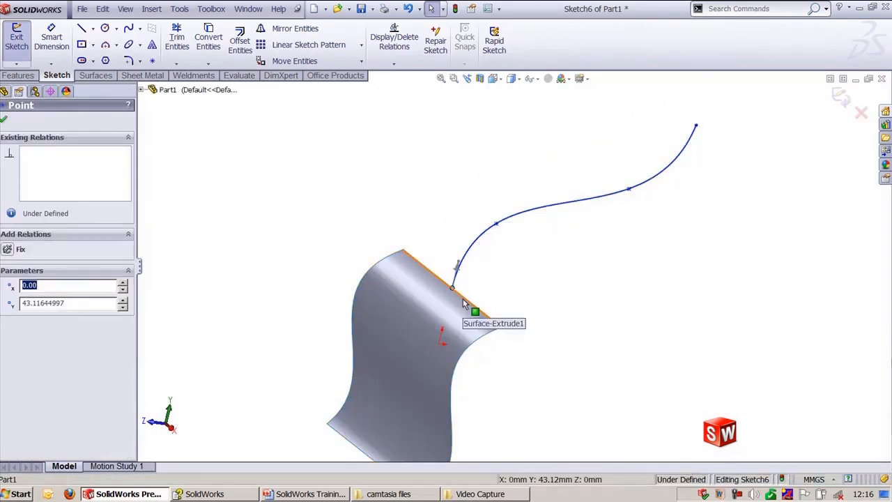
{"action": "left_click", "coordinate": [466, 303], "text": "ctrl"}
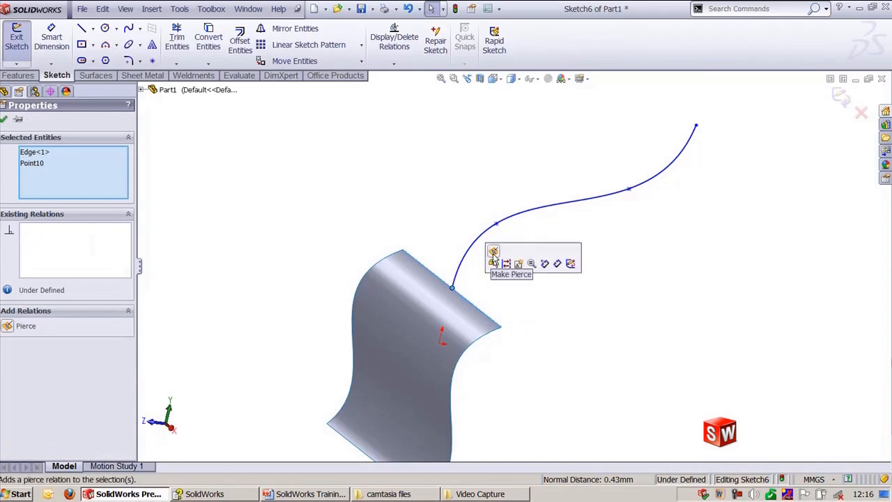
{"action": "left_click", "coordinate": [493, 257]}
{"action": "left_click", "coordinate": [430, 199]}
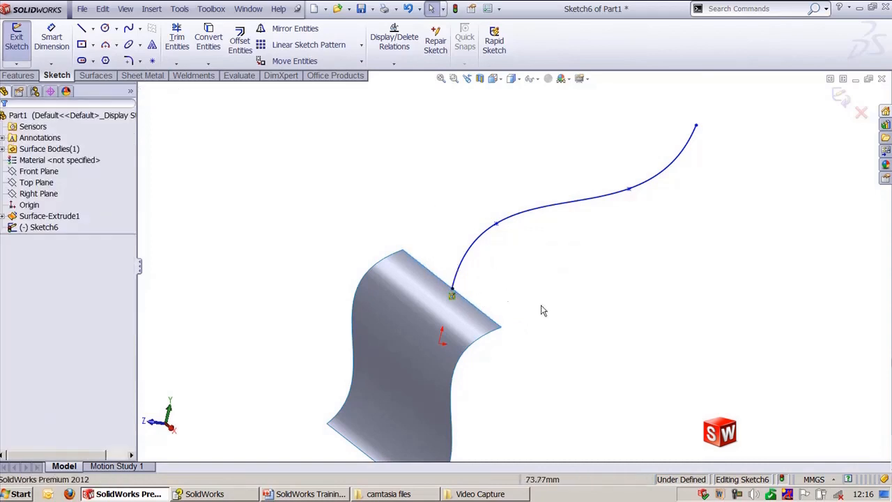
Step: Make the spline tangent to the surface's top edge
{"action": "left_click", "coordinate": [487, 343]}
{"action": "left_click", "coordinate": [481, 243], "text": "ctrl"}
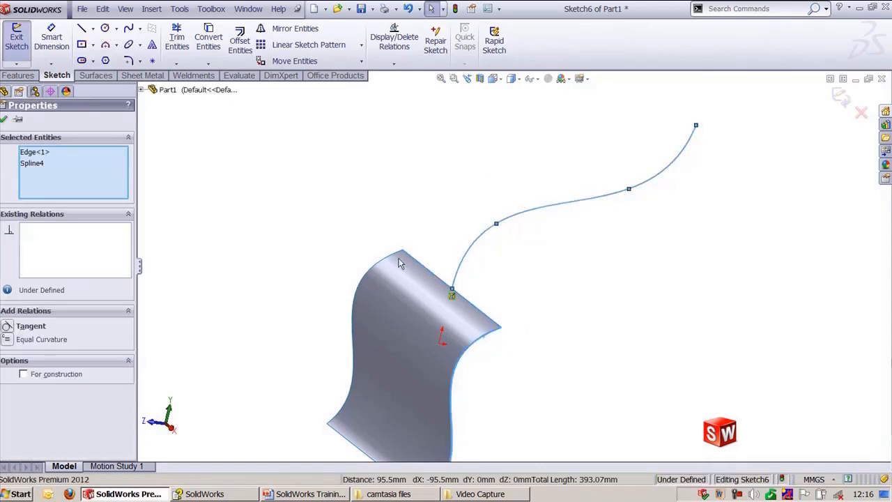
{"action": "left_click", "coordinate": [10, 326]}
{"action": "left_click", "coordinate": [284, 211]}
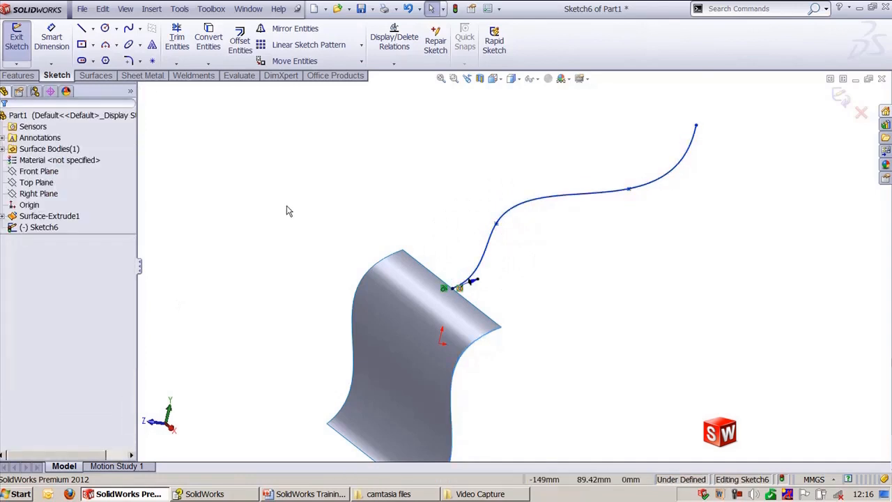
Step: Inspect the spline's junction with the surface from the back and left standard views
{"action": "scroll", "coordinate": [508, 291], "scroll_direction": "down", "scroll_amount": 5}
{"action": "scroll", "coordinate": [482, 286], "scroll_direction": "down", "scroll_amount": 2}
{"action": "scroll", "coordinate": [474, 328], "scroll_direction": "up", "scroll_amount": 5}
{"action": "middle_click_drag", "start_coordinate": [493, 283], "coordinate": [557, 235], "text": "ctrl"}
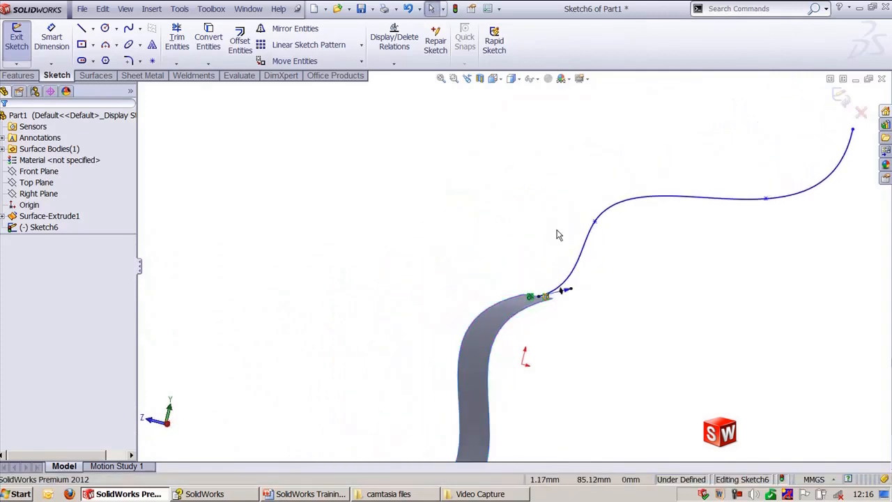
{"action": "key", "text": "ctrl+2"}
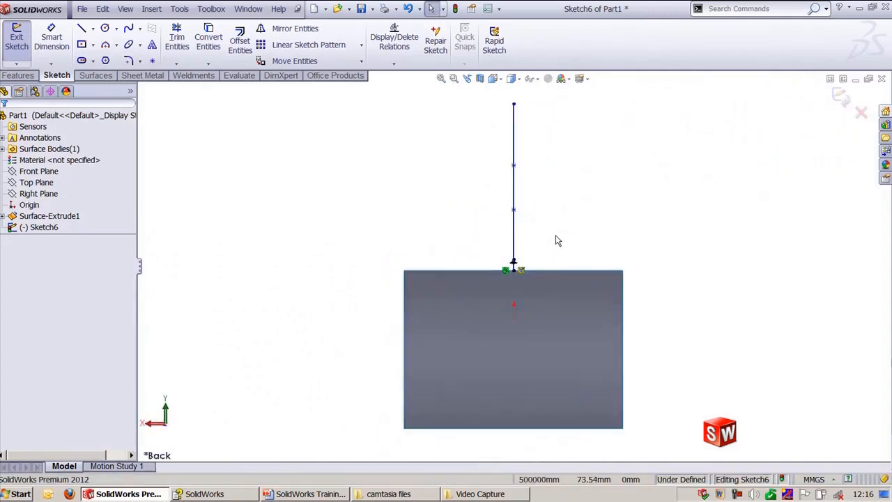
{"action": "key", "text": "ctrl+3"}
{"action": "scroll", "coordinate": [550, 269], "scroll_direction": "down", "scroll_amount": 4}
{"action": "middle_click_drag", "start_coordinate": [551, 269], "coordinate": [527, 409], "text": "ctrl"}
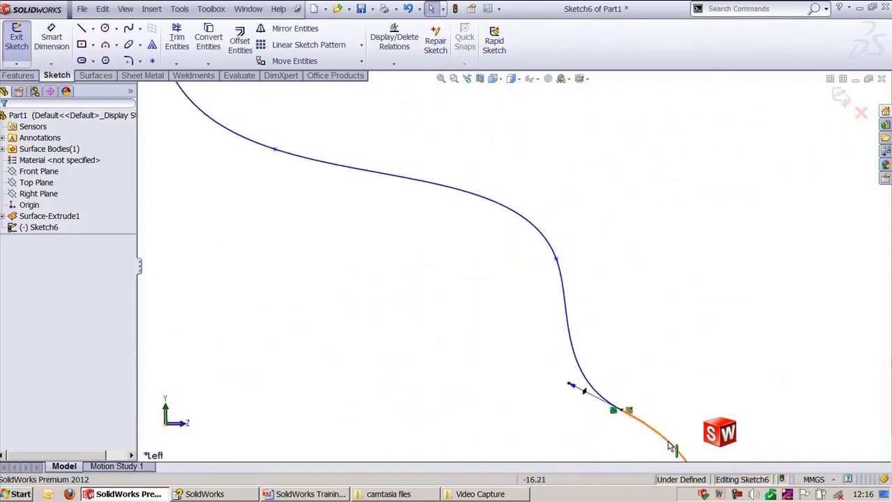
Step: Show the spline and surface in a trimetric view and switch to the Part3 sketch with two profiles and a centerline
{"action": "left_click", "coordinate": [658, 436]}
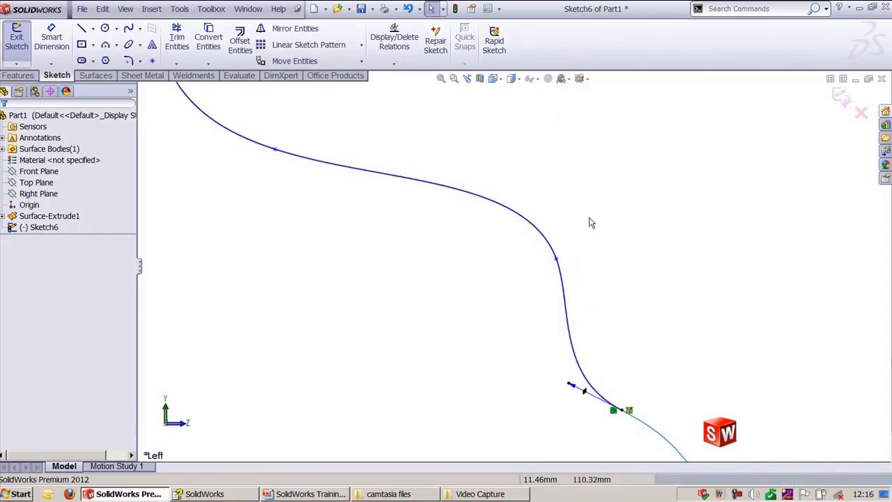
{"action": "key", "text": "ctrl+7"}
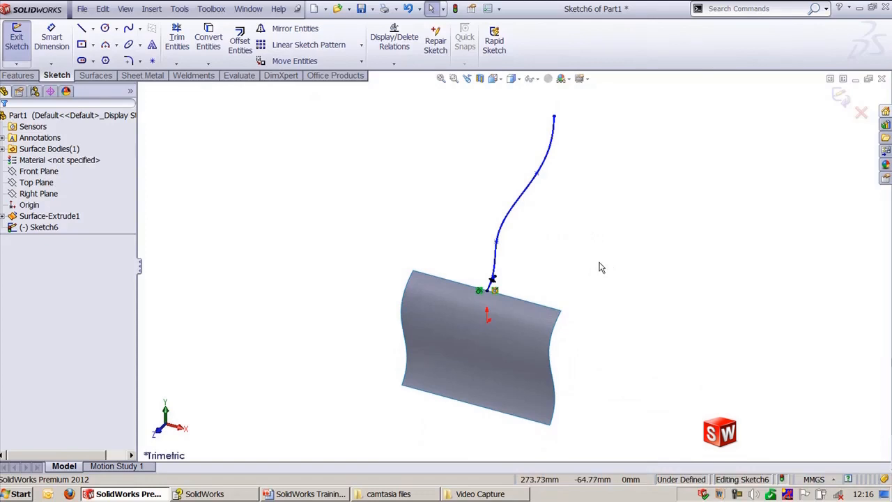
{"action": "key", "text": "ctrl+Tab"}
{"action": "key", "text": "ctrl+Tab"}
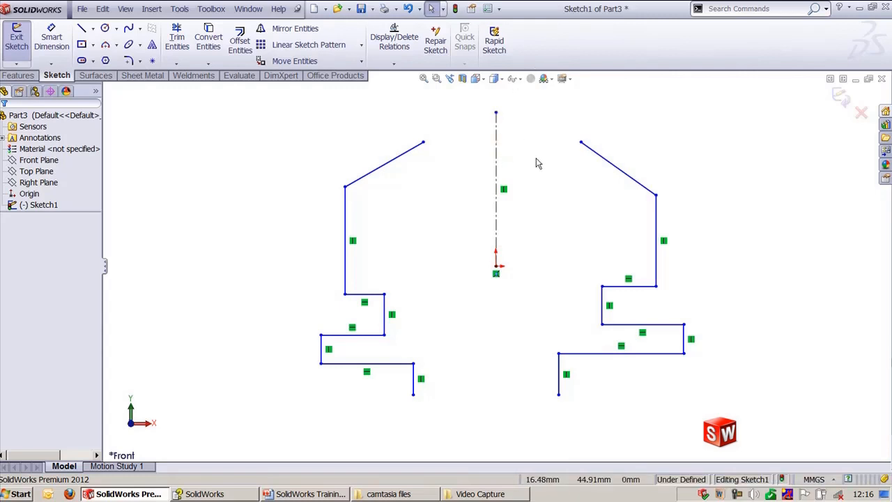
{"action": "left_click_drag", "start_coordinate": [531, 118], "coordinate": [700, 414]}
{"action": "left_click_drag", "start_coordinate": [291, 105], "coordinate": [478, 405]}
{"action": "left_click", "coordinate": [496, 159], "text": "ctrl"}
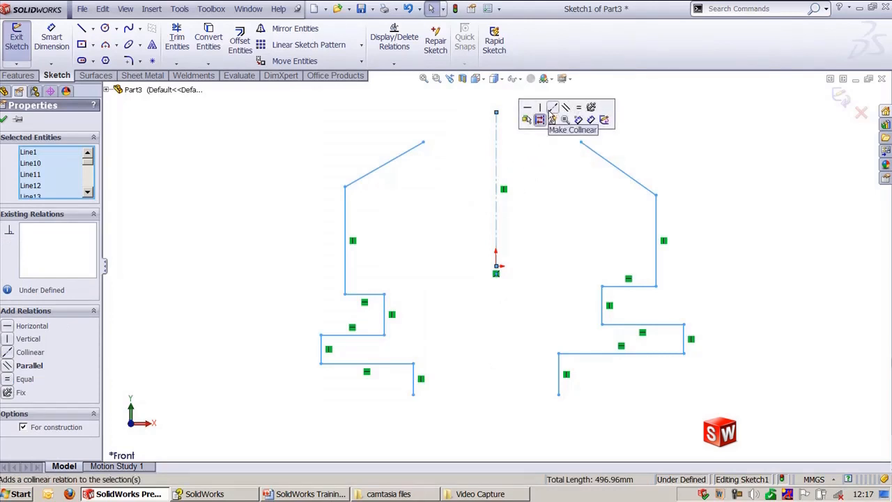
{"action": "left_click", "coordinate": [732, 168]}
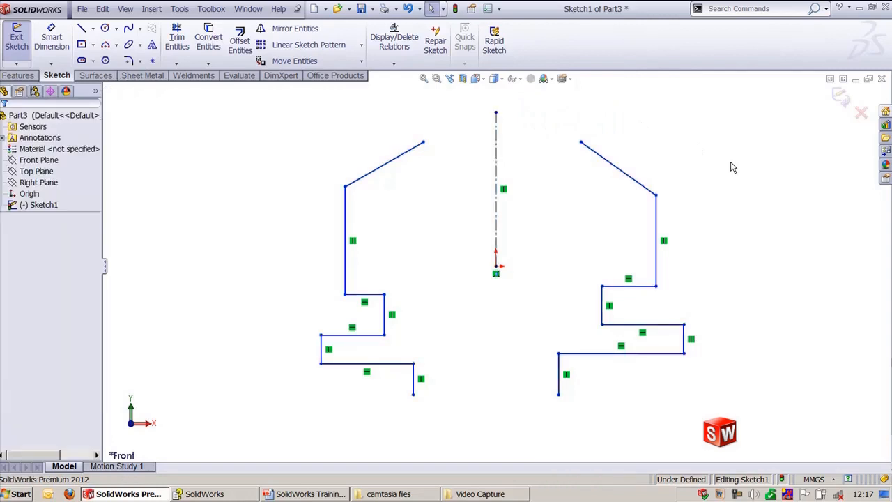
Step: Make the two slanted top lines symmetric about the vertical centerline
{"action": "left_click", "coordinate": [410, 158]}
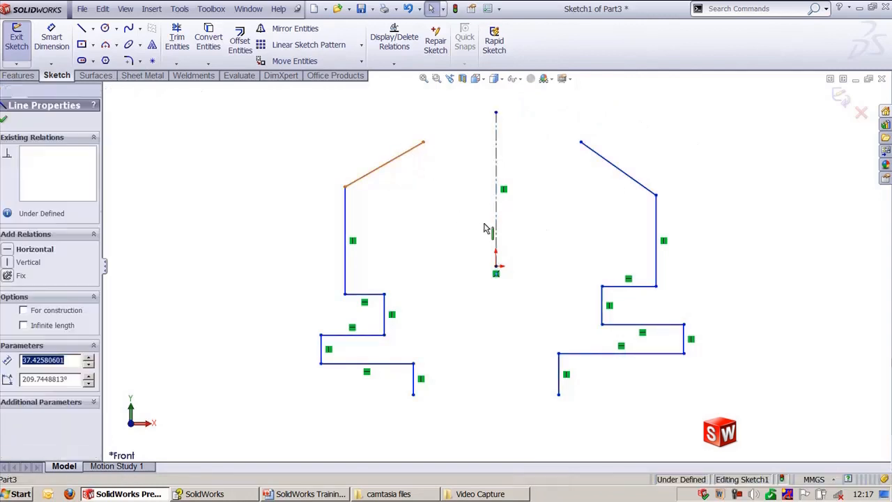
{"action": "left_click", "coordinate": [624, 178], "text": "ctrl"}
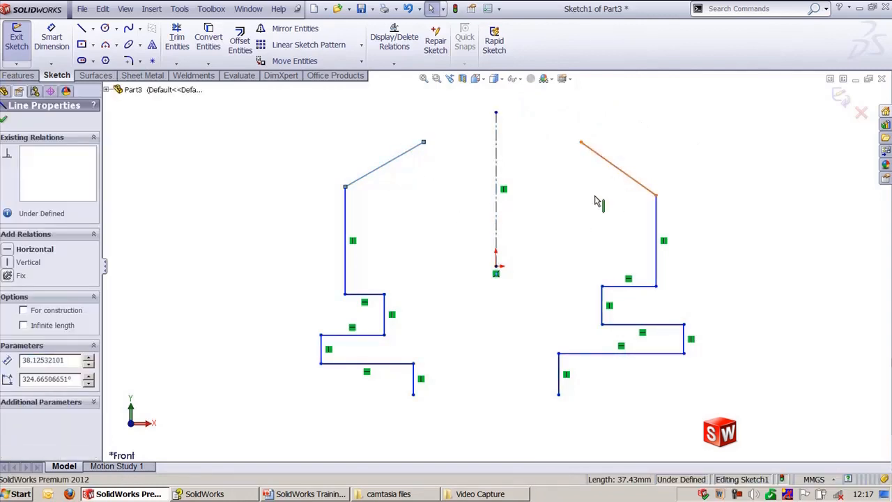
{"action": "left_click", "coordinate": [497, 152], "text": "ctrl"}
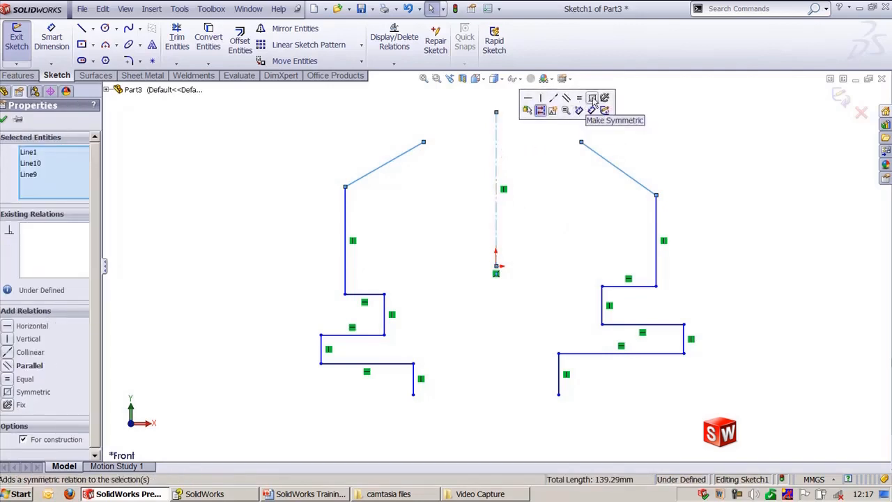
{"action": "left_click", "coordinate": [591, 110]}
{"action": "left_click", "coordinate": [640, 129]}
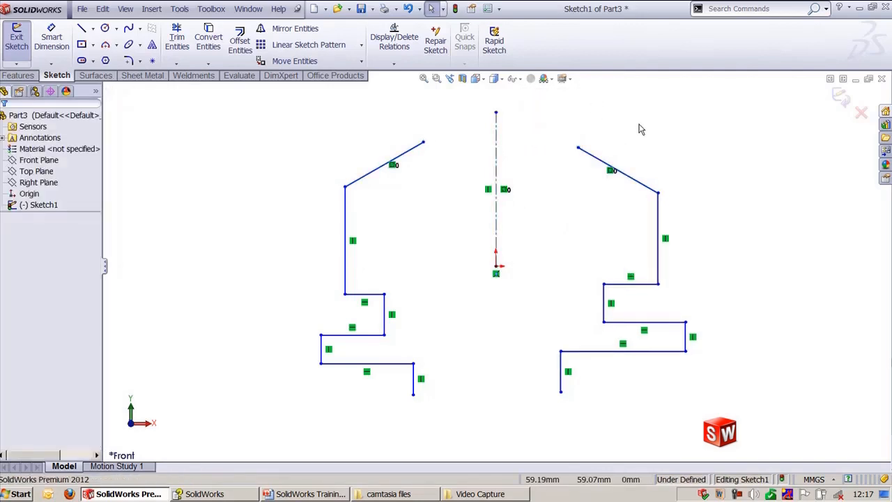
Step: Sketch two circles of different sizes, one inside each profile
{"action": "right_click_drag", "start_coordinate": [589, 190], "coordinate": [584, 224]}
{"action": "left_click", "coordinate": [582, 224]}
{"action": "left_click", "coordinate": [614, 239]}
{"action": "left_click", "coordinate": [401, 247]}
{"action": "left_click", "coordinate": [423, 247]}
{"action": "key", "text": "Escape"}
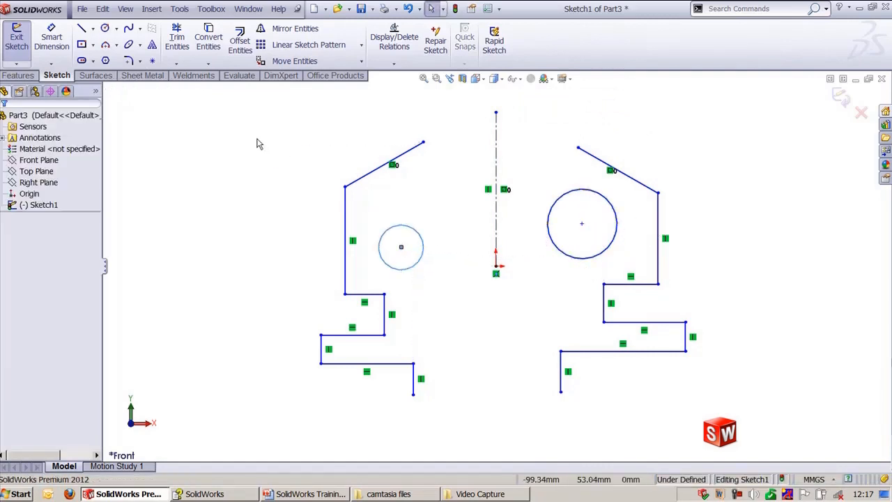
Step: Make the two circles symmetric about the vertical centerline
{"action": "left_click", "coordinate": [380, 235]}
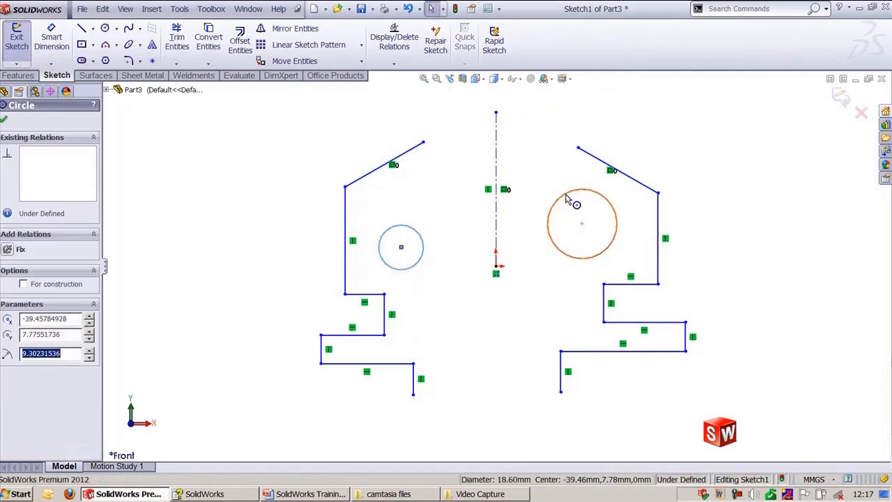
{"action": "left_click", "coordinate": [562, 198], "text": "ctrl"}
{"action": "left_click", "coordinate": [496, 161], "text": "ctrl"}
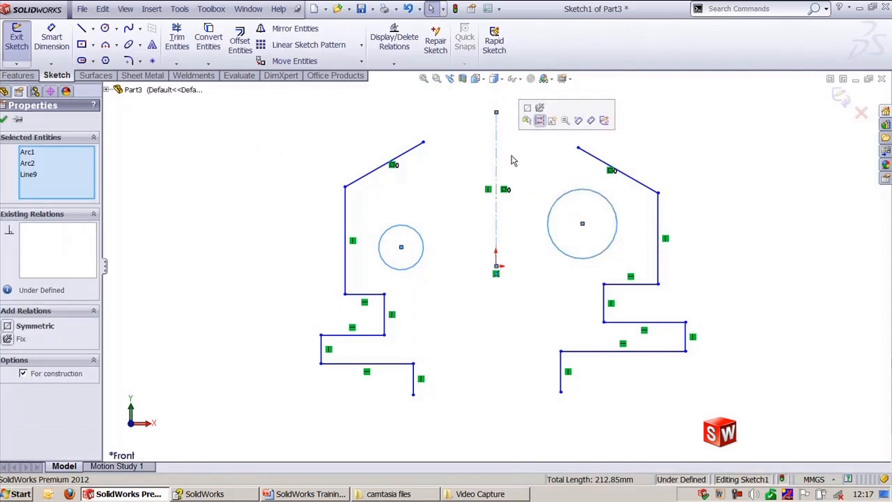
{"action": "left_click", "coordinate": [528, 115]}
{"action": "left_click", "coordinate": [688, 137]}
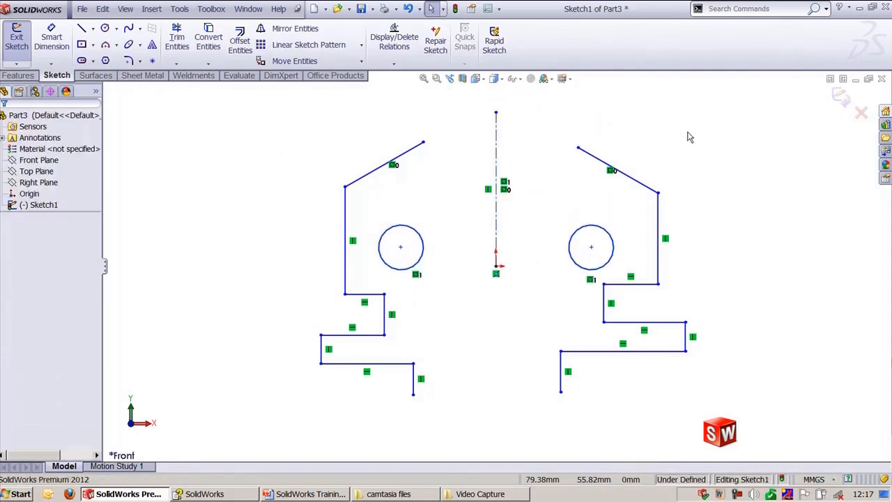
Step: In the Part2 sketch, make the two slots equal, then fix the right slot
{"action": "key", "text": "ctrl+Tab"}
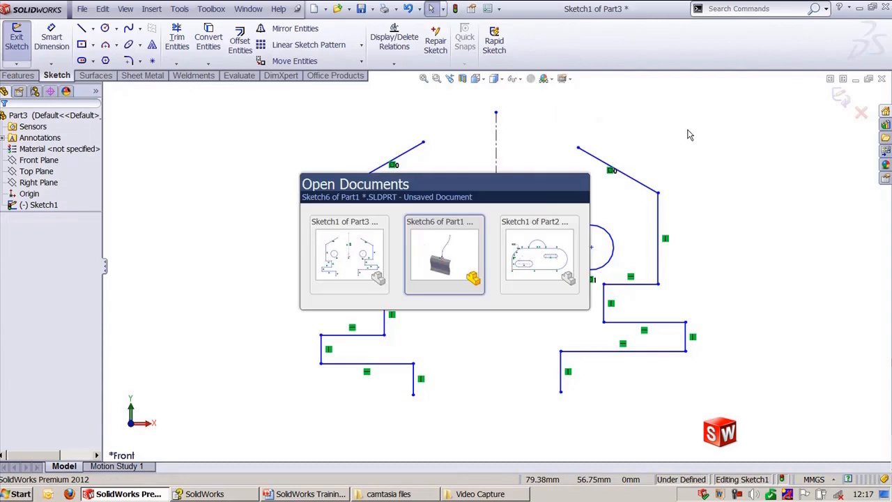
{"action": "key", "text": "ctrl+Tab"}
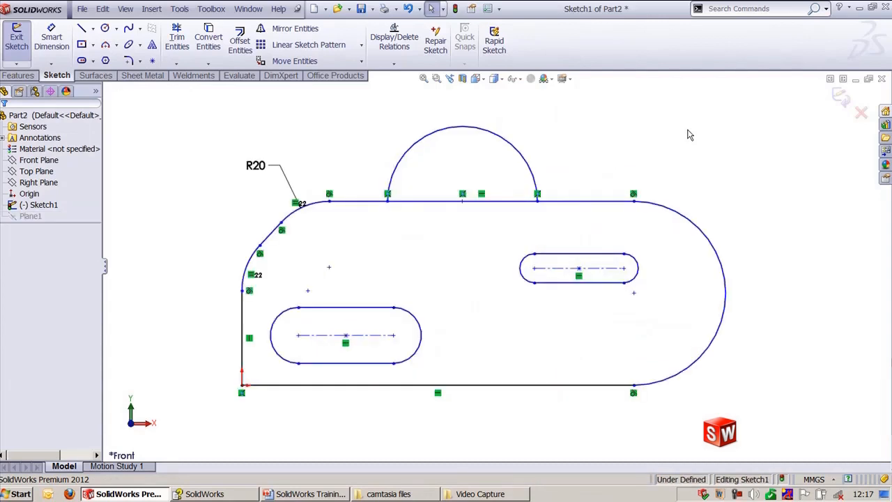
{"action": "left_click", "coordinate": [366, 318]}
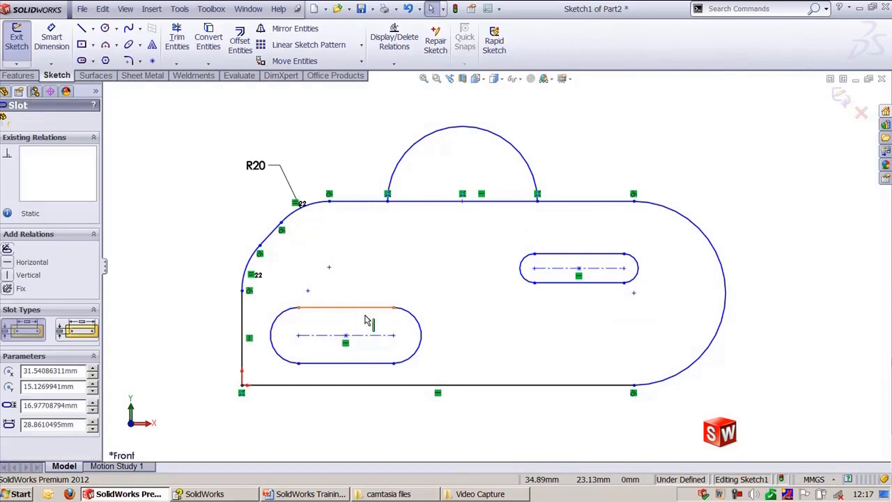
{"action": "left_click", "coordinate": [563, 261], "text": "ctrl"}
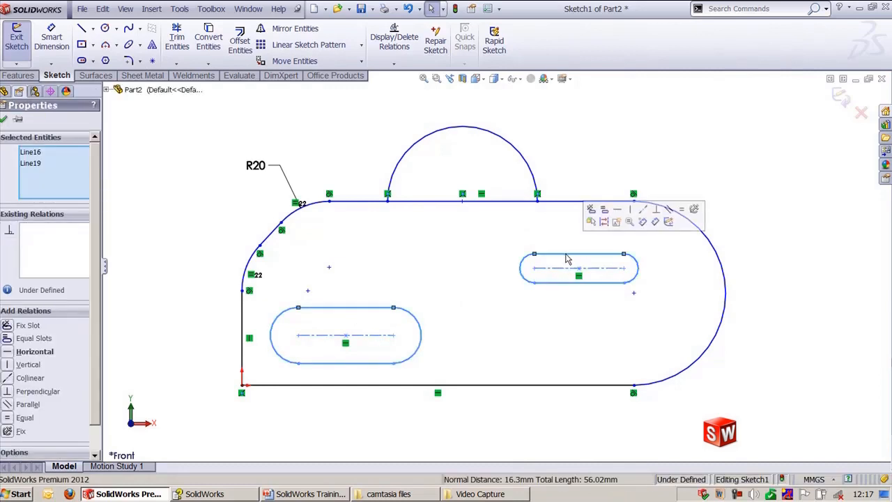
{"action": "left_click", "coordinate": [604, 212]}
{"action": "left_click", "coordinate": [607, 152]}
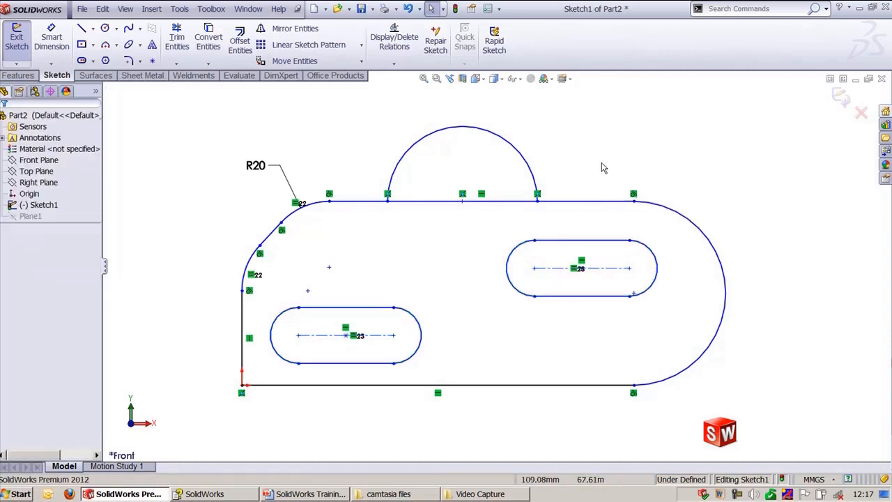
{"action": "left_click", "coordinate": [589, 249]}
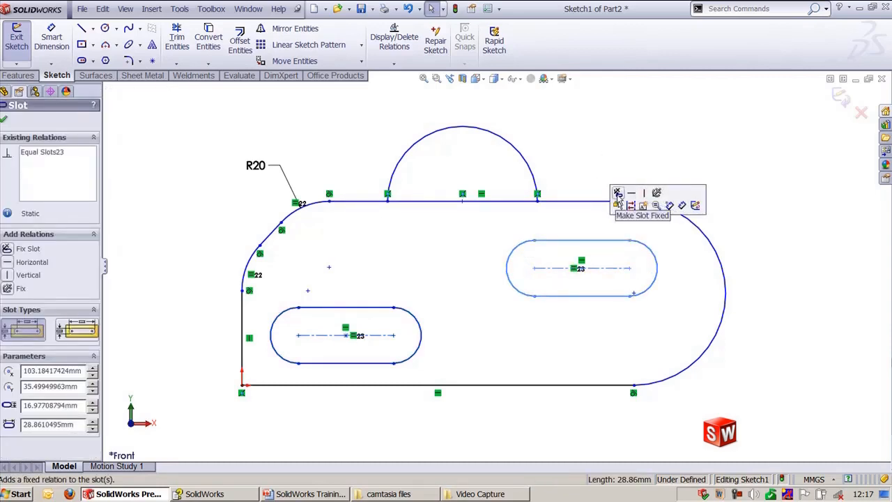
{"action": "left_click", "coordinate": [618, 195]}
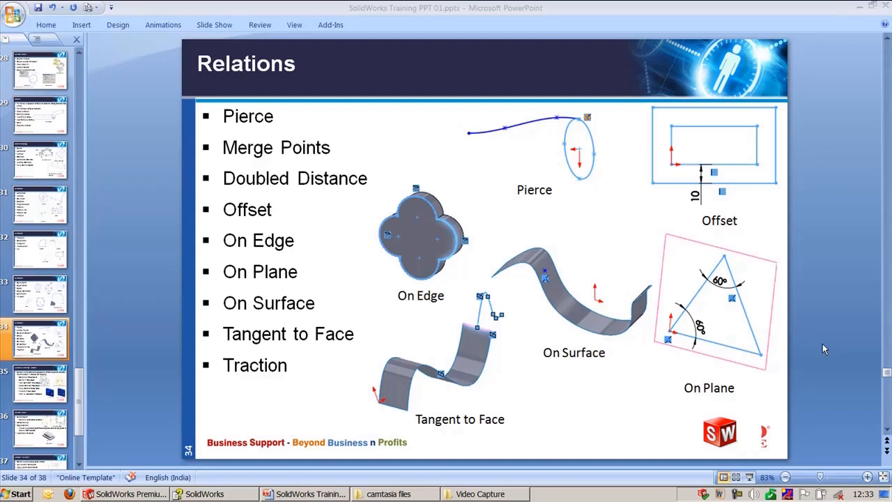
Step: Return to SolidWorks and open the Part4 sketch containing the spline and the slot
{"action": "key", "text": "alt+Tab"}
{"action": "key", "text": "alt+Tab"}
{"action": "key", "text": "alt+Tab"}
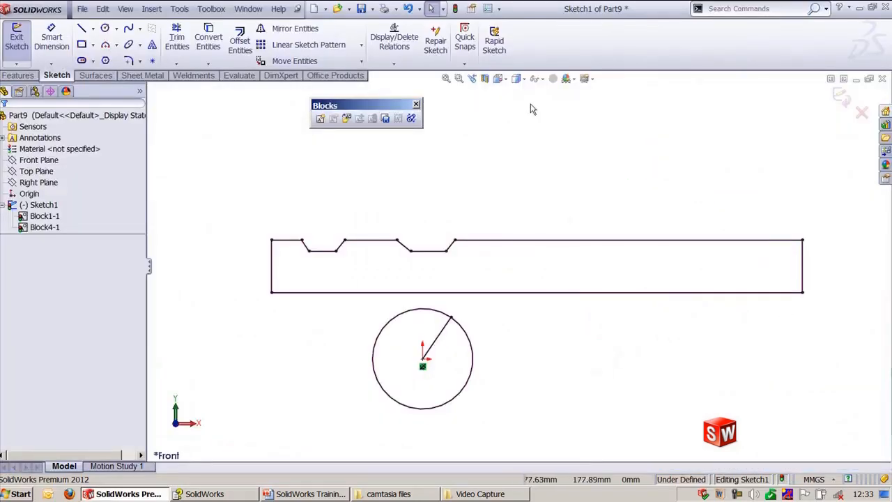
{"action": "left_click", "coordinate": [248, 9]}
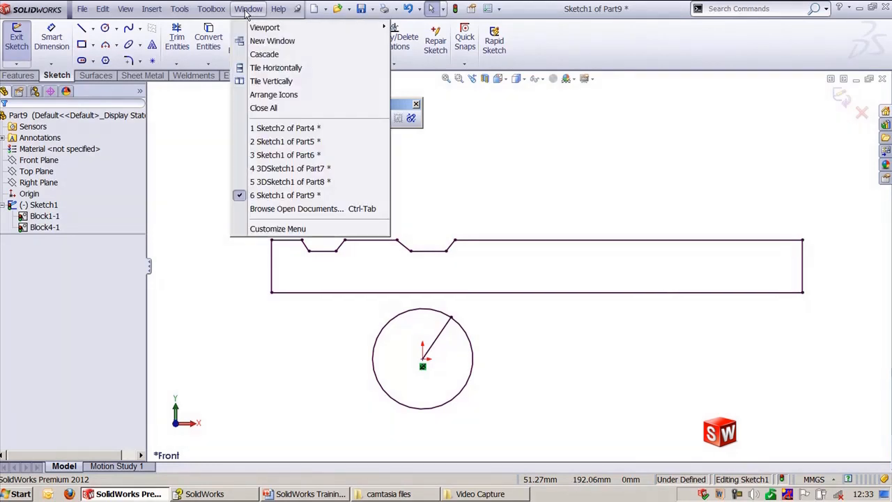
{"action": "left_click", "coordinate": [307, 128]}
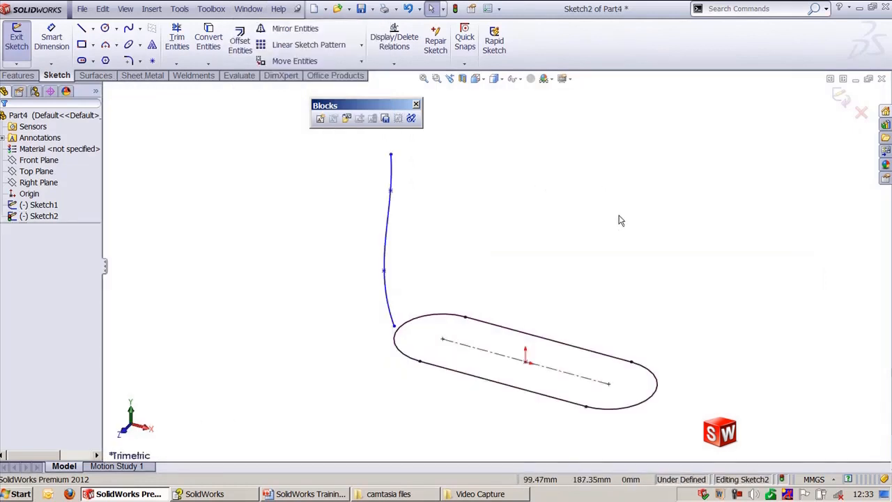
{"action": "left_click", "coordinate": [416, 104]}
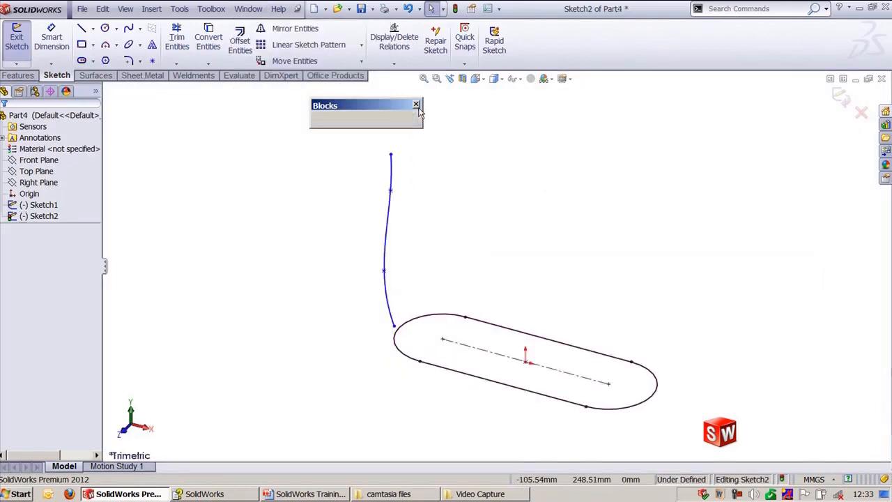
Step: Add a Pierce relation between the spline's lower end point and the slot's left arc
{"action": "left_click", "coordinate": [426, 319]}
{"action": "left_click", "coordinate": [418, 251]}
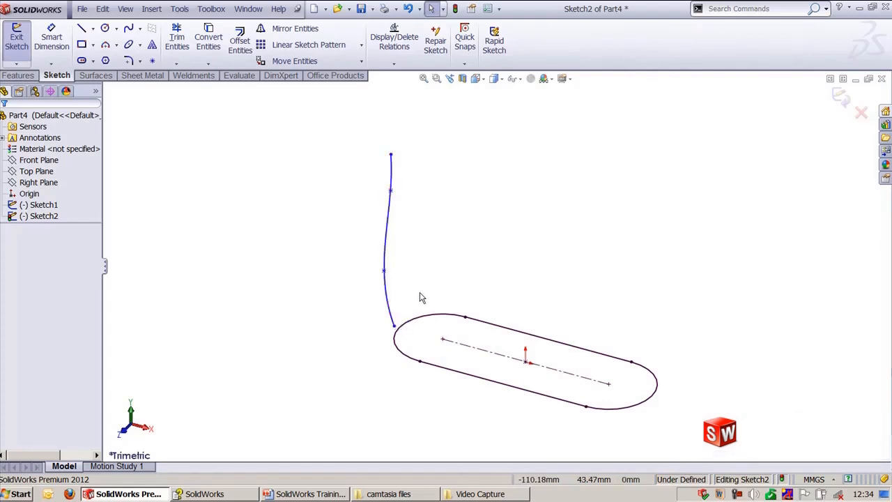
{"action": "left_click", "coordinate": [394, 327]}
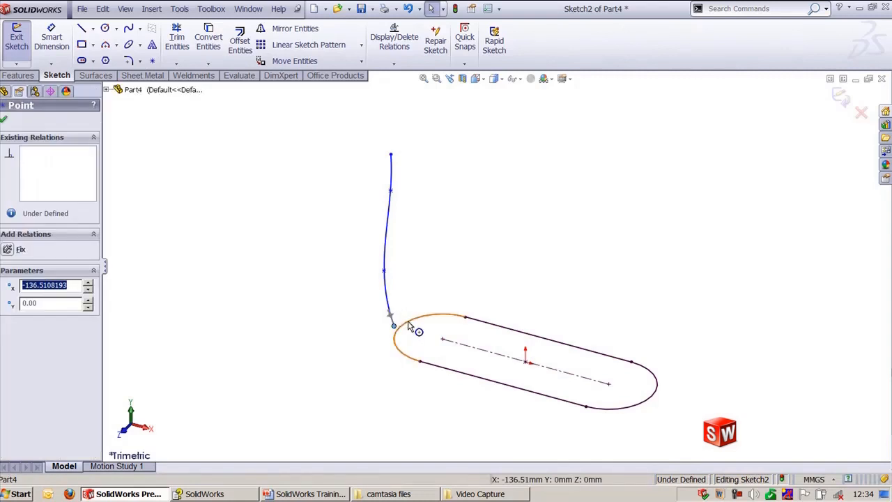
{"action": "left_click", "coordinate": [410, 327], "text": "ctrl"}
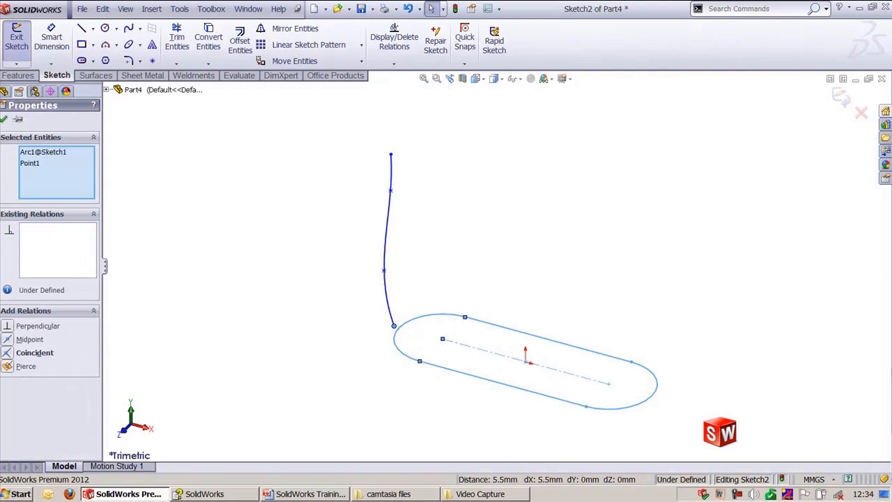
{"action": "left_click", "coordinate": [8, 368]}
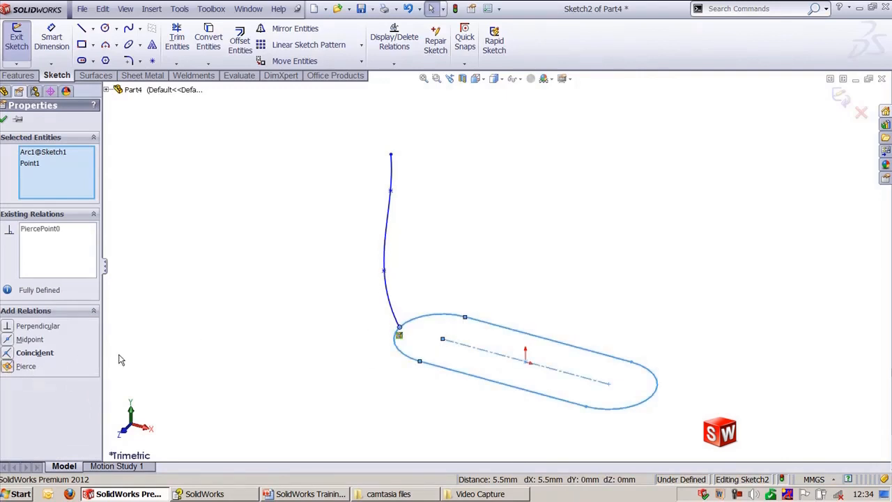
{"action": "left_click", "coordinate": [4, 119]}
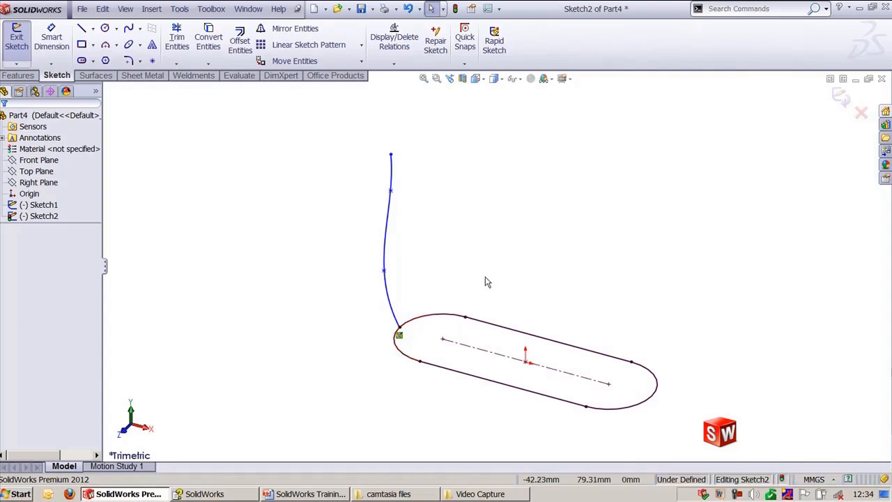
Step: Switch to the Part5 sketch and merge the sloped line's free end point with the origin
{"action": "left_click", "coordinate": [250, 14]}
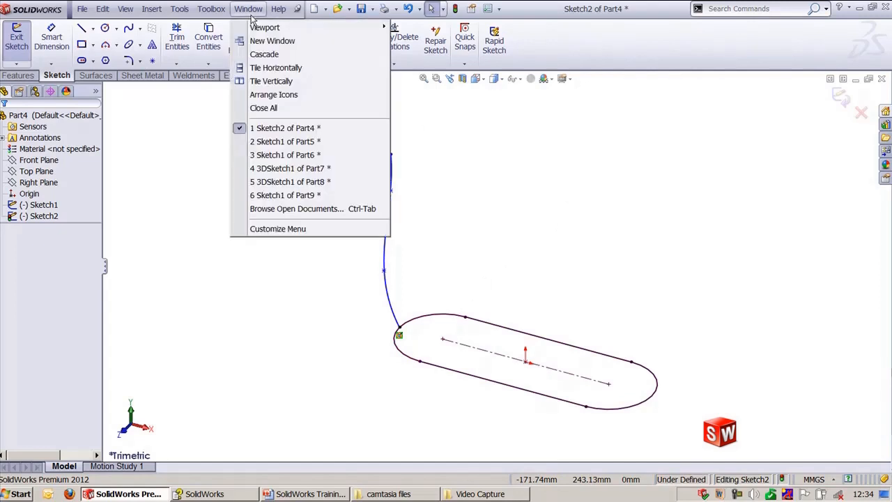
{"action": "left_click", "coordinate": [293, 142]}
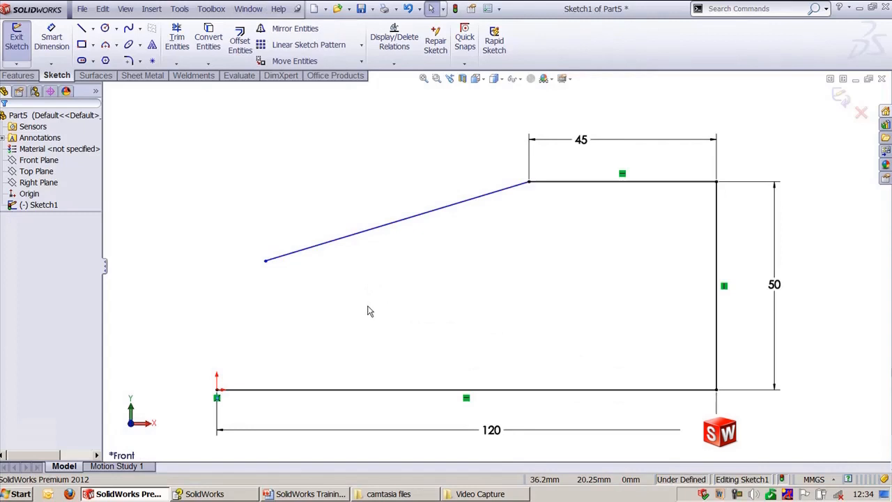
{"action": "left_click", "coordinate": [266, 262]}
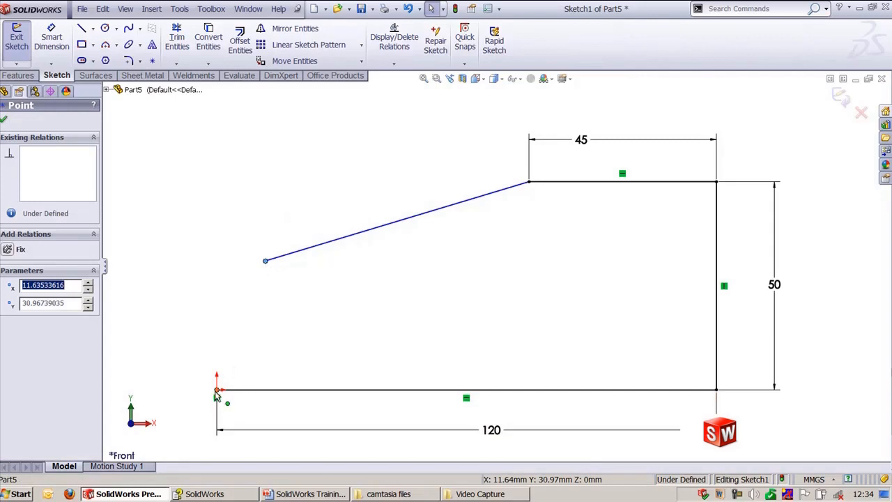
{"action": "left_click", "coordinate": [217, 390]}
{"action": "left_click", "coordinate": [410, 343]}
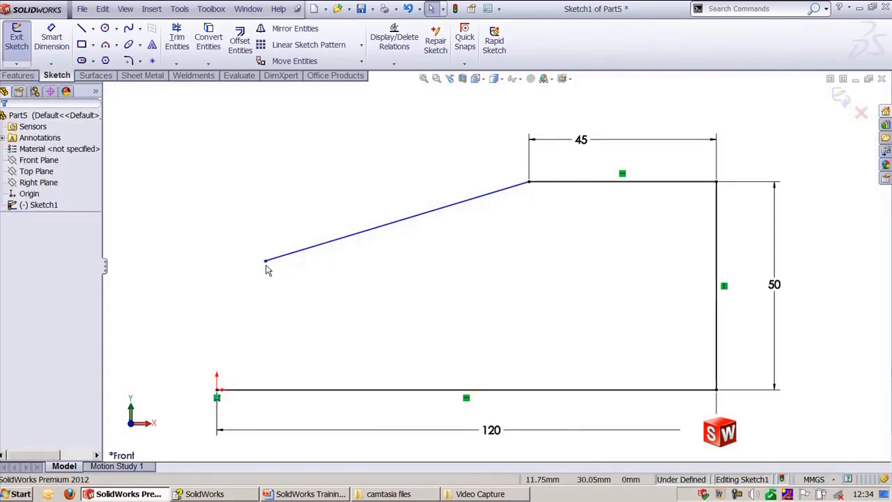
{"action": "left_click", "coordinate": [265, 262]}
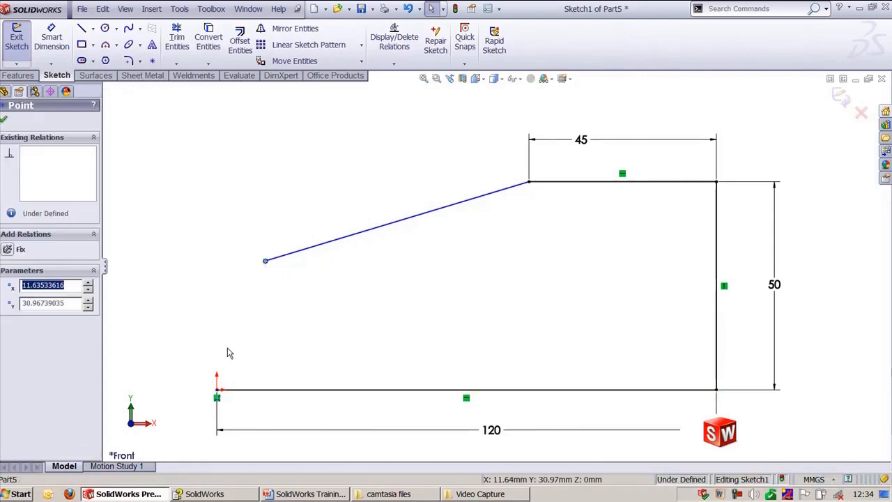
{"action": "left_click", "coordinate": [216, 391], "text": "ctrl"}
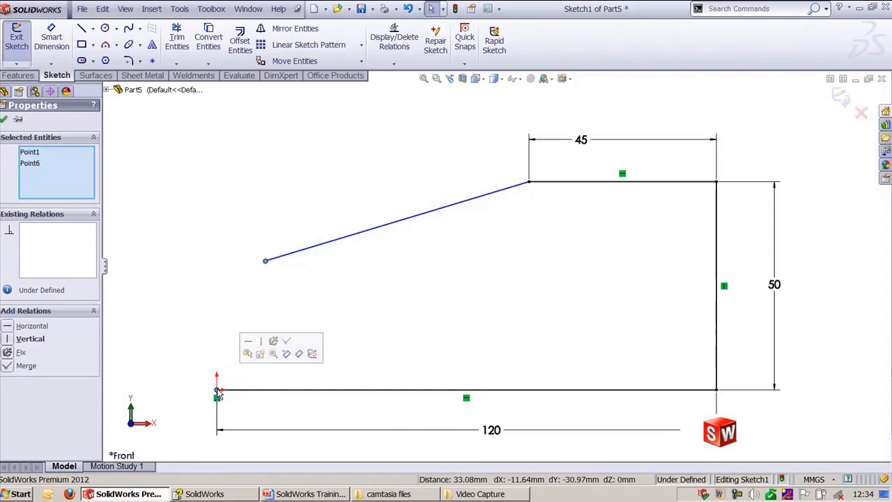
{"action": "left_click", "coordinate": [287, 341]}
{"action": "left_click", "coordinate": [262, 210]}
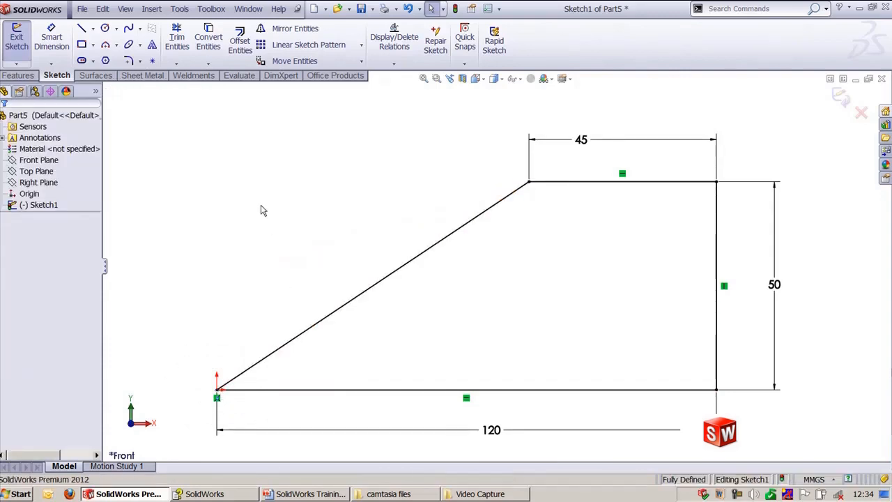
Step: Undo the merge, drag the line's free end point onto the origin, and undo that too
{"action": "key", "text": "ctrl+z"}
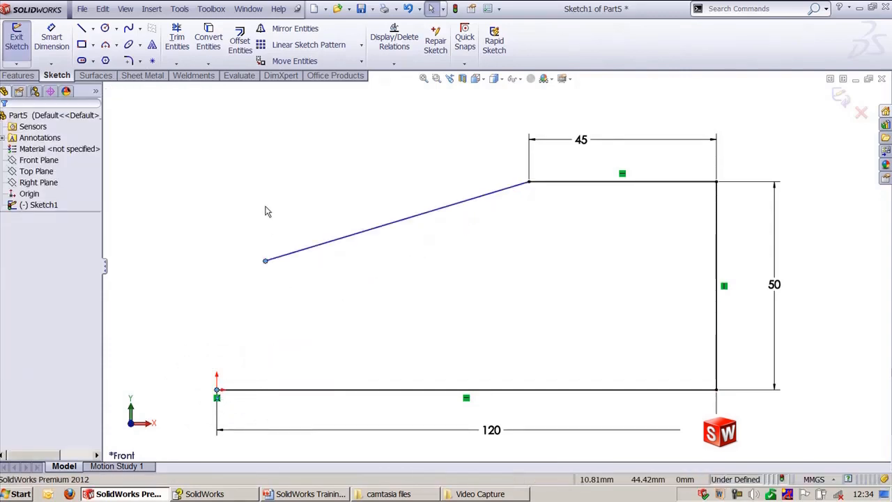
{"action": "left_click_drag", "start_coordinate": [264, 263], "coordinate": [217, 390]}
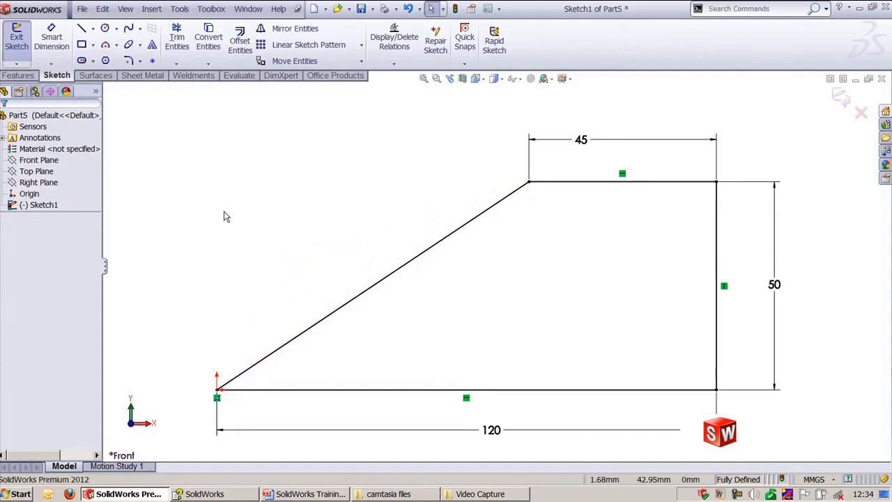
{"action": "key", "text": "ctrl+z"}
{"action": "key", "text": "f"}
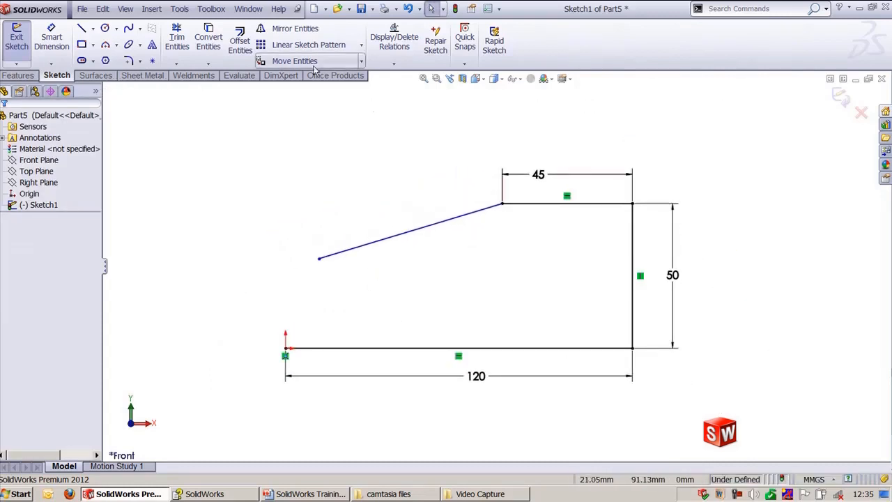
Step: Open the Part6 sketch and dimension the left vertical edge from the vertical centerline
{"action": "left_click", "coordinate": [248, 9]}
{"action": "left_click", "coordinate": [285, 155]}
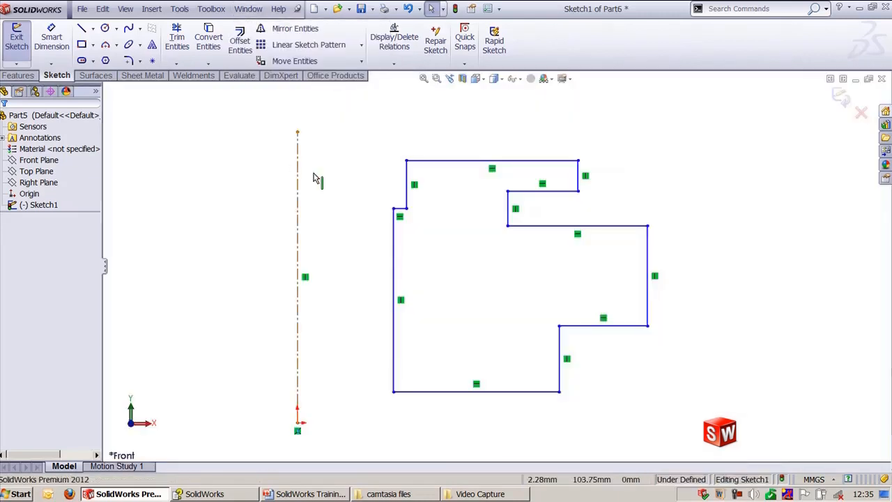
{"action": "middle_click_drag", "start_coordinate": [383, 180], "coordinate": [429, 187], "text": "ctrl"}
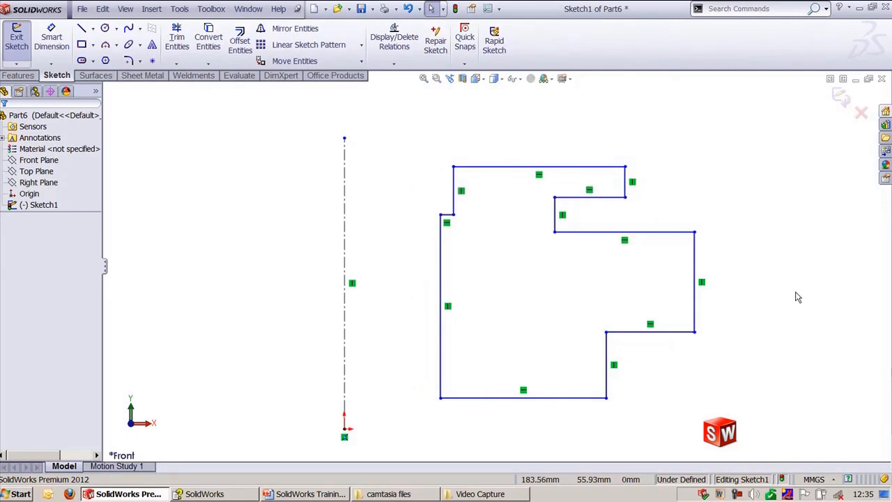
{"action": "mouse_move", "coordinate": [735, 337]}
{"action": "middle_mouse_down", "text": "ctrl"}
{"action": "mouse_move", "coordinate": [735, 324]}
{"action": "mouse_move", "coordinate": [760, 323]}
{"action": "middle_mouse_up", "text": "ctrl"}
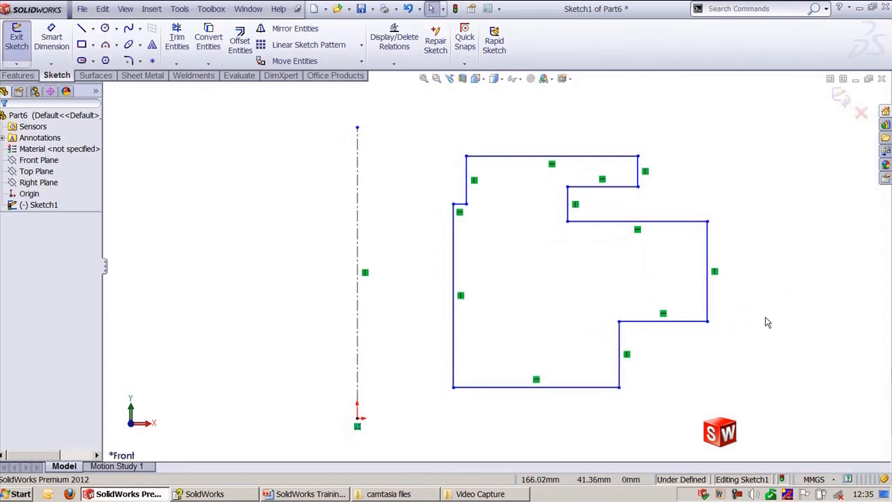
{"action": "key", "text": "d"}
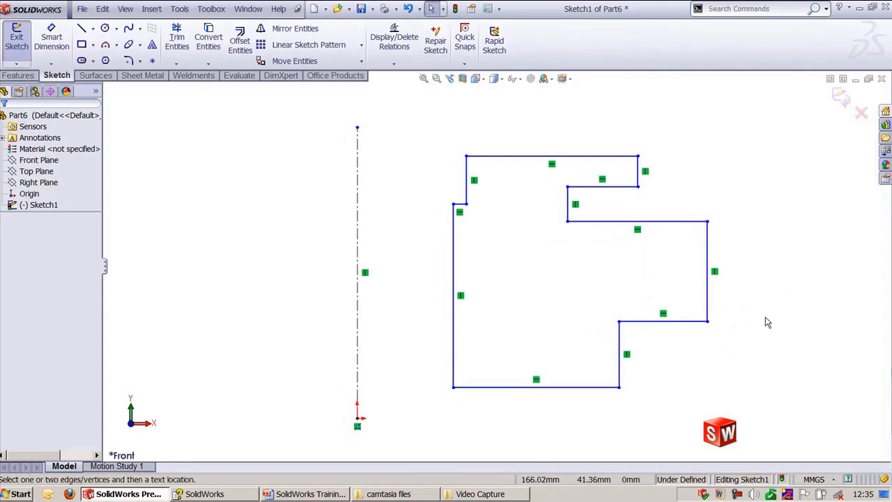
{"action": "scroll", "coordinate": [765, 321], "scroll_direction": "up", "scroll_amount": 2}
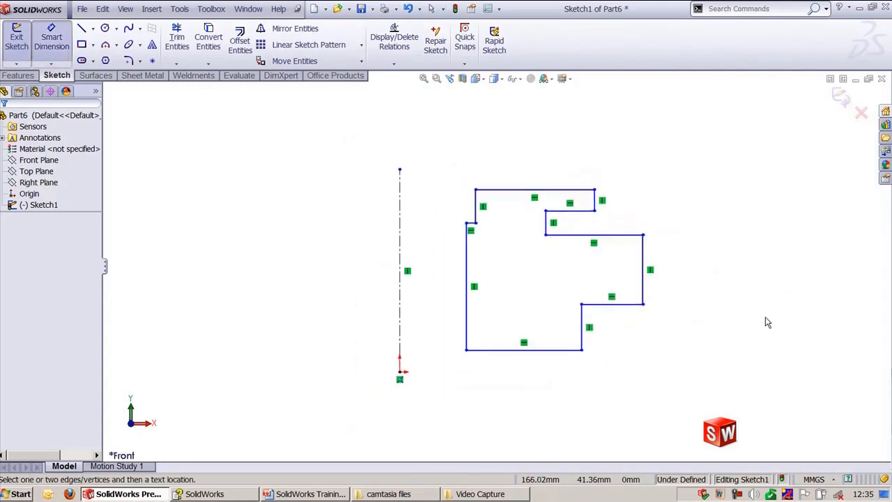
{"action": "left_click", "coordinate": [470, 315]}
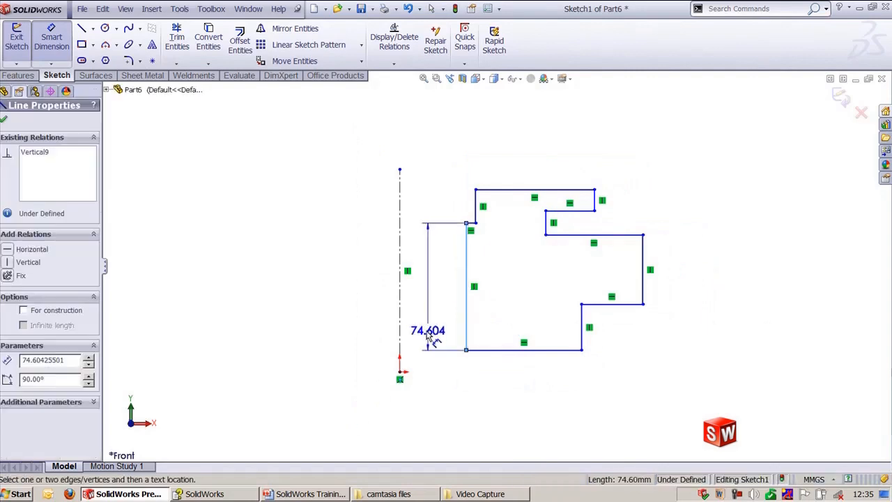
{"action": "left_click", "coordinate": [400, 313]}
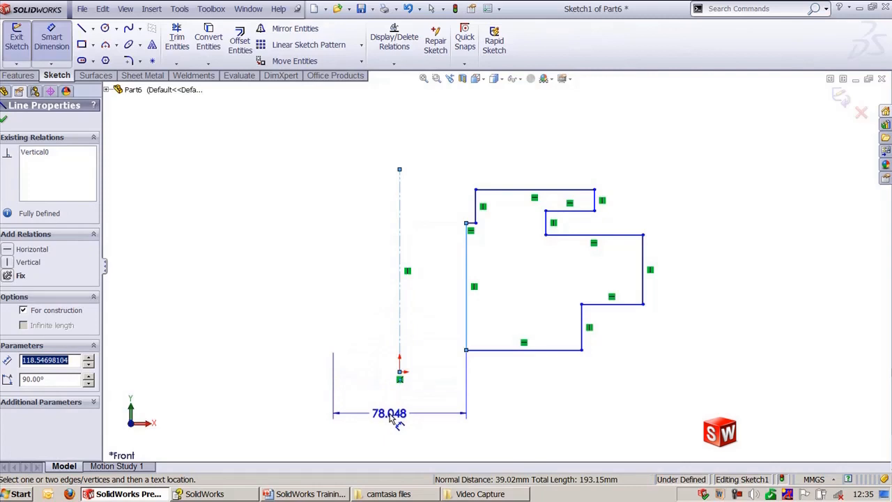
{"action": "left_click", "coordinate": [395, 419]}
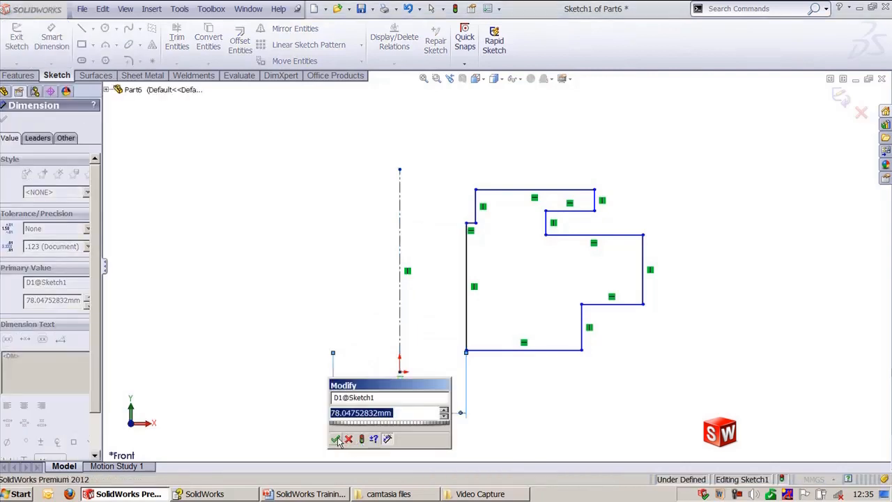
{"action": "left_click", "coordinate": [343, 437]}
Step: Dimension the short upper-left vertical edge from the vertical centerline
{"action": "middle_click_drag", "start_coordinate": [378, 299], "coordinate": [407, 258], "text": "ctrl"}
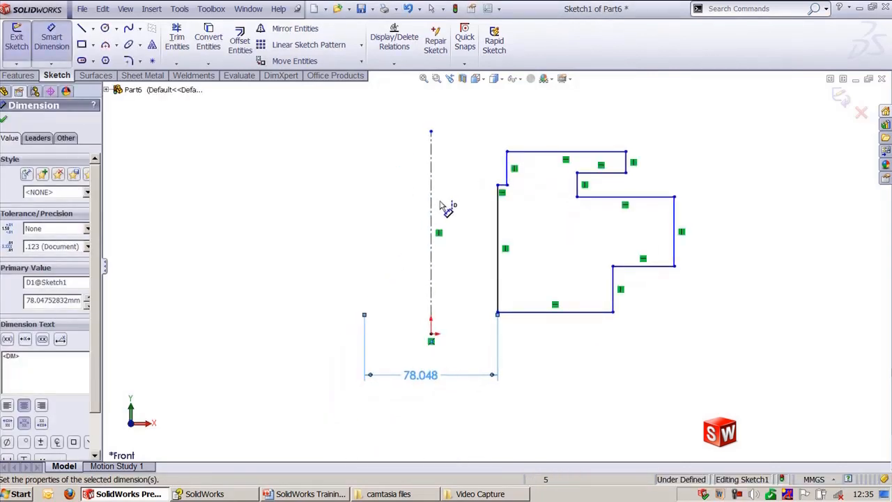
{"action": "left_click", "coordinate": [428, 215]}
{"action": "left_click", "coordinate": [500, 173]}
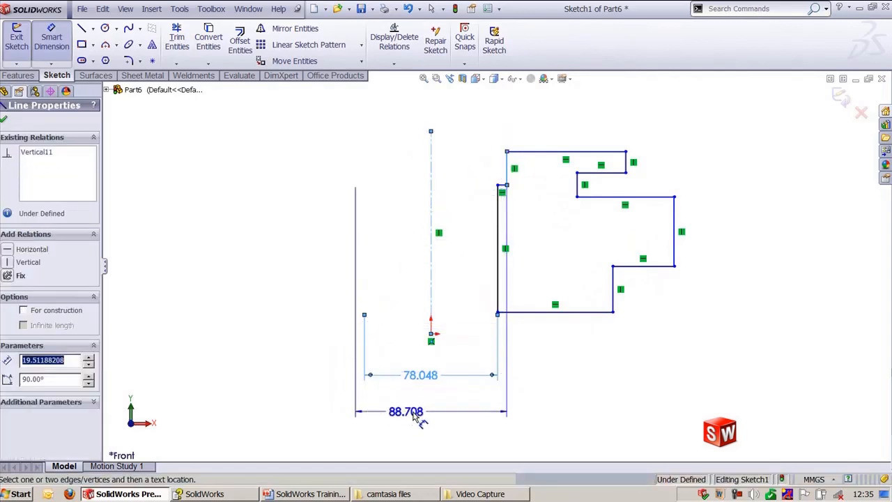
{"action": "left_click", "coordinate": [417, 414]}
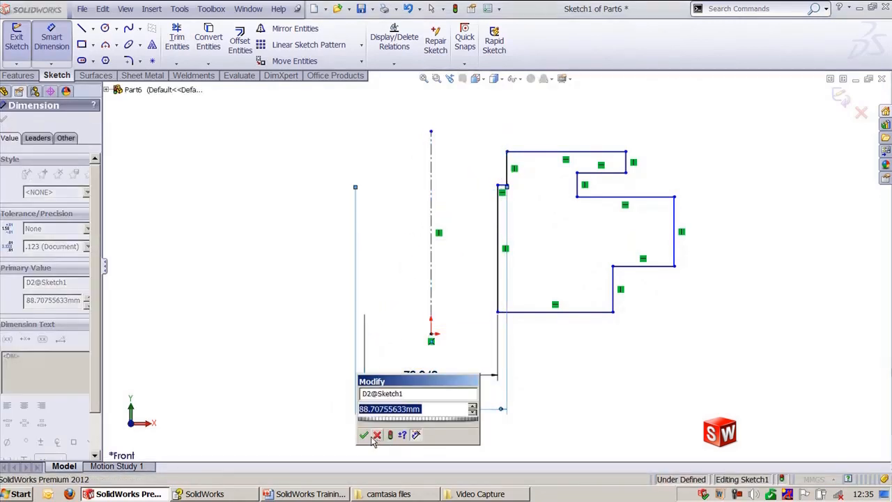
{"action": "key", "text": "Return"}
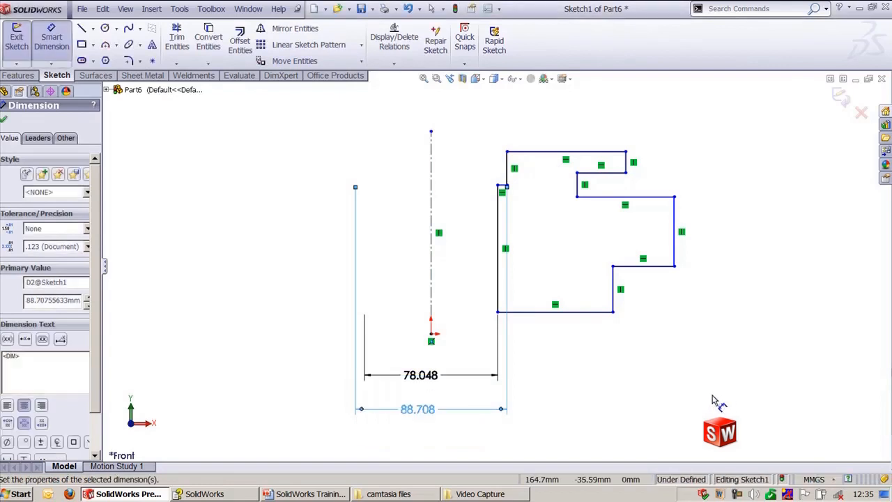
{"action": "key", "text": "Escape"}
{"action": "key", "text": "Escape"}
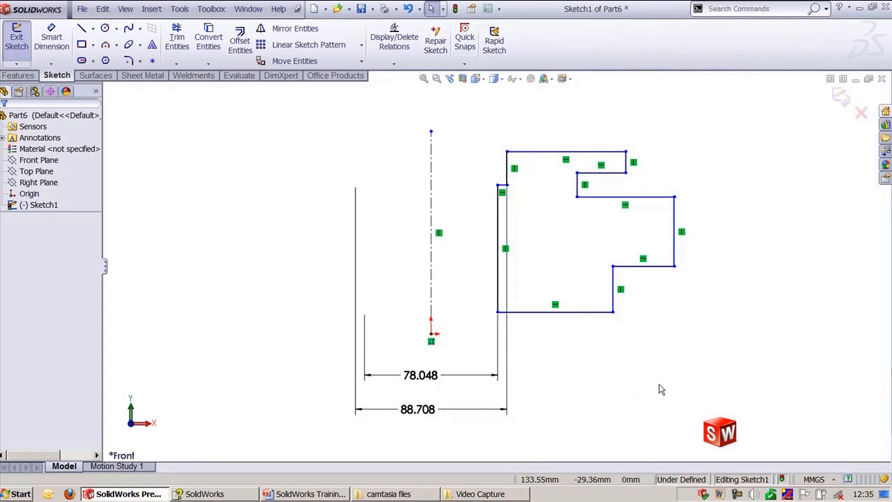
Step: Review the relations slide in the PowerPoint presentation, then return to SolidWorks
{"action": "left_click", "coordinate": [310, 494]}
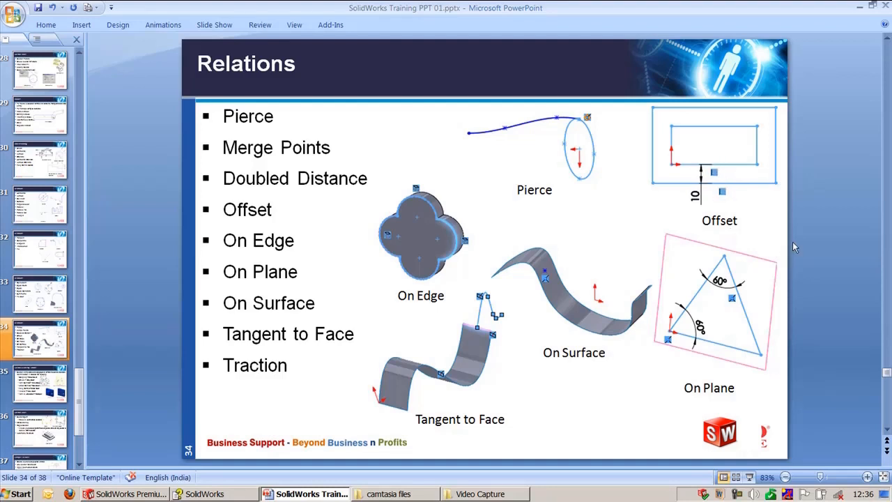
{"action": "left_click", "coordinate": [408, 240]}
{"action": "key", "text": "ctrl"}
{"action": "key", "text": "ctrl"}
{"action": "left_click", "coordinate": [142, 493]}
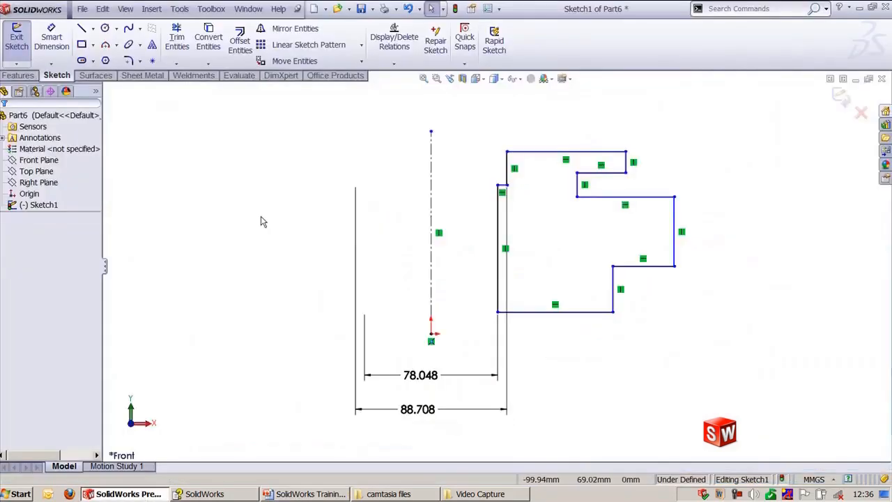
Step: Open the Part7 3D sketch, add an On Plane relation between the slanted line and Plane2, and exit the sketch
{"action": "left_click", "coordinate": [247, 9]}
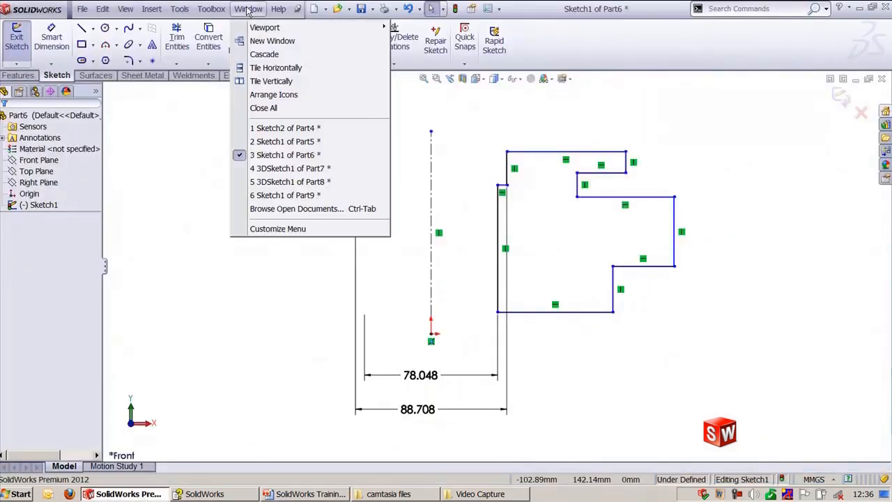
{"action": "left_click", "coordinate": [282, 168]}
{"action": "mouse_move", "coordinate": [291, 207]}
{"action": "middle_mouse_down"}
{"action": "mouse_move", "coordinate": [253, 215]}
{"action": "mouse_move", "coordinate": [307, 229]}
{"action": "mouse_move", "coordinate": [271, 244]}
{"action": "mouse_move", "coordinate": [253, 225]}
{"action": "mouse_move", "coordinate": [272, 231]}
{"action": "middle_mouse_up"}
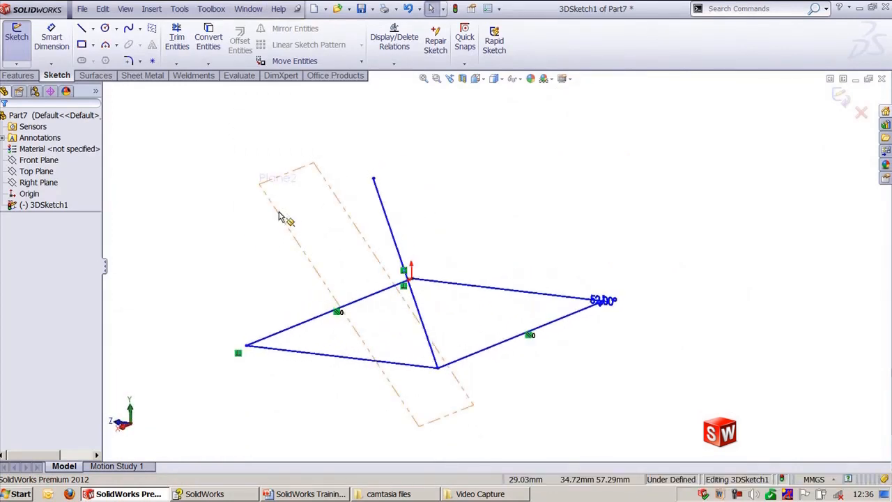
{"action": "left_click", "coordinate": [382, 201]}
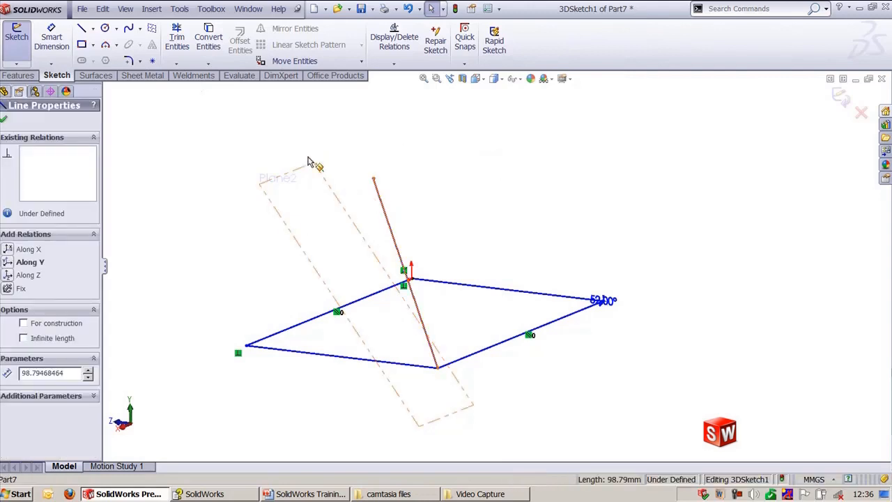
{"action": "left_click", "coordinate": [300, 170], "text": "ctrl"}
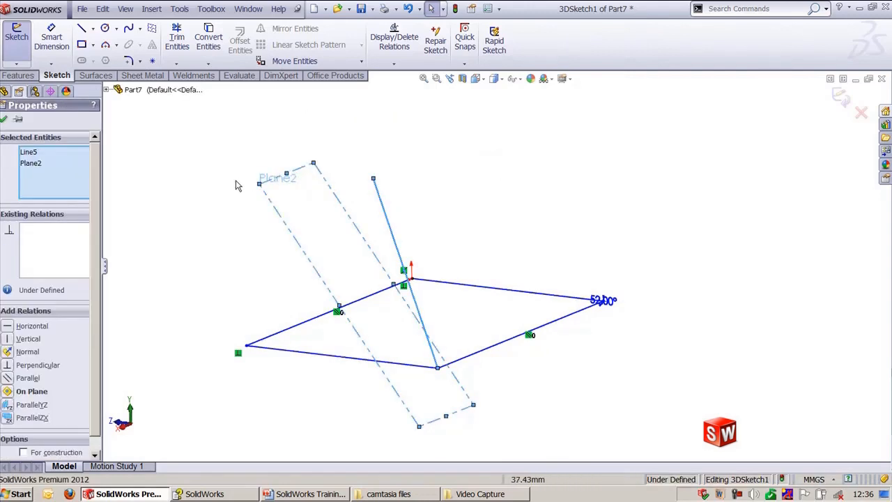
{"action": "left_click", "coordinate": [10, 394]}
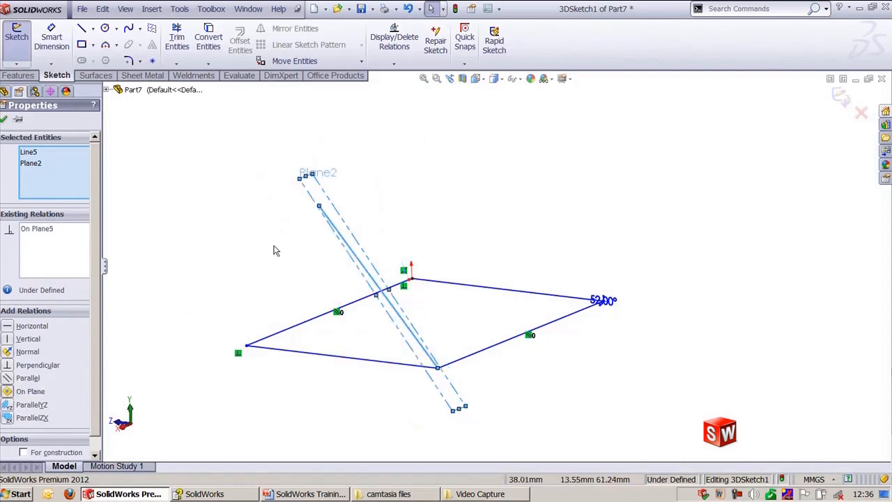
{"action": "left_click", "coordinate": [432, 167]}
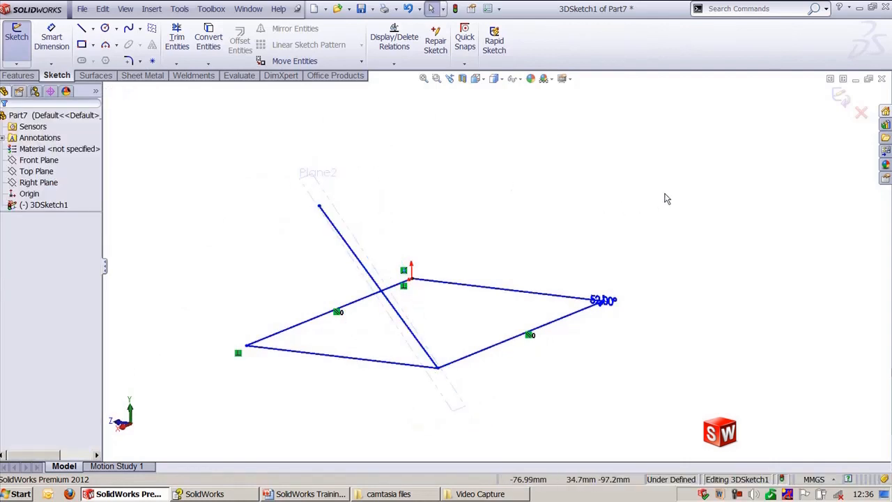
{"action": "left_click", "coordinate": [842, 97]}
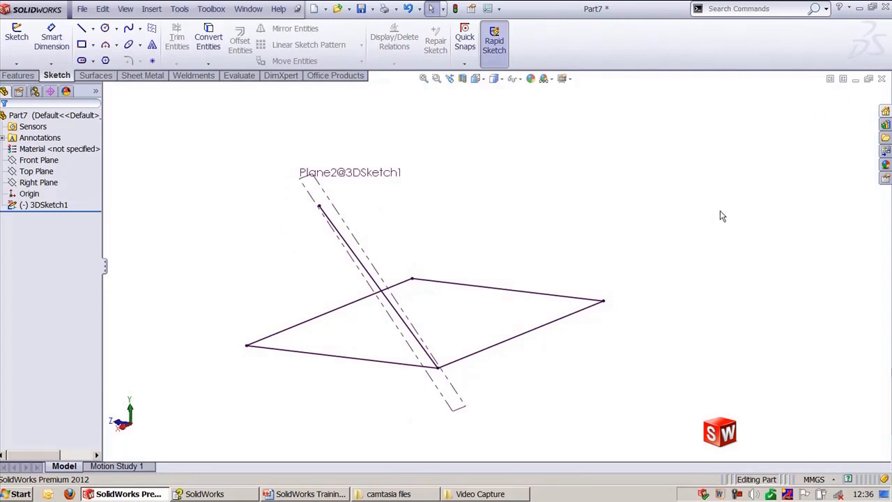
Step: Switch to the Part8 3D sketch and drag the spline's lower endpoint down near the surface
{"action": "key", "text": "ctrl+Tab"}
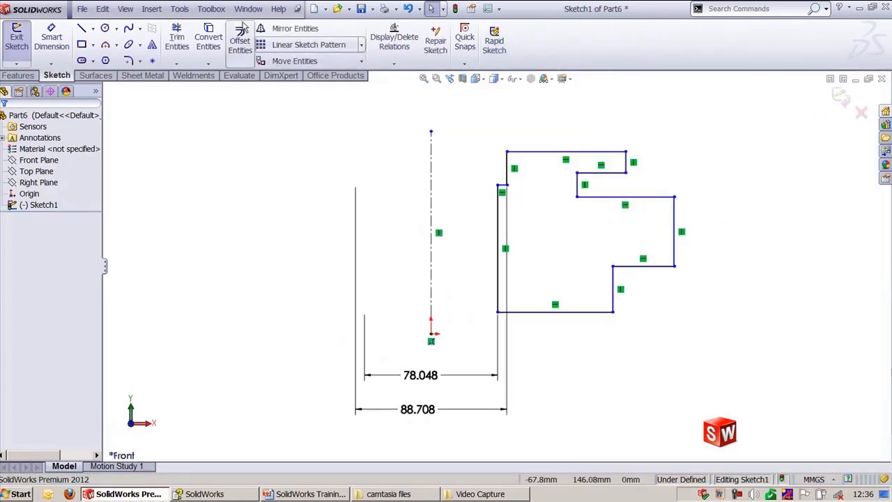
{"action": "left_click", "coordinate": [246, 8]}
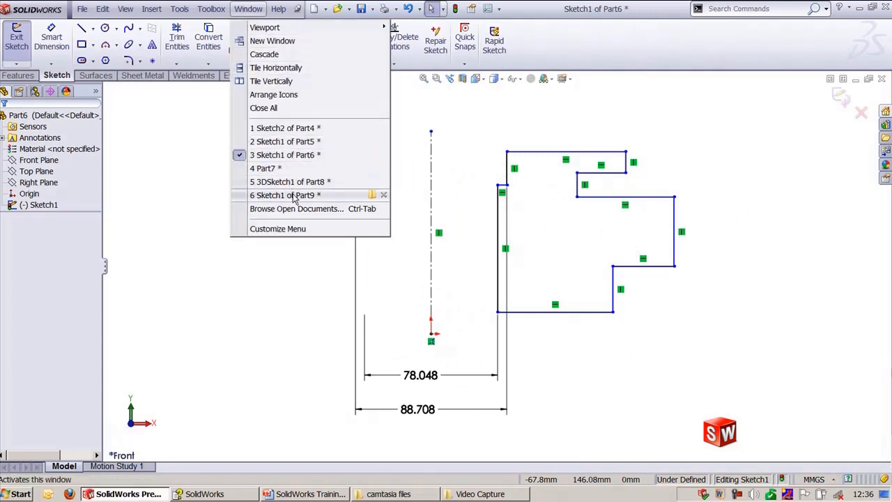
{"action": "left_click", "coordinate": [293, 196]}
{"action": "left_click", "coordinate": [248, 8]}
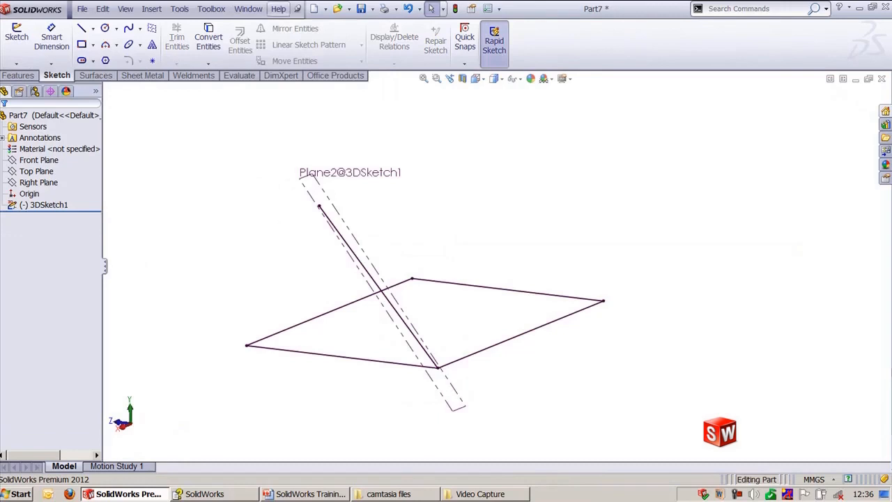
{"action": "left_click", "coordinate": [248, 8]}
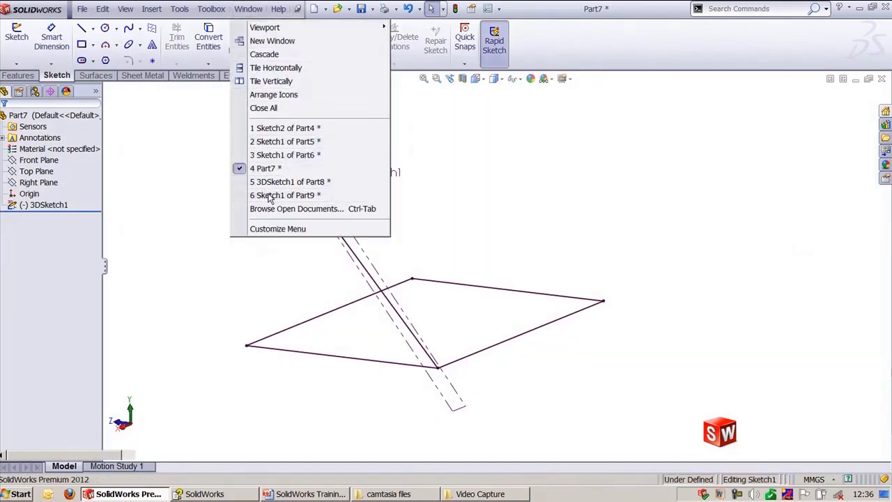
{"action": "left_click", "coordinate": [269, 197]}
{"action": "key", "text": "ctrl+Tab"}
{"action": "key", "text": "ctrl+Tab"}
{"action": "key", "text": "ctrl+Tab"}
{"action": "key", "text": "ctrl+Tab"}
{"action": "key", "text": "ctrl+Tab"}
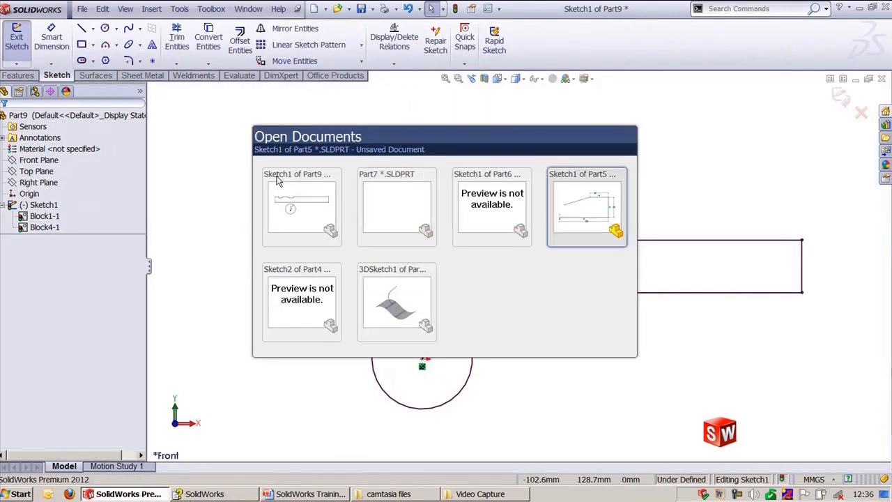
{"action": "scroll", "coordinate": [348, 225], "scroll_direction": "up", "scroll_amount": 2}
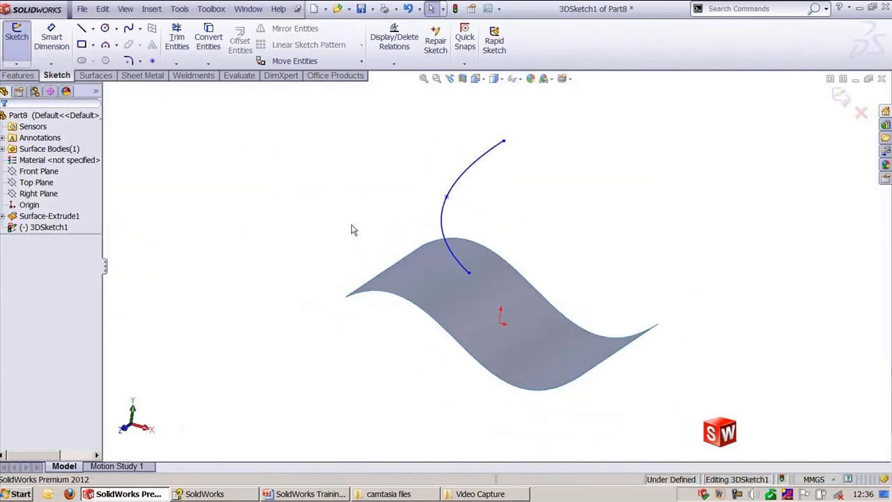
{"action": "middle_click_drag", "start_coordinate": [450, 221], "coordinate": [417, 228], "text": "ctrl"}
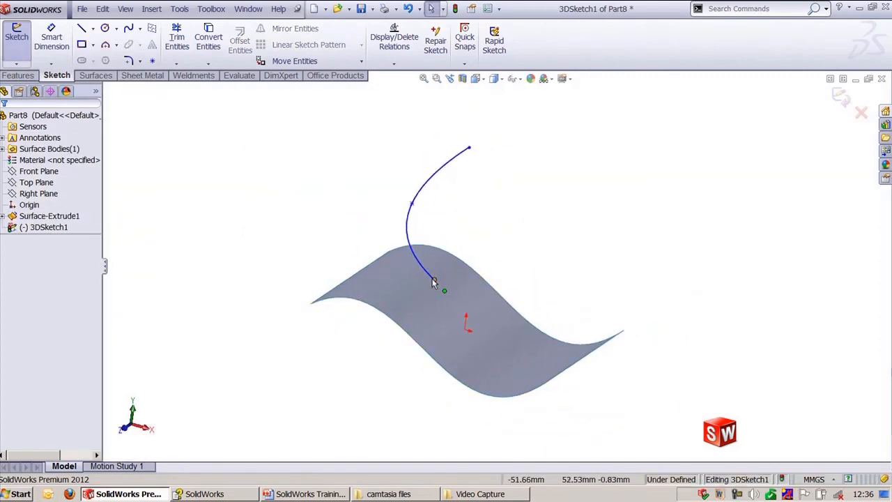
{"action": "mouse_move", "coordinate": [433, 282]}
{"action": "left_mouse_down"}
{"action": "mouse_move", "coordinate": [415, 279]}
{"action": "mouse_move", "coordinate": [388, 238]}
{"action": "mouse_move", "coordinate": [352, 249]}
{"action": "mouse_move", "coordinate": [399, 257]}
{"action": "mouse_move", "coordinate": [474, 305]}
{"action": "mouse_move", "coordinate": [438, 286]}
{"action": "left_mouse_up"}
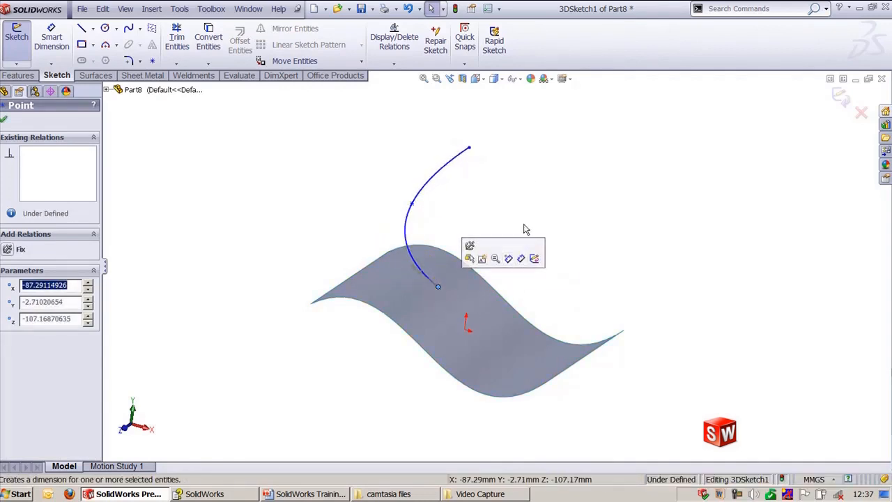
{"action": "left_click", "coordinate": [532, 180]}
{"action": "scroll", "coordinate": [494, 265], "scroll_direction": "down", "scroll_amount": 2}
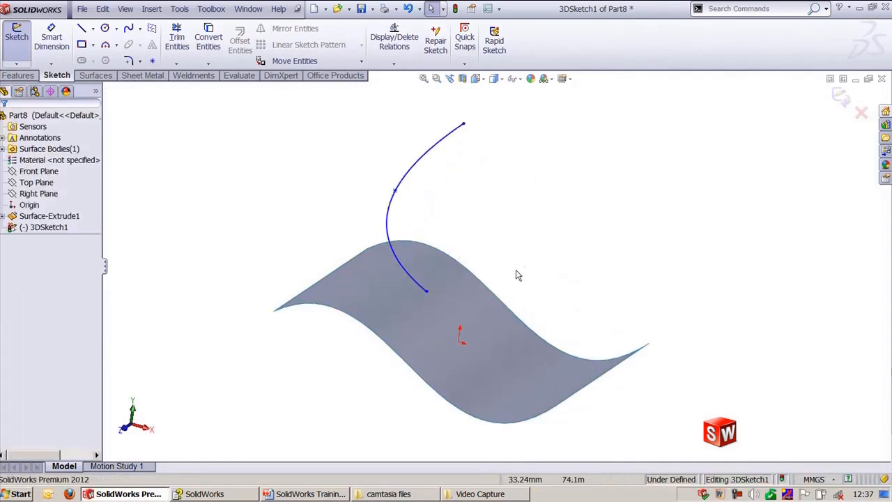
Step: Add an On Surface relation between the spline's lower endpoint and the surface face
{"action": "left_click", "coordinate": [427, 292]}
{"action": "left_click", "coordinate": [447, 299], "text": "ctrl"}
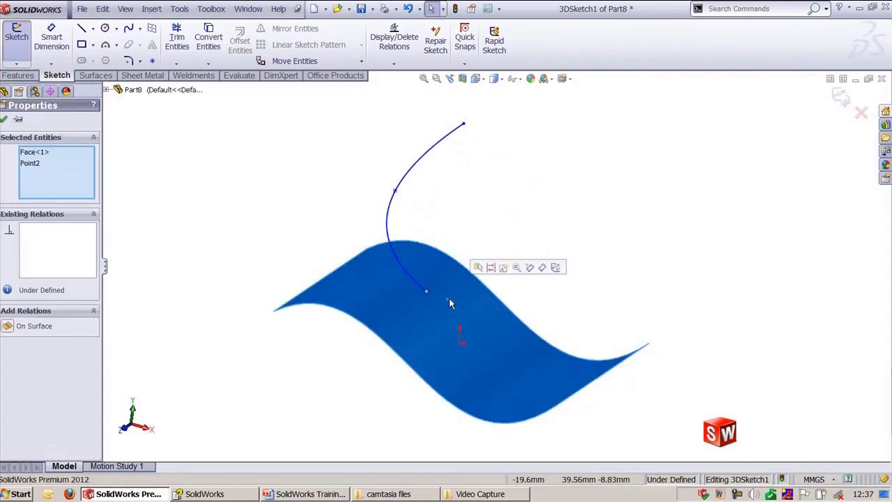
{"action": "left_click", "coordinate": [28, 326]}
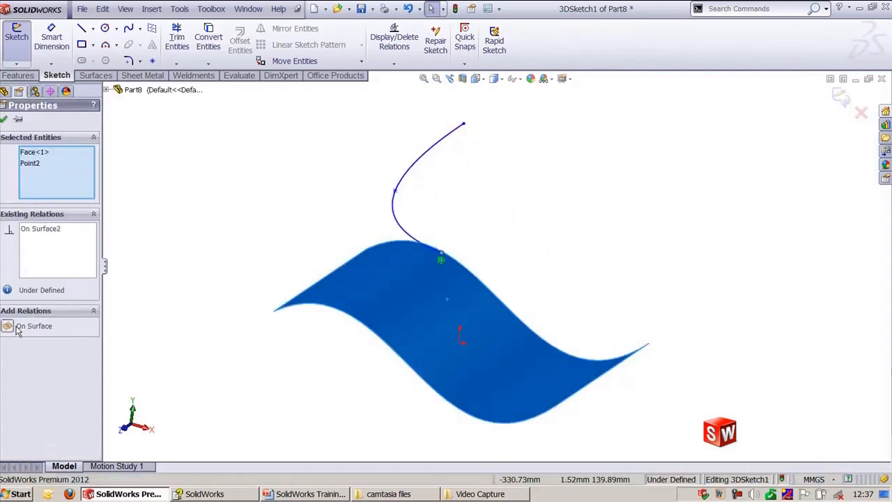
{"action": "left_click", "coordinate": [258, 191]}
Step: Drag the constrained endpoint across the surface to test the On Surface relation, and exit the 3D sketch
{"action": "middle_click_drag", "start_coordinate": [328, 214], "coordinate": [376, 267]}
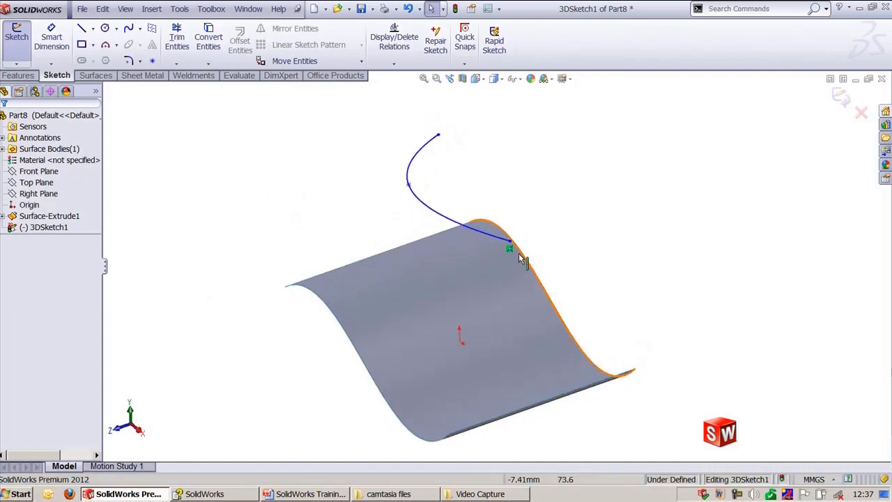
{"action": "left_click_drag", "start_coordinate": [509, 245], "coordinate": [411, 286]}
{"action": "left_click", "coordinate": [573, 272]}
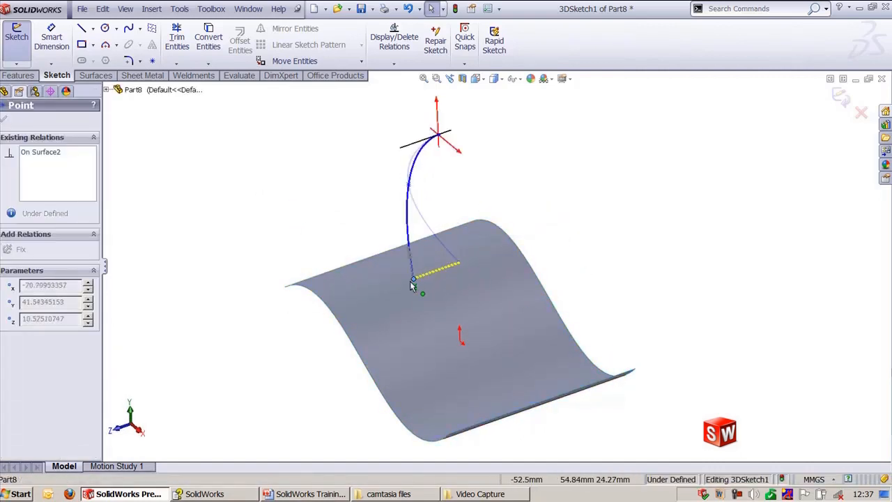
{"action": "left_click", "coordinate": [580, 280]}
{"action": "middle_click_drag", "start_coordinate": [578, 279], "coordinate": [616, 258]}
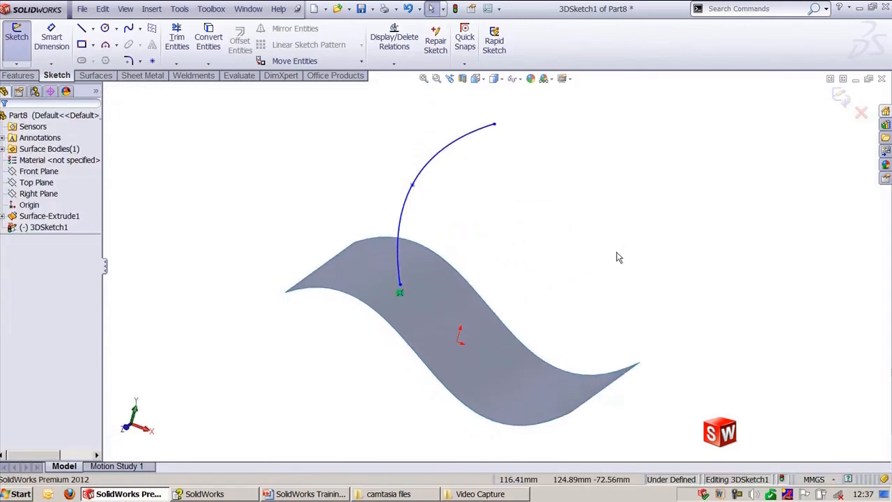
{"action": "left_click", "coordinate": [840, 97]}
{"action": "left_click", "coordinate": [582, 244]}
{"action": "middle_click_drag", "start_coordinate": [582, 244], "coordinate": [537, 259]}
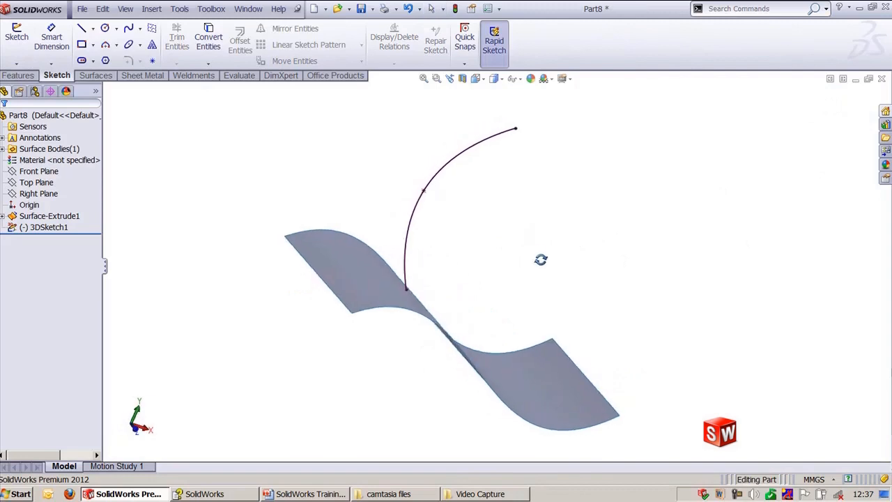
Step: Start a sketch on the Front Plane and draw a three-point spline ending at the surface's edge
{"action": "left_click", "coordinate": [39, 171]}
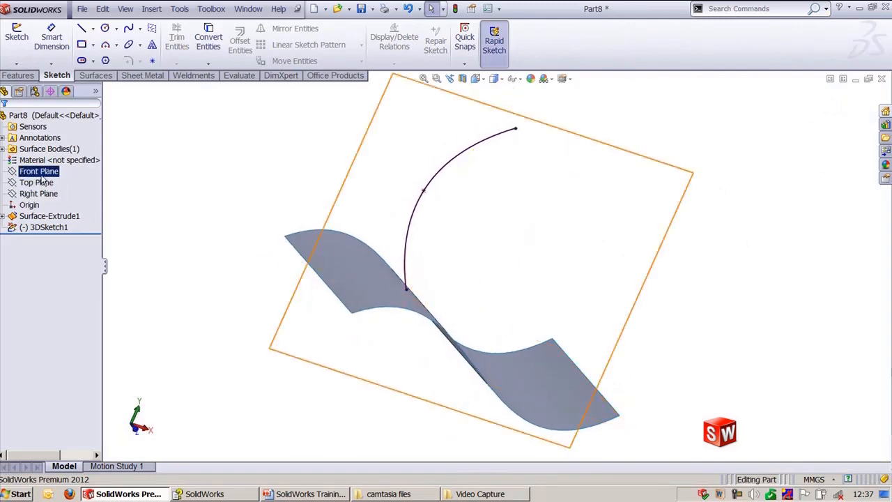
{"action": "left_click", "coordinate": [51, 162]}
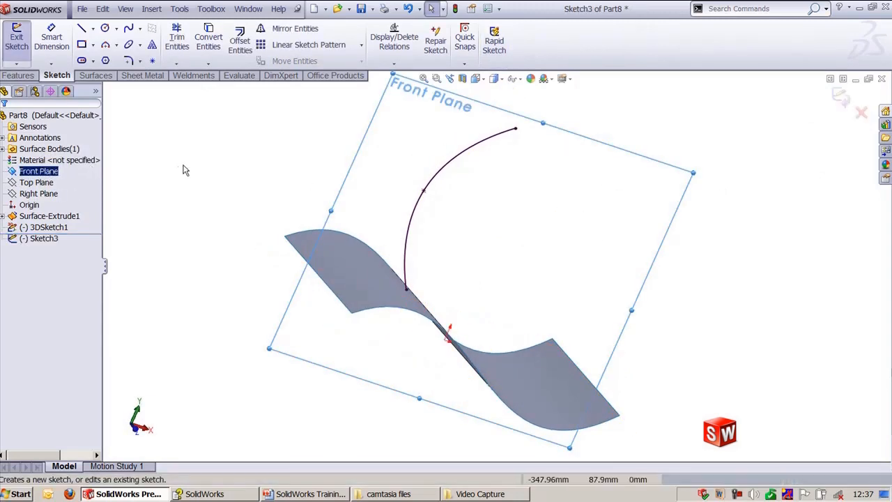
{"action": "middle_click_drag", "start_coordinate": [260, 182], "coordinate": [345, 203], "text": "ctrl"}
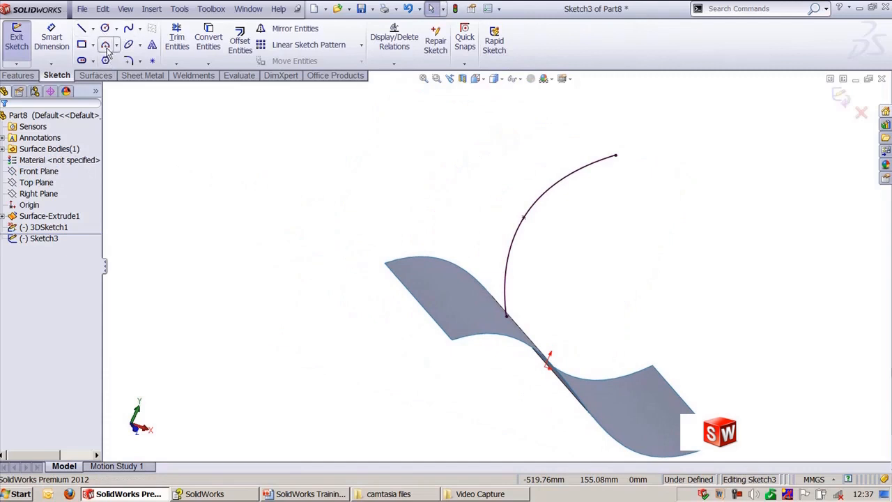
{"action": "left_click", "coordinate": [129, 29]}
{"action": "left_click", "coordinate": [416, 298]}
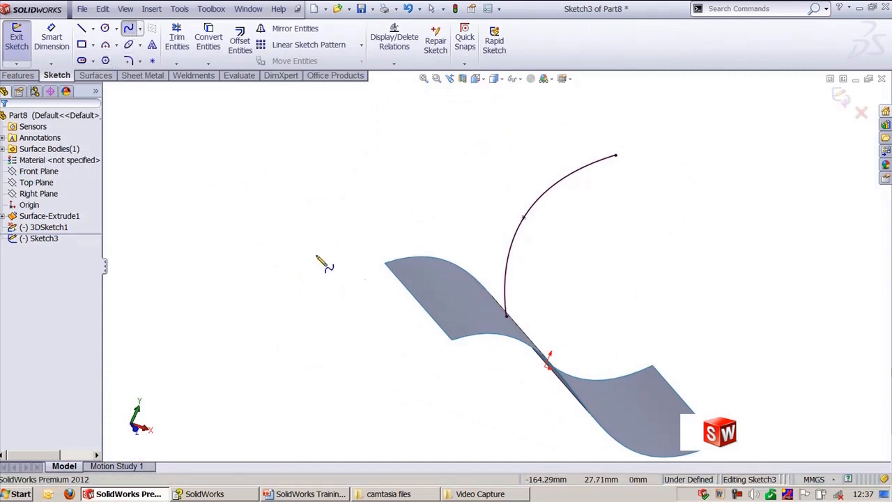
{"action": "left_click", "coordinate": [290, 269]}
{"action": "double_click", "coordinate": [182, 318]}
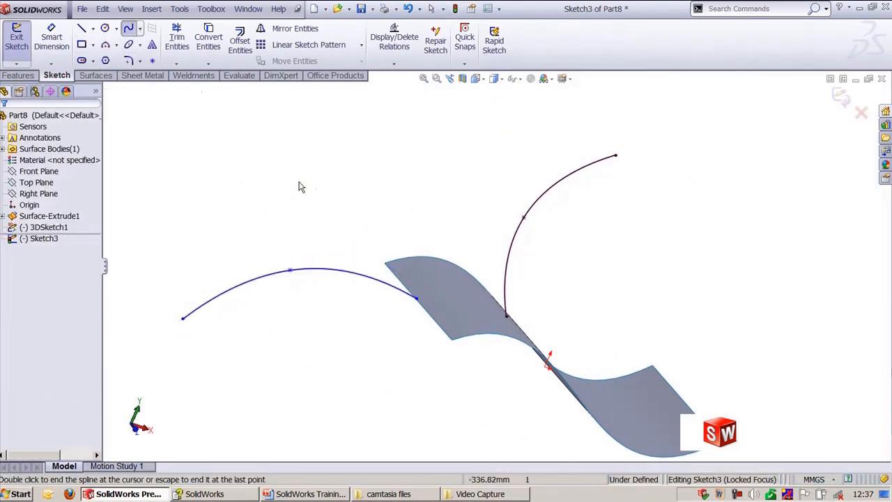
{"action": "key", "text": "Escape"}
Step: Try a Tangent relation between the spline and the surface's edge, then undo it
{"action": "middle_click_drag", "start_coordinate": [361, 199], "coordinate": [329, 187]}
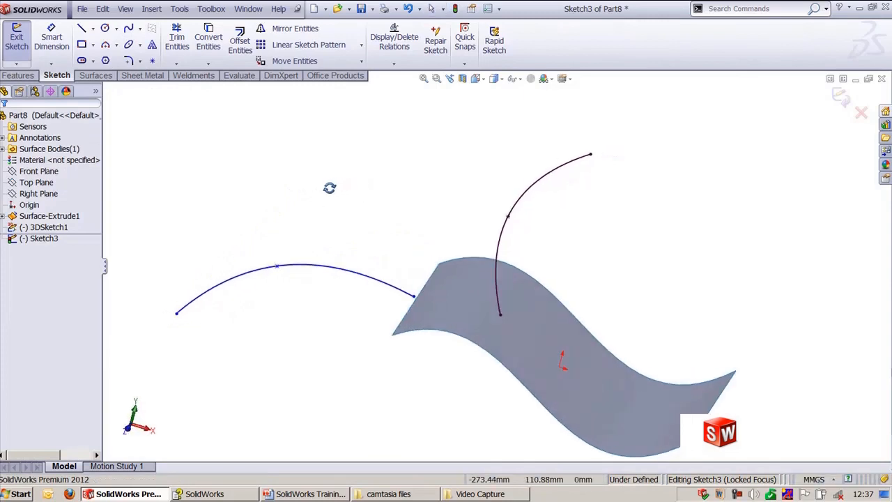
{"action": "left_click", "coordinate": [398, 294]}
{"action": "left_click", "coordinate": [408, 299], "text": "ctrl"}
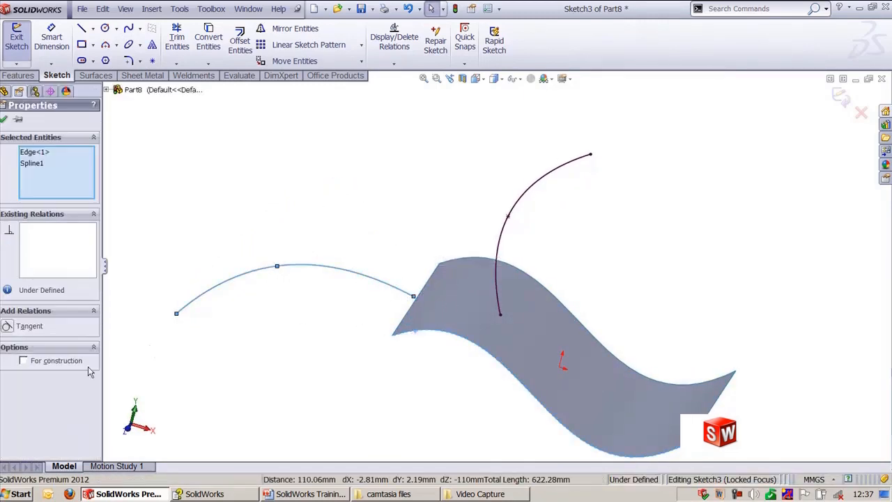
{"action": "left_click", "coordinate": [8, 327]}
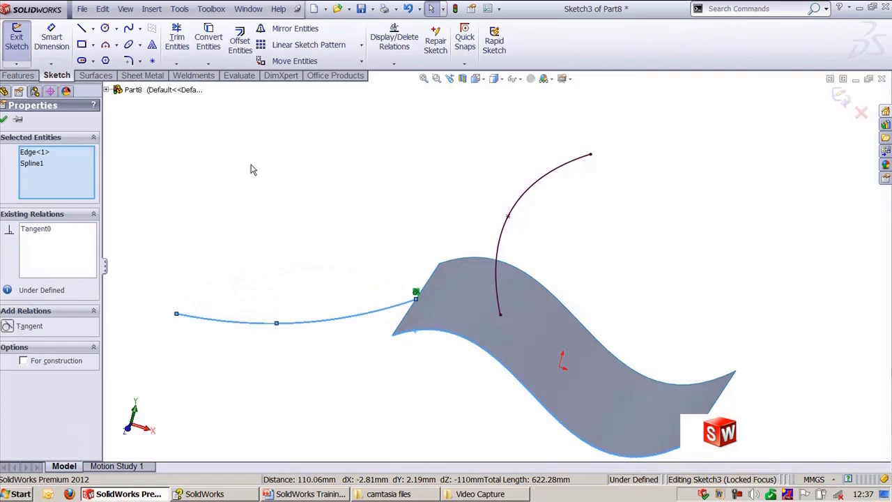
{"action": "left_click", "coordinate": [288, 194]}
{"action": "key", "text": "ctrl+z"}
Step: Check which relations are offered between the spline and the surface face and edge
{"action": "left_click", "coordinate": [465, 313]}
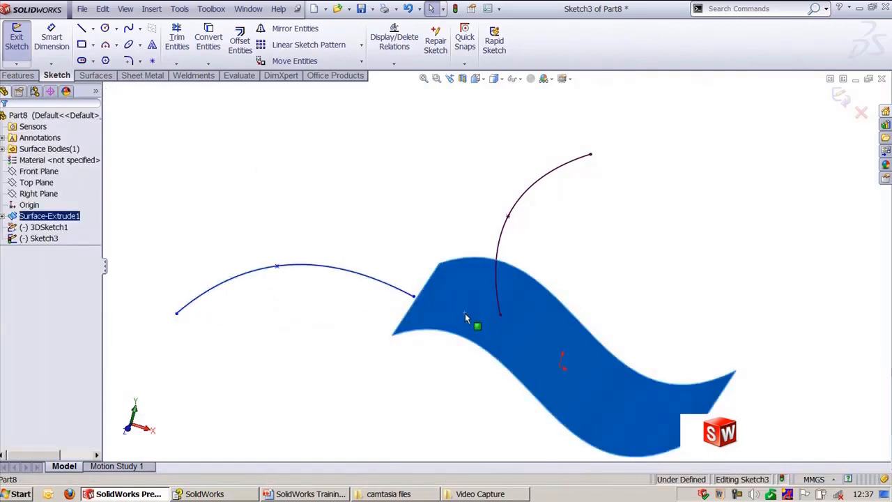
{"action": "left_click", "coordinate": [382, 284], "text": "ctrl"}
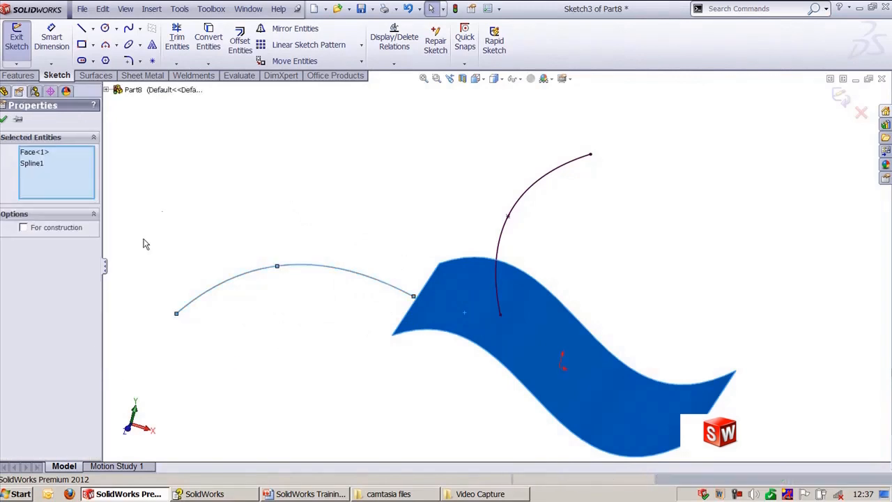
{"action": "left_click", "coordinate": [196, 186]}
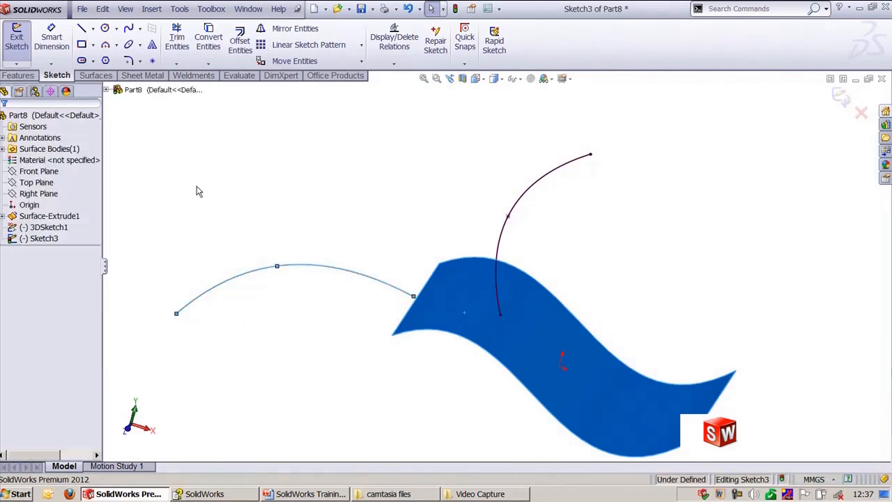
{"action": "left_click", "coordinate": [408, 303]}
{"action": "left_click", "coordinate": [428, 333], "text": "ctrl"}
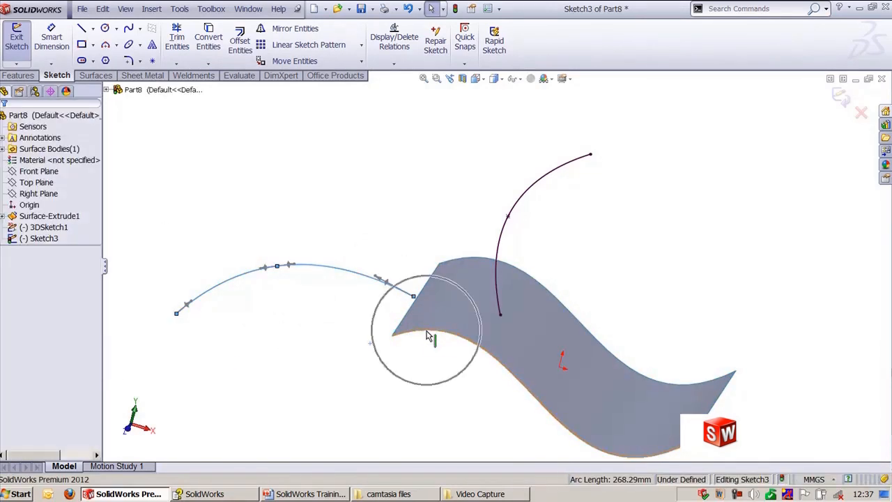
{"action": "left_click", "coordinate": [277, 195]}
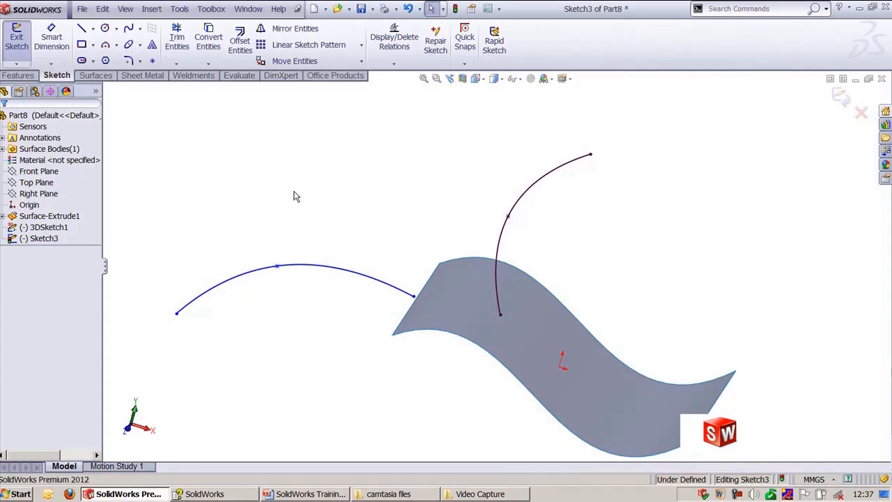
Step: Switch to the Part9 sketch and inspect the properties of the rail block and the circle block
{"action": "left_click", "coordinate": [248, 8]}
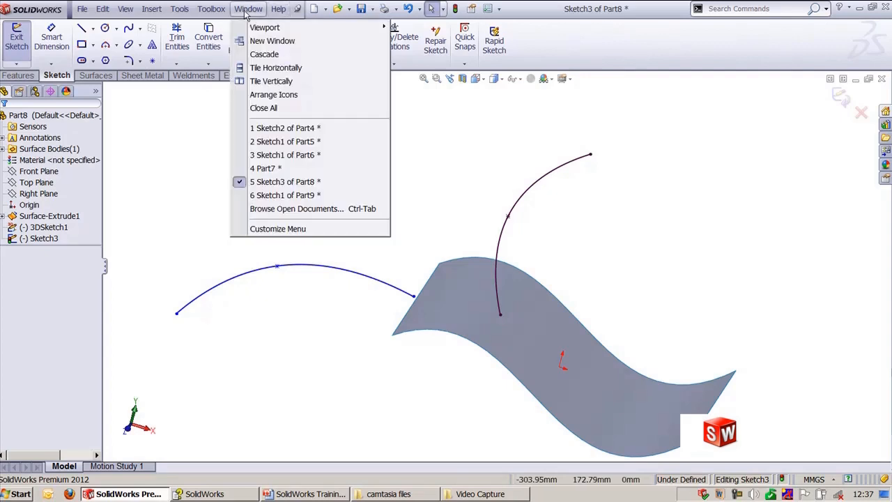
{"action": "left_click", "coordinate": [290, 196]}
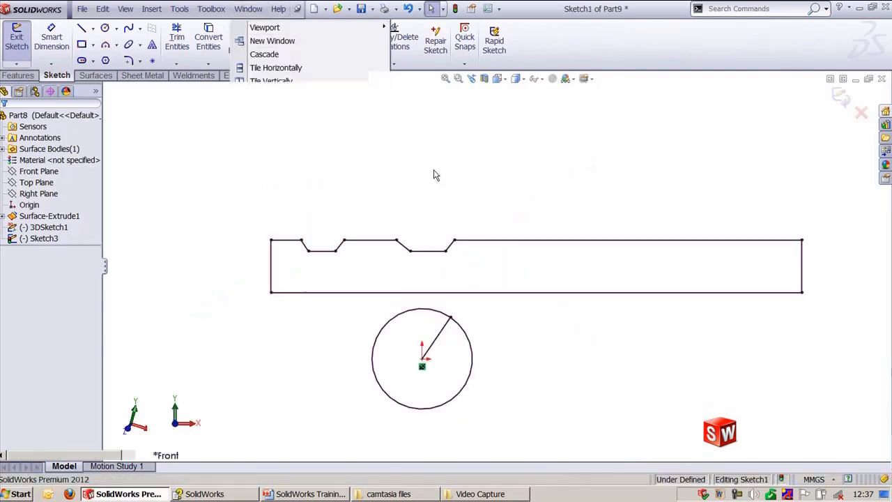
{"action": "scroll", "coordinate": [523, 223], "scroll_direction": "down", "scroll_amount": 2}
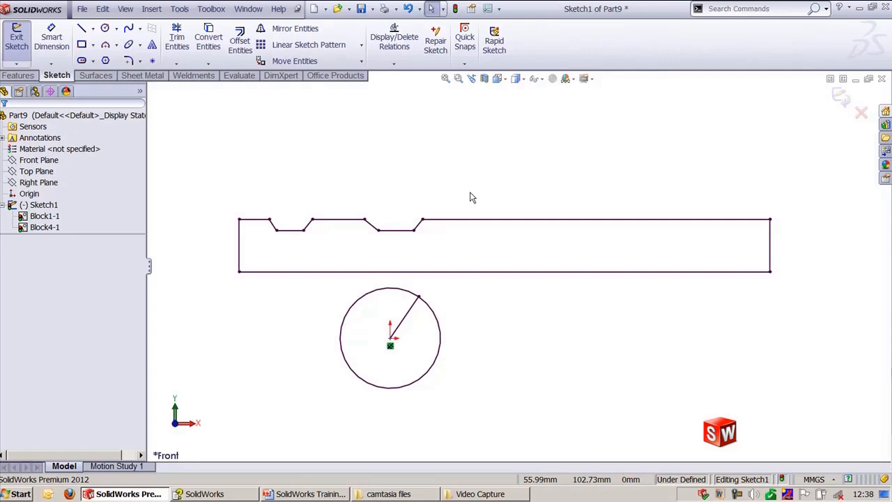
{"action": "left_click", "coordinate": [476, 220]}
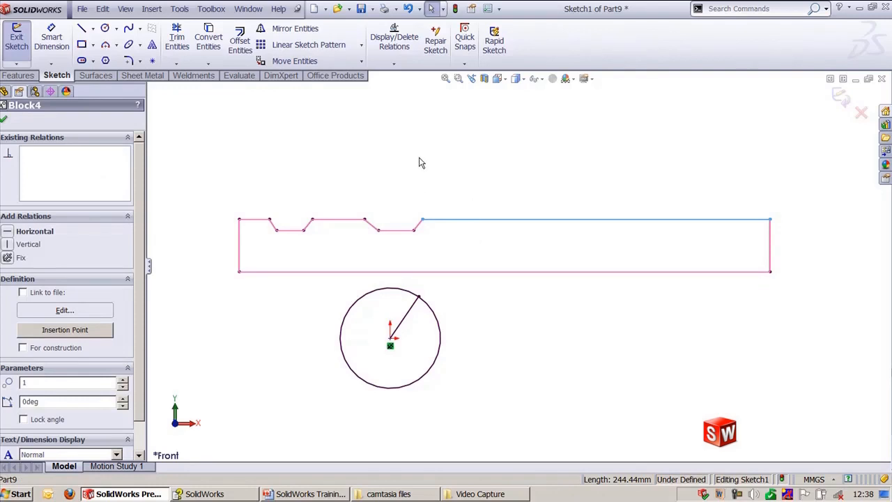
{"action": "left_click", "coordinate": [420, 163]}
{"action": "left_click", "coordinate": [404, 292]}
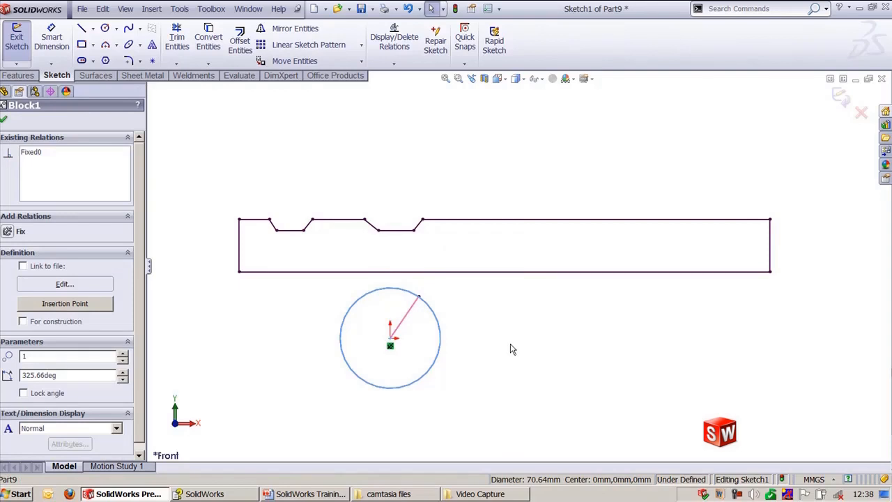
{"action": "left_click", "coordinate": [512, 348]}
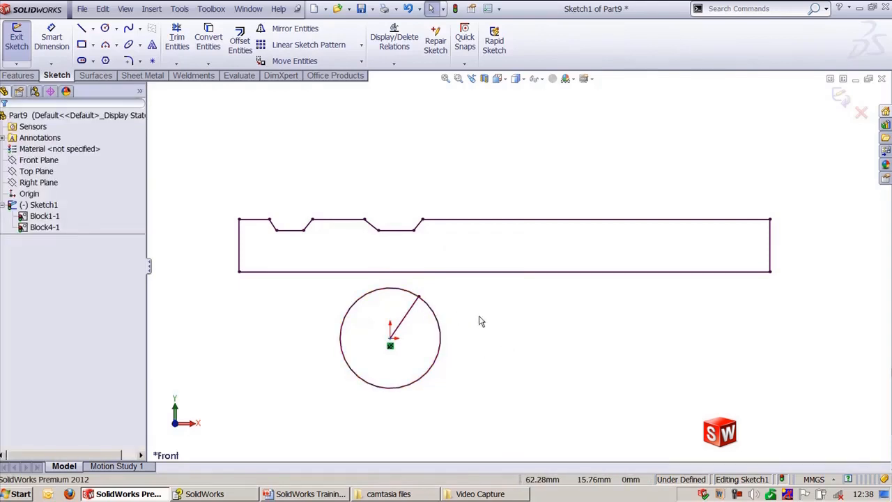
Step: Add a Traction relation between the circle block and the rail block's bottom line
{"action": "left_click", "coordinate": [399, 294]}
{"action": "left_click", "coordinate": [378, 278], "text": "ctrl"}
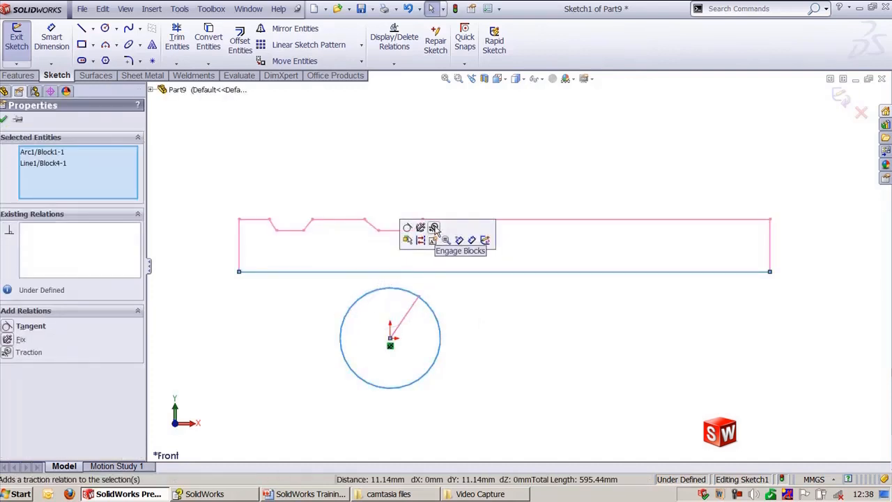
{"action": "left_click", "coordinate": [7, 353]}
{"action": "left_click", "coordinate": [330, 174]}
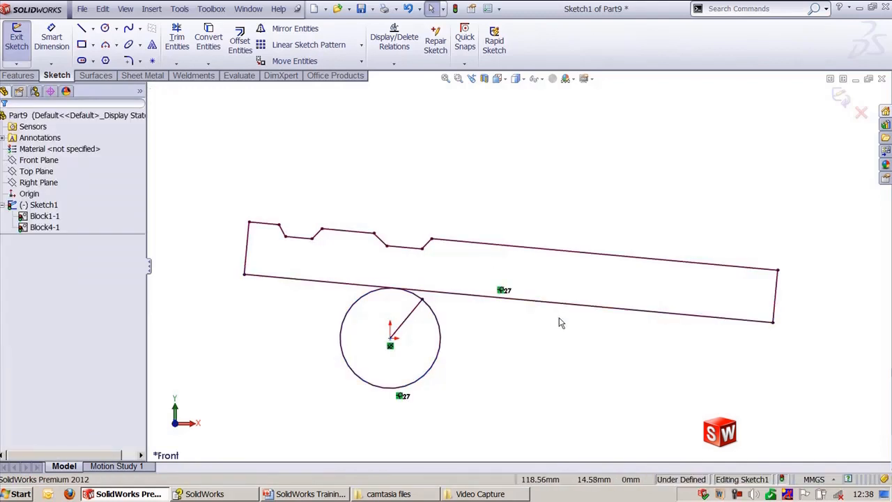
Step: Make the rail block's bottom line horizontal and rotate the circle block to drive the rail along
{"action": "left_click", "coordinate": [558, 305]}
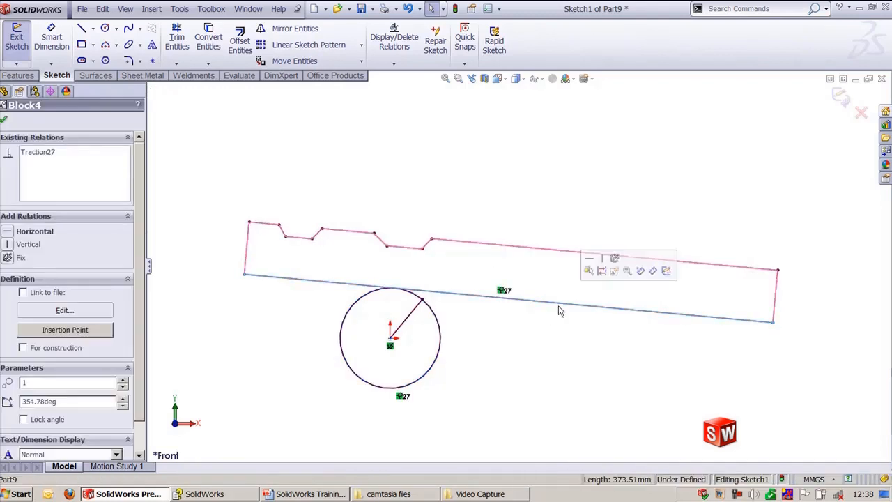
{"action": "left_click", "coordinate": [590, 259]}
{"action": "left_click", "coordinate": [539, 184]}
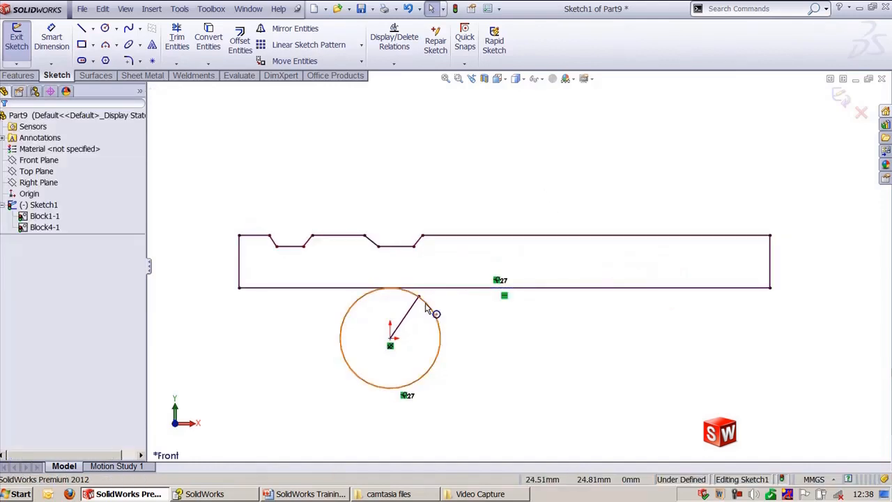
{"action": "left_click_drag", "start_coordinate": [433, 299], "coordinate": [519, 355]}
{"action": "left_click_drag", "start_coordinate": [557, 286], "coordinate": [558, 287]}
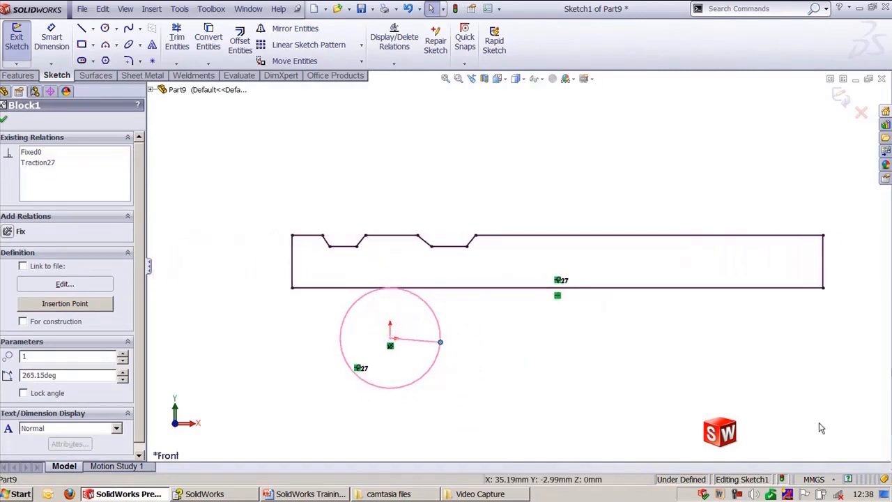
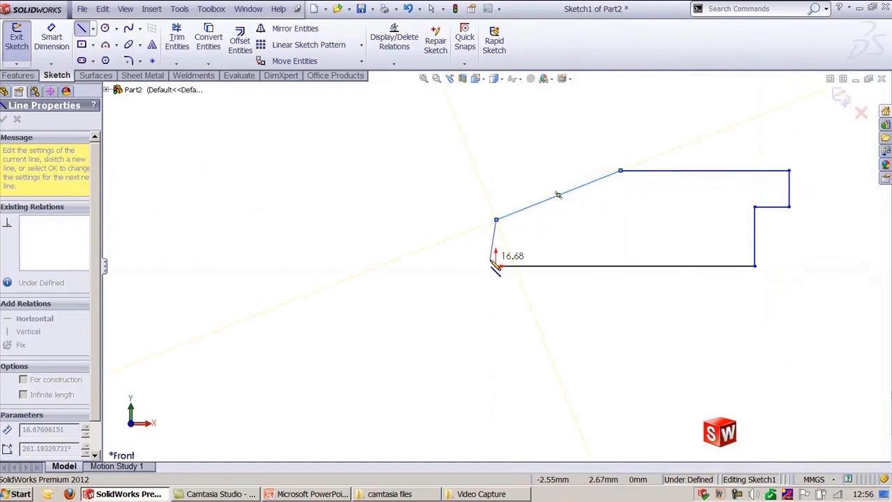
Step: Close the outline by ending the last line at the origin, then fit the sketch to the window
{"action": "left_click", "coordinate": [497, 264]}
{"action": "key", "text": "Escape"}
{"action": "key", "text": "f"}
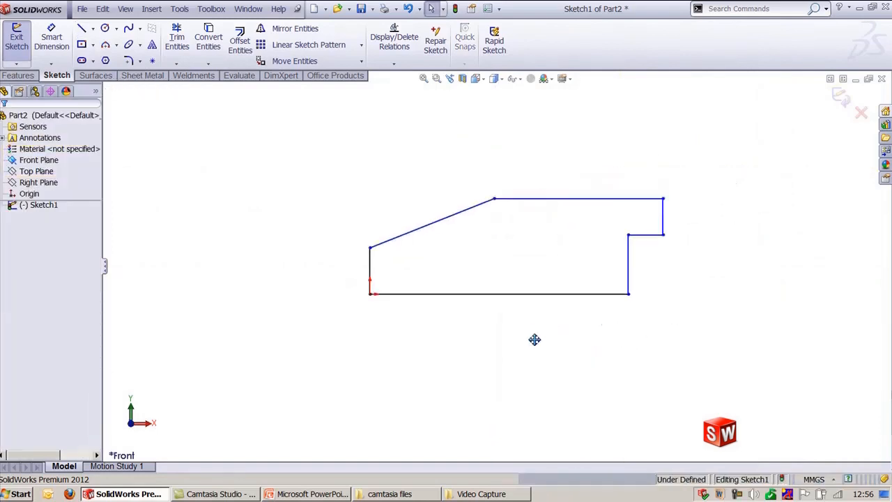
Step: Dimension the bottom horizontal line as 110 mm with Smart Dimension
{"action": "right_click_drag", "start_coordinate": [441, 369], "coordinate": [468, 346]}
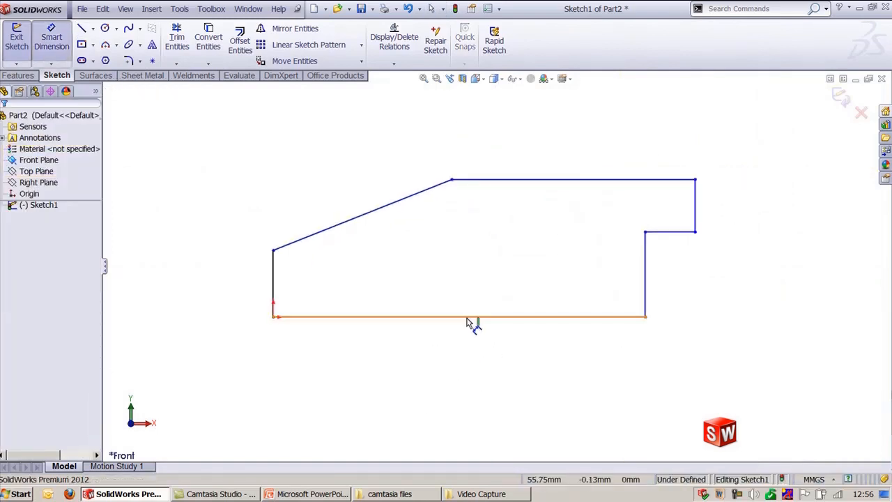
{"action": "left_click", "coordinate": [468, 318]}
{"action": "left_click", "coordinate": [461, 370]}
{"action": "type", "text": "110"}
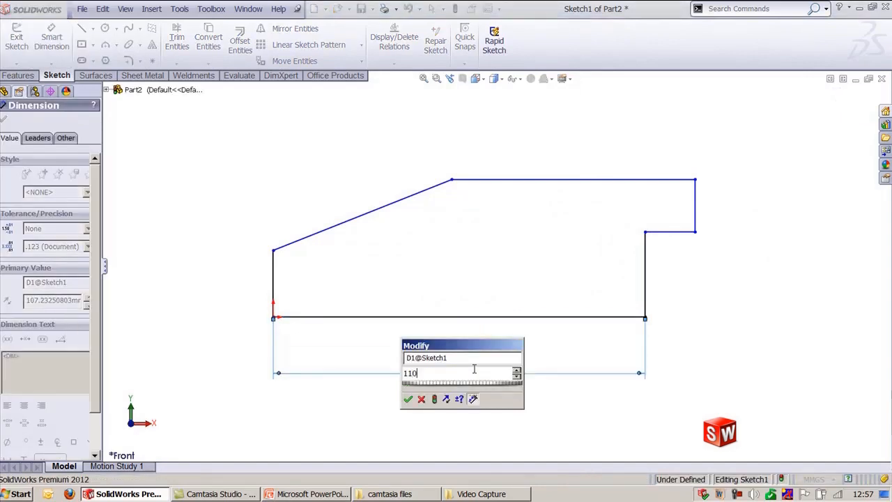
{"action": "key", "text": "Return"}
Step: Dimension the lower right vertical line as 25 mm
{"action": "left_click", "coordinate": [656, 276]}
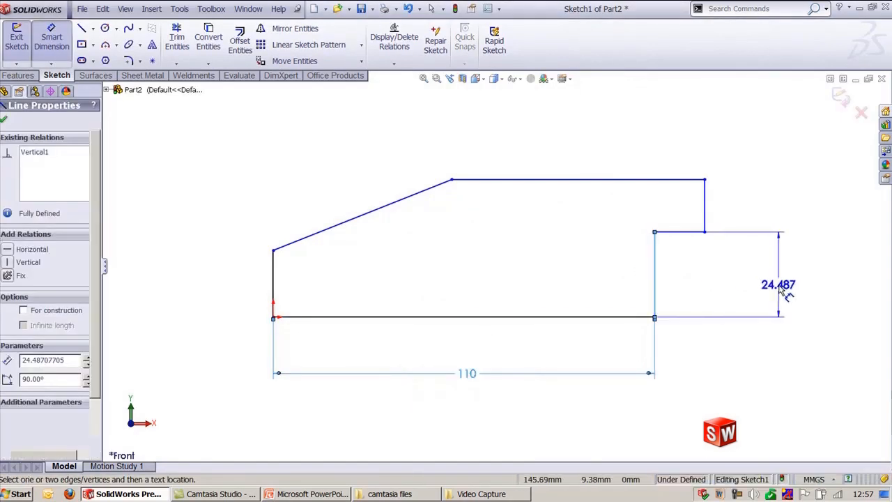
{"action": "left_click", "coordinate": [778, 282]}
{"action": "type", "text": "25"}
{"action": "key", "text": "Return"}
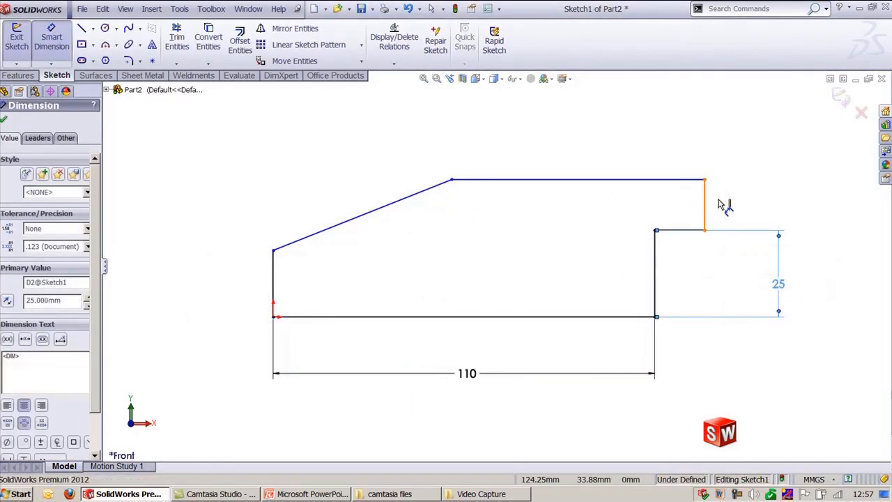
Step: Dimension the short upper right vertical line as 15 mm
{"action": "left_click", "coordinate": [705, 206]}
{"action": "left_click", "coordinate": [766, 200]}
{"action": "type", "text": "15"}
{"action": "key", "text": "Return"}
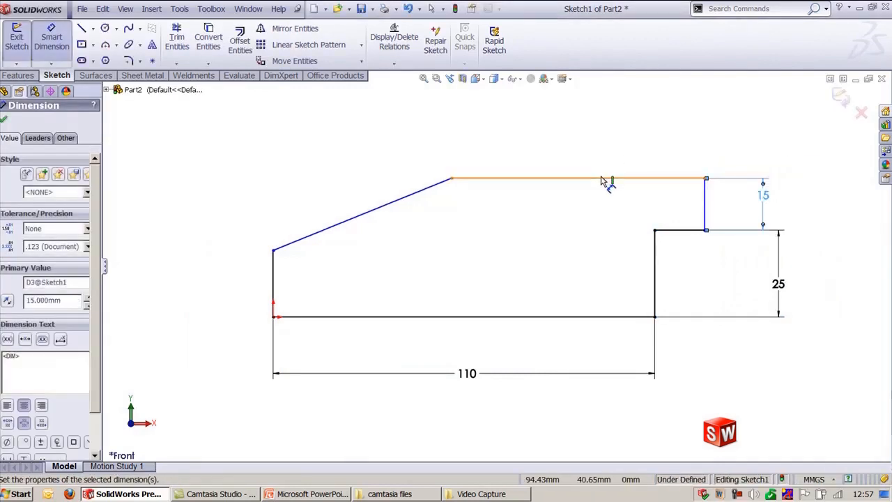
Step: Dimension the top horizontal line as 70 mm
{"action": "left_click", "coordinate": [607, 179]}
{"action": "left_click", "coordinate": [605, 148]}
{"action": "type", "text": "70"}
{"action": "key", "text": "Return"}
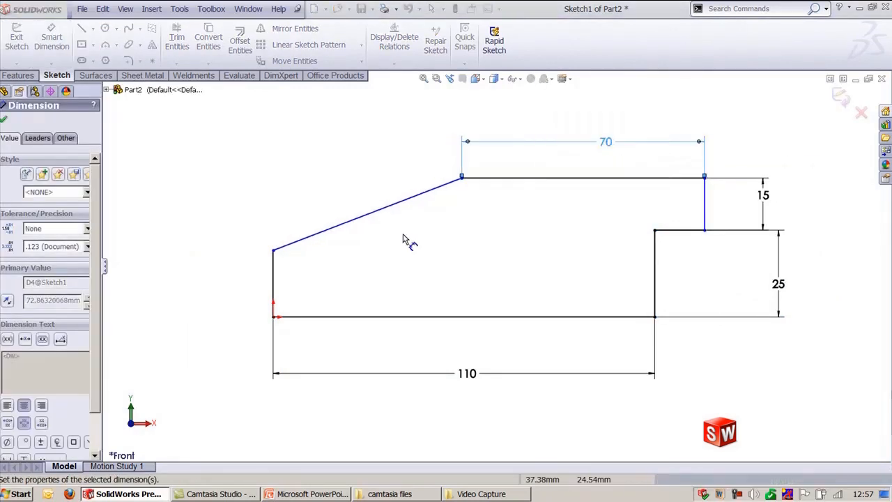
Step: Dimension the slanted line's length as 60 mm
{"action": "left_click", "coordinate": [336, 226]}
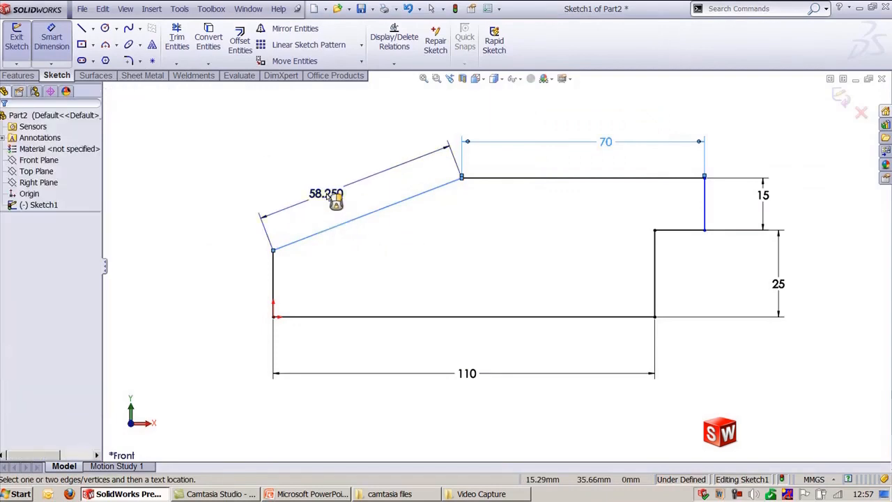
{"action": "left_click", "coordinate": [328, 192]}
{"action": "type", "text": "60"}
{"action": "key", "text": "Return"}
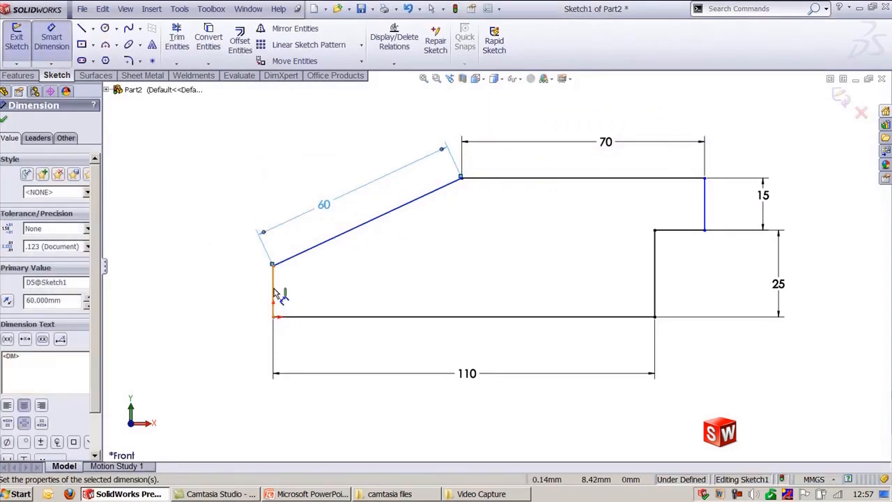
Step: Dimension the left vertical line as 15 mm
{"action": "left_click", "coordinate": [274, 294]}
{"action": "left_click", "coordinate": [223, 298]}
{"action": "type", "text": "15"}
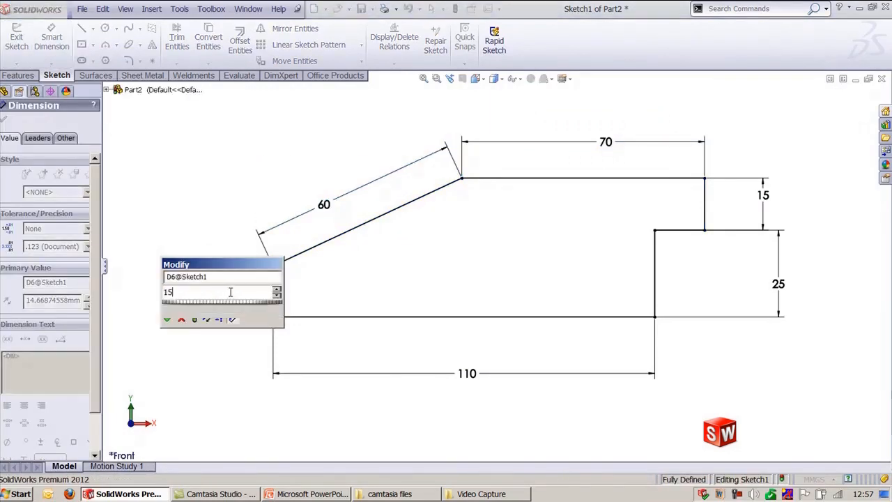
{"action": "key", "text": "Return"}
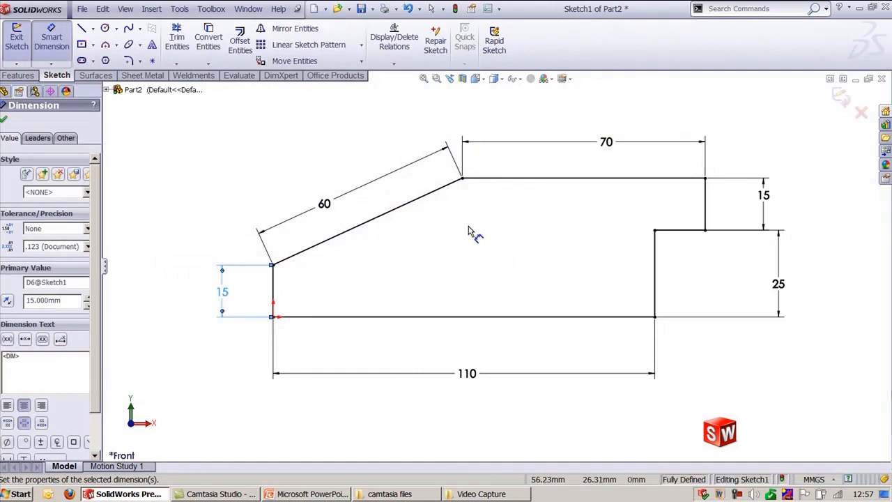
Step: Add an angle dimension between the slanted line and the top line, leaving it as a driving dimension
{"action": "left_click", "coordinate": [438, 192]}
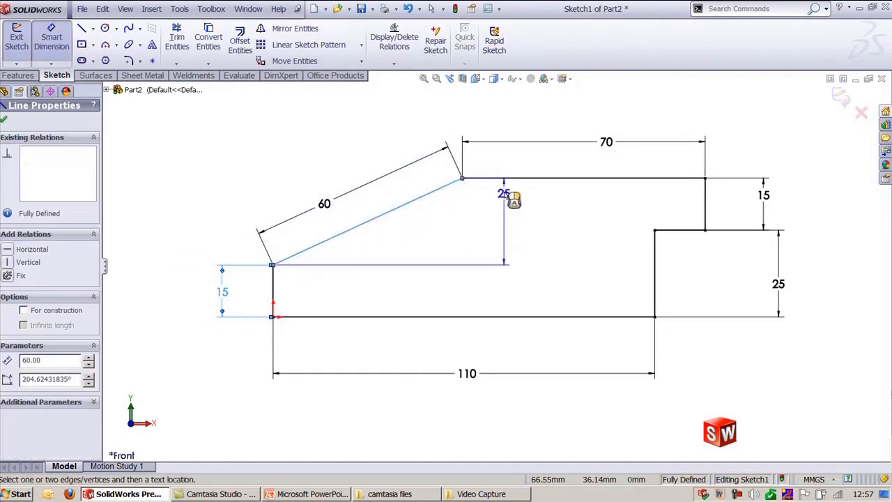
{"action": "left_click", "coordinate": [508, 179]}
{"action": "left_click", "coordinate": [472, 211]}
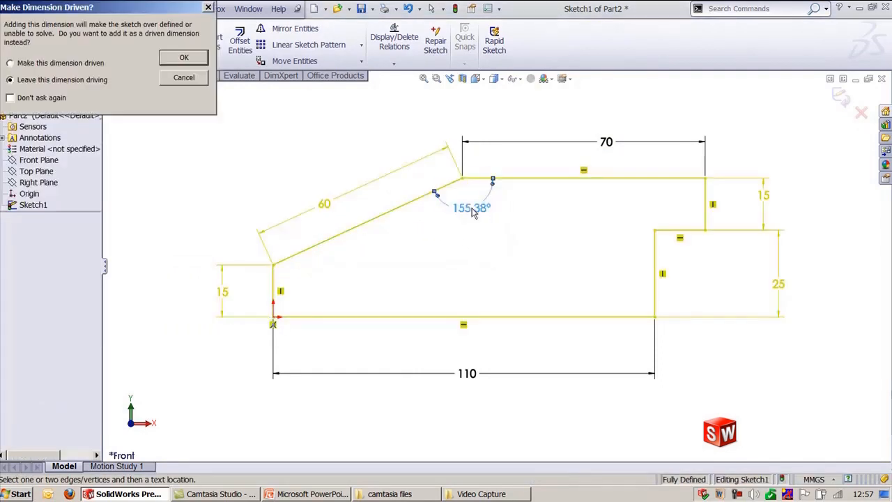
{"action": "left_click", "coordinate": [182, 58]}
{"action": "scroll", "coordinate": [460, 296], "scroll_direction": "up", "scroll_amount": 2}
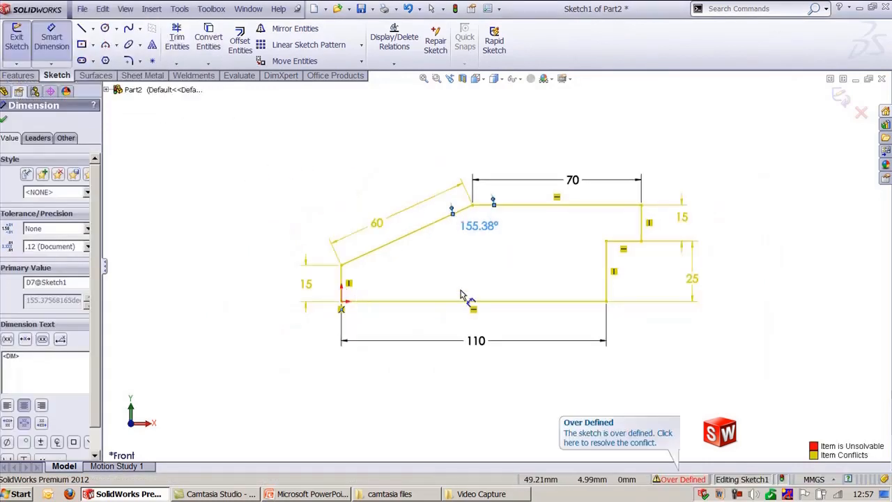
{"action": "scroll", "coordinate": [460, 295], "scroll_direction": "down", "scroll_amount": 1}
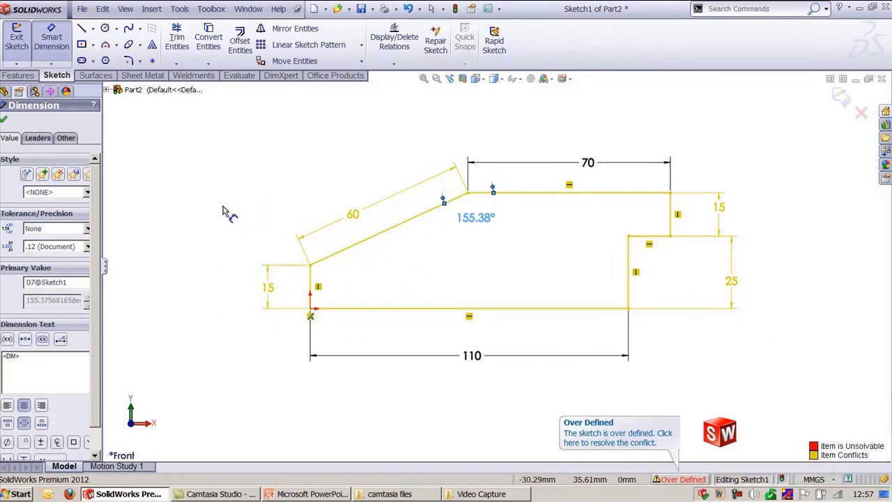
{"action": "key", "text": "Escape"}
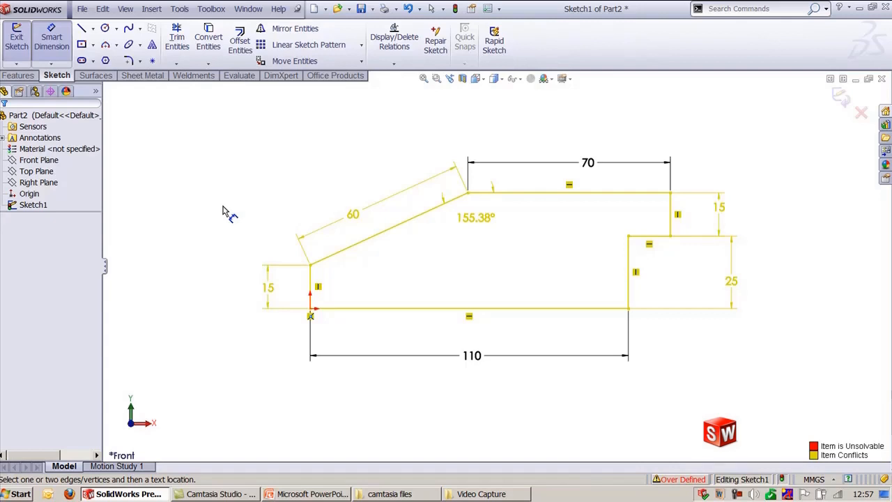
Step: Open SketchXpert and run Diagnose on the over-defined sketch
{"action": "left_click", "coordinate": [179, 10]}
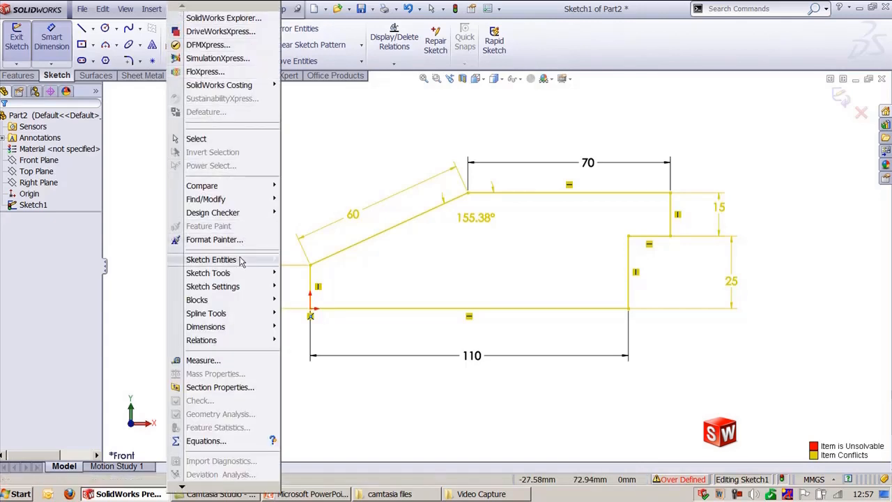
{"action": "mouse_move", "coordinate": [240, 276]}
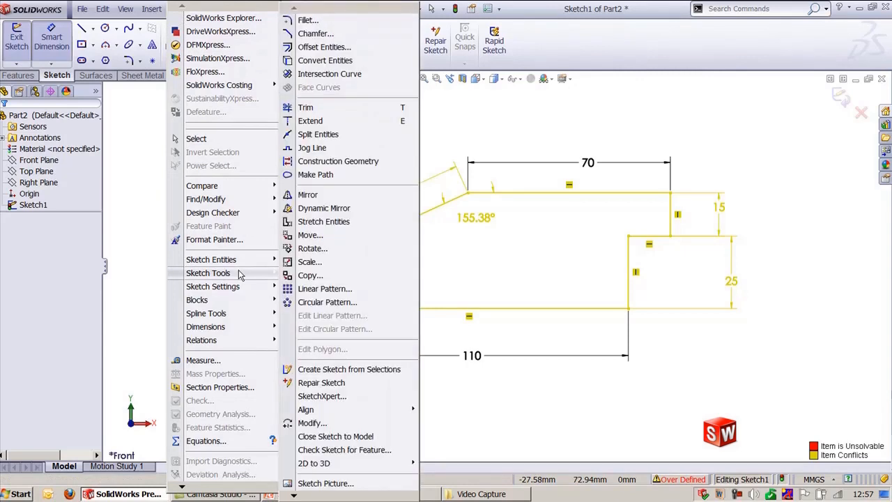
{"action": "left_click", "coordinate": [351, 397]}
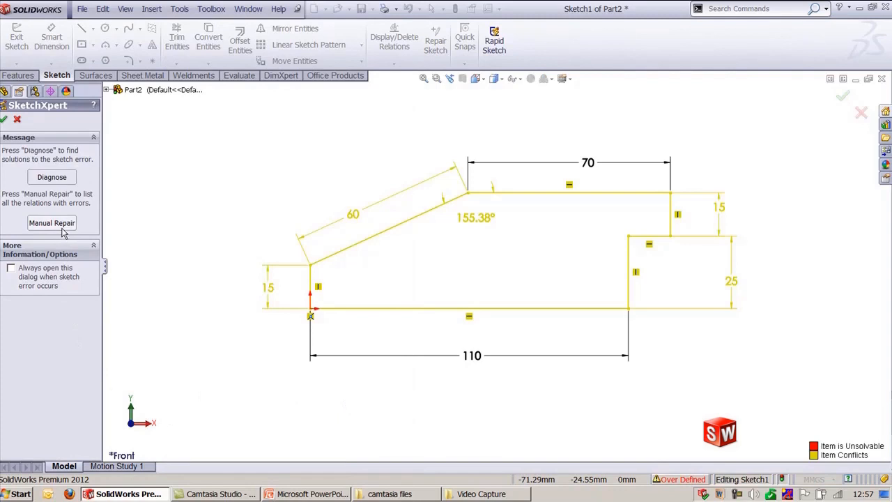
{"action": "left_click", "coordinate": [52, 179]}
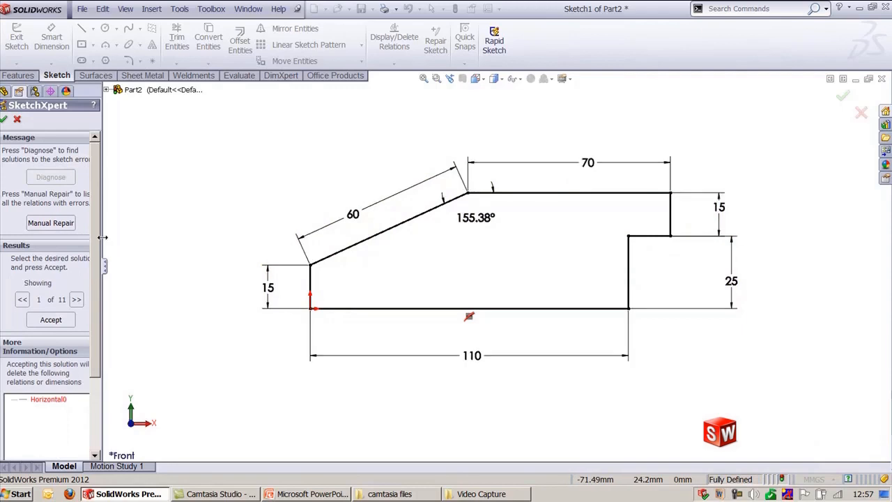
Step: Step through the proposed solutions, then close SketchXpert without accepting any
{"action": "left_click_drag", "start_coordinate": [105, 244], "coordinate": [165, 244]}
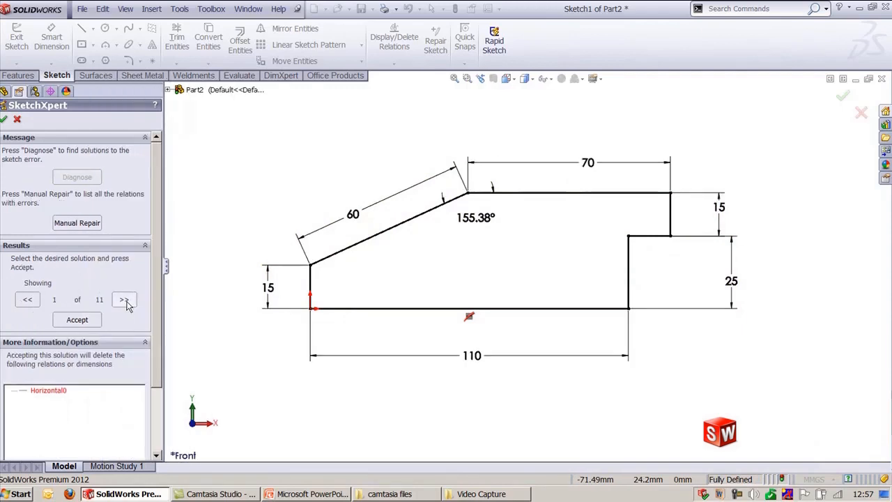
{"action": "left_click", "coordinate": [124, 300]}
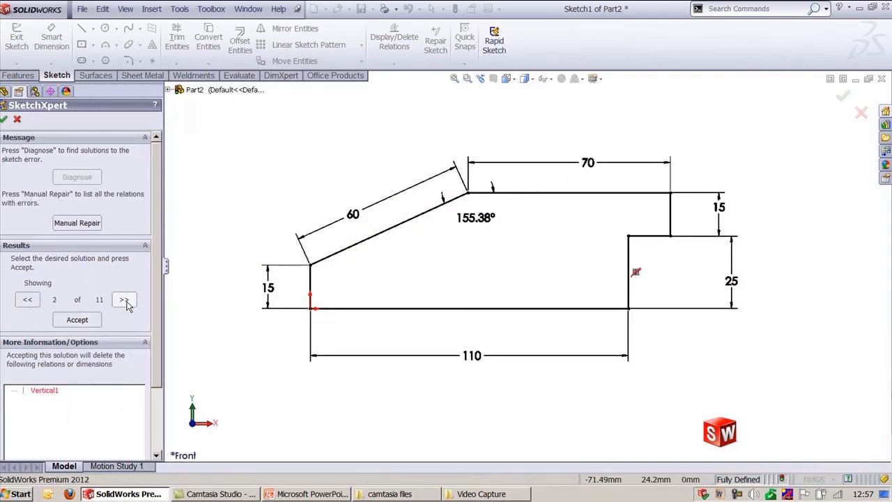
{"action": "left_click", "coordinate": [124, 300]}
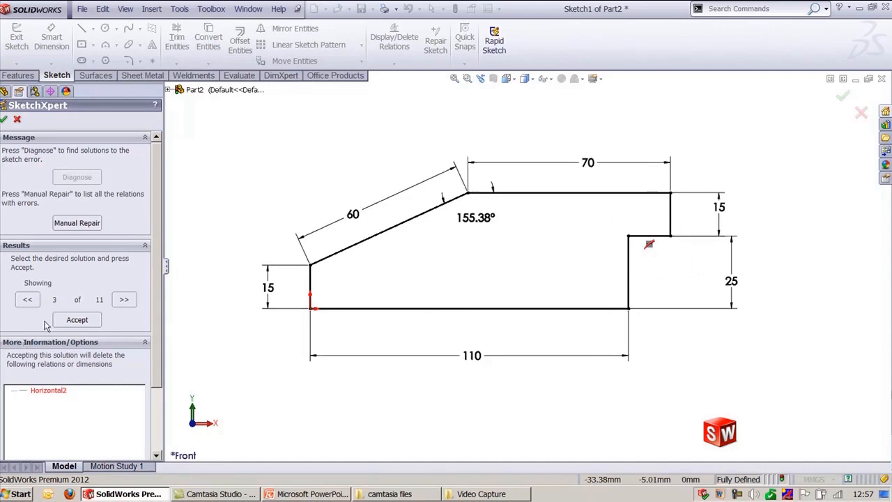
{"action": "left_click", "coordinate": [121, 305]}
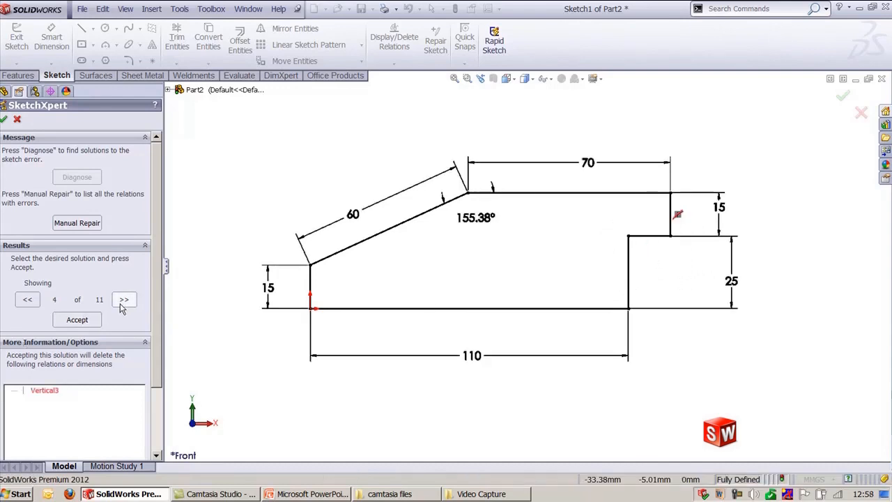
{"action": "left_click", "coordinate": [122, 301]}
{"action": "left_click", "coordinate": [123, 301]}
{"action": "left_click", "coordinate": [123, 301]}
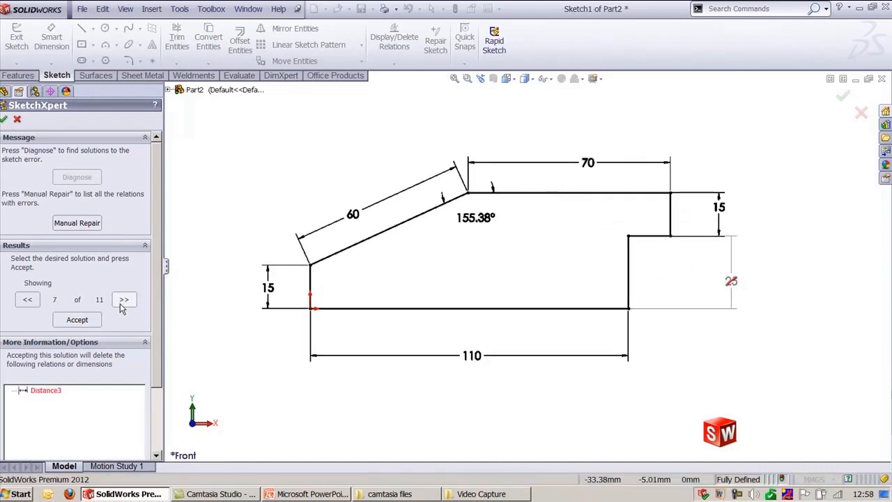
{"action": "left_click", "coordinate": [122, 301]}
{"action": "left_click", "coordinate": [123, 301]}
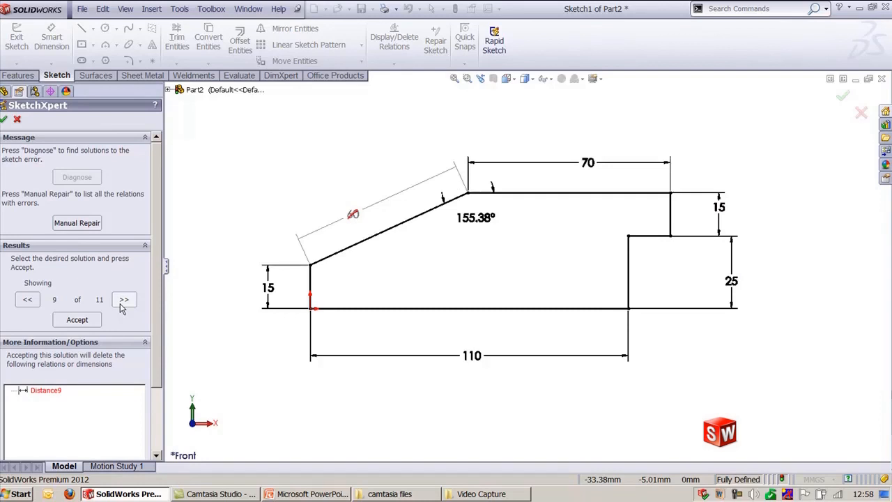
{"action": "left_click", "coordinate": [3, 120]}
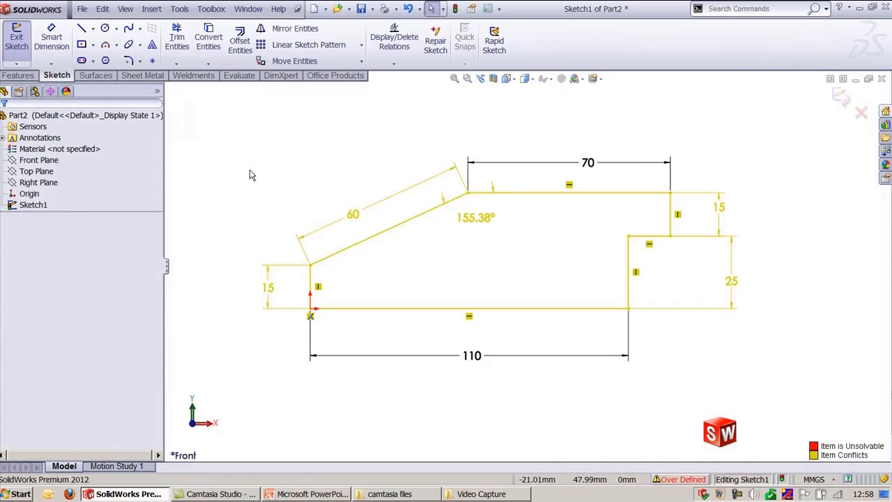
Step: Reopen SketchXpert and diagnose the over-defined sketch again
{"action": "left_click", "coordinate": [179, 9]}
{"action": "mouse_move", "coordinate": [259, 282]}
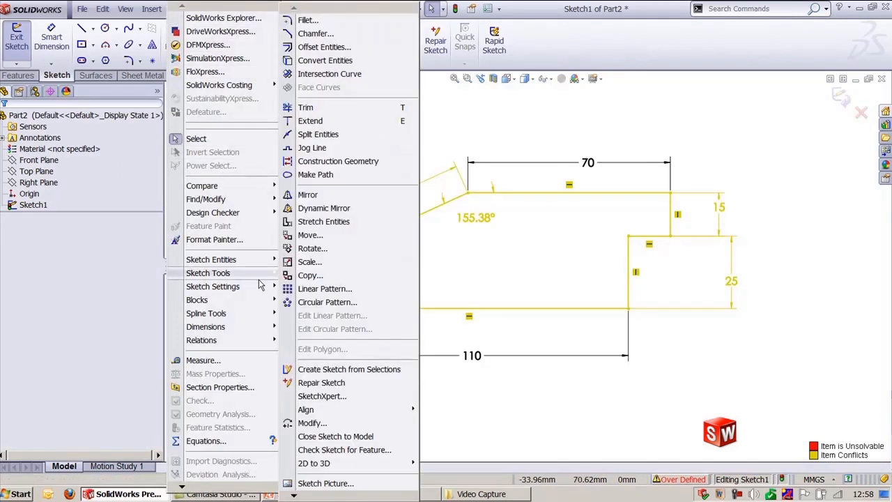
{"action": "left_click", "coordinate": [322, 396]}
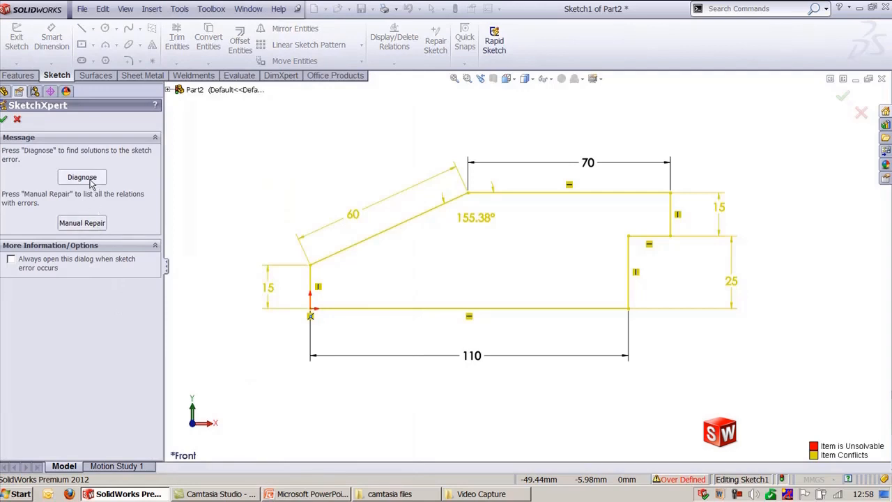
{"action": "left_click", "coordinate": [92, 178]}
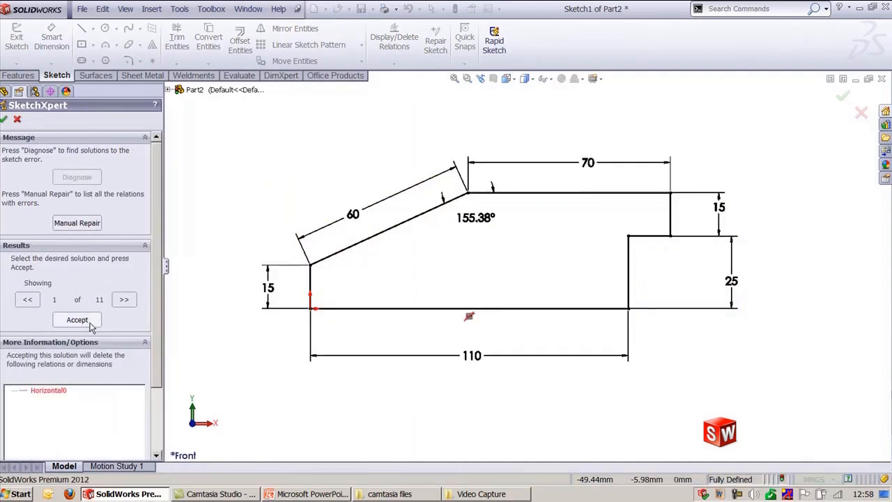
Step: Accept the solution that deletes the slanted line's 60 mm dimension and close SketchXpert
{"action": "left_click", "coordinate": [124, 299]}
{"action": "left_click", "coordinate": [125, 300]}
{"action": "left_click", "coordinate": [124, 300]}
{"action": "left_click", "coordinate": [124, 300]}
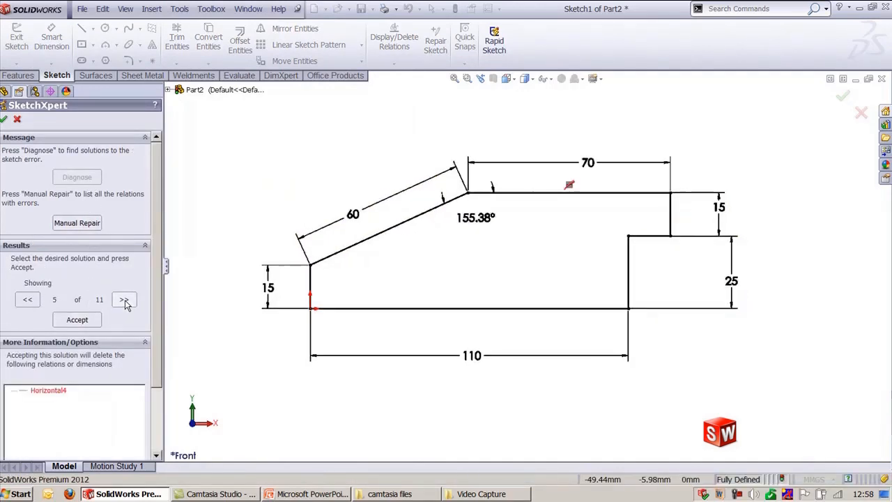
{"action": "left_click", "coordinate": [124, 300]}
{"action": "left_click", "coordinate": [124, 300]}
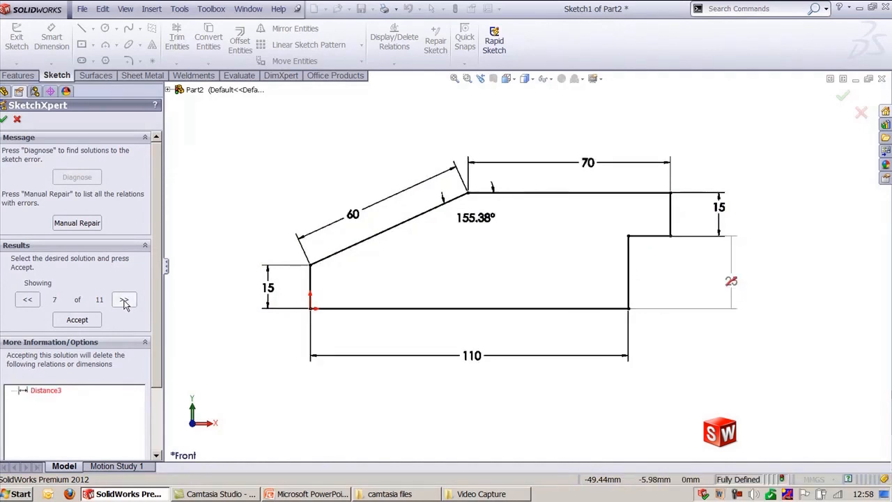
{"action": "left_click", "coordinate": [124, 300]}
{"action": "left_click", "coordinate": [124, 300]}
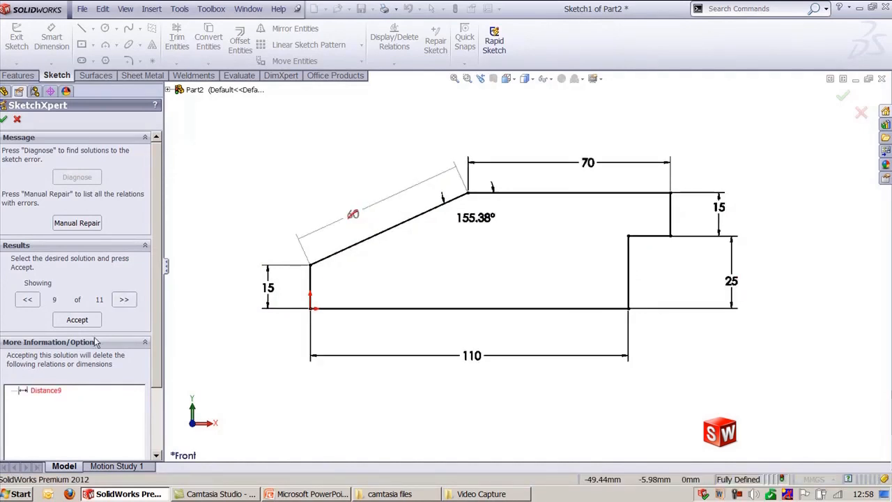
{"action": "left_click", "coordinate": [69, 320]}
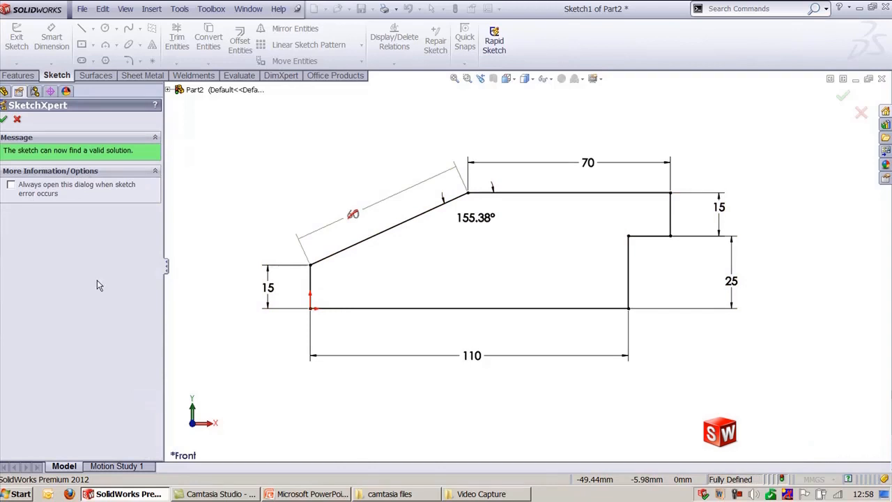
{"action": "left_click", "coordinate": [3, 118]}
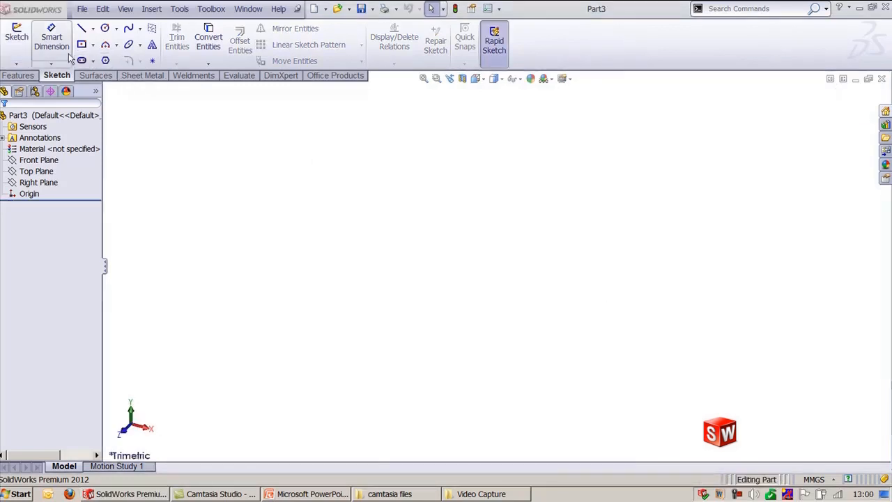
{"action": "left_click", "coordinate": [17, 62]}
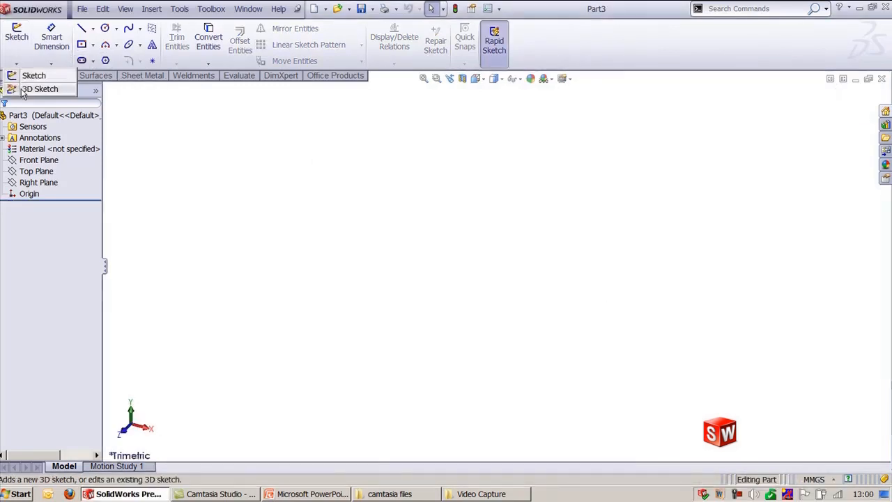
{"action": "left_click", "coordinate": [24, 90]}
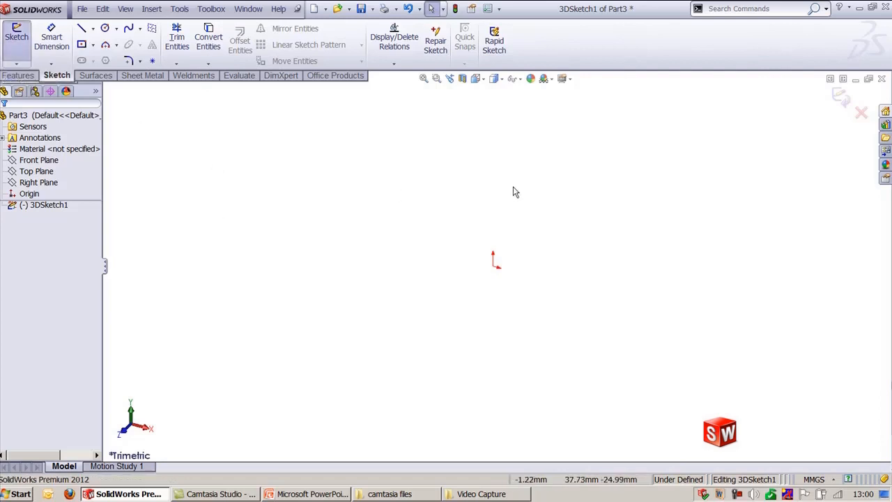
{"action": "left_click", "coordinate": [862, 112]}
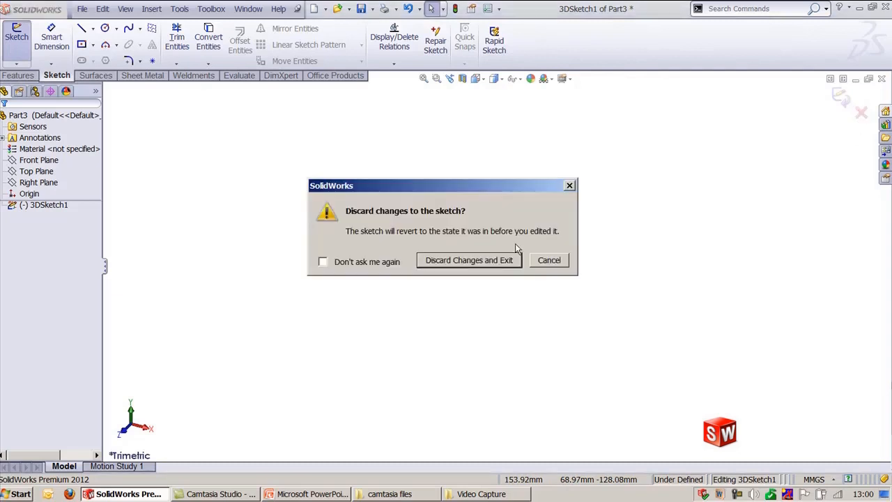
{"action": "left_click", "coordinate": [480, 262]}
Step: Start a 3D sketch and draw a connected chain of four lines from the origin, switching sketch planes between segments
{"action": "left_click", "coordinate": [16, 64]}
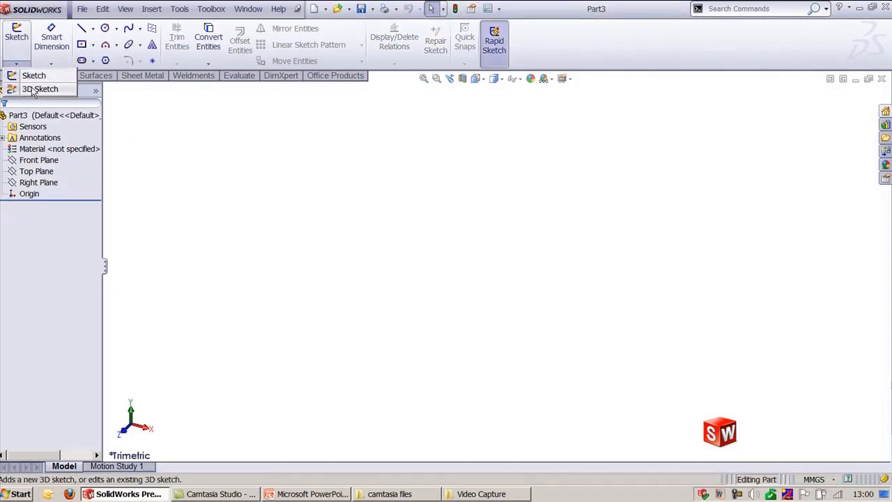
{"action": "left_click", "coordinate": [40, 89]}
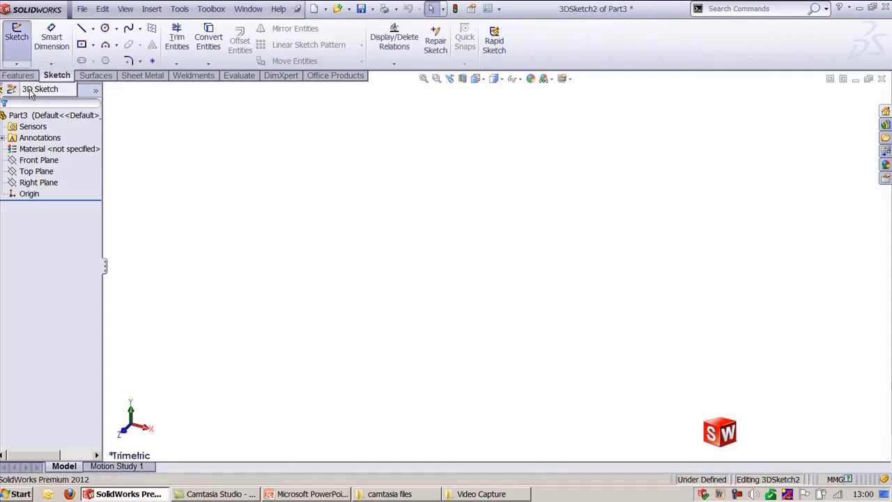
{"action": "left_click", "coordinate": [83, 30]}
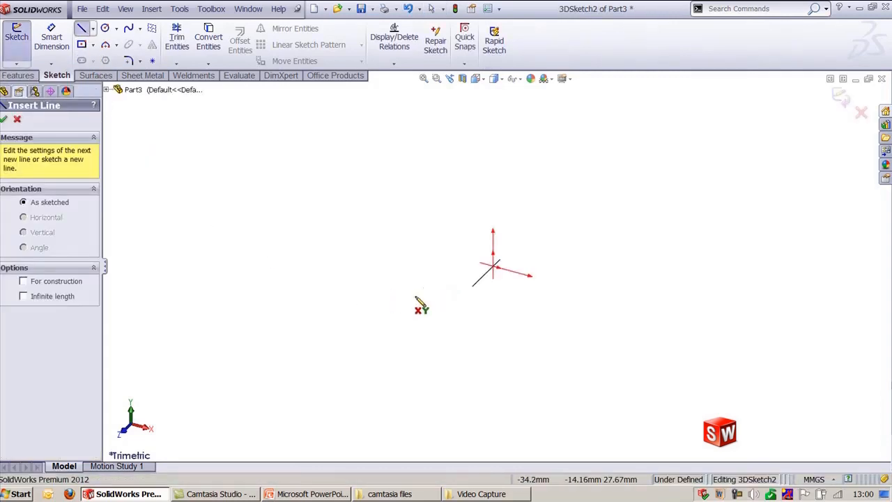
{"action": "left_click", "coordinate": [447, 306]}
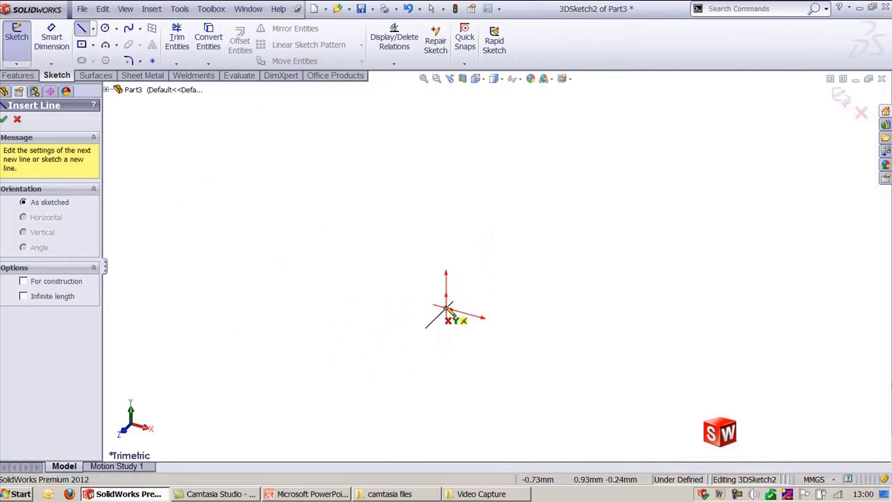
{"action": "left_click", "coordinate": [449, 308]}
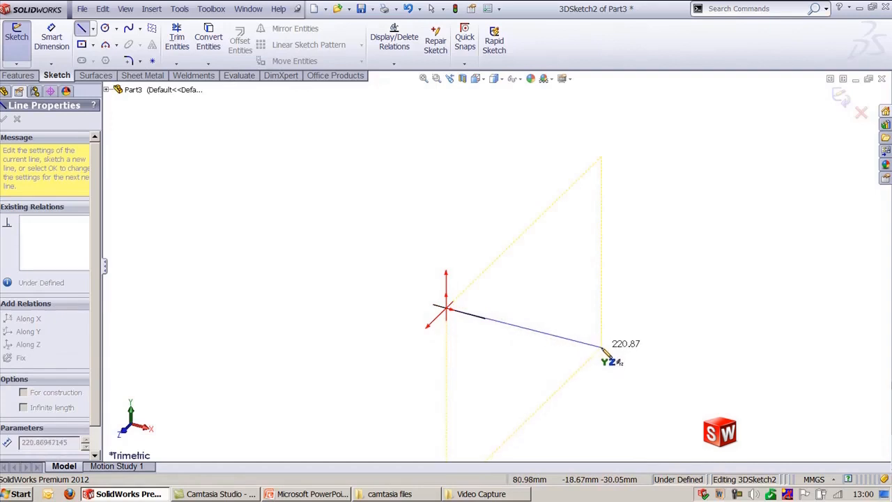
{"action": "key", "text": "Tab"}
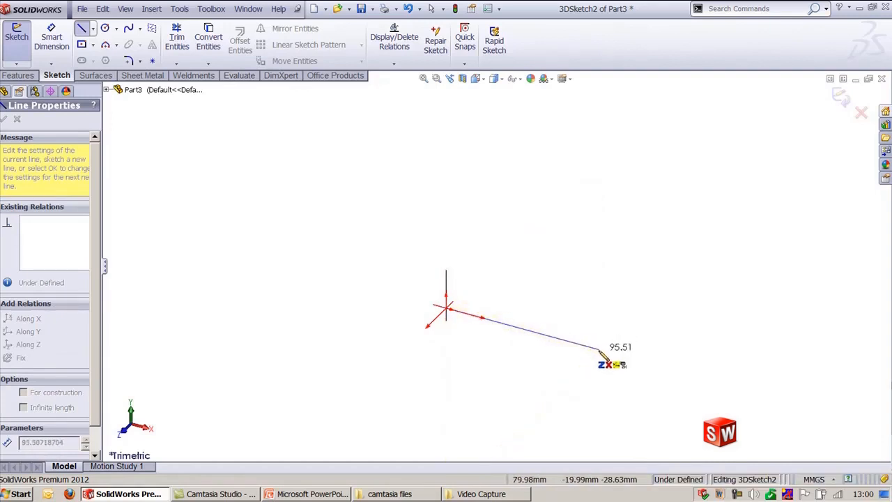
{"action": "left_click", "coordinate": [599, 349]}
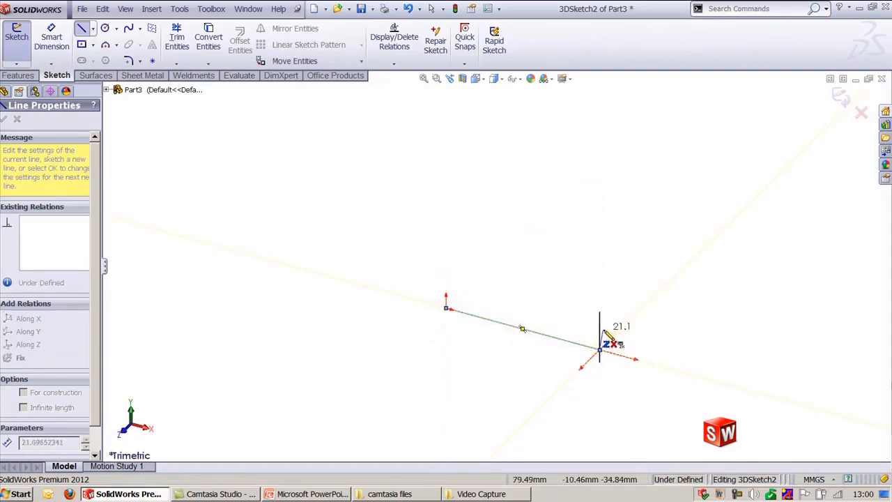
{"action": "left_click", "coordinate": [527, 420]}
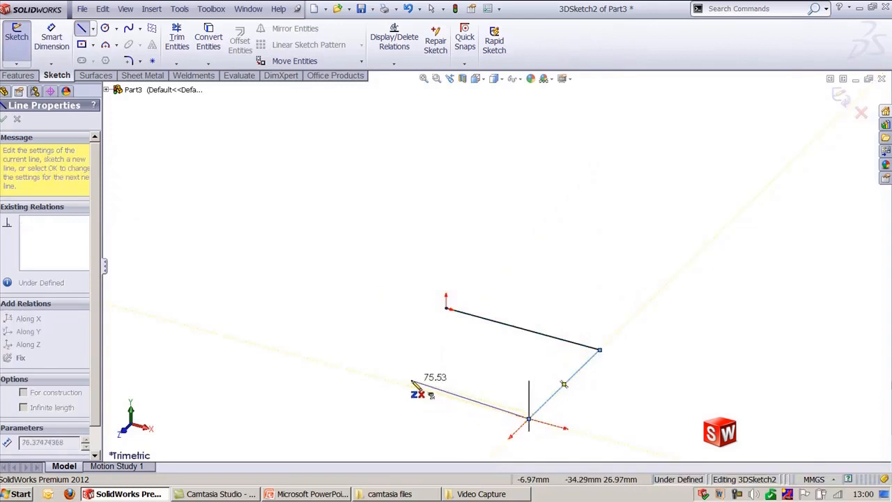
{"action": "left_click", "coordinate": [373, 376]}
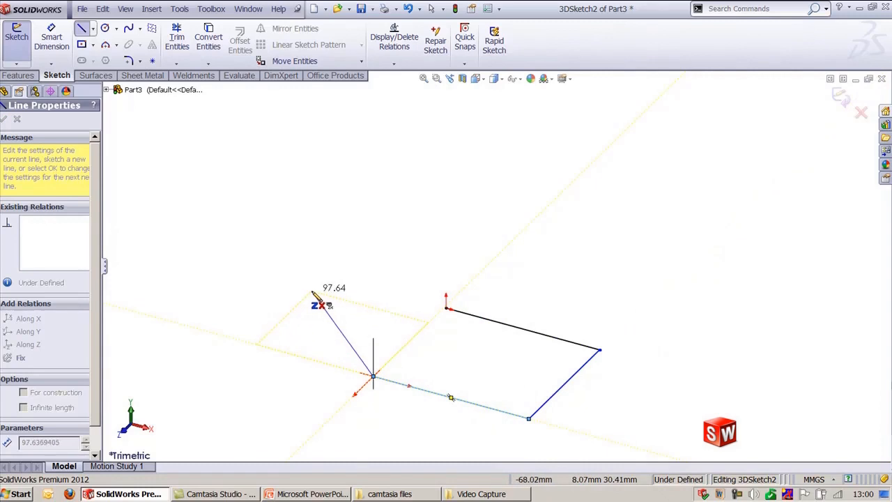
{"action": "mouse_move", "coordinate": [318, 302]}
{"action": "middle_mouse_down"}
{"action": "mouse_move", "coordinate": [341, 292]}
{"action": "mouse_move", "coordinate": [330, 305]}
{"action": "middle_mouse_up"}
{"action": "key", "text": "Tab"}
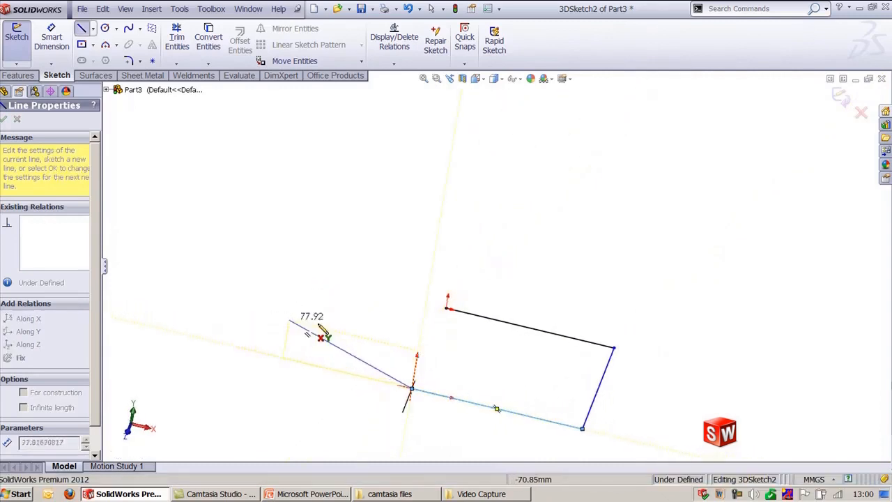
{"action": "left_click", "coordinate": [367, 285]}
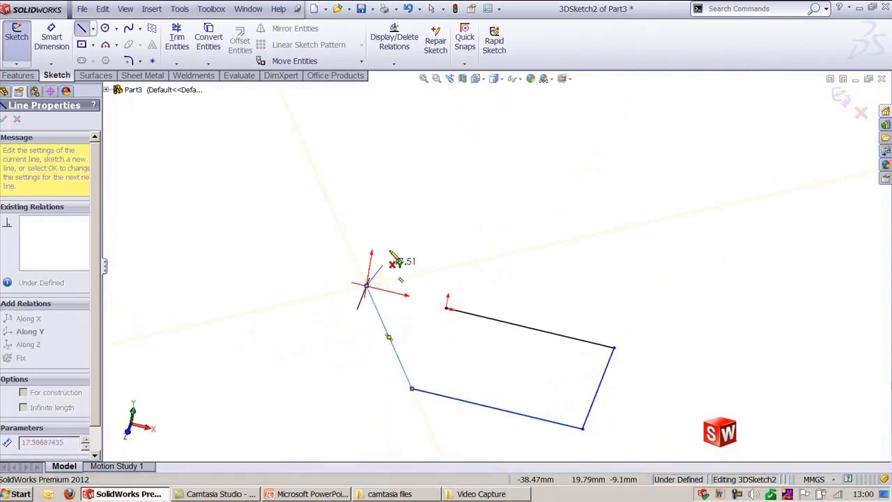
{"action": "middle_click_drag", "start_coordinate": [377, 224], "coordinate": [361, 225]}
{"action": "key", "text": "Escape"}
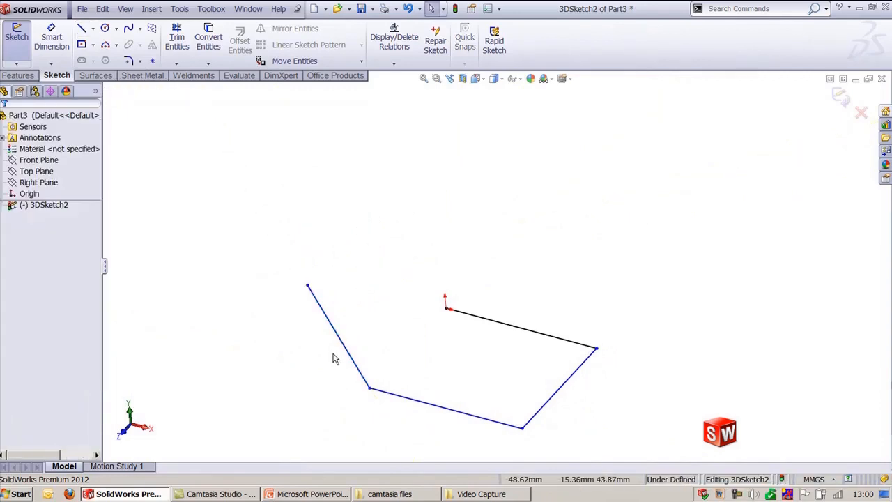
Step: Connect the free endpoint of the separate slanted line to the sketch origin
{"action": "left_click_drag", "start_coordinate": [346, 350], "coordinate": [396, 247], "text": "ctrl"}
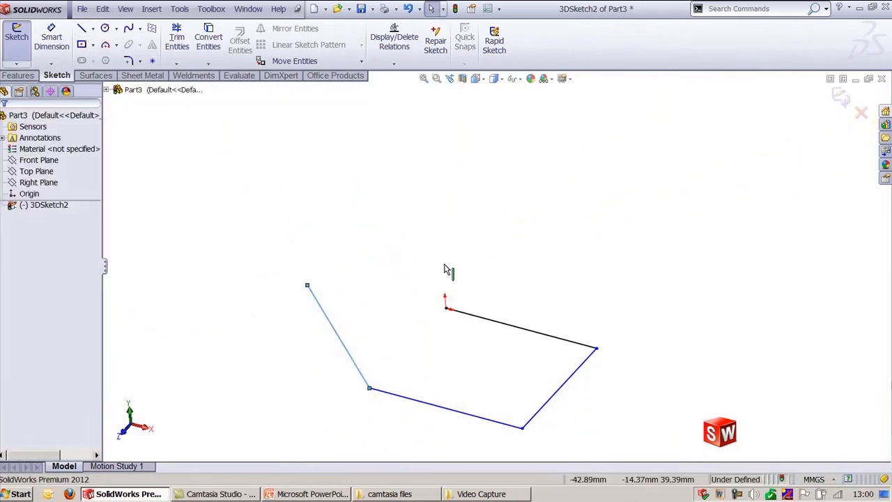
{"action": "left_click", "coordinate": [419, 286]}
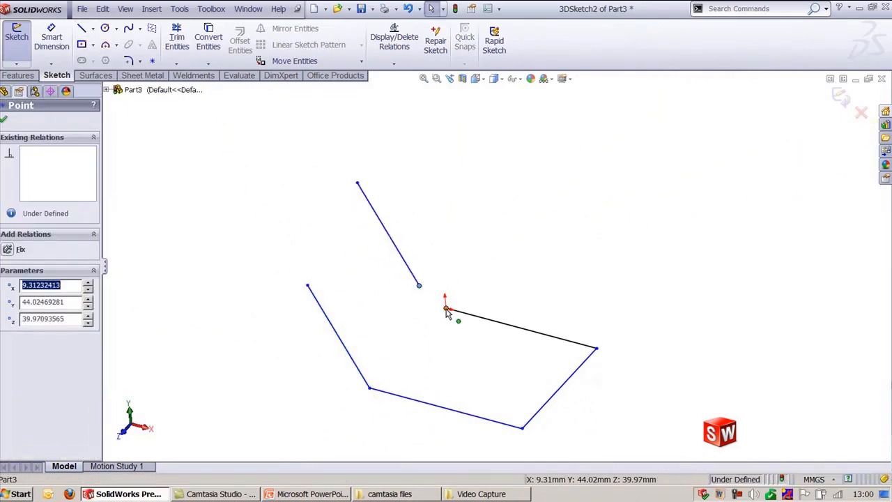
{"action": "left_click", "coordinate": [446, 309], "text": "ctrl"}
{"action": "left_click", "coordinate": [511, 269]}
{"action": "left_click", "coordinate": [500, 227]}
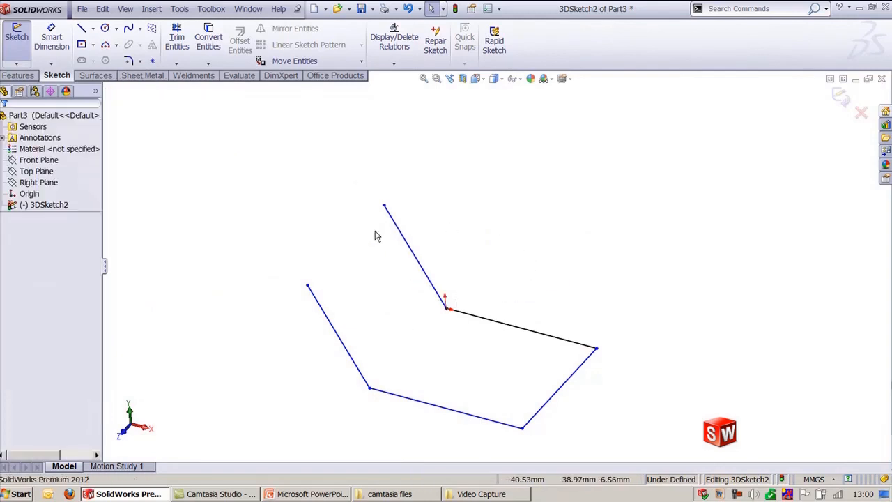
Step: Draw a line joining the two open endpoints to close the profile
{"action": "key", "text": "l"}
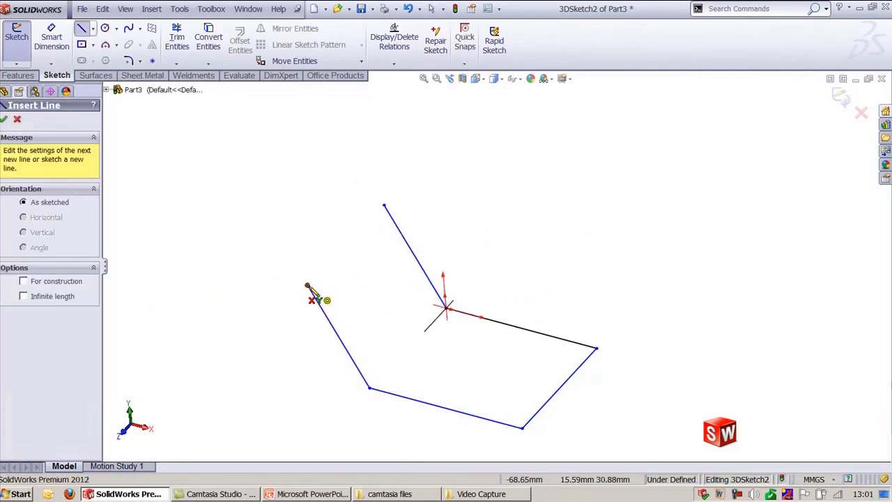
{"action": "left_click", "coordinate": [308, 286]}
{"action": "left_click", "coordinate": [384, 205]}
{"action": "key", "text": "Escape"}
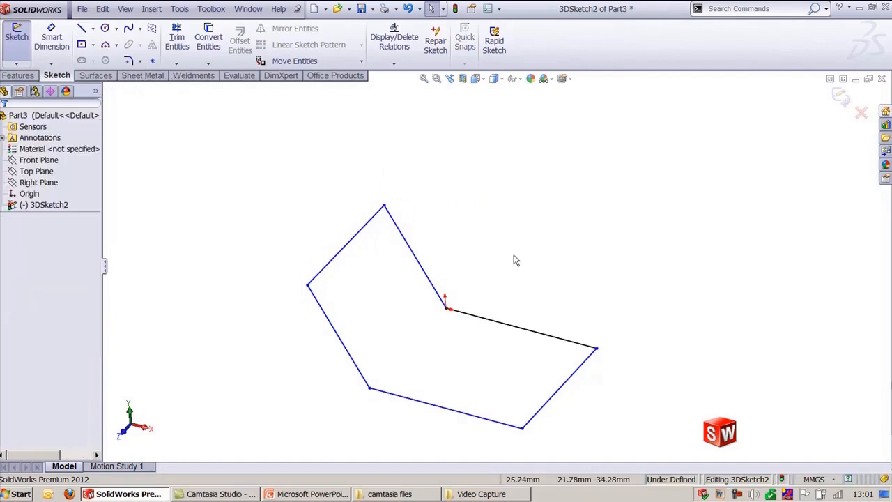
Step: Dimension the short end line opposite the origin as 85 mm
{"action": "middle_click_drag", "start_coordinate": [506, 246], "coordinate": [506, 189], "text": "ctrl"}
{"action": "key", "text": "d"}
{"action": "left_click", "coordinate": [543, 349]}
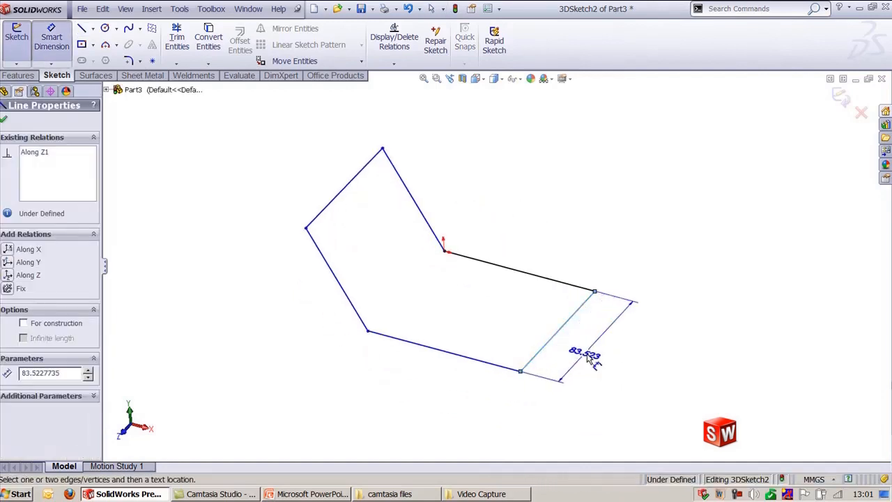
{"action": "left_click", "coordinate": [598, 354]}
{"action": "type", "text": "85"}
{"action": "key", "text": "Return"}
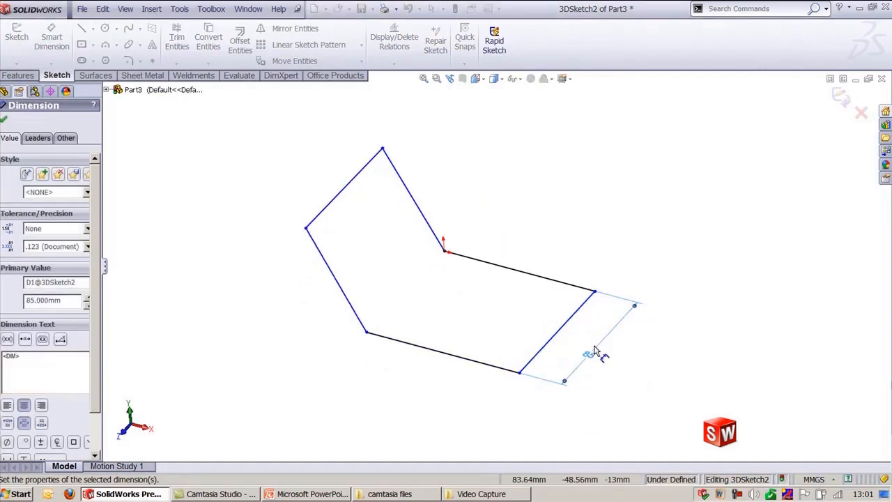
Step: Dimension the lower long line as 95 mm
{"action": "left_click", "coordinate": [430, 353]}
{"action": "left_click", "coordinate": [407, 389]}
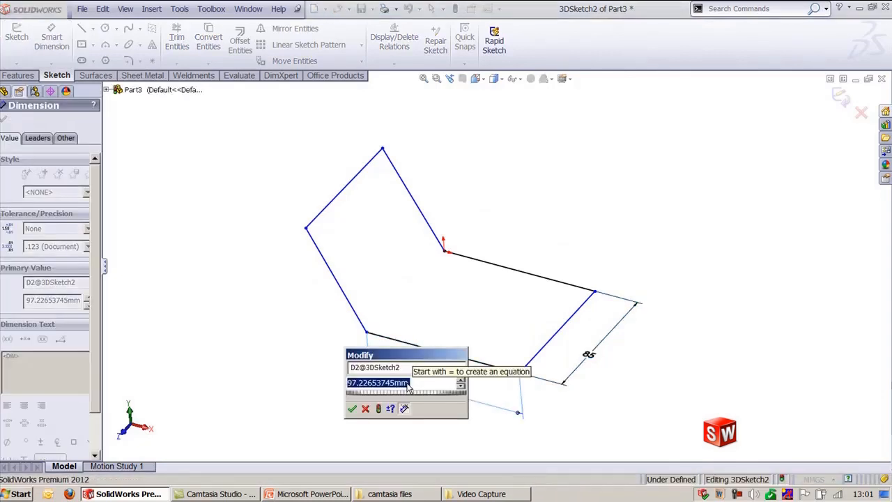
{"action": "type", "text": "95"}
{"action": "key", "text": "Return"}
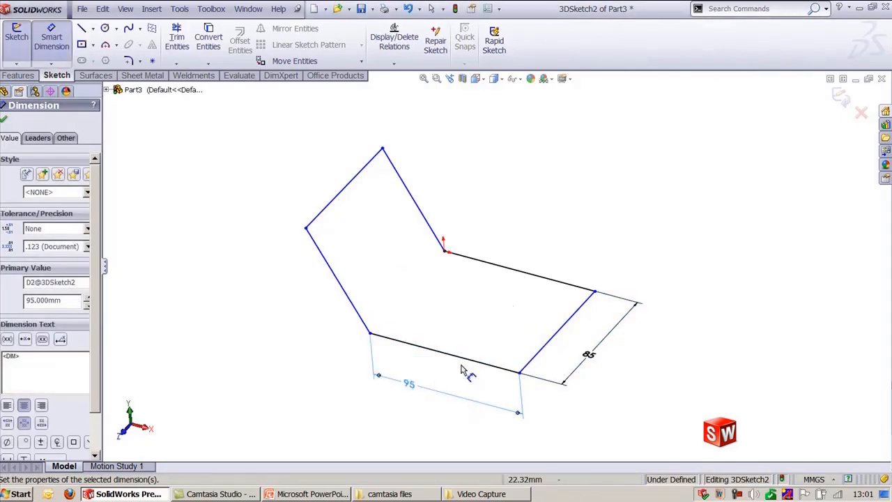
{"action": "key", "text": "Escape"}
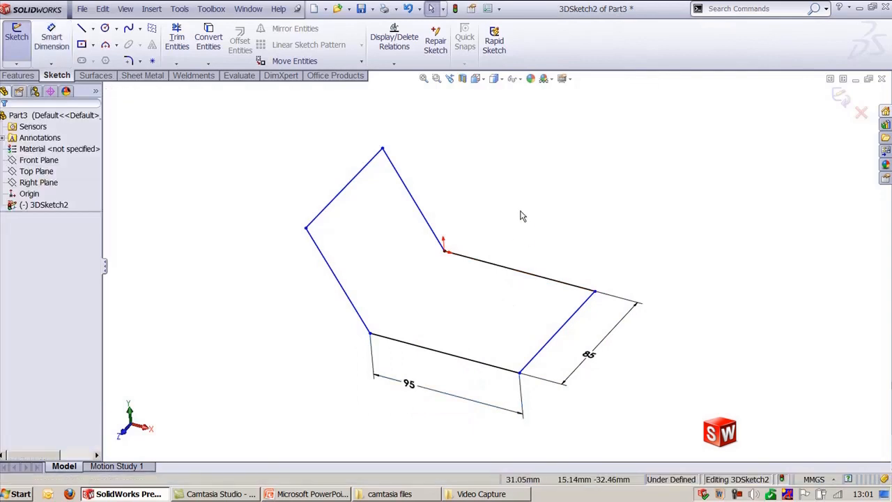
Step: Make the line starting at the origin equal in length to the 95 mm line
{"action": "left_click", "coordinate": [446, 354]}
{"action": "left_click", "coordinate": [526, 273], "text": "ctrl"}
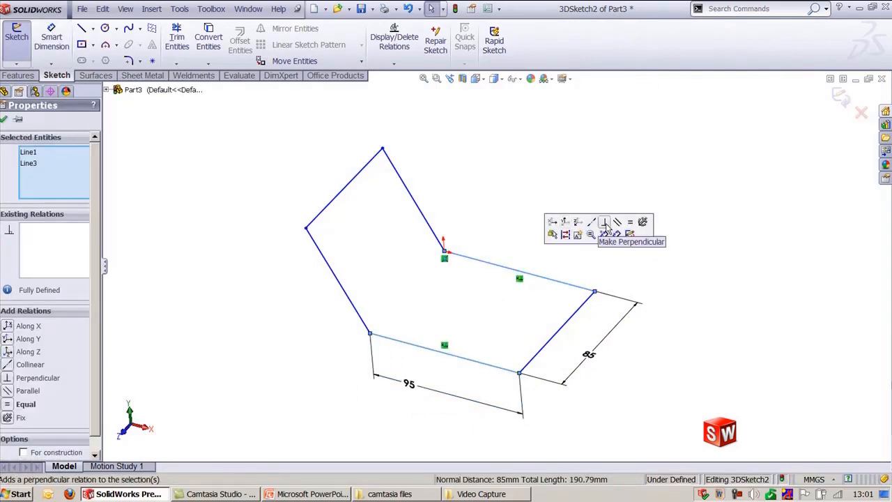
{"action": "left_click", "coordinate": [630, 224]}
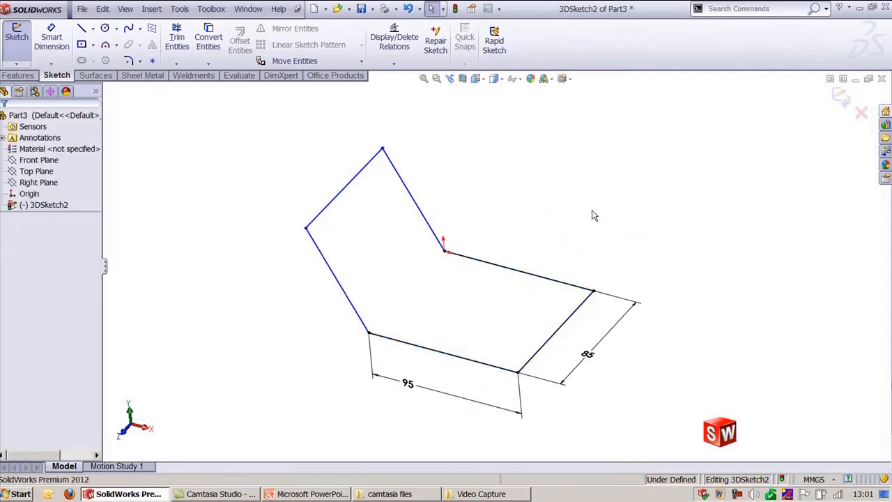
Step: Select the two lines meeting at the upper corner and apply a relation between them
{"action": "left_click", "coordinate": [333, 275]}
{"action": "left_click", "coordinate": [410, 197], "text": "ctrl"}
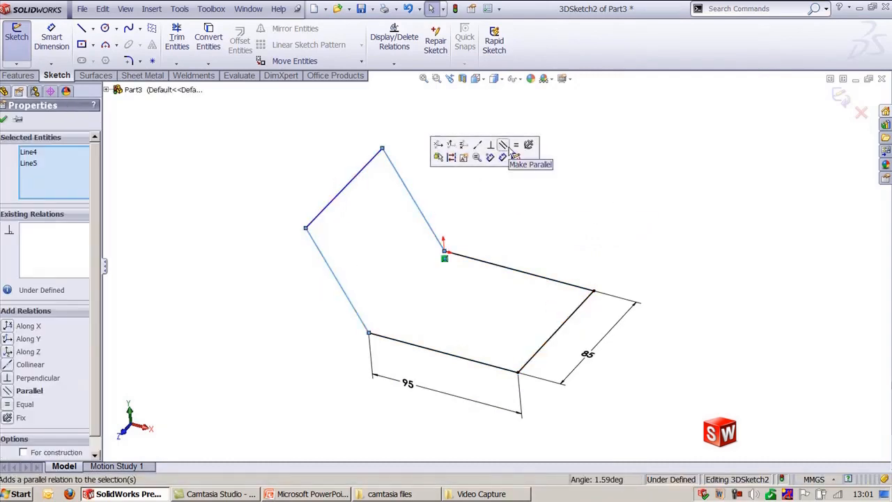
{"action": "left_click", "coordinate": [531, 160]}
{"action": "left_click", "coordinate": [460, 127]}
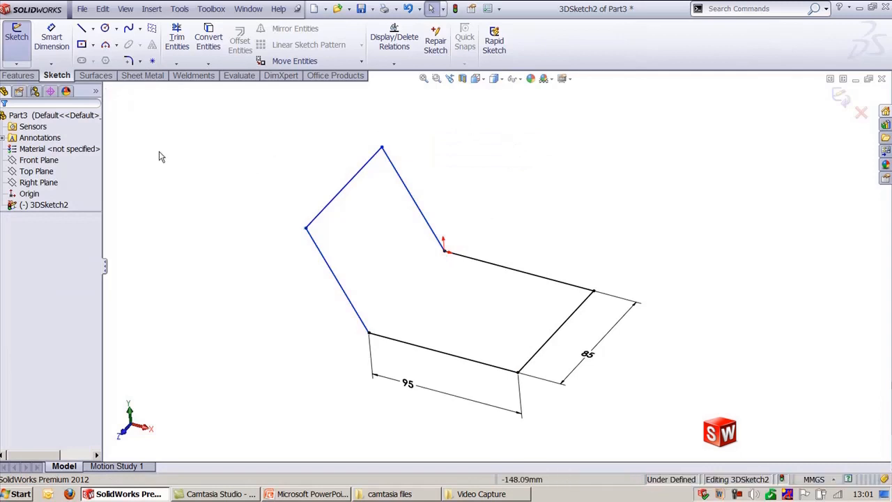
Step: Fillet the two upper-left corners of the profile with a 10 mm sketch fillet
{"action": "left_click", "coordinate": [128, 61]}
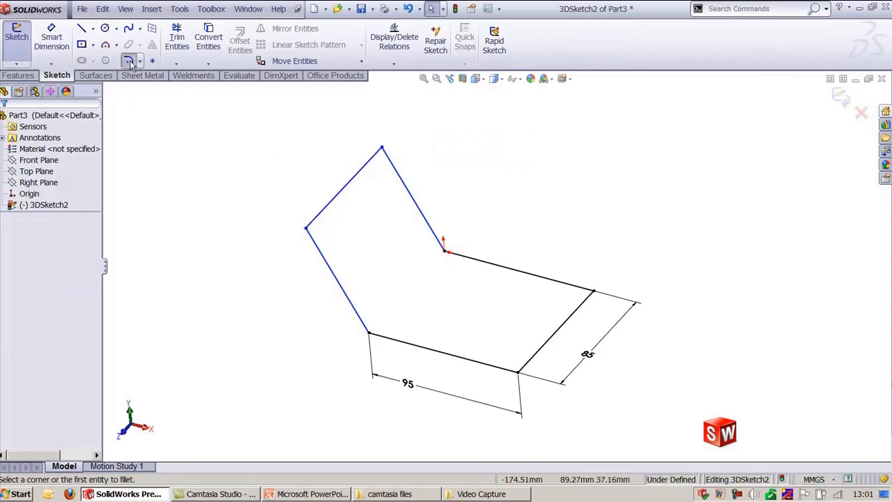
{"action": "left_click", "coordinate": [307, 228]}
{"action": "left_click", "coordinate": [496, 258]}
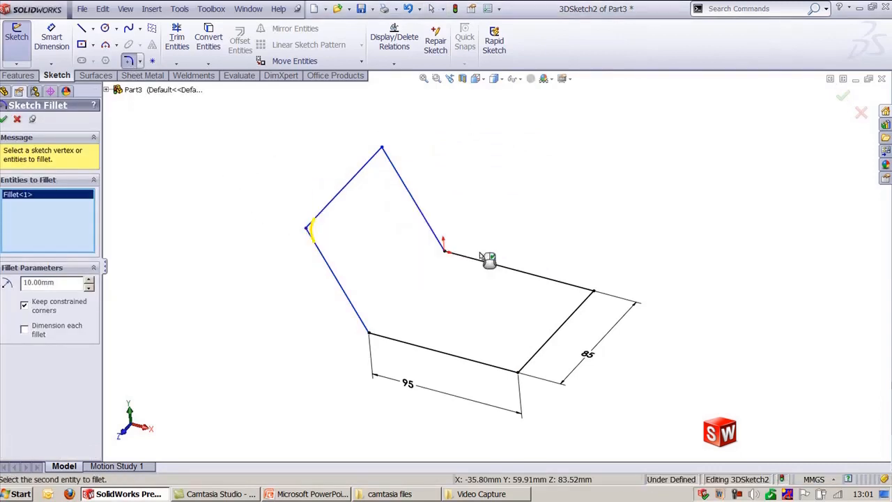
{"action": "left_click", "coordinate": [382, 150]}
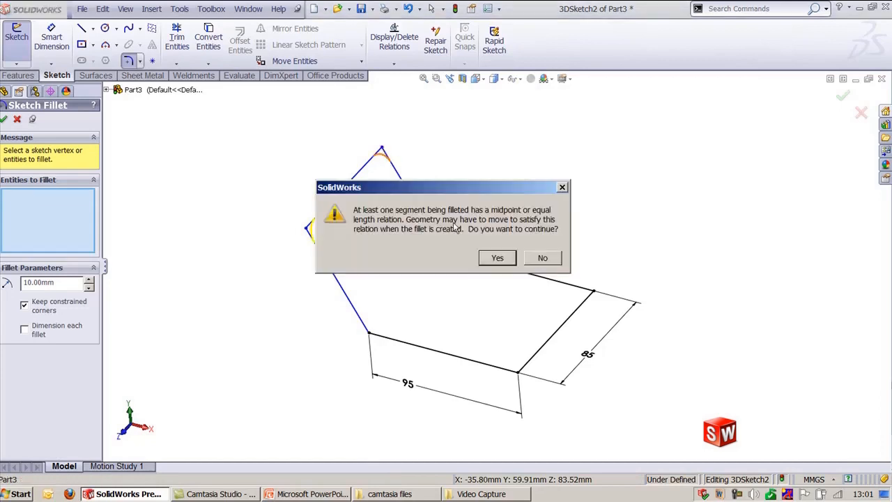
{"action": "left_click", "coordinate": [496, 258]}
{"action": "left_click", "coordinate": [4, 119]}
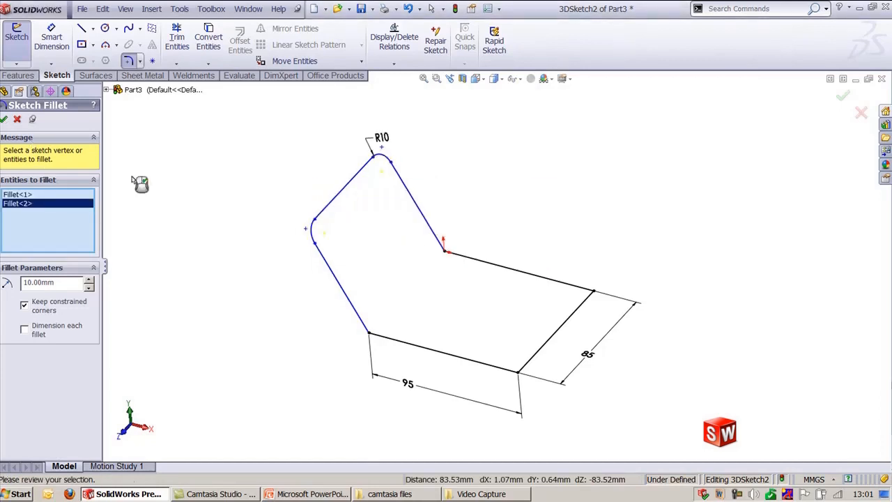
{"action": "left_click", "coordinate": [5, 120]}
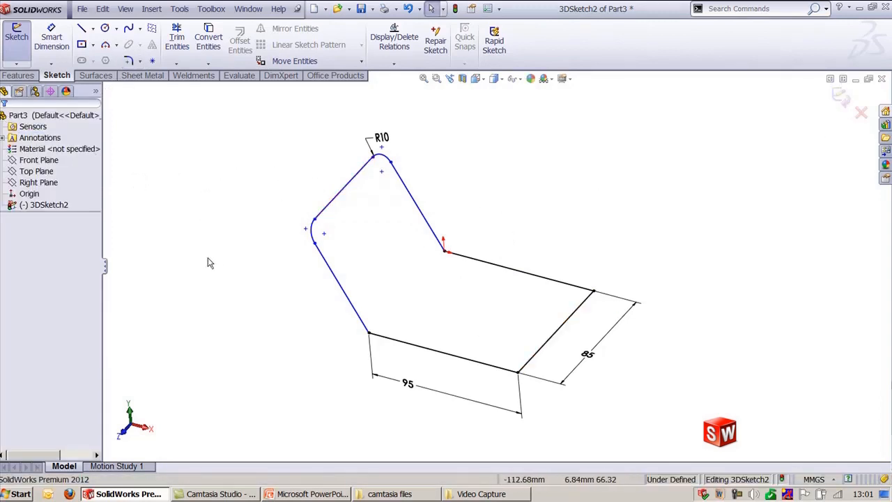
Step: Fillet the lower-left corner and the inner right corner with the 10 mm sketch fillet, accepting the relation warning
{"action": "left_click", "coordinate": [128, 60]}
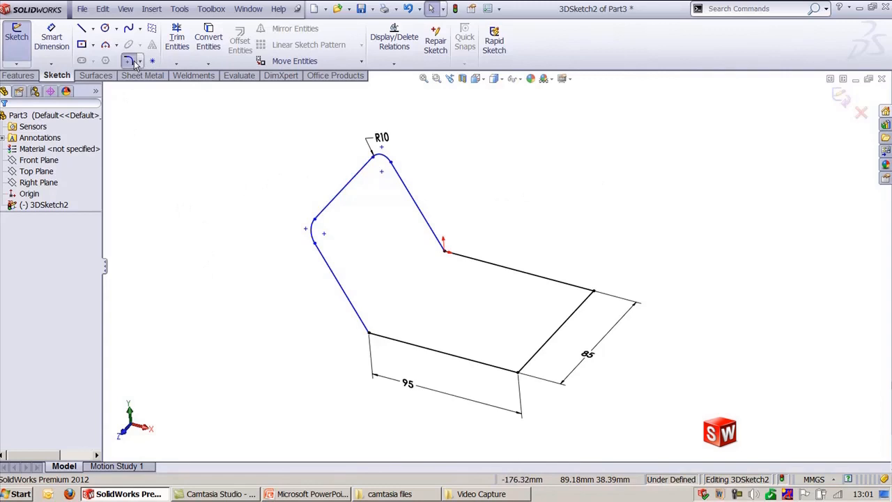
{"action": "left_click", "coordinate": [362, 321]}
{"action": "left_click", "coordinate": [389, 341]}
{"action": "left_click", "coordinate": [499, 255]}
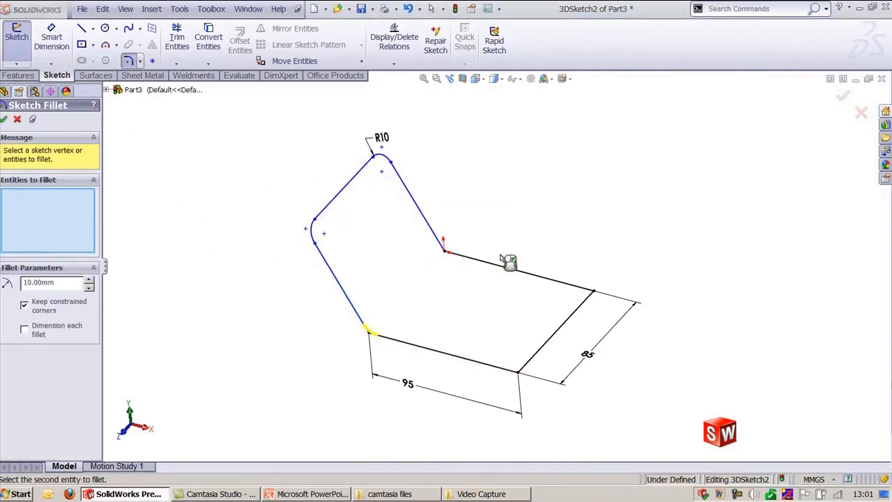
{"action": "left_click", "coordinate": [454, 253]}
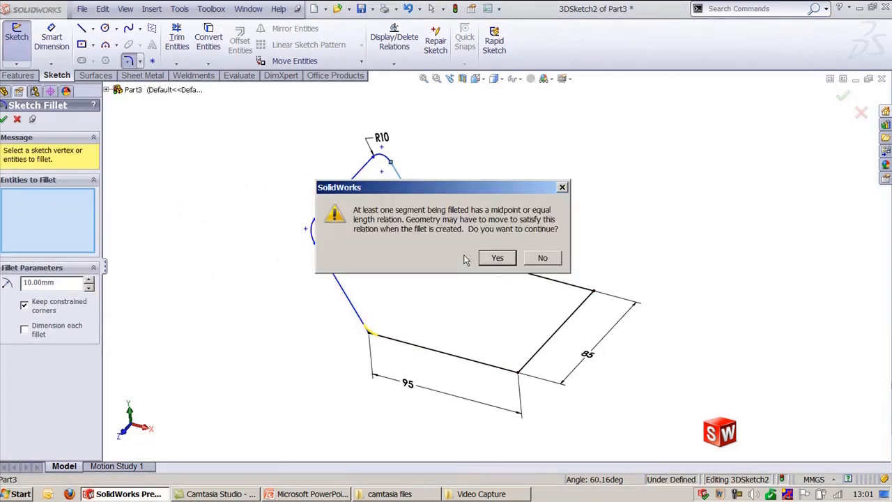
{"action": "left_click", "coordinate": [492, 257]}
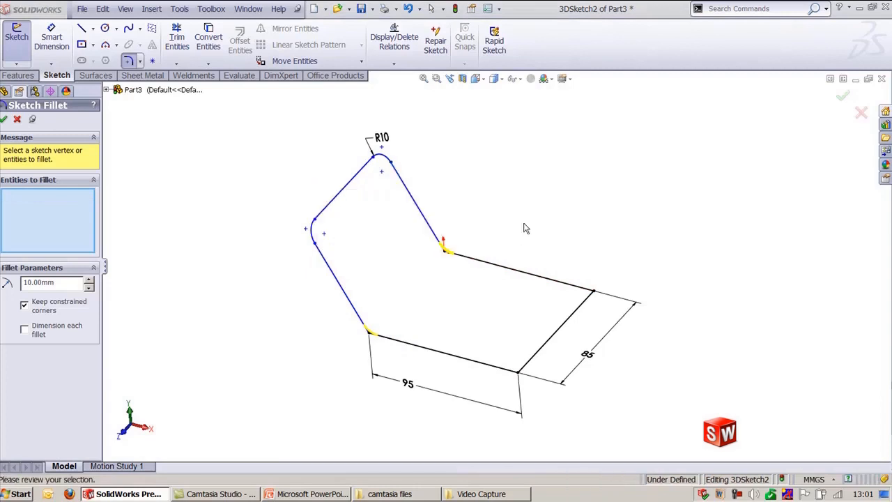
{"action": "left_click", "coordinate": [843, 101]}
Step: Delete the 85 mm line closing the profile and exit the 3D sketch
{"action": "left_click", "coordinate": [590, 294]}
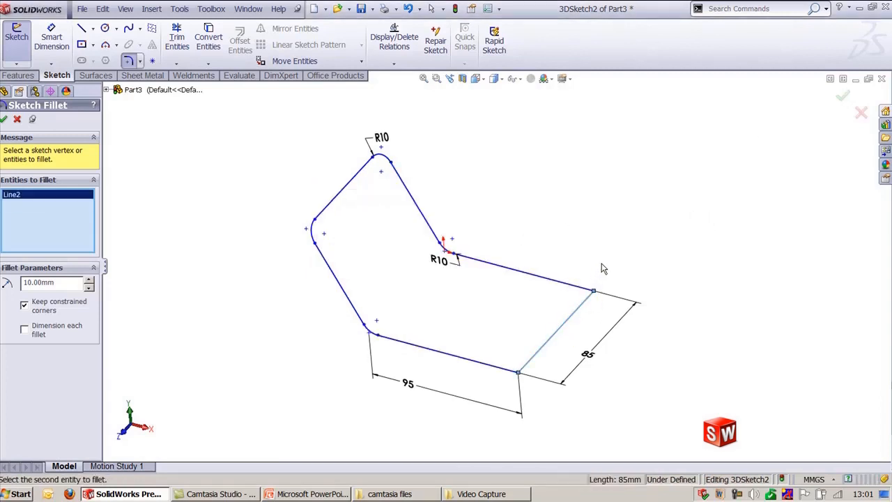
{"action": "left_click", "coordinate": [840, 104]}
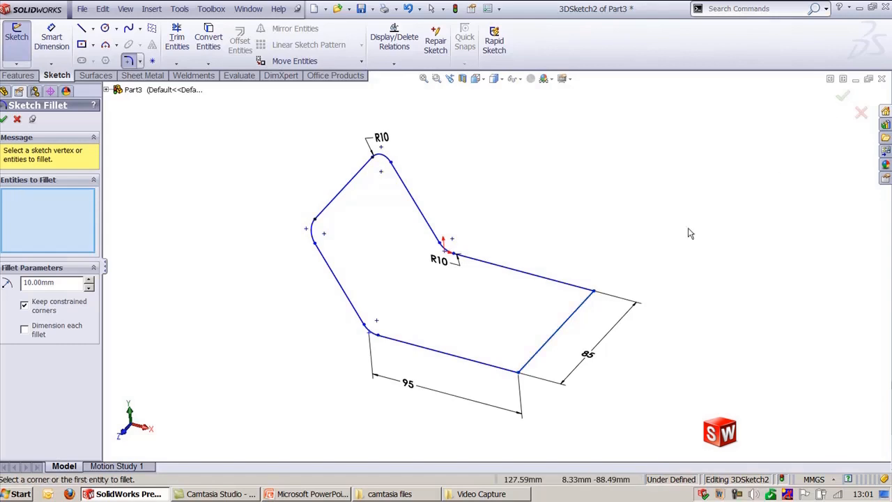
{"action": "left_click", "coordinate": [4, 120]}
{"action": "left_click", "coordinate": [548, 341]}
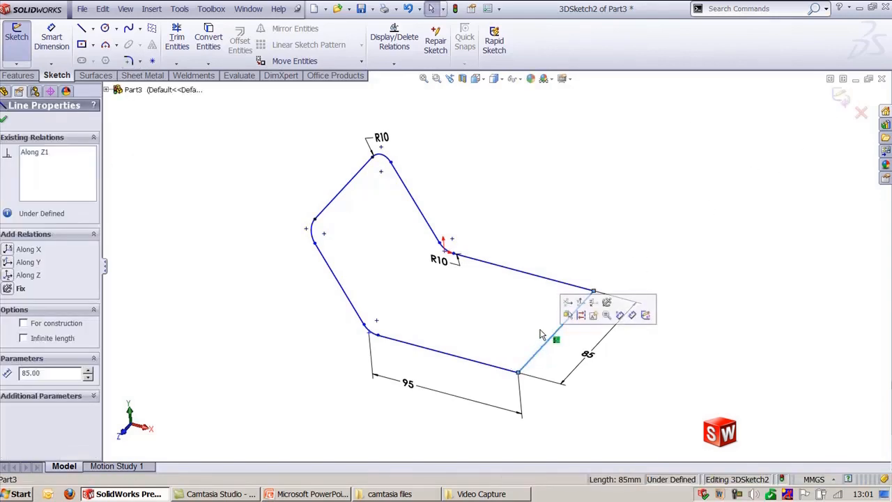
{"action": "left_click", "coordinate": [644, 261]}
{"action": "left_click", "coordinate": [839, 99]}
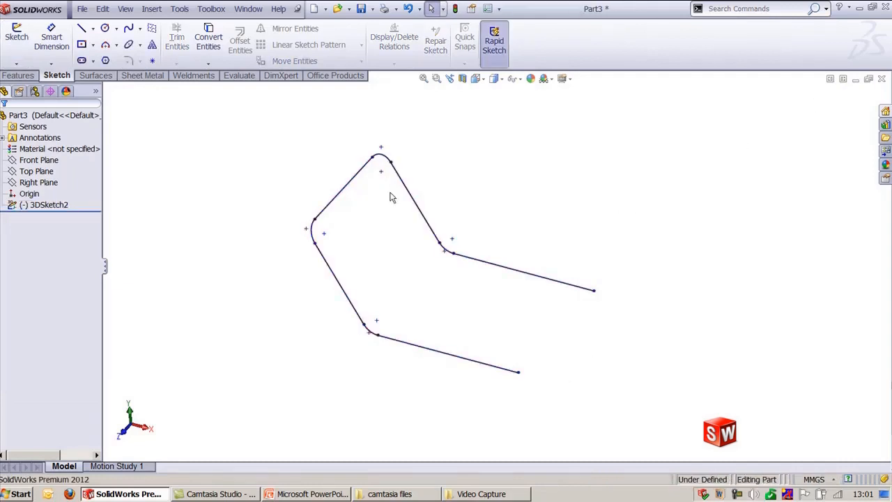
Step: Create a reference plane through the end of the upper long line, referencing the line and its endpoint
{"action": "left_click", "coordinate": [19, 75]}
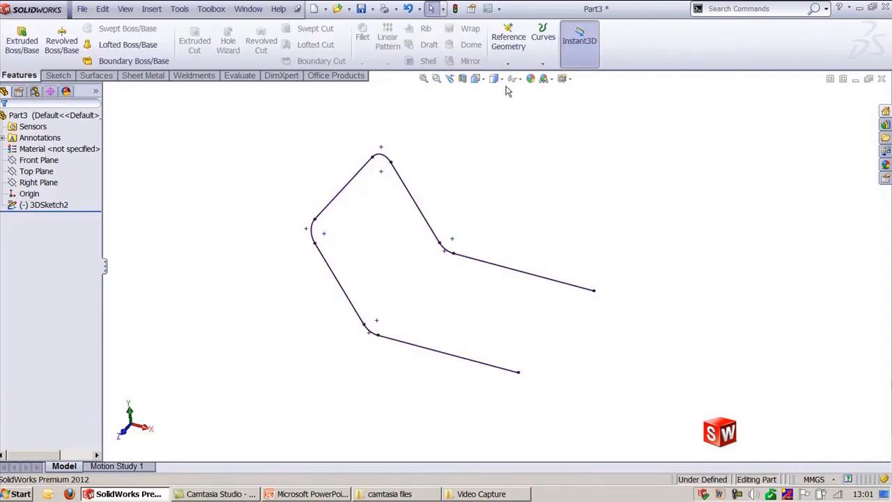
{"action": "left_click", "coordinate": [508, 63]}
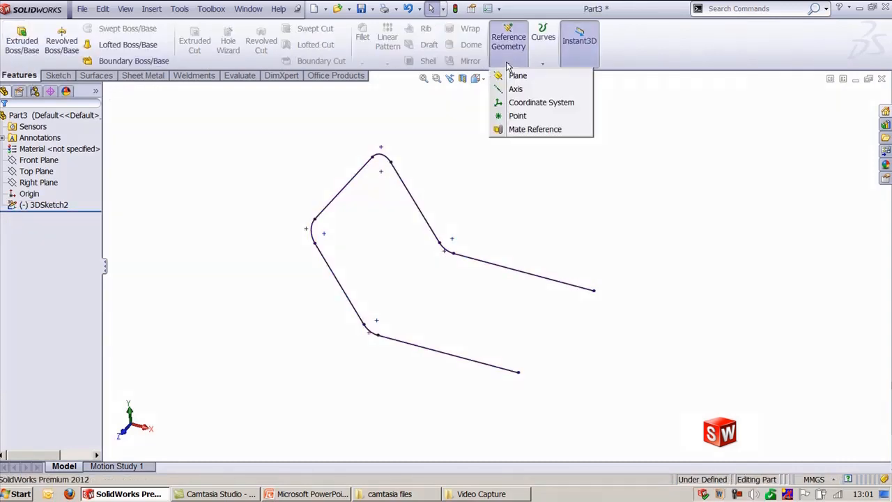
{"action": "left_click", "coordinate": [575, 288]}
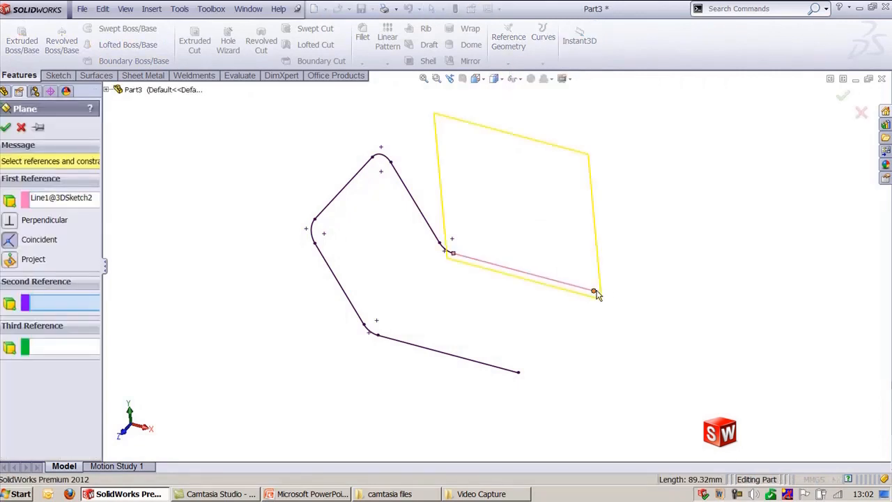
{"action": "left_click", "coordinate": [594, 291]}
{"action": "key", "text": "Return"}
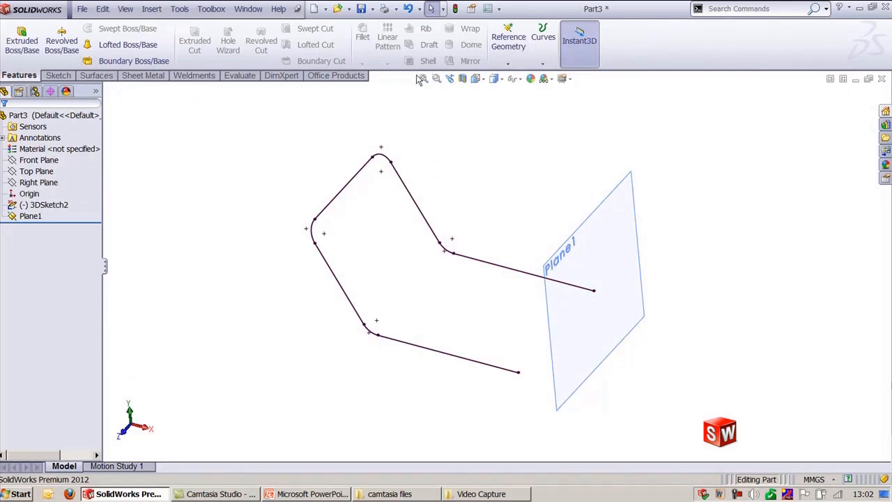
Step: Sketch a small circle on Plane1 centred on the line's endpoint and exit the sketch
{"action": "left_click", "coordinate": [596, 212]}
{"action": "left_click", "coordinate": [622, 202]}
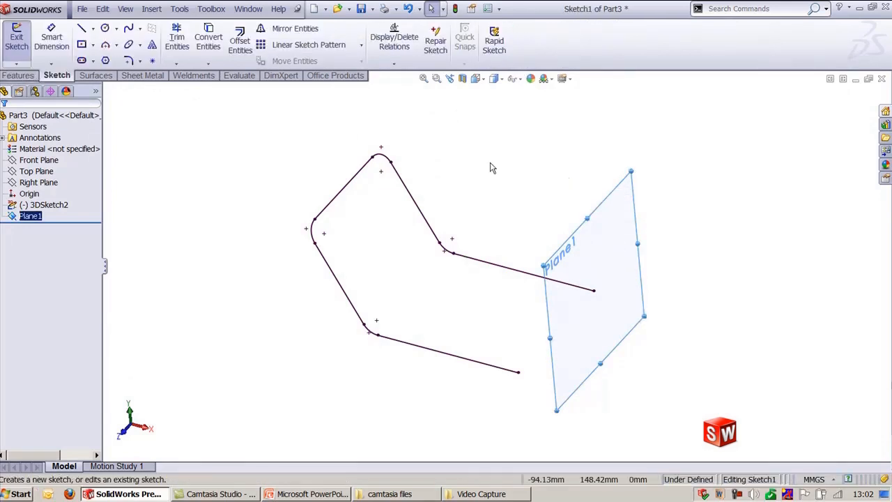
{"action": "right_click_drag", "start_coordinate": [499, 162], "coordinate": [502, 202]}
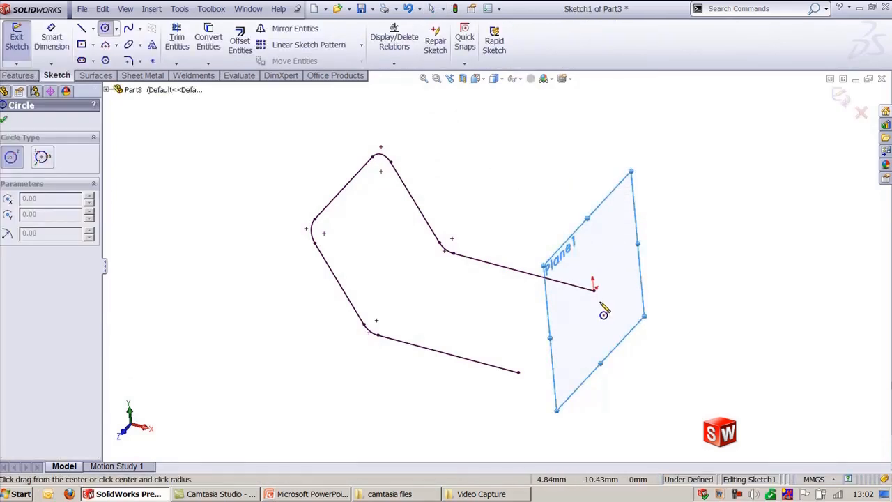
{"action": "left_click", "coordinate": [593, 291]}
{"action": "left_click", "coordinate": [597, 299]}
{"action": "key", "text": "Escape"}
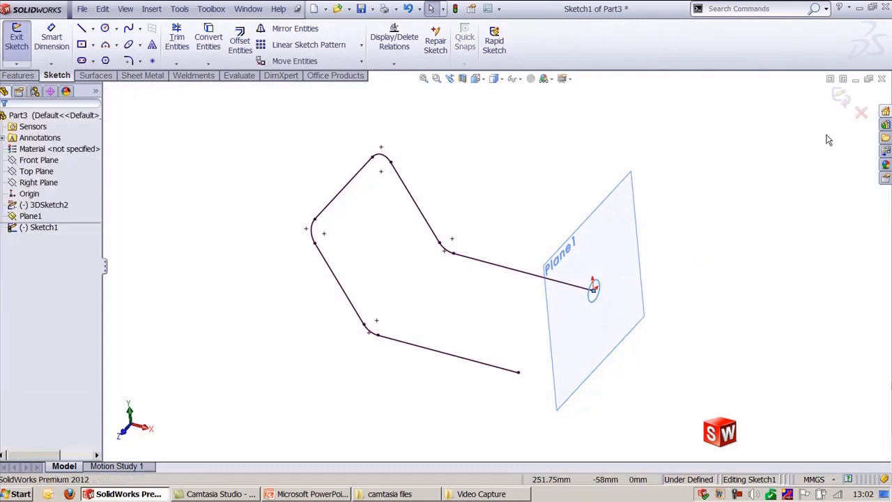
{"action": "left_click", "coordinate": [841, 97]}
Step: Hide Plane1 and sweep the circle profile along the 3D sketch path to form a bent rod
{"action": "left_click", "coordinate": [626, 199]}
{"action": "left_click", "coordinate": [667, 155]}
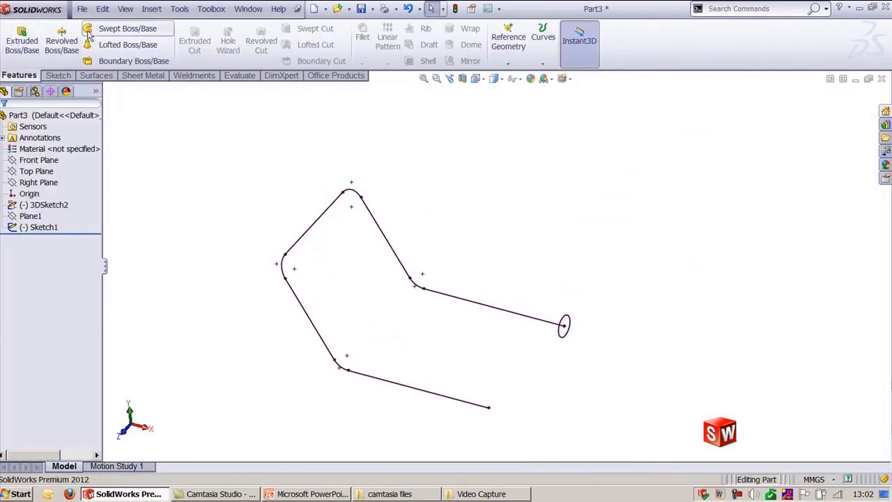
{"action": "left_click", "coordinate": [128, 28]}
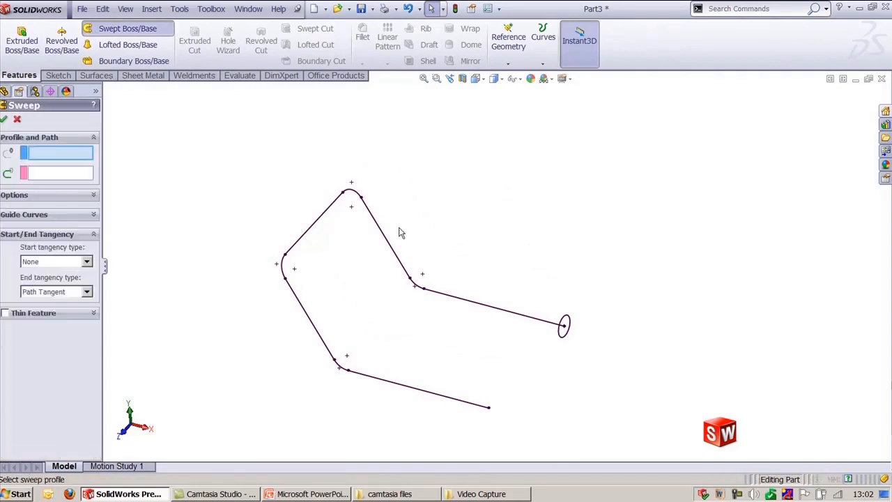
{"action": "left_click", "coordinate": [565, 322]}
{"action": "left_click", "coordinate": [494, 307]}
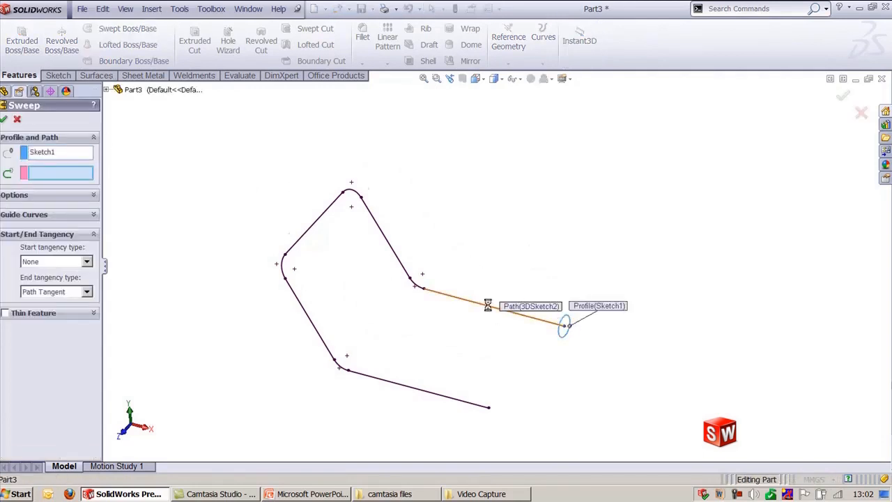
{"action": "key", "text": "Return"}
{"action": "middle_click_drag", "start_coordinate": [498, 225], "coordinate": [571, 300]}
{"action": "scroll", "coordinate": [456, 298], "scroll_direction": "down", "scroll_amount": 2}
{"action": "scroll", "coordinate": [578, 223], "scroll_direction": "up", "scroll_amount": 3}
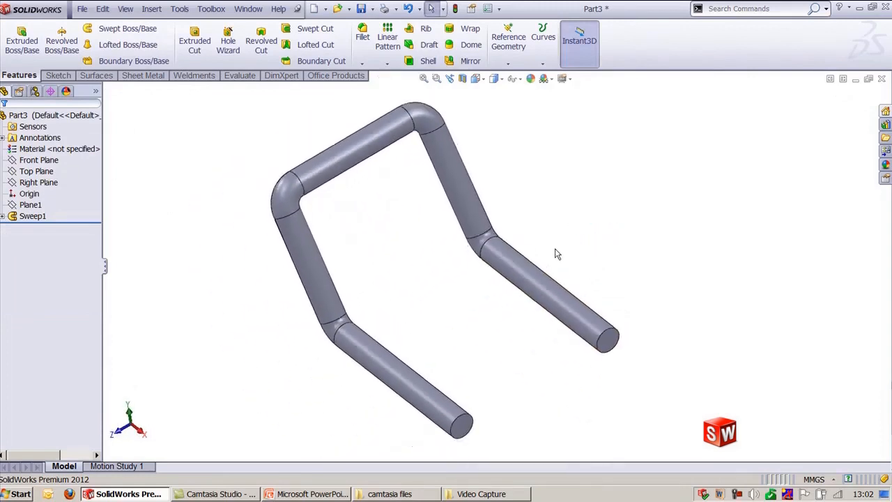
{"action": "key", "text": "ctrl+shift+z"}
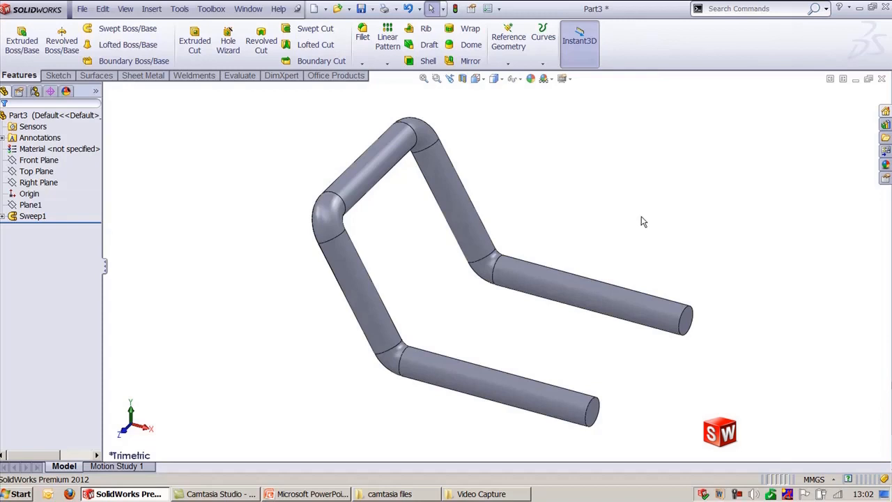
Step: Switch to the bracket part and enable Rapid Sketch
{"action": "key", "text": "alt+Tab"}
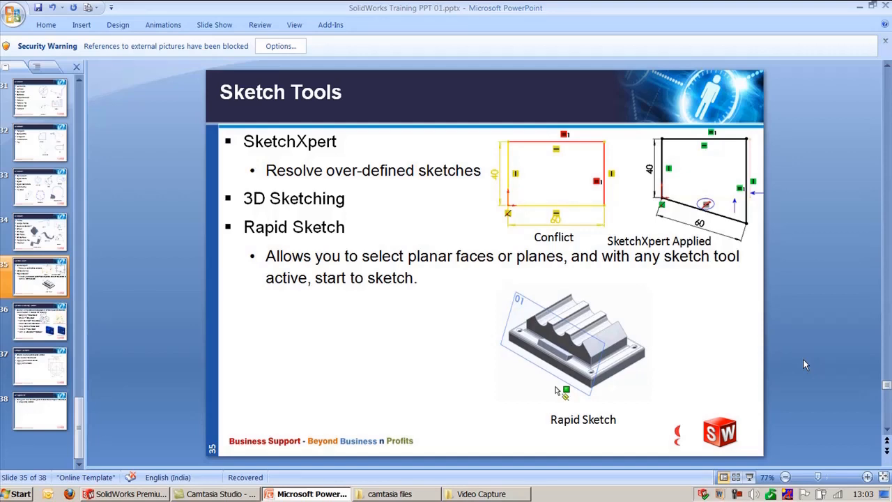
{"action": "left_click", "coordinate": [864, 7]}
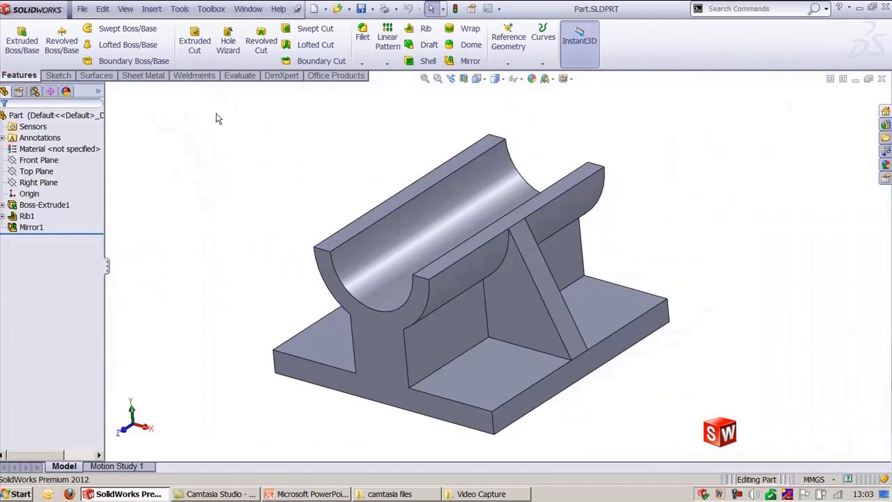
{"action": "left_click", "coordinate": [67, 76]}
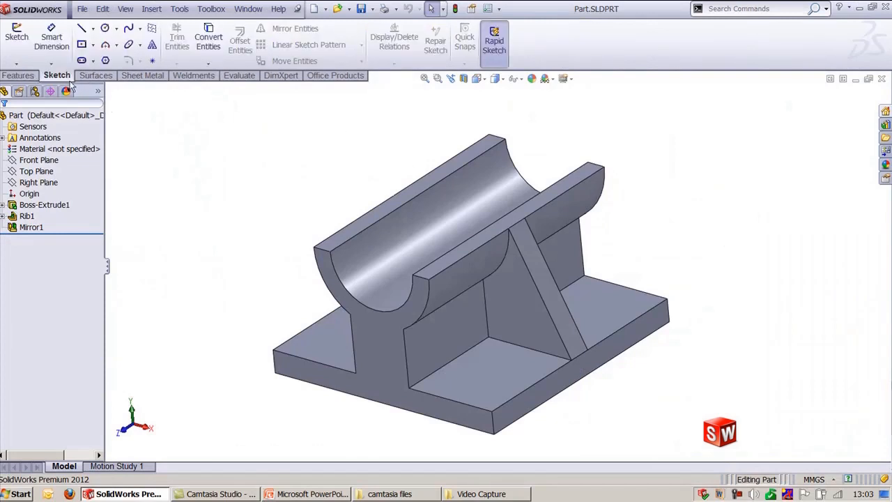
{"action": "left_click", "coordinate": [497, 42]}
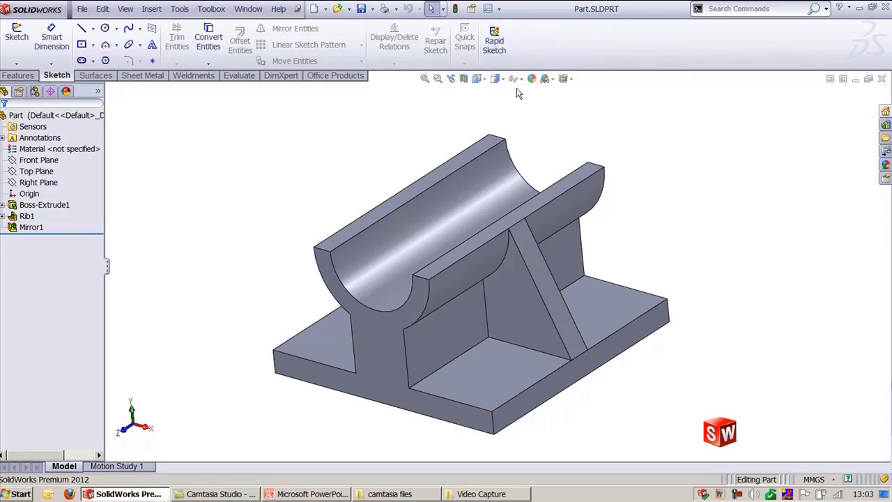
Step: Draw a diagonal line about 38 mm long across the inner vertical face beside the cradle
{"action": "left_click", "coordinate": [16, 36]}
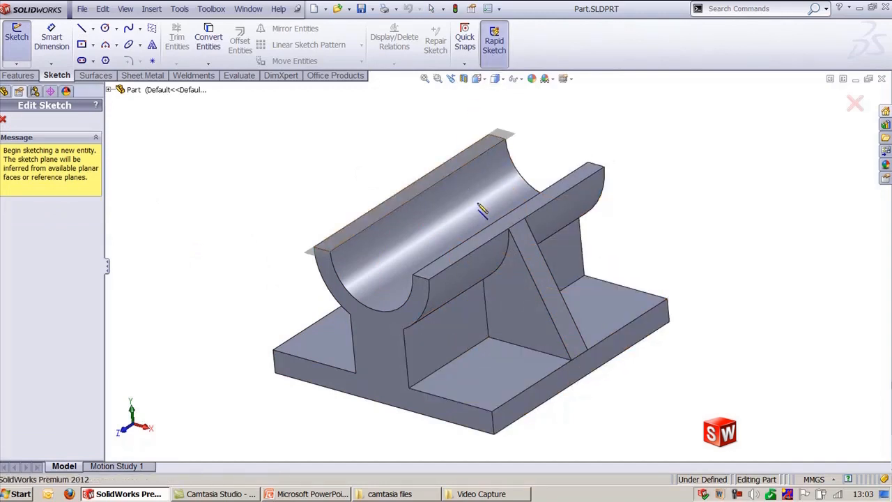
{"action": "left_click", "coordinate": [411, 391]}
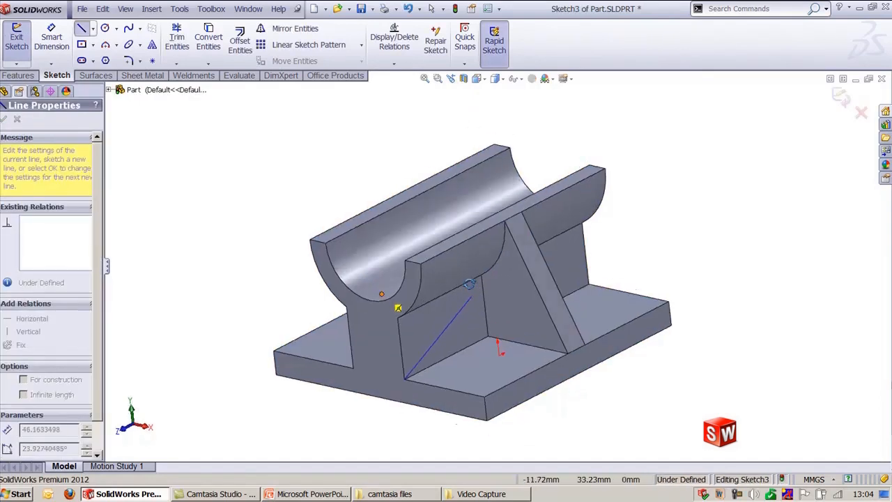
{"action": "left_click", "coordinate": [462, 262]}
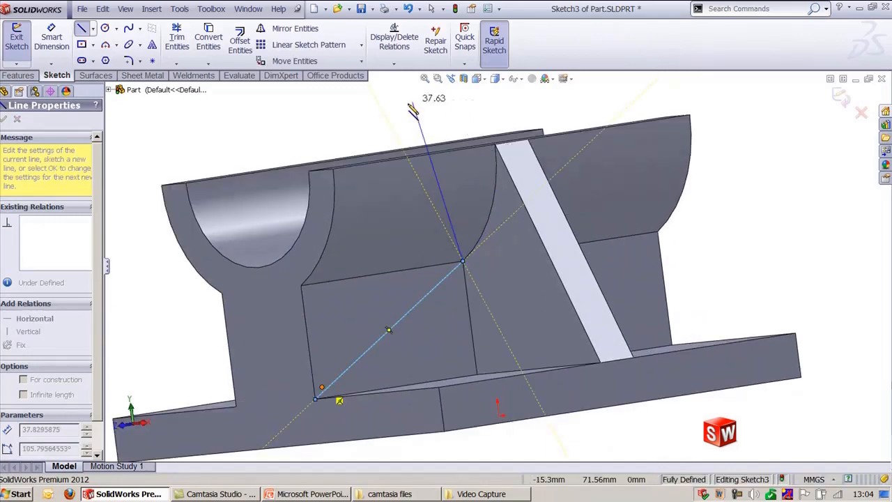
{"action": "key", "text": "Escape"}
{"action": "key", "text": "Escape"}
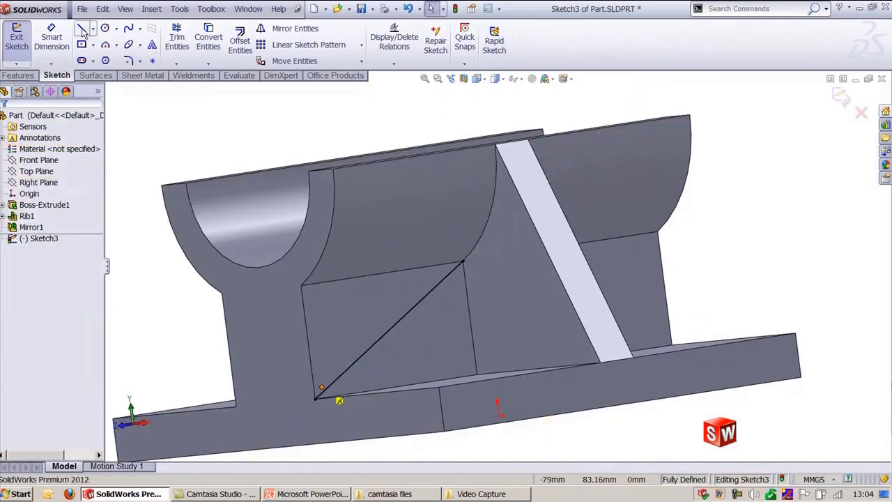
Step: Try to draw a second line on the opposite vertical face, then exit the sketch
{"action": "left_click", "coordinate": [80, 29]}
{"action": "middle_click_drag", "start_coordinate": [648, 237], "coordinate": [586, 293]}
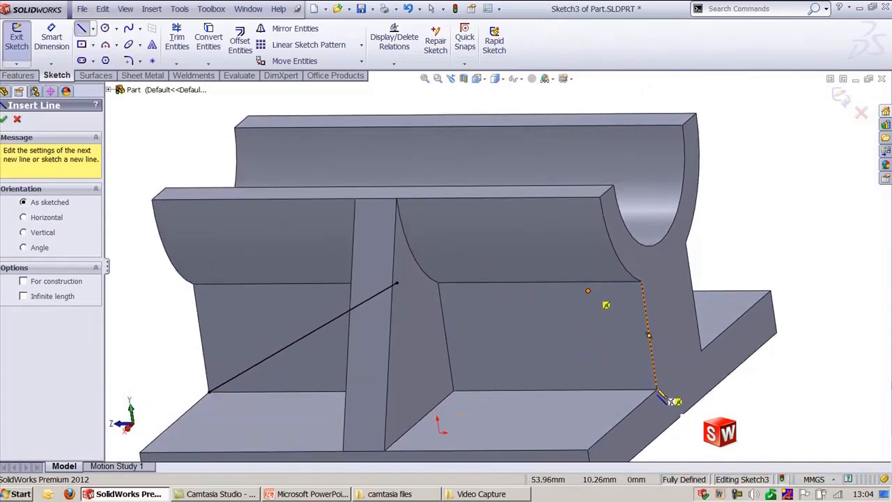
{"action": "left_click", "coordinate": [656, 389]}
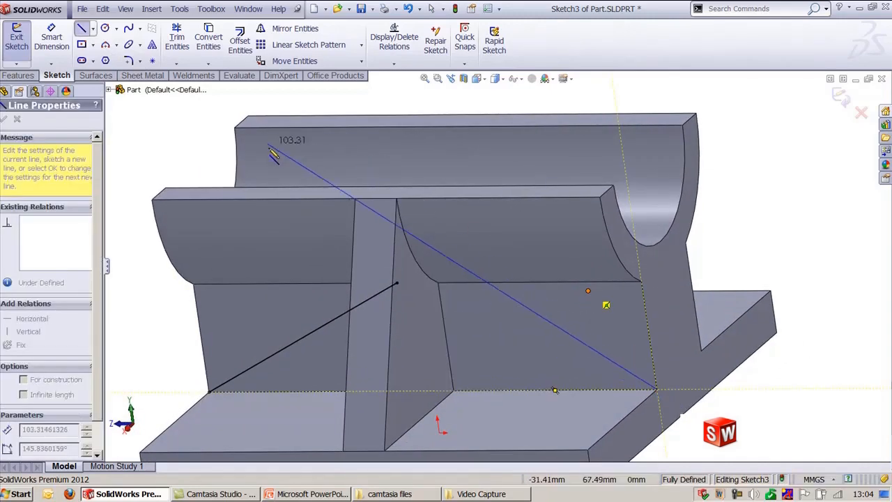
{"action": "key", "text": "Escape"}
{"action": "left_click", "coordinate": [841, 98]}
Step: Sketch a diagonal line about 46 mm long on the opposite inner vertical face, then exit the sketch
{"action": "scroll", "coordinate": [523, 119], "scroll_direction": "up", "scroll_amount": 2}
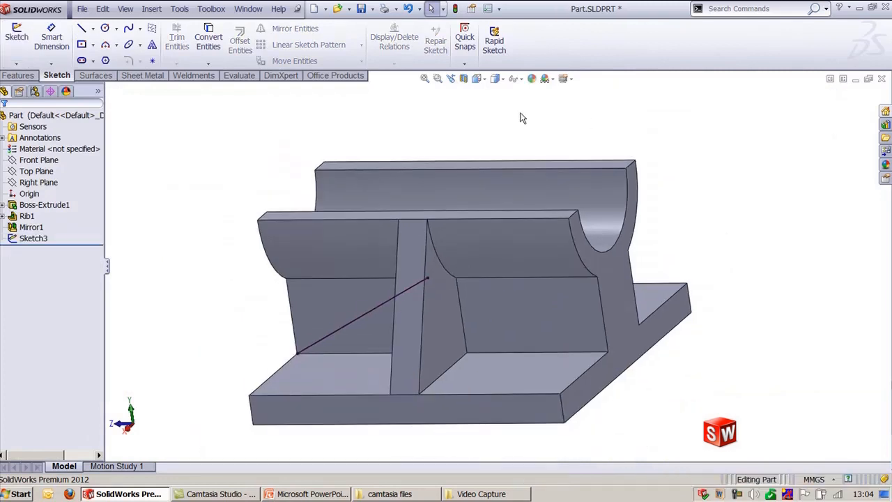
{"action": "mouse_move", "coordinate": [490, 127]}
{"action": "middle_mouse_down"}
{"action": "mouse_move", "coordinate": [470, 150]}
{"action": "mouse_move", "coordinate": [484, 110]}
{"action": "middle_mouse_up"}
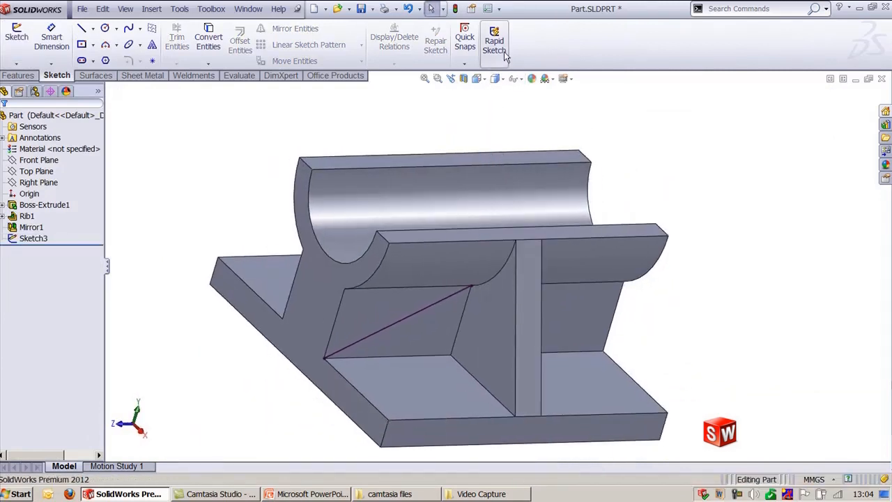
{"action": "left_click", "coordinate": [80, 29]}
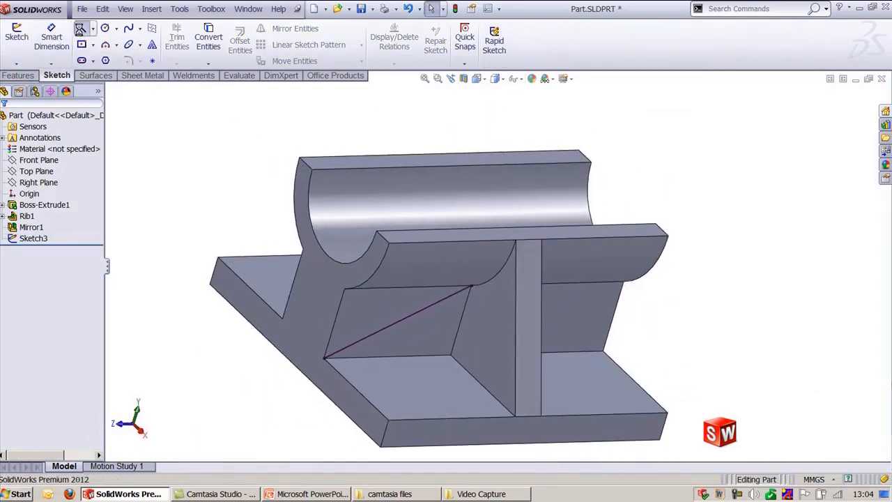
{"action": "middle_click_drag", "start_coordinate": [618, 384], "coordinate": [574, 327]}
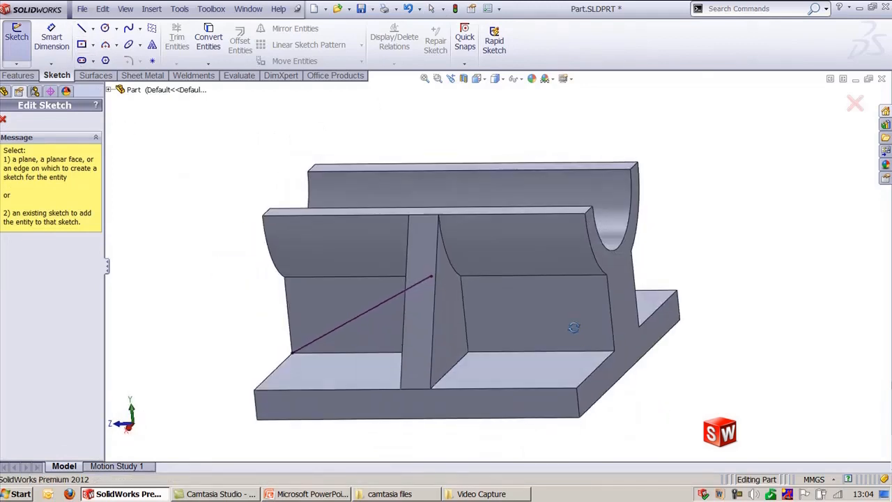
{"action": "left_click", "coordinate": [571, 326]}
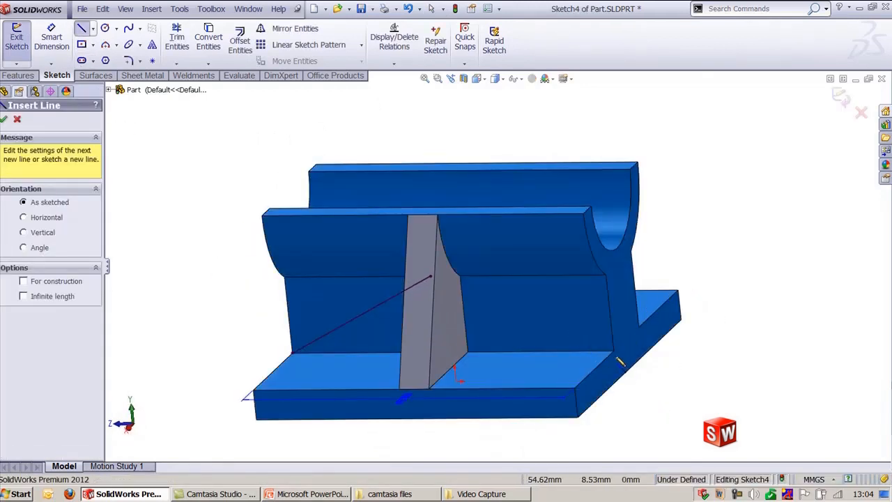
{"action": "left_click", "coordinate": [613, 351]}
{"action": "left_click", "coordinate": [460, 276]}
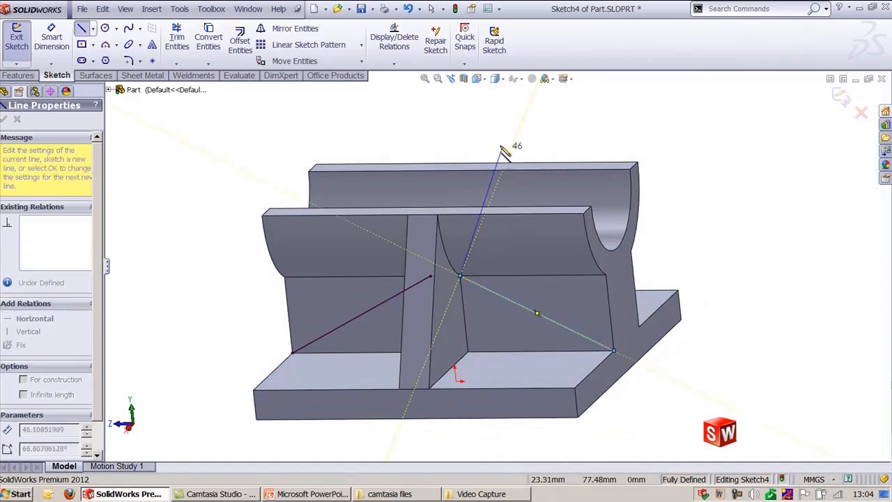
{"action": "key", "text": "Escape"}
{"action": "left_click", "coordinate": [841, 98]}
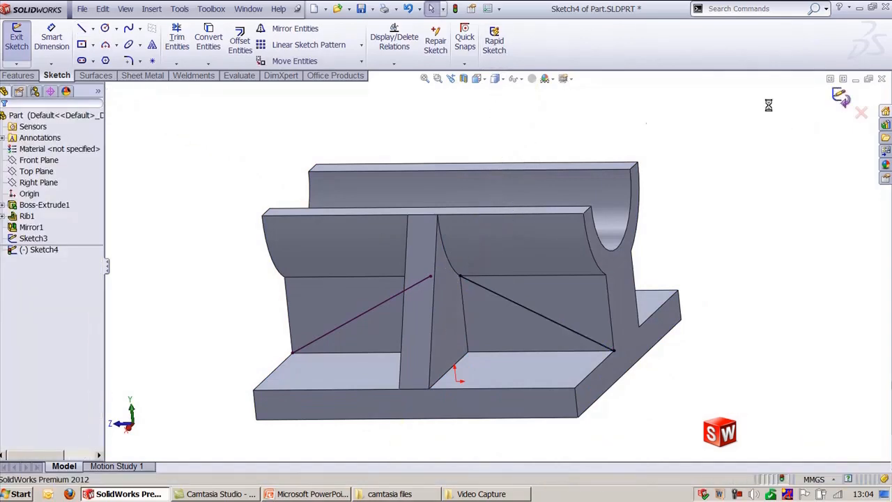
Step: Re-enable Rapid Sketch and draw a small circle of about 4 mm radius on the rib's sloped face
{"action": "left_click", "coordinate": [493, 45]}
{"action": "left_click", "coordinate": [104, 28]}
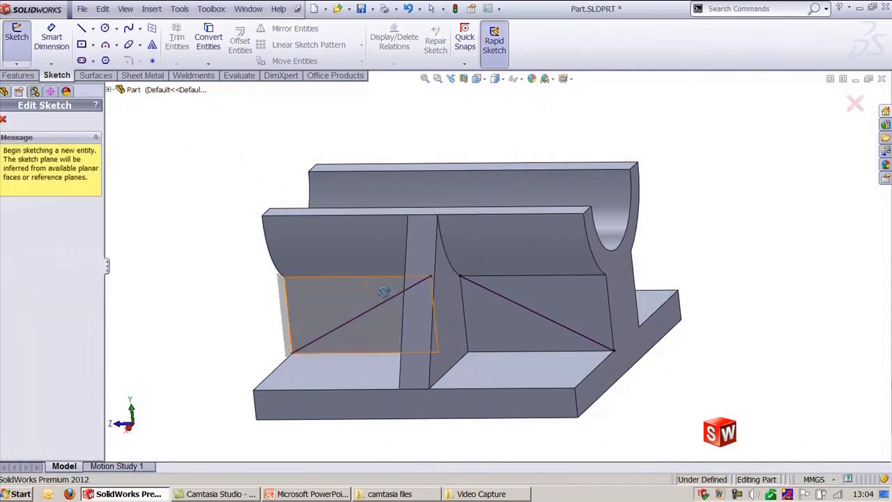
{"action": "middle_click_drag", "start_coordinate": [384, 291], "coordinate": [442, 328]}
{"action": "left_click", "coordinate": [547, 353]}
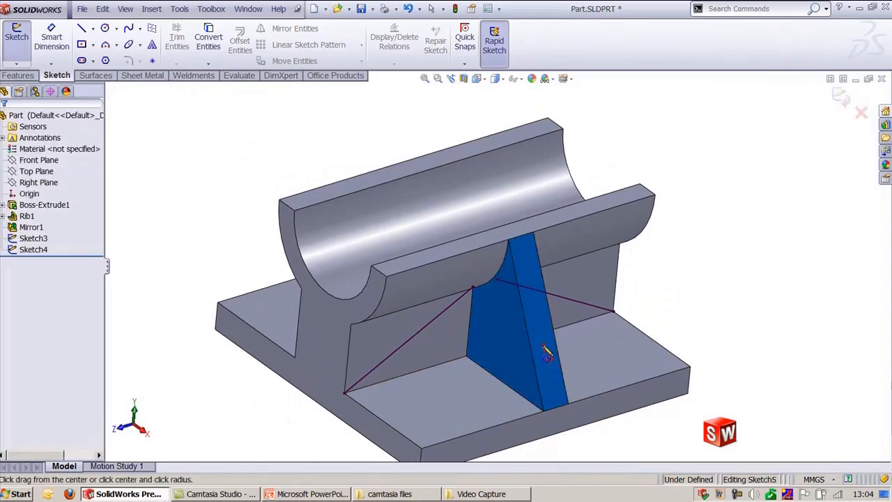
{"action": "left_click", "coordinate": [542, 339]}
{"action": "left_click", "coordinate": [550, 348]}
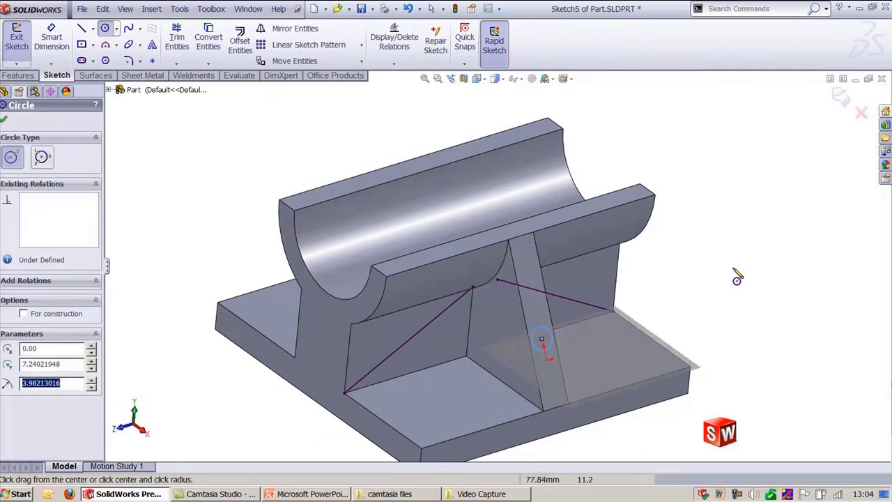
{"action": "key", "text": "Escape"}
{"action": "middle_click_drag", "start_coordinate": [724, 275], "coordinate": [667, 295]}
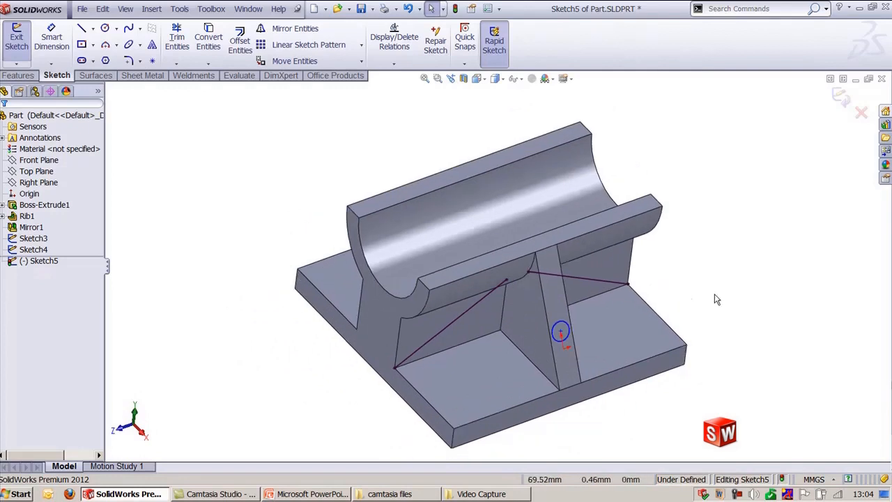
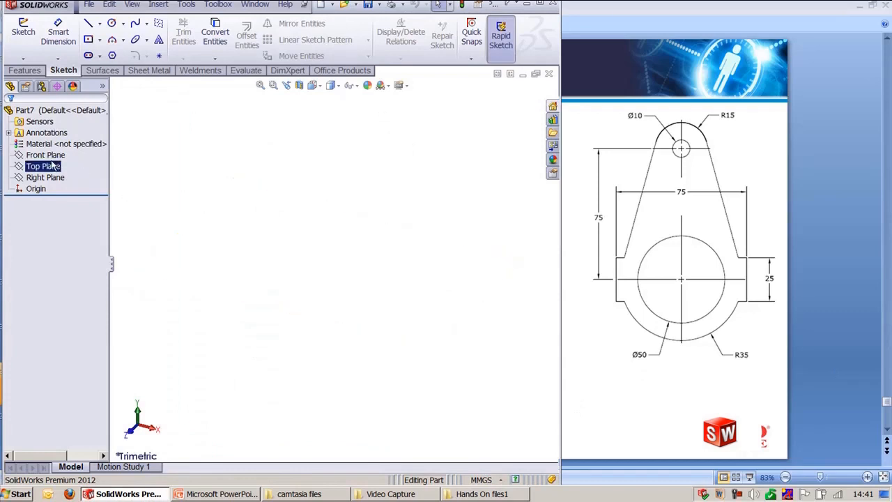
Step: Open a new sketch on the Front Plane
{"action": "left_click", "coordinate": [46, 155]}
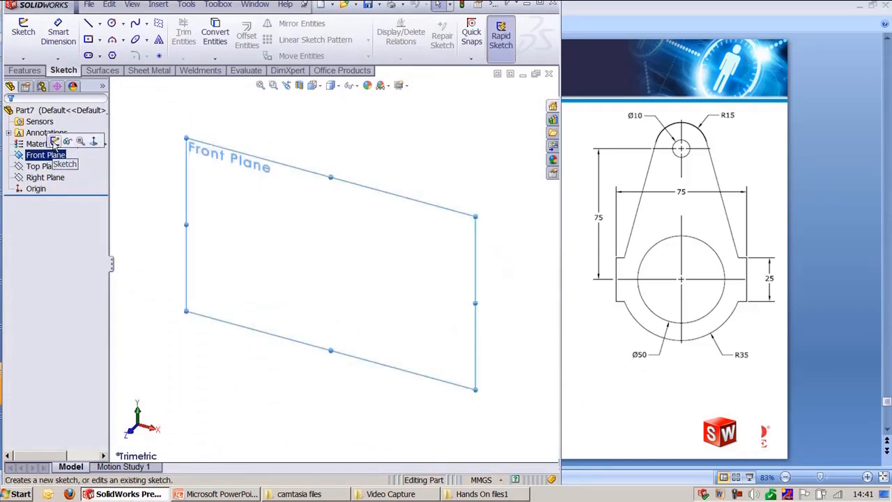
{"action": "left_click", "coordinate": [55, 142]}
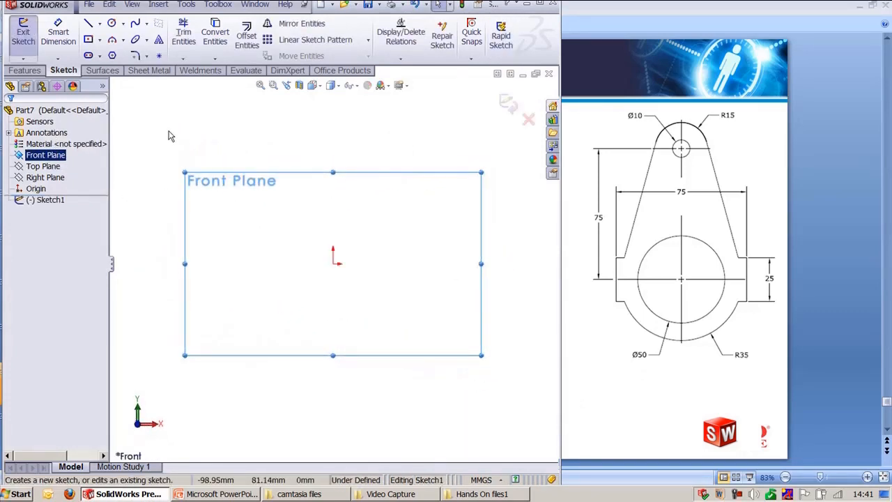
{"action": "left_click", "coordinate": [168, 138]}
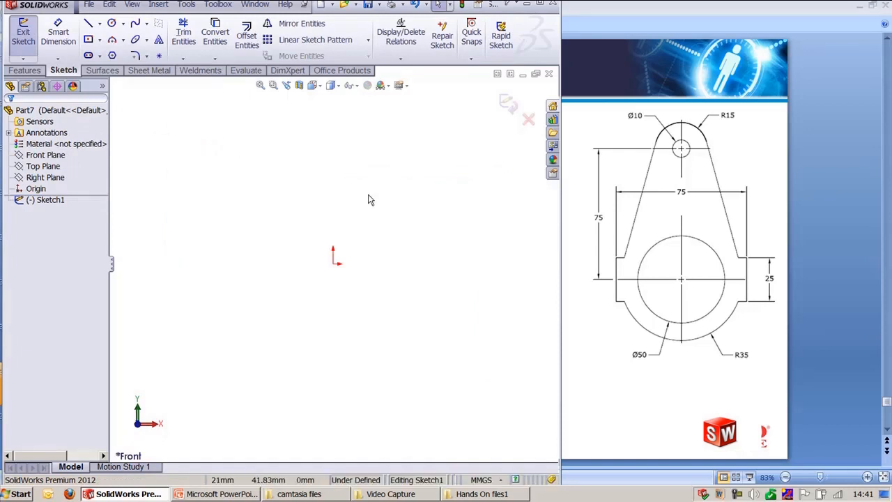
Step: Draw a circle centred on the origin and dimension its diameter to 50 mm
{"action": "key", "text": "c"}
{"action": "mouse_move", "coordinate": [335, 265]}
{"action": "left_mouse_down"}
{"action": "mouse_move", "coordinate": [351, 332]}
{"action": "mouse_move", "coordinate": [345, 311]}
{"action": "left_mouse_up"}
{"action": "key", "text": "Escape"}
{"action": "key", "text": "d"}
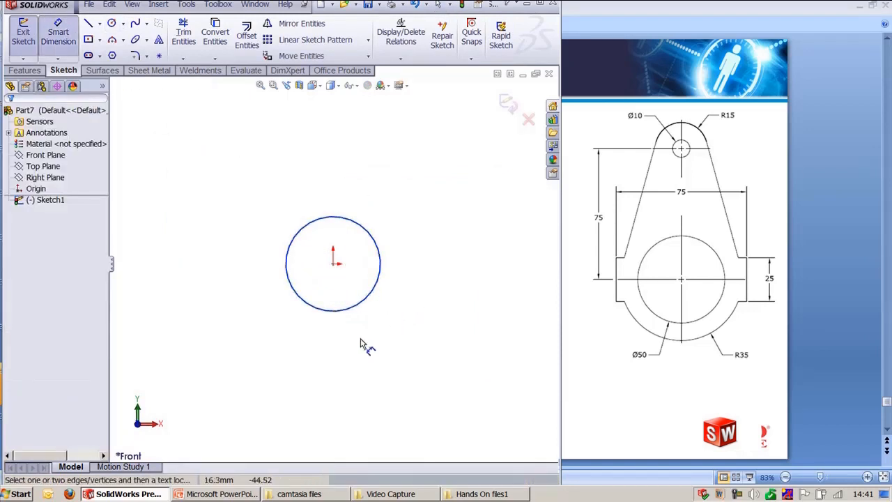
{"action": "left_click", "coordinate": [340, 311]}
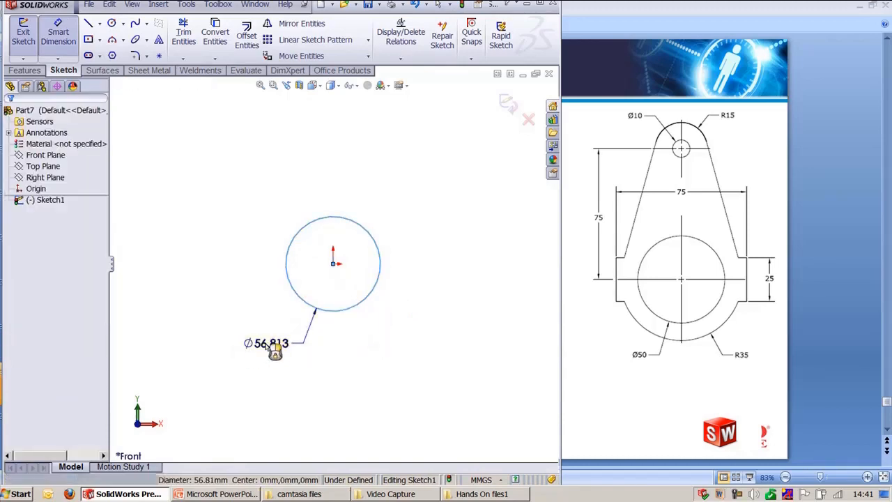
{"action": "left_click", "coordinate": [262, 350]}
{"action": "type", "text": "50"}
{"action": "key", "text": "Return"}
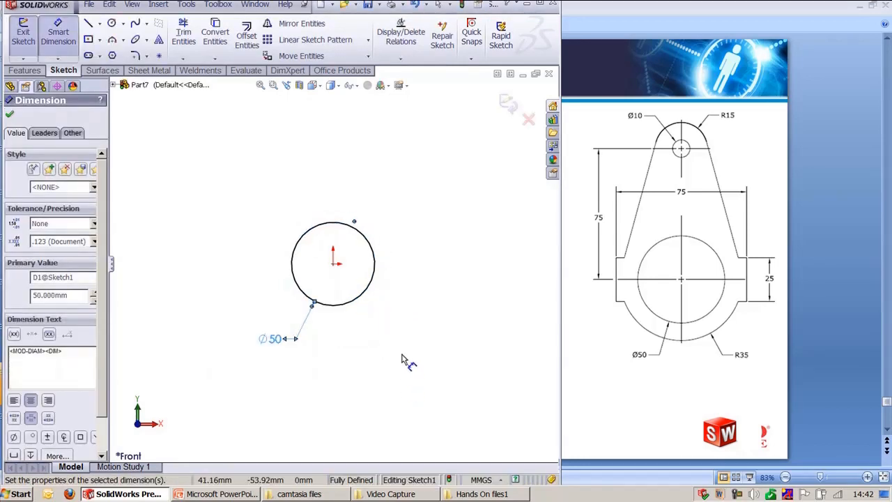
Step: Draw a second circle concentric with the origin and dimension its diameter to 70 mm
{"action": "left_click", "coordinate": [415, 316]}
{"action": "key", "text": "c"}
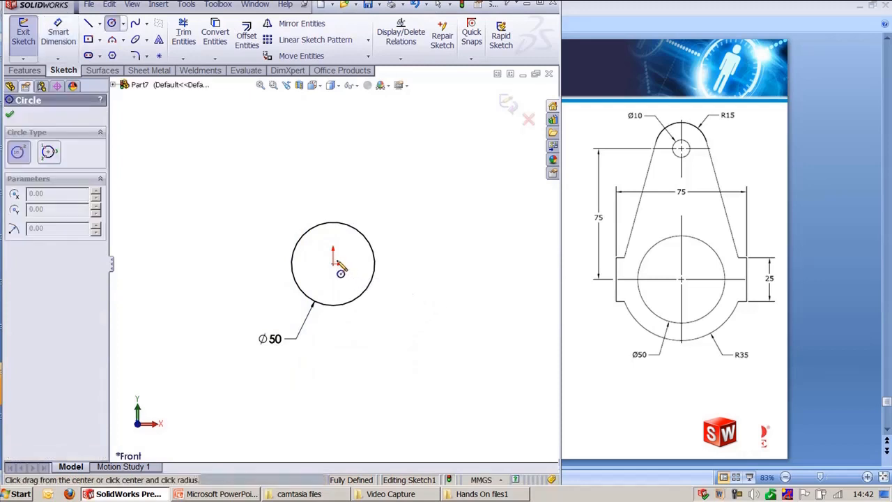
{"action": "left_click", "coordinate": [335, 264]}
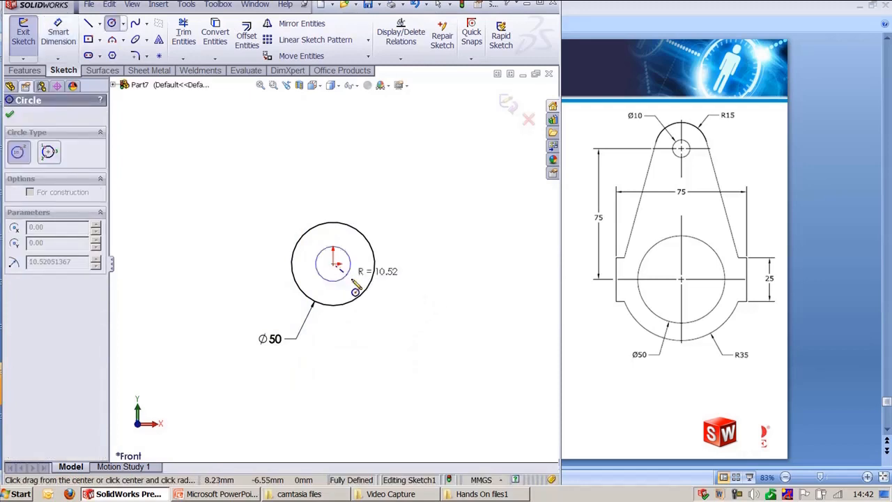
{"action": "left_click", "coordinate": [408, 340]}
{"action": "key", "text": "d"}
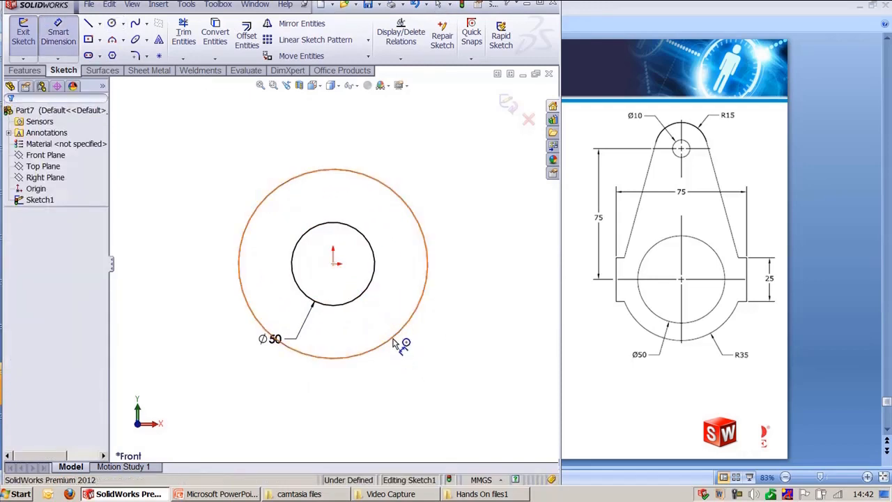
{"action": "left_click", "coordinate": [391, 342]}
{"action": "left_click", "coordinate": [464, 377]}
{"action": "type", "text": "70"}
{"action": "key", "text": "Return"}
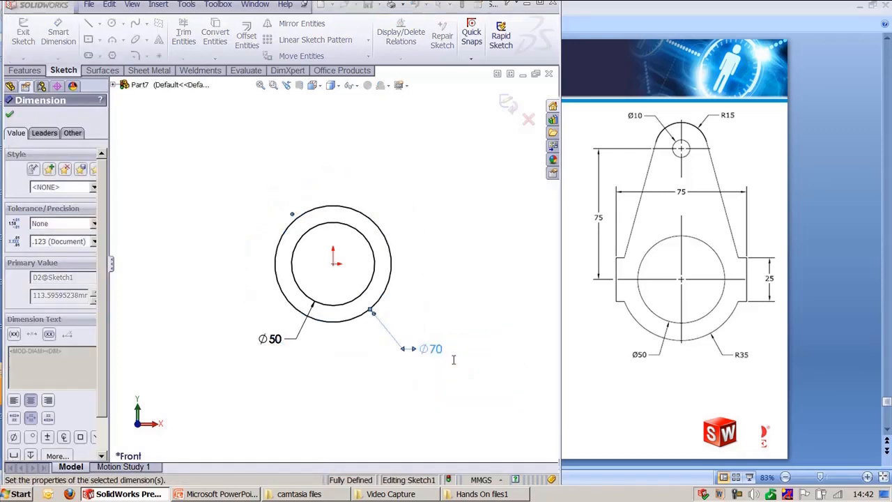
Step: Reposition the 50 mm and 70 mm diameter dimensions below the circles
{"action": "key", "text": "Escape"}
{"action": "left_click_drag", "start_coordinate": [272, 346], "coordinate": [395, 385]}
{"action": "left_click_drag", "start_coordinate": [441, 352], "coordinate": [458, 379]}
{"action": "left_click", "coordinate": [423, 294]}
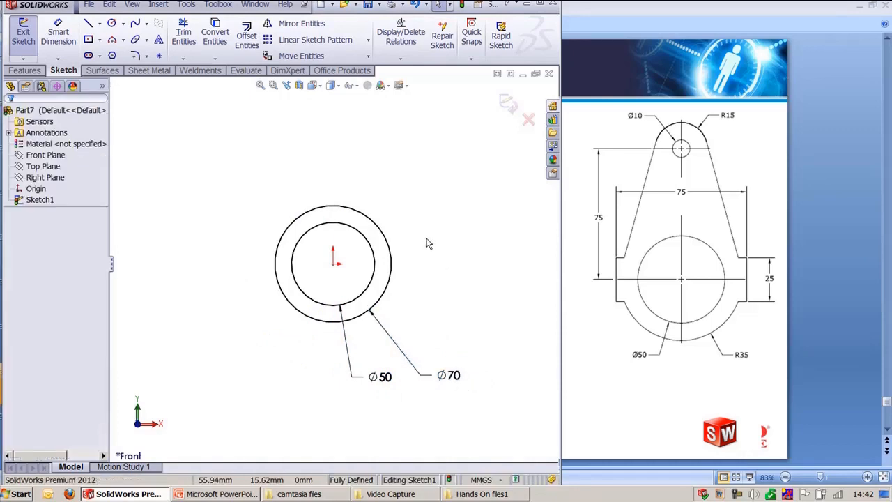
{"action": "middle_click_drag", "start_coordinate": [427, 239], "coordinate": [433, 289], "text": "ctrl"}
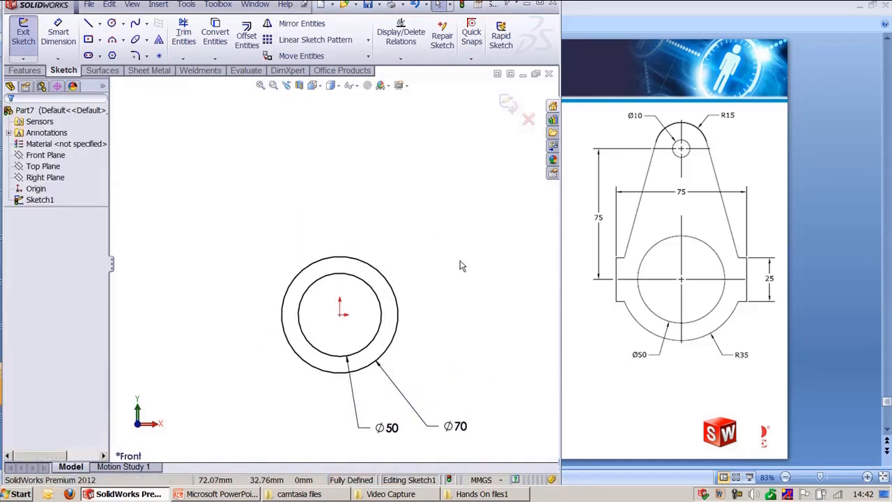
Step: Draw a circle vertically above the origin and dimension its diameter to 10 mm
{"action": "right_click_drag", "start_coordinate": [412, 191], "coordinate": [350, 170]}
{"action": "left_click", "coordinate": [340, 156]}
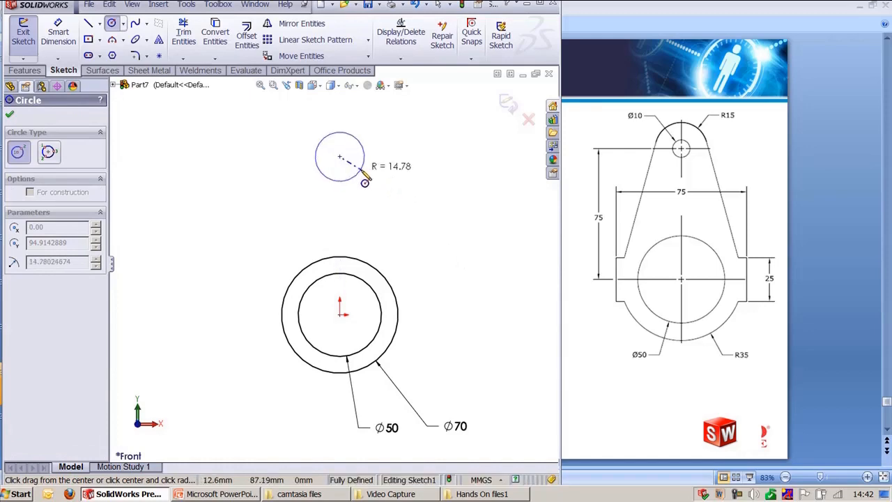
{"action": "left_click", "coordinate": [357, 168]}
{"action": "key", "text": "Escape"}
{"action": "right_click_drag", "start_coordinate": [359, 171], "coordinate": [354, 146]}
{"action": "left_click", "coordinate": [353, 144]}
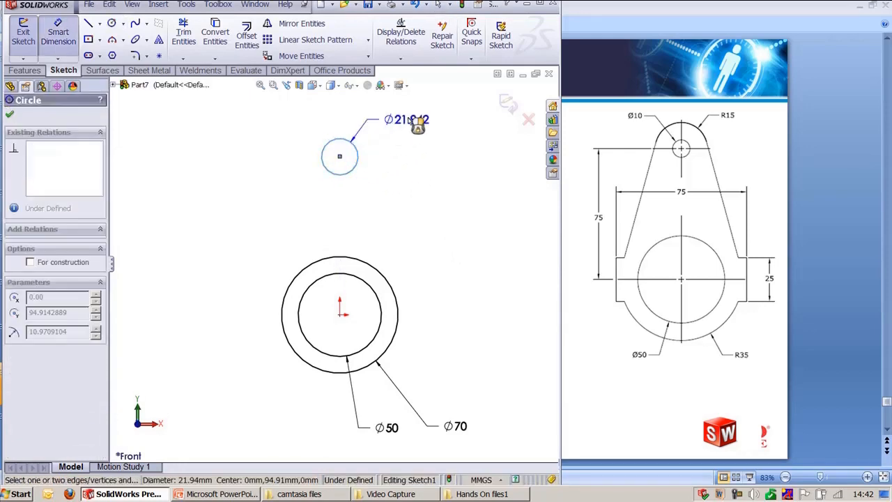
{"action": "left_click", "coordinate": [422, 112]}
{"action": "type", "text": "10"}
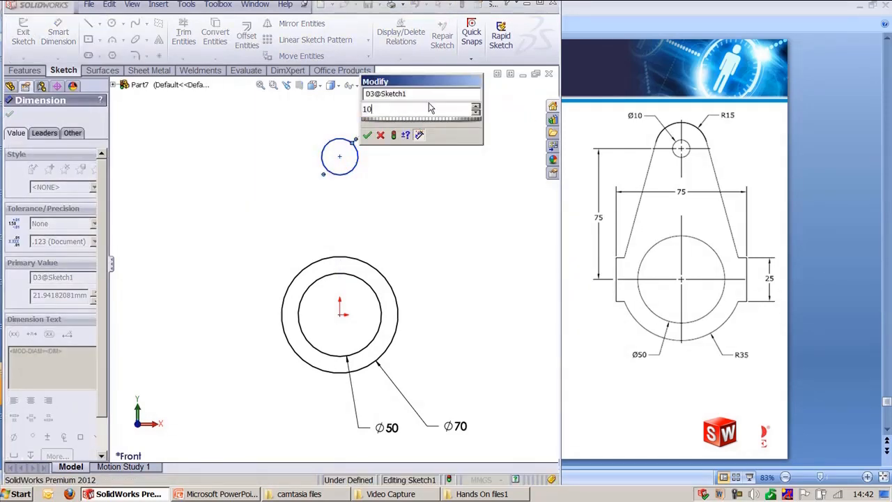
{"action": "key", "text": "Return"}
Step: Draw a circle concentric with the upper 10 mm circle and dimension its diameter to 30 mm
{"action": "middle_click_drag", "start_coordinate": [397, 201], "coordinate": [404, 248], "text": "ctrl"}
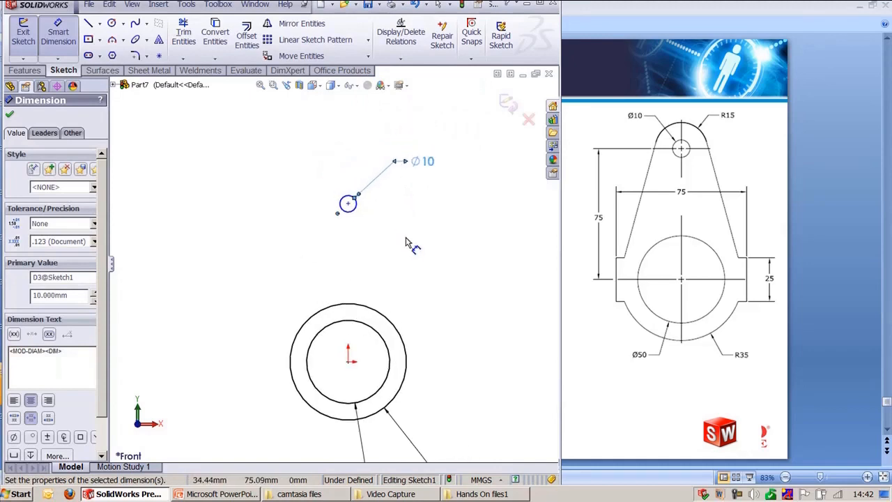
{"action": "key", "text": "Escape"}
{"action": "key", "text": "c"}
{"action": "left_click", "coordinate": [348, 204]}
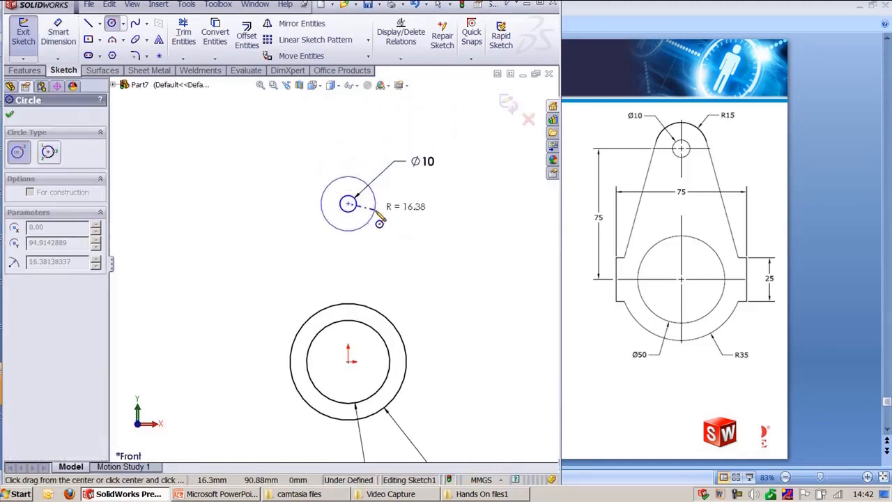
{"action": "left_click", "coordinate": [376, 208]}
{"action": "key", "text": "Escape"}
{"action": "key", "text": "d"}
{"action": "left_click", "coordinate": [330, 182]}
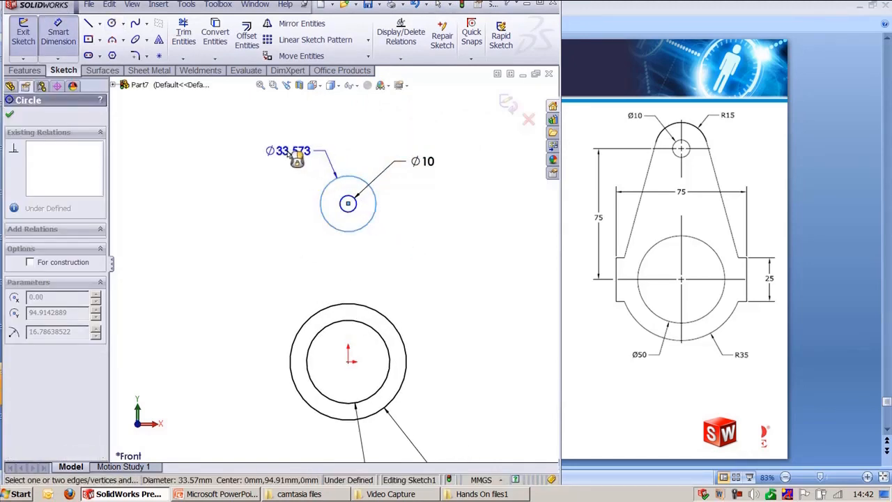
{"action": "left_click", "coordinate": [295, 156]}
{"action": "type", "text": "30"}
{"action": "key", "text": "Return"}
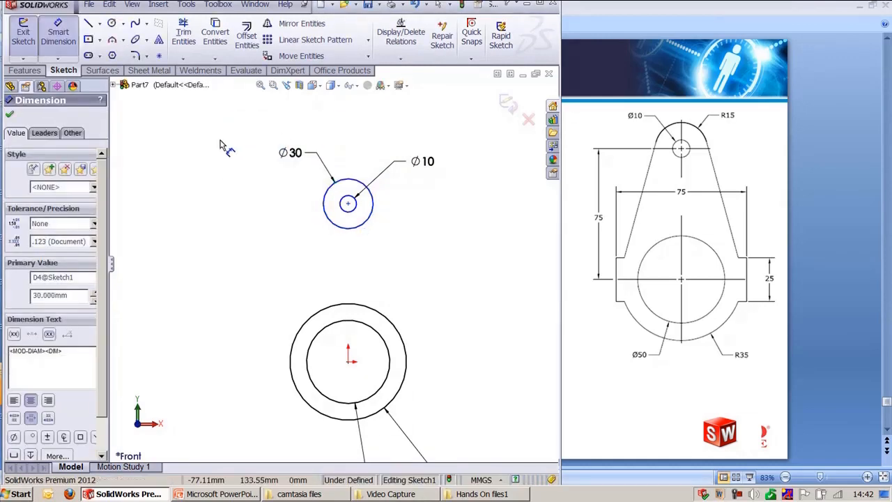
{"action": "key", "text": "Escape"}
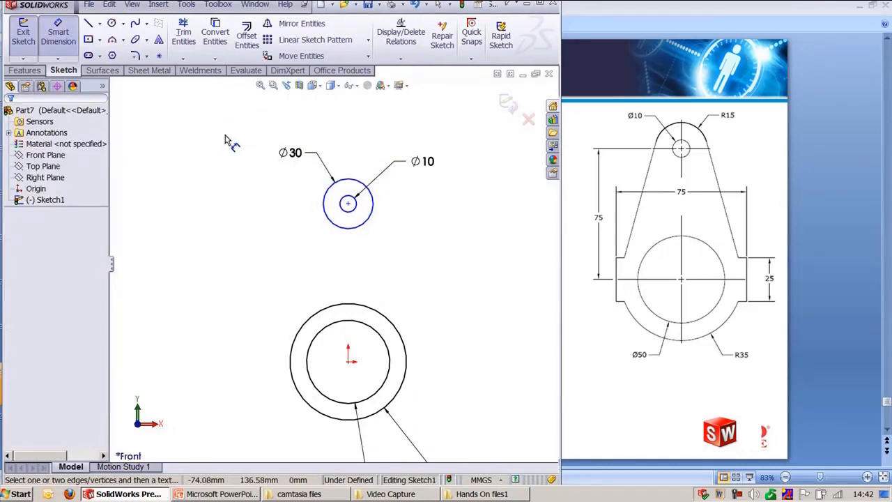
Step: Draw a vertical centerline from the origin to the centre of the upper circles
{"action": "key", "text": "l"}
{"action": "key", "text": "Escape"}
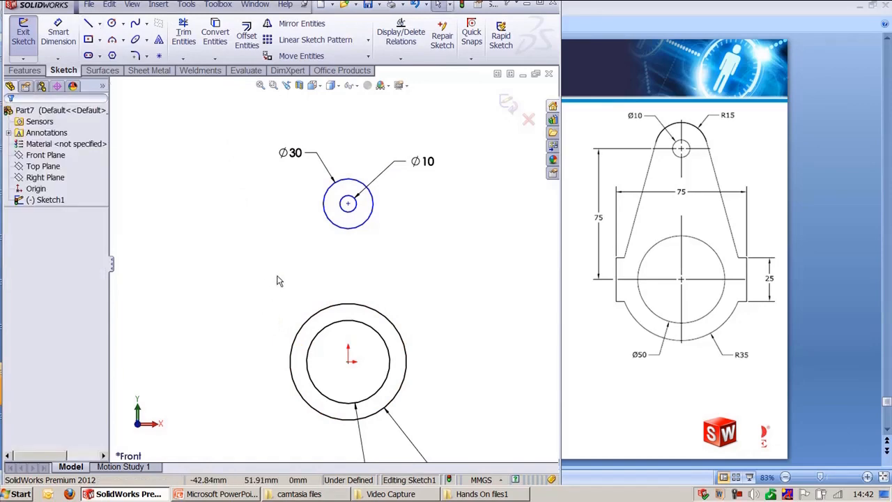
{"action": "right_click", "coordinate": [276, 281]}
{"action": "left_click", "coordinate": [324, 398]}
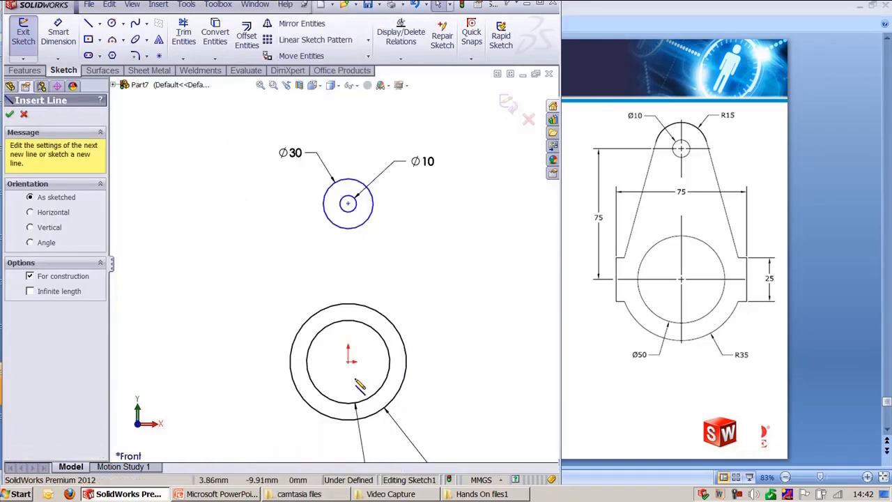
{"action": "left_click", "coordinate": [347, 362]}
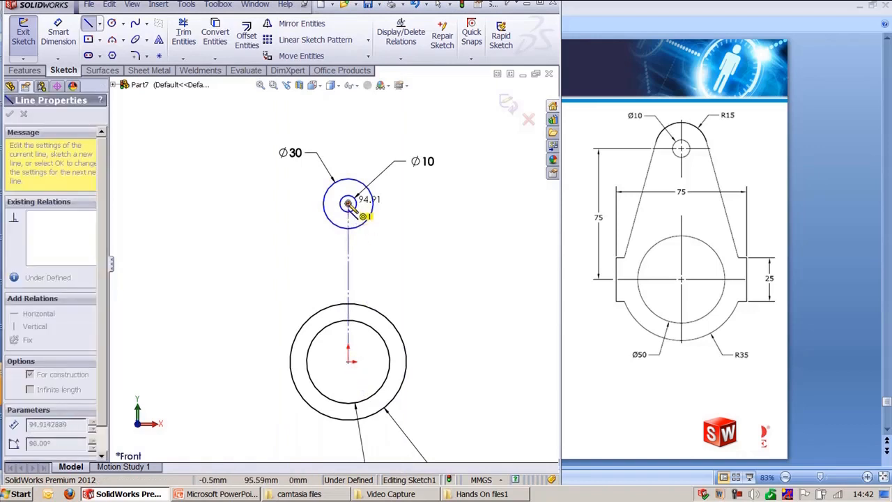
{"action": "left_click", "coordinate": [348, 203]}
{"action": "key", "text": "Escape"}
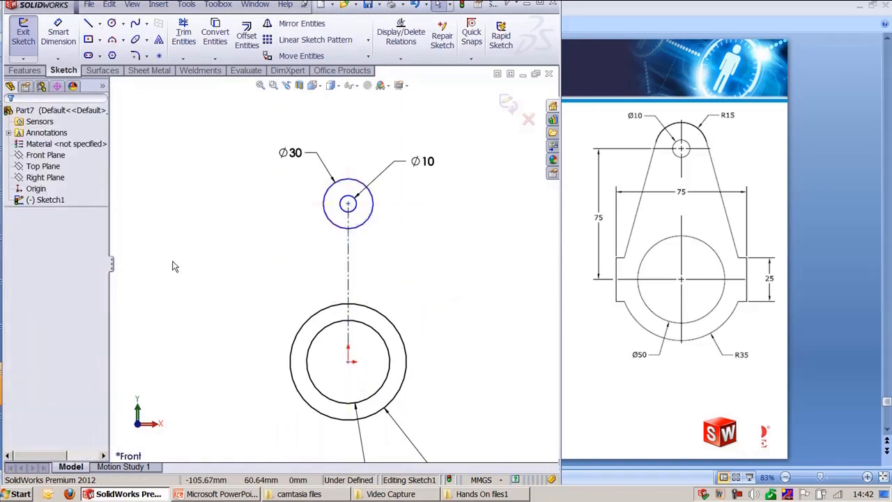
Step: Draw a horizontal centerline through the origin extending beyond both sides of the large circle
{"action": "key", "text": "s"}
{"action": "left_click", "coordinate": [251, 271]}
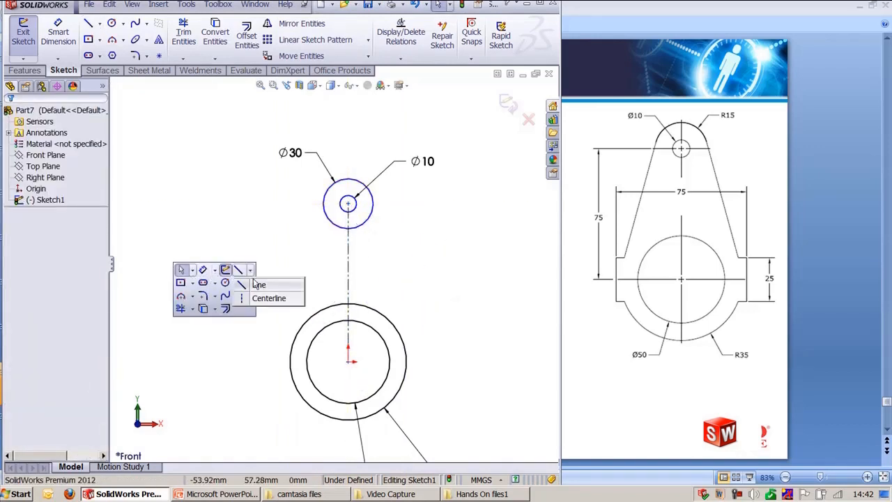
{"action": "left_click", "coordinate": [256, 298]}
{"action": "left_click", "coordinate": [228, 362]}
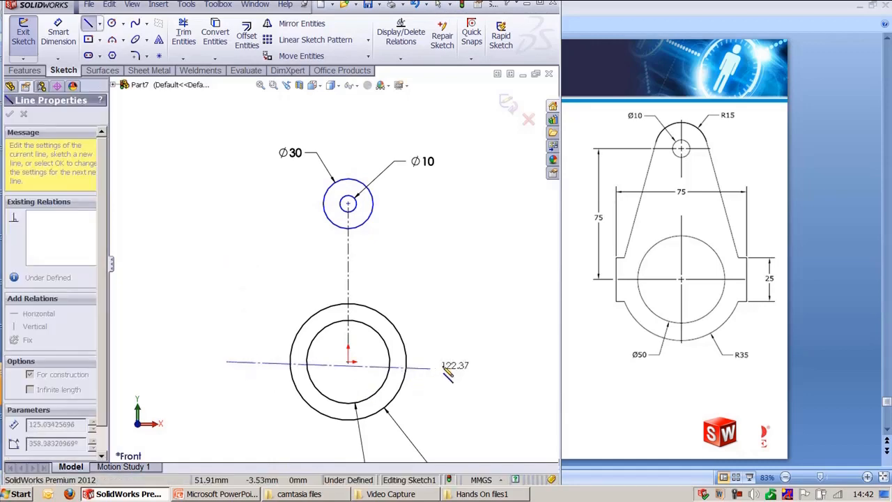
{"action": "left_click", "coordinate": [469, 361]}
{"action": "key", "text": "Escape"}
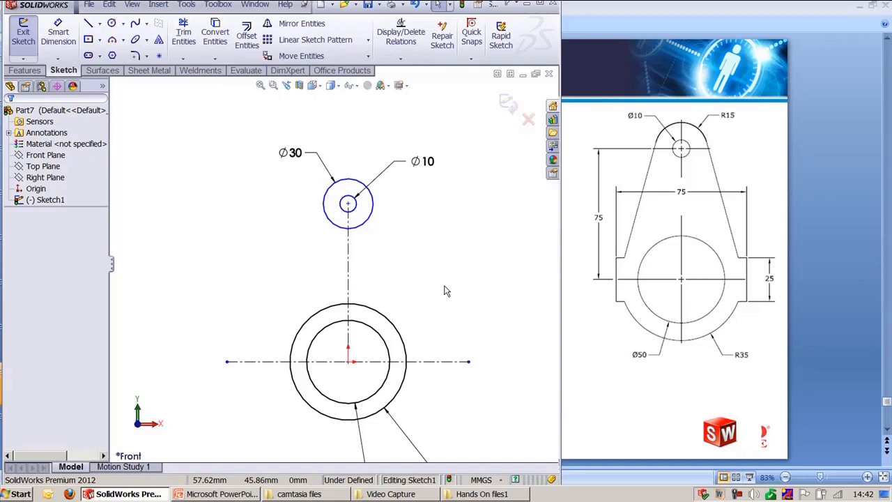
Step: Draw a vertical line about 43 mm long to the left of the large circle, crossing the horizontal centerline
{"action": "key", "text": "s"}
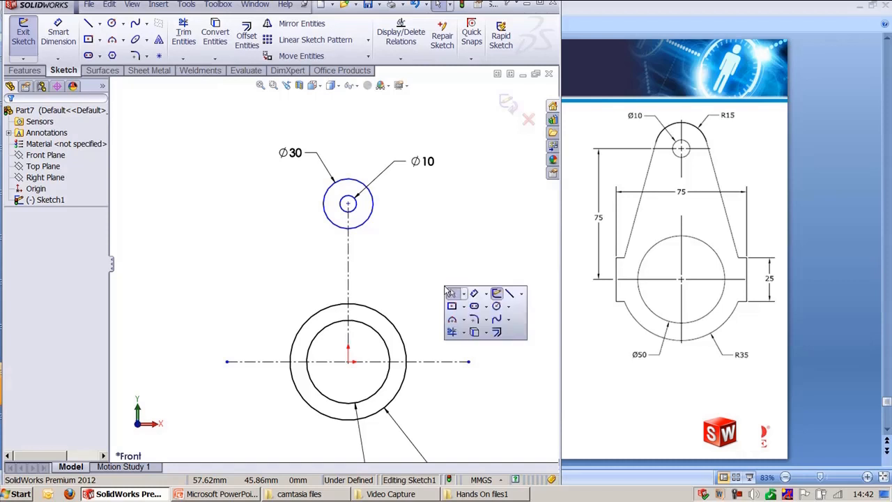
{"action": "left_click", "coordinate": [509, 293]}
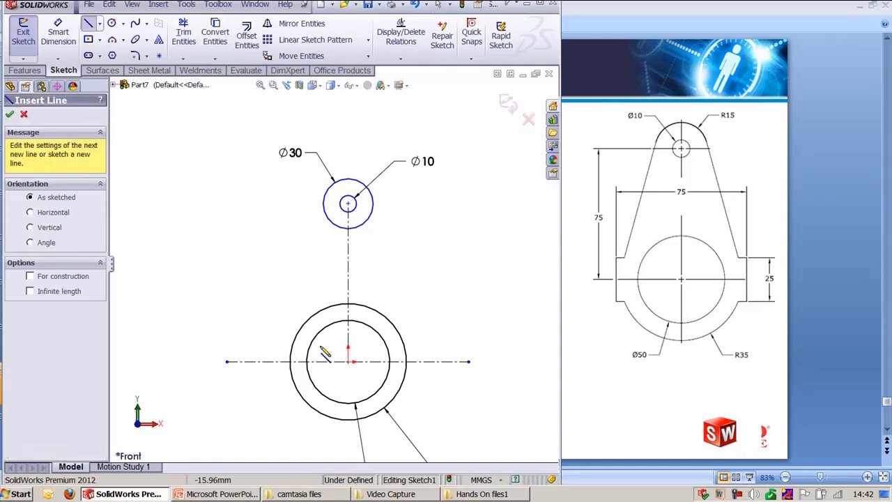
{"action": "left_click", "coordinate": [274, 328]}
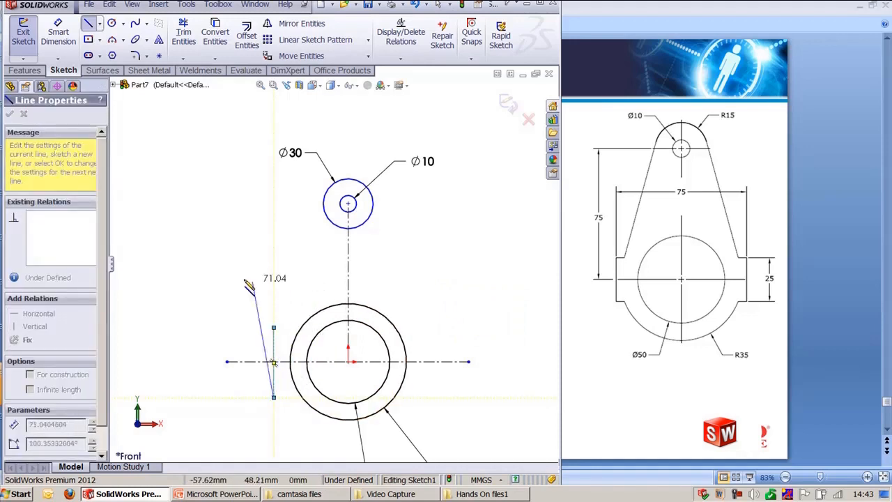
{"action": "left_click", "coordinate": [274, 399]}
{"action": "key", "text": "Escape"}
Step: Make the vertical line's two endpoints symmetric about the horizontal centerline
{"action": "left_click", "coordinate": [274, 328]}
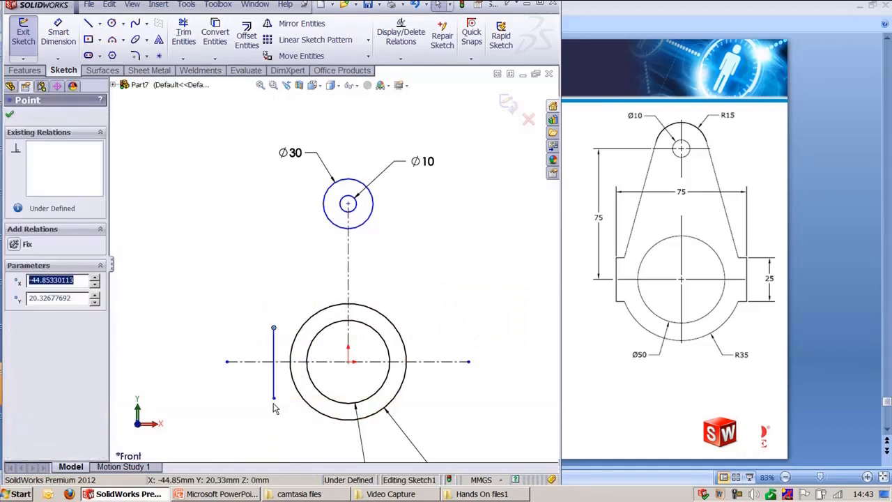
{"action": "left_click", "coordinate": [273, 398], "text": "ctrl"}
{"action": "left_click", "coordinate": [267, 361], "text": "ctrl"}
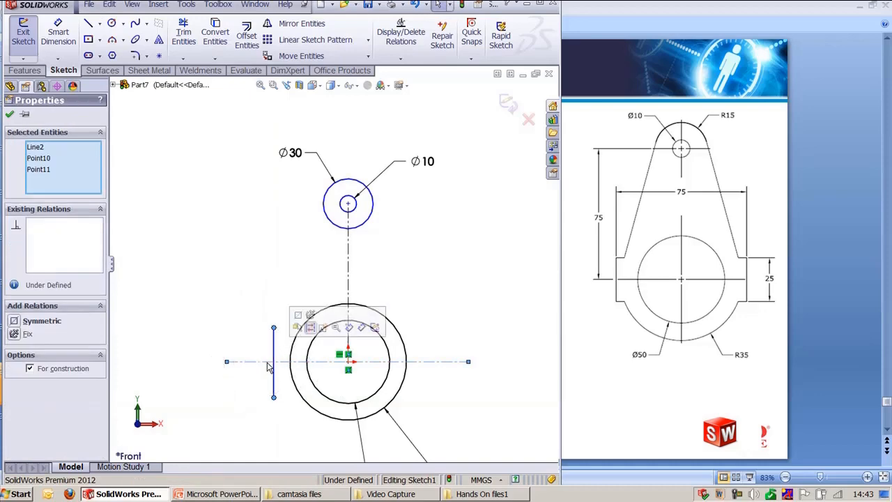
{"action": "left_click", "coordinate": [299, 315]}
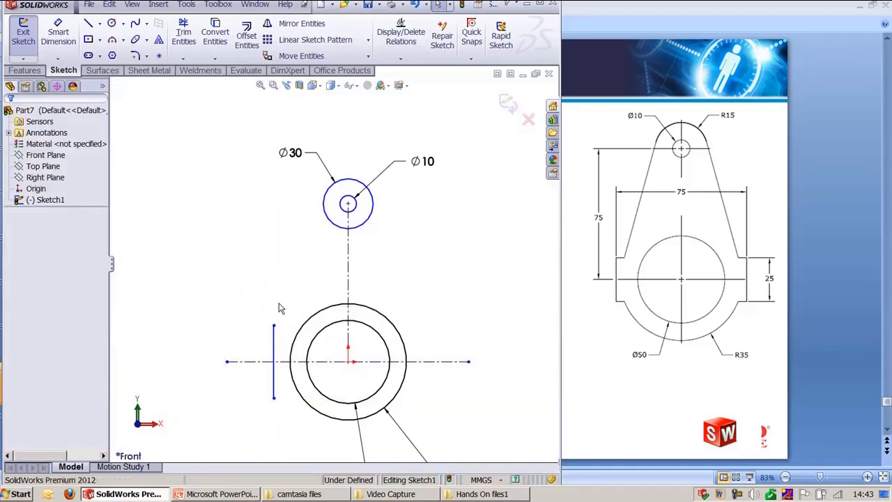
Step: Mirror the left vertical line about the vertical centerline
{"action": "left_click", "coordinate": [274, 345]}
{"action": "left_click", "coordinate": [301, 23]}
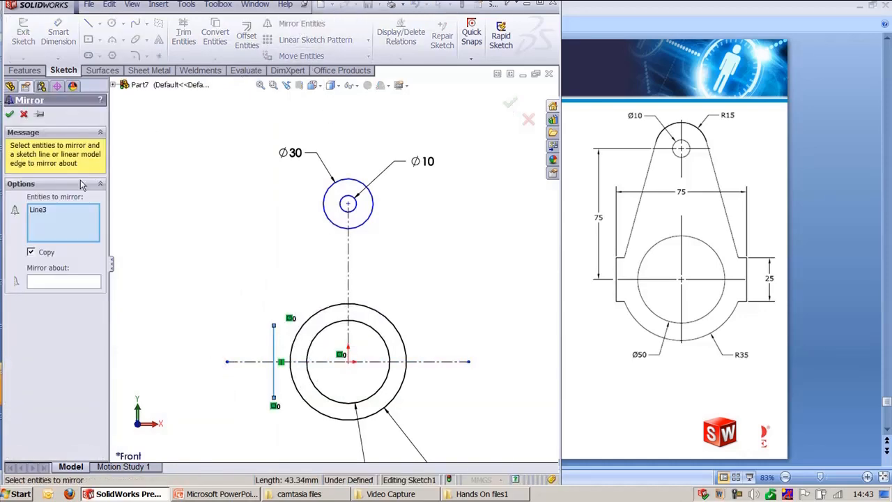
{"action": "left_click", "coordinate": [68, 282]}
{"action": "left_click", "coordinate": [350, 288]}
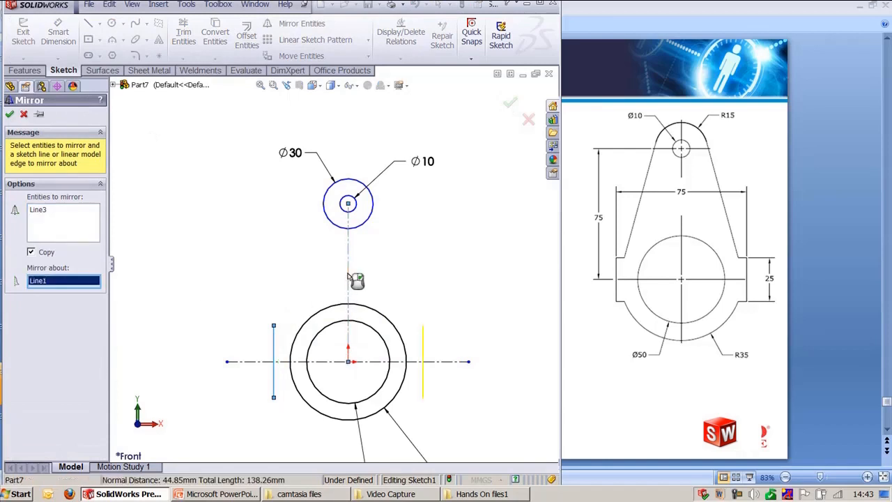
{"action": "right_click", "coordinate": [350, 280]}
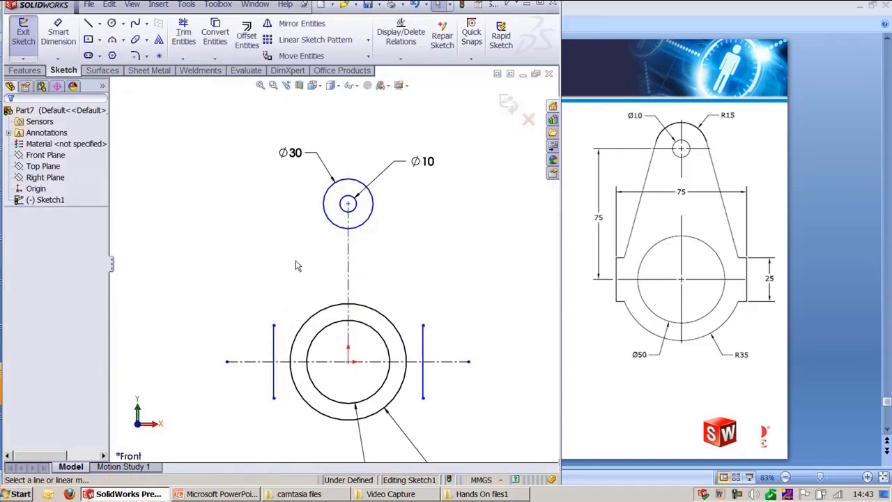
Step: Dimension the distance between the two vertical lines as 75 mm
{"action": "key", "text": "d"}
{"action": "left_click", "coordinate": [276, 352]}
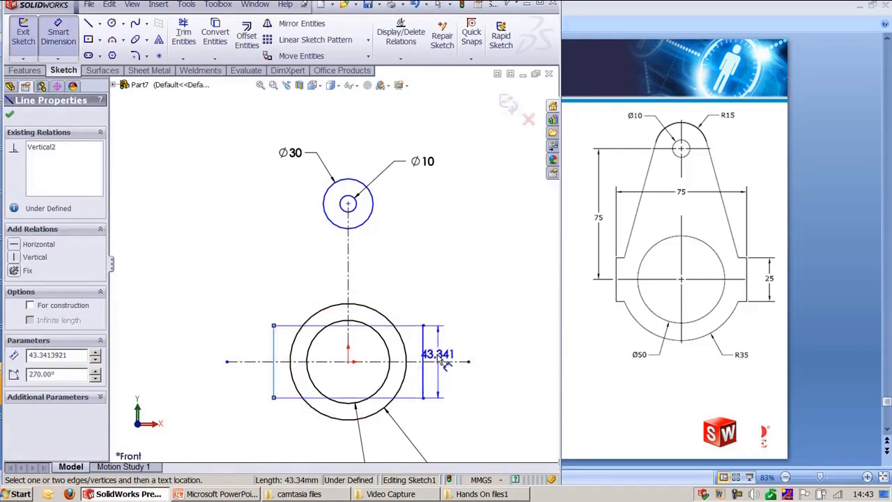
{"action": "left_click", "coordinate": [427, 361]}
{"action": "left_click", "coordinate": [225, 440]}
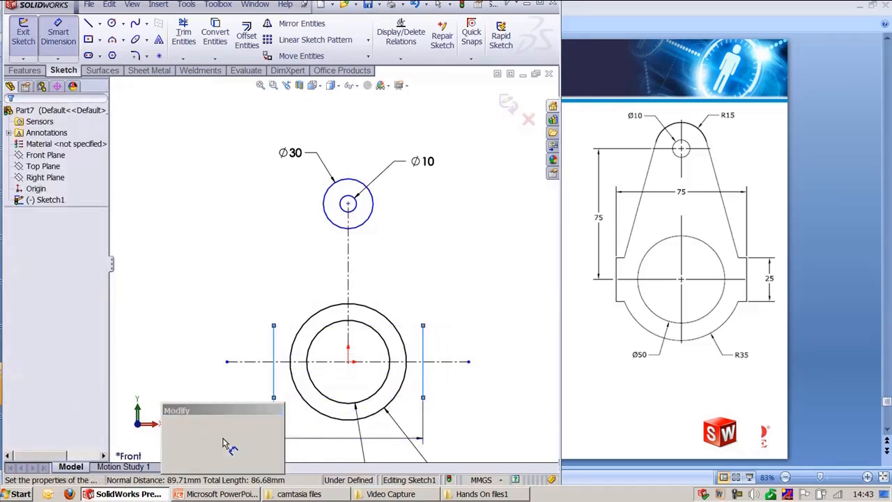
{"action": "type", "text": "75"}
{"action": "key", "text": "Return"}
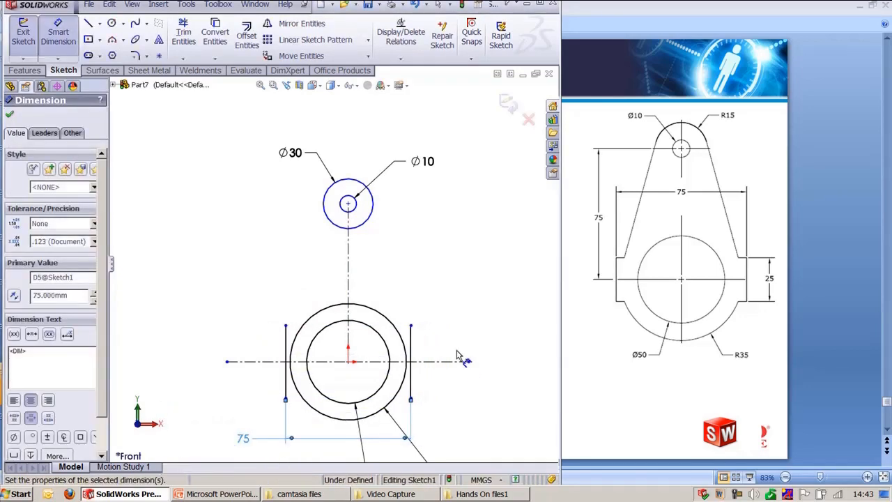
Step: Dimension the right vertical line's length as 25 mm
{"action": "left_click", "coordinate": [414, 343]}
{"action": "left_click", "coordinate": [510, 358]}
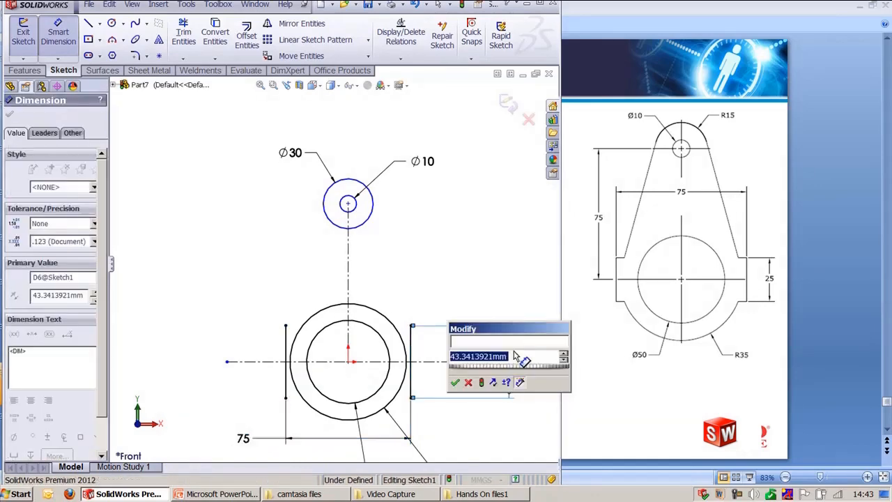
{"action": "type", "text": "25"}
{"action": "key", "text": "Return"}
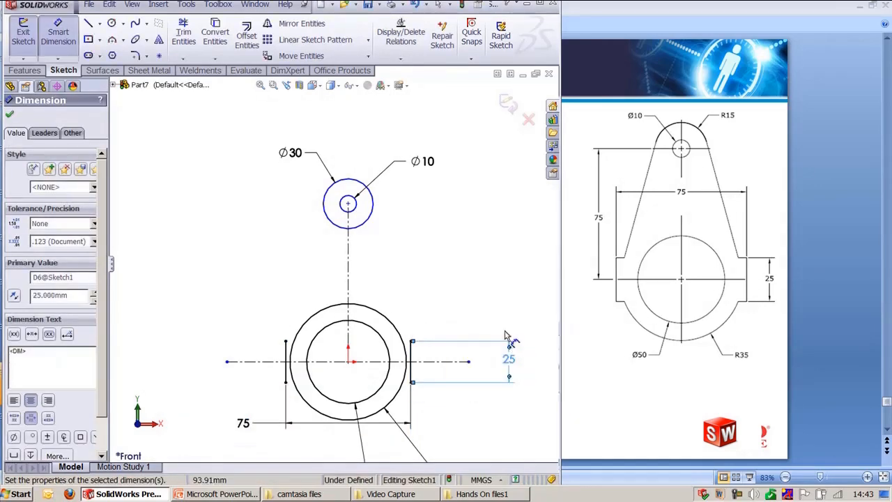
{"action": "key", "text": "Escape"}
Step: Draw short horizontal lines about 9 mm long inward from the tops of both vertical lines
{"action": "scroll", "coordinate": [432, 303], "scroll_direction": "down", "scroll_amount": 3}
{"action": "mouse_move", "coordinate": [391, 269]}
{"action": "middle_mouse_down", "text": "ctrl"}
{"action": "mouse_move", "coordinate": [416, 272]}
{"action": "mouse_move", "coordinate": [425, 227]}
{"action": "middle_mouse_up", "text": "ctrl"}
{"action": "scroll", "coordinate": [425, 227], "scroll_direction": "up", "scroll_amount": 1}
{"action": "key", "text": "l"}
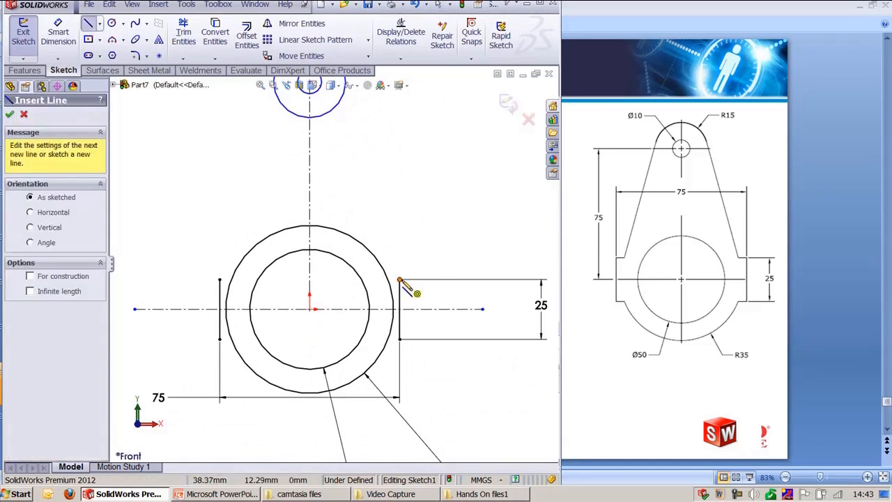
{"action": "left_click", "coordinate": [399, 280]}
{"action": "key", "text": "Escape"}
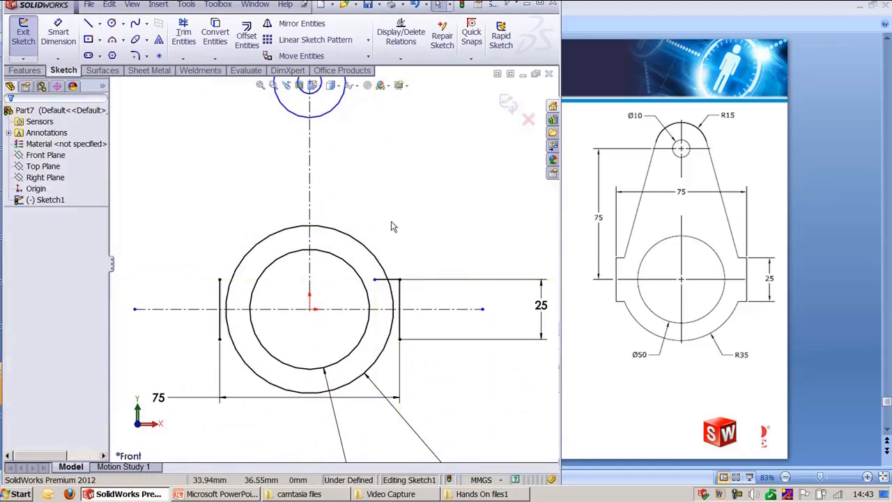
{"action": "key", "text": "l"}
{"action": "left_click", "coordinate": [221, 280]}
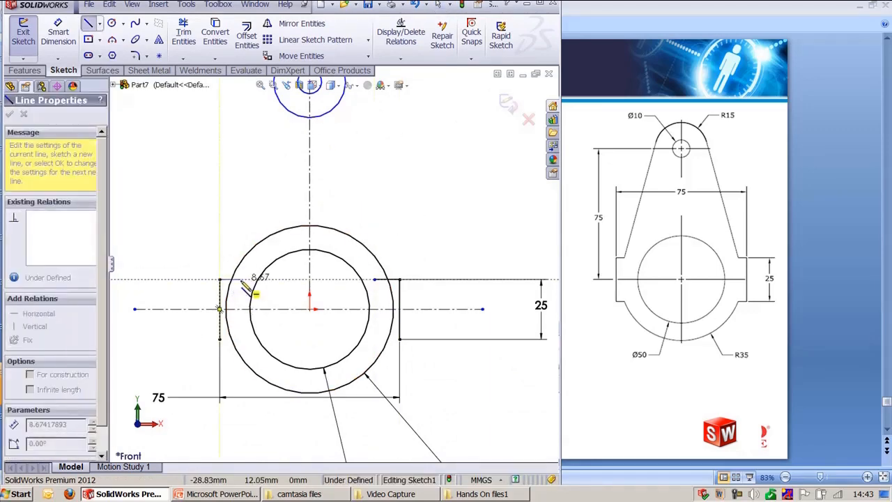
{"action": "key", "text": "Escape"}
Step: Mirror both short horizontal lines about the horizontal centerline
{"action": "left_click", "coordinate": [296, 23]}
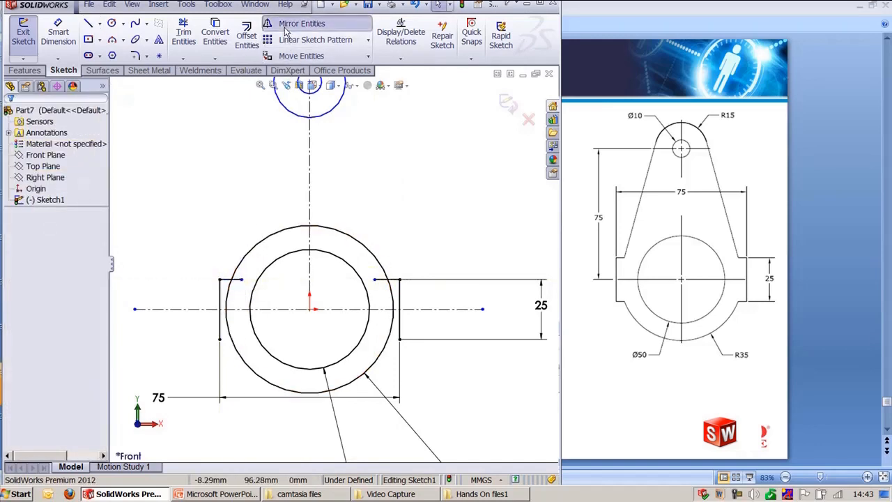
{"action": "left_click", "coordinate": [231, 280]}
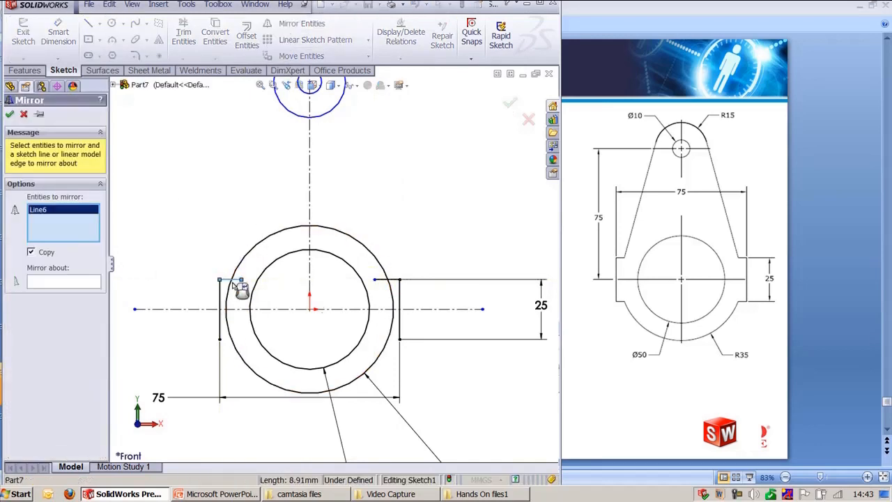
{"action": "left_click", "coordinate": [397, 280]}
{"action": "right_click", "coordinate": [397, 280]}
{"action": "left_click", "coordinate": [421, 309]}
{"action": "right_click", "coordinate": [422, 309]}
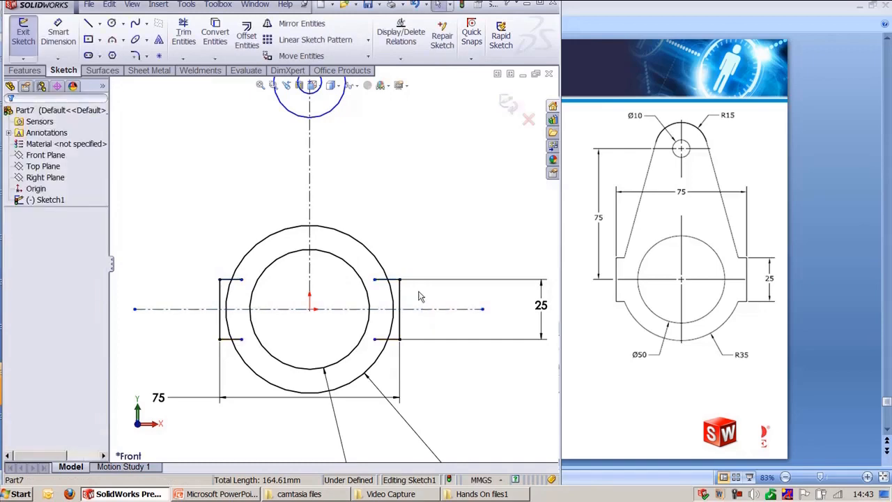
Step: Try to corner-trim the lower-left short line with the outer circle
{"action": "scroll", "coordinate": [293, 288], "scroll_direction": "down", "scroll_amount": 6}
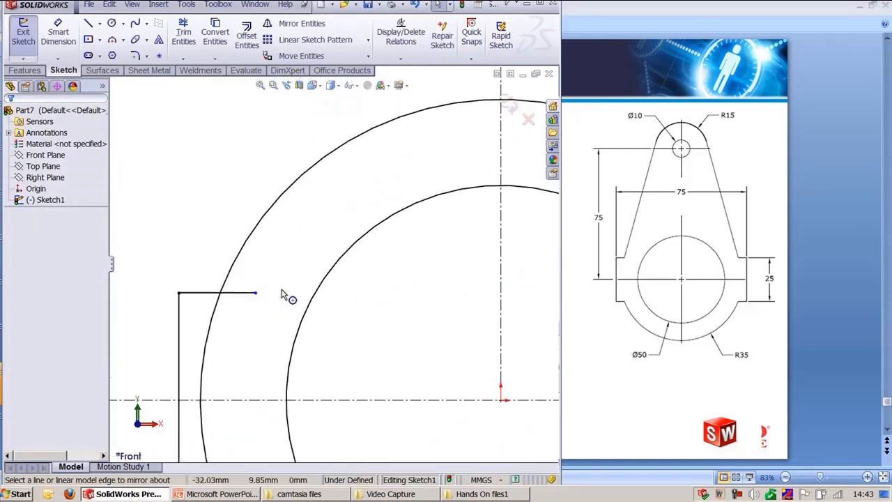
{"action": "scroll", "coordinate": [285, 290], "scroll_direction": "up", "scroll_amount": 5}
{"action": "mouse_move", "coordinate": [306, 266]}
{"action": "middle_mouse_down", "text": "ctrl"}
{"action": "mouse_move", "coordinate": [269, 365]}
{"action": "mouse_move", "coordinate": [262, 415]}
{"action": "middle_mouse_up", "text": "ctrl"}
{"action": "scroll", "coordinate": [246, 350], "scroll_direction": "up", "scroll_amount": 2}
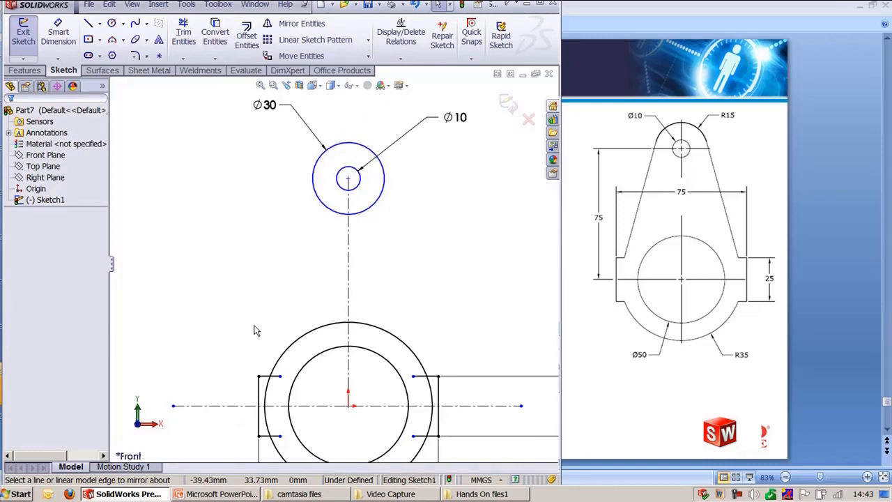
{"action": "scroll", "coordinate": [256, 331], "scroll_direction": "down", "scroll_amount": 4}
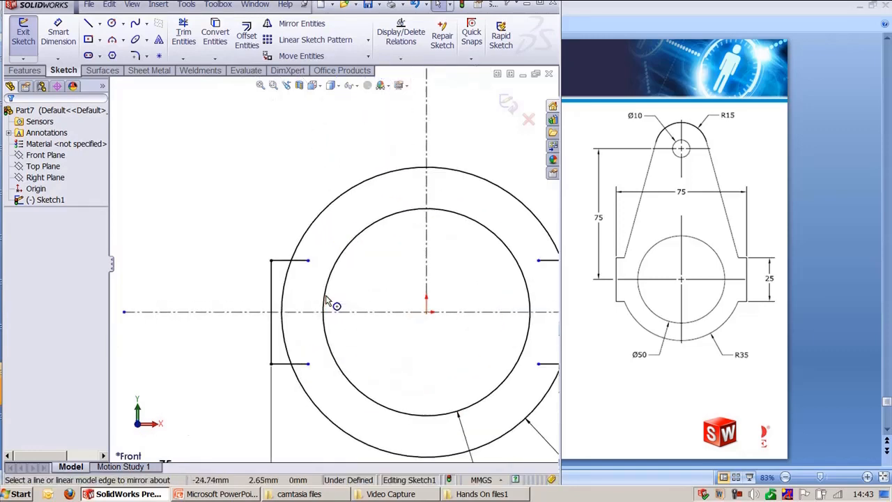
{"action": "key", "text": "t"}
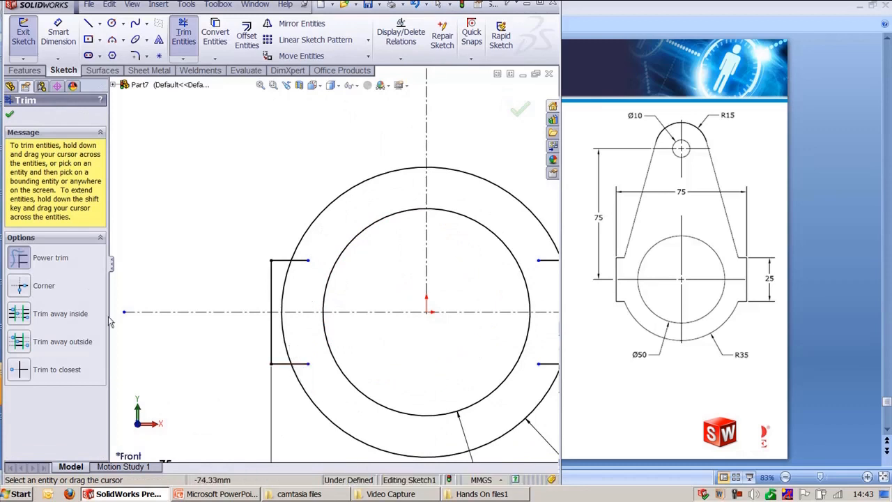
{"action": "left_click", "coordinate": [21, 287]}
{"action": "left_click", "coordinate": [283, 366]}
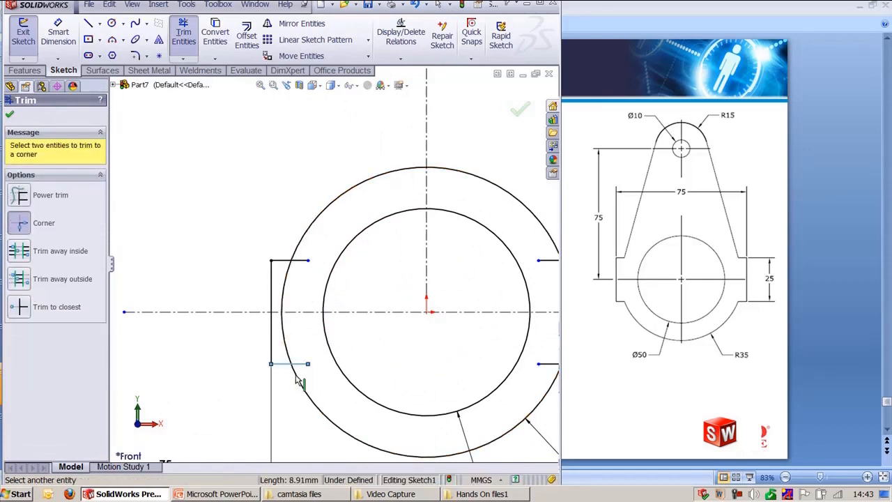
{"action": "left_click", "coordinate": [296, 375]}
{"action": "key", "text": "Escape"}
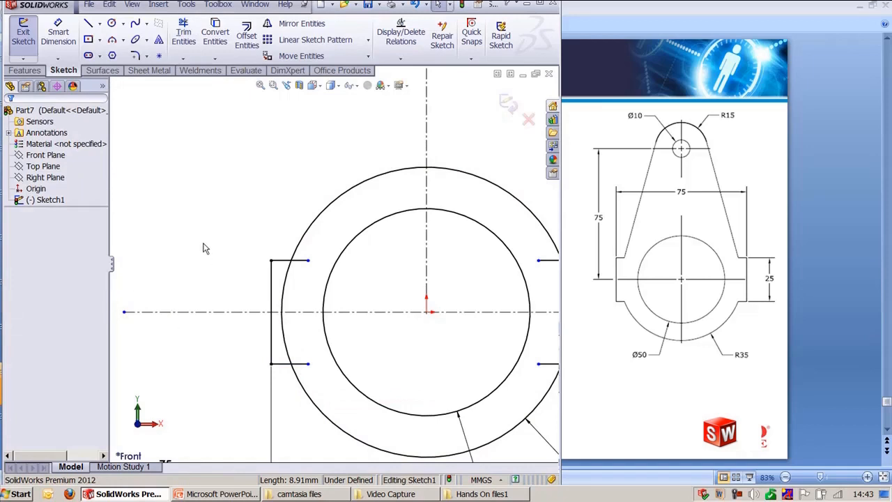
Step: Power-trim the outer circle, removing its arcs between the side lines and across the top
{"action": "key", "text": "t"}
{"action": "left_click", "coordinate": [22, 199]}
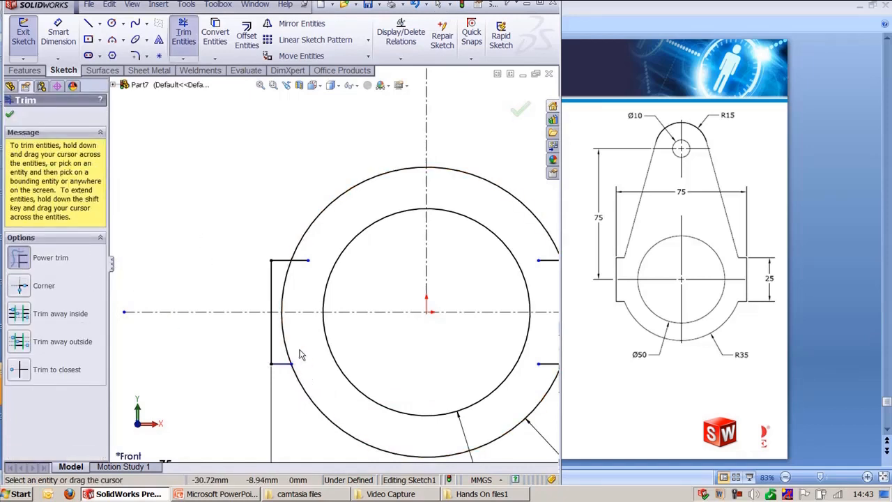
{"action": "left_click_drag", "start_coordinate": [300, 355], "coordinate": [283, 340]}
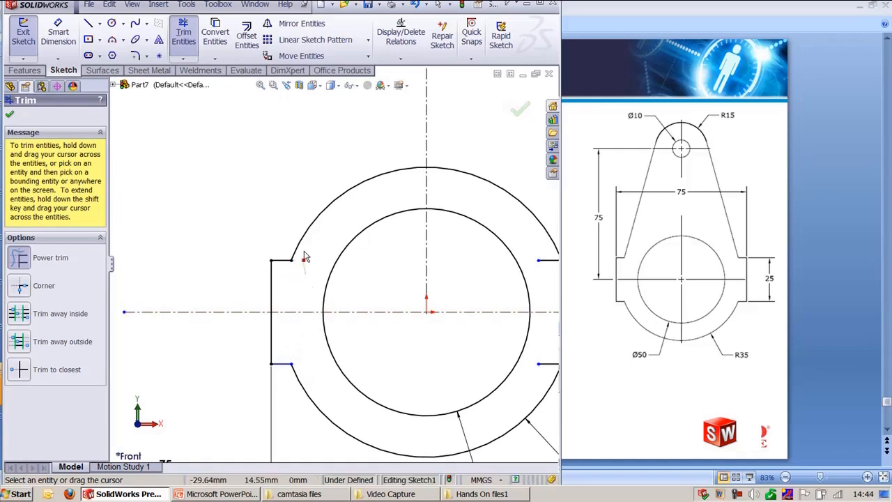
{"action": "scroll", "coordinate": [307, 356], "scroll_direction": "up", "scroll_amount": 3}
{"action": "scroll", "coordinate": [389, 335], "scroll_direction": "down", "scroll_amount": 4}
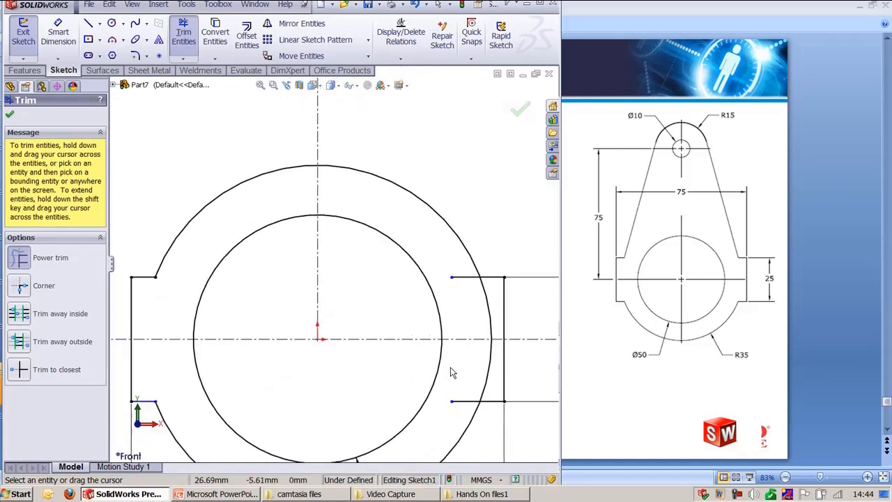
{"action": "mouse_move", "coordinate": [486, 382]}
{"action": "left_mouse_down"}
{"action": "mouse_move", "coordinate": [474, 324]}
{"action": "mouse_move", "coordinate": [488, 298]}
{"action": "mouse_move", "coordinate": [422, 200]}
{"action": "mouse_move", "coordinate": [207, 174]}
{"action": "left_mouse_up"}
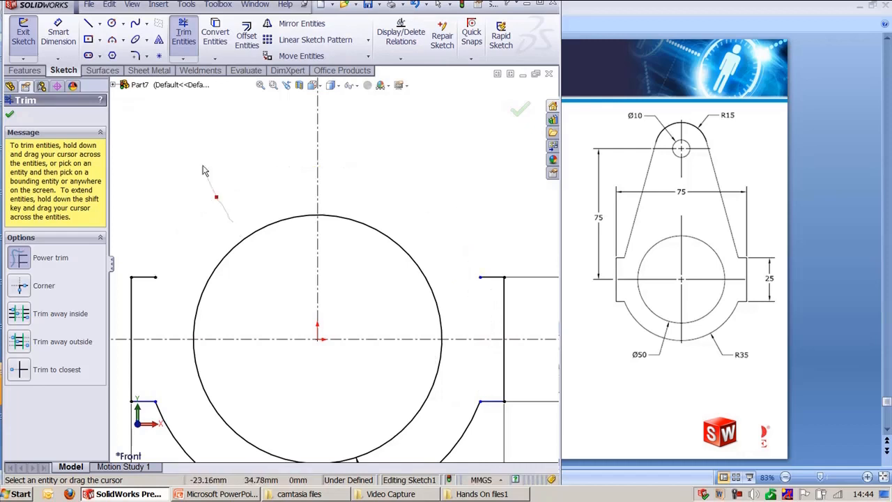
{"action": "scroll", "coordinate": [339, 215], "scroll_direction": "up", "scroll_amount": 3}
{"action": "key", "text": "Escape"}
Step: Add vertical relations between the inner endpoints of the upper and lower short lines on each side
{"action": "left_click", "coordinate": [230, 271]}
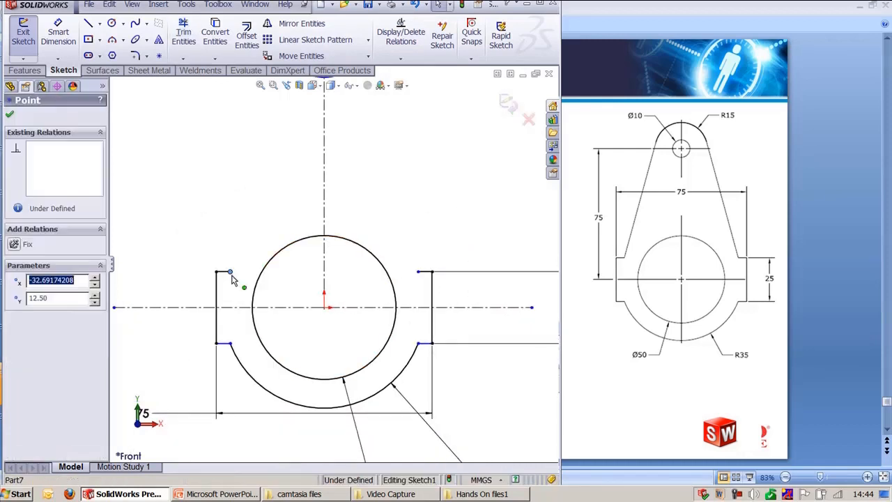
{"action": "left_click", "coordinate": [230, 344], "text": "ctrl"}
{"action": "left_click", "coordinate": [272, 296]}
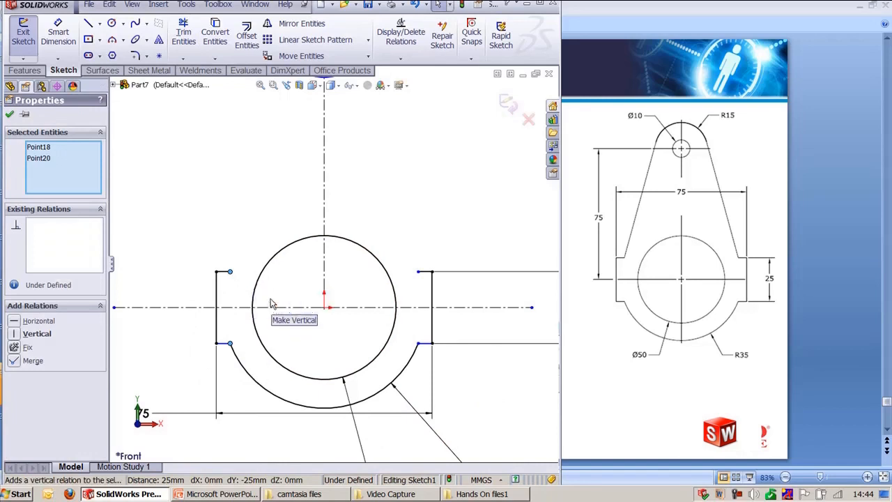
{"action": "left_click", "coordinate": [255, 201]}
{"action": "left_click", "coordinate": [418, 273]}
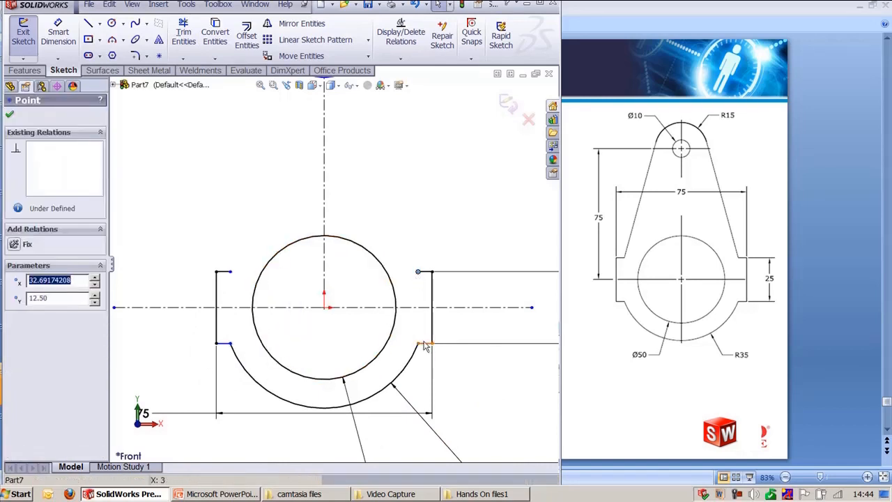
{"action": "left_click", "coordinate": [415, 352], "text": "ctrl"}
{"action": "left_click", "coordinate": [420, 321]}
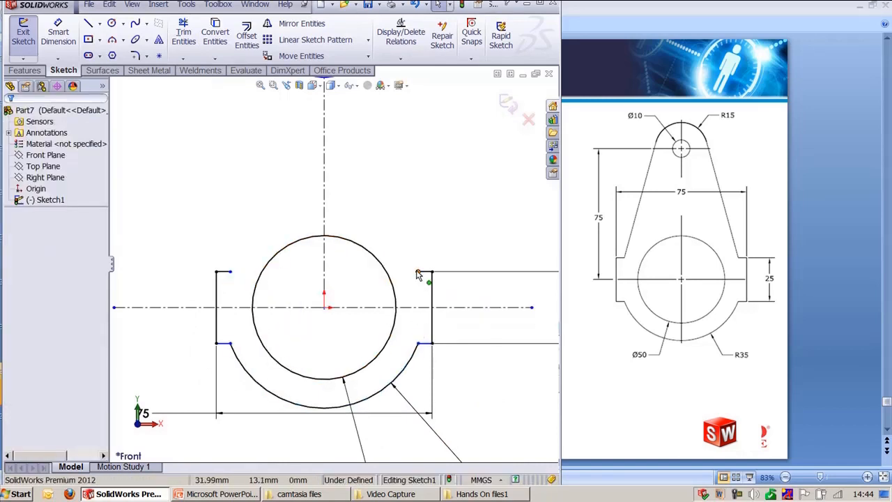
{"action": "left_click", "coordinate": [418, 272]}
{"action": "left_click", "coordinate": [417, 343], "text": "ctrl"}
{"action": "left_click", "coordinate": [461, 296]}
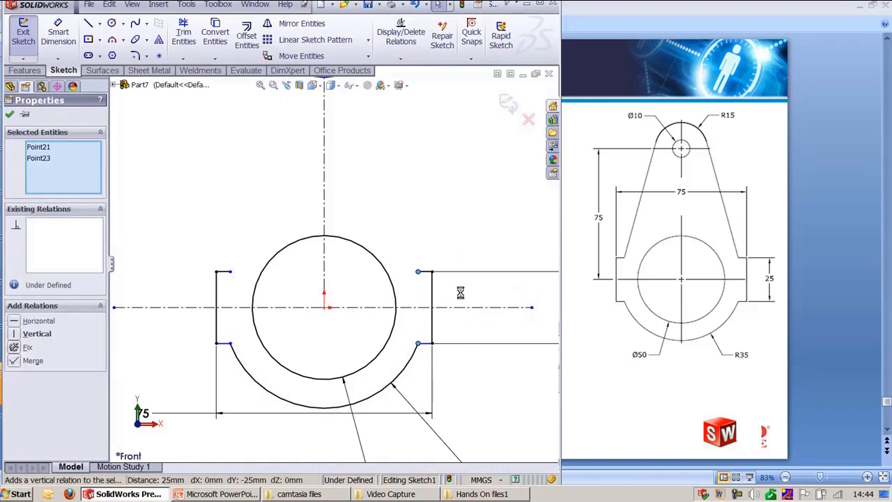
{"action": "left_click", "coordinate": [442, 196]}
Step: Draw a line from the upper-right short line's inner end tangent to the Ø30 circle using Tangent Snap
{"action": "scroll", "coordinate": [400, 276], "scroll_direction": "up", "scroll_amount": 2}
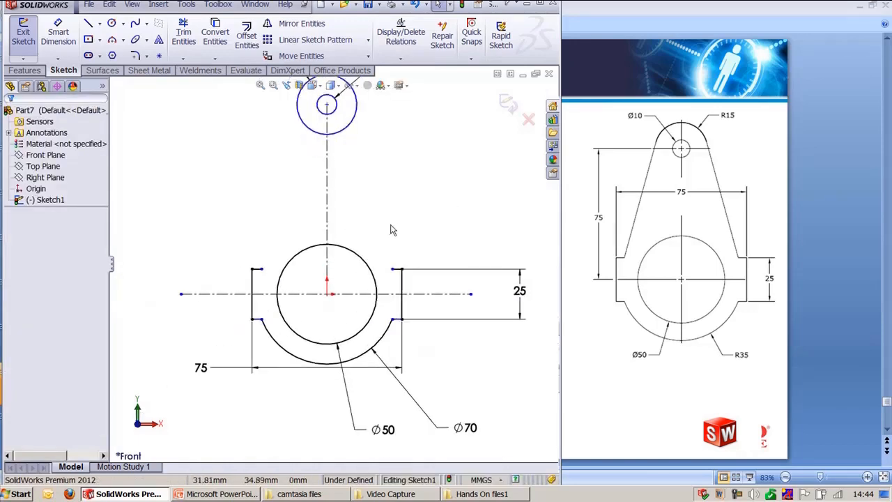
{"action": "middle_click_drag", "start_coordinate": [396, 207], "coordinate": [398, 285], "text": "ctrl"}
{"action": "key", "text": "l"}
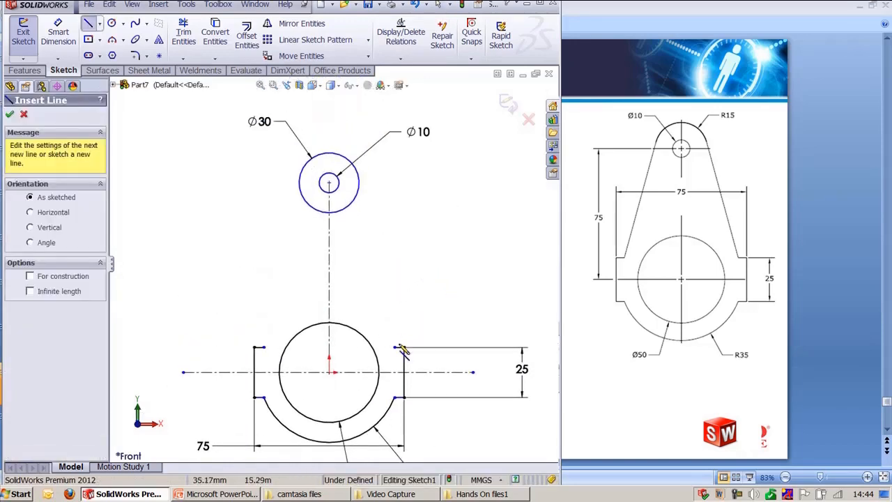
{"action": "left_click", "coordinate": [395, 347]}
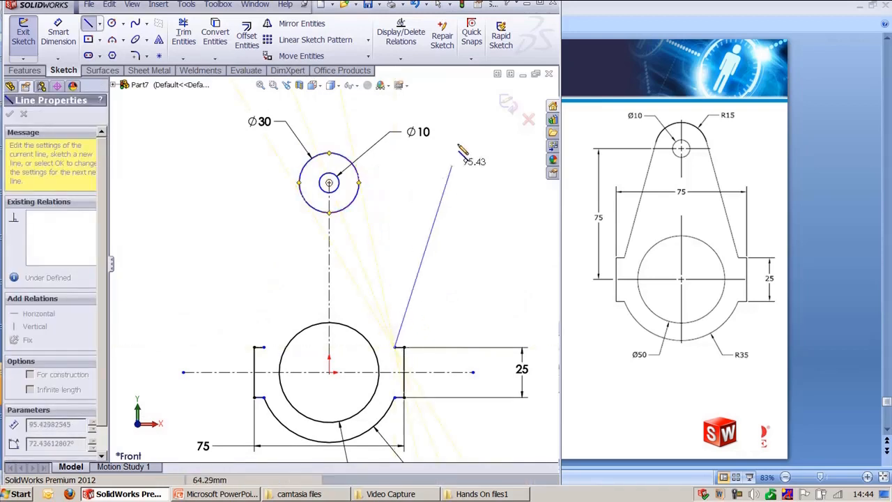
{"action": "left_click", "coordinate": [471, 36]}
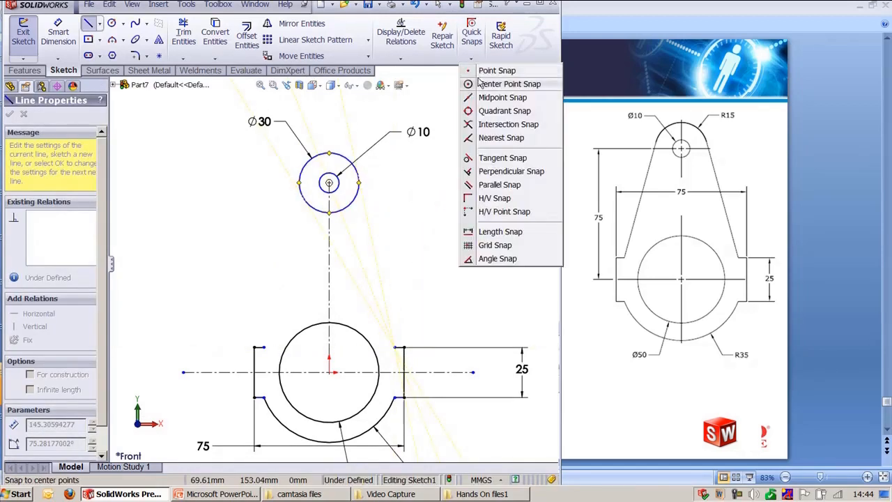
{"action": "left_click", "coordinate": [502, 158]}
{"action": "left_click", "coordinate": [378, 179]}
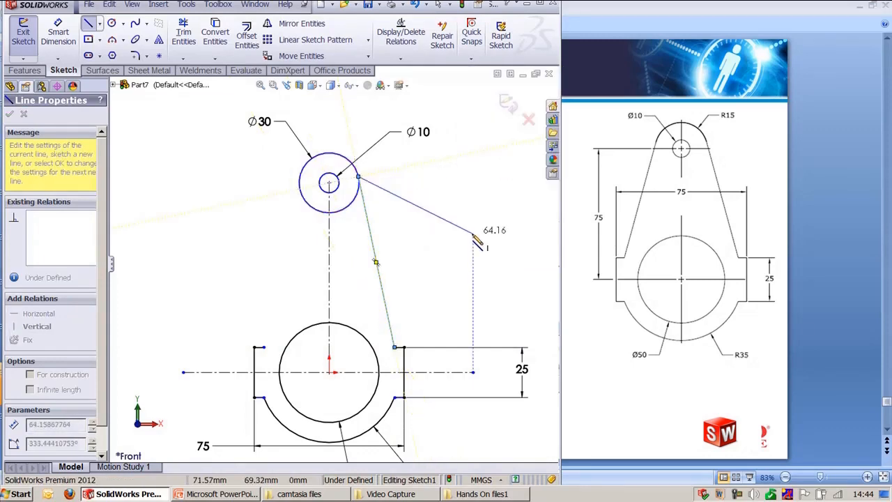
{"action": "key", "text": "Escape"}
Step: Draw a line from the upper-left short line's inner end tangent to the Ø30 circle using Tangent Snap
{"action": "key", "text": "l"}
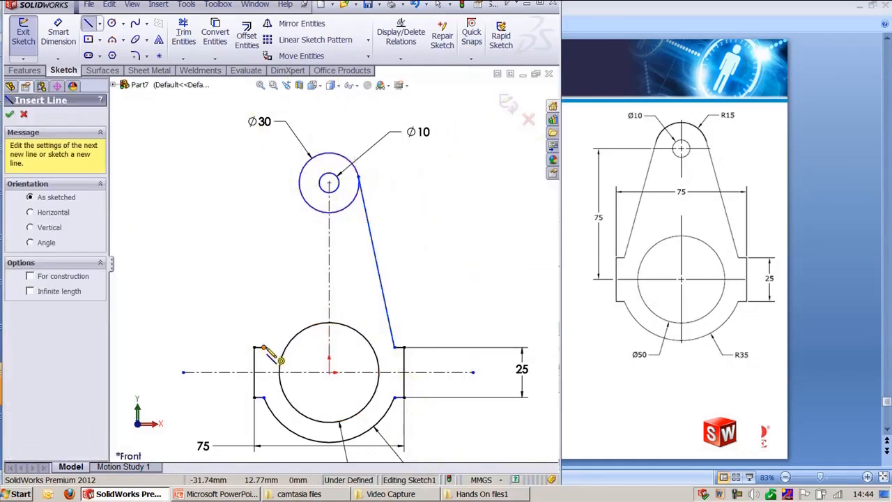
{"action": "left_click", "coordinate": [257, 347]}
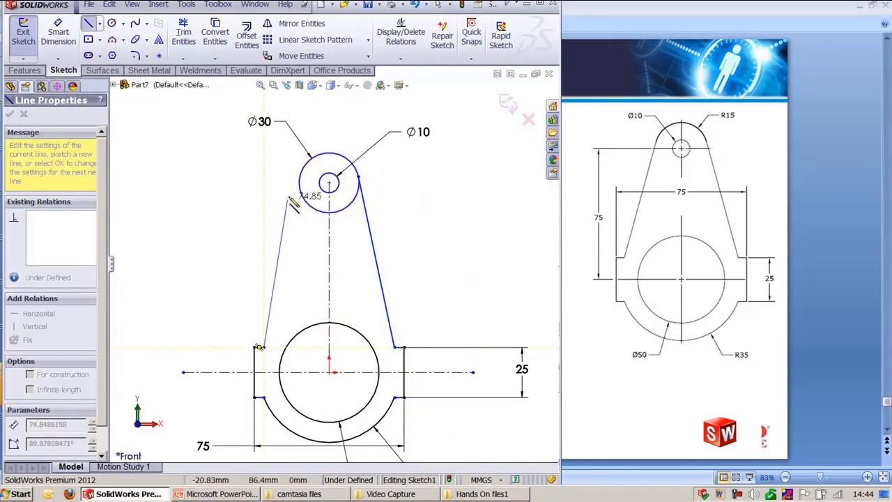
{"action": "left_click", "coordinate": [480, 55]}
{"action": "left_click", "coordinate": [520, 155]}
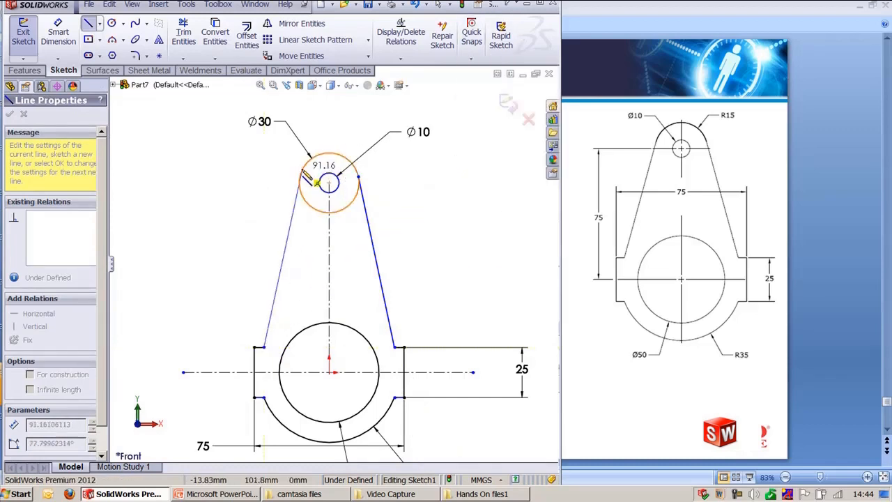
{"action": "double_click", "coordinate": [304, 177]}
{"action": "key", "text": "Escape"}
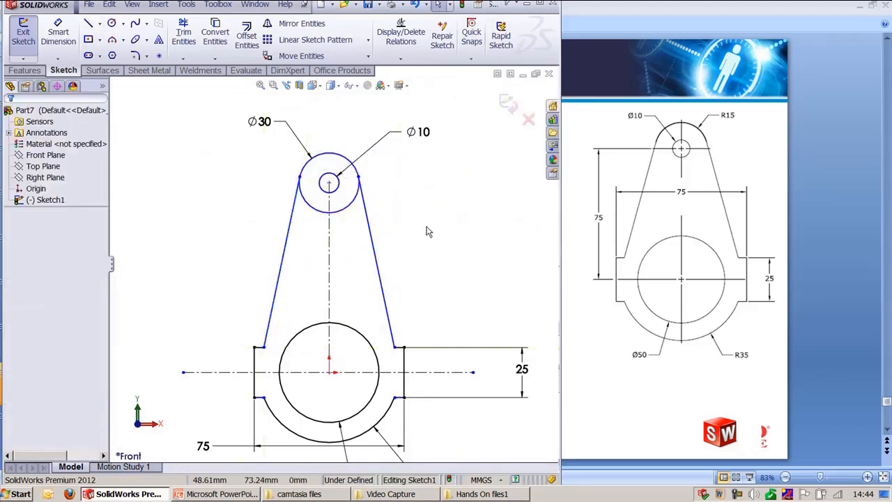
Step: Dimension the vertical distance from the Ø30 circle's centre to the horizontal centerline as 75 mm
{"action": "key", "text": "d"}
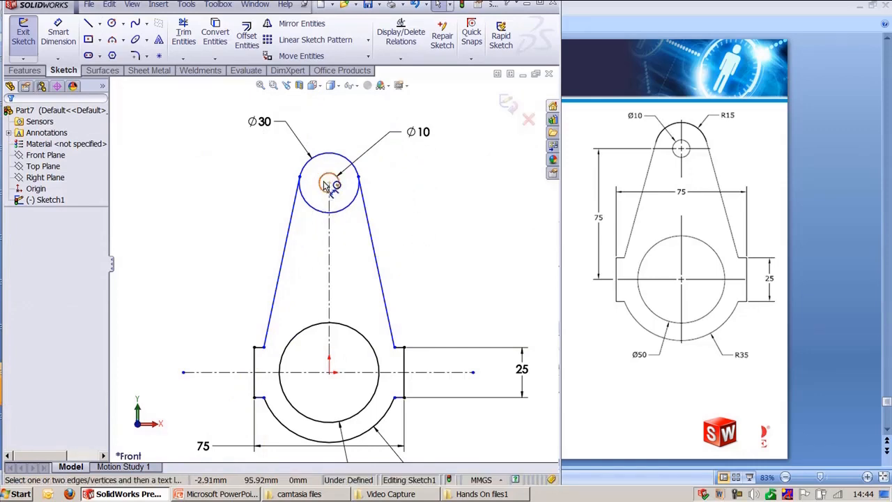
{"action": "left_click", "coordinate": [329, 183]}
{"action": "left_click", "coordinate": [370, 375]}
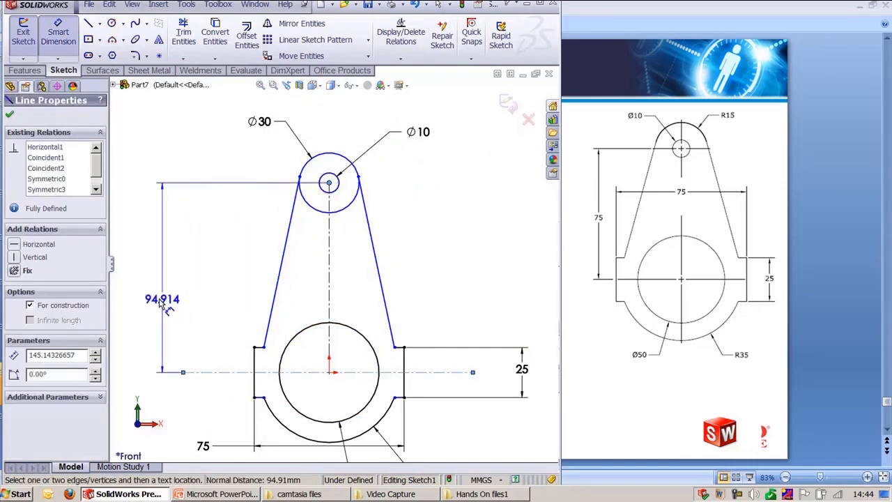
{"action": "left_click", "coordinate": [159, 299]}
{"action": "type", "text": "75"}
{"action": "key", "text": "Return"}
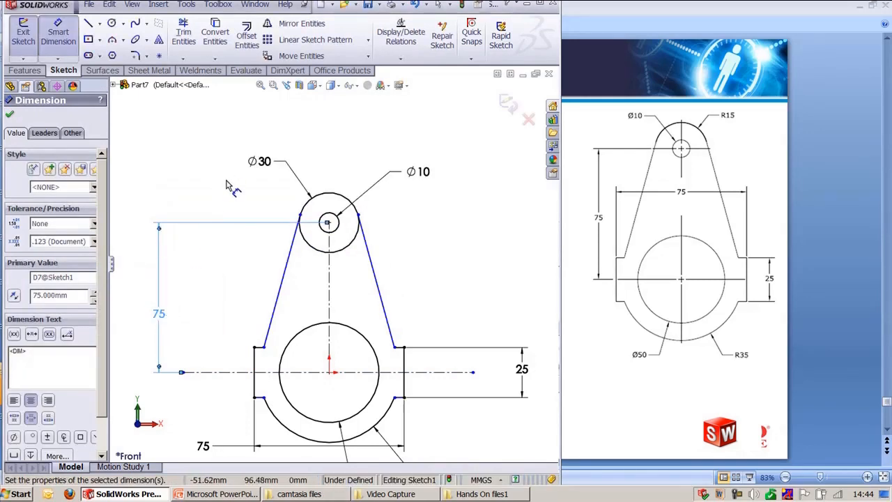
{"action": "key", "text": "Escape"}
Step: Trim away the Ø30 circle's lower arc between the two tangent lines
{"action": "key", "text": "t"}
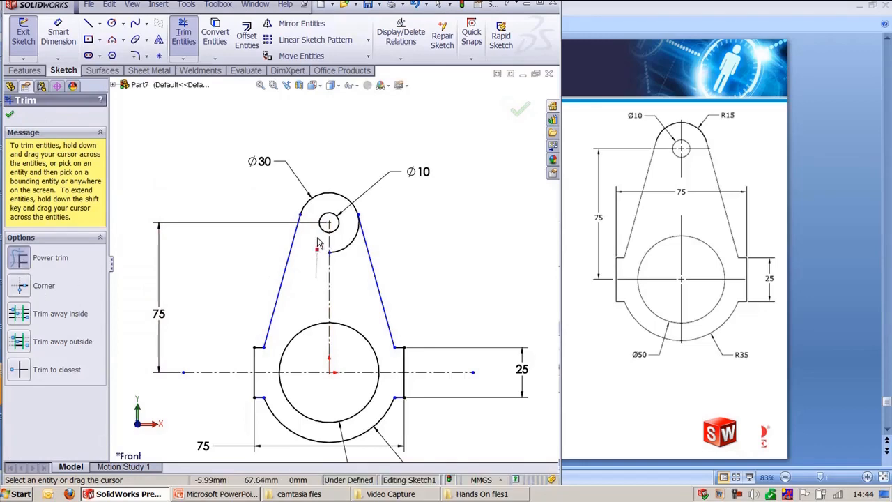
{"action": "key", "text": "Escape"}
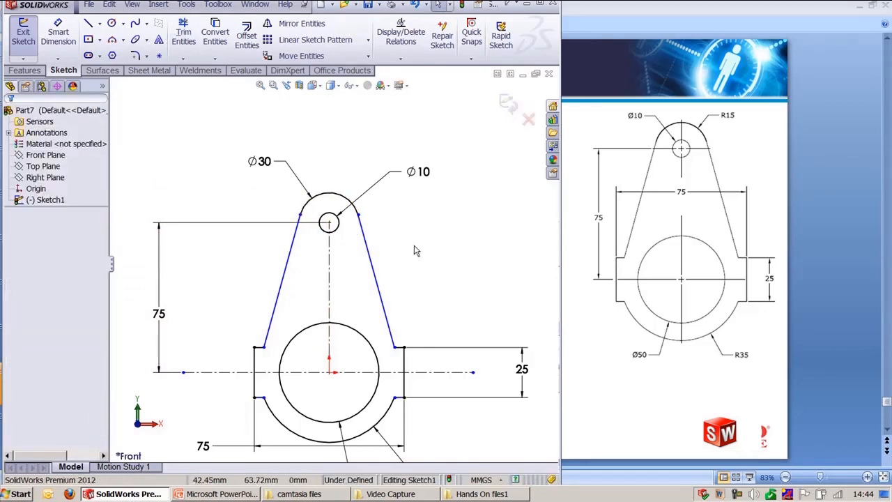
{"action": "left_click", "coordinate": [304, 209]}
{"action": "left_click", "coordinate": [294, 240], "text": "ctrl"}
{"action": "left_click", "coordinate": [431, 300]}
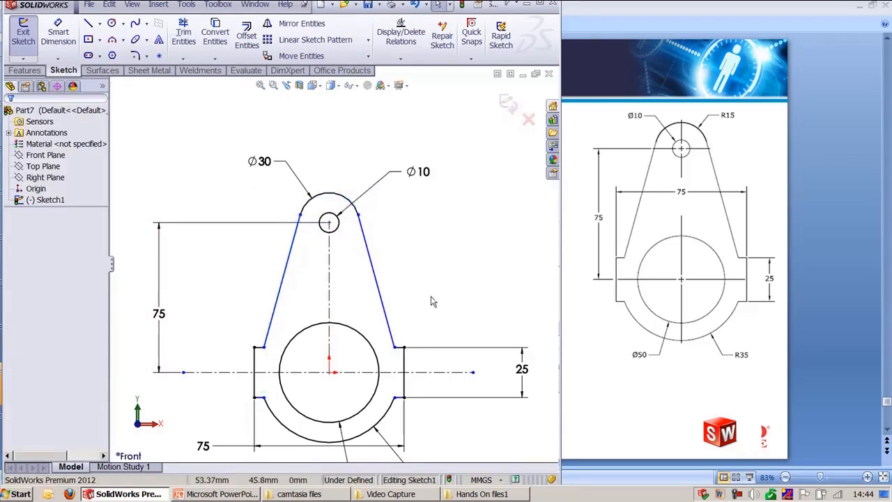
Step: Switch the outer arc's Ø70 dimension to radius display
{"action": "middle_click_drag", "start_coordinate": [423, 338], "coordinate": [418, 269], "text": "ctrl"}
{"action": "scroll", "coordinate": [410, 277], "scroll_direction": "up", "scroll_amount": 1}
{"action": "middle_click_drag", "start_coordinate": [422, 220], "coordinate": [422, 231], "text": "ctrl"}
{"action": "left_click_drag", "start_coordinate": [446, 433], "coordinate": [427, 397]}
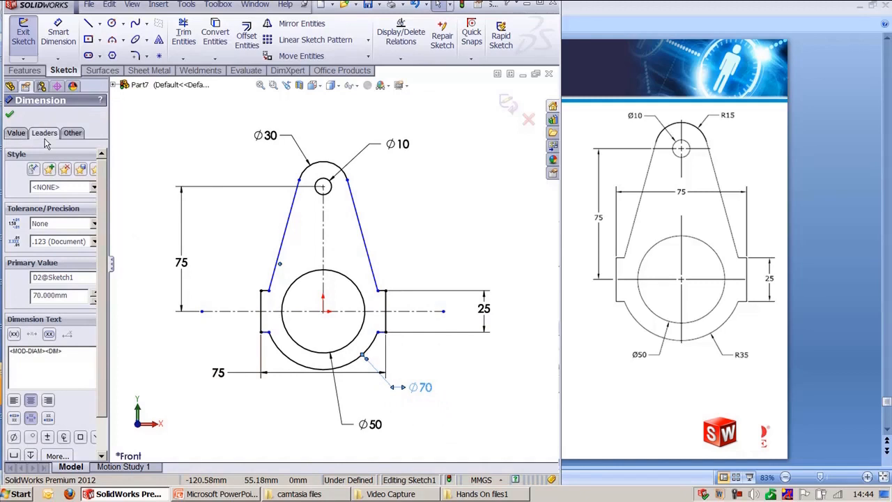
{"action": "left_click", "coordinate": [45, 133]}
{"action": "left_click", "coordinate": [36, 207]}
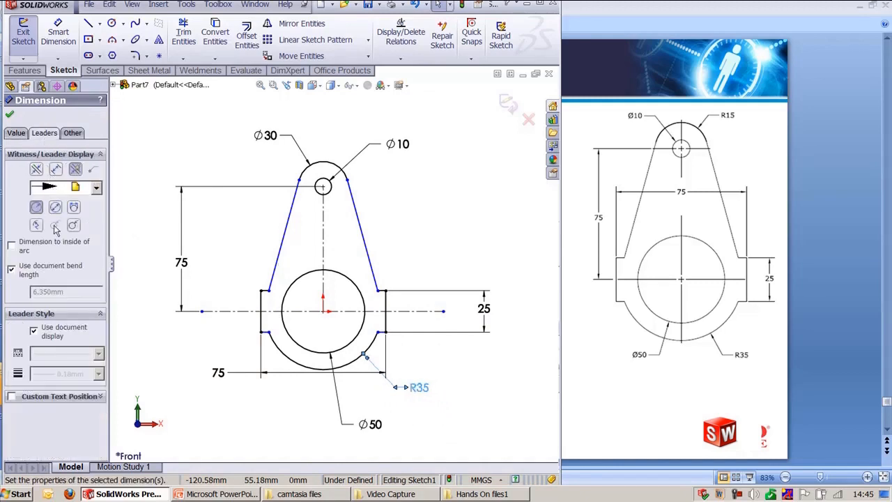
{"action": "left_click", "coordinate": [437, 408]}
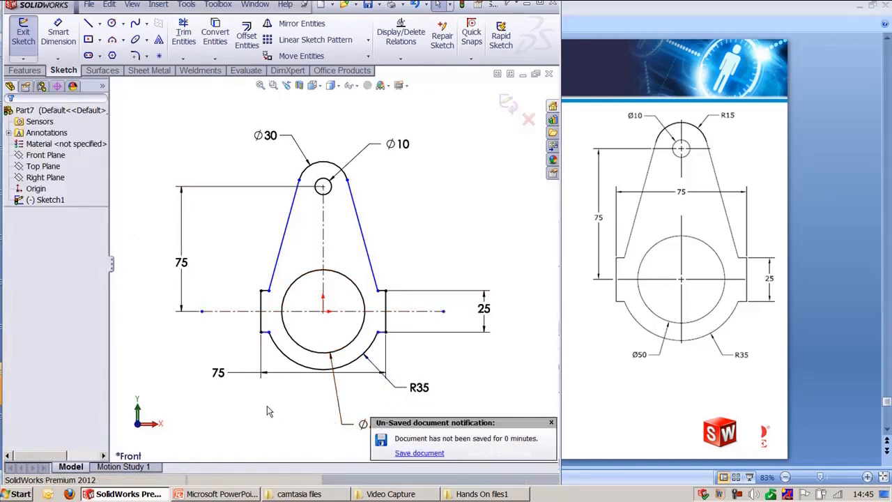
Step: Move the Ø50 dimension leftward and switch the top arc's Ø30 dimension to radius display
{"action": "left_click_drag", "start_coordinate": [355, 423], "coordinate": [274, 410]}
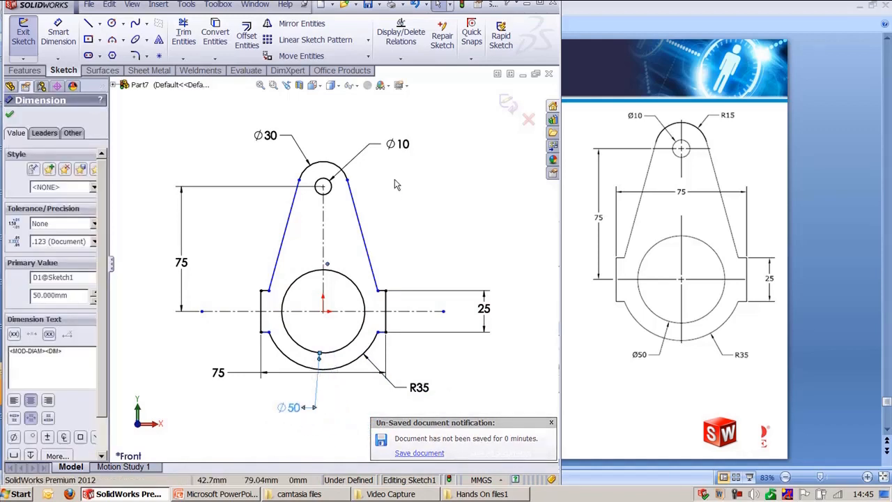
{"action": "left_click", "coordinate": [292, 143]}
{"action": "left_click", "coordinate": [44, 133]}
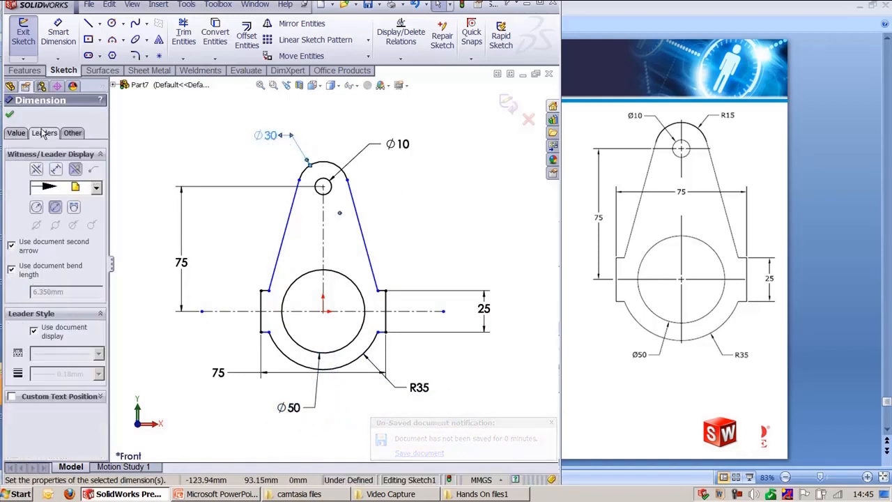
{"action": "left_click", "coordinate": [39, 208]}
{"action": "left_click", "coordinate": [221, 123]}
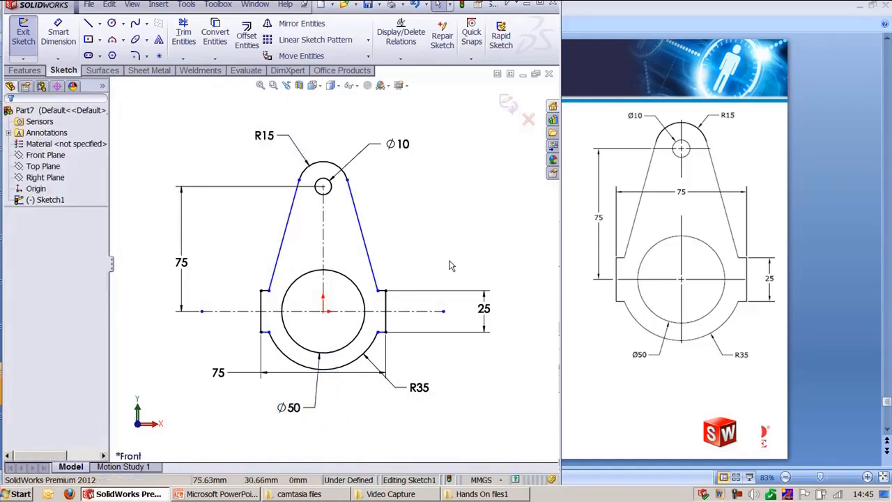
Step: Reposition the 25 and 75 dimensions closer to the profile
{"action": "middle_click_drag", "start_coordinate": [438, 258], "coordinate": [433, 247], "text": "ctrl"}
{"action": "scroll", "coordinate": [434, 252], "scroll_direction": "up", "scroll_amount": 2}
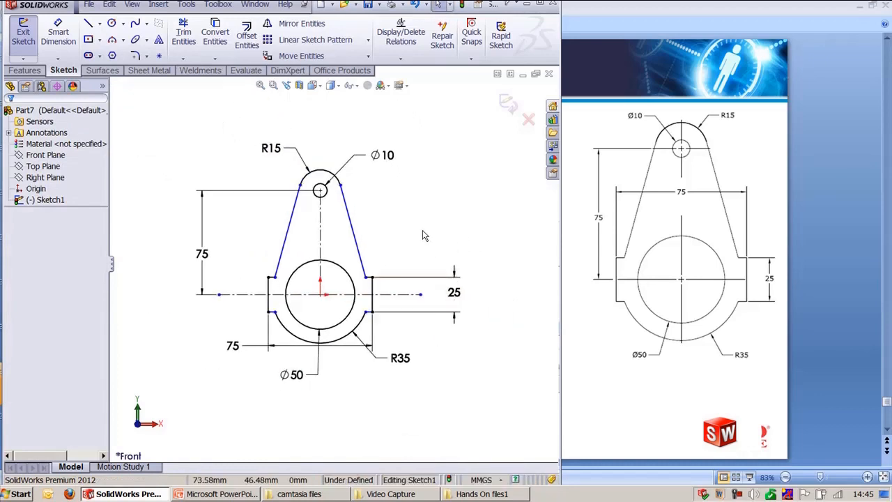
{"action": "scroll", "coordinate": [394, 262], "scroll_direction": "down", "scroll_amount": 1}
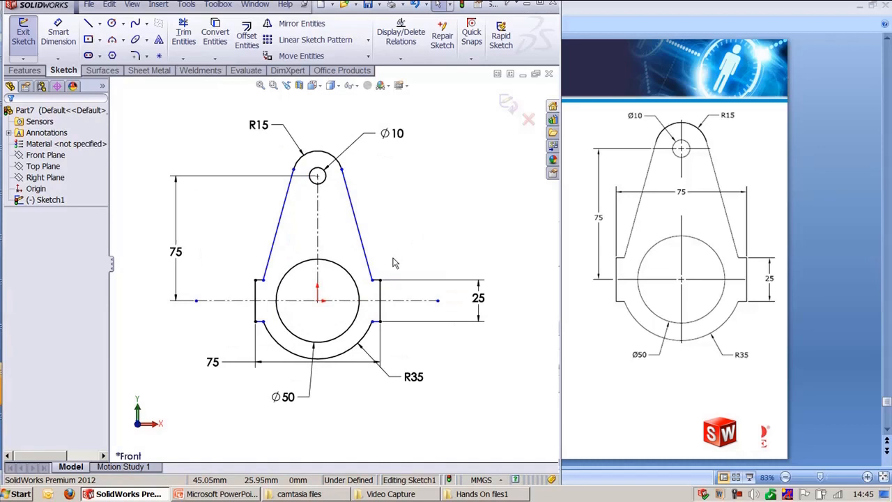
{"action": "left_click_drag", "start_coordinate": [478, 298], "coordinate": [422, 259]}
{"action": "left_click_drag", "start_coordinate": [176, 251], "coordinate": [214, 255]}
{"action": "key", "text": "Escape"}
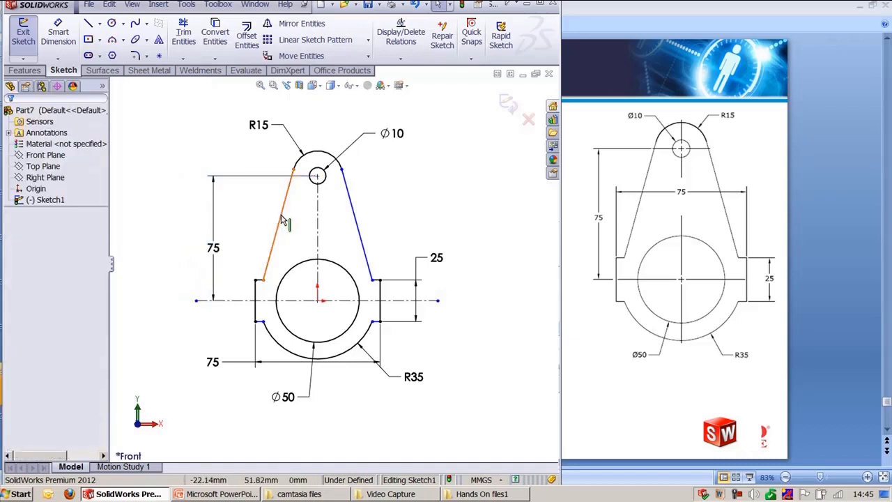
Step: Inspect the existing relations of the left tangent line, its short lines and their endpoints
{"action": "left_click", "coordinate": [282, 216]}
{"action": "left_click", "coordinate": [262, 207]}
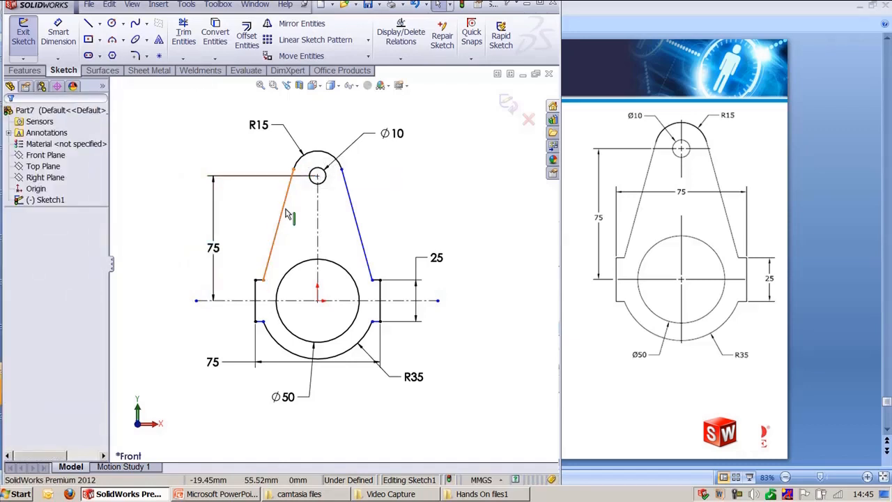
{"action": "scroll", "coordinate": [293, 255], "scroll_direction": "down", "scroll_amount": 1}
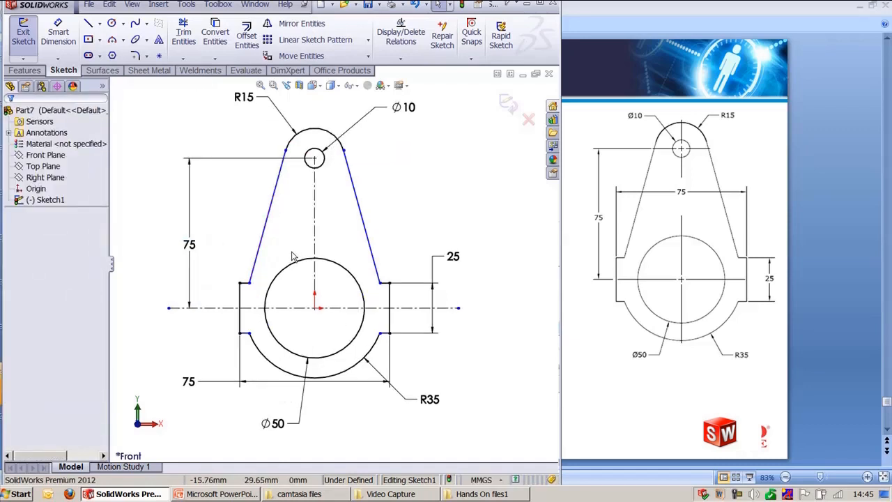
{"action": "middle_click_drag", "start_coordinate": [284, 254], "coordinate": [301, 276], "text": "ctrl"}
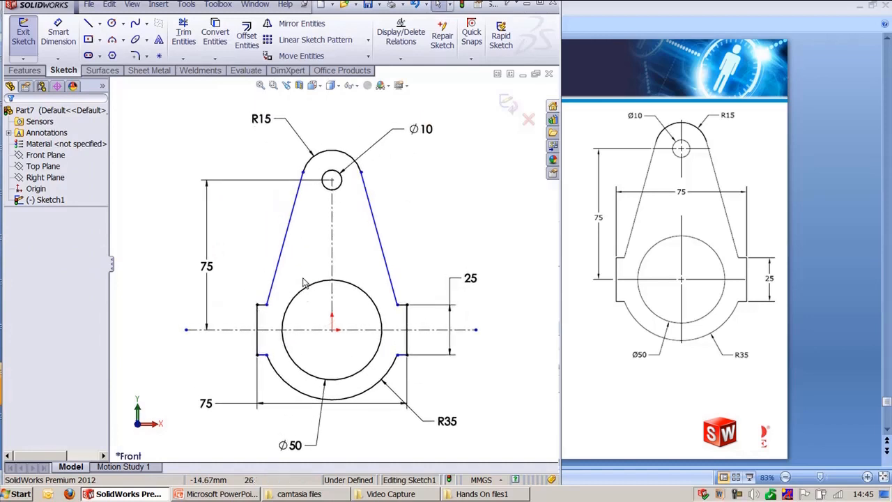
{"action": "left_click", "coordinate": [266, 305]}
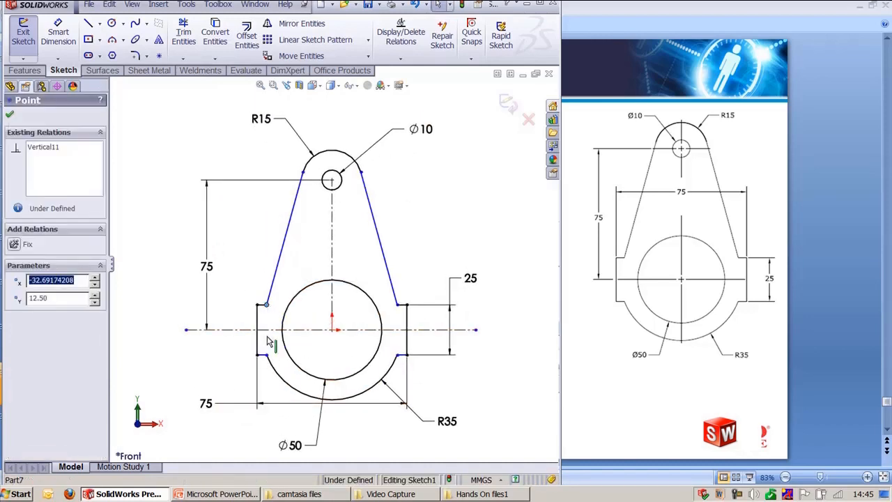
{"action": "left_click", "coordinate": [266, 355], "text": "ctrl"}
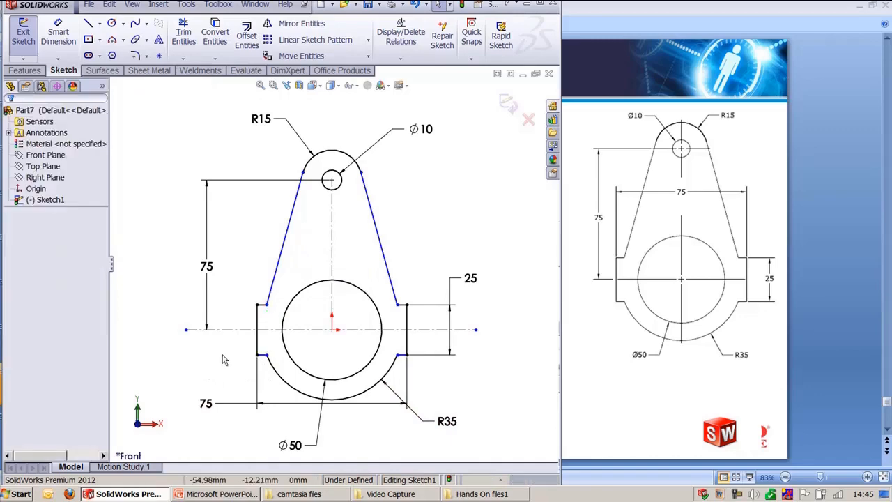
{"action": "left_click", "coordinate": [209, 370]}
{"action": "left_click", "coordinate": [262, 317]}
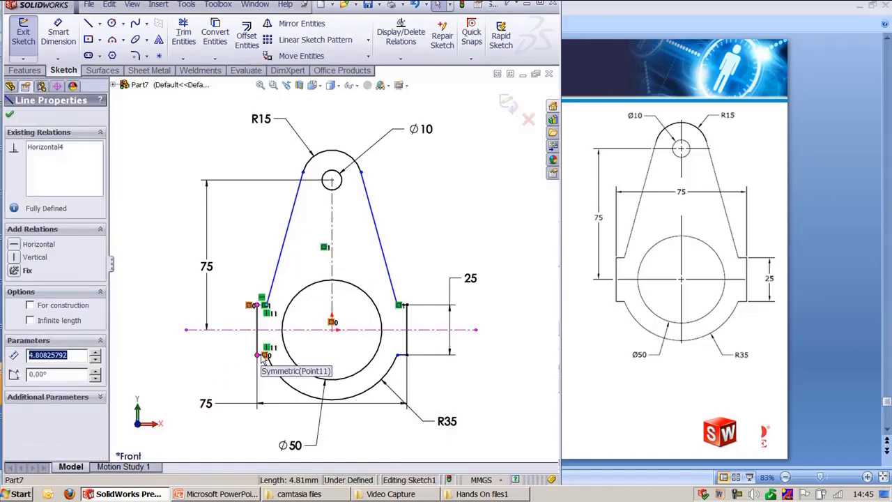
{"action": "left_click", "coordinate": [443, 388]}
{"action": "scroll", "coordinate": [426, 395], "scroll_direction": "down", "scroll_amount": 3}
{"action": "middle_click_drag", "start_coordinate": [464, 361], "coordinate": [419, 317], "text": "ctrl"}
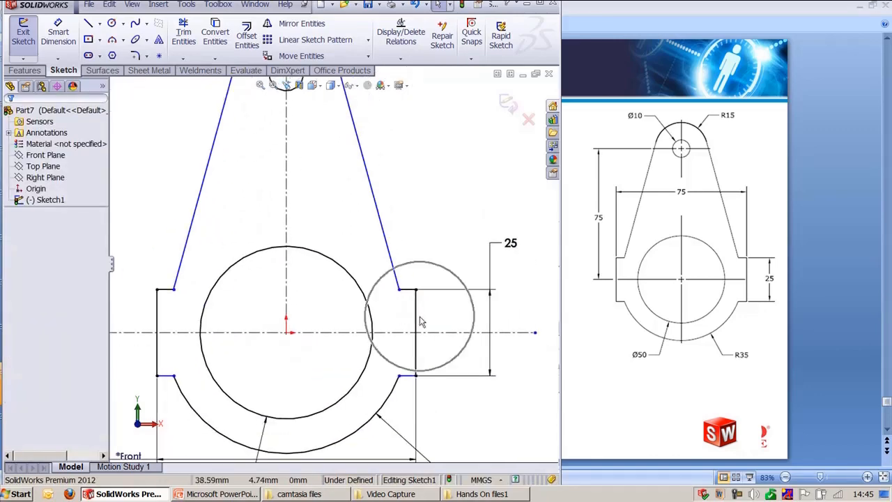
Step: Make the upper and lower right short lines symmetric about the horizontal centerline
{"action": "left_click", "coordinate": [407, 293]}
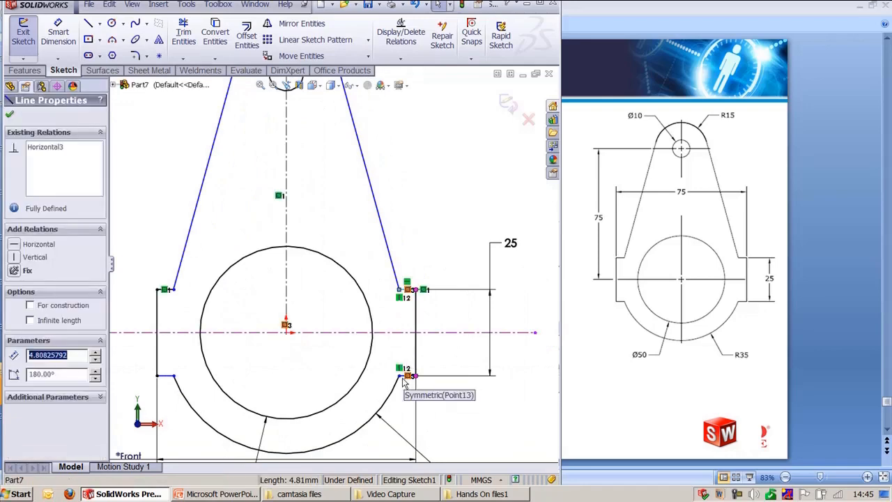
{"action": "scroll", "coordinate": [425, 391], "scroll_direction": "down", "scroll_amount": 2}
{"action": "scroll", "coordinate": [424, 392], "scroll_direction": "down", "scroll_amount": 2}
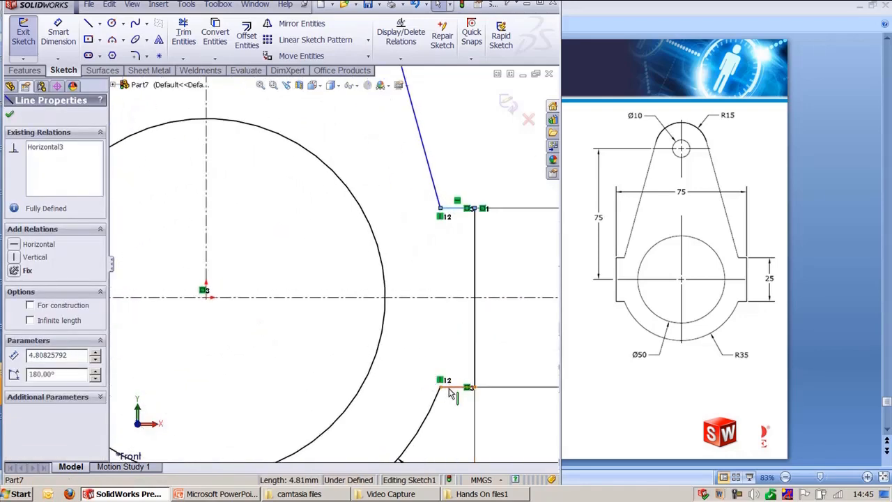
{"action": "left_click", "coordinate": [449, 387], "text": "ctrl"}
{"action": "left_click", "coordinate": [440, 300], "text": "ctrl"}
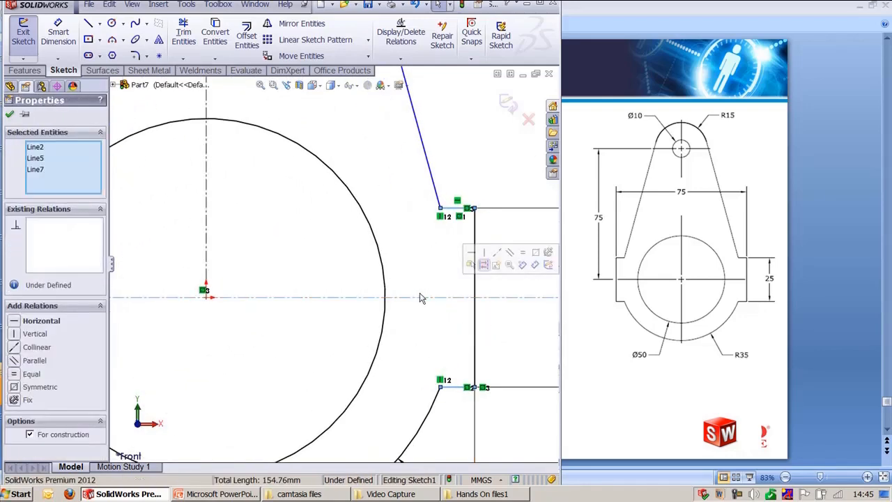
{"action": "left_click", "coordinate": [14, 386]}
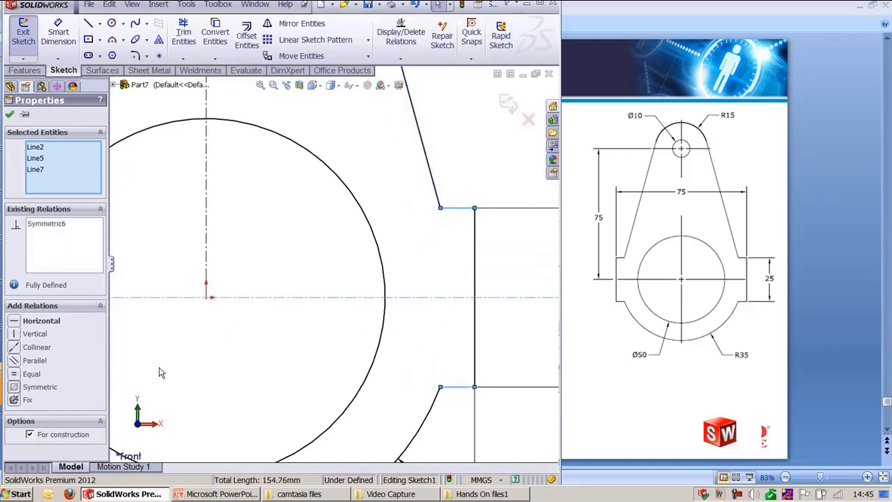
{"action": "left_click", "coordinate": [454, 243]}
Step: Make the upper and lower left short lines symmetric about the horizontal centerline
{"action": "key", "text": "f"}
{"action": "scroll", "coordinate": [452, 258], "scroll_direction": "down", "scroll_amount": 5}
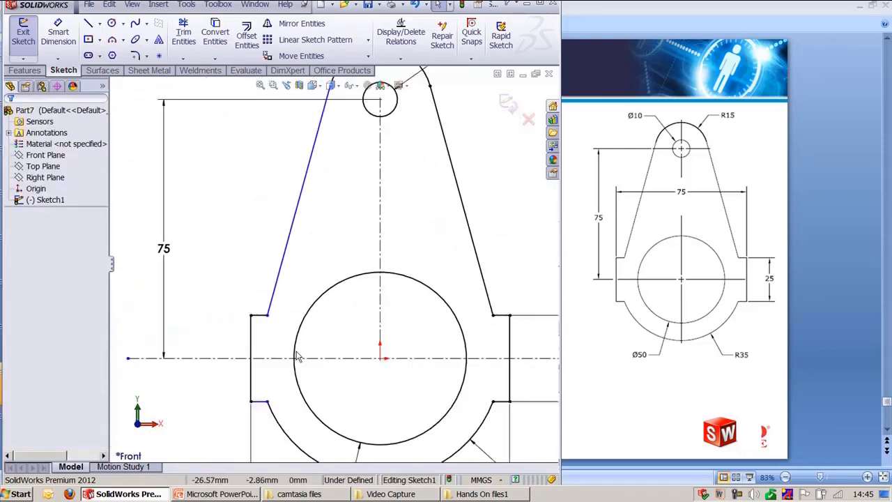
{"action": "left_click", "coordinate": [286, 207]}
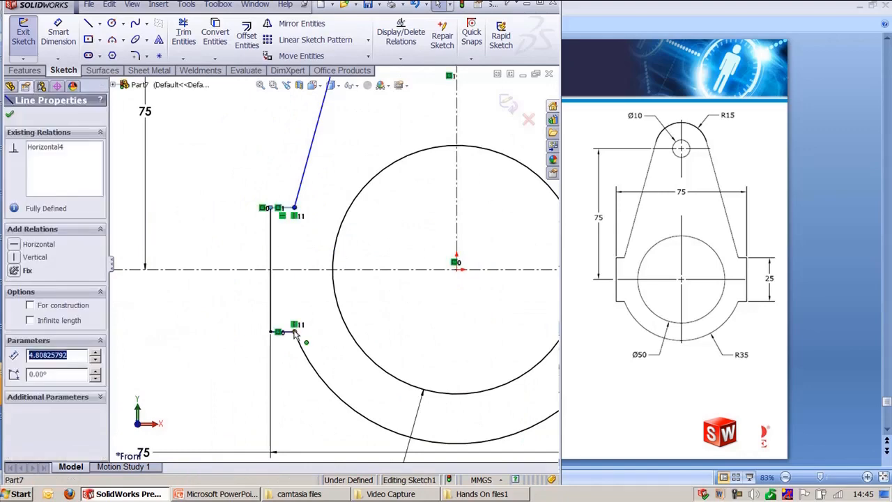
{"action": "left_click", "coordinate": [282, 331], "text": "ctrl"}
{"action": "left_click", "coordinate": [289, 271], "text": "ctrl"}
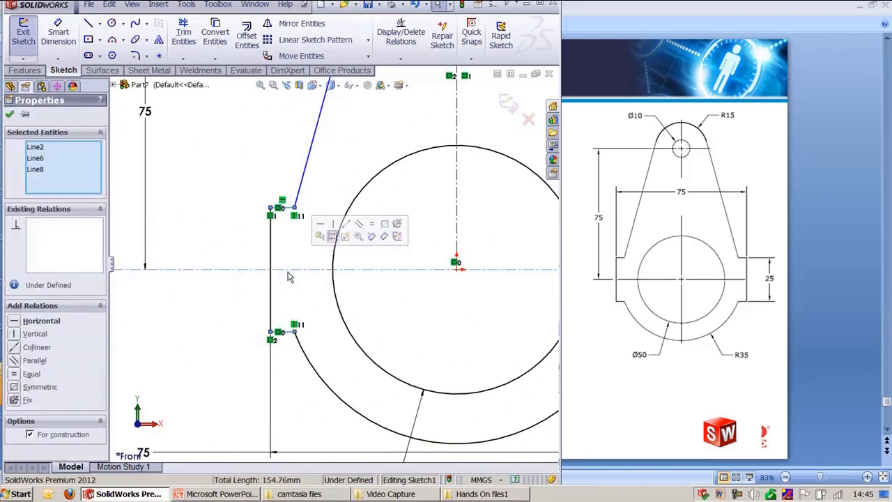
{"action": "left_click", "coordinate": [382, 224]}
{"action": "left_click", "coordinate": [380, 240]}
{"action": "key", "text": "f"}
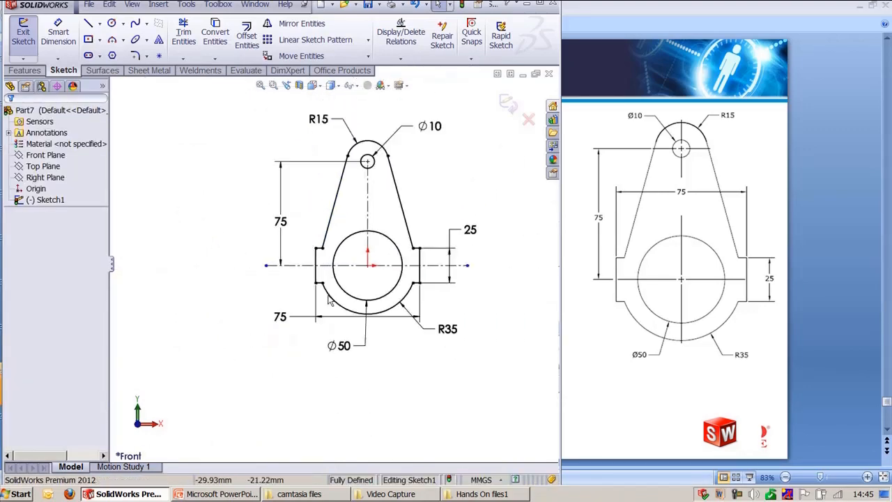
{"action": "scroll", "coordinate": [349, 304], "scroll_direction": "down", "scroll_amount": 1}
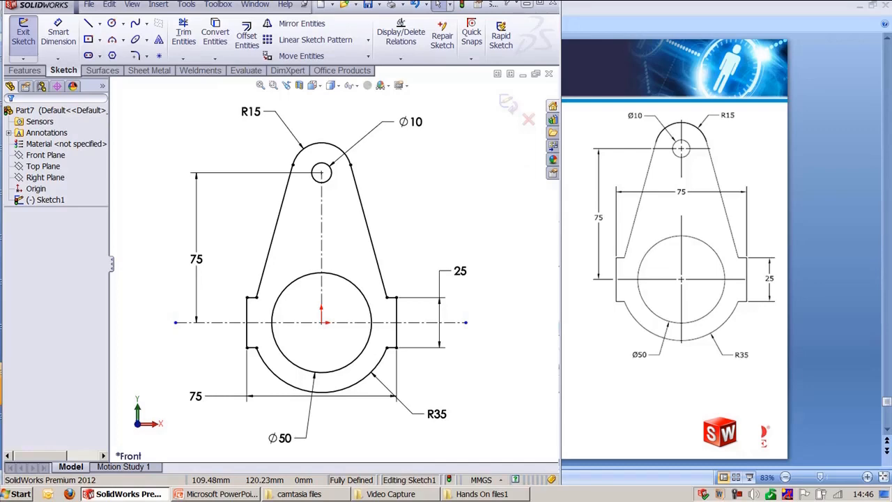
{"action": "left_click", "coordinate": [527, 4]}
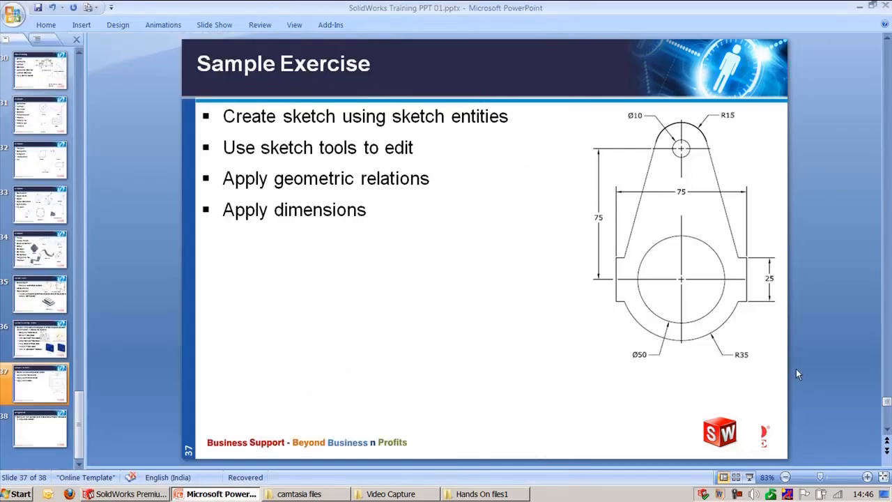
{"action": "left_click", "coordinate": [43, 427]}
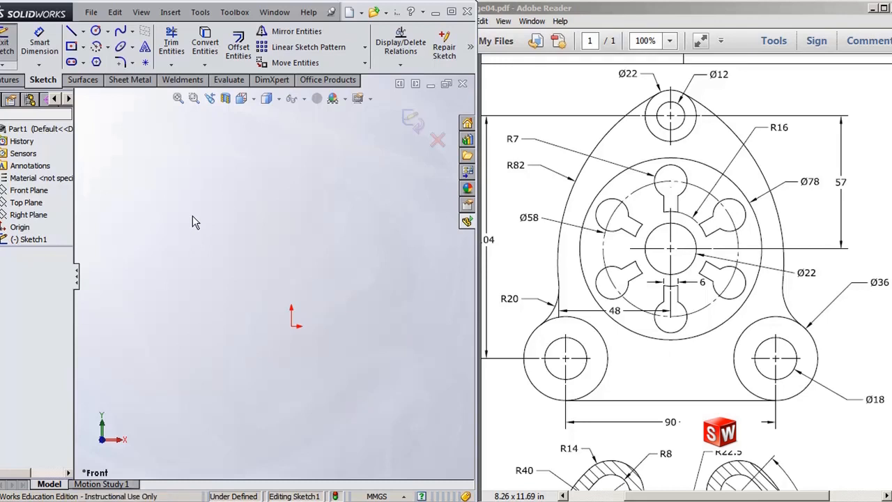
Step: Sketch a Ø22 circle centred on the origin
{"action": "key", "text": "s"}
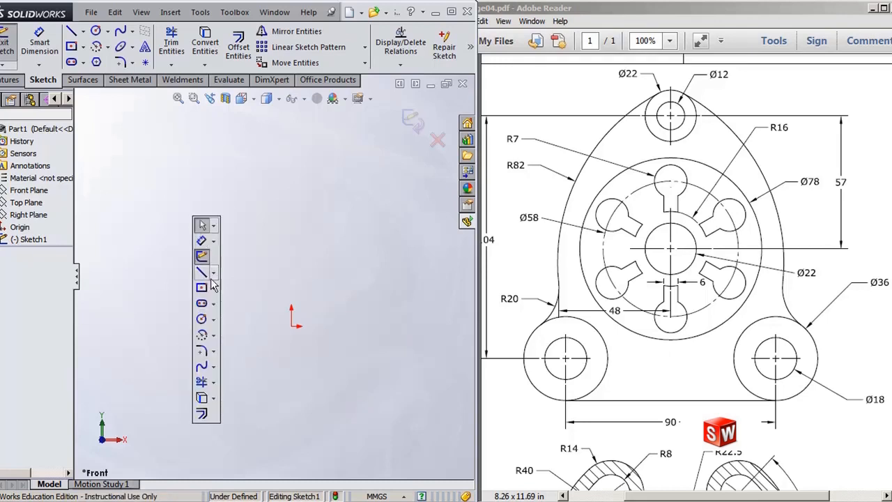
{"action": "left_click", "coordinate": [201, 319]}
{"action": "left_click", "coordinate": [291, 325]}
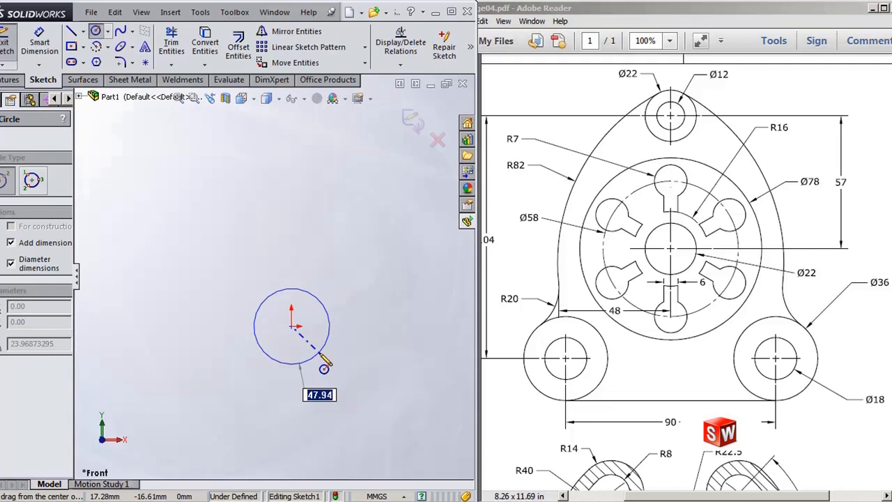
{"action": "type", "text": "22"}
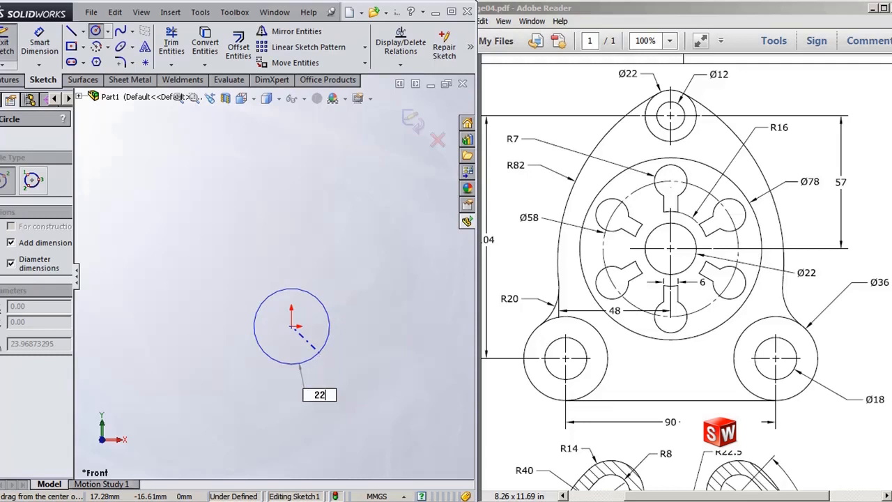
{"action": "key", "text": "Return"}
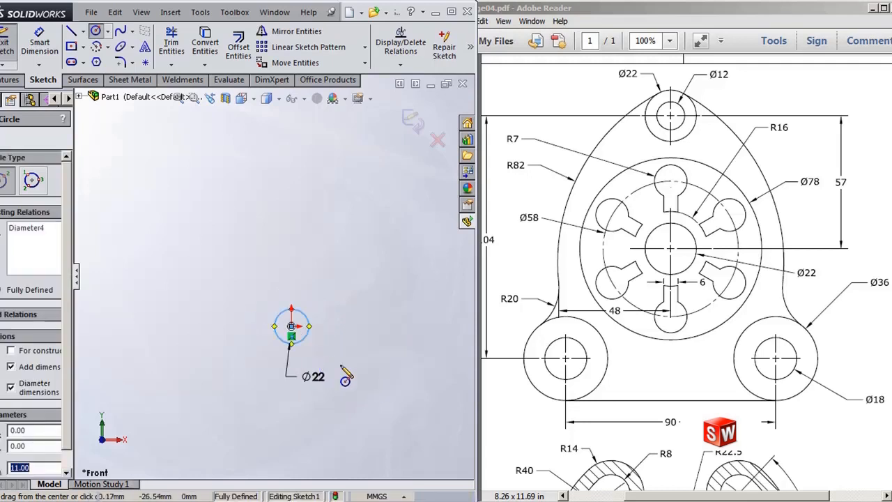
Step: Sketch a concentric Ø78 circle around the origin circle
{"action": "left_click", "coordinate": [294, 287]}
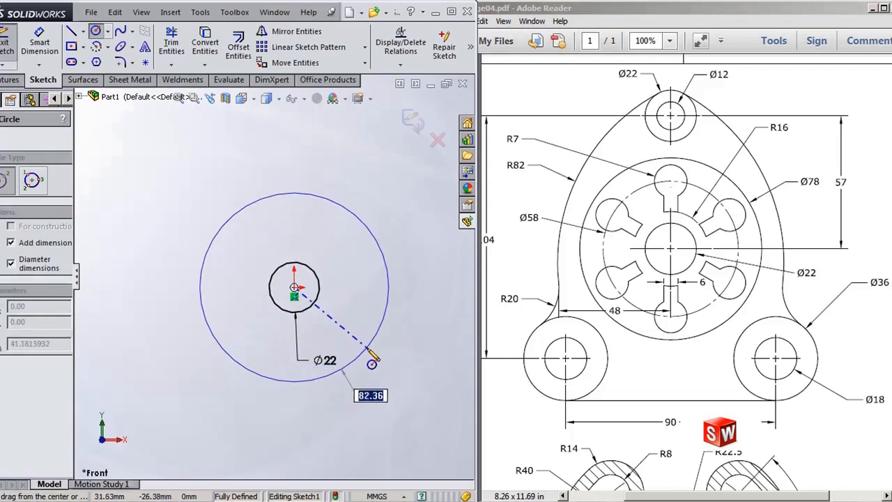
{"action": "type", "text": "7"}
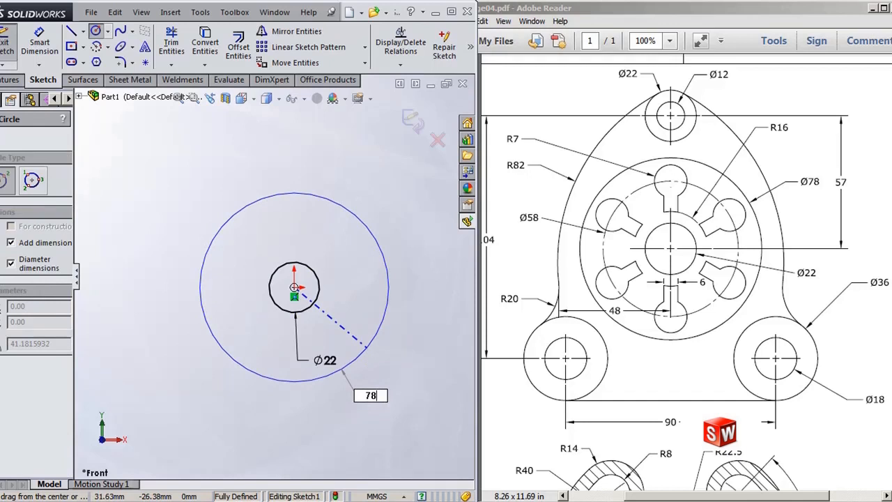
{"action": "type", "text": "8"}
{"action": "key", "text": "Return"}
Step: Sketch a small circle about 30 mm in diameter directly above the origin circles
{"action": "scroll", "coordinate": [318, 255], "scroll_direction": "up", "scroll_amount": 4}
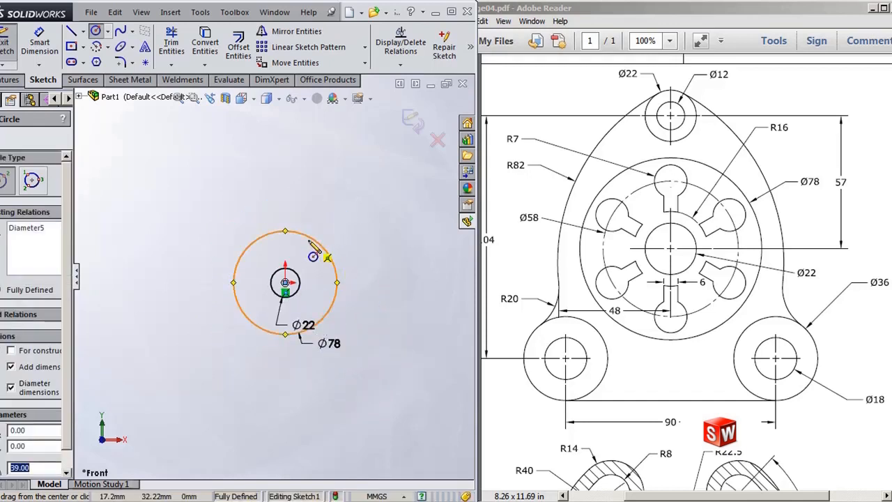
{"action": "scroll", "coordinate": [259, 213], "scroll_direction": "down", "scroll_amount": 1}
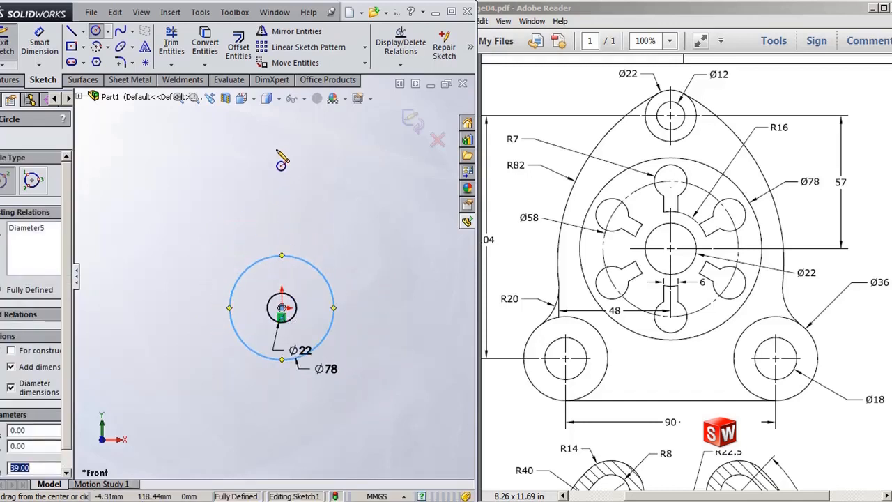
{"action": "left_click", "coordinate": [282, 149]}
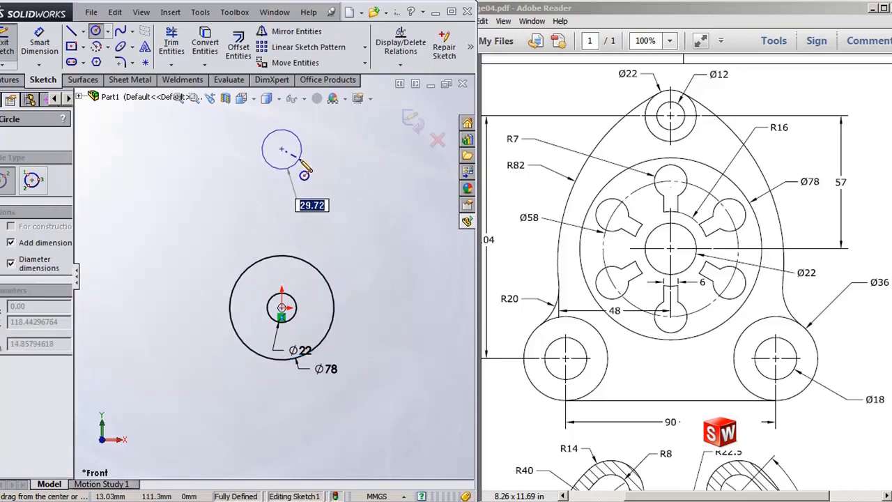
{"action": "left_click", "coordinate": [300, 162]}
{"action": "type", "text": "12"}
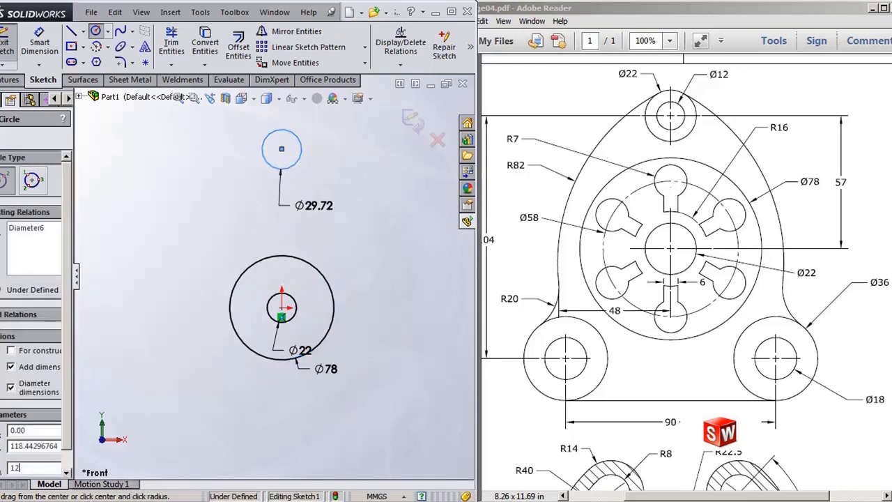
Step: Sketch a concentric Ø22 circle around the small upper circle
{"action": "left_click", "coordinate": [281, 149]}
{"action": "type", "text": "22"}
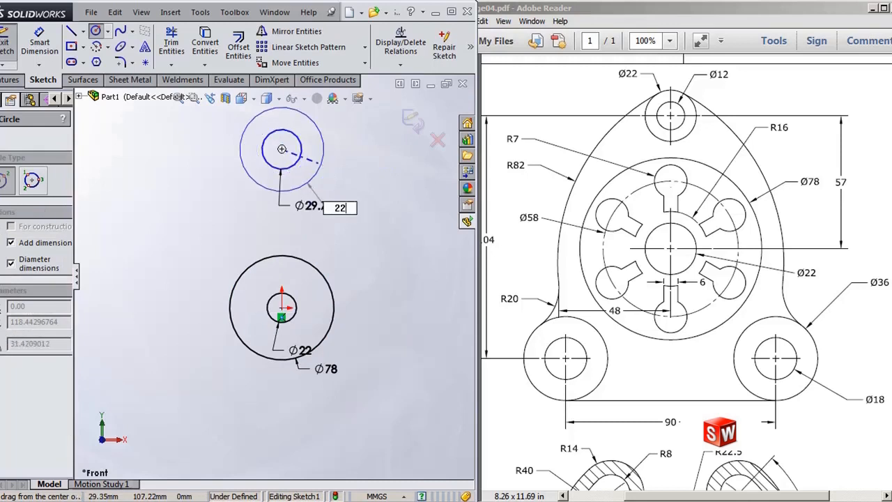
{"action": "key", "text": "Return"}
{"action": "key", "text": "Escape"}
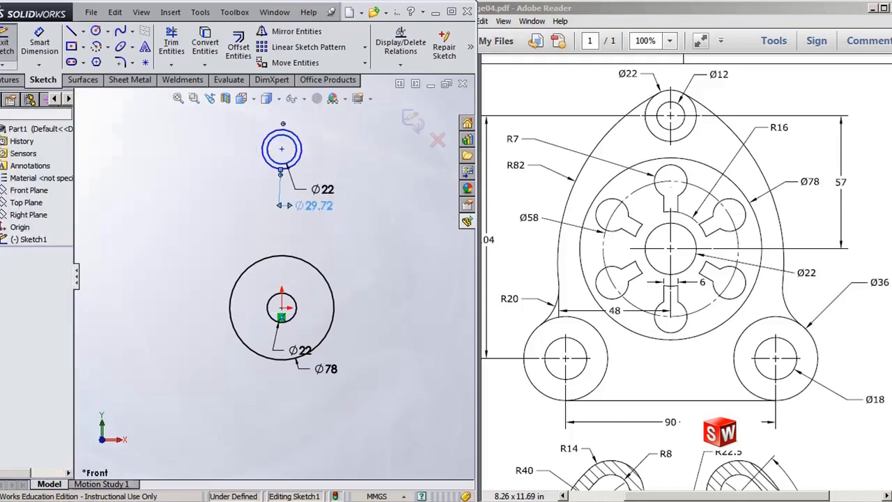
Step: Set the small upper circle's diameter to 12 mm
{"action": "double_click", "coordinate": [320, 218]}
{"action": "type", "text": "12"}
{"action": "left_click", "coordinate": [246, 195]}
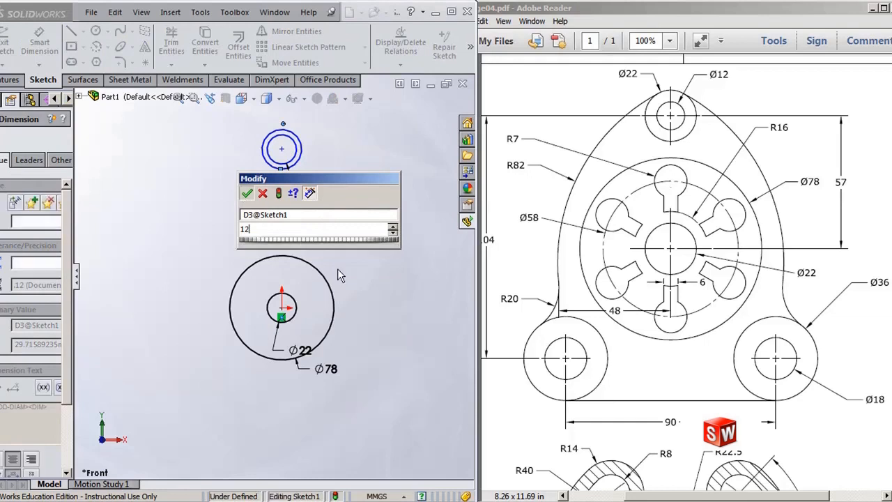
Step: Make the upper circles' centre vertical with the origin
{"action": "left_click", "coordinate": [282, 150]}
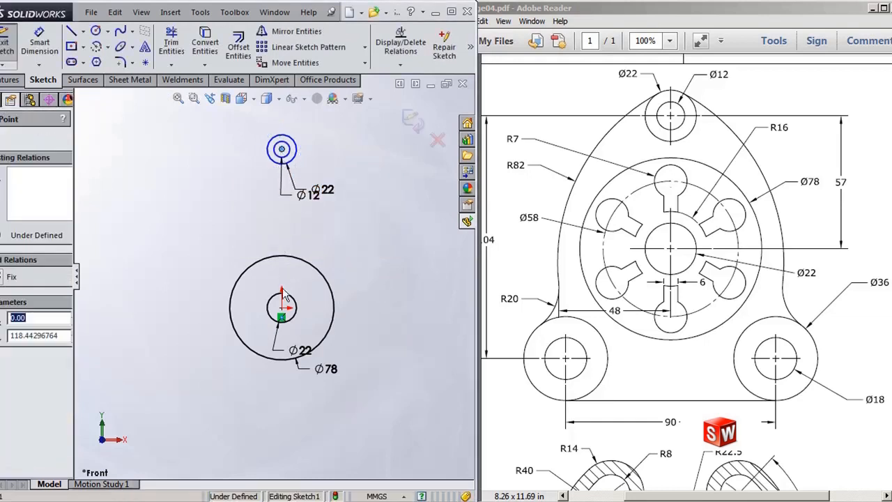
{"action": "left_click", "coordinate": [283, 308], "text": "ctrl"}
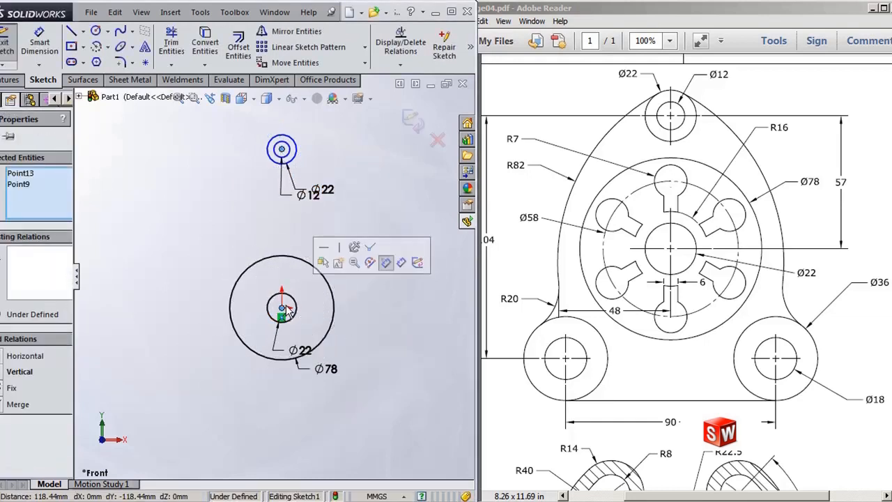
{"action": "left_click", "coordinate": [340, 248]}
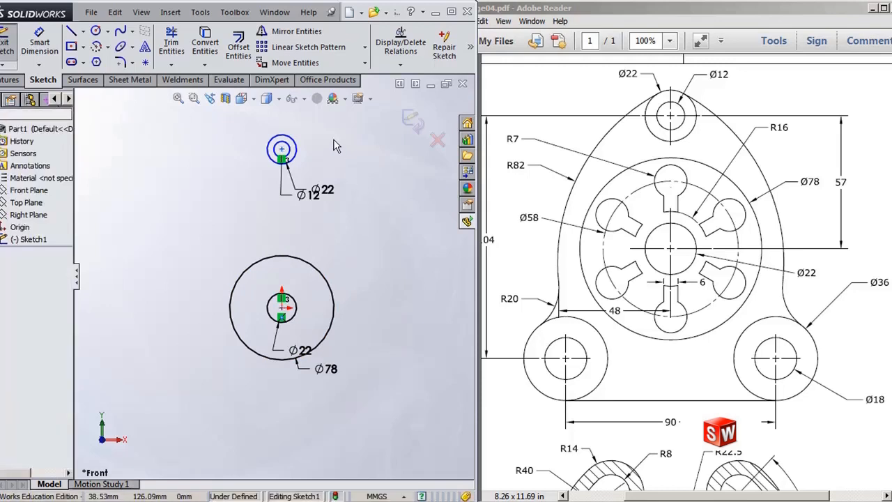
Step: Dimension the vertical distance between the upper centre and the origin as 57 mm
{"action": "key", "text": "s"}
{"action": "left_click", "coordinate": [349, 185]}
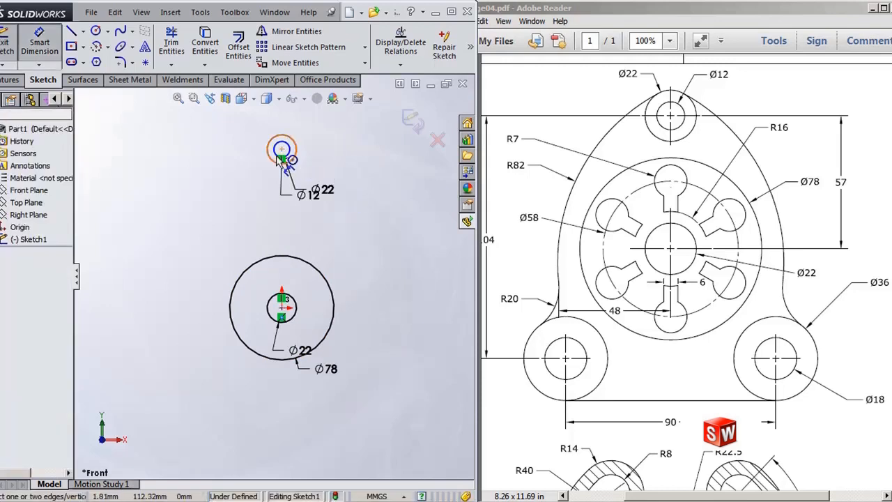
{"action": "left_click", "coordinate": [282, 150]}
{"action": "left_click", "coordinate": [283, 307]}
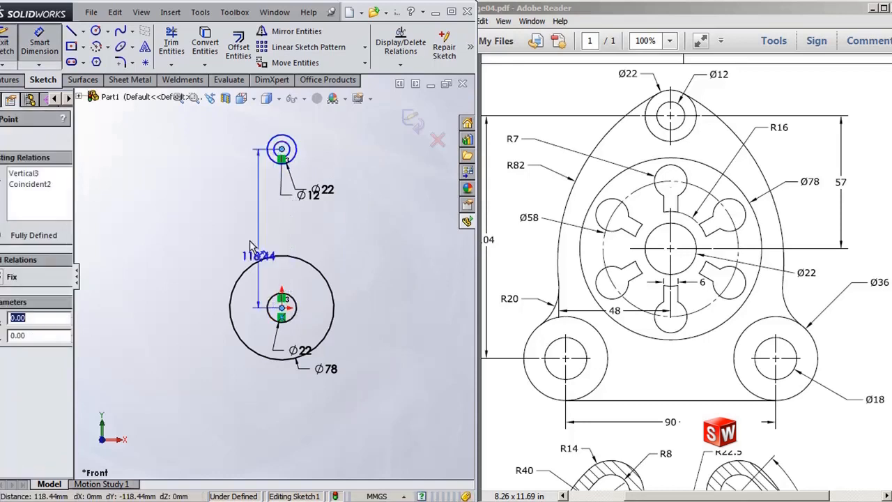
{"action": "left_click", "coordinate": [218, 223]}
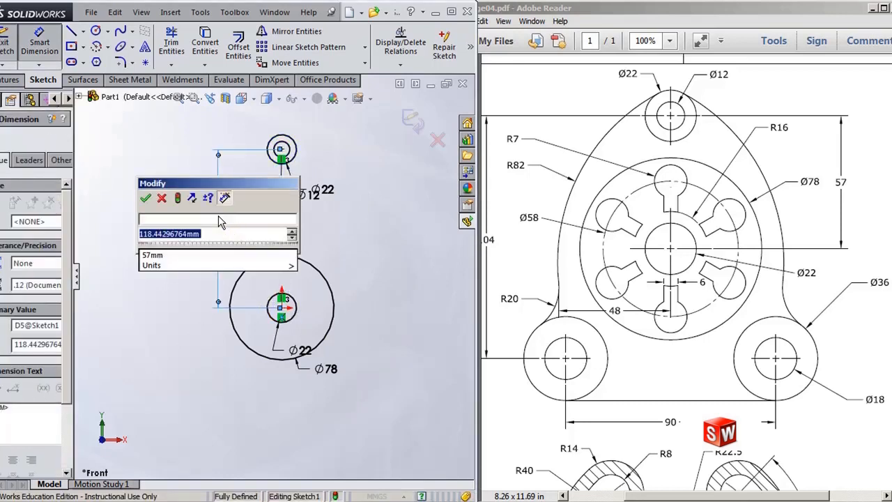
{"action": "type", "text": "57"}
{"action": "key", "text": "Return"}
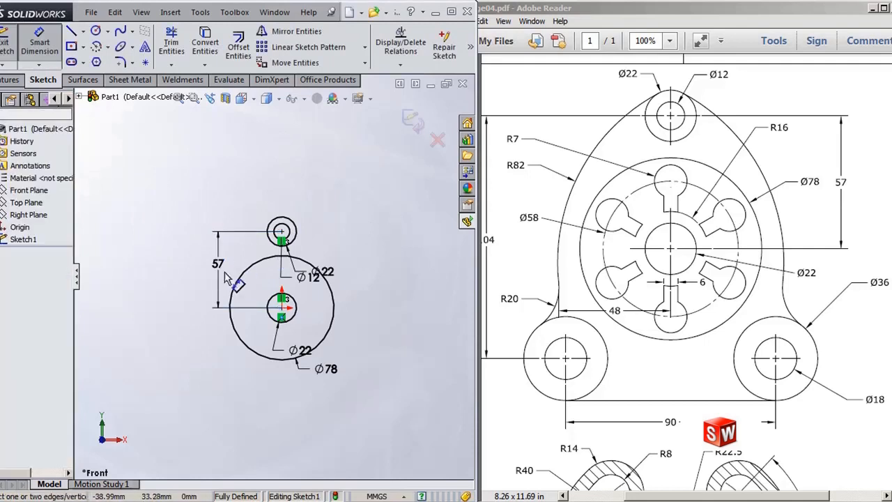
Step: Sketch a Ø36 circle with a concentric Ø18 circle at the lower left of the origin
{"action": "scroll", "coordinate": [226, 277], "scroll_direction": "down", "scroll_amount": 2}
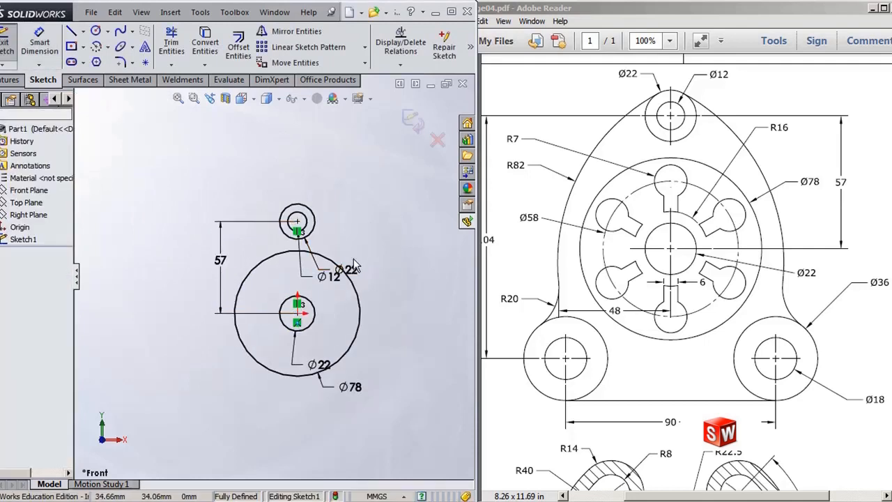
{"action": "scroll", "coordinate": [353, 265], "scroll_direction": "down", "scroll_amount": 1}
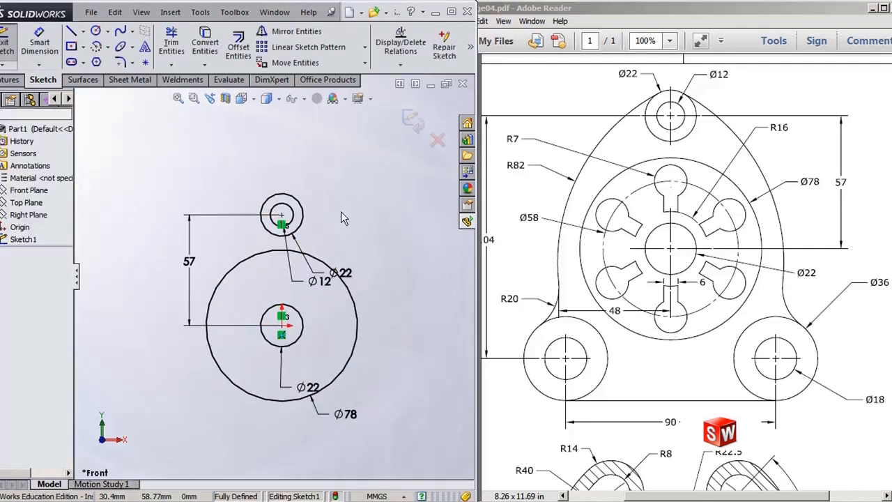
{"action": "scroll", "coordinate": [341, 213], "scroll_direction": "up", "scroll_amount": 1}
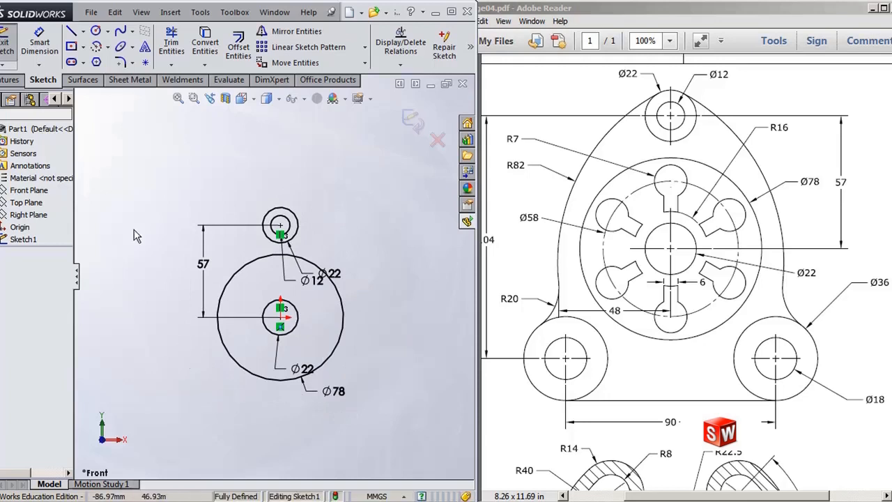
{"action": "left_click", "coordinate": [96, 30]}
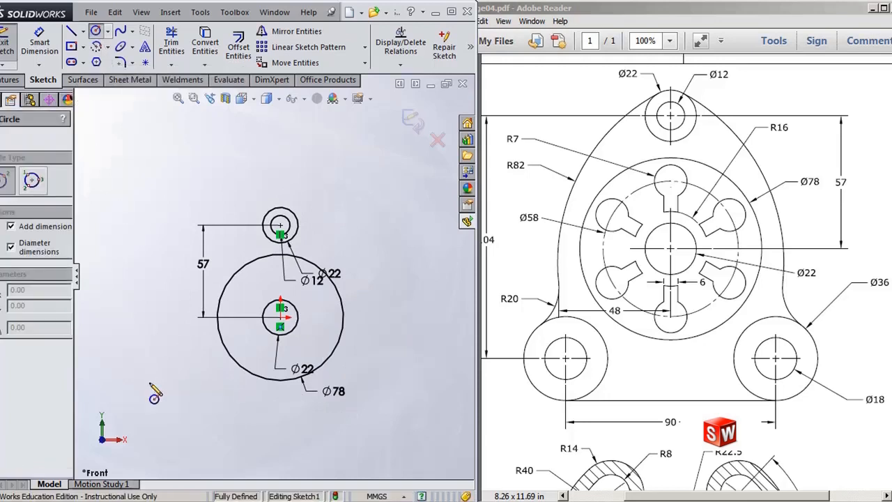
{"action": "left_click", "coordinate": [174, 382]}
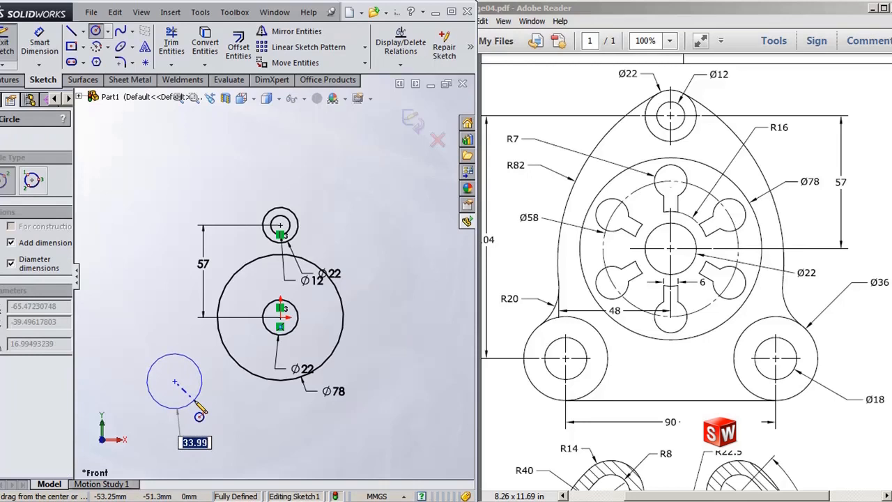
{"action": "type", "text": "36"}
{"action": "key", "text": "Return"}
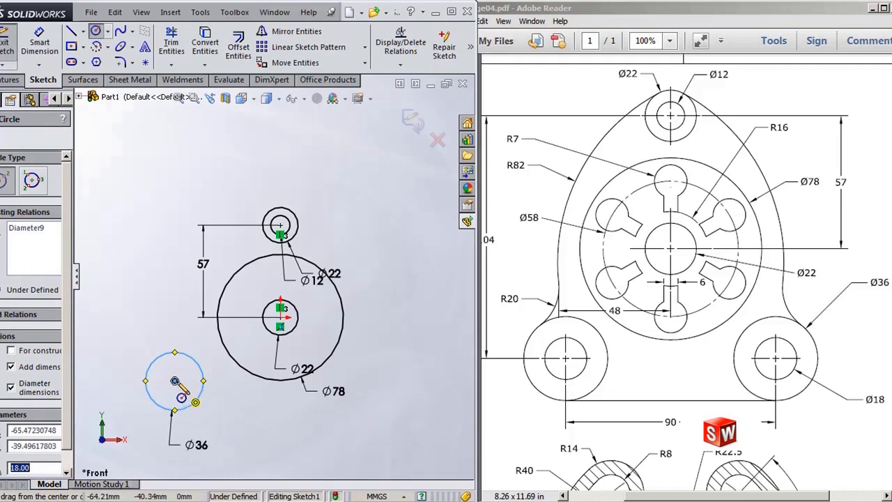
{"action": "left_click", "coordinate": [175, 381]}
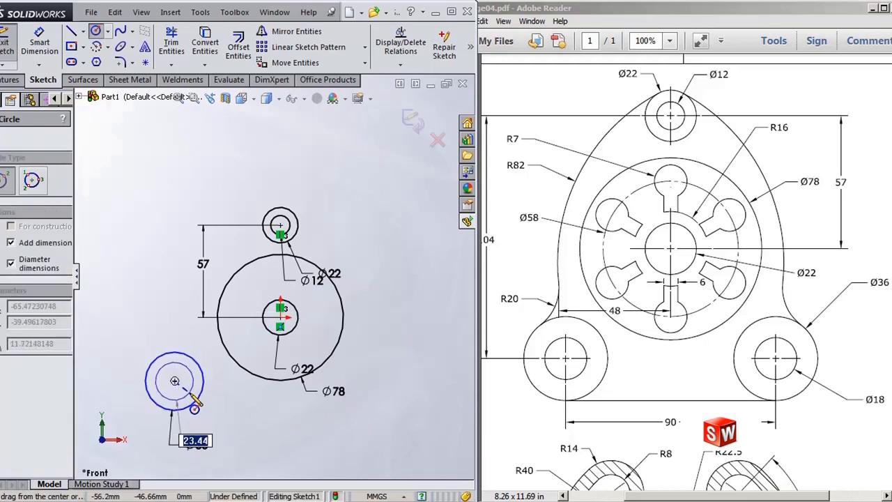
{"action": "type", "text": "18"}
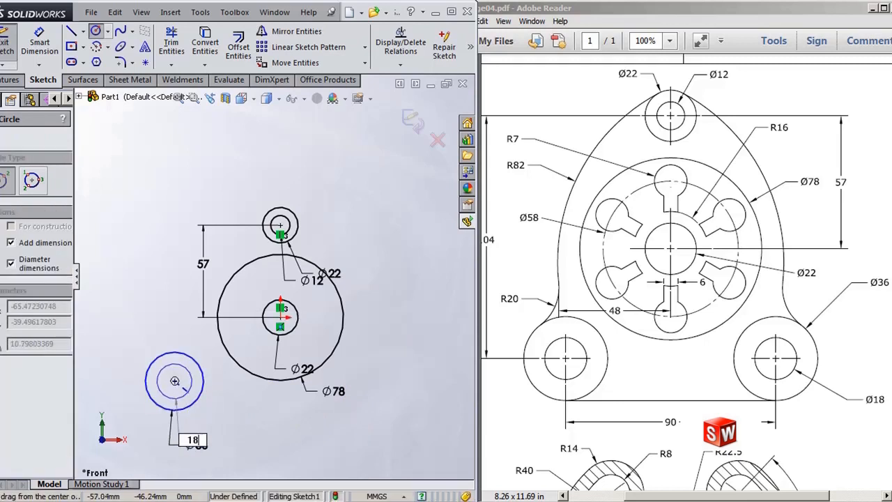
{"action": "key", "text": "Return"}
{"action": "key", "text": "Escape"}
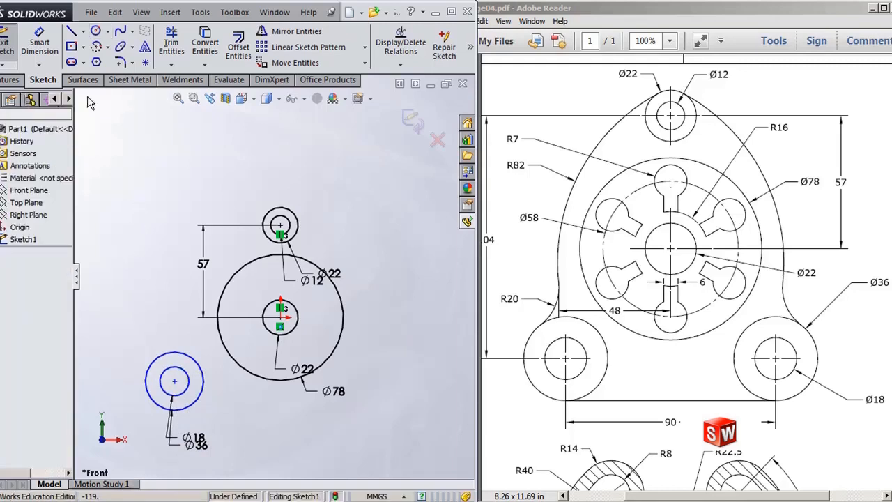
Step: Dimension the vertical distance between the upper centre and the lower-left circles' centre as 104 mm
{"action": "left_click", "coordinate": [43, 49]}
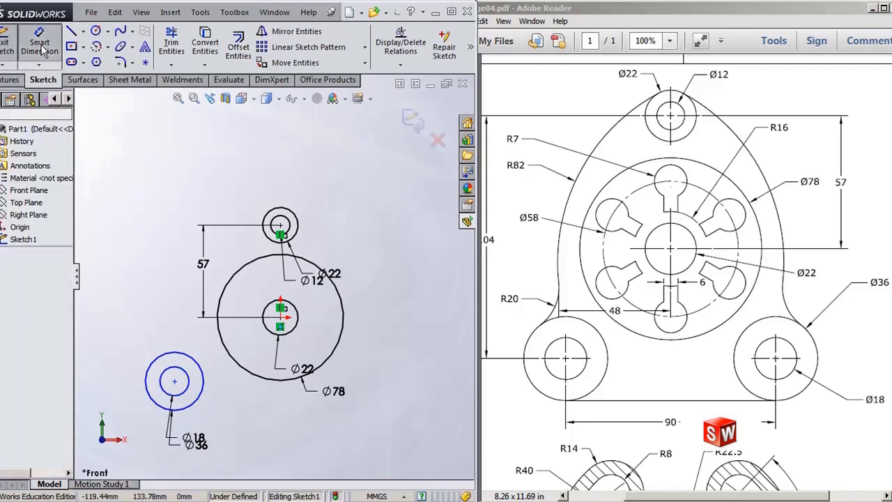
{"action": "left_click", "coordinate": [280, 225]}
{"action": "left_click", "coordinate": [175, 382]}
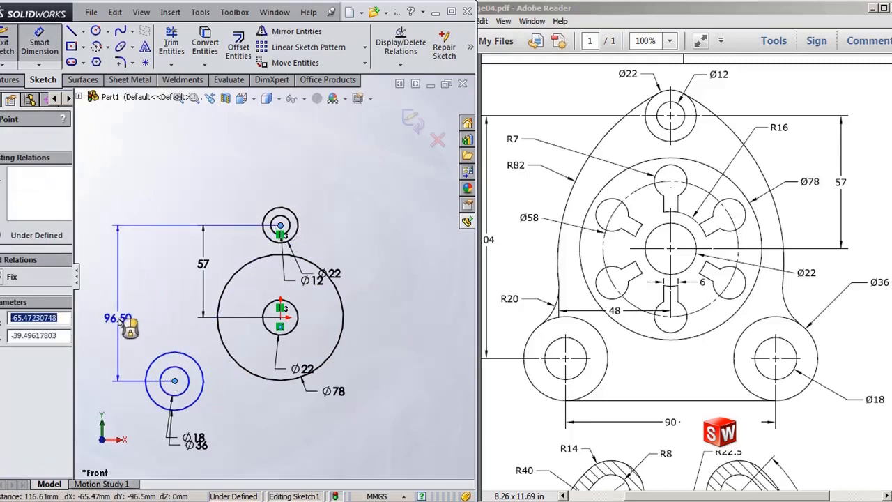
{"action": "left_click", "coordinate": [110, 318]}
{"action": "type", "text": "104.00mm"}
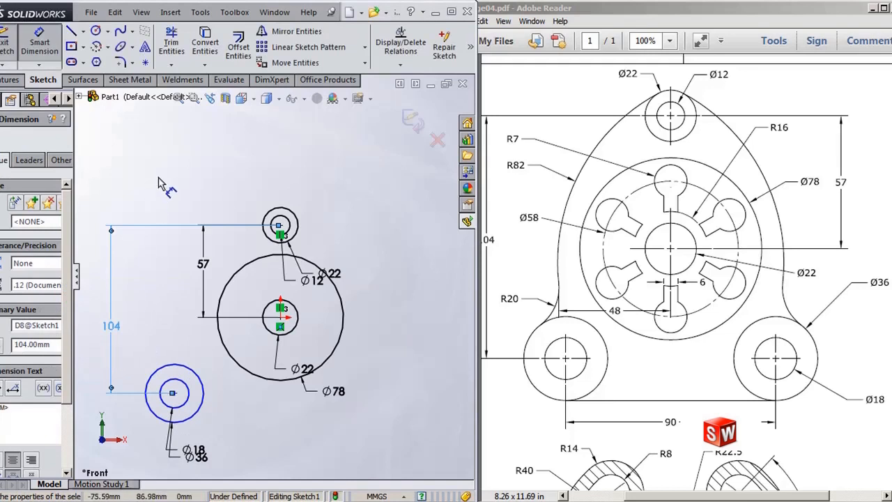
{"action": "key", "text": "Escape"}
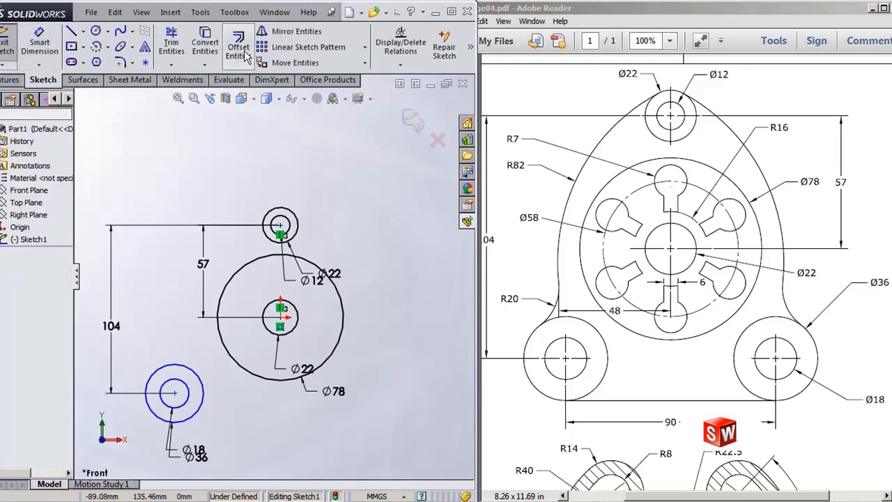
Step: Draw a vertical centerline from the origin to the upper circles' centre
{"action": "left_click", "coordinate": [293, 32]}
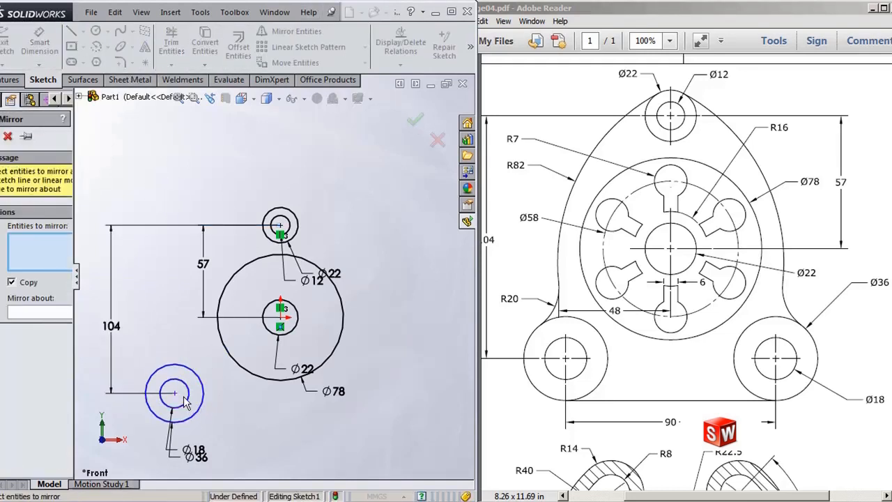
{"action": "key", "text": "Escape"}
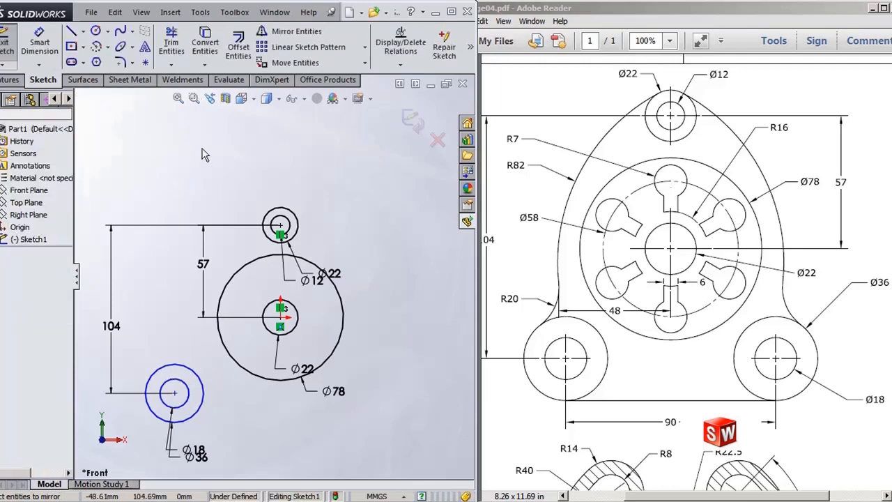
{"action": "right_click", "coordinate": [202, 155]}
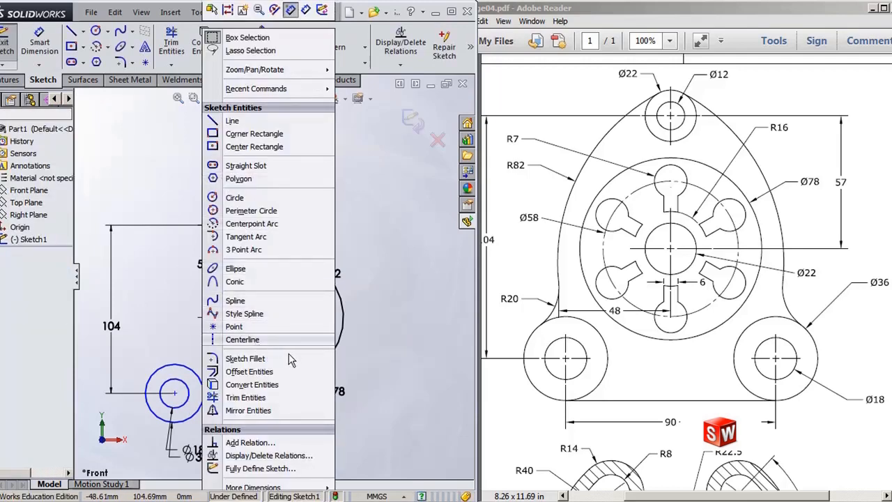
{"action": "left_click", "coordinate": [242, 340]}
{"action": "left_click", "coordinate": [280, 317]}
{"action": "left_click", "coordinate": [279, 227]}
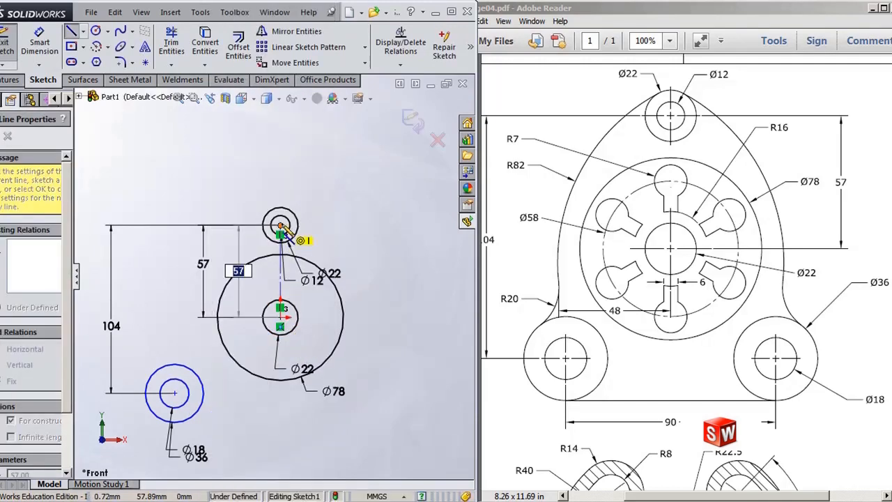
{"action": "key", "text": "Escape"}
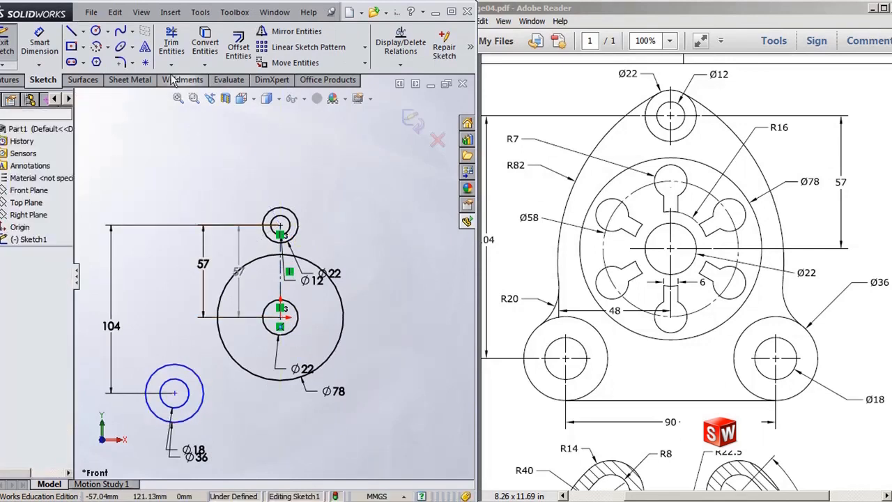
Step: Mirror the lower-left Ø36 and Ø18 circles about the vertical centerline
{"action": "left_click", "coordinate": [296, 31]}
{"action": "left_click", "coordinate": [179, 364]}
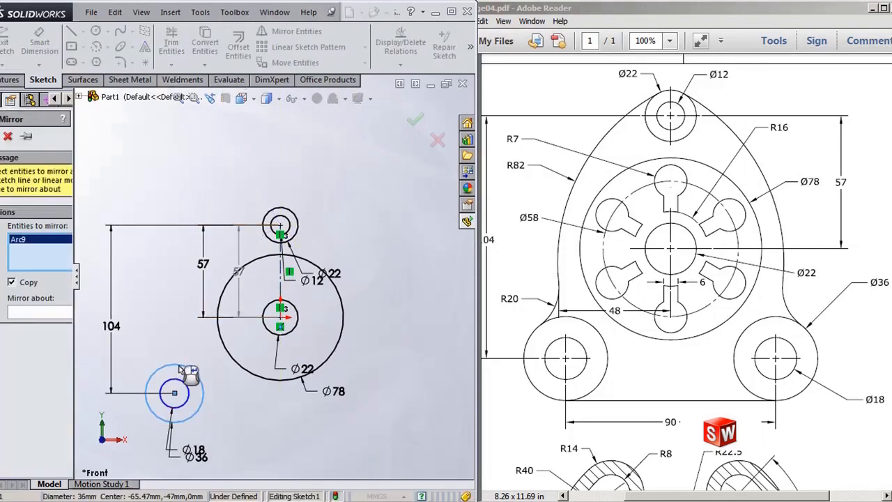
{"action": "left_click", "coordinate": [178, 379]}
{"action": "right_click", "coordinate": [178, 379]}
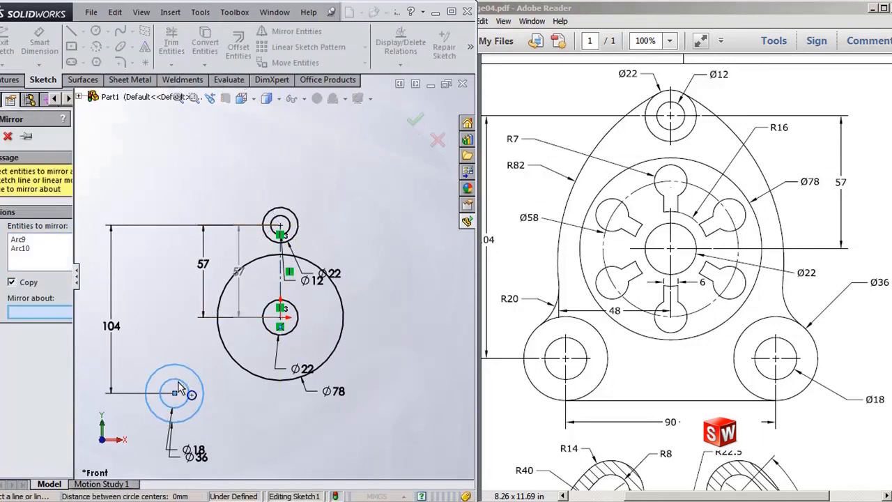
{"action": "left_click", "coordinate": [280, 290]}
{"action": "key", "text": "Return"}
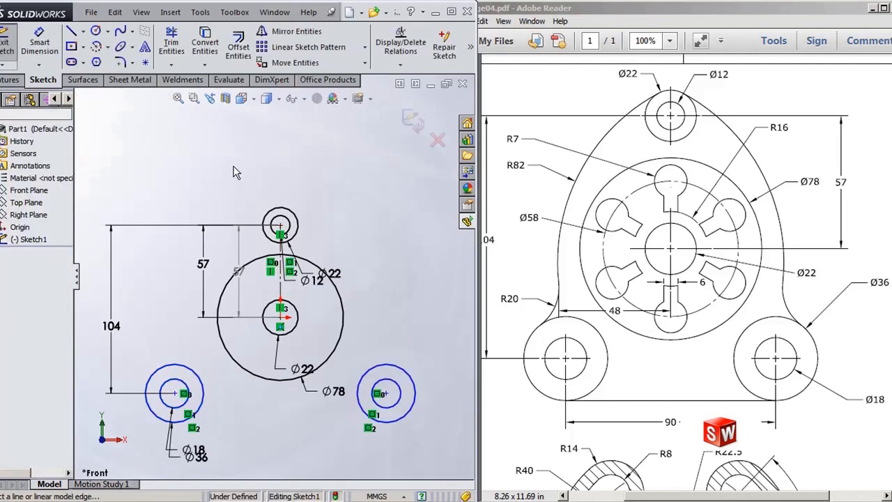
Step: Delete the driven 57 dimension added alongside the centerline
{"action": "left_click", "coordinate": [239, 258]}
{"action": "key", "text": "Delete"}
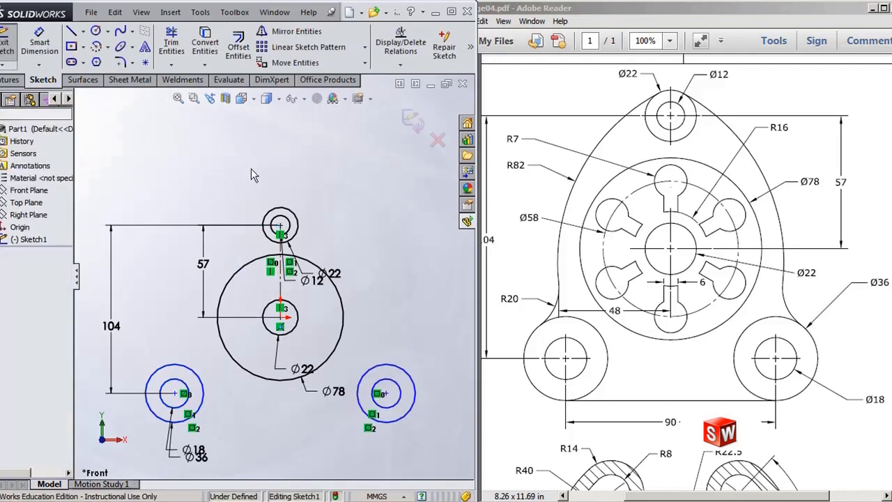
Step: Dimension the horizontal distance between the two lower circle centres as 90 mm
{"action": "scroll", "coordinate": [359, 438], "scroll_direction": "up", "scroll_amount": 2}
{"action": "scroll", "coordinate": [359, 439], "scroll_direction": "down", "scroll_amount": 1}
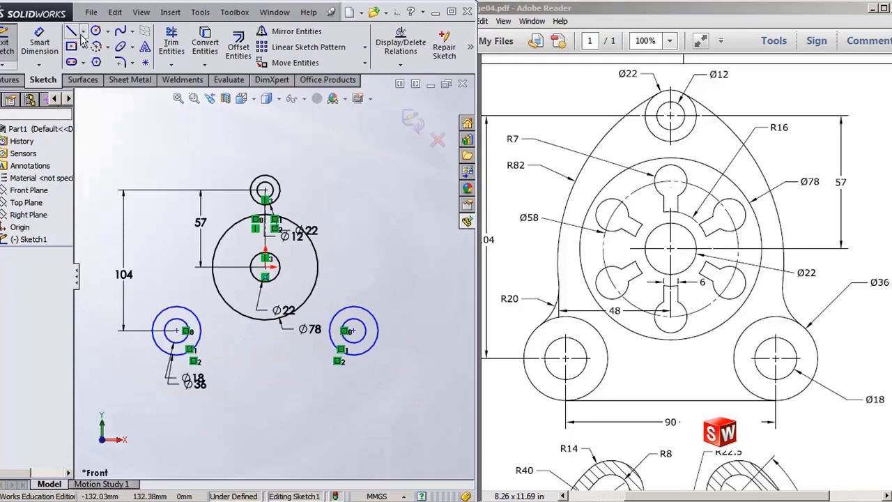
{"action": "left_click", "coordinate": [39, 42]}
{"action": "left_click", "coordinate": [176, 331]}
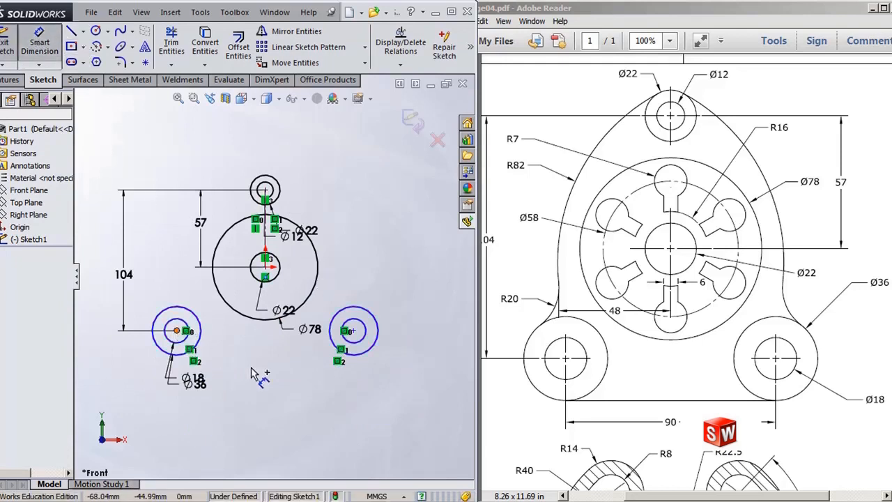
{"action": "left_click", "coordinate": [352, 330]}
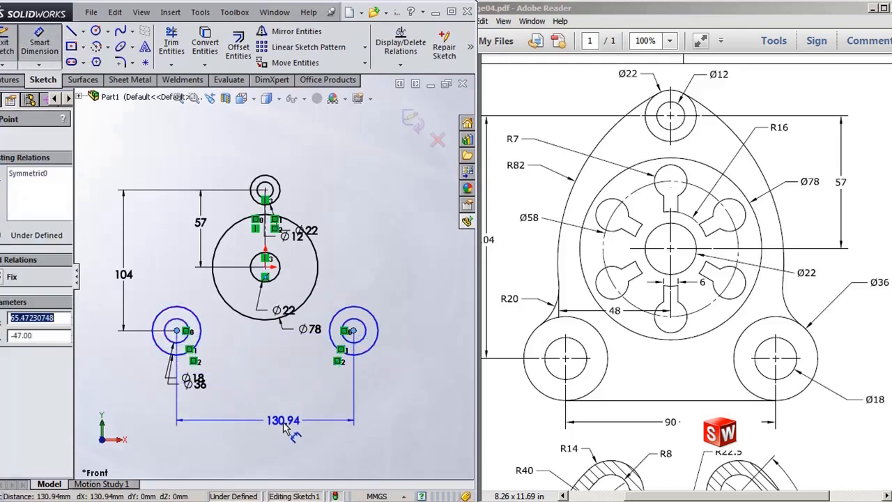
{"action": "left_click", "coordinate": [284, 423]}
{"action": "type", "text": "90"}
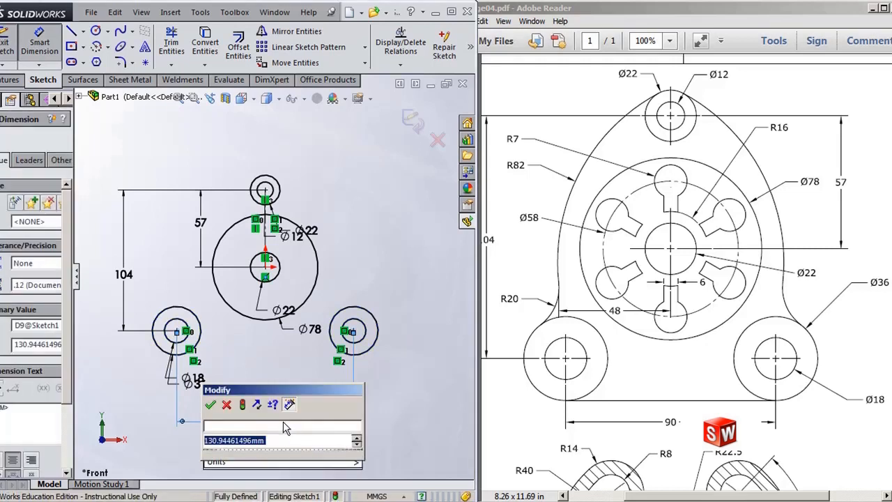
{"action": "key", "text": "Return"}
{"action": "left_click", "coordinate": [348, 246]}
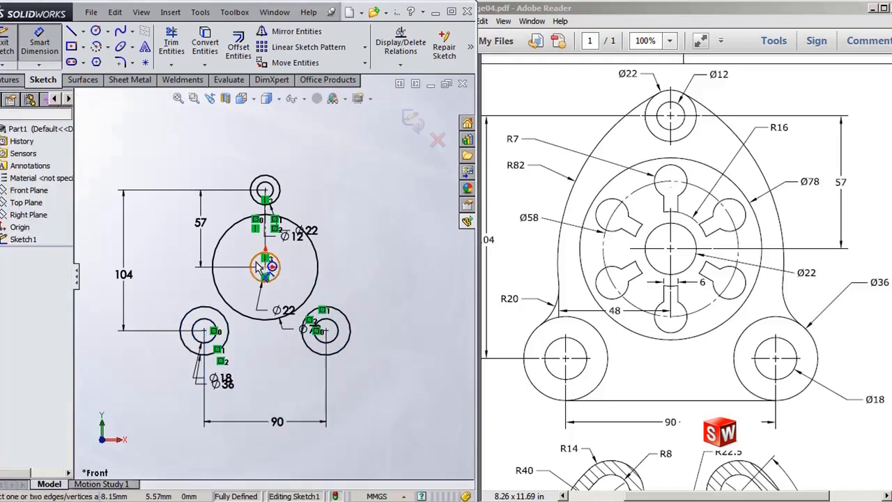
{"action": "scroll", "coordinate": [252, 258], "scroll_direction": "down", "scroll_amount": 2}
{"action": "key", "text": "Escape"}
Step: Draw a line tangent to the bottoms of both lower Ø36 circles
{"action": "scroll", "coordinate": [271, 271], "scroll_direction": "up", "scroll_amount": 1}
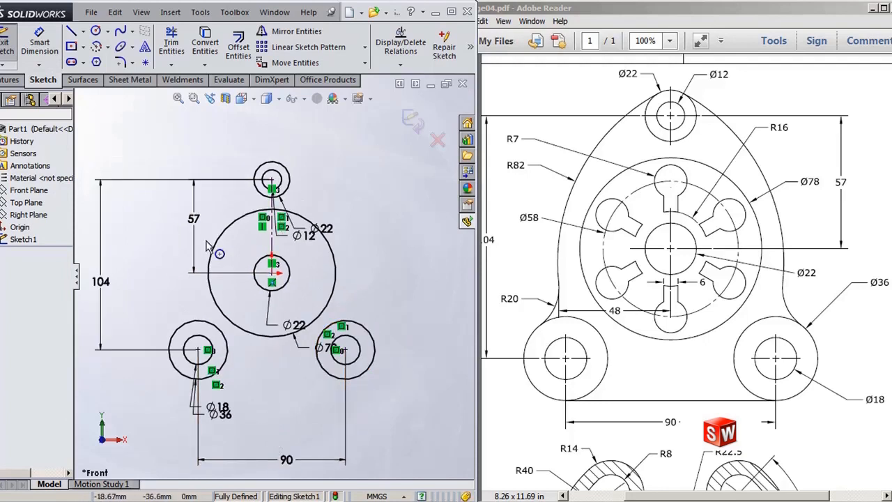
{"action": "key", "text": "l"}
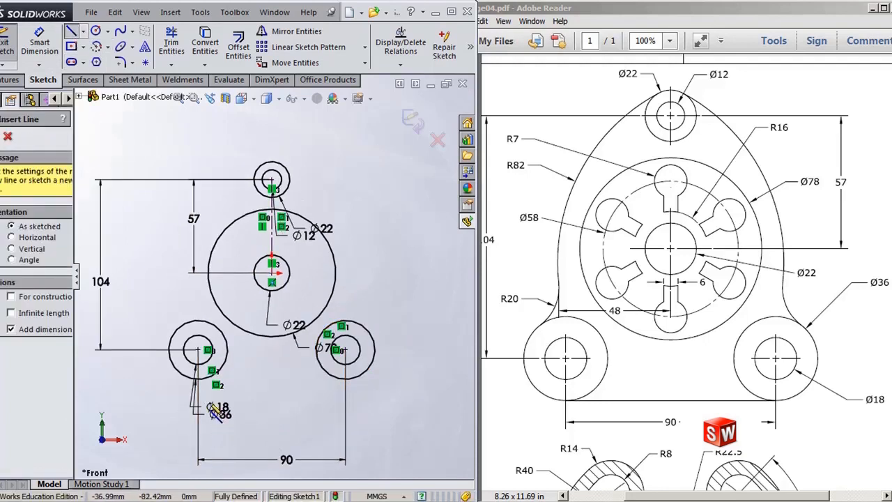
{"action": "left_click", "coordinate": [198, 379]}
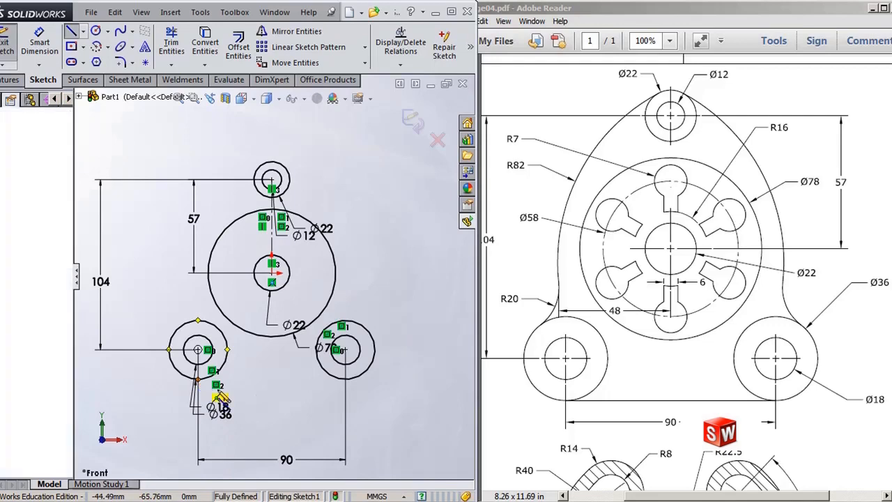
{"action": "left_click", "coordinate": [346, 379]}
{"action": "key", "text": "Escape"}
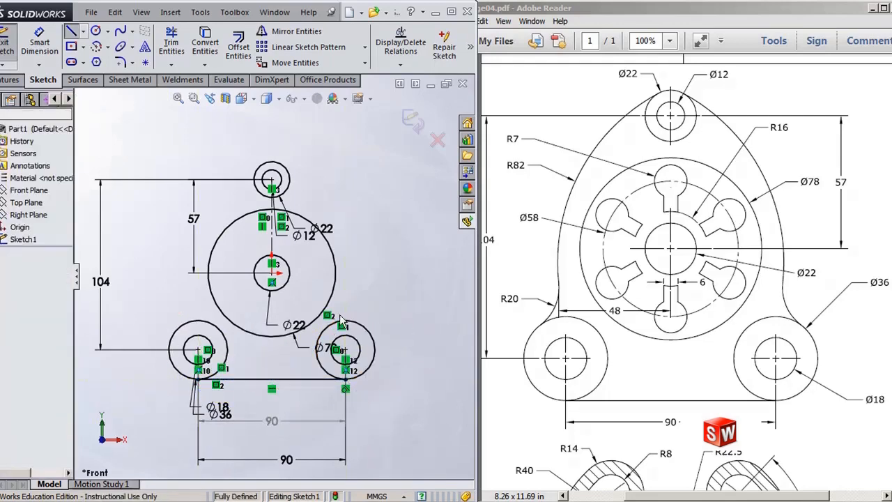
Step: Delete the driven 90 dimension added with the tangent line
{"action": "key", "text": "Escape"}
{"action": "left_click", "coordinate": [276, 423]}
{"action": "key", "text": "Delete"}
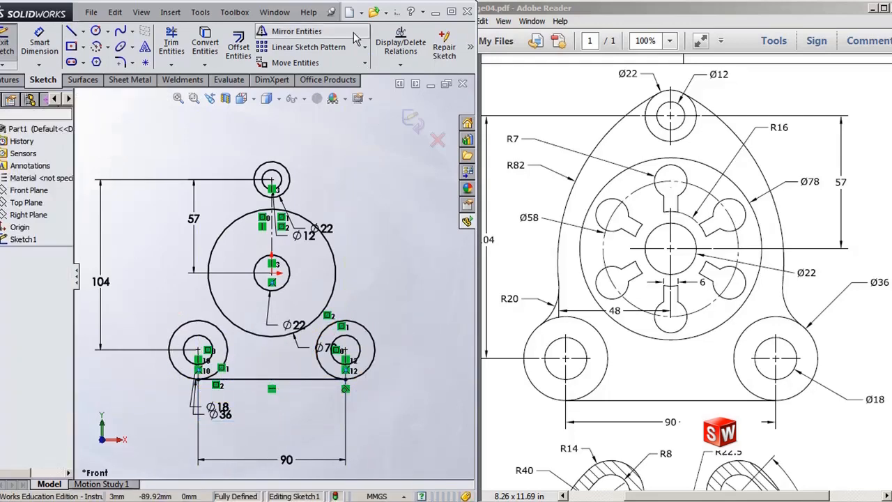
Step: Toggle the Sketch Numeric Input setting off
{"action": "right_click", "coordinate": [335, 187]}
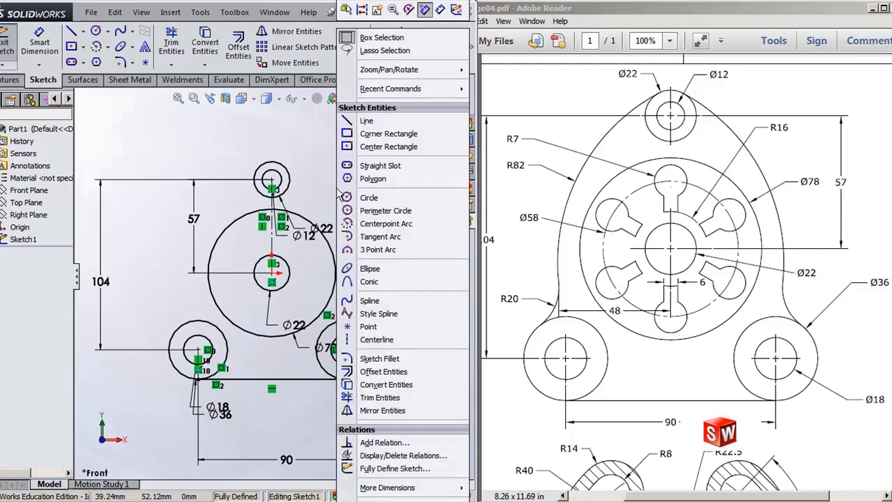
{"action": "left_click", "coordinate": [425, 10]}
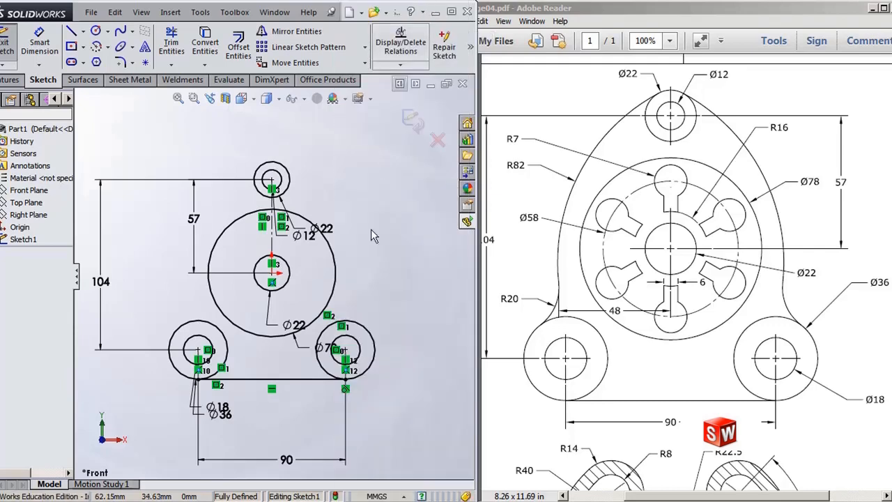
{"action": "right_click", "coordinate": [348, 175]}
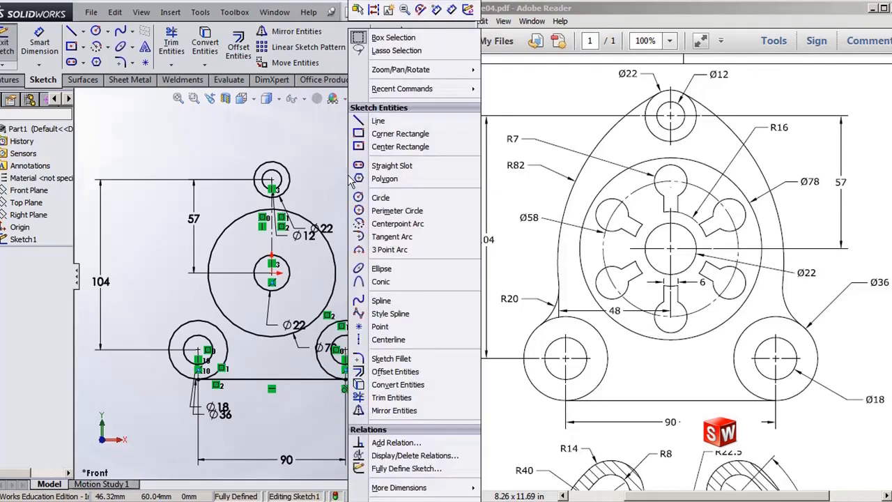
{"action": "left_click", "coordinate": [310, 147]}
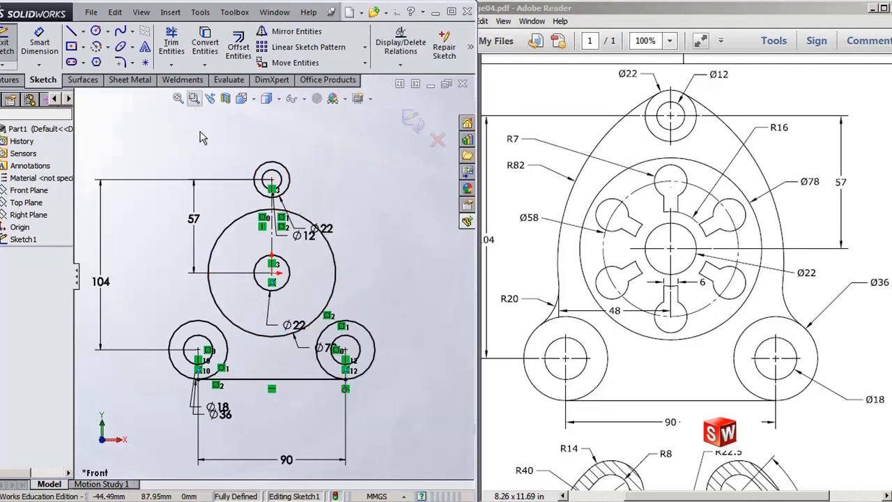